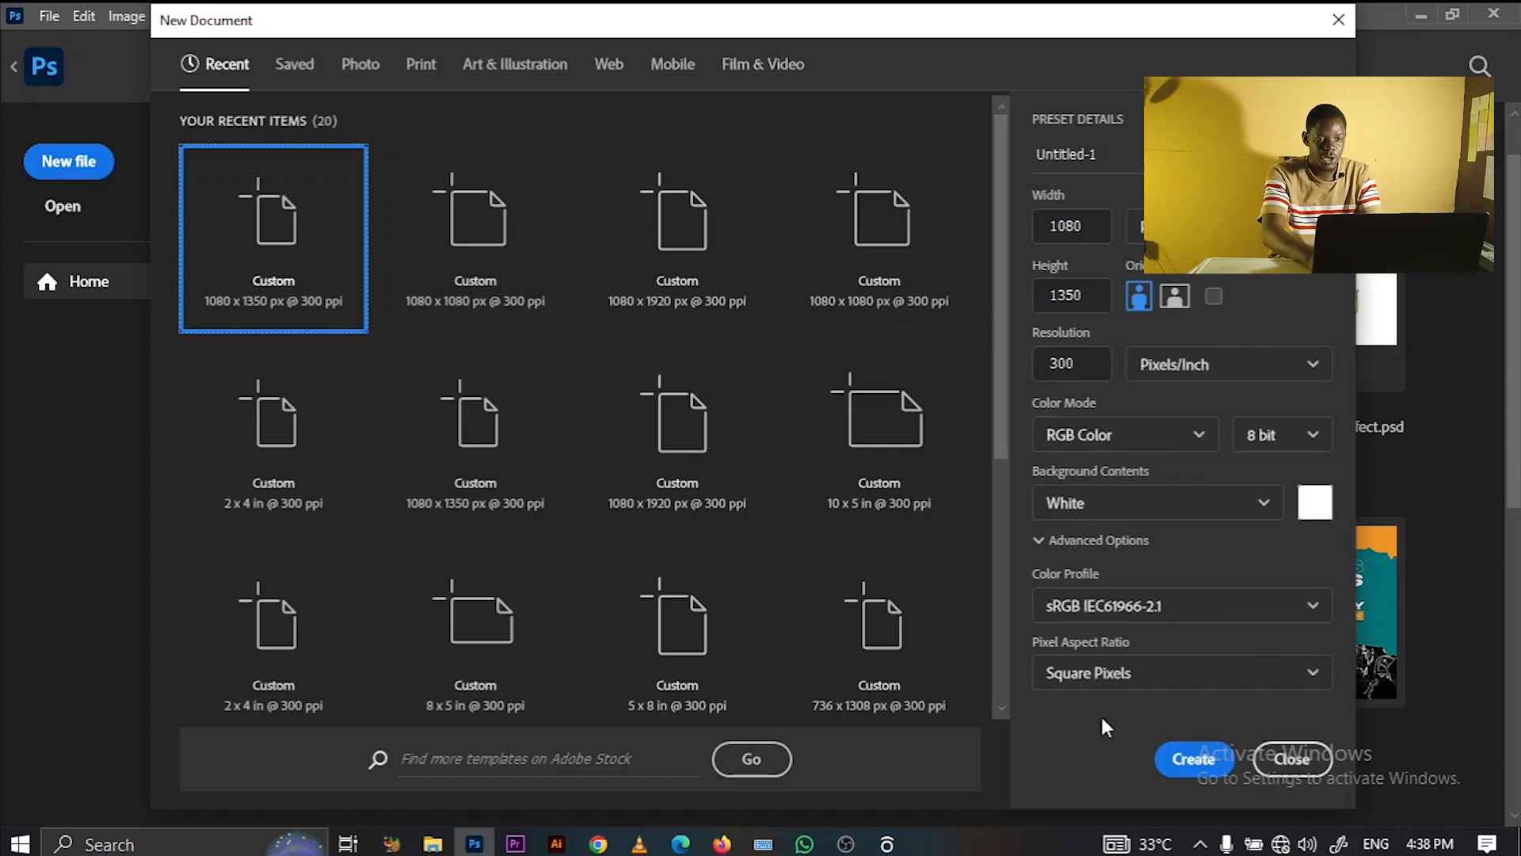
# - Create the blank 1080 × 1350 px, 300 ppi document and switch to the desktop
pyautogui.click(1182, 760)
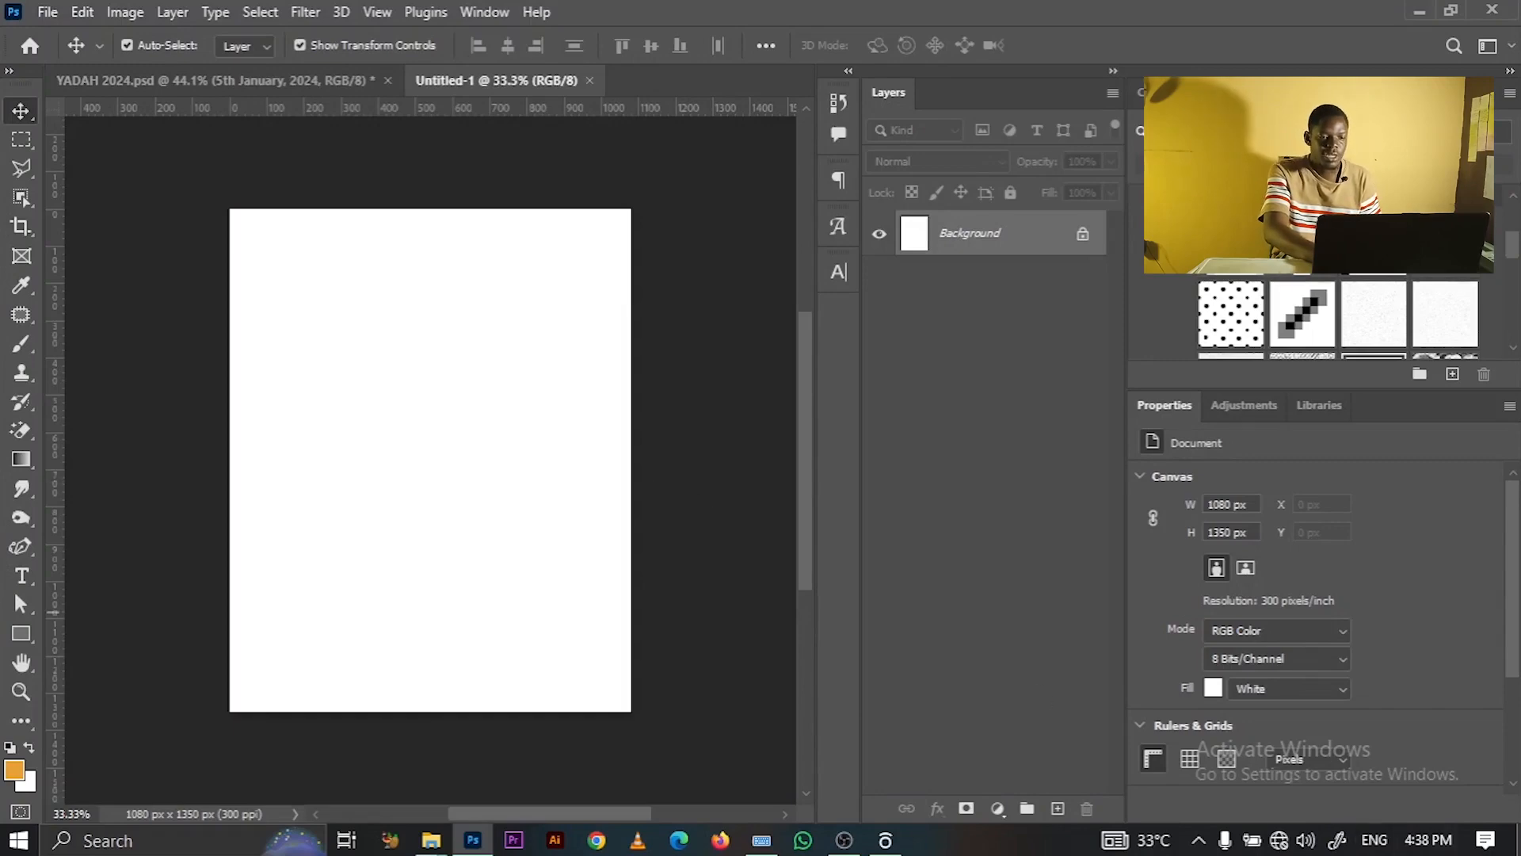
pyautogui.click(1519, 841)
# - Place jpg(2) from the YADAH folder and scale it to 161.6% to cover the canvas
pyautogui.doubleClick(496, 473)
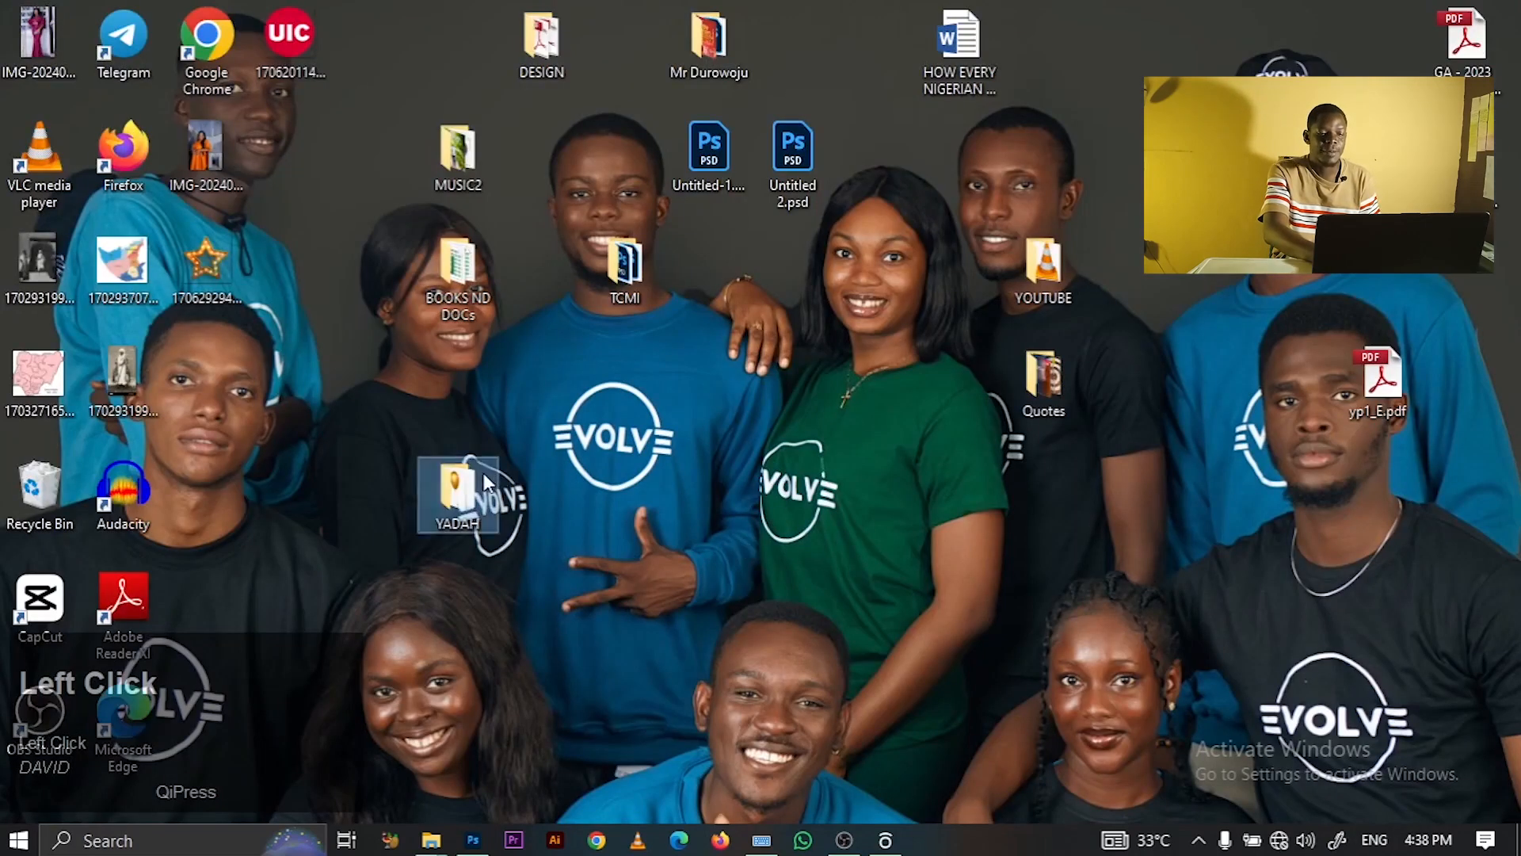
pyautogui.click(371, 453)
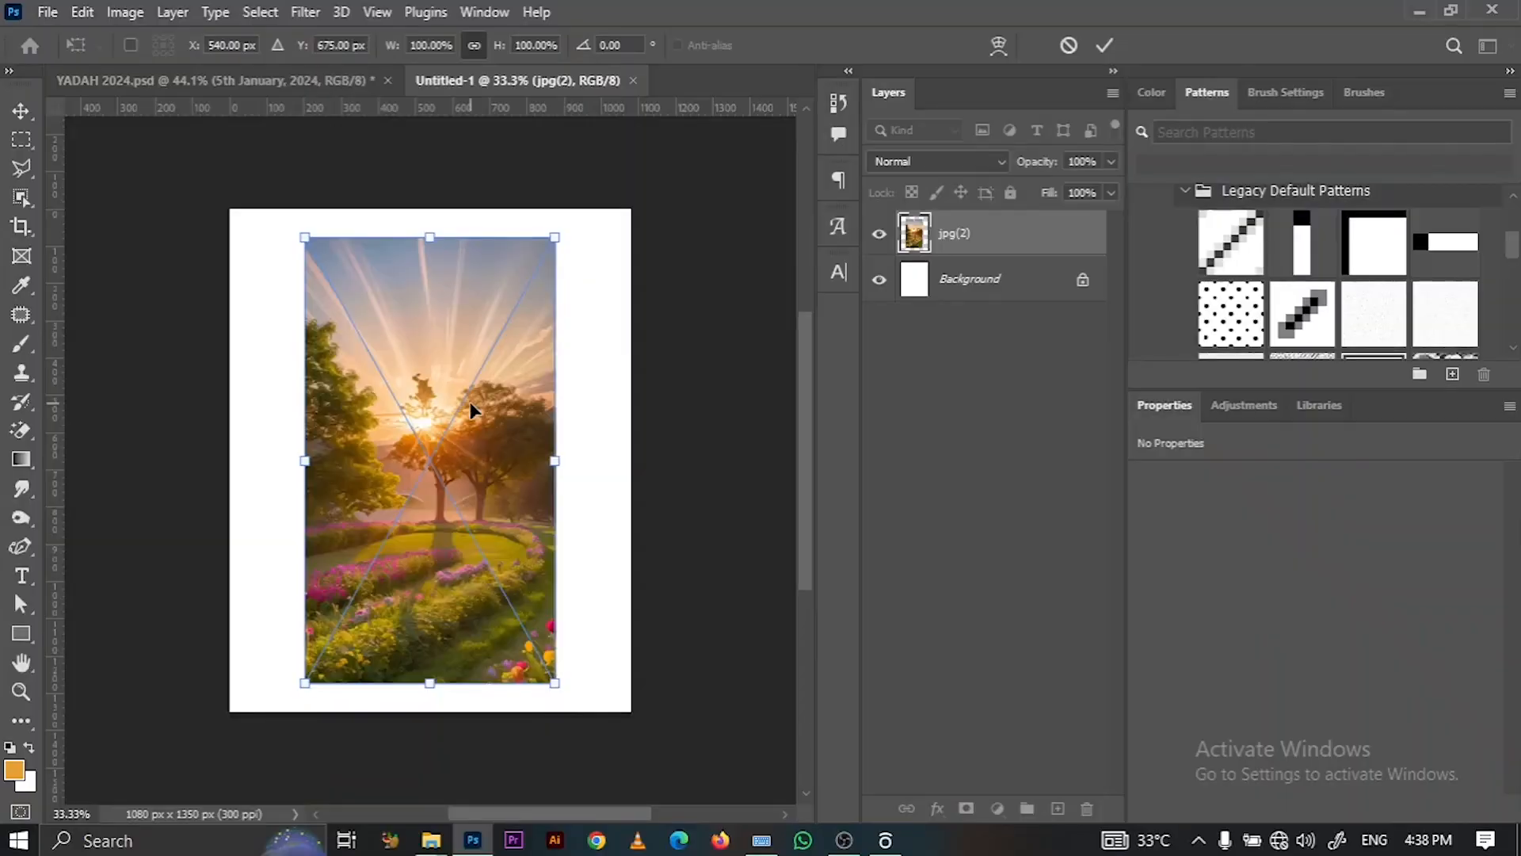
pyautogui.moveTo(555, 682); pyautogui.dragTo(762, 743)
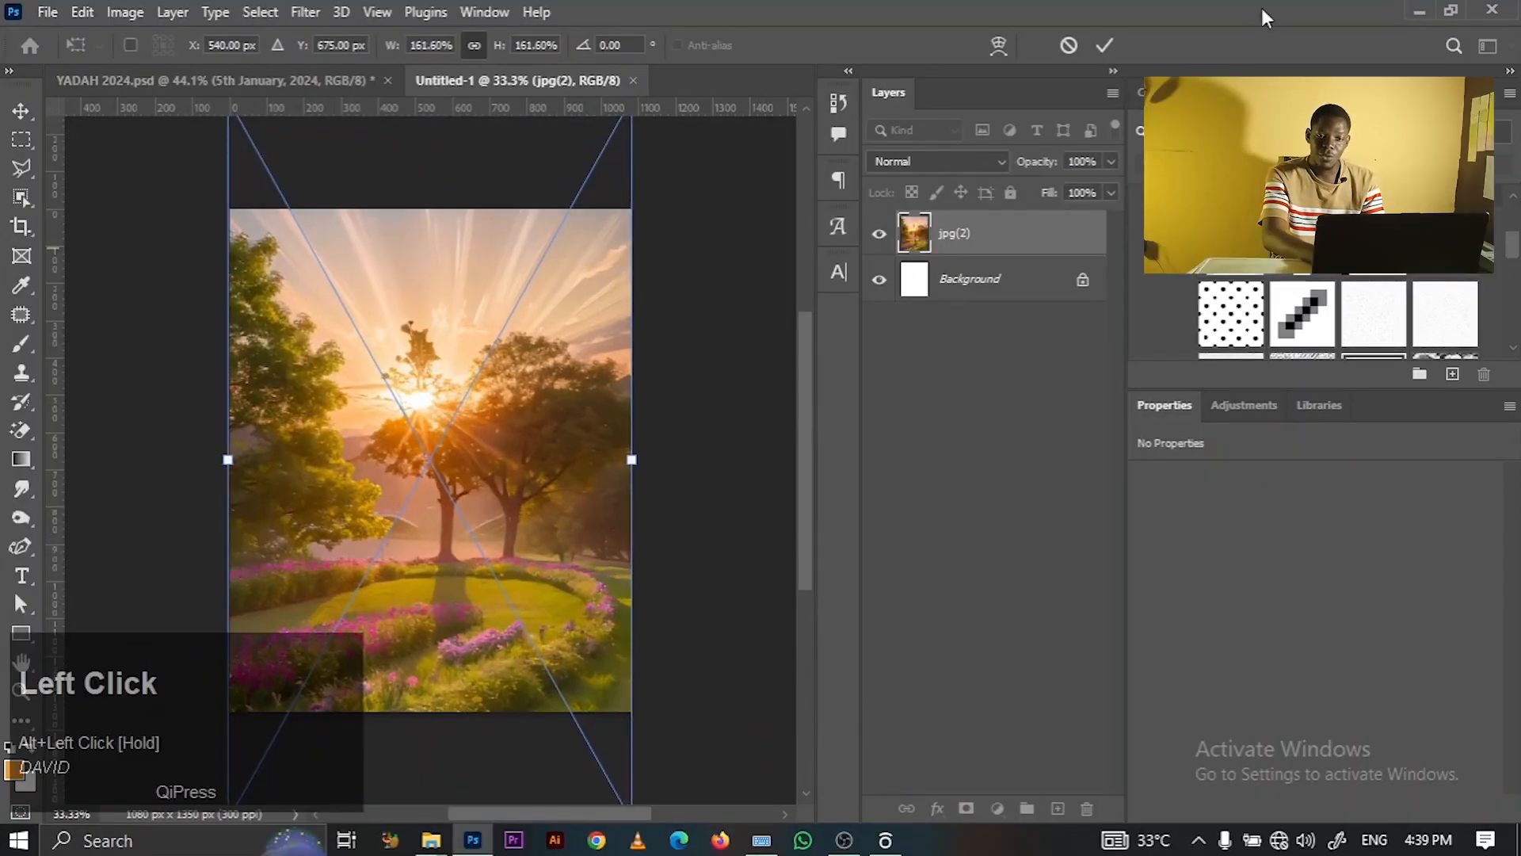
pyautogui.click(1100, 49)
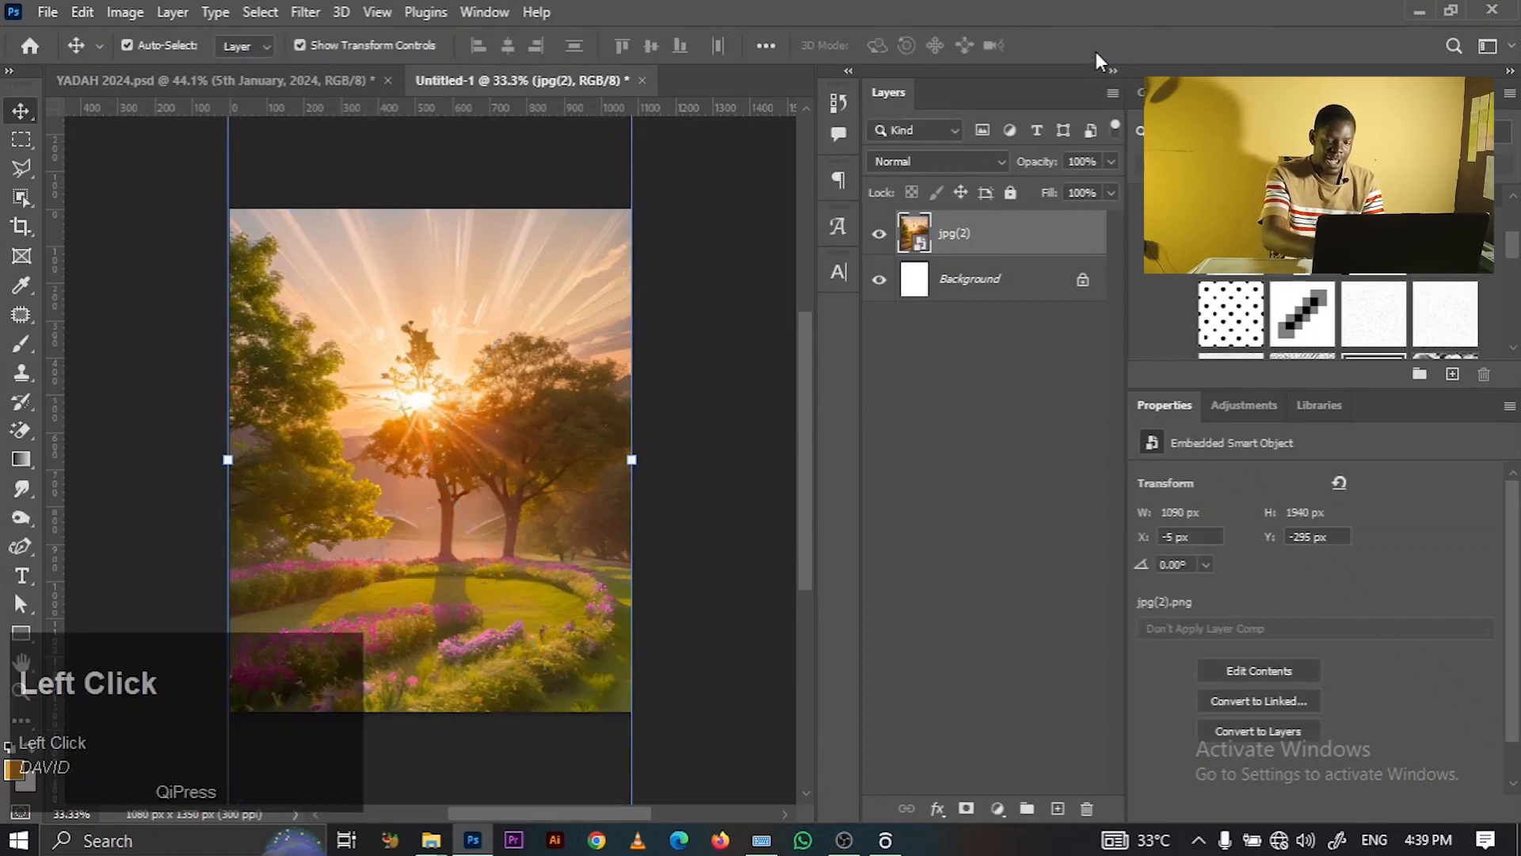
pyautogui.click(717, 368)
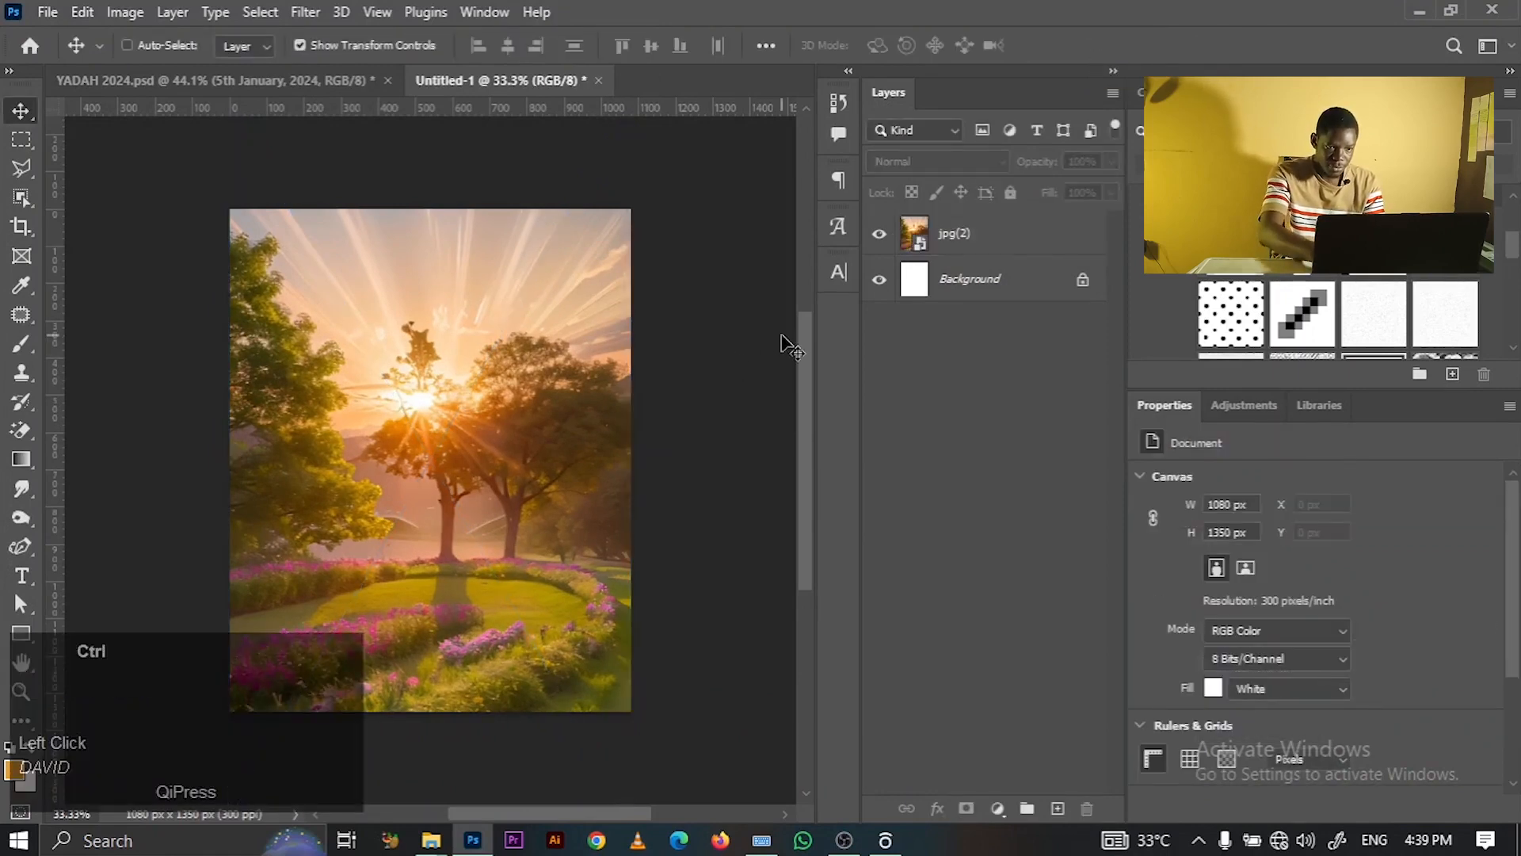
pyautogui.hotkey('ctrl', '0')
pyautogui.hotkey('ctrl', '-')
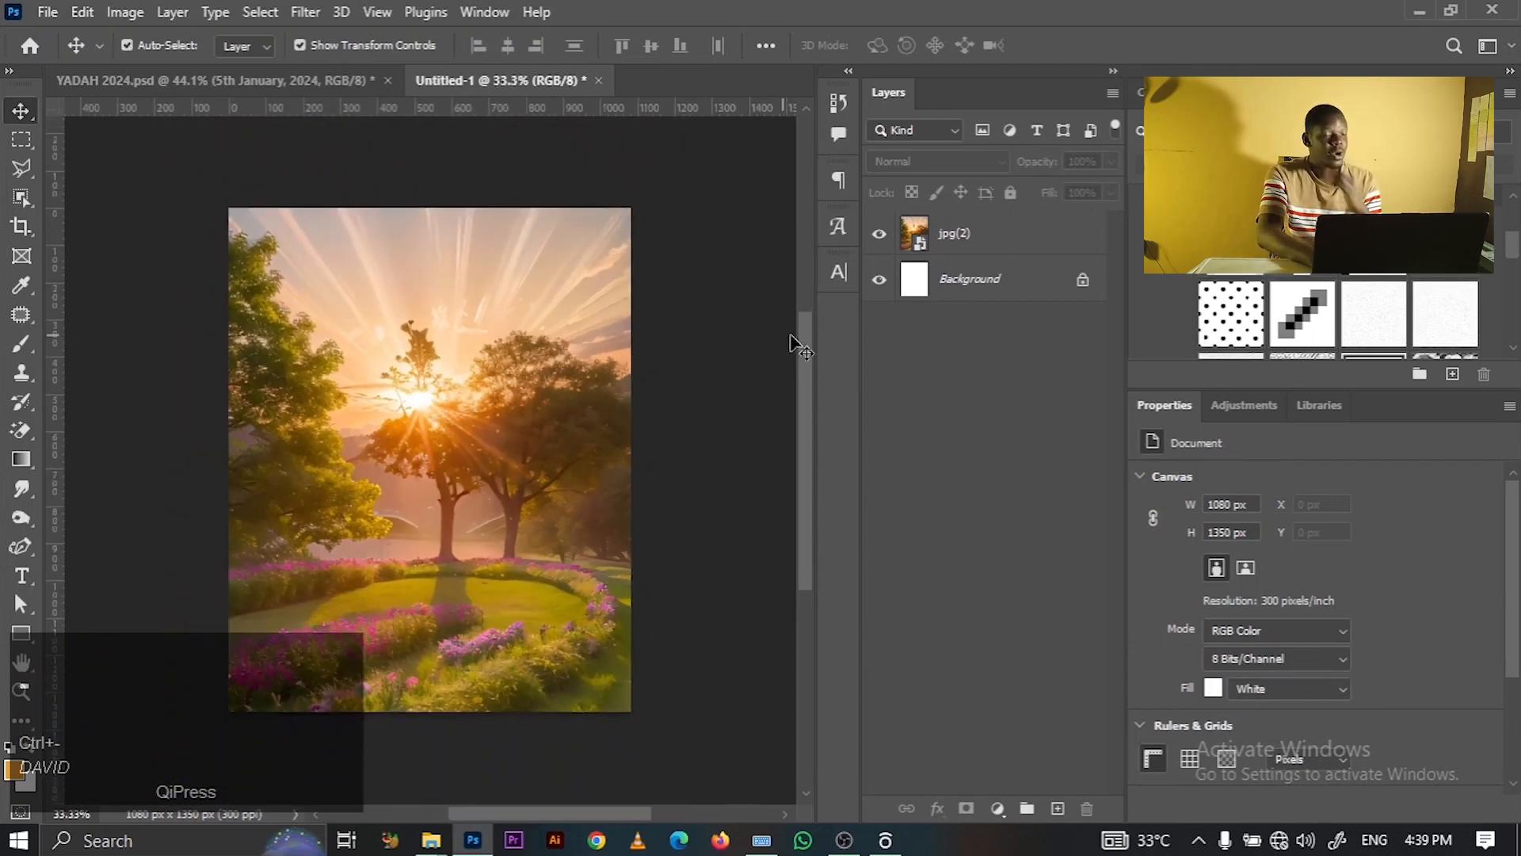
pyautogui.click(1023, 255)
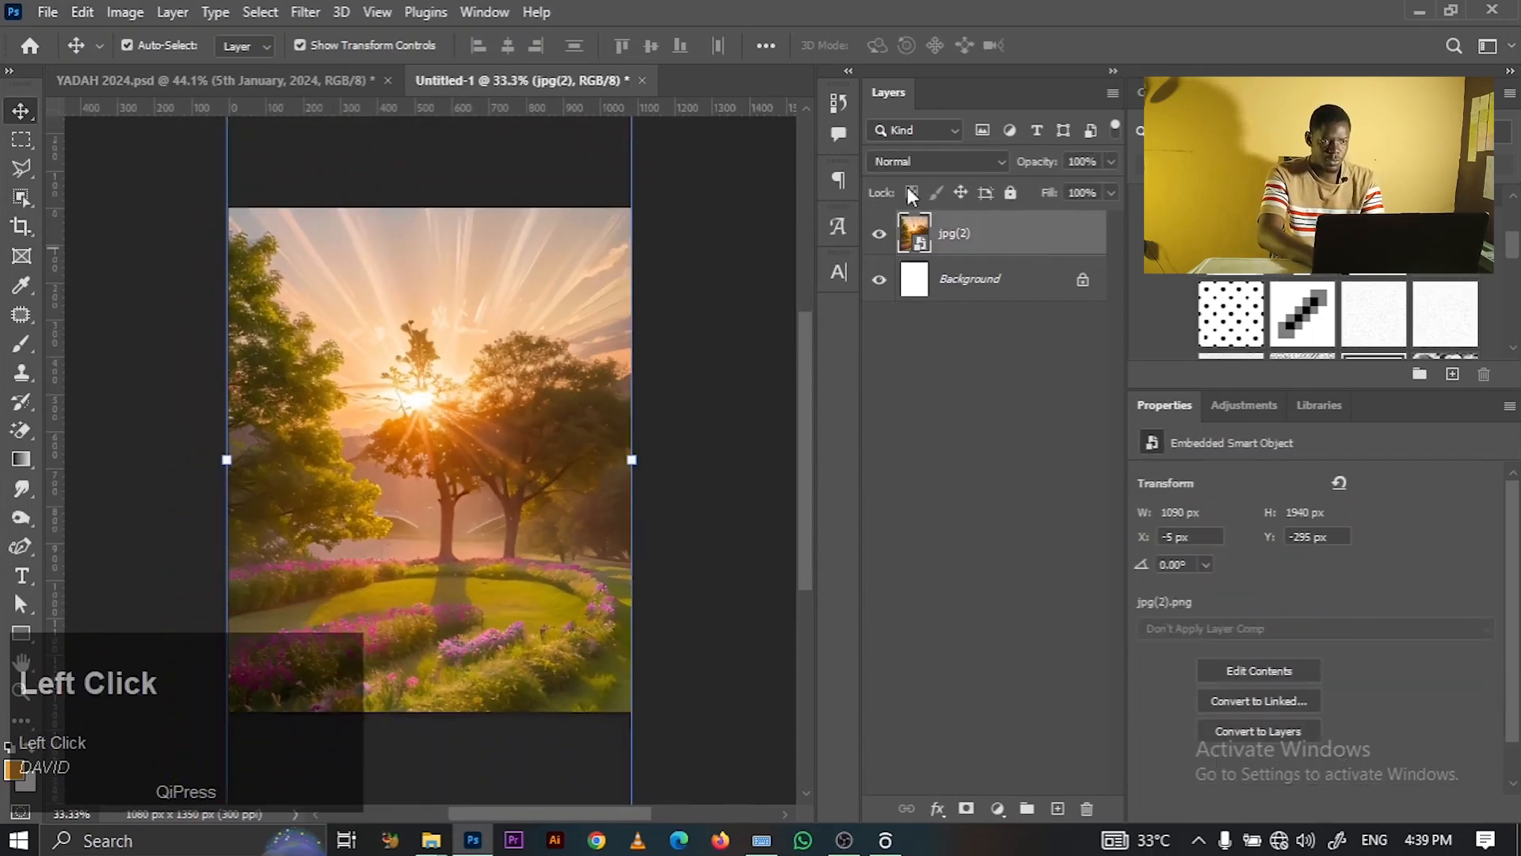
# - In a Camera Raw filter on the photo, set Contrast +10, Texture +83 and Clarity +12
pyautogui.click(301, 8)
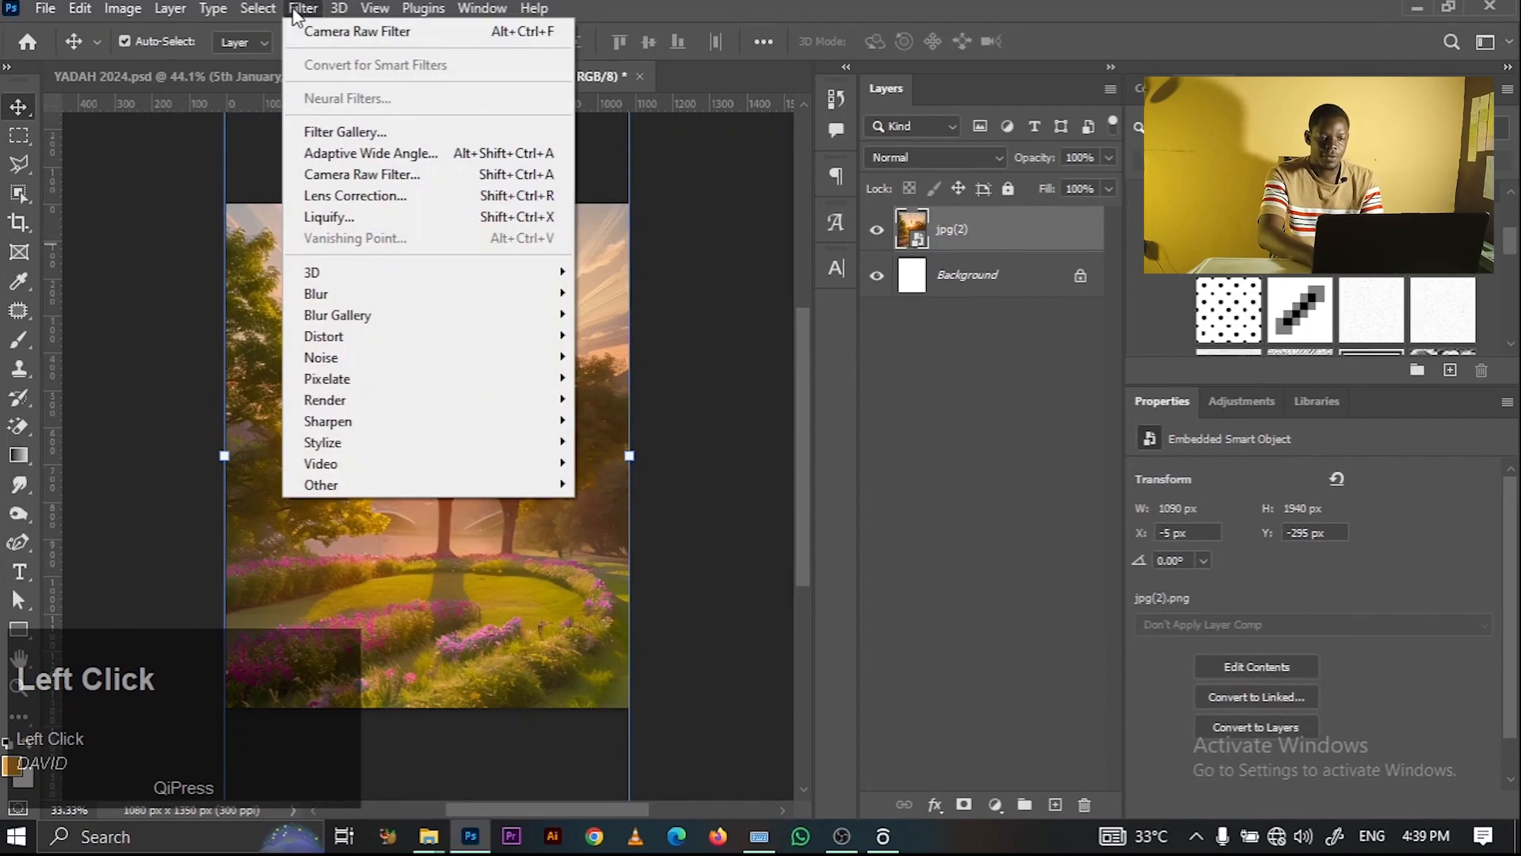
pyautogui.click(321, 31)
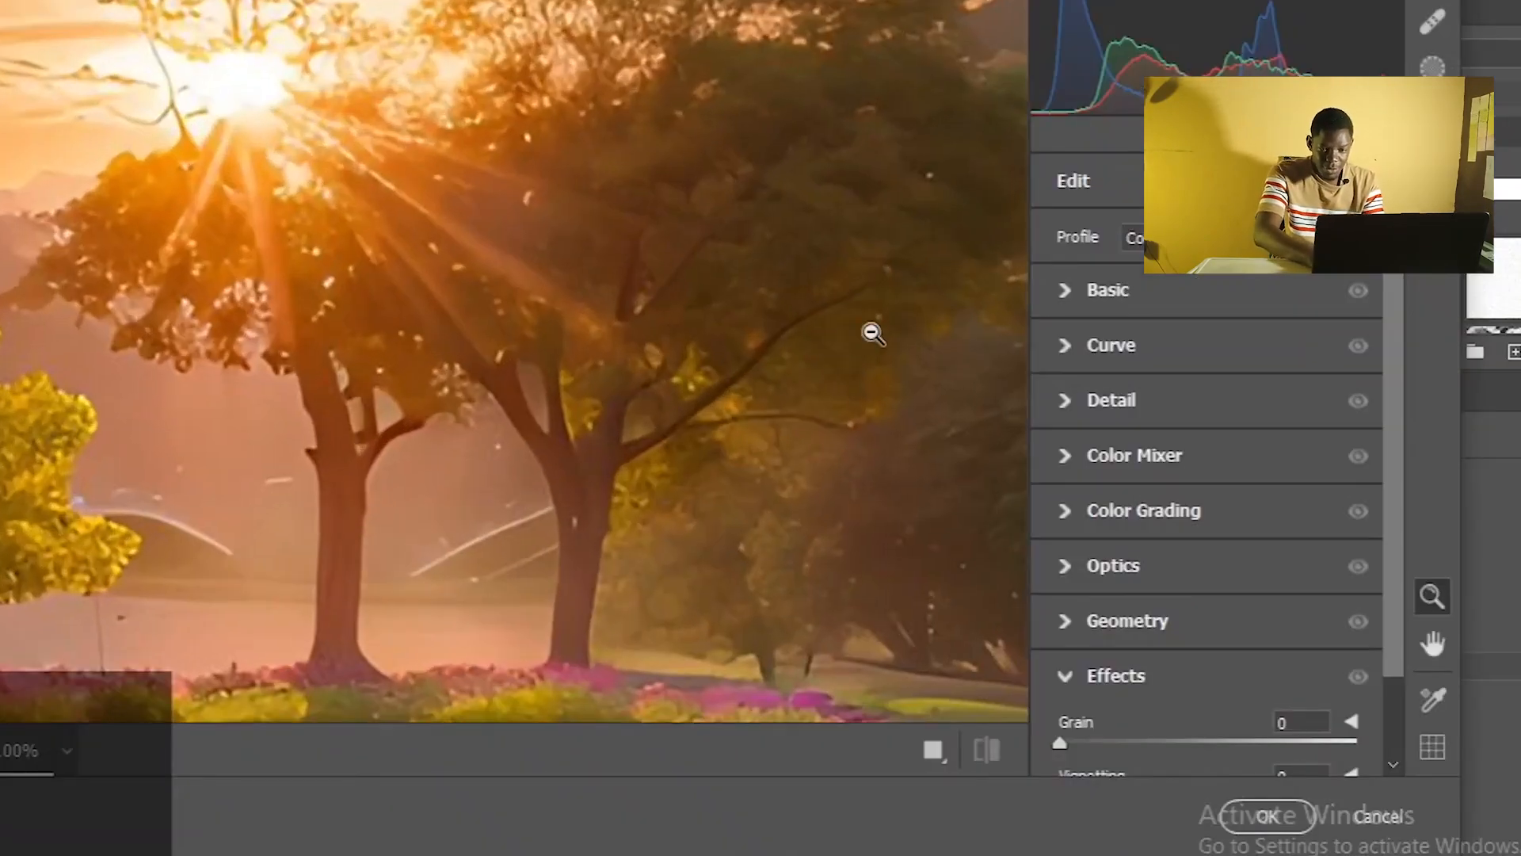
pyautogui.keyDown('alt'); pyautogui.click(854, 318); pyautogui.keyUp('alt')
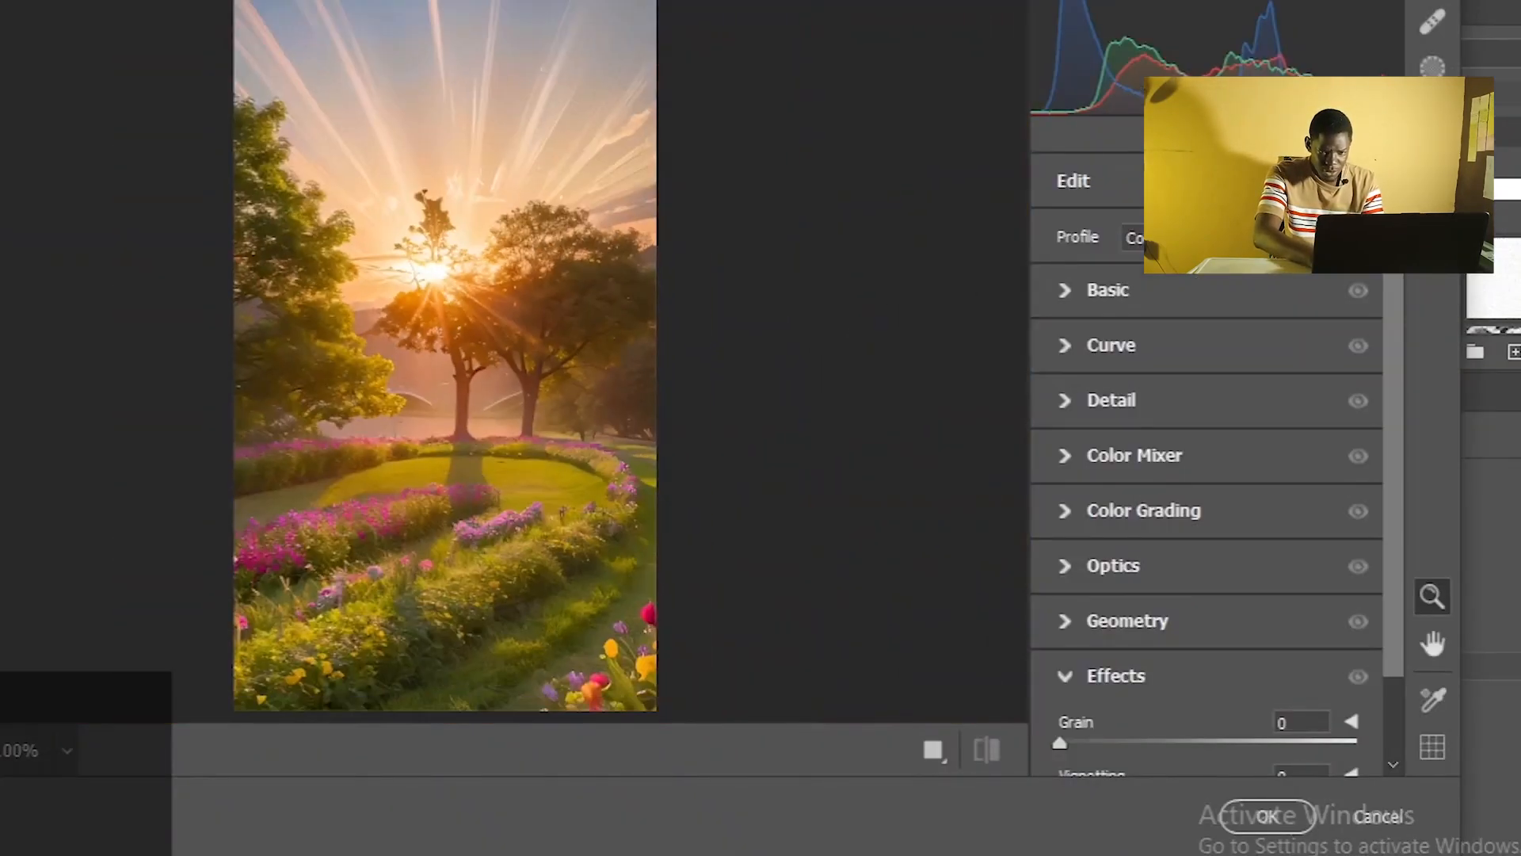
pyautogui.click(1065, 291)
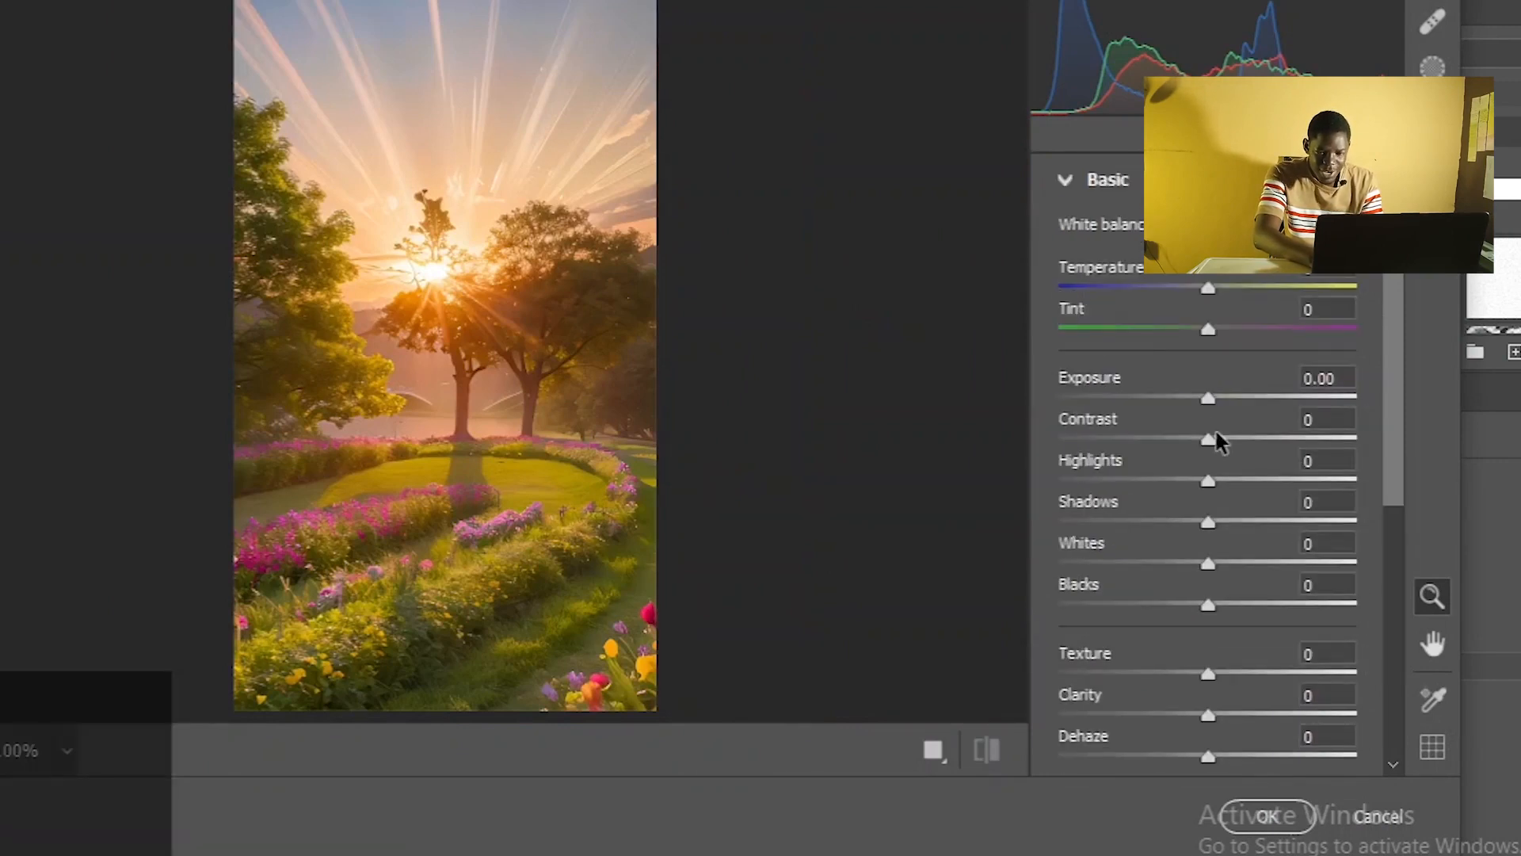
pyautogui.moveTo(1210, 438); pyautogui.dragTo(1223, 441)
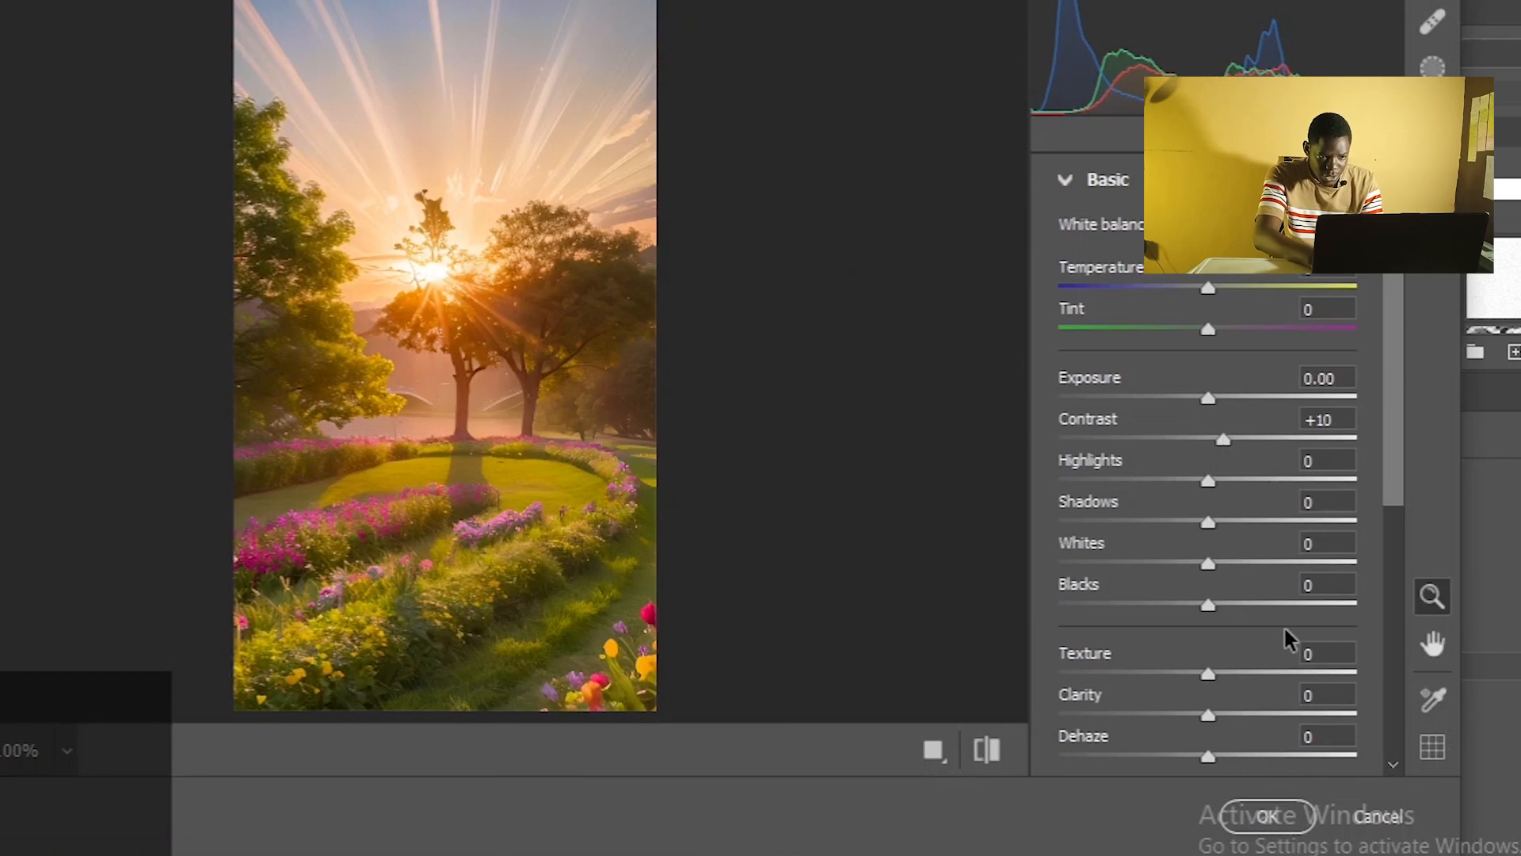
pyautogui.moveTo(1301, 673); pyautogui.dragTo(1331, 672)
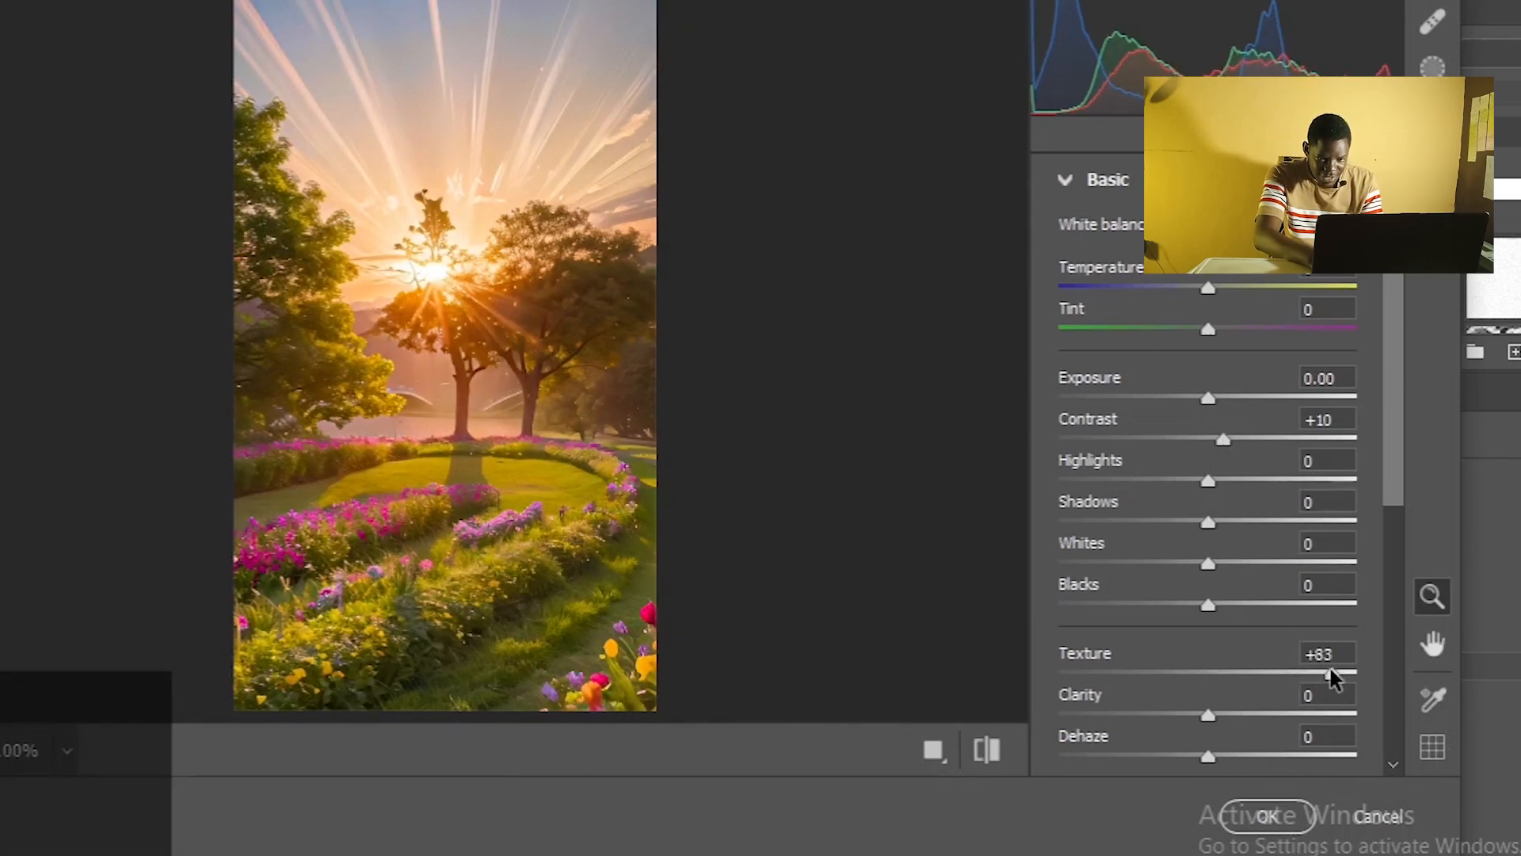
pyautogui.click(1226, 715)
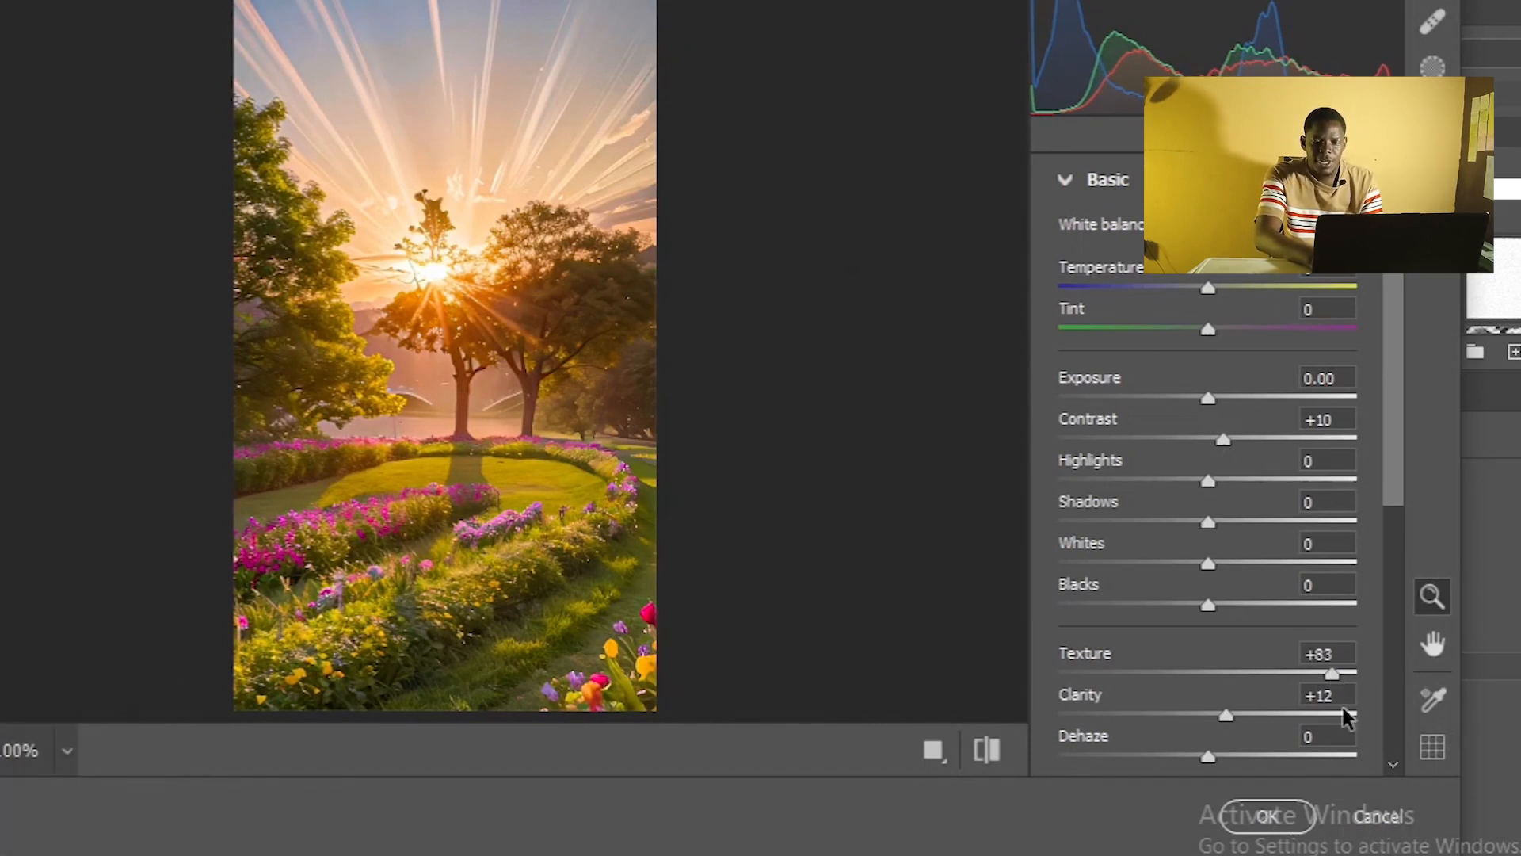
pyautogui.moveTo(1401, 458); pyautogui.dragTo(1398, 562)
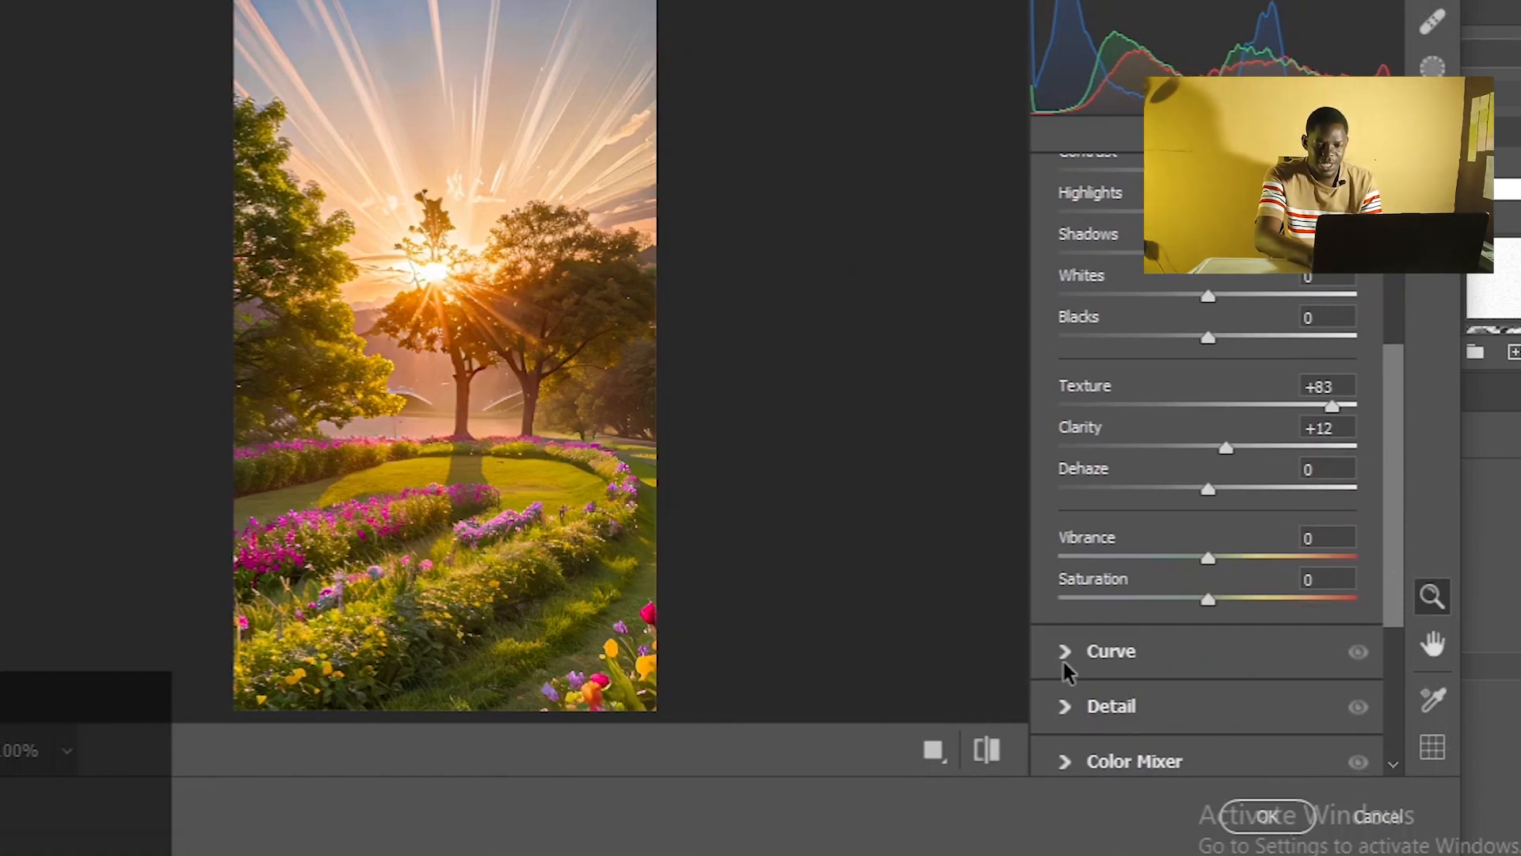
# - Set Sharpening 35, Noise Reduction 15 and Color Noise Reduction 17, then apply the filter
pyautogui.click(1065, 705)
pyautogui.click(1126, 464)
pyautogui.click(1102, 520)
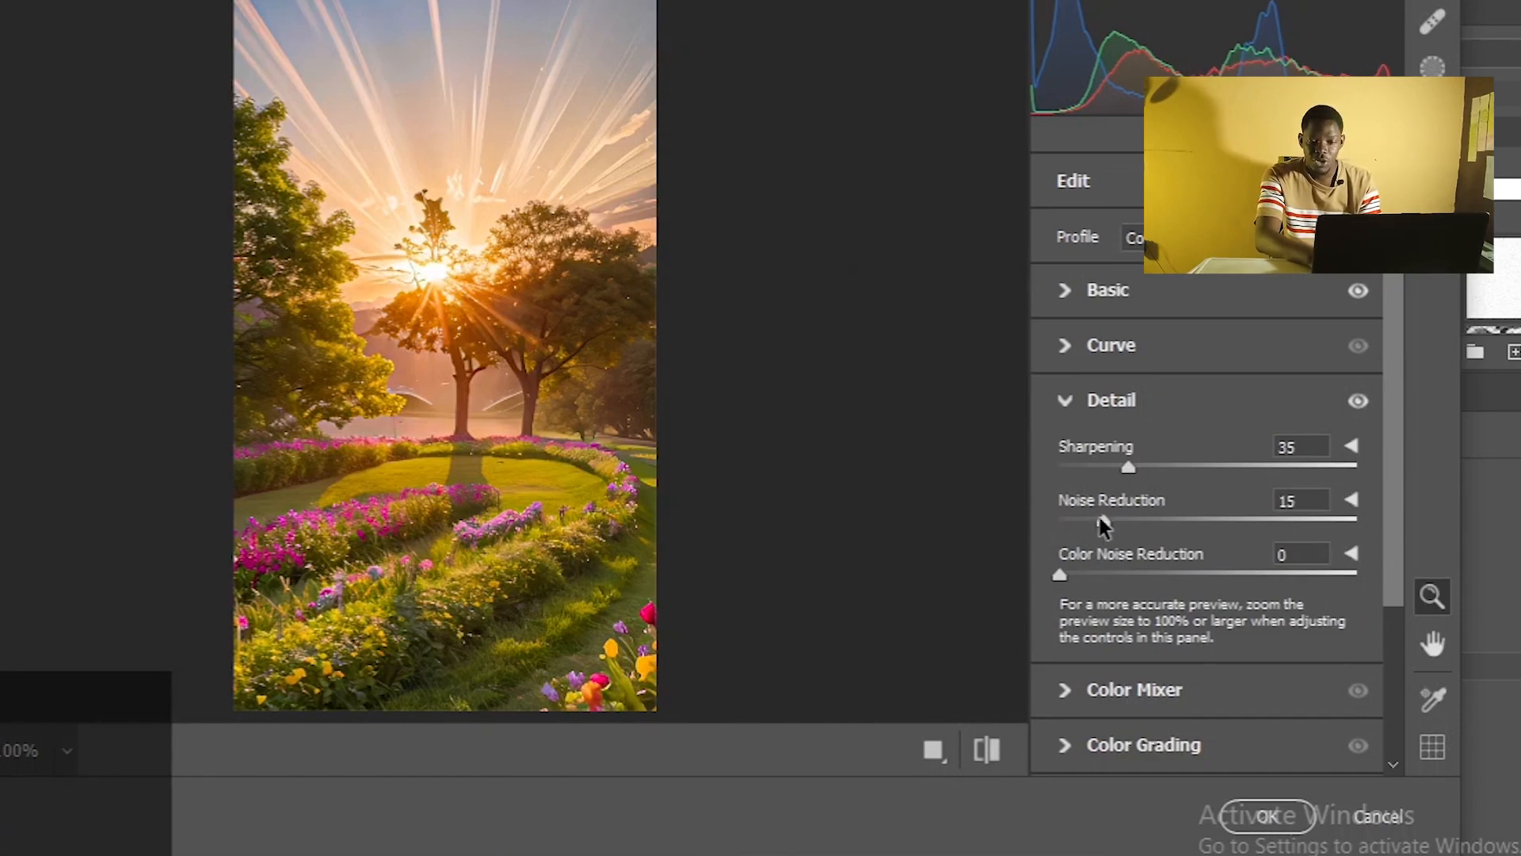
pyautogui.click(1106, 572)
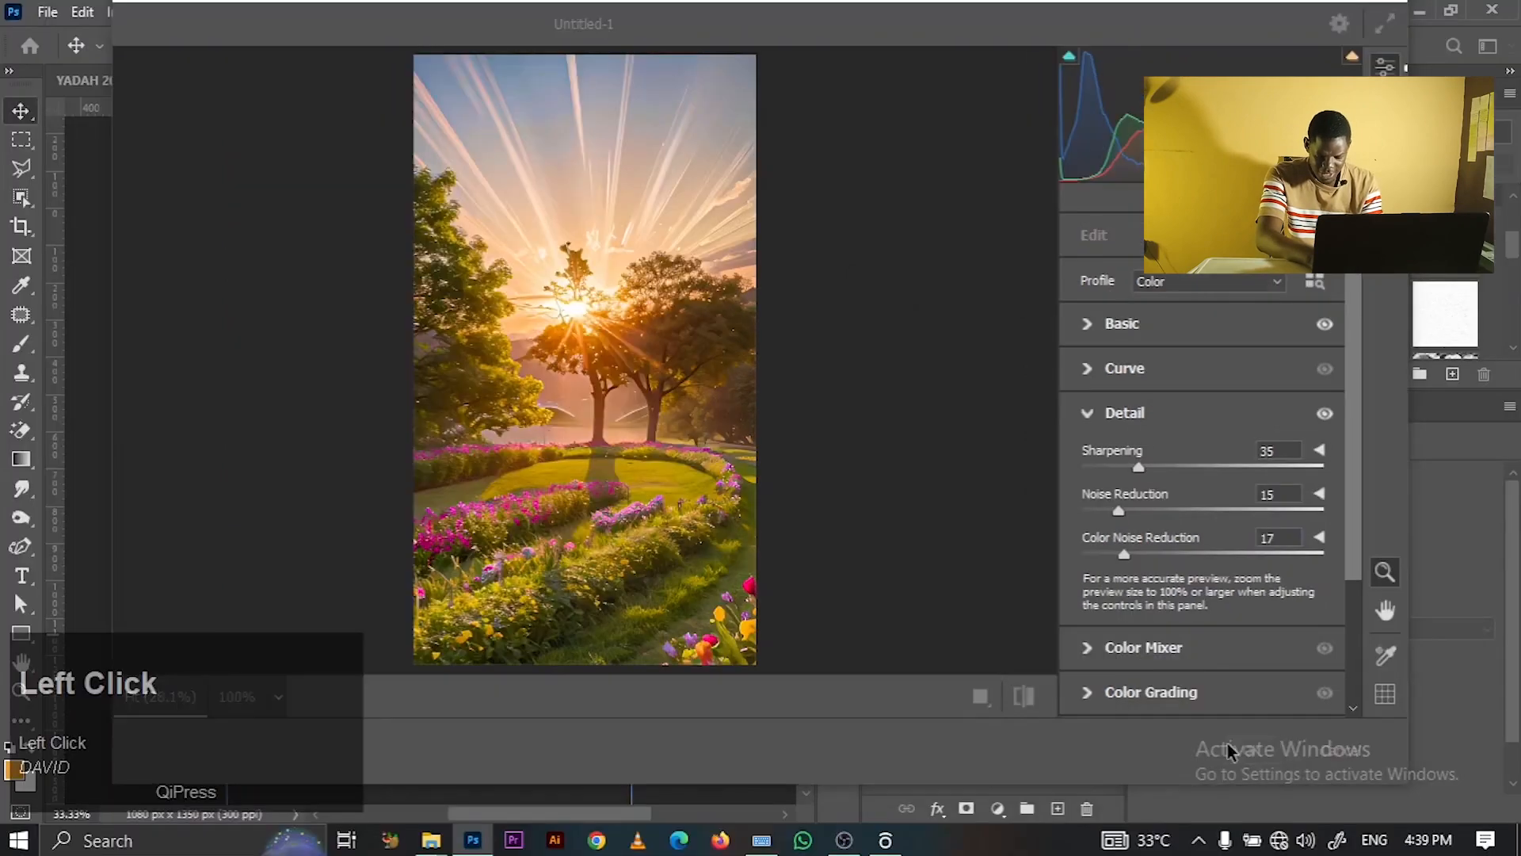
pyautogui.click(1240, 814)
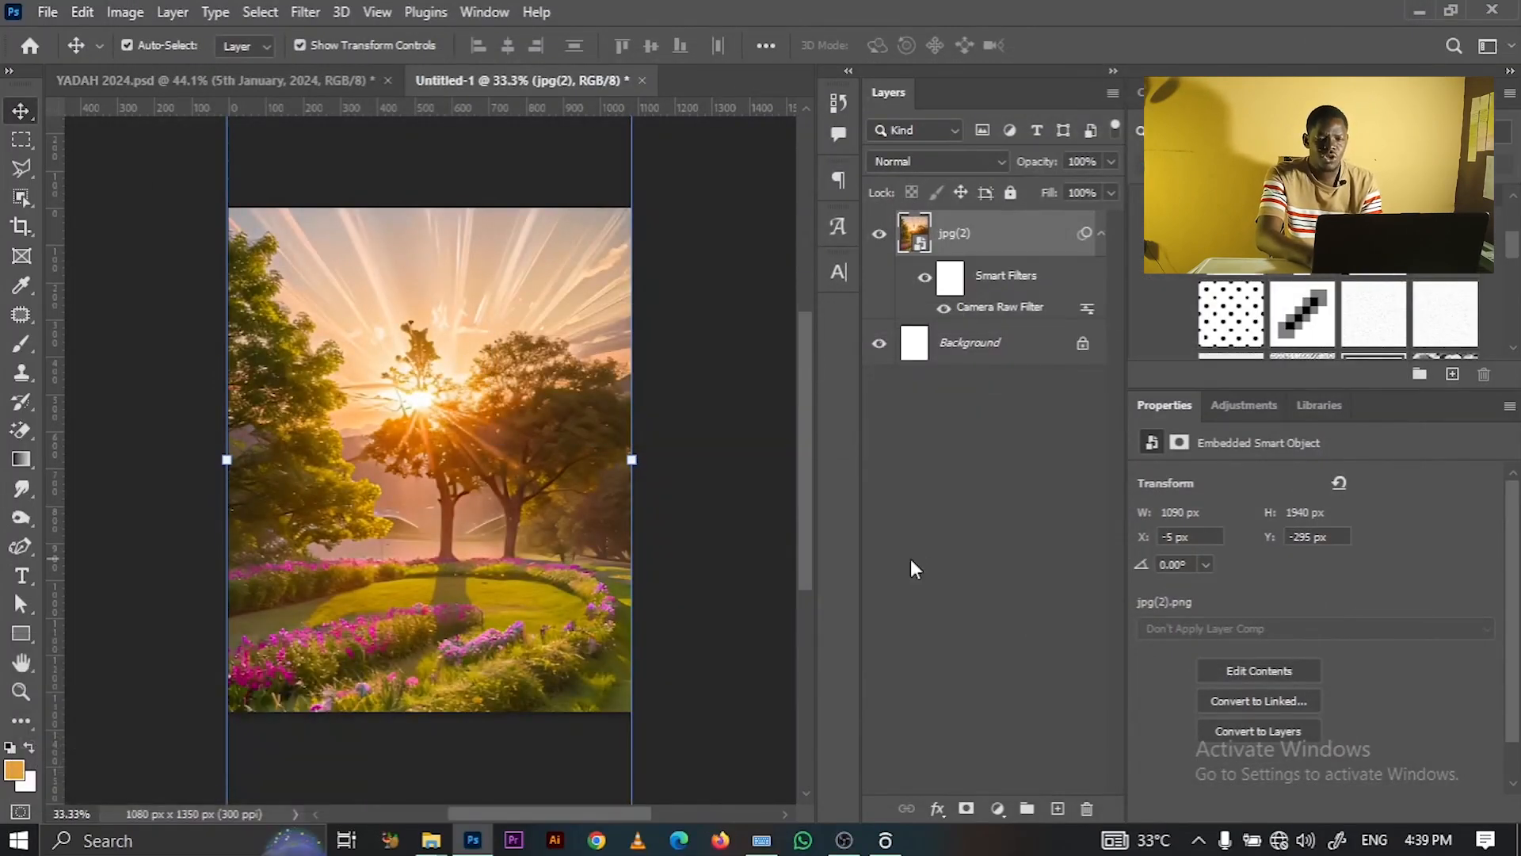
pyautogui.click(1101, 233)
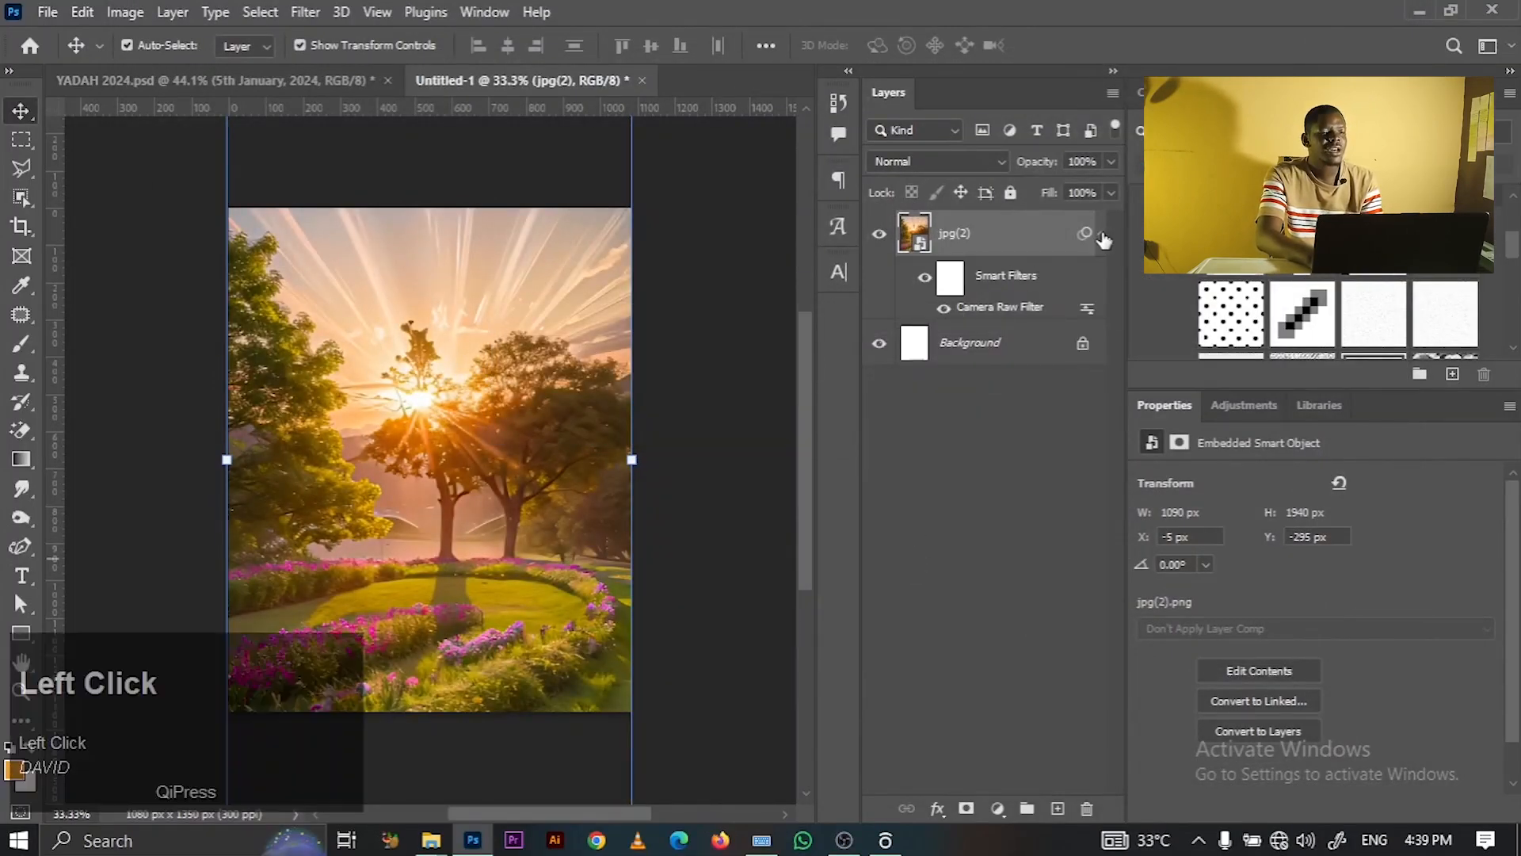
# - Soften the trees photo with a 4.2-pixel Gaussian Blur and fit the canvas in view
pyautogui.click(312, 16)
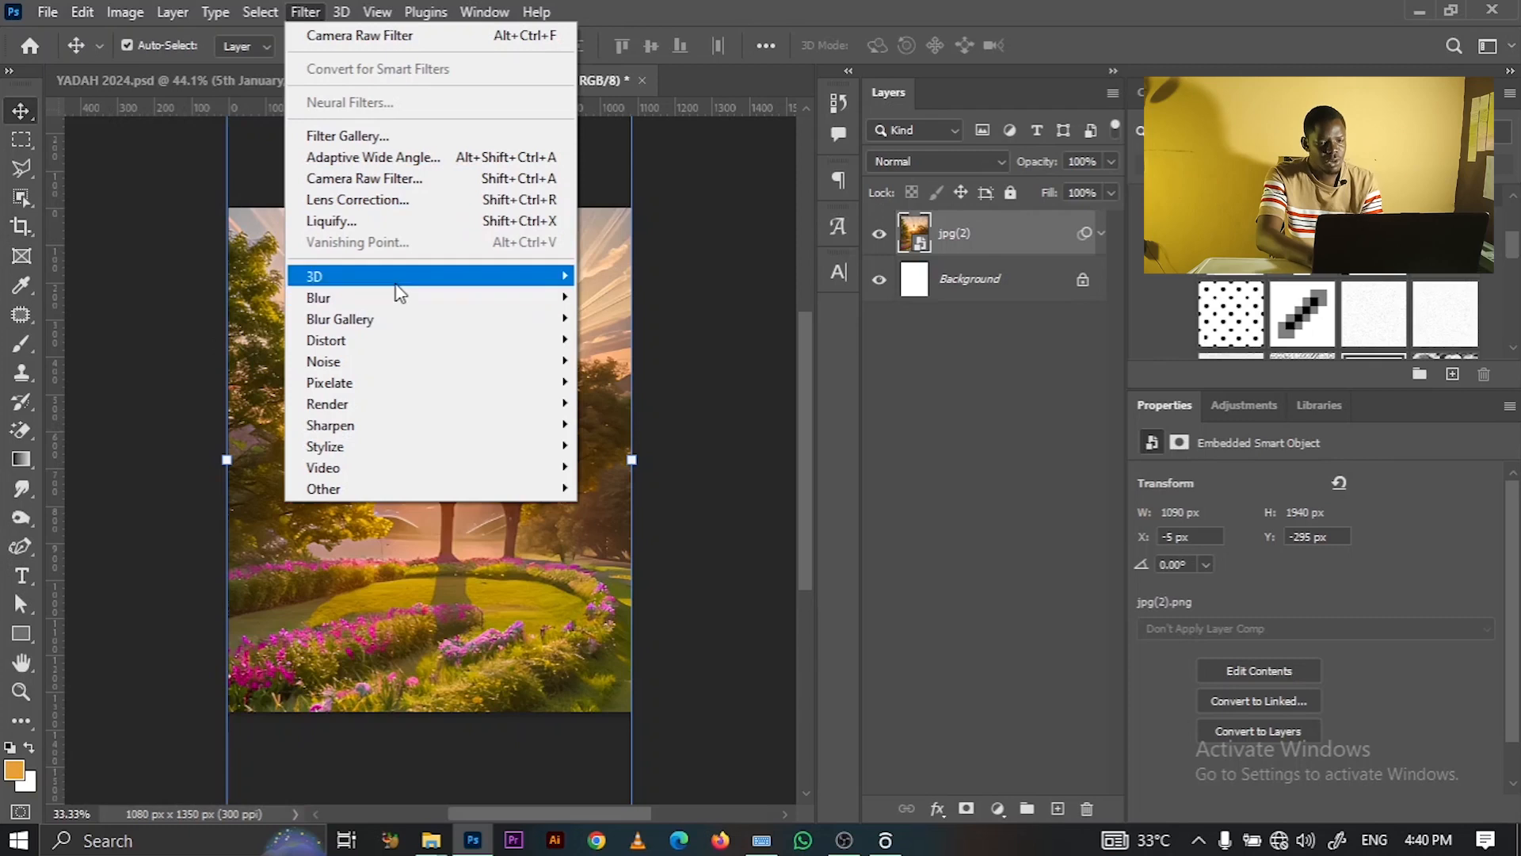
pyautogui.moveTo(461, 311)
pyautogui.click(634, 382)
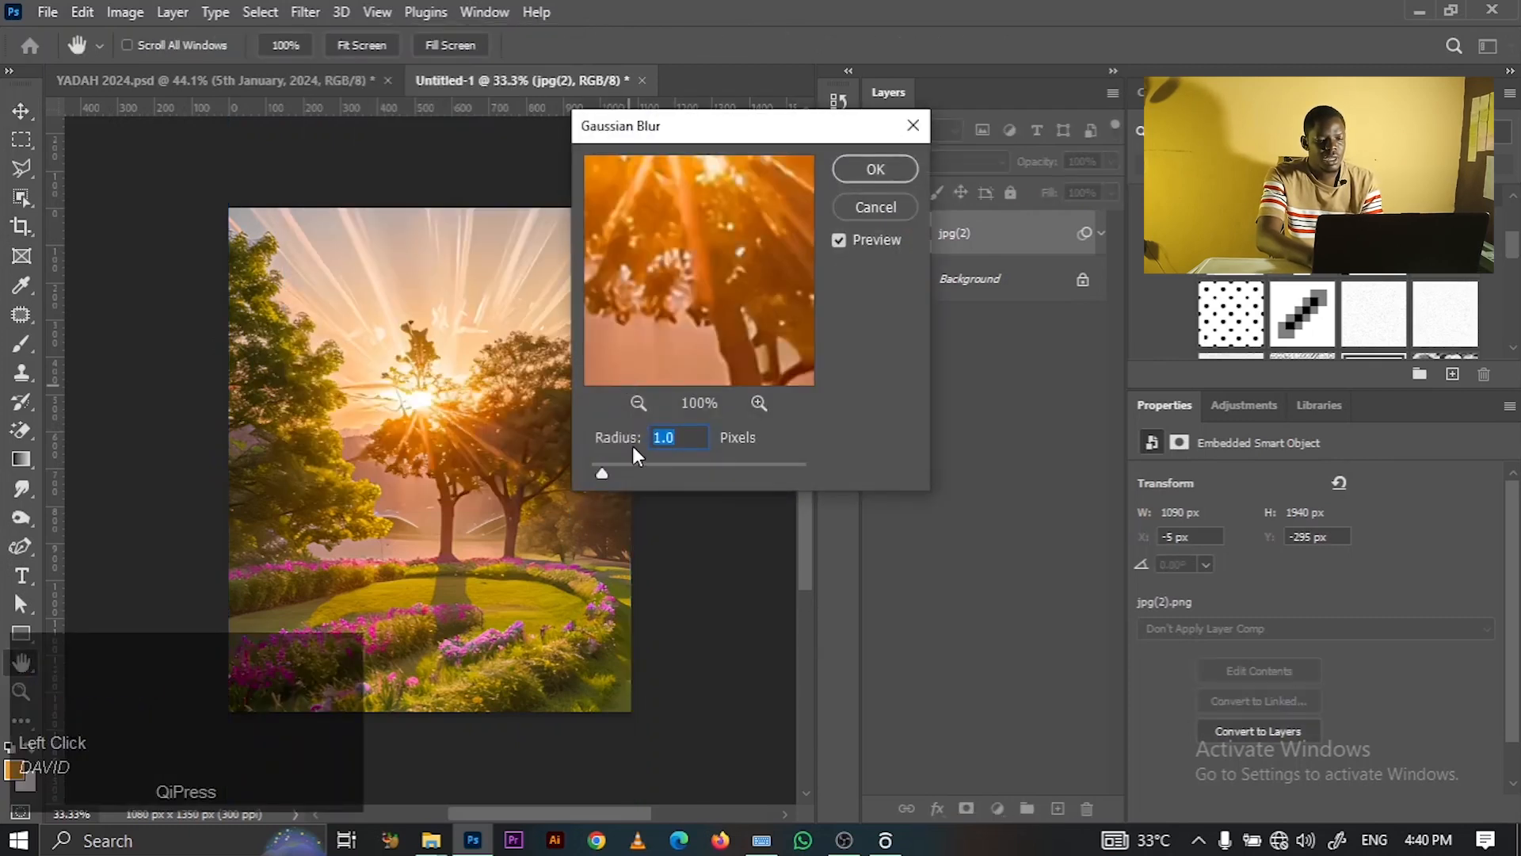
pyautogui.moveTo(622, 459)
pyautogui.mouseDown()
pyautogui.moveTo(641, 467)
pyautogui.moveTo(602, 471)
pyautogui.mouseUp()
pyautogui.click(875, 170)
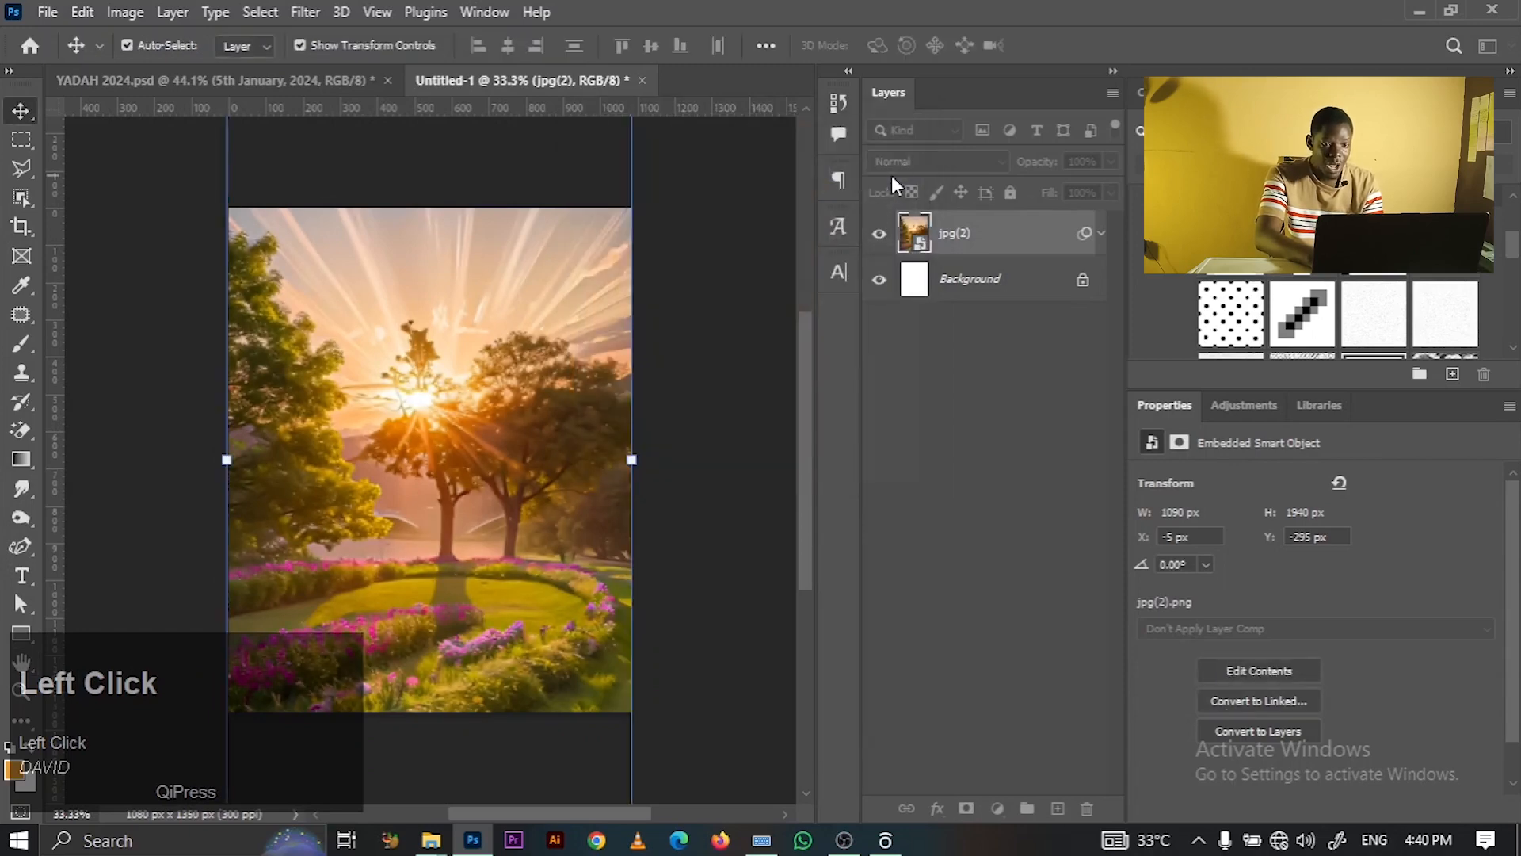
pyautogui.click(751, 232)
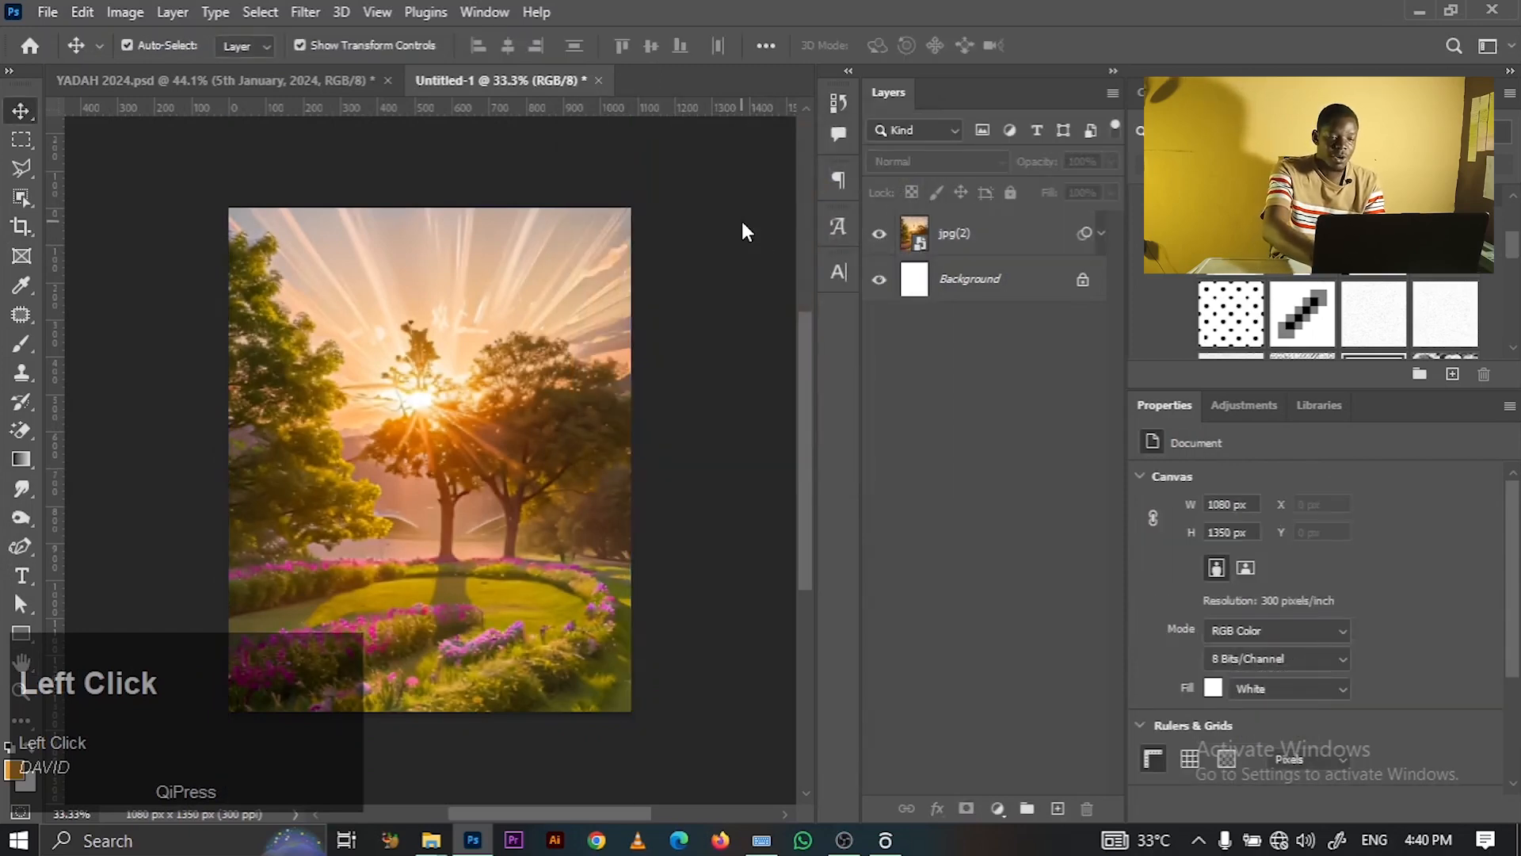
pyautogui.hotkey('ctrl', '0')
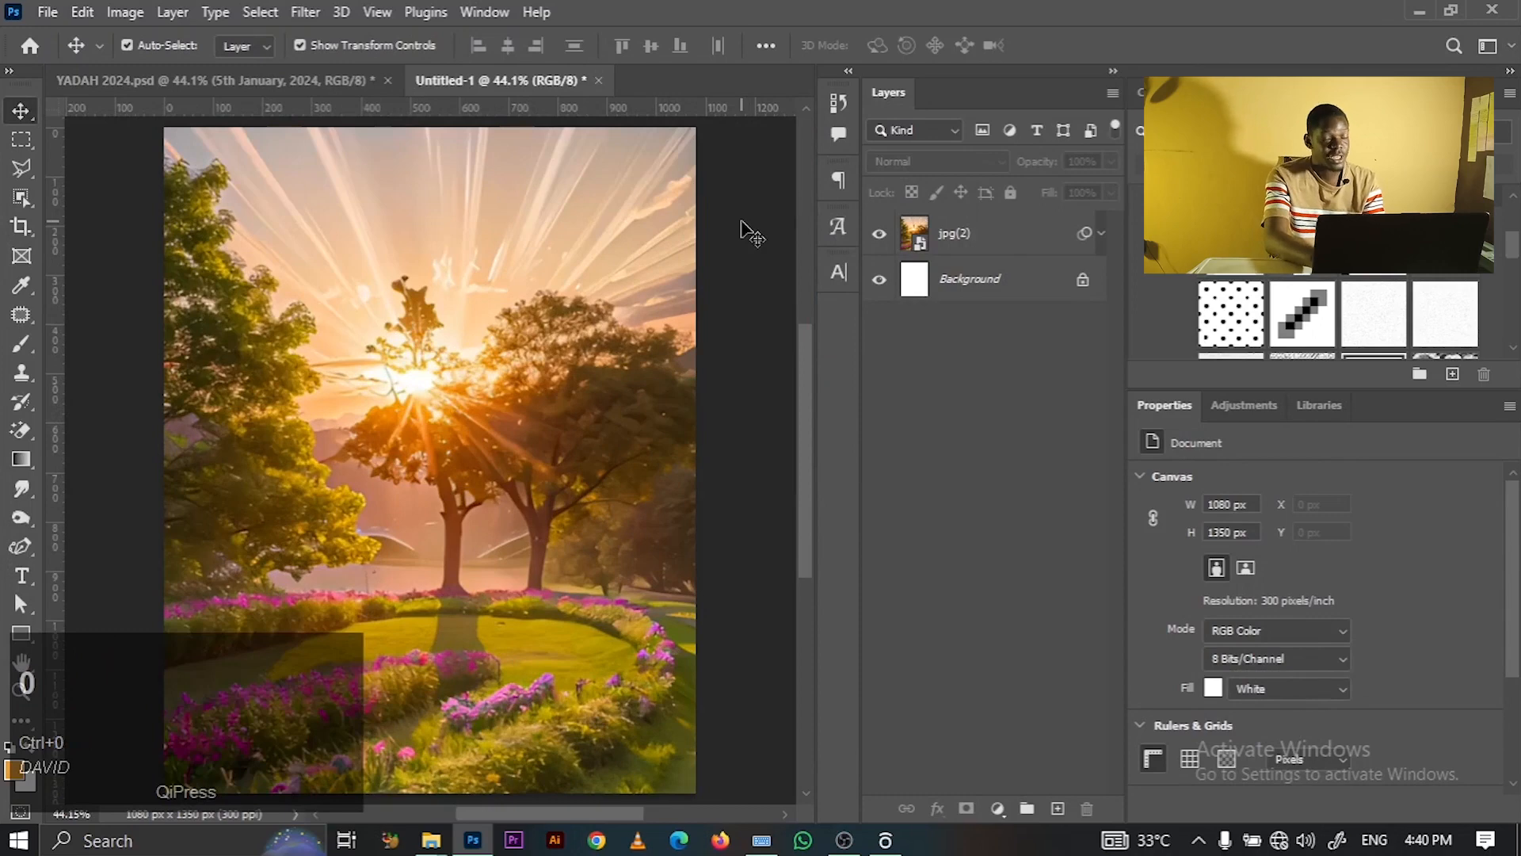
pyautogui.hotkey('ctrl', '-')
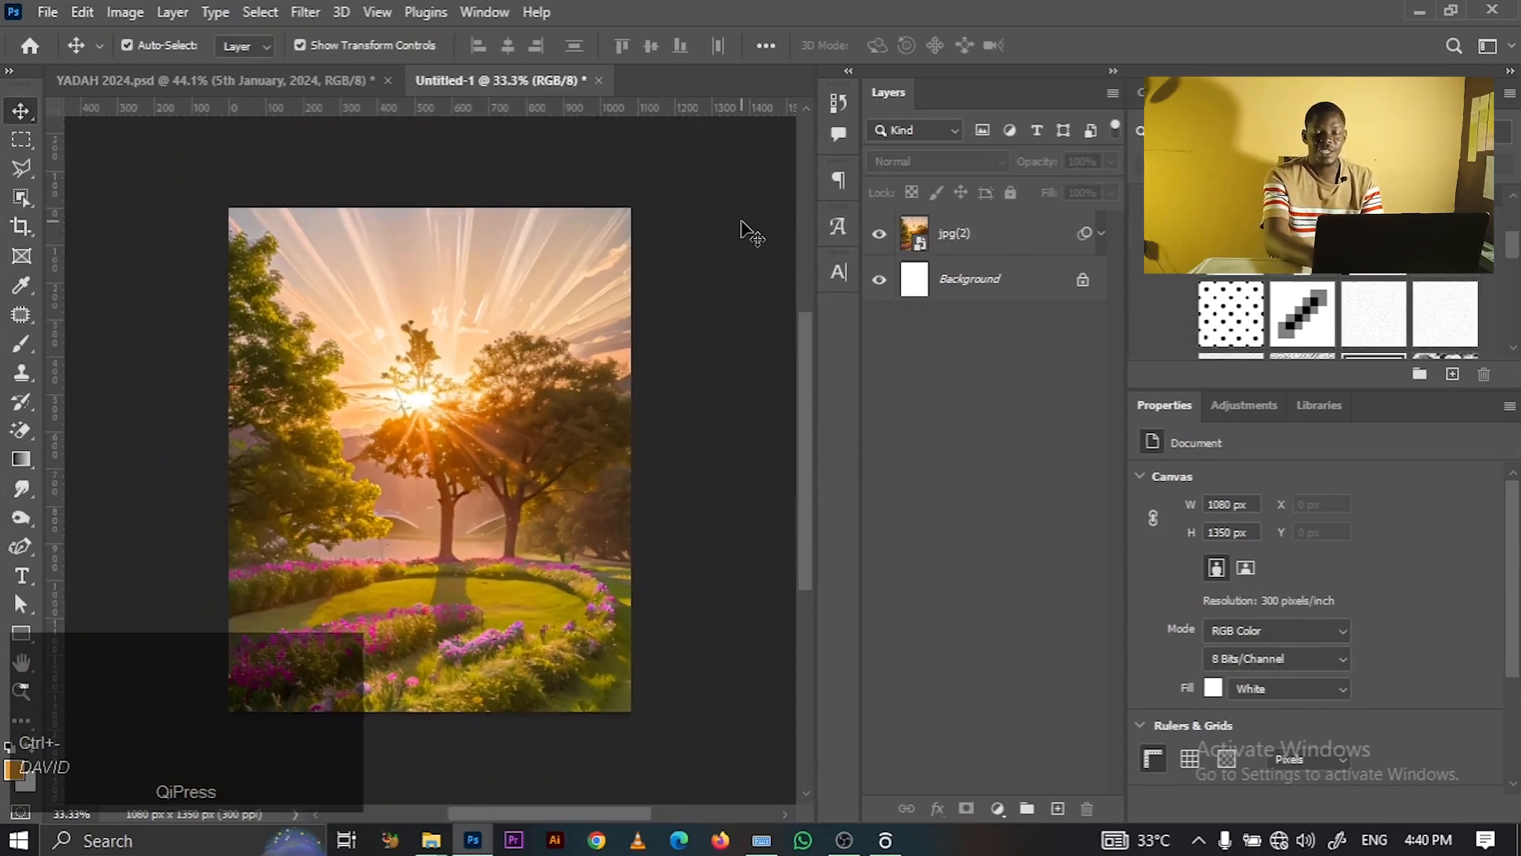
pyautogui.hotkey('ctrl', '0')
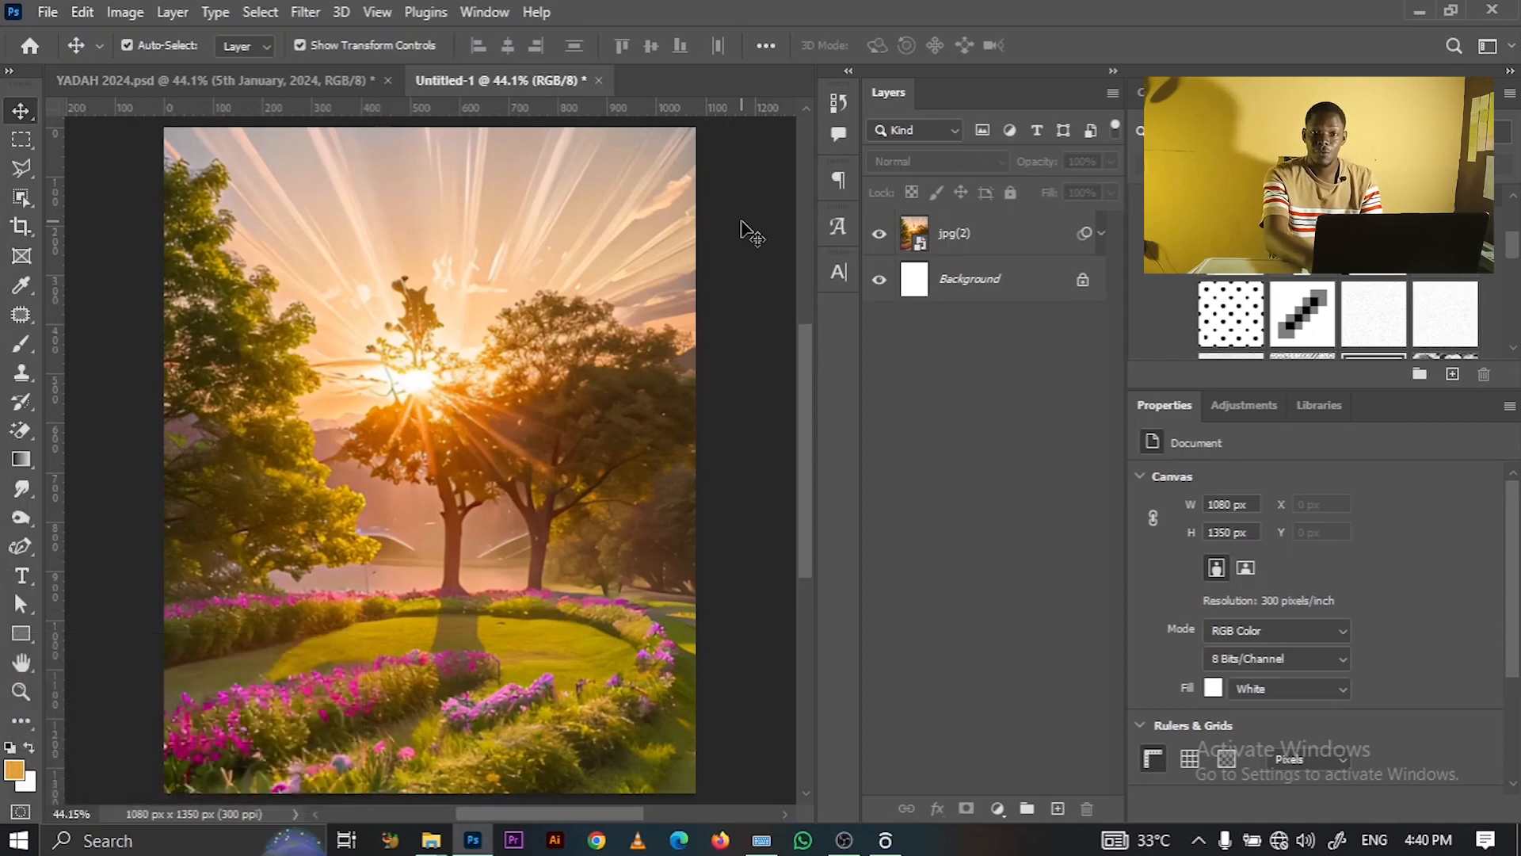
pyautogui.press('ctrl')
pyautogui.hotkey('ctrl', '-')
# - Add a Gradient Map adjustment above jpg(2) and select its adjustment thumbnail, not the mask
pyautogui.click(982, 250)
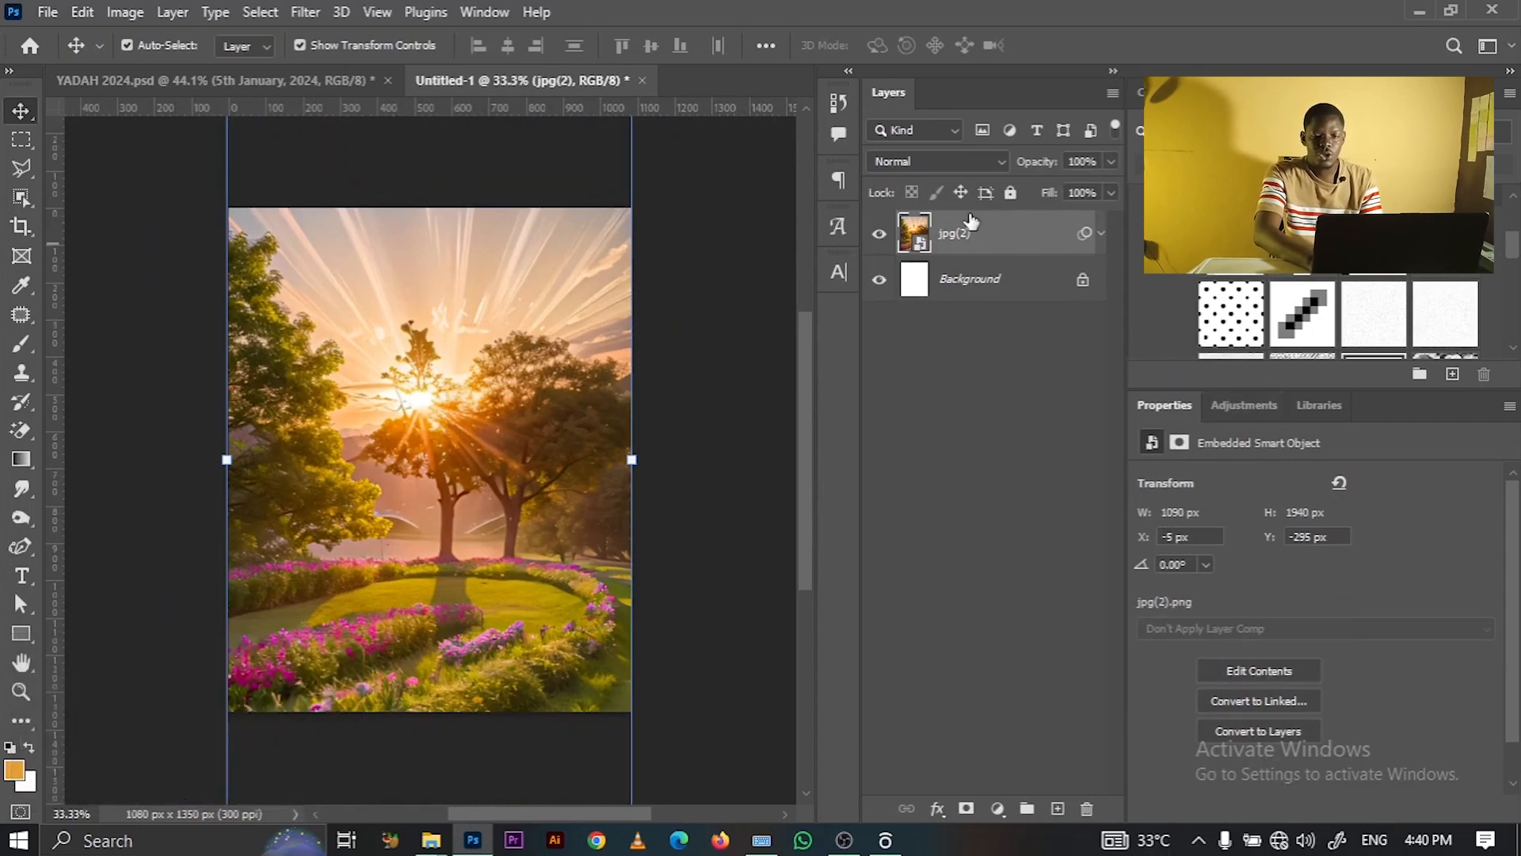
pyautogui.click(1224, 401)
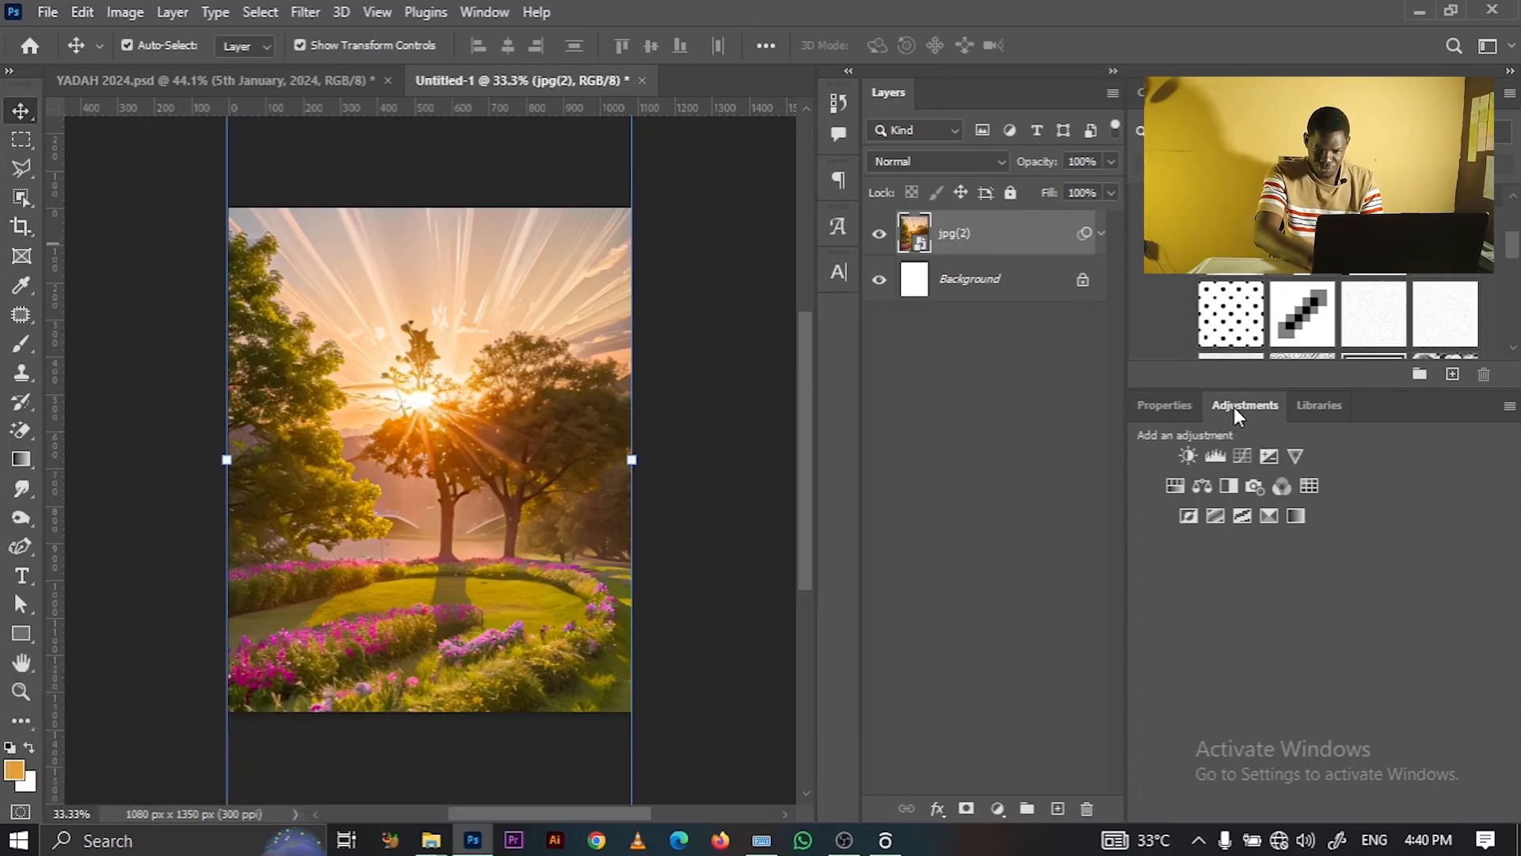
pyautogui.click(1297, 516)
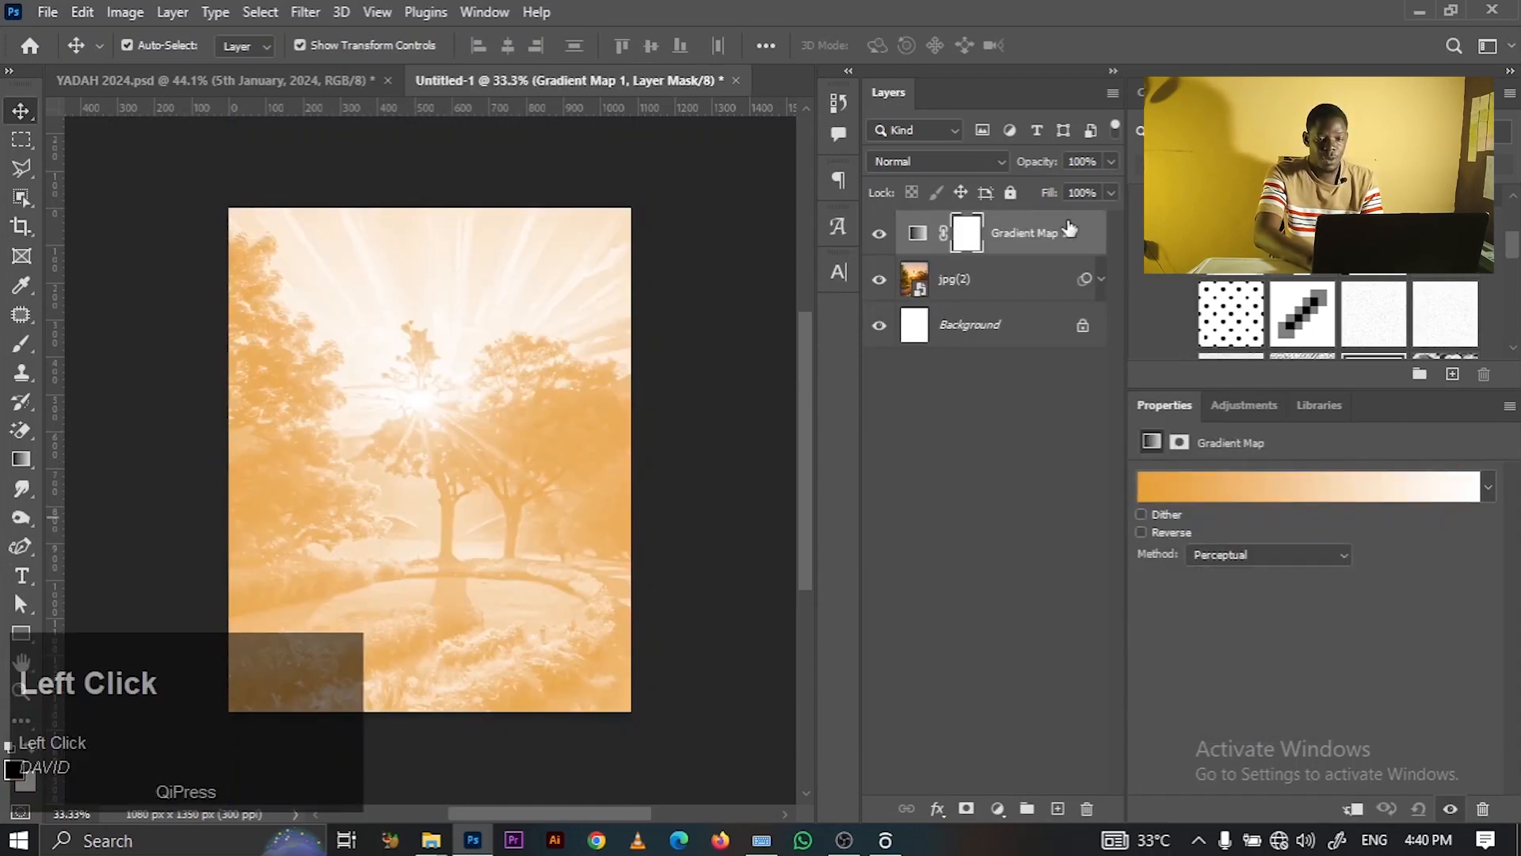
pyautogui.click(915, 233)
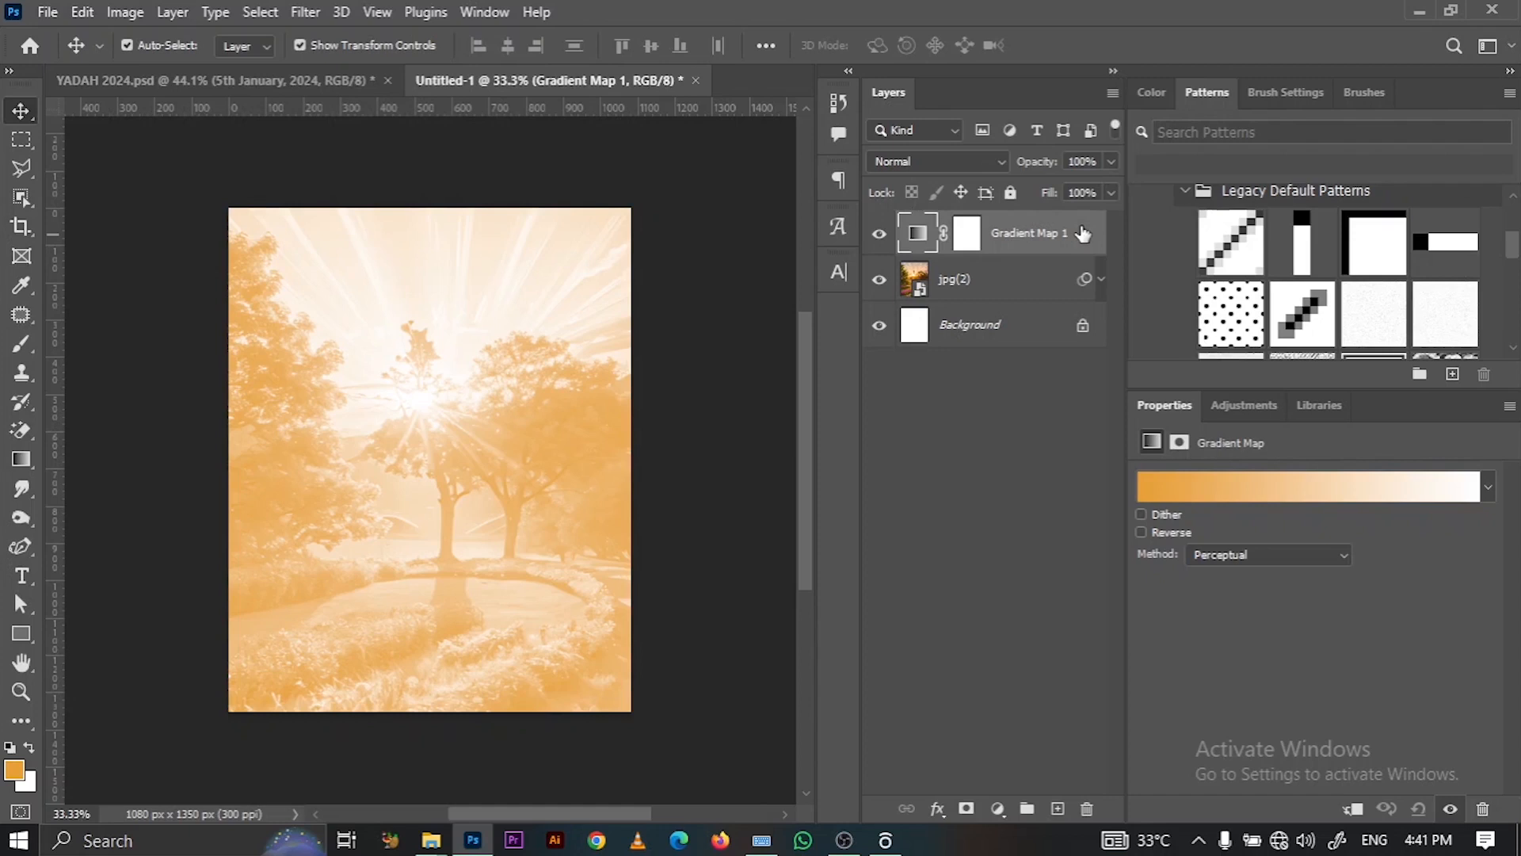
# - In the Gradient Editor, make the gradient's dark end stop dark purple
pyautogui.click(903, 242)
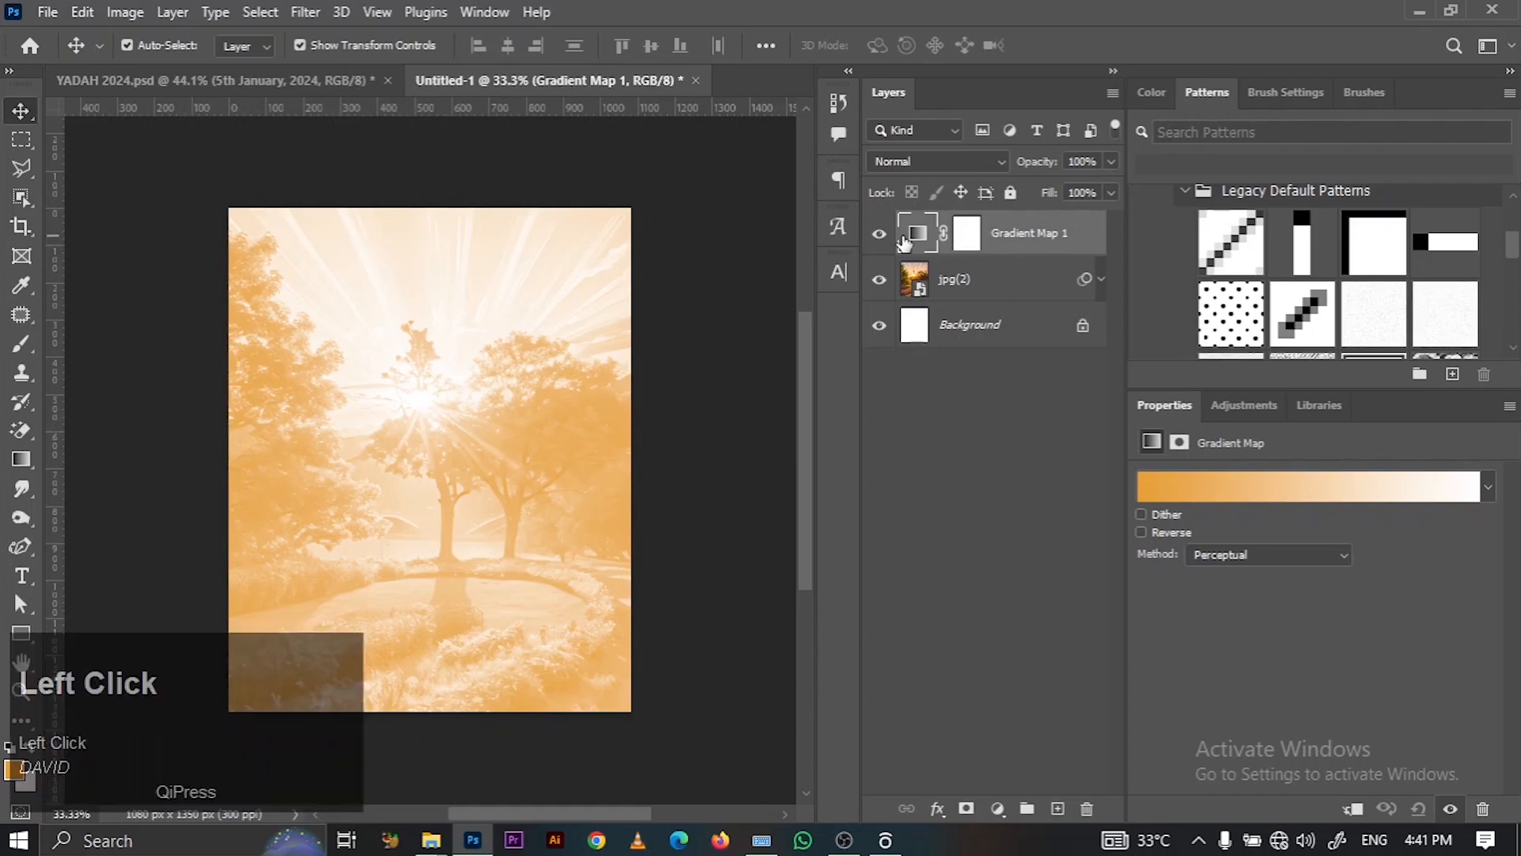
pyautogui.click(1149, 485)
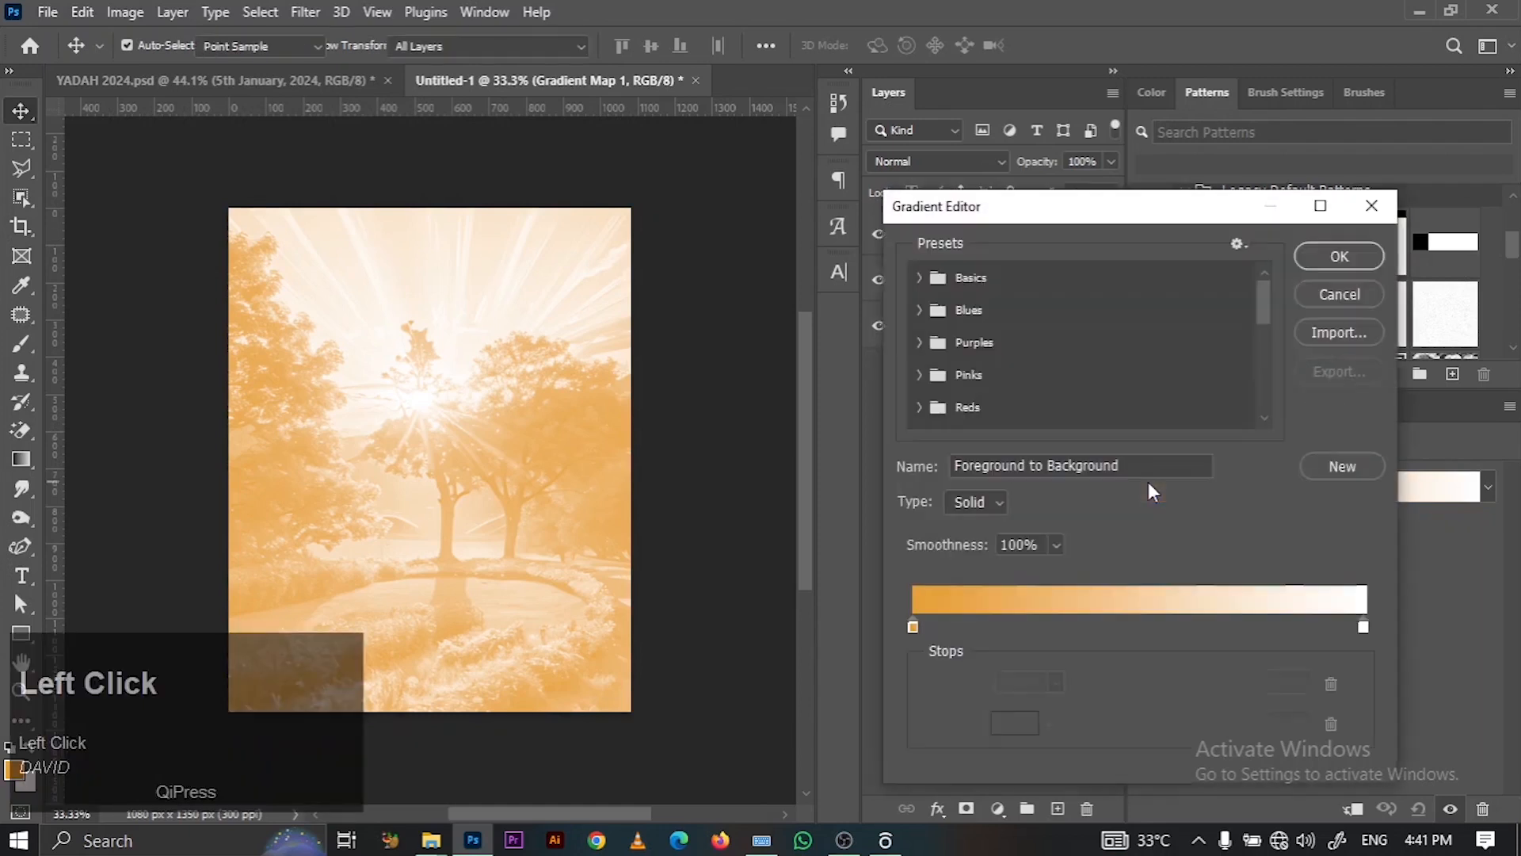
pyautogui.click(911, 628)
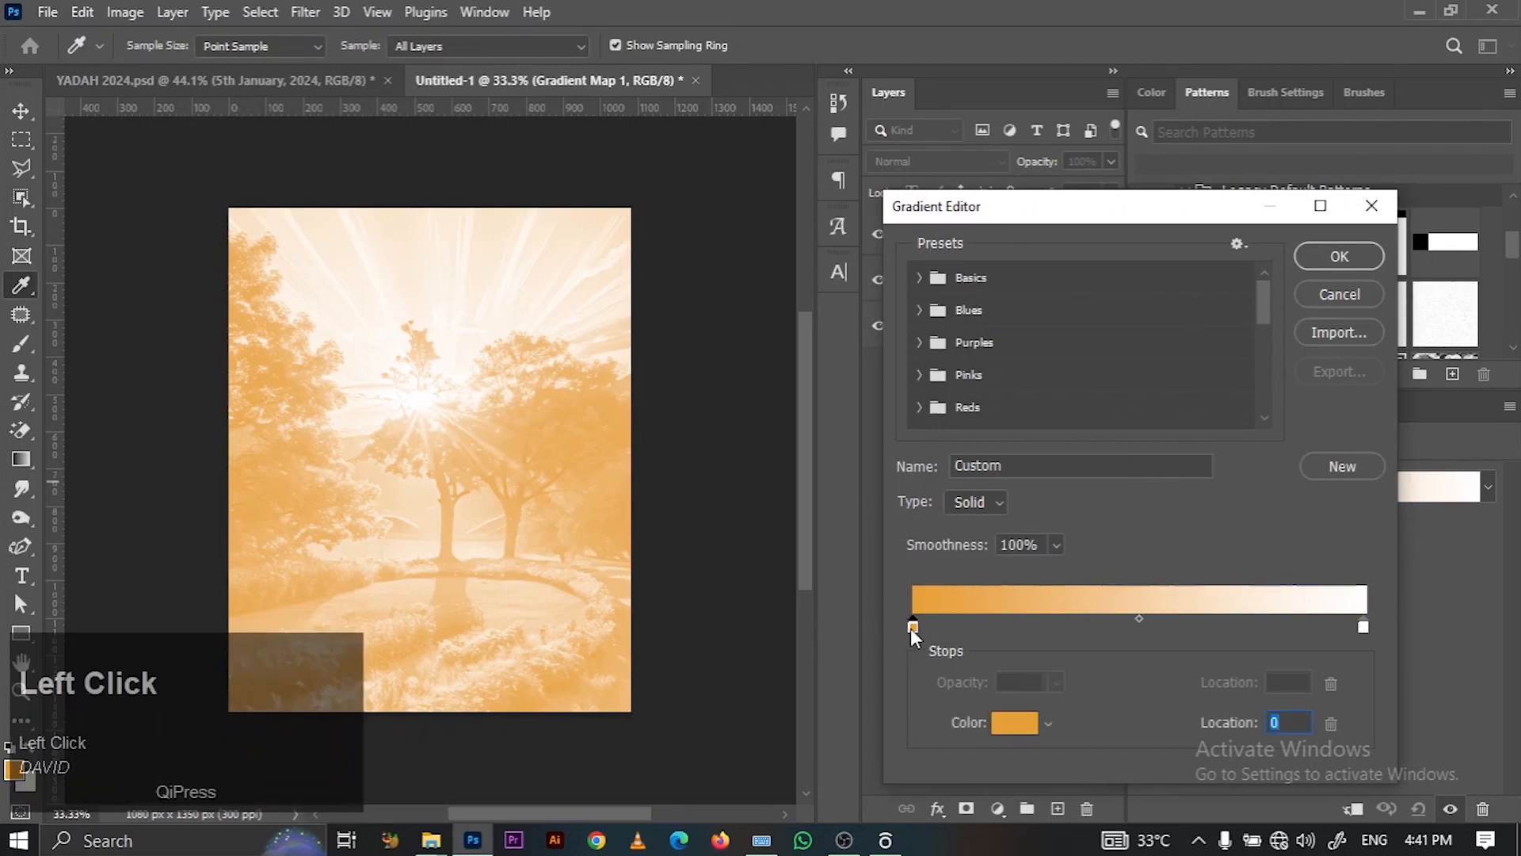
pyautogui.click(1006, 723)
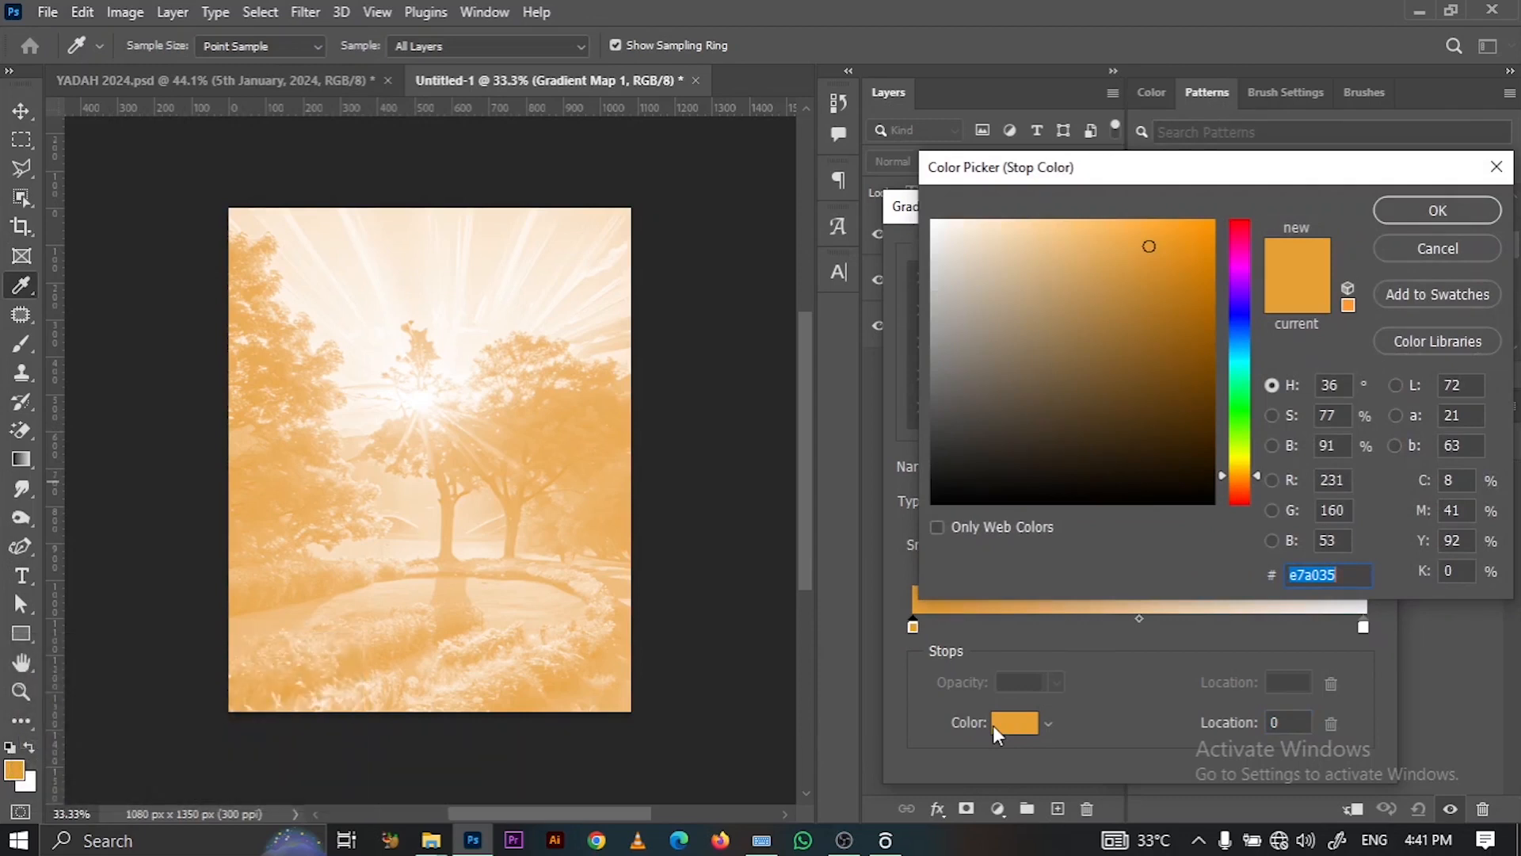
pyautogui.write('29')
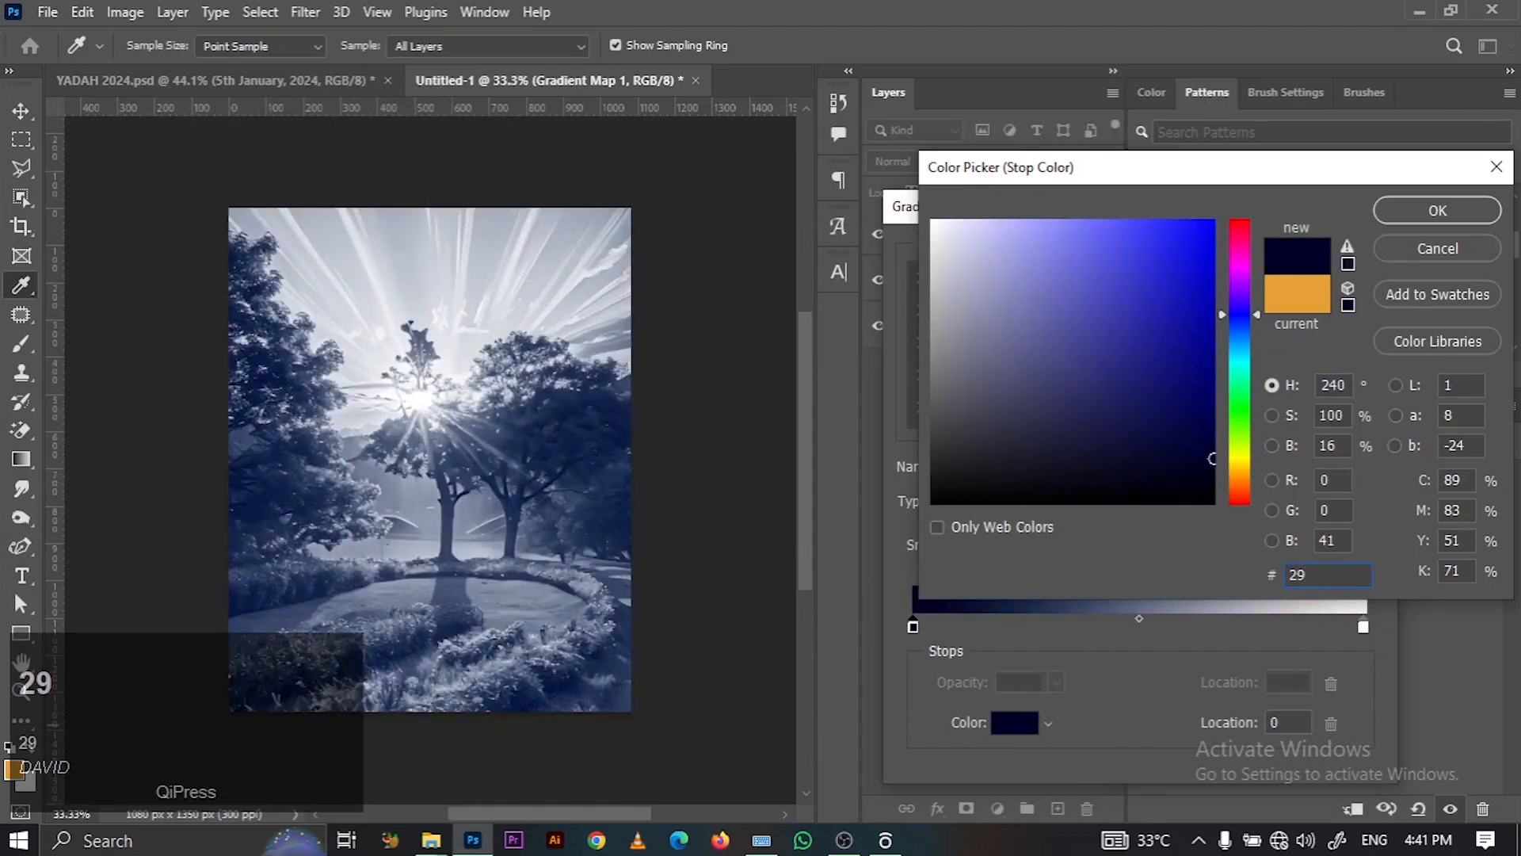
pyautogui.write('133')
pyautogui.write('36')
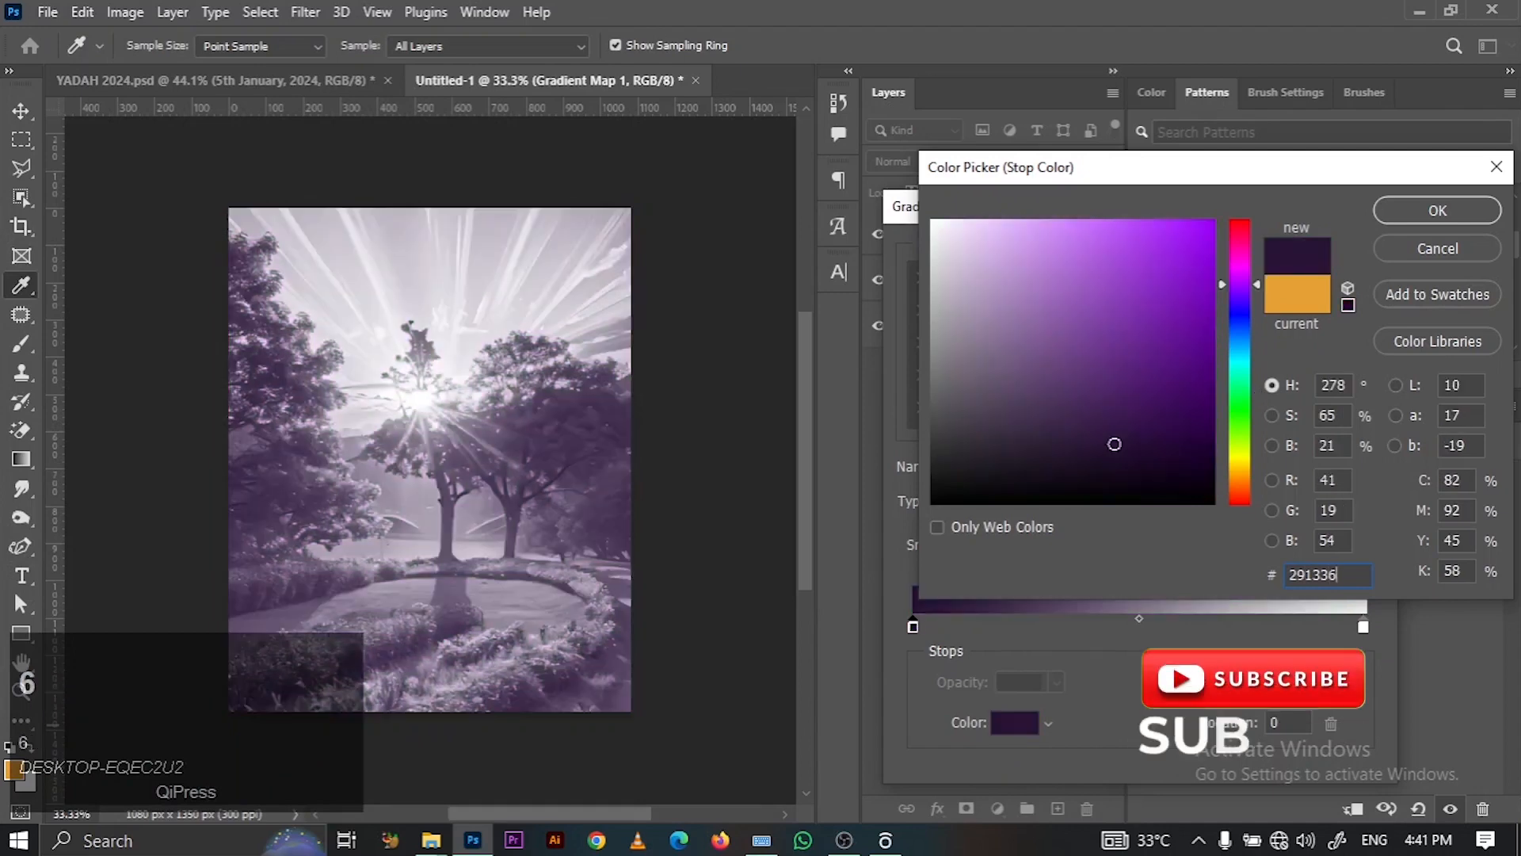
pyautogui.click(1426, 212)
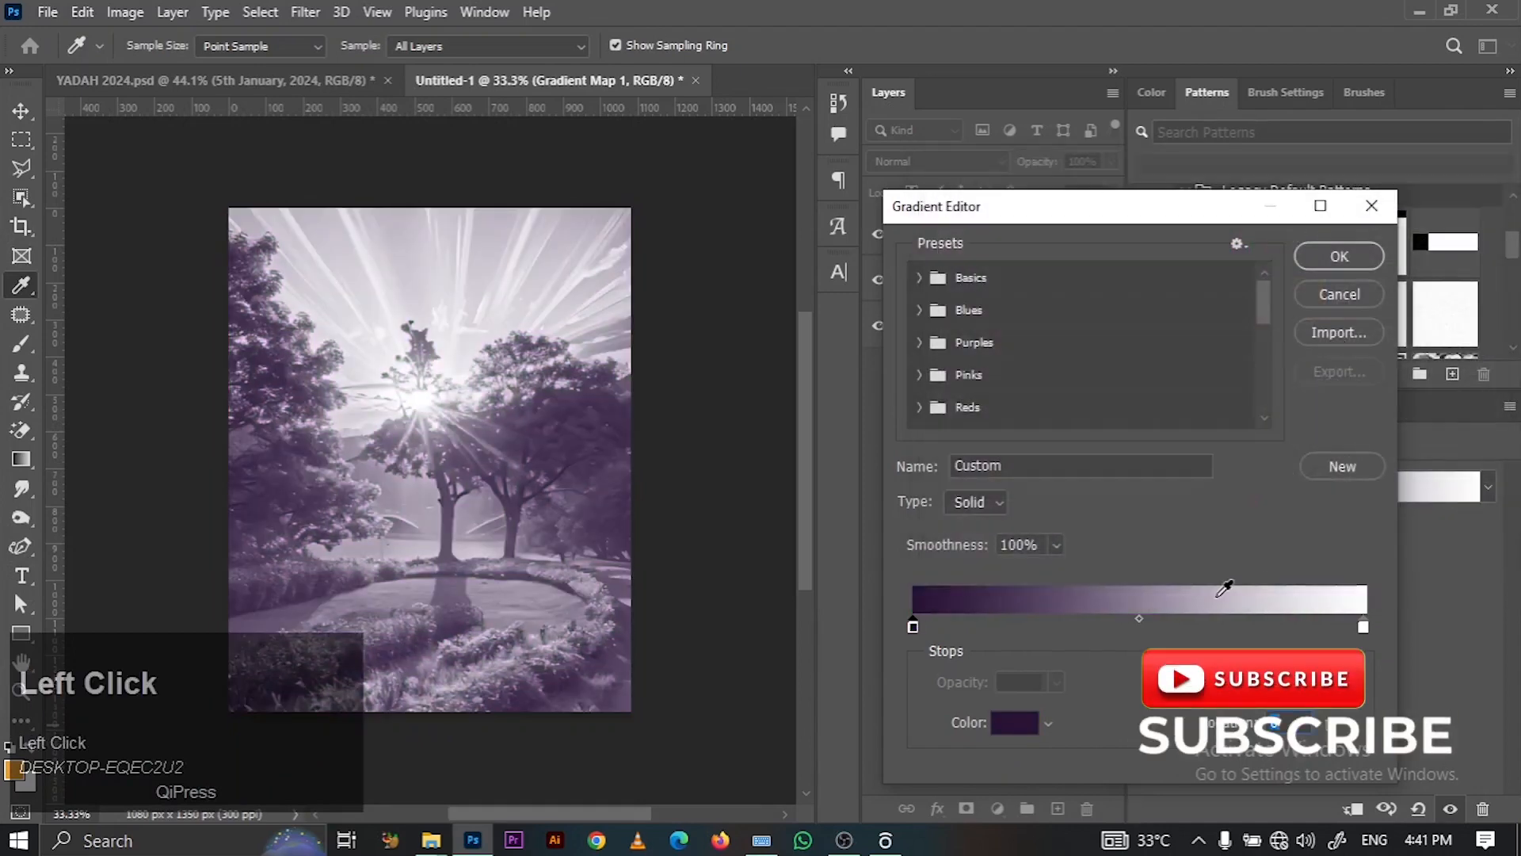
# - Add a red colour stop at 27% of the gradient
pyautogui.click(1037, 630)
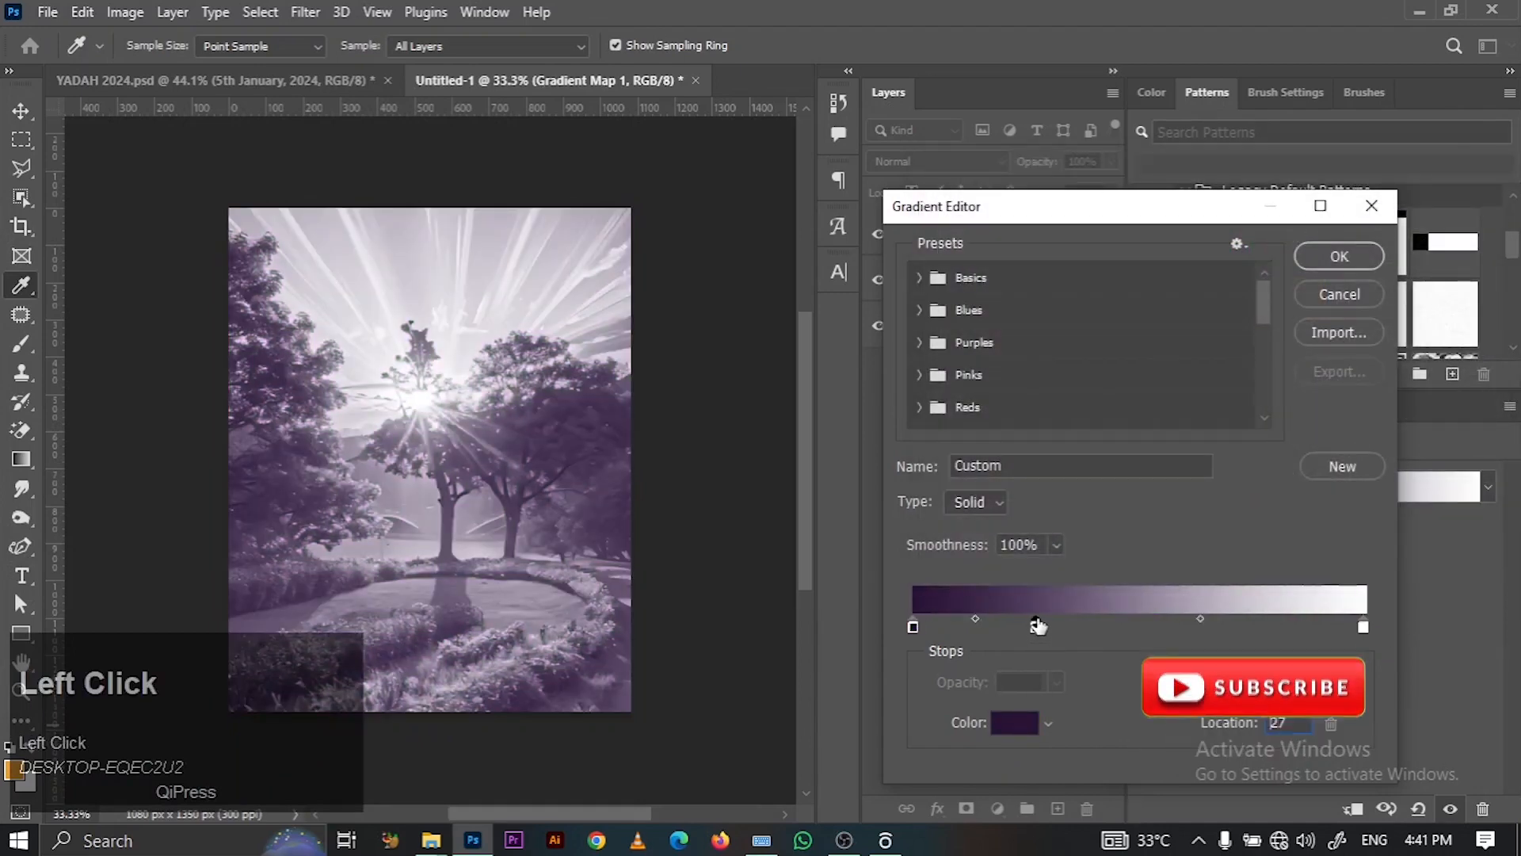
pyautogui.click(1009, 723)
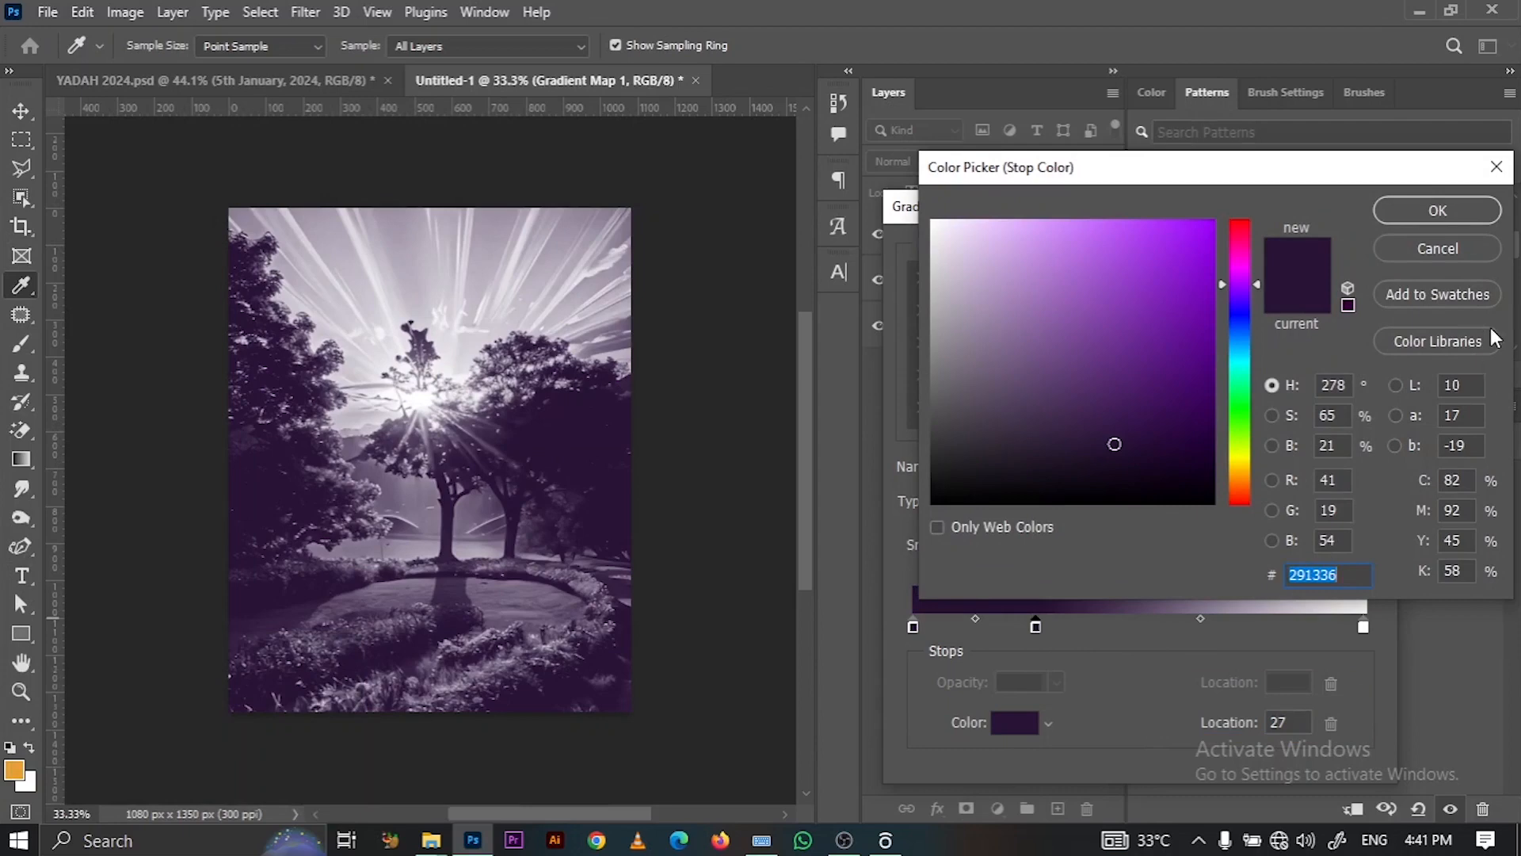
pyautogui.click(762, 839)
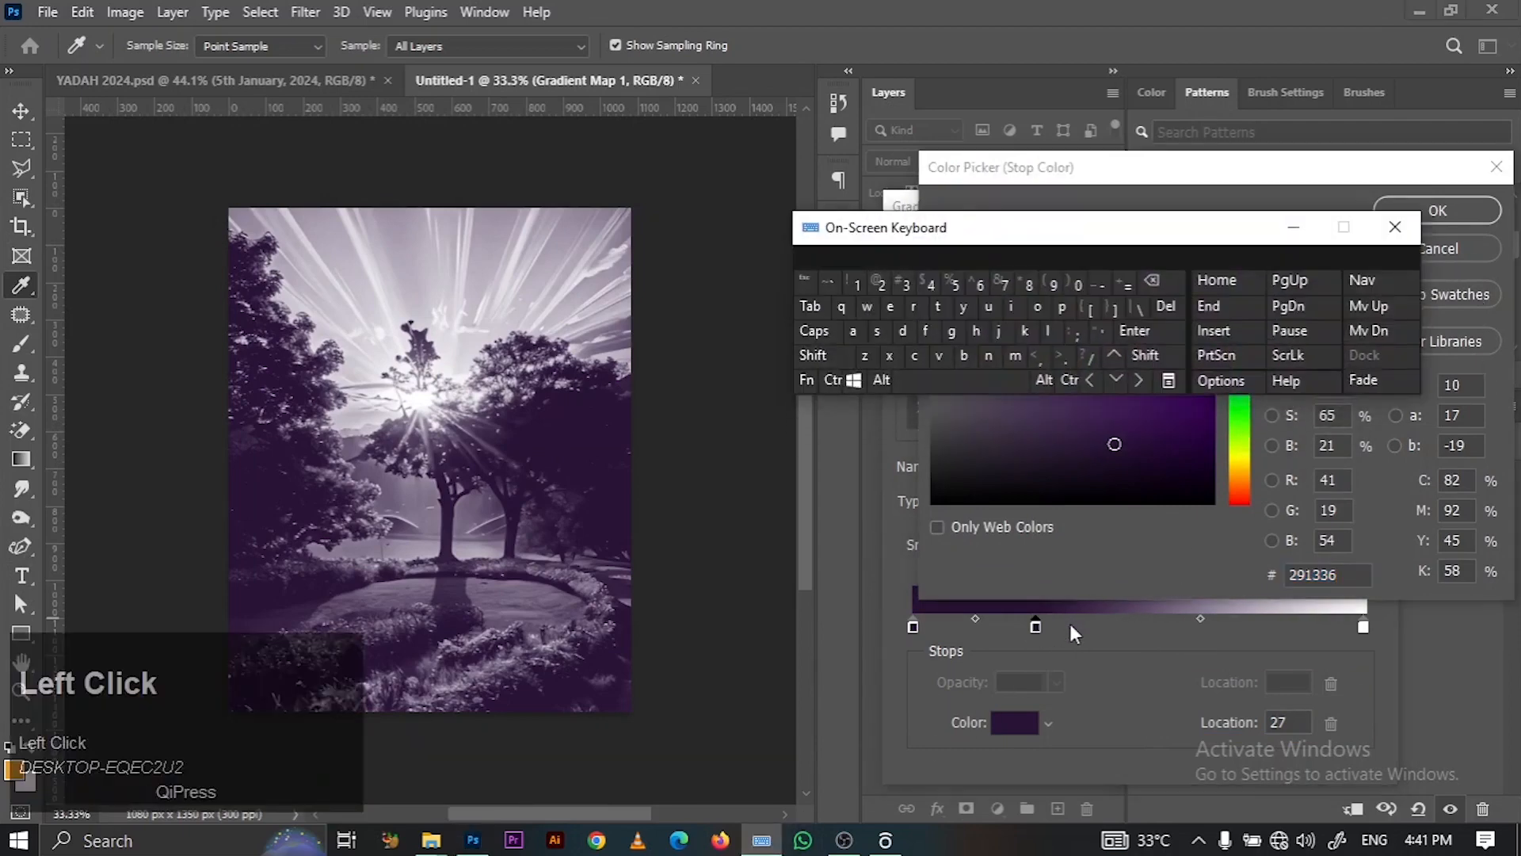
pyautogui.click(1369, 570)
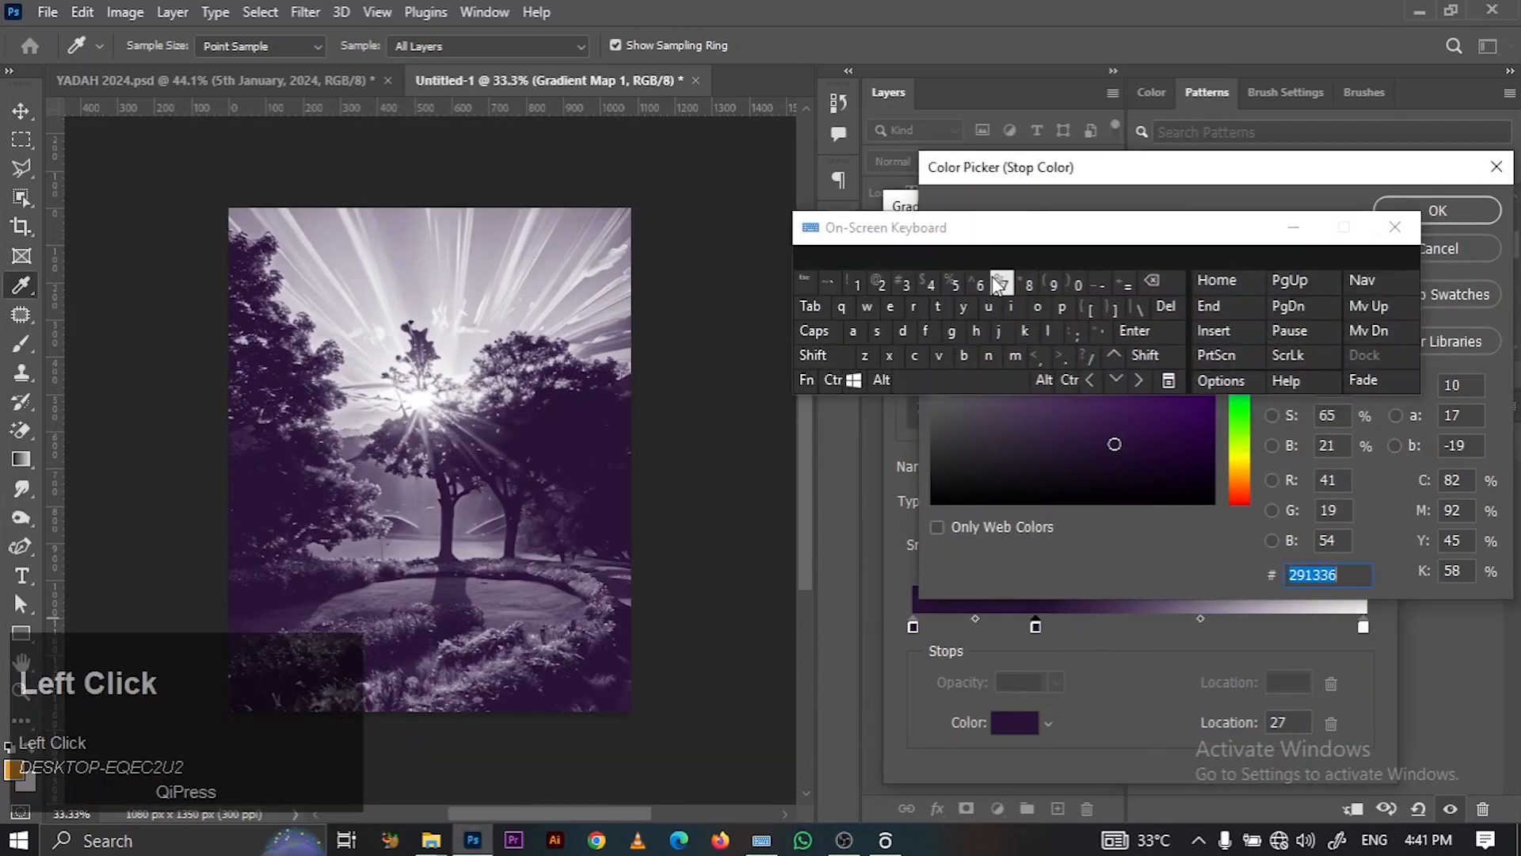
pyautogui.click(968, 360)
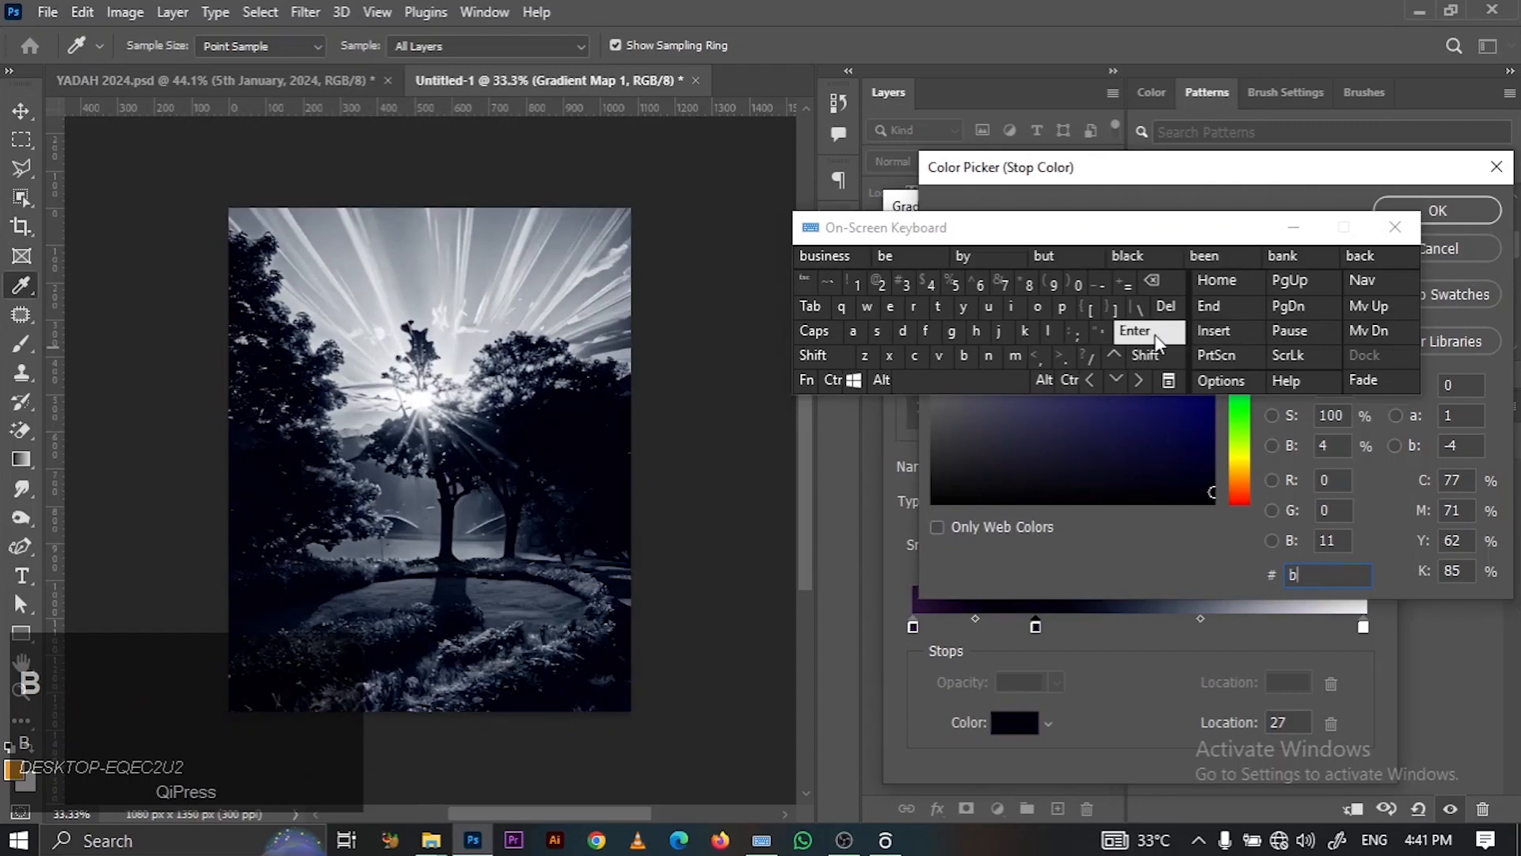
pyautogui.write('21')
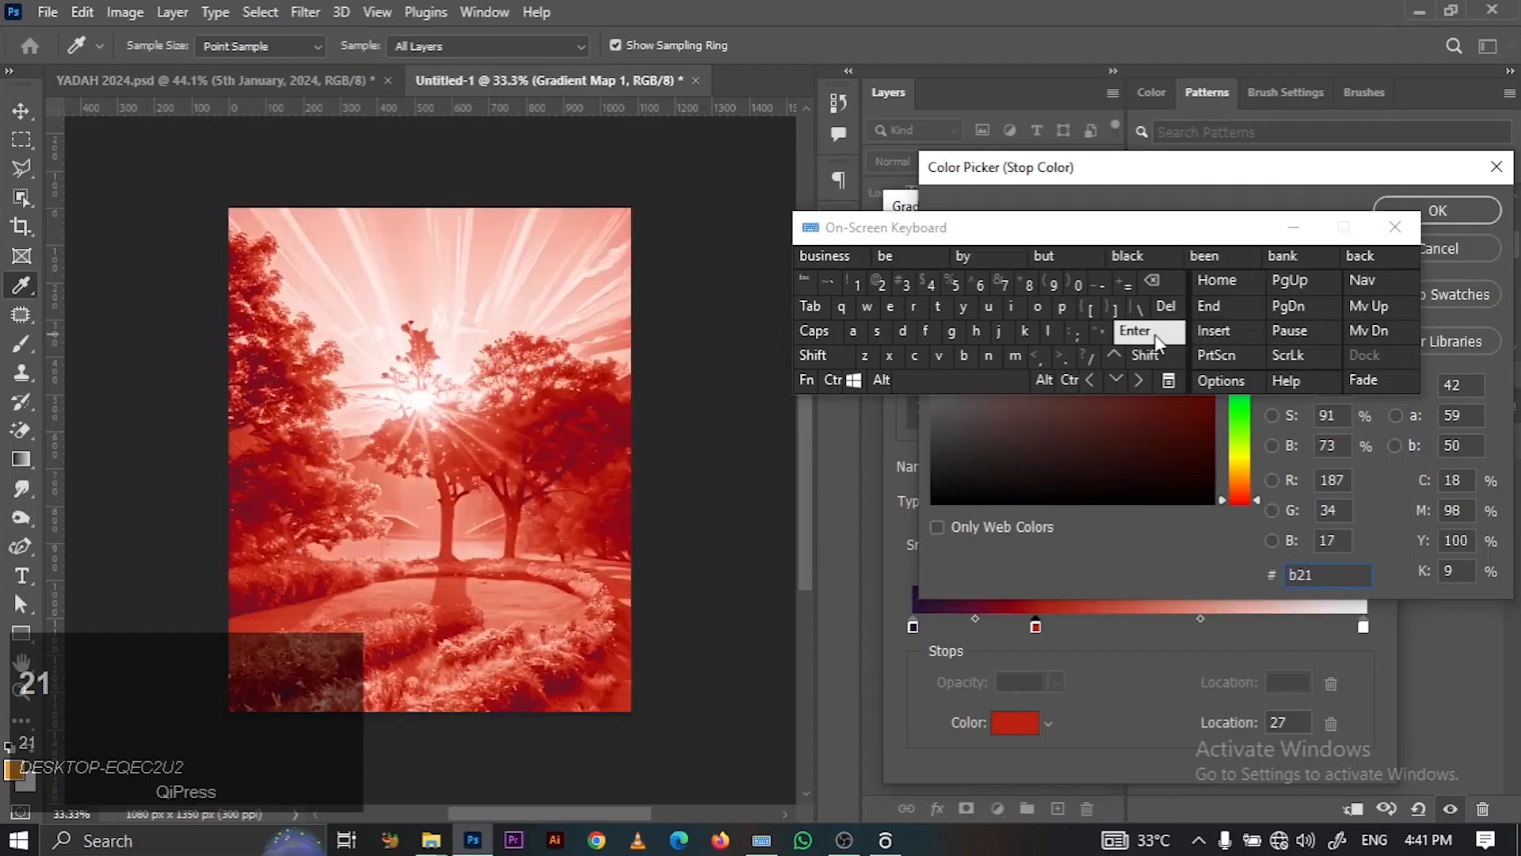
pyautogui.write('5')
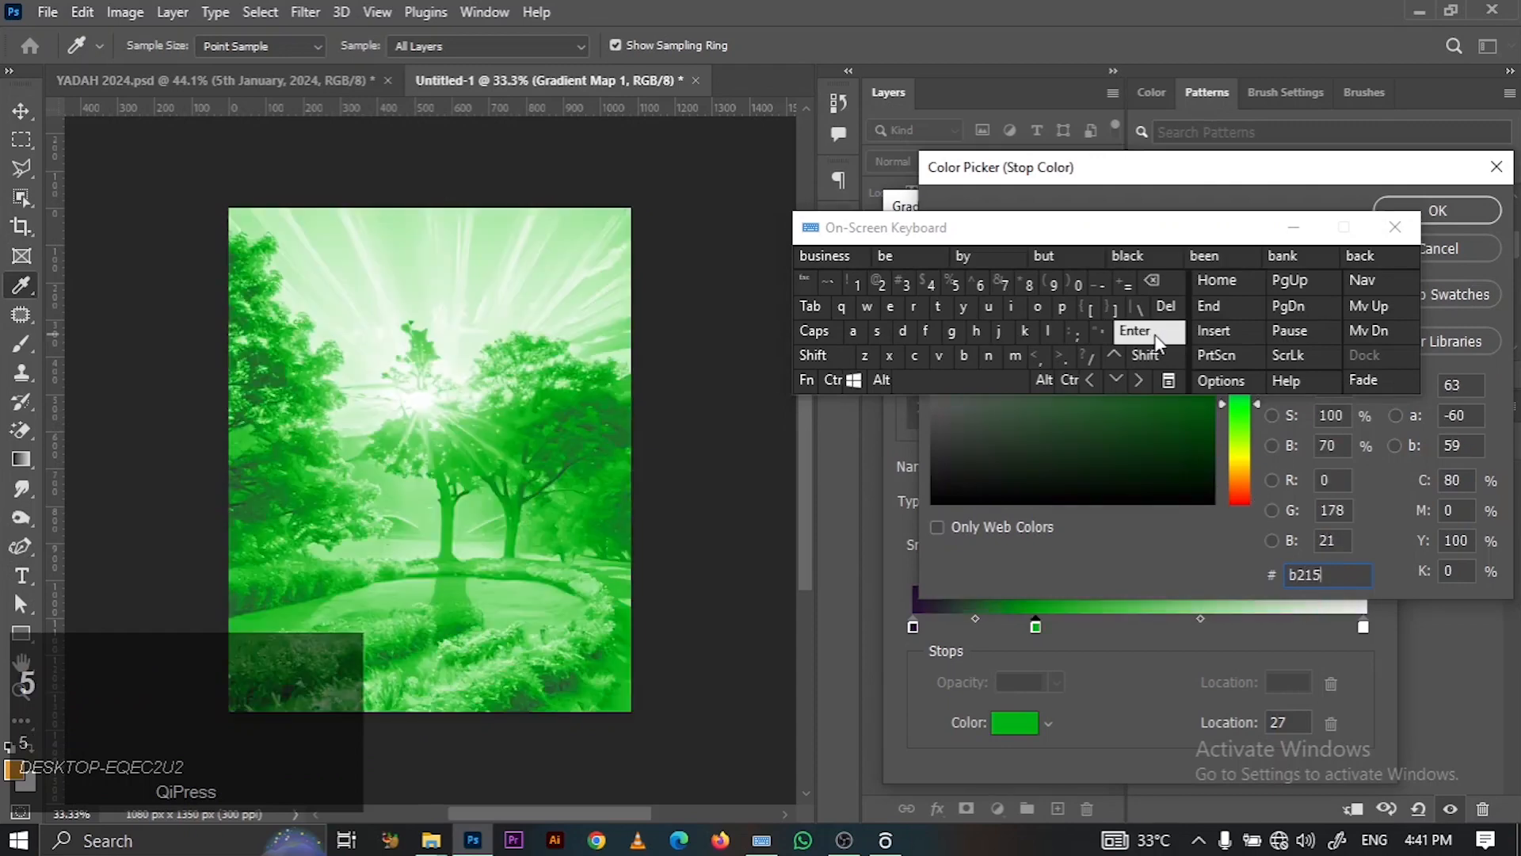
pyautogui.write('17')
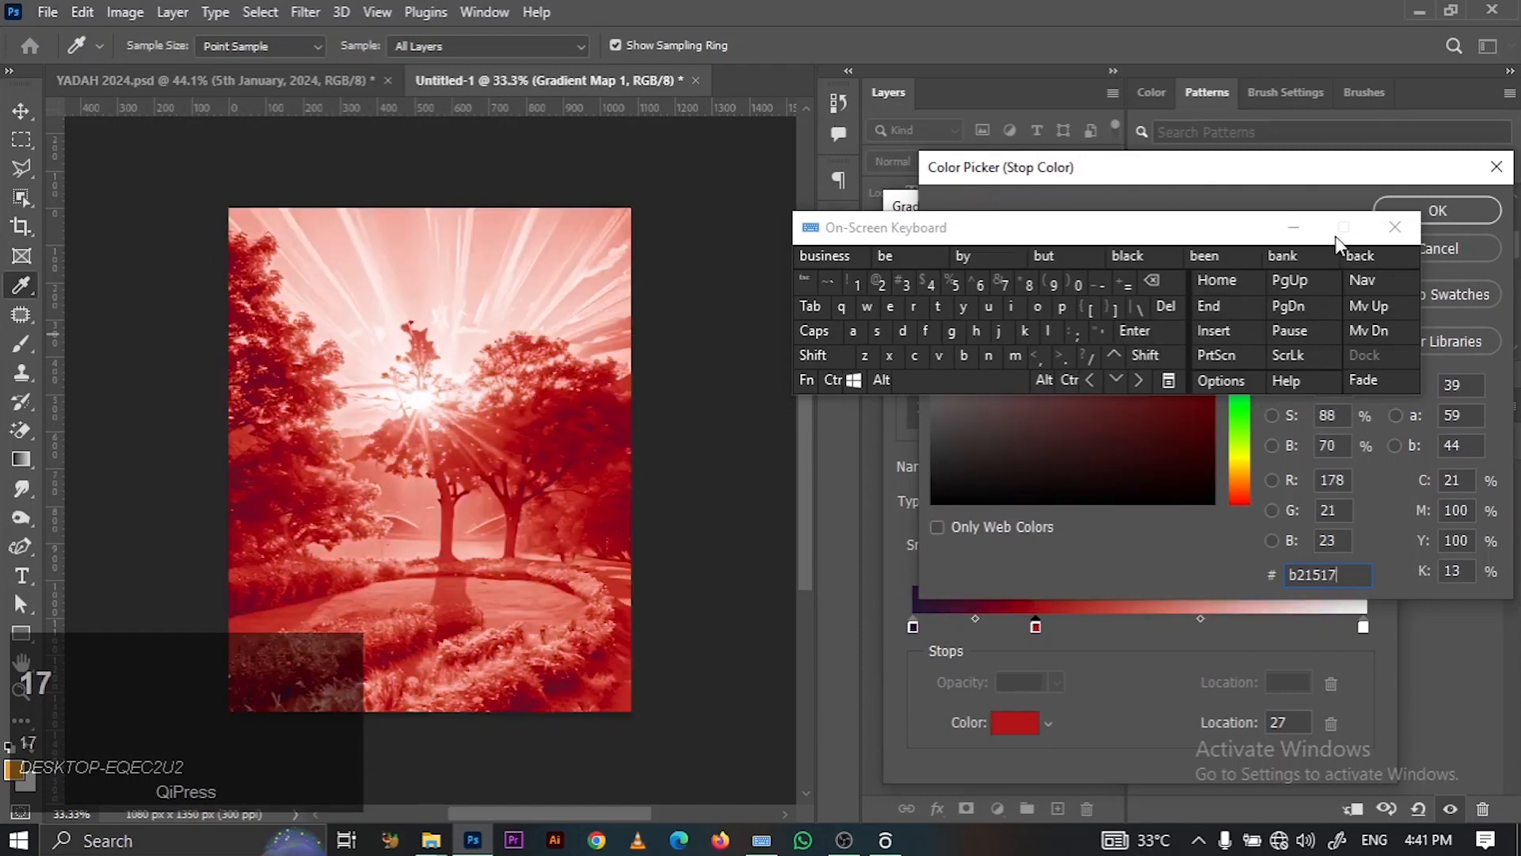
pyautogui.click(1294, 227)
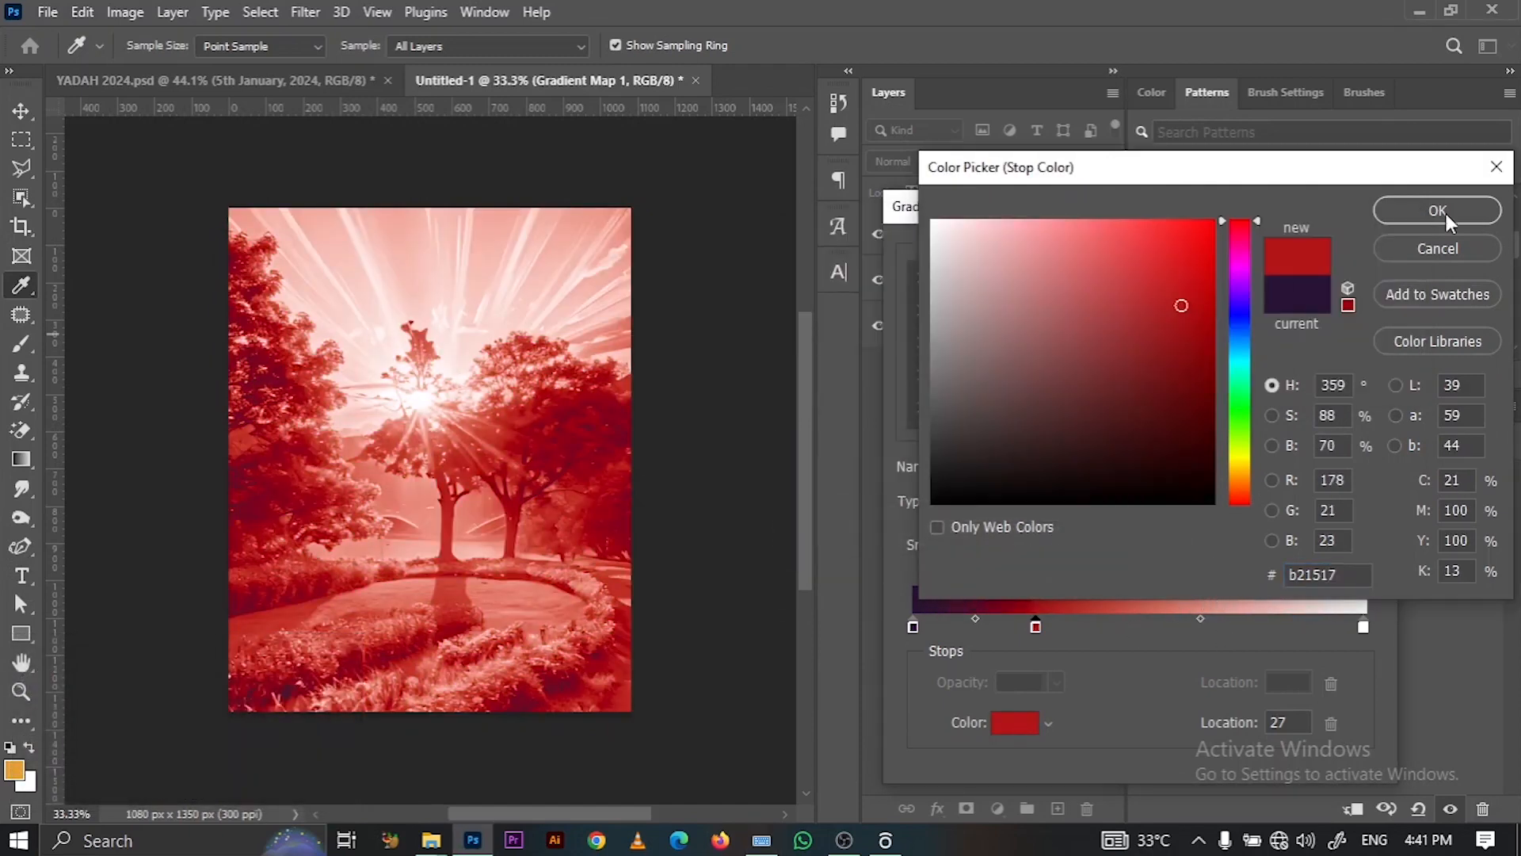
pyautogui.click(1416, 213)
# - Add an orange c66530 colour stop at 54%
pyautogui.click(1161, 627)
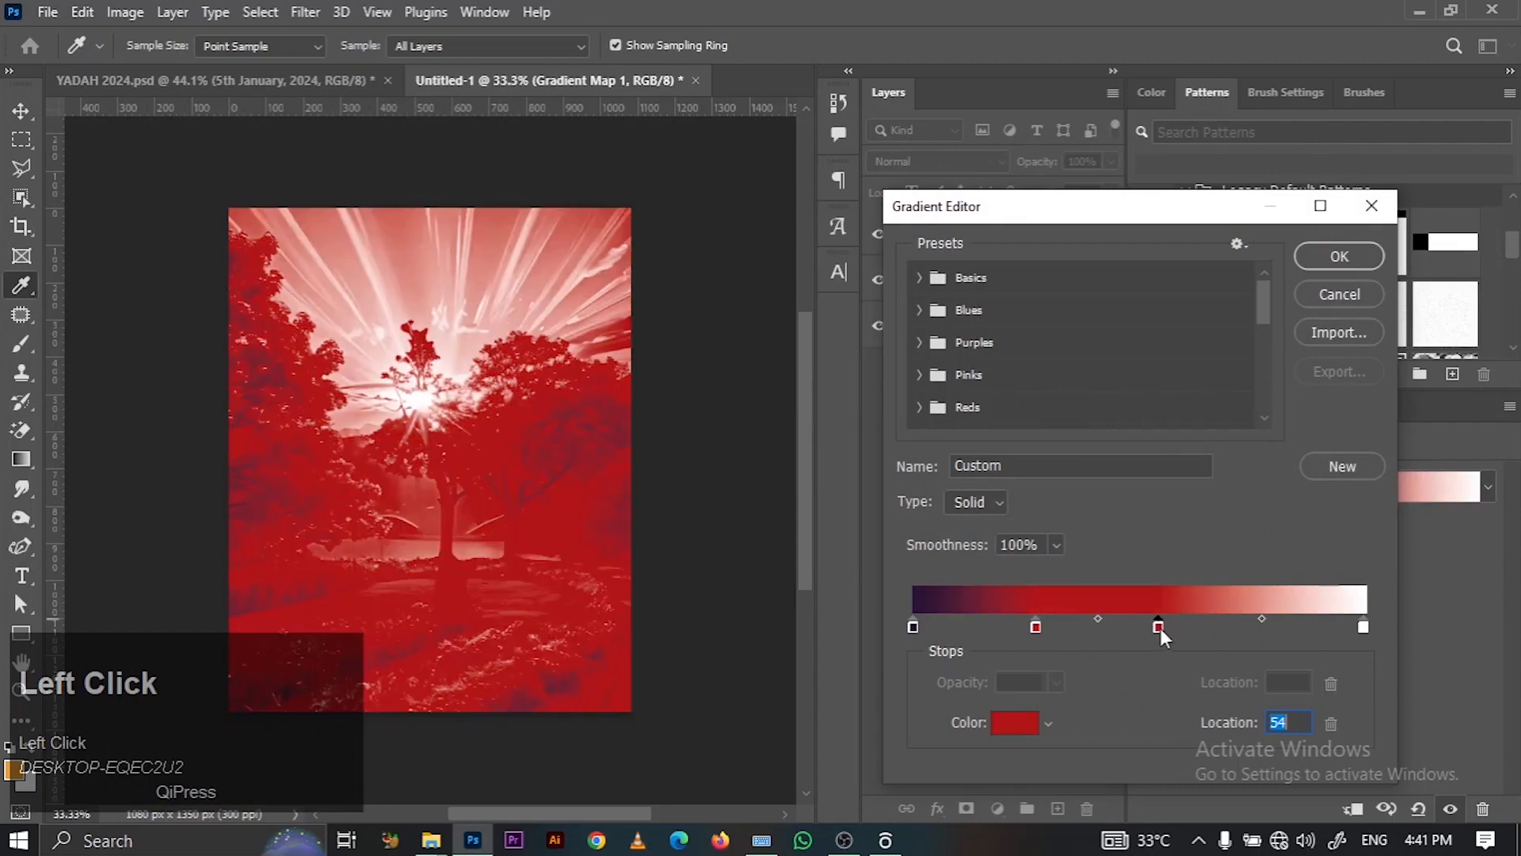
pyautogui.click(1014, 724)
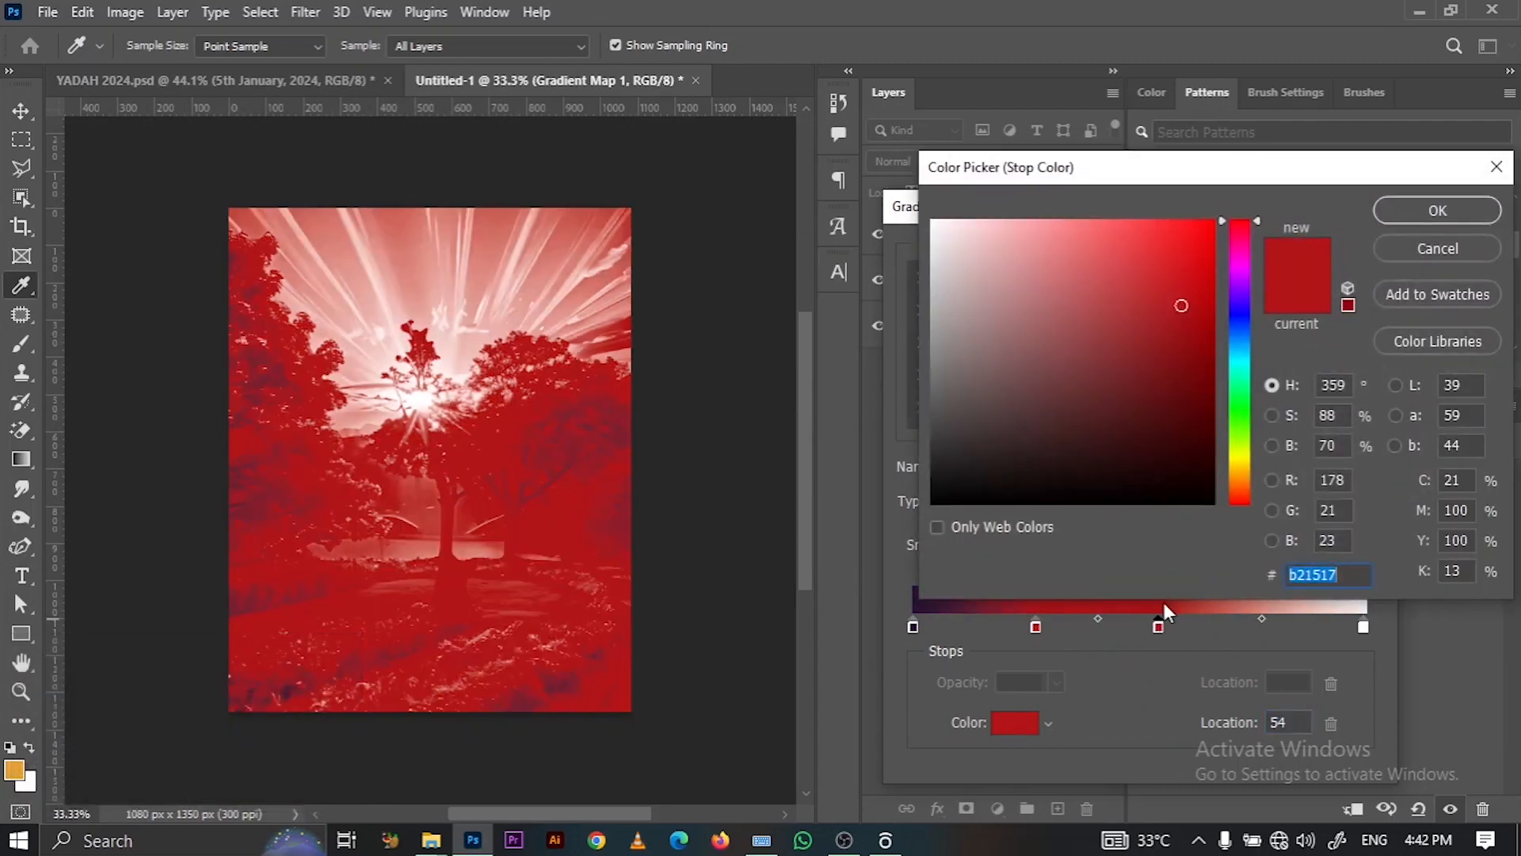
pyautogui.click(1015, 724)
pyautogui.press('BackSpace')
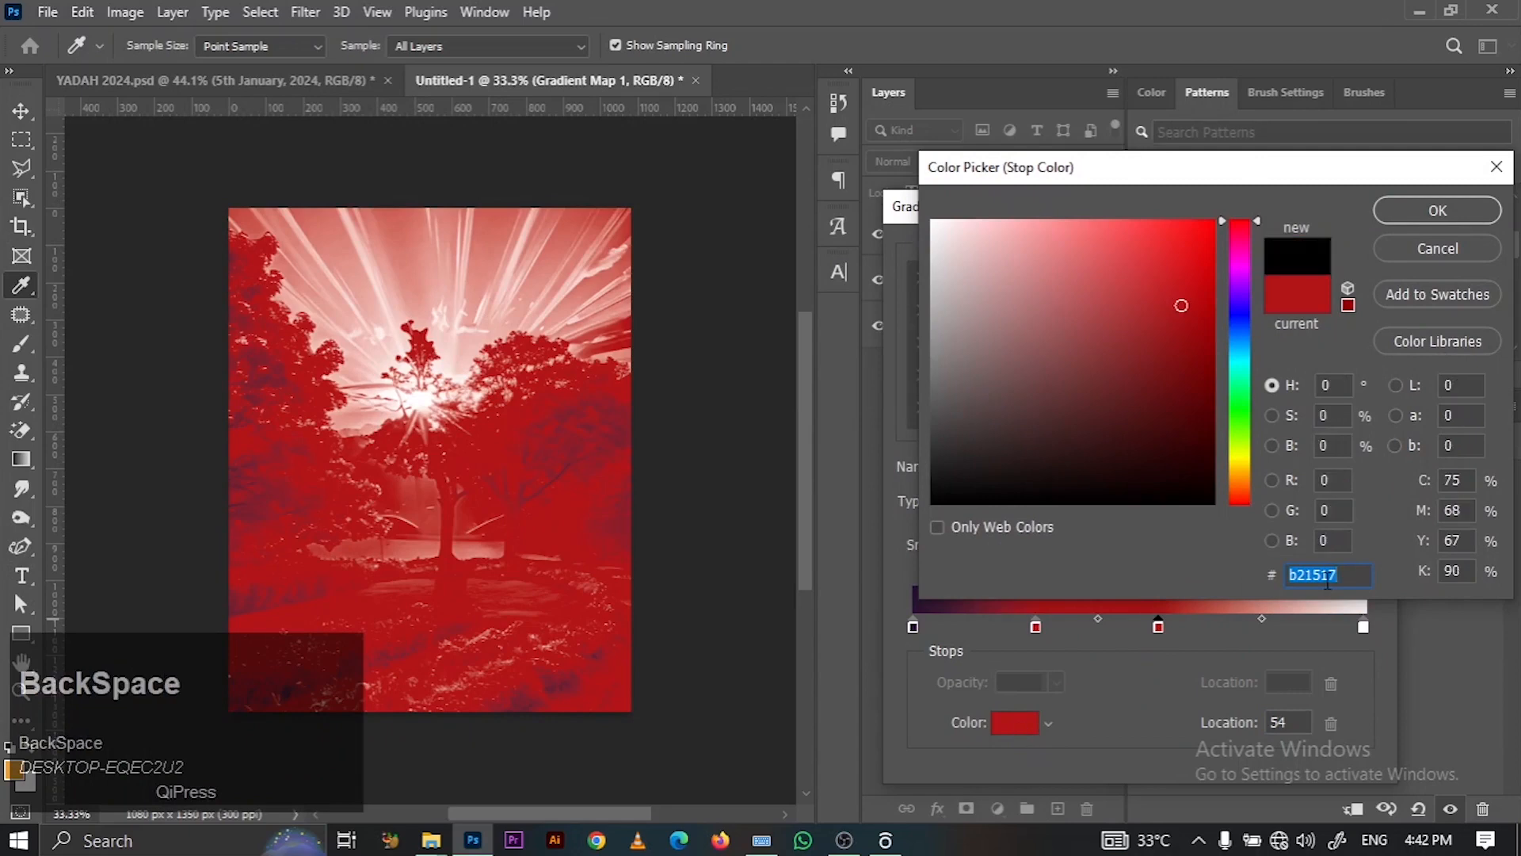
pyautogui.write('c')
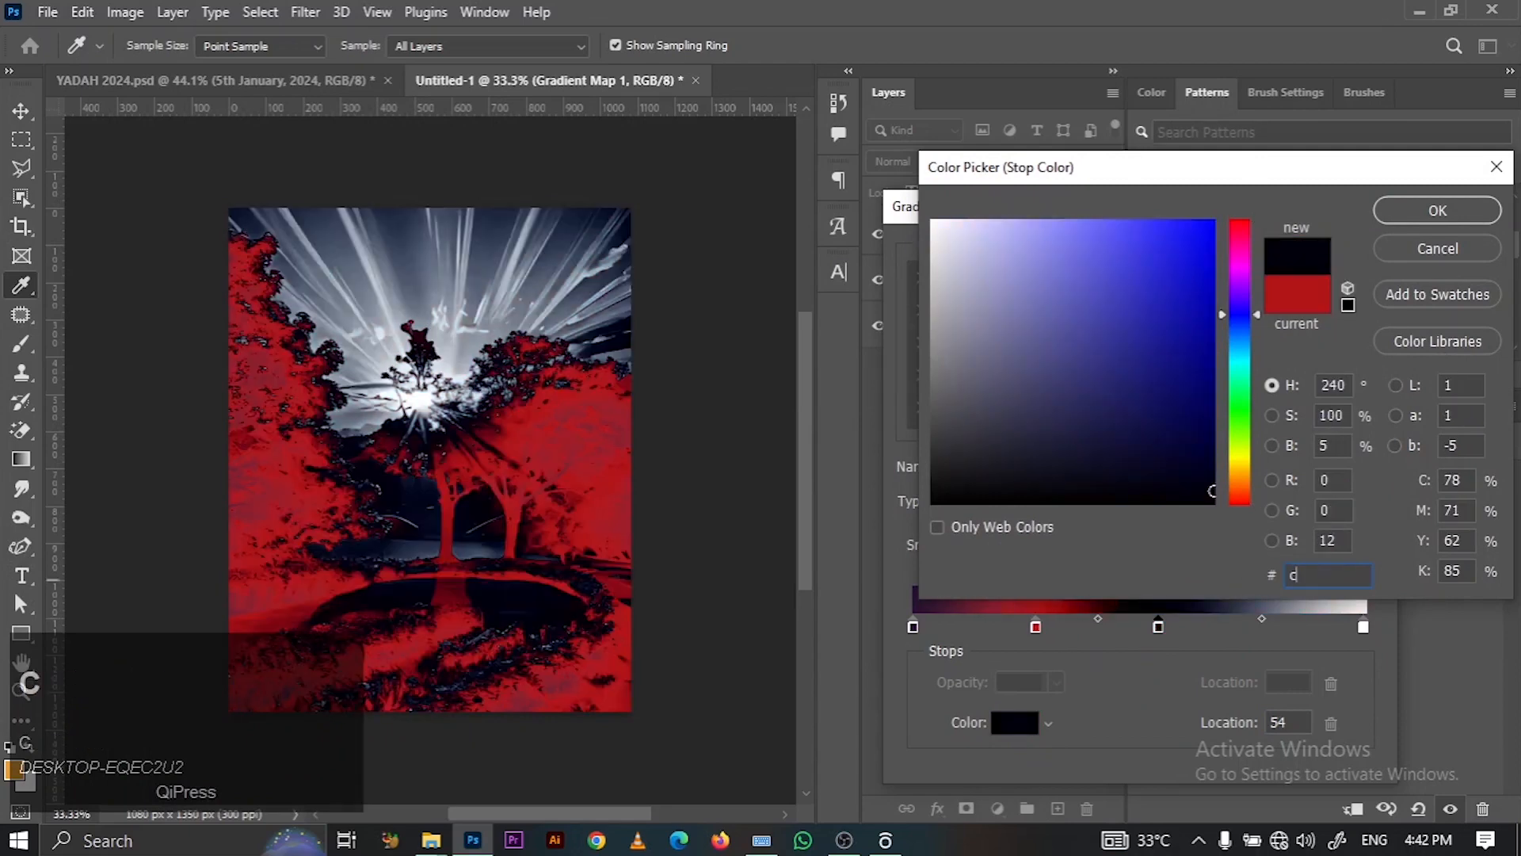
pyautogui.write('66')
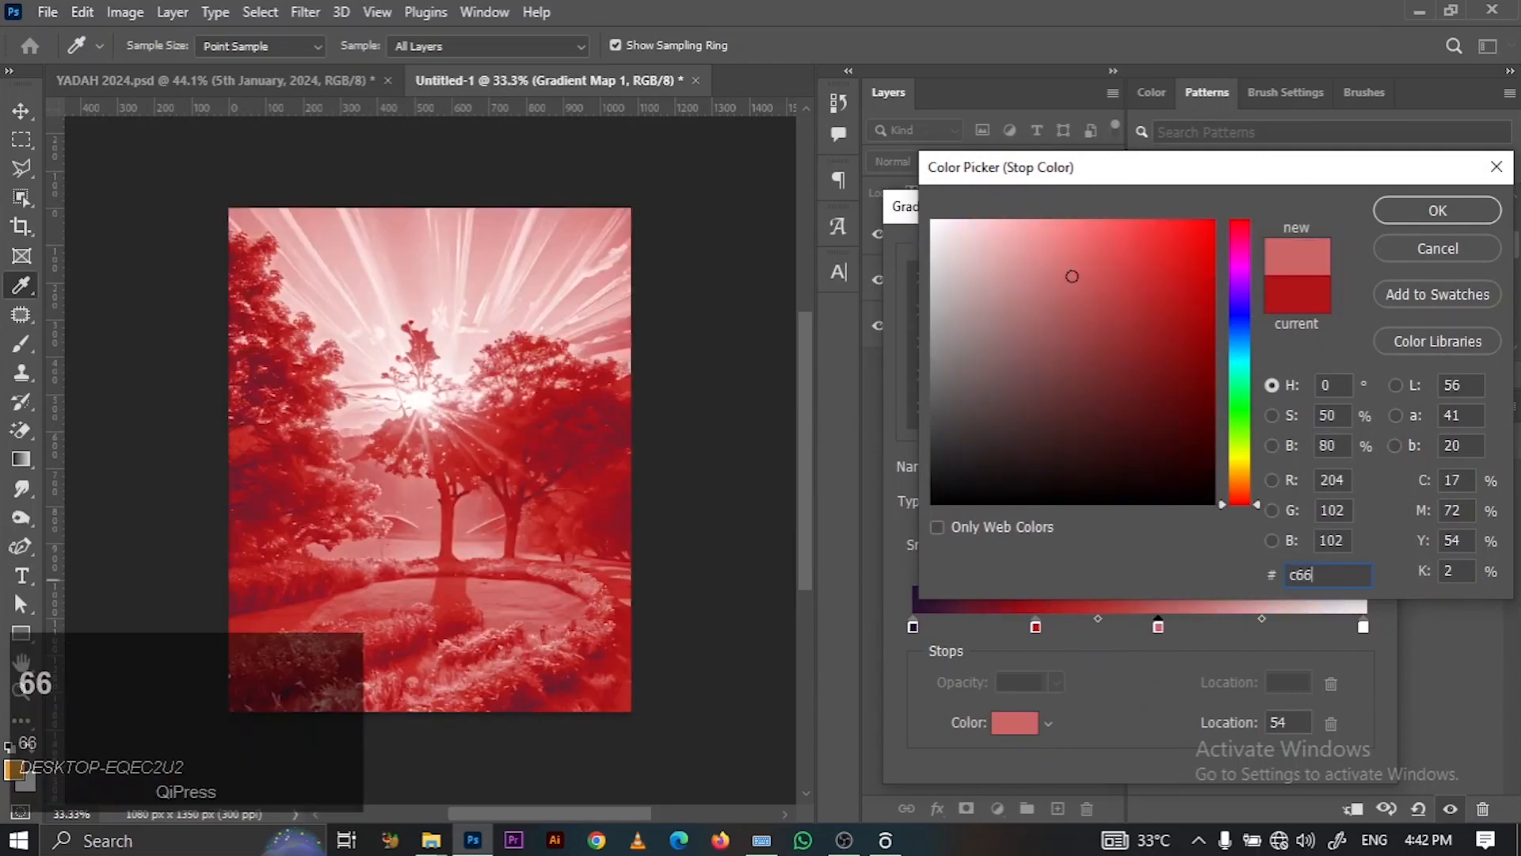
pyautogui.write('530')
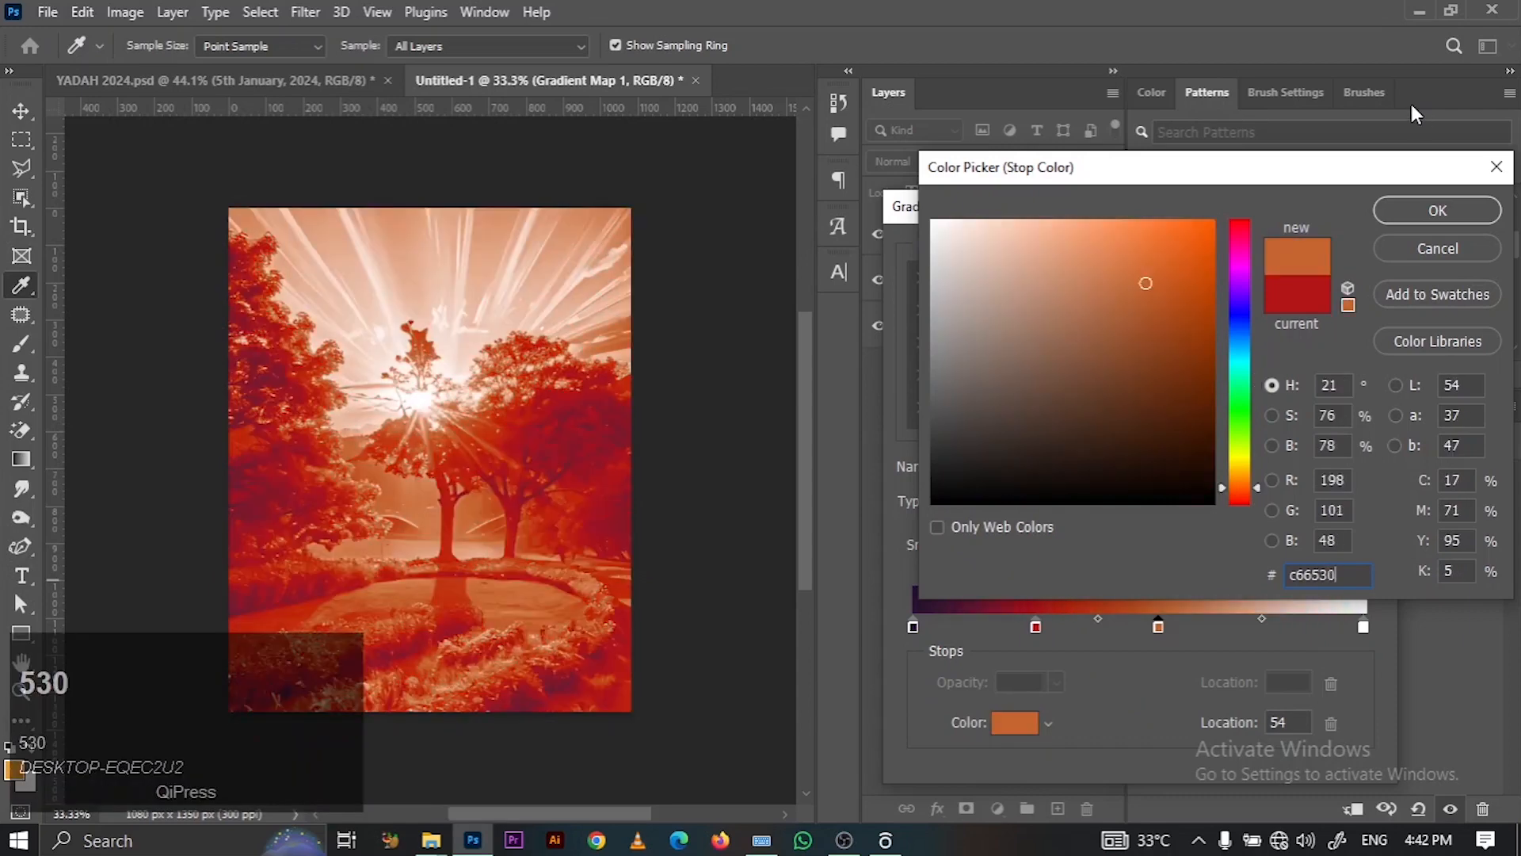
pyautogui.click(1392, 213)
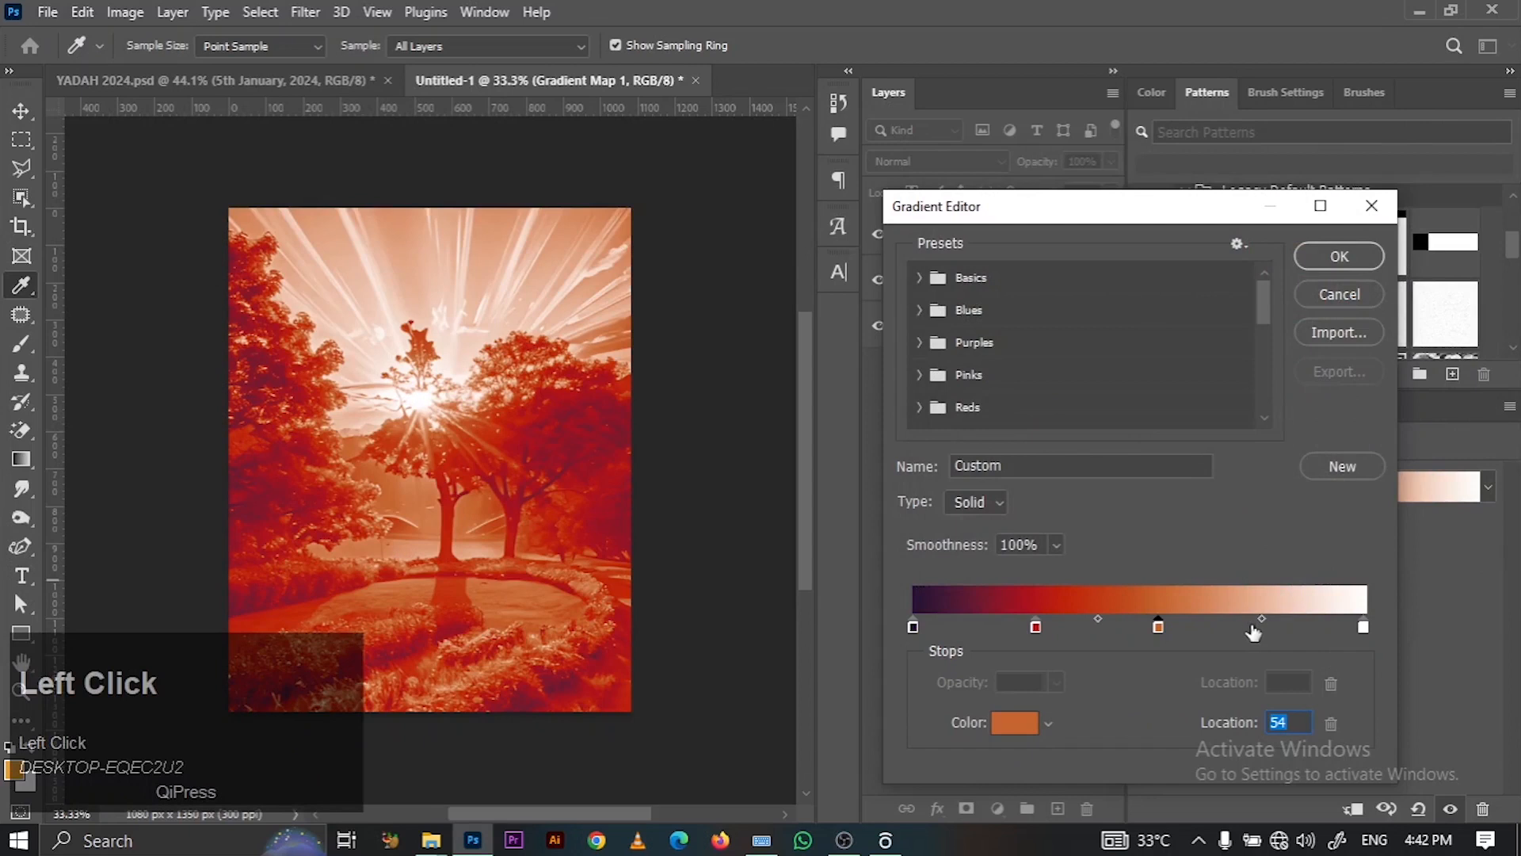
# - Add a pink d0707c stop at 74% and accept the custom gradient
pyautogui.click(1252, 625)
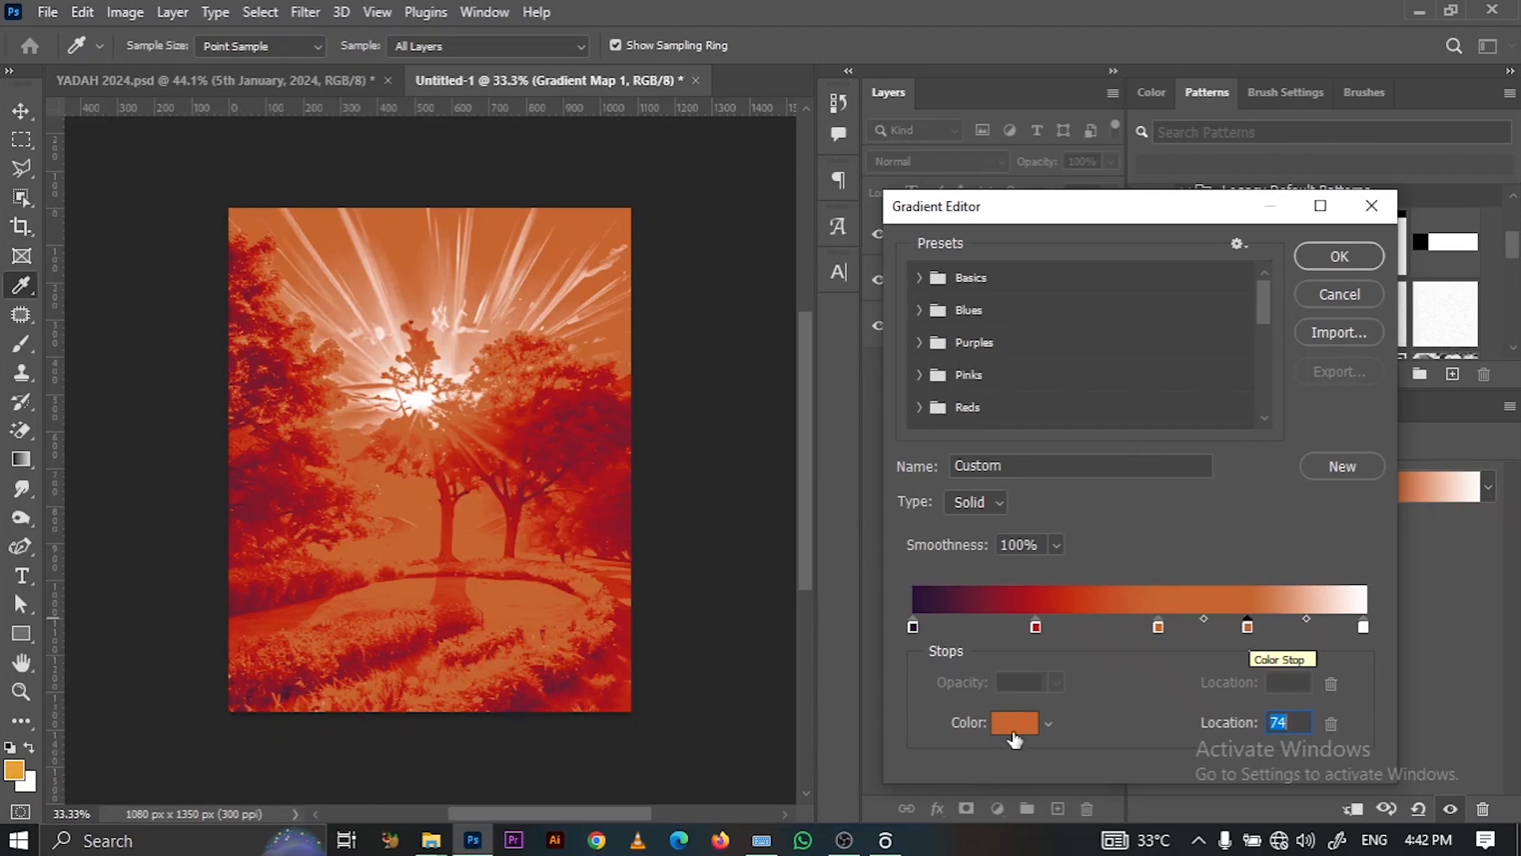
pyautogui.click(1014, 722)
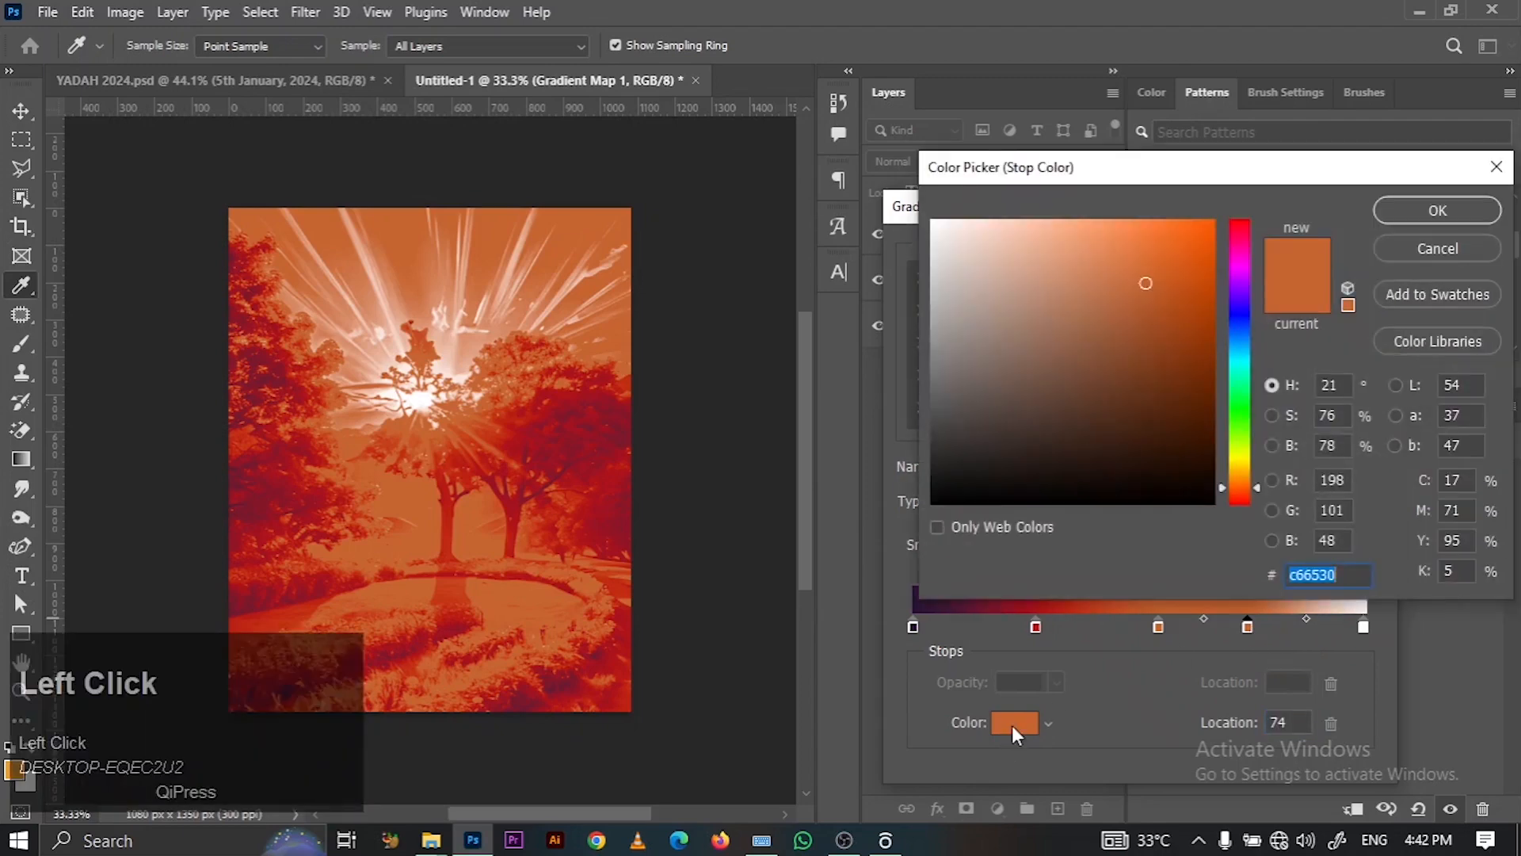
pyautogui.write('d')
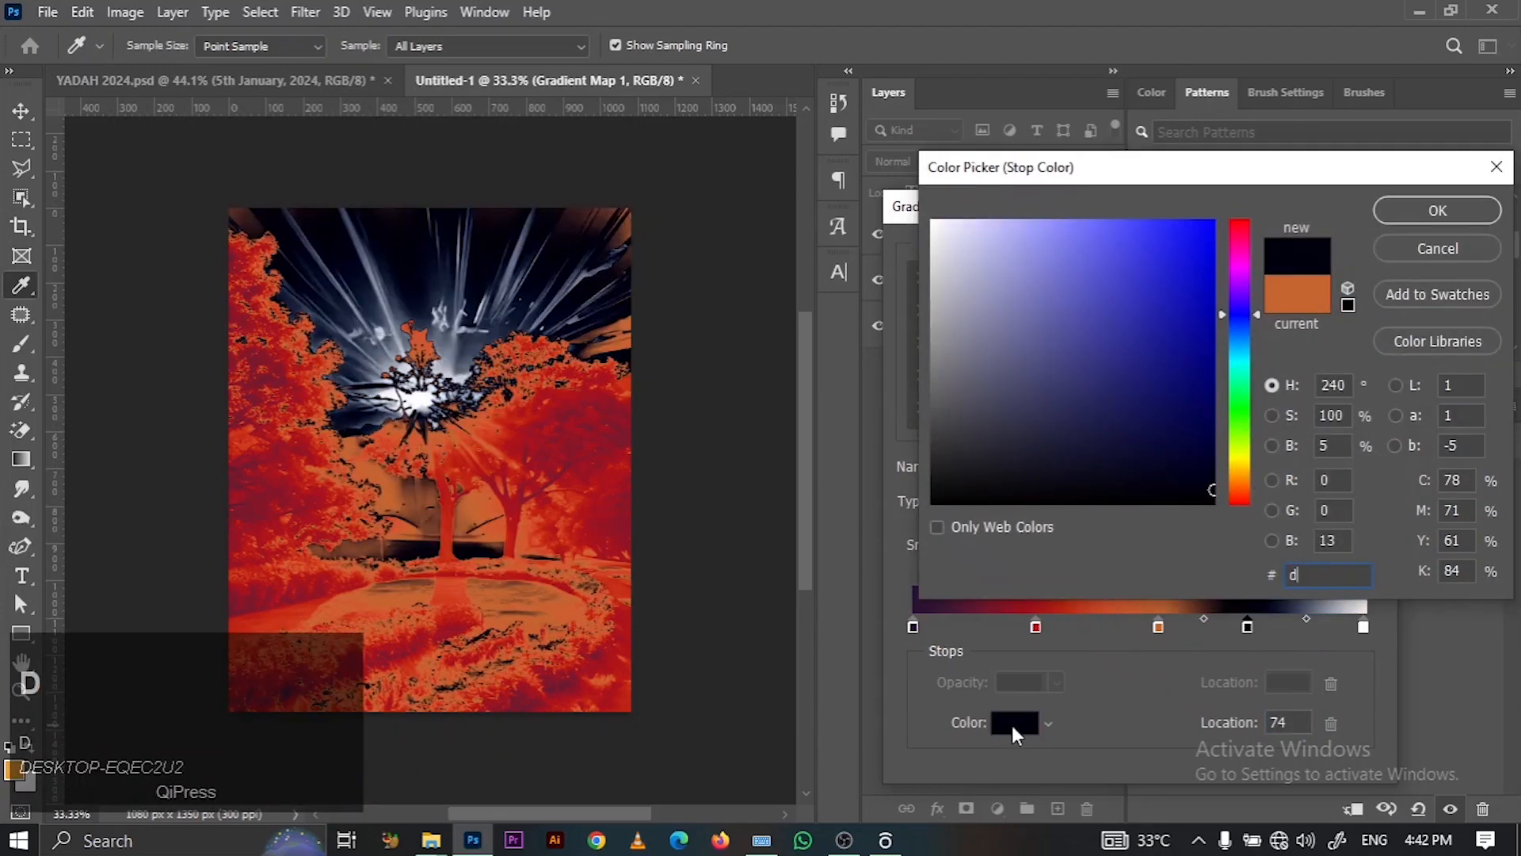
pyautogui.write('07')
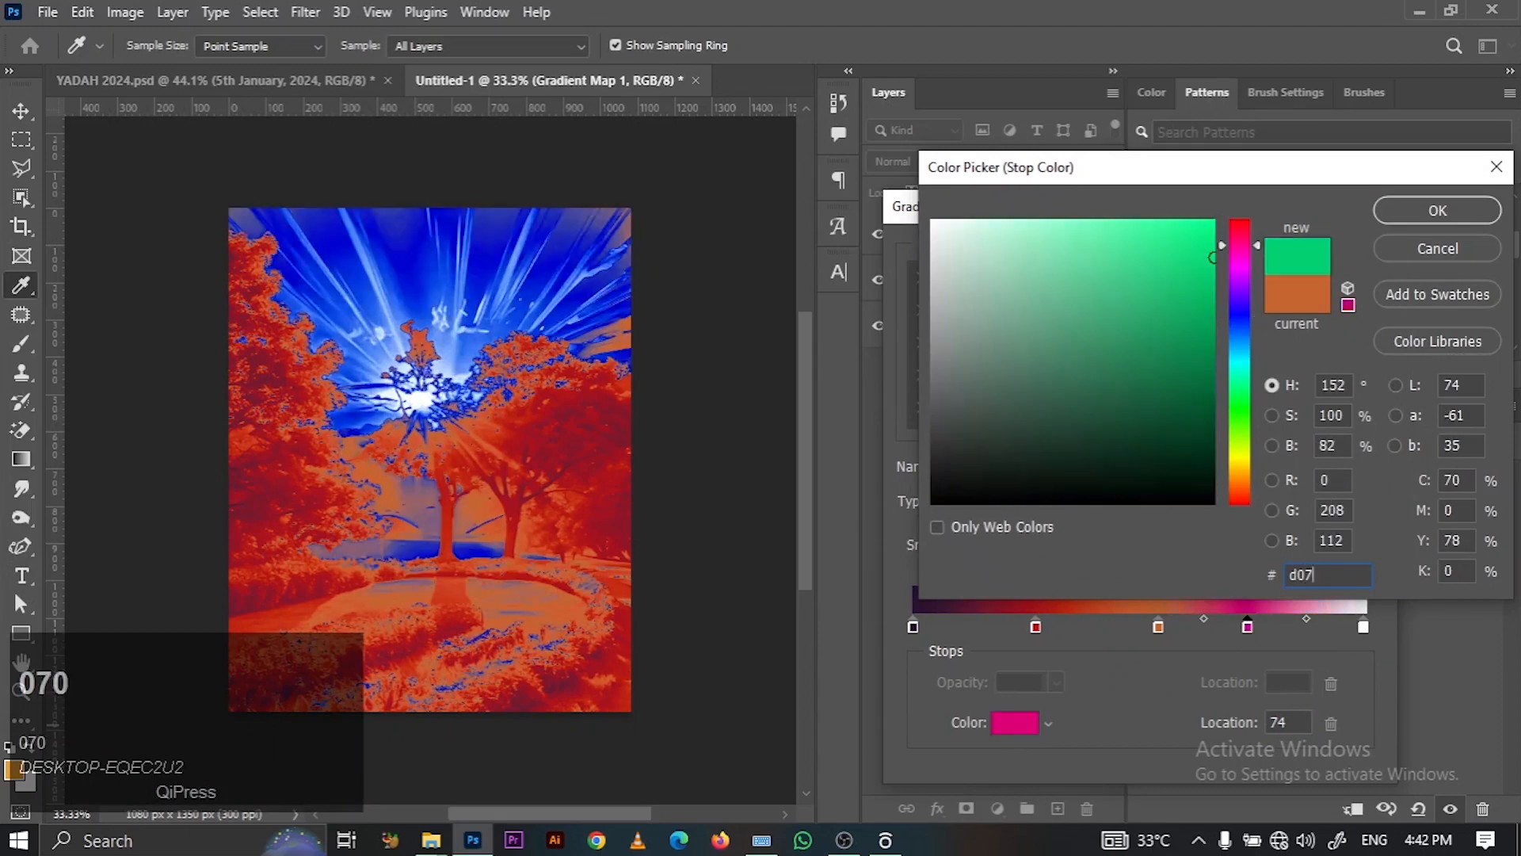
pyautogui.write('07c')
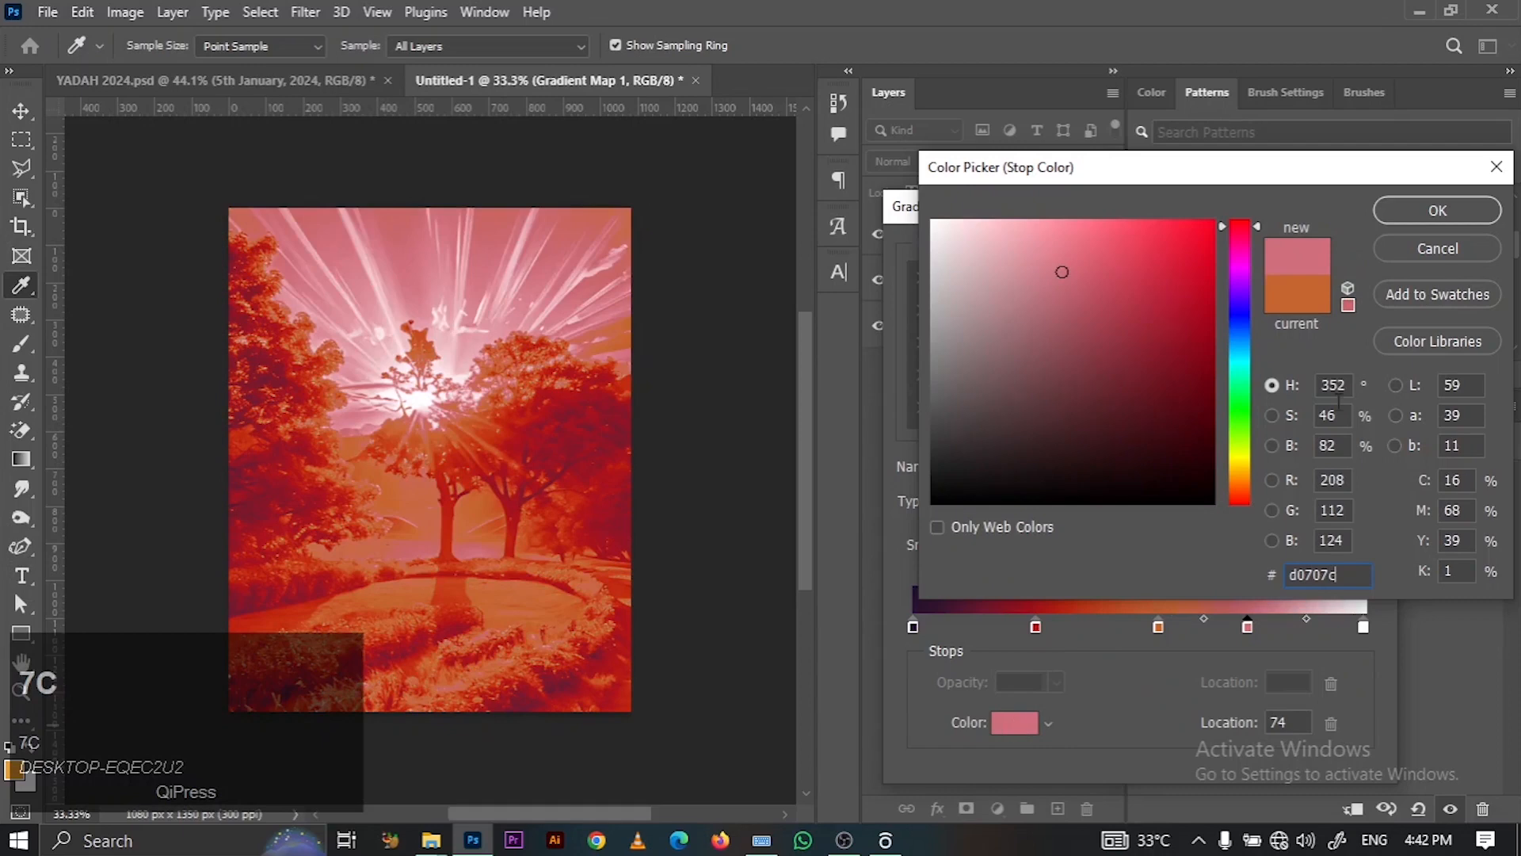
pyautogui.click(1393, 221)
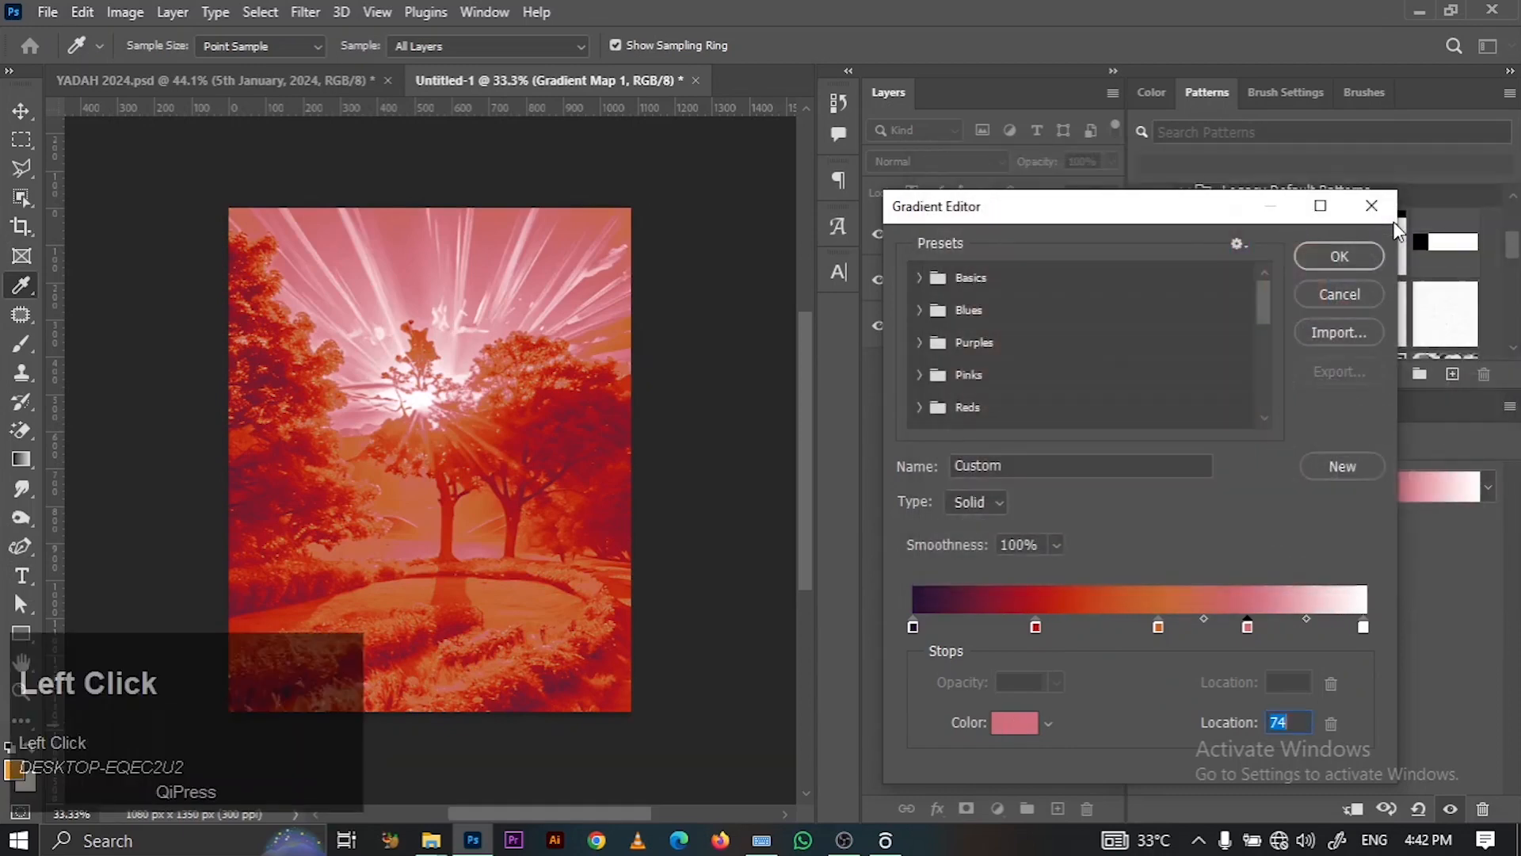
pyautogui.click(1339, 257)
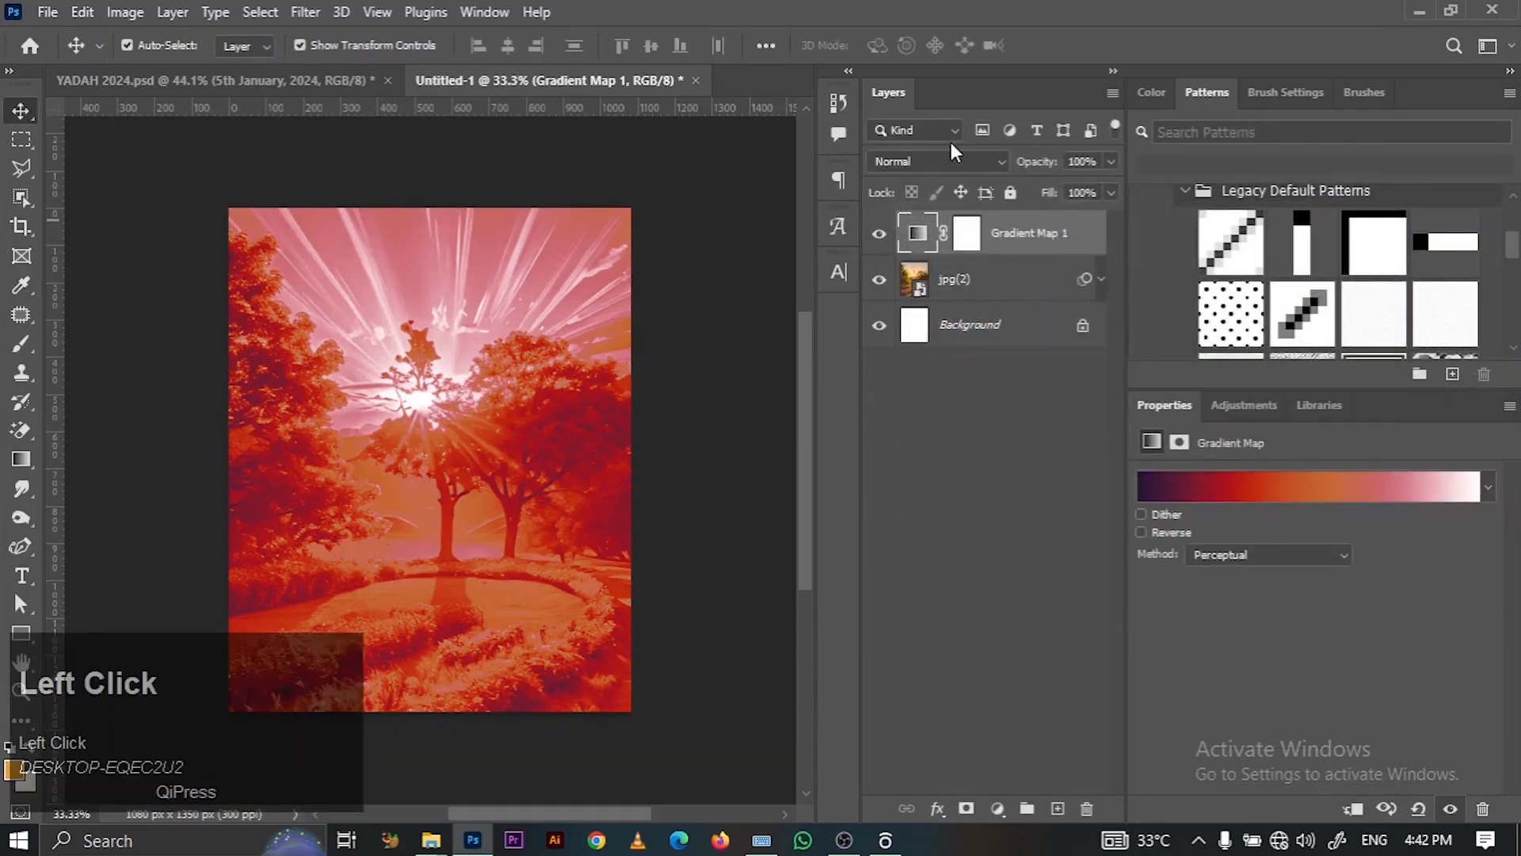
# - Blend Gradient Map 1 in Overlay at 70% opacity, then add an empty layer above
pyautogui.click(941, 159)
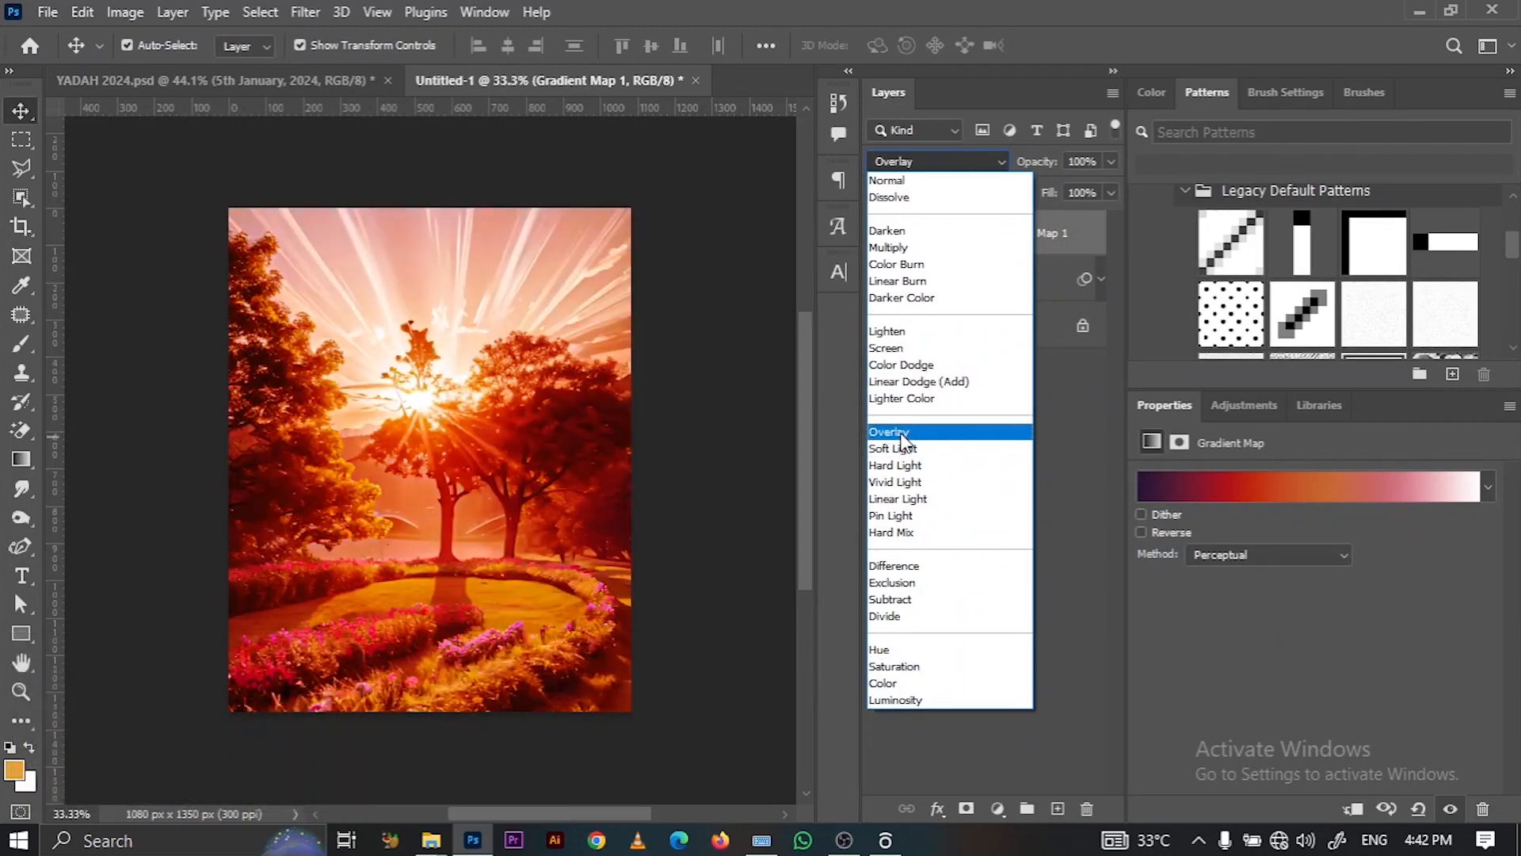
pyautogui.click(903, 437)
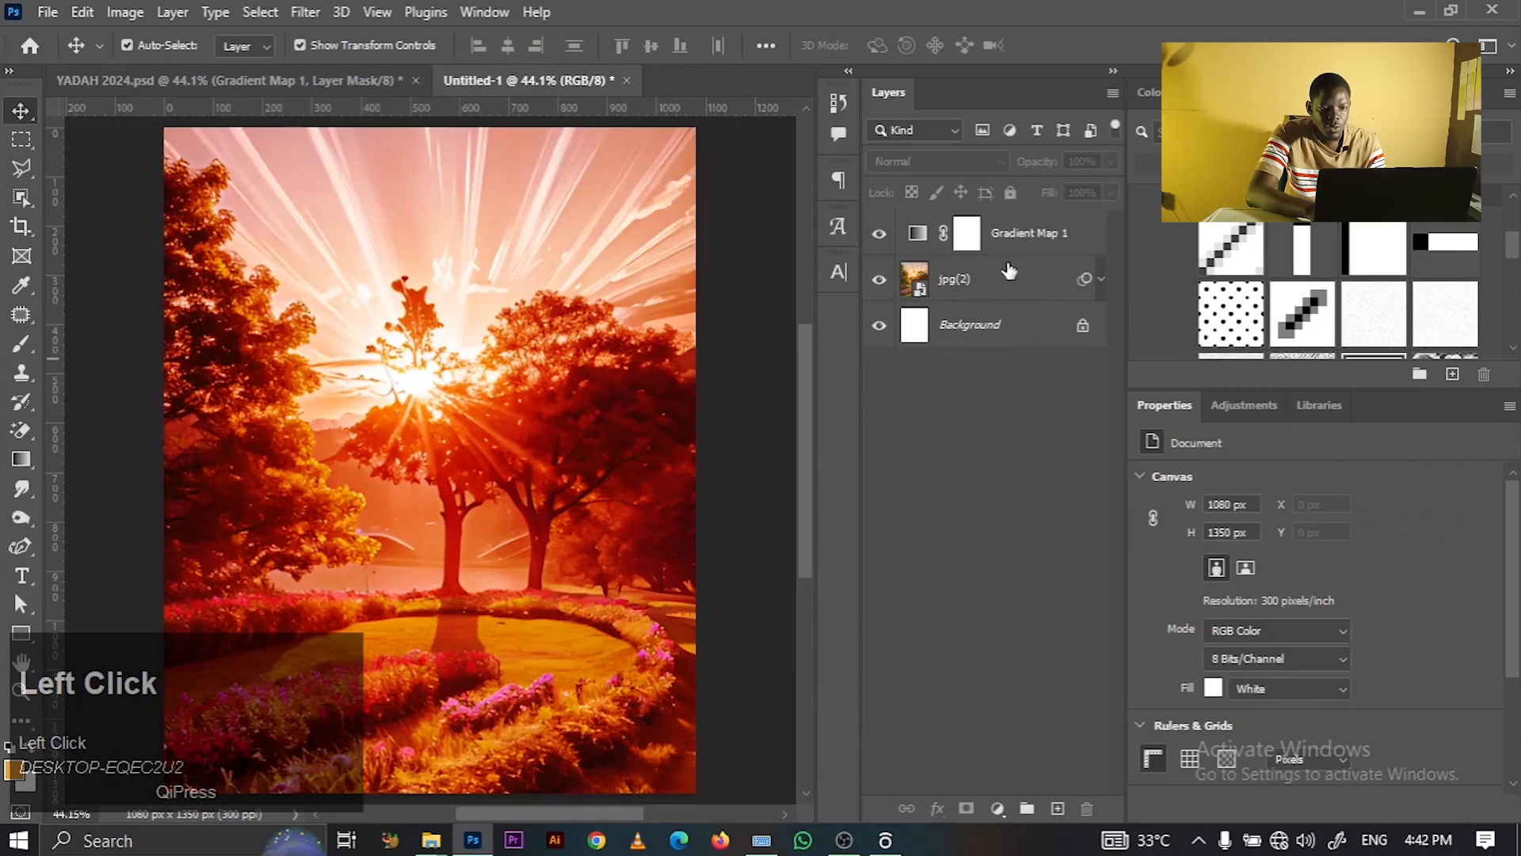
pyautogui.click(1030, 233)
pyautogui.click(1014, 273)
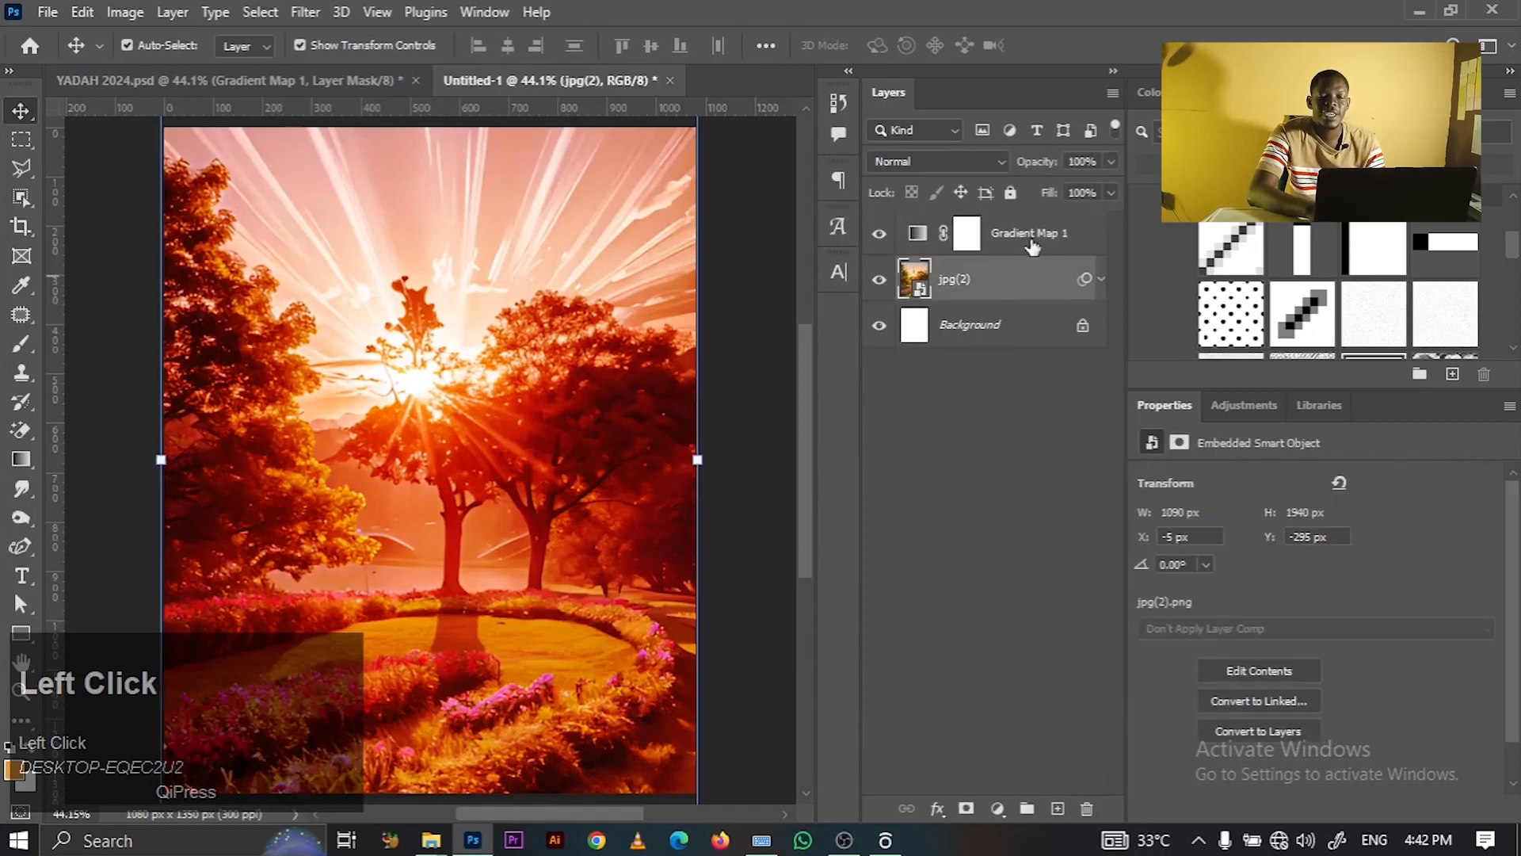
pyautogui.click(1044, 231)
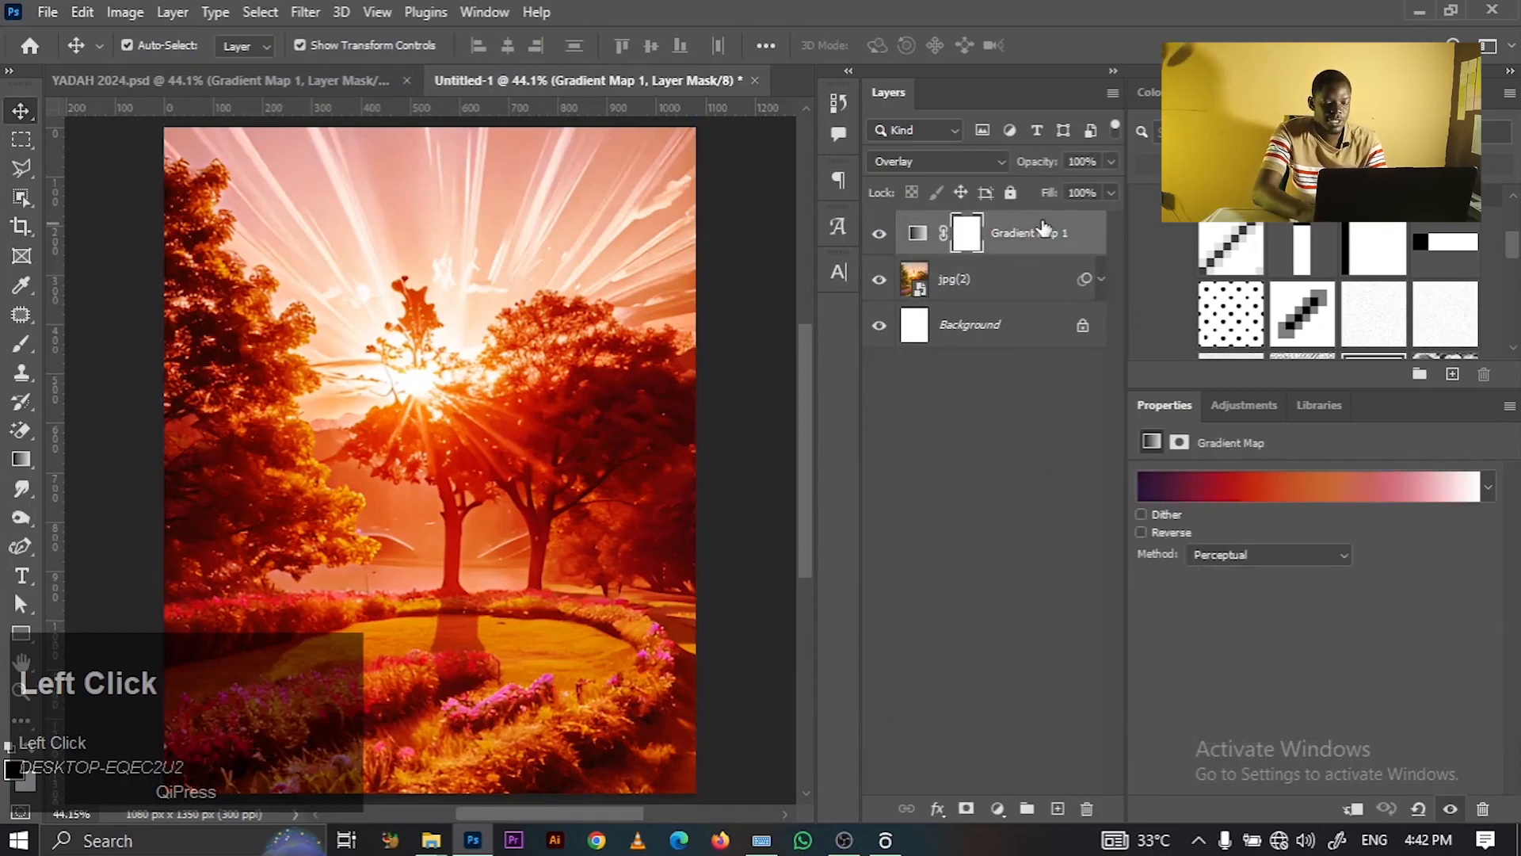
pyautogui.click(1082, 161)
pyautogui.press('BackSpace')
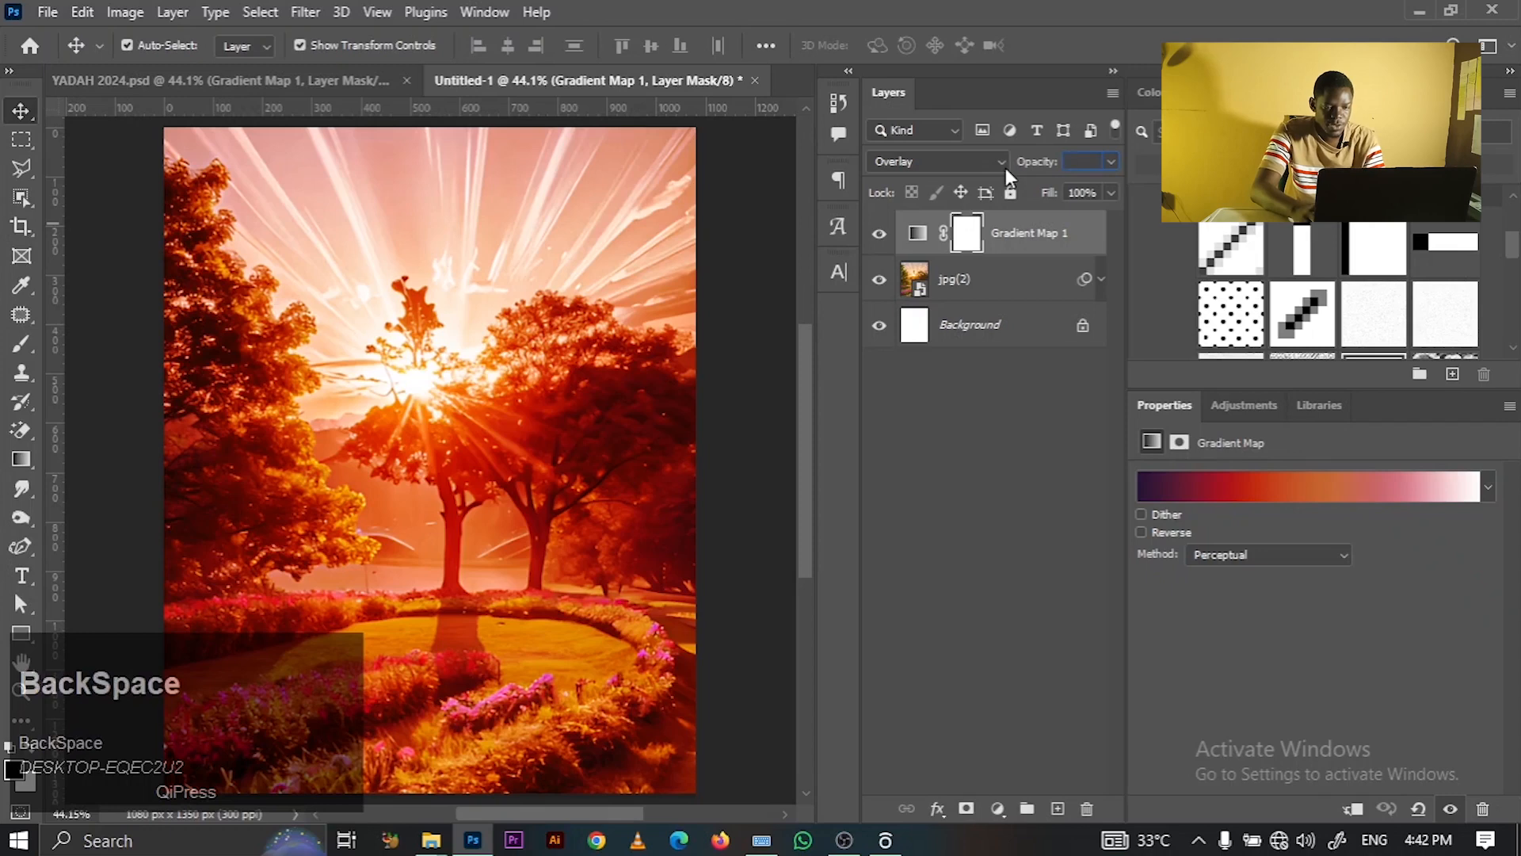
pyautogui.write('70')
pyautogui.press('Return')
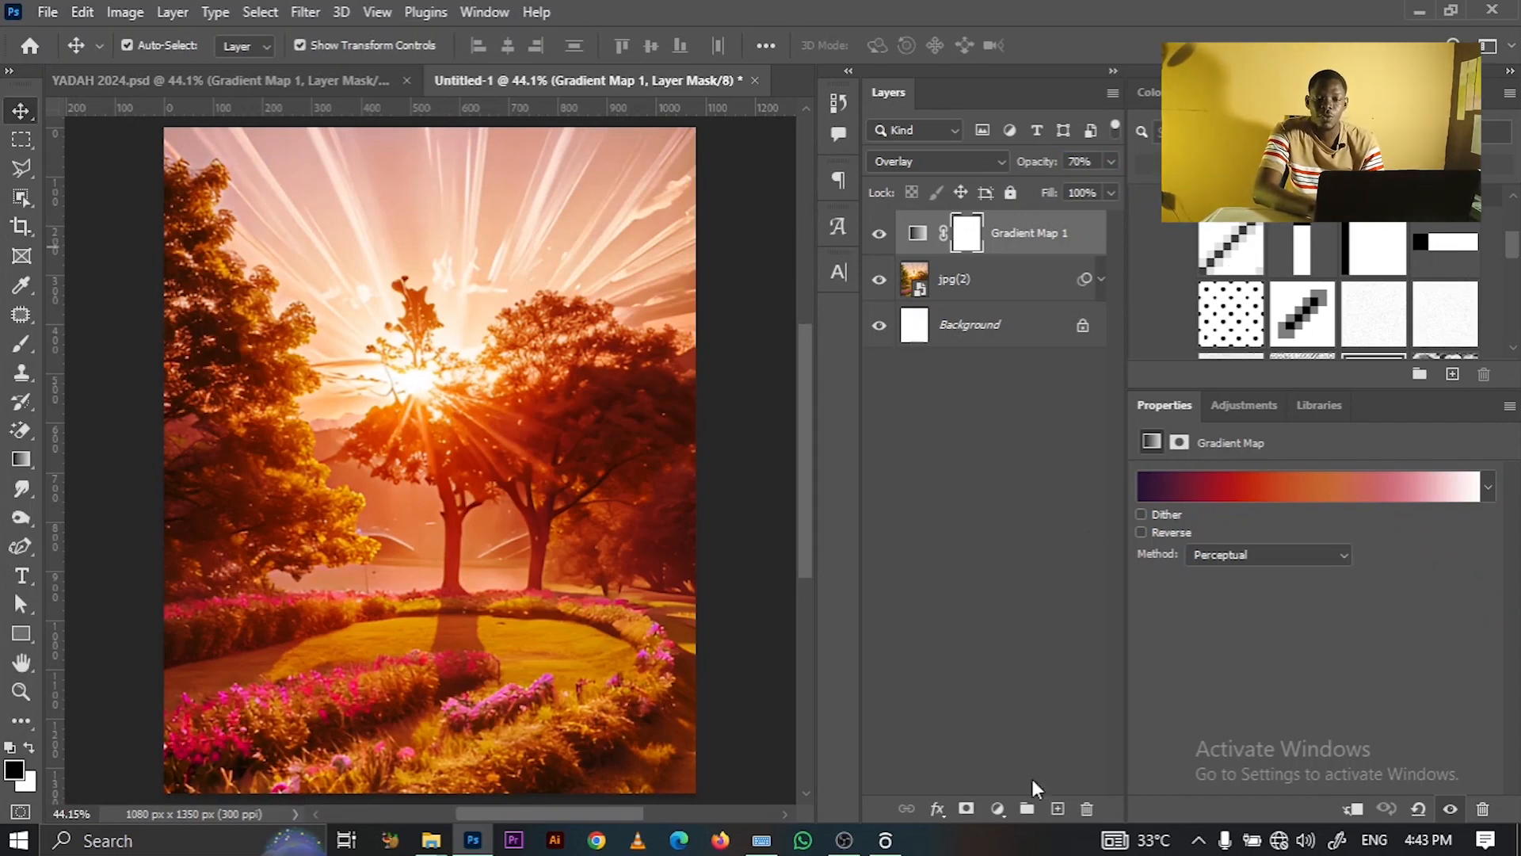
pyautogui.click(1048, 807)
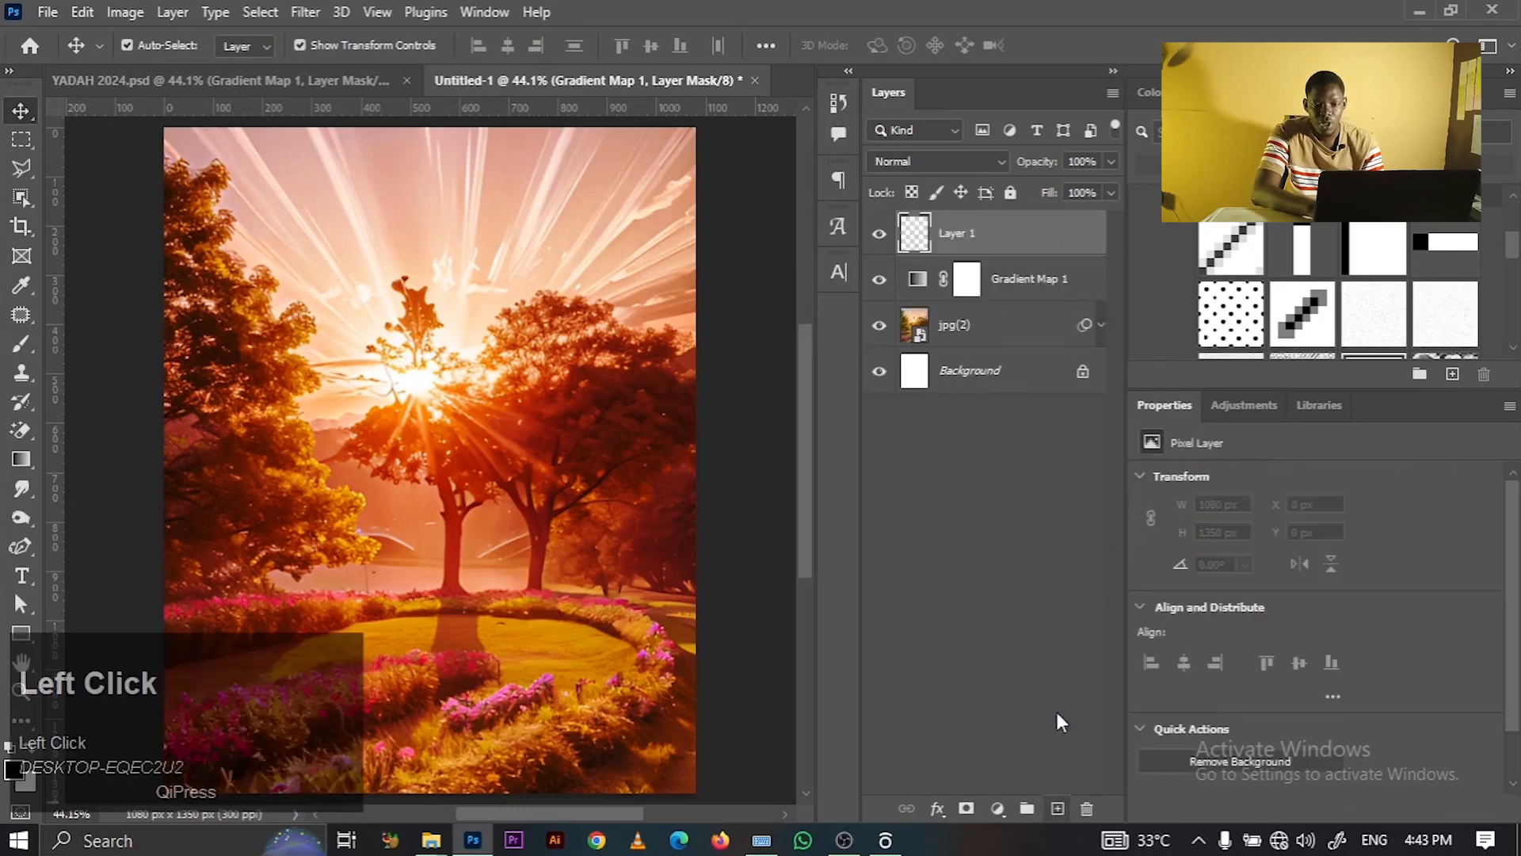
# - Add a dot Pattern Fill in Soft Light at 30% opacity, then a new empty layer
pyautogui.click(1207, 336)
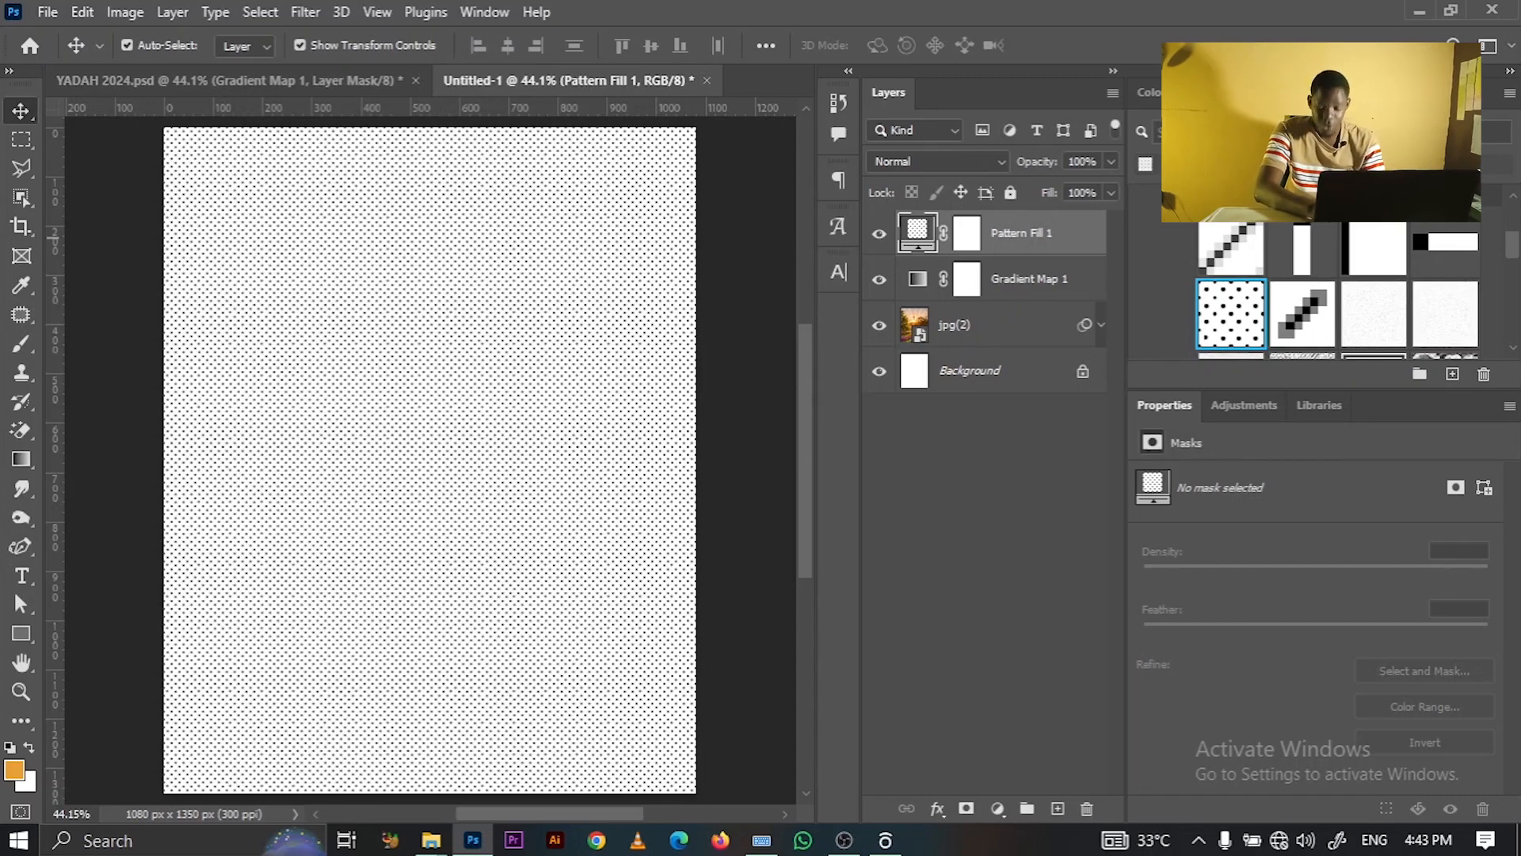
pyautogui.click(924, 161)
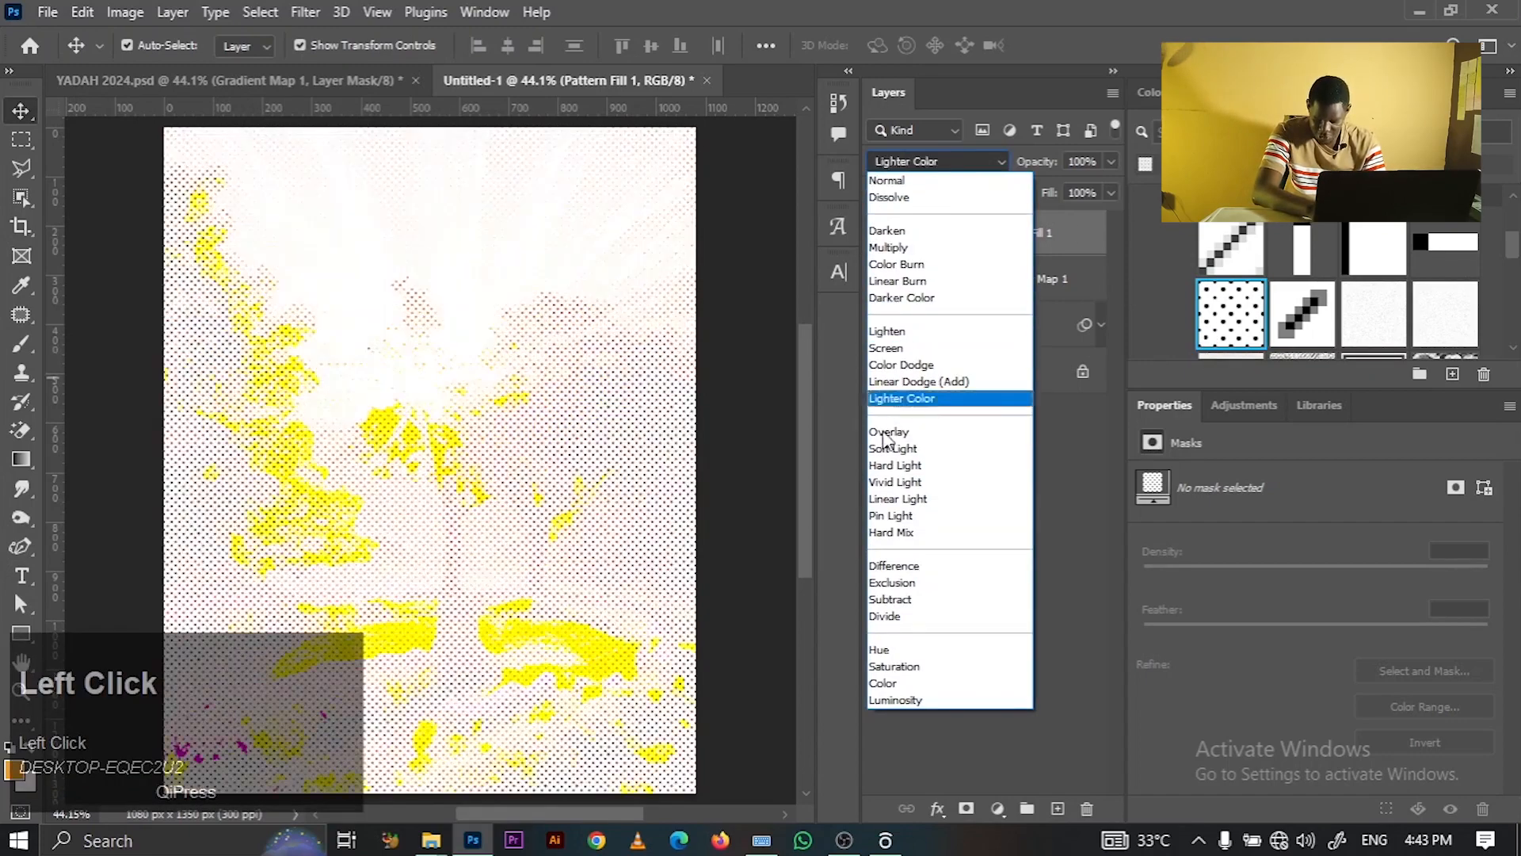
pyautogui.click(884, 449)
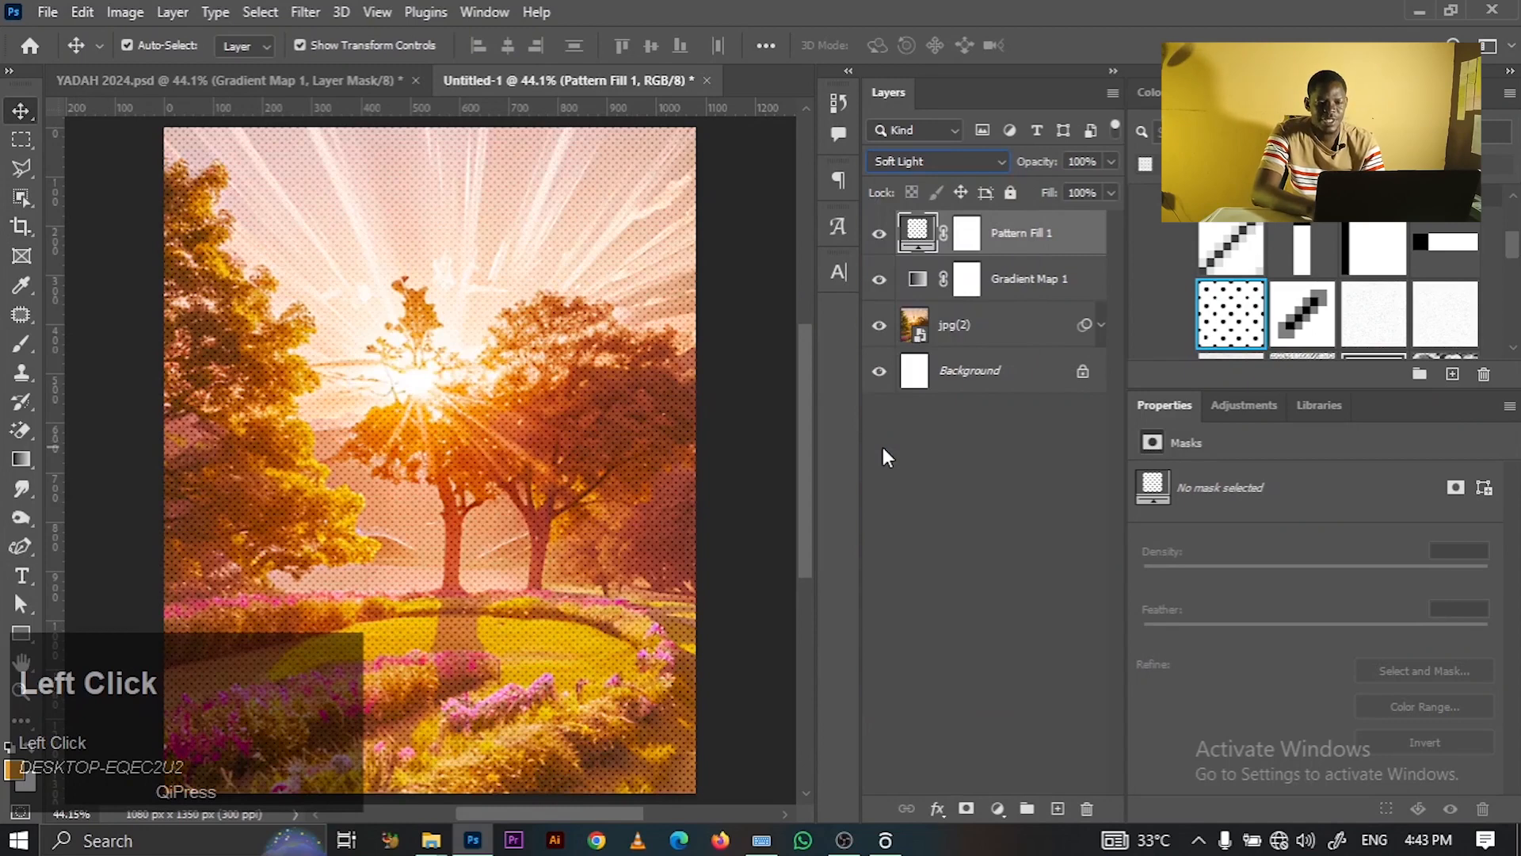
pyautogui.click(1095, 160)
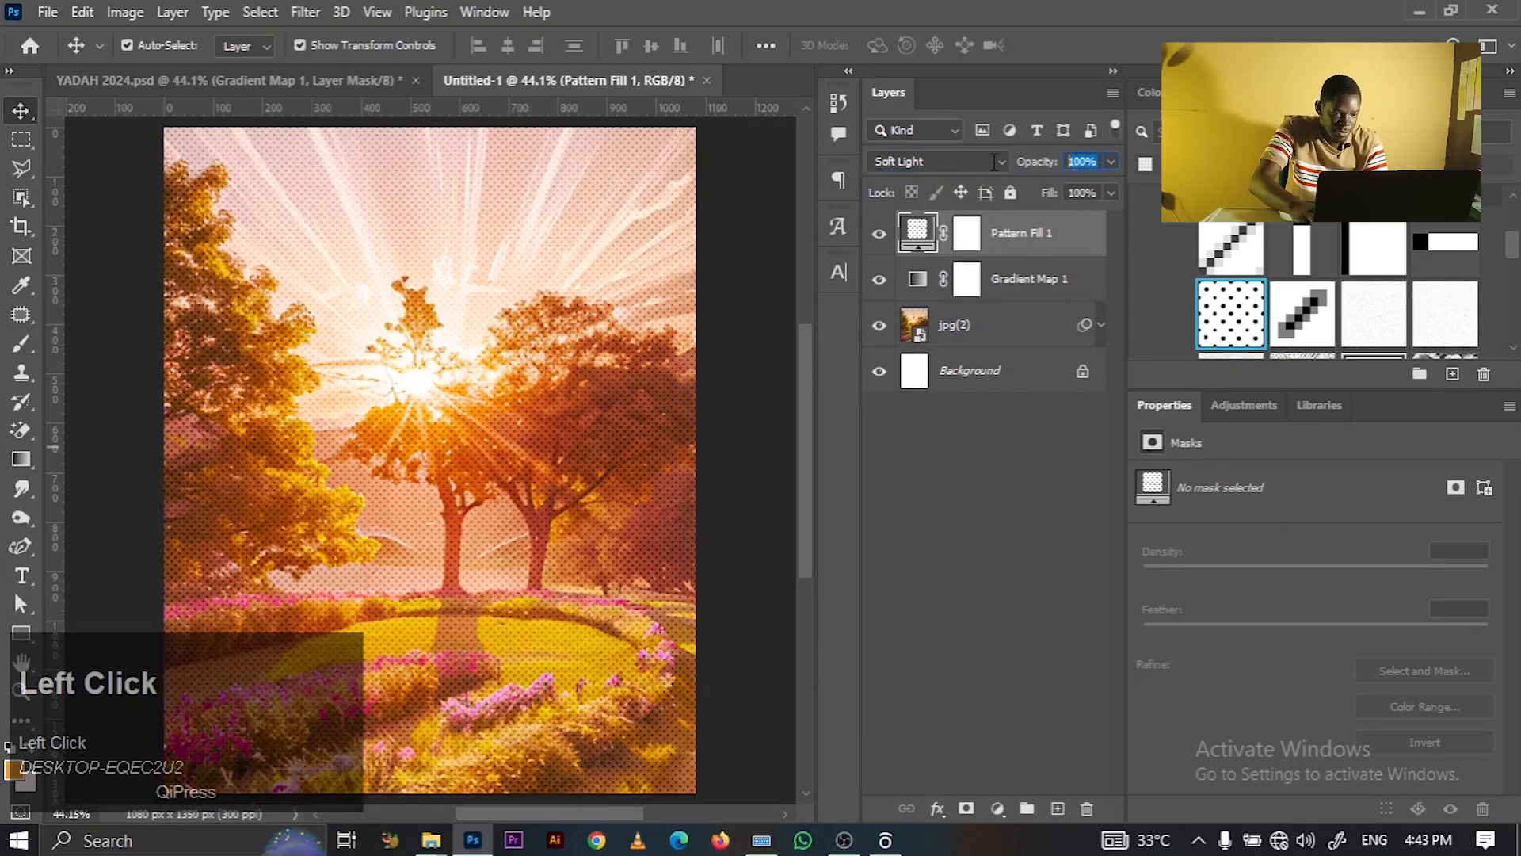
pyautogui.write('30')
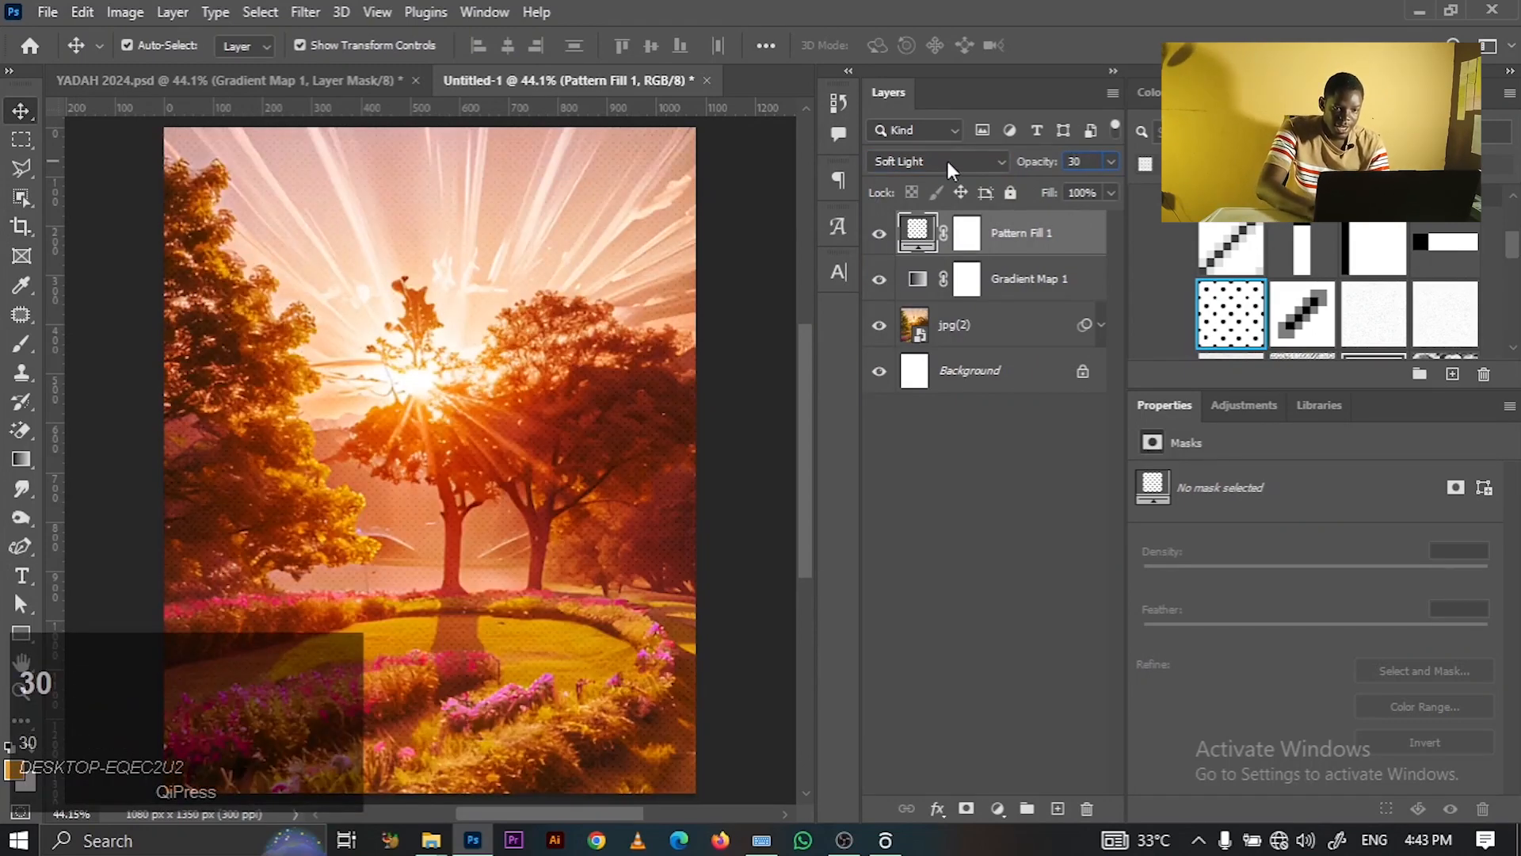
pyautogui.press('Return')
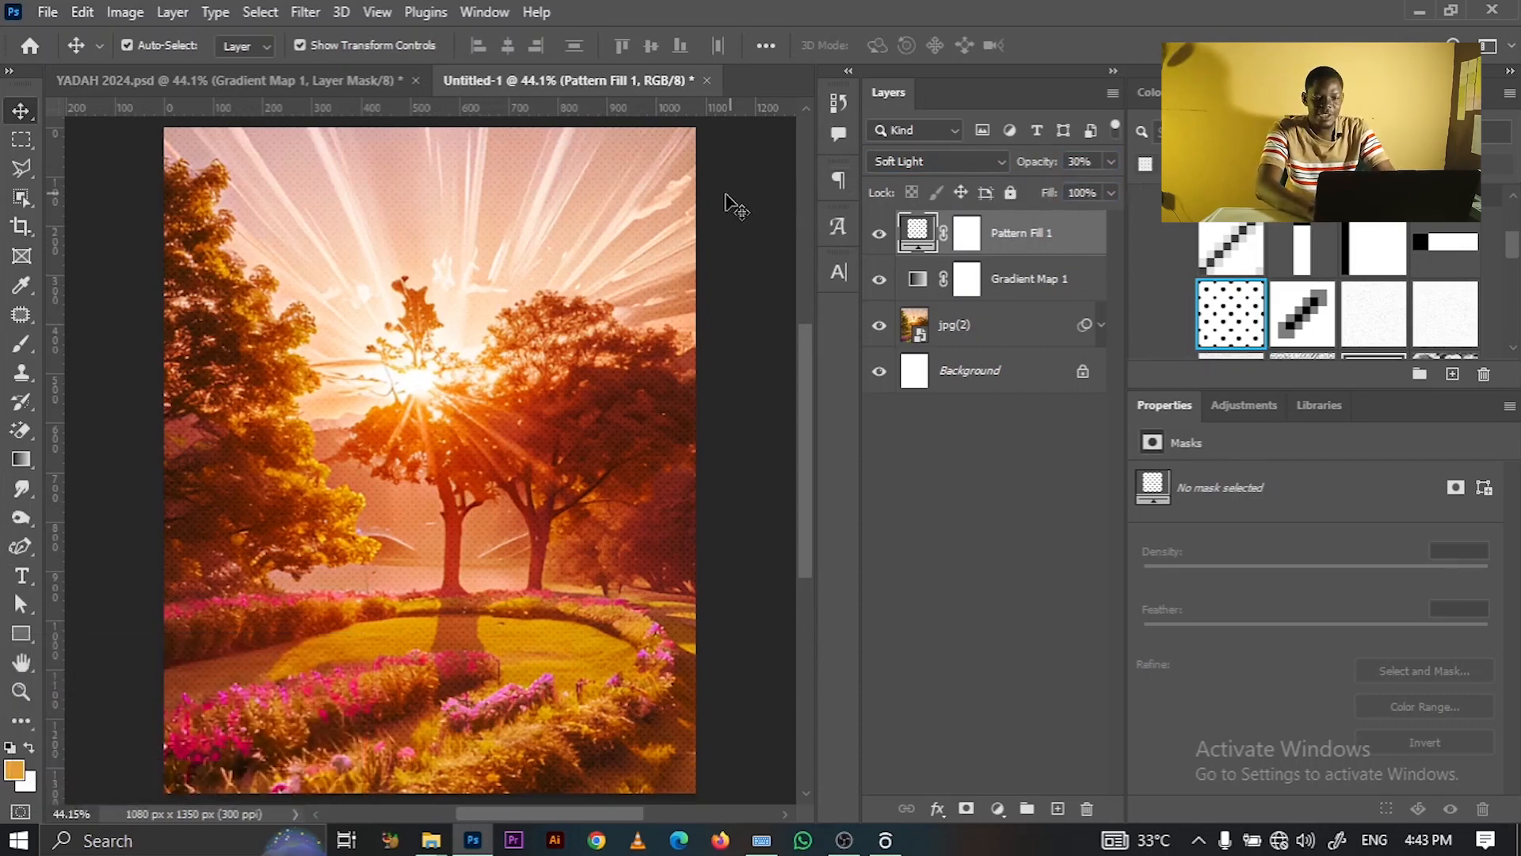
pyautogui.click(778, 305)
pyautogui.click(1024, 254)
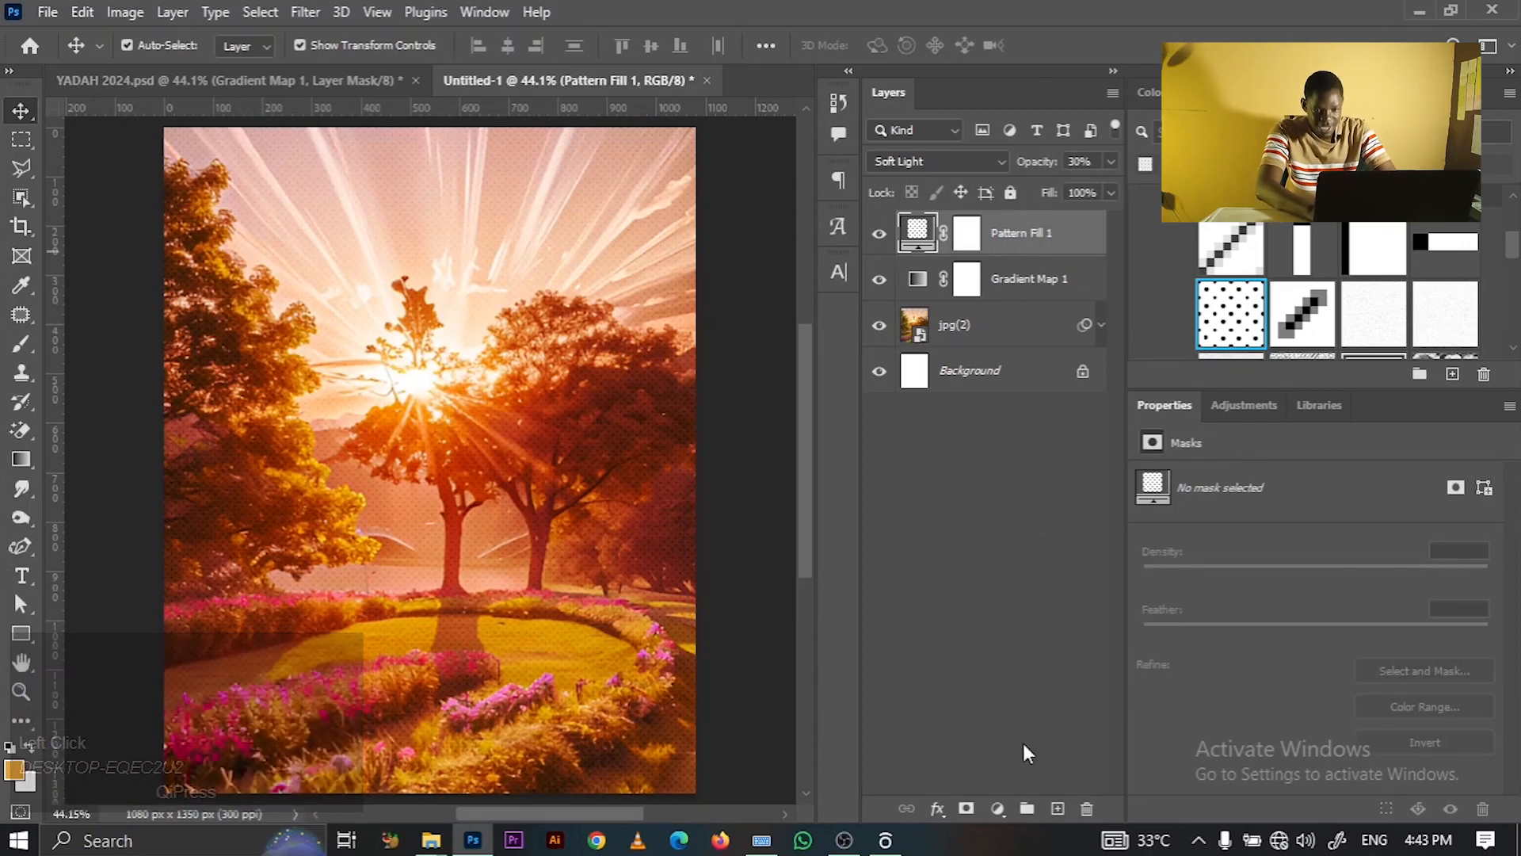
pyautogui.click(1058, 809)
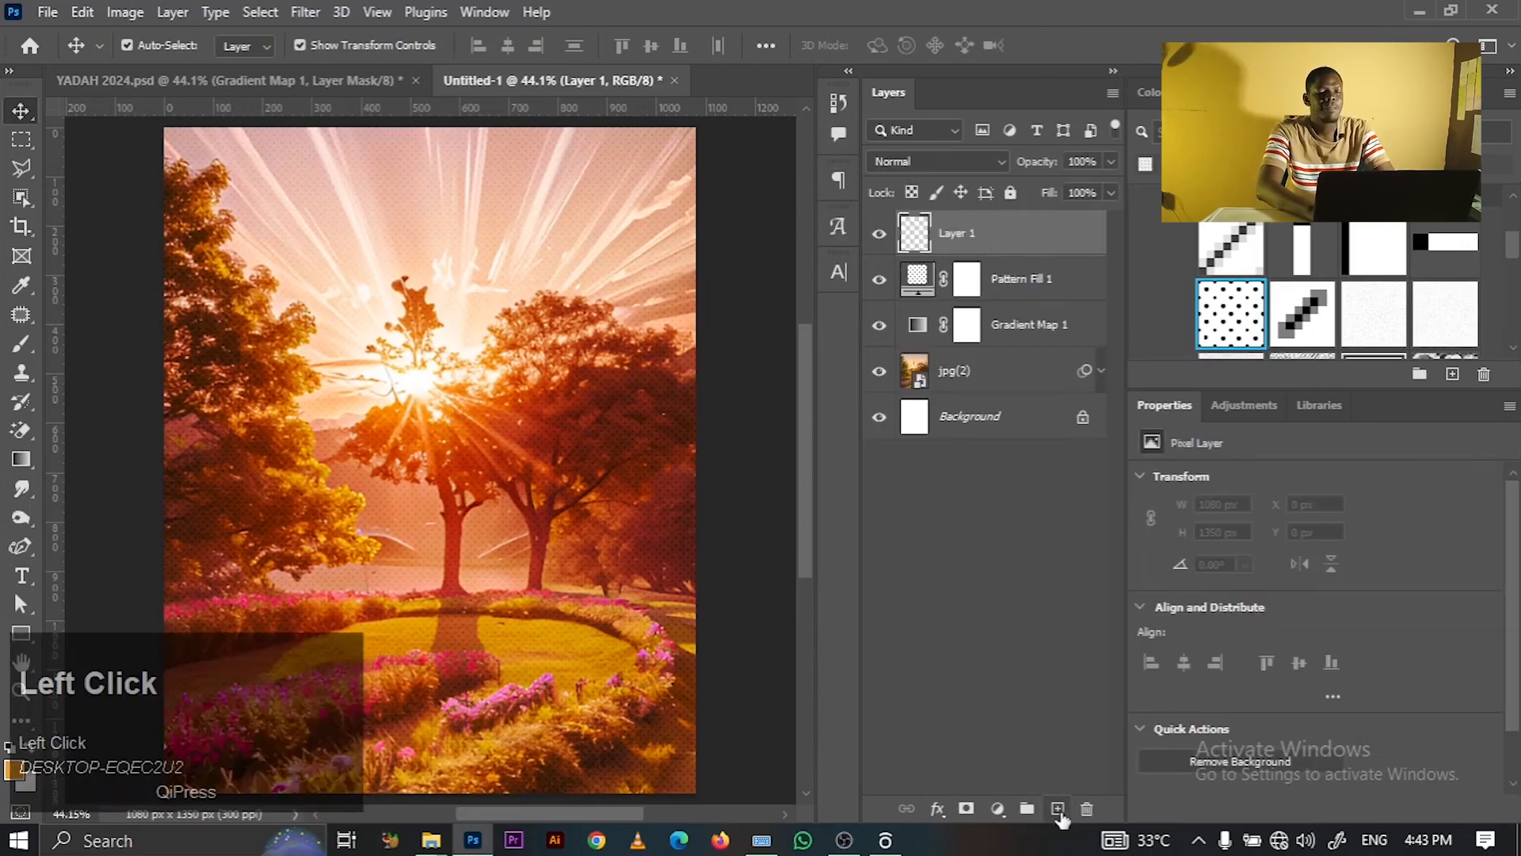
# - Fill Layer 1 with 50% gray, blend it in Overlay, and convert it to a smart object
pyautogui.keyDown('shift'); pyautogui.click(1006, 237); pyautogui.keyUp('shift')
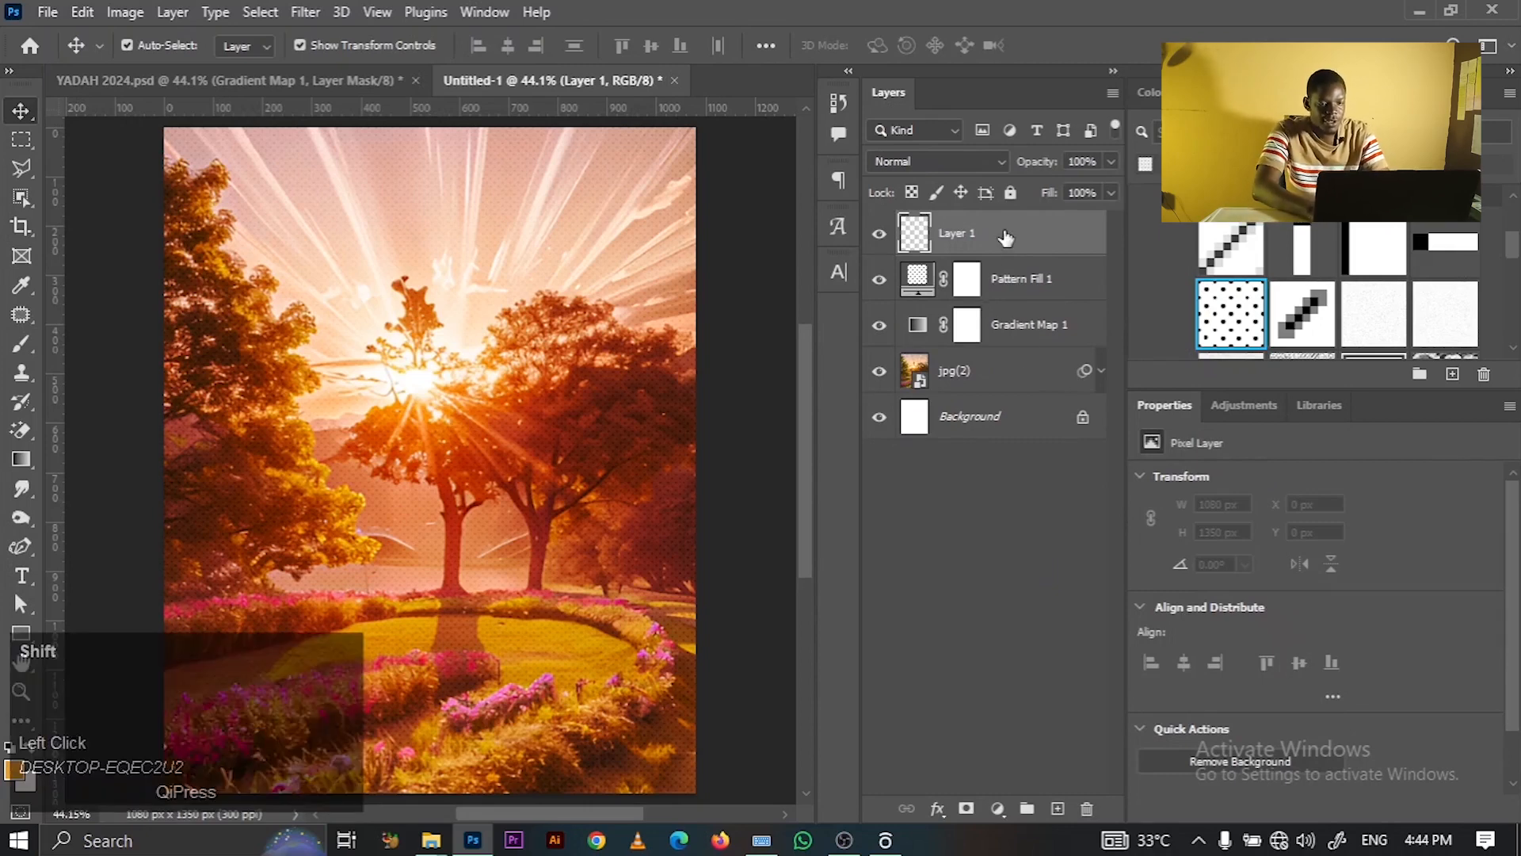
pyautogui.hotkey('shift', 'F5')
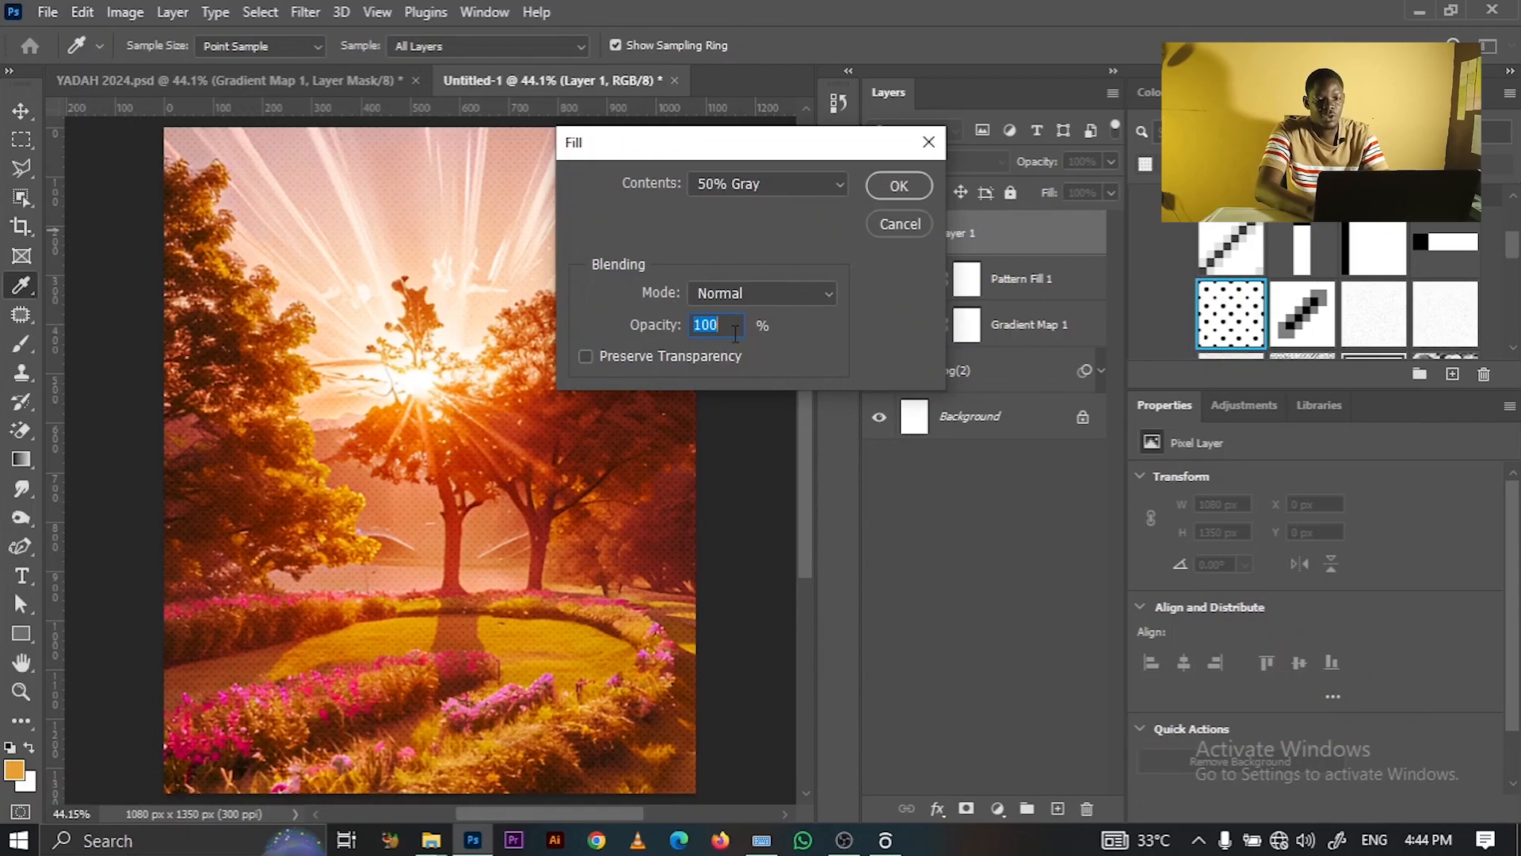
pyautogui.click(925, 184)
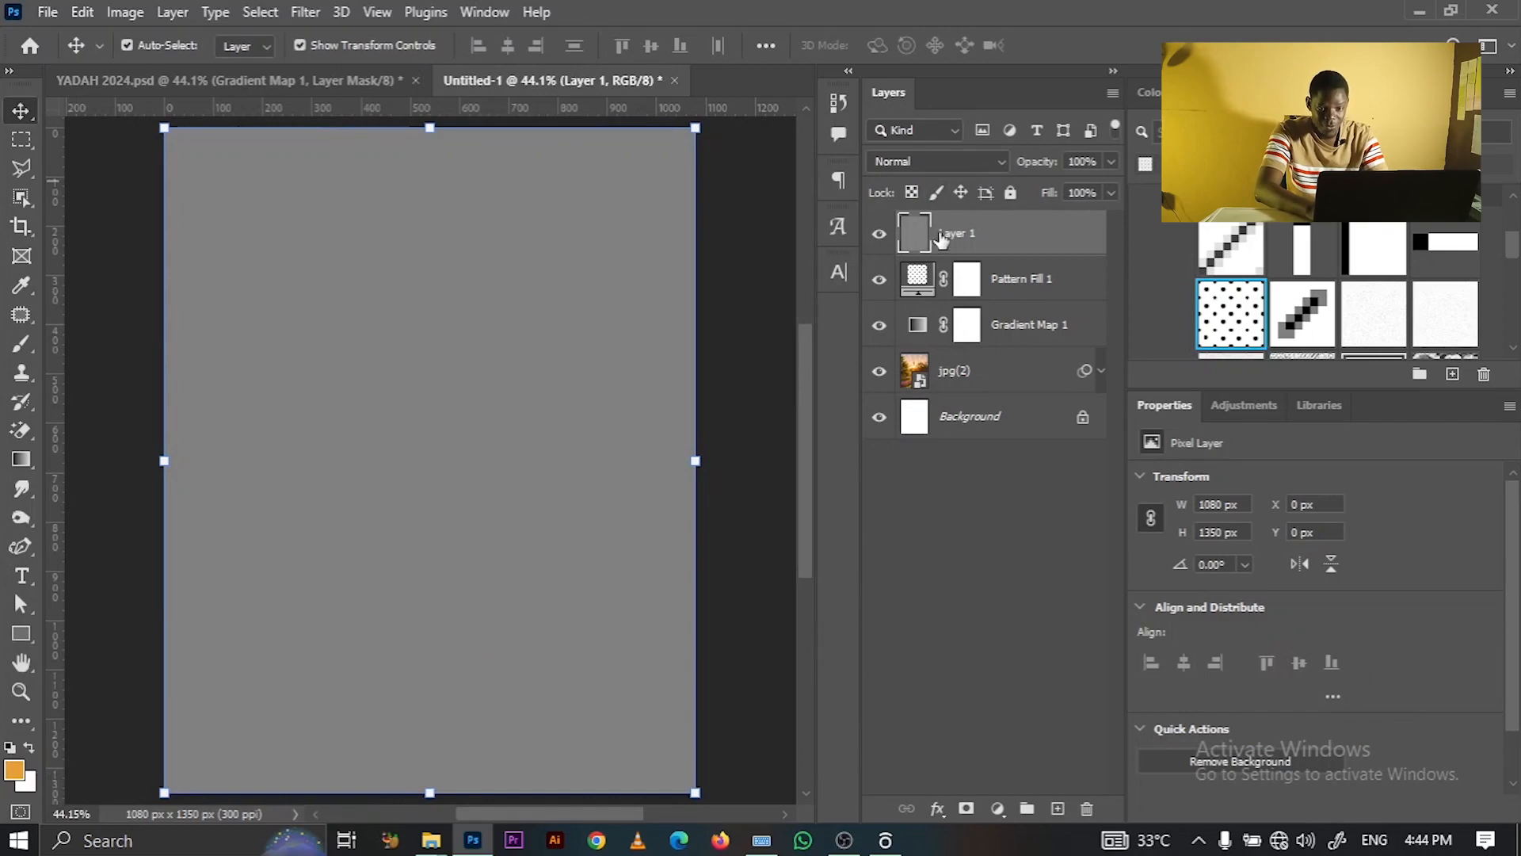
pyautogui.click(967, 161)
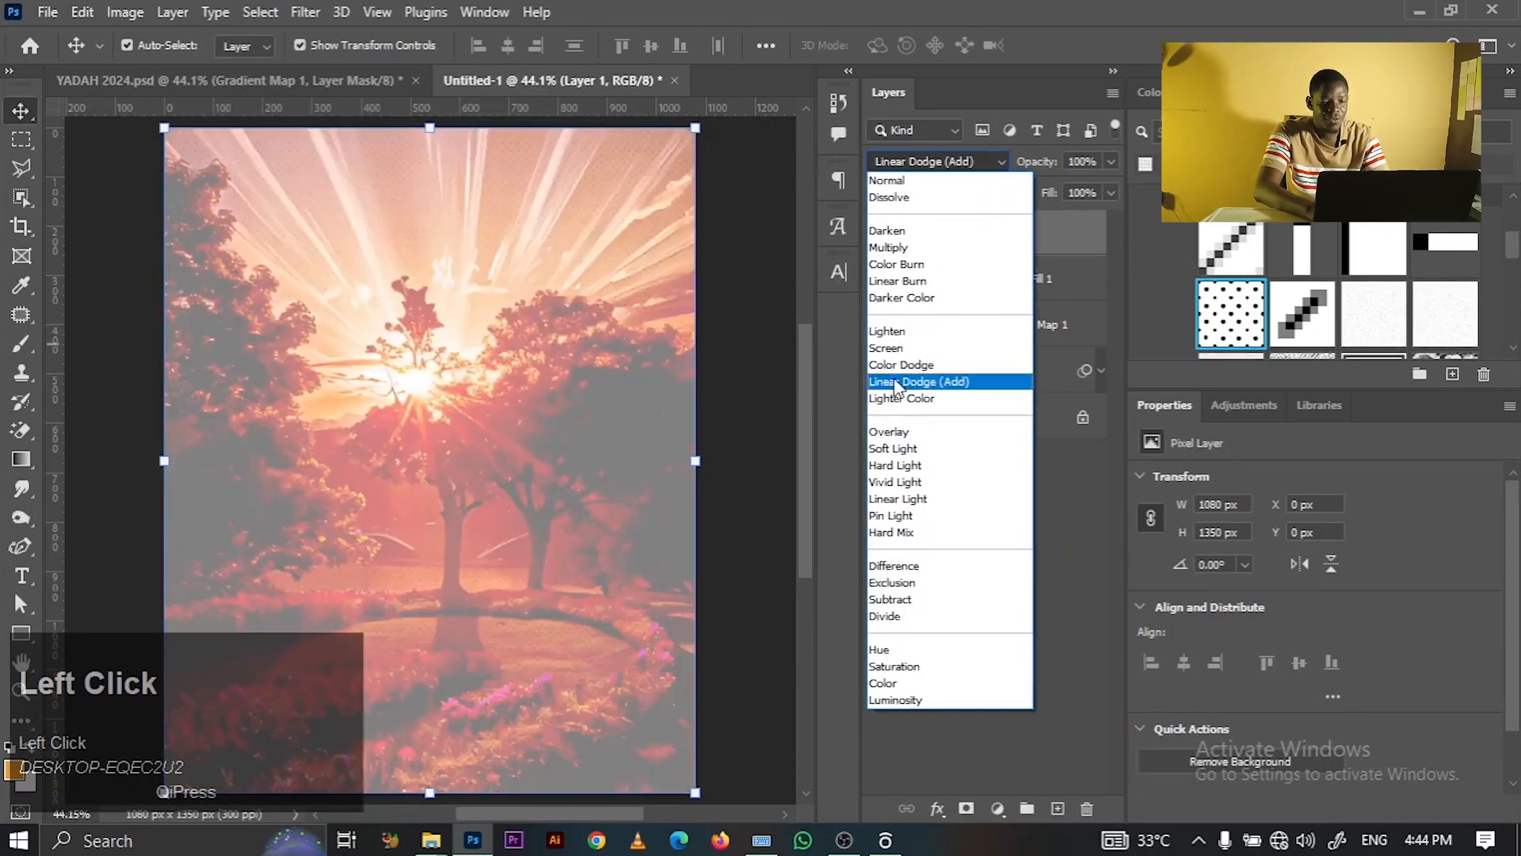
pyautogui.click(888, 431)
pyautogui.rightClick(1022, 240)
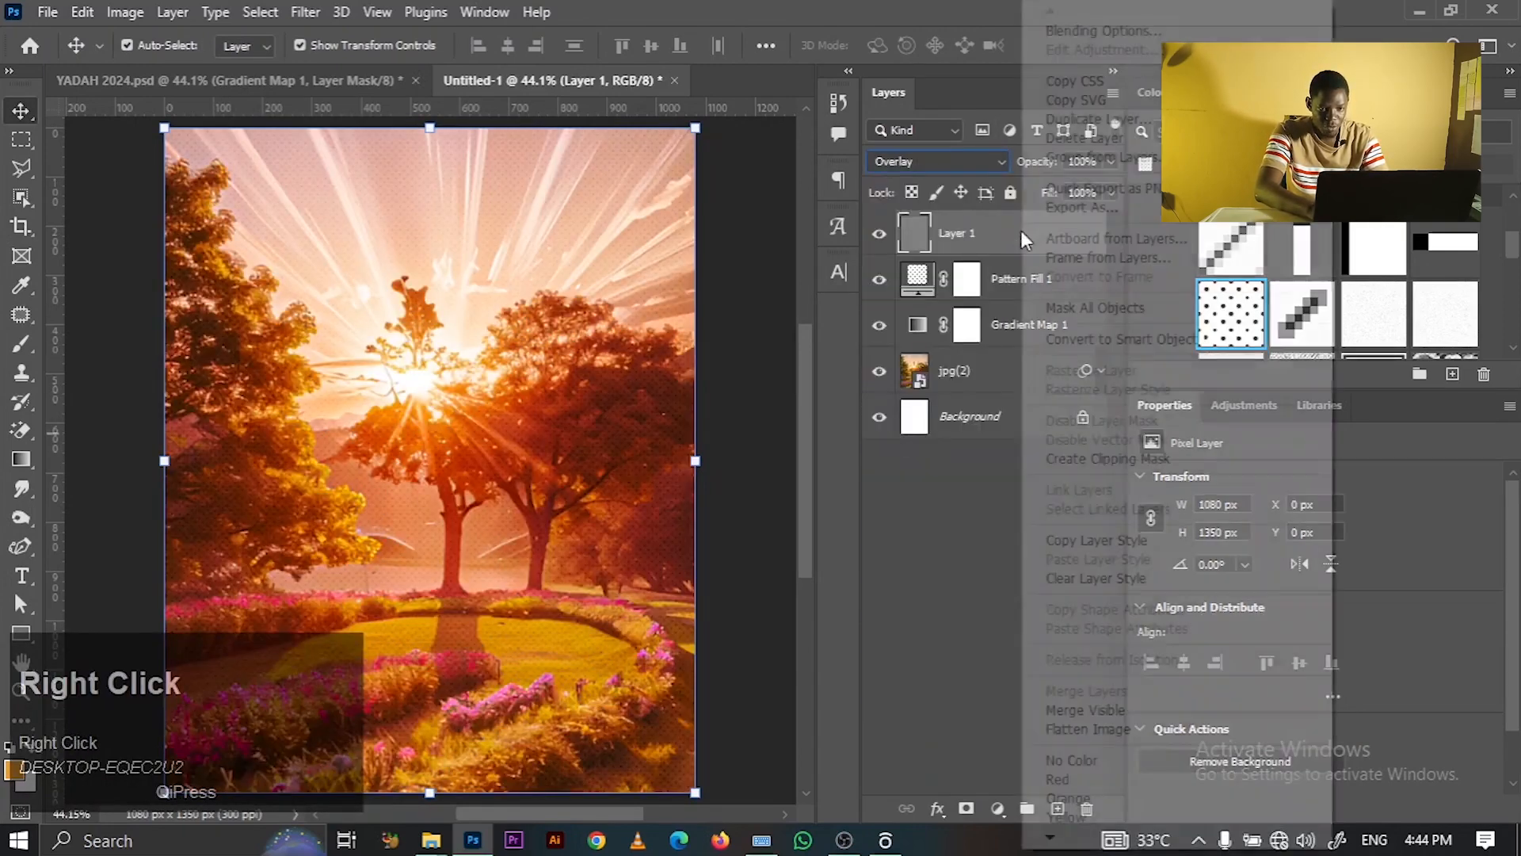
pyautogui.click(1082, 339)
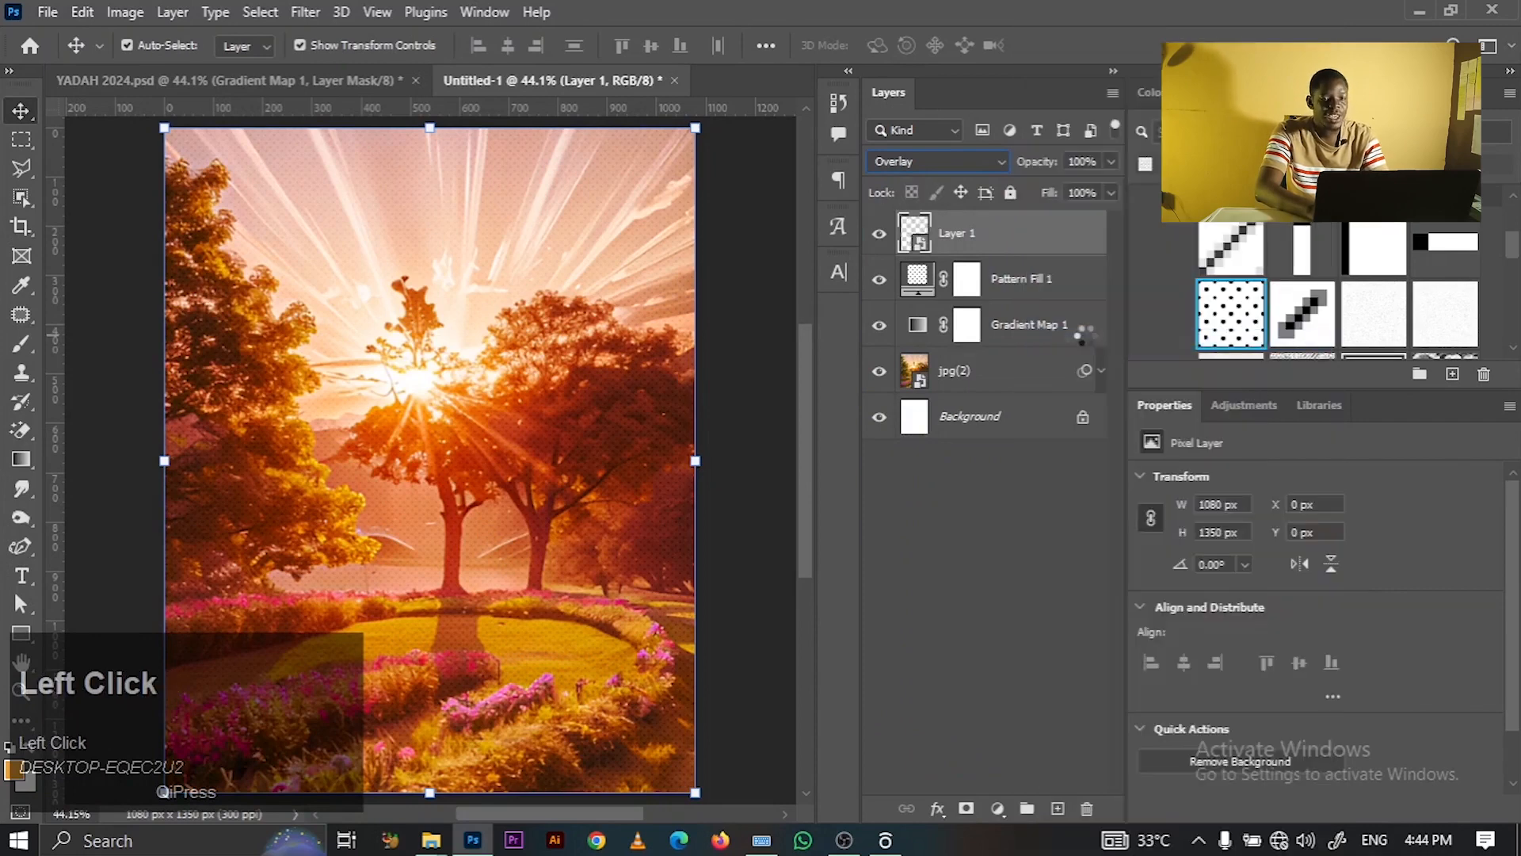
pyautogui.click(781, 262)
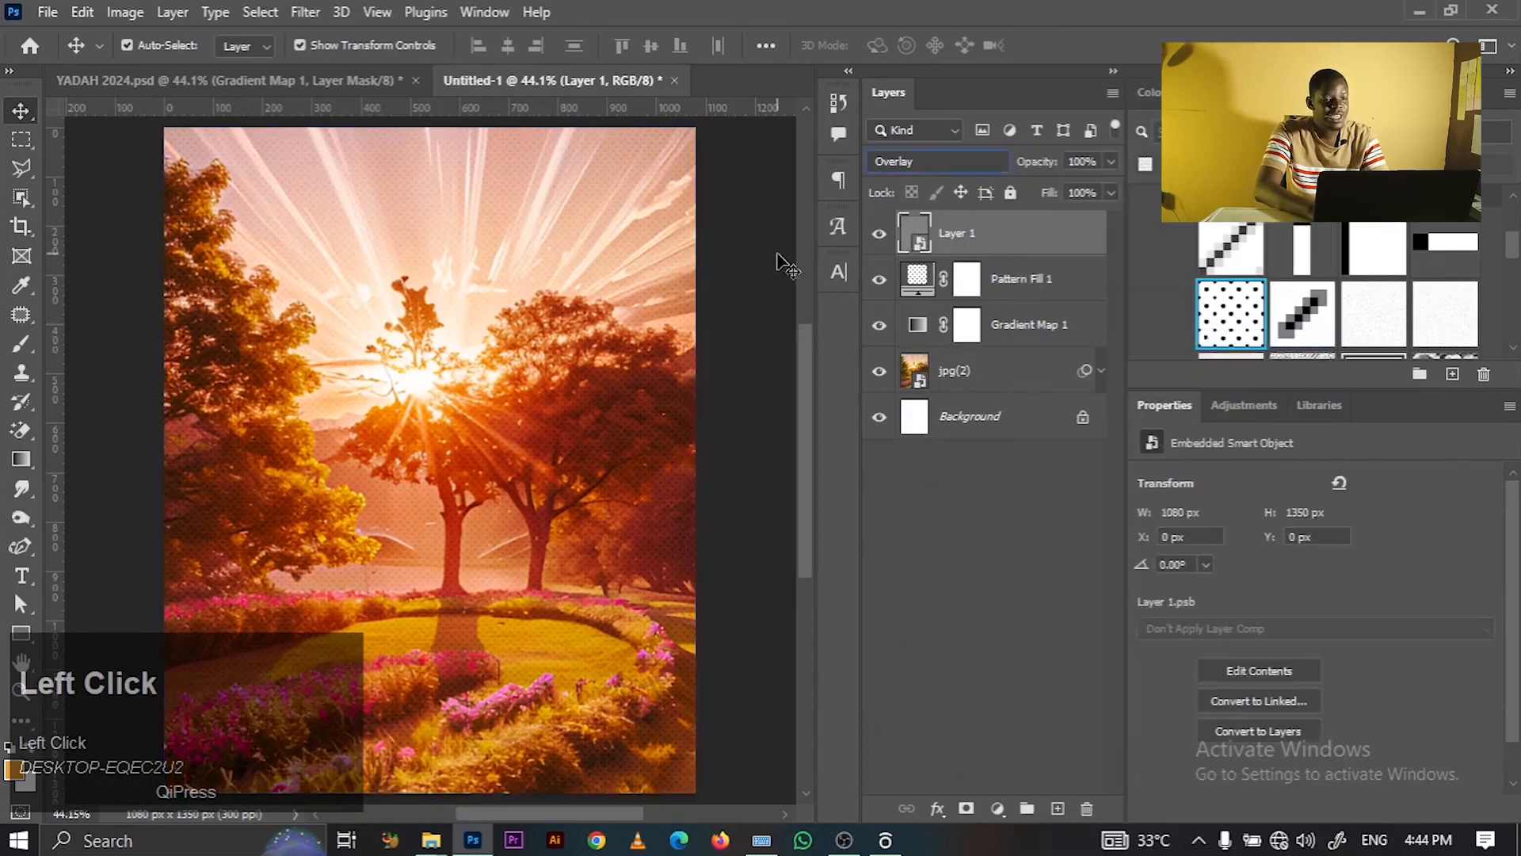
pyautogui.click(970, 252)
pyautogui.click(319, 11)
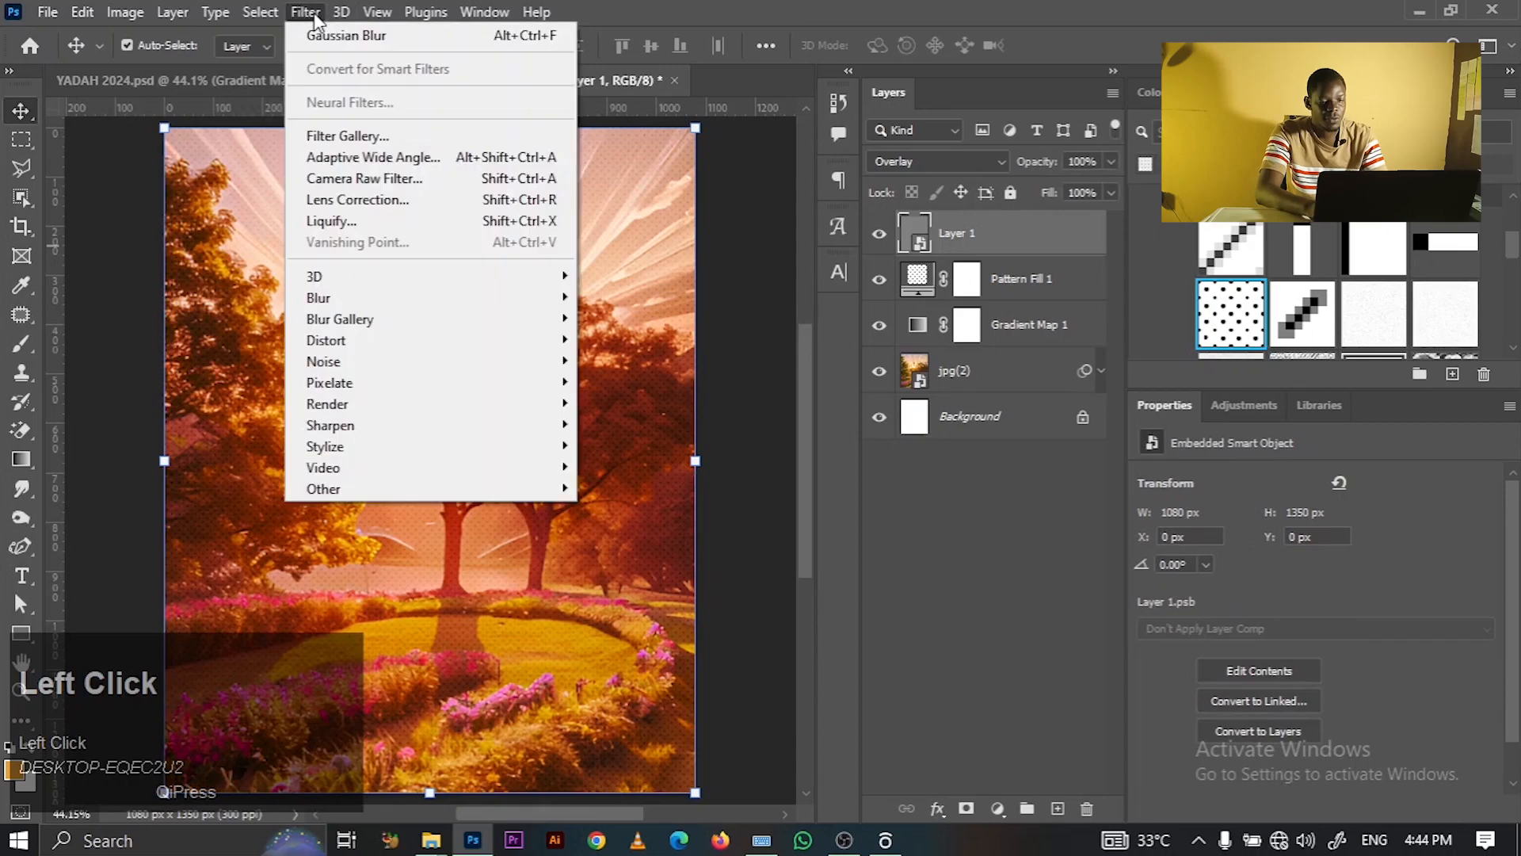
# - Apply a Camera Raw filter with Vignetting -51 to the gray Layer 1
pyautogui.click(384, 176)
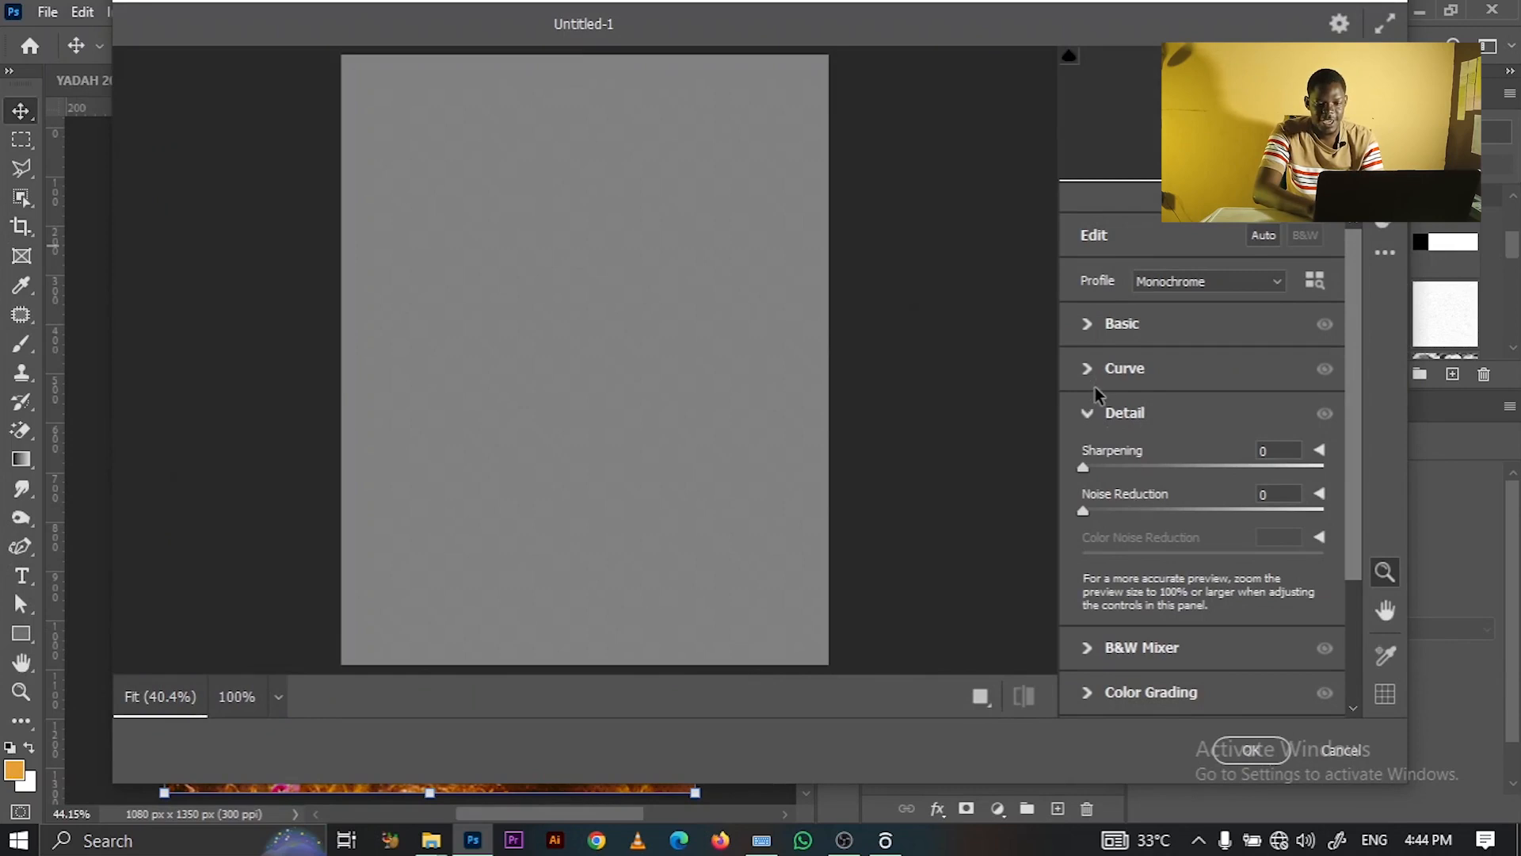
pyautogui.click(1089, 413)
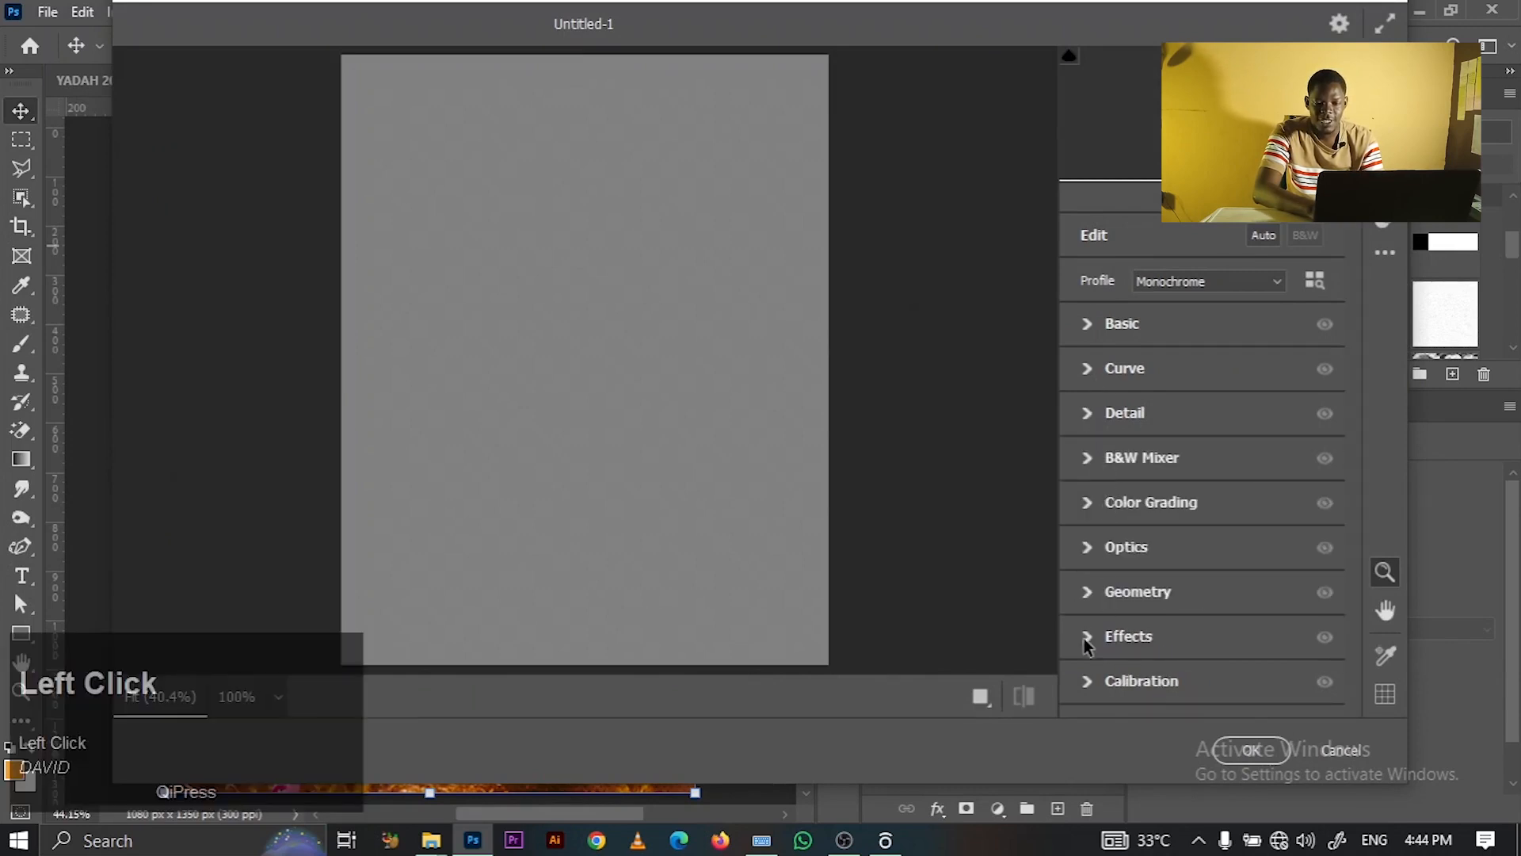
pyautogui.click(1084, 639)
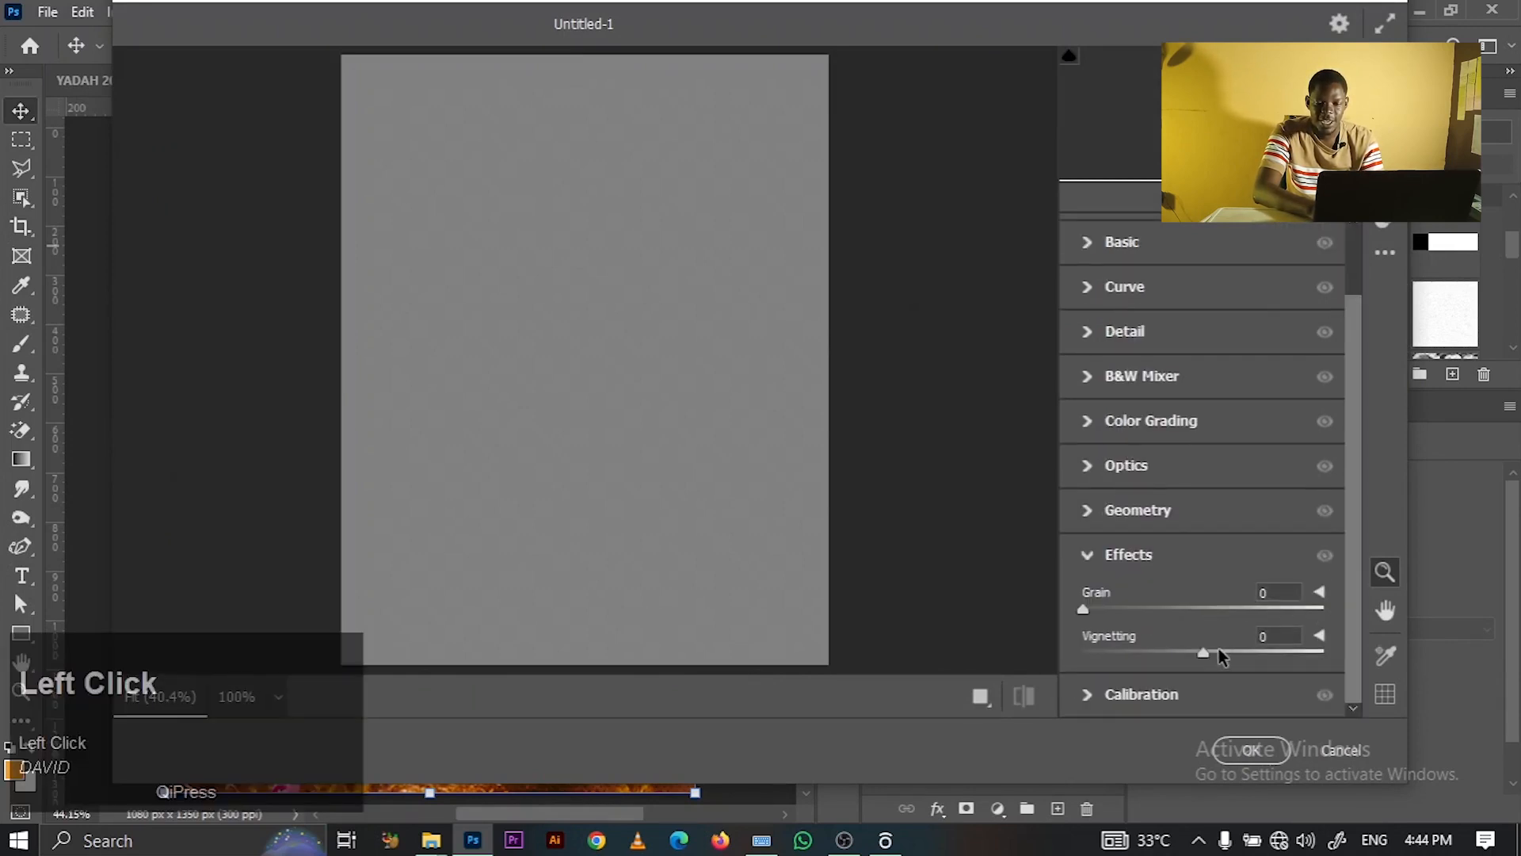
pyautogui.click(1283, 634)
pyautogui.press('BackSpace')
pyautogui.write('-5')
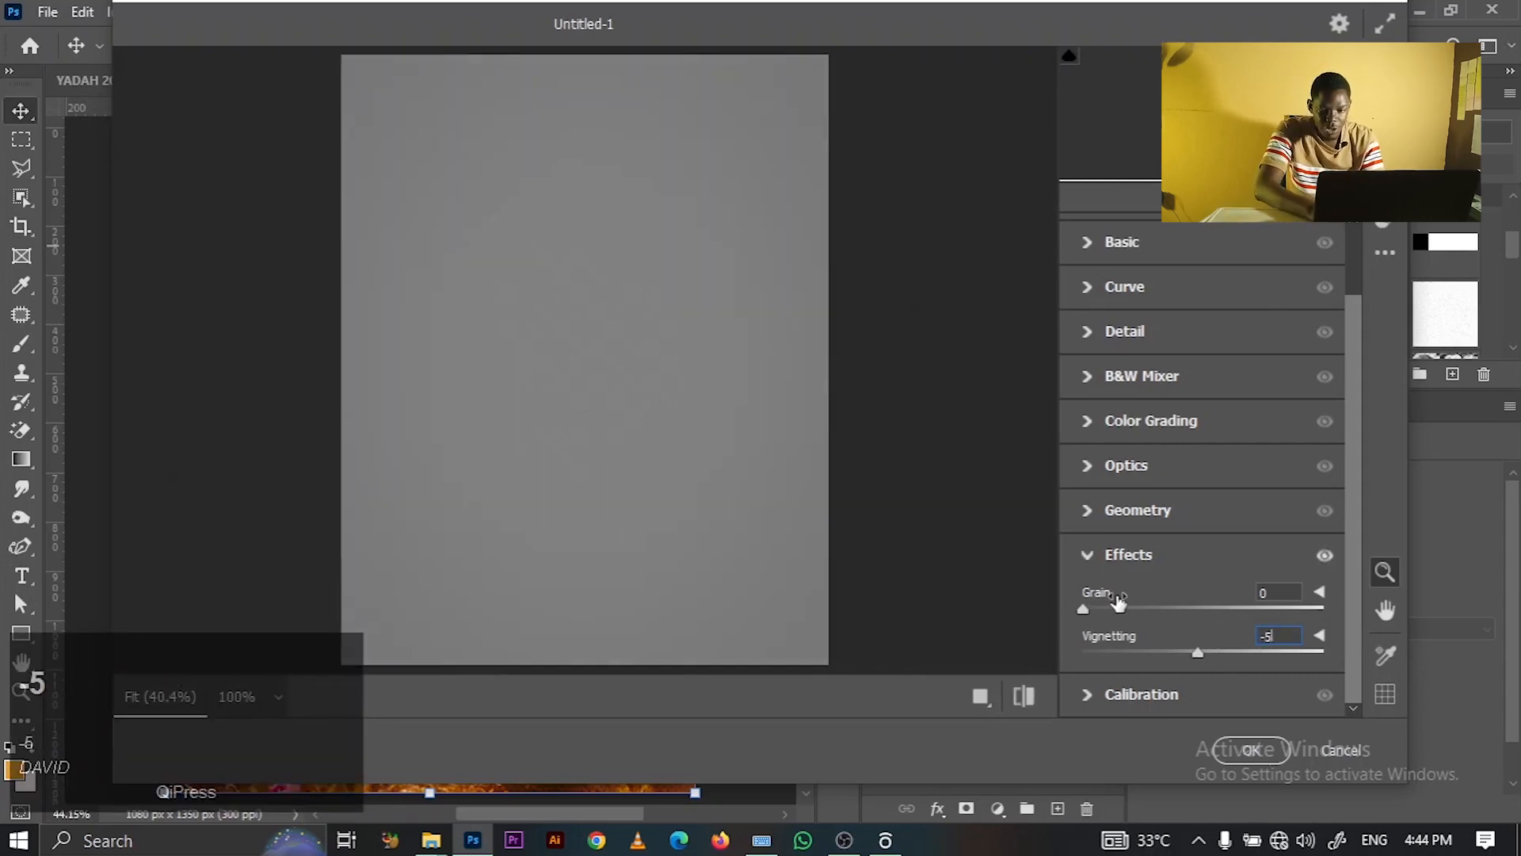
pyautogui.write('1')
pyautogui.click(1251, 749)
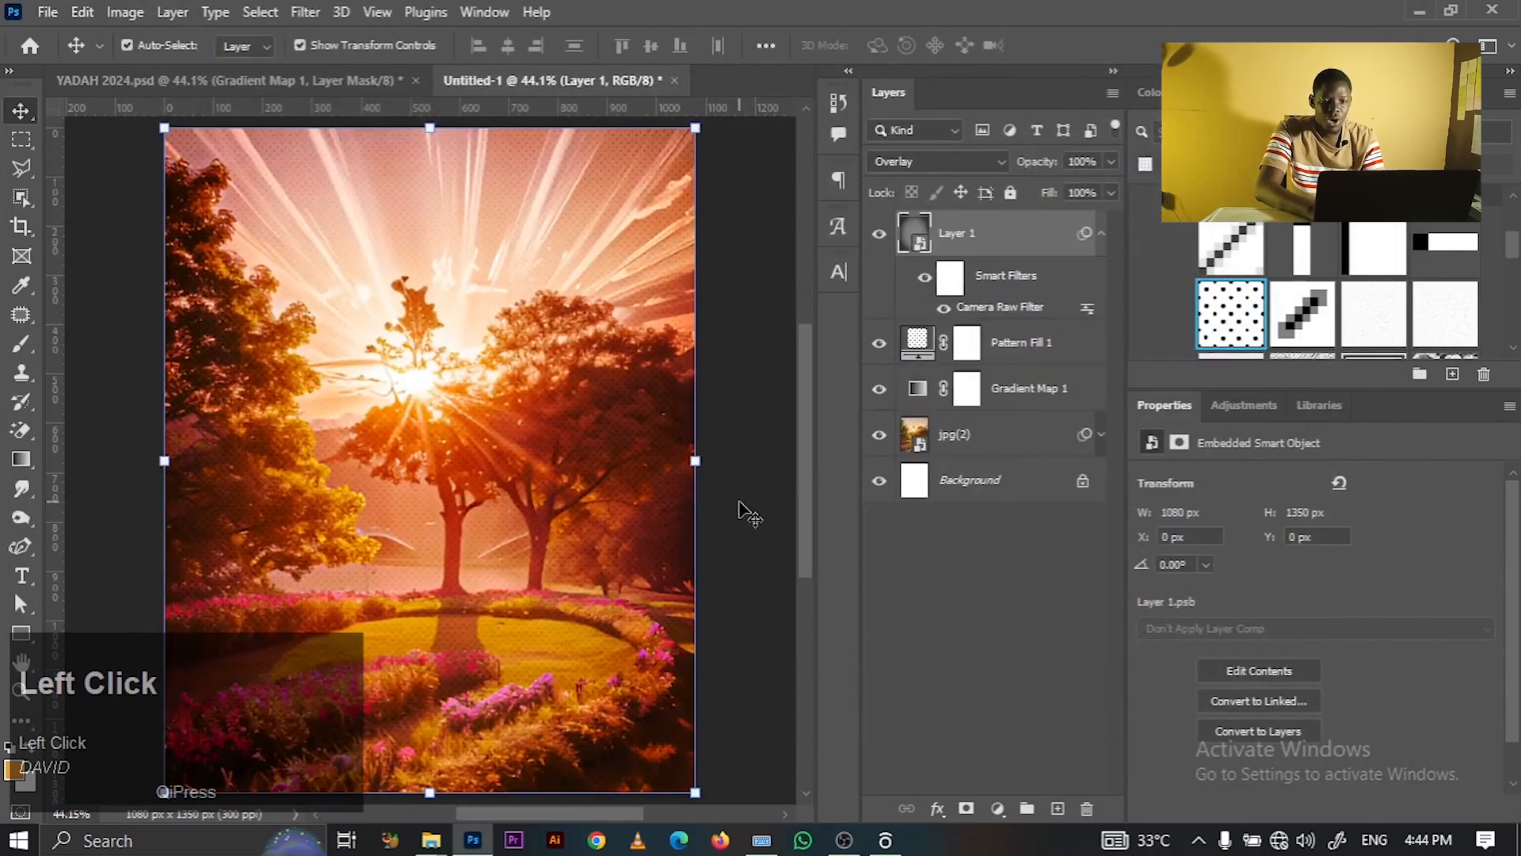
# - Rename the overlay layer Layer 1 to Viggmeet
pyautogui.click(757, 495)
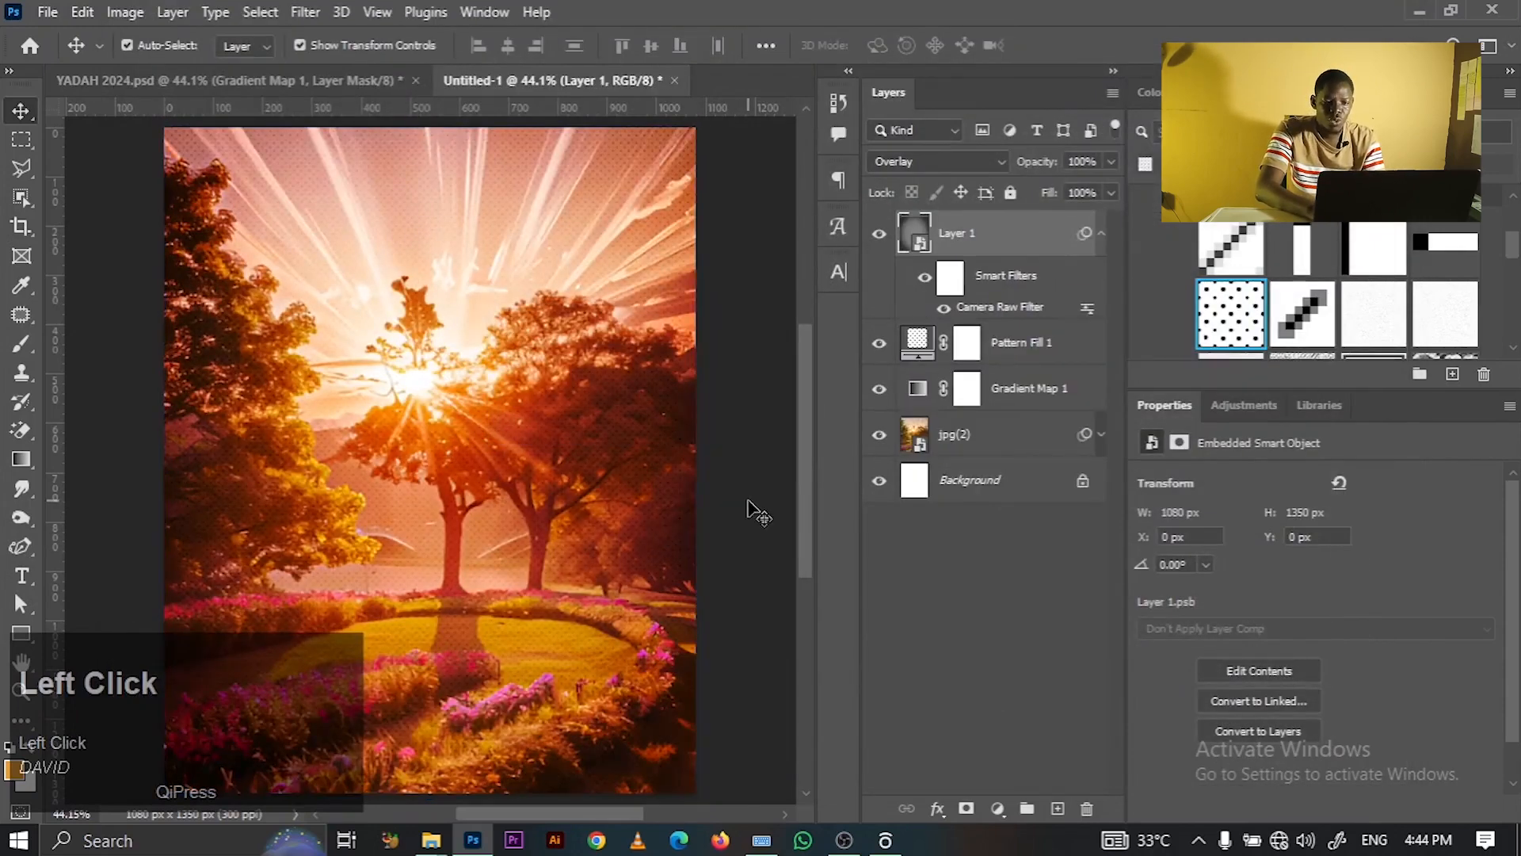
pyautogui.click(999, 235)
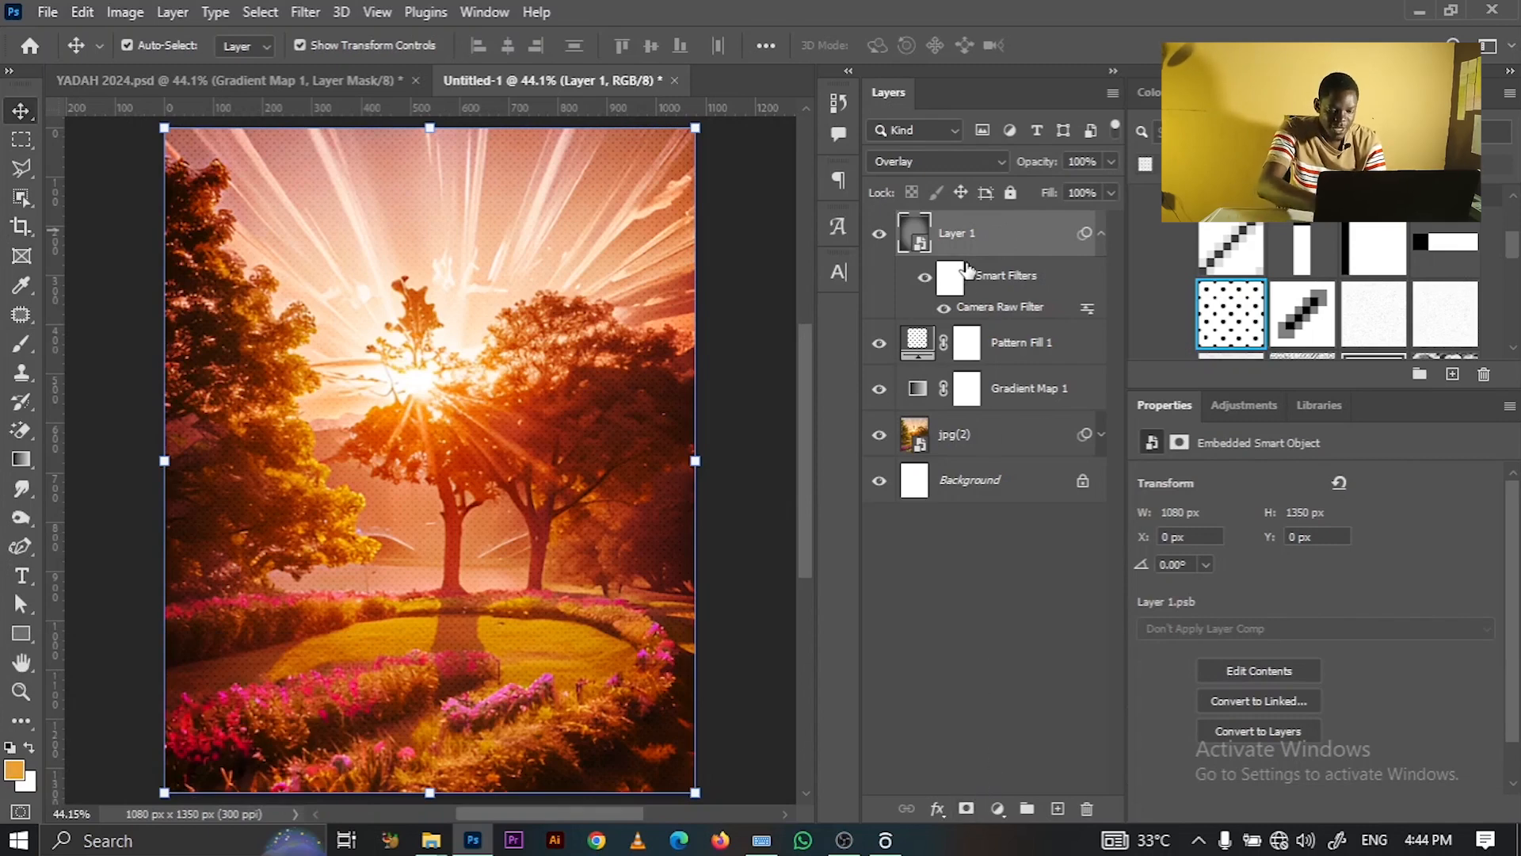
pyautogui.doubleClick(959, 235)
pyautogui.write('Vioomeet')
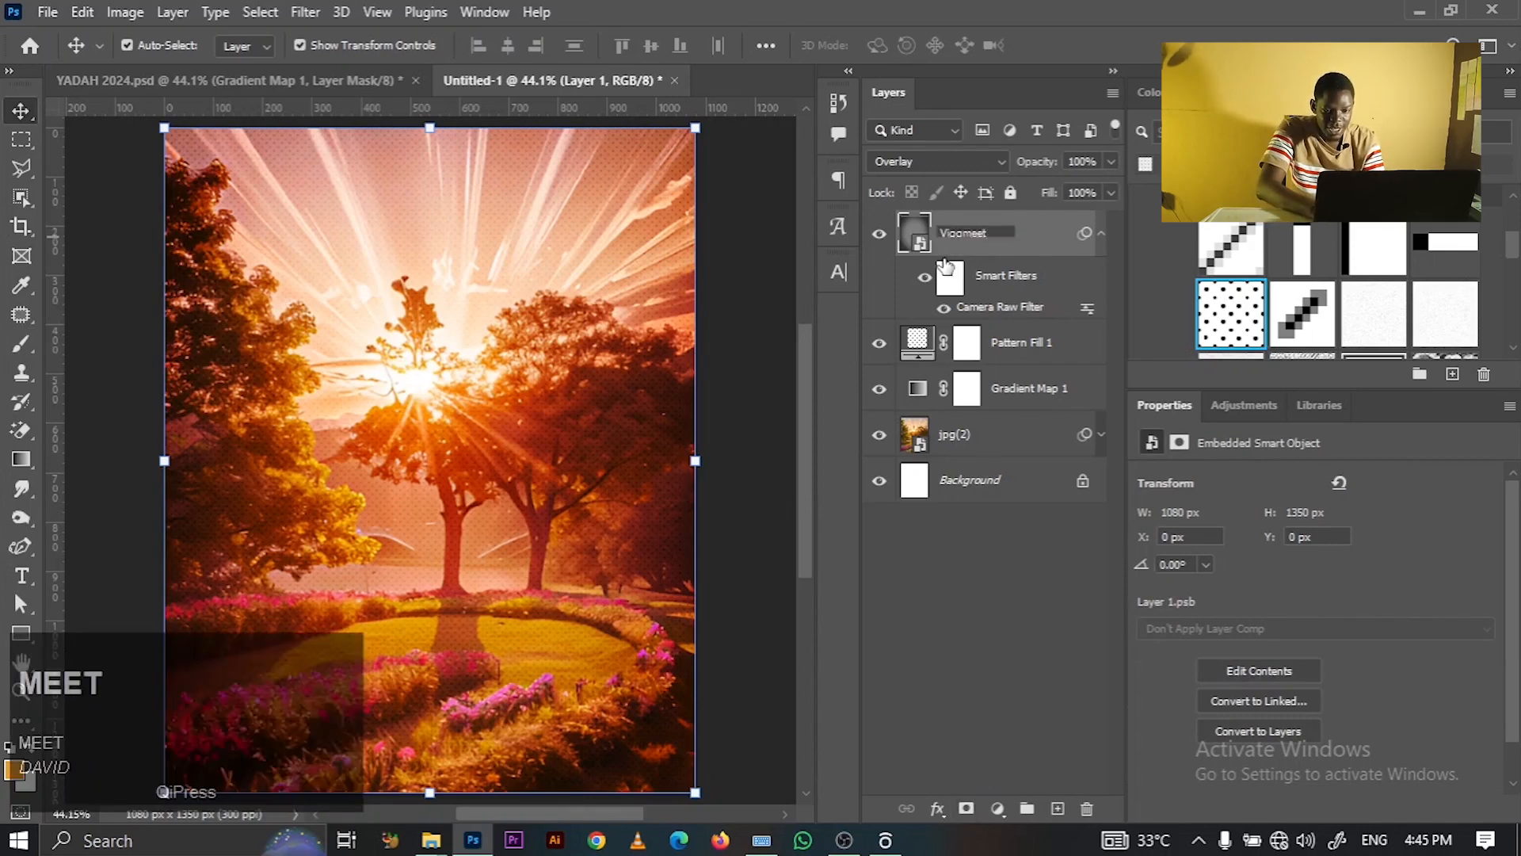
pyautogui.click(974, 236)
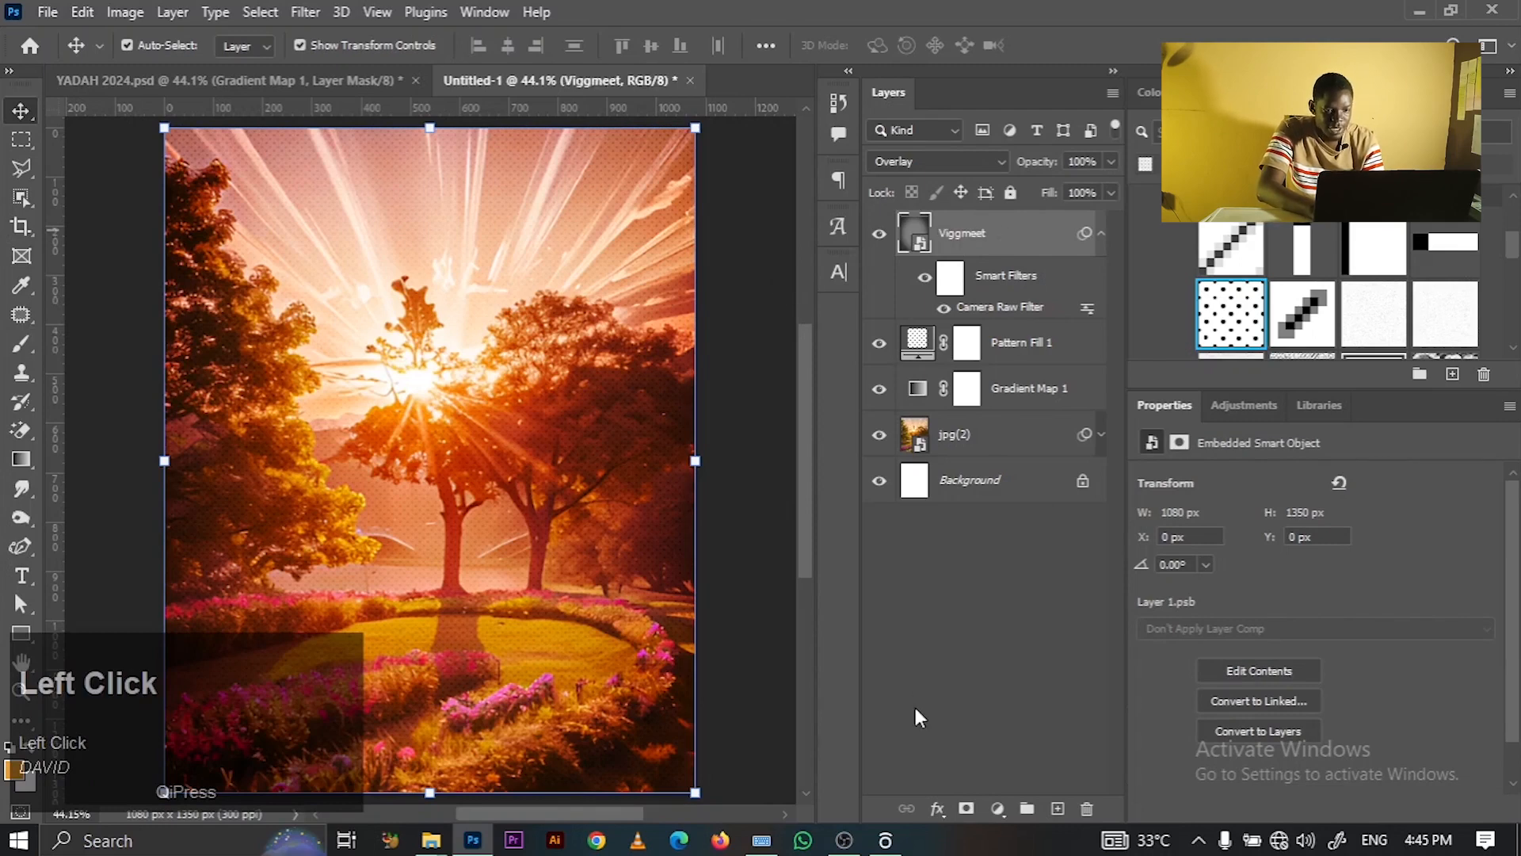
# - Add a layer mask to Viggmeet and paint it black across the top of the image with a large soft brush
pyautogui.click(966, 808)
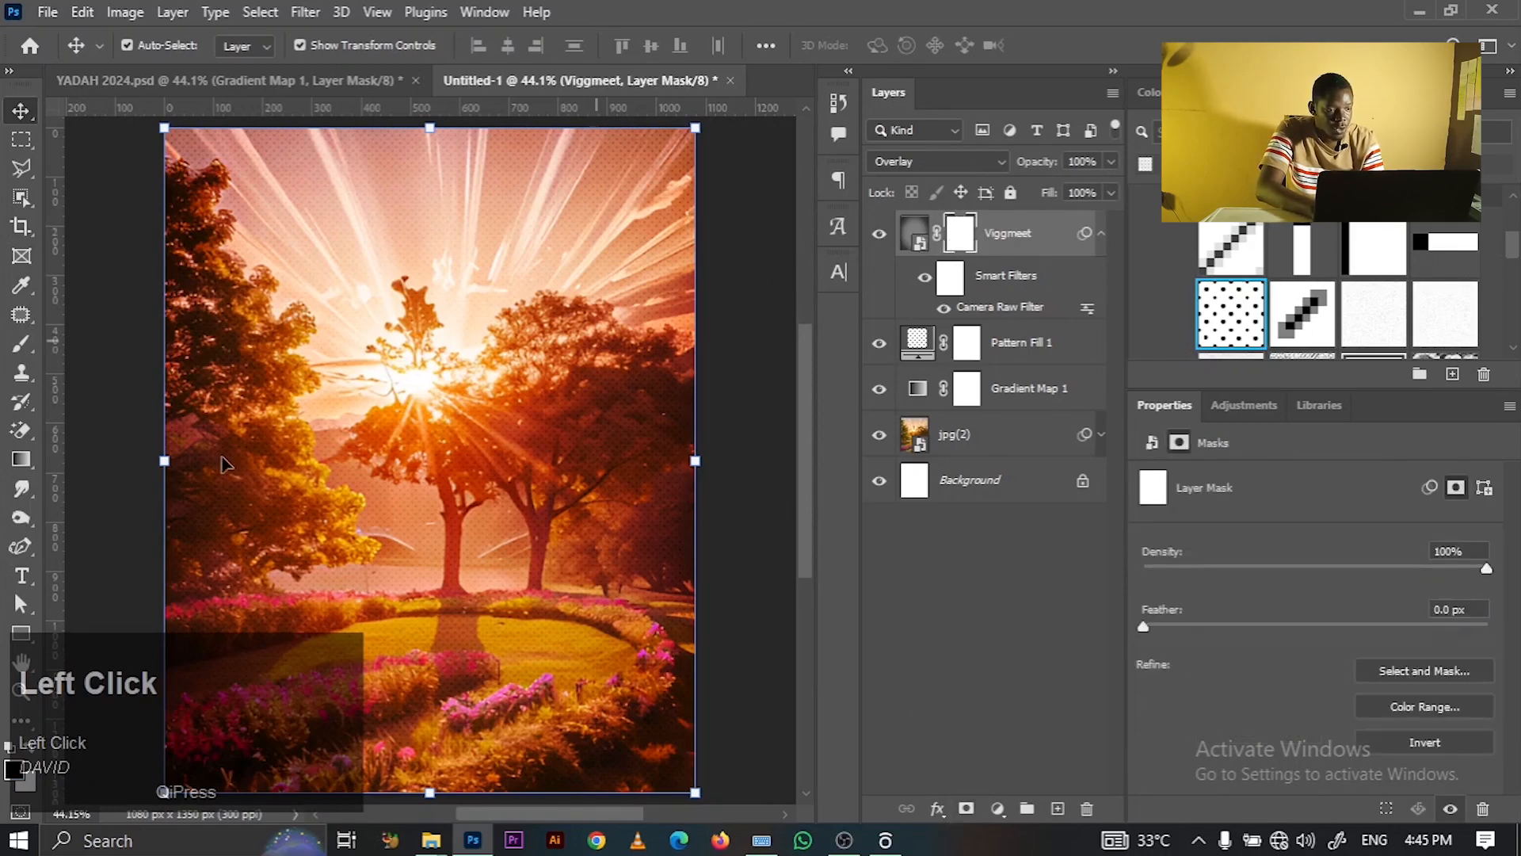
pyautogui.click(21, 344)
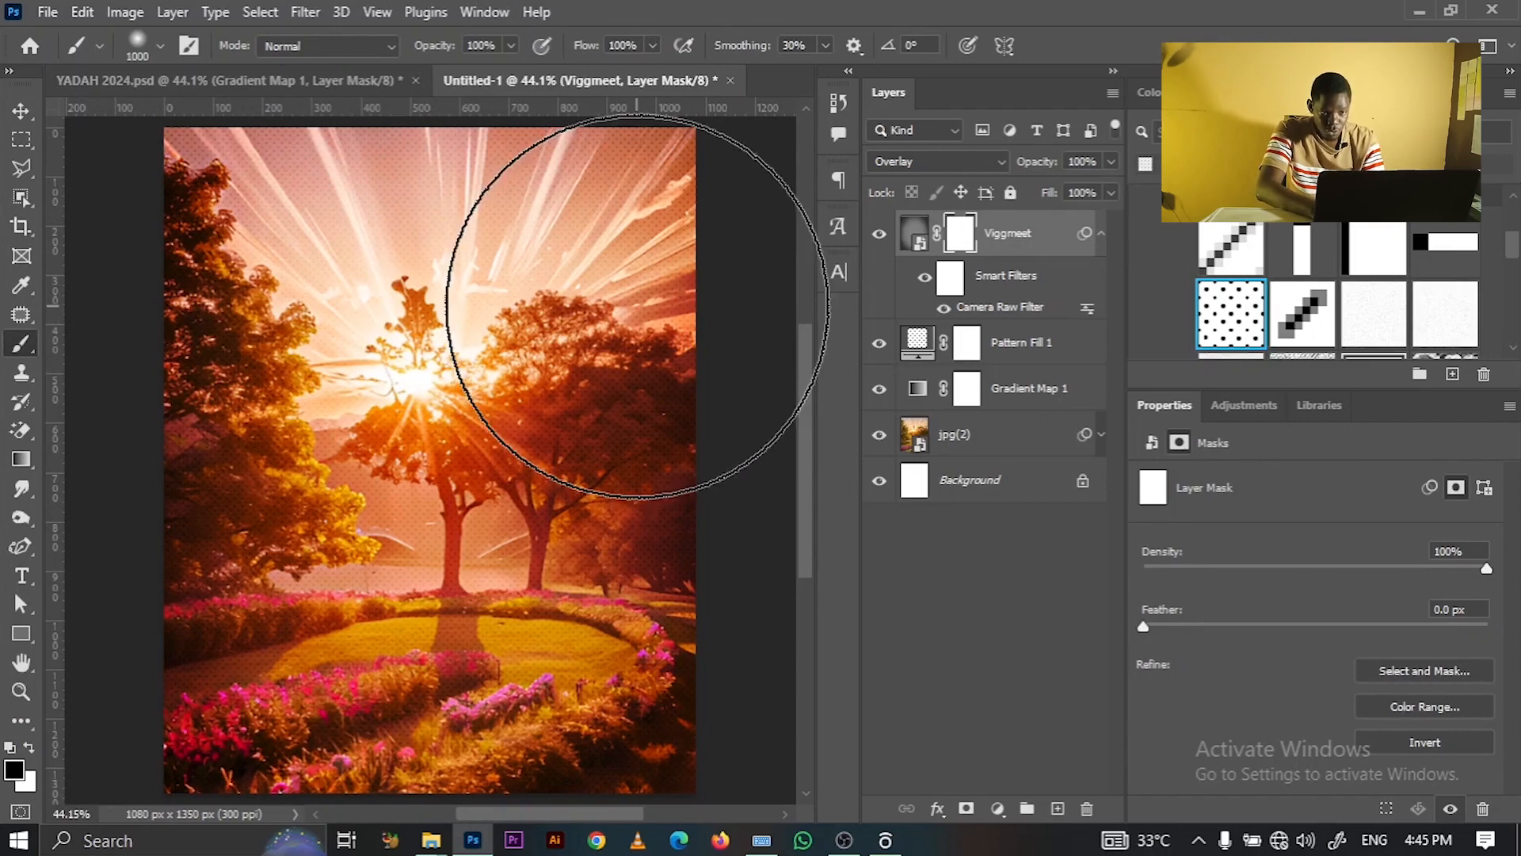
pyautogui.click(675, 201)
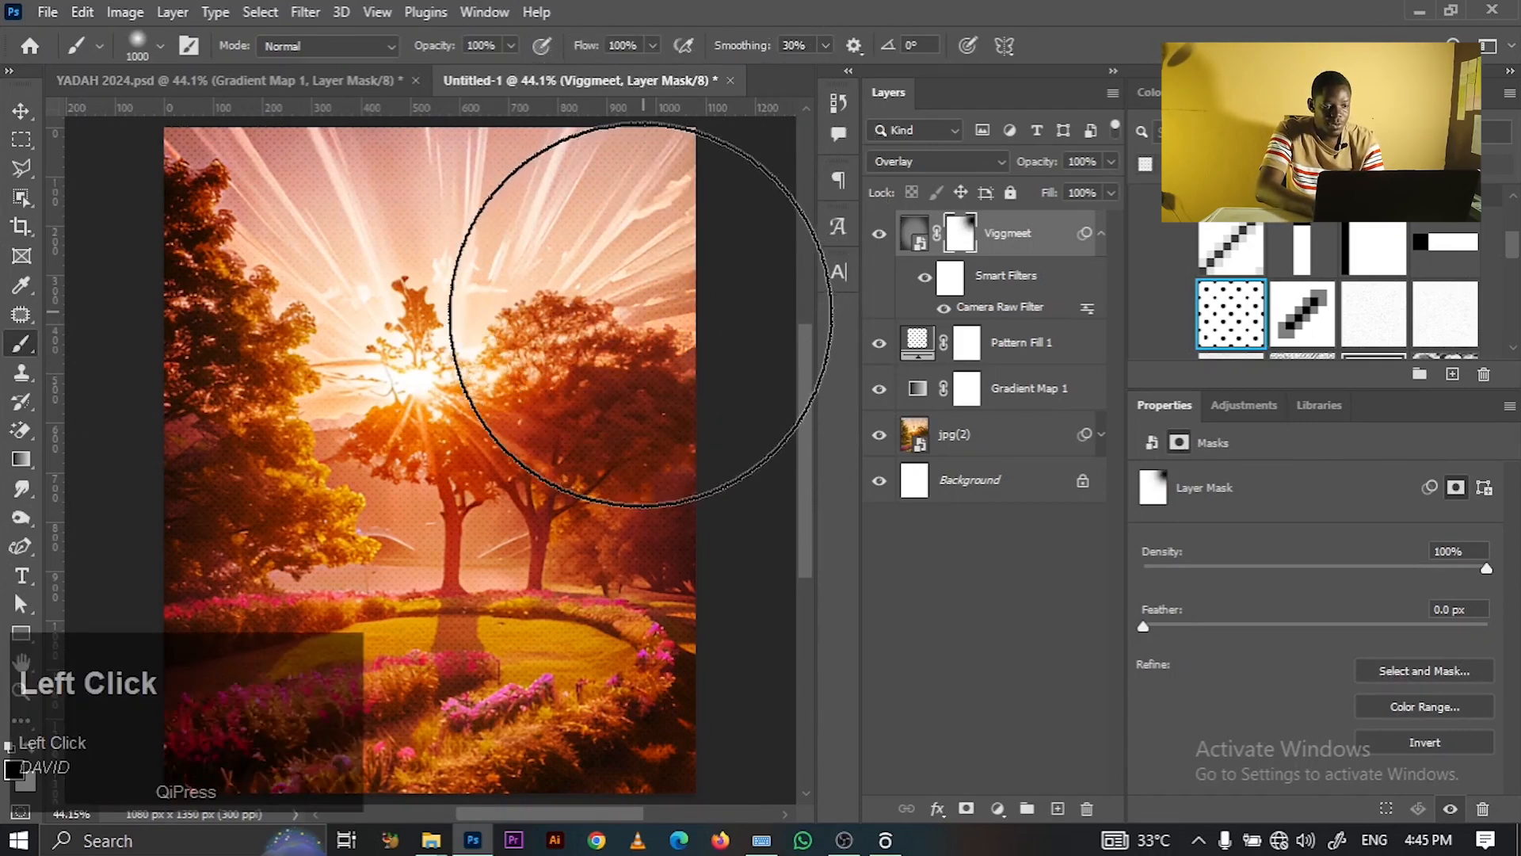
pyautogui.moveTo(202, 303)
pyautogui.mouseDown()
pyautogui.moveTo(214, 249)
pyautogui.moveTo(246, 286)
pyautogui.moveTo(407, 143)
pyautogui.moveTo(663, 170)
pyautogui.moveTo(299, 187)
pyautogui.moveTo(154, 235)
pyautogui.mouseUp()
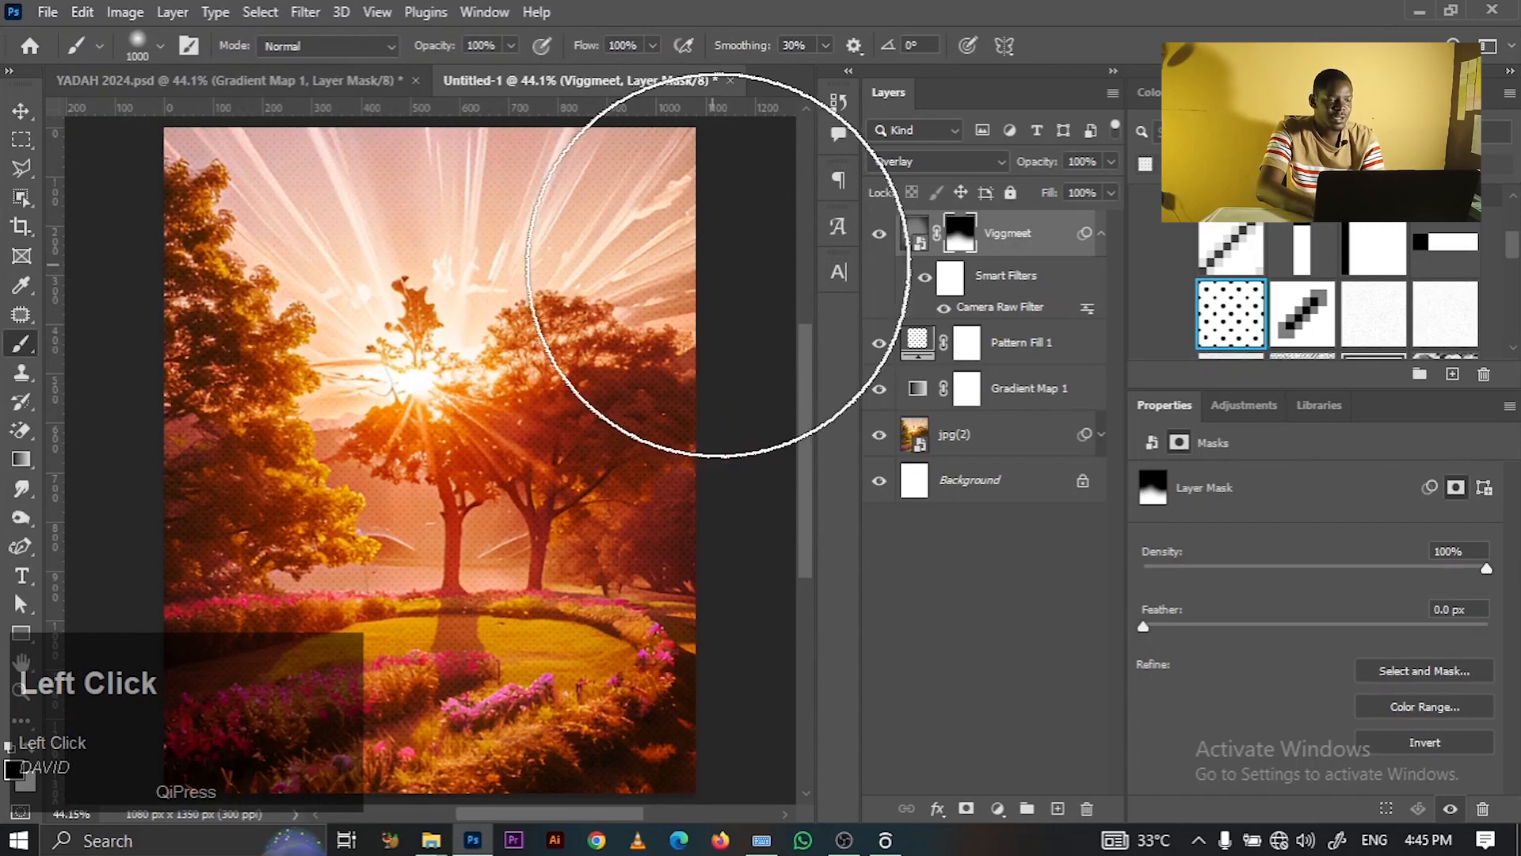
pyautogui.click(22, 112)
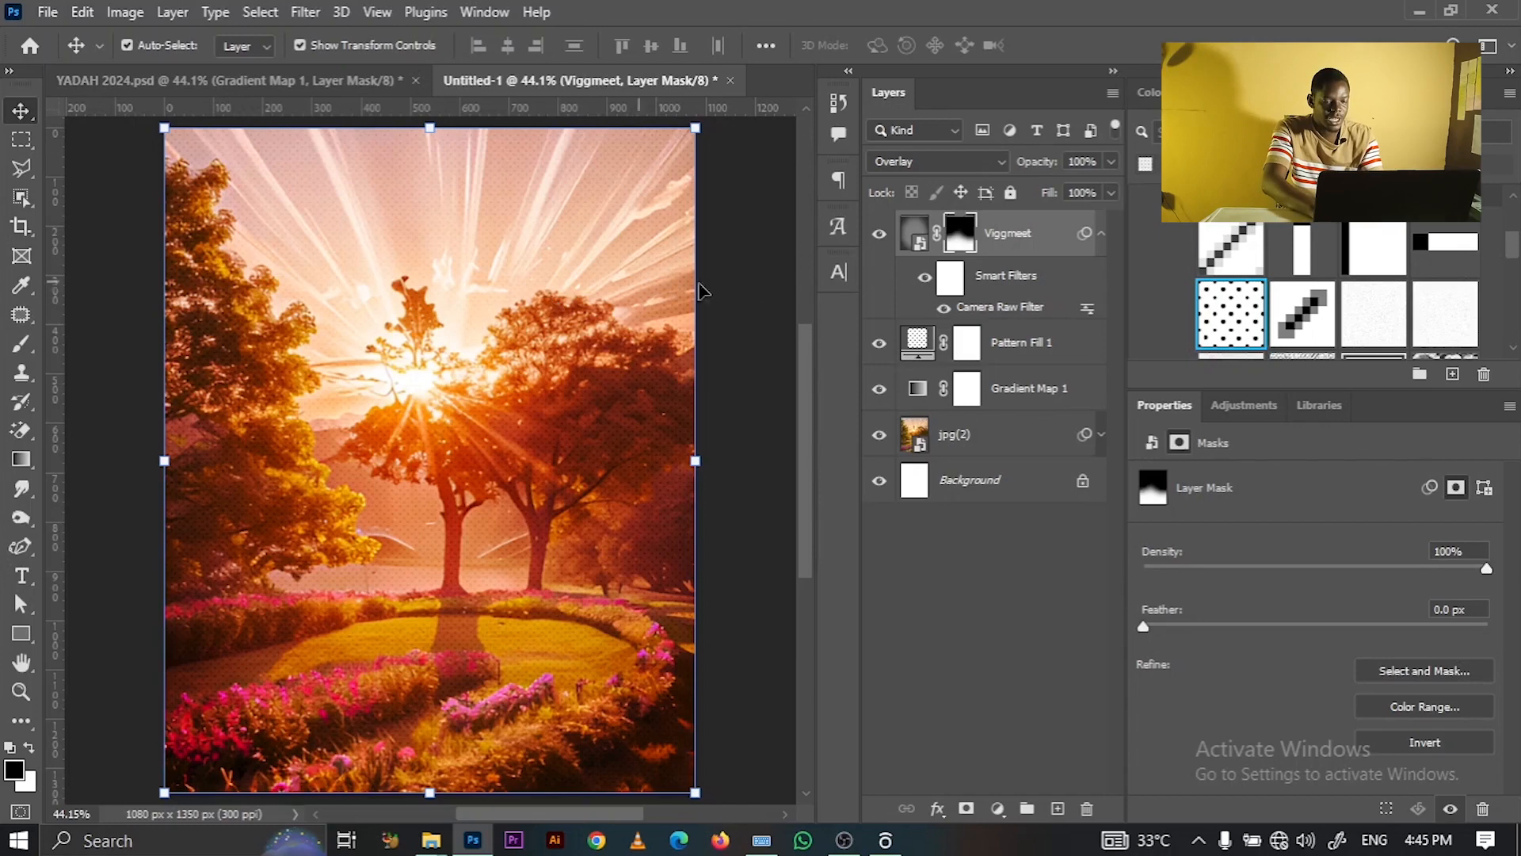
# - Place the A.png and B.png portraits from the YADAH folder into the poster
pyautogui.click(432, 842)
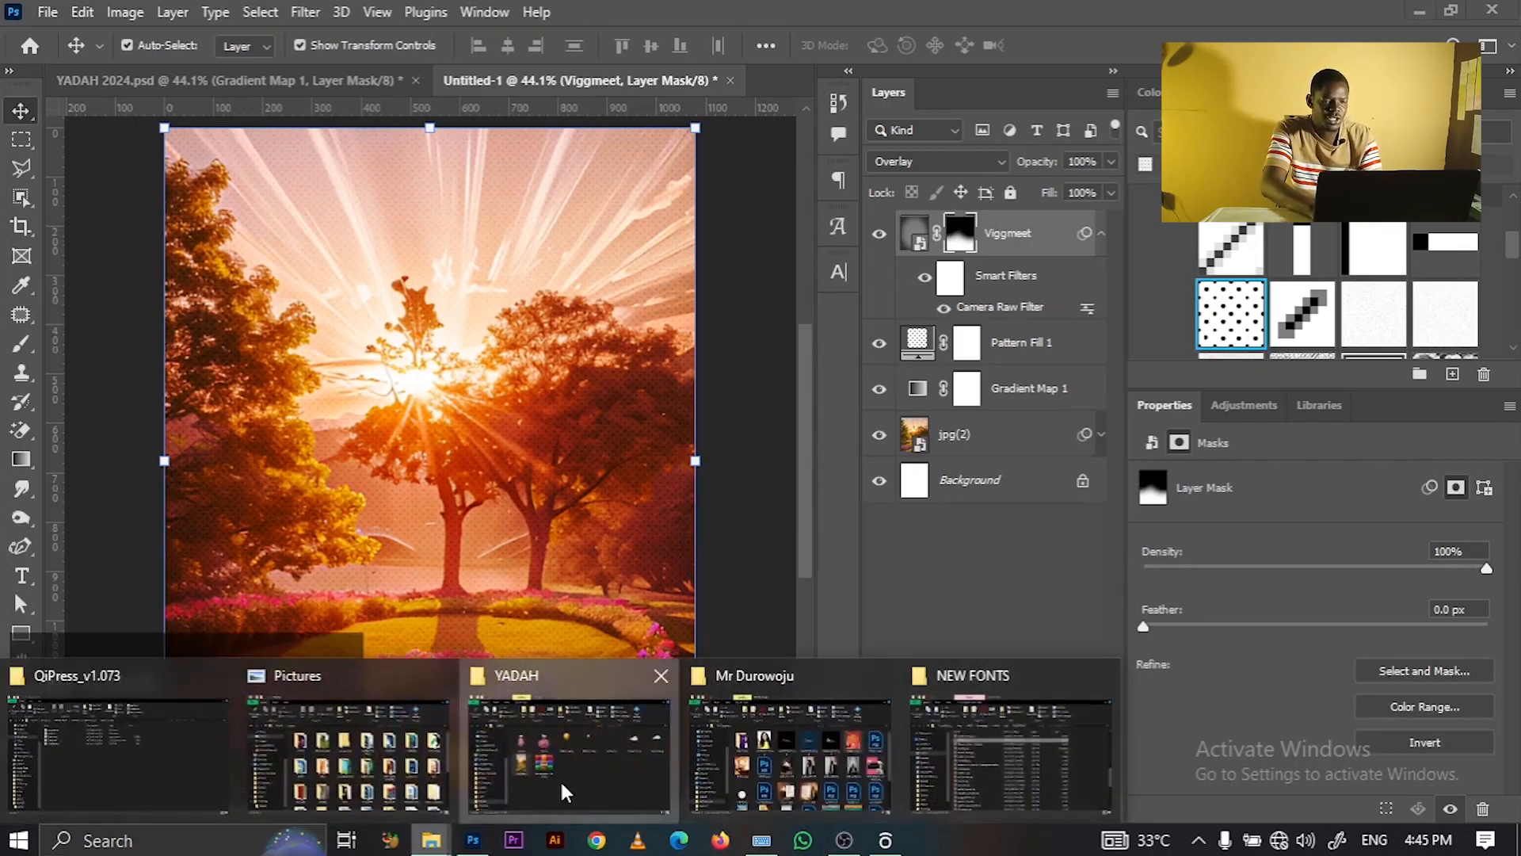
pyautogui.click(565, 793)
pyautogui.moveTo(379, 326); pyautogui.dragTo(564, 555)
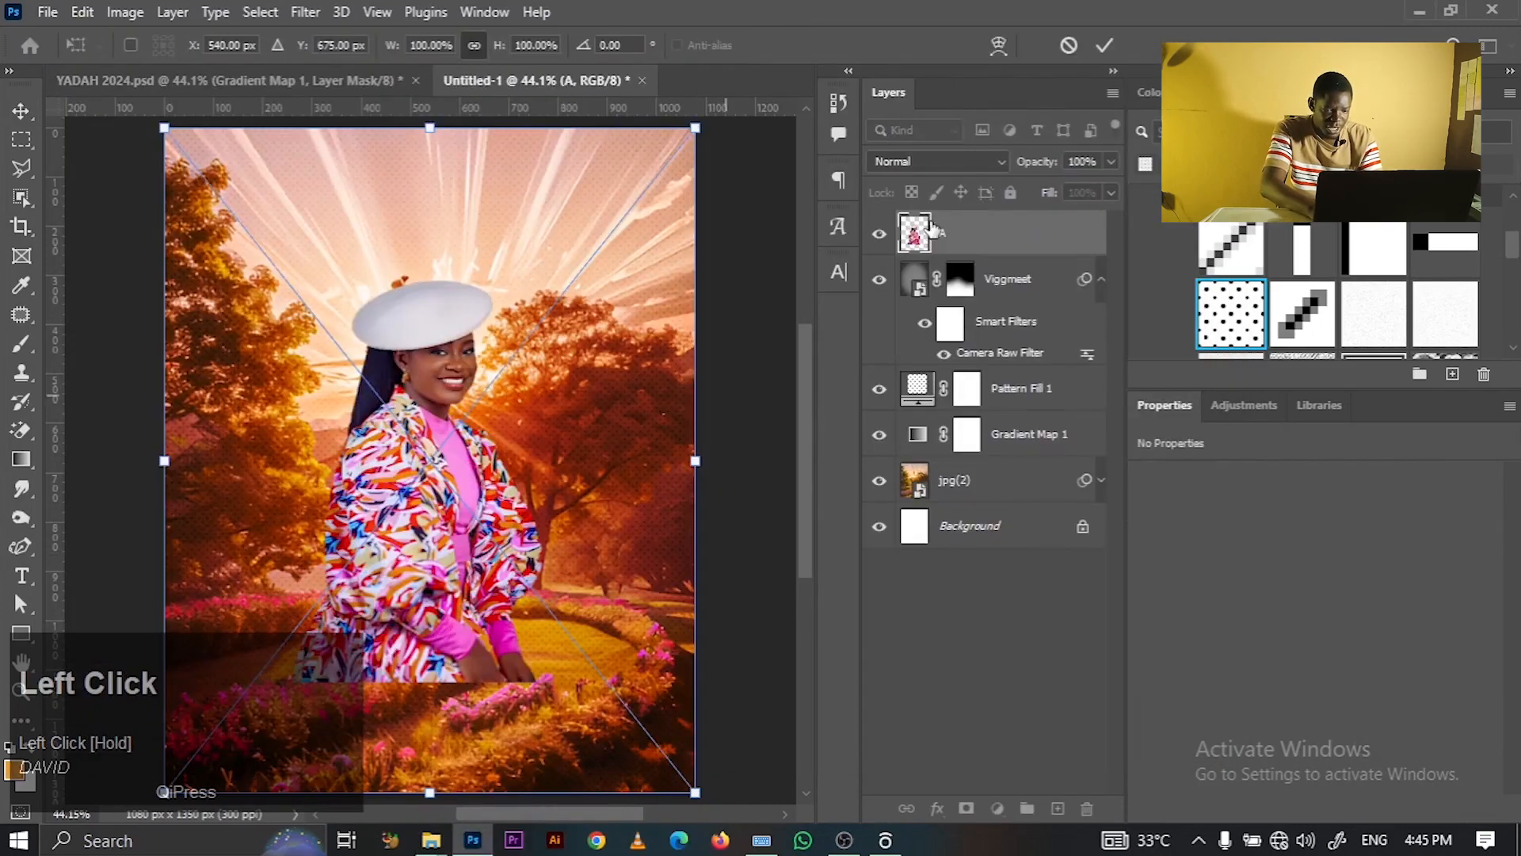
pyautogui.click(738, 485)
pyautogui.moveTo(430, 840)
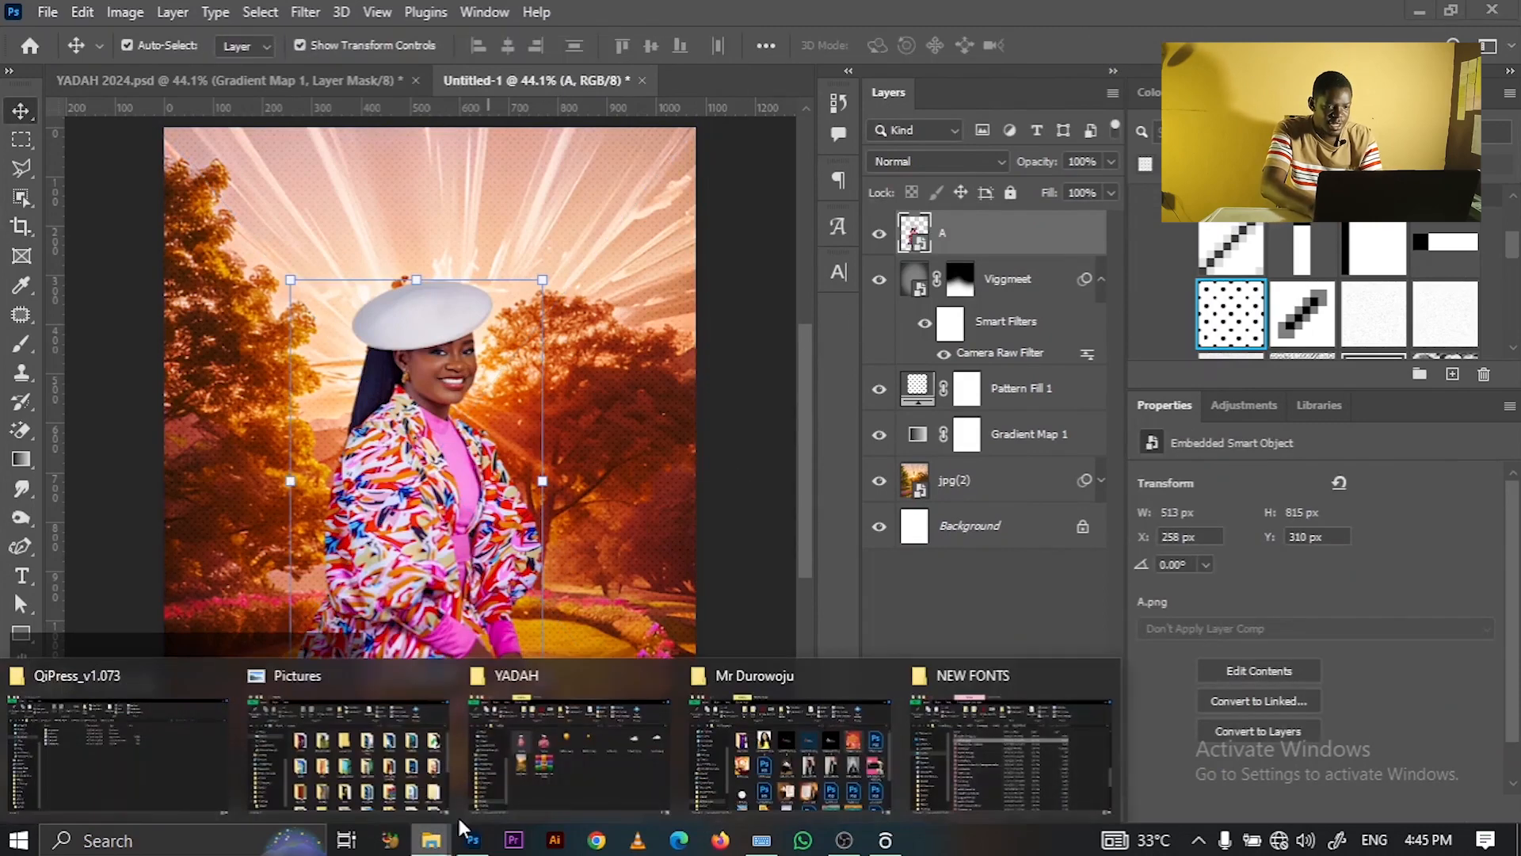
pyautogui.click(586, 753)
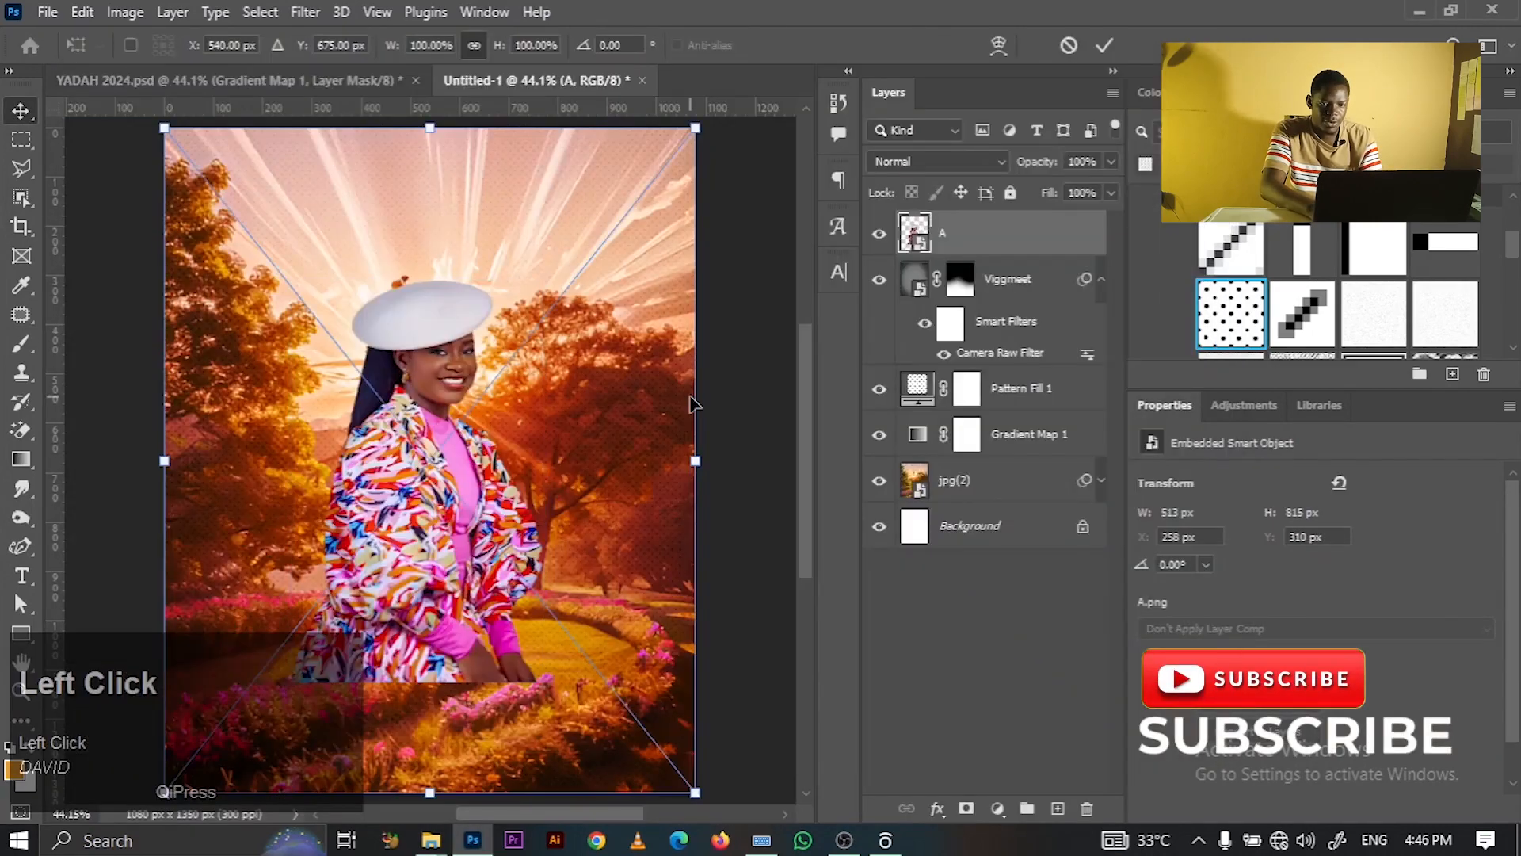
pyautogui.click(1104, 46)
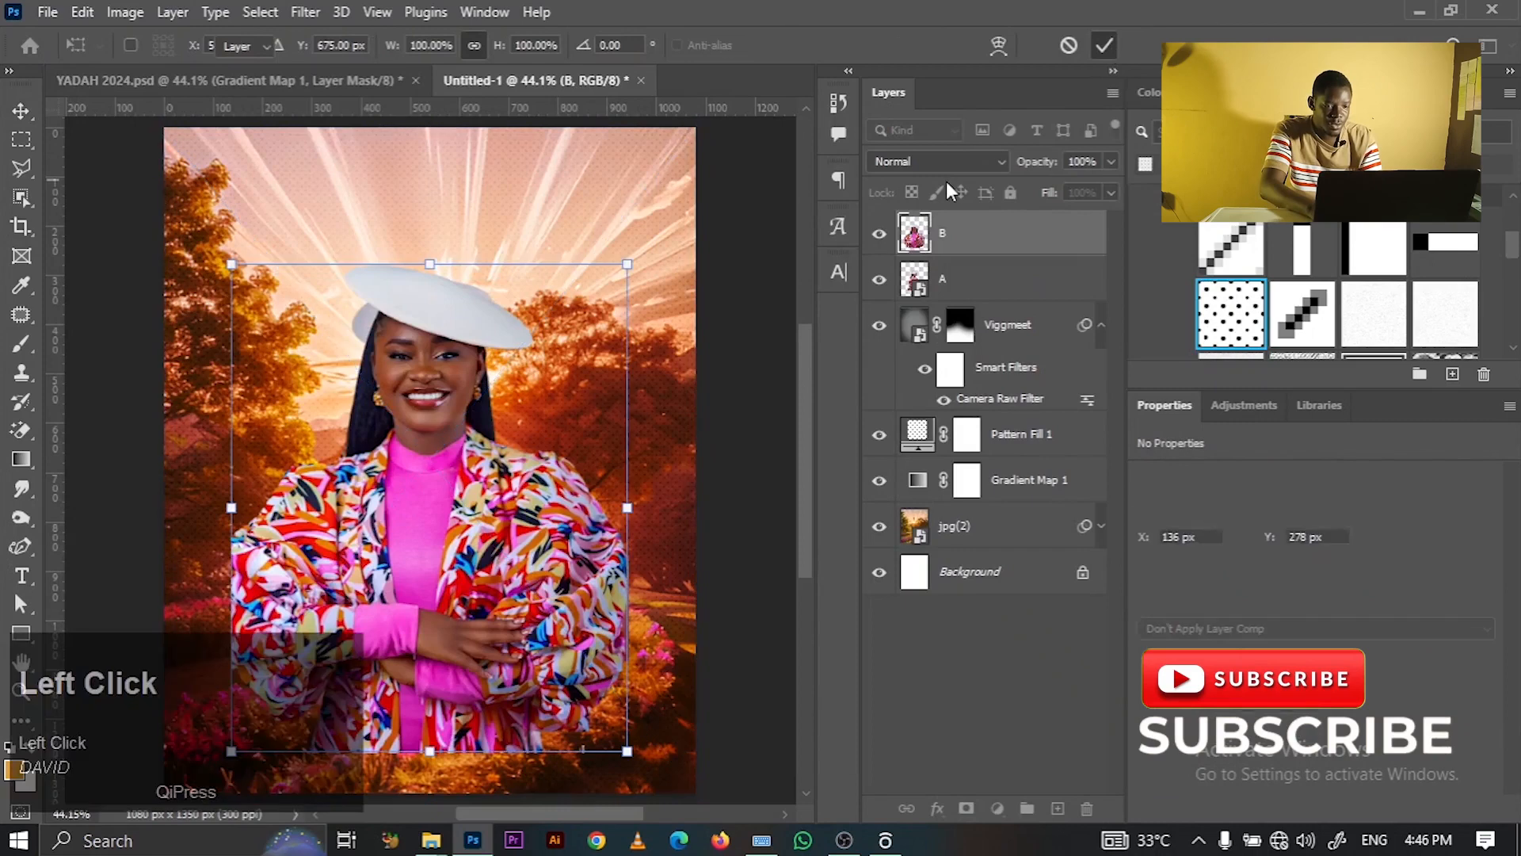
# - Hide layer B, then move portrait A right and up and scale it to 520 × 826 px
pyautogui.click(879, 233)
pyautogui.moveTo(457, 499); pyautogui.dragTo(561, 538)
pyautogui.moveTo(644, 332); pyautogui.dragTo(773, 201)
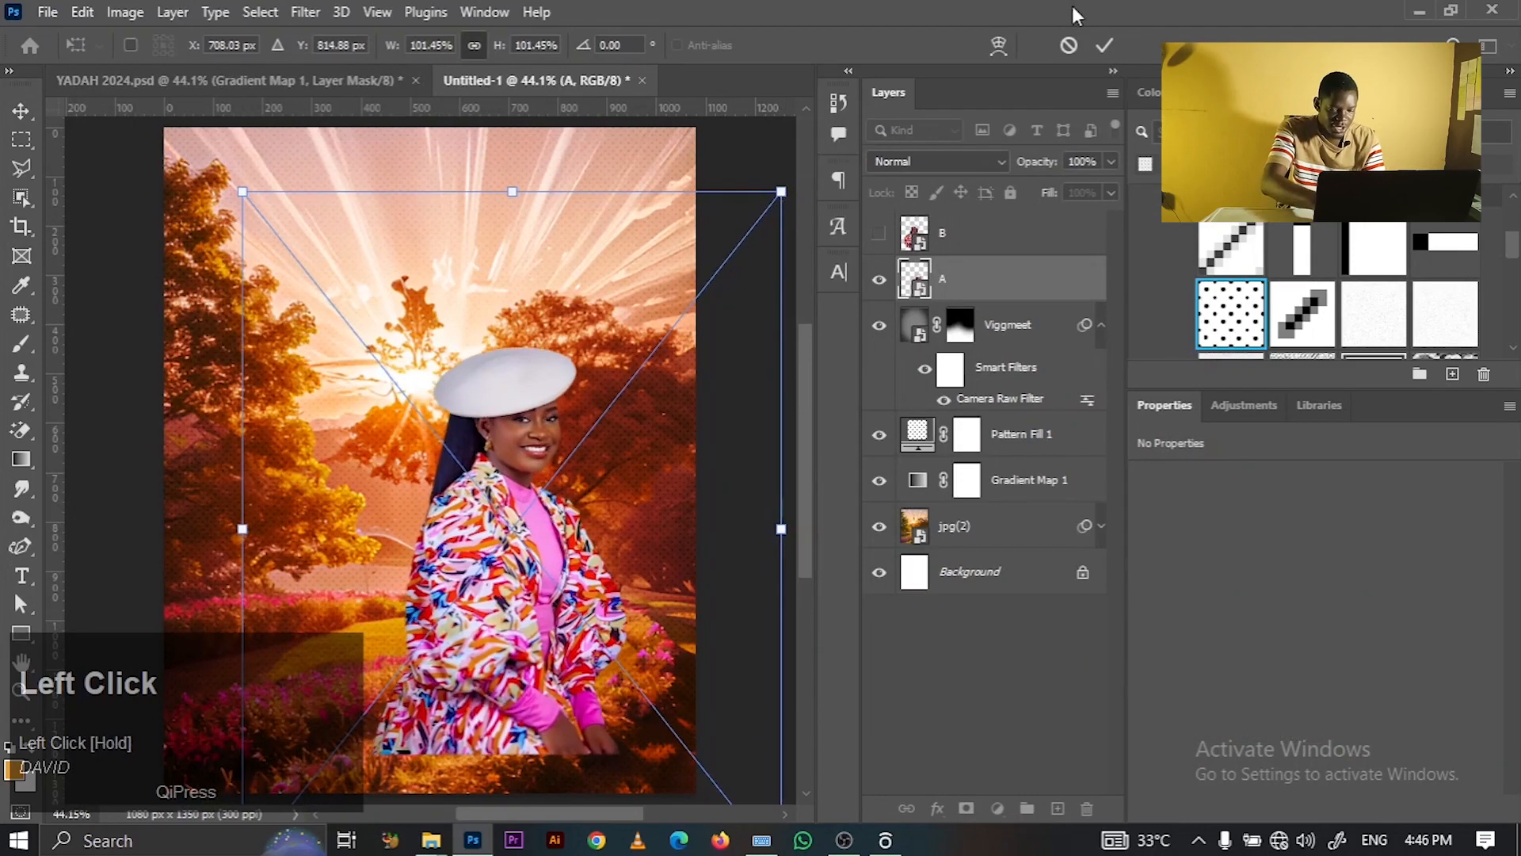
pyautogui.click(1105, 45)
# - Duplicate portrait A with Ctrl+J and move the copy left of the original
pyautogui.press('ctrl')
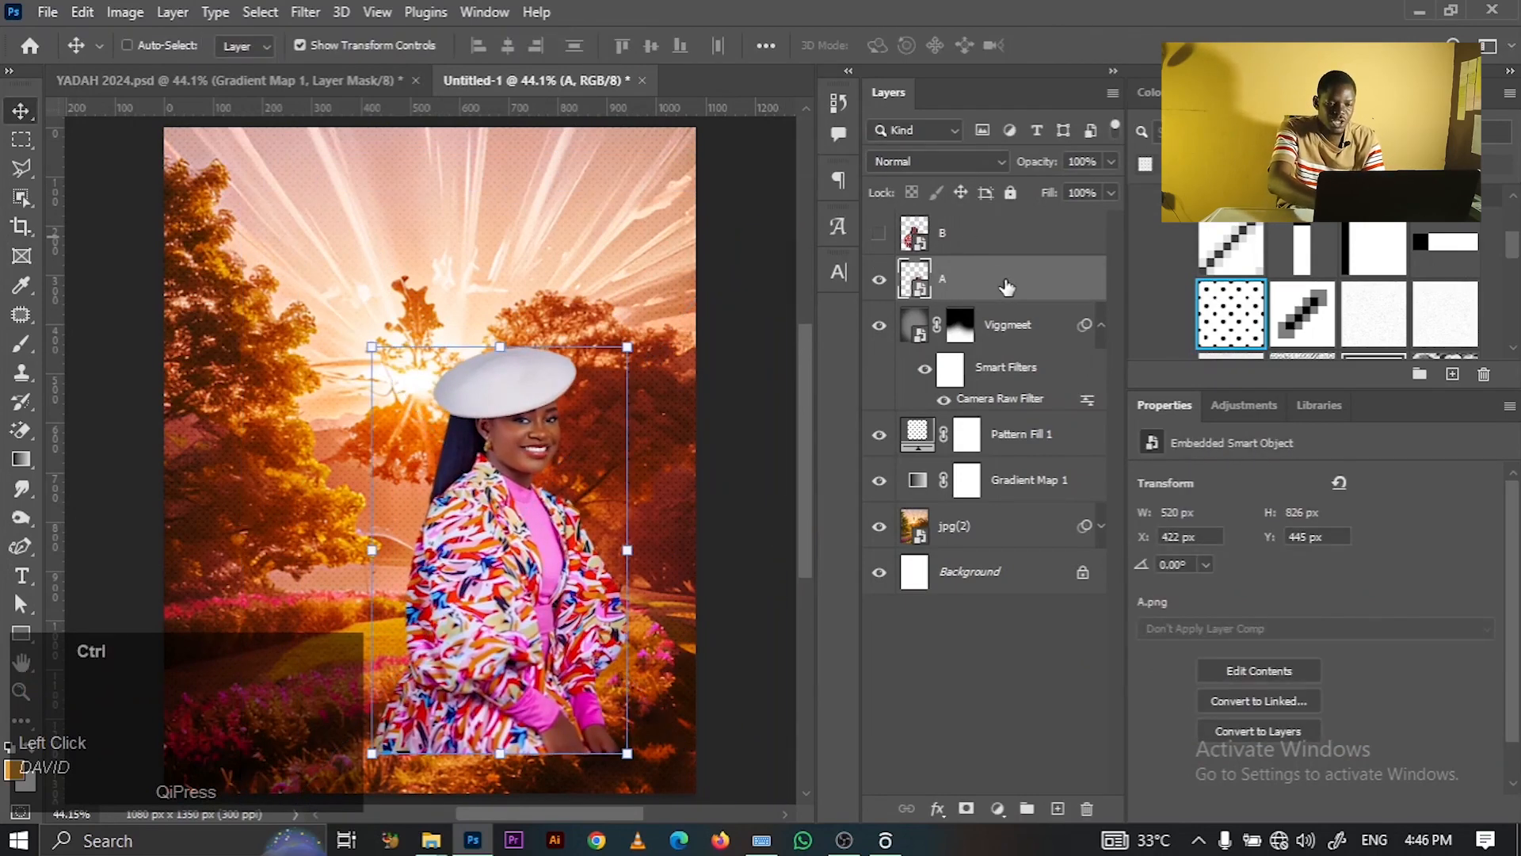
pyautogui.hotkey('ctrl', 'j')
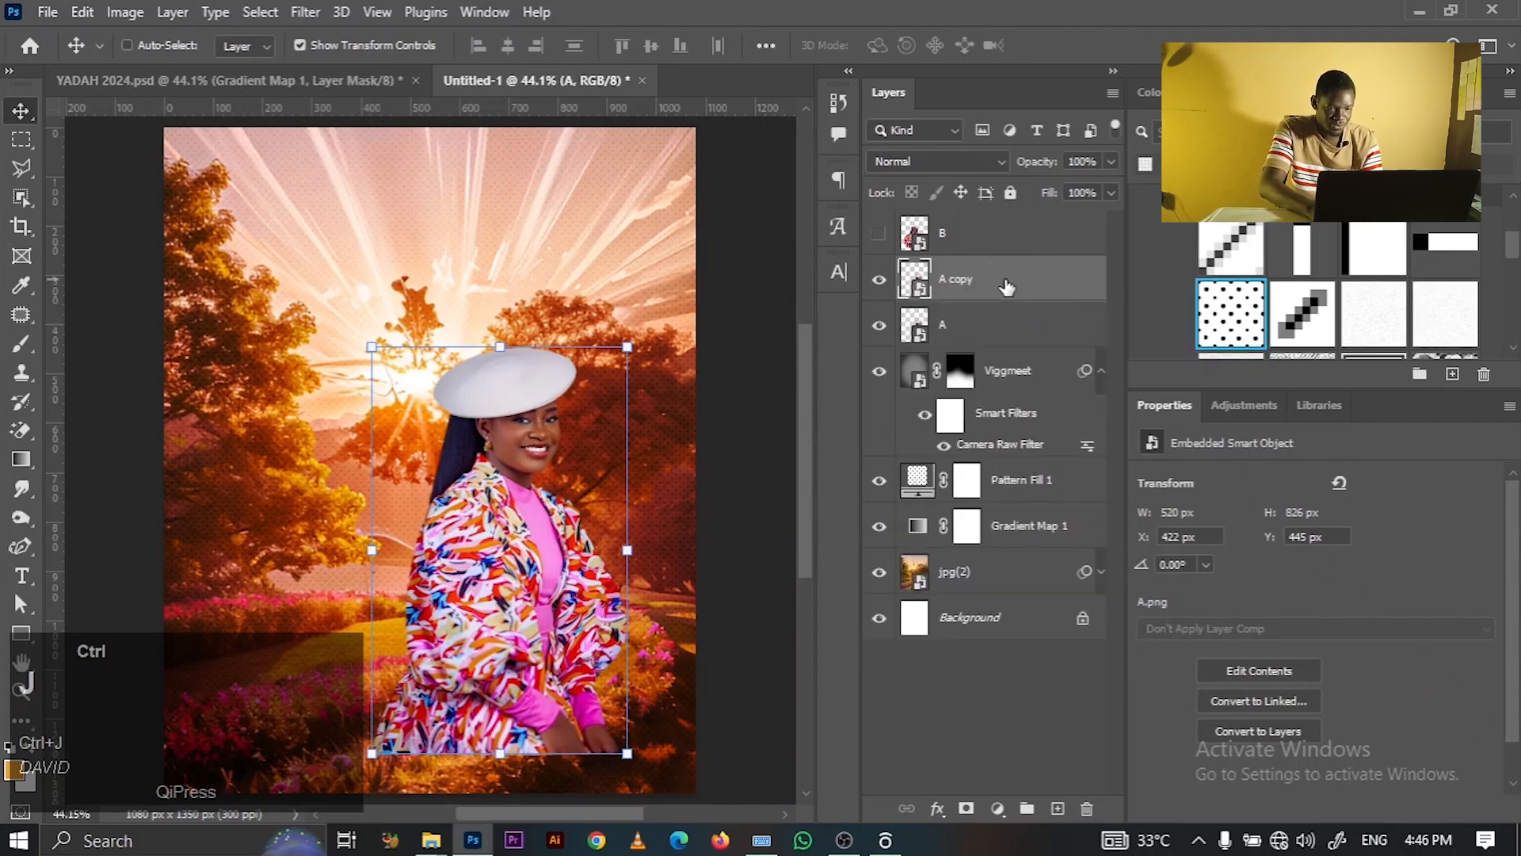
pyautogui.moveTo(515, 561); pyautogui.dragTo(366, 558)
pyautogui.moveTo(527, 538); pyautogui.dragTo(569, 545)
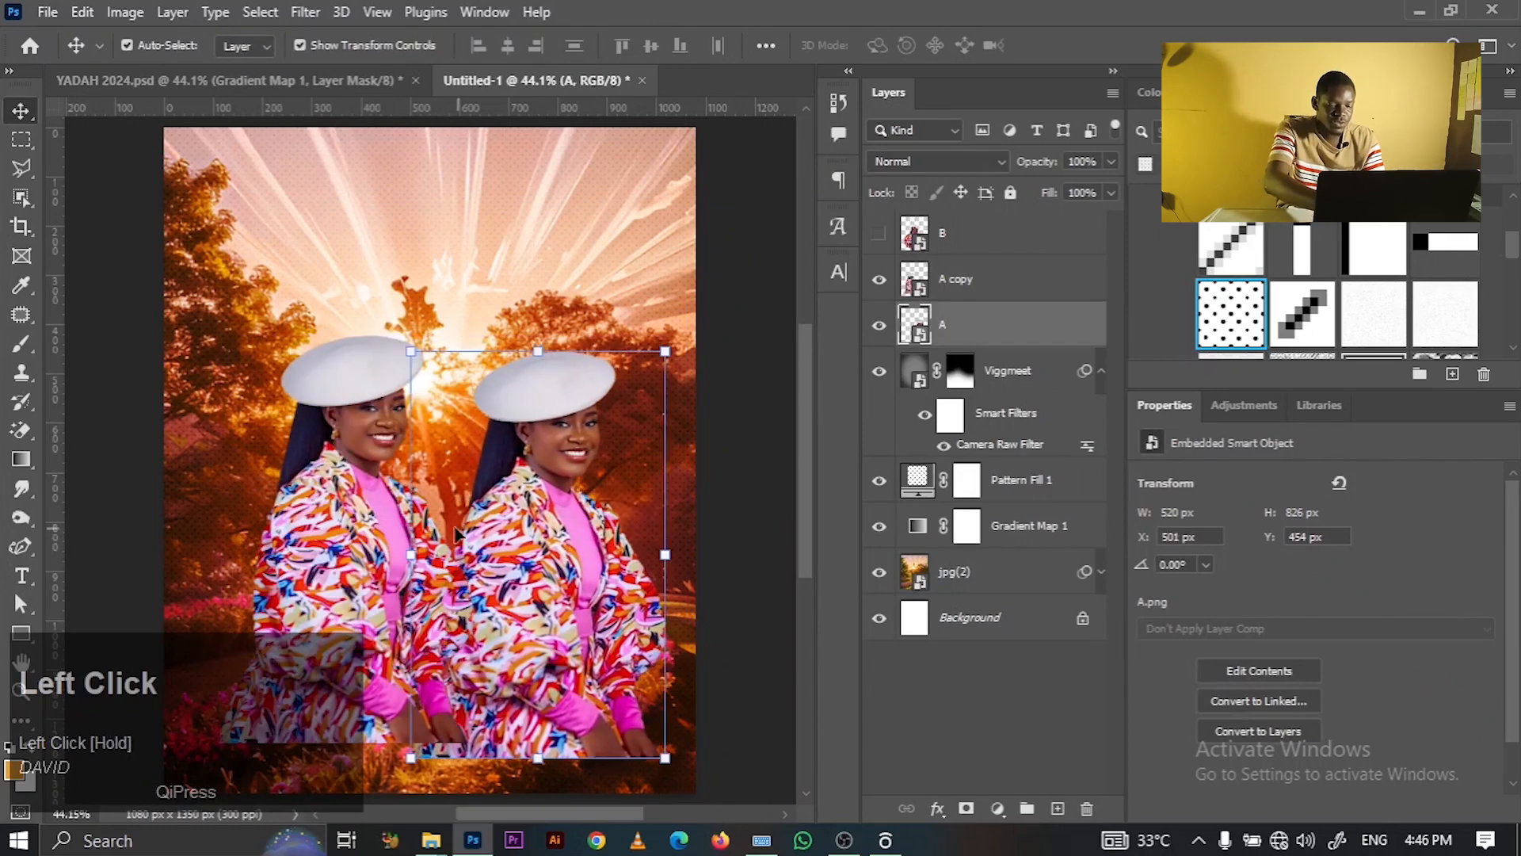
# - Flip the left A copy horizontally by entering a negative width (-101.45%) in Free Transform
pyautogui.click(374, 509)
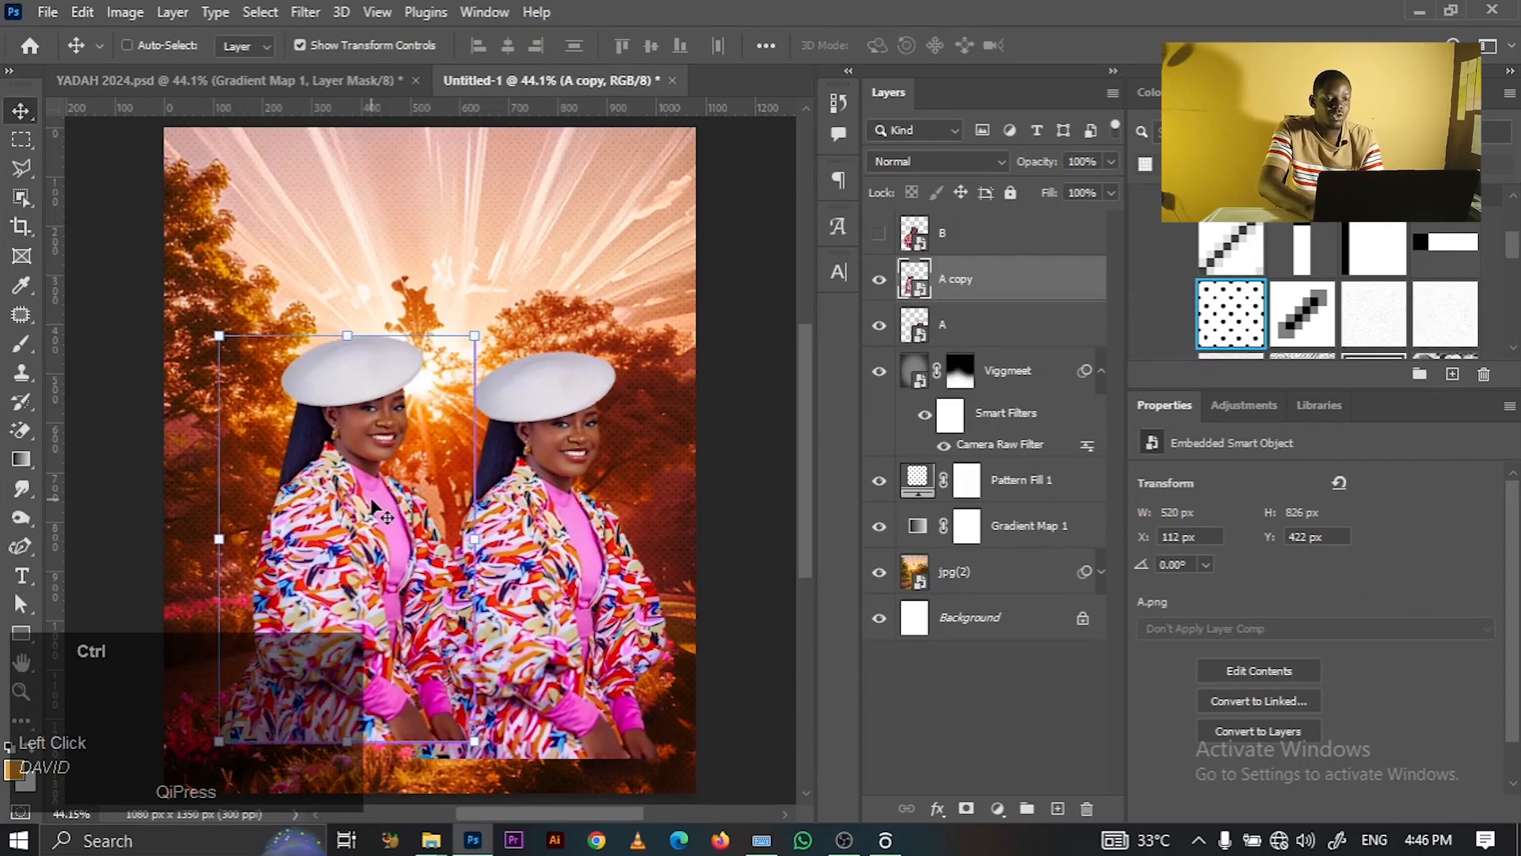
pyautogui.hotkey('ctrl', 't')
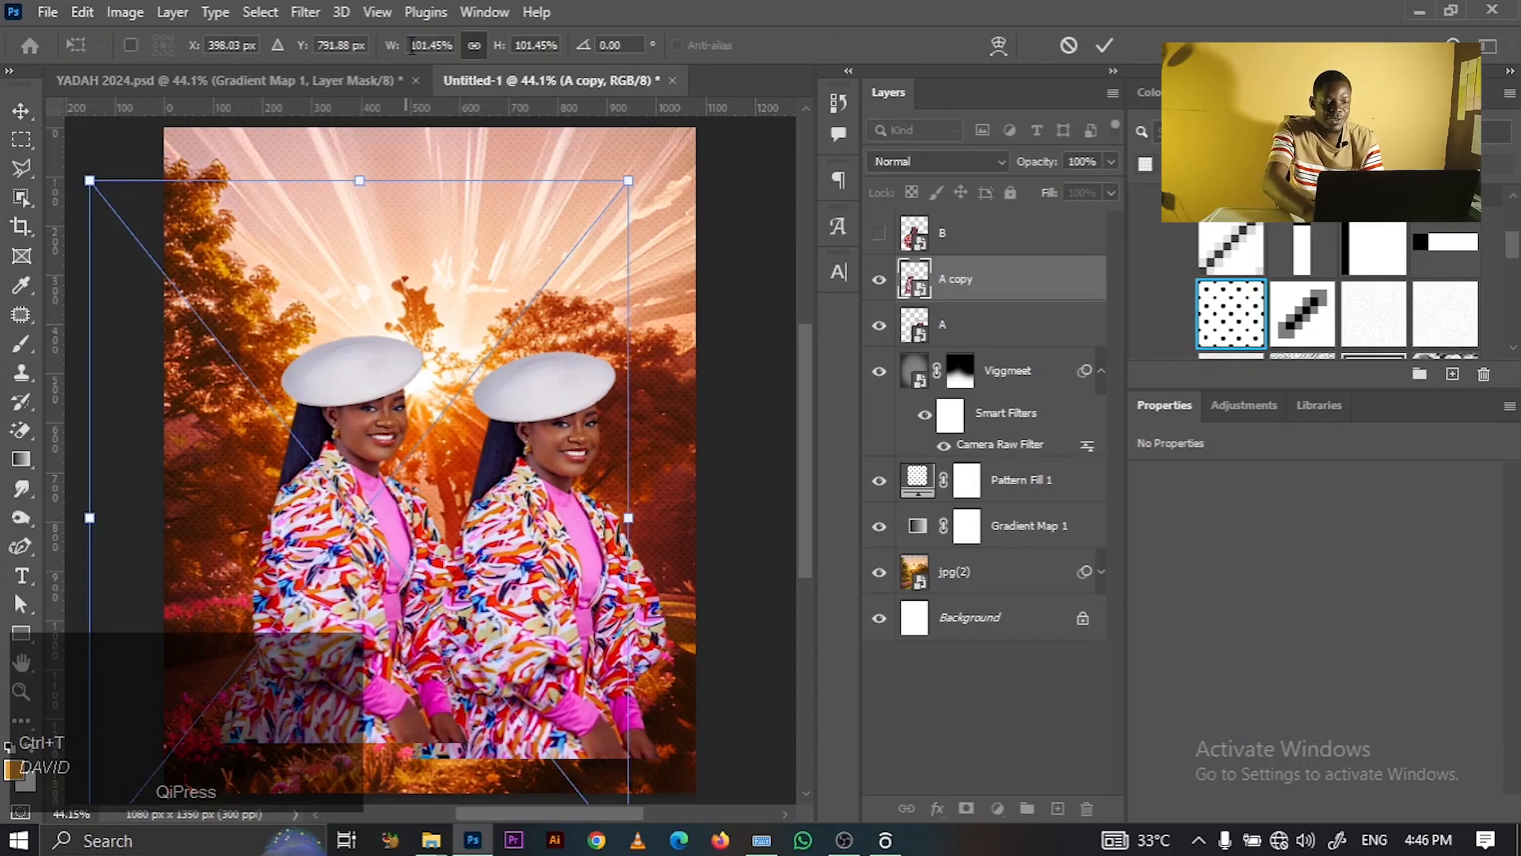
pyautogui.click(412, 45)
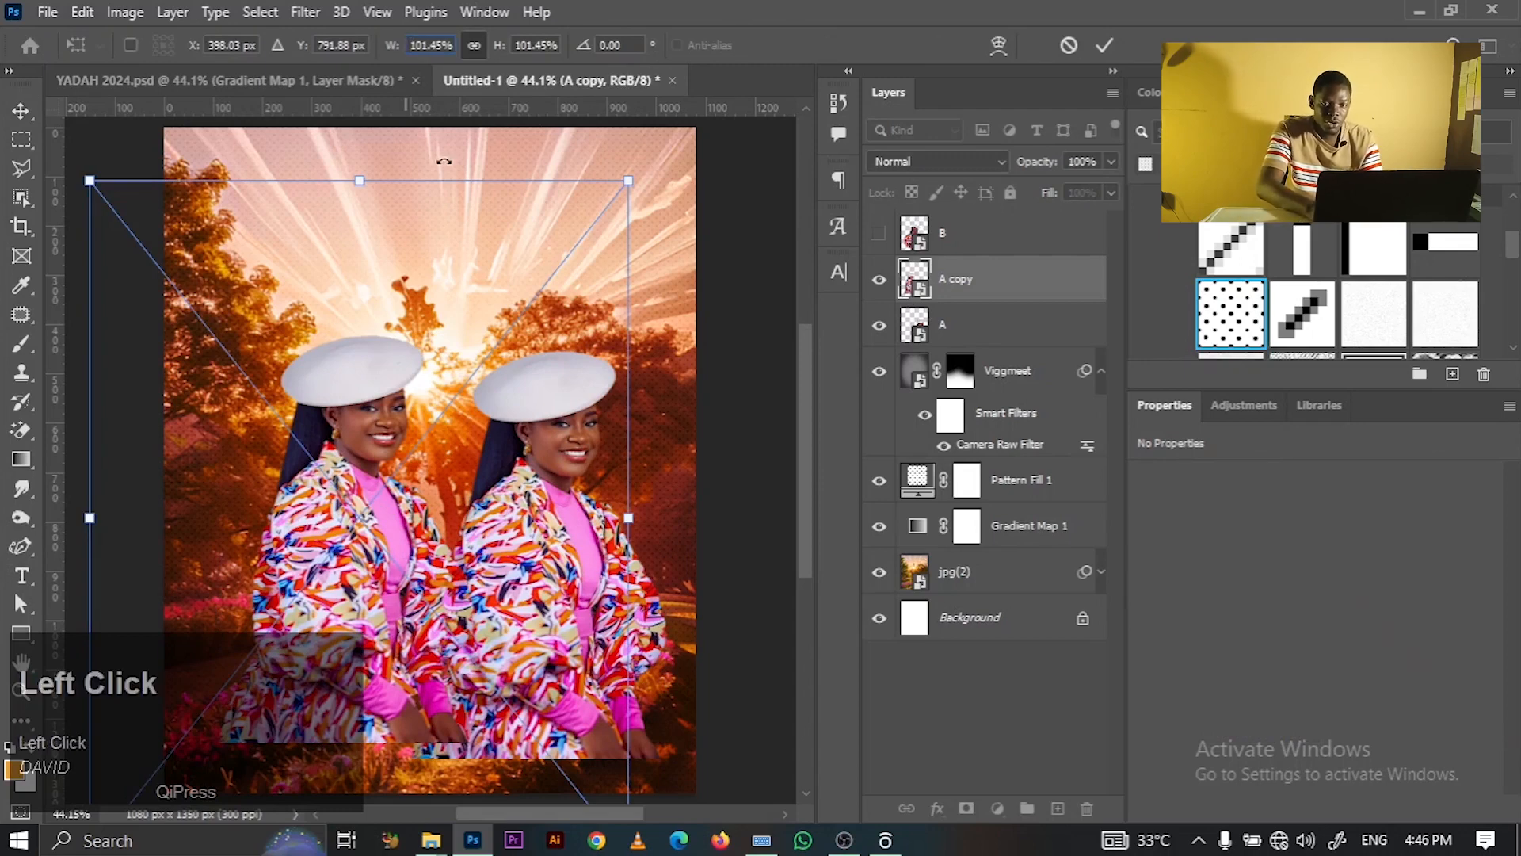
pyautogui.click(1103, 49)
pyautogui.hotkey('ctrl', 't')
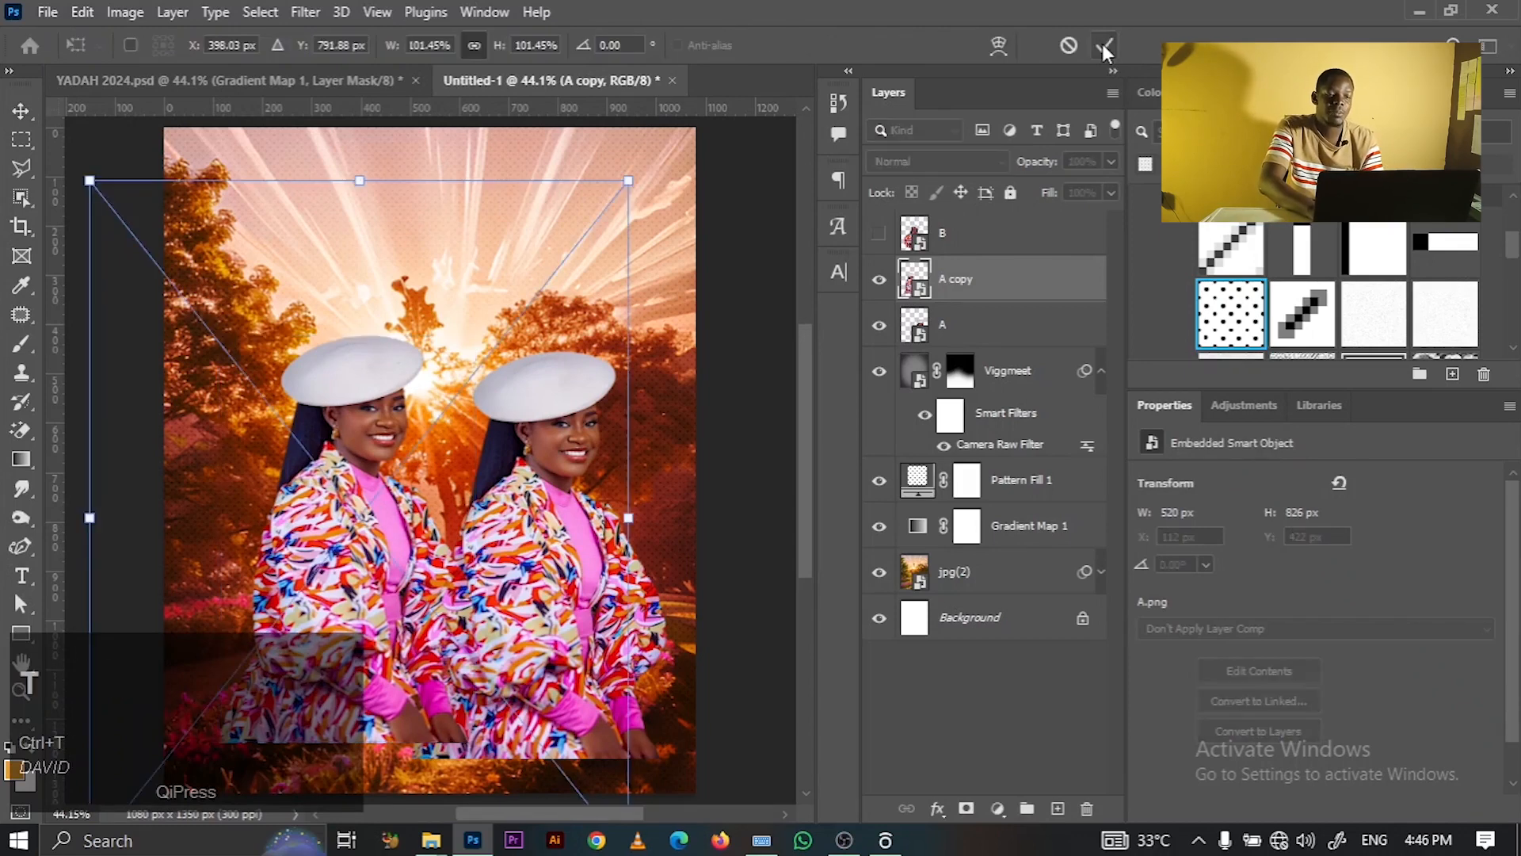
pyautogui.click(412, 46)
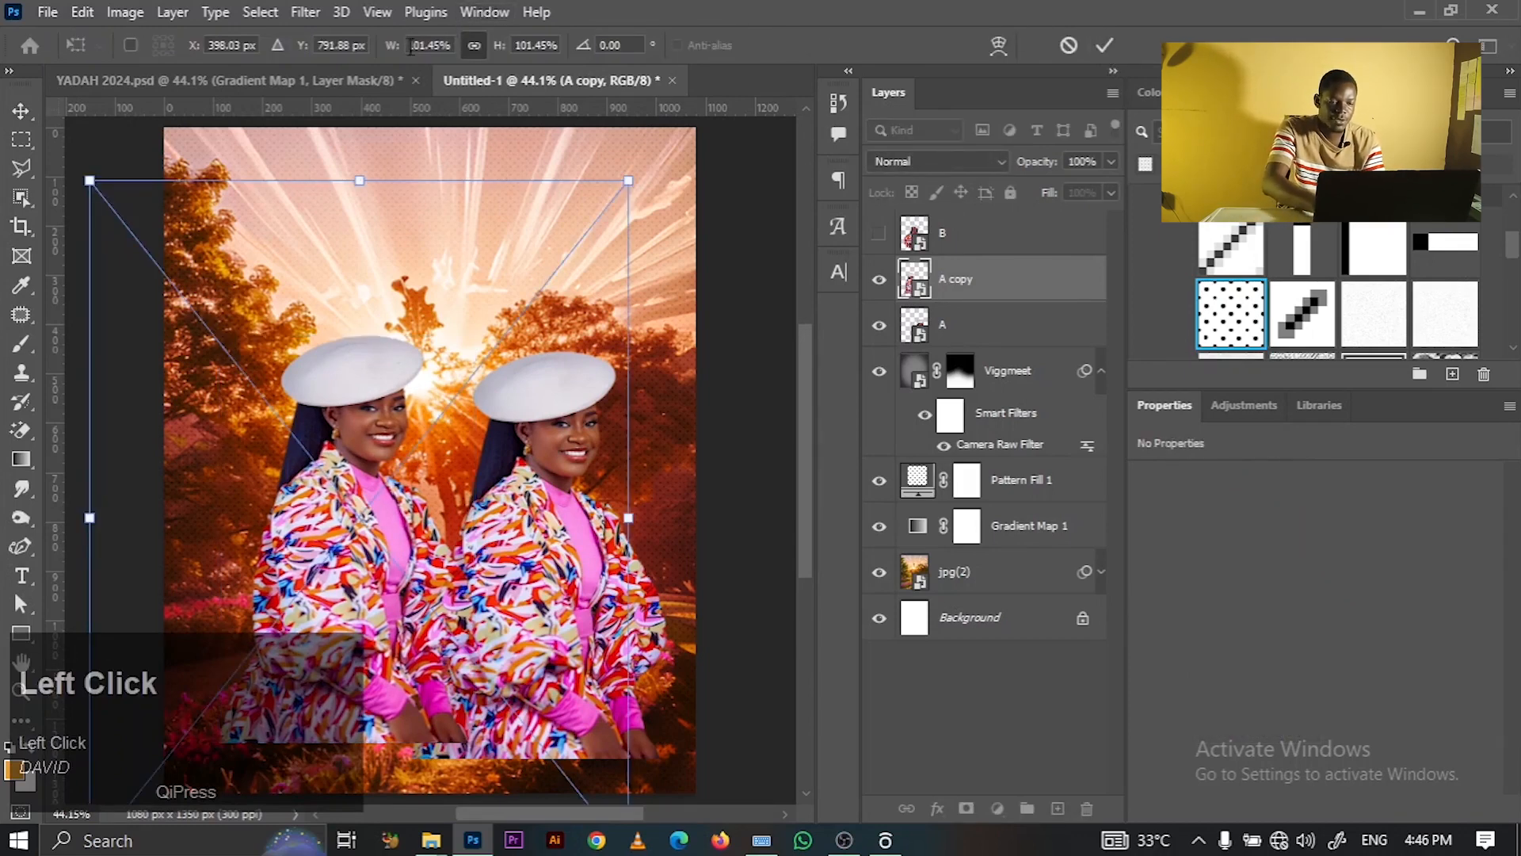
pyautogui.write('-')
pyautogui.press('Return')
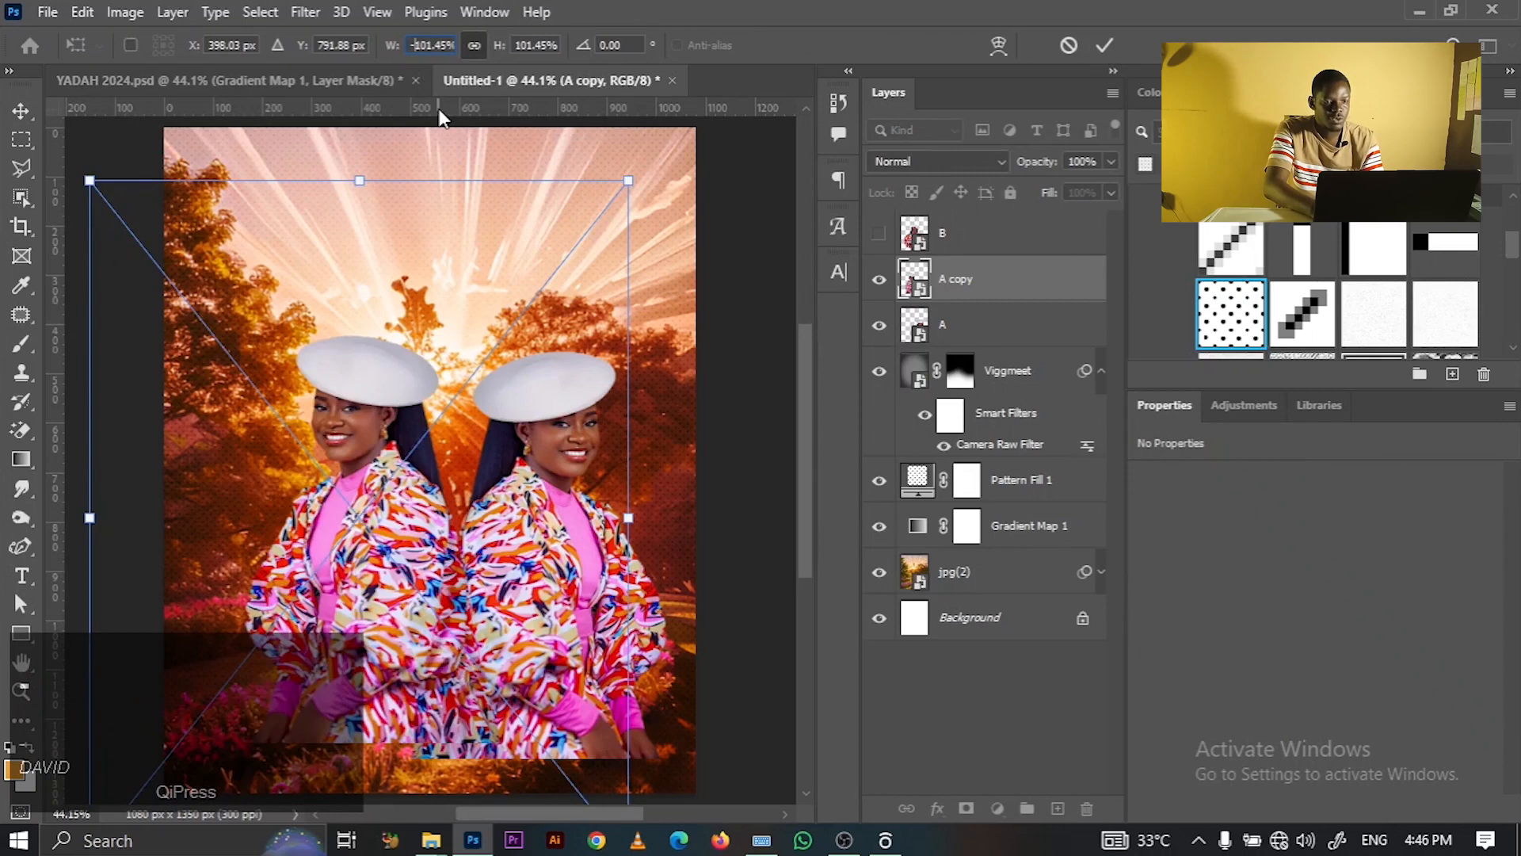
pyautogui.click(1107, 46)
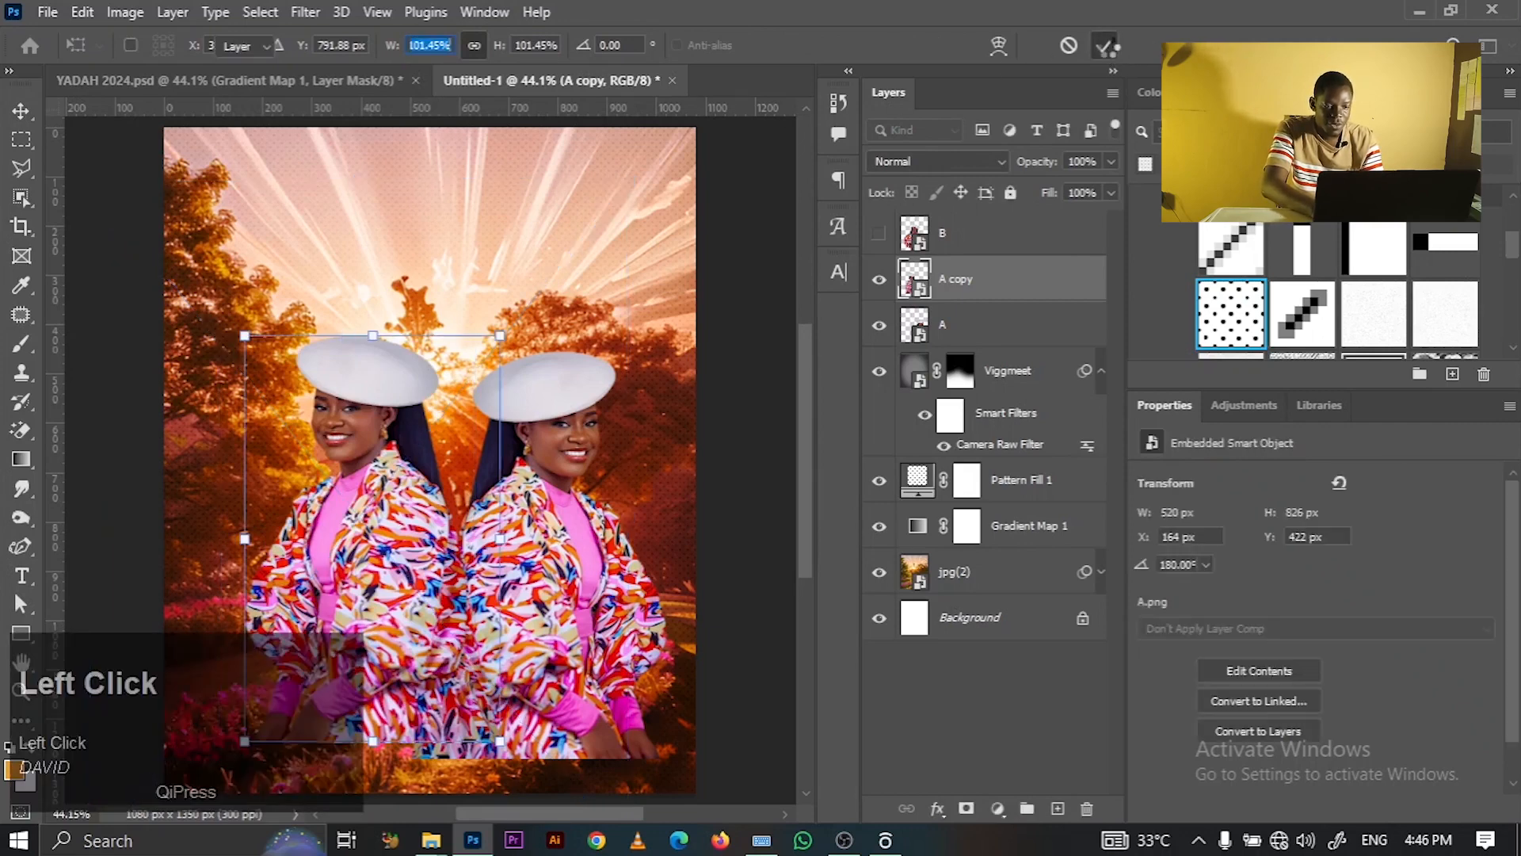
pyautogui.click(560, 475)
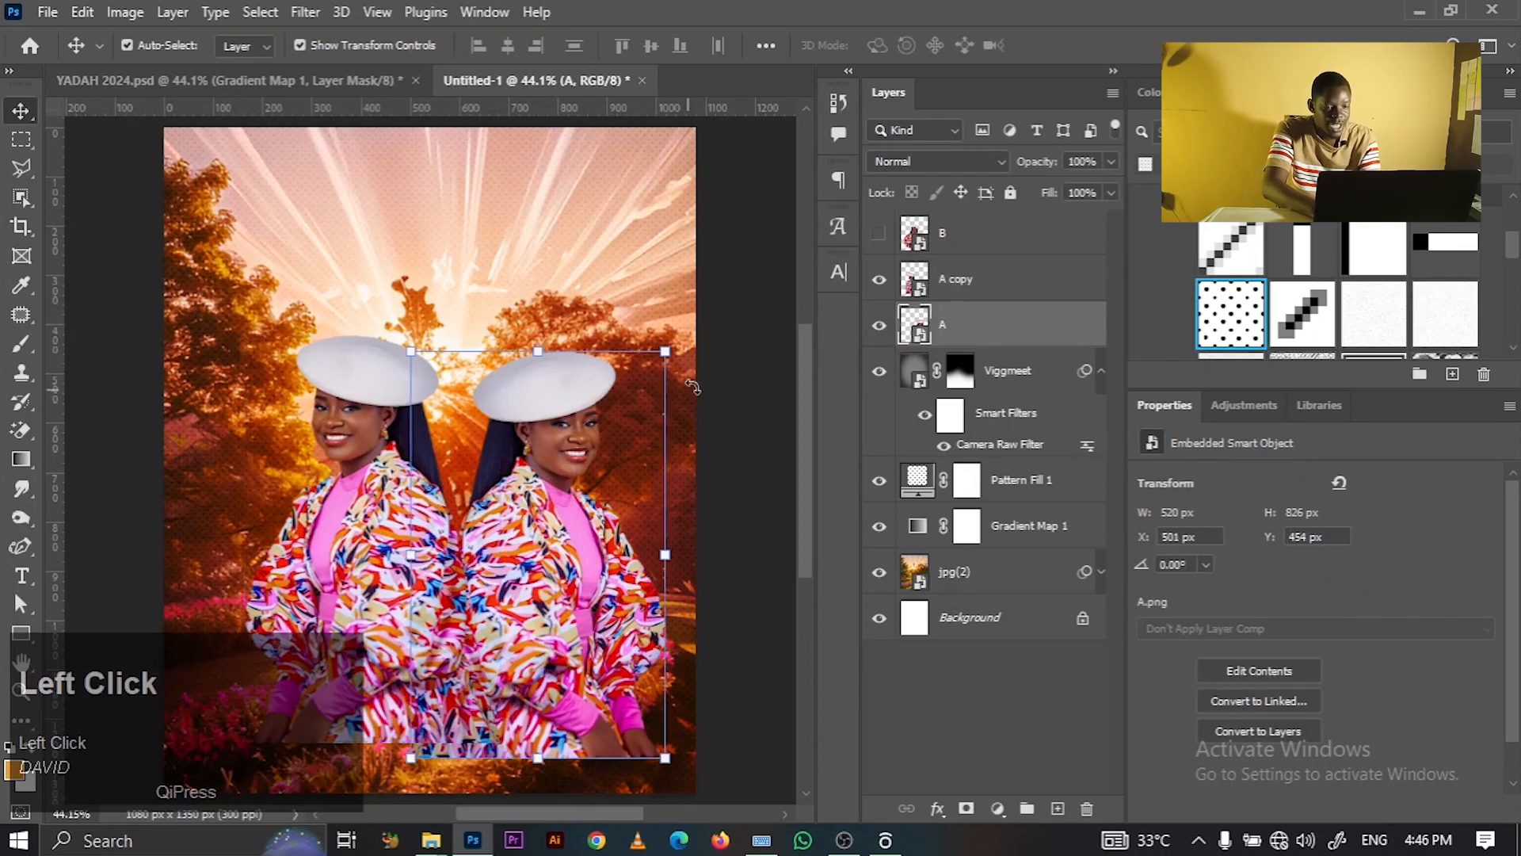
# - Vertically centre portrait A and its copy on the canvas, then group them as Group 1
pyautogui.hotkey('ctrl', 'a')
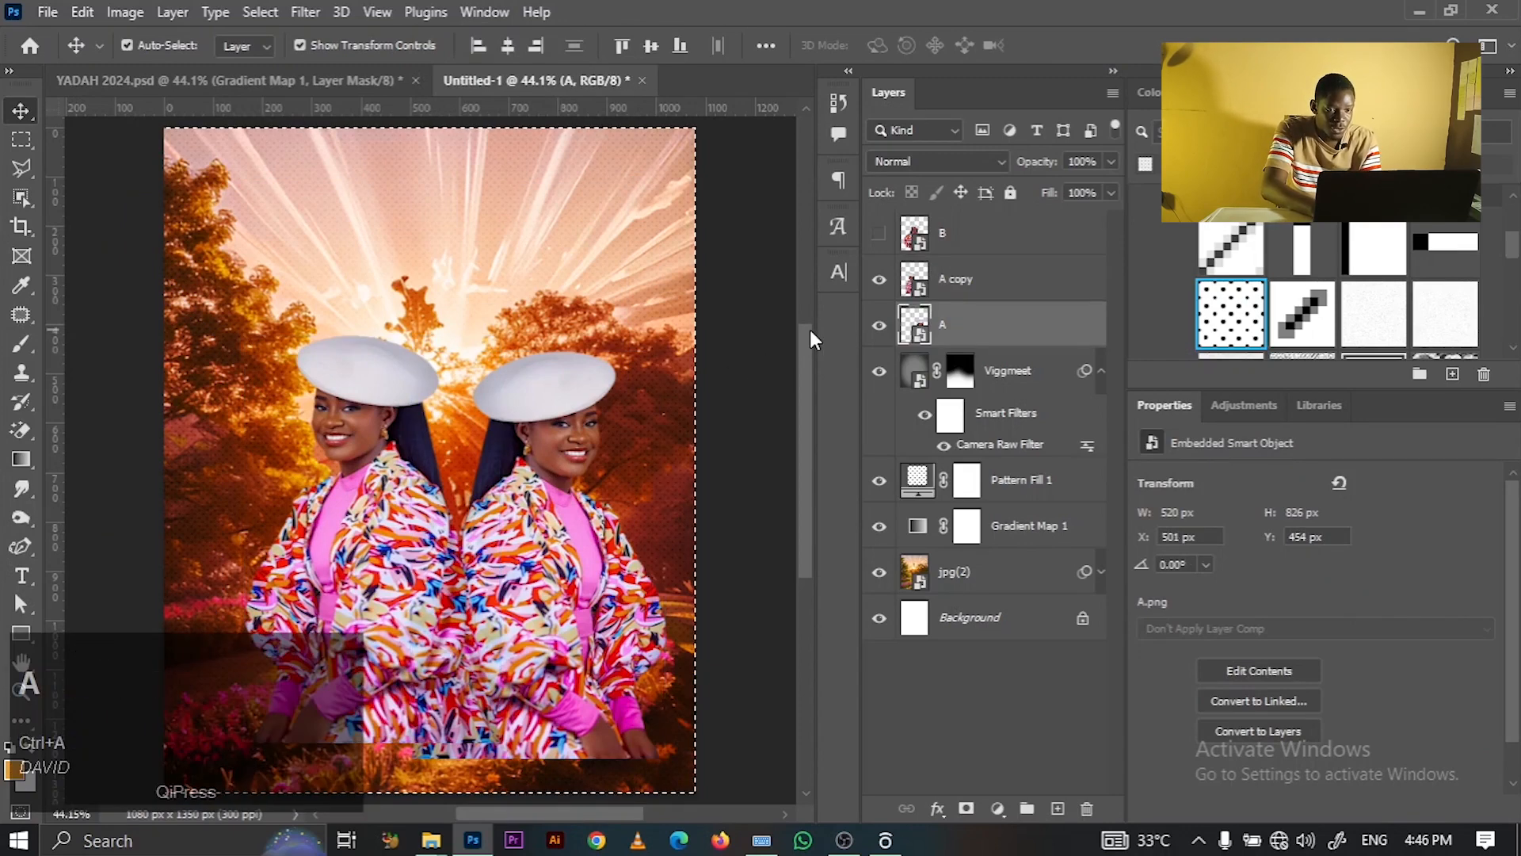
pyautogui.click(648, 57)
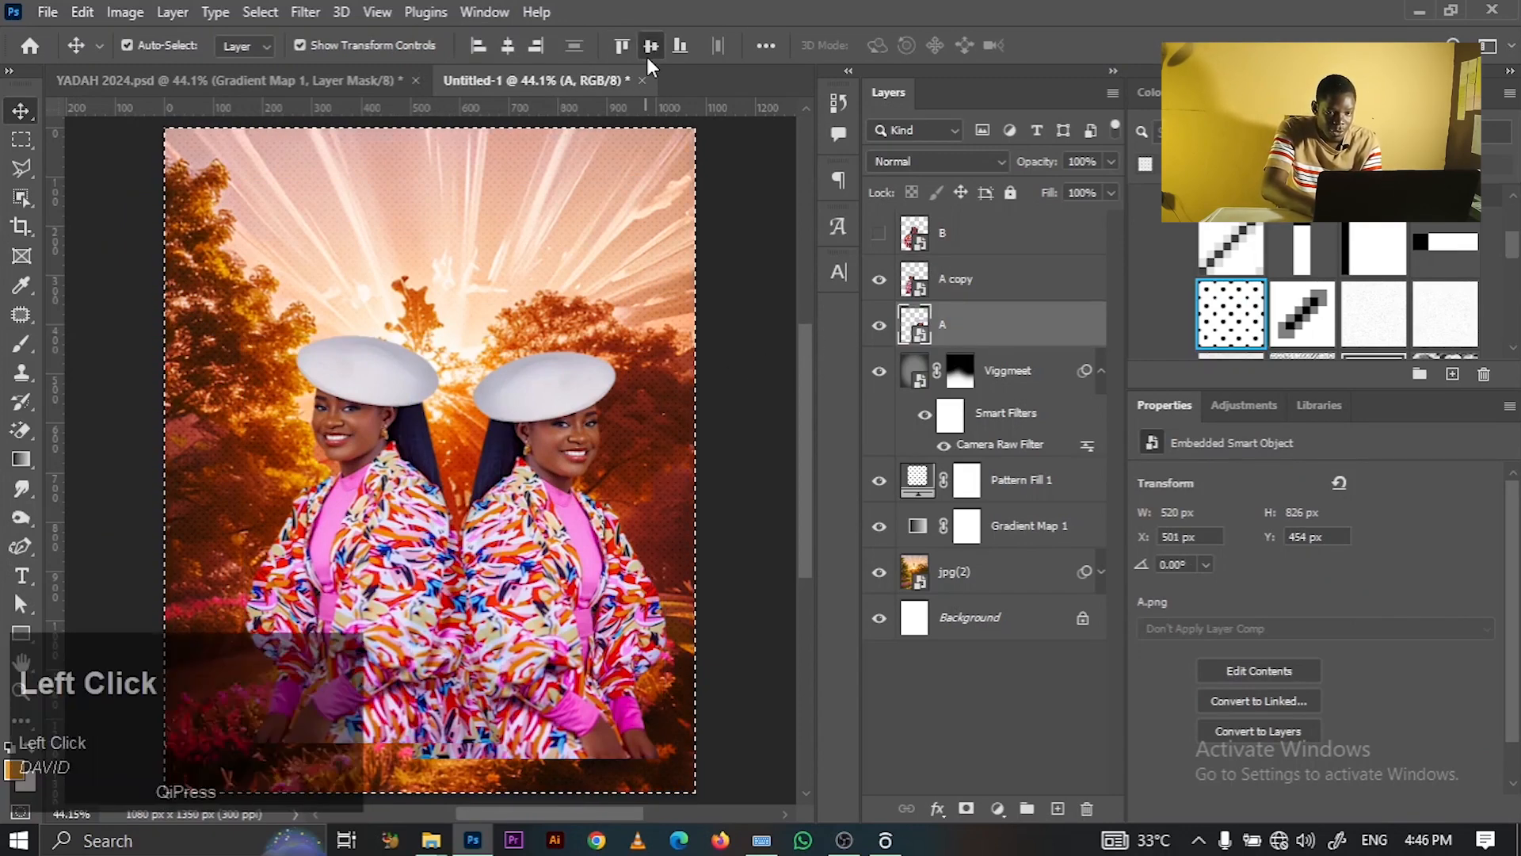
pyautogui.click(980, 295)
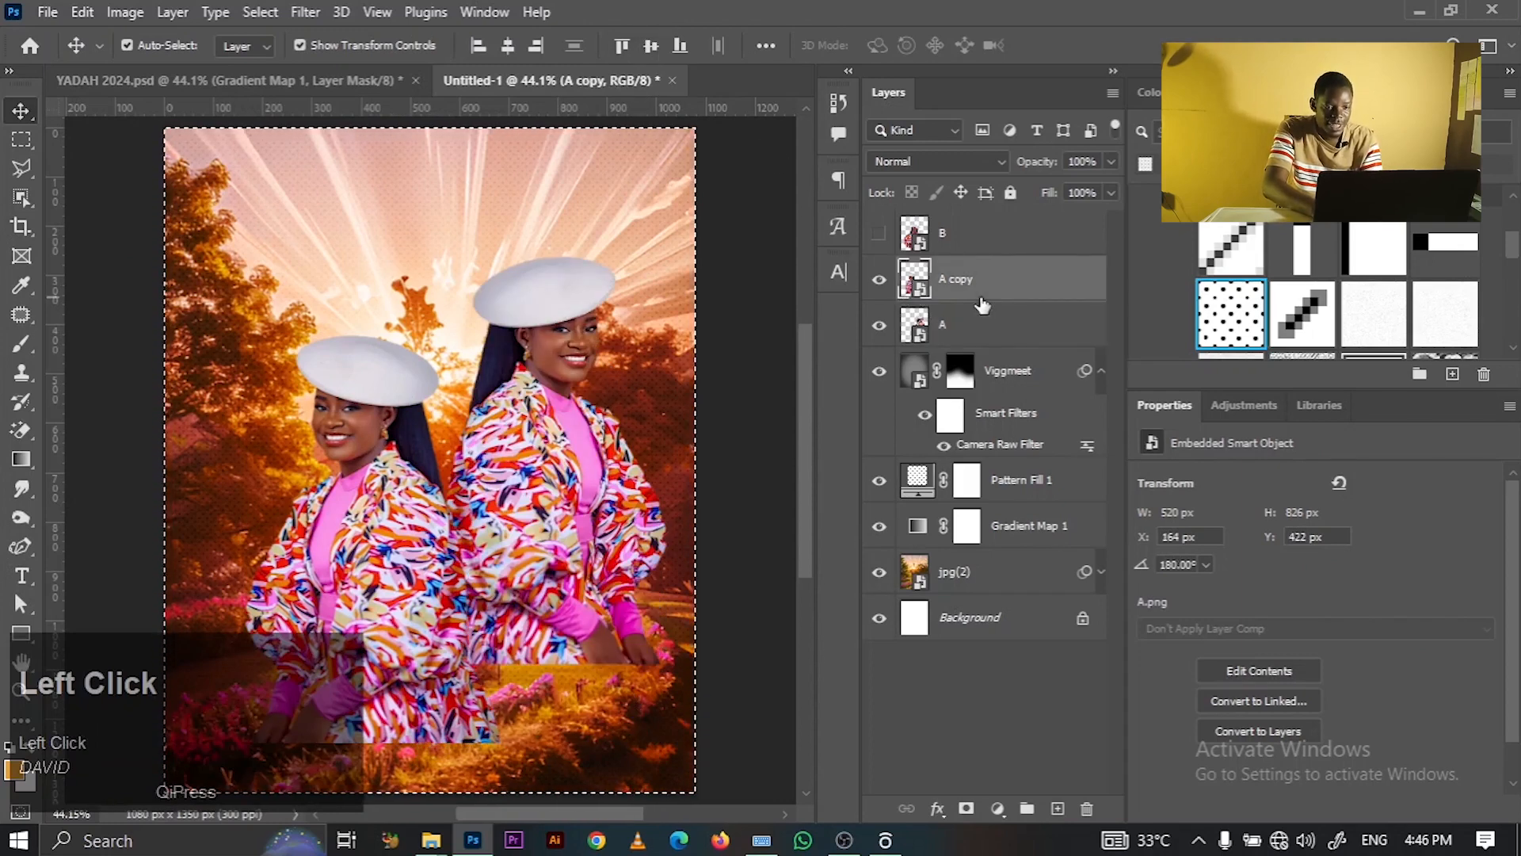
pyautogui.click(648, 54)
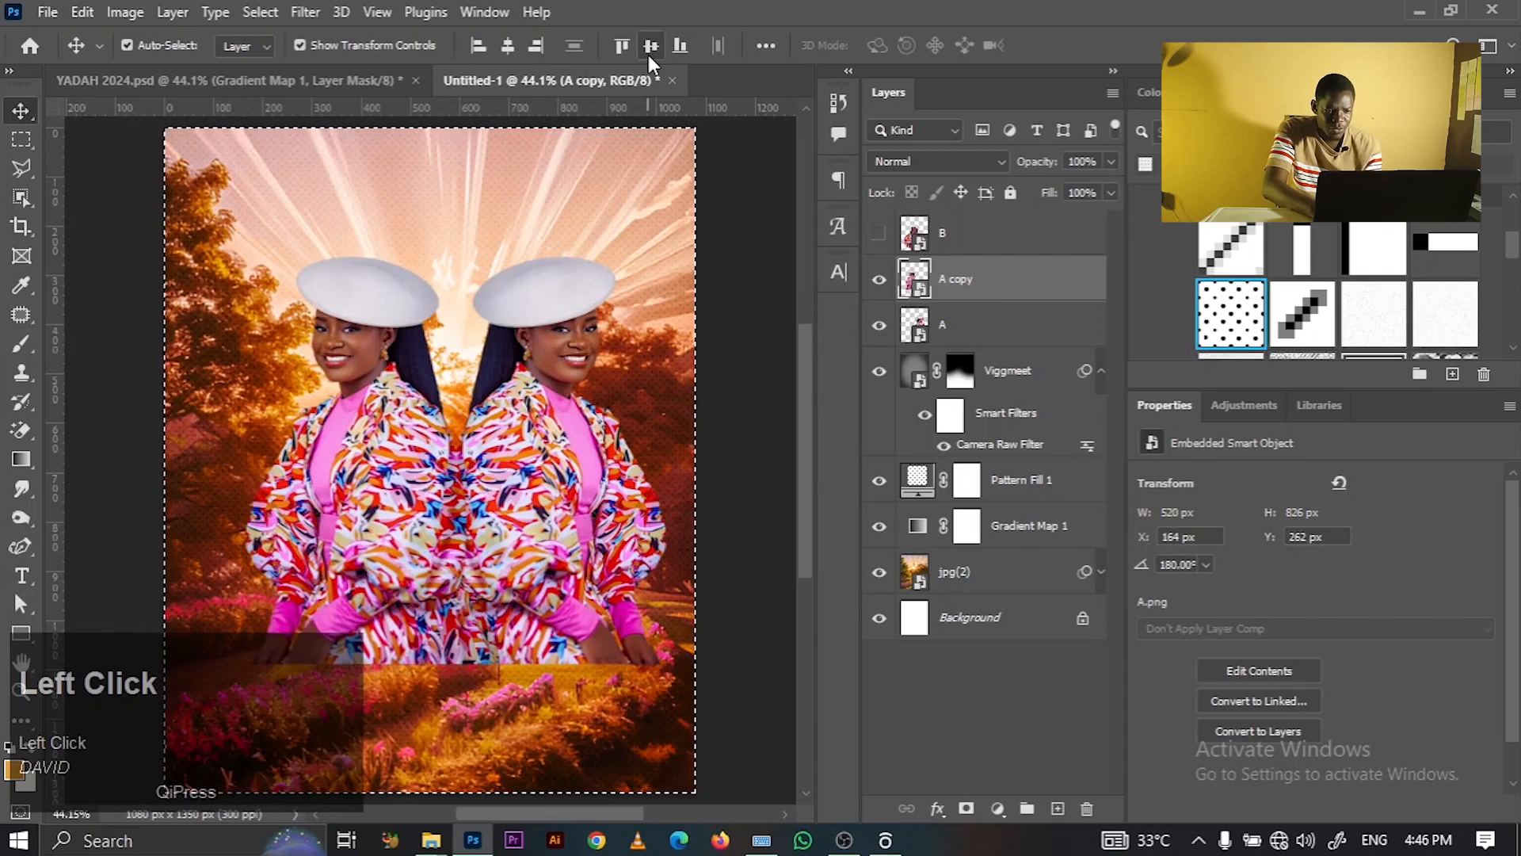
pyautogui.keyDown('ctrl'); pyautogui.click(976, 333); pyautogui.keyUp('ctrl')
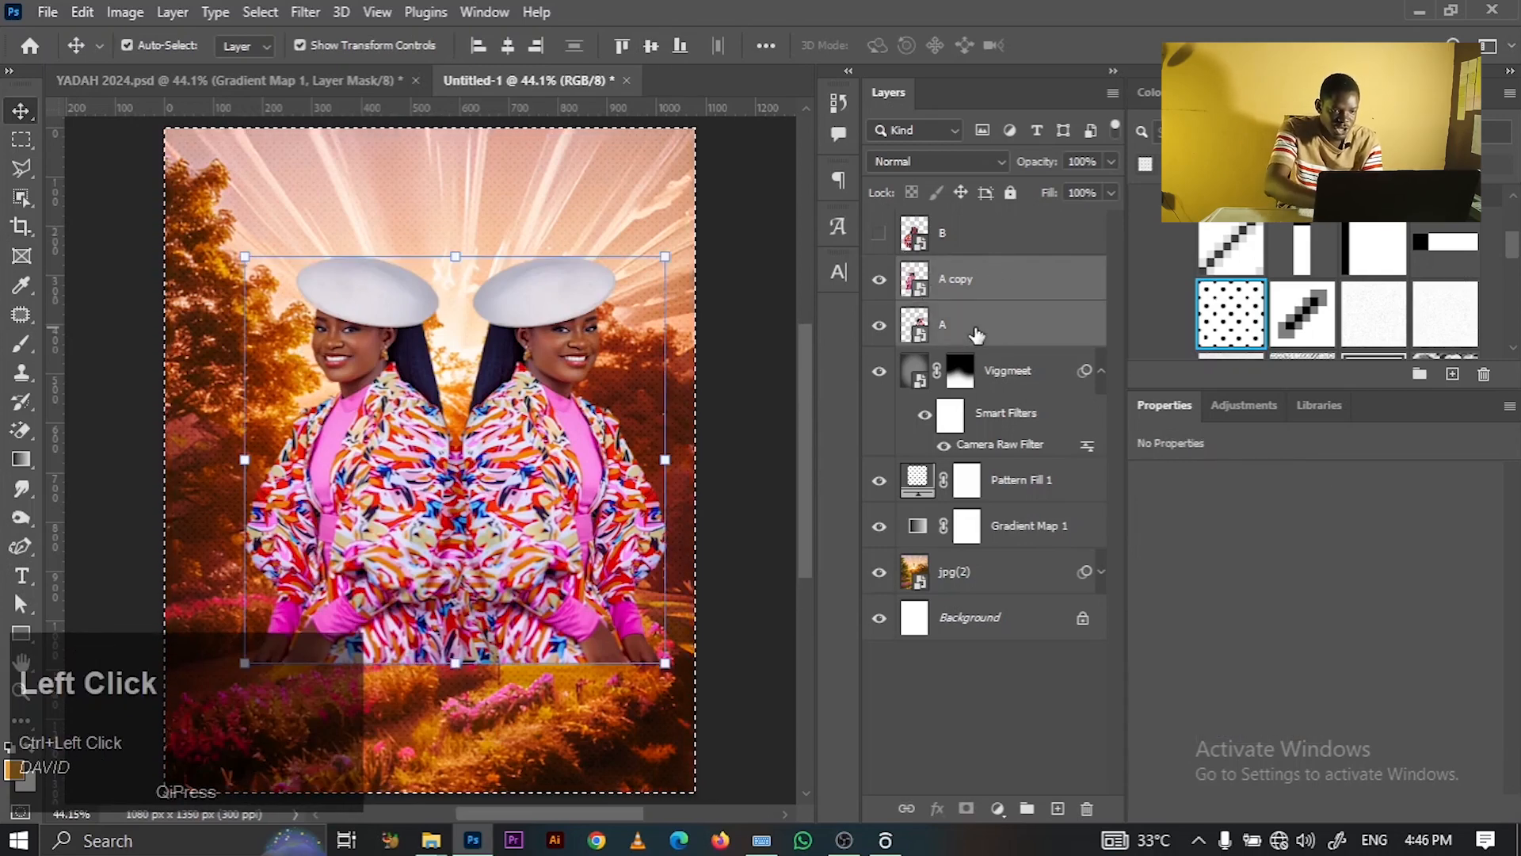
pyautogui.hotkey('ctrl', 'g')
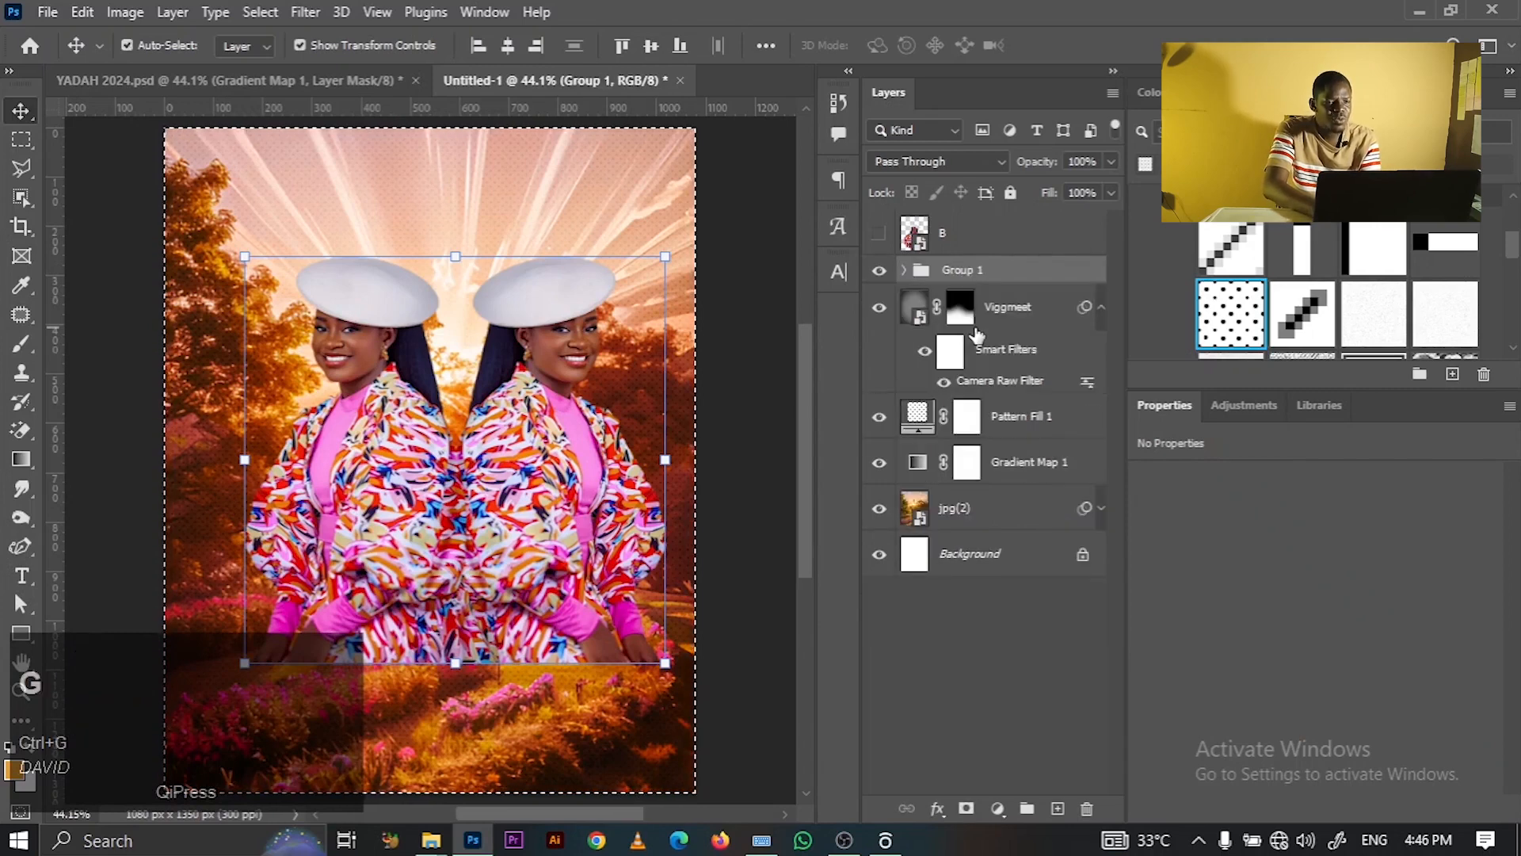
# - Centre Group 1 horizontally on the canvas and clear the canvas selection
pyautogui.click(508, 46)
pyautogui.hotkey('ctrl', 'f')
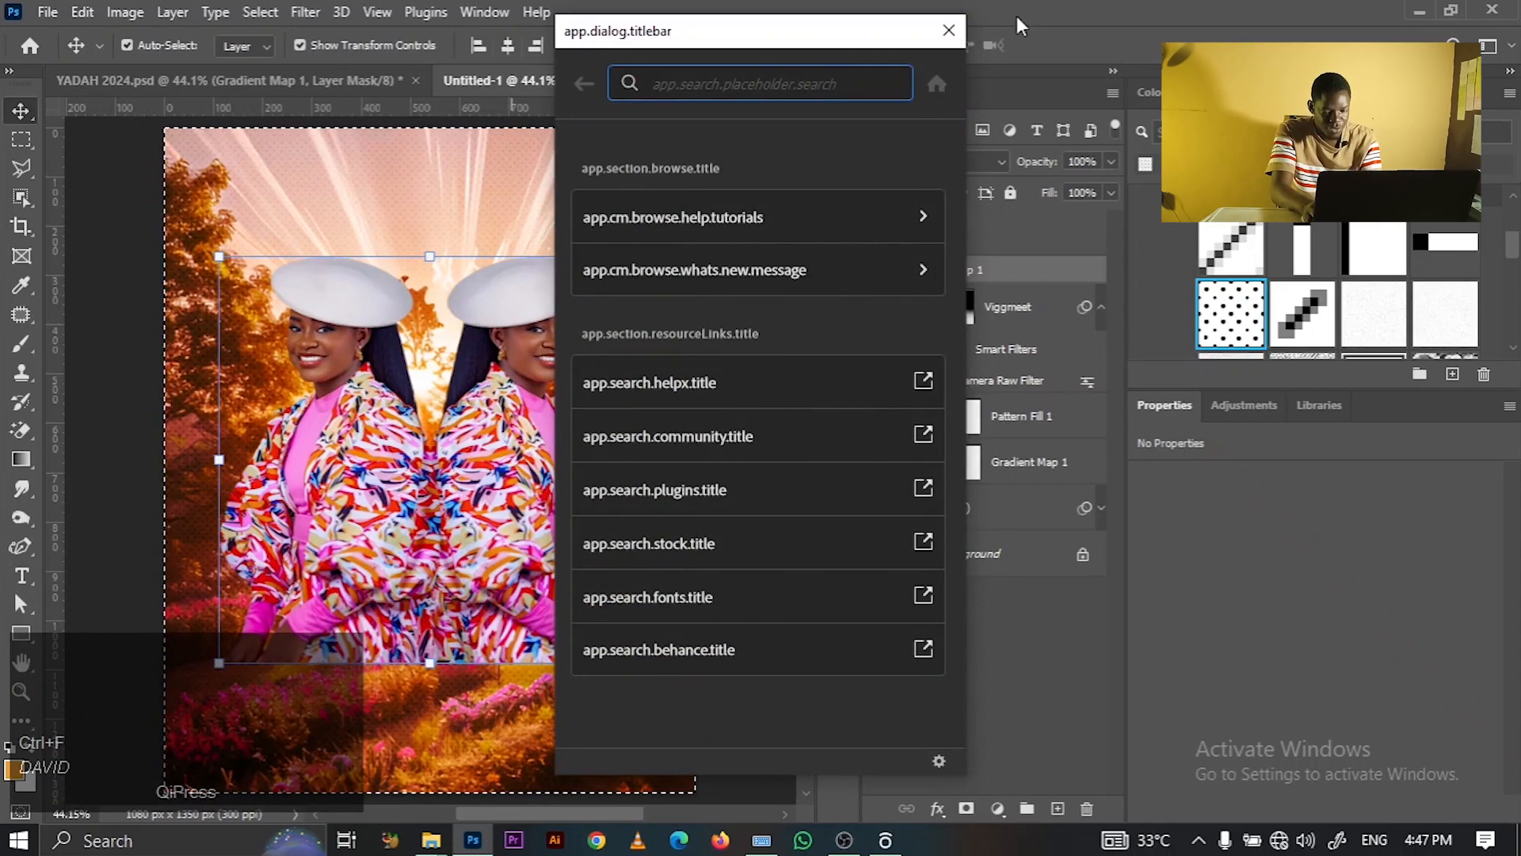
pyautogui.click(947, 21)
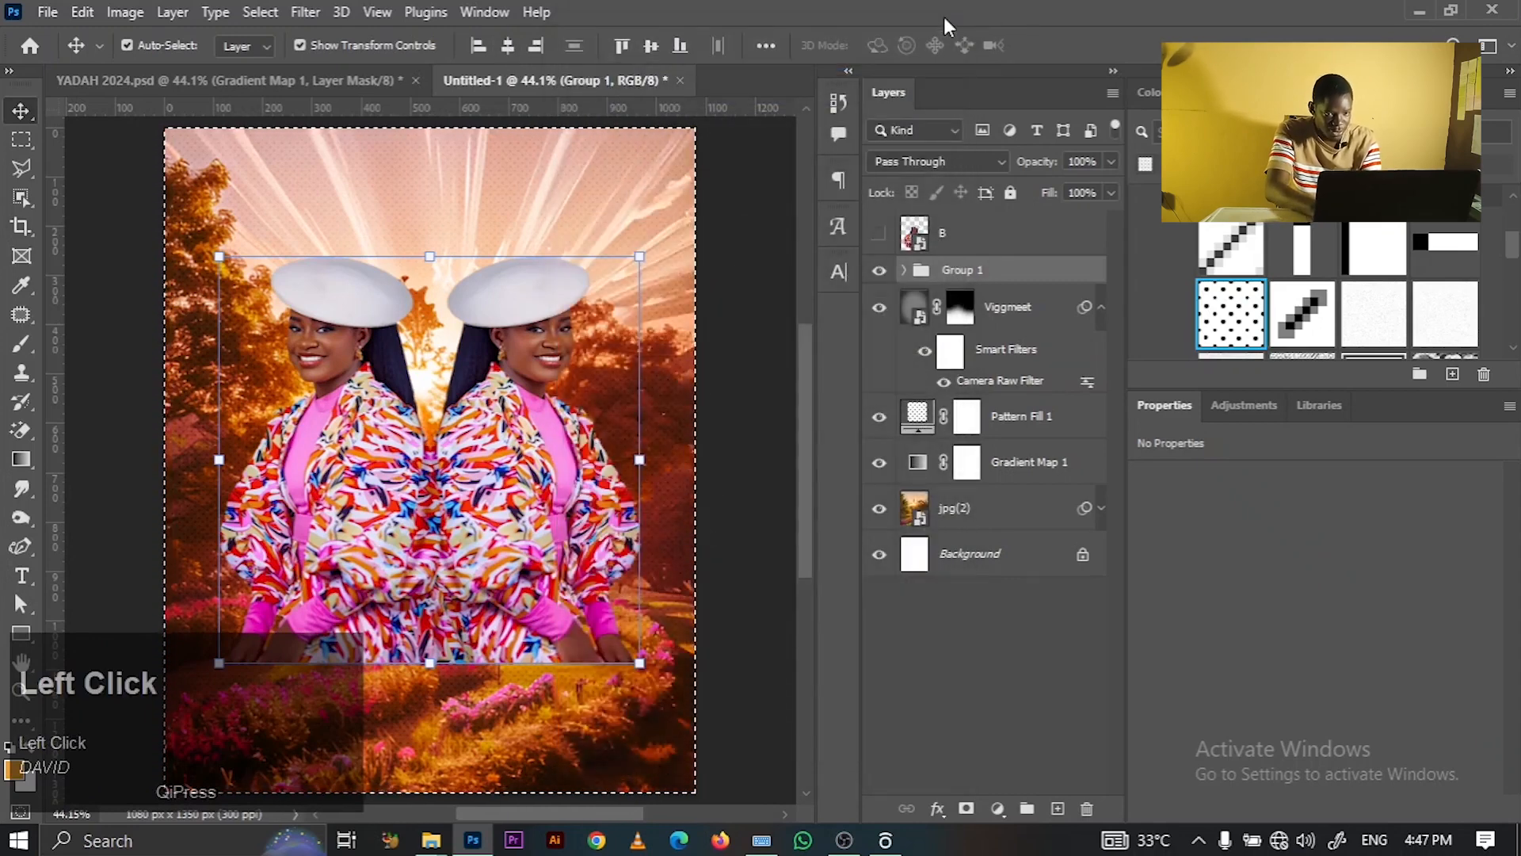
pyautogui.press('Up')
pyautogui.click(749, 342)
pyautogui.hotkey('ctrl', 'd')
# - Move Group 1 lower on the canvas to Y 791 px
pyautogui.hotkey('ctrl', 't')
pyautogui.moveTo(527, 396); pyautogui.dragTo(527, 453)
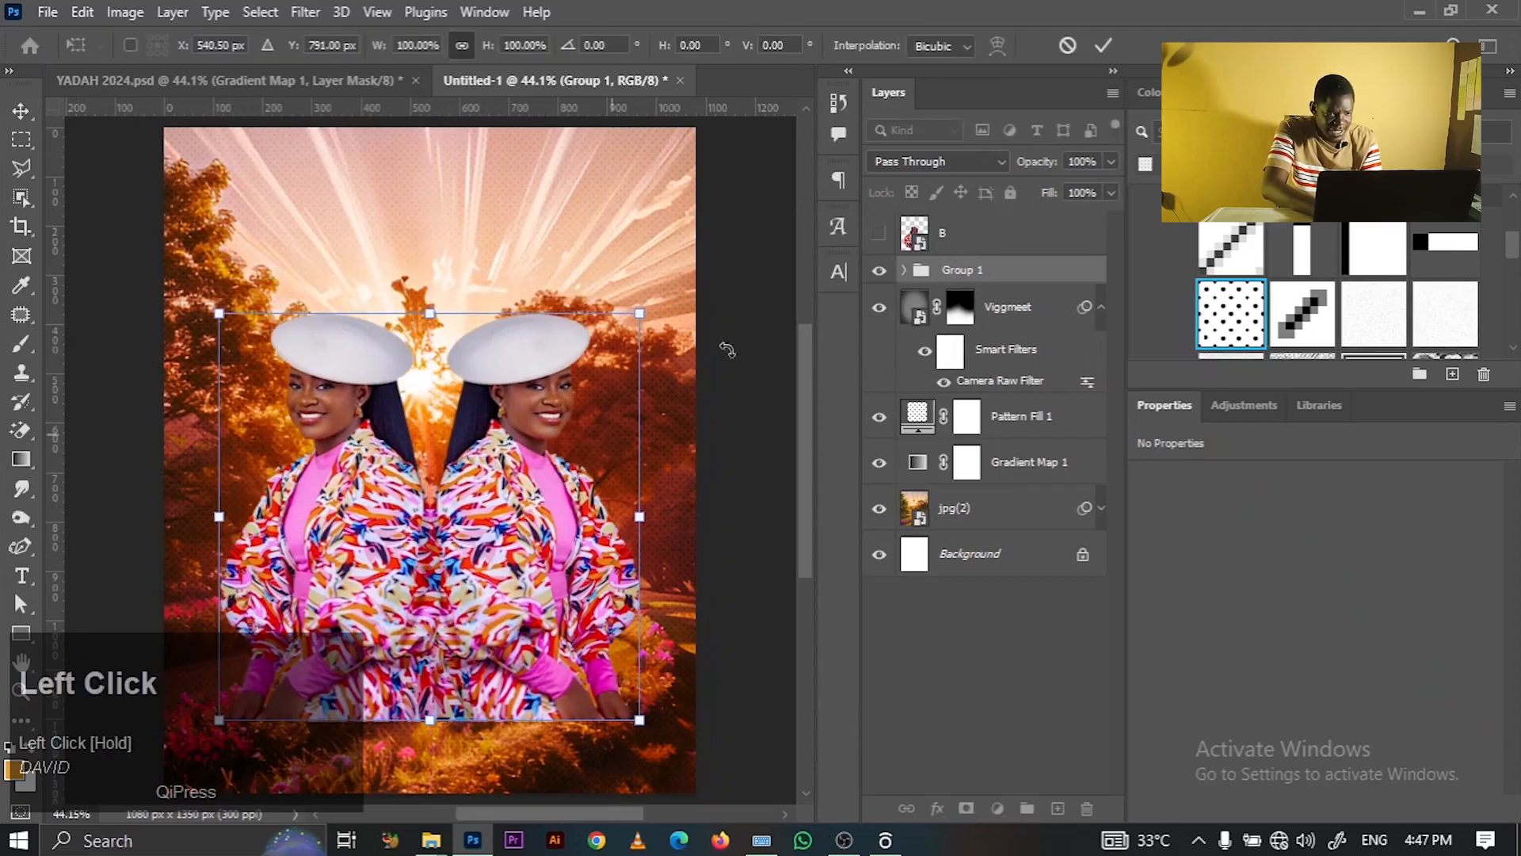
pyautogui.click(1103, 47)
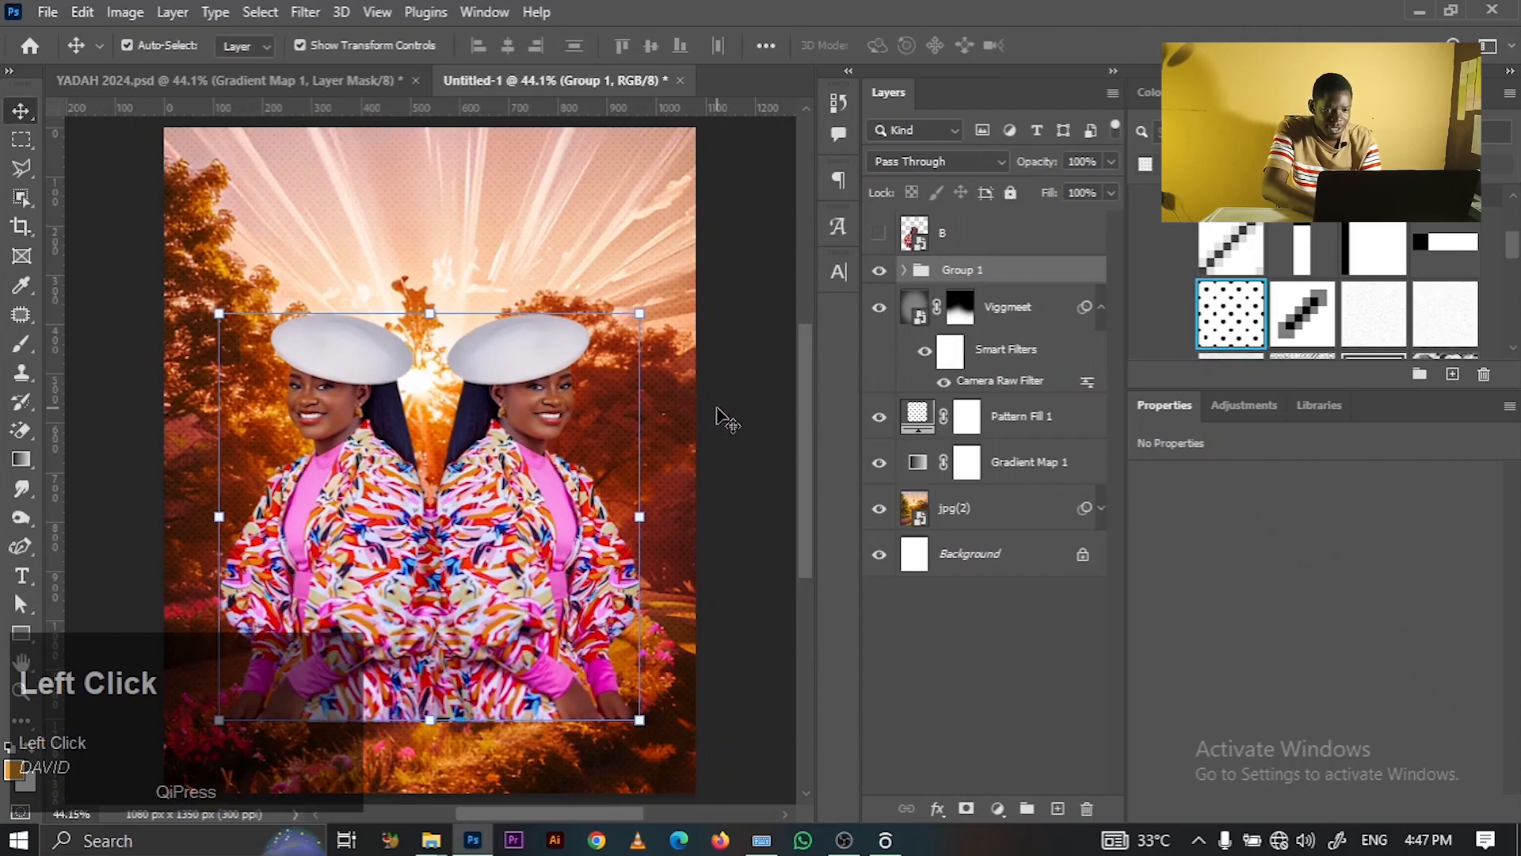
pyautogui.click(431, 839)
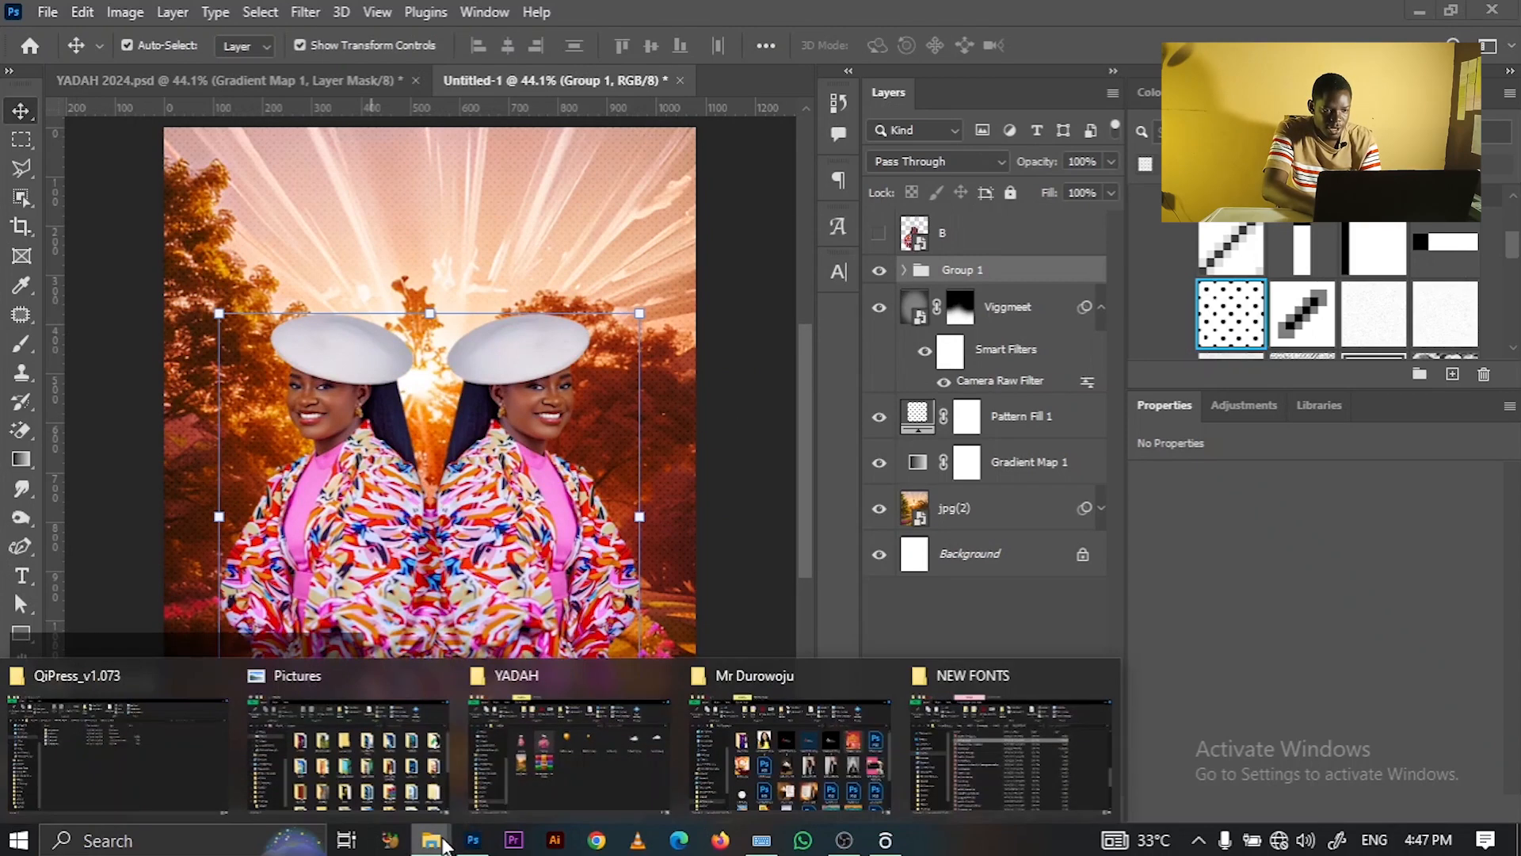
# - Drag portrait B down to Y 378 px, centred in front of the mirrored pair
pyautogui.click(745, 483)
pyautogui.moveTo(466, 491); pyautogui.dragTo(477, 520)
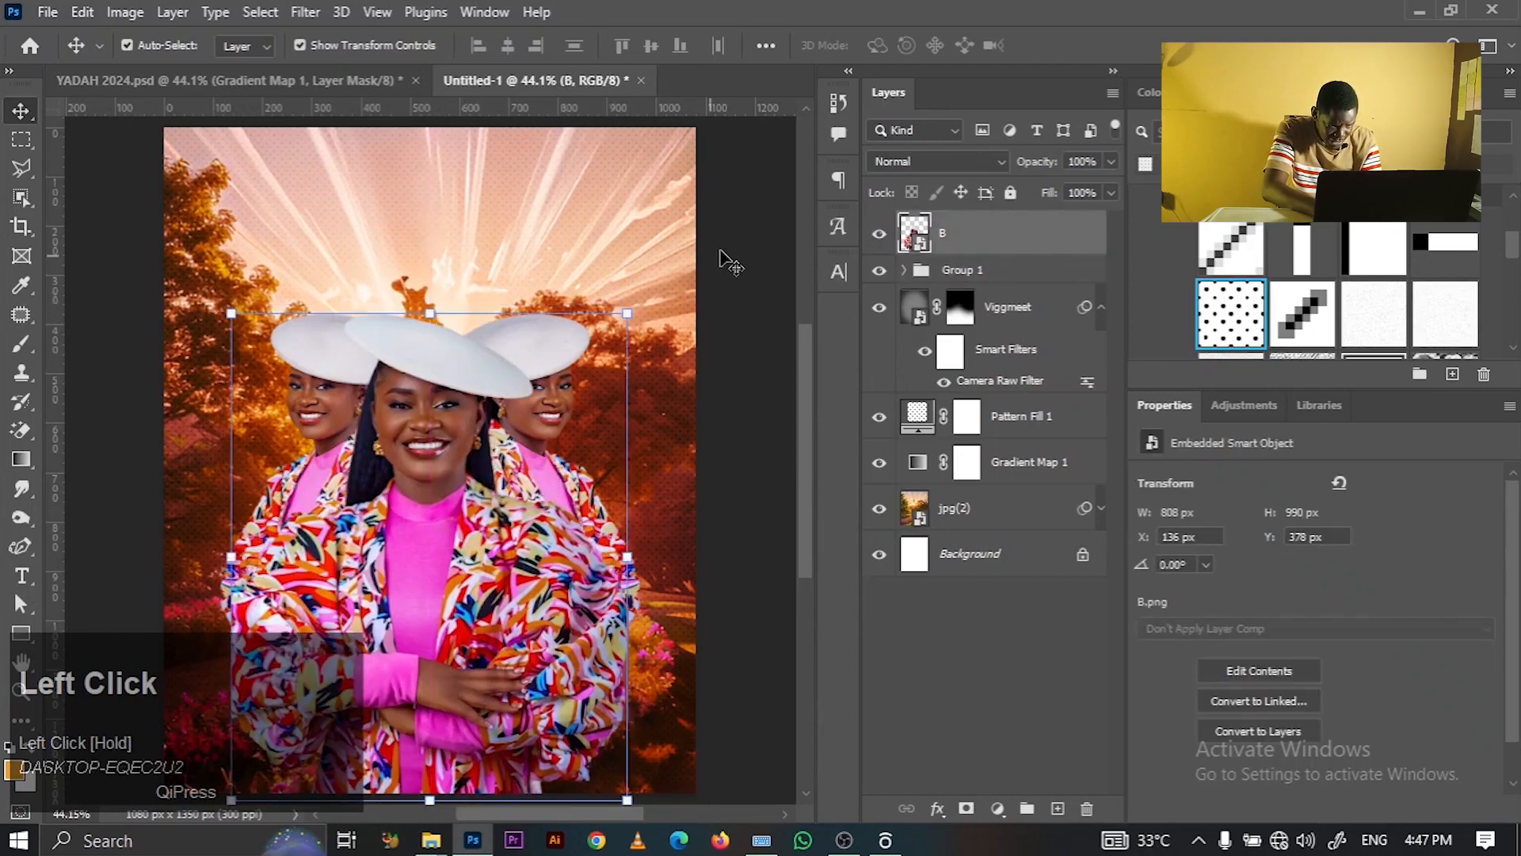
pyautogui.click(737, 250)
pyautogui.click(433, 482)
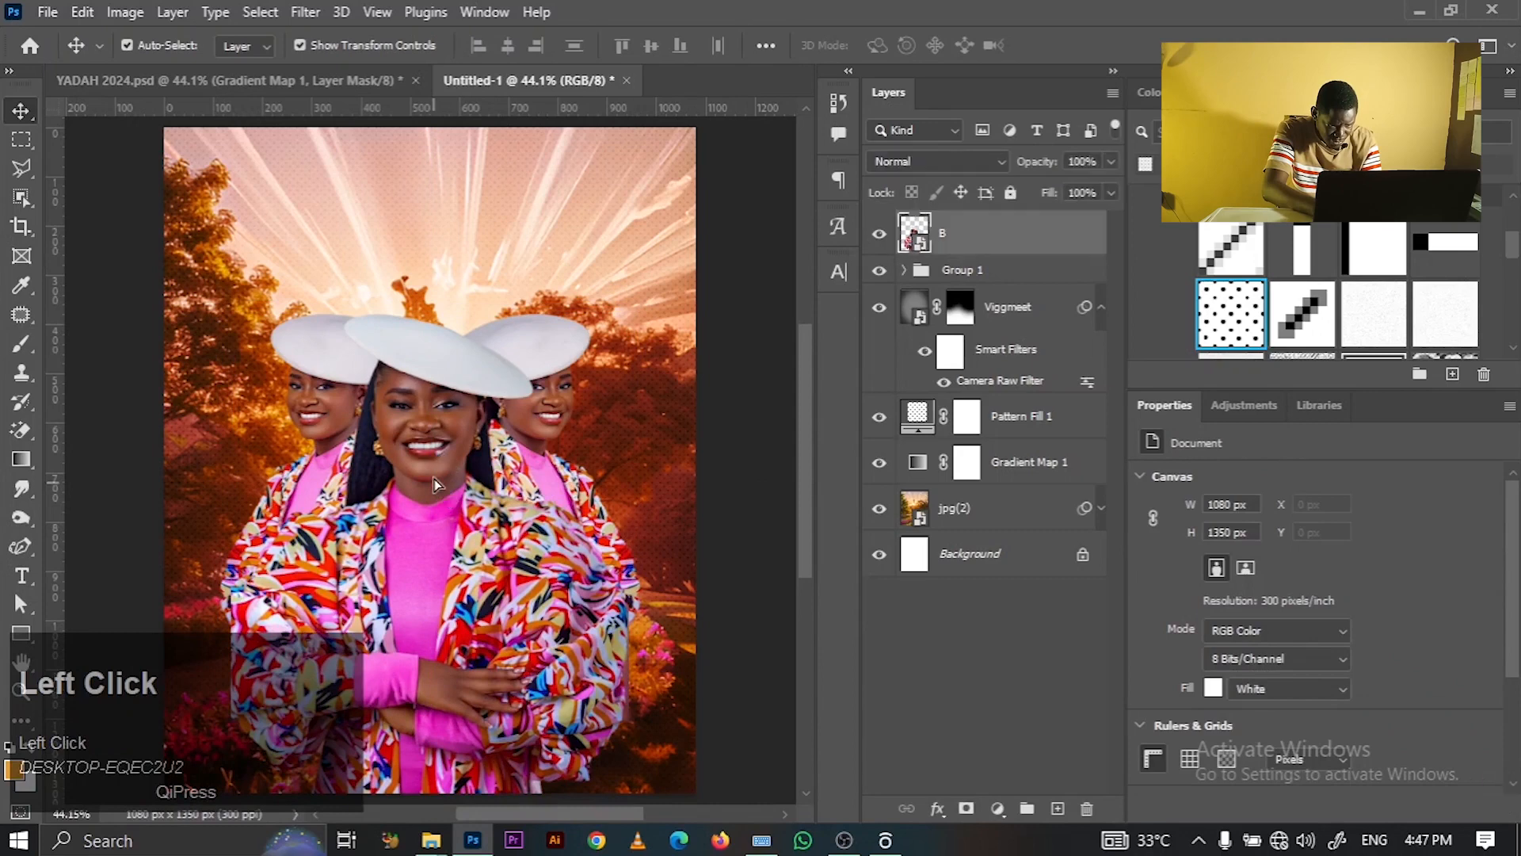
pyautogui.click(492, 76)
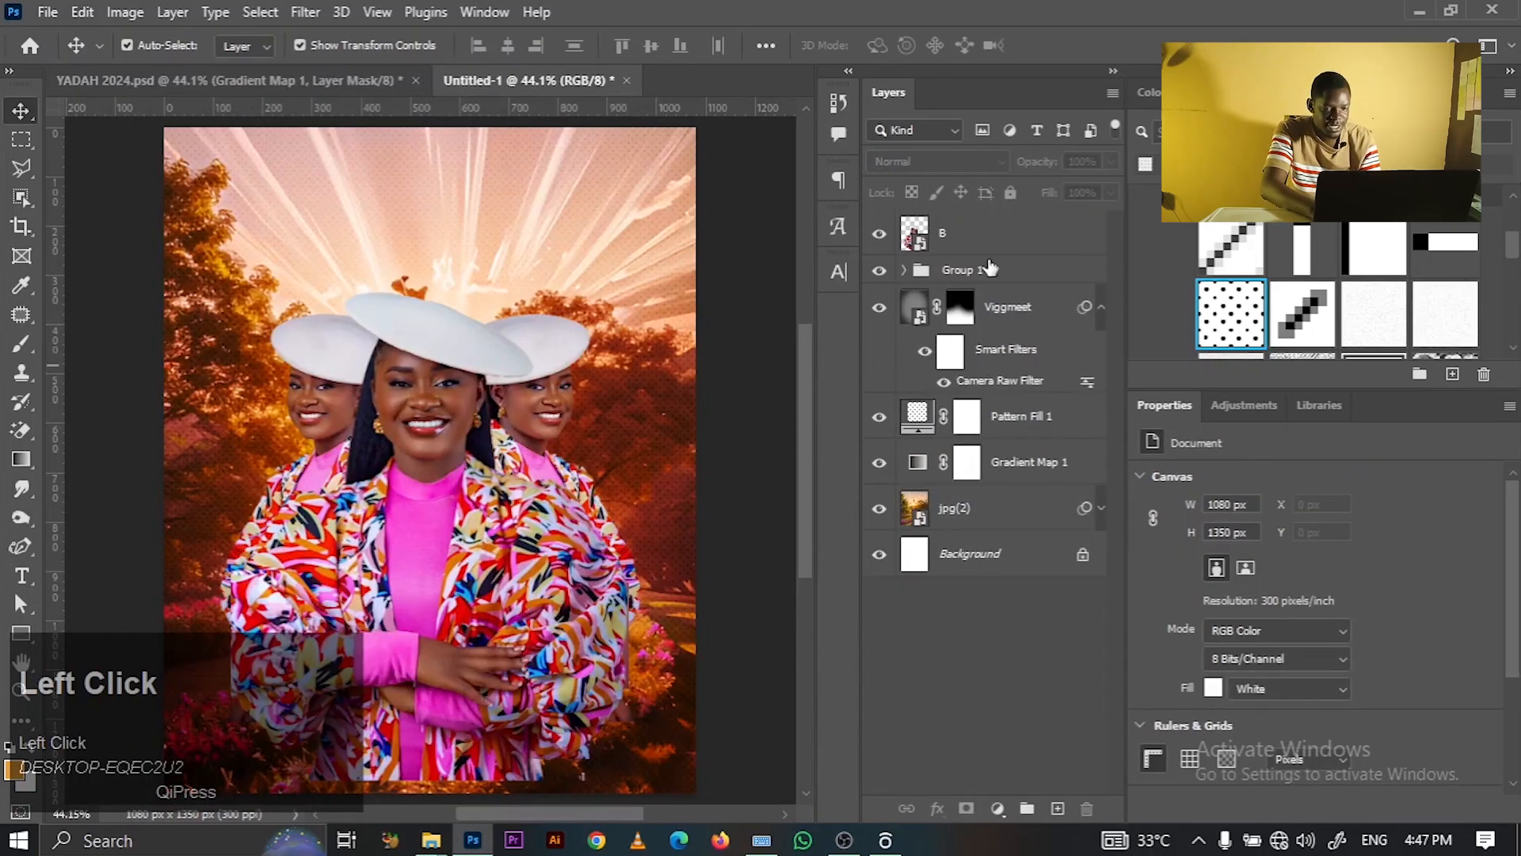
# - Scale Group 1 up to about 104% around its centre
pyautogui.click(990, 307)
pyautogui.click(980, 273)
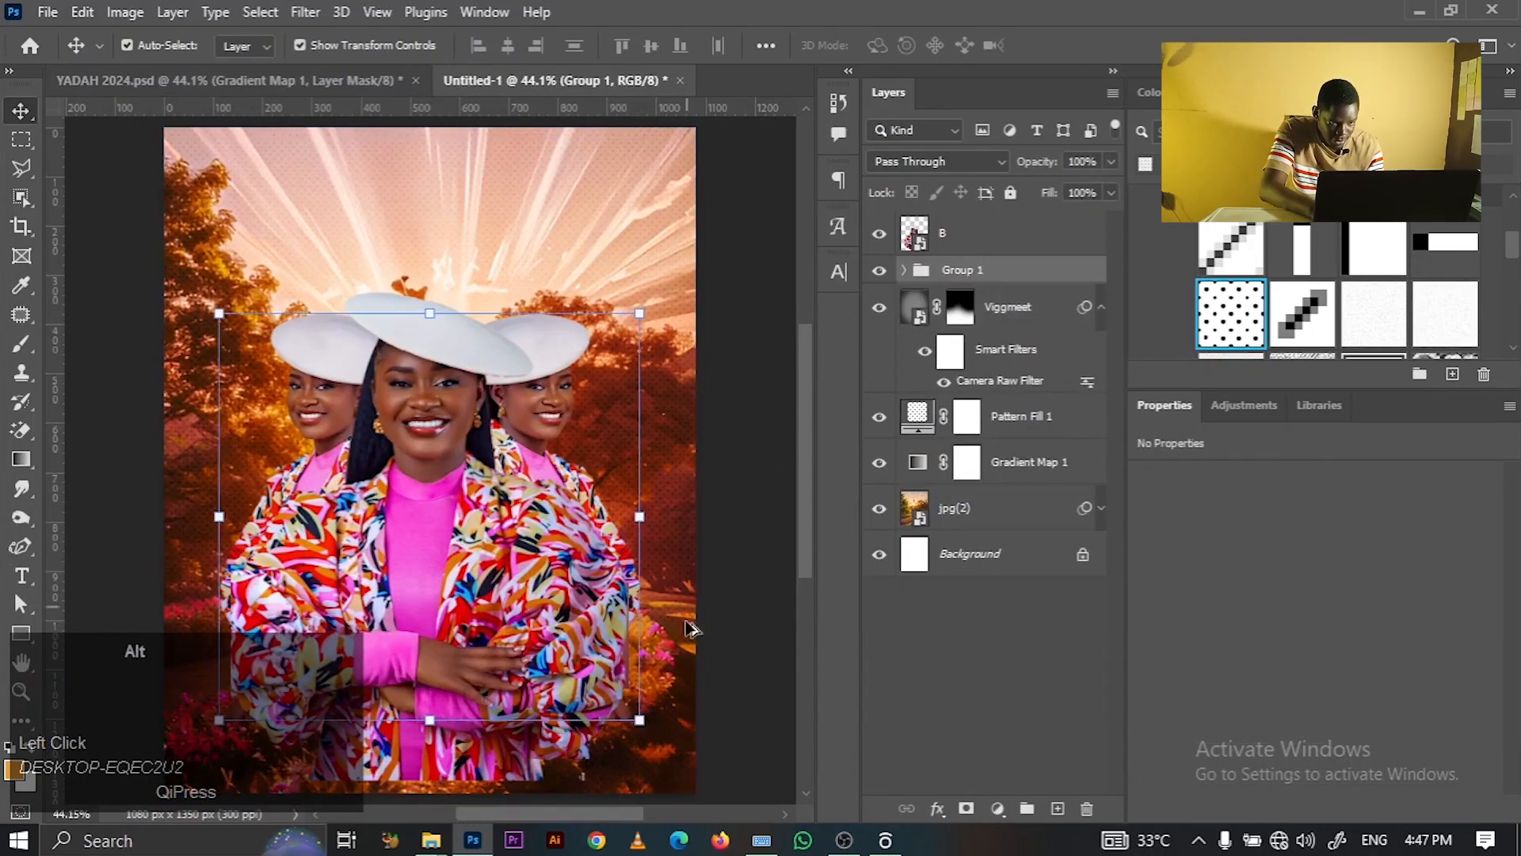
pyautogui.moveTo(639, 719); pyautogui.dragTo(650, 729)
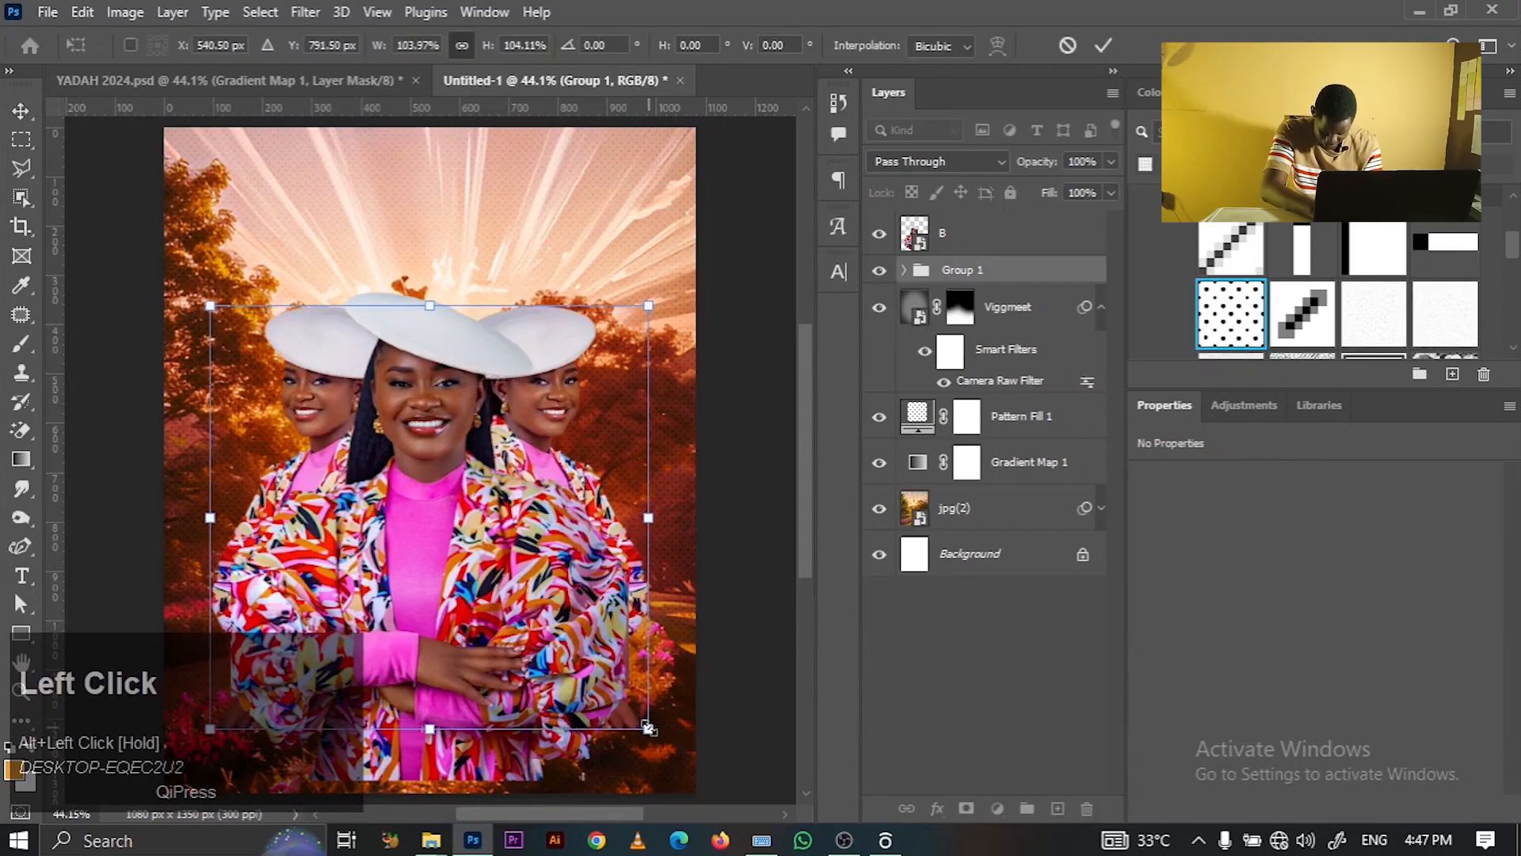
pyautogui.click(1110, 37)
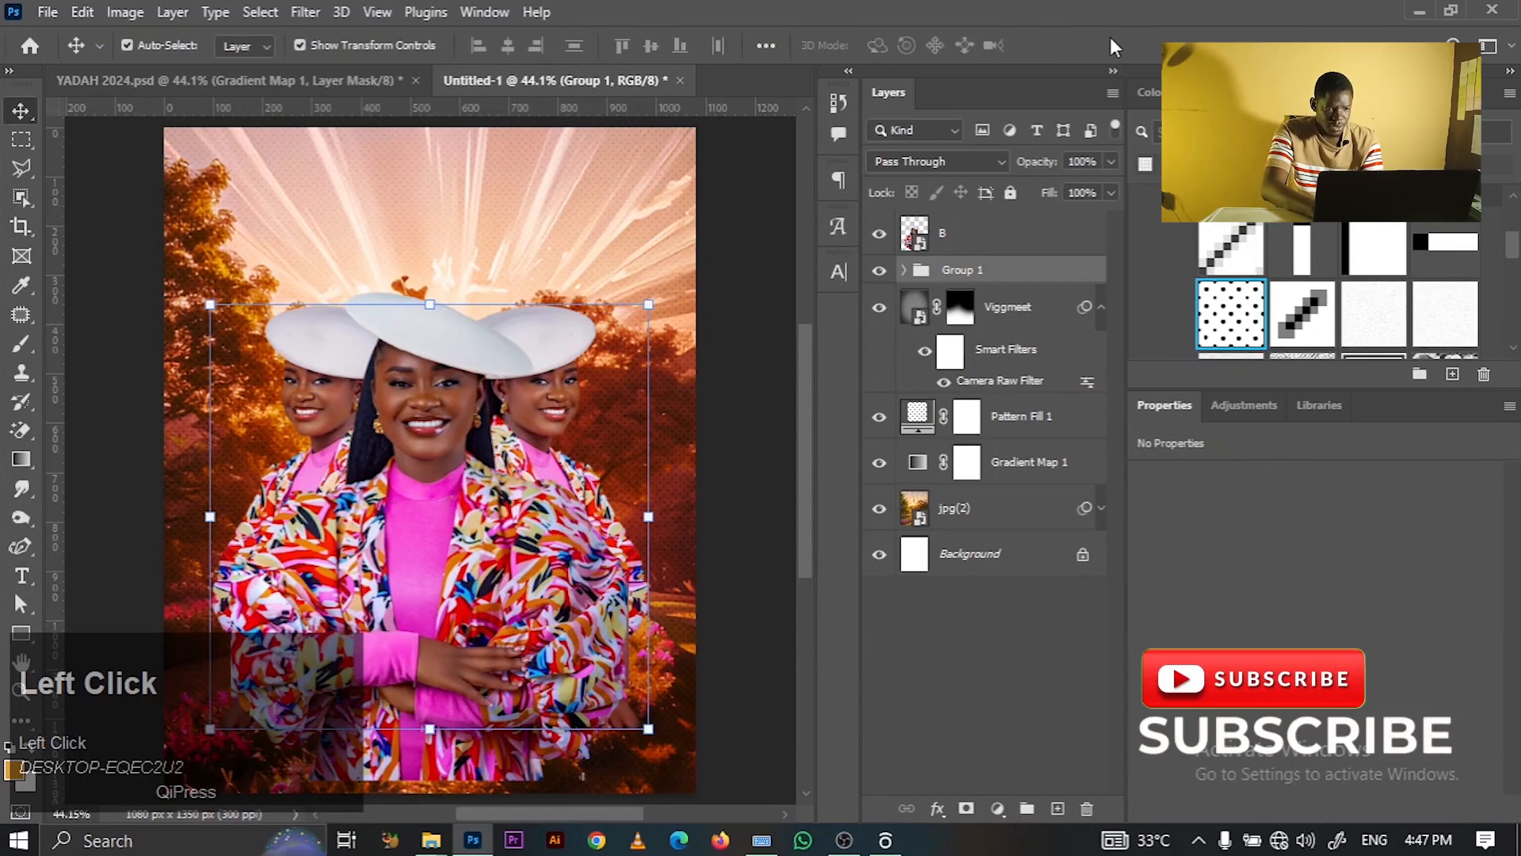
# - Reselect portrait layer B and open the Filter menu
pyautogui.click(748, 263)
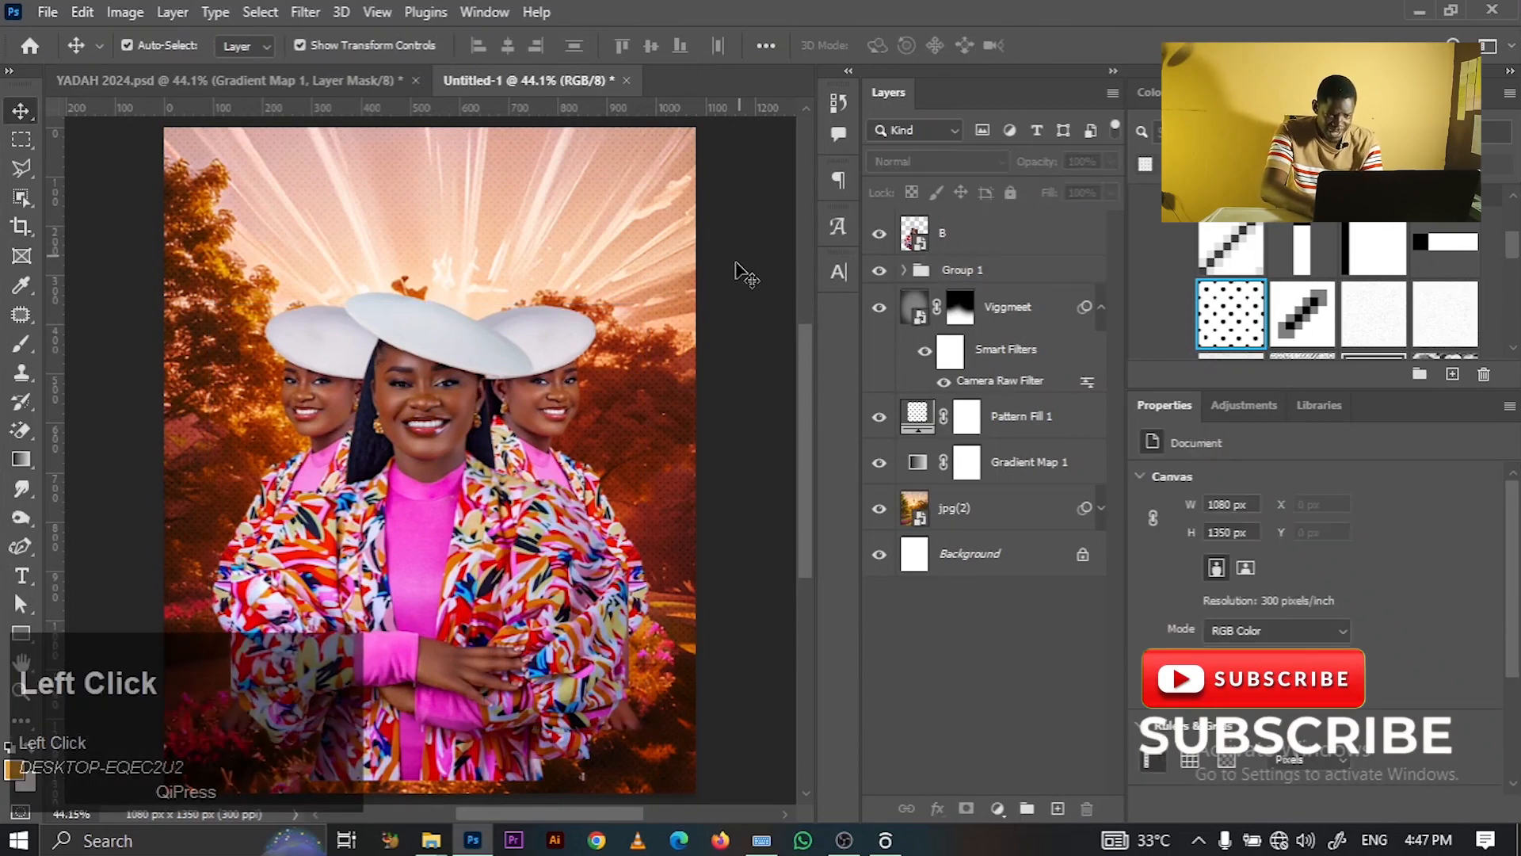
pyautogui.click(428, 476)
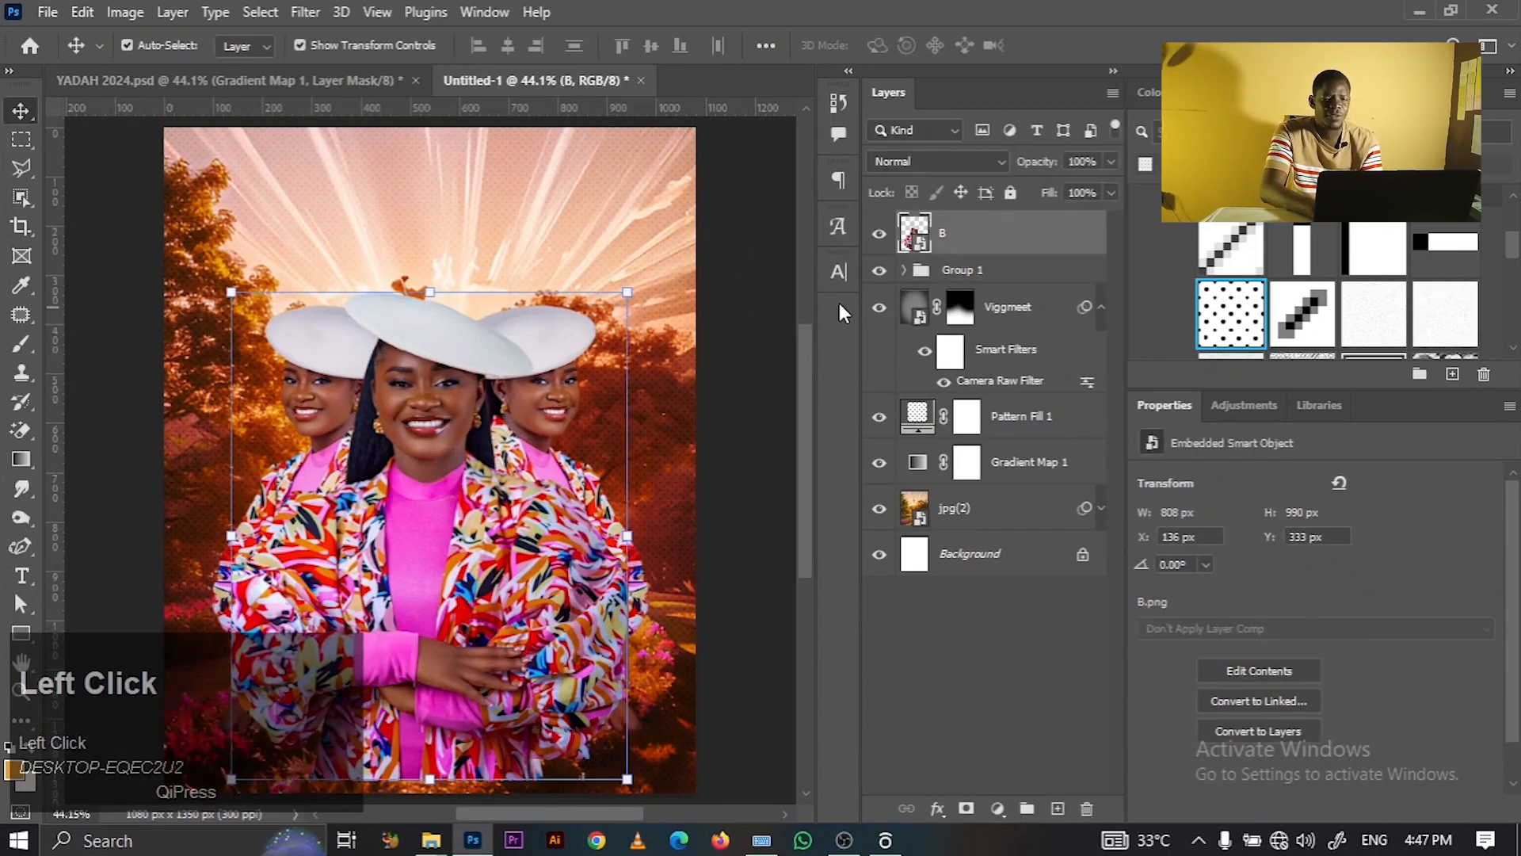
pyautogui.click(701, 252)
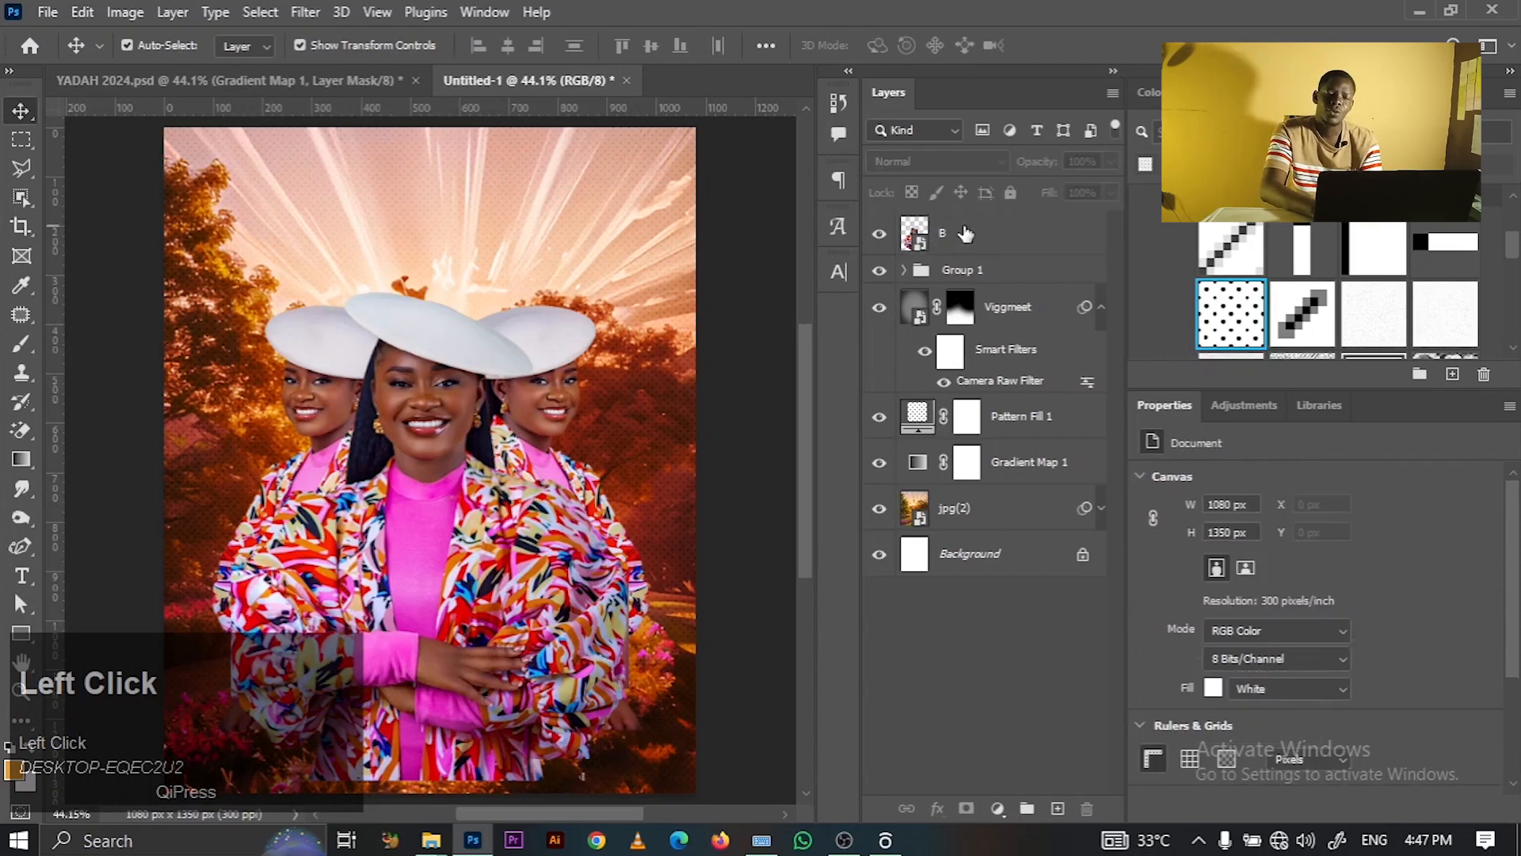
pyautogui.click(965, 251)
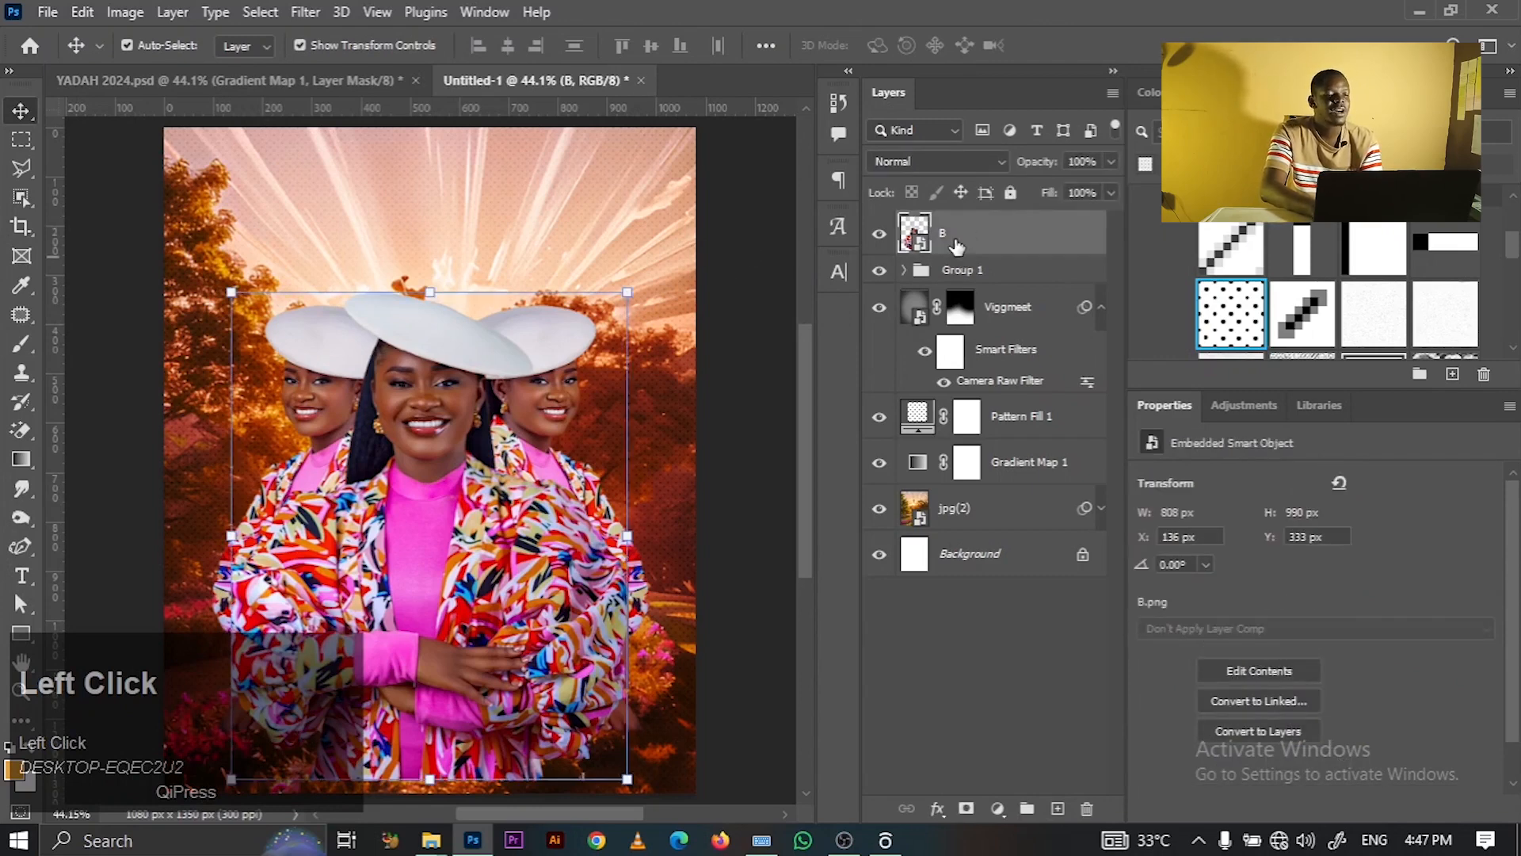
pyautogui.click(303, 13)
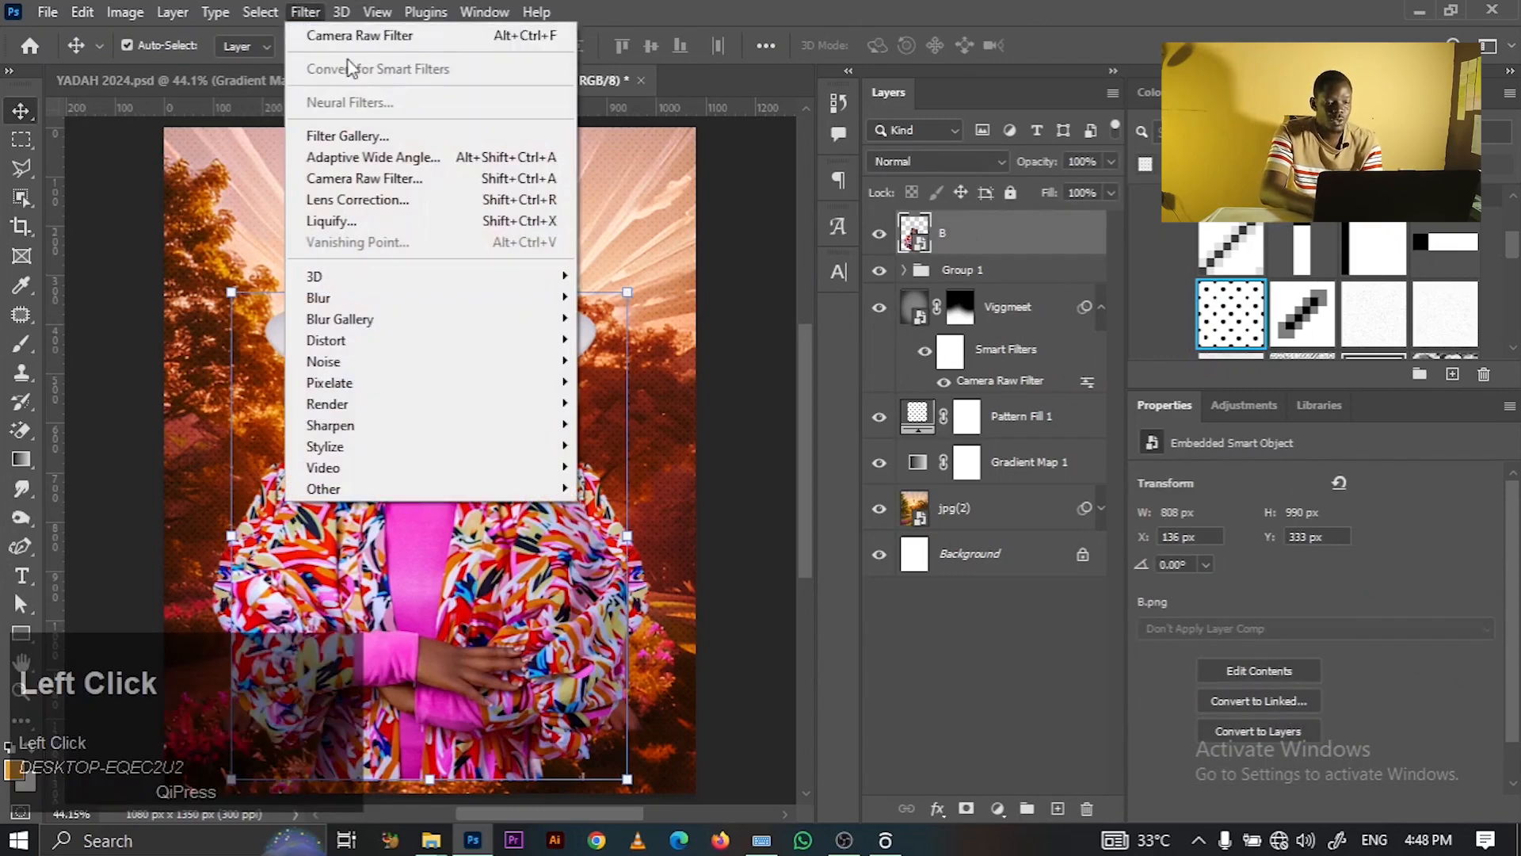
# - Open Camera Raw Filter on layer B and try Basic Contrast +12, Clarity +12 and Texture tweaks
pyautogui.click(345, 38)
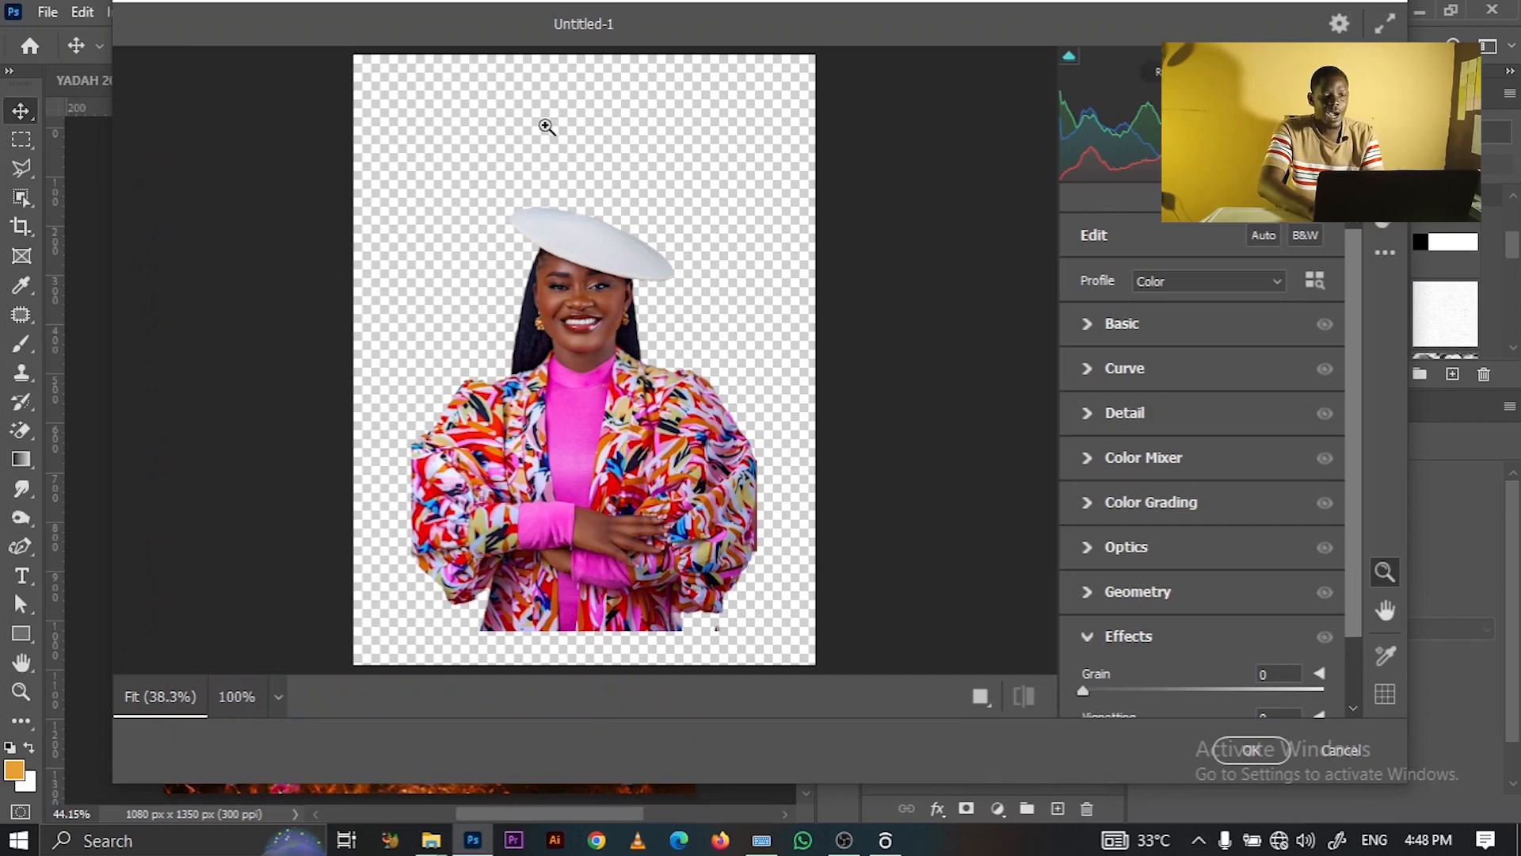
pyautogui.click(640, 361)
pyautogui.click(487, 350)
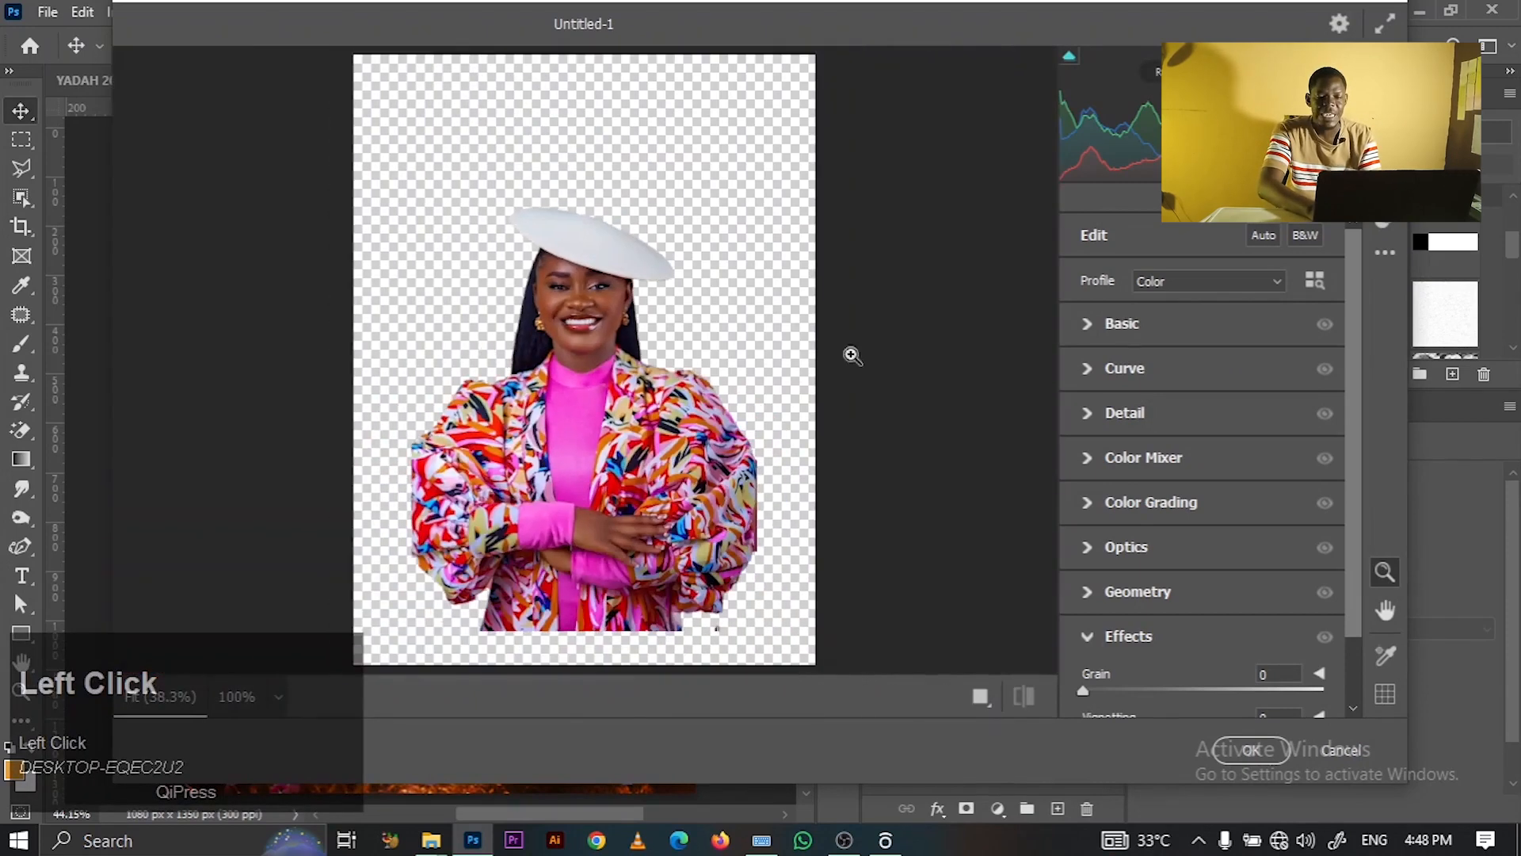
pyautogui.click(1087, 325)
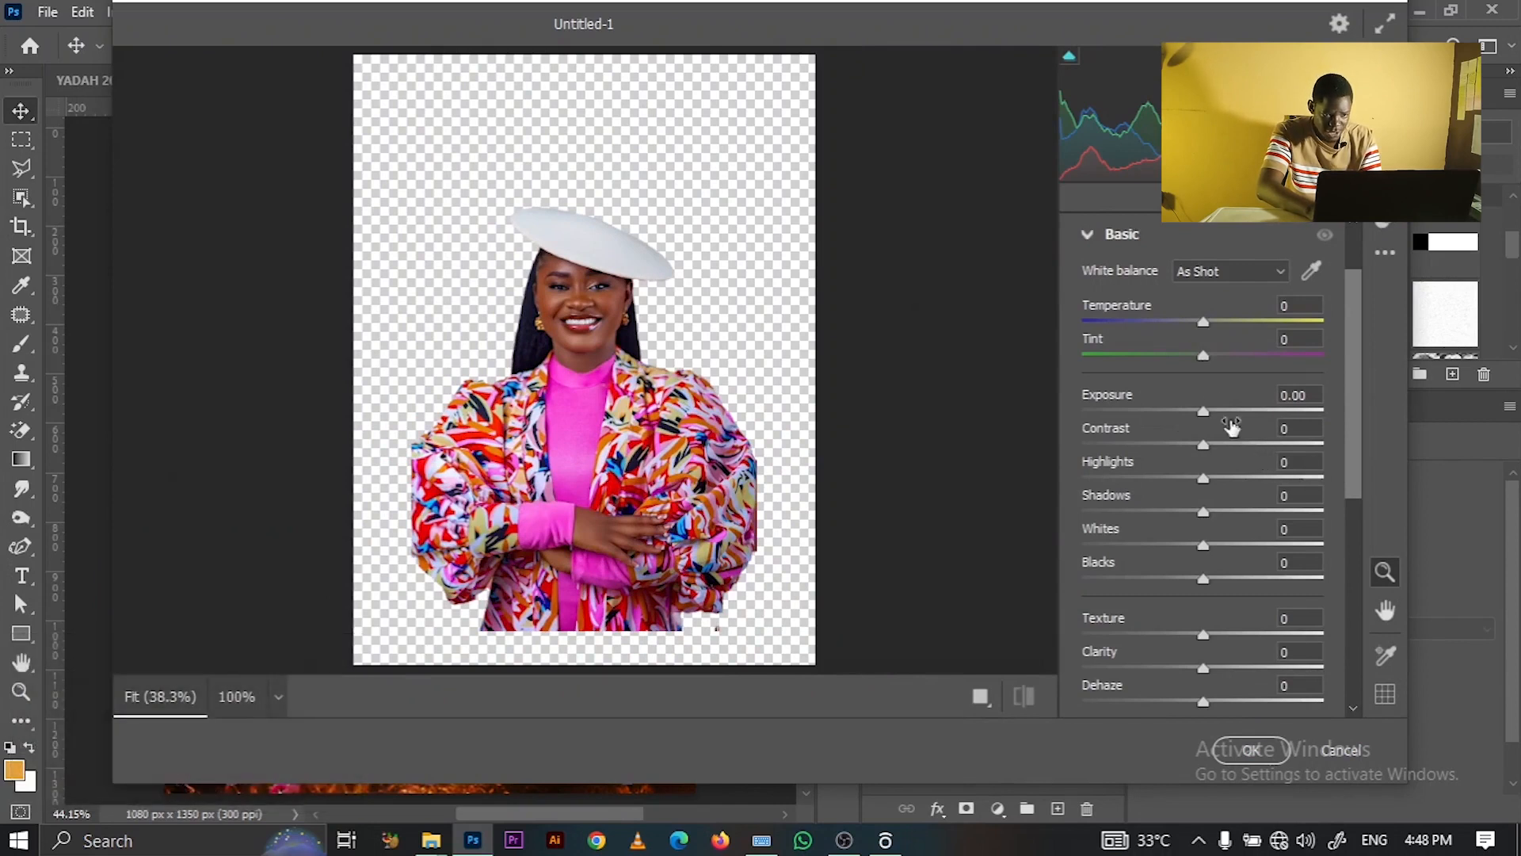
pyautogui.click(1229, 444)
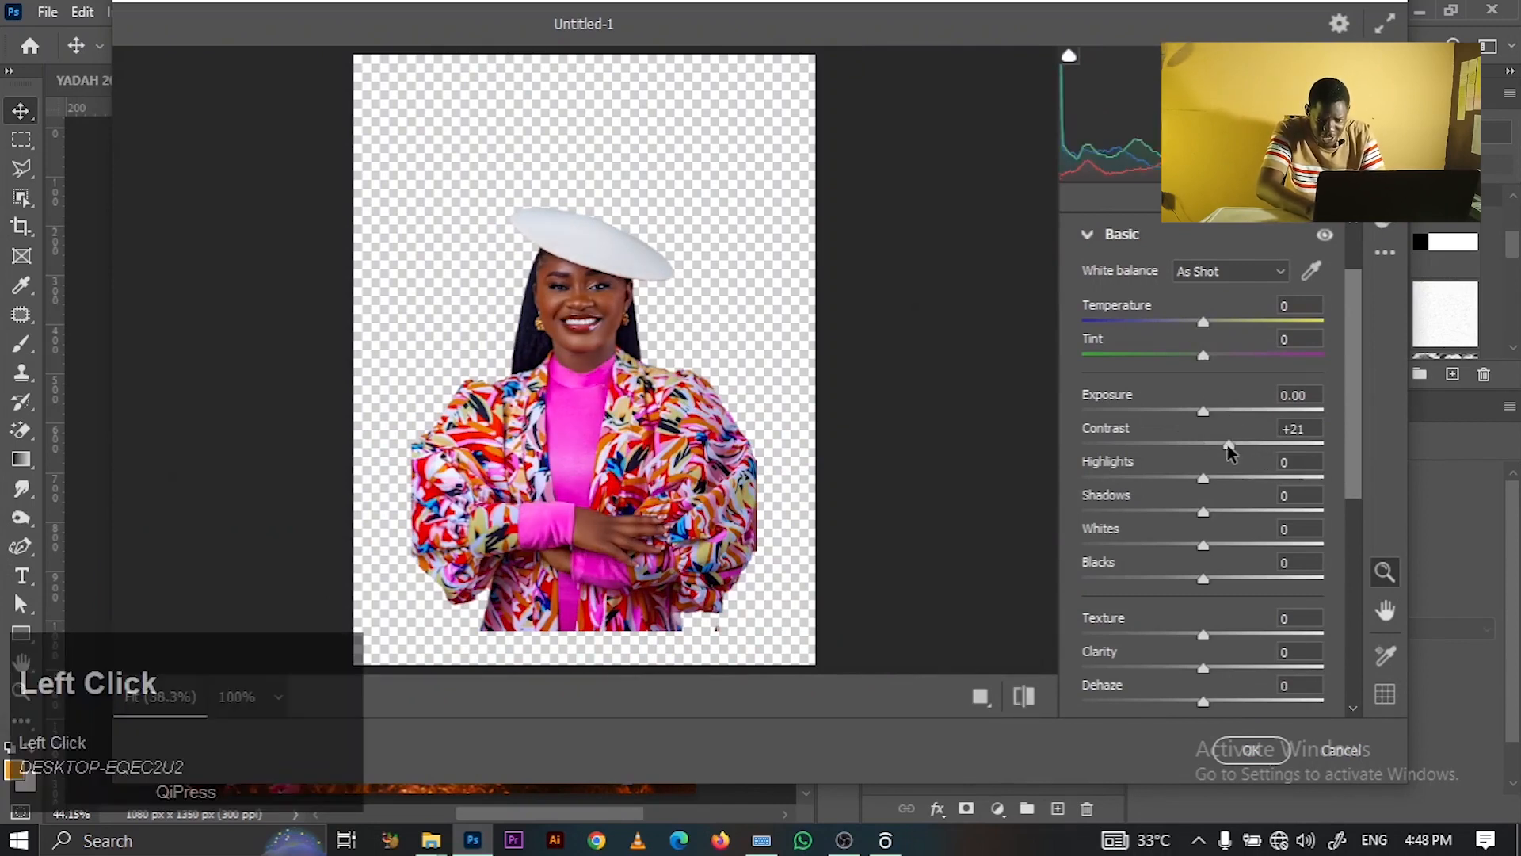
pyautogui.click(1217, 446)
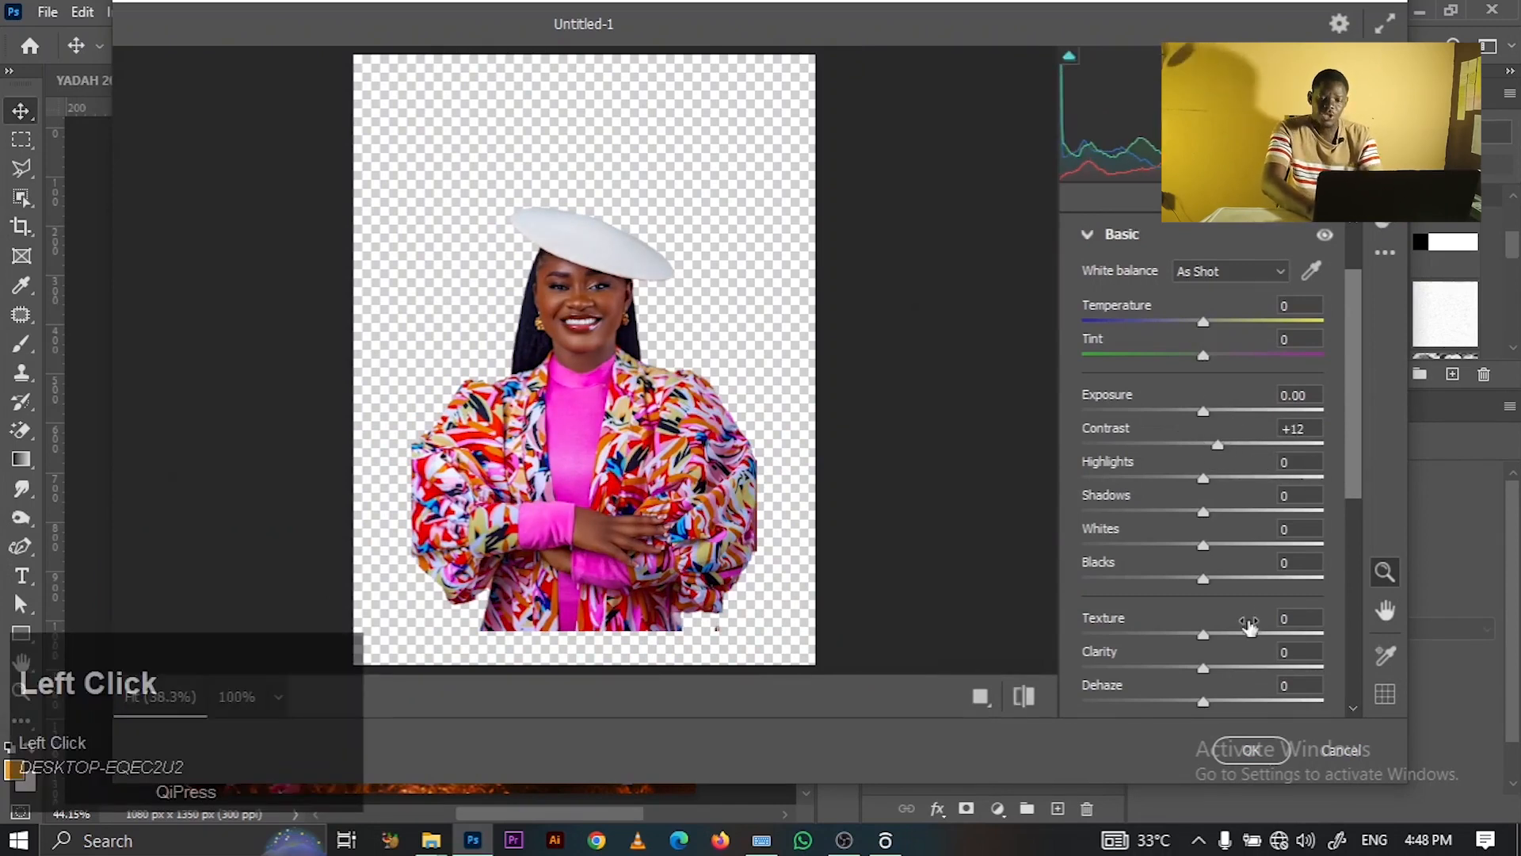
pyautogui.click(1252, 634)
pyautogui.click(1287, 634)
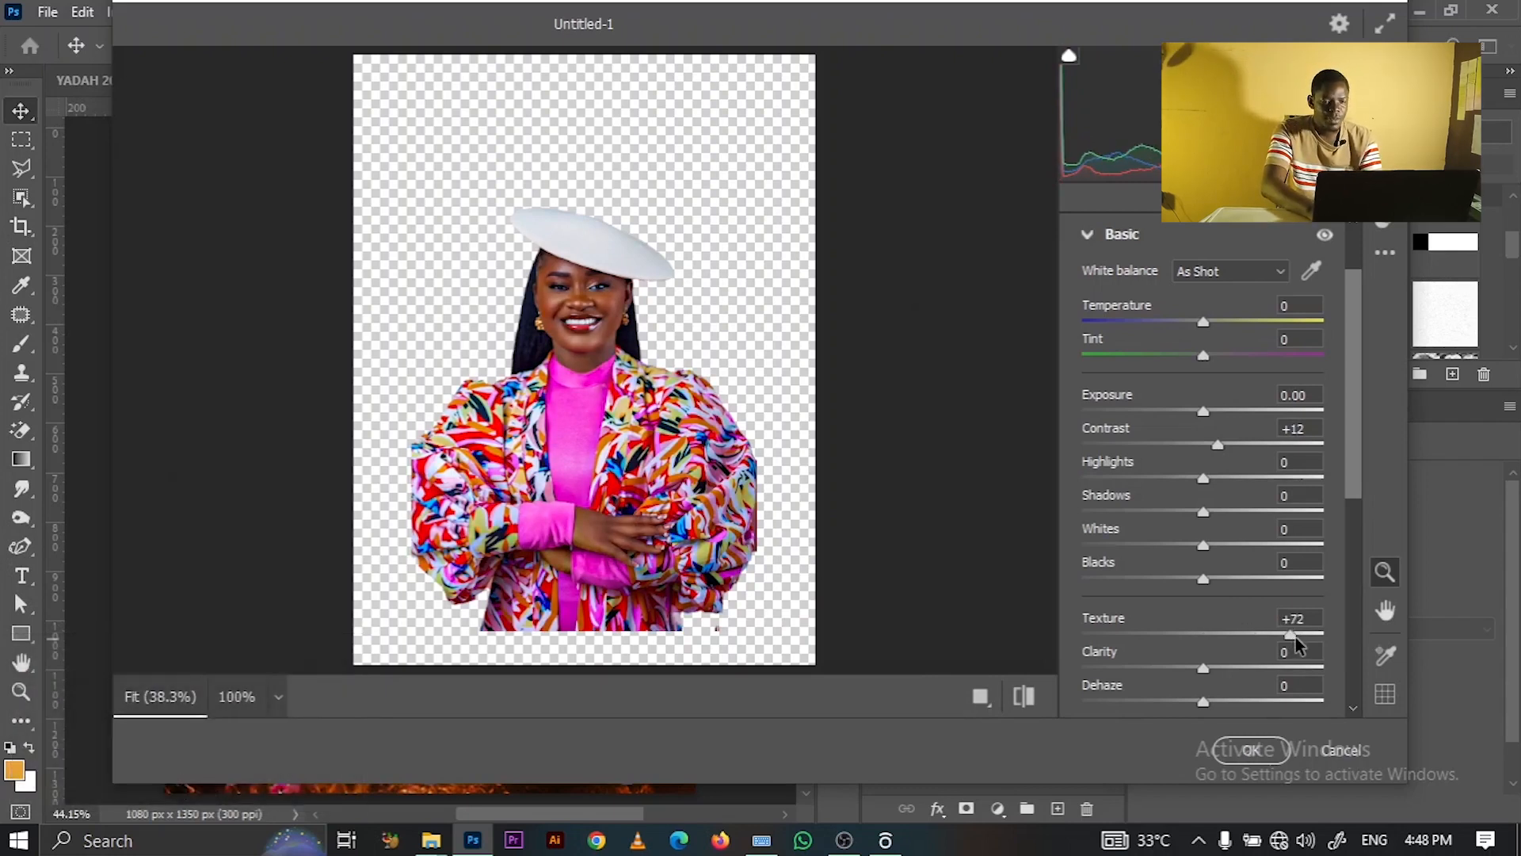
pyautogui.moveTo(1217, 672); pyautogui.dragTo(1231, 672)
pyautogui.click(1218, 670)
pyautogui.moveTo(1273, 629); pyautogui.dragTo(1235, 640)
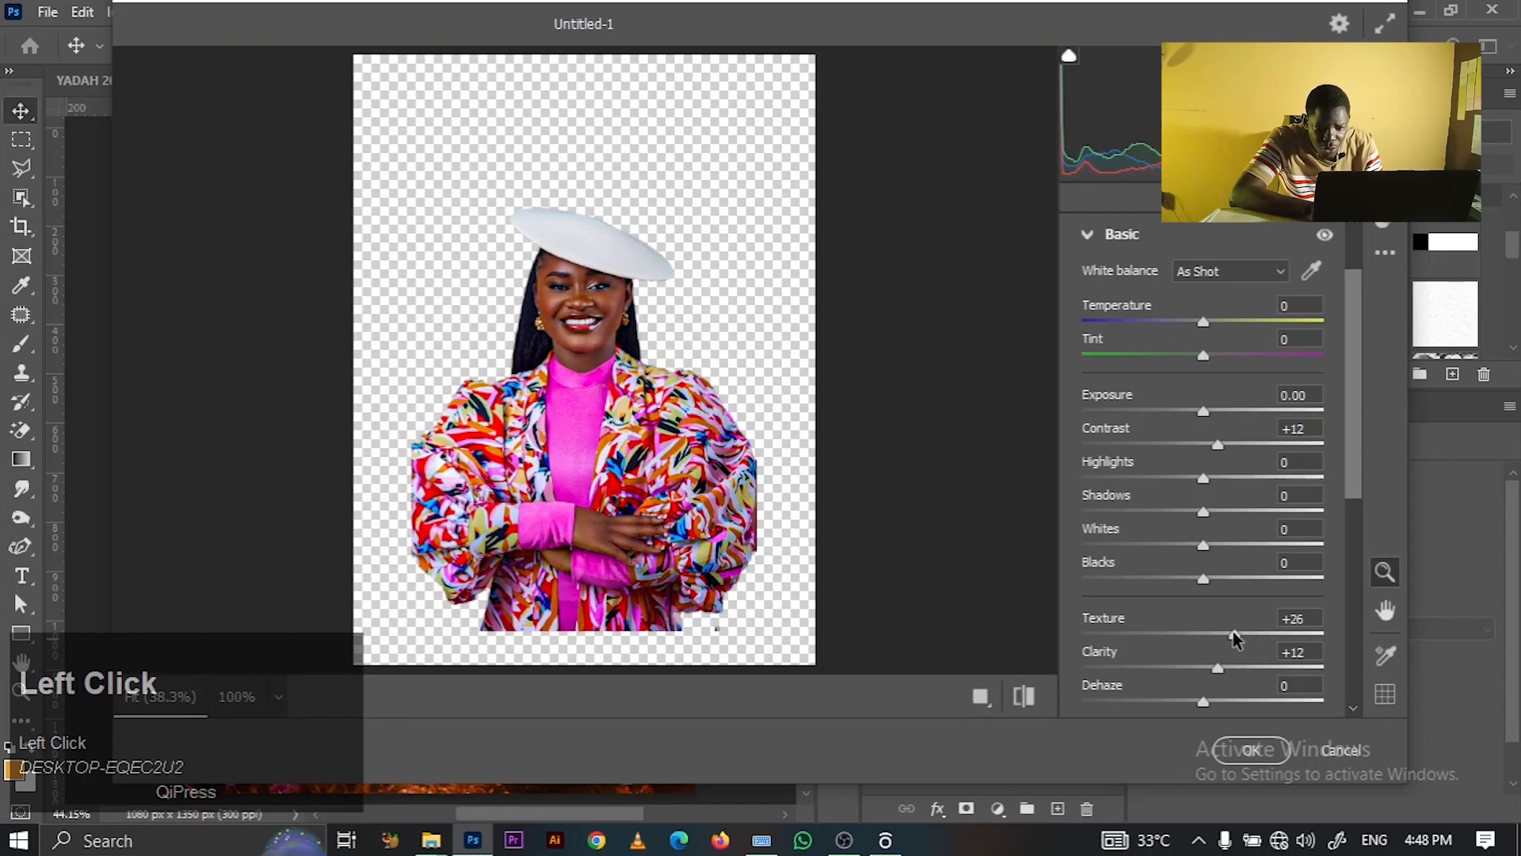
pyautogui.moveTo(1351, 469); pyautogui.dragTo(1352, 594)
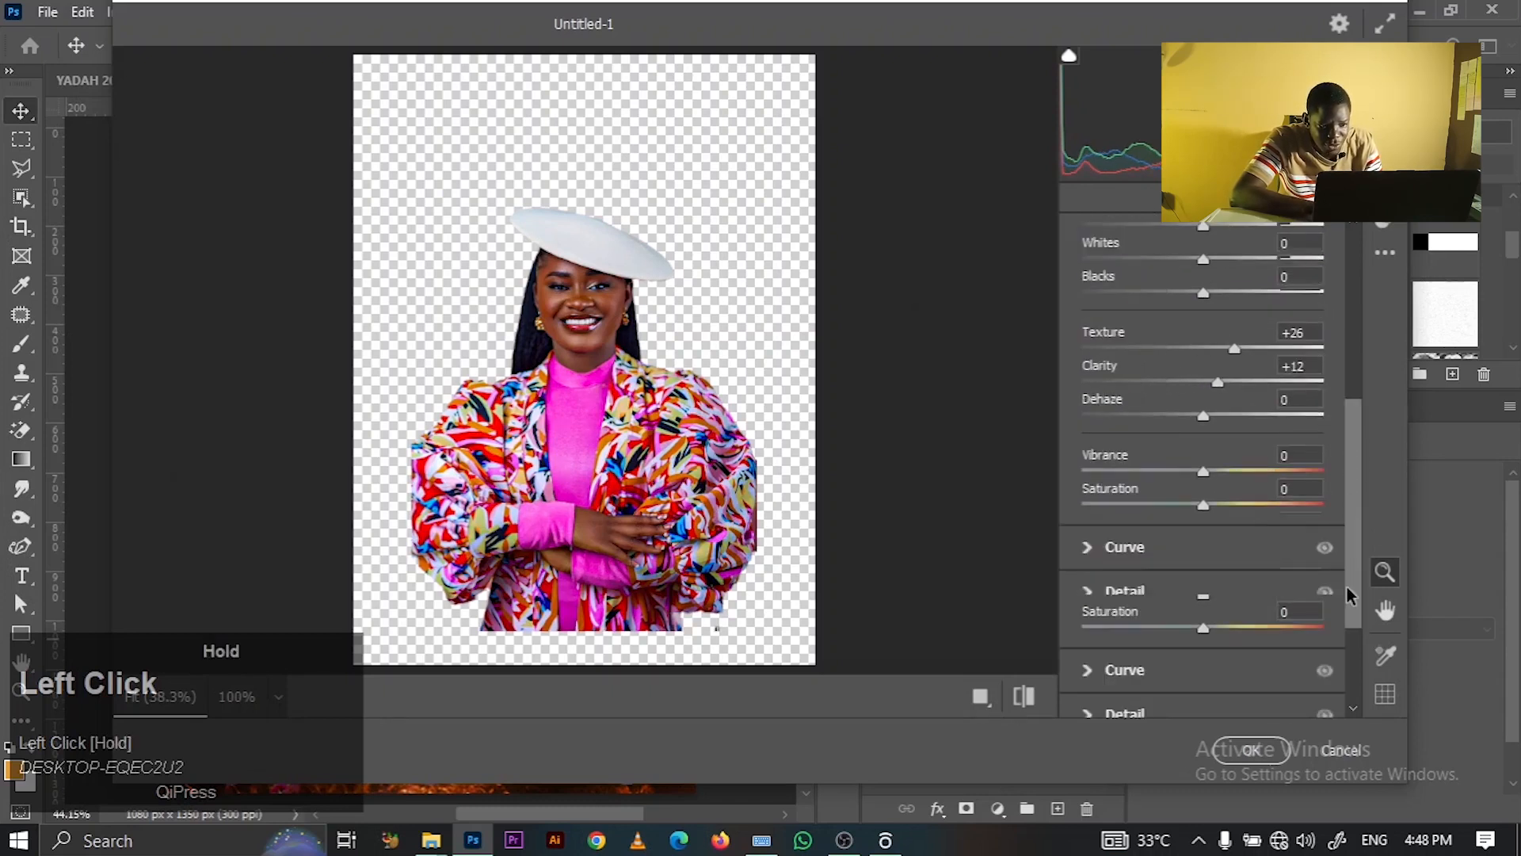
# - Set Noise Reduction 19, Color Noise Reduction 17 and Sharpening 40, then apply
pyautogui.click(1087, 594)
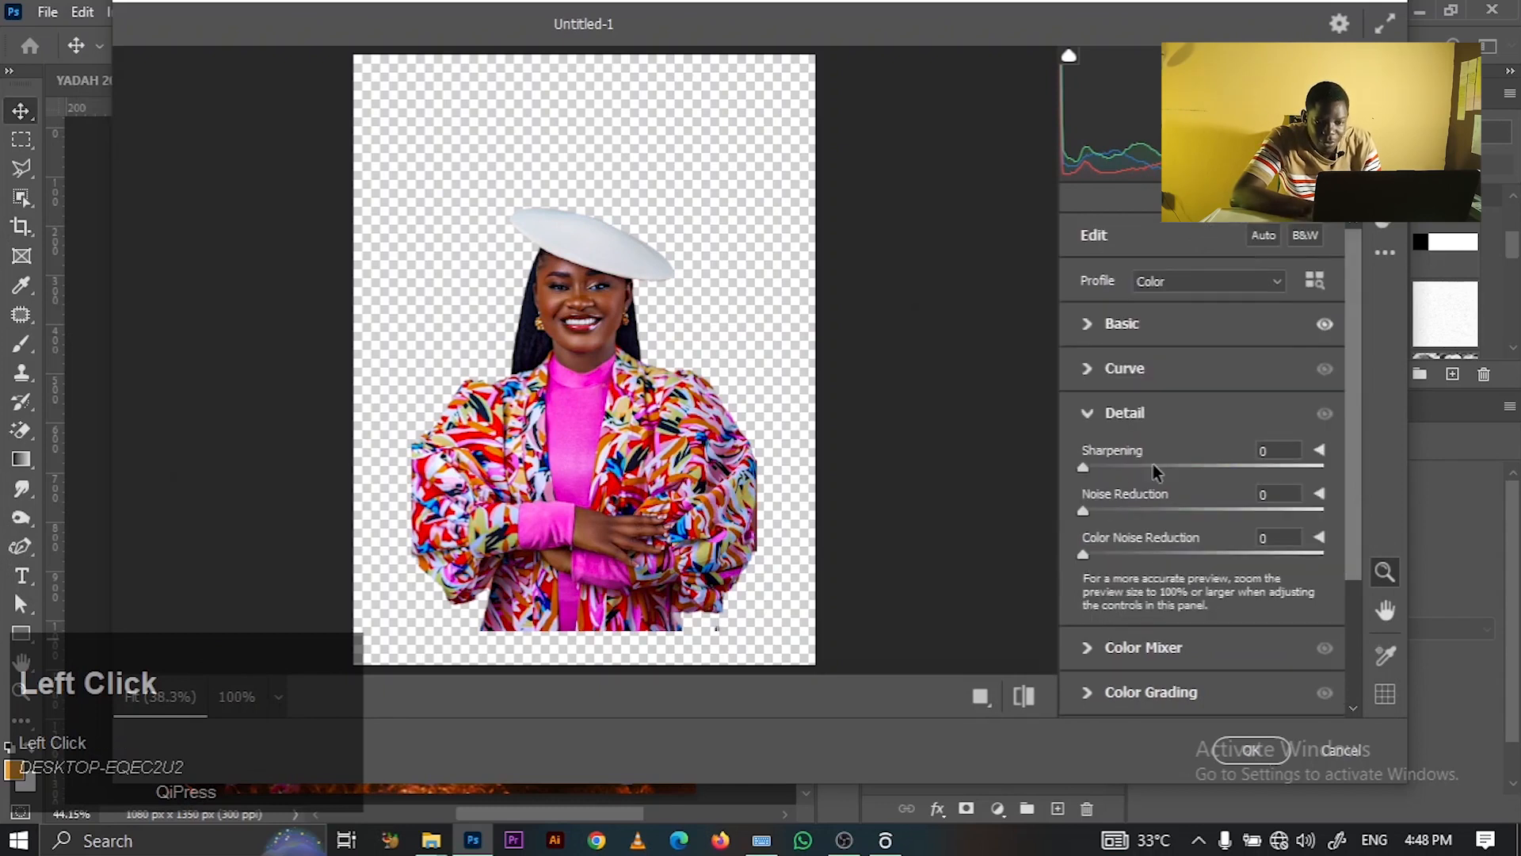
pyautogui.click(1126, 511)
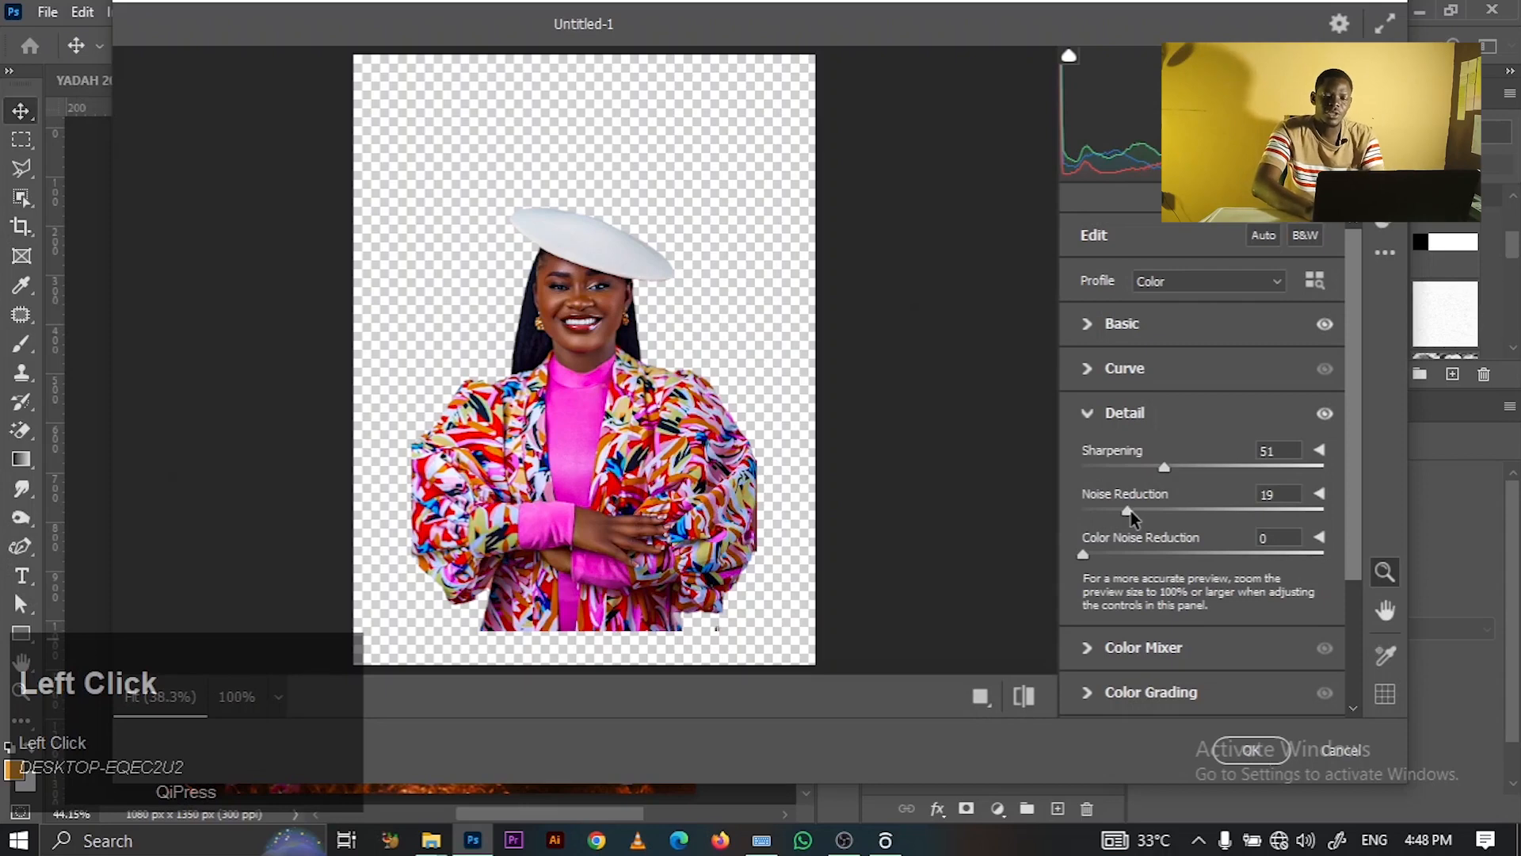
pyautogui.click(1123, 554)
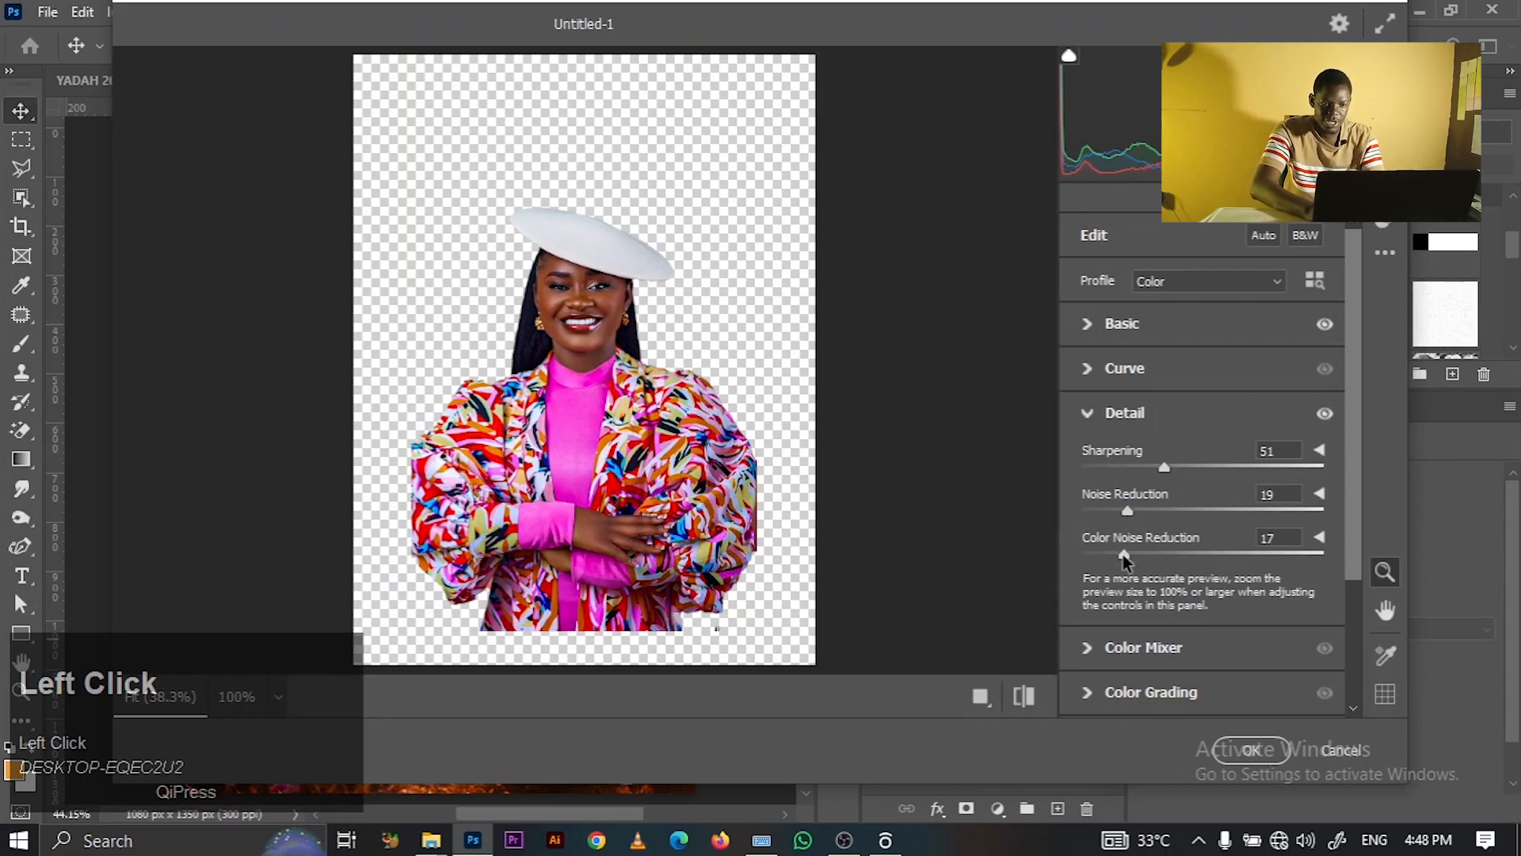
pyautogui.click(576, 374)
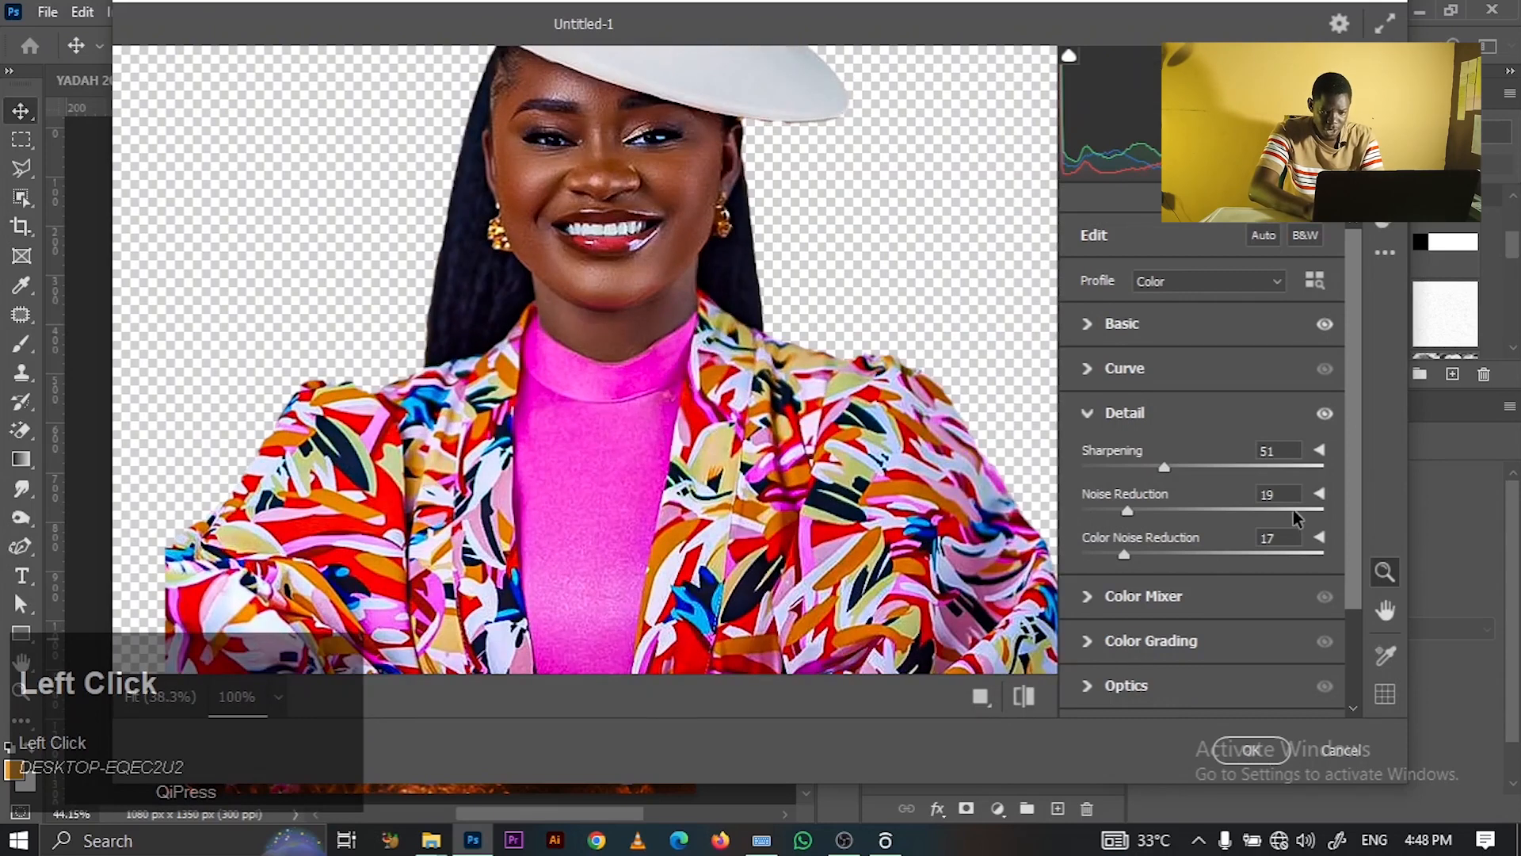
pyautogui.click(1147, 465)
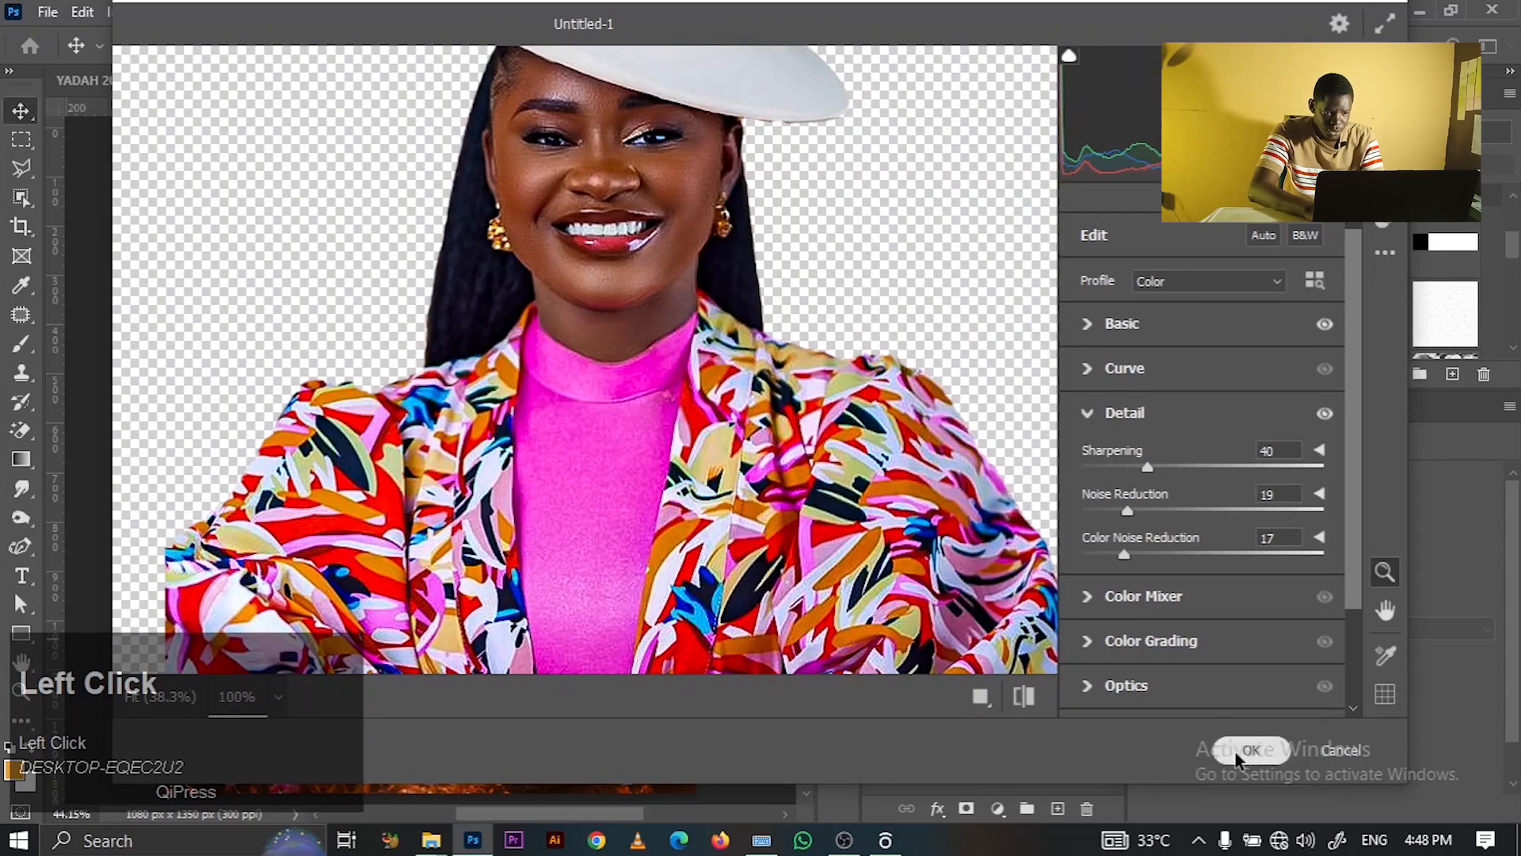
pyautogui.click(1236, 751)
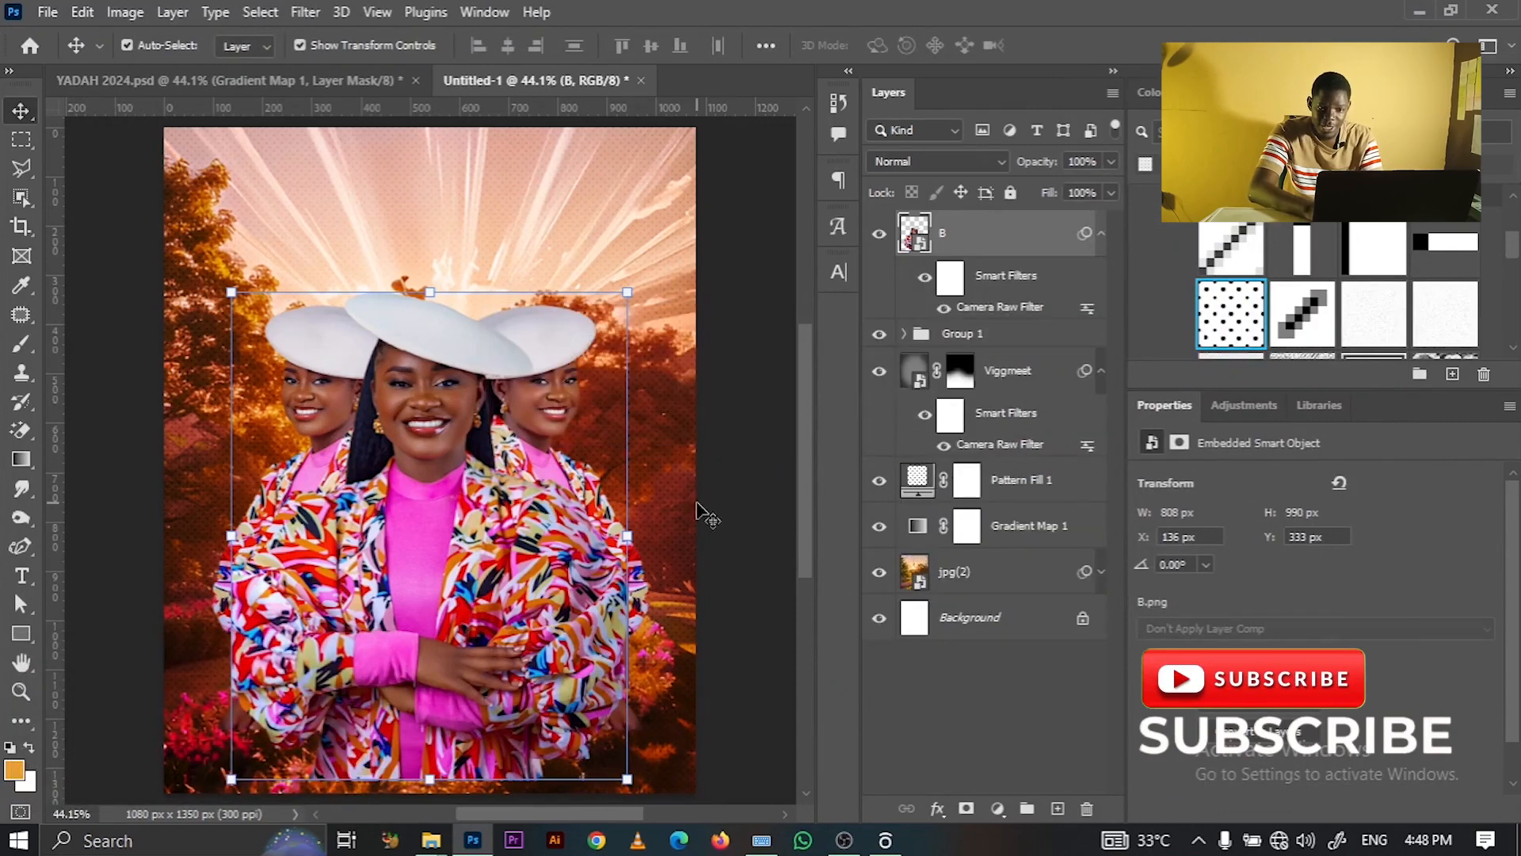
# - Expand Group 1, select layer A copy and launch Filter > Camera Raw Filter on it
pyautogui.click(908, 335)
pyautogui.click(1022, 376)
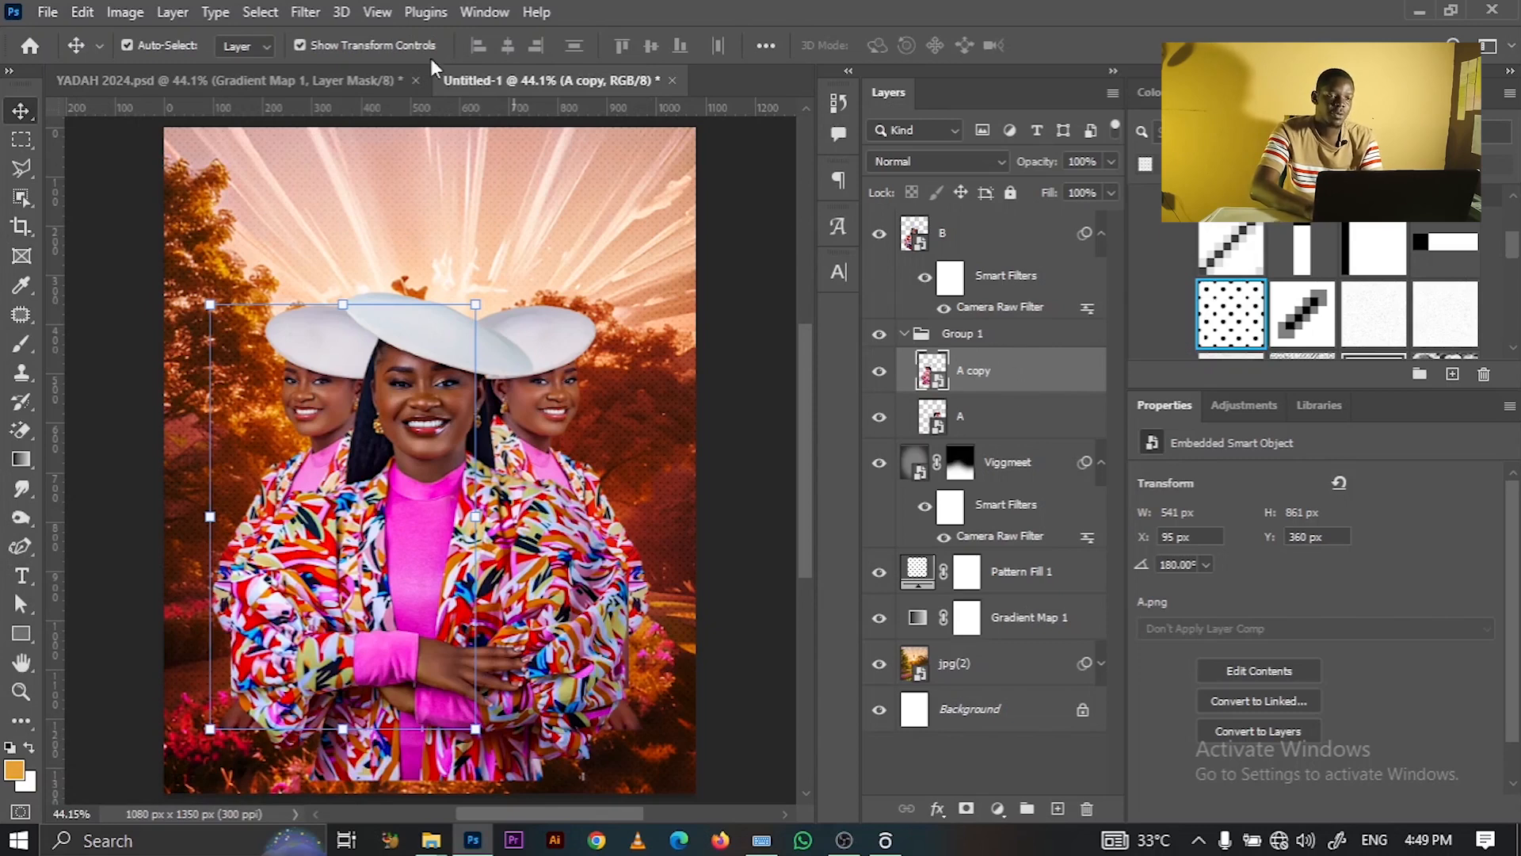
pyautogui.click(306, 12)
pyautogui.click(325, 32)
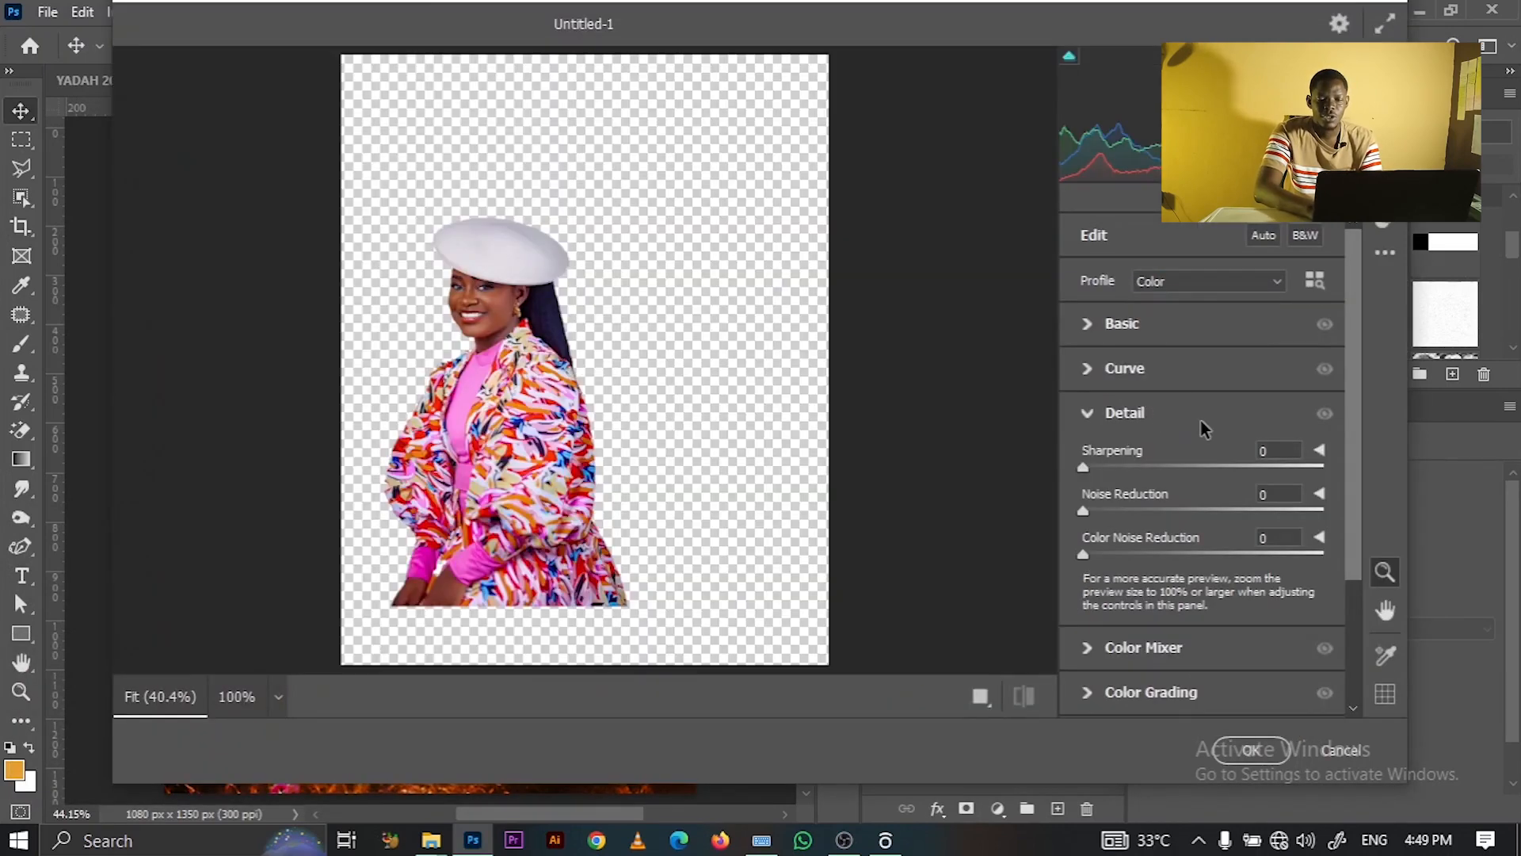
# - Sharpen and reduce colour noise on A copy, then raise Texture to +38
pyautogui.click(1132, 468)
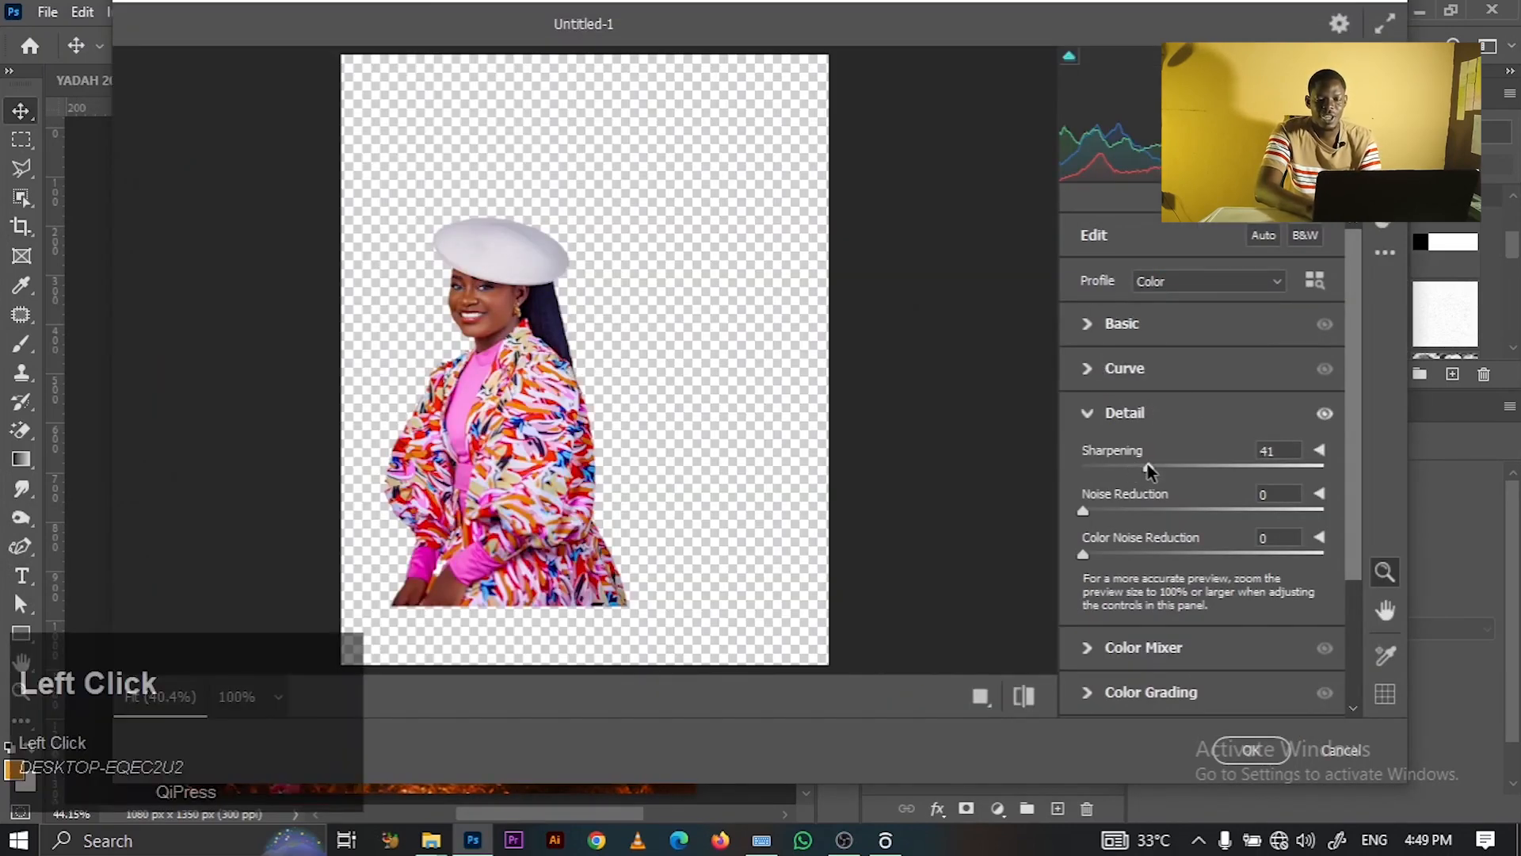
pyautogui.click(1135, 553)
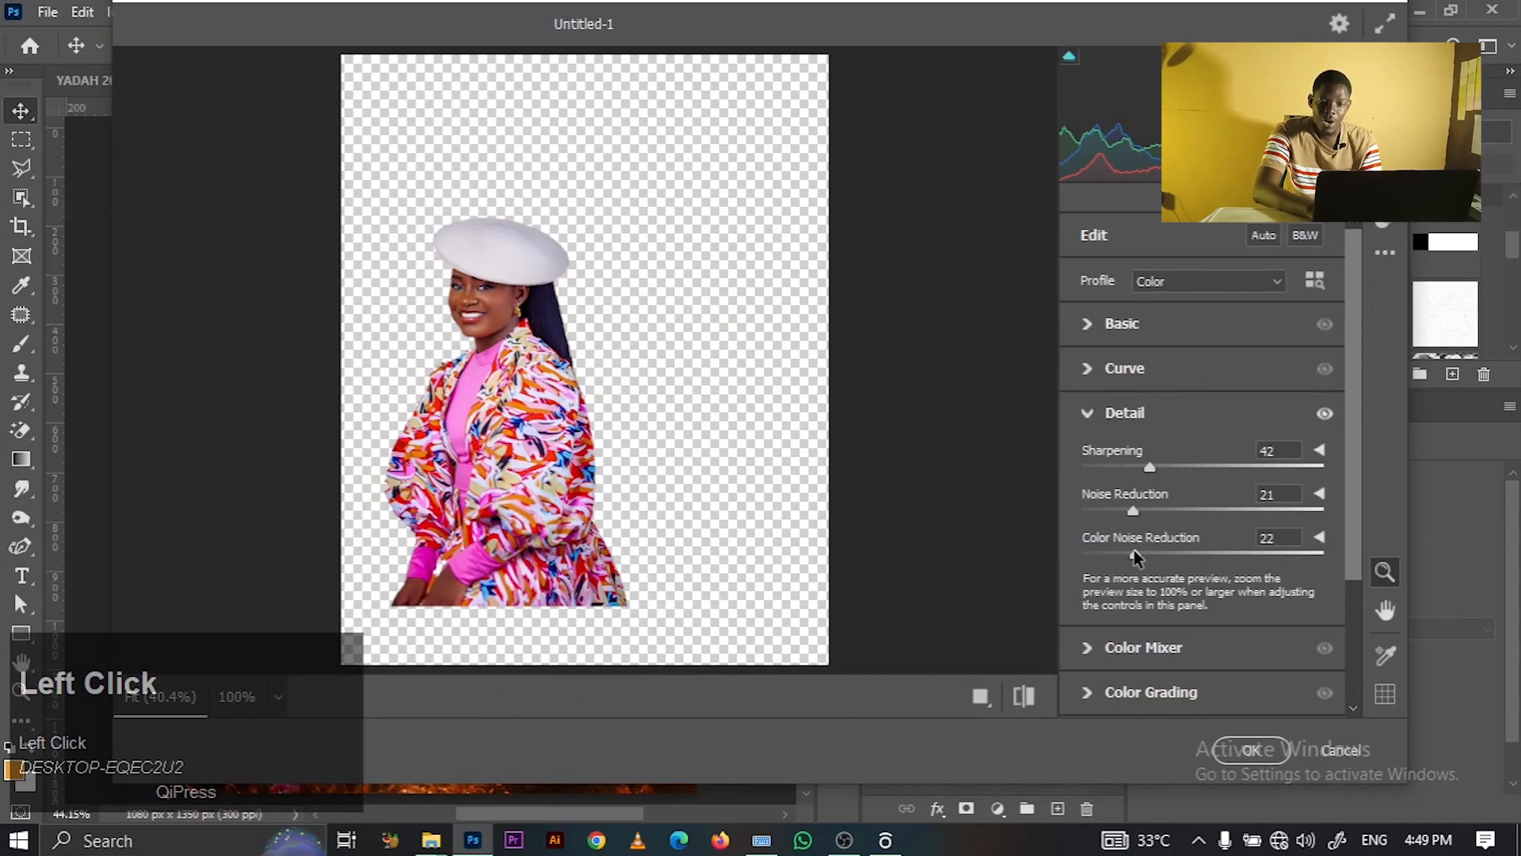
pyautogui.click(1117, 411)
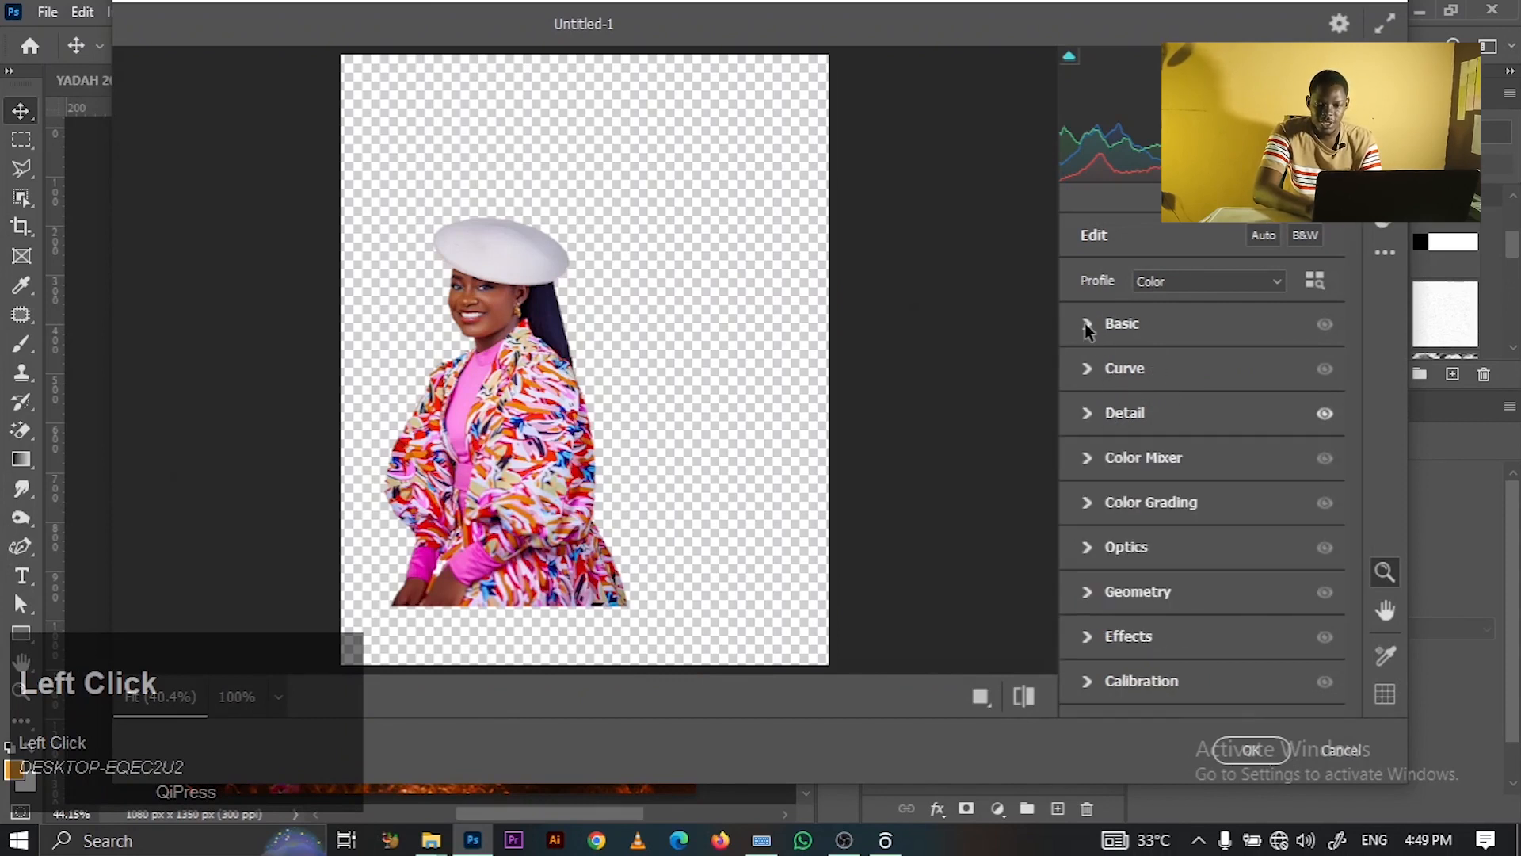
pyautogui.click(1087, 323)
pyautogui.click(1248, 634)
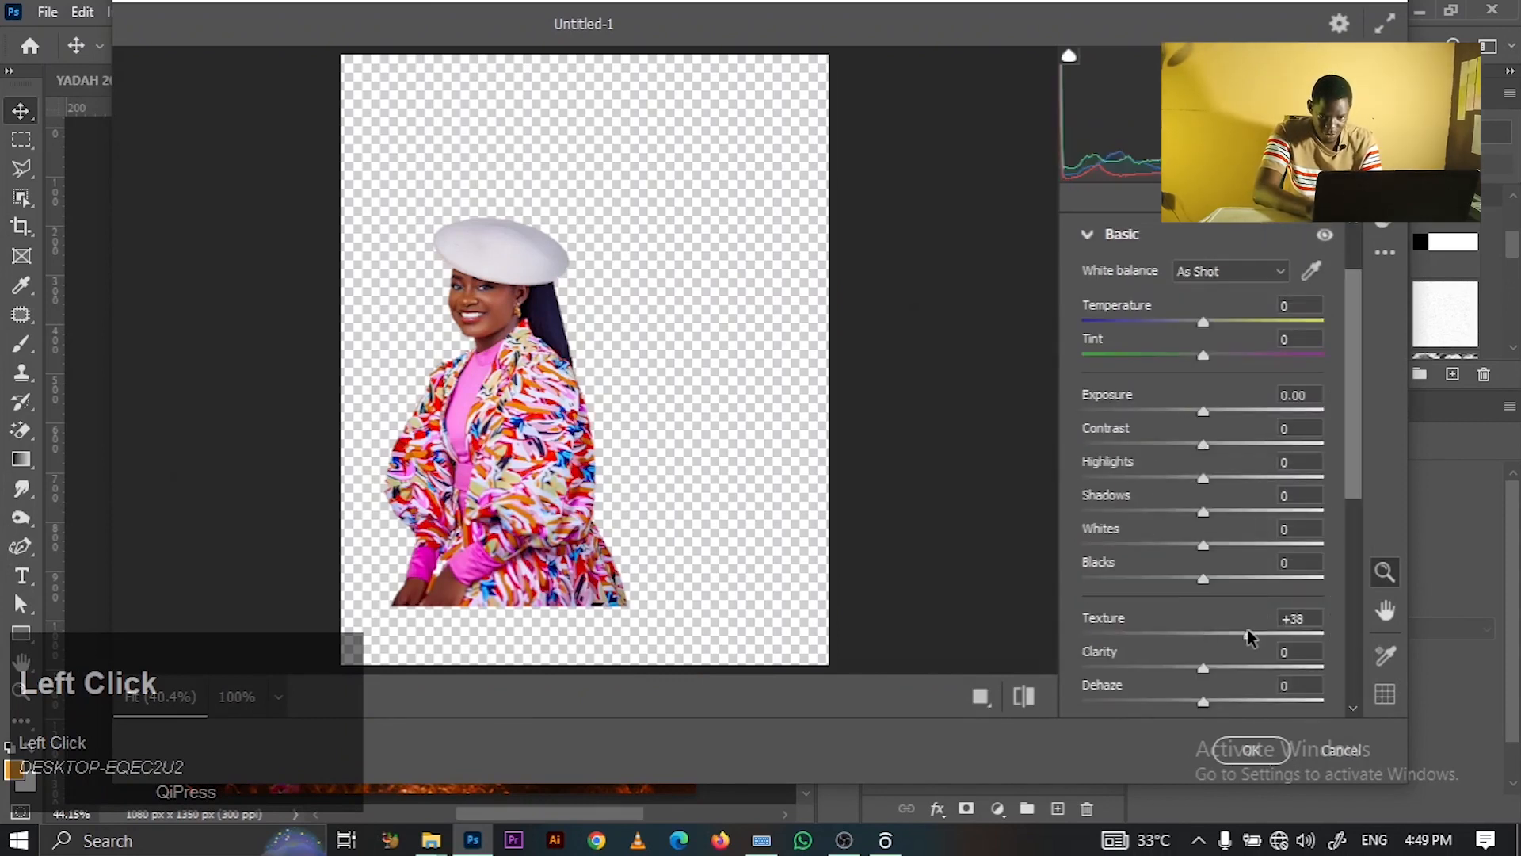
pyautogui.click(1237, 632)
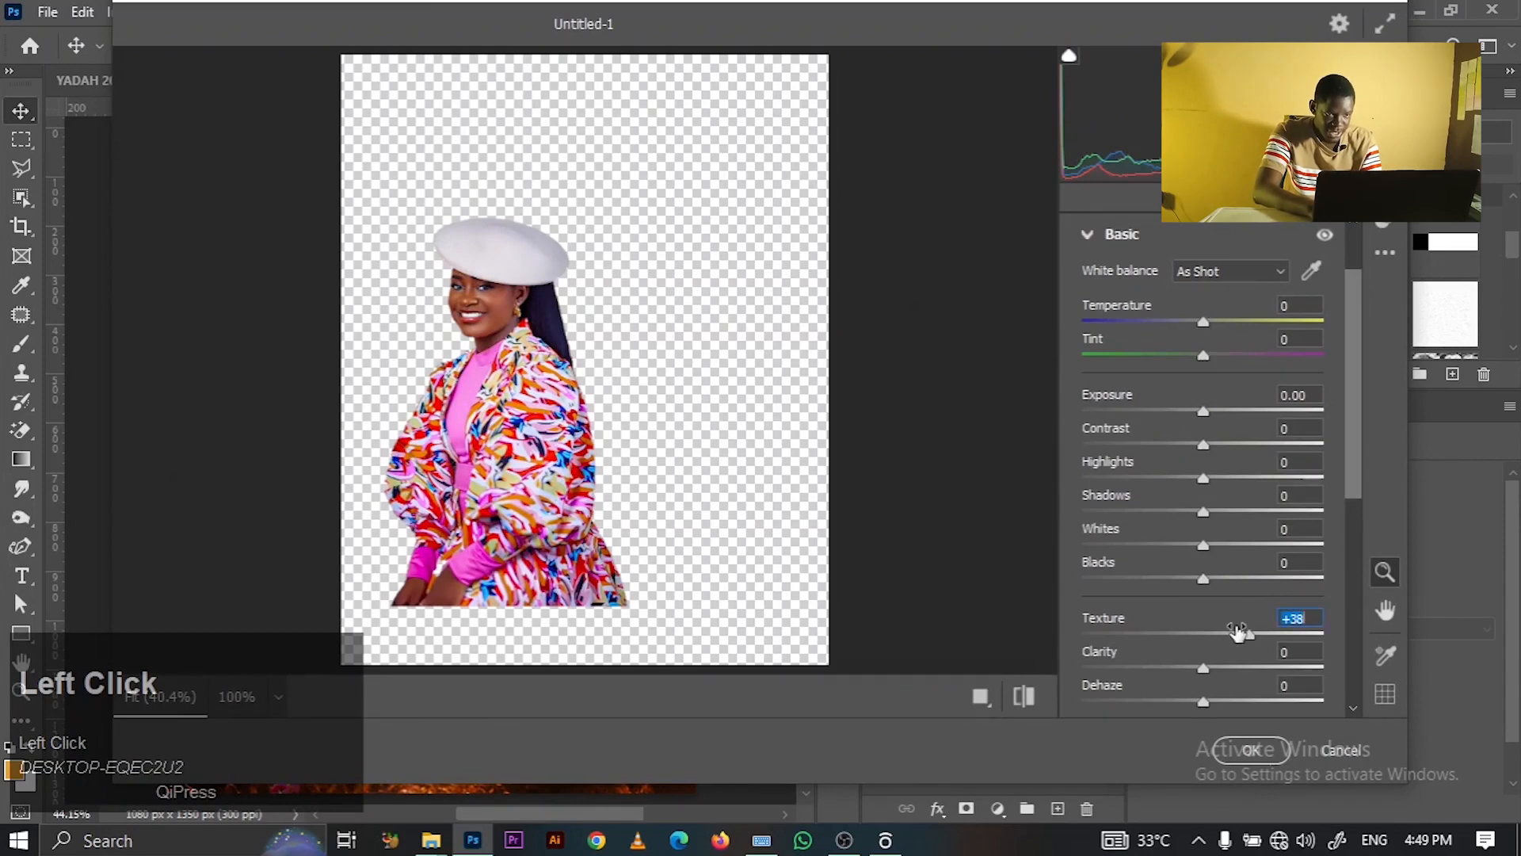
pyautogui.click(564, 458)
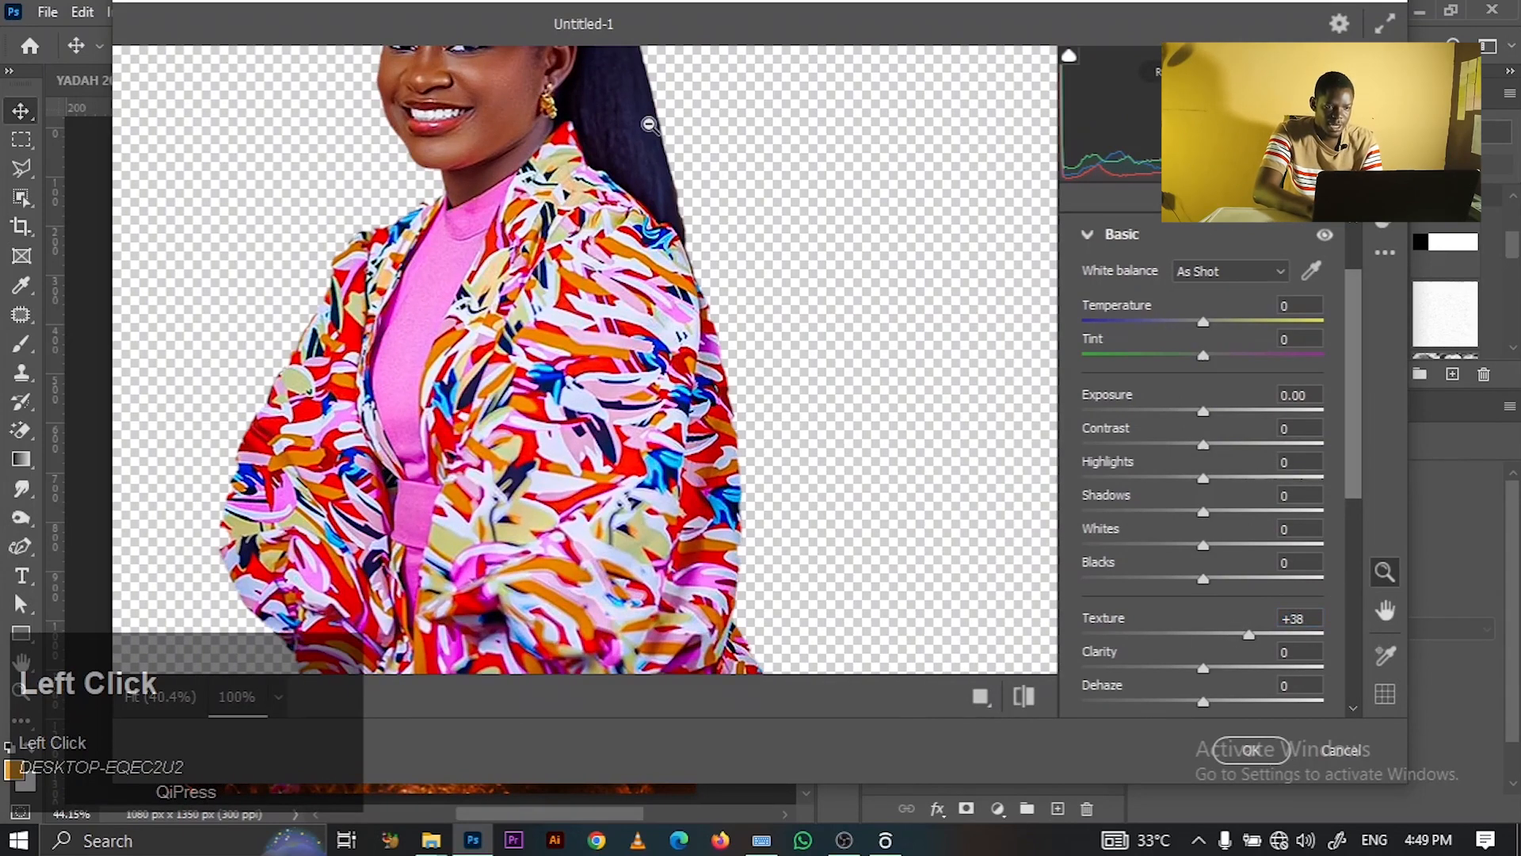
pyautogui.press('h')
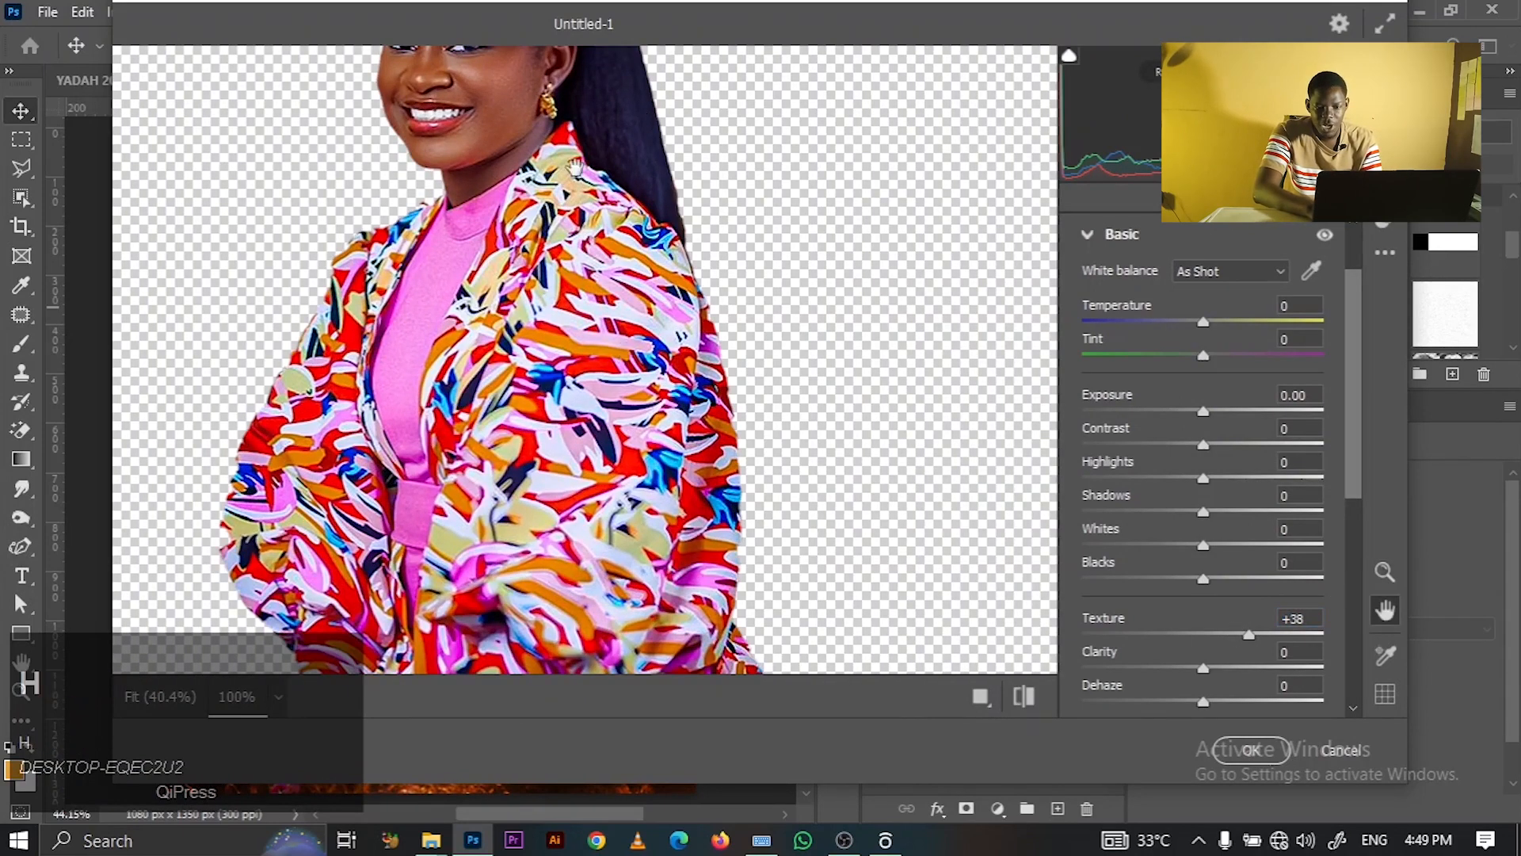
pyautogui.moveTo(575, 167); pyautogui.dragTo(618, 402)
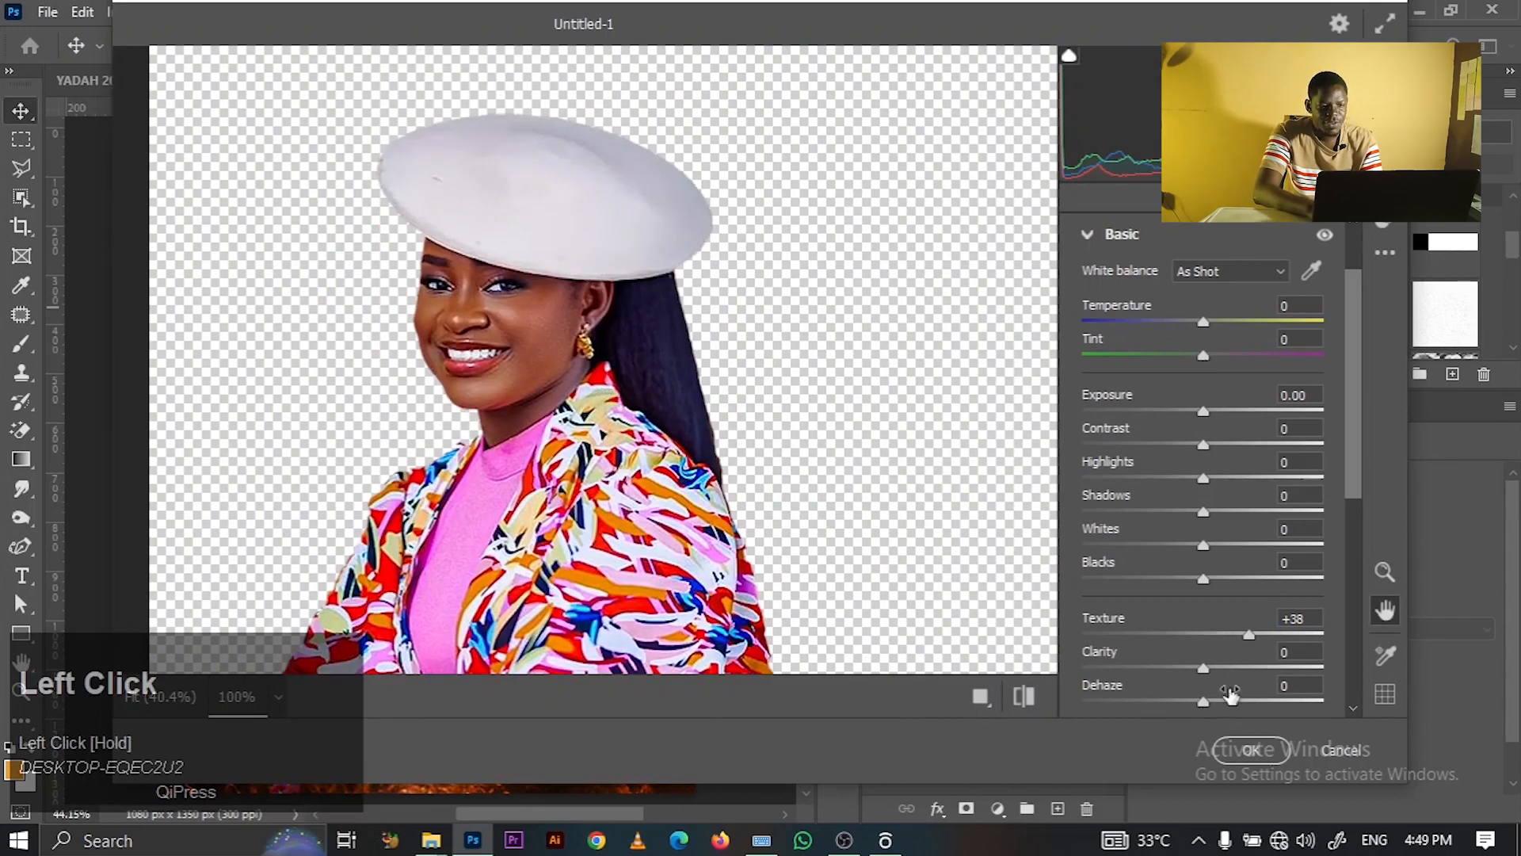
# - Set Clarity +20, Contrast +7, Dehaze +14 and Highlights +27, then apply the filter
pyautogui.click(1226, 669)
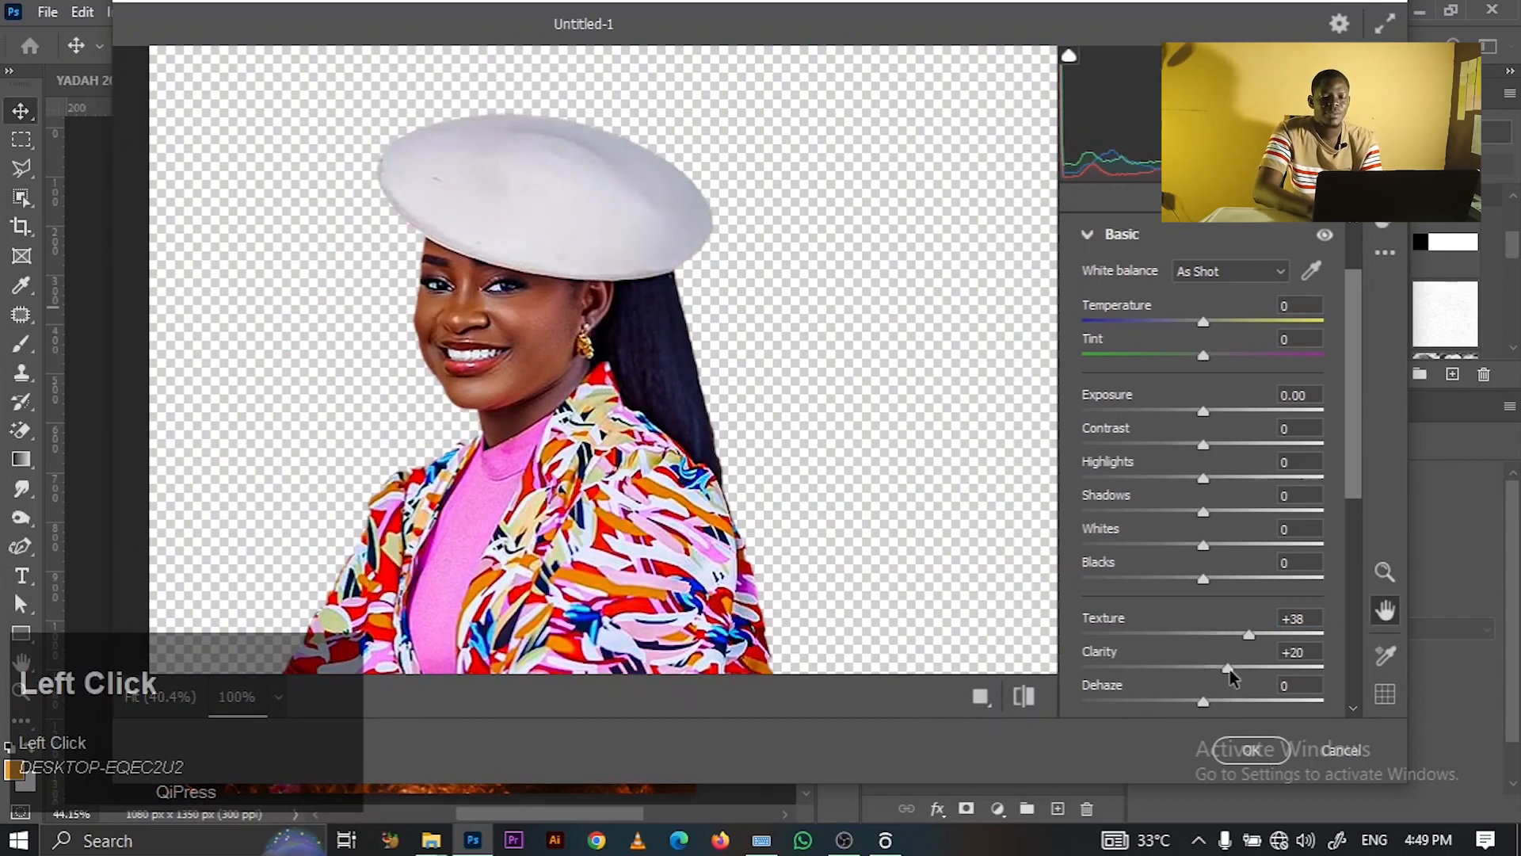
pyautogui.click(1219, 445)
pyautogui.moveTo(1209, 445); pyautogui.dragTo(1208, 445)
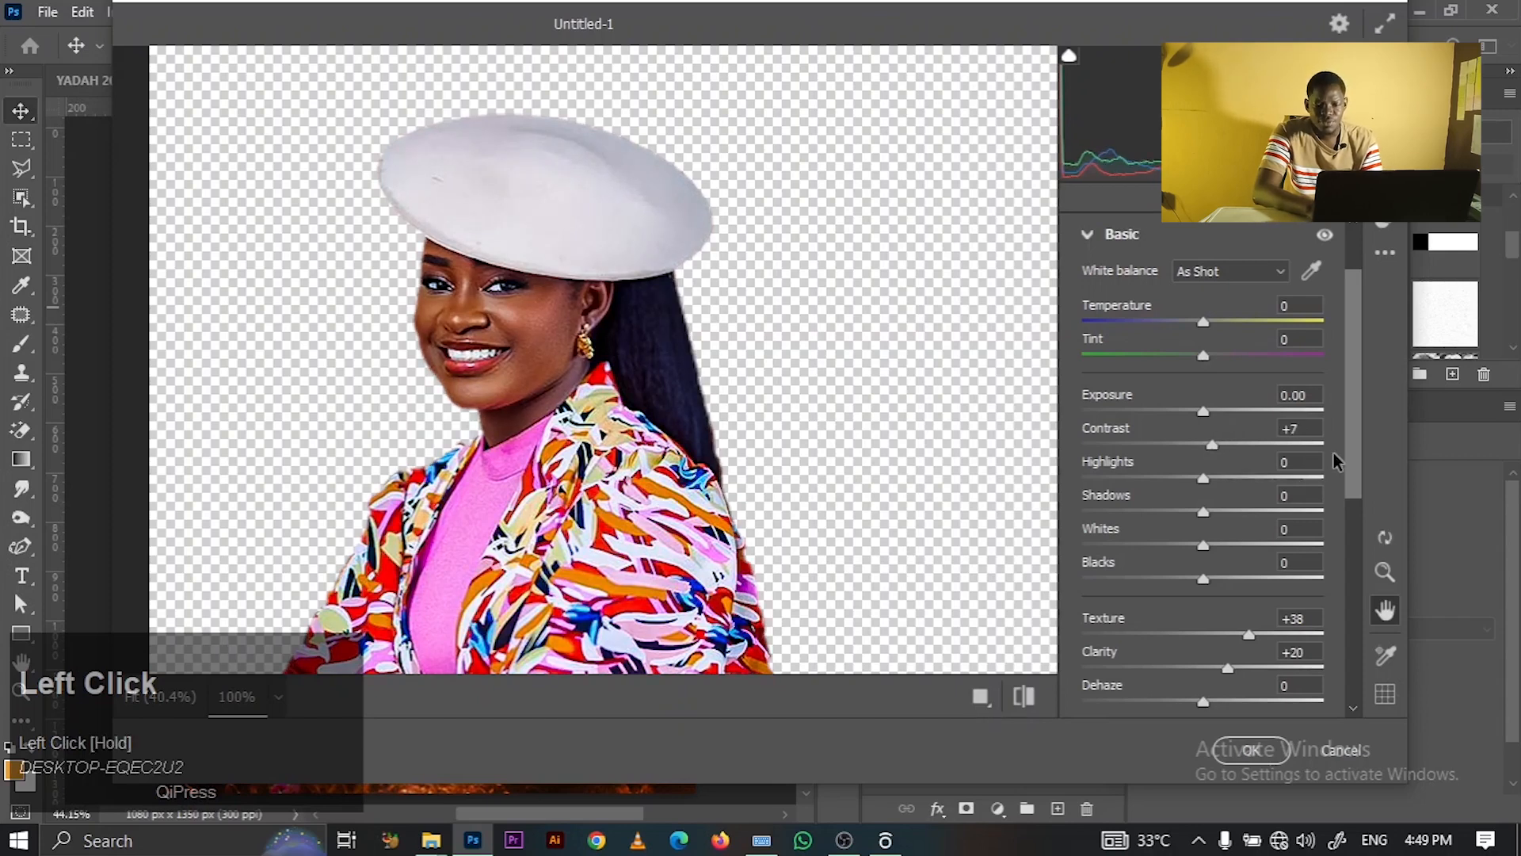
pyautogui.moveTo(1350, 461); pyautogui.dragTo(1351, 568)
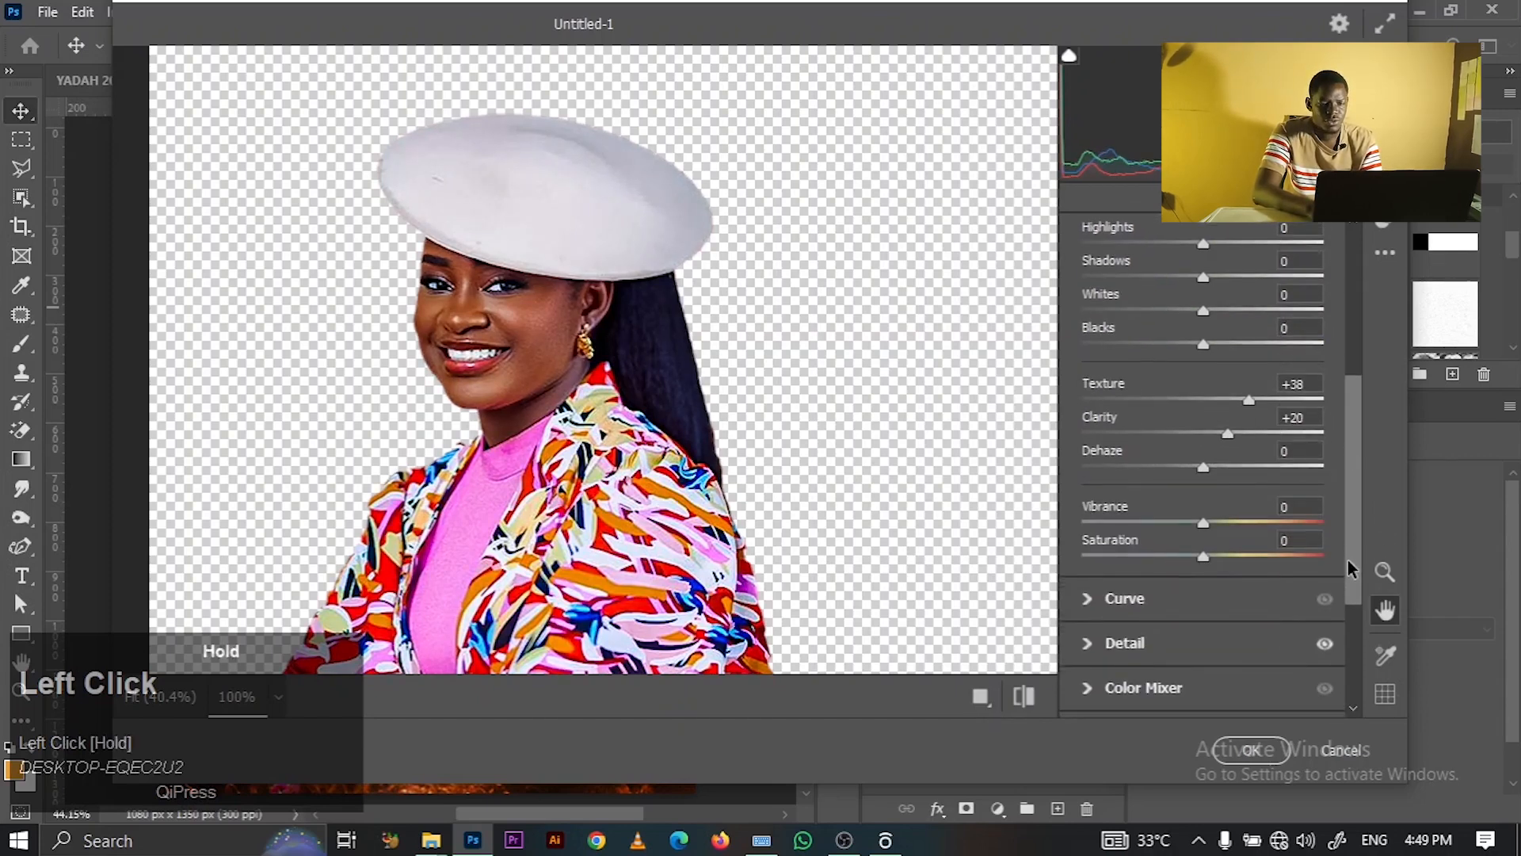
pyautogui.click(1219, 468)
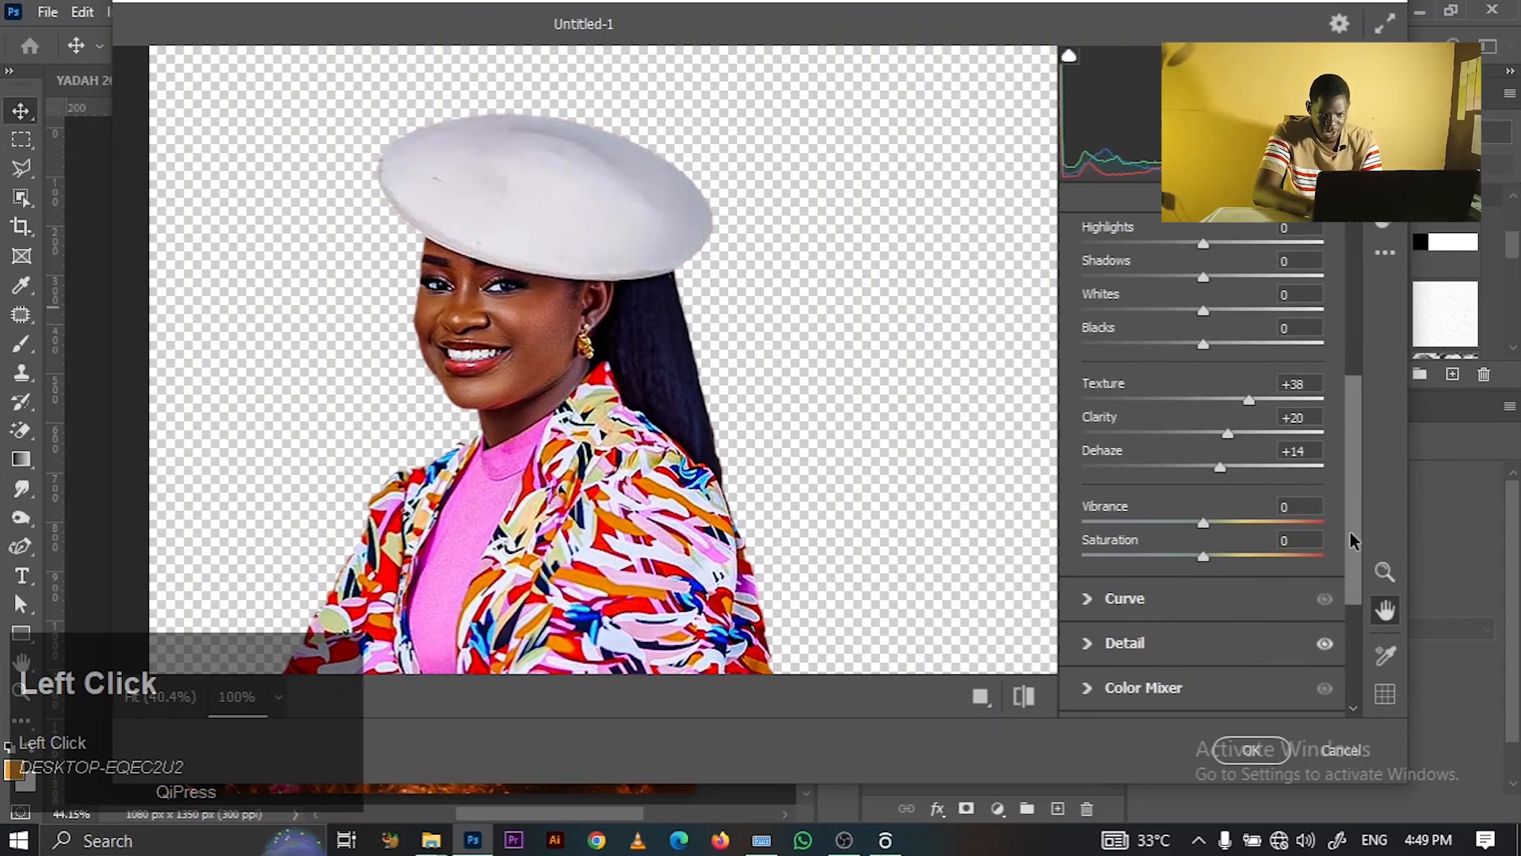
pyautogui.moveTo(1351, 541); pyautogui.dragTo(1344, 482)
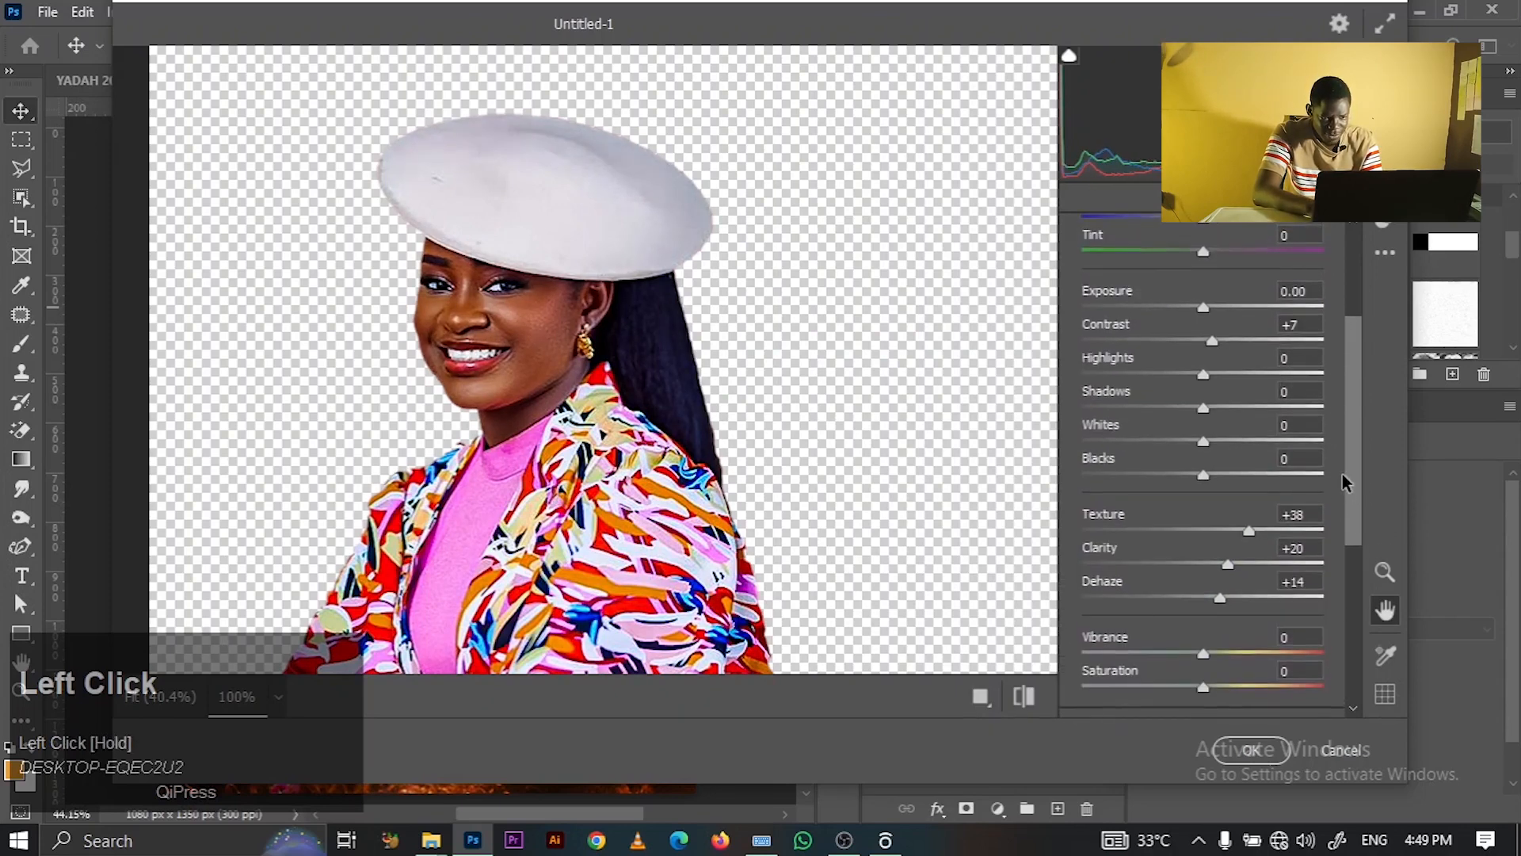
pyautogui.click(1224, 379)
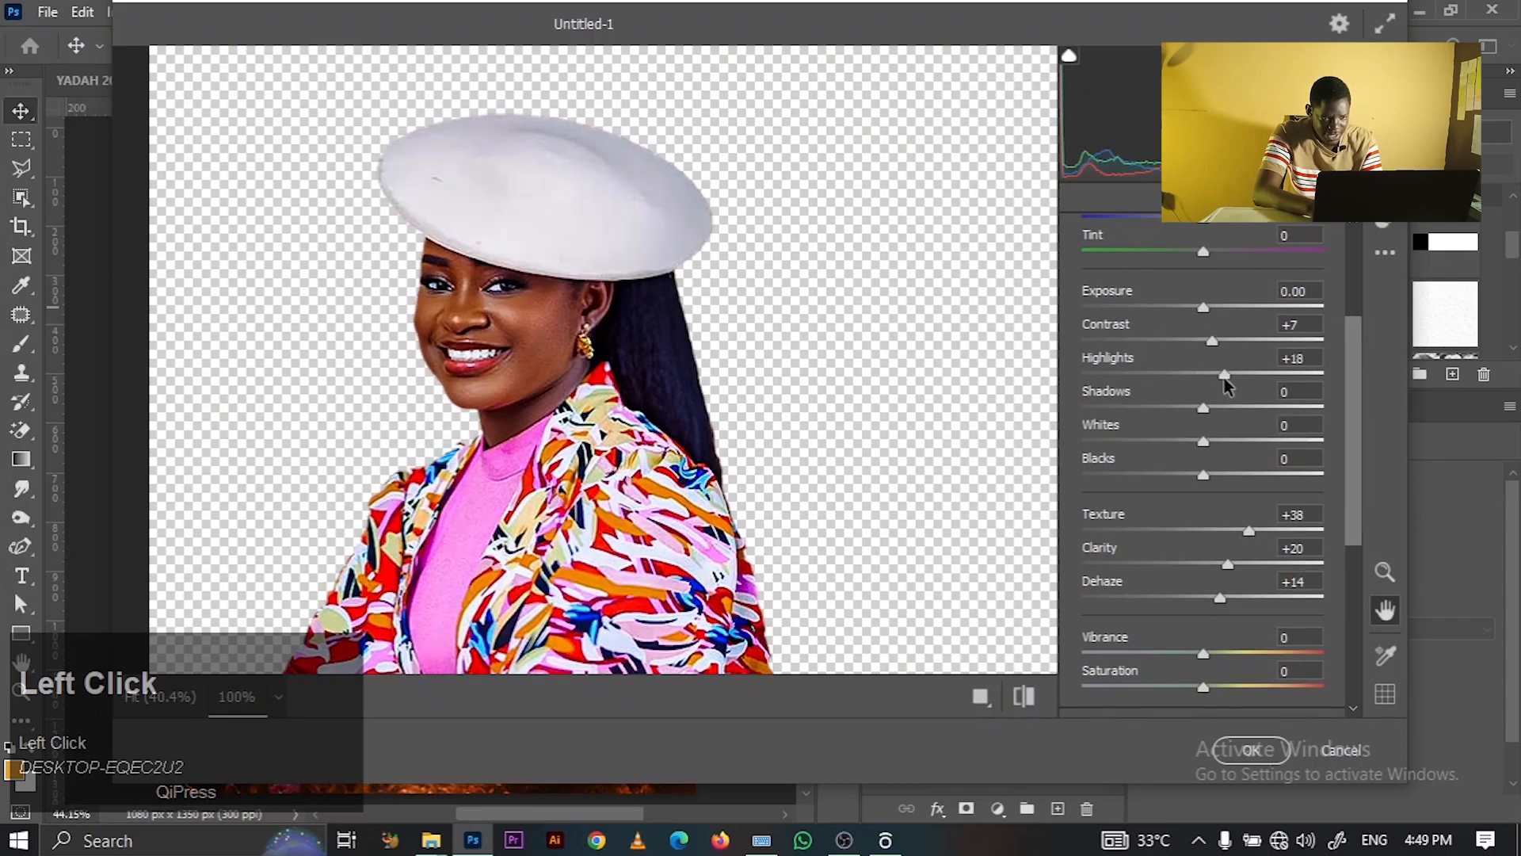
pyautogui.click(1236, 377)
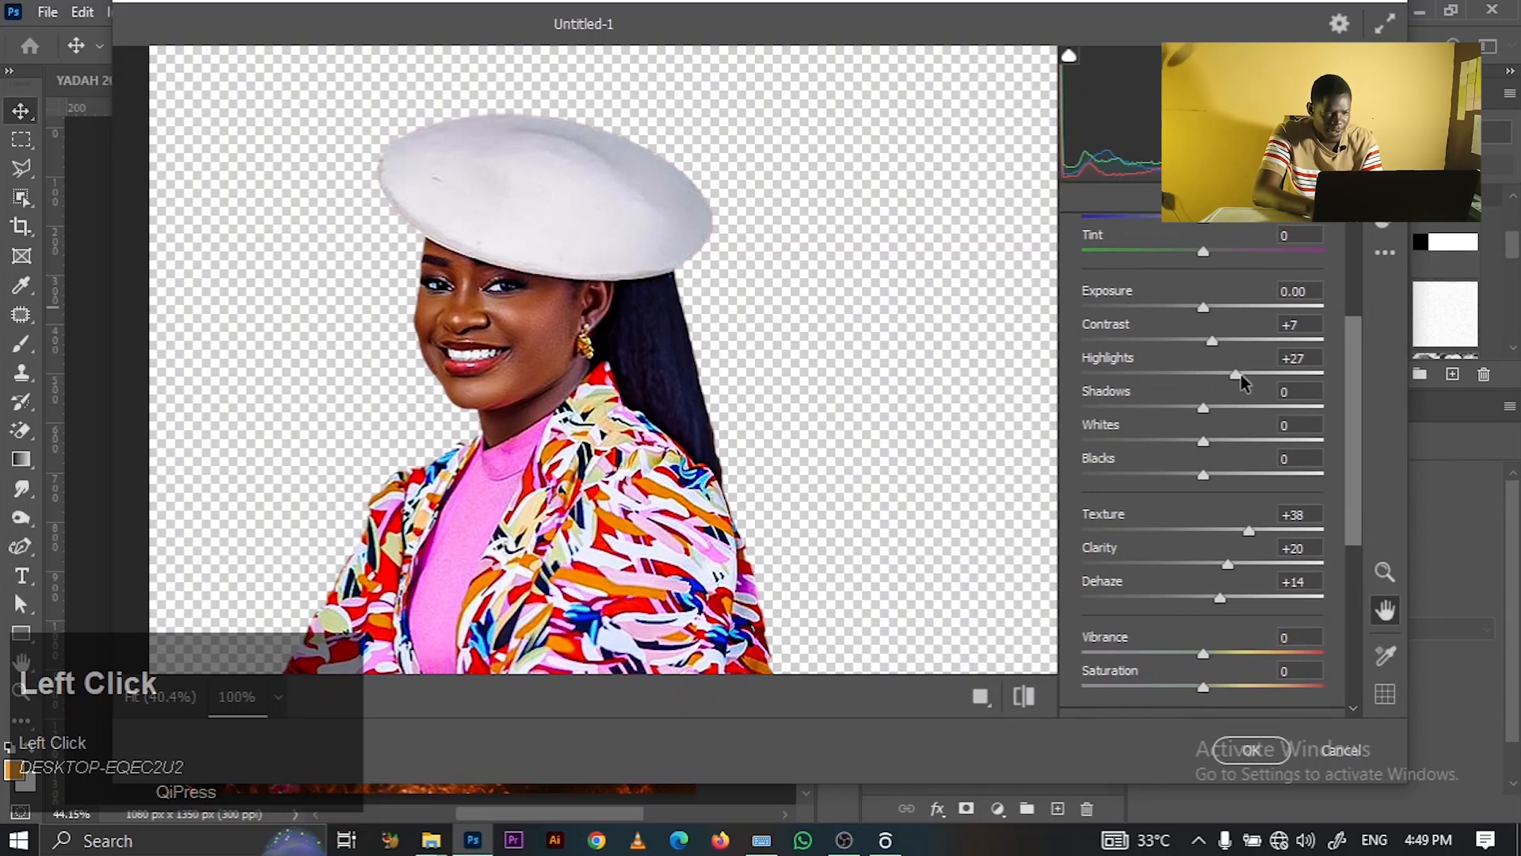
pyautogui.click(1251, 750)
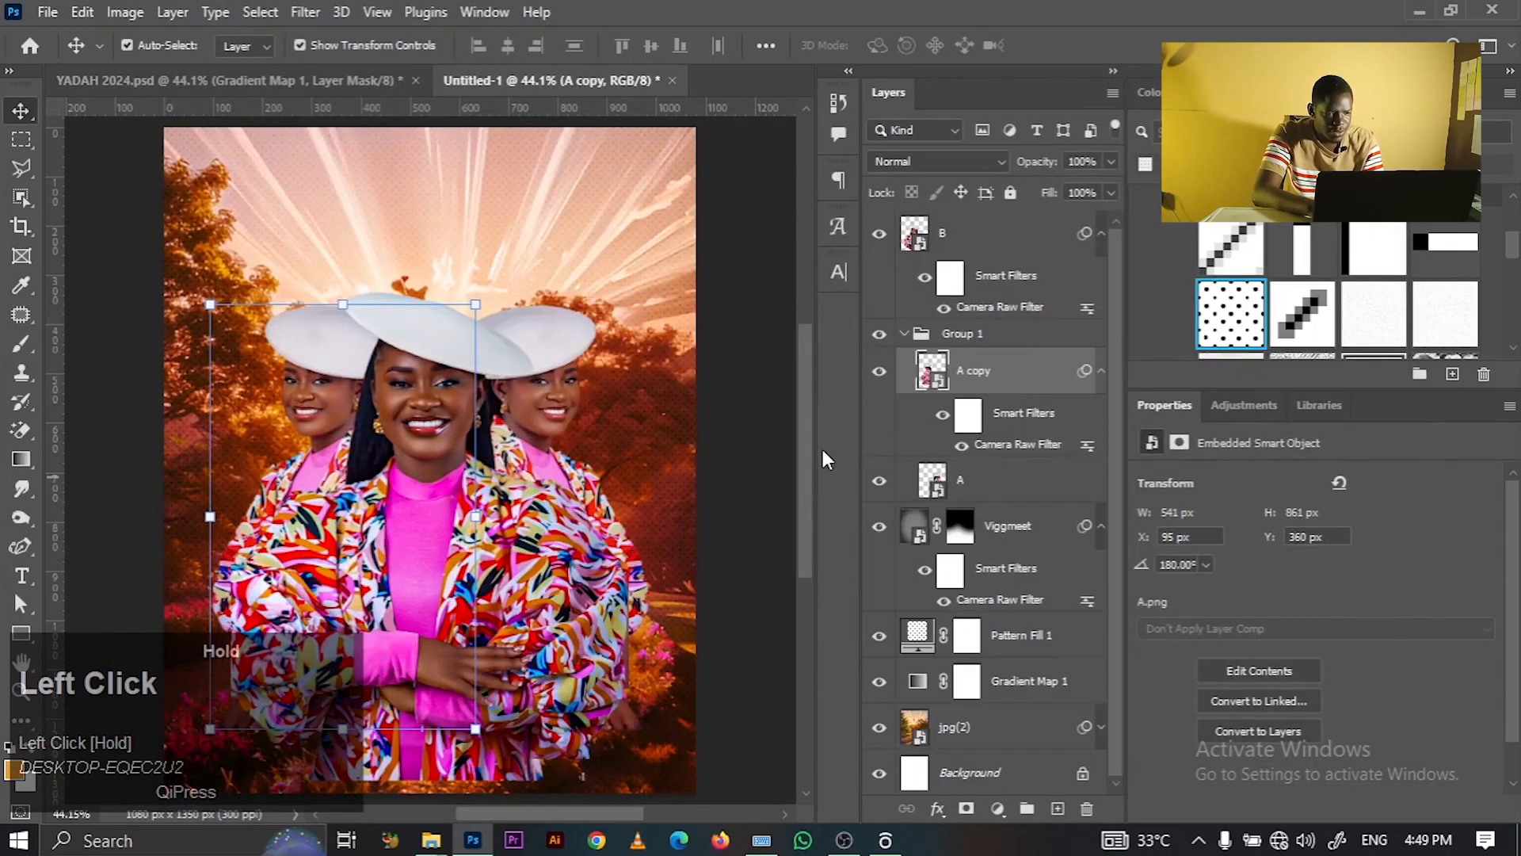
# - Compare before/after on A copy, then copy its Camera Raw filter onto layer A
pyautogui.click(878, 385)
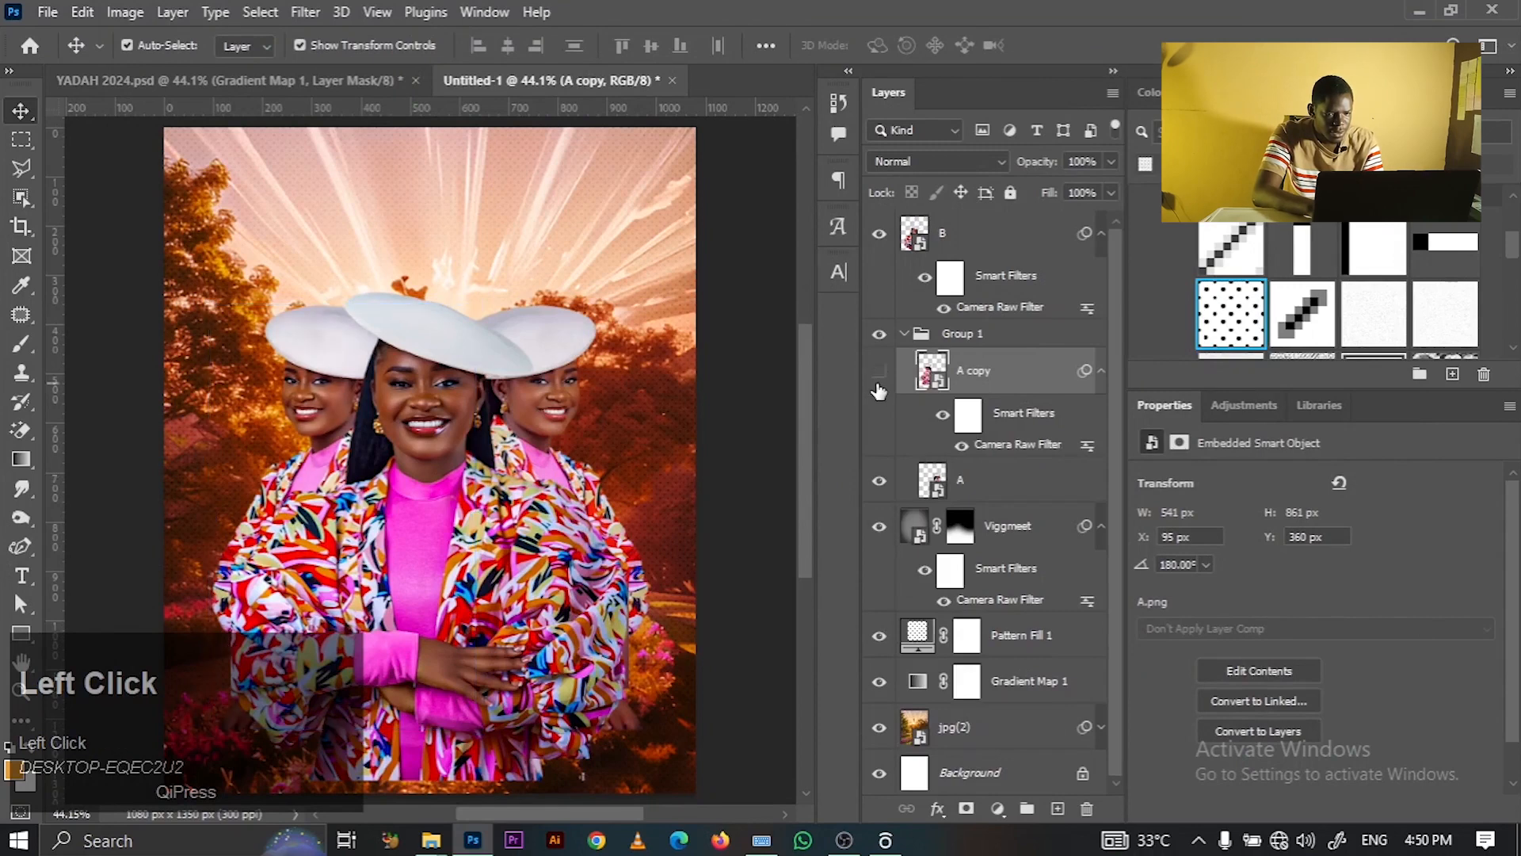
pyautogui.click(877, 385)
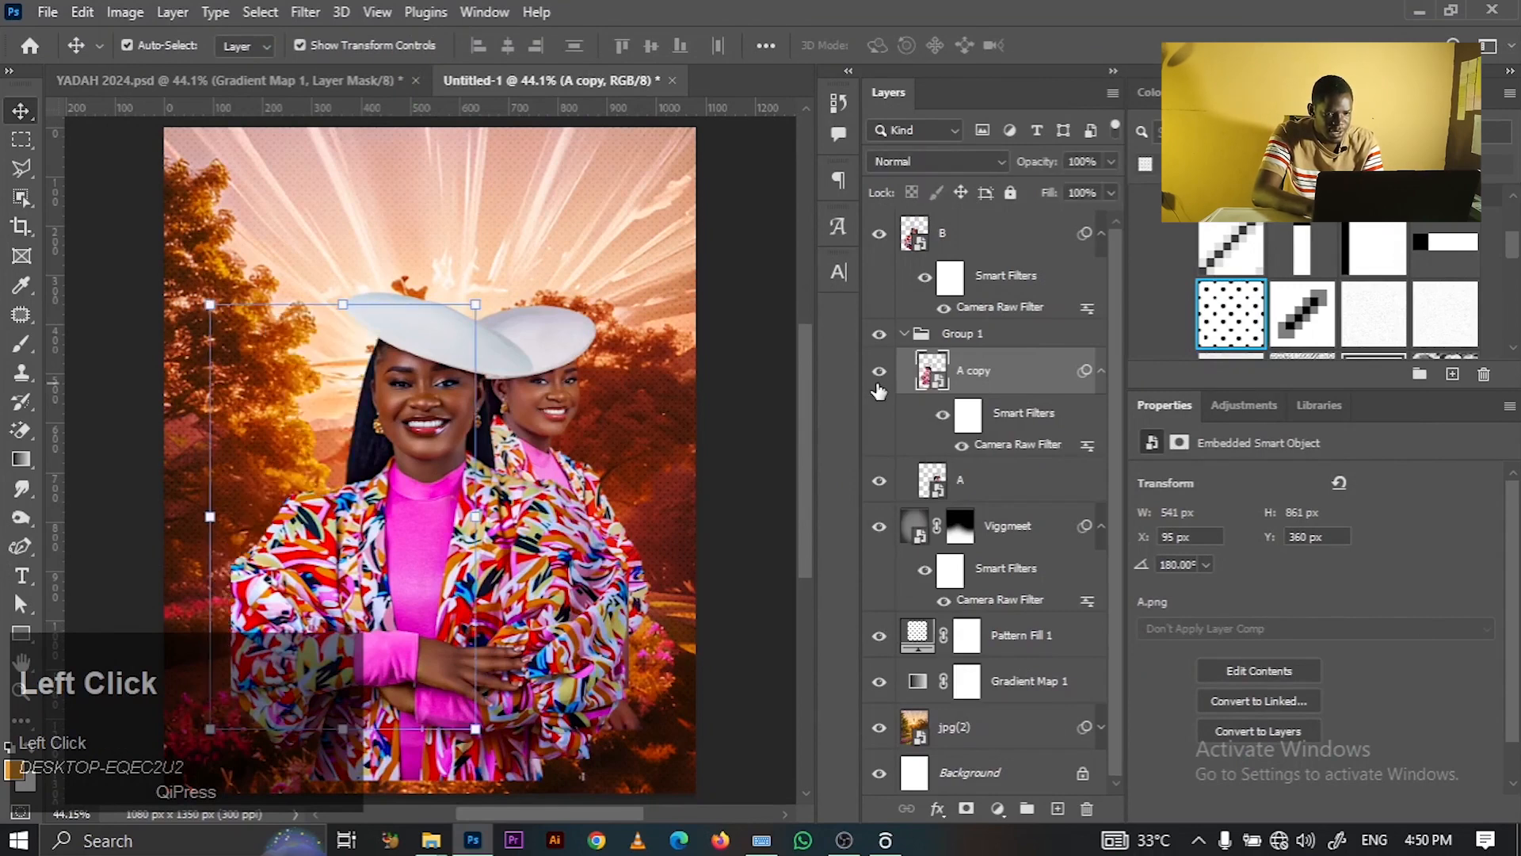
pyautogui.click(961, 447)
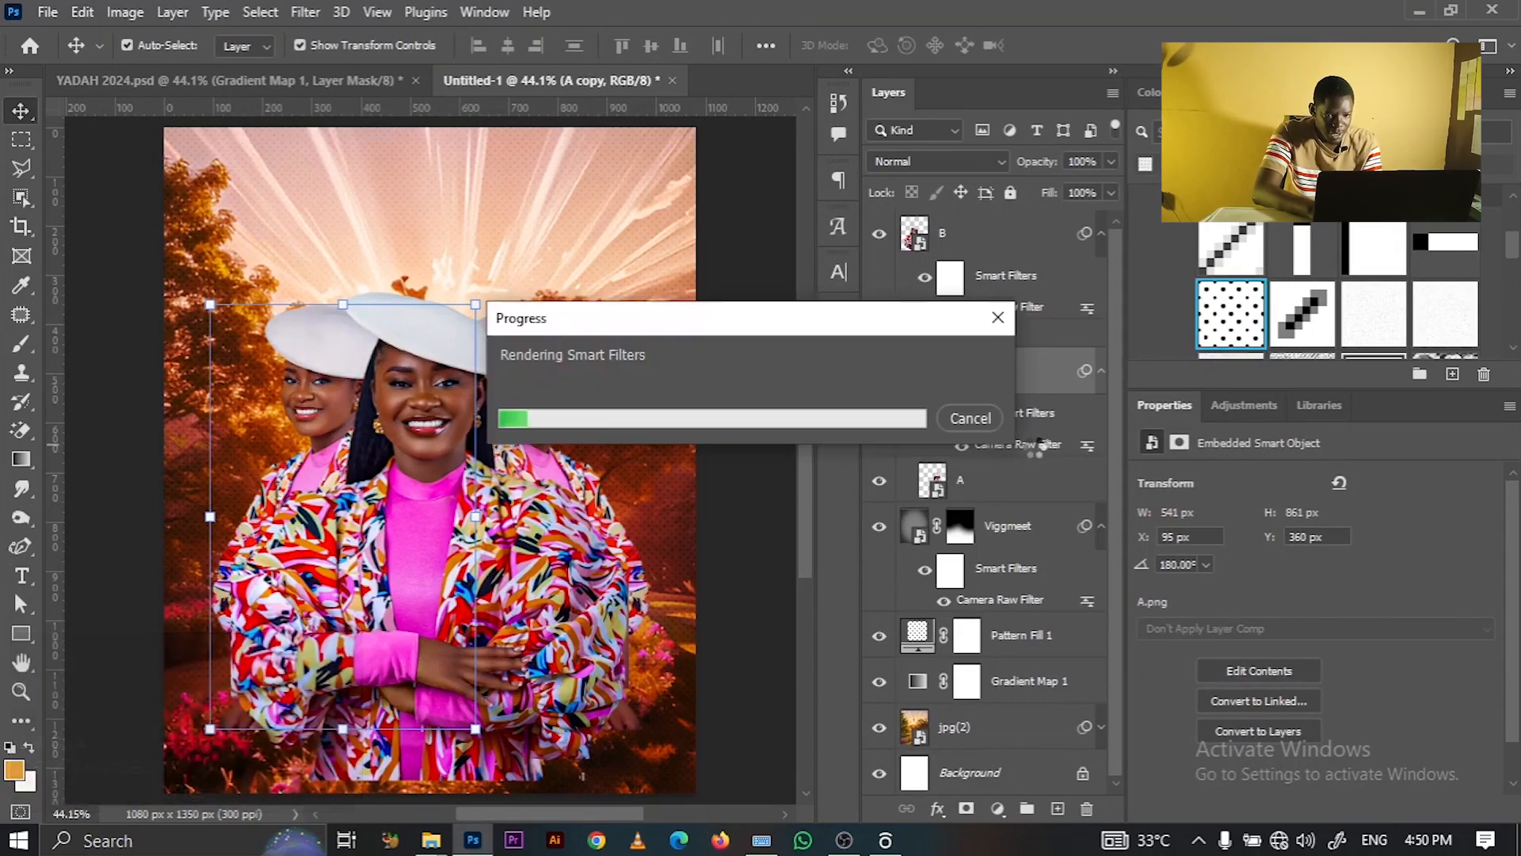
pyautogui.keyDown('alt'); pyautogui.moveTo(1034, 447); pyautogui.dragTo(968, 486); pyautogui.keyUp('alt')
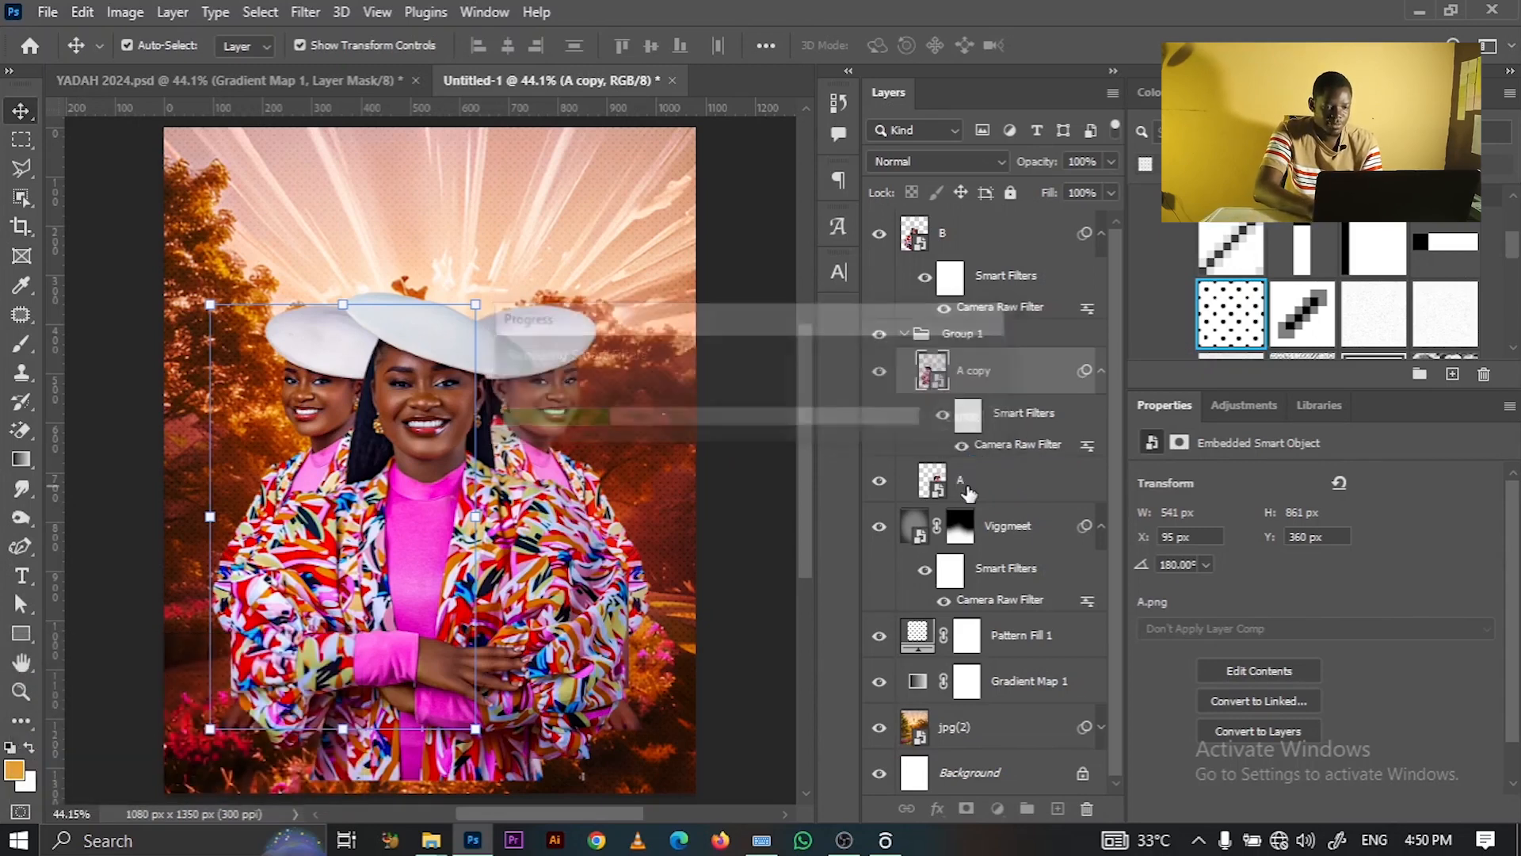
# - Check portraits B and A on the canvas, ending with no layer selected
pyautogui.click(753, 348)
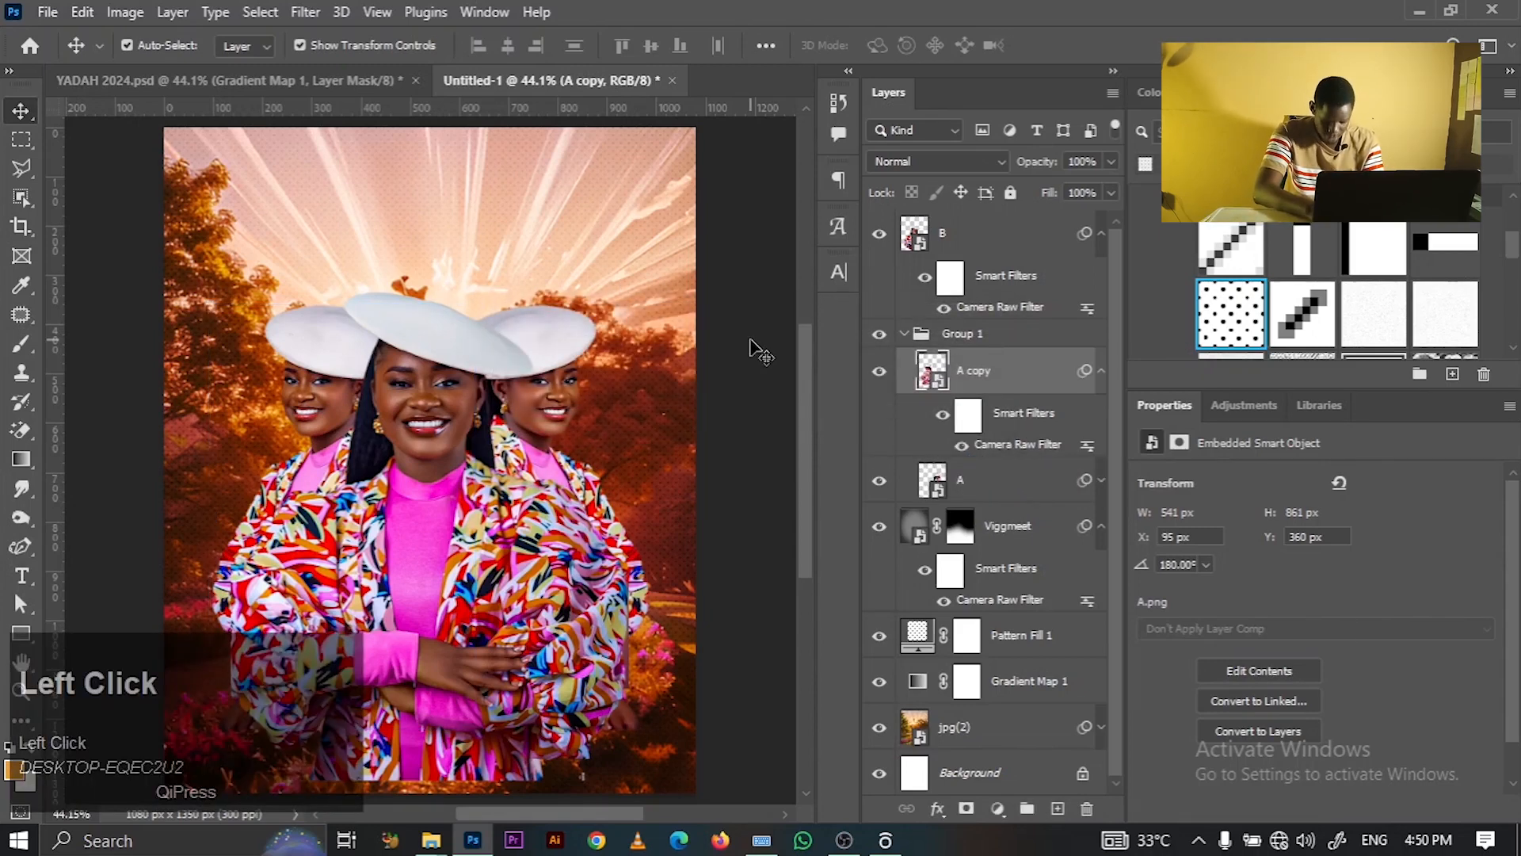
pyautogui.click(447, 412)
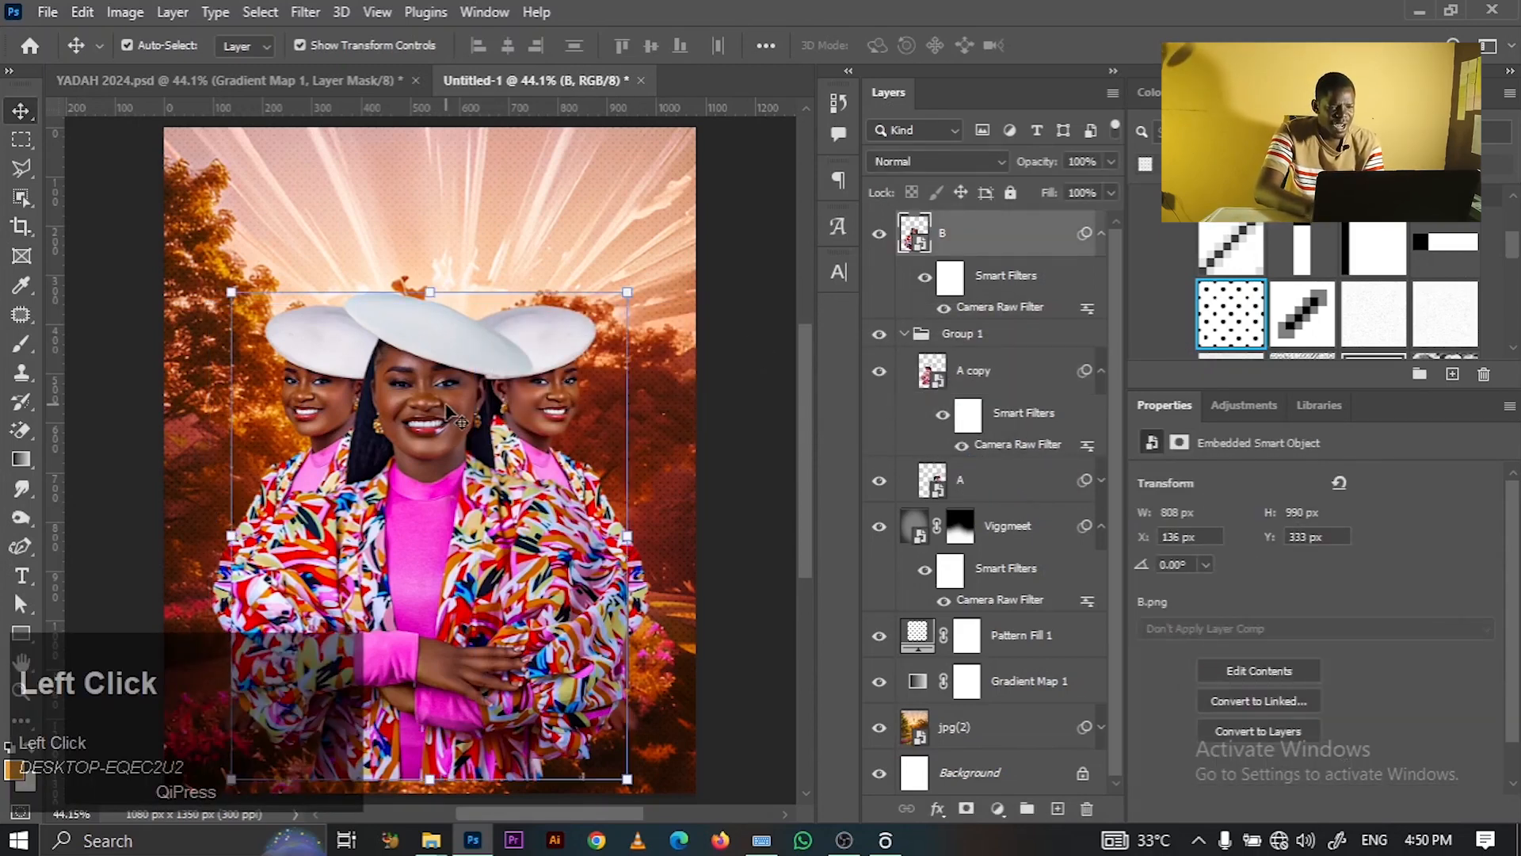
pyautogui.click(705, 297)
pyautogui.click(555, 388)
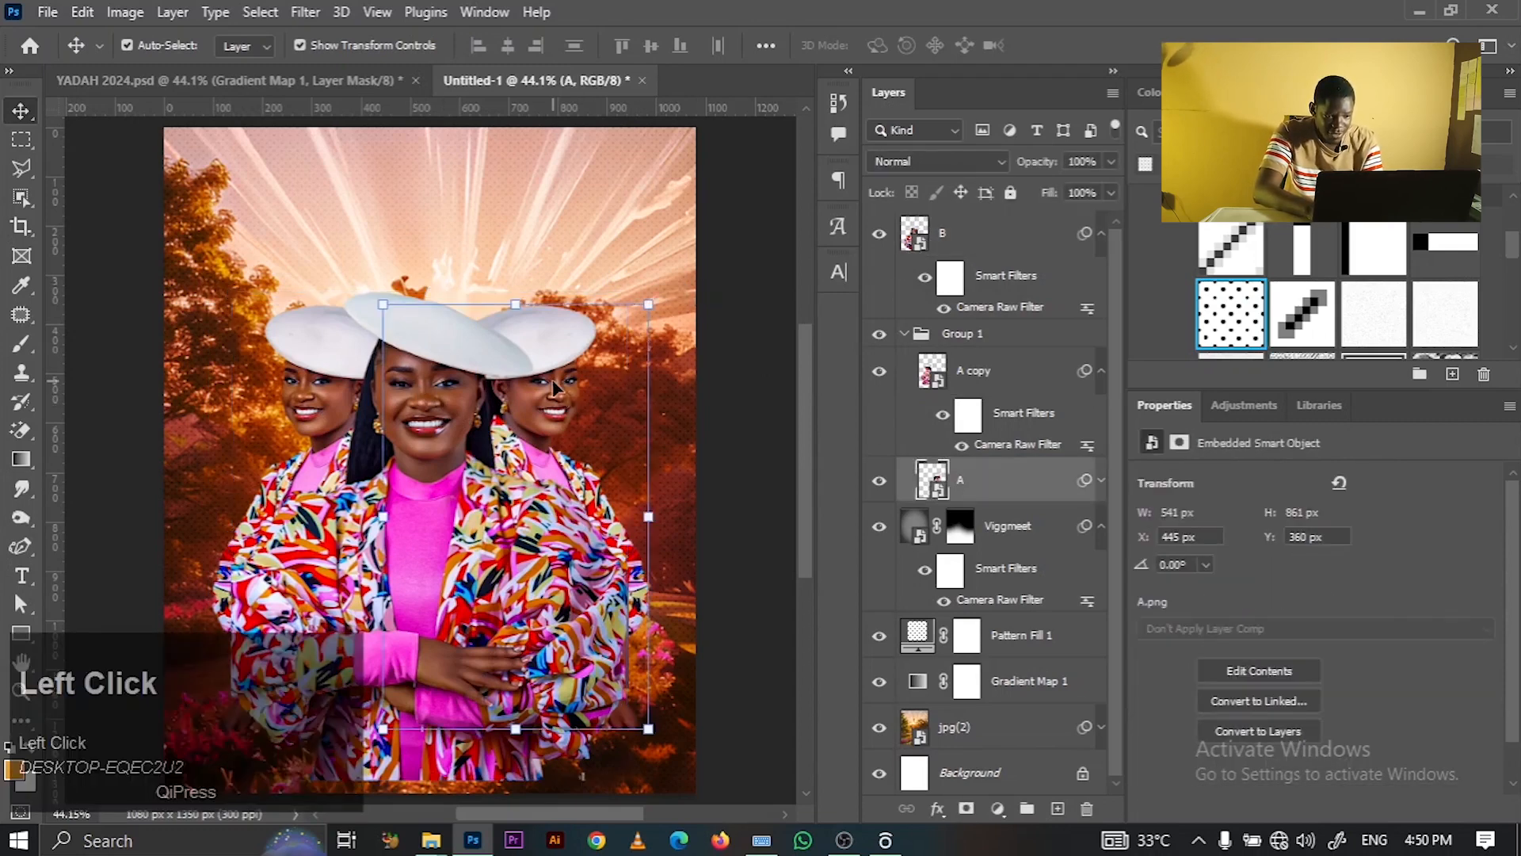
pyautogui.click(727, 309)
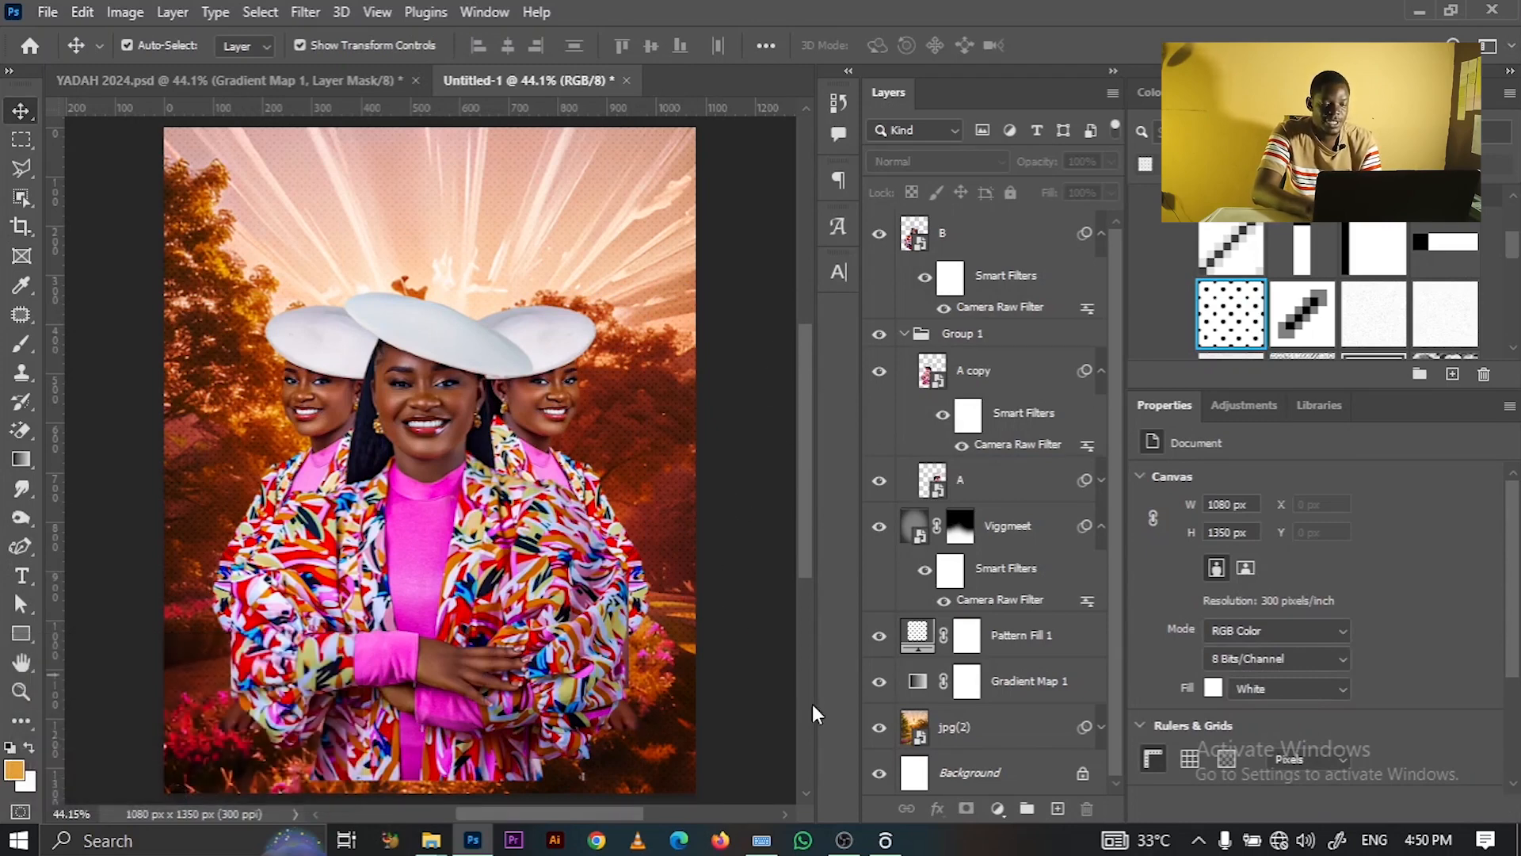
# - Drag the lens-flare PNG from File Explorer's STOCKS folder onto the Photoshop poster canvas
pyautogui.click(431, 840)
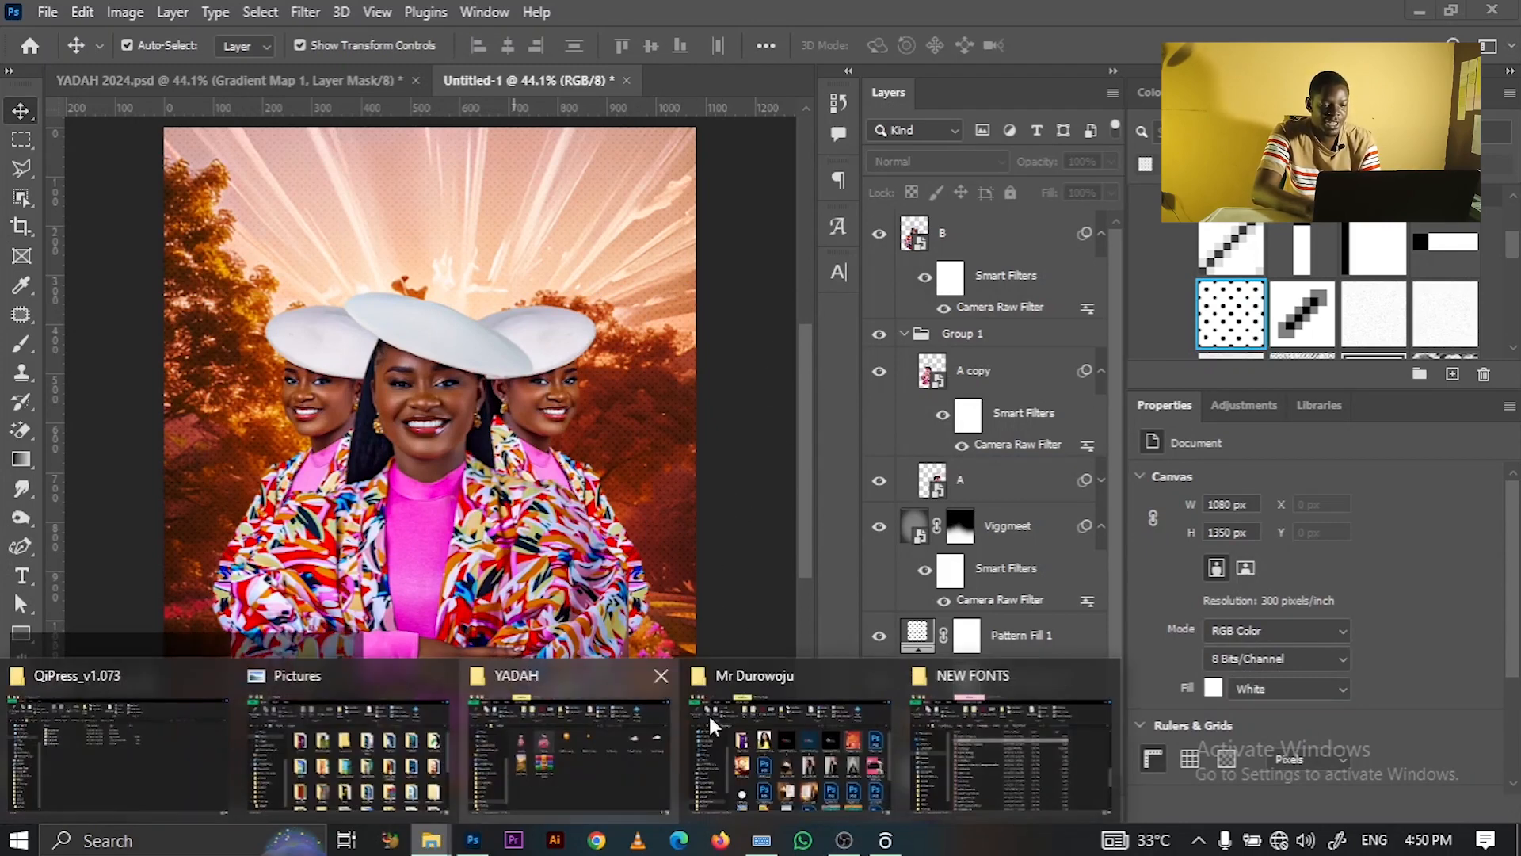
pyautogui.click(599, 759)
pyautogui.click(437, 833)
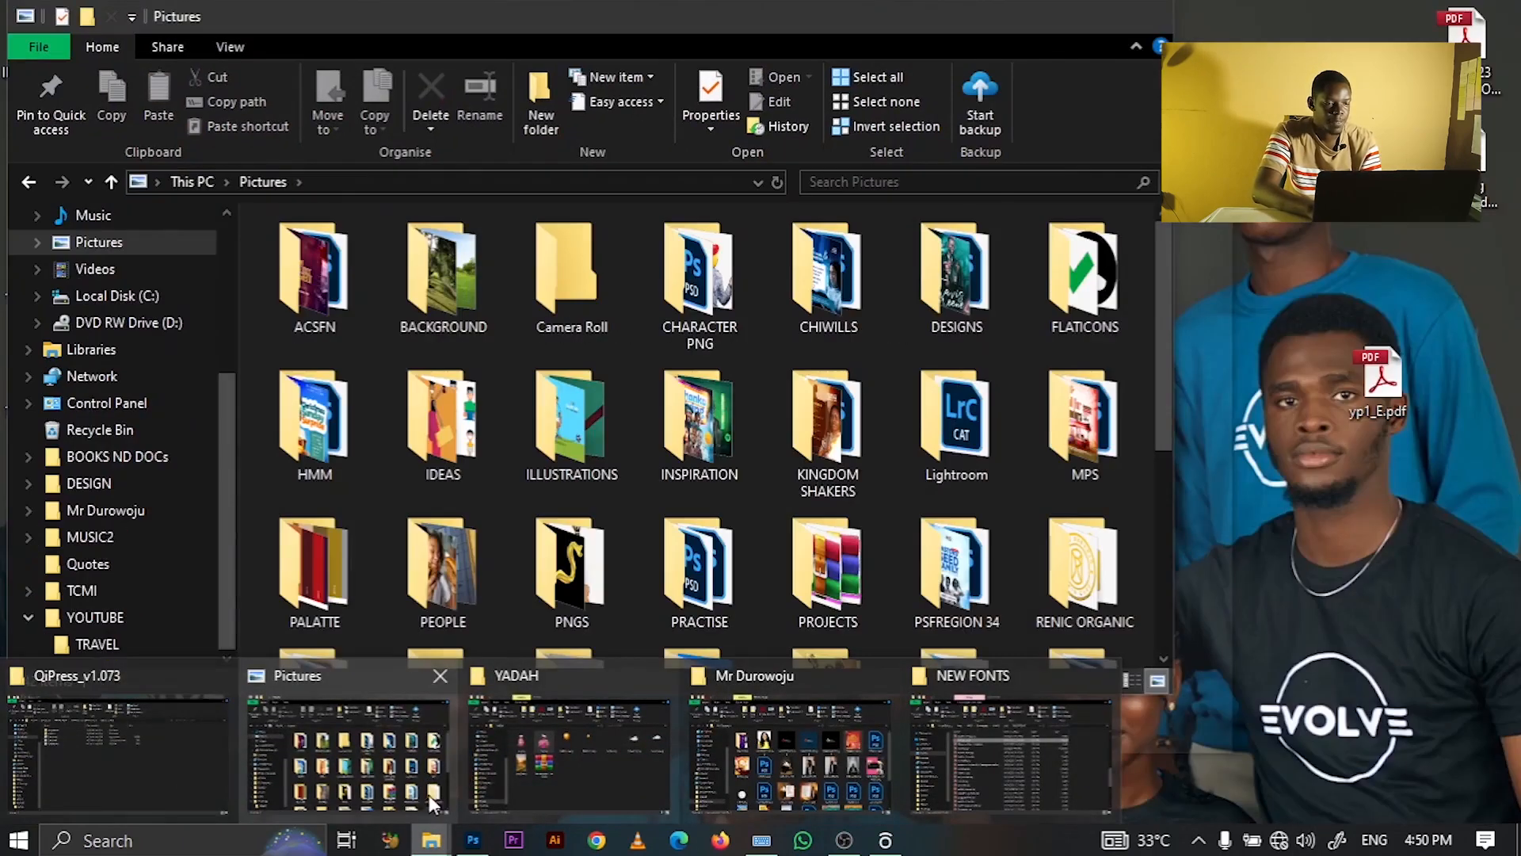
pyautogui.click(429, 796)
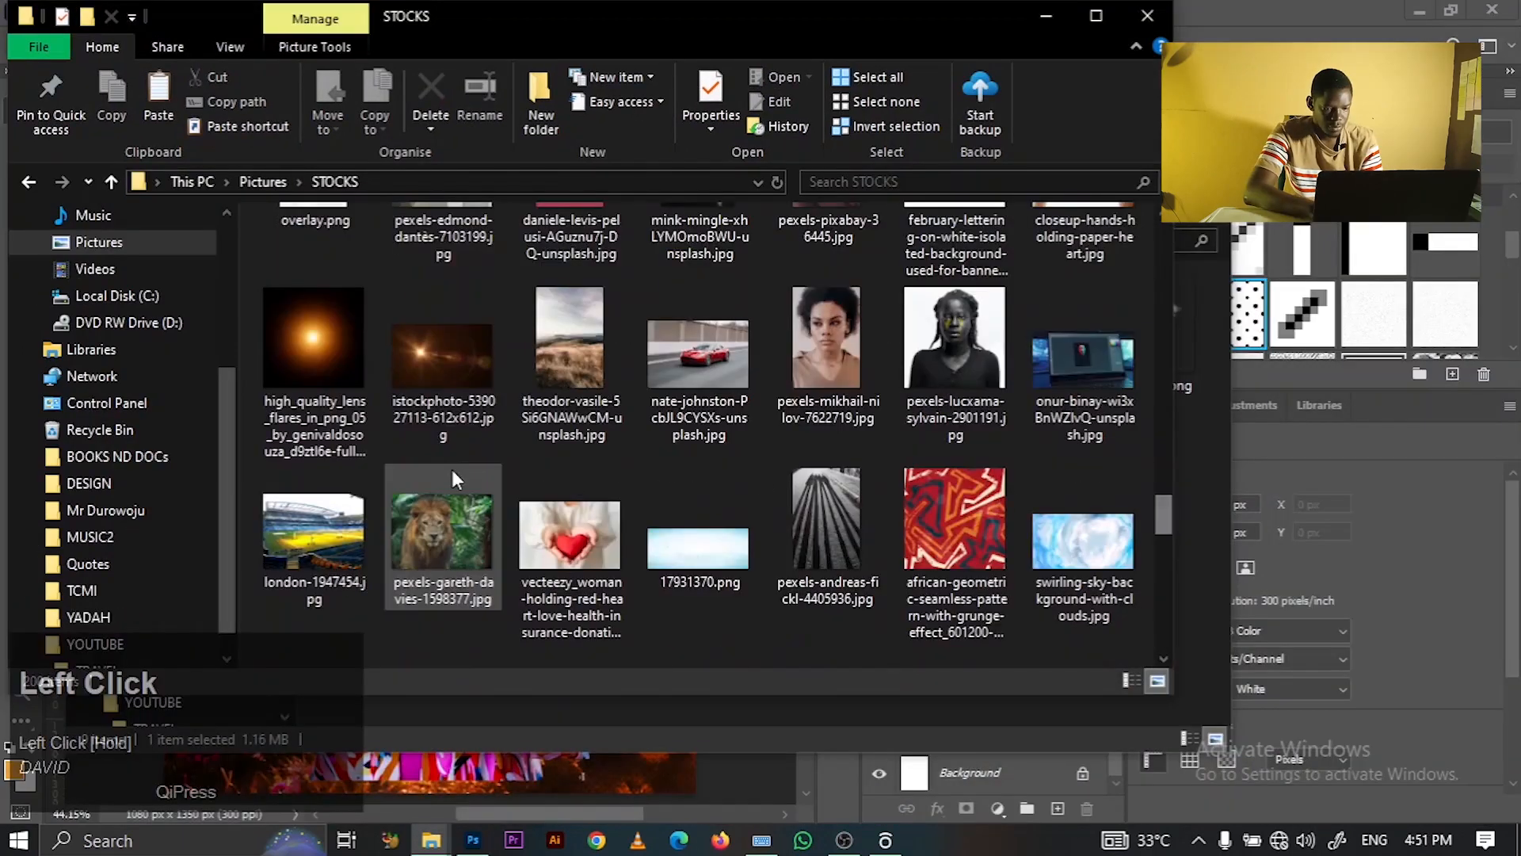
pyautogui.moveTo(323, 356); pyautogui.dragTo(630, 419)
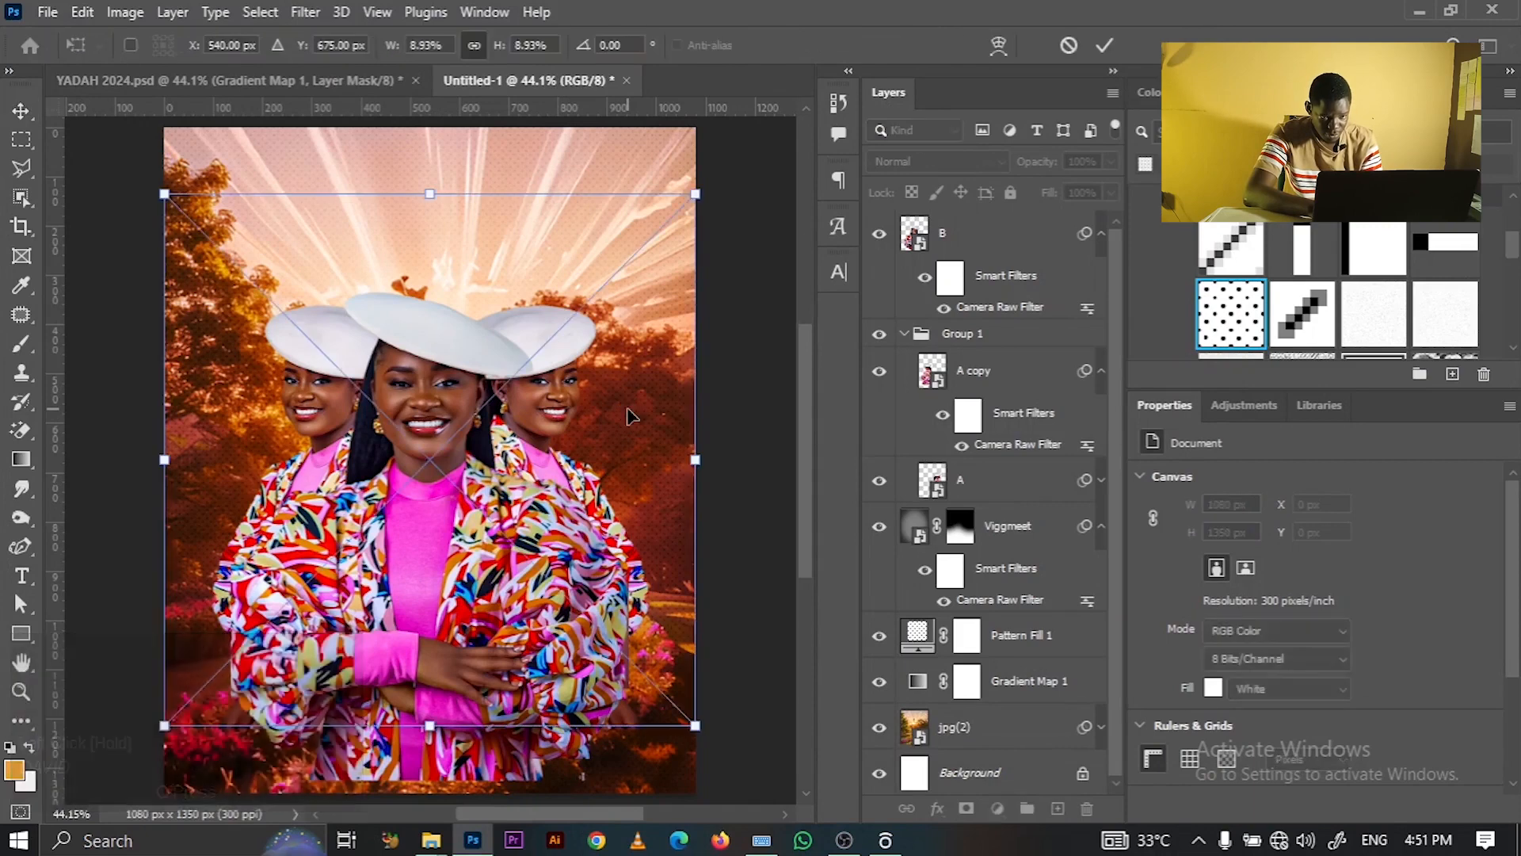
# - Position the placed lens flare behind the right figure, commit it, and set its blend mode to Screen
pyautogui.moveTo(441, 535); pyautogui.dragTo(662, 458)
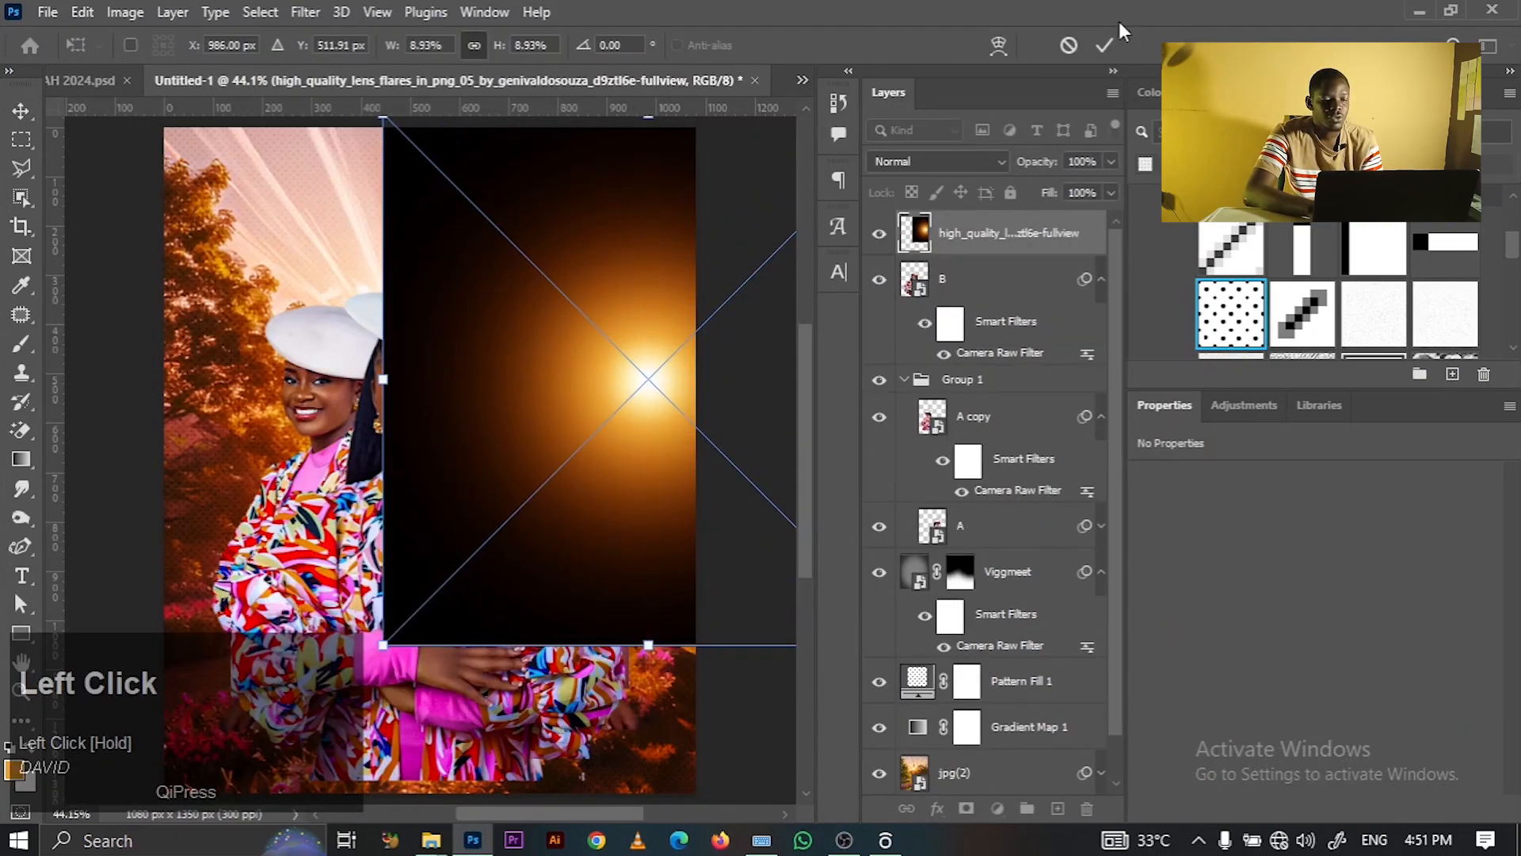
pyautogui.moveTo(662, 381); pyautogui.dragTo(629, 384)
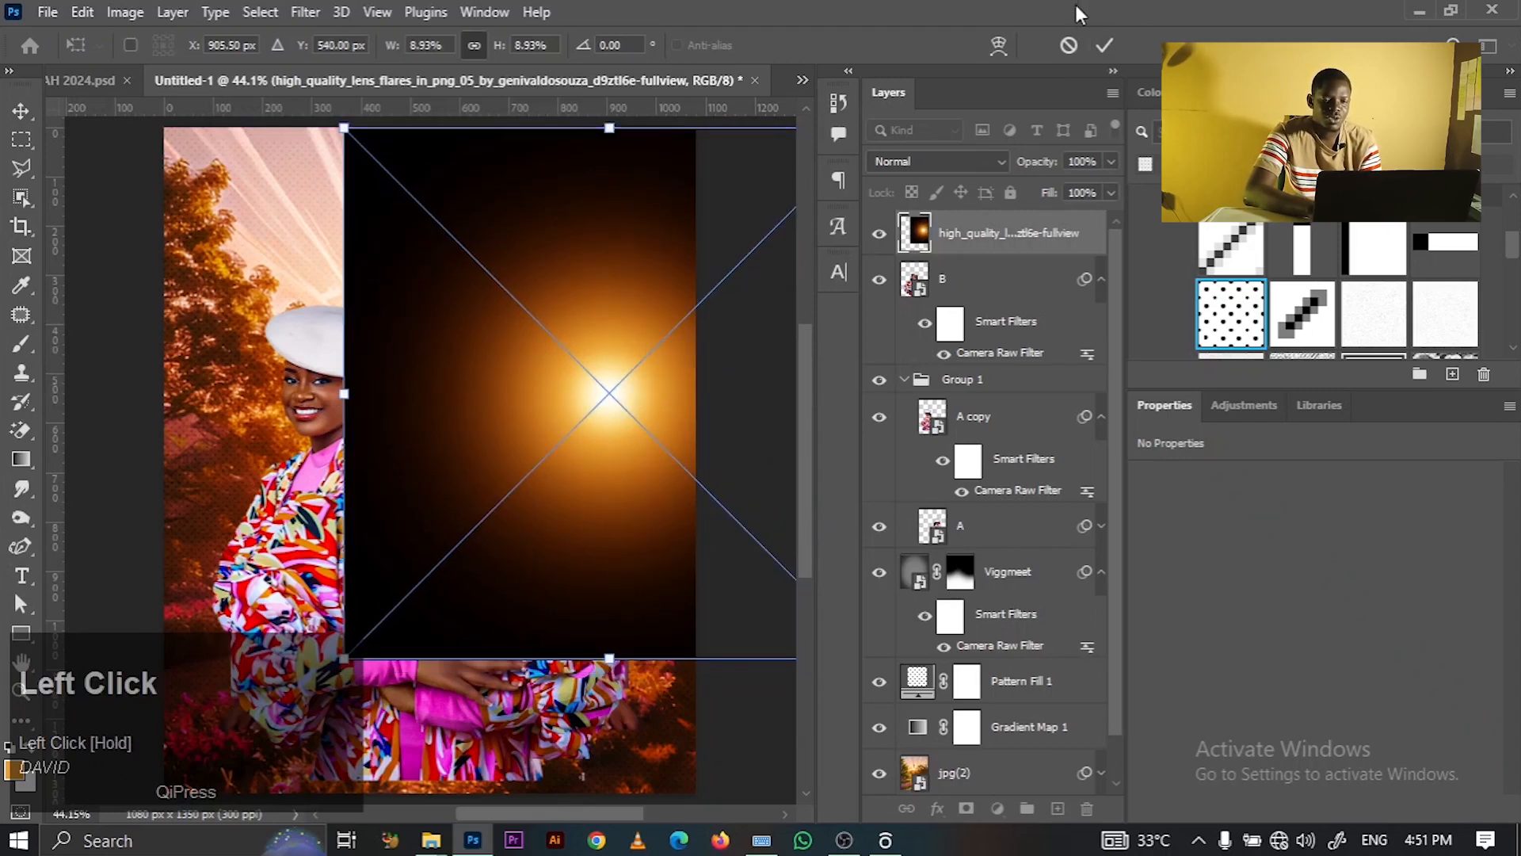
pyautogui.click(1105, 44)
pyautogui.click(935, 161)
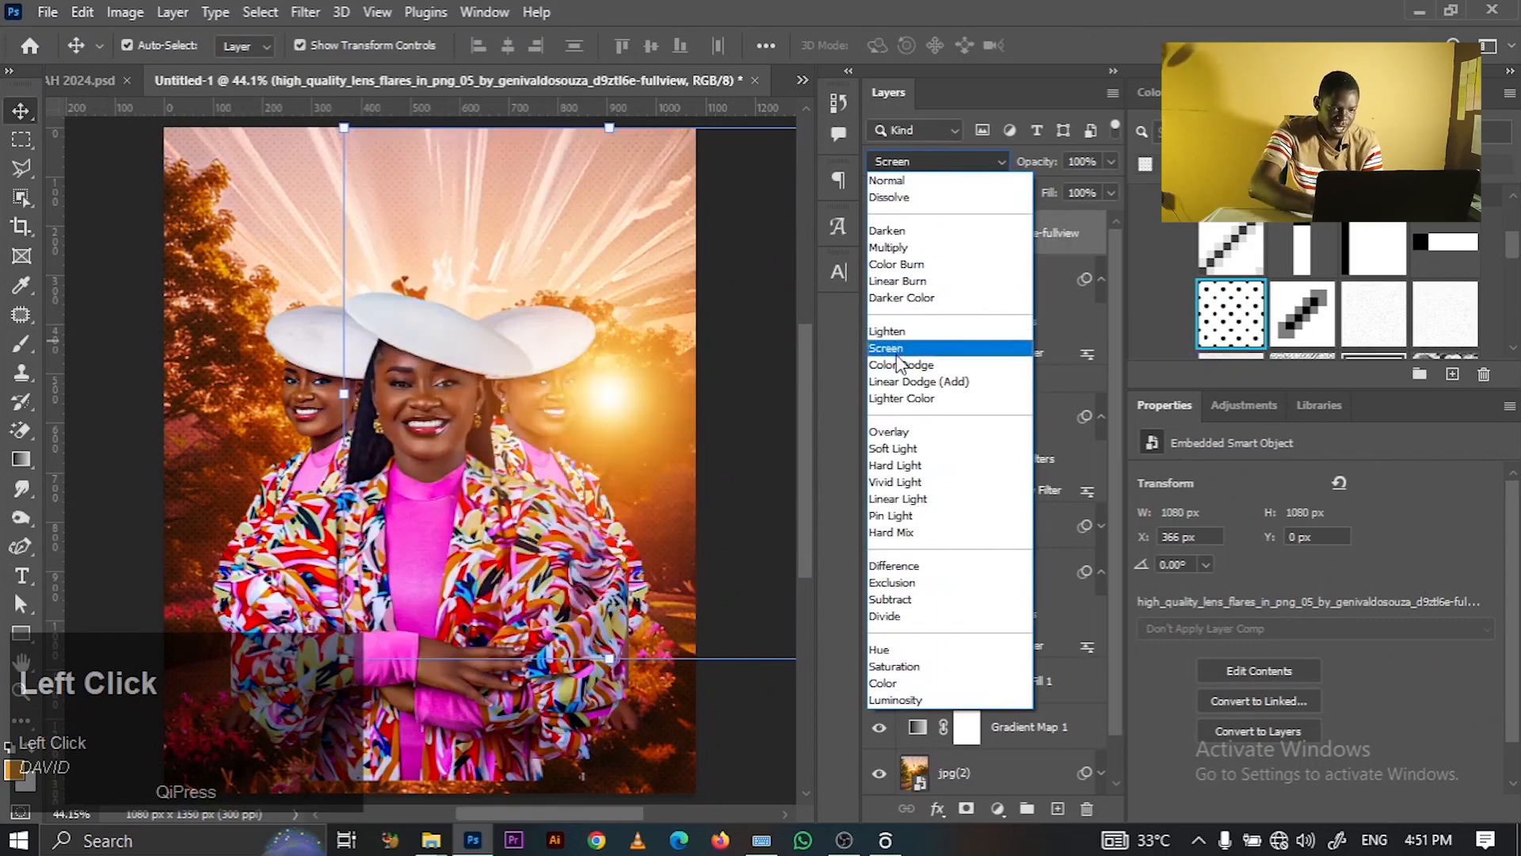
pyautogui.click(896, 350)
# - Select the lens-flare layer and duplicate it with Ctrl+J
pyautogui.press('ctrl')
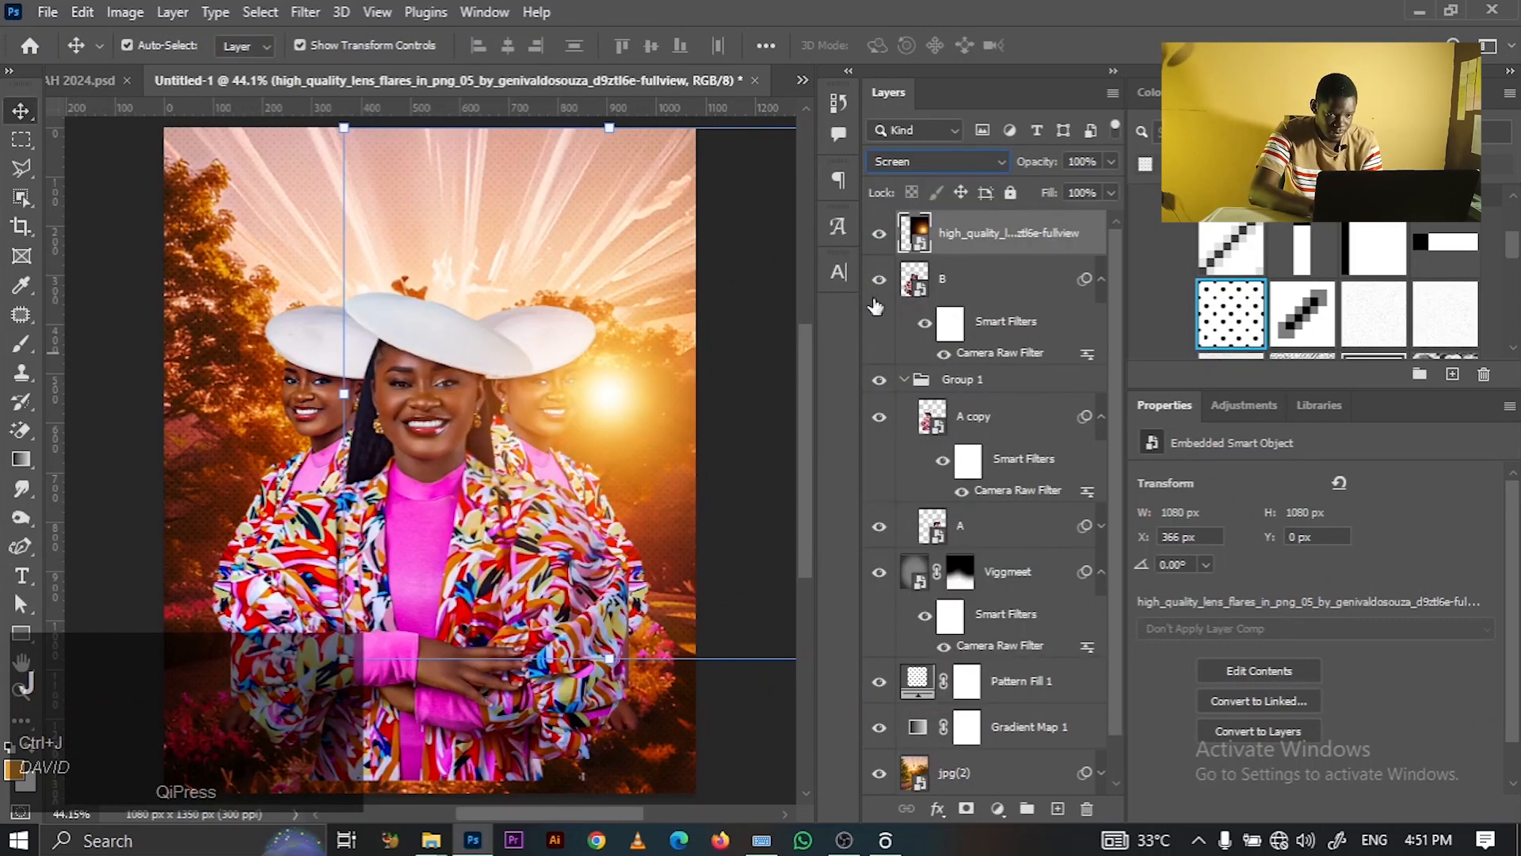
pyautogui.click(753, 340)
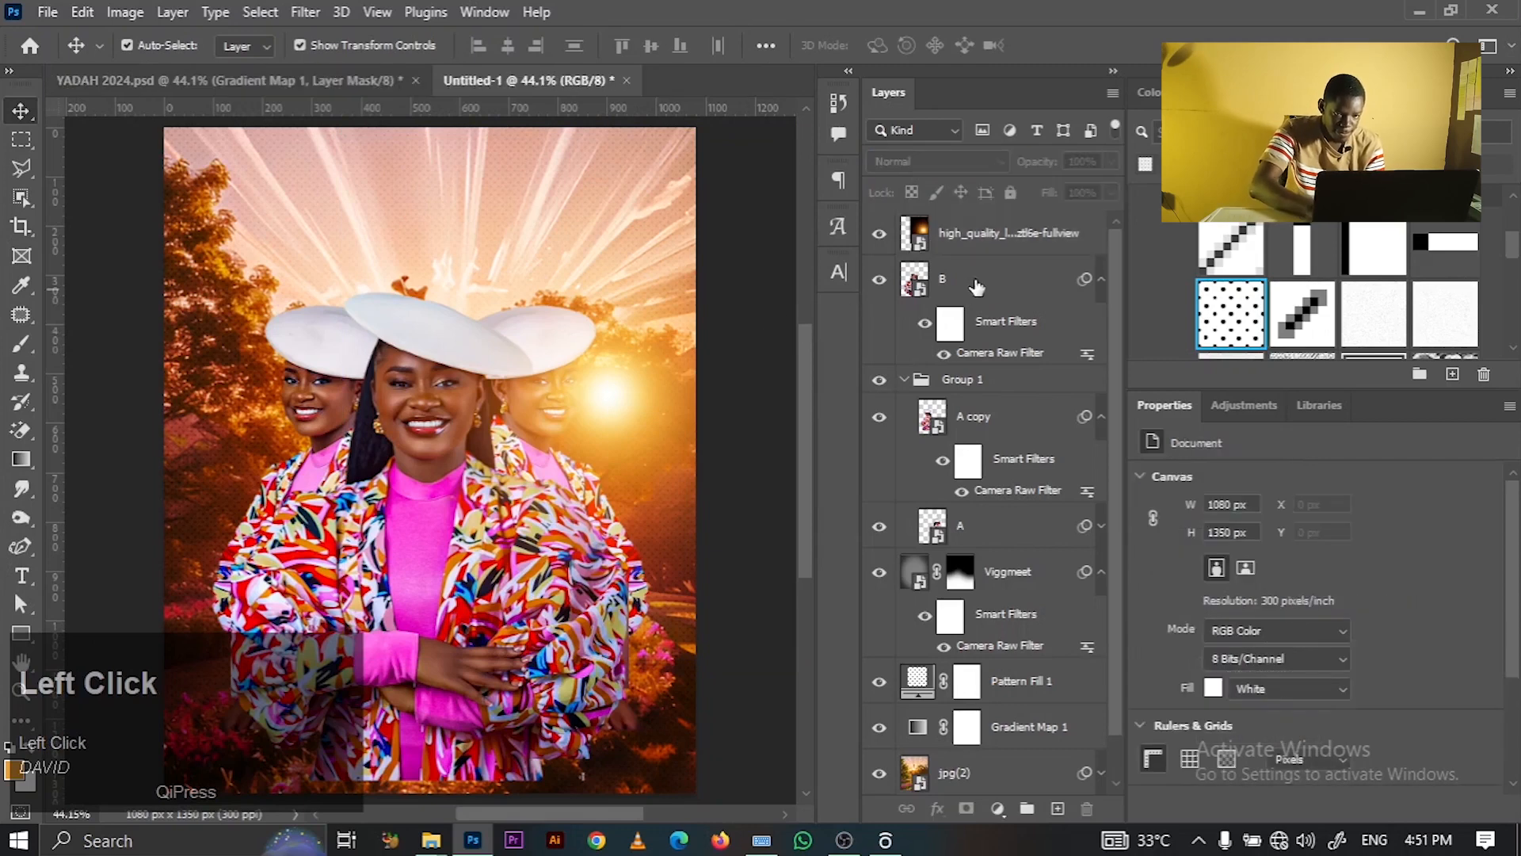
pyautogui.click(984, 255)
pyautogui.hotkey('ctrl', 'j')
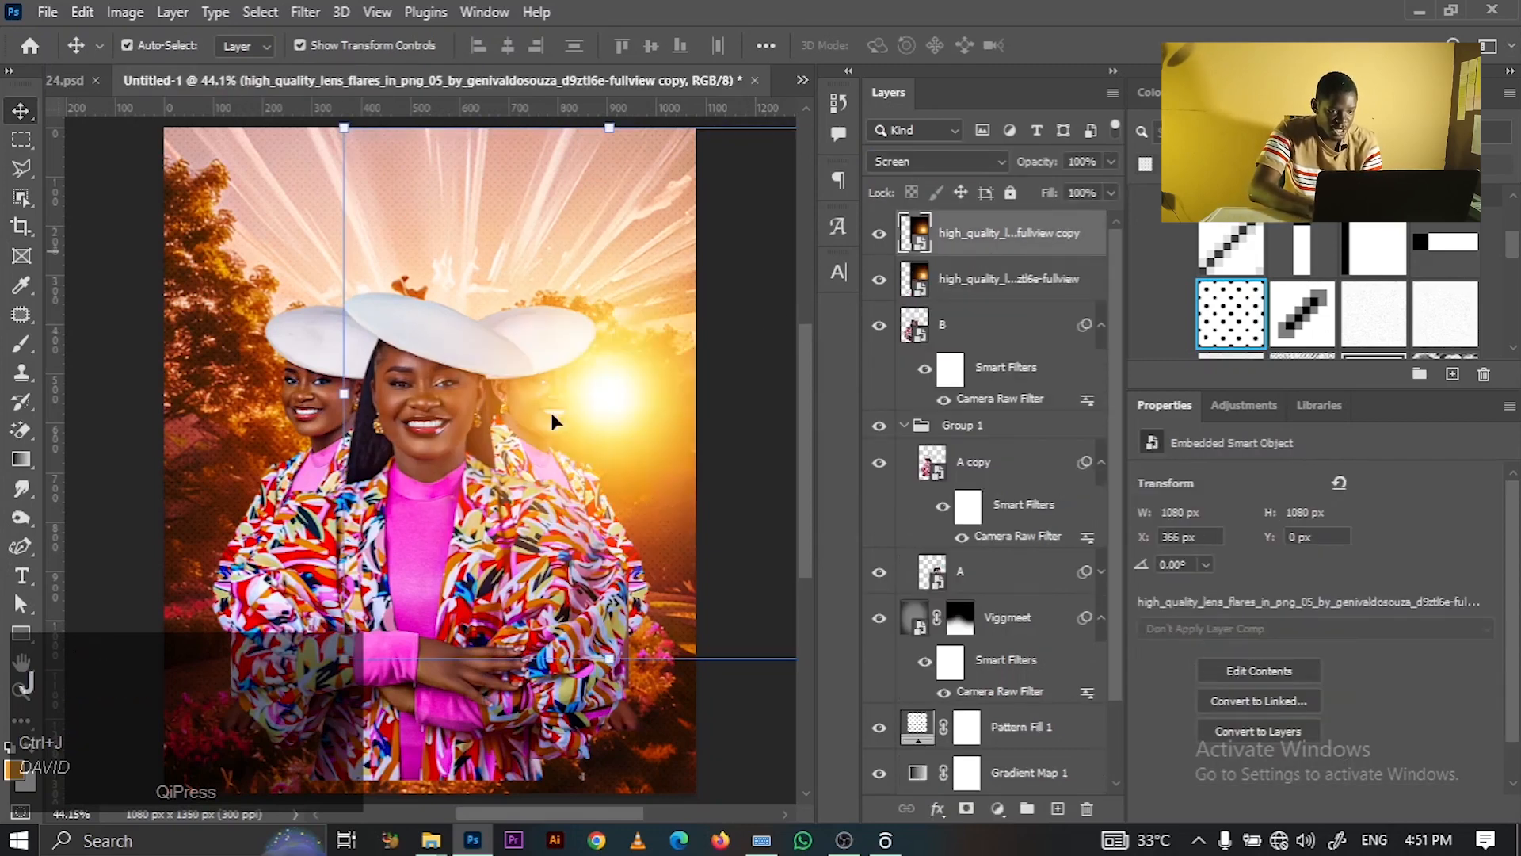
# - Move the flare copy to the left, enlarge it with Free Transform, and nudge it up-left
pyautogui.moveTo(663, 463); pyautogui.dragTo(166, 422)
pyautogui.hotkey('ctrl', 't')
pyautogui.moveTo(601, 782); pyautogui.dragTo(615, 802)
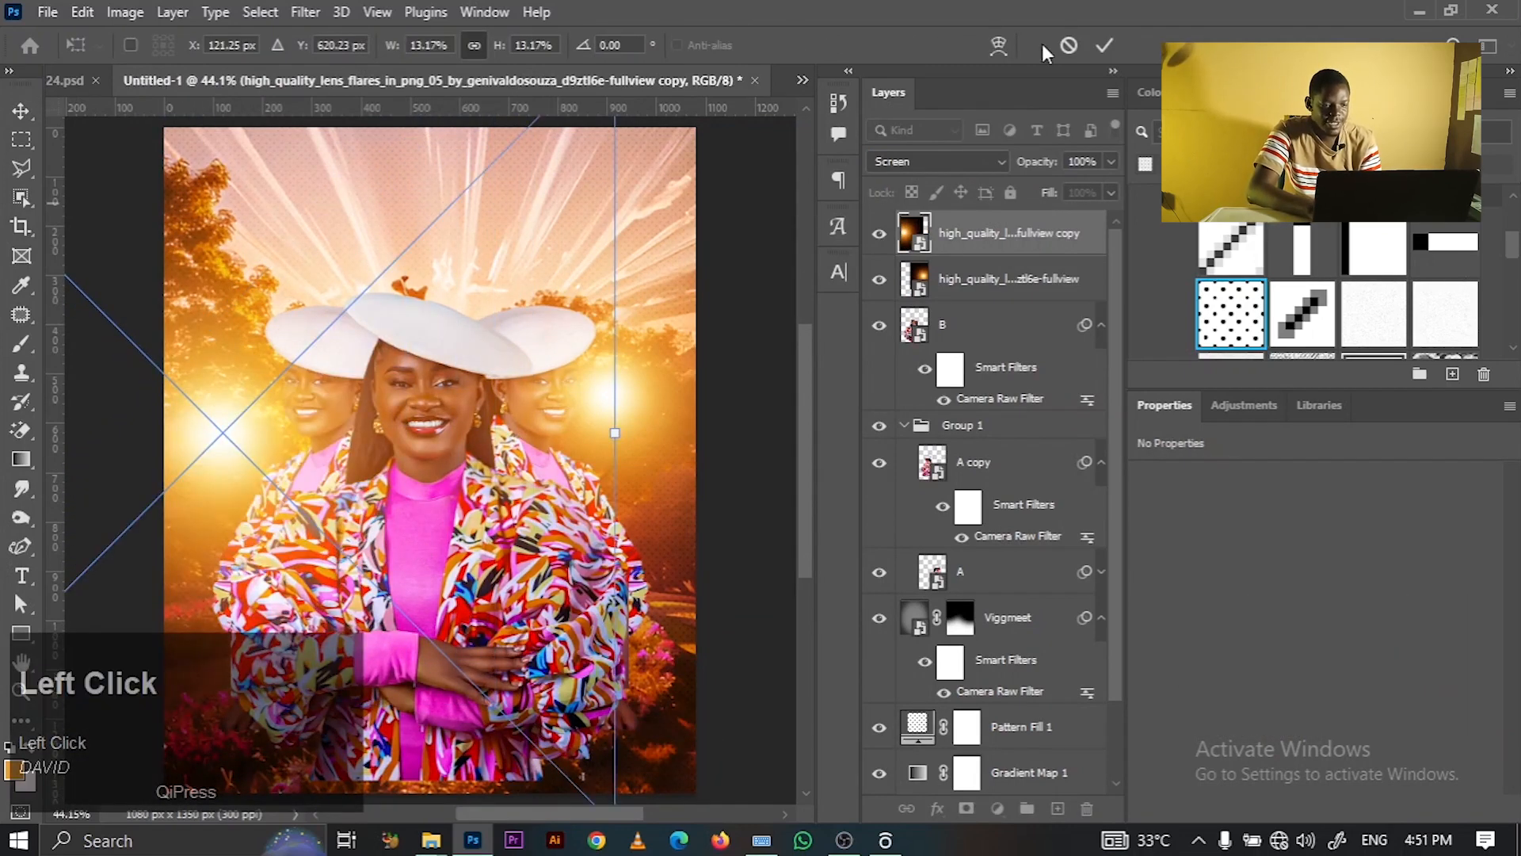
pyautogui.click(1110, 48)
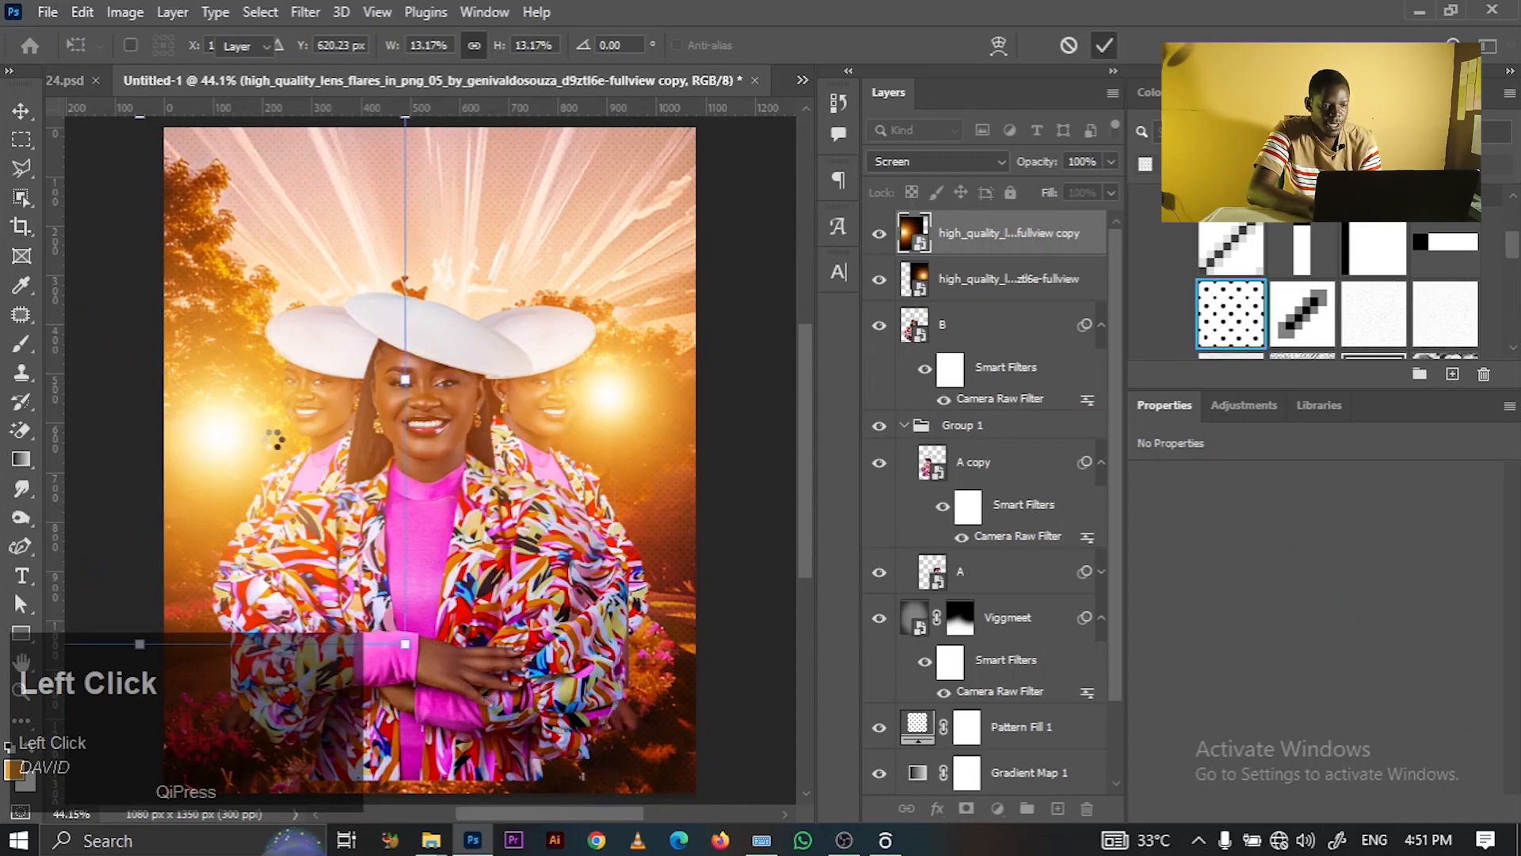
pyautogui.moveTo(264, 441); pyautogui.dragTo(195, 372)
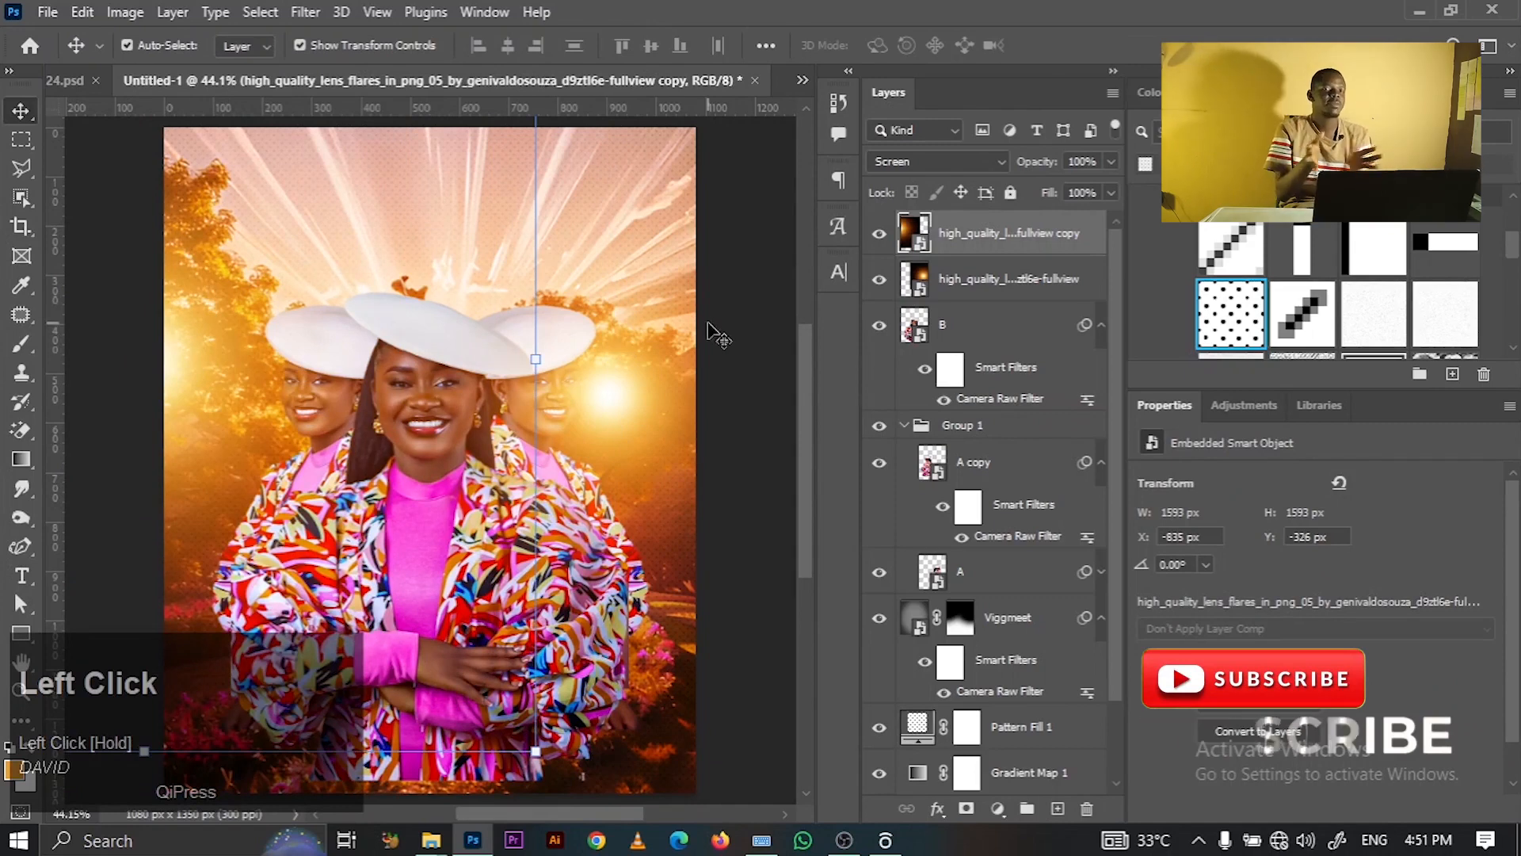
pyautogui.click(739, 311)
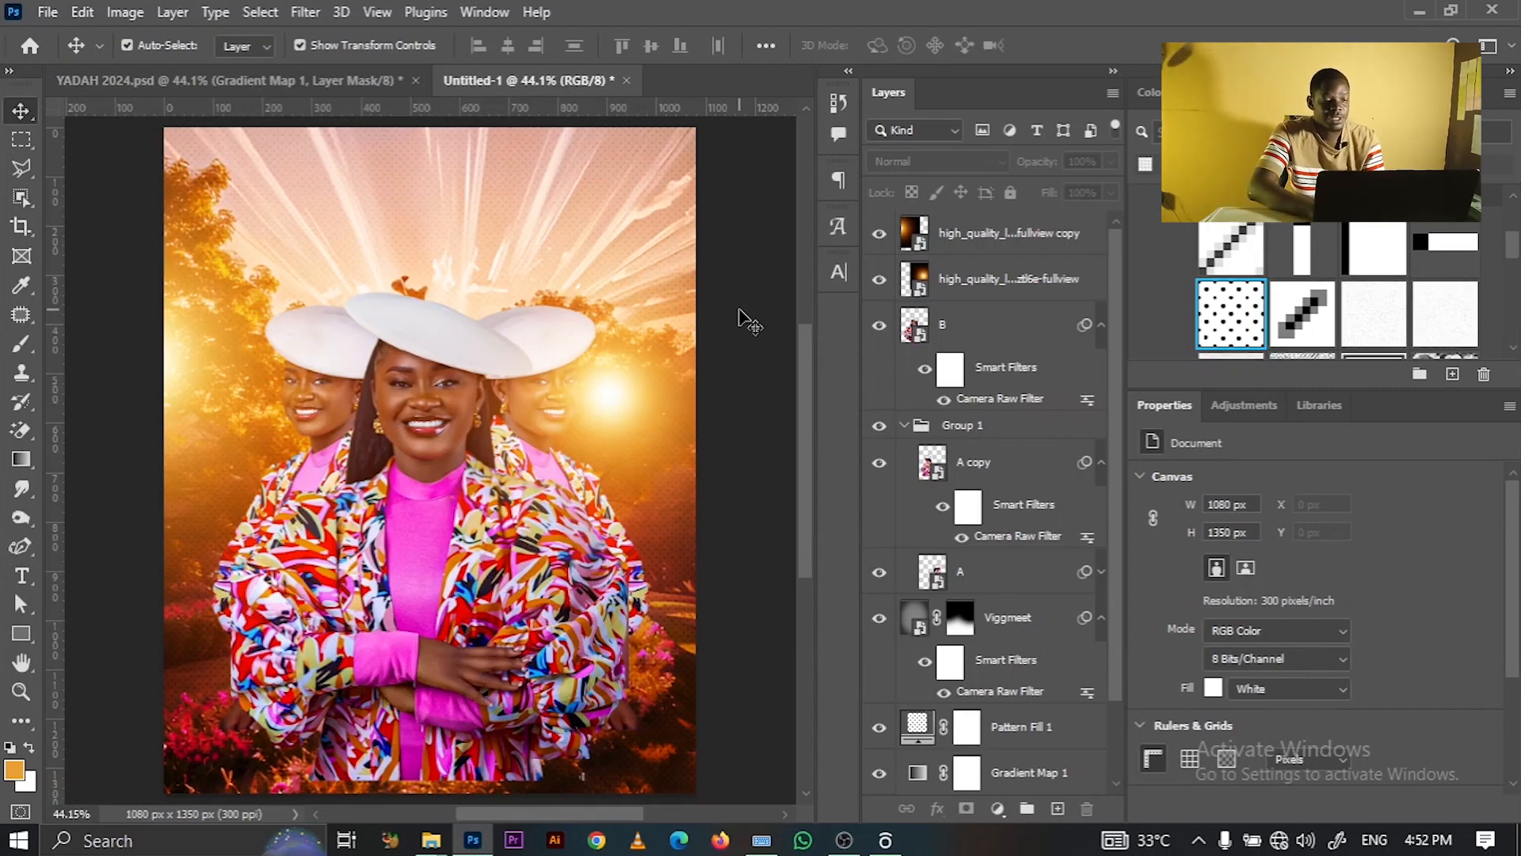
# - Greatly enlarge the top lens-flare layer and shift it up and left over the poster
pyautogui.click(241, 339)
pyautogui.hotkey('ctrl', '-')
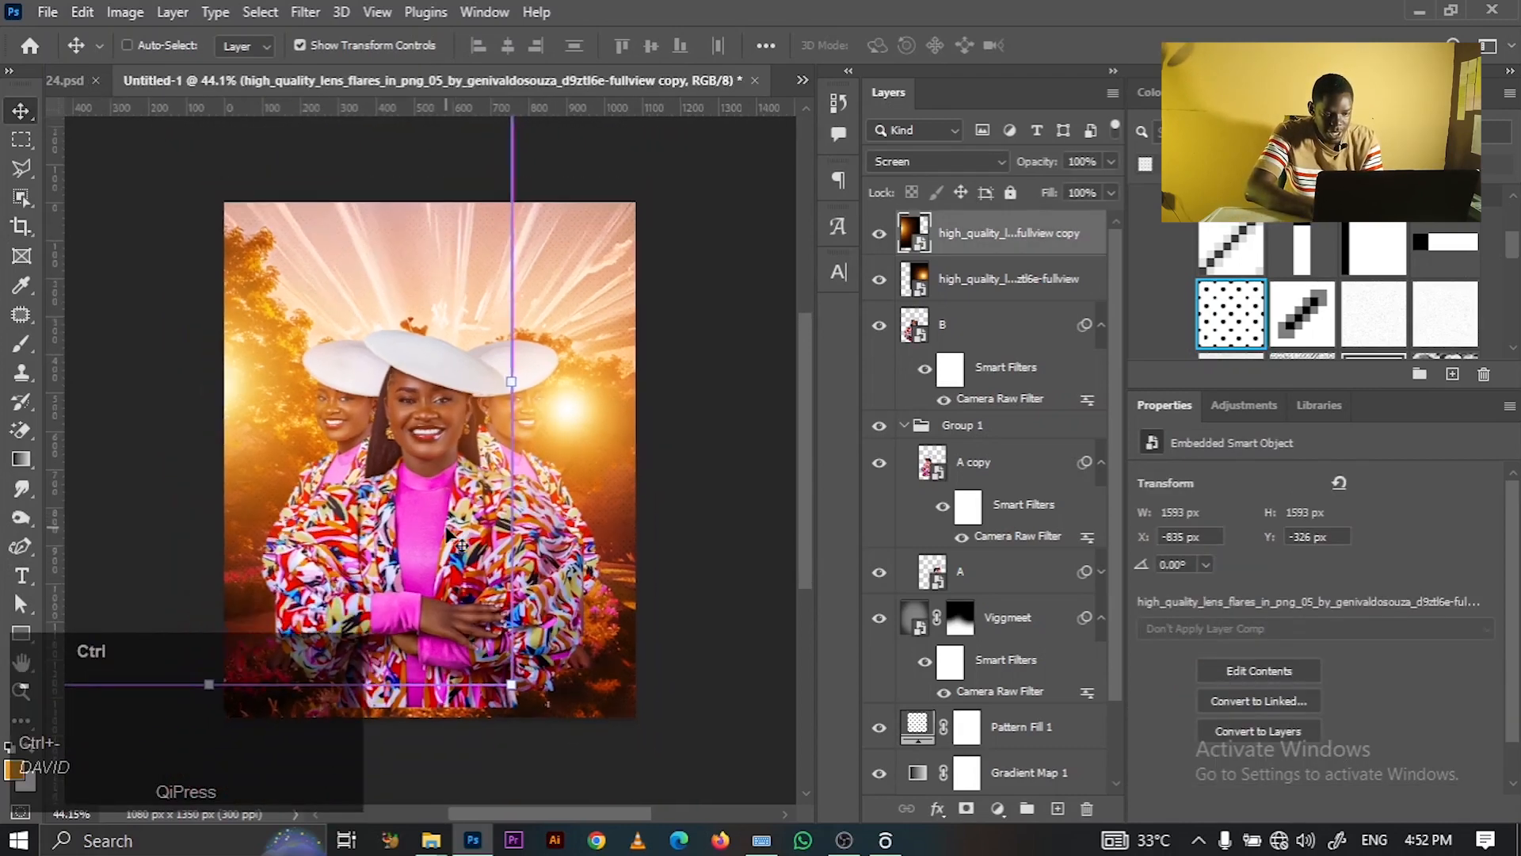
pyautogui.moveTo(510, 678); pyautogui.dragTo(248, 411)
pyautogui.moveTo(545, 622); pyautogui.dragTo(685, 776)
pyautogui.moveTo(378, 497); pyautogui.dragTo(297, 505)
pyautogui.moveTo(617, 766); pyautogui.dragTo(691, 806)
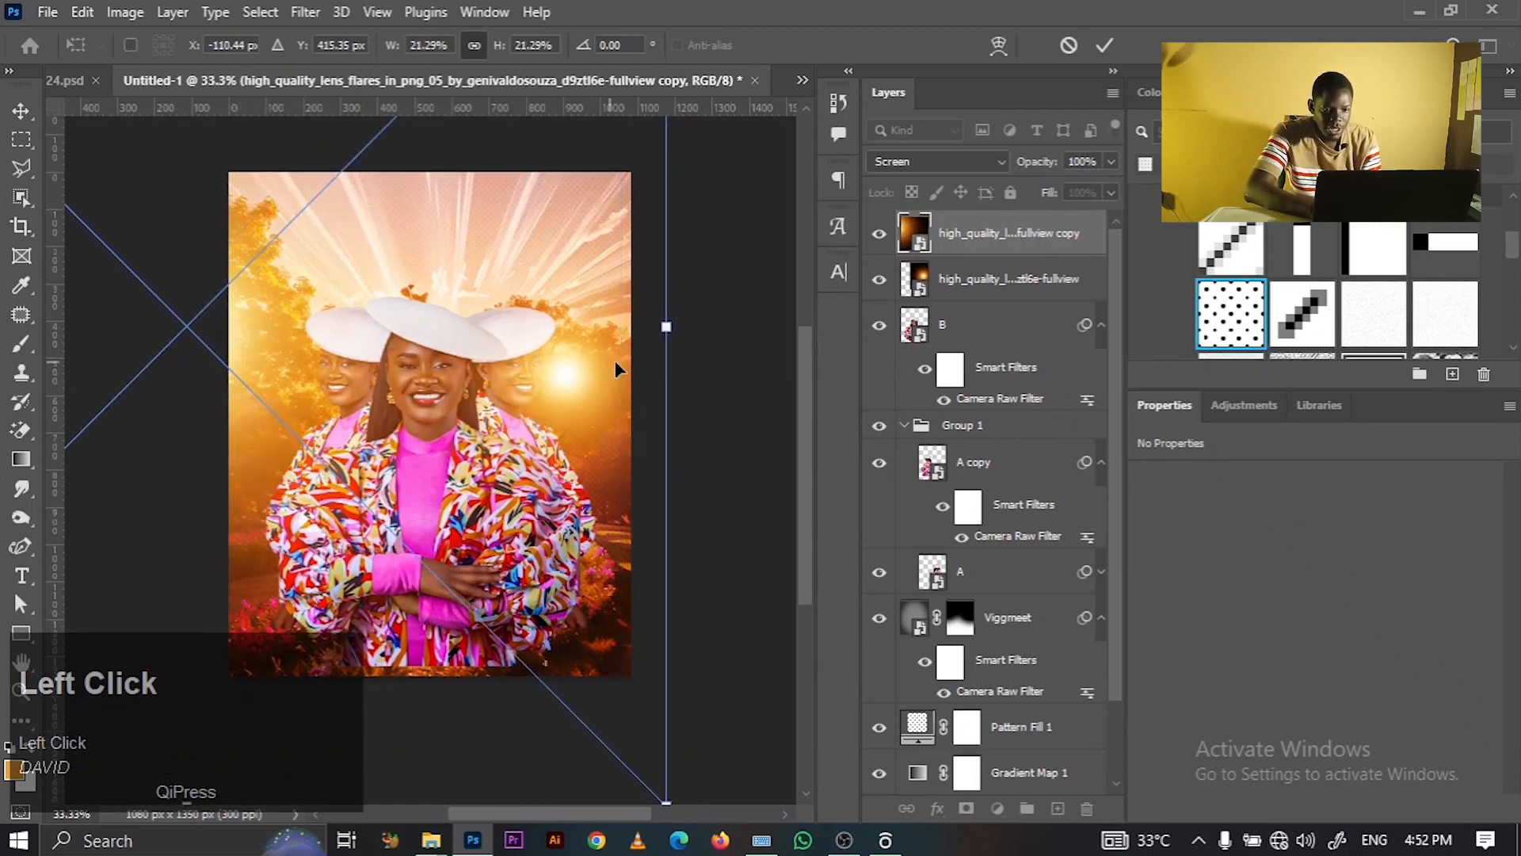
pyautogui.click(1103, 46)
# - Delete the original lens-flare layer, leaving the enlarged copy
pyautogui.click(1036, 282)
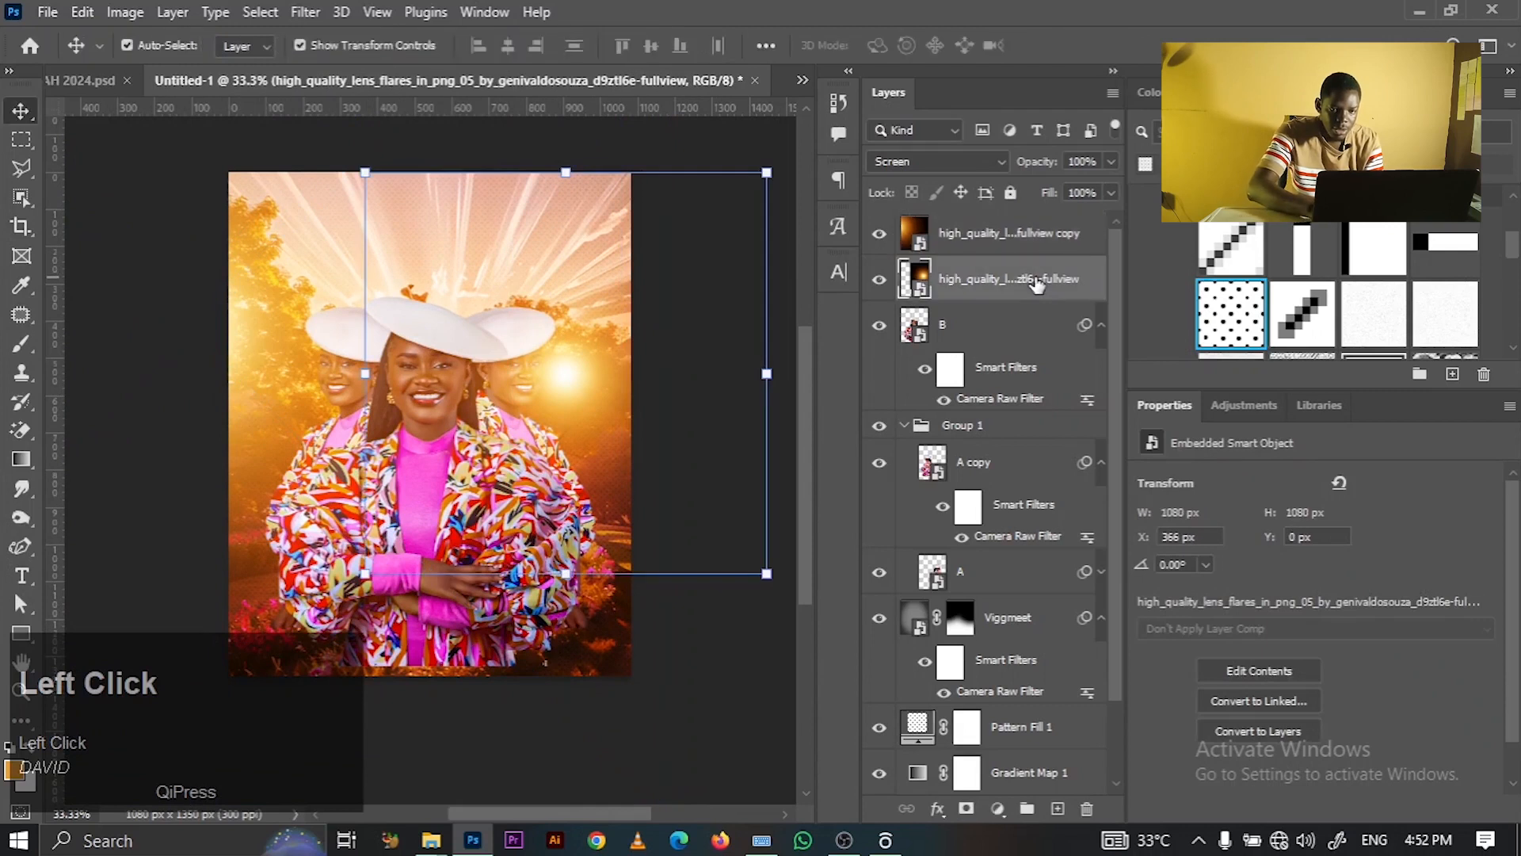
pyautogui.press('BackSpace')
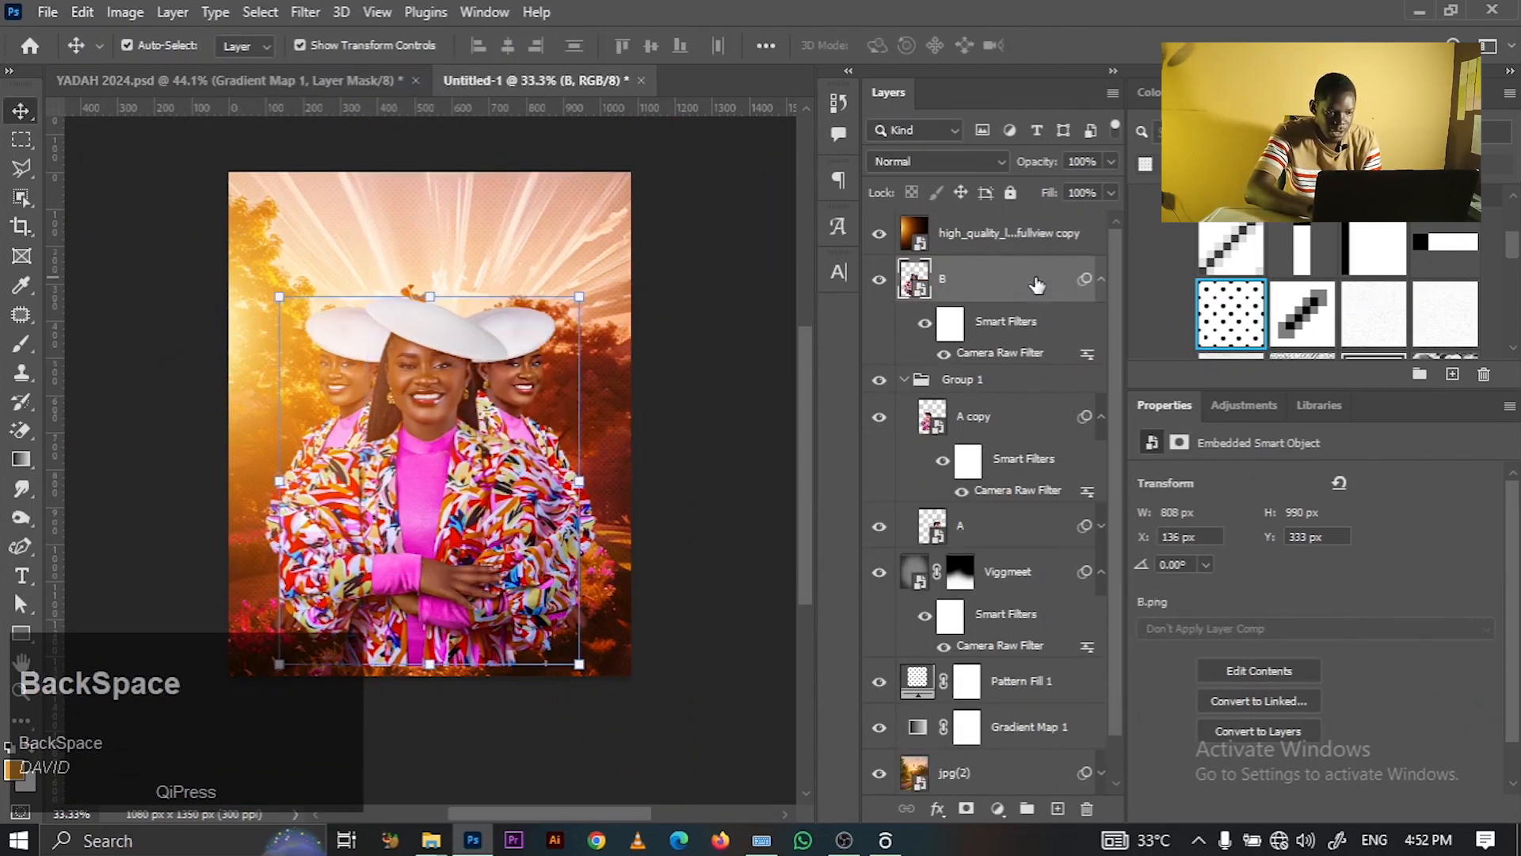
pyautogui.click(1027, 271)
pyautogui.click(1019, 251)
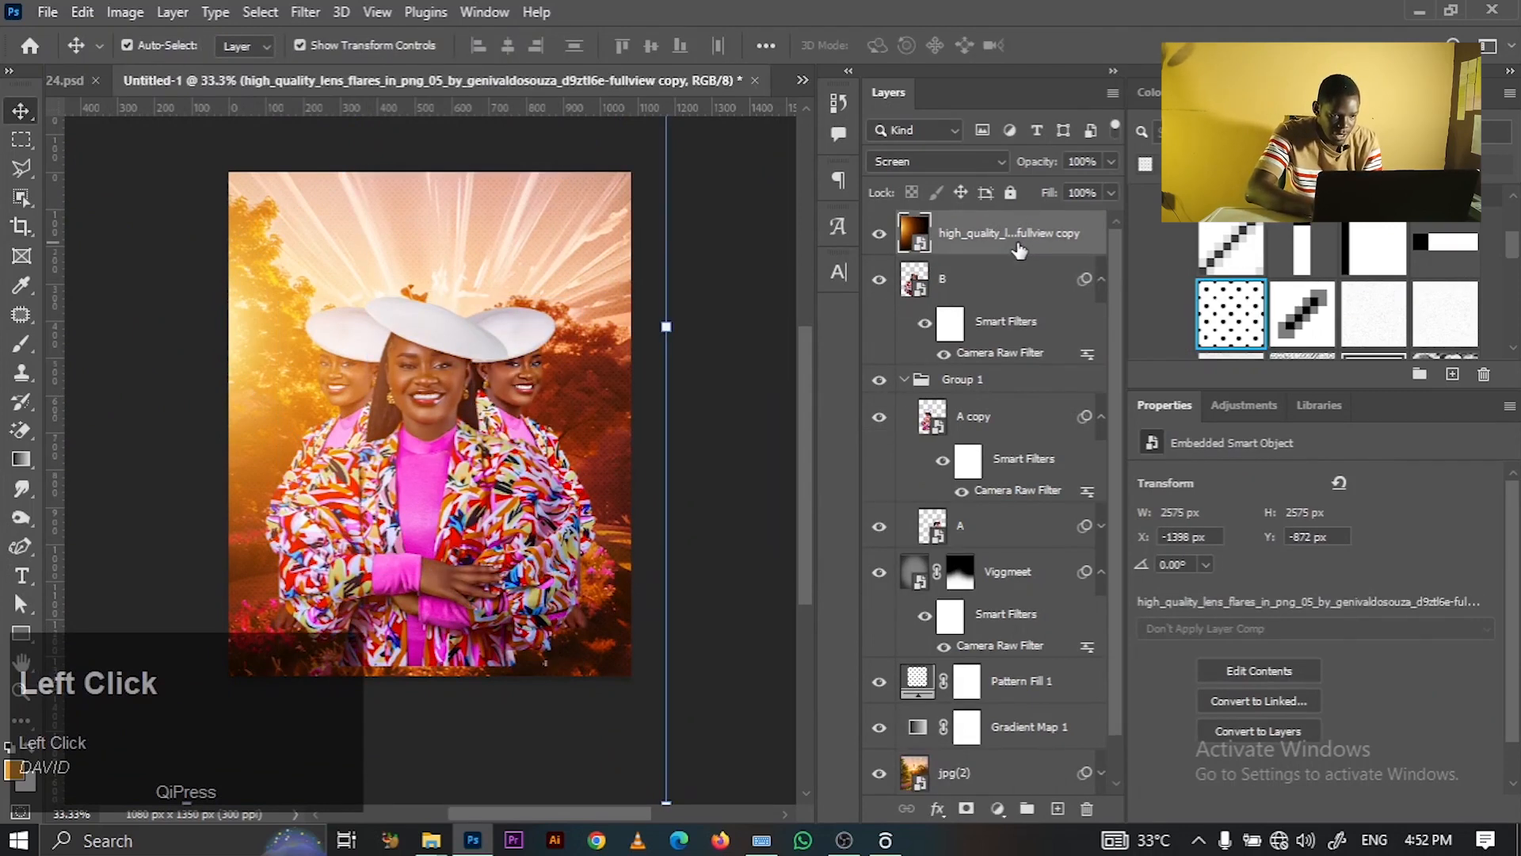
# - Duplicate the remaining flare and drag the new copy to the poster's right side (about X -41 px)
pyautogui.hotkey('ctrl', 'j')
pyautogui.moveTo(313, 311); pyautogui.dragTo(687, 353)
pyautogui.moveTo(574, 376); pyautogui.dragTo(599, 351)
pyautogui.click(698, 265)
pyautogui.hotkey('ctrl', '0')
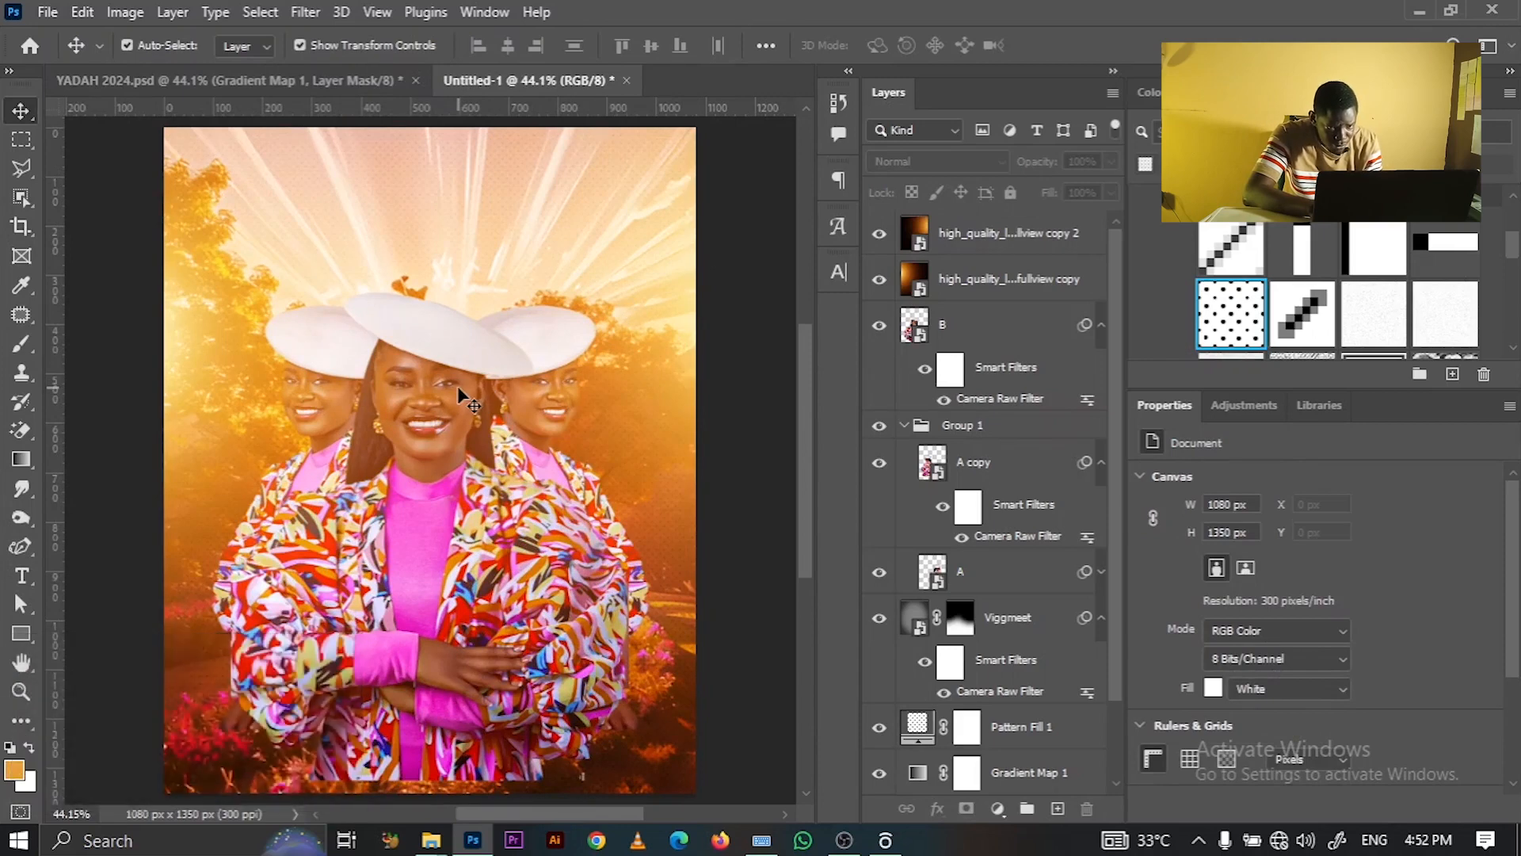
pyautogui.click(975, 280)
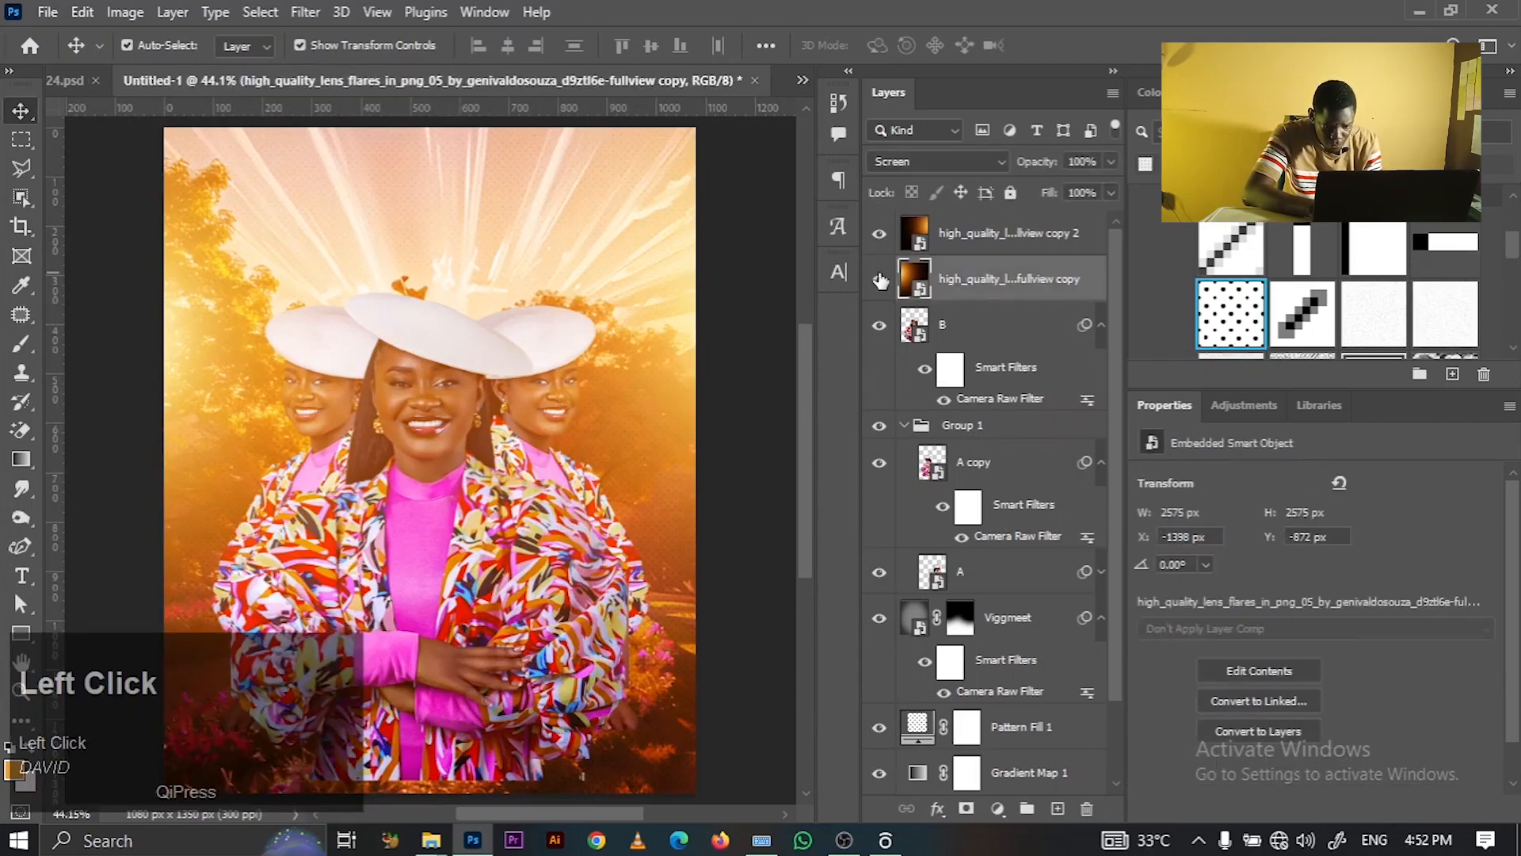
# - Mask the first flare copy and paint black with a 600 px brush over the central face
pyautogui.click(968, 809)
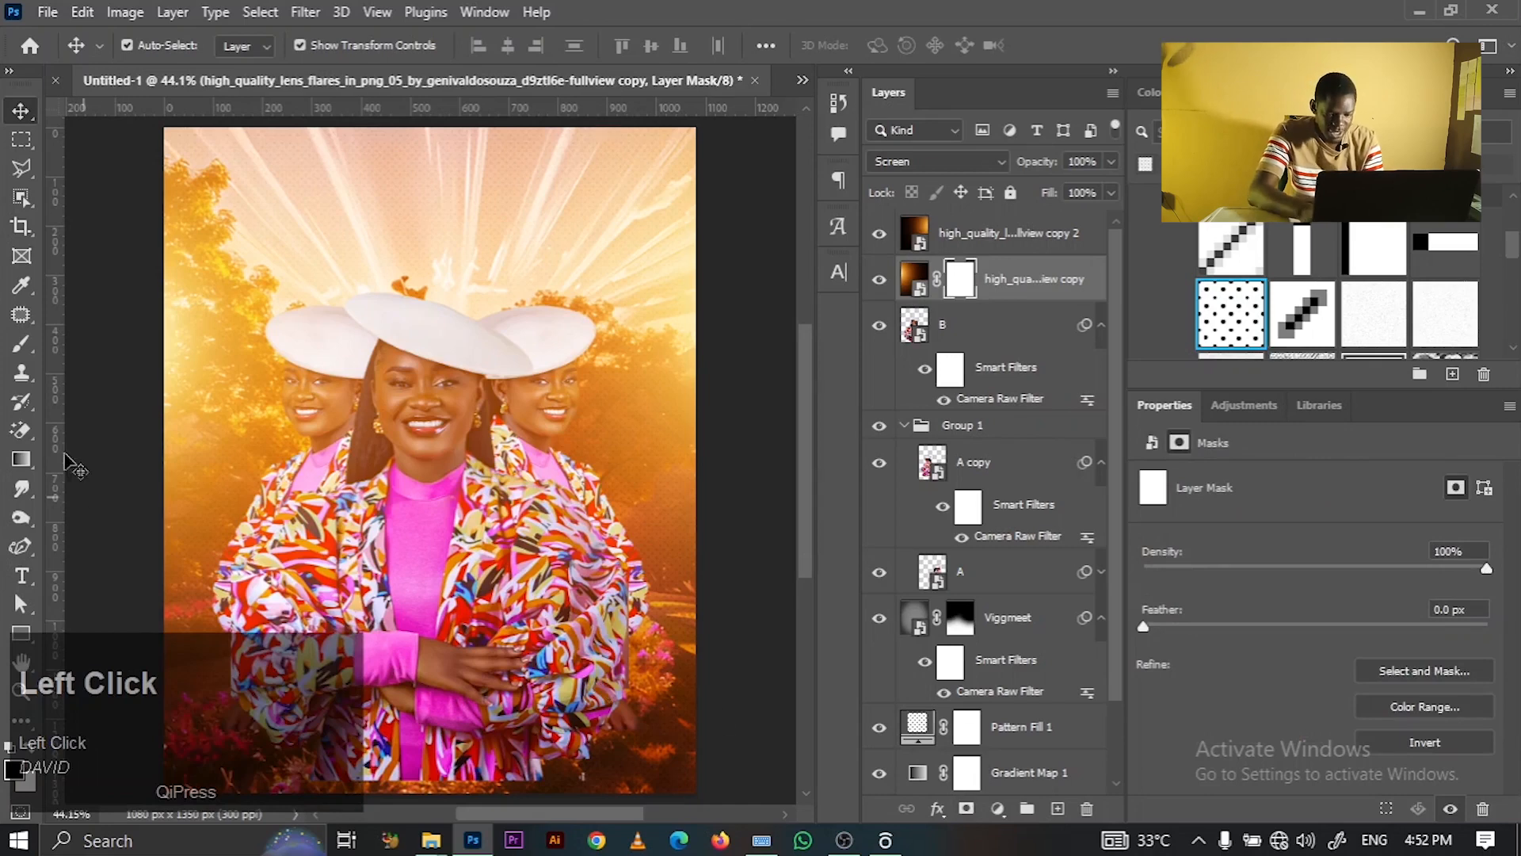
pyautogui.click(21, 343)
pyautogui.press('[')
pyautogui.press('[')
pyautogui.press('[')
pyautogui.press('[')
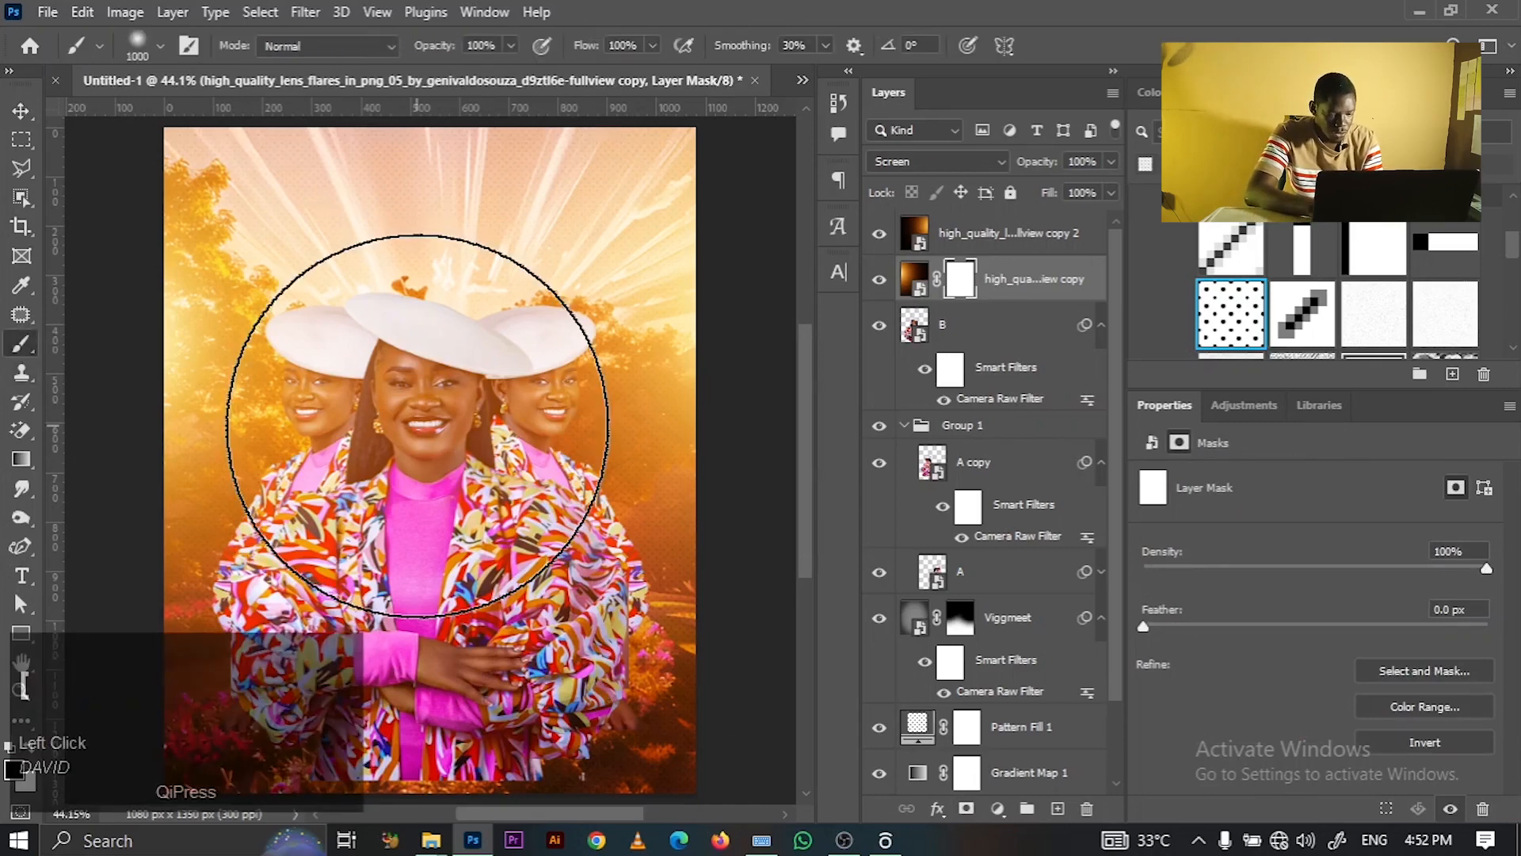
pyautogui.moveTo(418, 425)
pyautogui.mouseDown()
pyautogui.moveTo(492, 441)
pyautogui.moveTo(509, 502)
pyautogui.mouseUp()
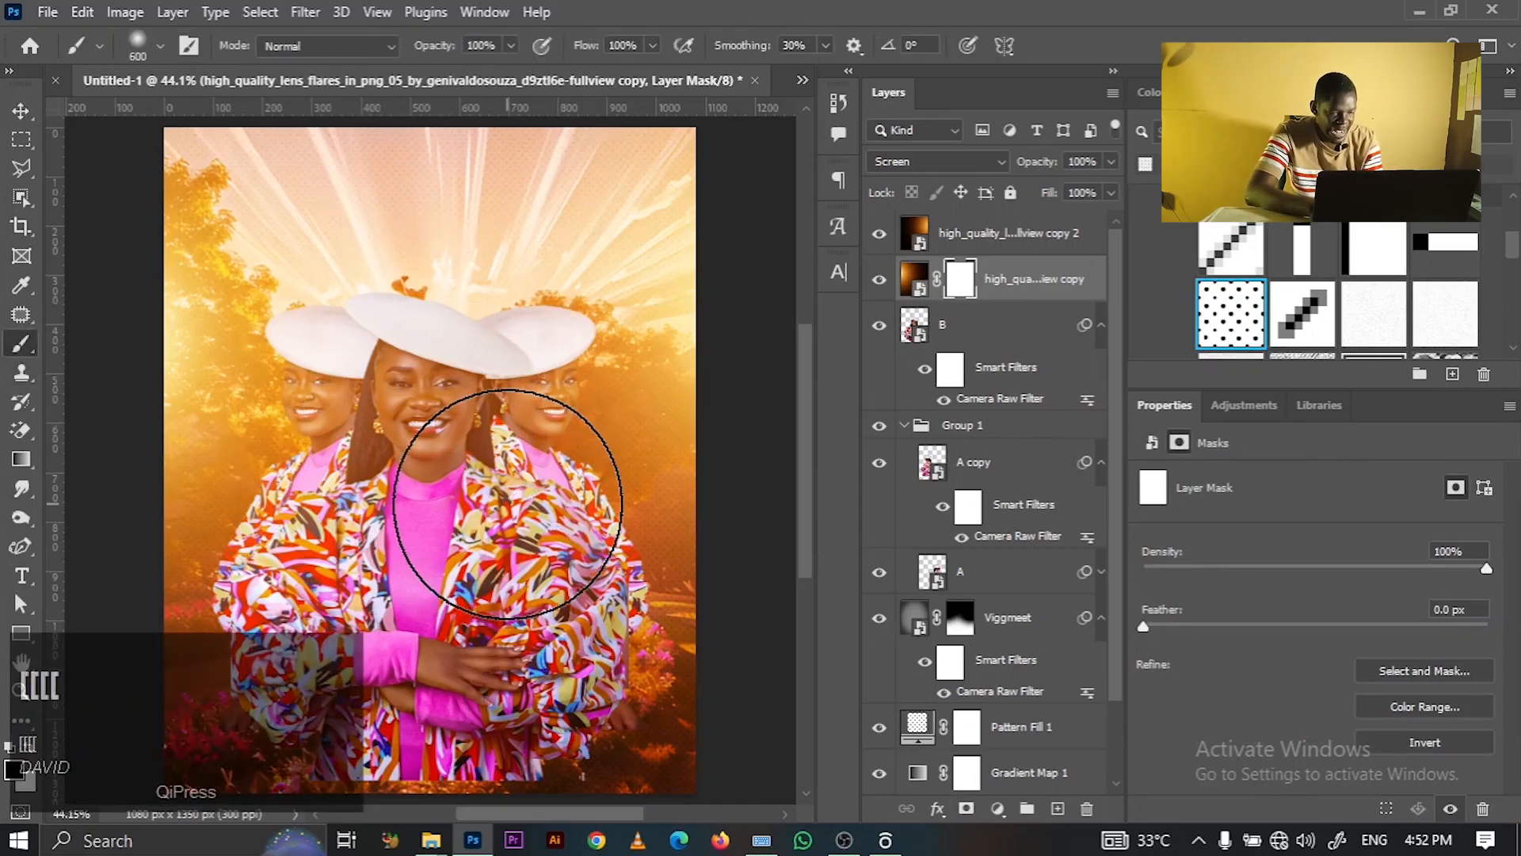
pyautogui.press('x')
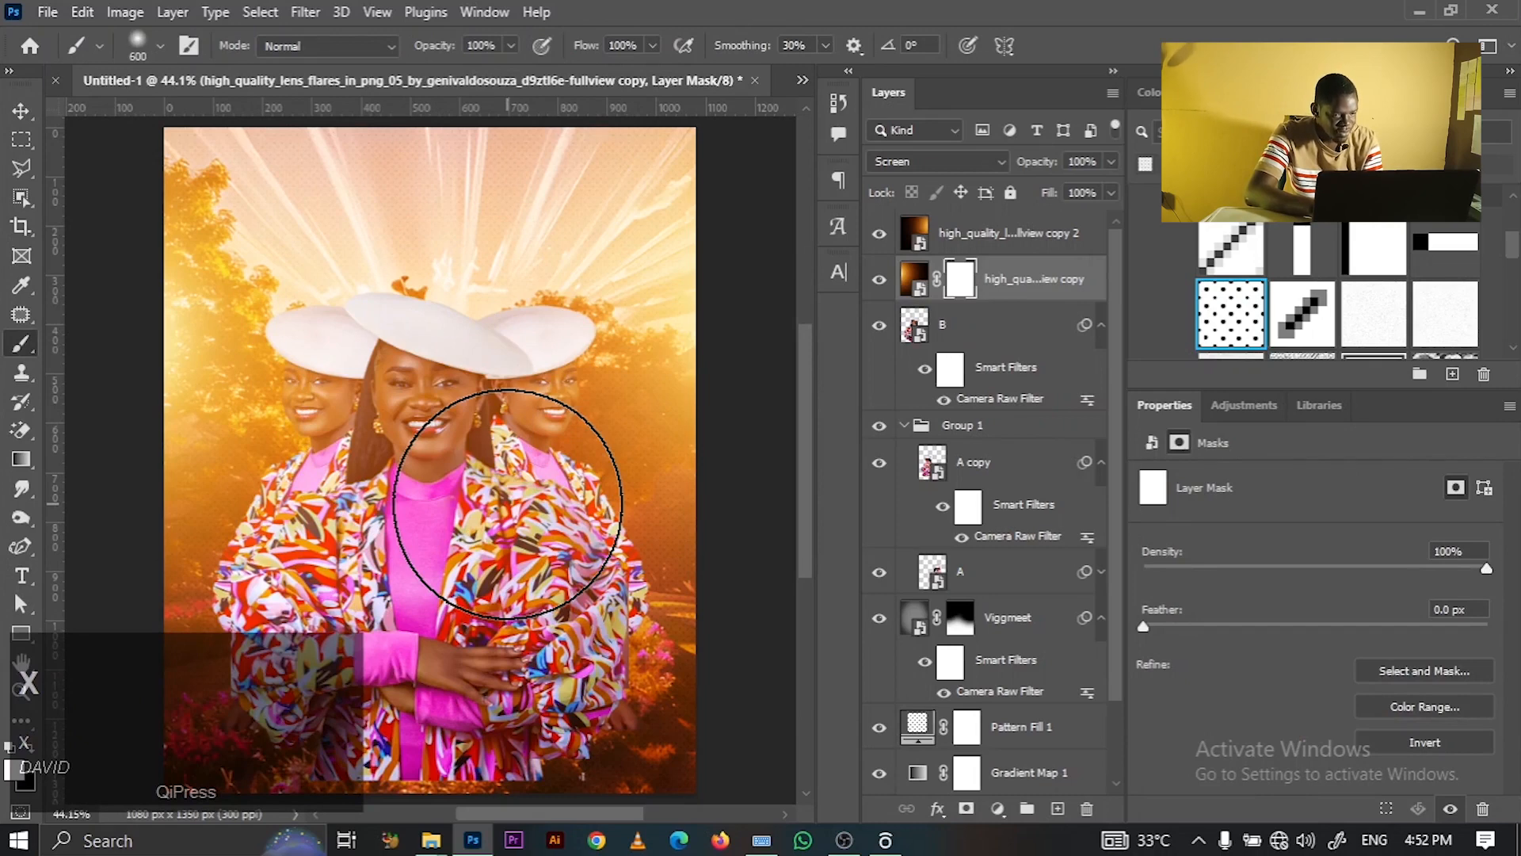
pyautogui.press('x')
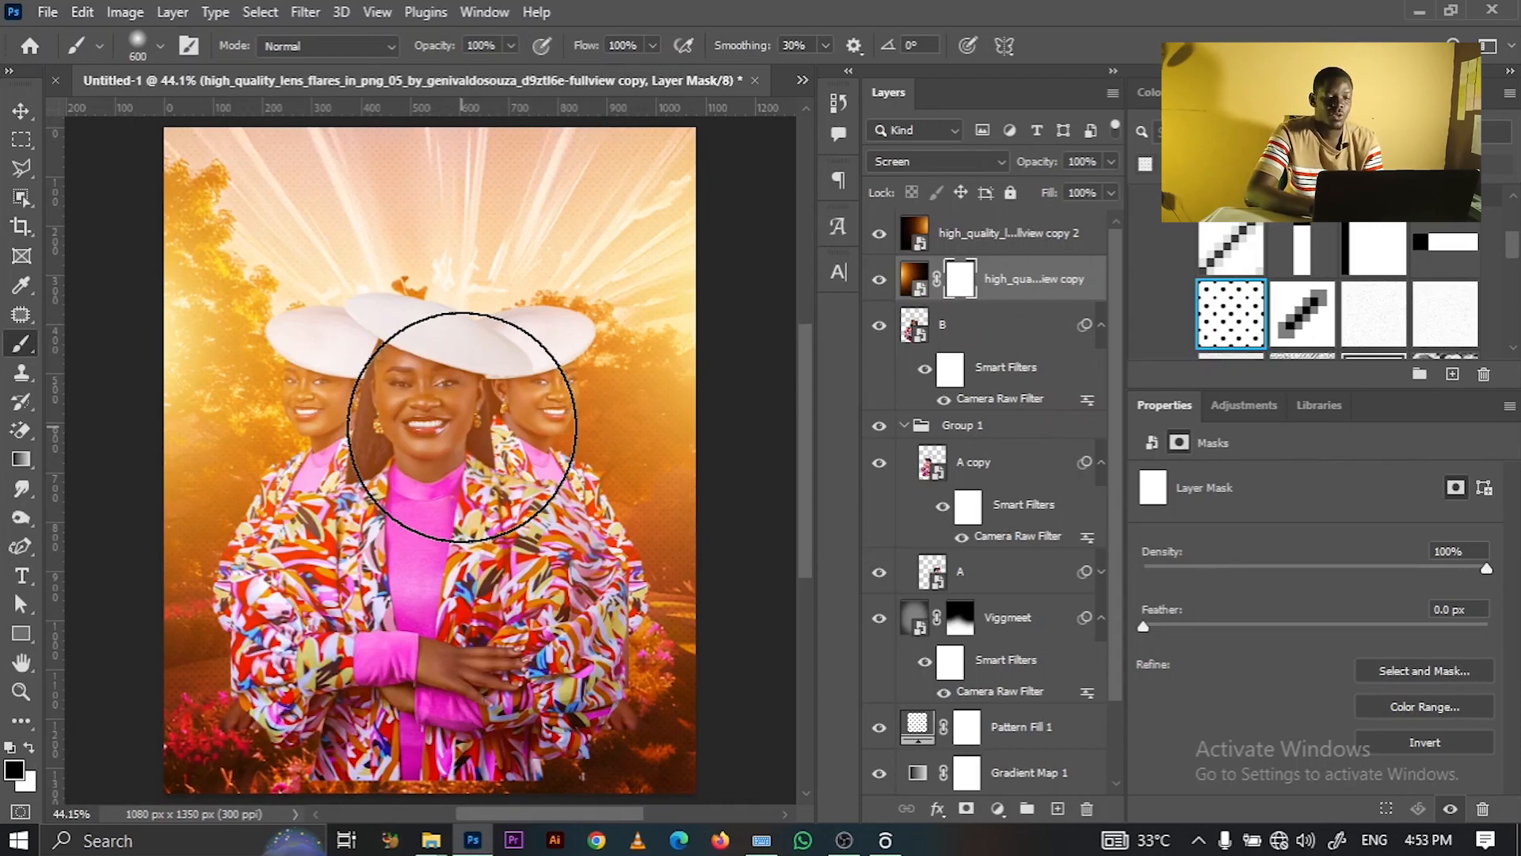
pyautogui.moveTo(448, 420)
pyautogui.mouseDown()
pyautogui.moveTo(450, 461)
pyautogui.moveTo(478, 423)
pyautogui.moveTo(432, 476)
pyautogui.moveTo(431, 393)
pyautogui.moveTo(472, 607)
pyautogui.moveTo(445, 641)
pyautogui.moveTo(420, 364)
pyautogui.moveTo(424, 790)
pyautogui.moveTo(452, 290)
pyautogui.moveTo(476, 505)
pyautogui.moveTo(413, 124)
pyautogui.moveTo(465, 485)
pyautogui.moveTo(514, 614)
pyautogui.moveTo(363, 639)
pyautogui.moveTo(520, 555)
pyautogui.moveTo(393, 511)
pyautogui.moveTo(325, 623)
pyautogui.mouseUp()
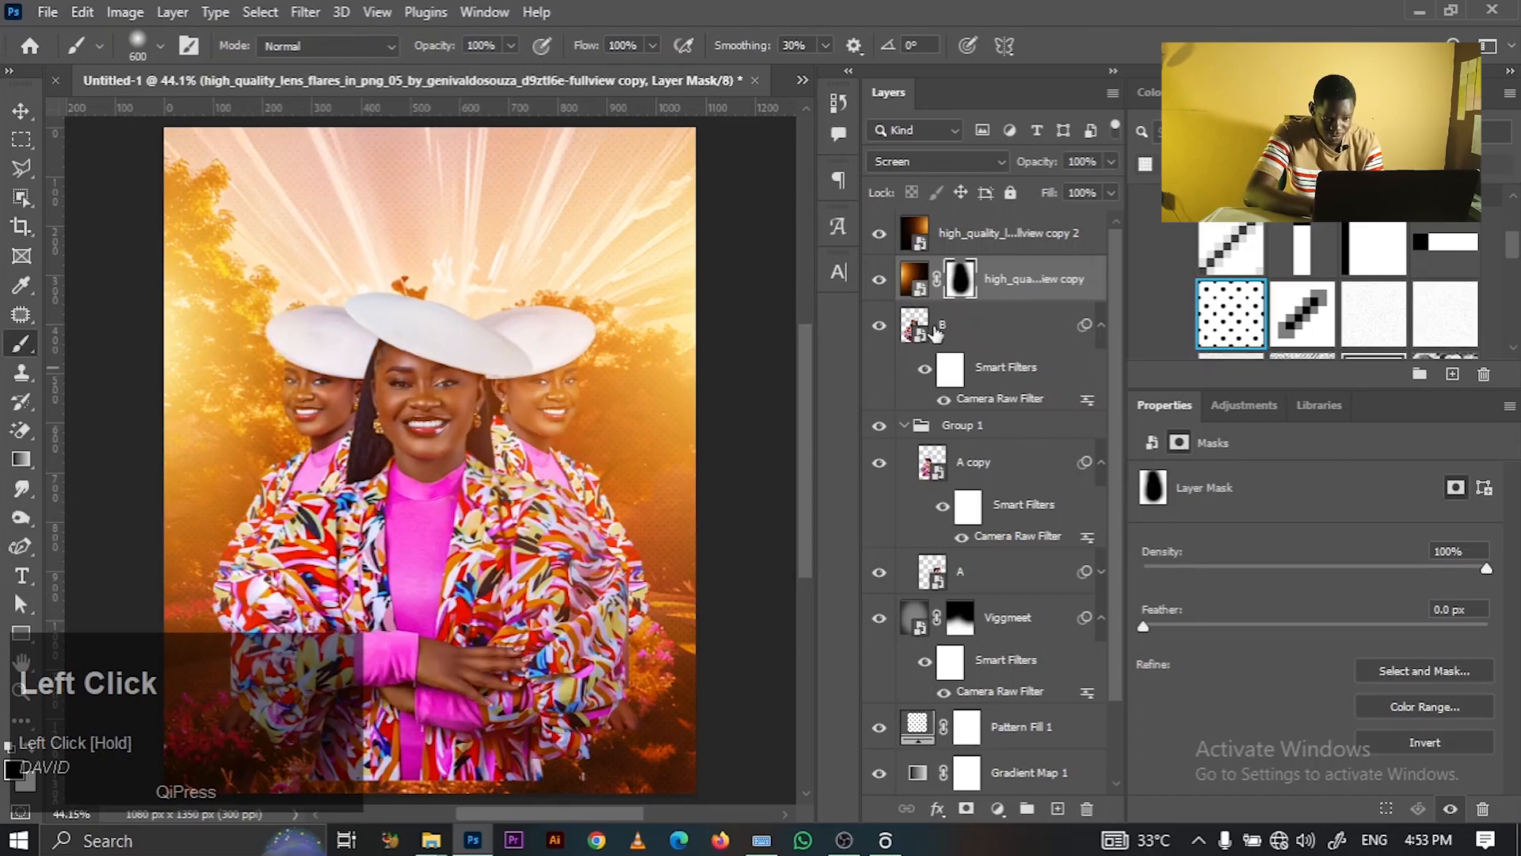
# - Mask the second flare copy and paint out its glow over the central hat and face
pyautogui.click(986, 236)
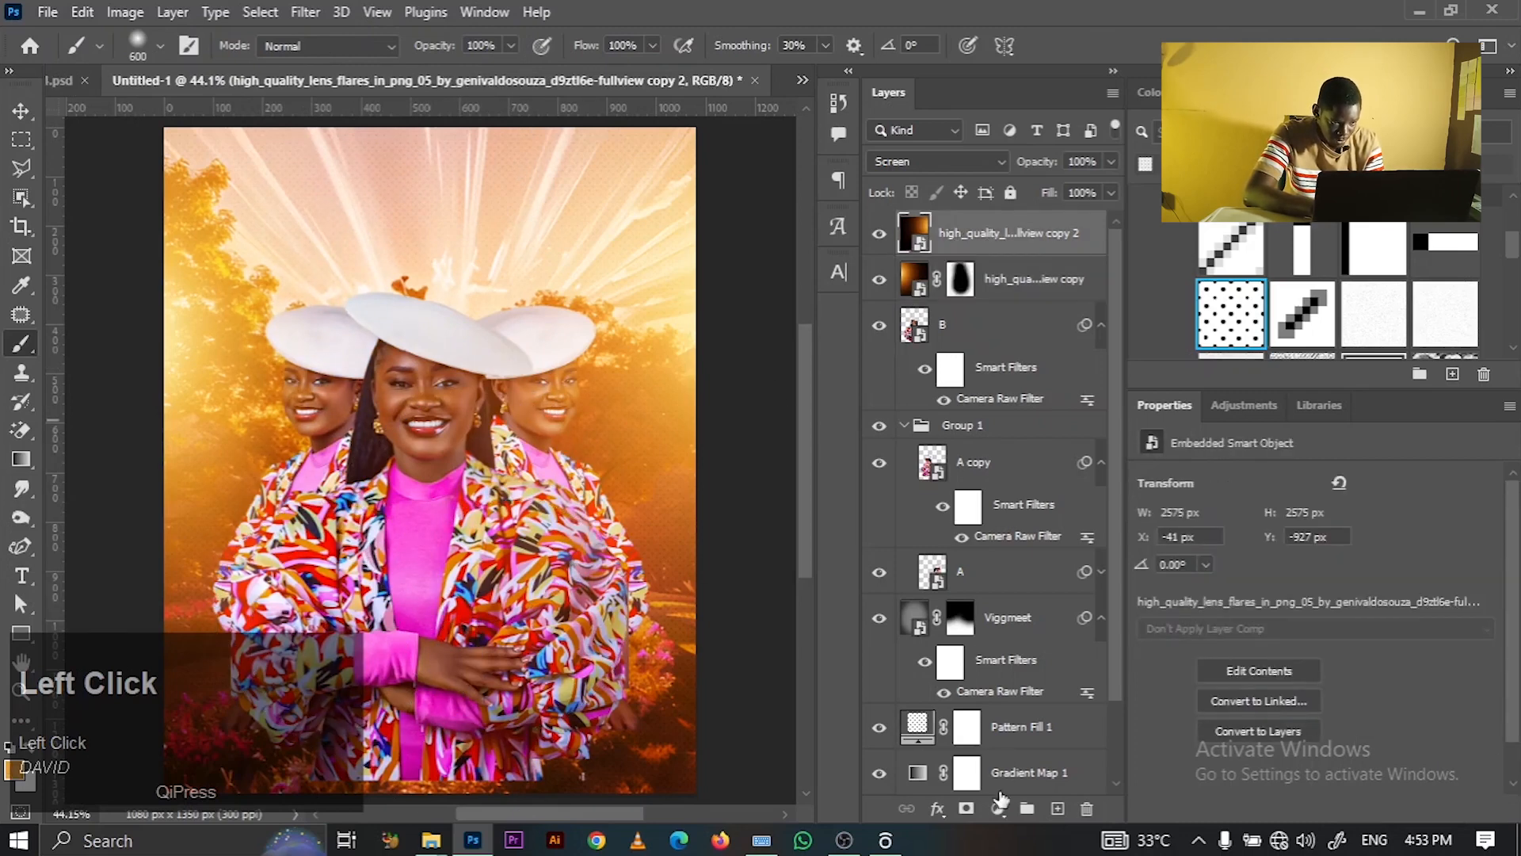
pyautogui.click(967, 808)
pyautogui.moveTo(357, 322)
pyautogui.mouseDown()
pyautogui.moveTo(391, 248)
pyautogui.moveTo(327, 715)
pyautogui.moveTo(364, 689)
pyautogui.moveTo(267, 745)
pyautogui.moveTo(485, 411)
pyautogui.mouseUp()
pyautogui.click(397, 189)
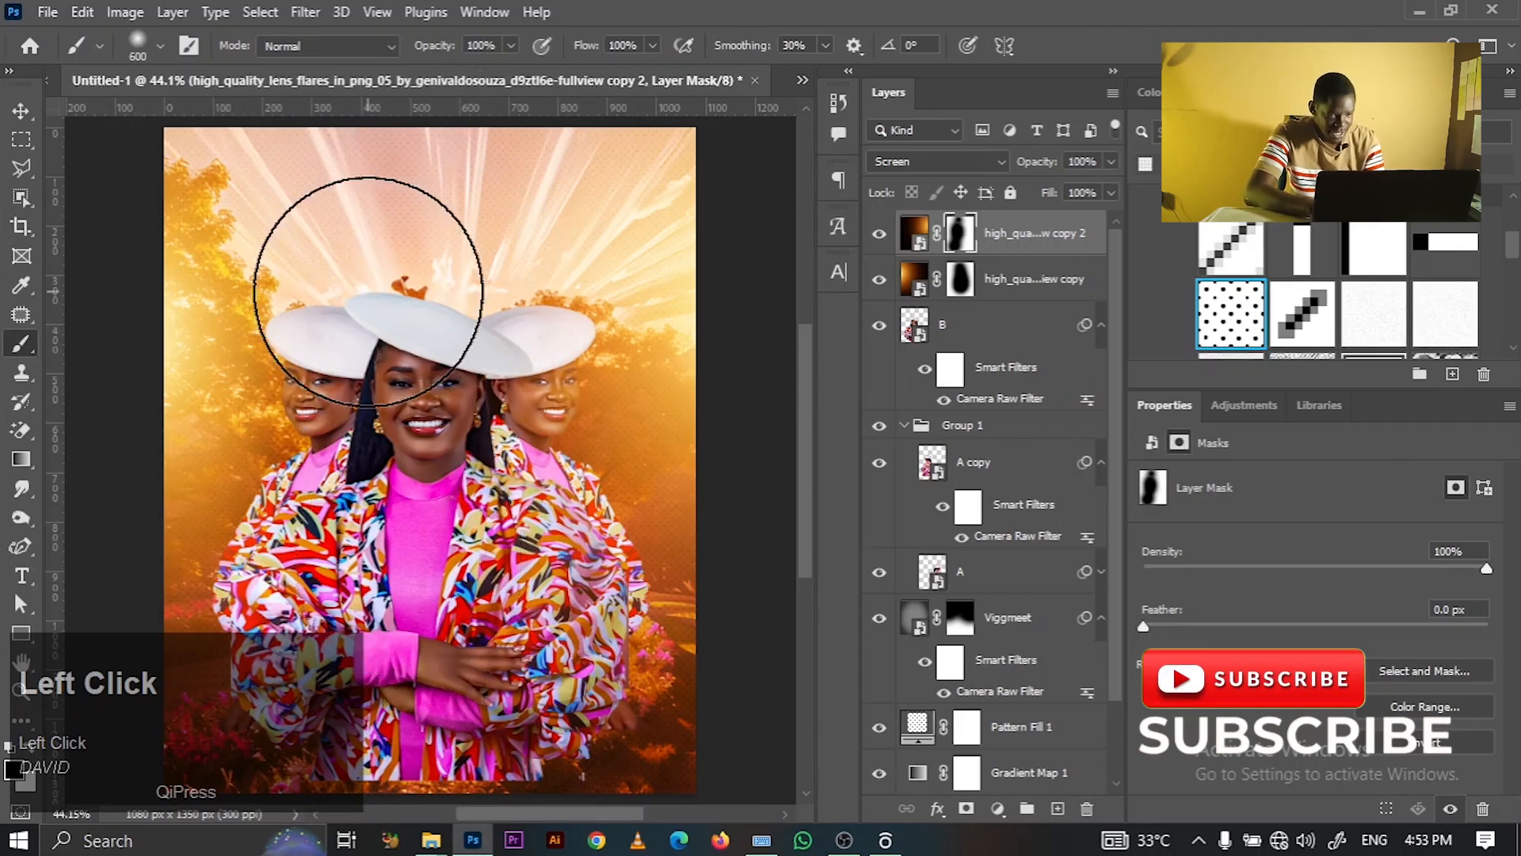
pyautogui.click(21, 138)
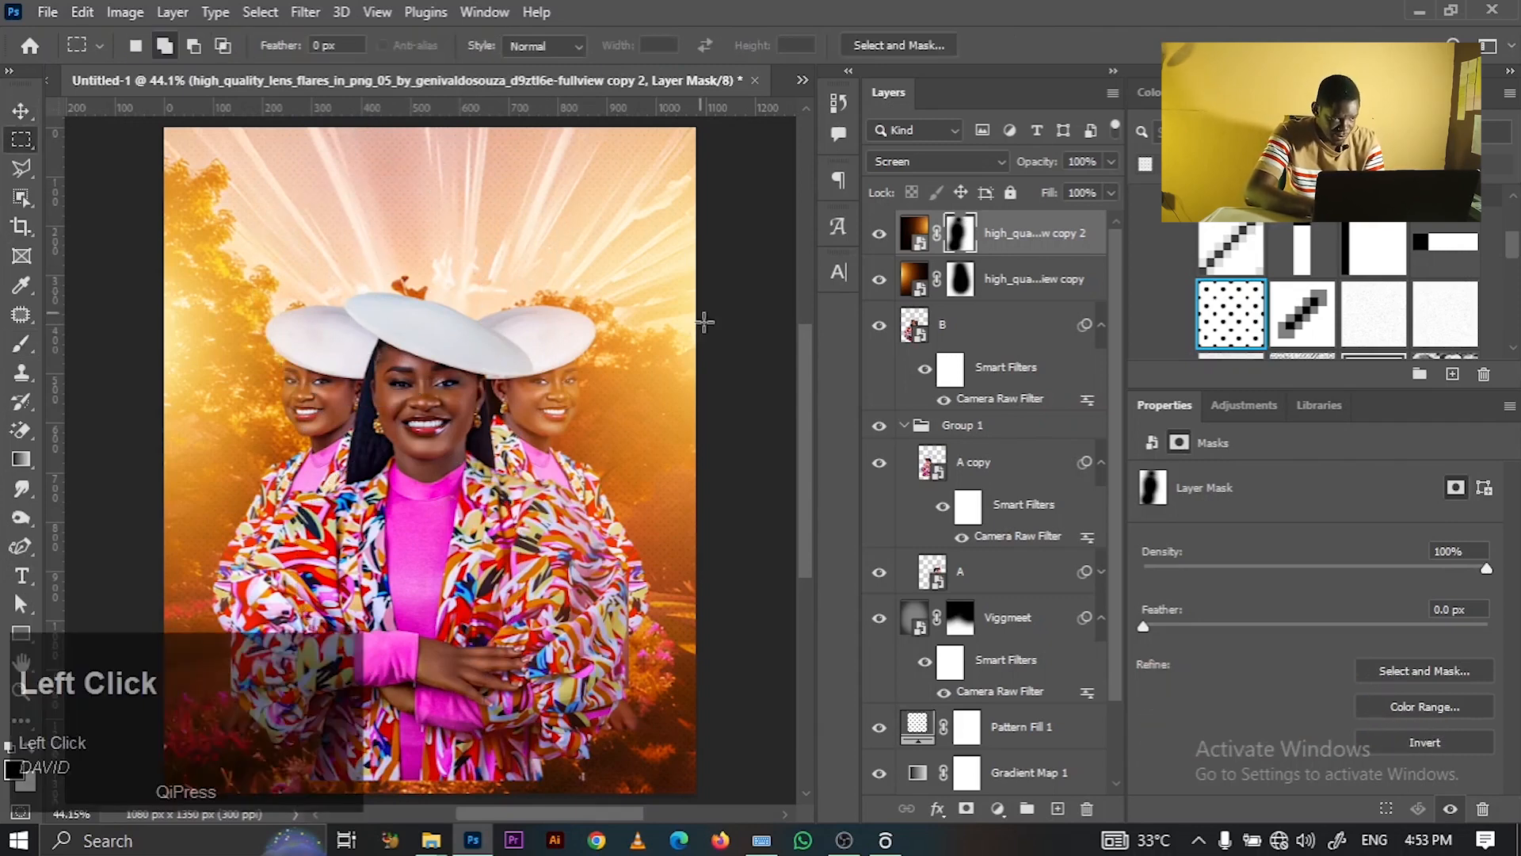
pyautogui.click(24, 119)
pyautogui.click(336, 393)
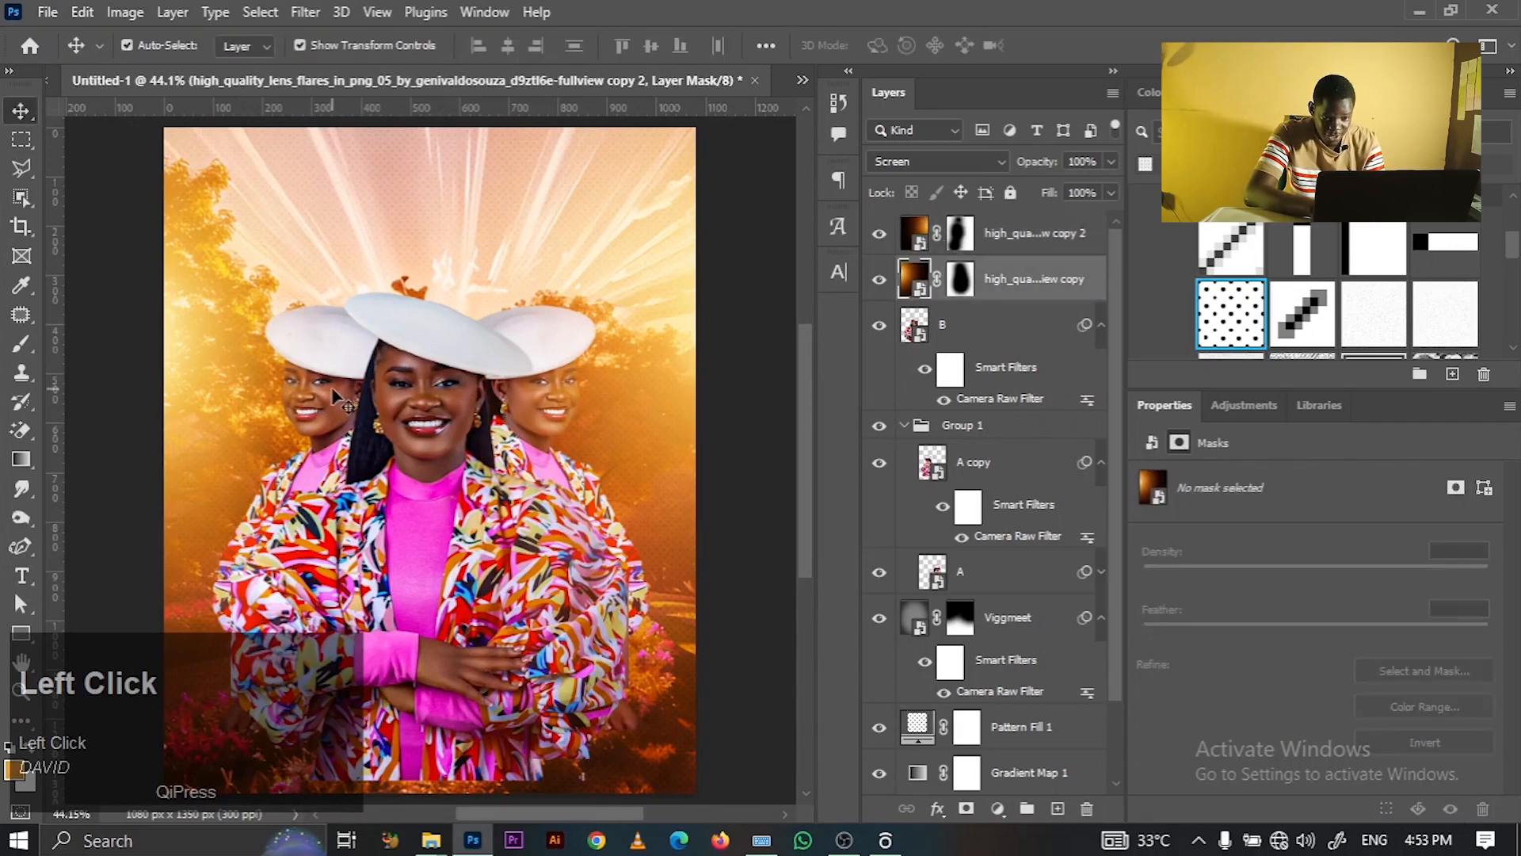
# - Rename Group 1 to PICS
pyautogui.click(990, 428)
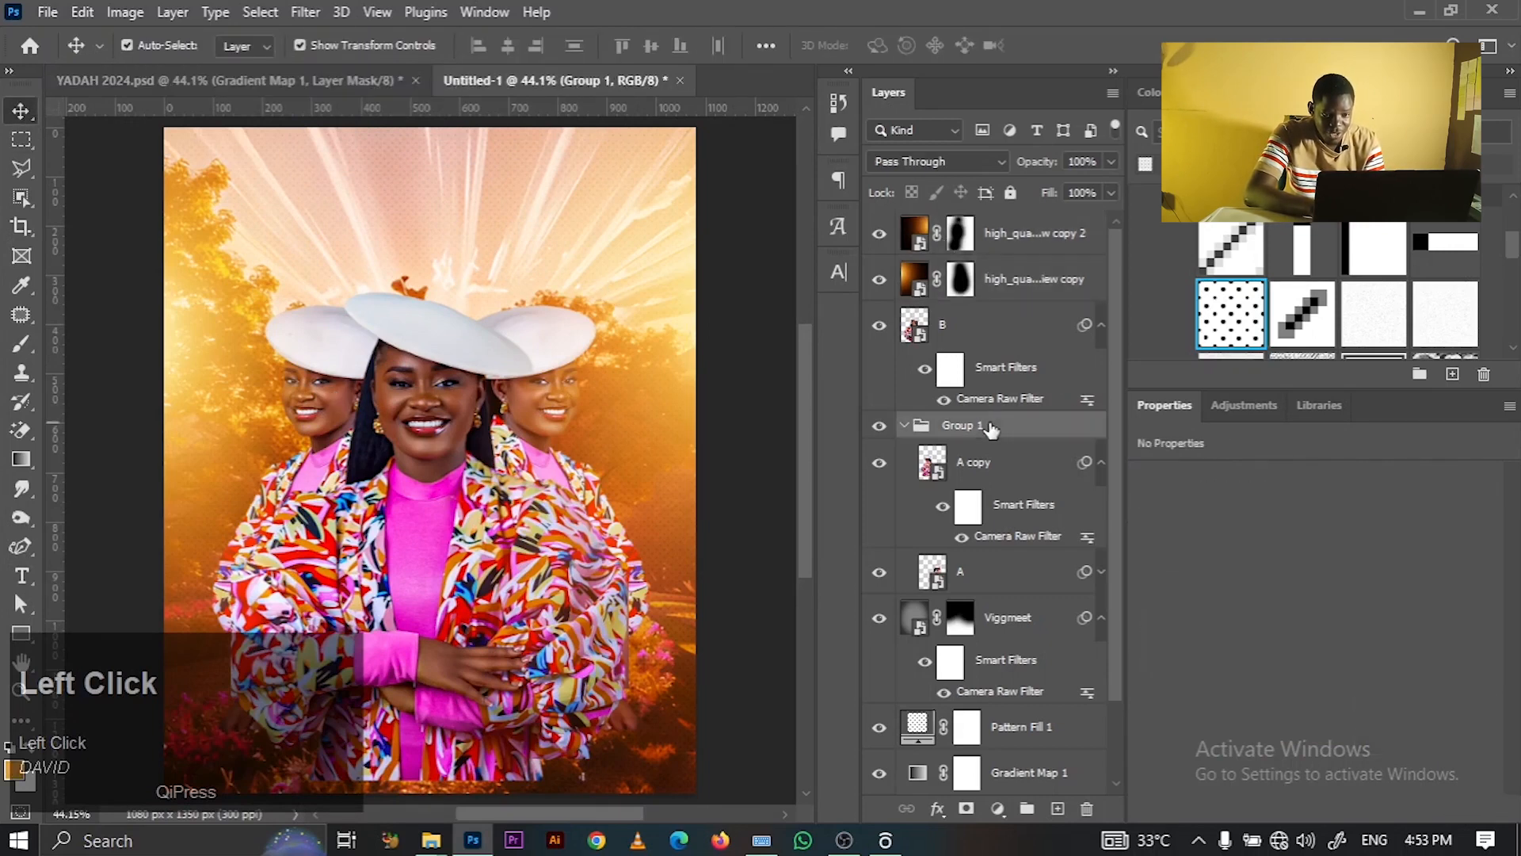
pyautogui.click(904, 428)
pyautogui.click(879, 428)
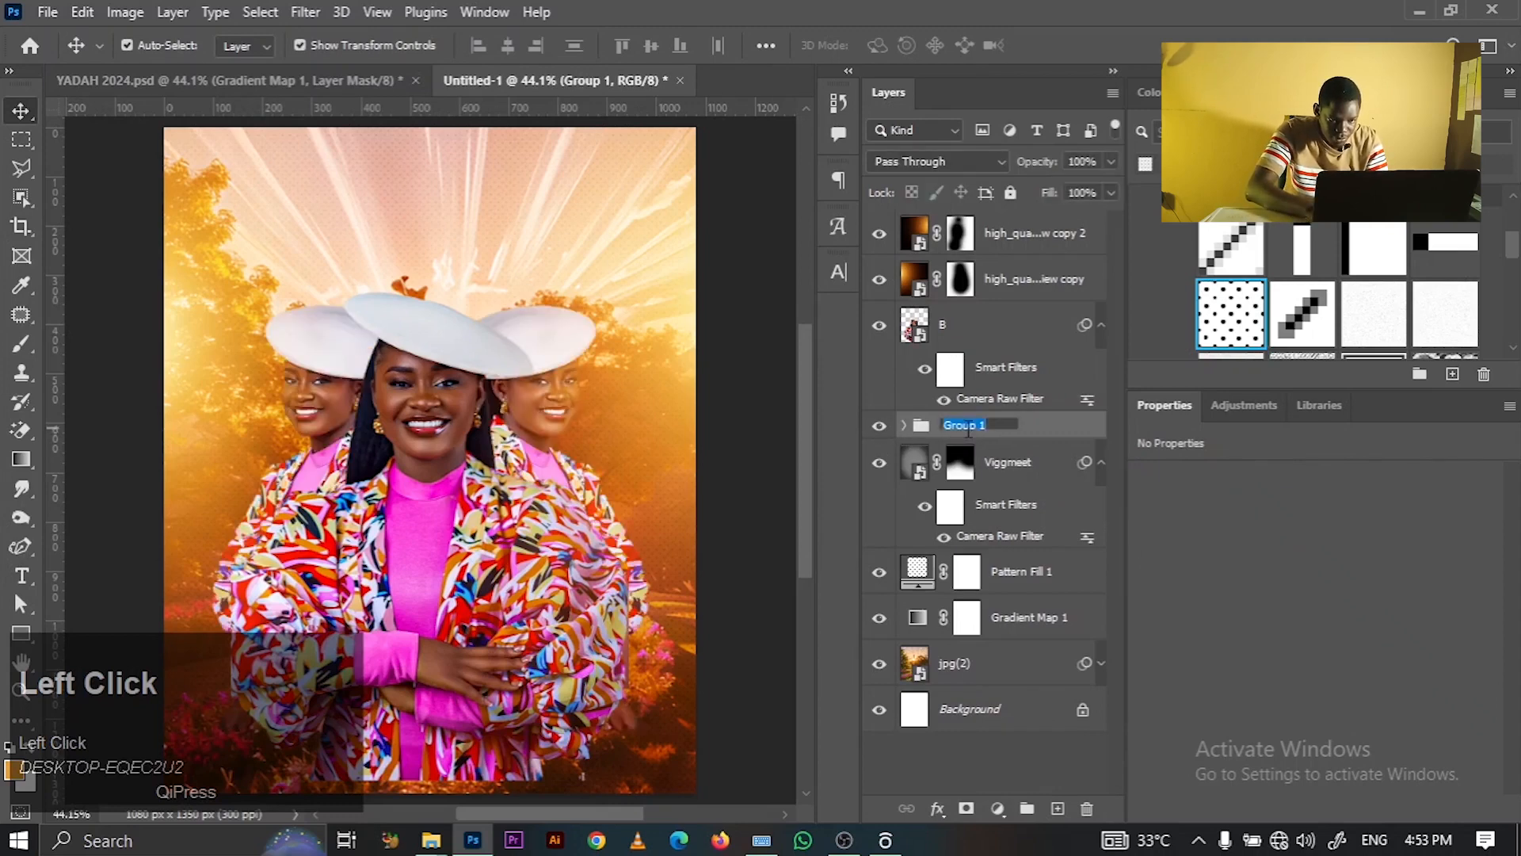
pyautogui.write('PICS')
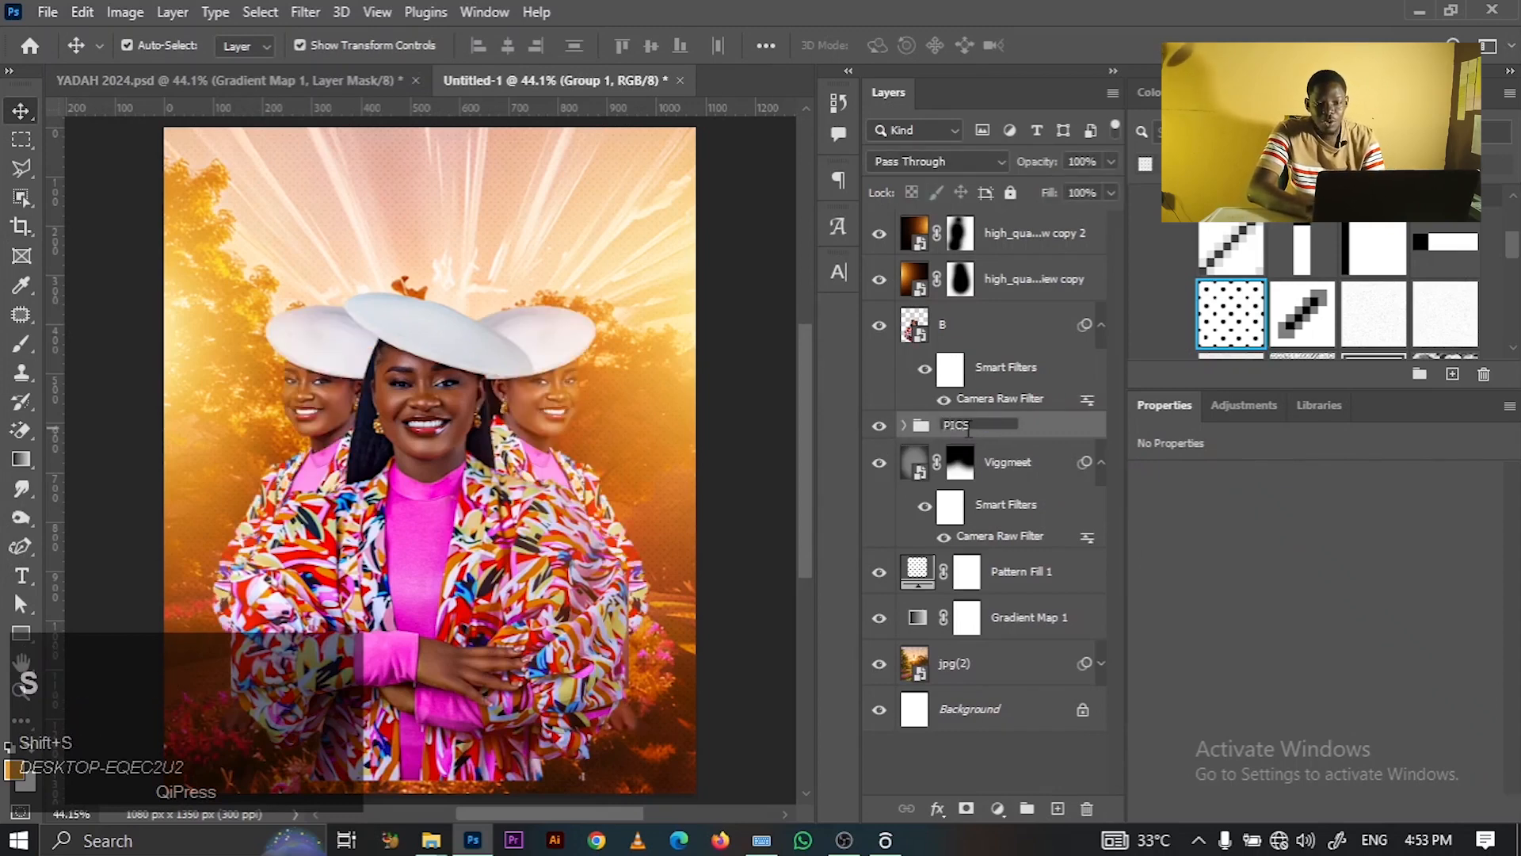
pyautogui.click(800, 412)
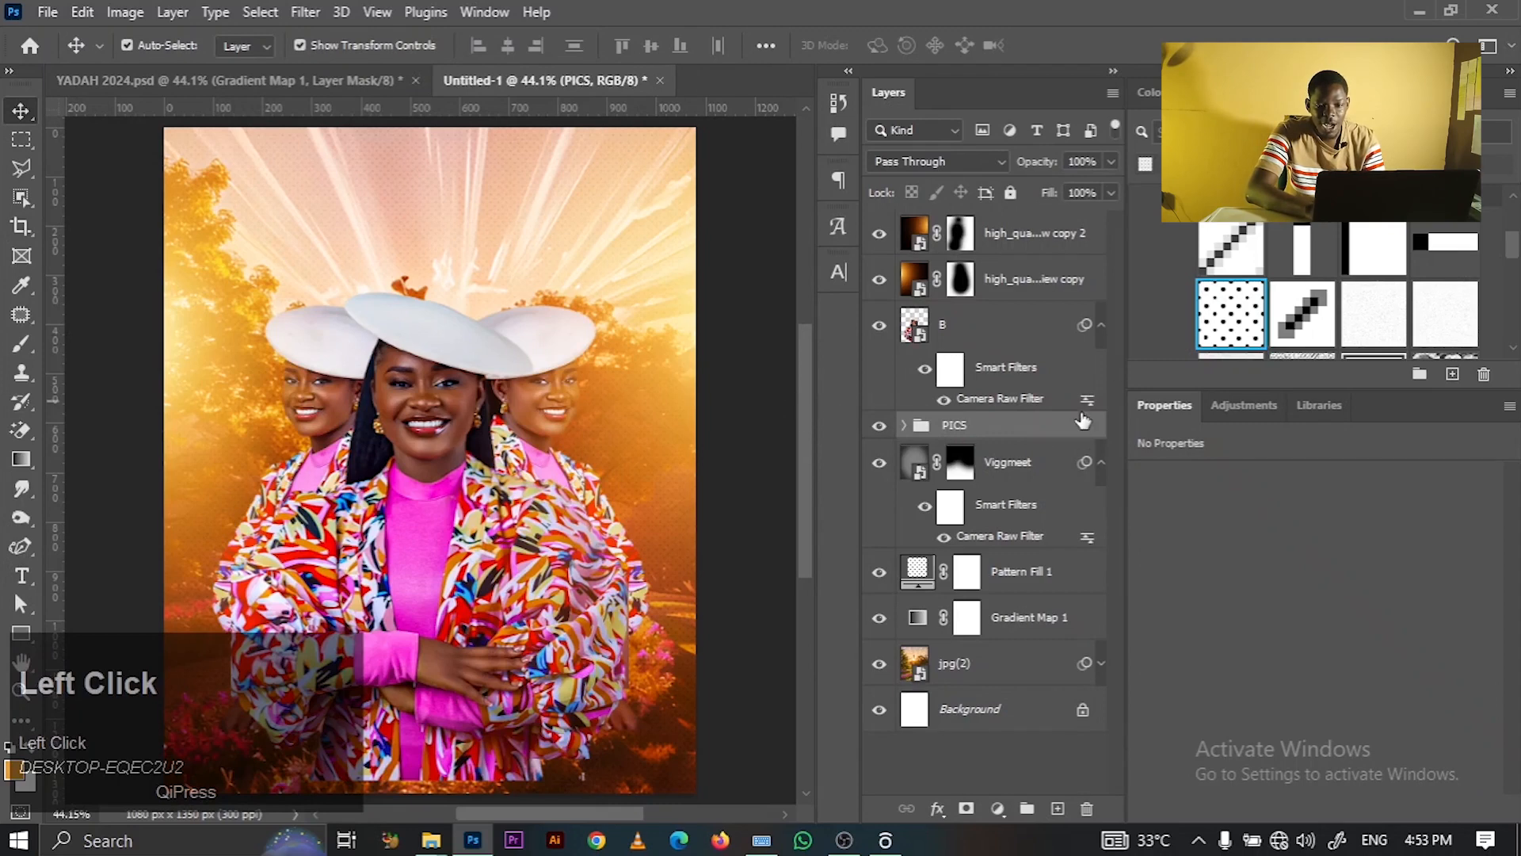
pyautogui.click(1101, 328)
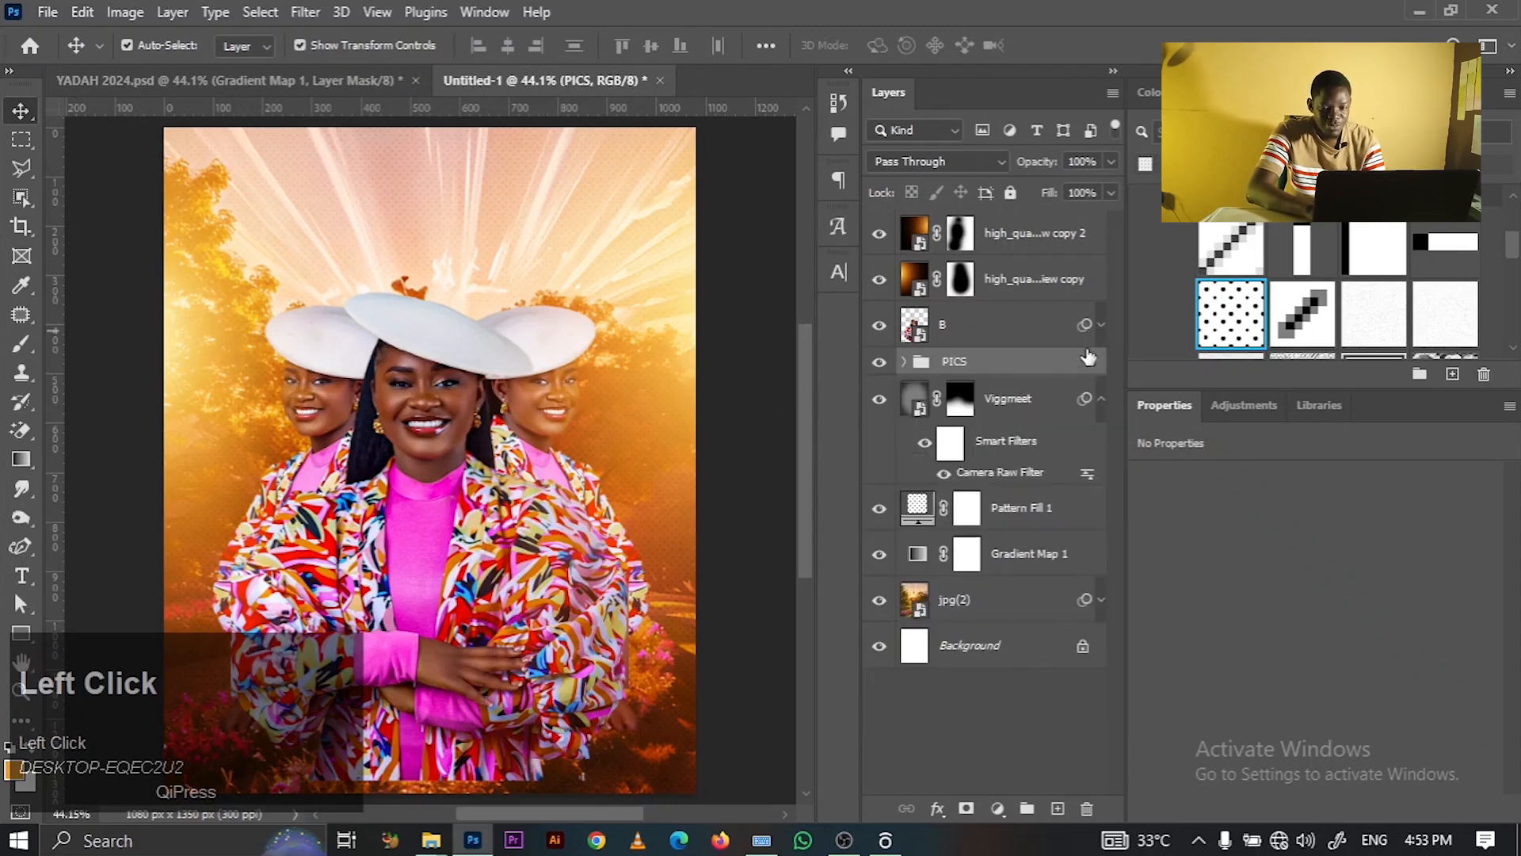
# - Add a Curves adjustment clipped to PICS and bend its midtone point down to darken the image
pyautogui.click(1238, 415)
pyautogui.click(1235, 451)
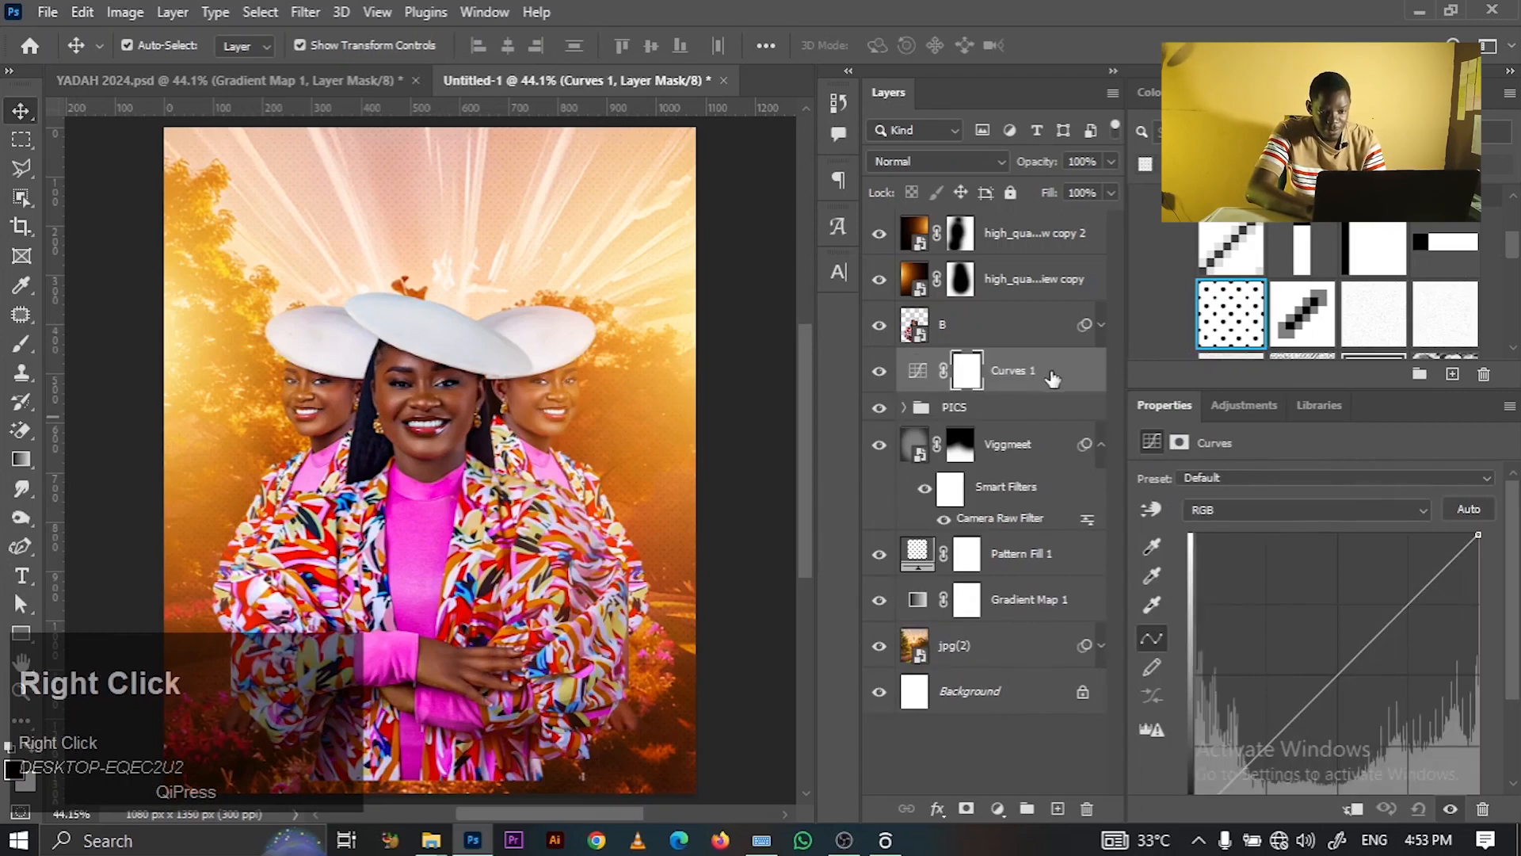
pyautogui.rightClick(1048, 374)
pyautogui.click(1138, 459)
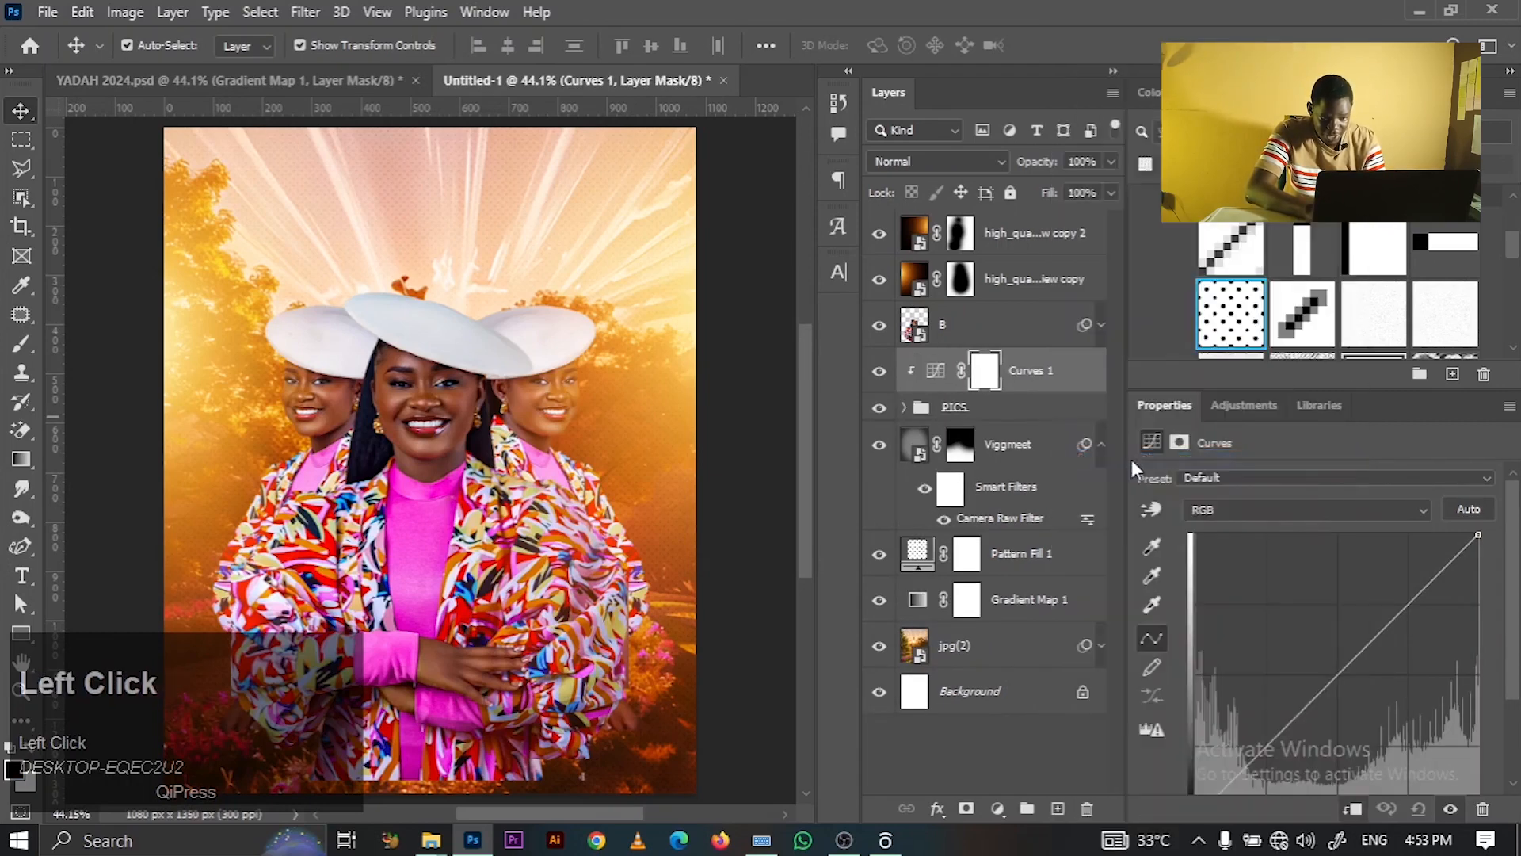
pyautogui.moveTo(1337, 675); pyautogui.dragTo(1351, 702)
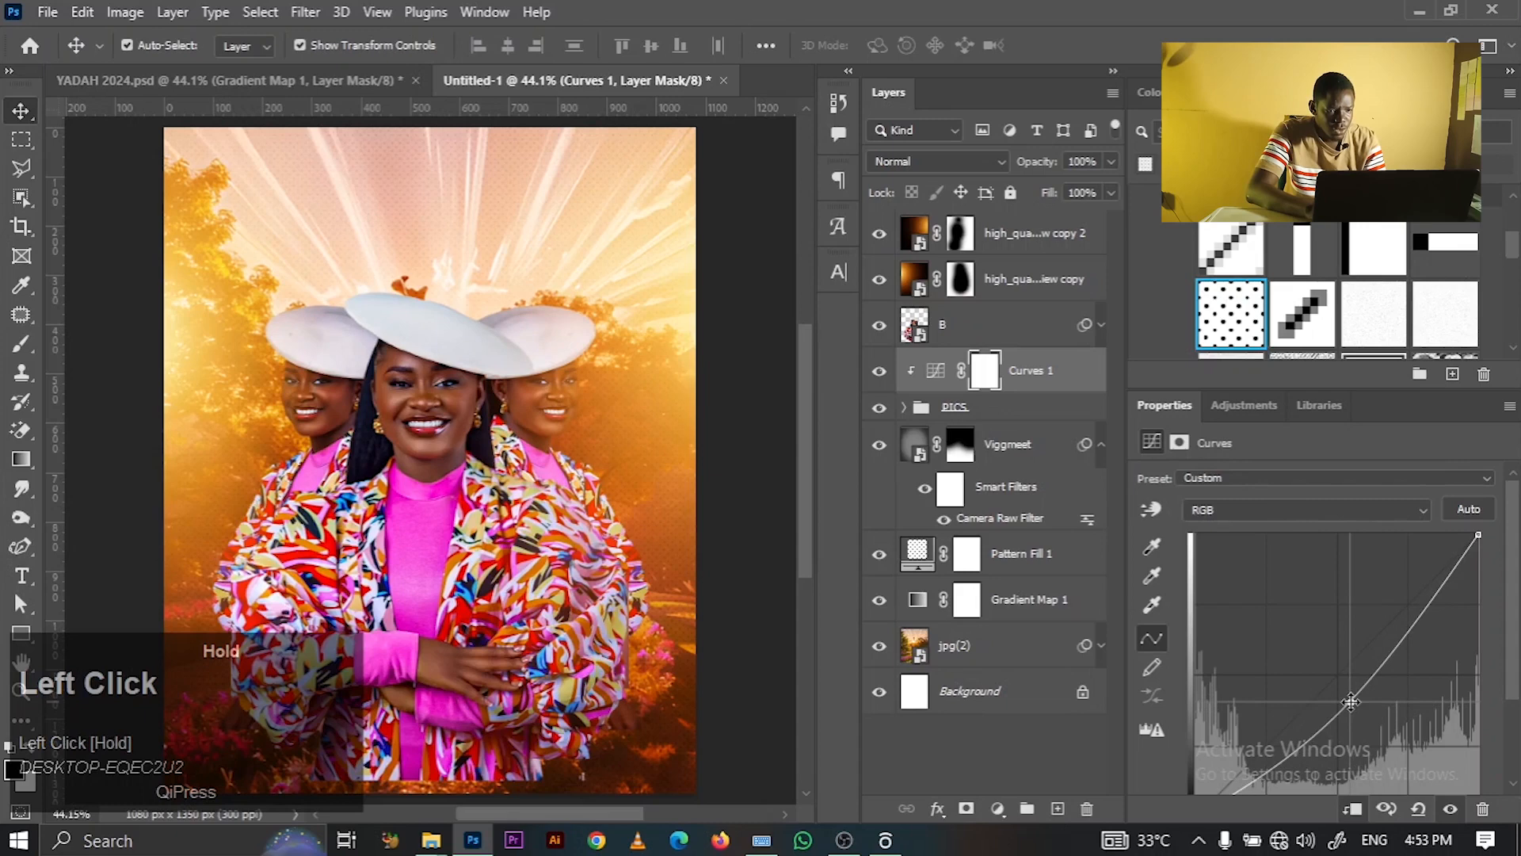
pyautogui.click(722, 244)
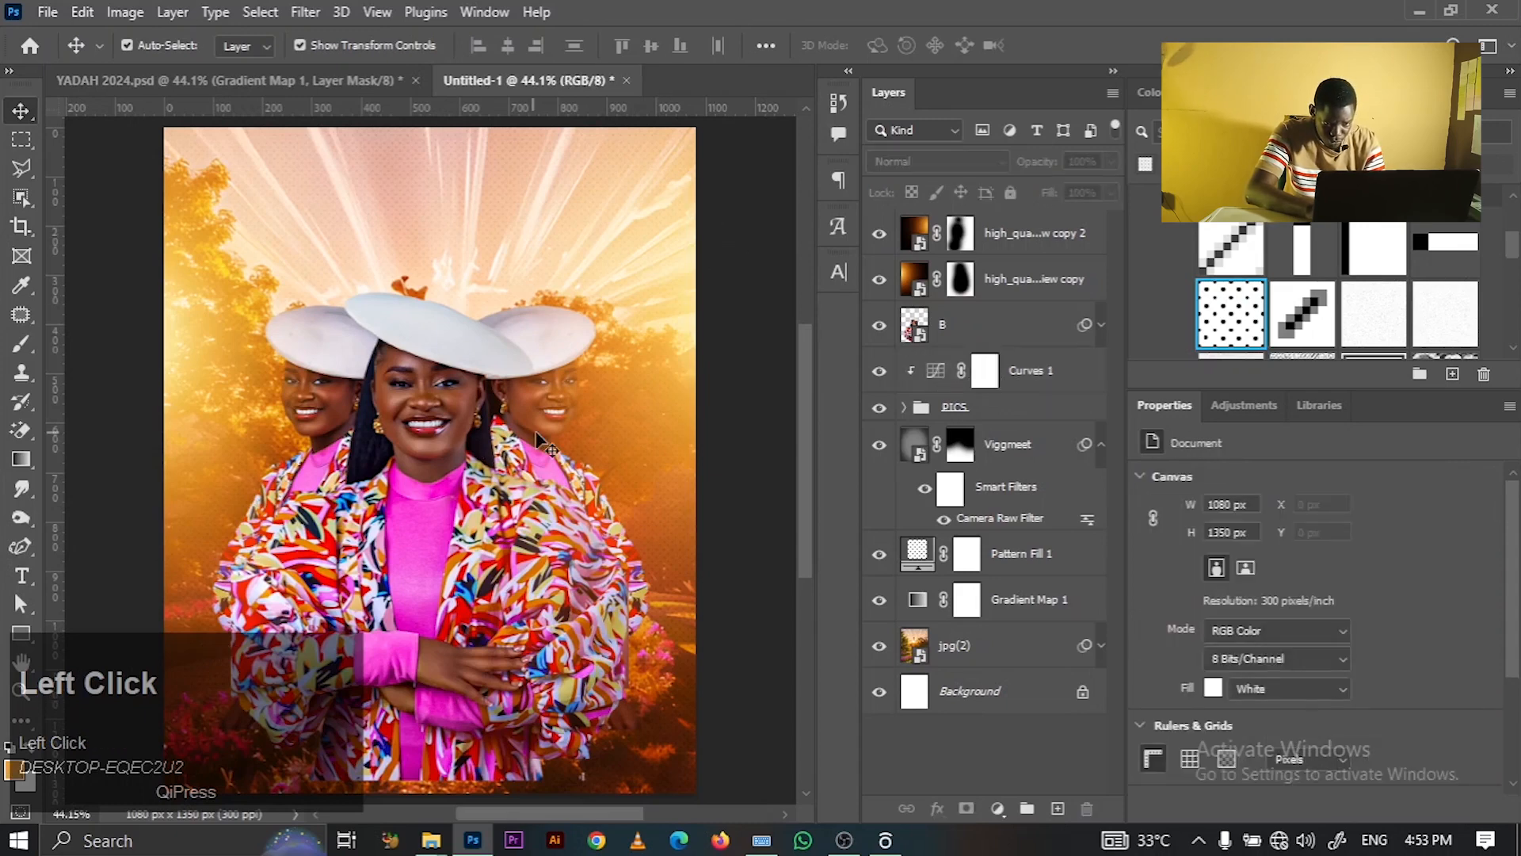
pyautogui.click(536, 433)
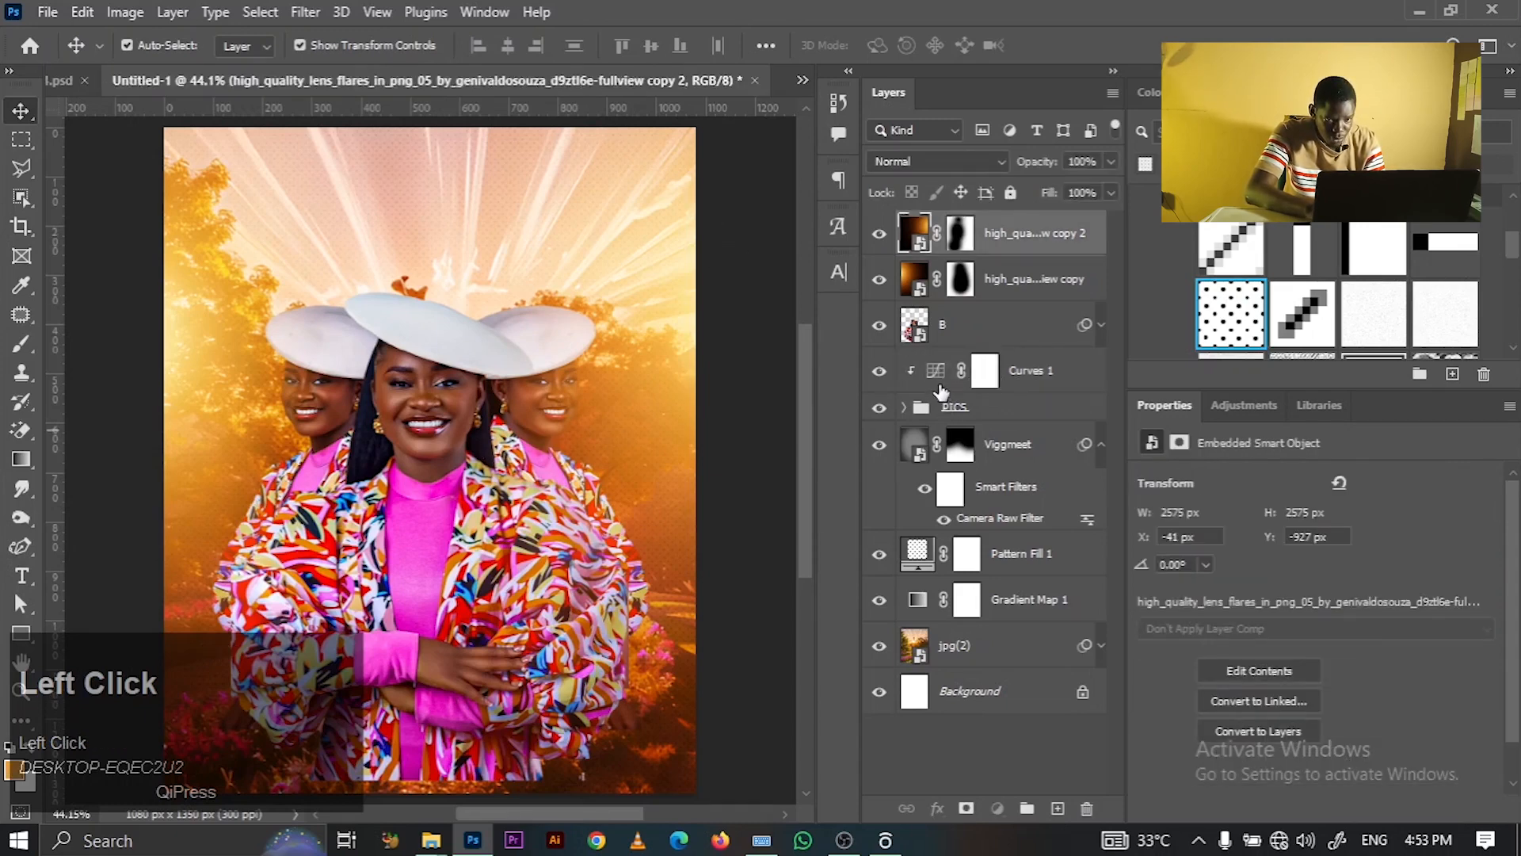
pyautogui.click(941, 386)
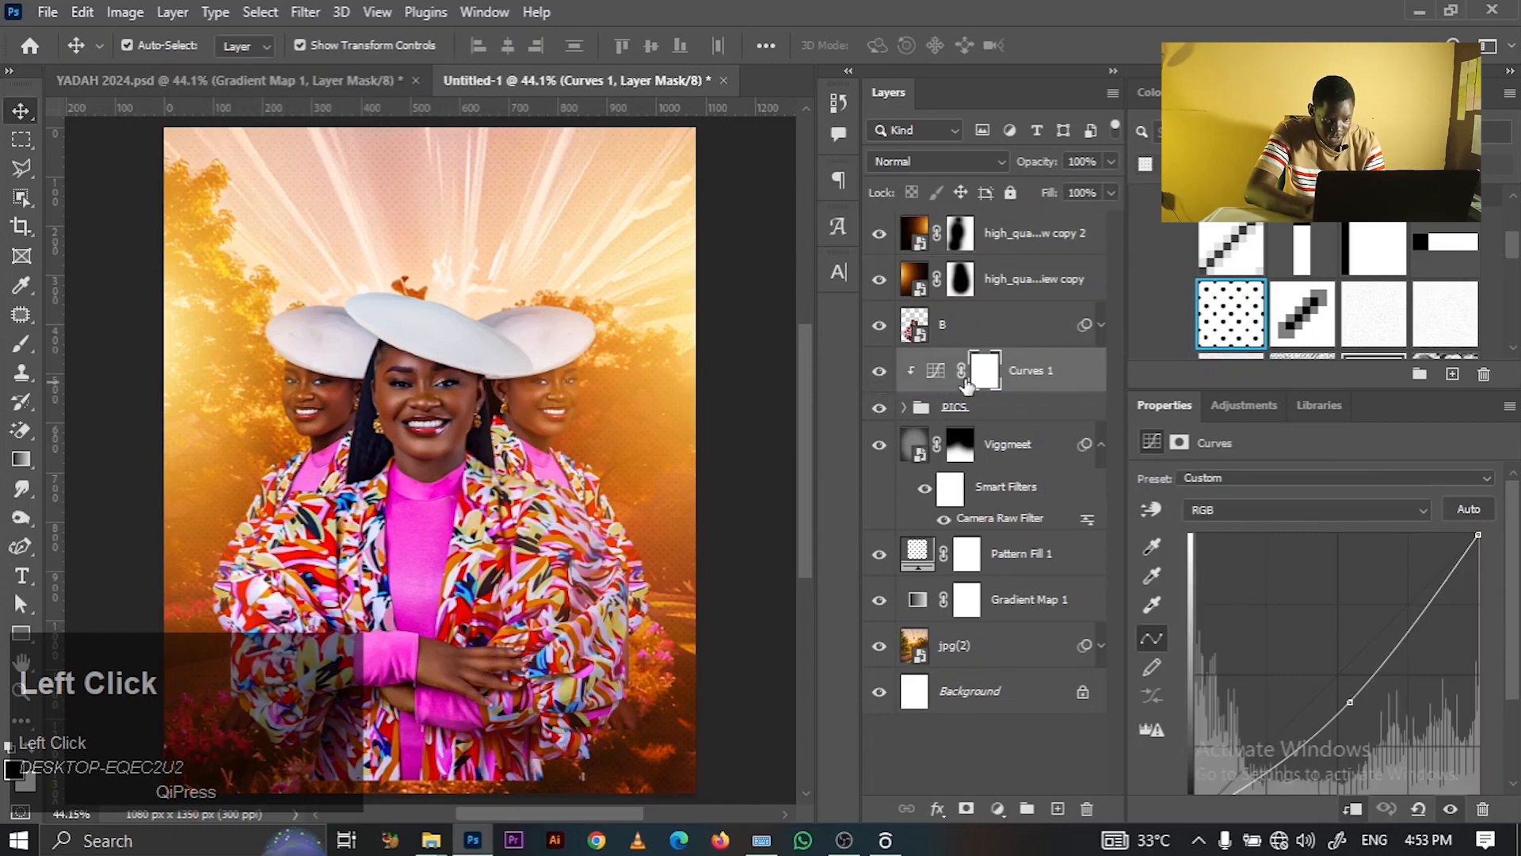
pyautogui.moveTo(1350, 703); pyautogui.dragTo(1354, 707)
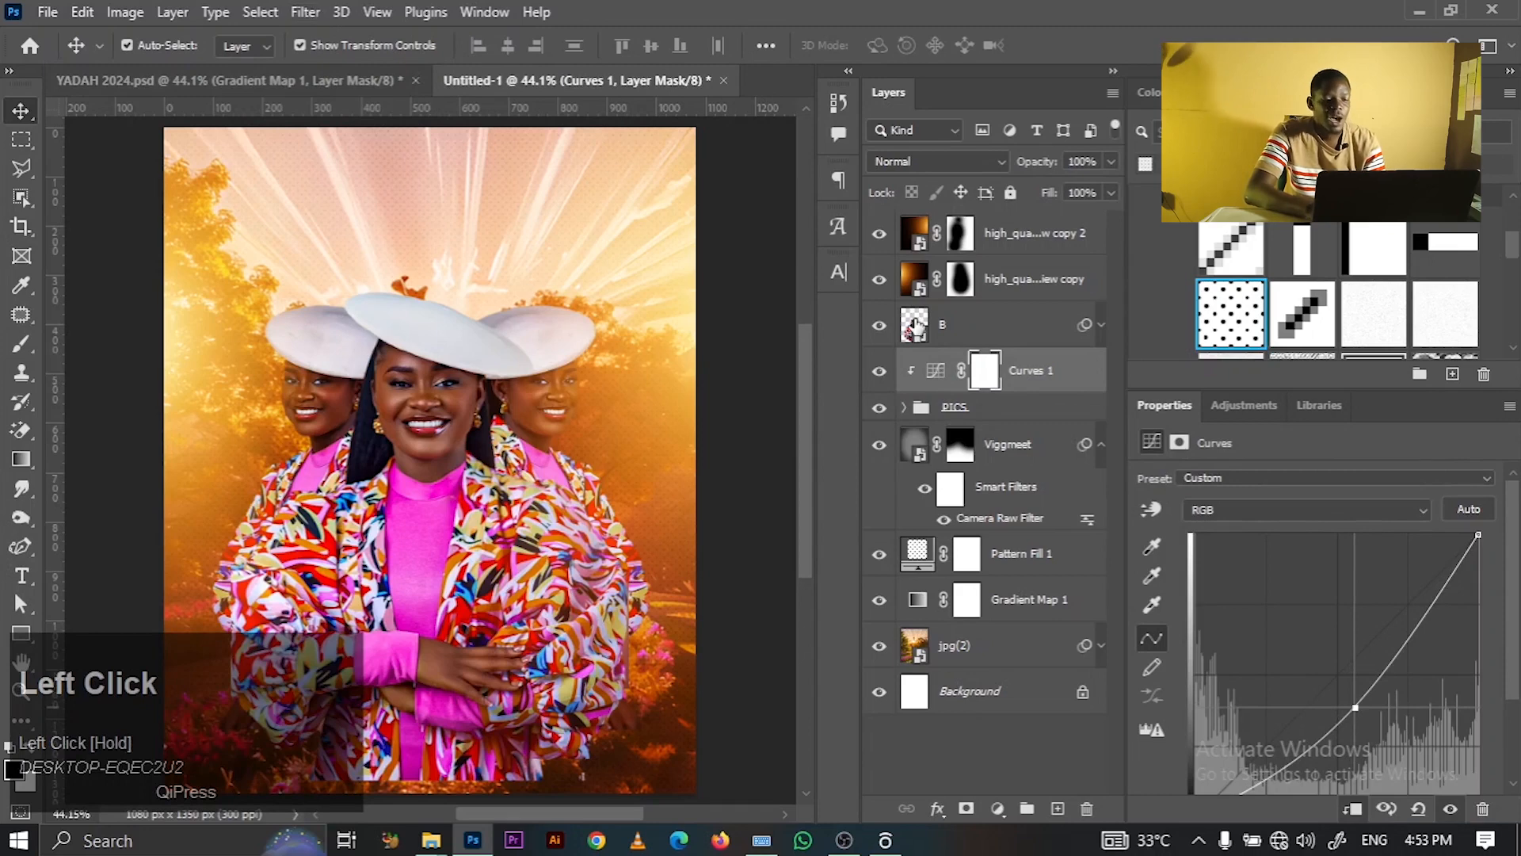
pyautogui.click(21, 343)
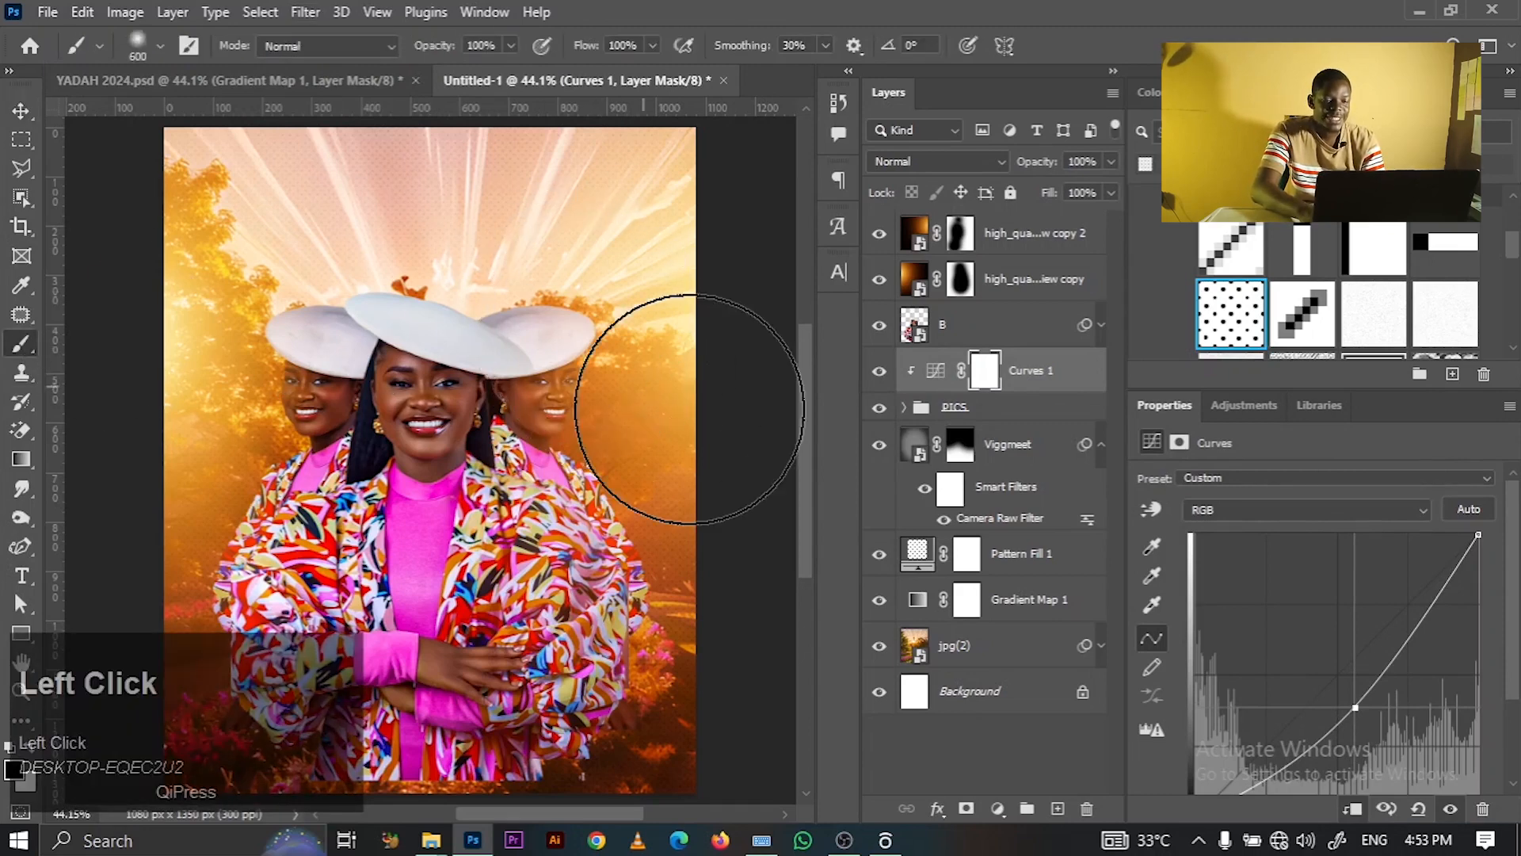
# - Paint Curves 1's mask with a 90 px brush over both side figures' hats and faces, and lower the curve further
pyautogui.press('[')
pyautogui.press('[')
pyautogui.press('[')
pyautogui.press('[')
pyautogui.press('[')
pyautogui.press('[')
pyautogui.press('[')
pyautogui.press('[')
pyautogui.press('[')
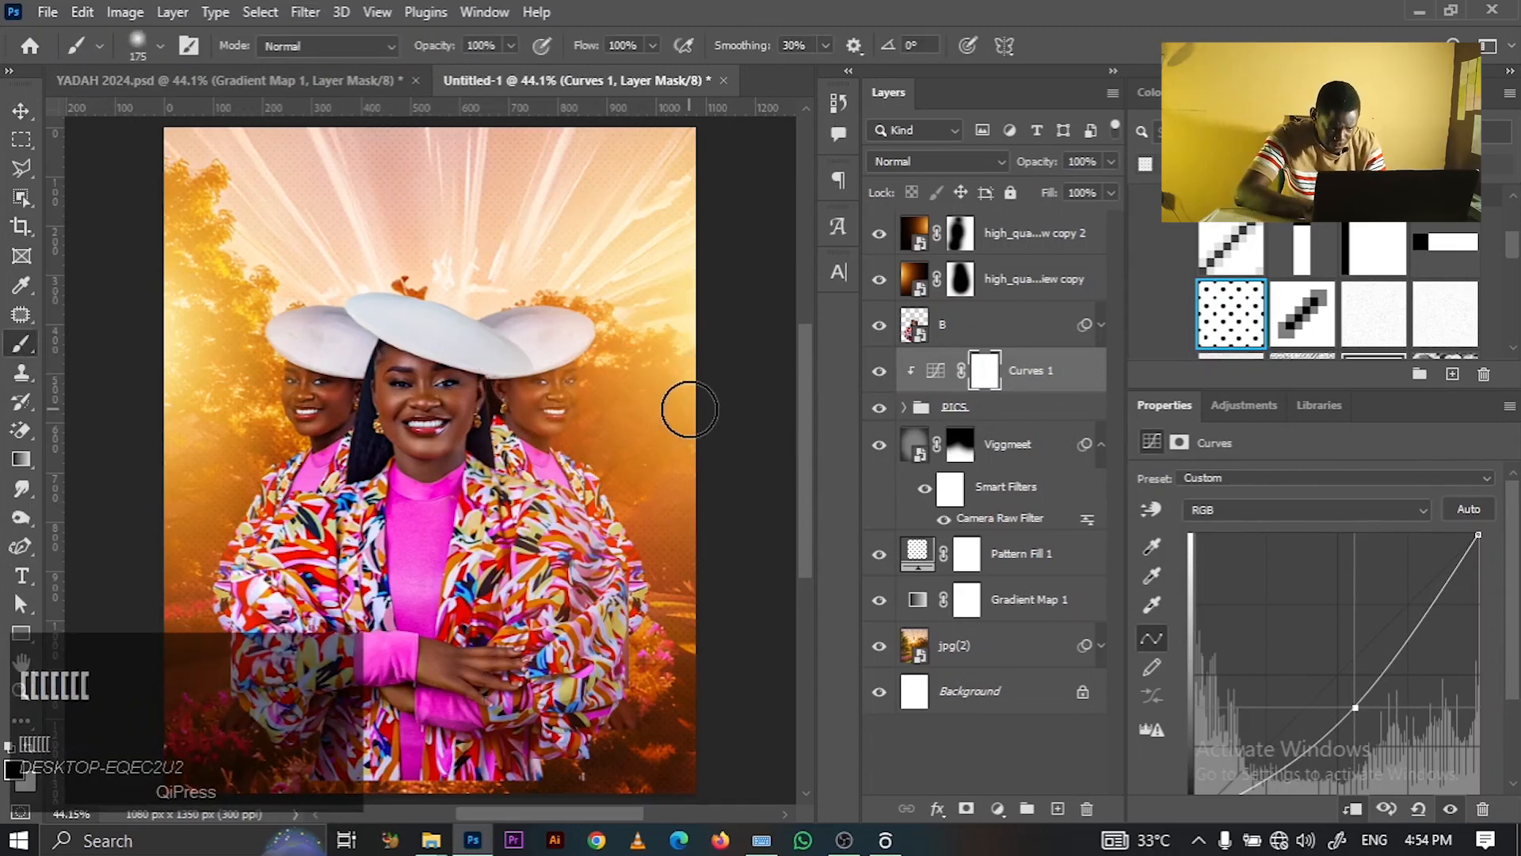
pyautogui.press('[')
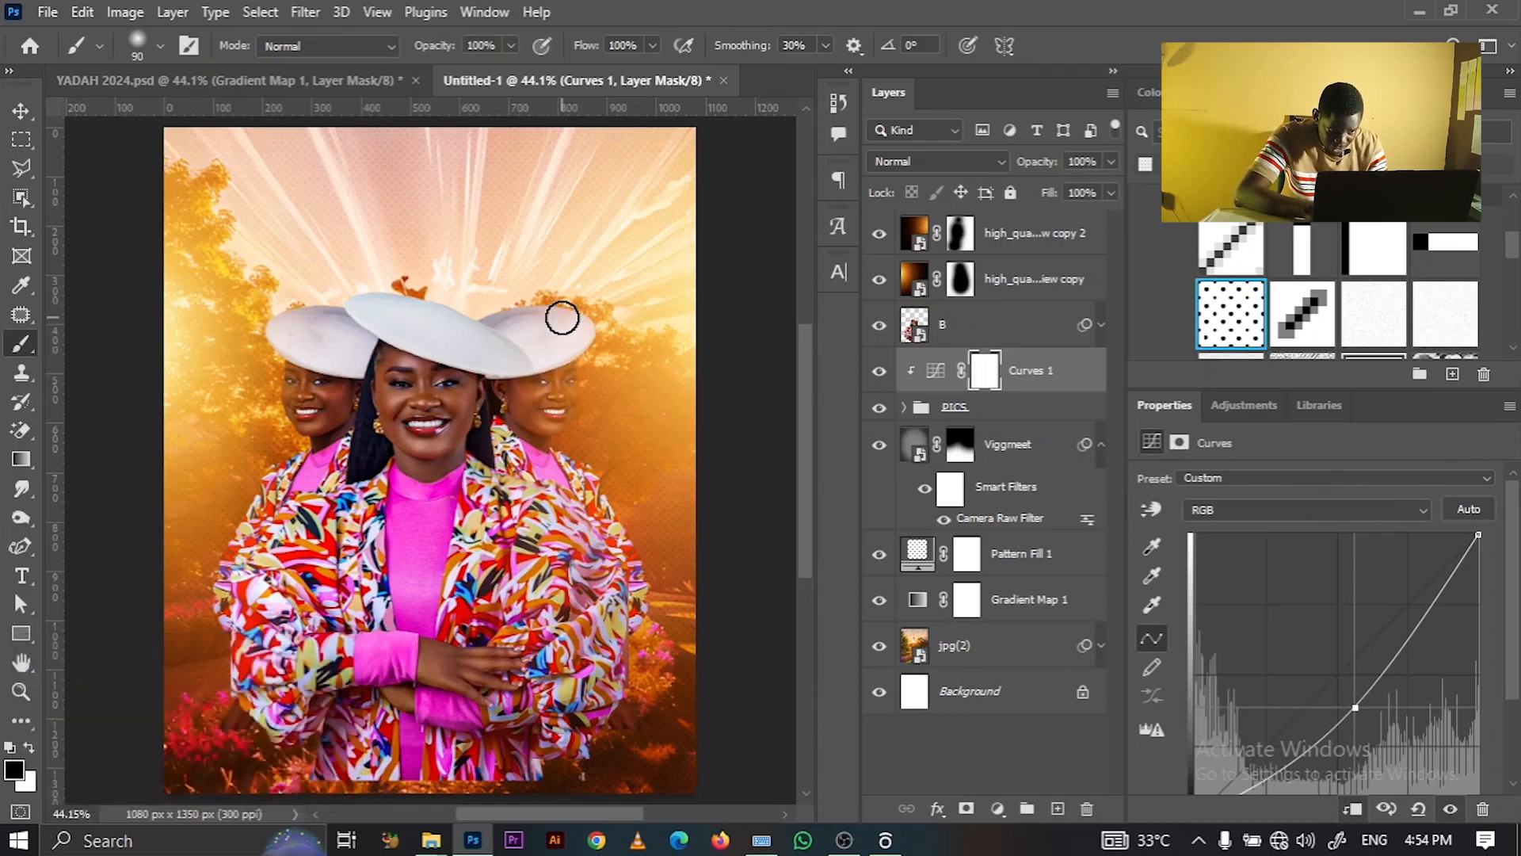
pyautogui.moveTo(564, 315)
pyautogui.mouseDown()
pyautogui.moveTo(565, 438)
pyautogui.moveTo(551, 409)
pyautogui.moveTo(585, 542)
pyautogui.moveTo(566, 440)
pyautogui.moveTo(600, 474)
pyautogui.moveTo(579, 280)
pyautogui.moveTo(580, 404)
pyautogui.moveTo(563, 315)
pyautogui.moveTo(583, 302)
pyautogui.moveTo(569, 468)
pyautogui.moveTo(634, 546)
pyautogui.moveTo(572, 441)
pyautogui.moveTo(586, 509)
pyautogui.moveTo(651, 623)
pyautogui.moveTo(590, 474)
pyautogui.moveTo(665, 612)
pyautogui.moveTo(568, 383)
pyautogui.moveTo(576, 313)
pyautogui.moveTo(545, 381)
pyautogui.moveTo(533, 333)
pyautogui.moveTo(547, 309)
pyautogui.moveTo(579, 309)
pyautogui.moveTo(546, 367)
pyautogui.moveTo(540, 438)
pyautogui.moveTo(664, 633)
pyautogui.mouseUp()
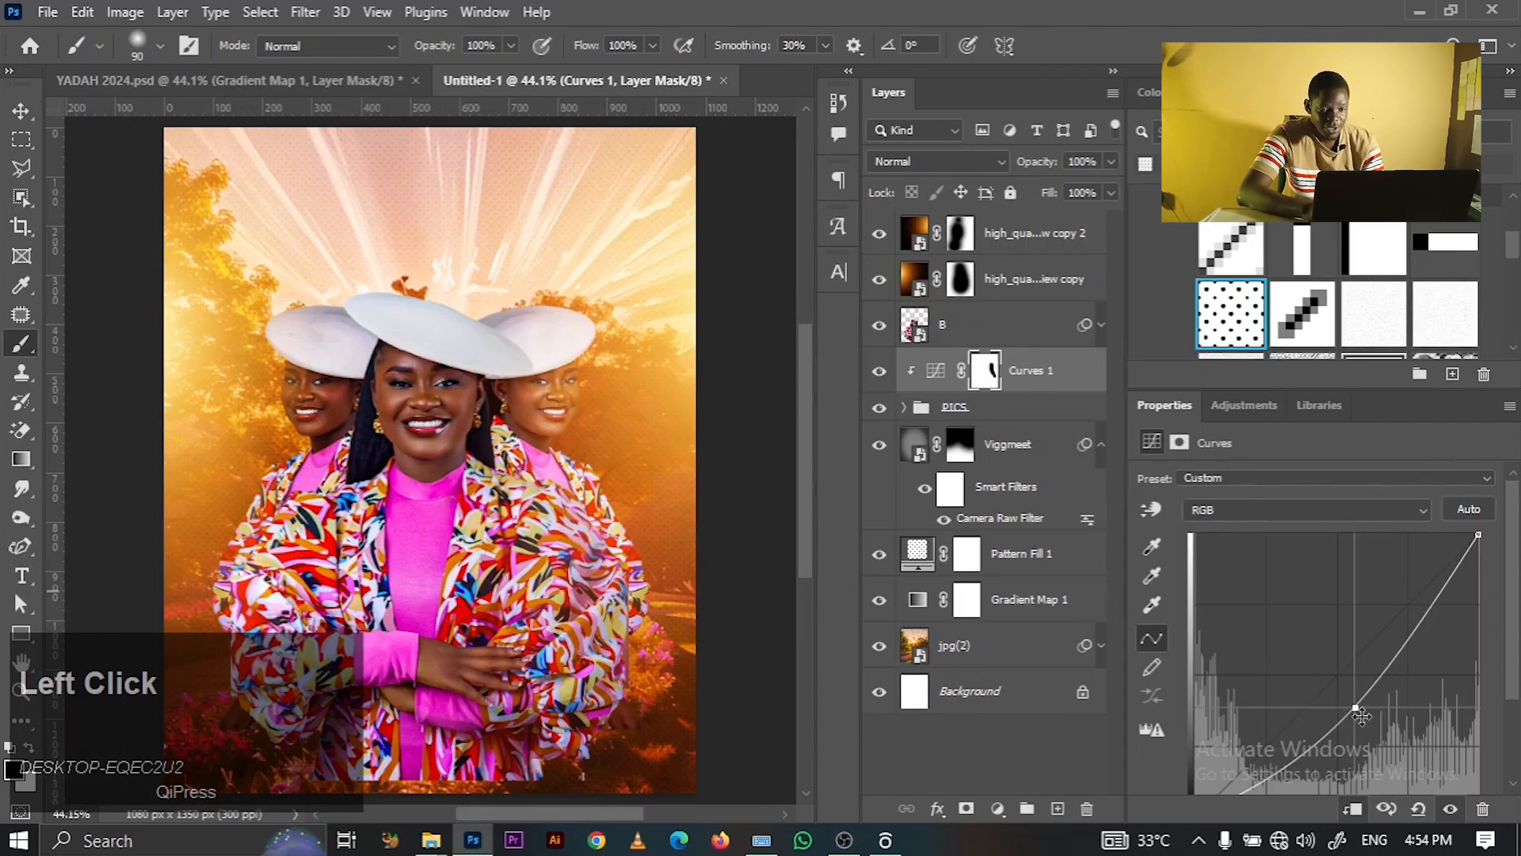
pyautogui.moveTo(1355, 707); pyautogui.dragTo(1357, 721)
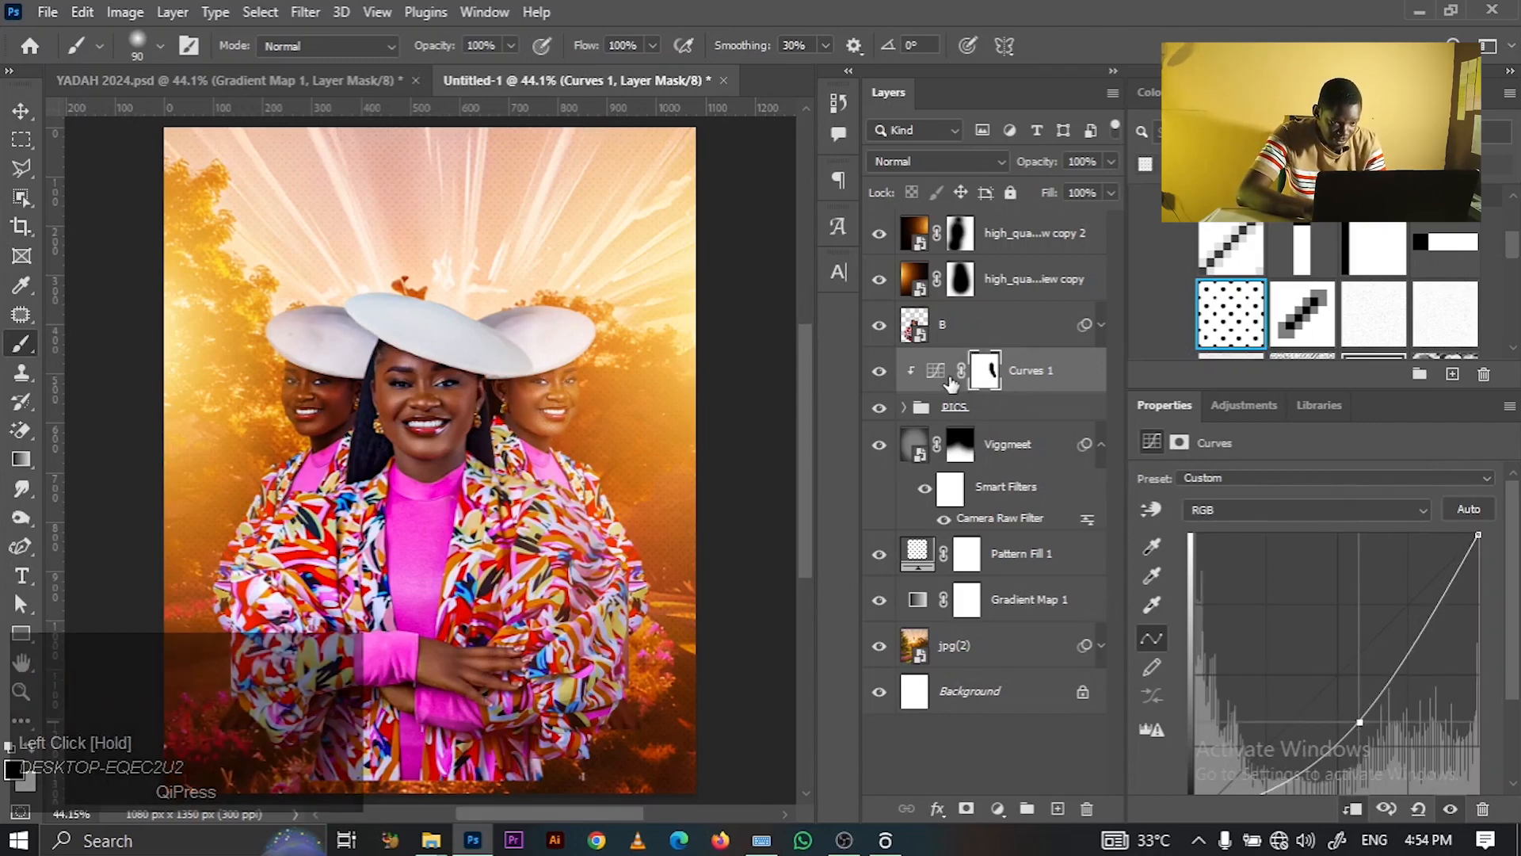
pyautogui.moveTo(339, 340); pyautogui.dragTo(354, 430)
pyautogui.hotkey('ctrl', 'z')
pyautogui.moveTo(294, 351)
pyautogui.mouseDown()
pyautogui.moveTo(296, 437)
pyautogui.moveTo(297, 366)
pyautogui.moveTo(317, 471)
pyautogui.moveTo(300, 326)
pyautogui.moveTo(295, 344)
pyautogui.moveTo(262, 313)
pyautogui.moveTo(303, 311)
pyautogui.moveTo(311, 438)
pyautogui.moveTo(280, 517)
pyautogui.moveTo(304, 437)
pyautogui.moveTo(225, 550)
pyautogui.moveTo(295, 434)
pyautogui.moveTo(242, 553)
pyautogui.moveTo(335, 416)
pyautogui.moveTo(317, 434)
pyautogui.moveTo(298, 404)
pyautogui.moveTo(314, 290)
pyautogui.moveTo(314, 321)
pyautogui.moveTo(273, 287)
pyautogui.moveTo(303, 362)
pyautogui.moveTo(306, 480)
pyautogui.moveTo(237, 591)
pyautogui.moveTo(288, 500)
pyautogui.moveTo(243, 548)
pyautogui.moveTo(284, 421)
pyautogui.moveTo(321, 381)
pyautogui.moveTo(321, 433)
pyautogui.moveTo(247, 599)
pyautogui.mouseUp()
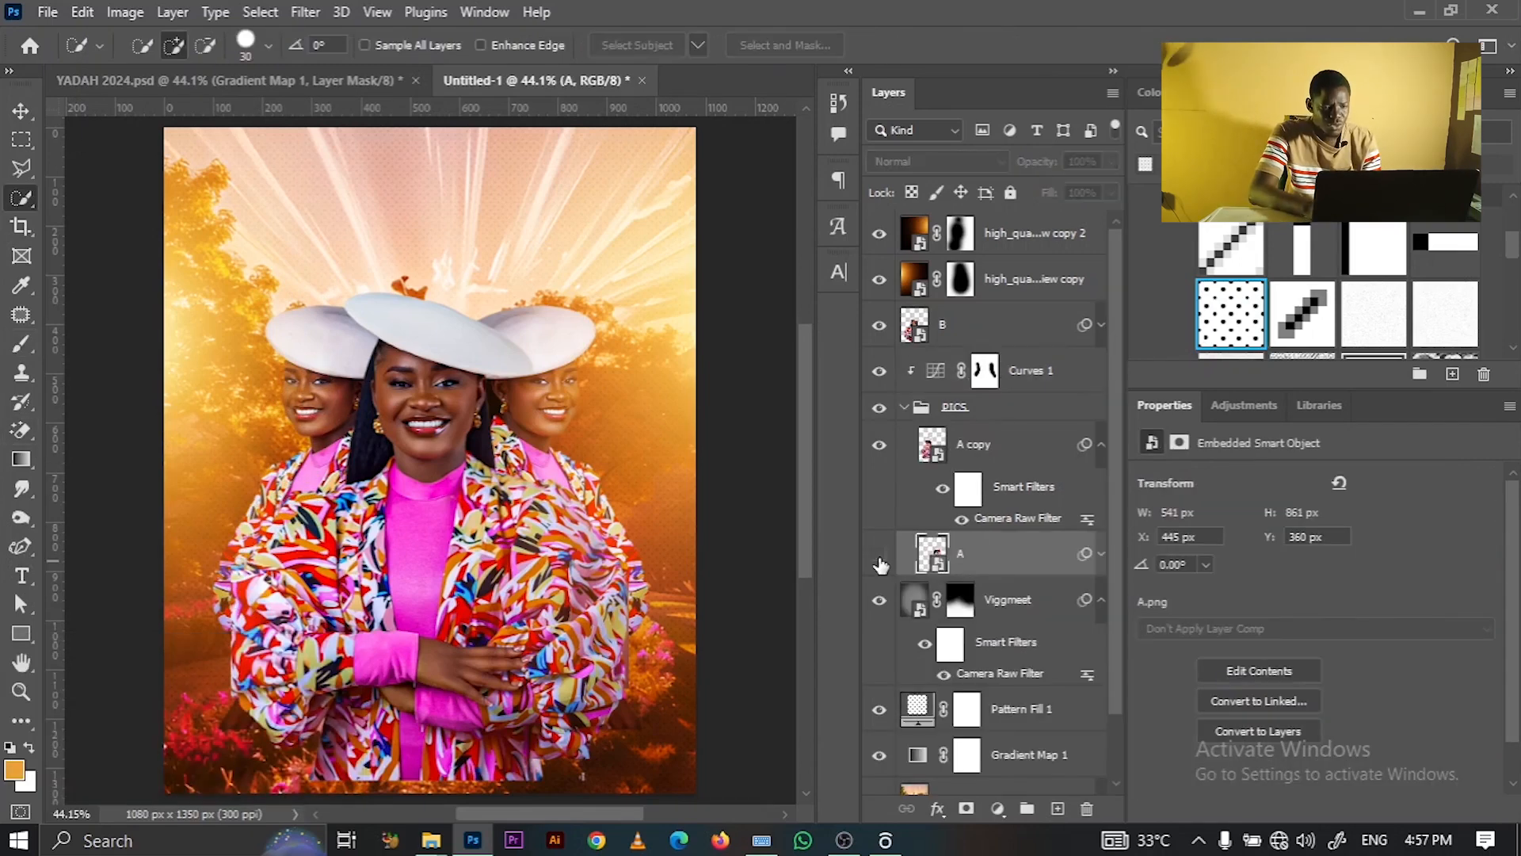
# - Quick-select the right figure's white hat on layer A and add a Hue/Saturation adjustment masked to it
pyautogui.click(880, 555)
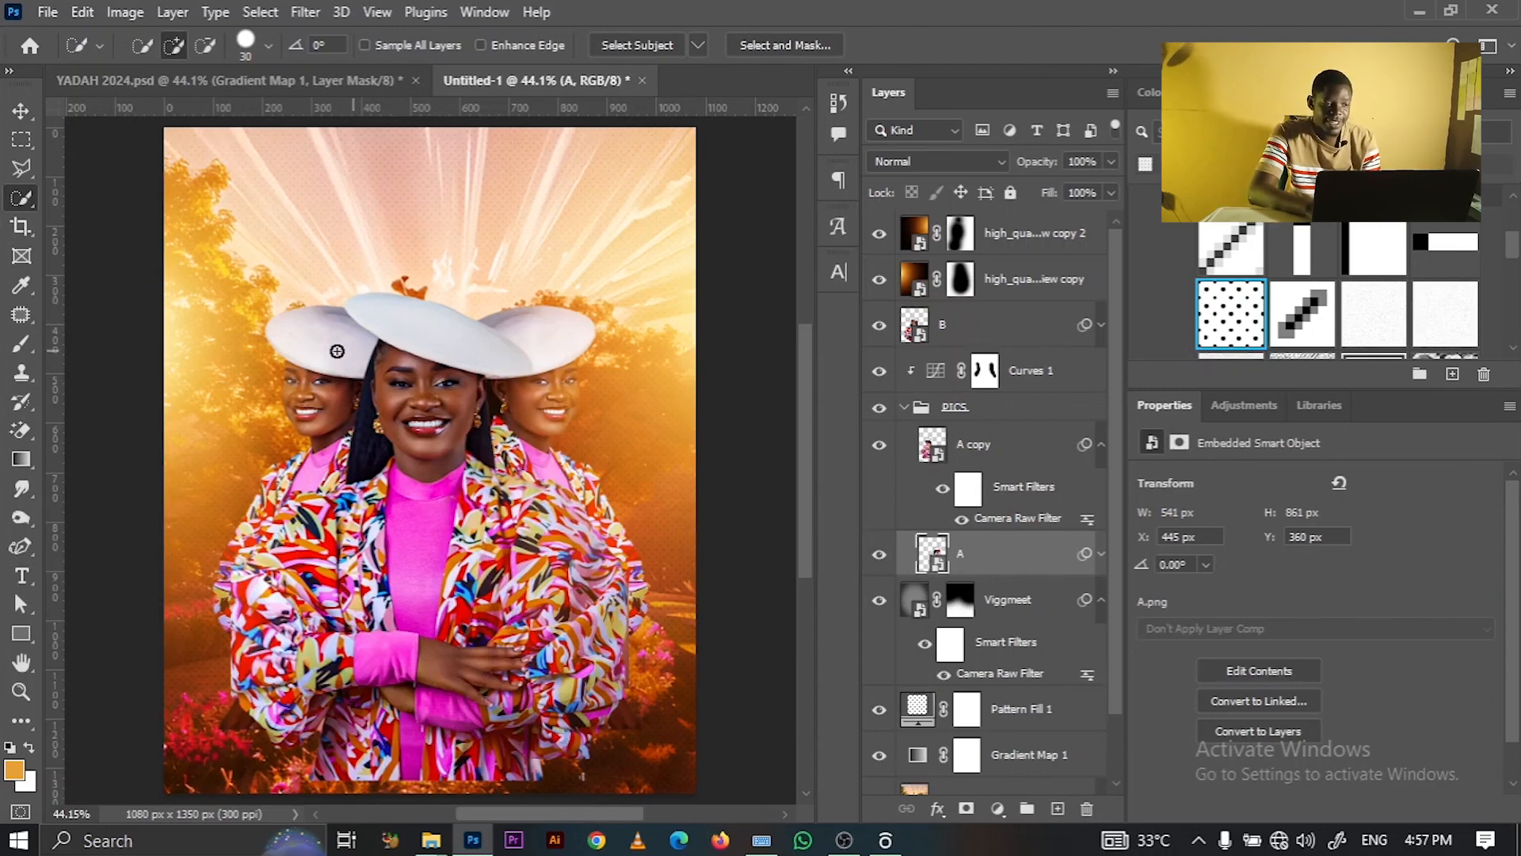
pyautogui.click(22, 112)
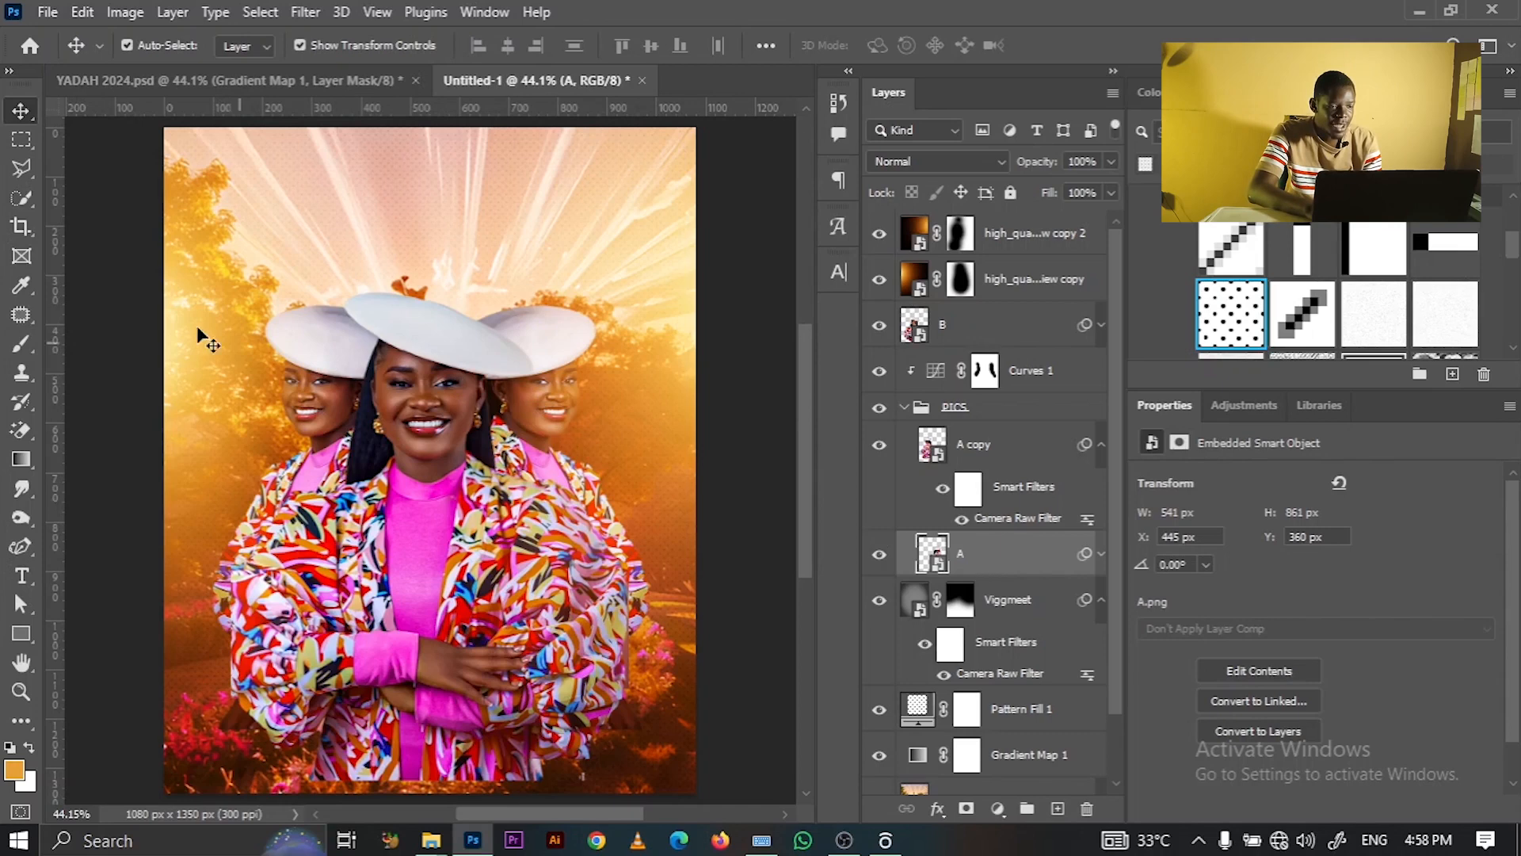
pyautogui.click(22, 199)
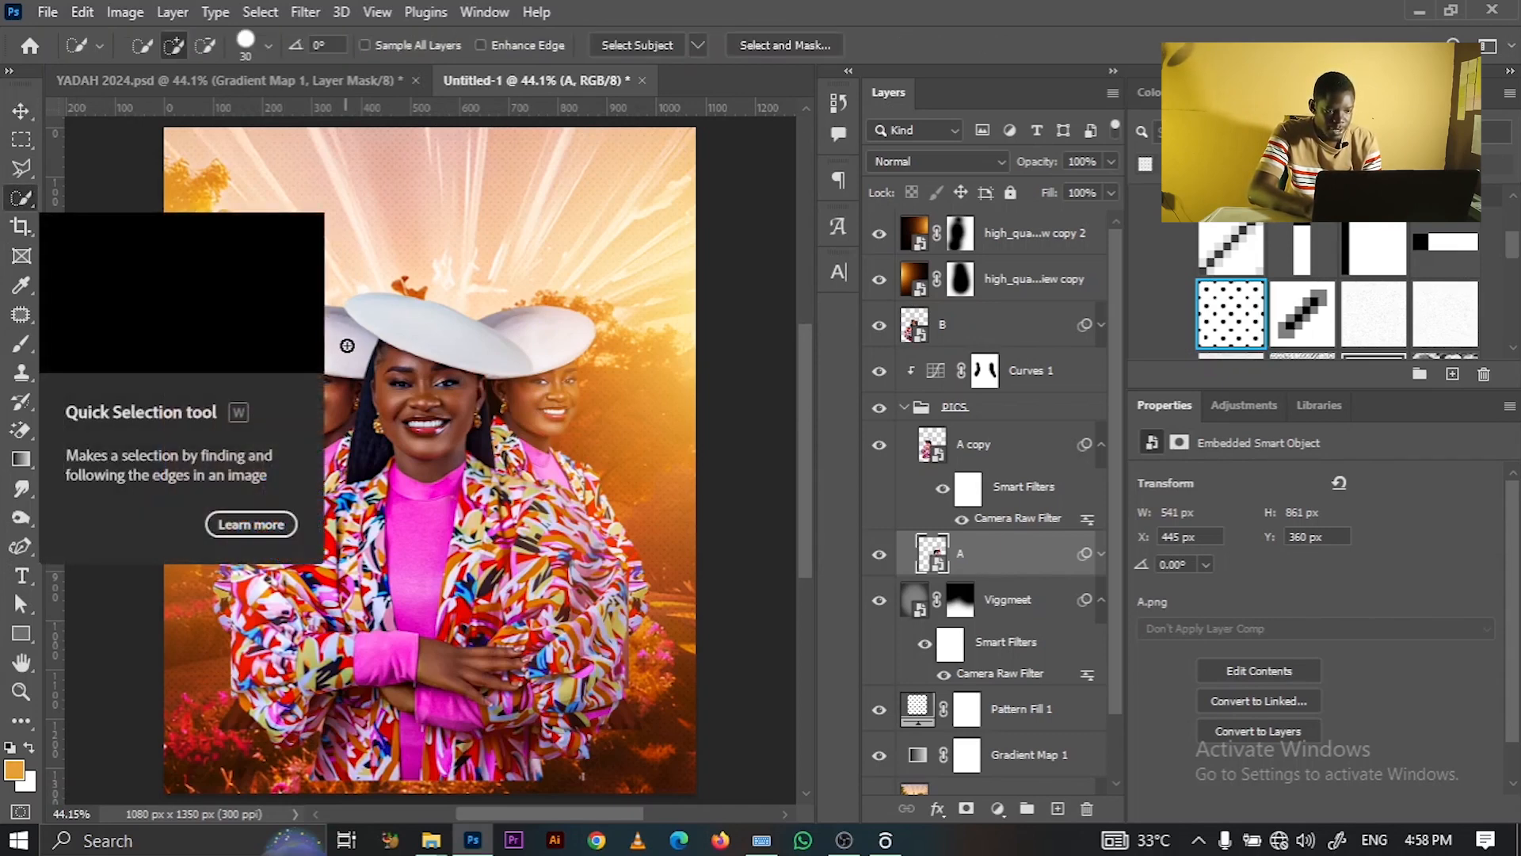
pyautogui.click(876, 562)
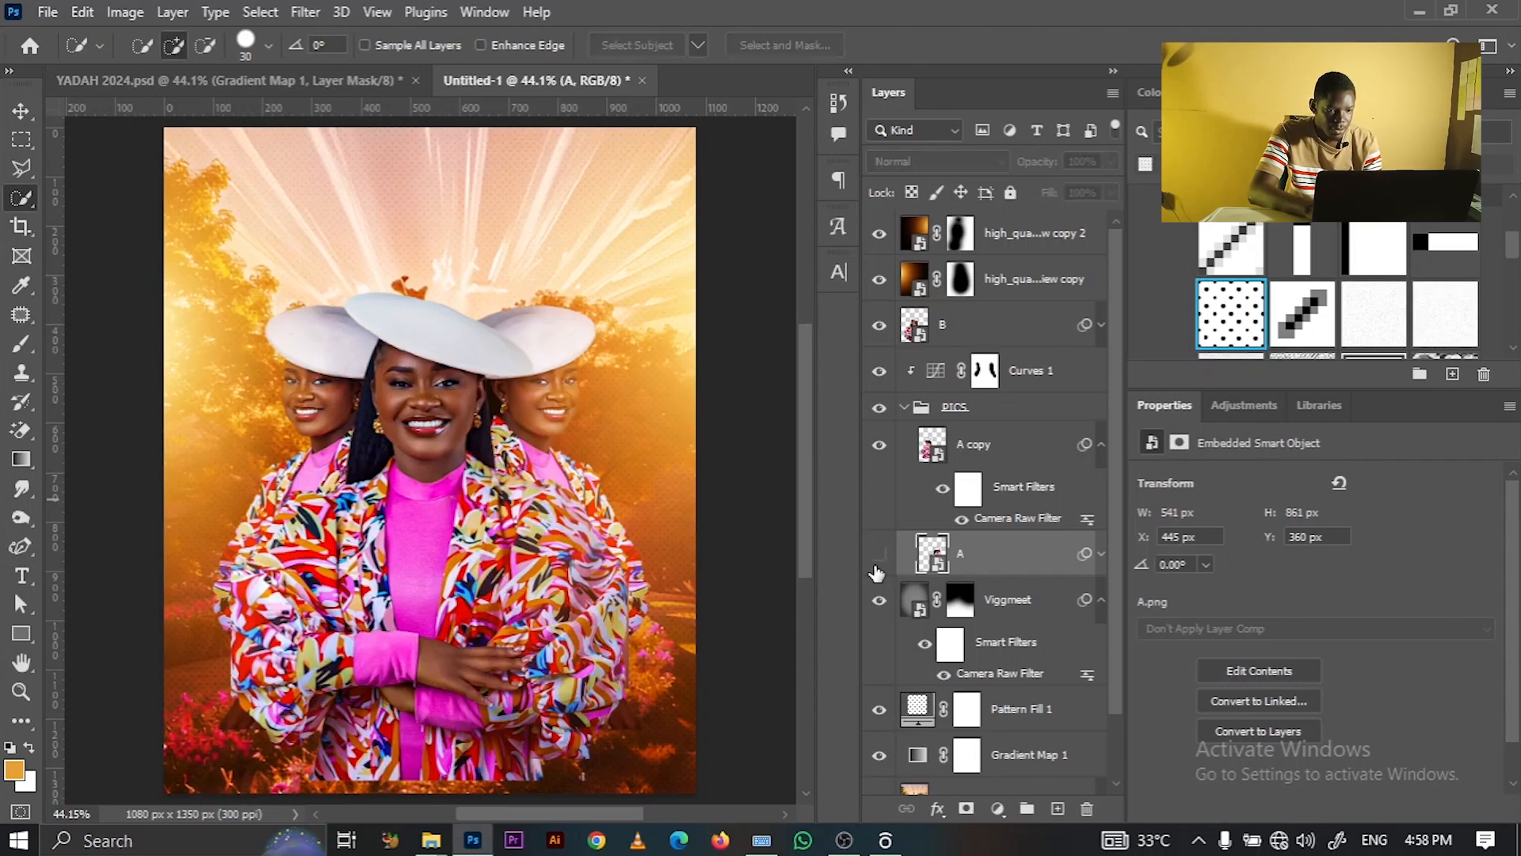
pyautogui.click(876, 562)
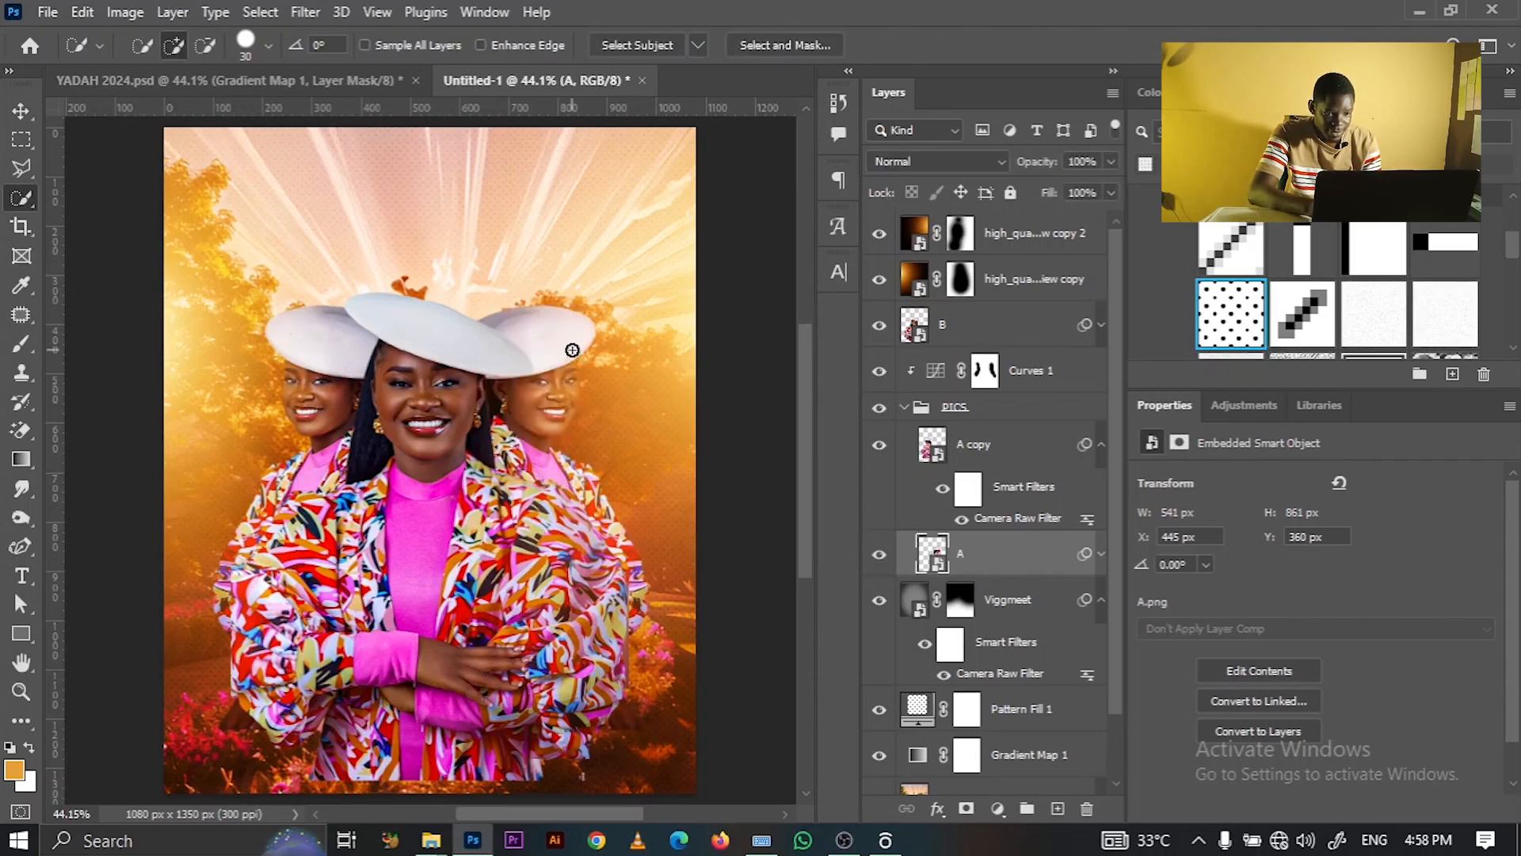
pyautogui.click(549, 337)
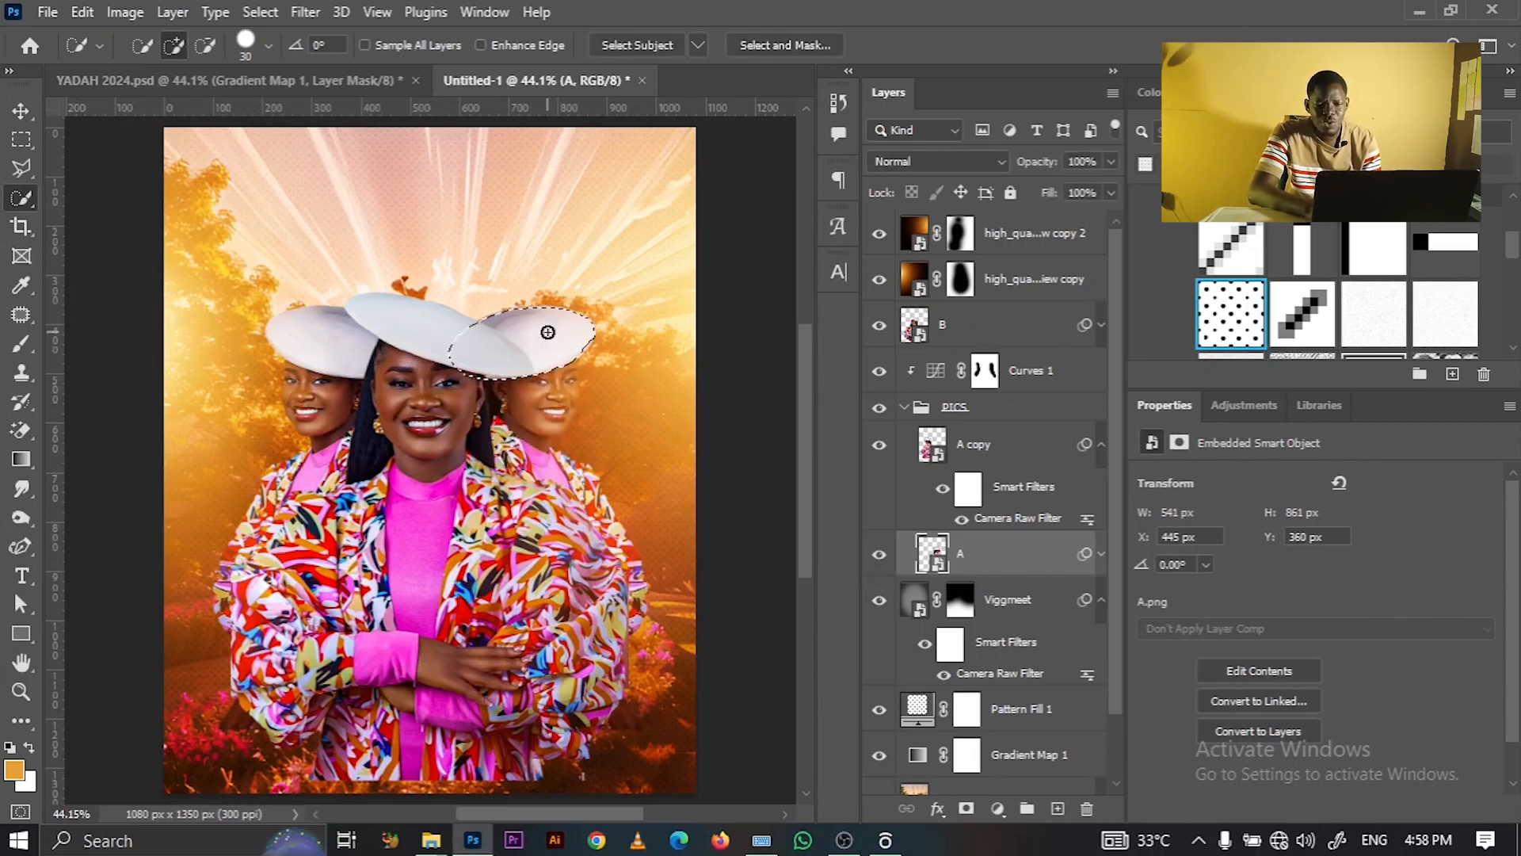
pyautogui.click(1253, 406)
pyautogui.click(1172, 485)
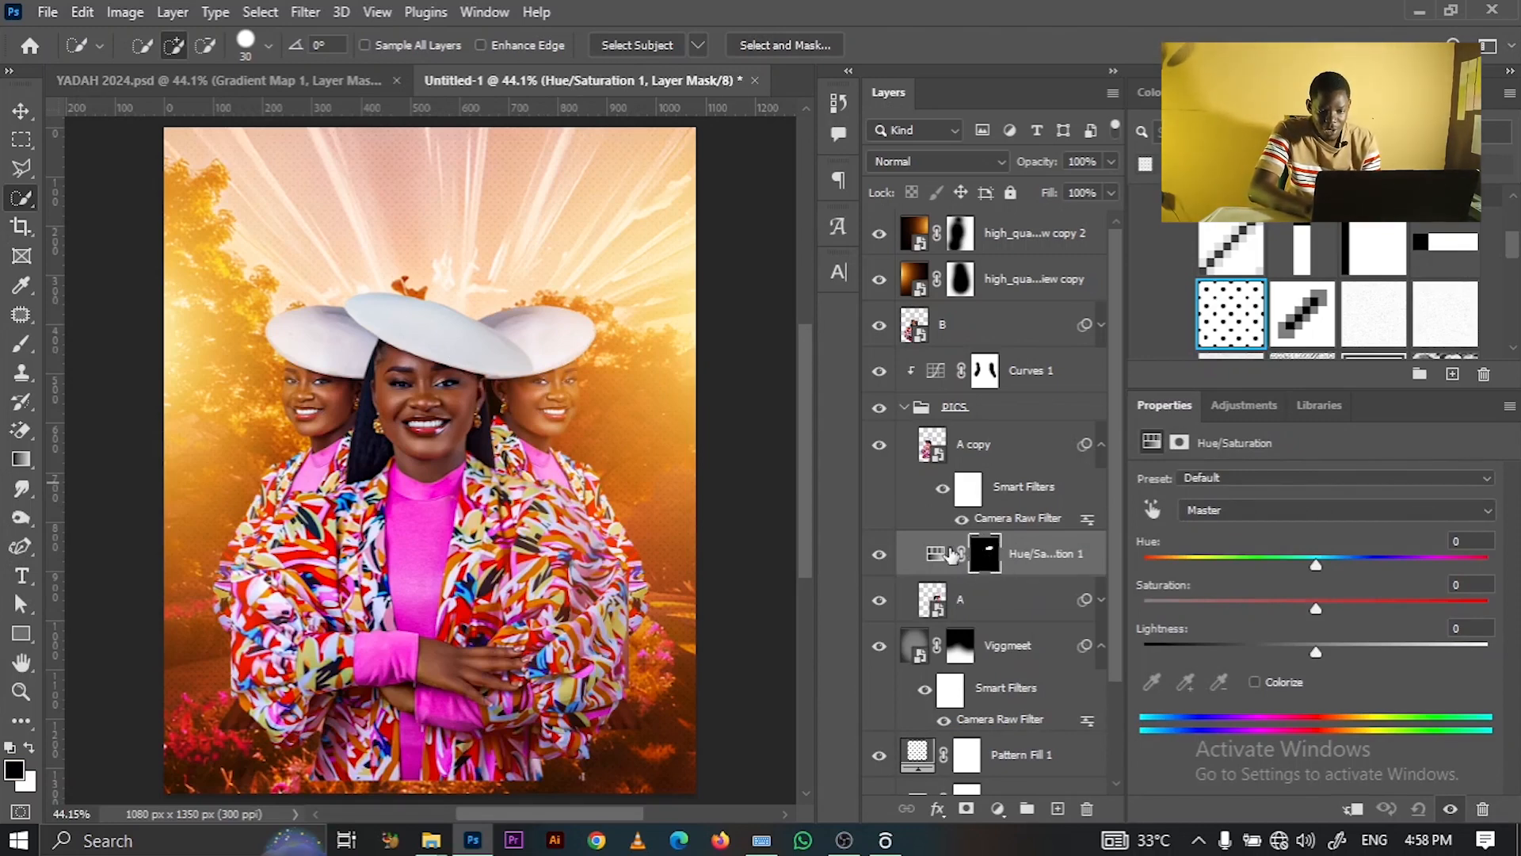
# - Raise Hue/Saturation 1's Lightness to +56 to brighten the right hat
pyautogui.rightClick(1089, 567)
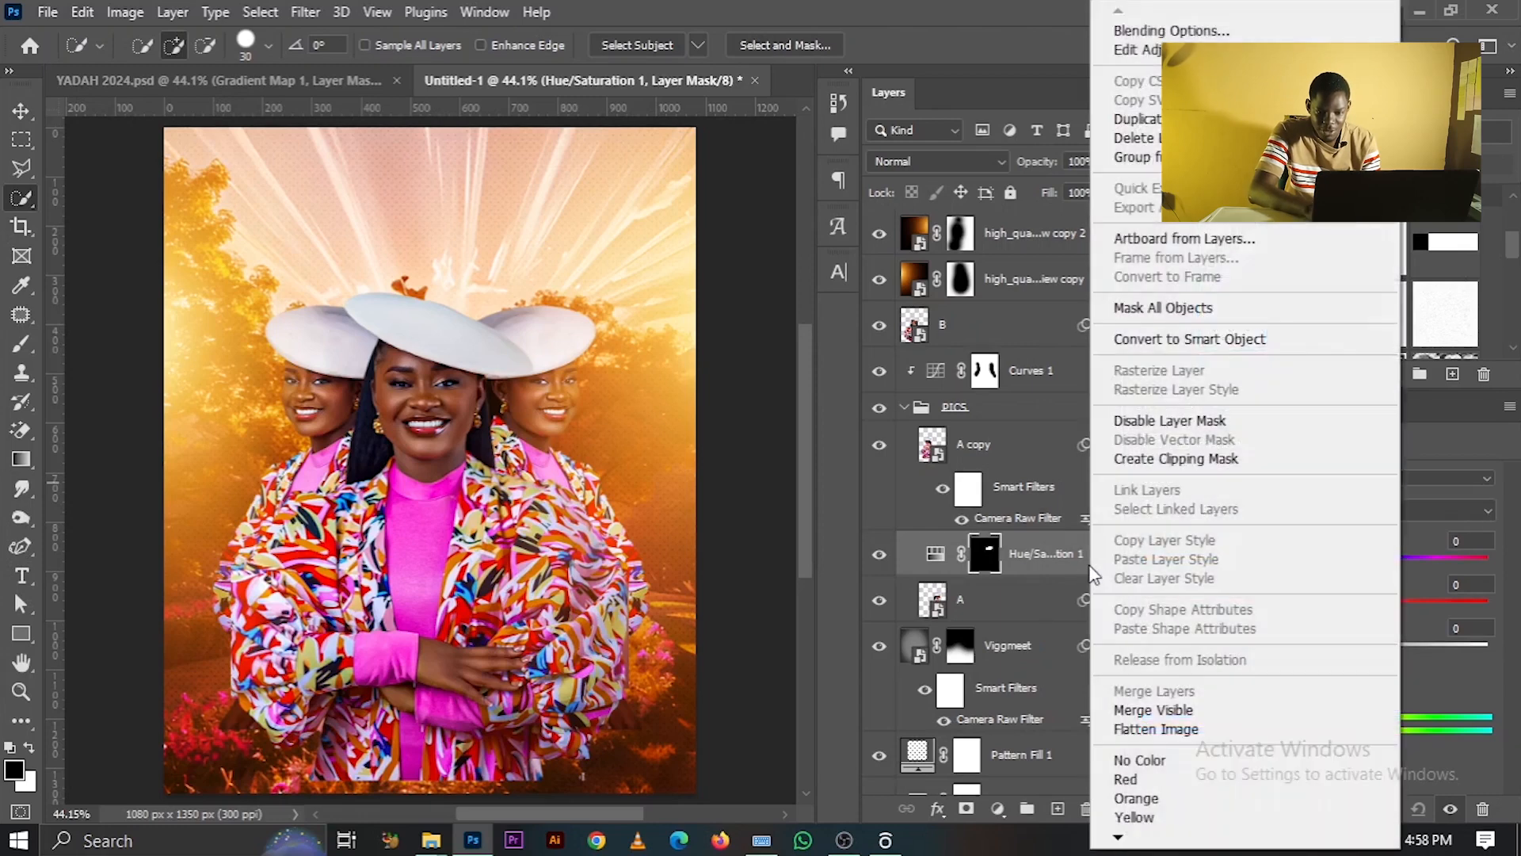
pyautogui.click(1082, 574)
pyautogui.moveTo(1317, 651); pyautogui.dragTo(1417, 649)
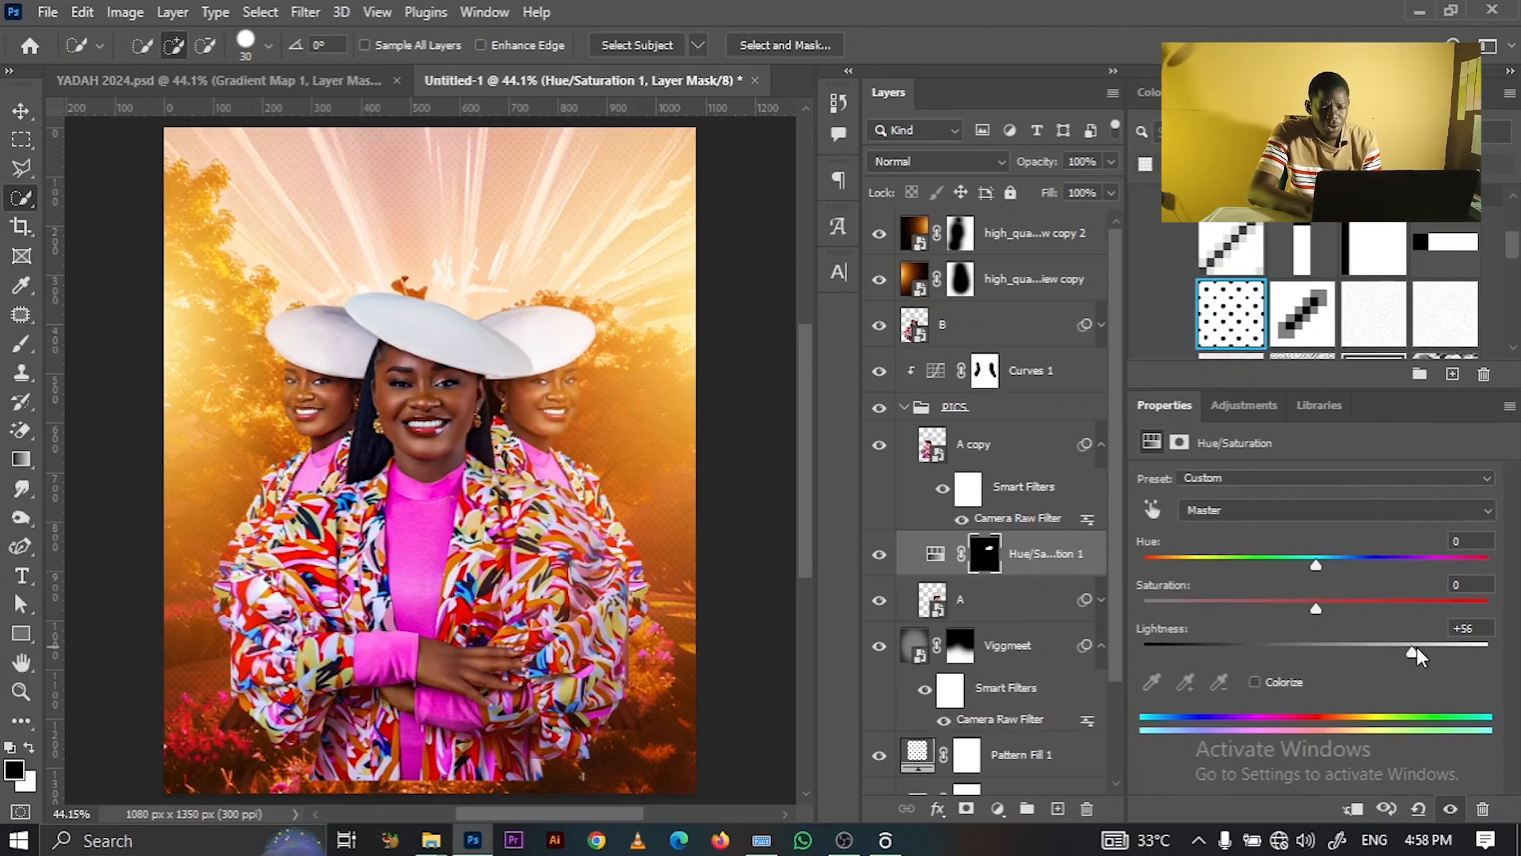
# - Select the left hat on A copy and add Hue/Saturation 2 at Lightness +61
pyautogui.click(1016, 461)
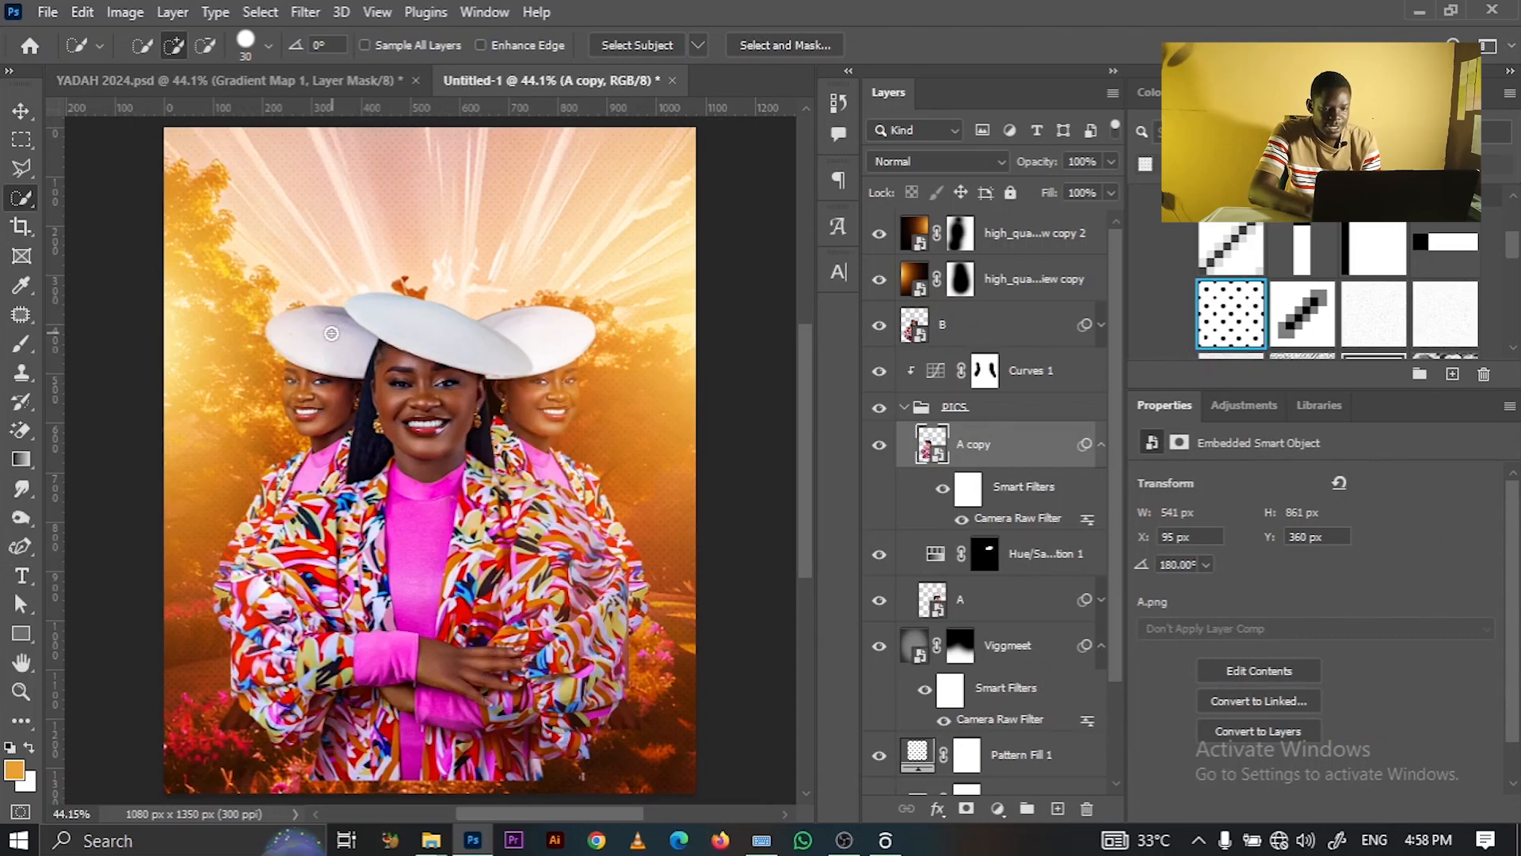
pyautogui.click(329, 333)
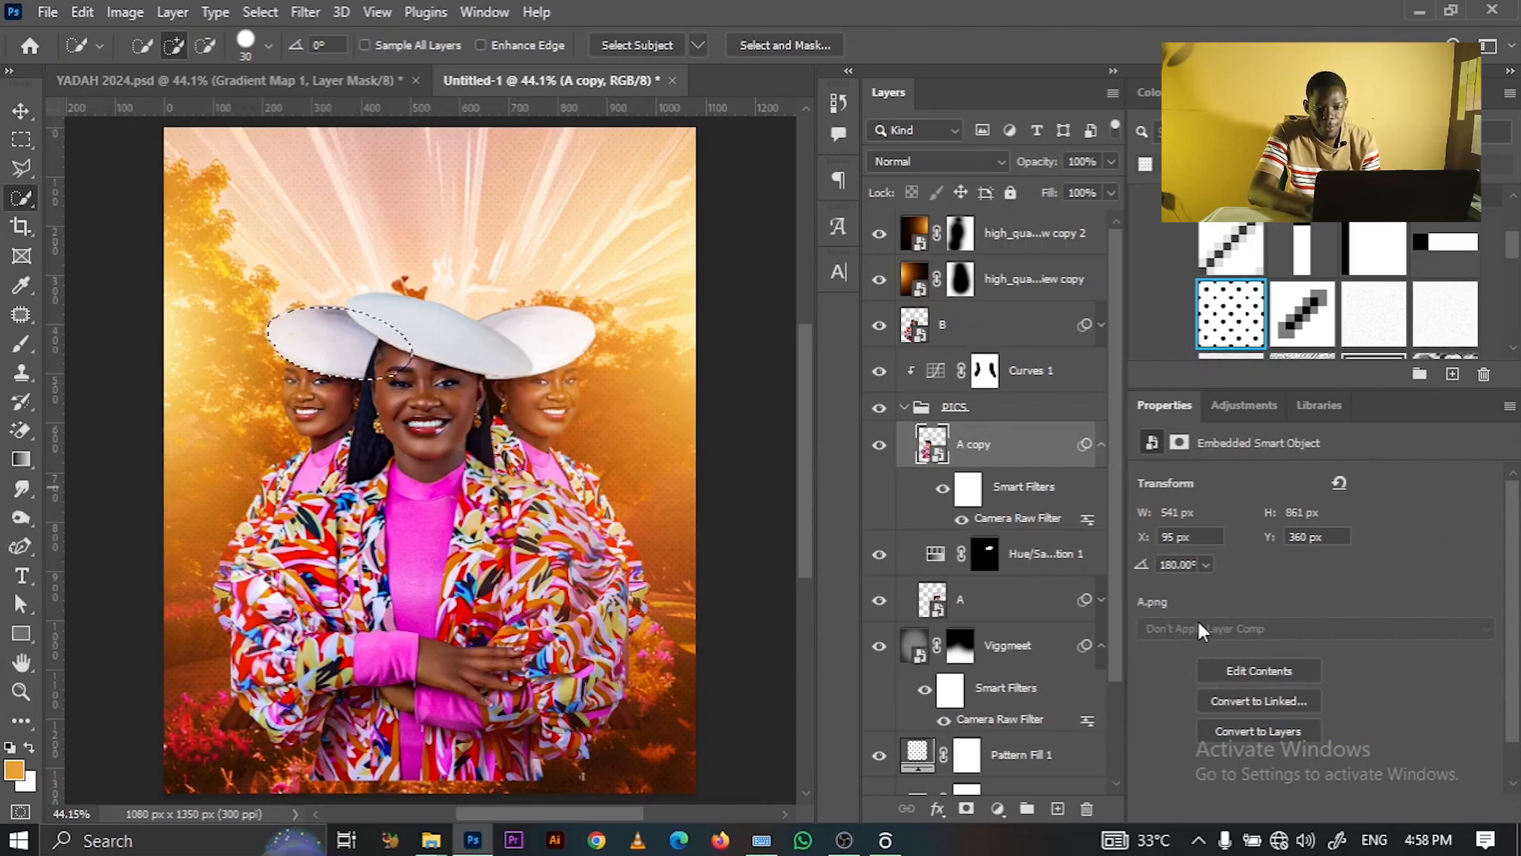
pyautogui.click(1233, 416)
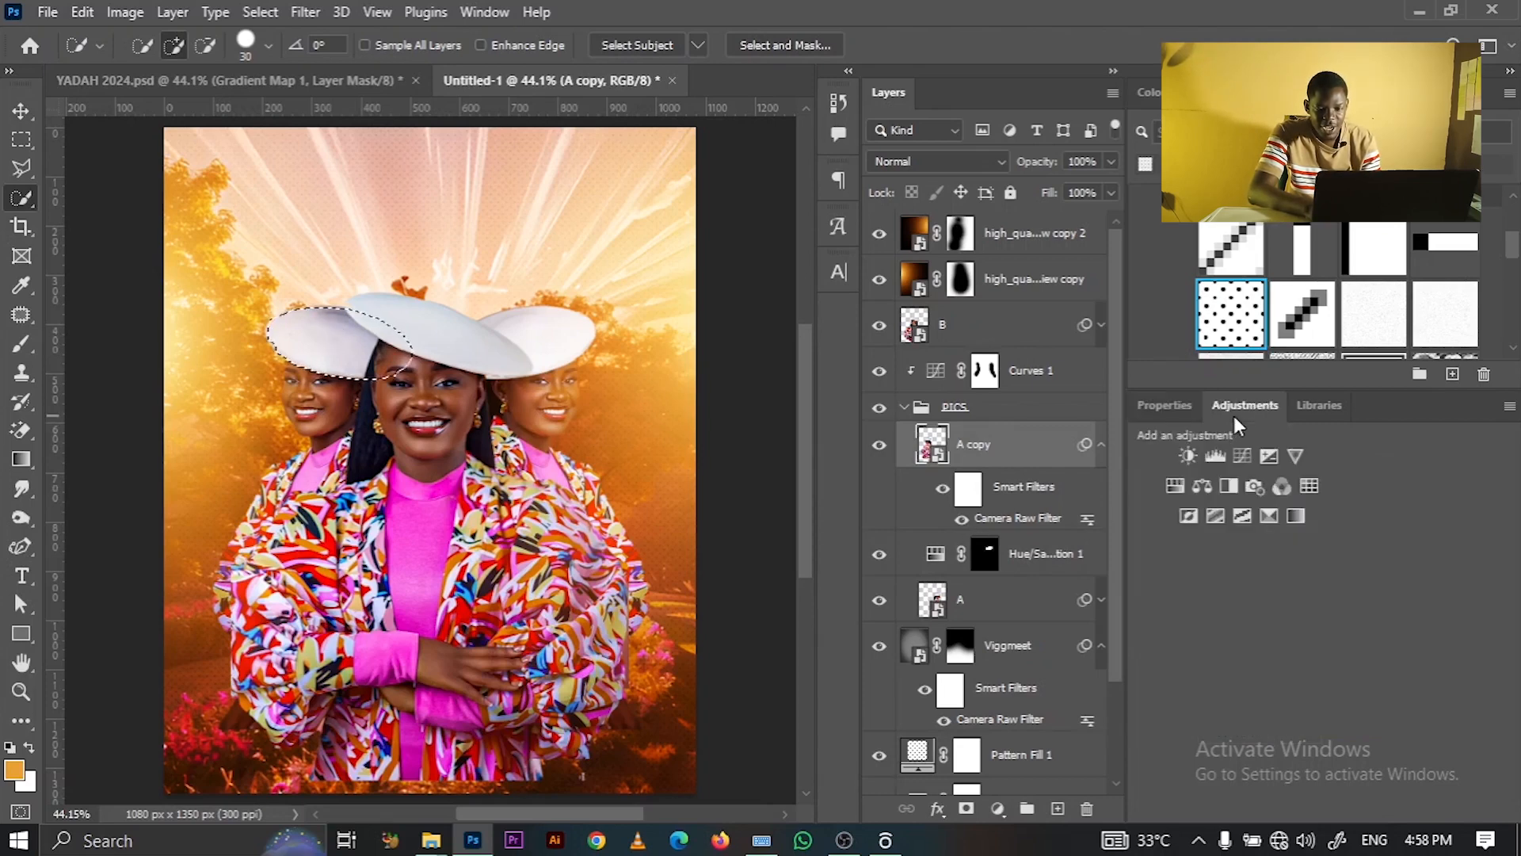
pyautogui.click(1172, 487)
pyautogui.moveTo(1315, 651); pyautogui.dragTo(1419, 648)
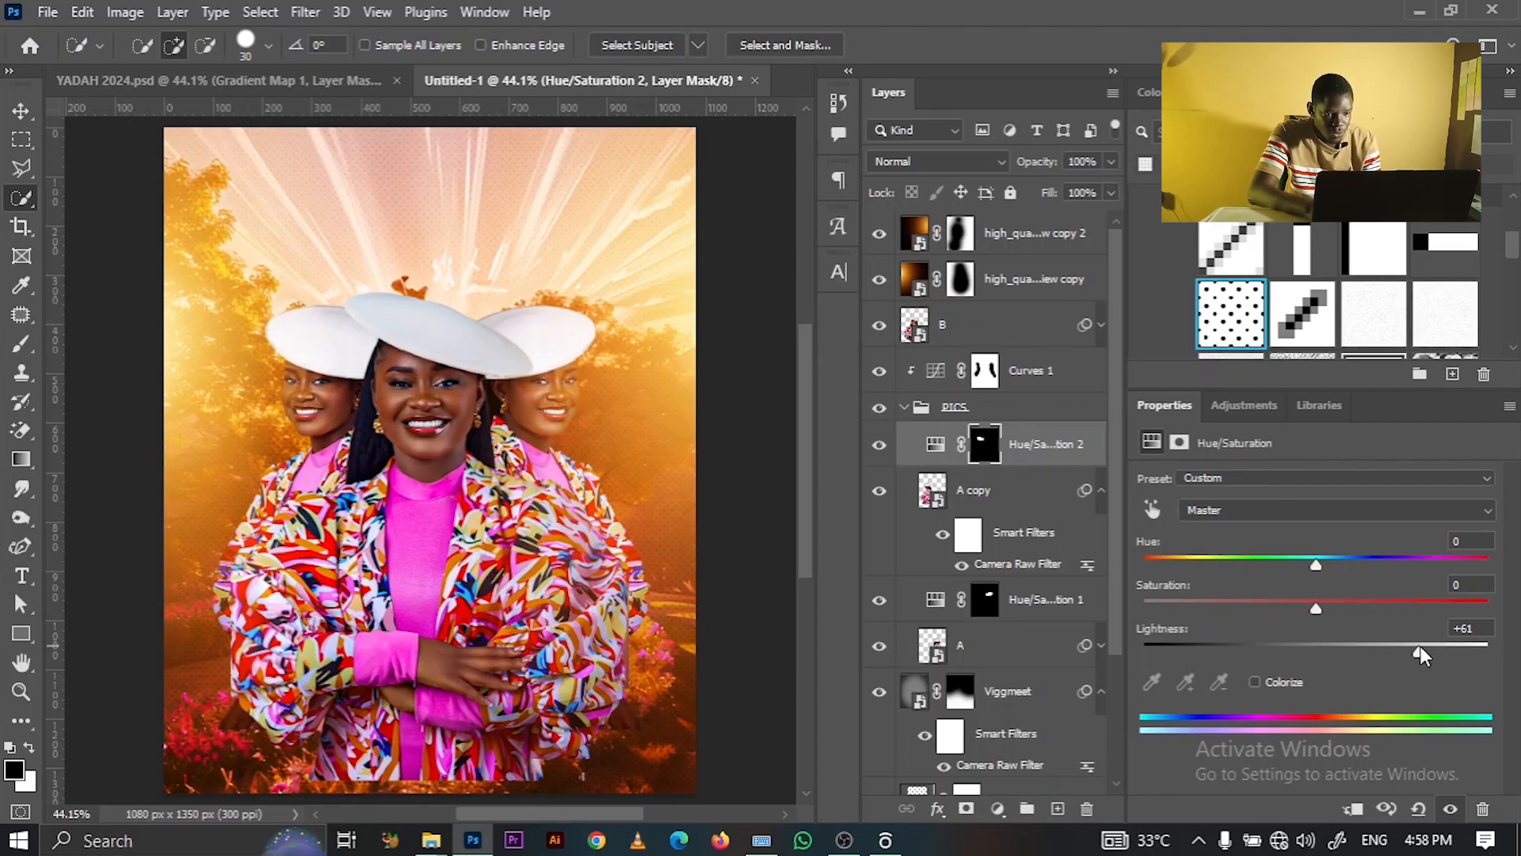
# - Collapse the PICS group, toggle Curves 1 off and on to compare, and select layer B
pyautogui.press('v')
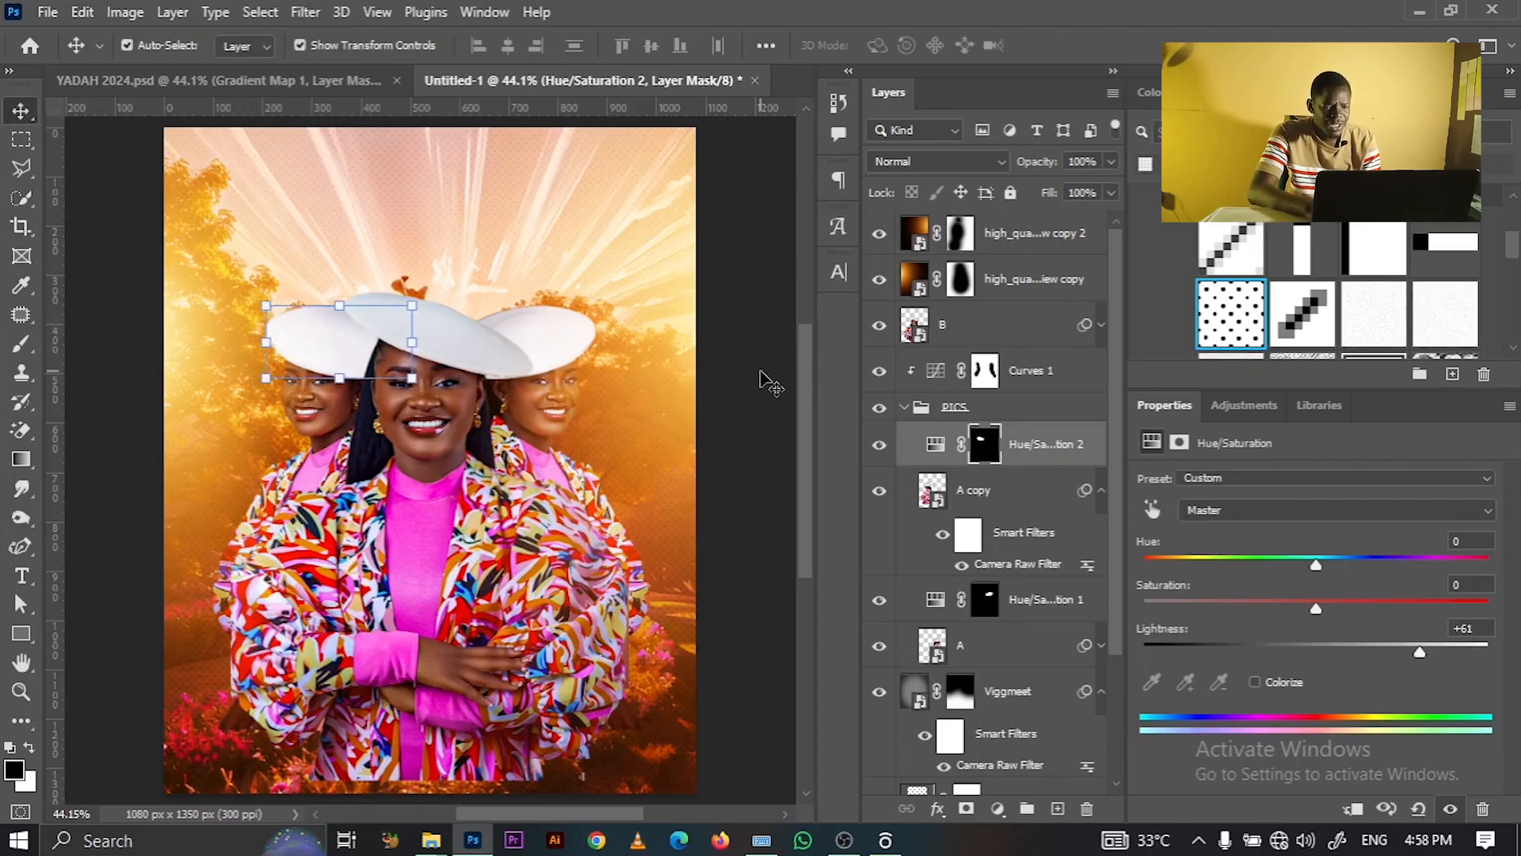
pyautogui.click(761, 373)
pyautogui.click(422, 411)
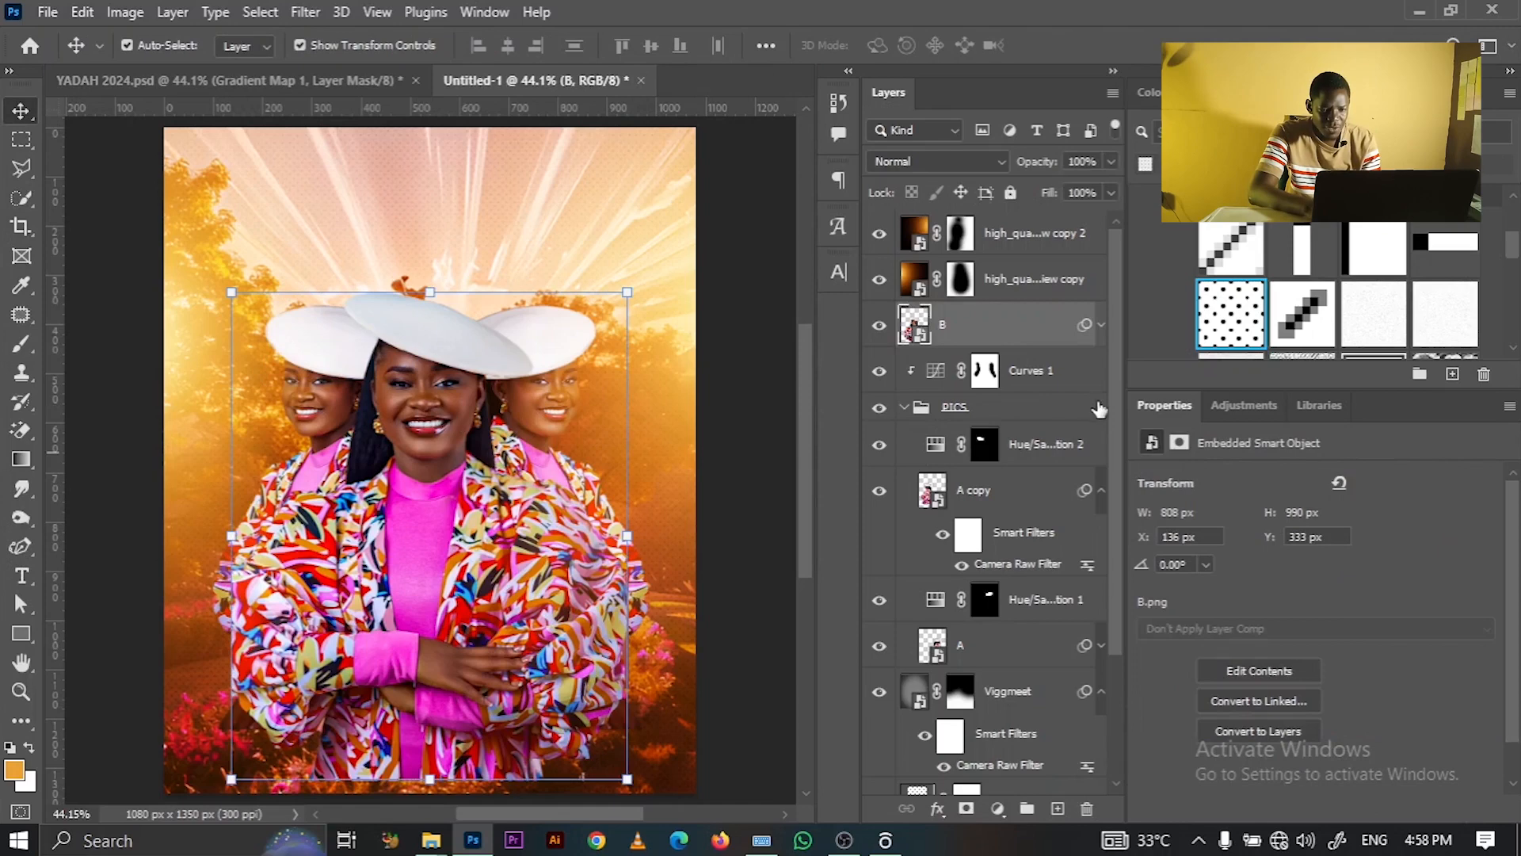
pyautogui.click(1041, 448)
pyautogui.click(911, 411)
pyautogui.click(904, 407)
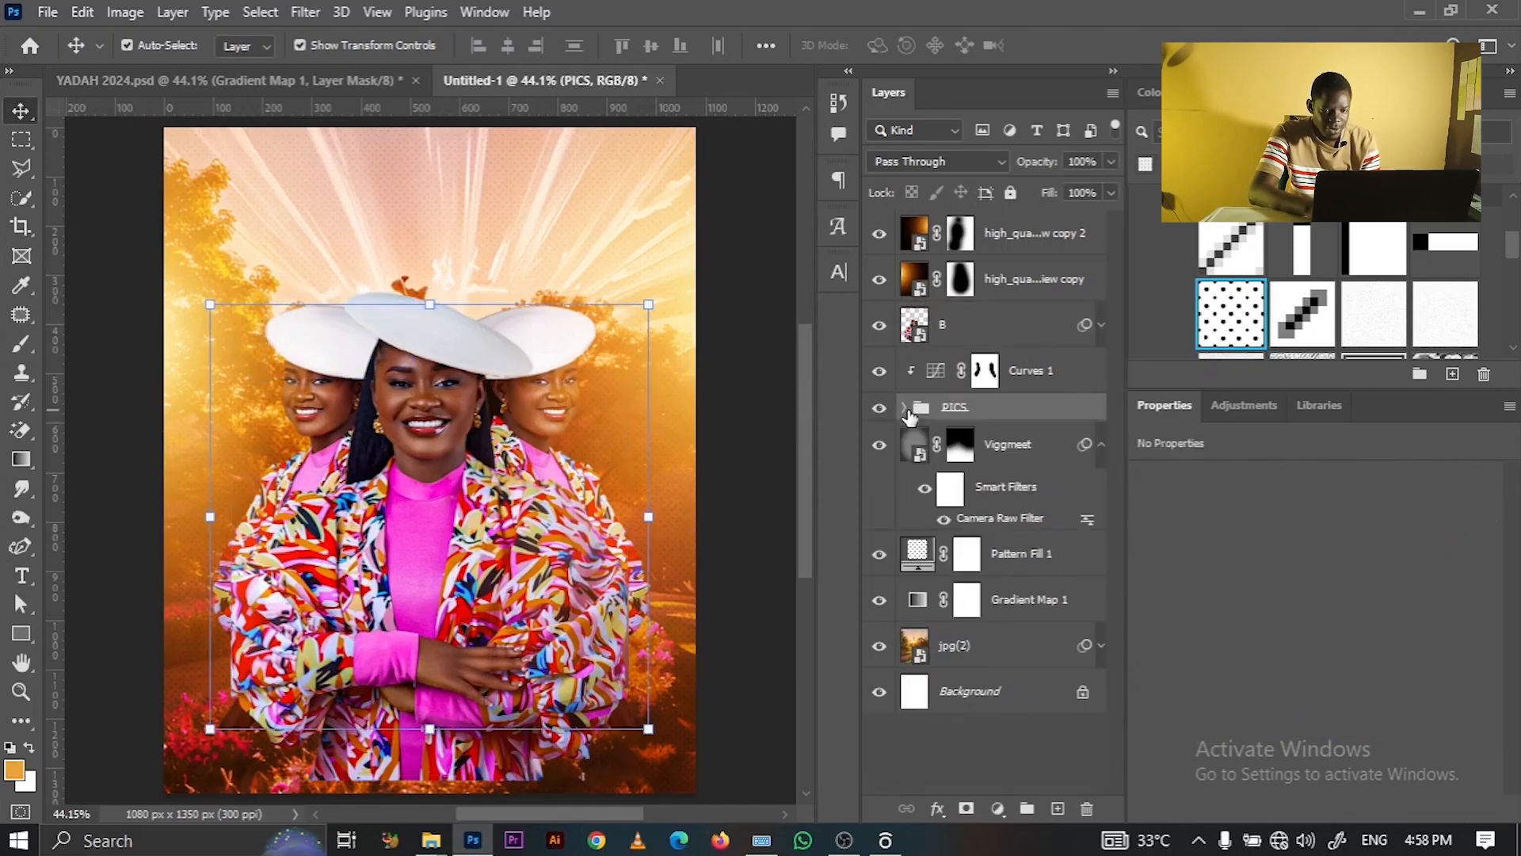
pyautogui.click(985, 373)
pyautogui.click(879, 370)
pyautogui.click(881, 372)
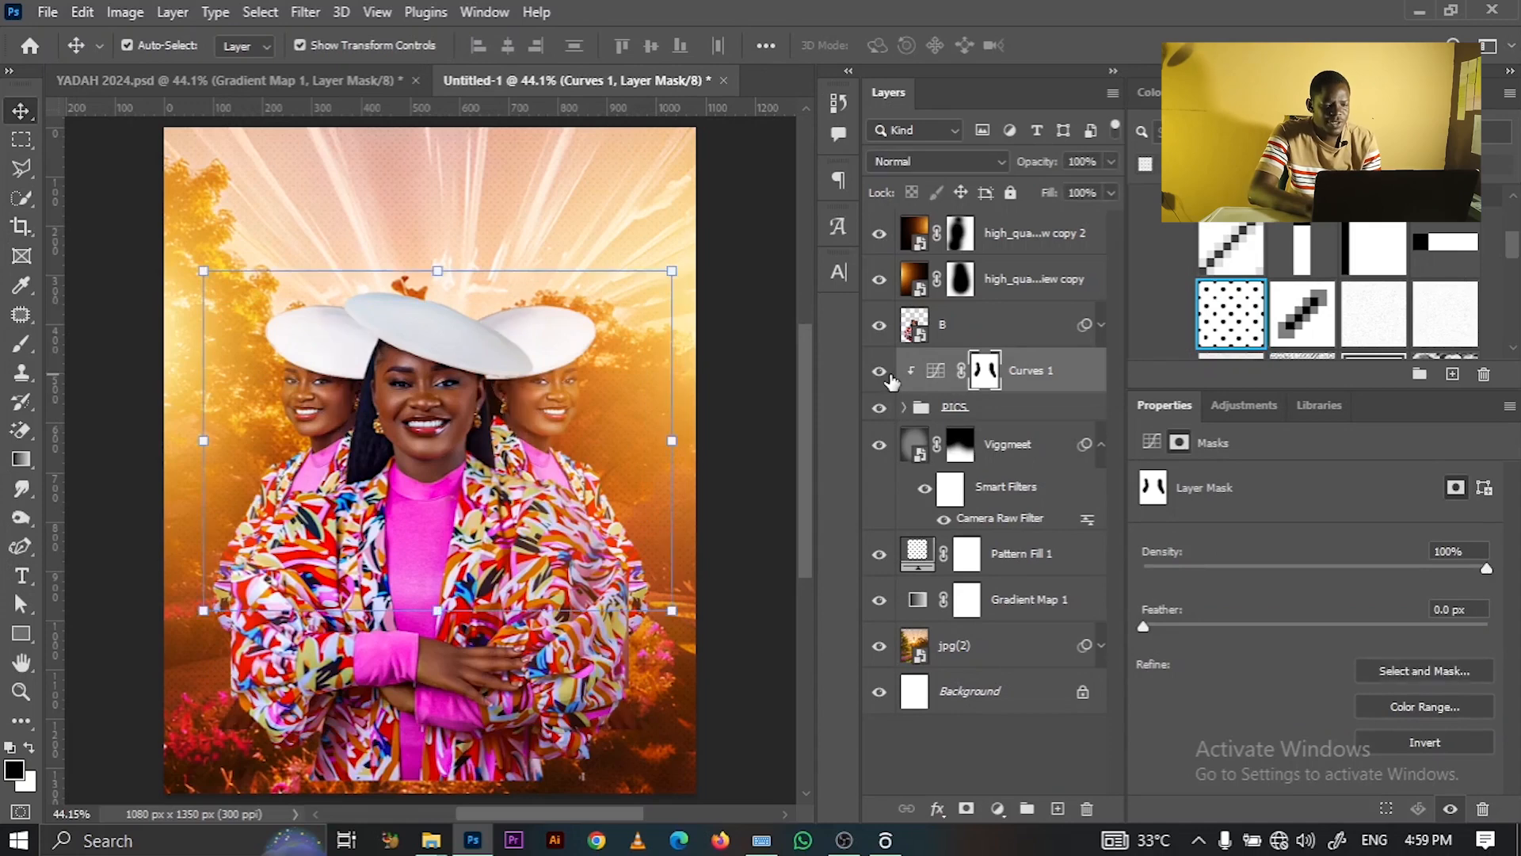
pyautogui.click(447, 442)
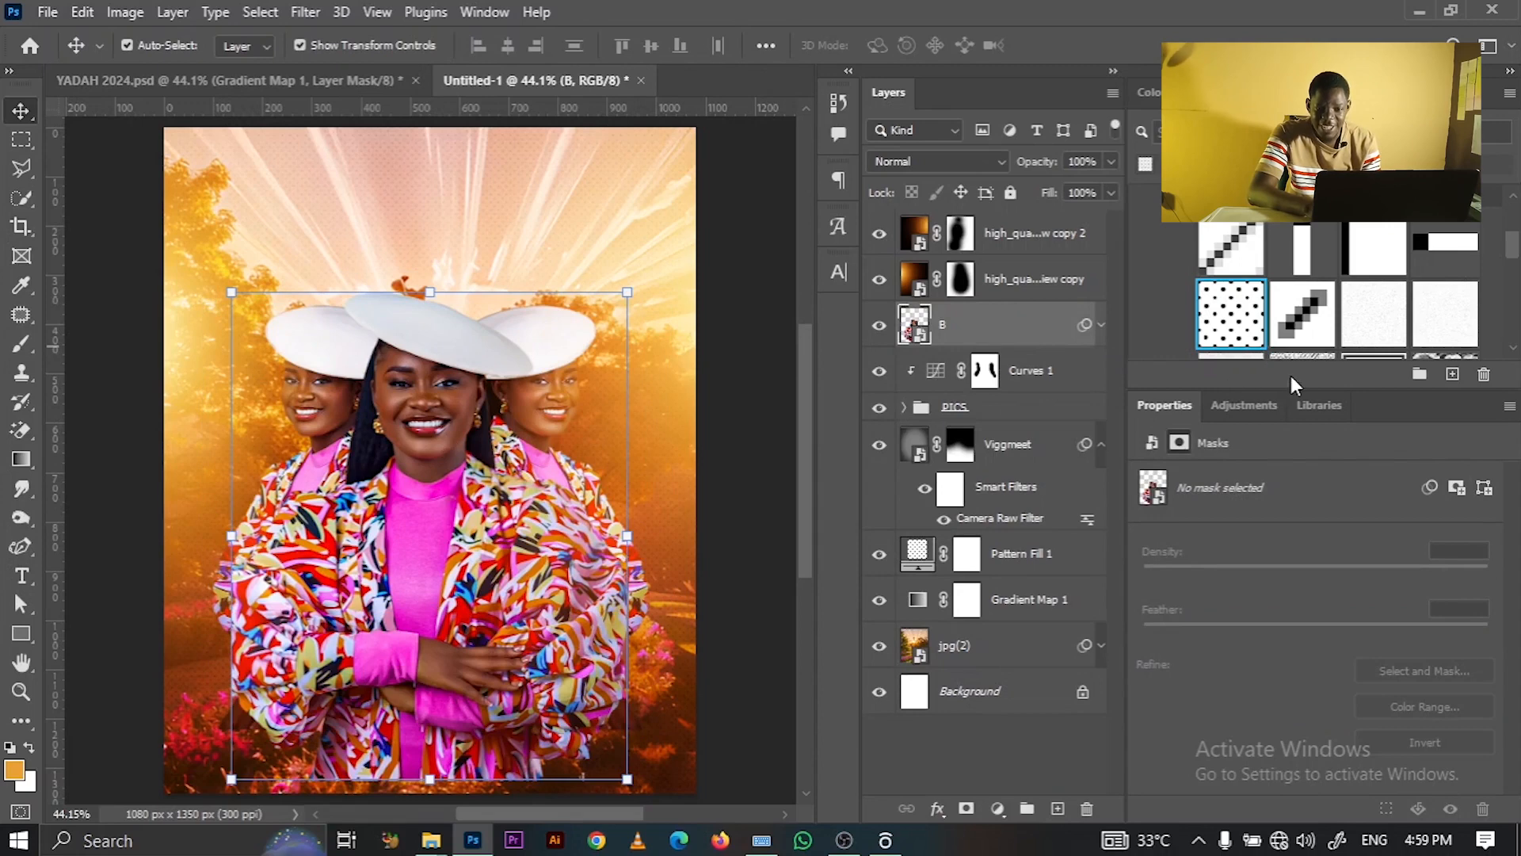
# - Add a Curves 2 adjustment clipped to layer B and steepen its curve for more contrast
pyautogui.click(1254, 406)
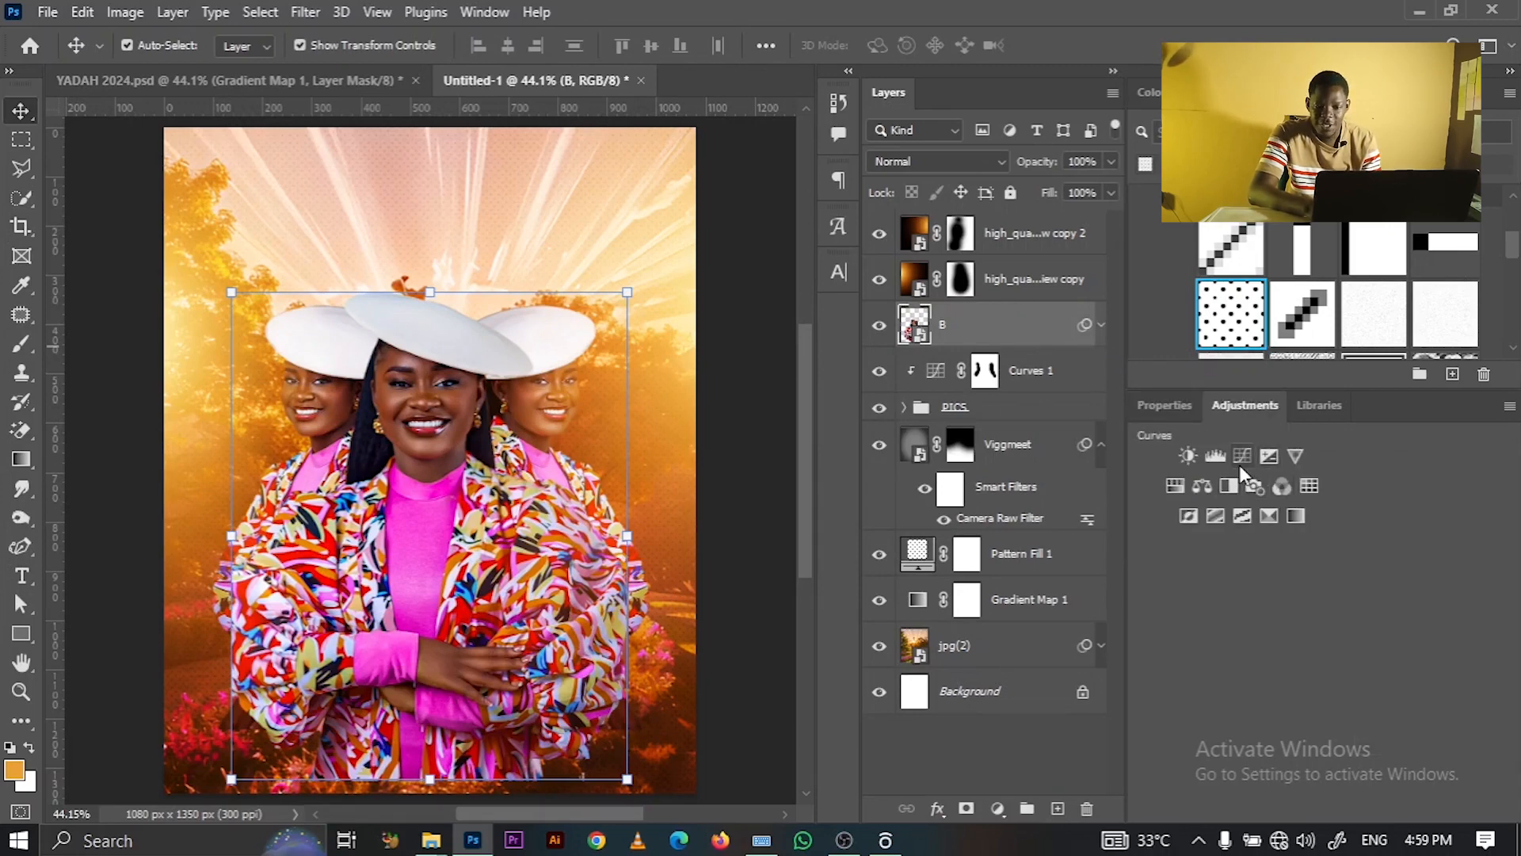
pyautogui.click(1241, 460)
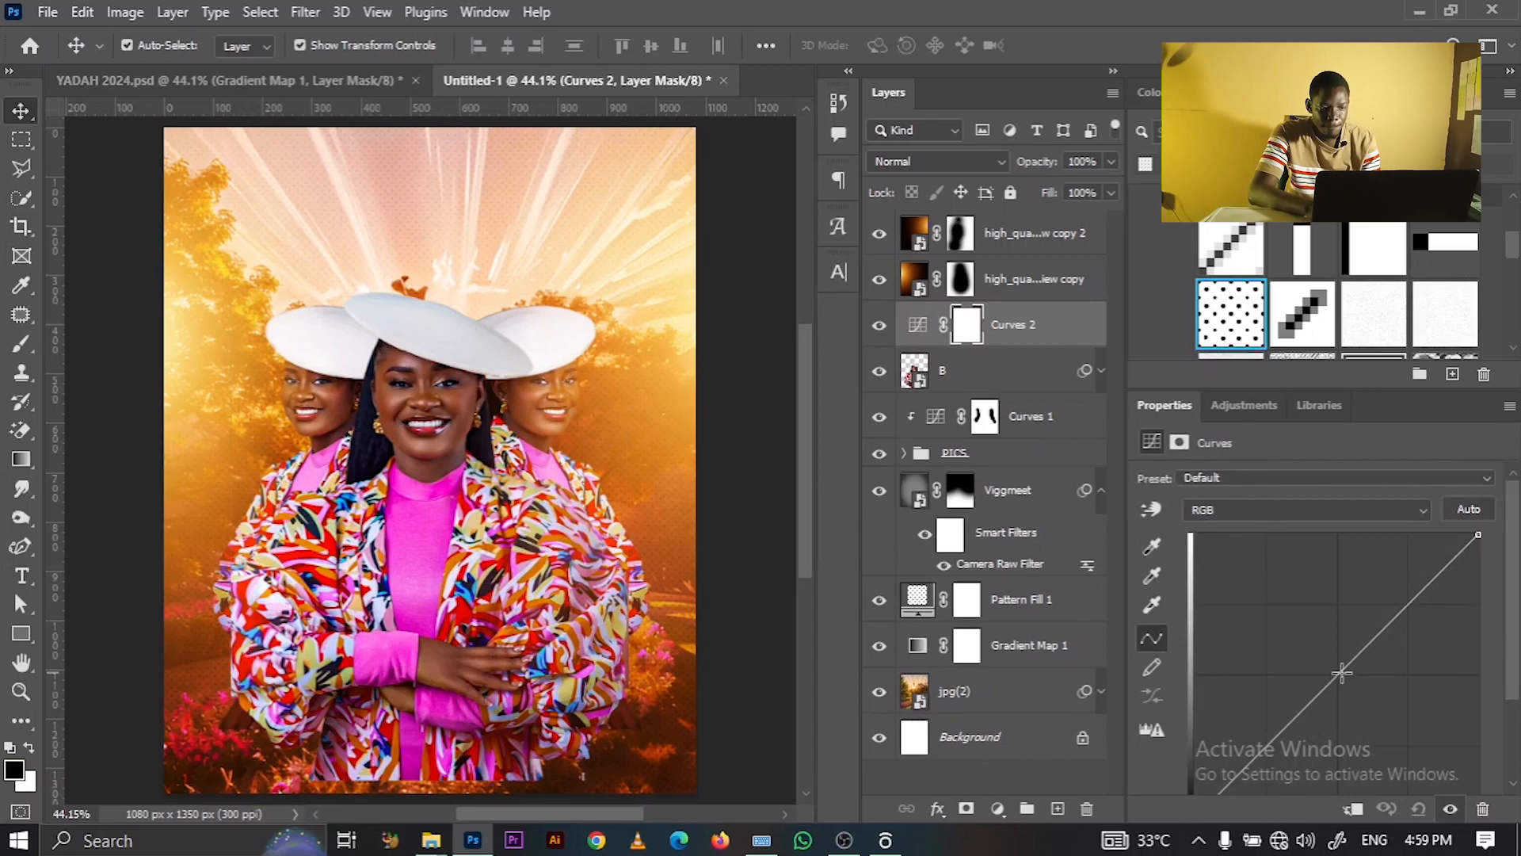
pyautogui.moveTo(1340, 674); pyautogui.dragTo(1368, 724)
pyautogui.rightClick(1046, 329)
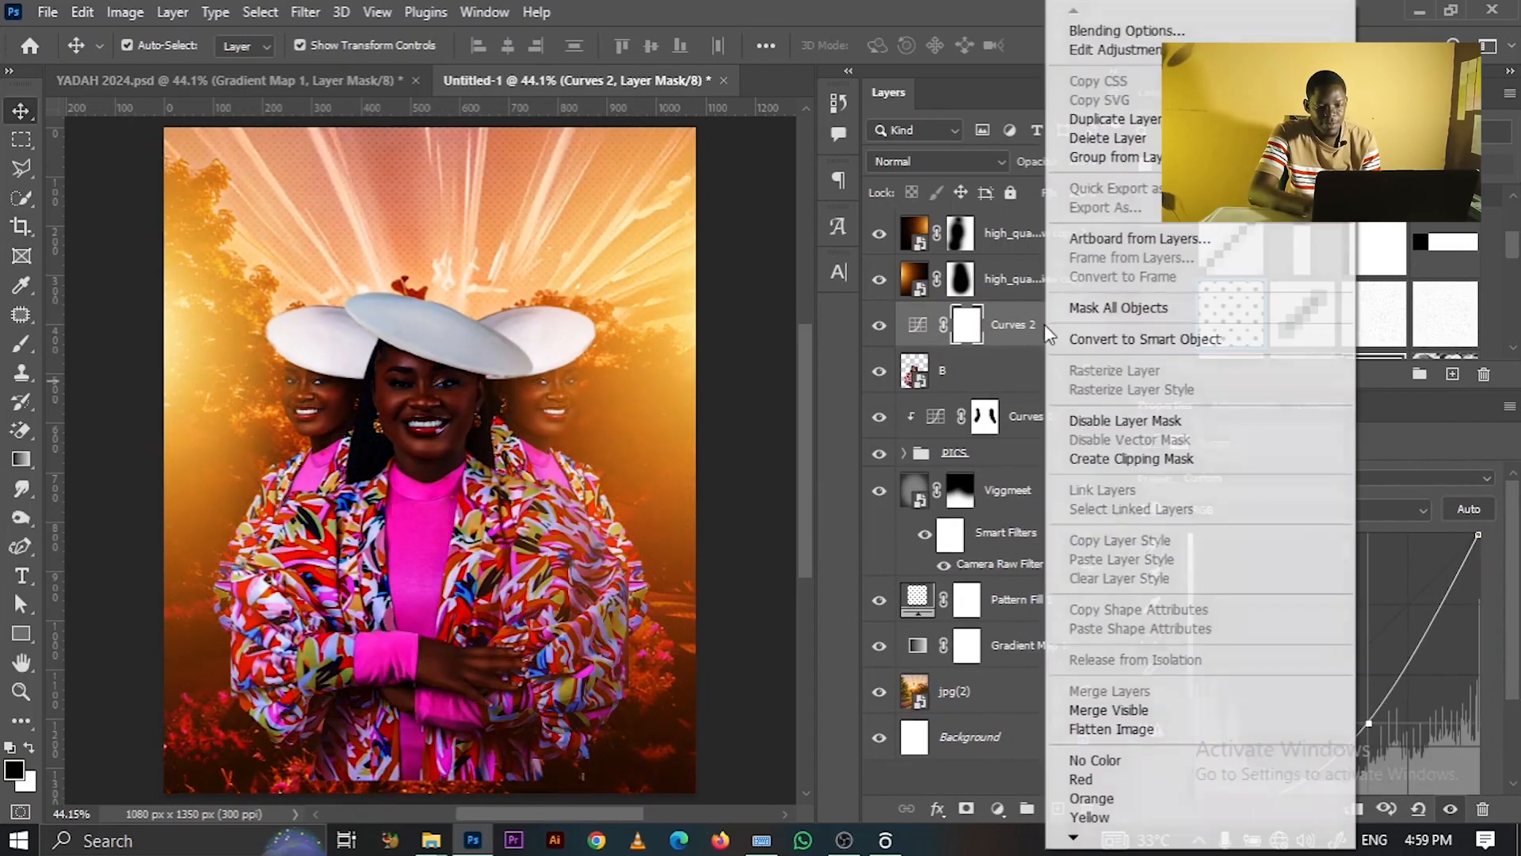
pyautogui.click(1113, 468)
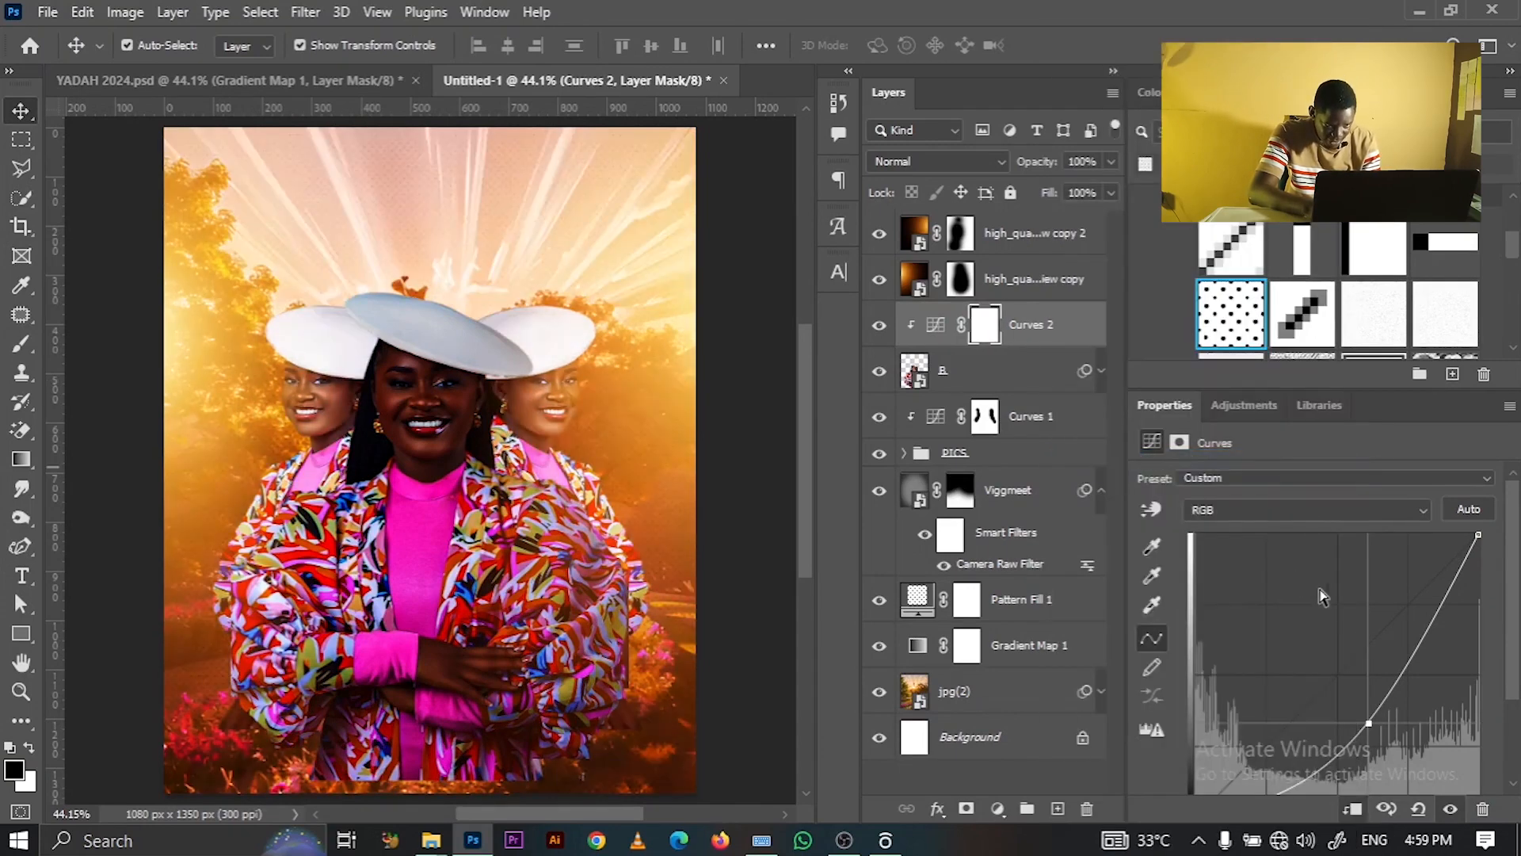
pyautogui.moveTo(1366, 723); pyautogui.dragTo(1355, 723)
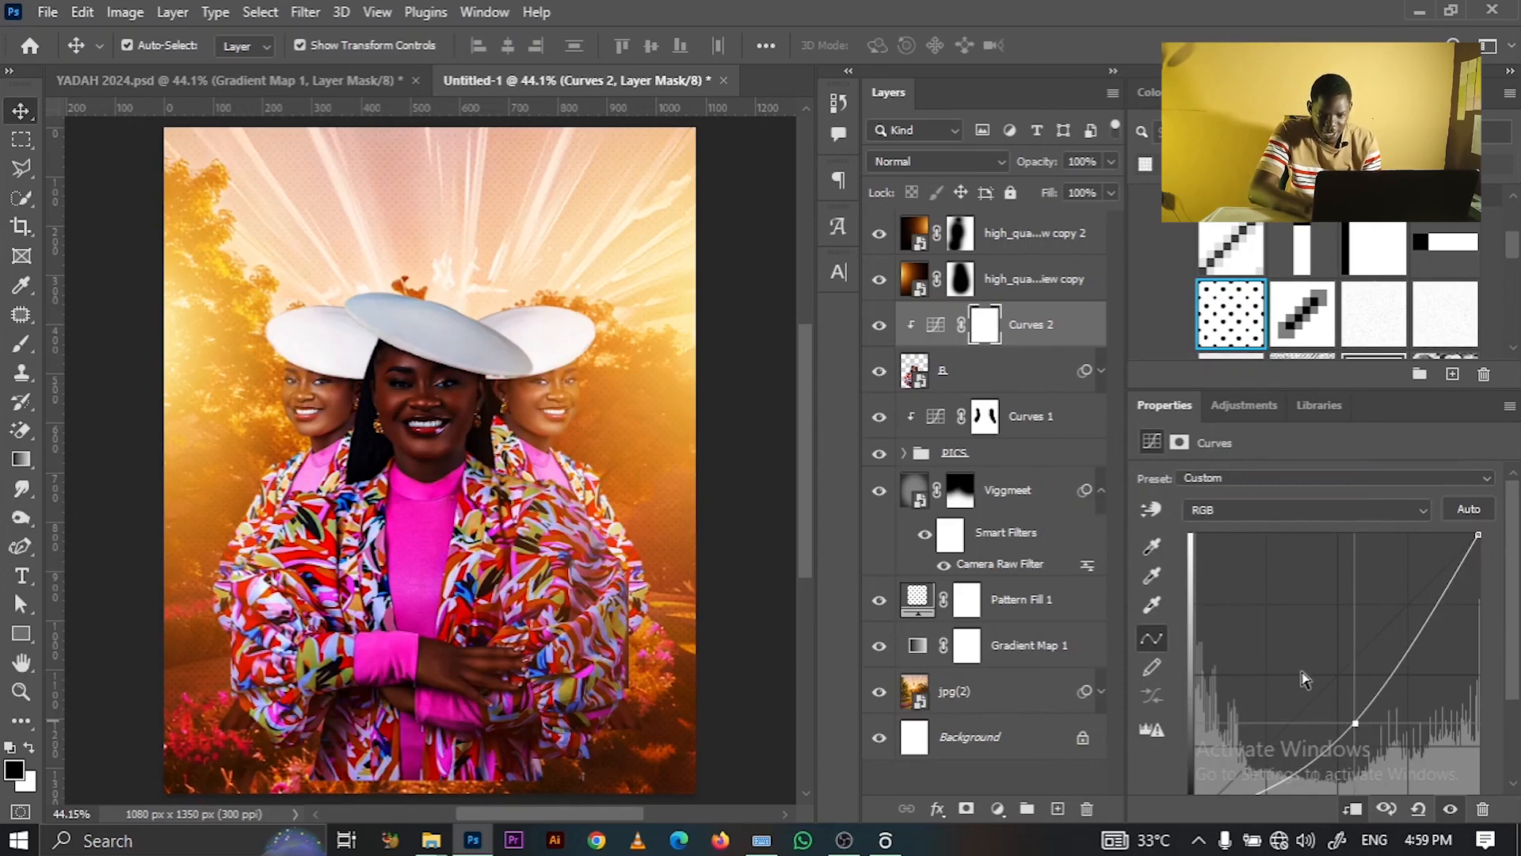
pyautogui.moveTo(1356, 725); pyautogui.dragTo(1344, 713)
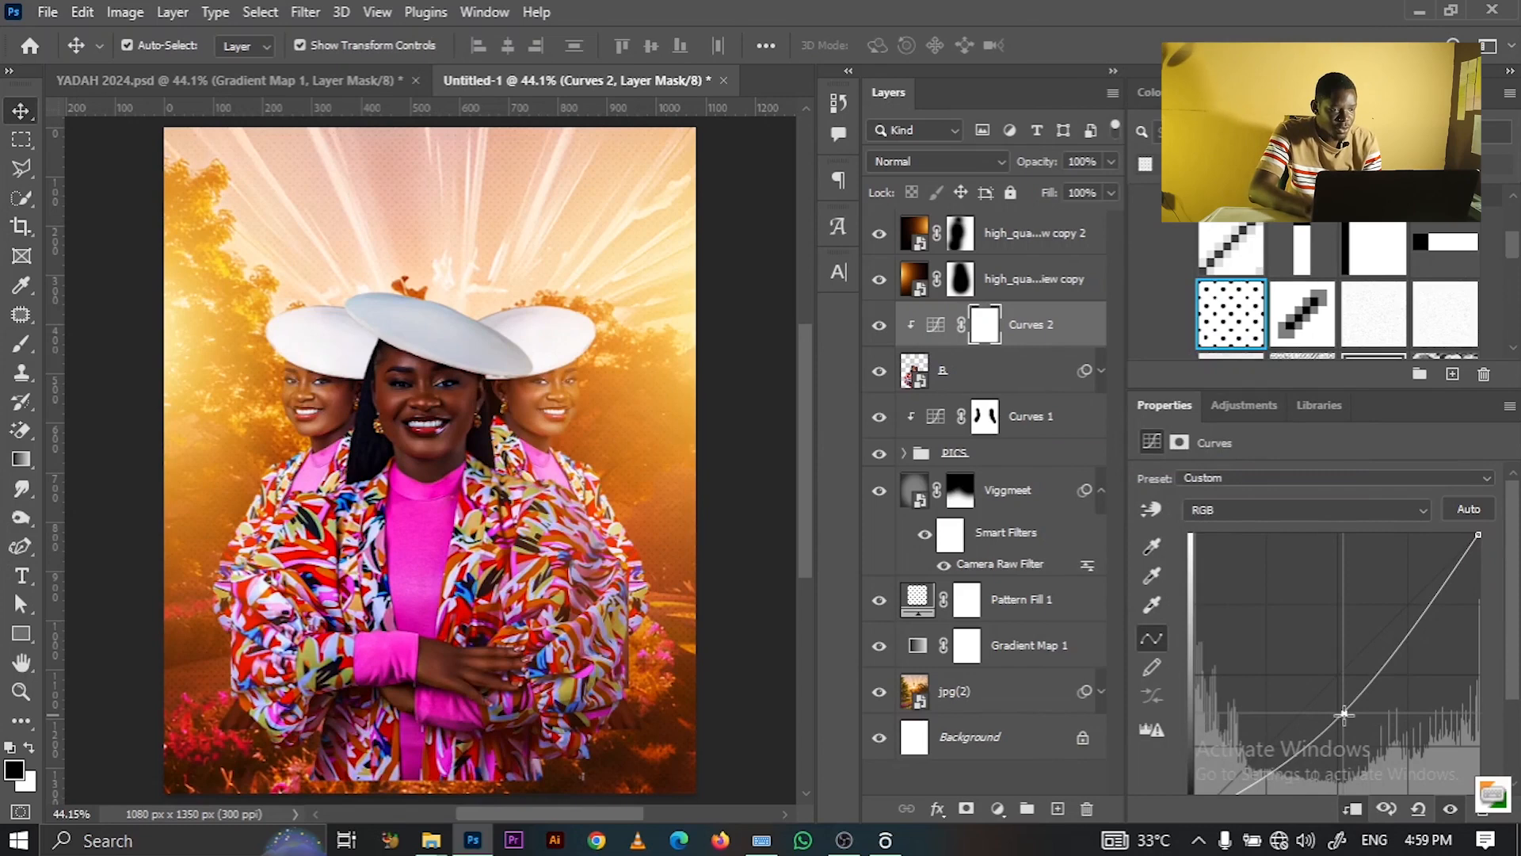
pyautogui.click(22, 343)
# - Paint black on Curves 2's mask with a 175 px brush over the hair and left jacket, then zoom to 100% on the face
pyautogui.press(']')
pyautogui.press(']')
pyautogui.press(']')
pyautogui.press(']')
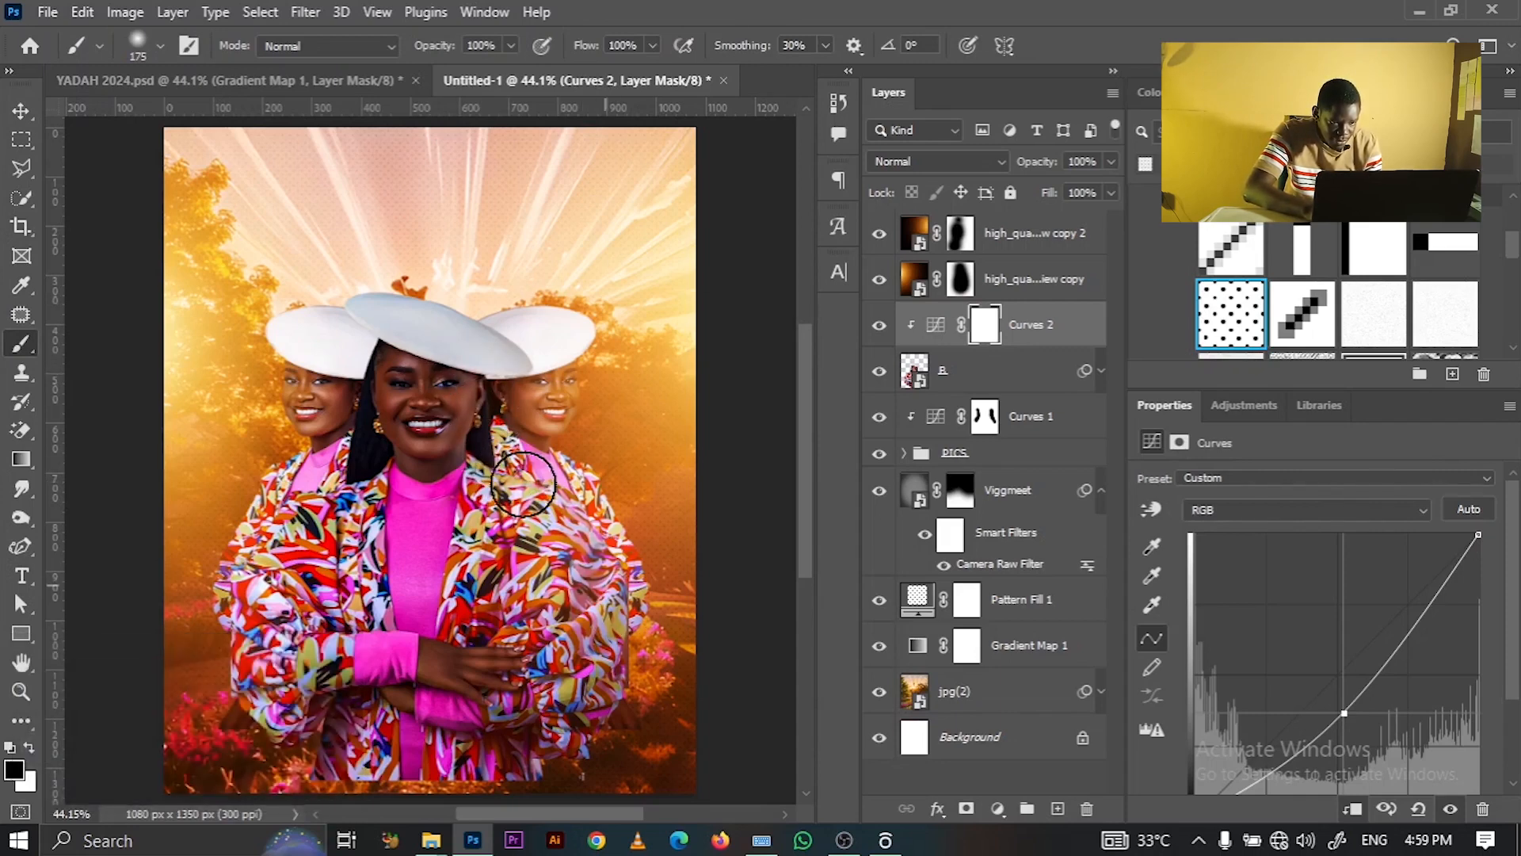
pyautogui.moveTo(489, 382); pyautogui.dragTo(486, 340)
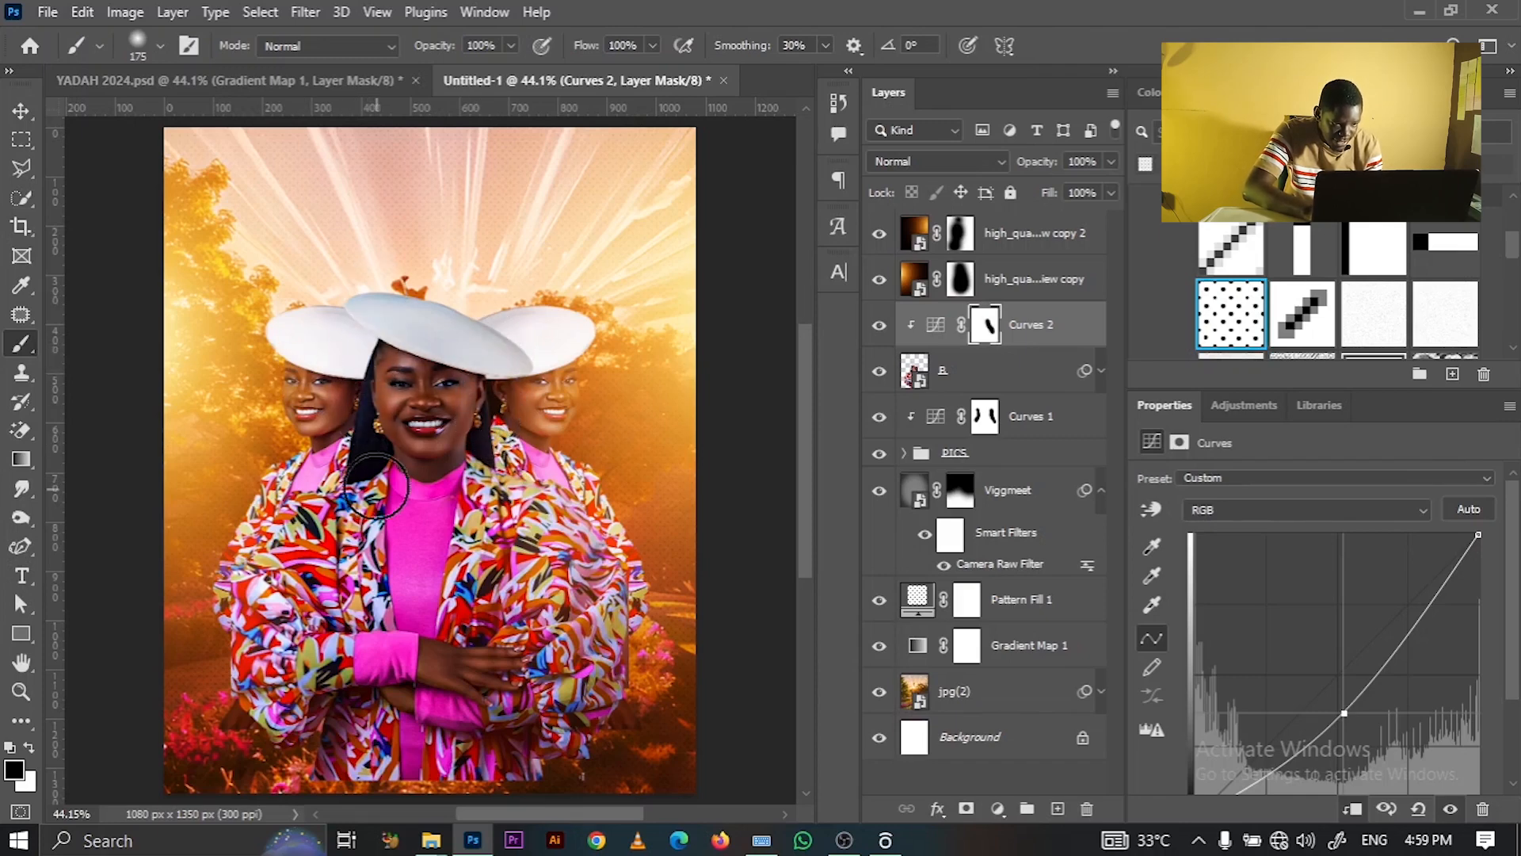
pyautogui.moveTo(266, 572); pyautogui.dragTo(363, 478)
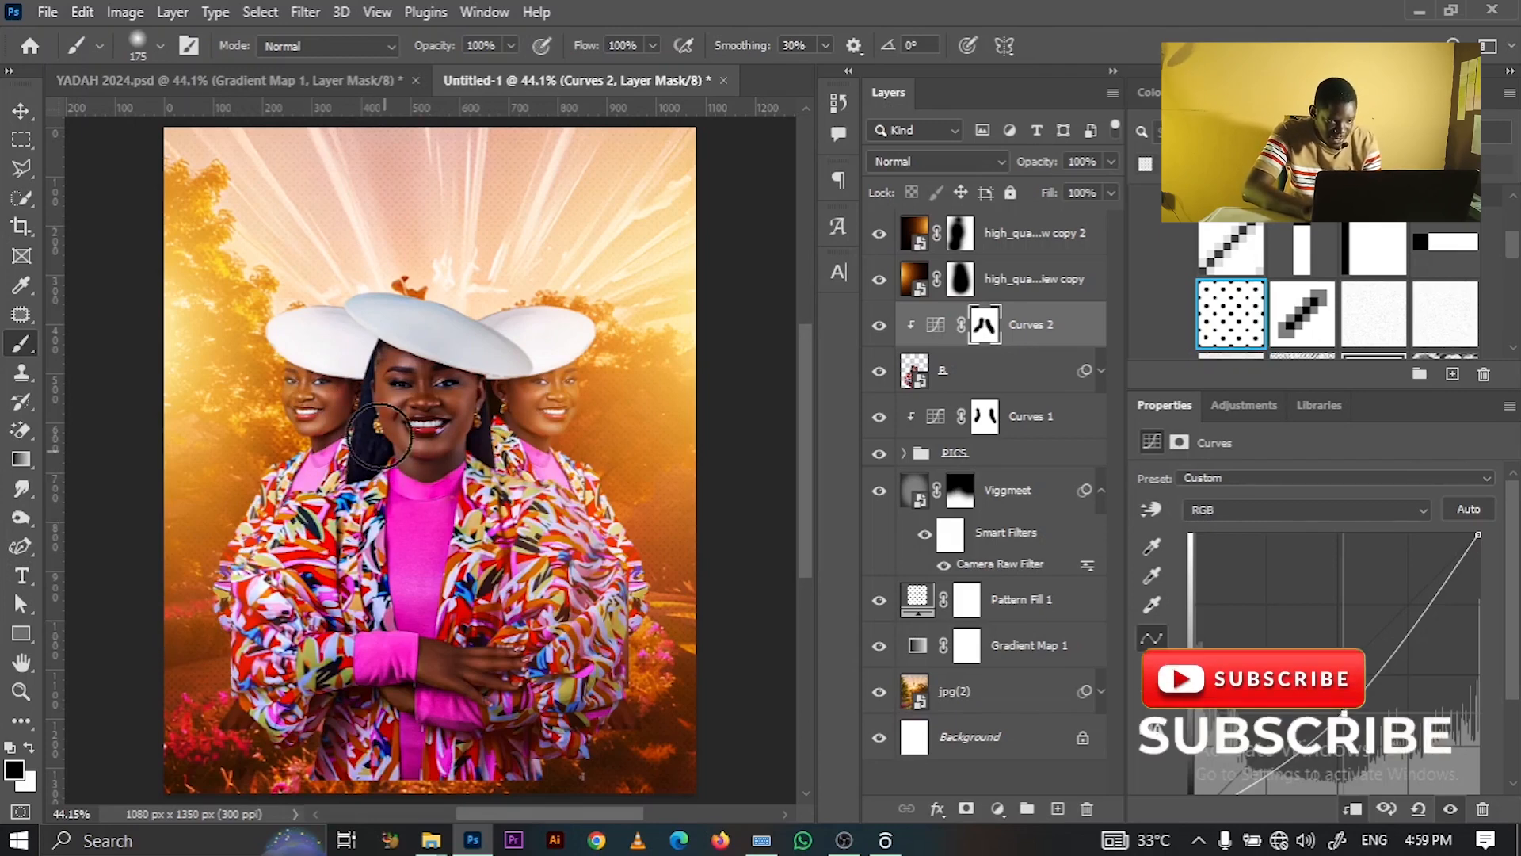
pyautogui.press('z')
pyautogui.click(388, 420)
pyautogui.click(395, 418)
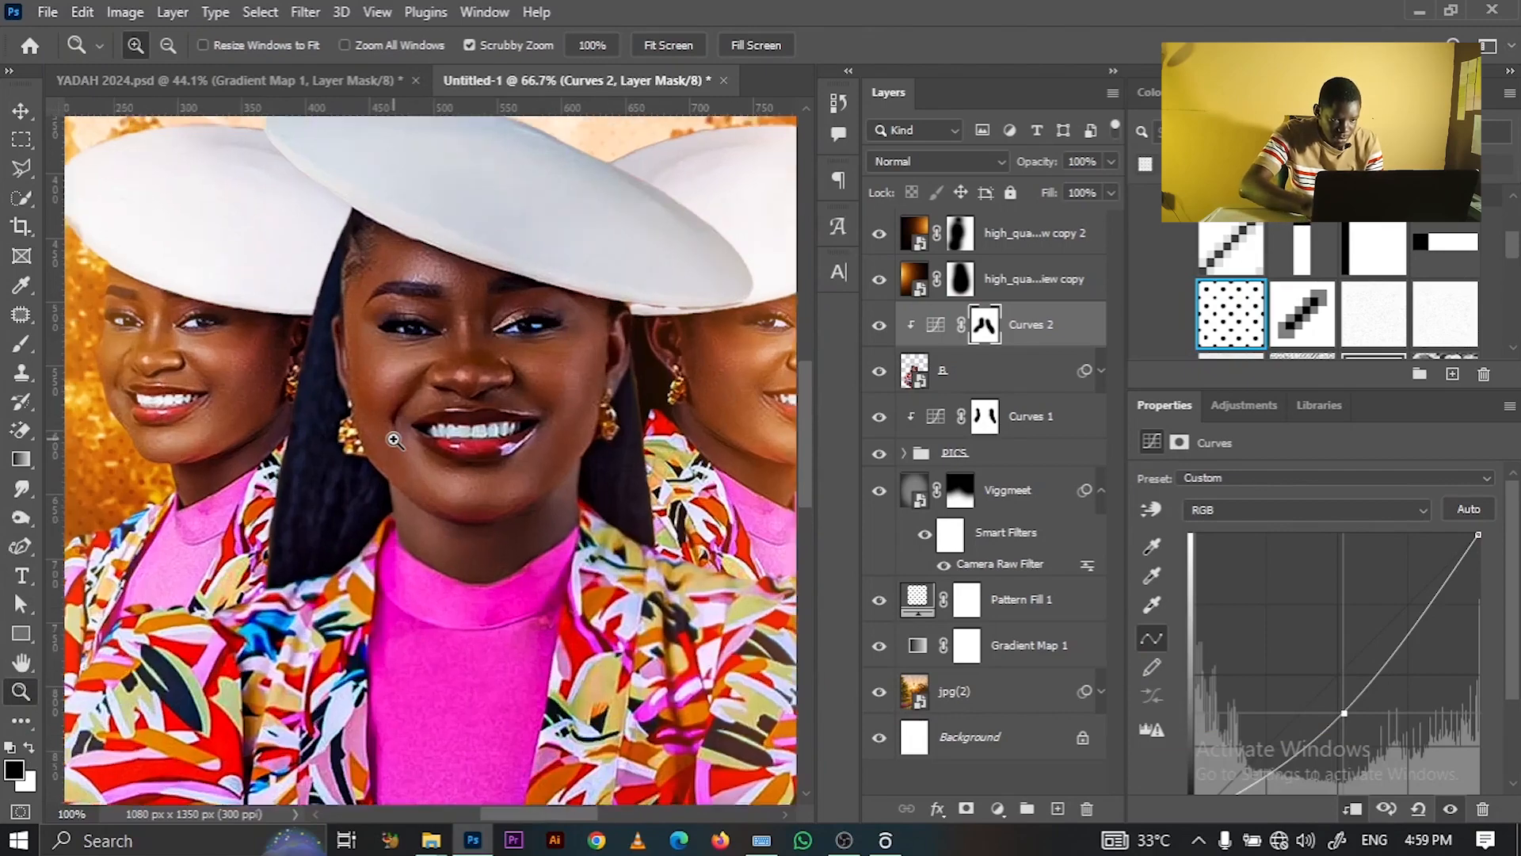
pyautogui.click(394, 431)
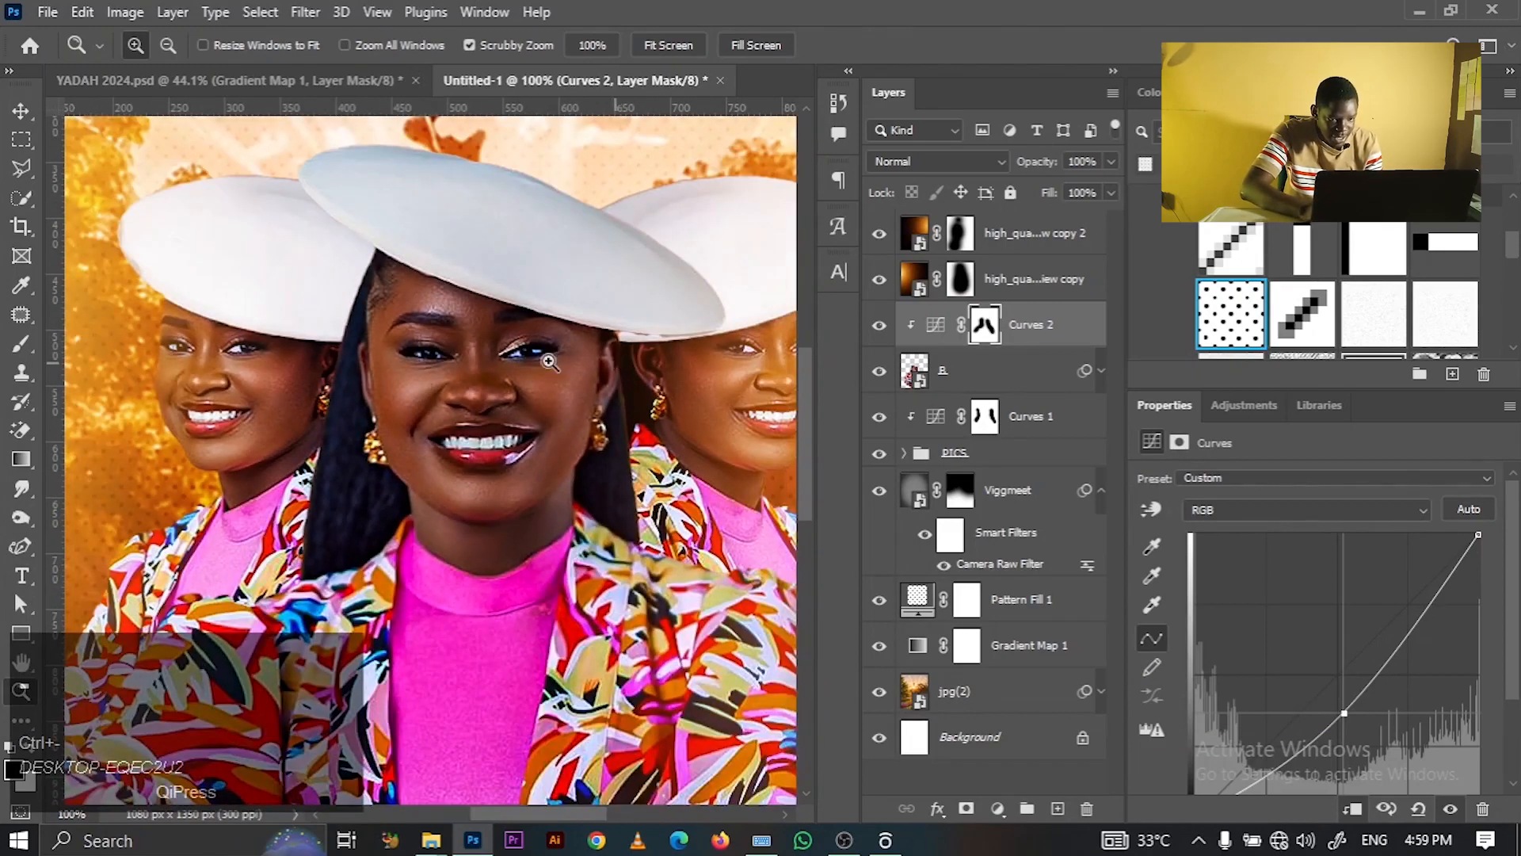
pyautogui.click(21, 343)
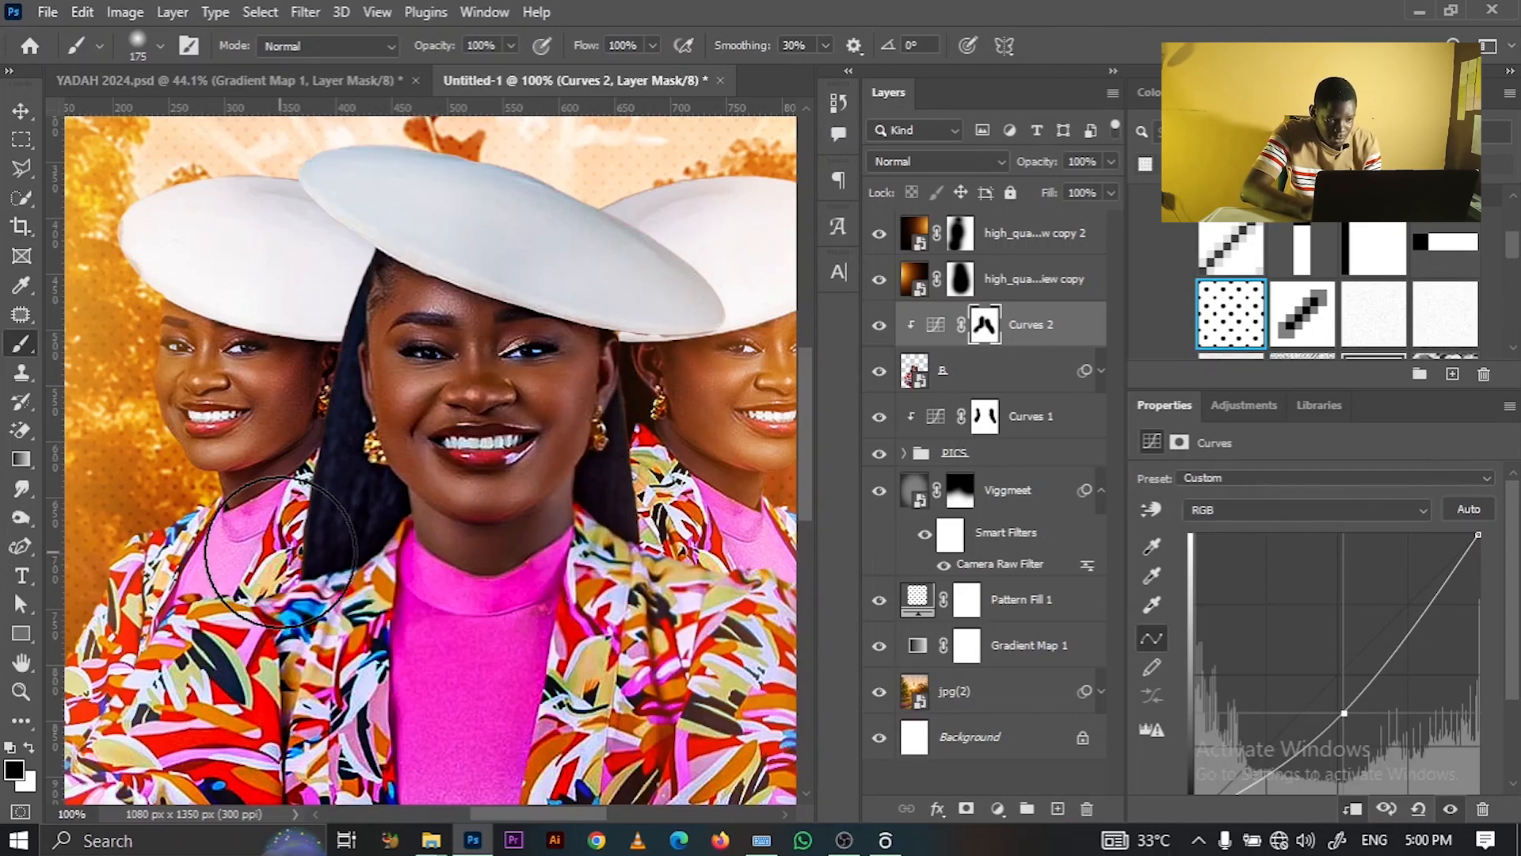
# - Refine the face mask with a 125 px brush, darken the Curves 2 curve further, and fit the poster on screen
pyautogui.click(879, 324)
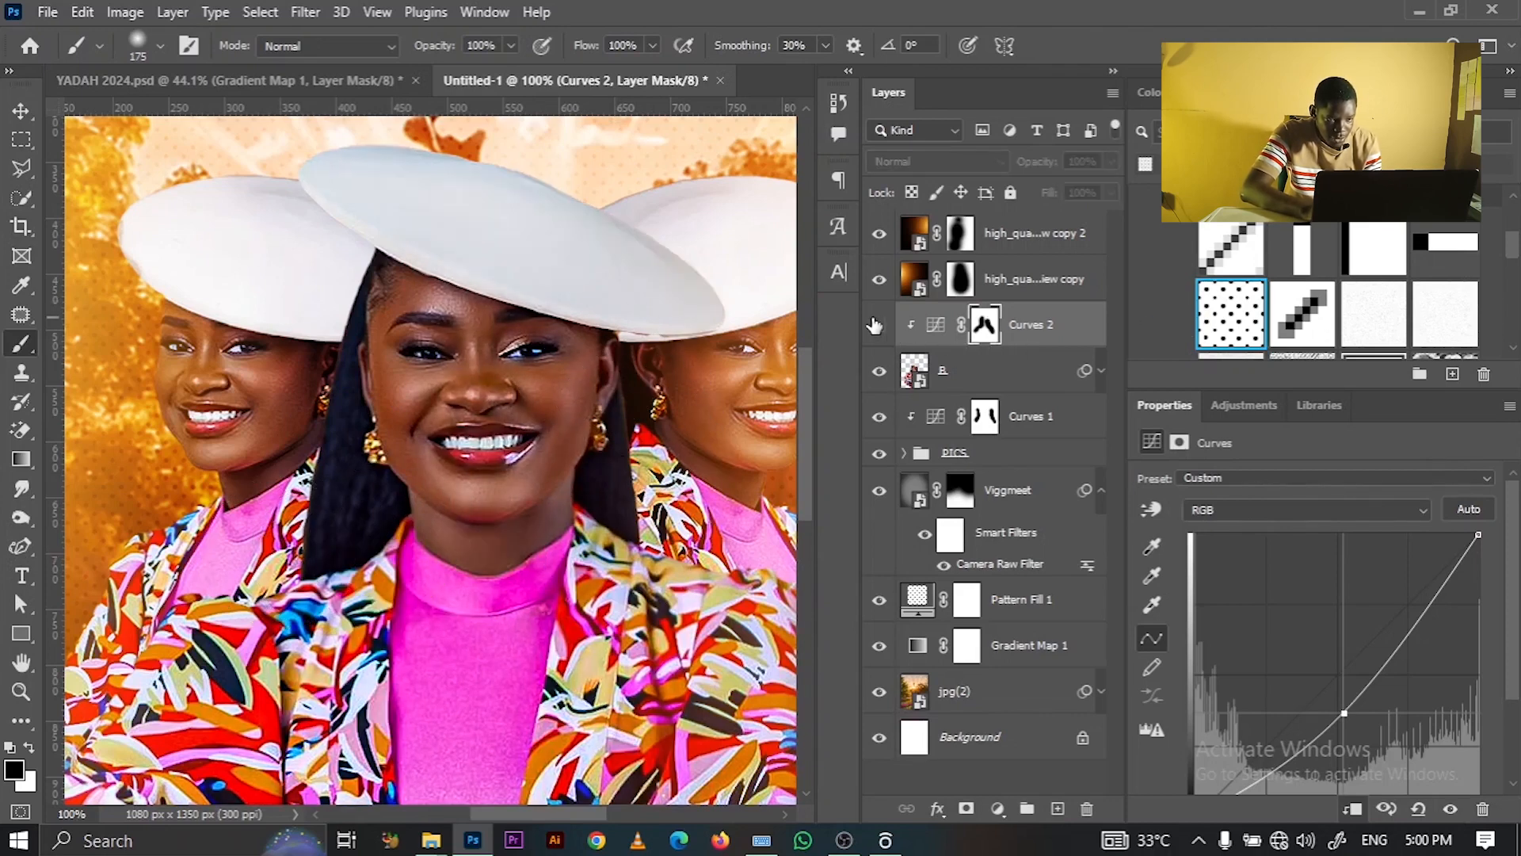
pyautogui.click(877, 324)
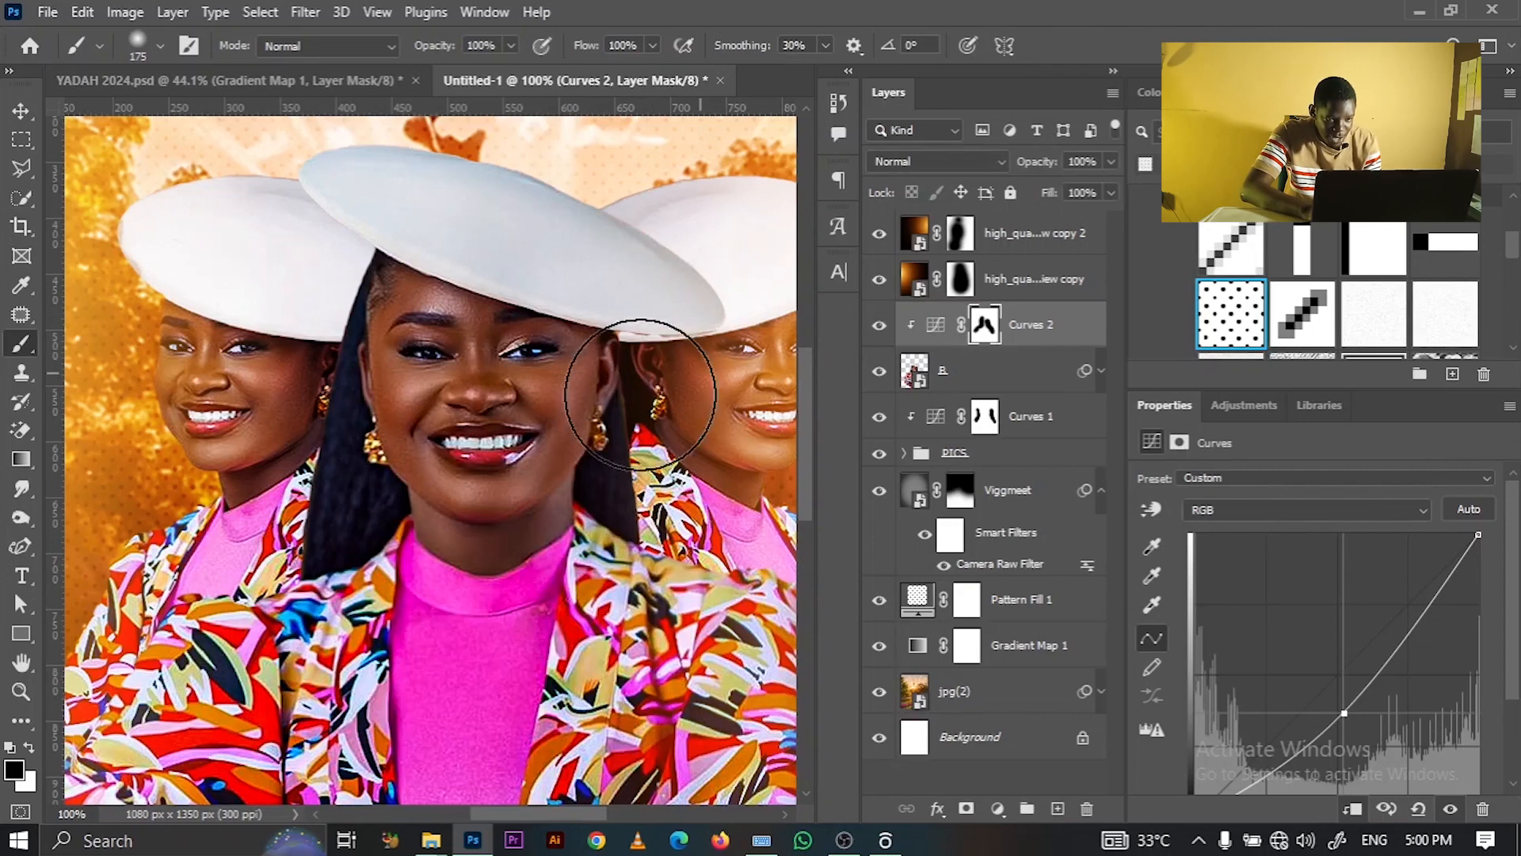
pyautogui.press('x')
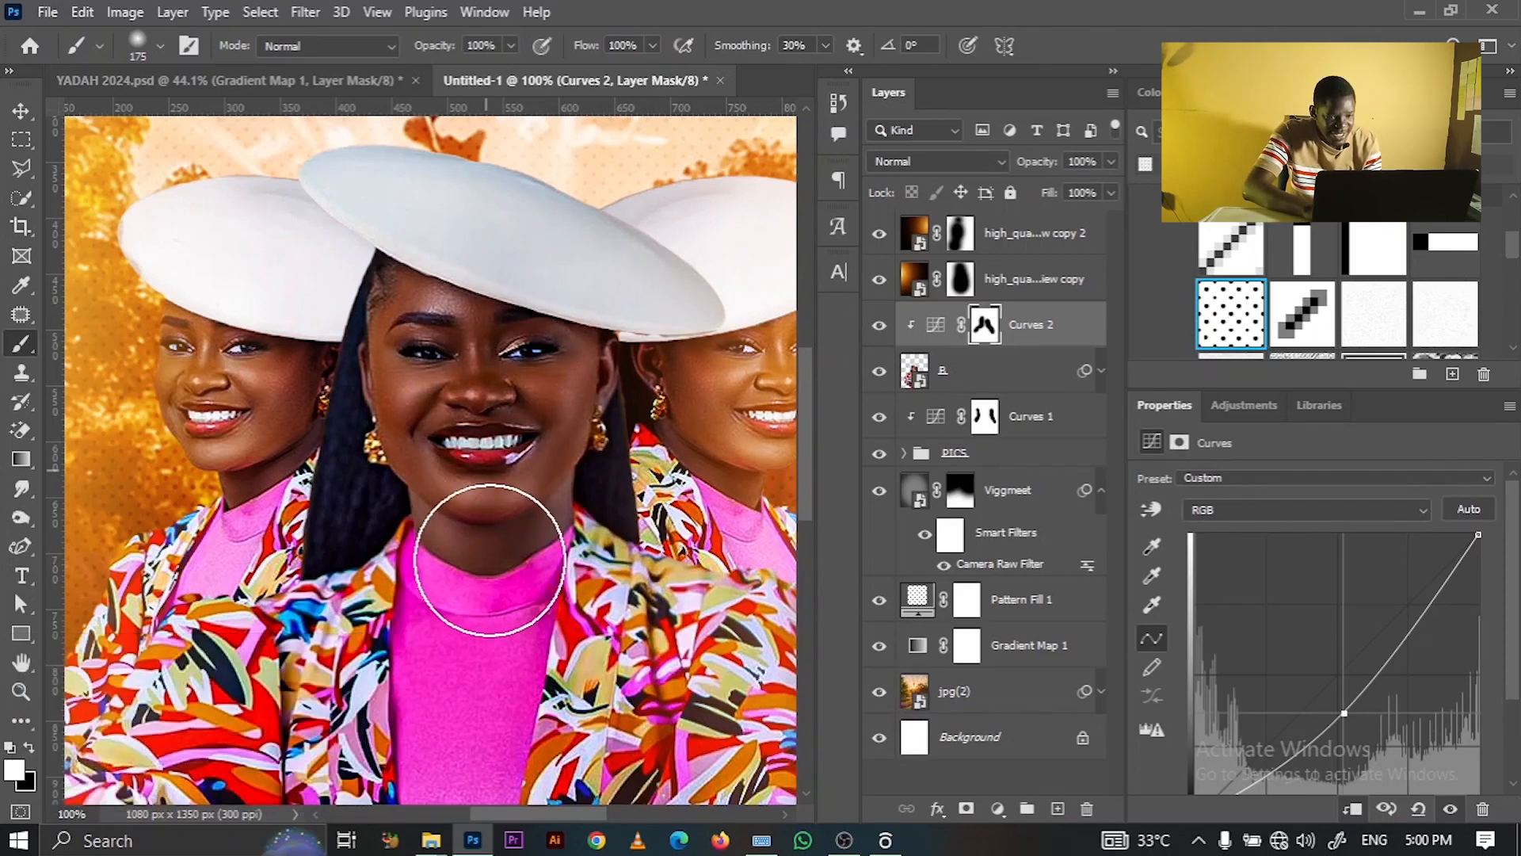
pyautogui.press('[')
pyautogui.press('[')
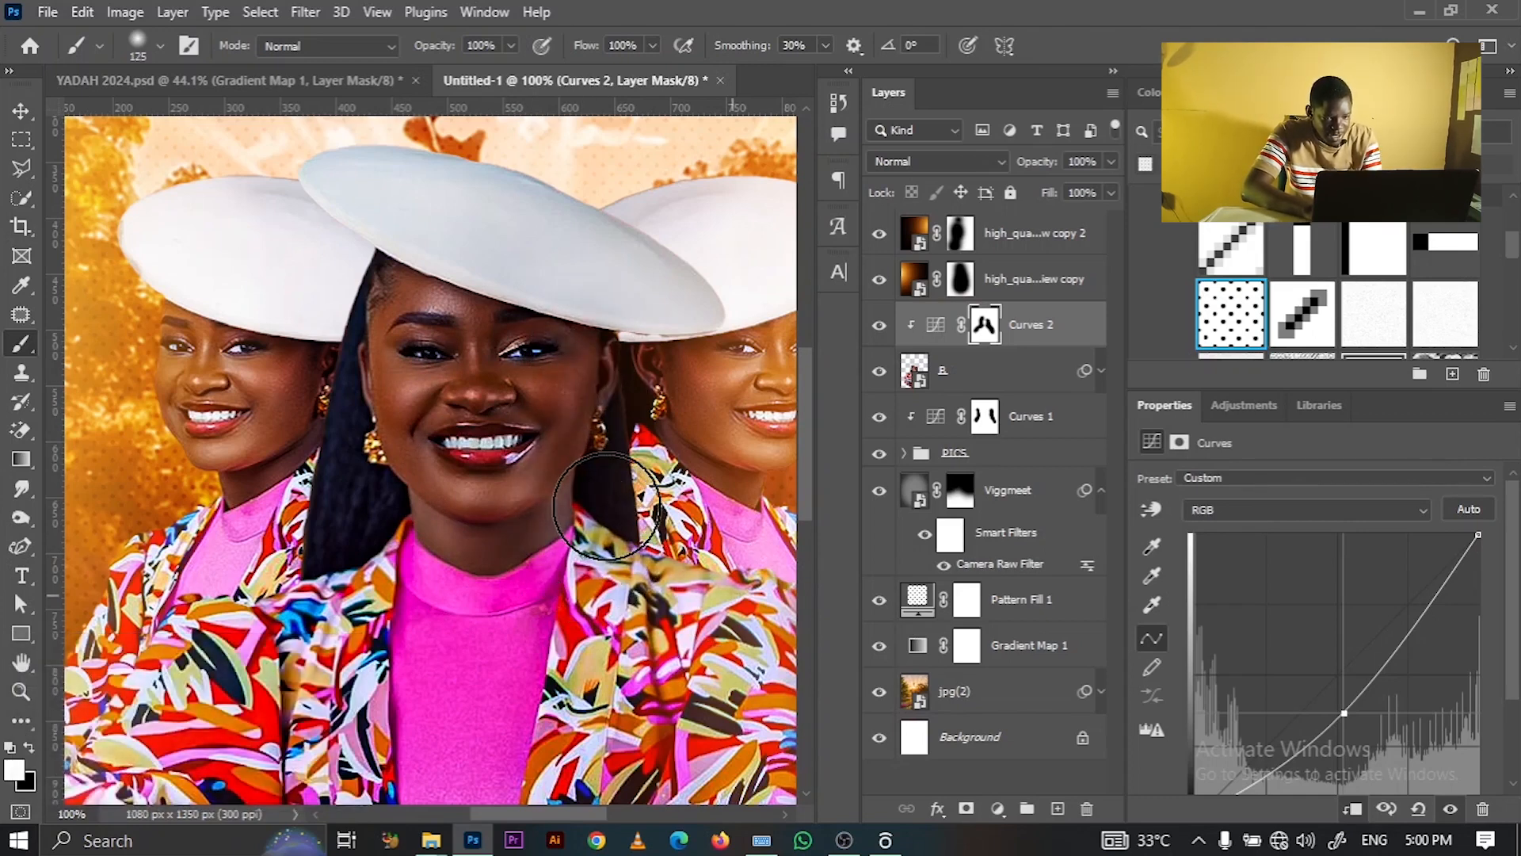
pyautogui.press('x')
pyautogui.hotkey('ctrl', 'z')
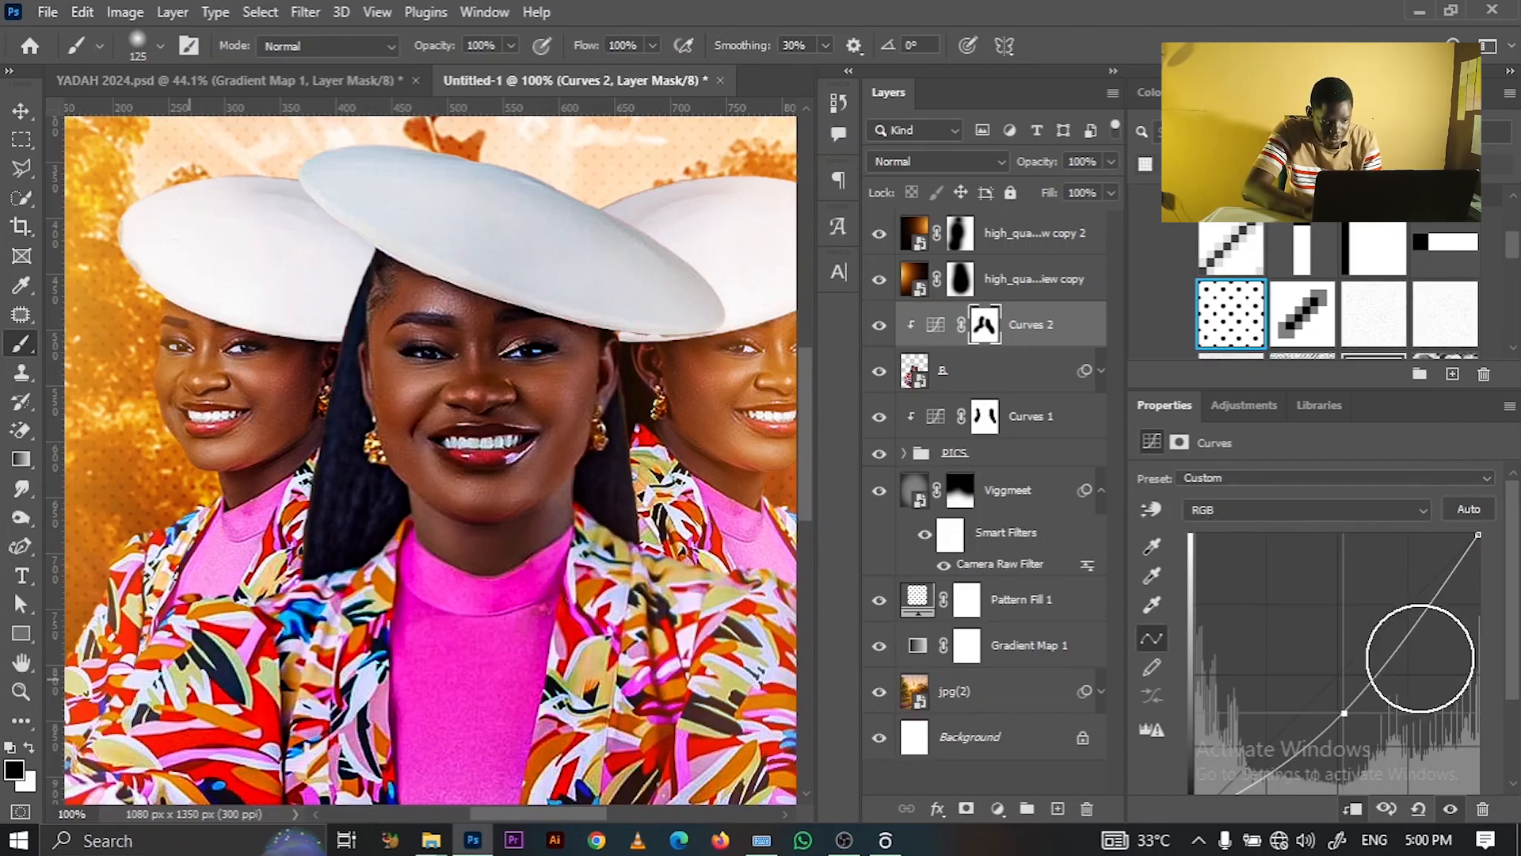
pyautogui.moveTo(1344, 713)
pyautogui.mouseDown()
pyautogui.moveTo(1356, 729)
pyautogui.moveTo(1344, 715)
pyautogui.mouseUp()
pyautogui.press('x')
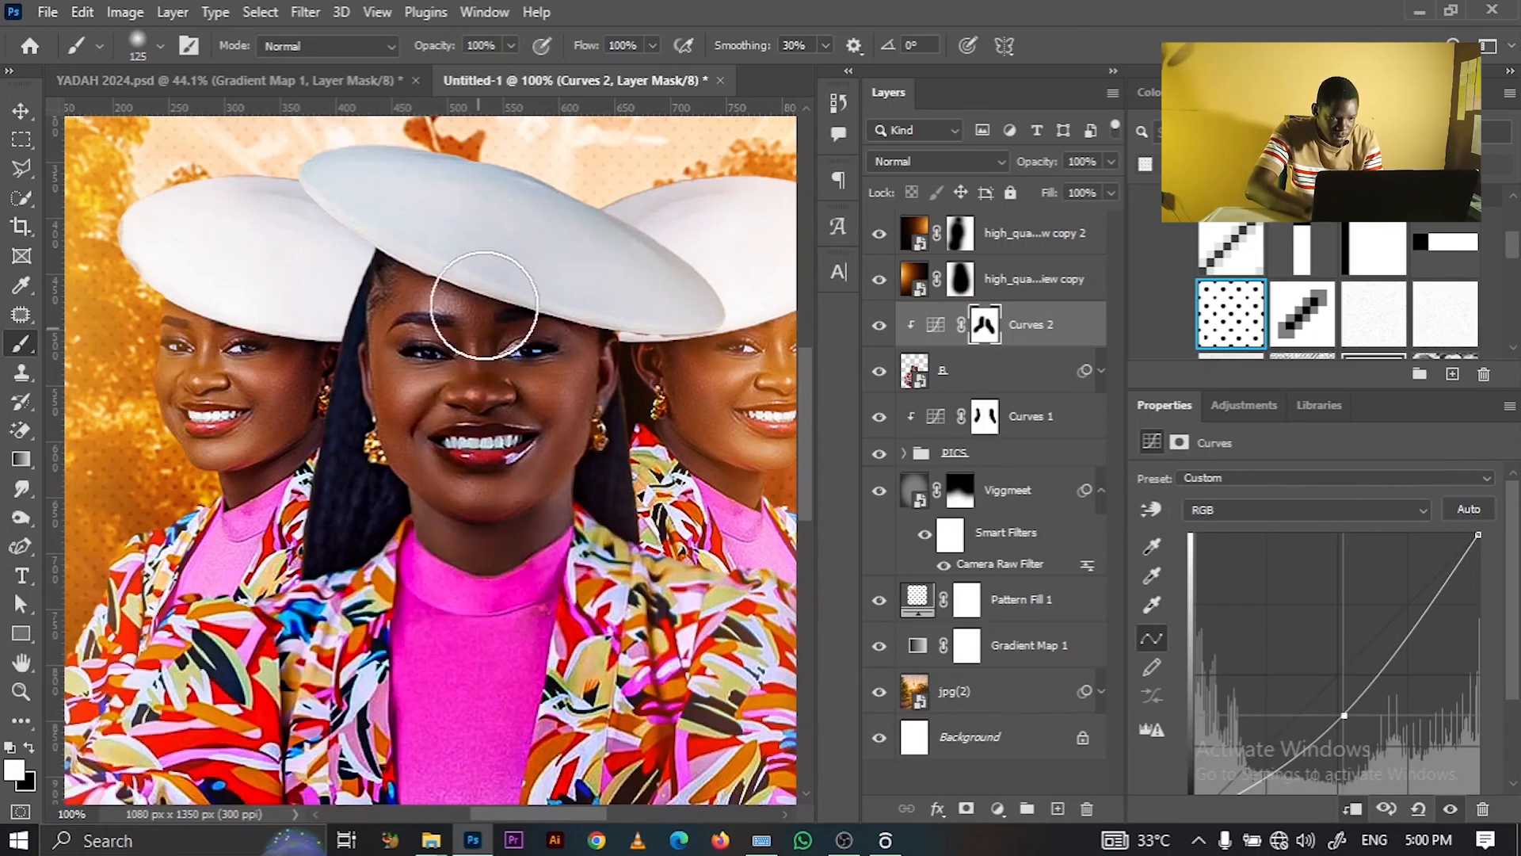
pyautogui.hotkey('ctrl', '0')
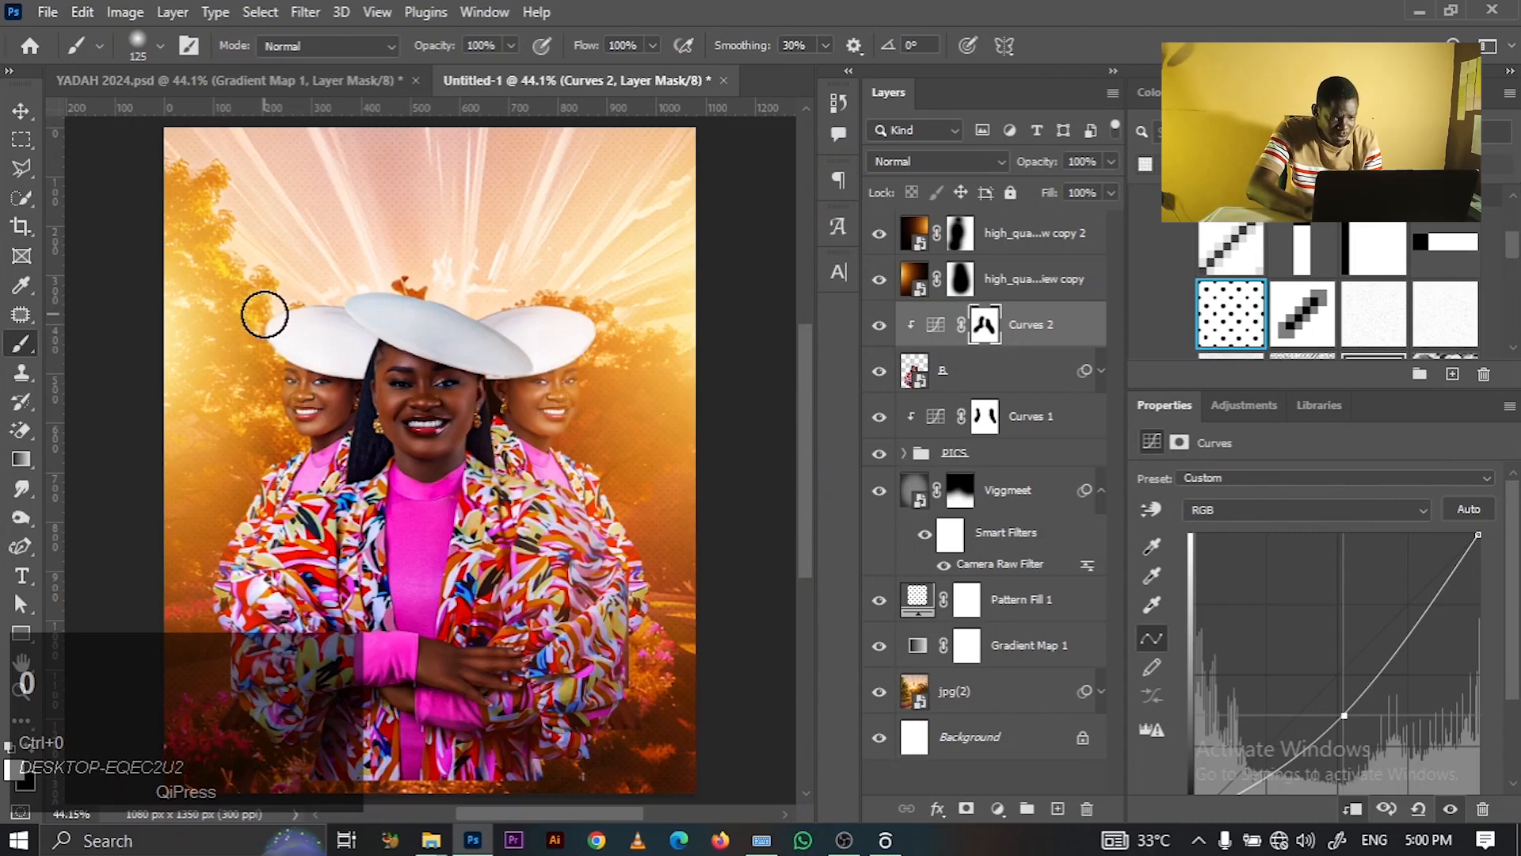
# - Add a trial layer above Curves 2 with orange #e7a035 as foreground, then delete it
pyautogui.click(22, 110)
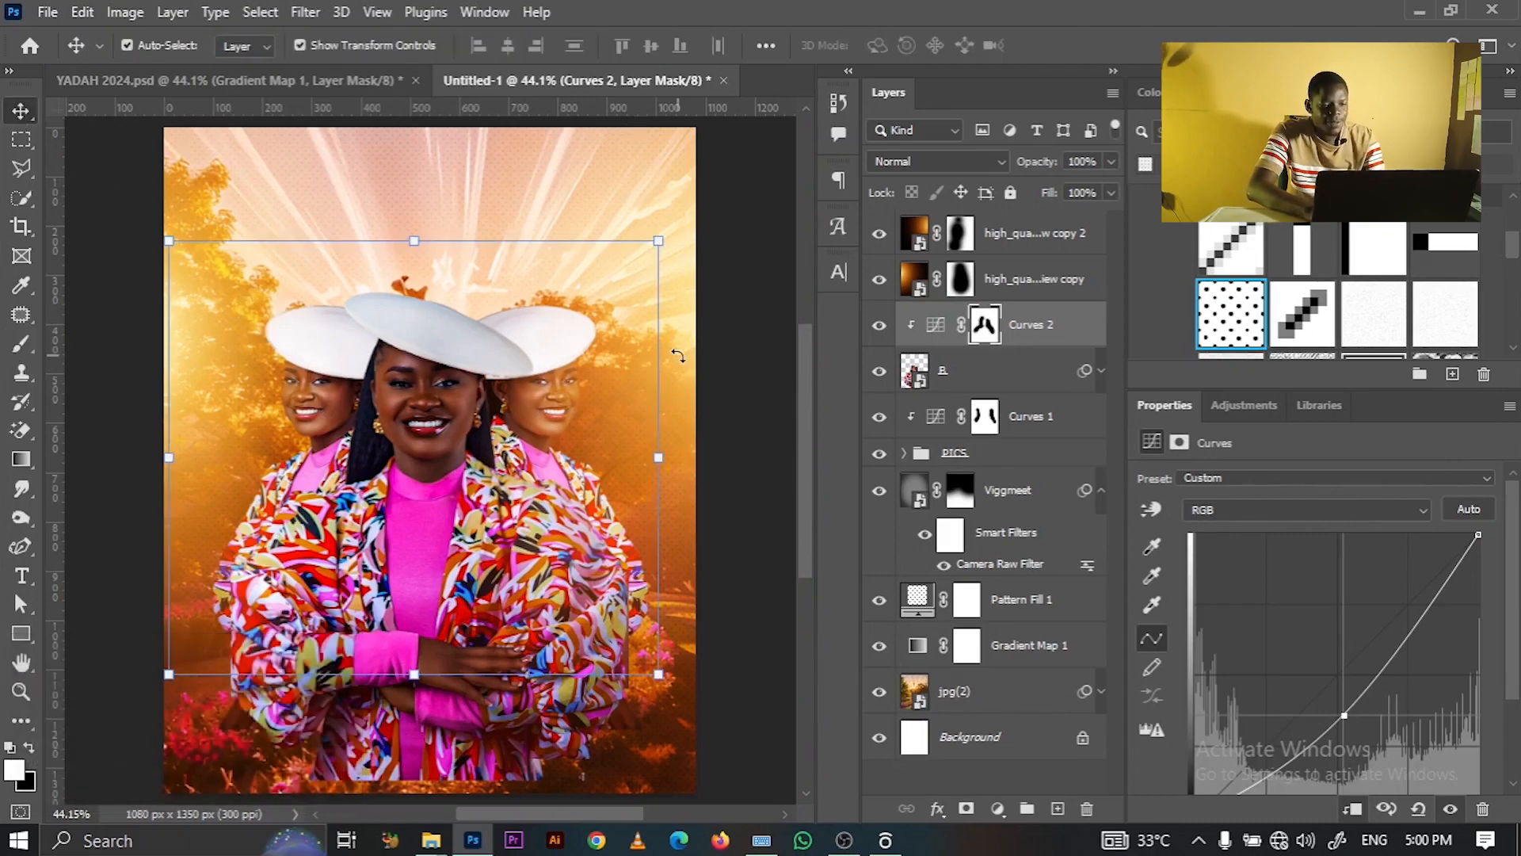
pyautogui.click(705, 385)
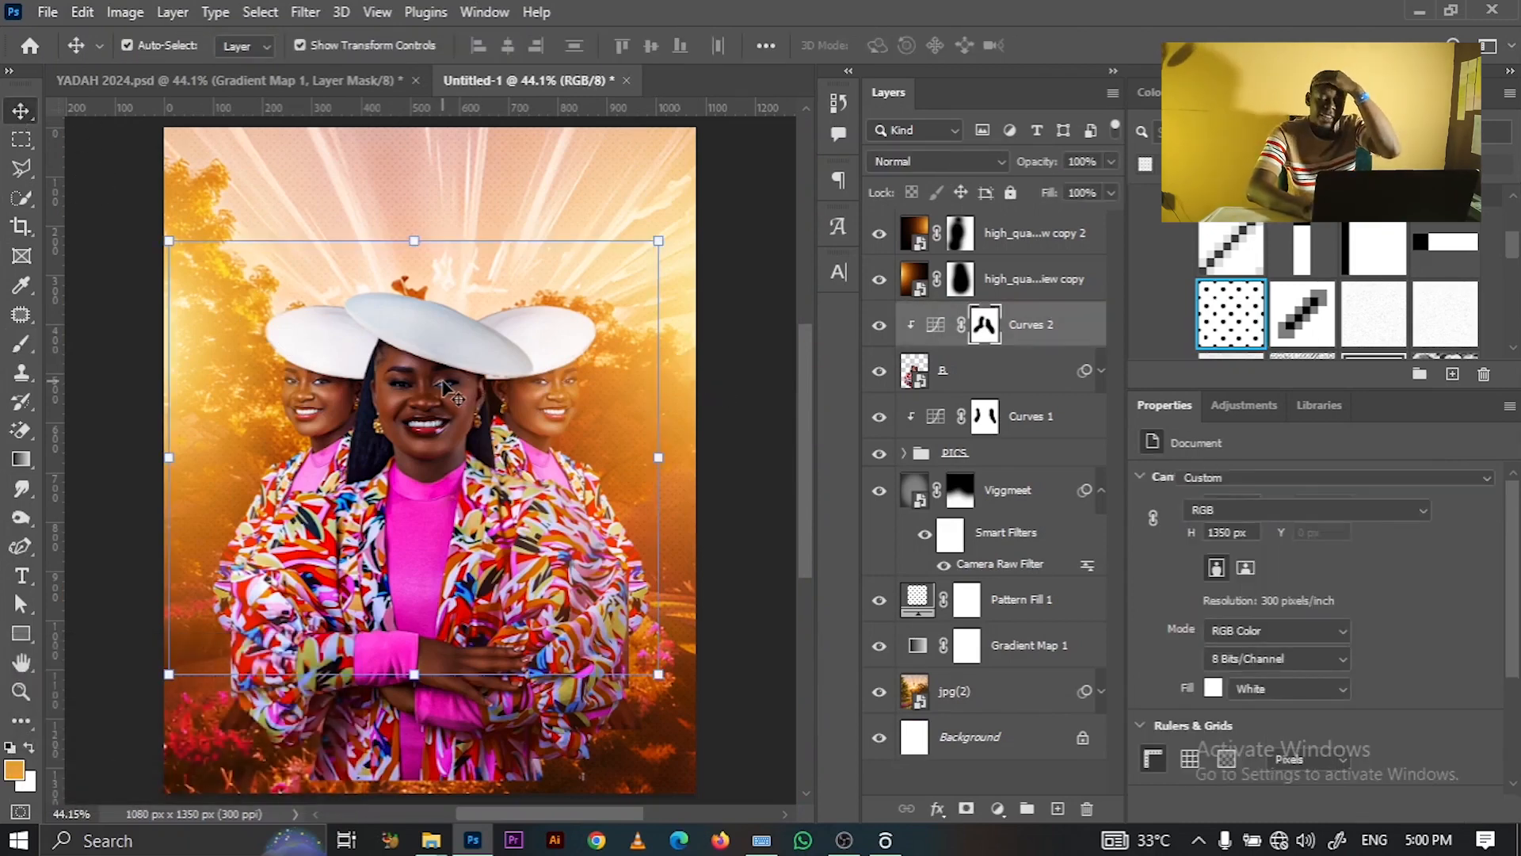
pyautogui.click(1041, 331)
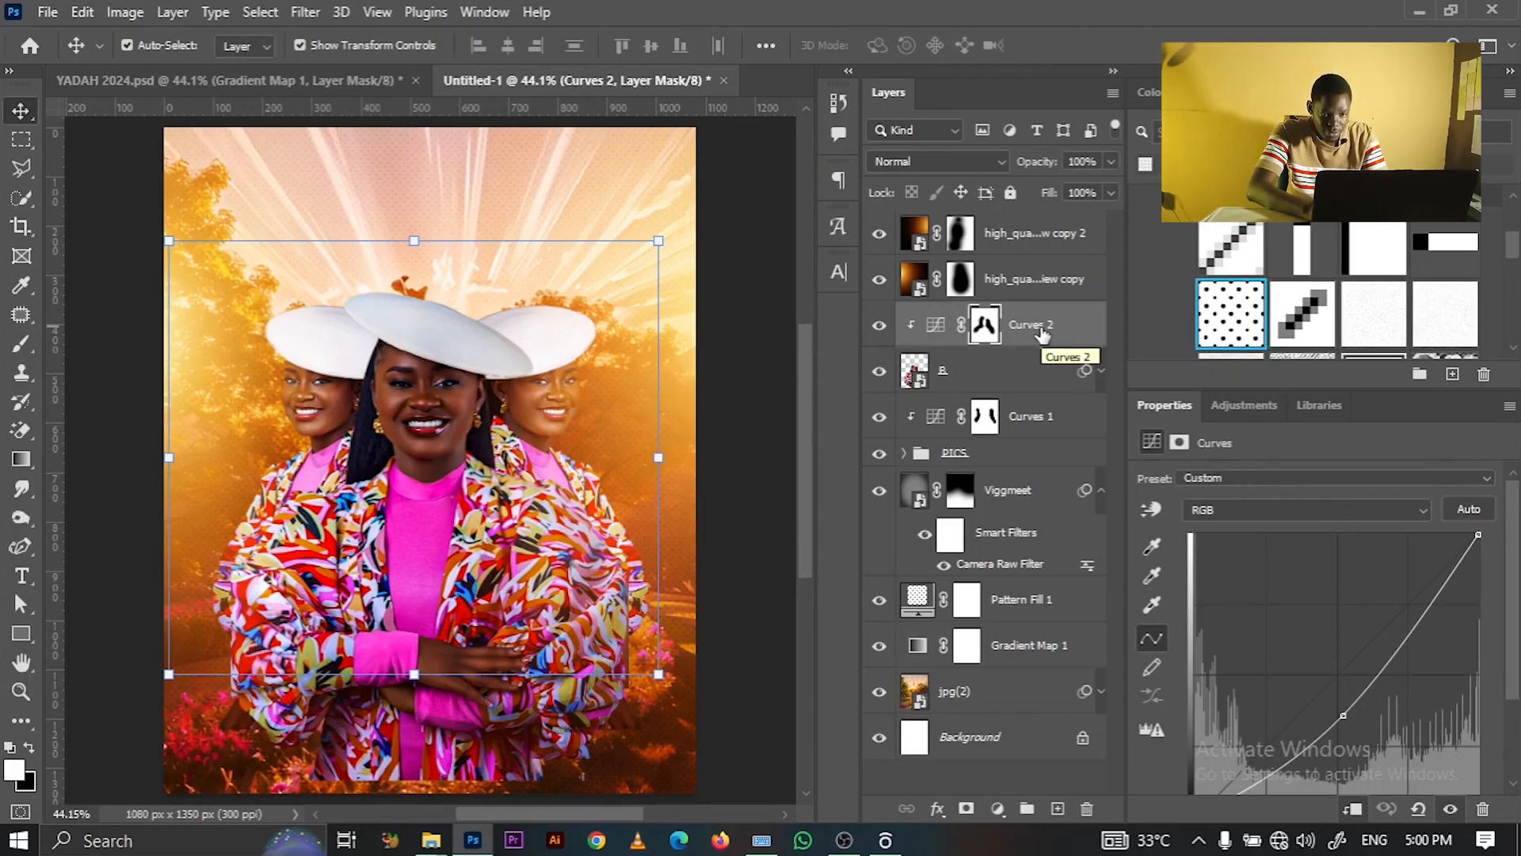
pyautogui.click(1058, 809)
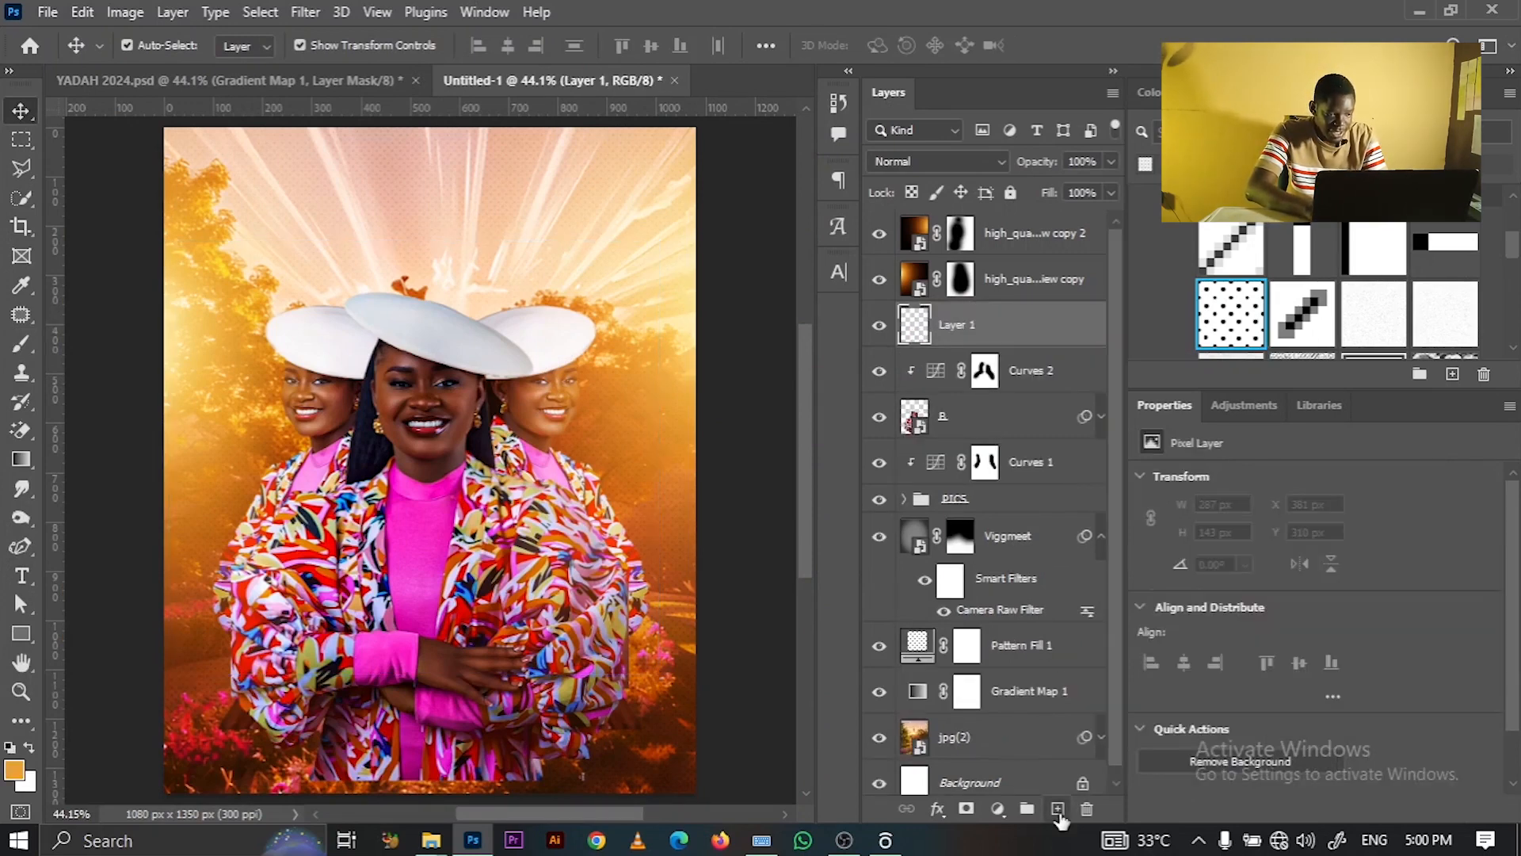
pyautogui.click(22, 769)
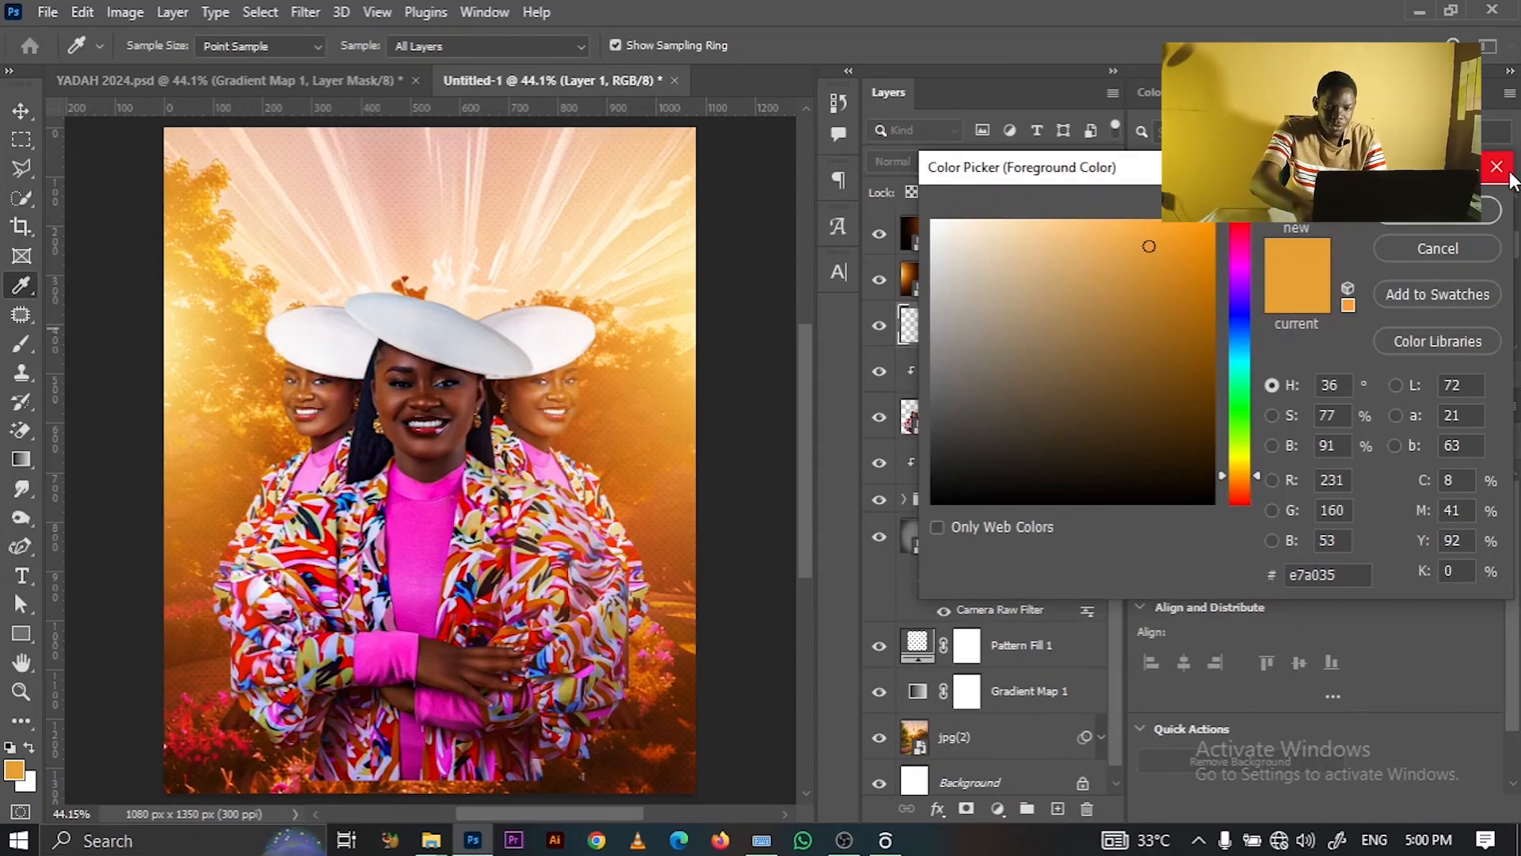
pyautogui.click(1385, 221)
pyautogui.press('BackSpace')
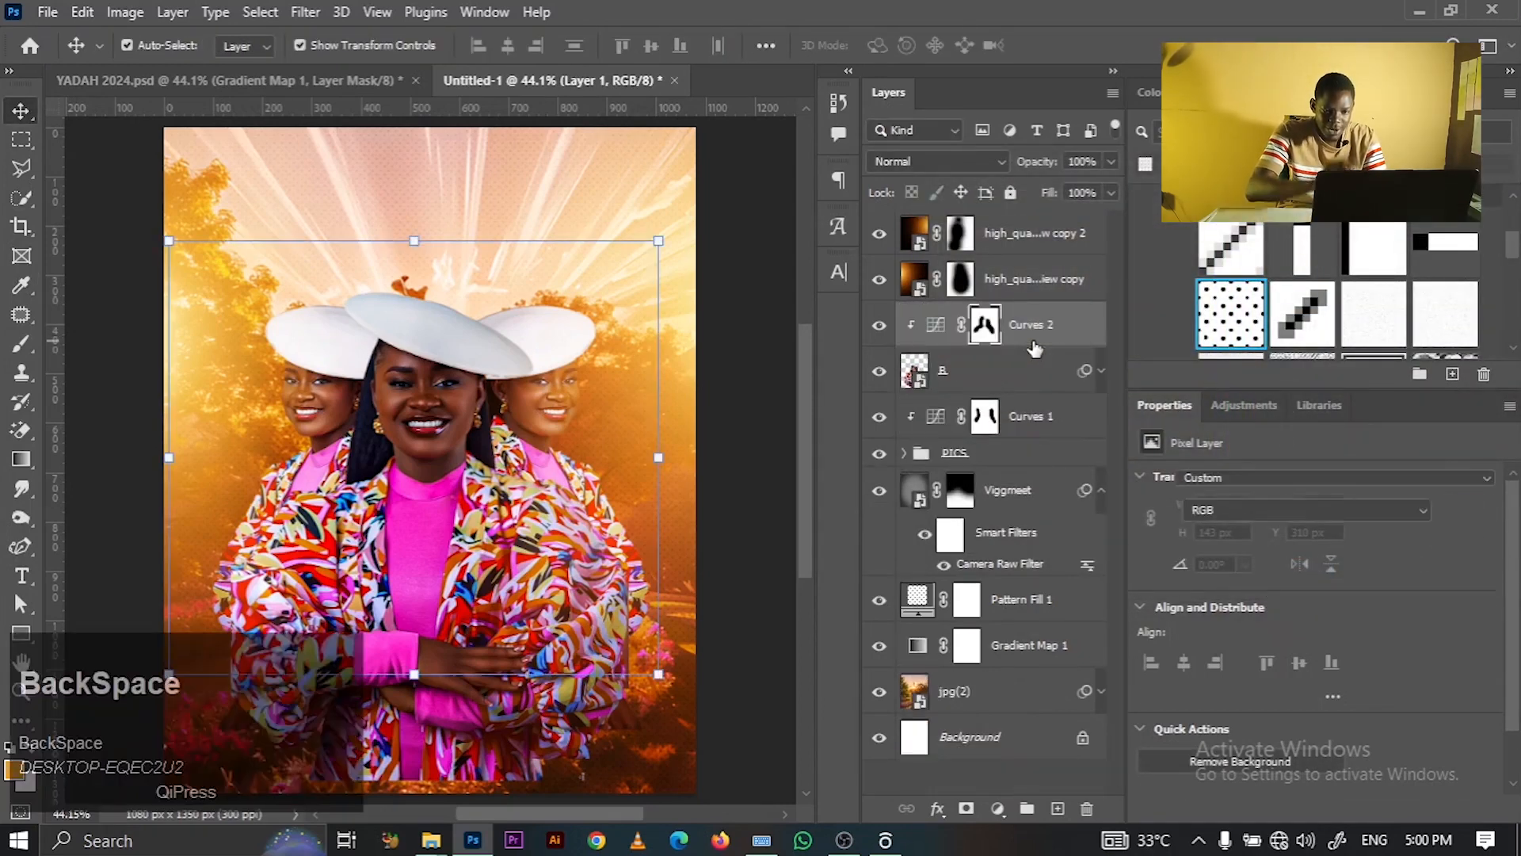
# - Create a new Layer 1 above Curves 2 and fill it with orange #e7a035
pyautogui.click(1055, 811)
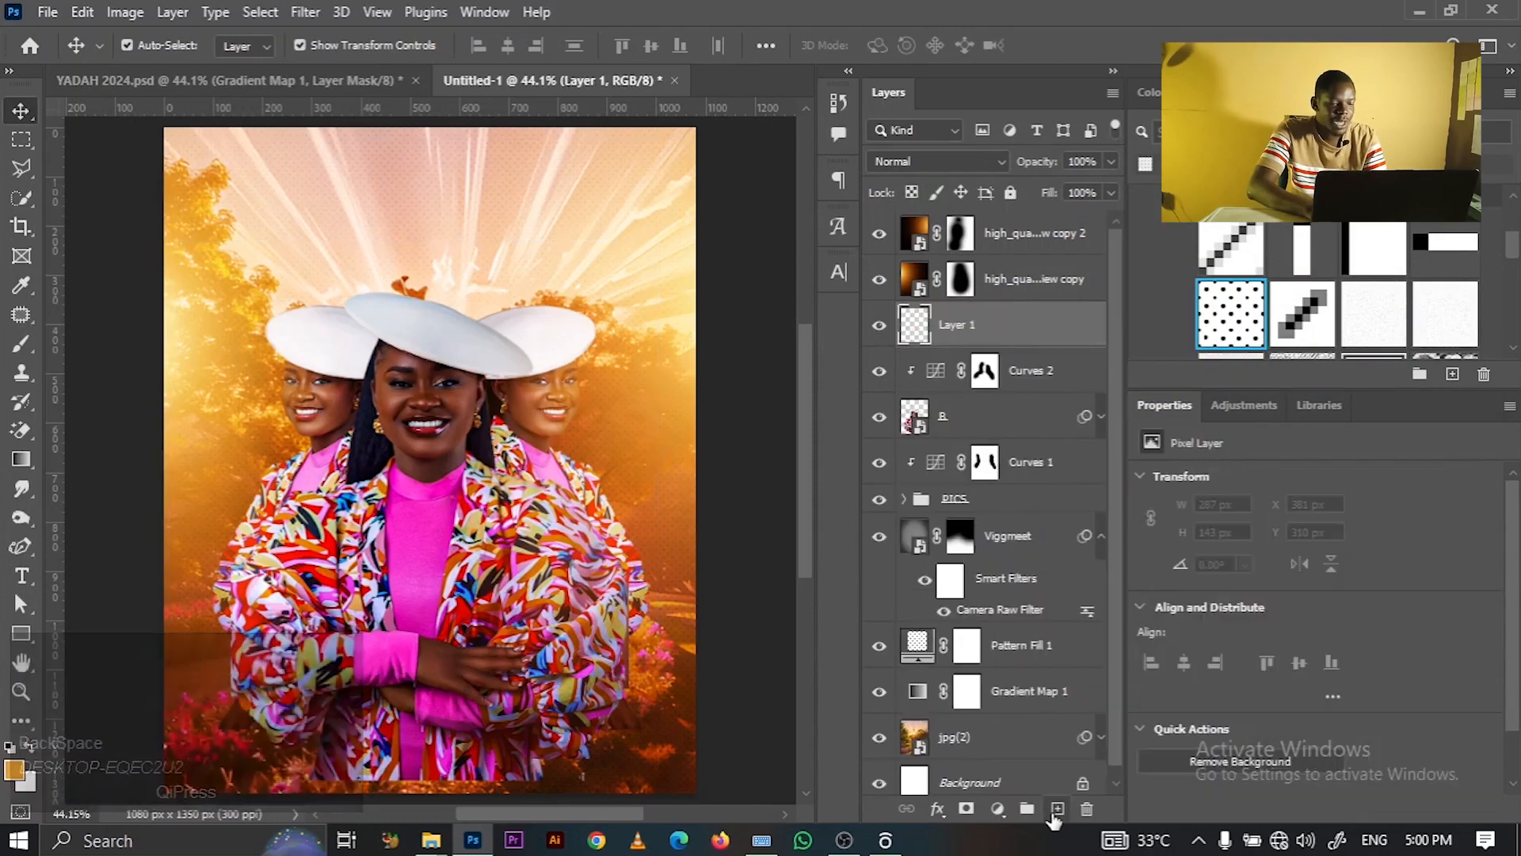
pyautogui.click(15, 773)
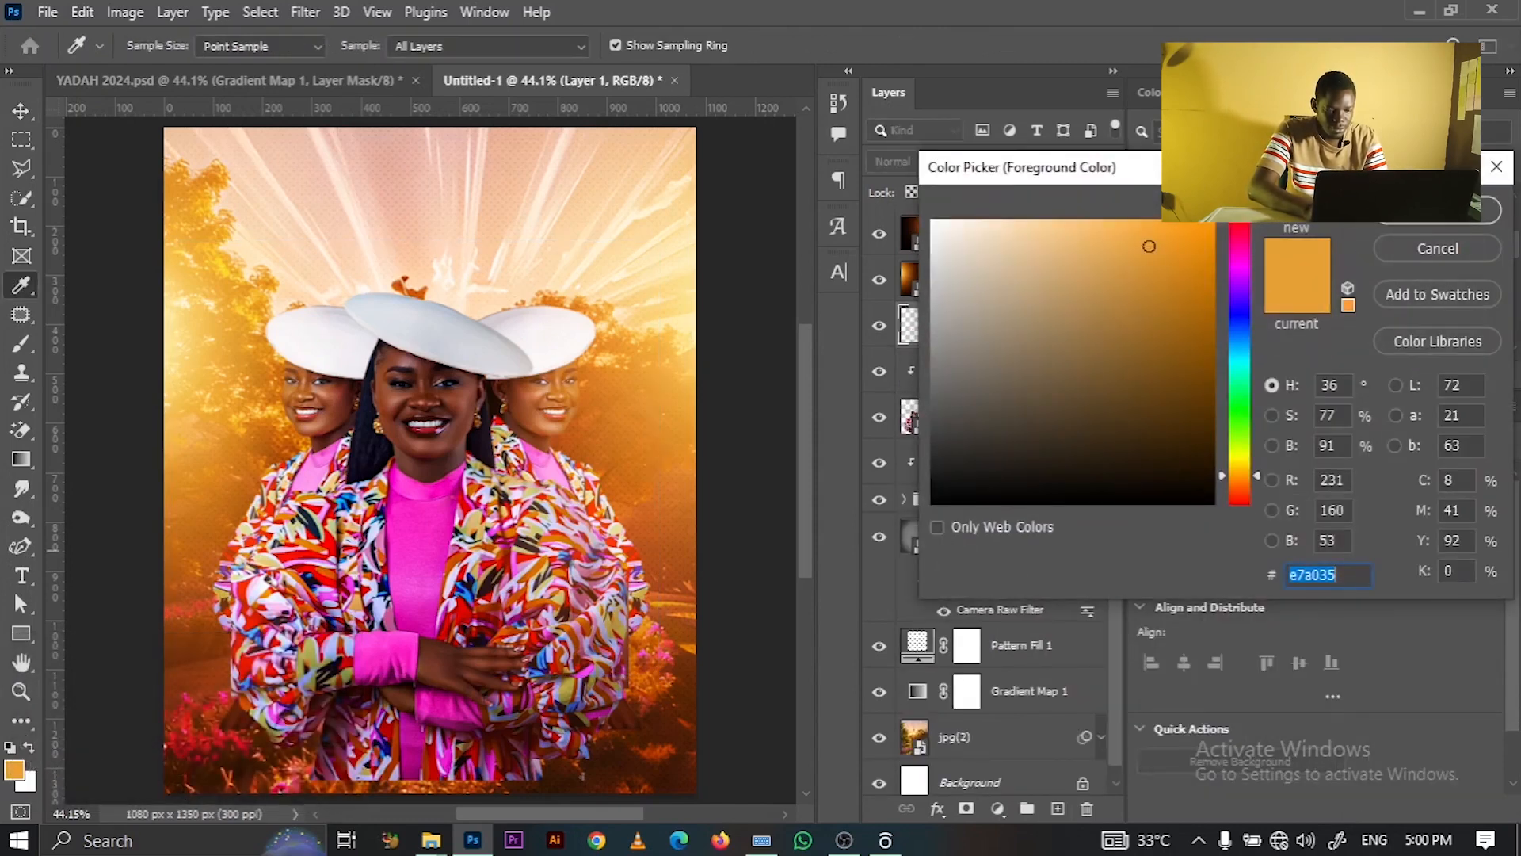
pyautogui.click(1396, 248)
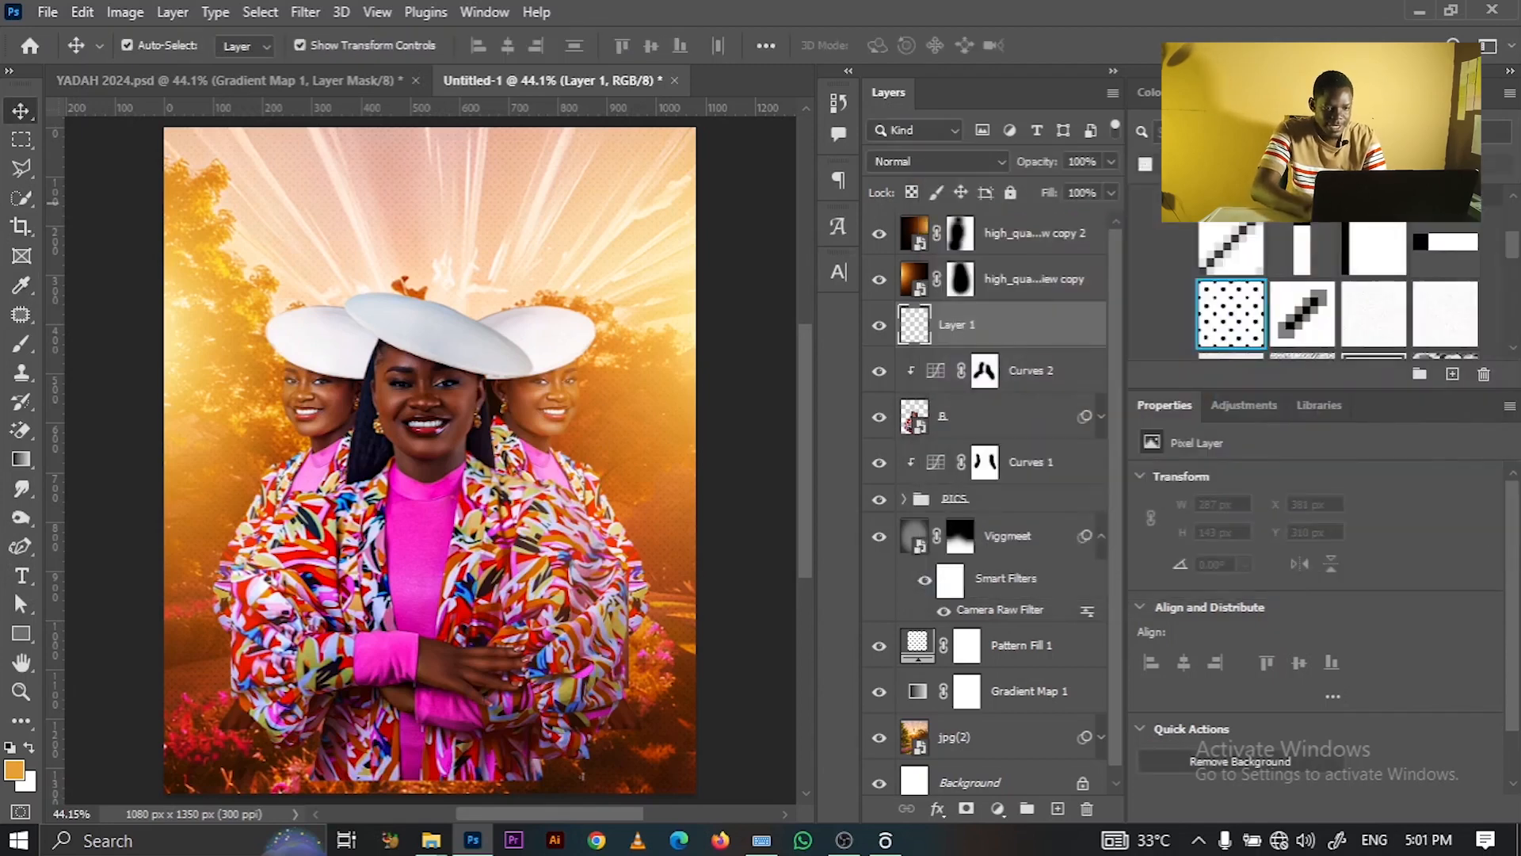
pyautogui.hotkey('alt', 'BackSpace')
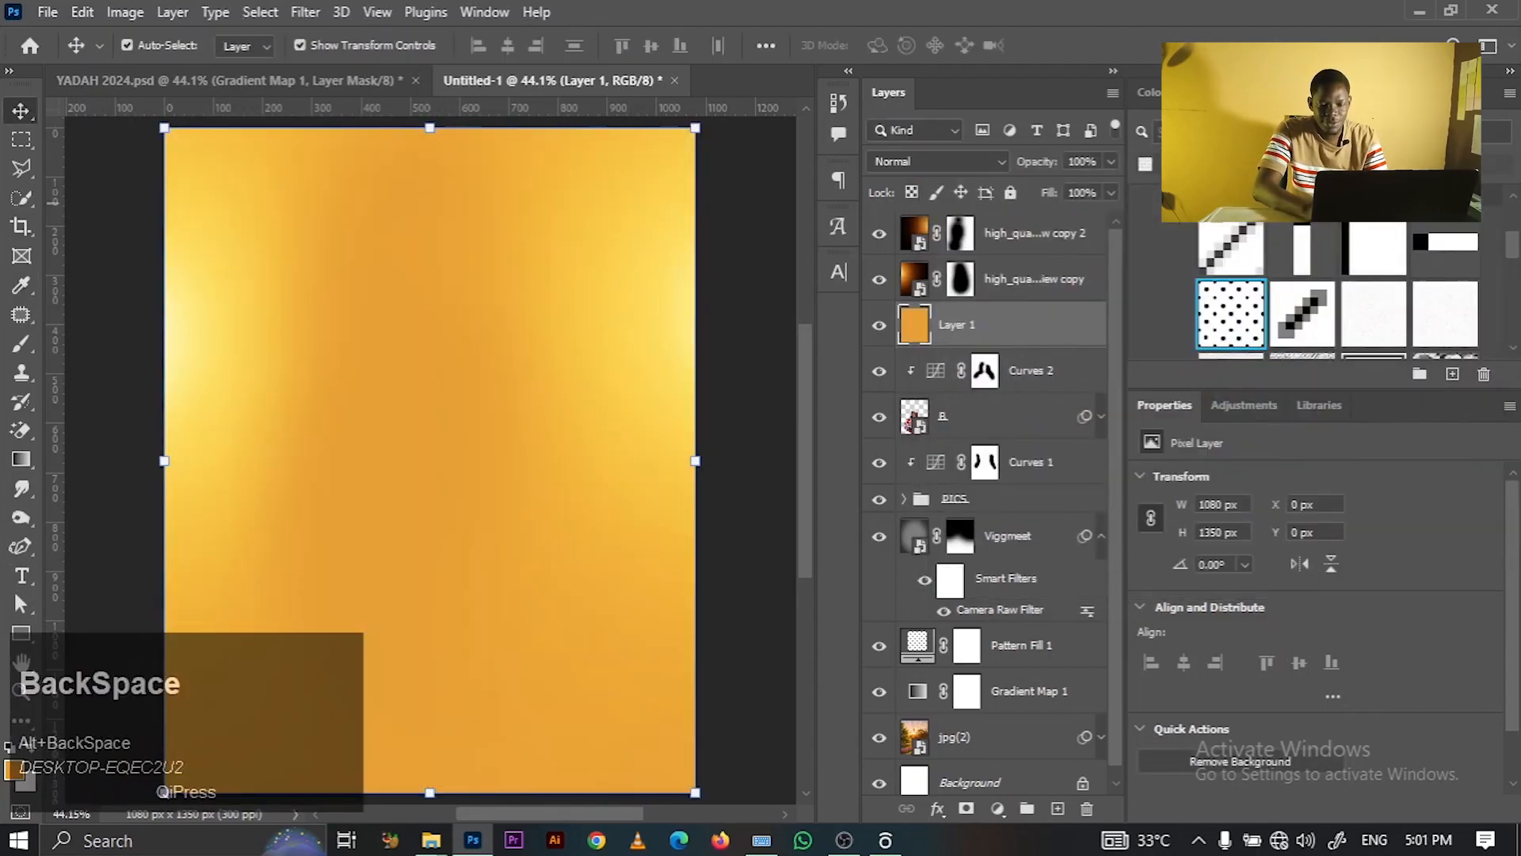
# - Clip the orange layer to the layer below and set its blend mode to Color Dodge
pyautogui.rightClick(1014, 327)
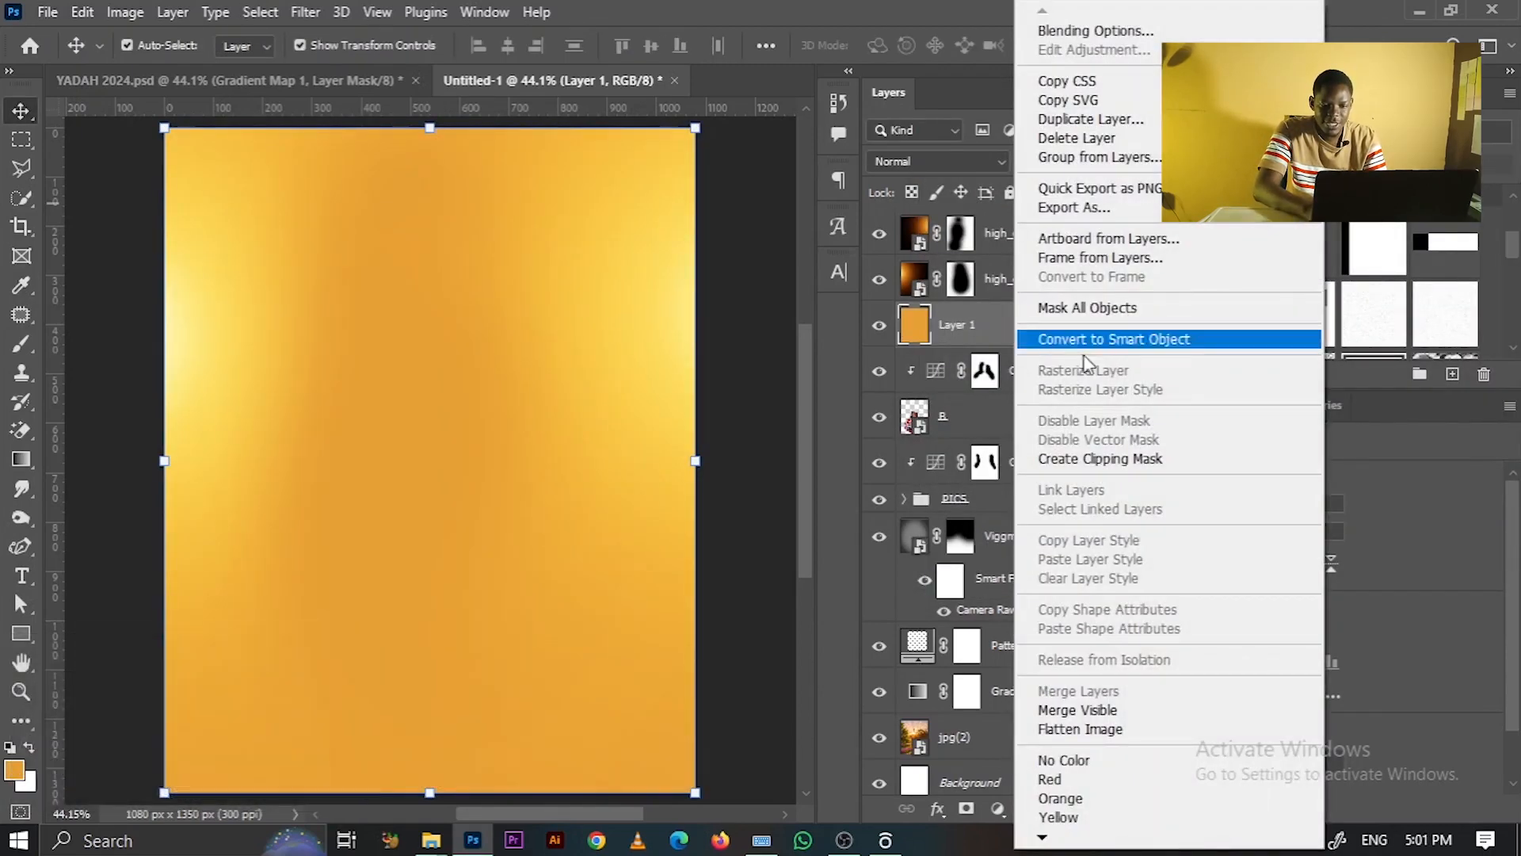
pyautogui.click(1097, 464)
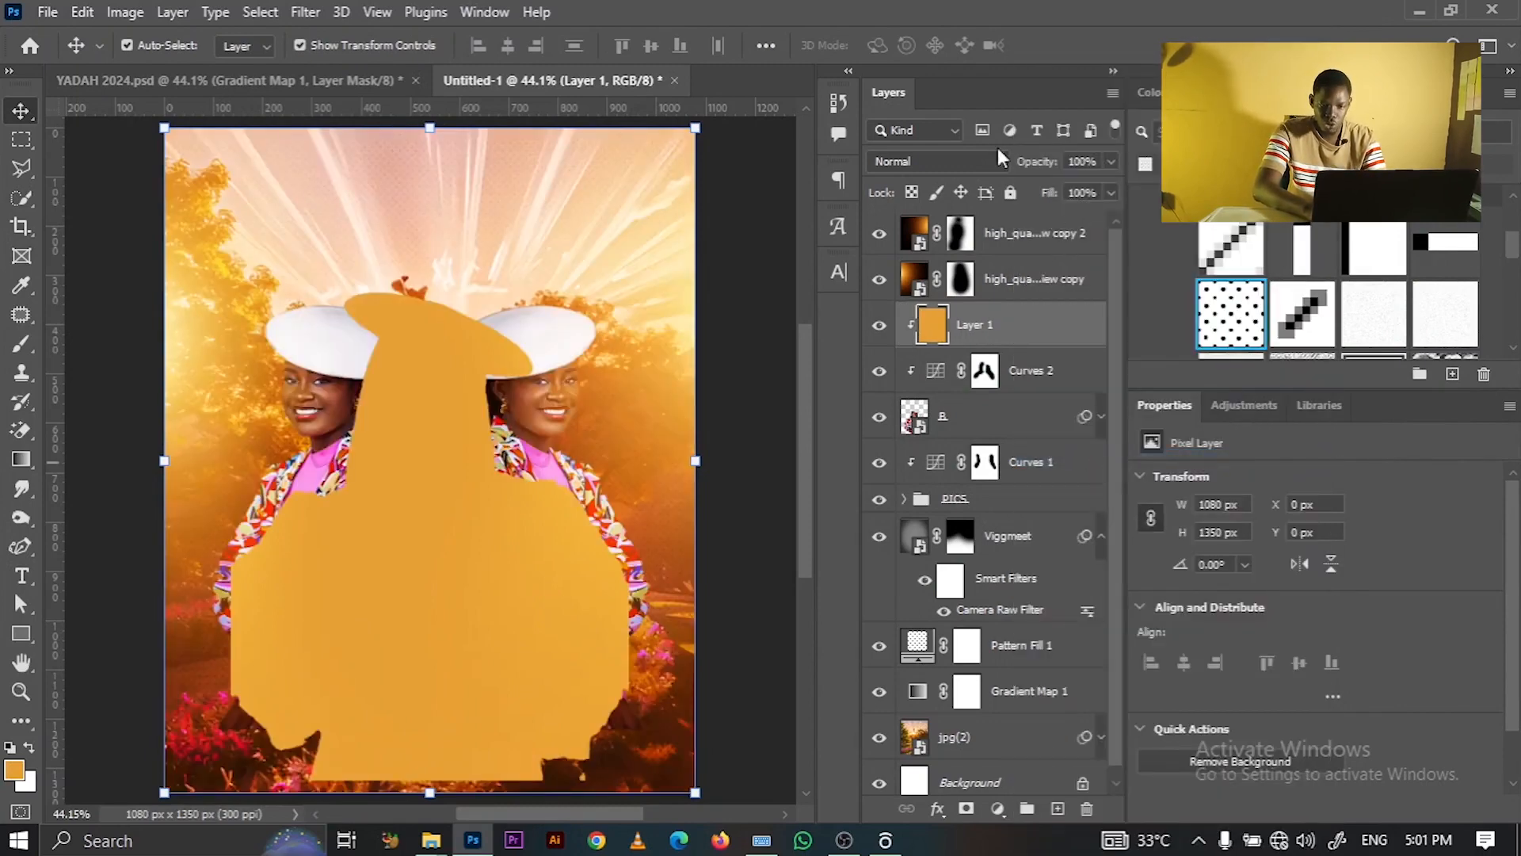
pyautogui.click(921, 168)
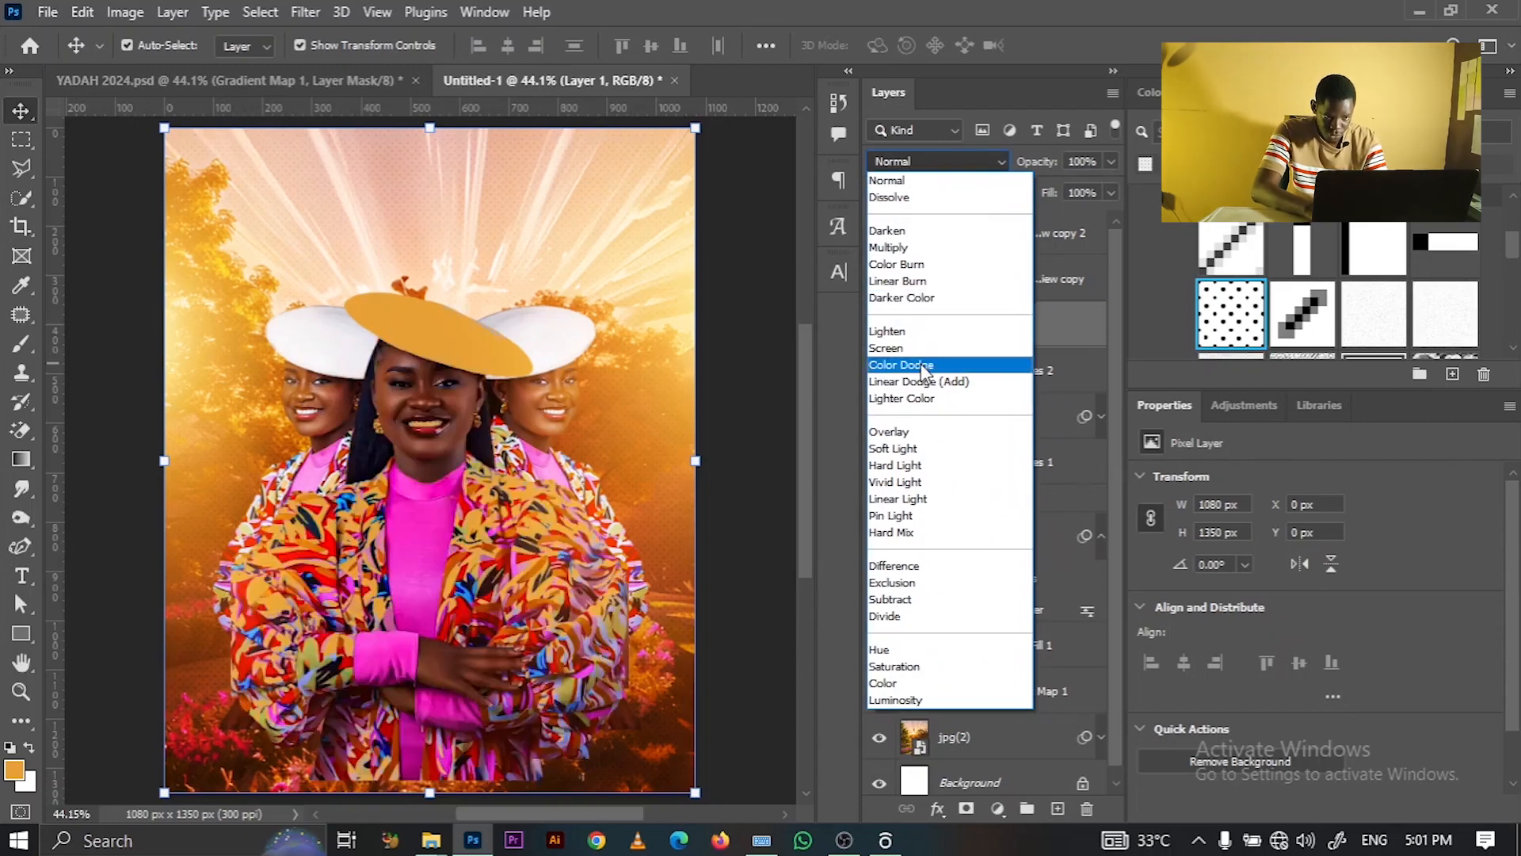
pyautogui.click(921, 364)
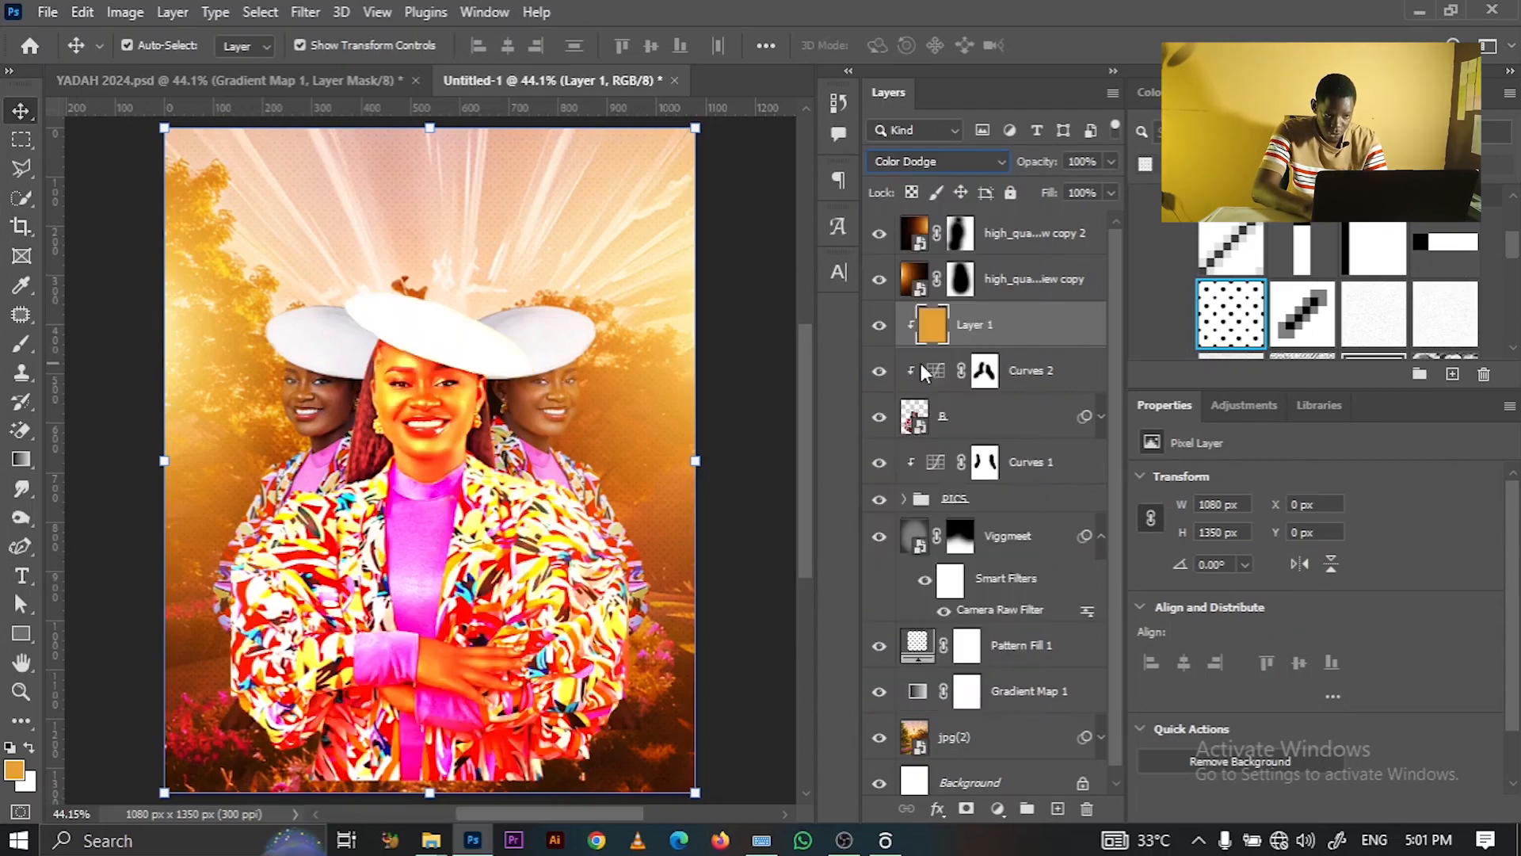
# - Add a layer mask to the orange Layer 1 and invert it to black, hiding the glow
pyautogui.click(751, 319)
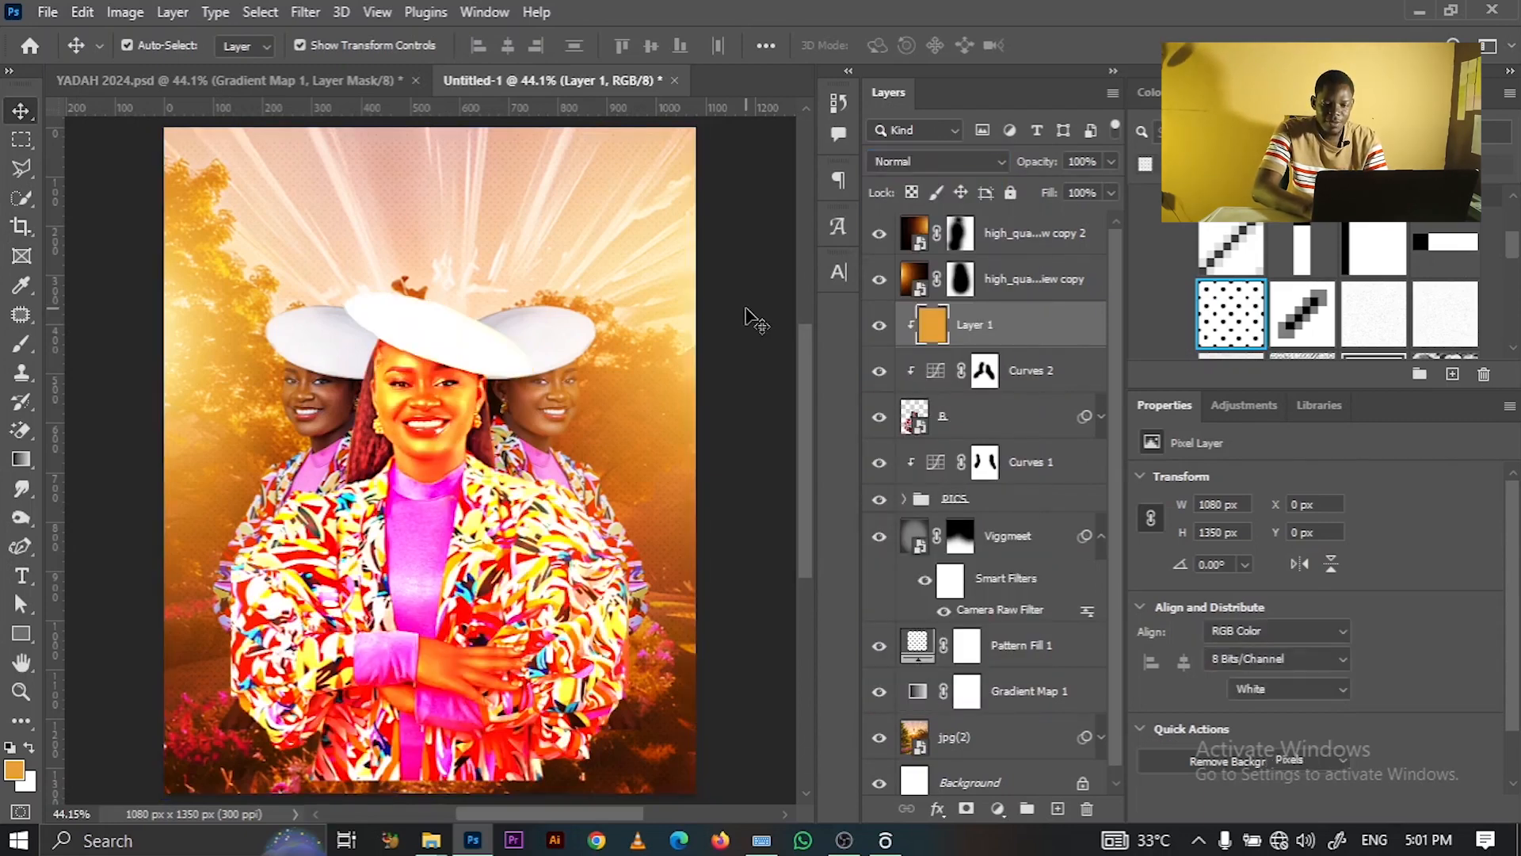
pyautogui.click(1004, 338)
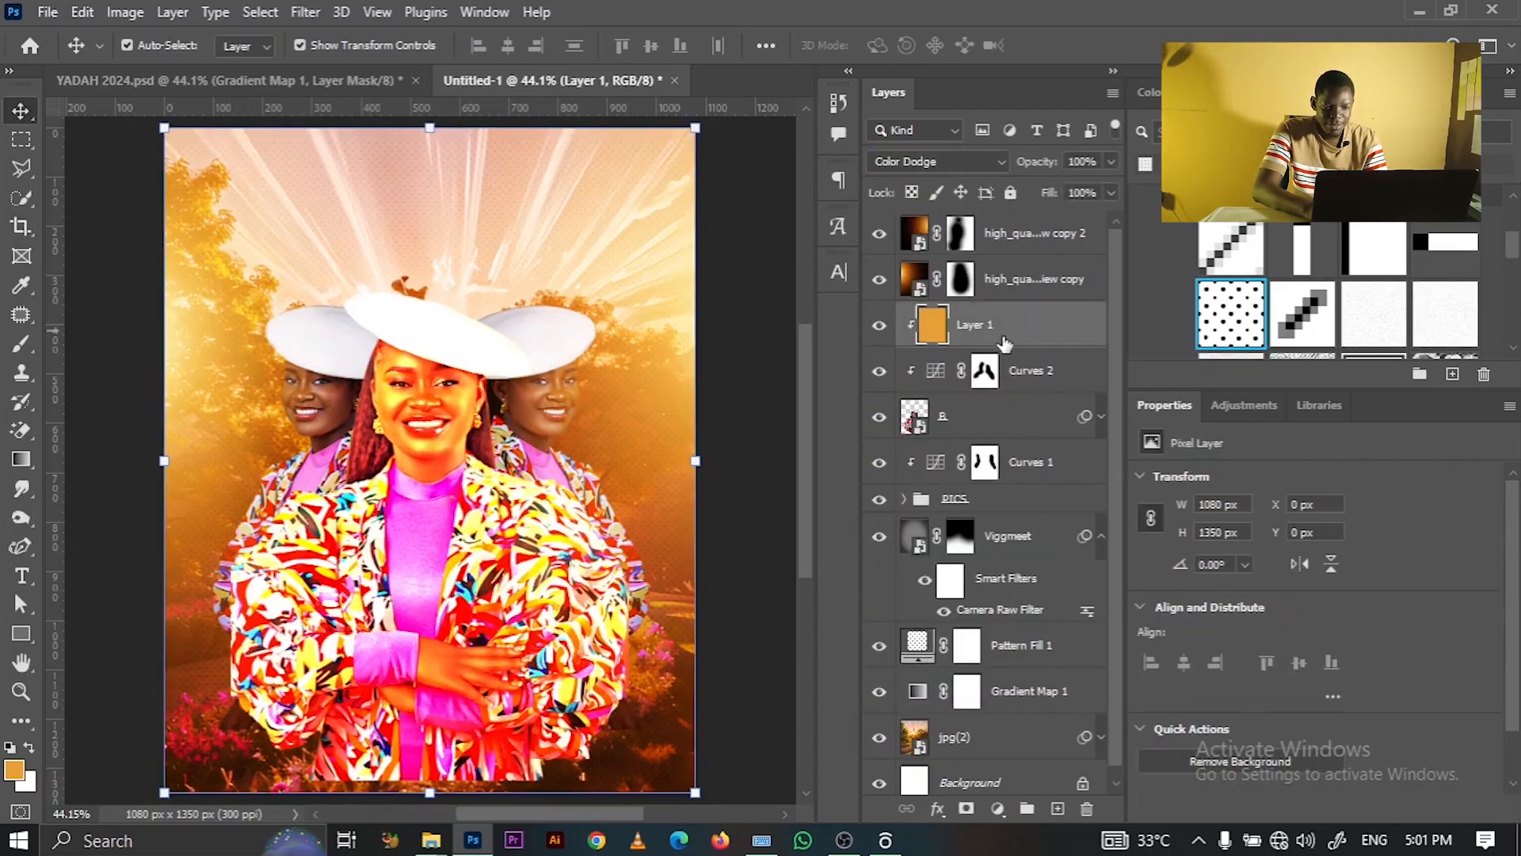
pyautogui.click(965, 810)
pyautogui.press('ctrl')
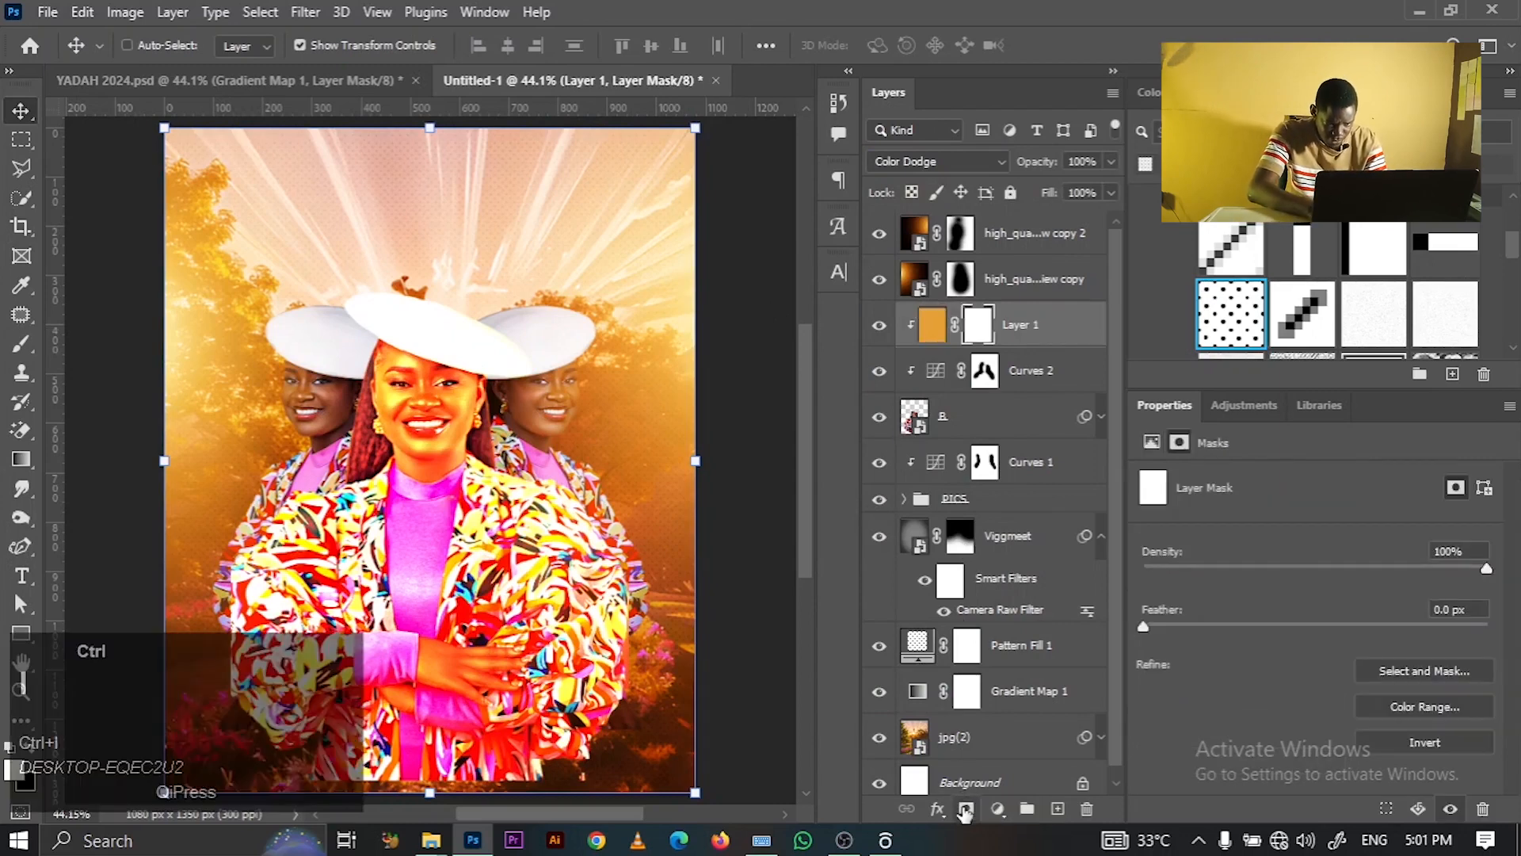
pyautogui.hotkey('ctrl', 'i')
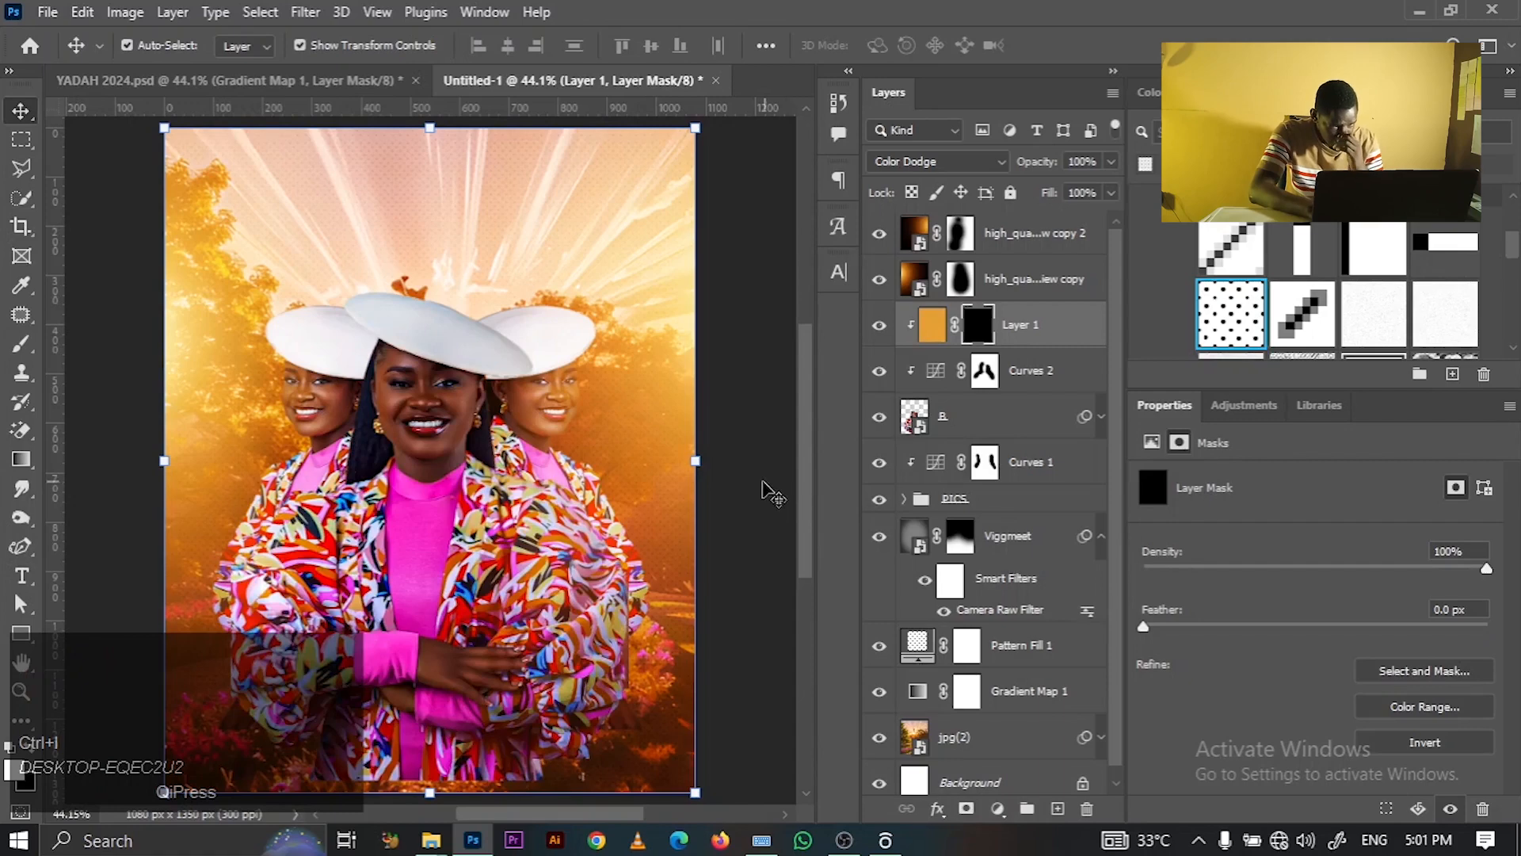
# - Target the orange layer's mask and switch to the Brush tool
pyautogui.click(768, 485)
pyautogui.click(439, 543)
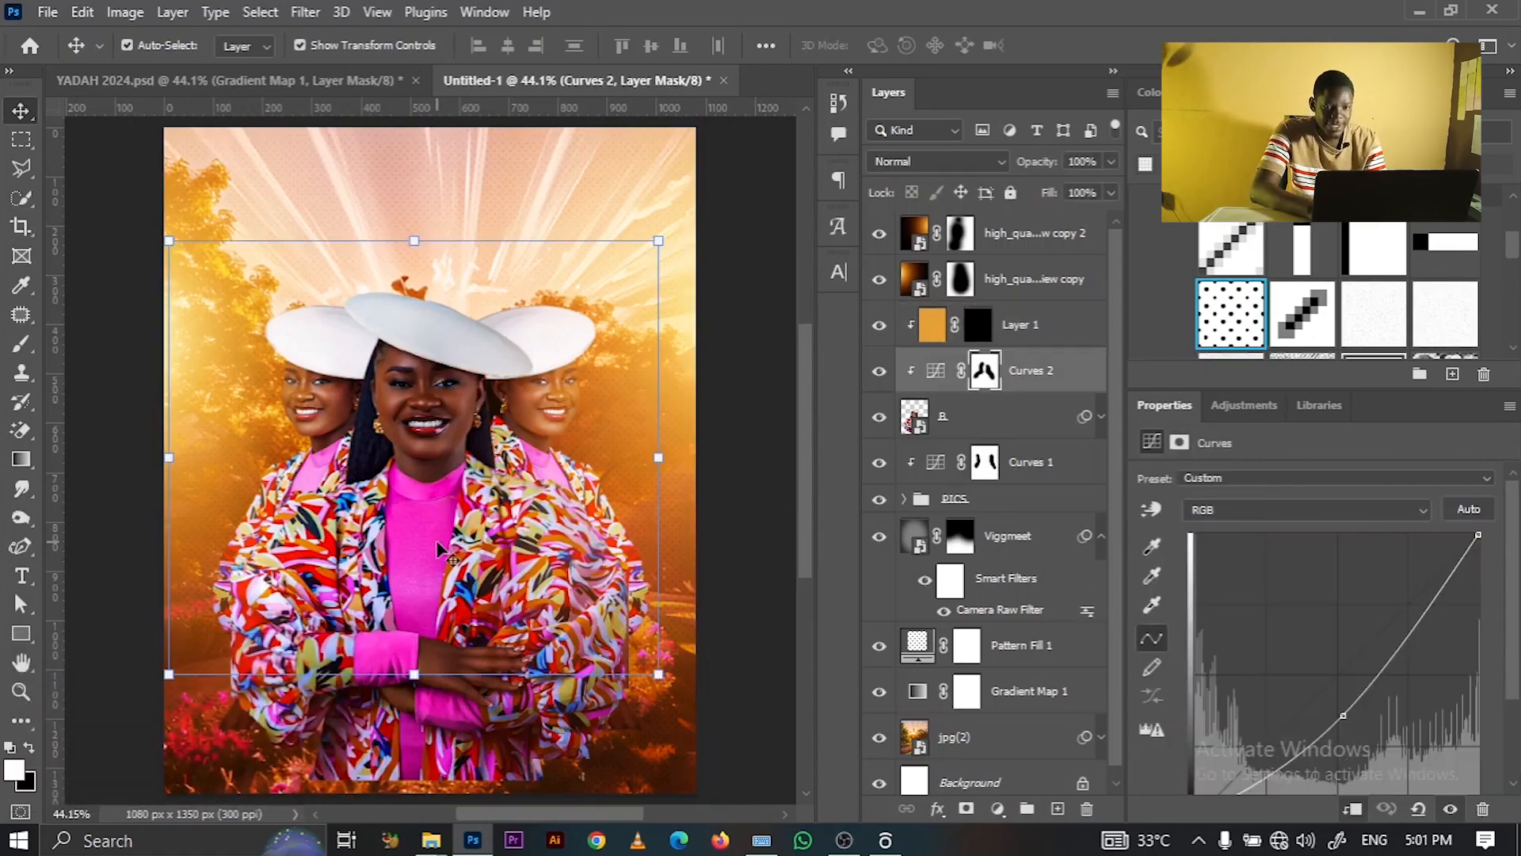
pyautogui.click(982, 325)
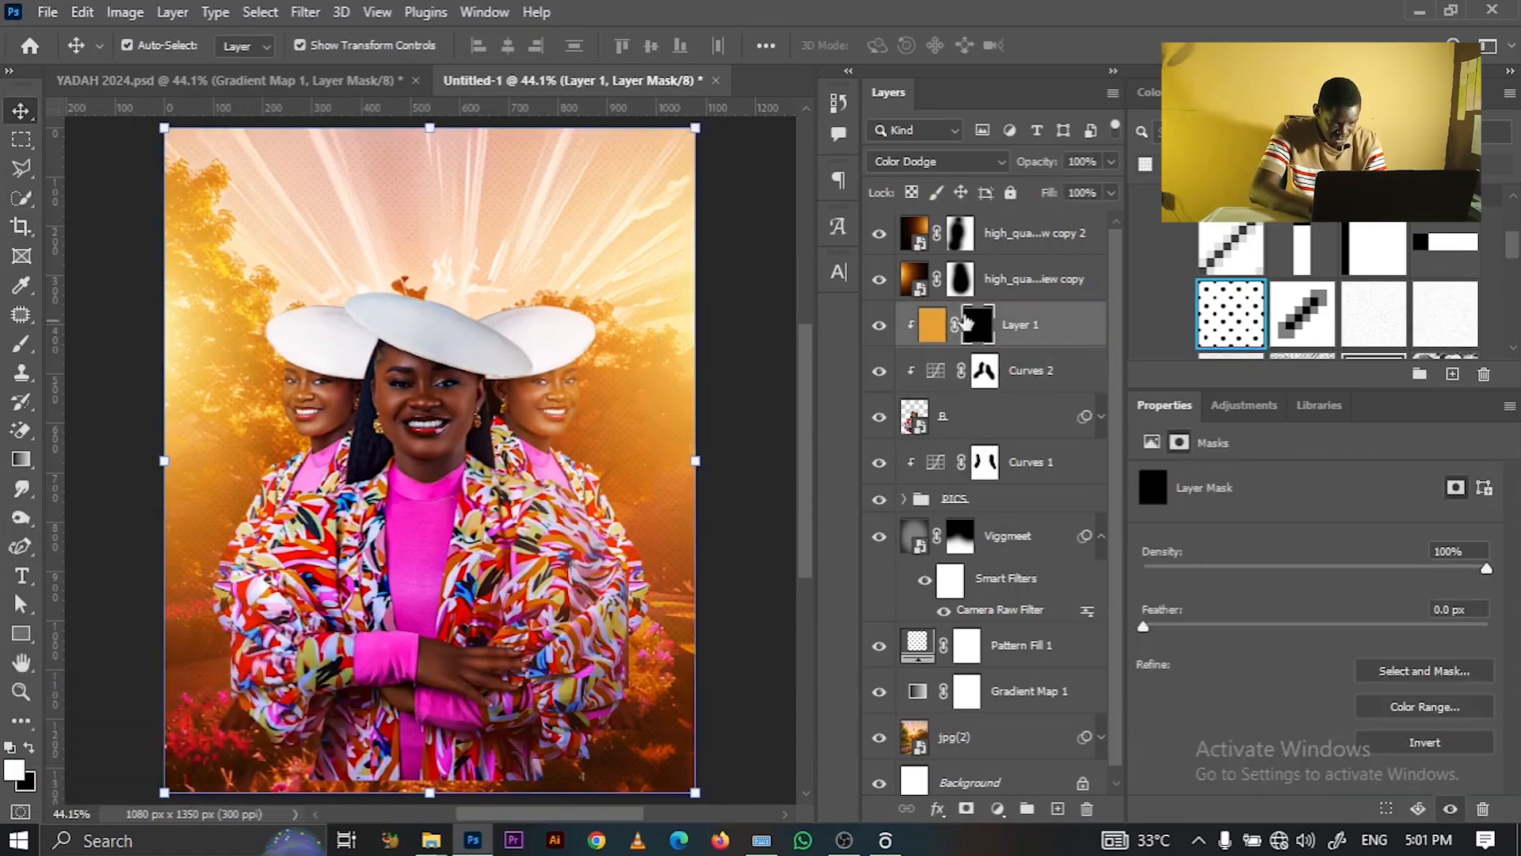
pyautogui.click(22, 344)
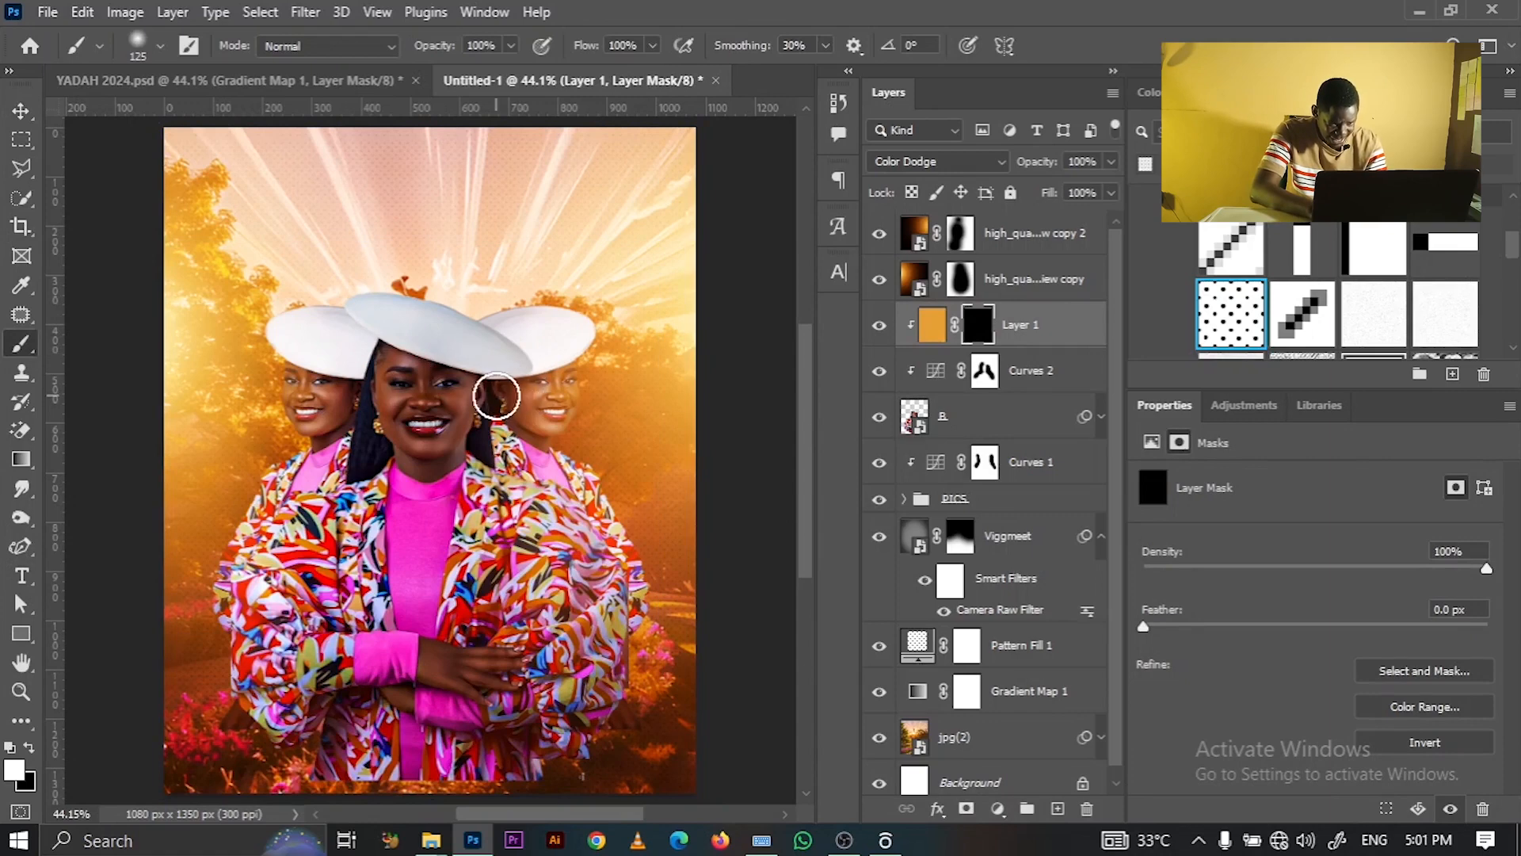
# - Zoom in on the faces, enlarge the brush to 175, and undo a test stroke on the hair
pyautogui.press('z')
pyautogui.click(490, 398)
pyautogui.click(485, 401)
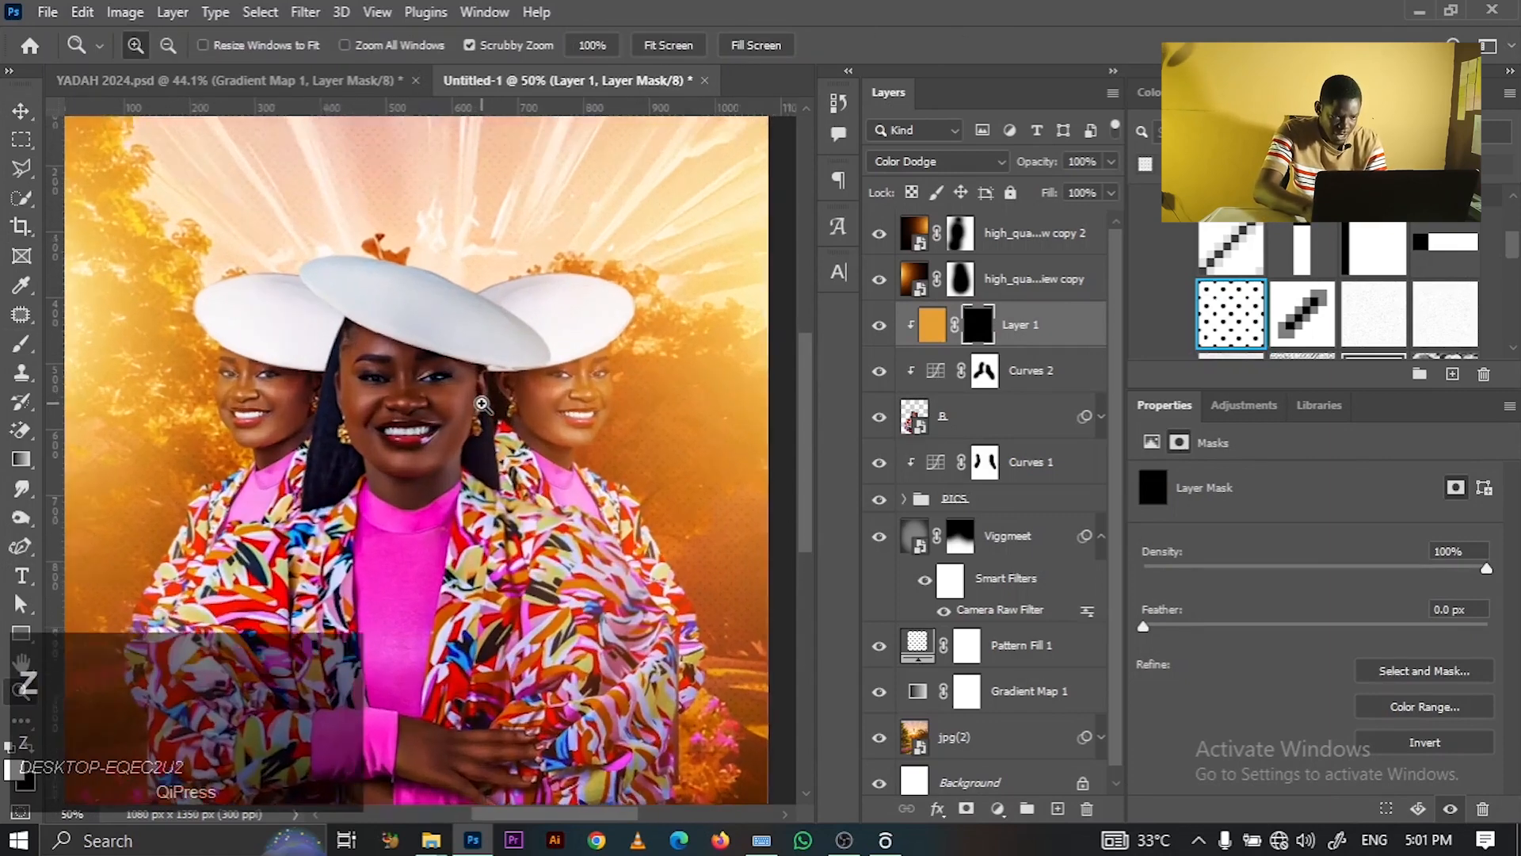
pyautogui.press(']')
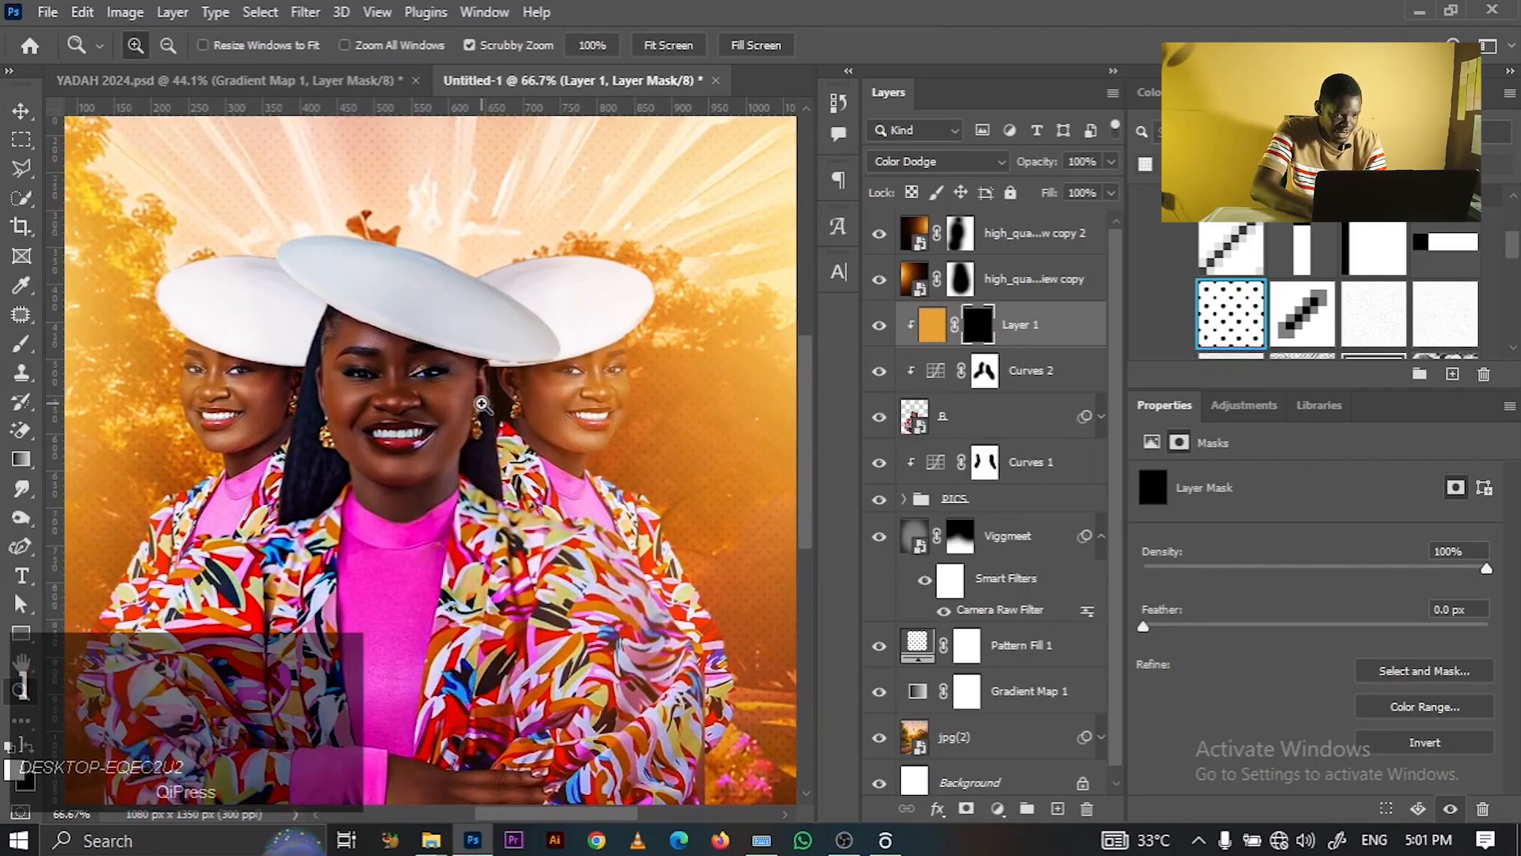
pyautogui.click(22, 344)
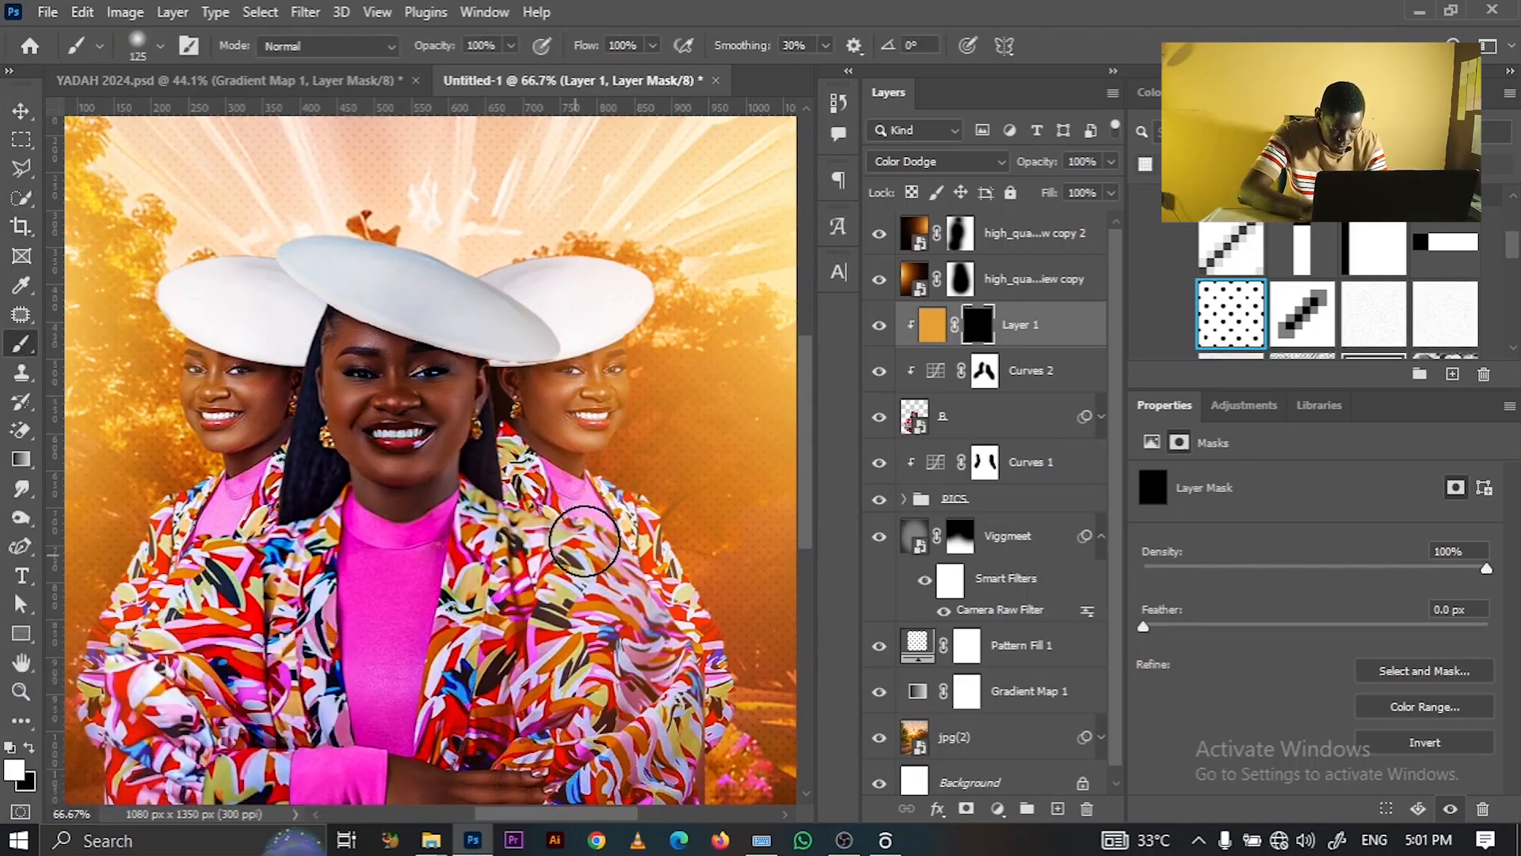
pyautogui.press(']')
pyautogui.press(']')
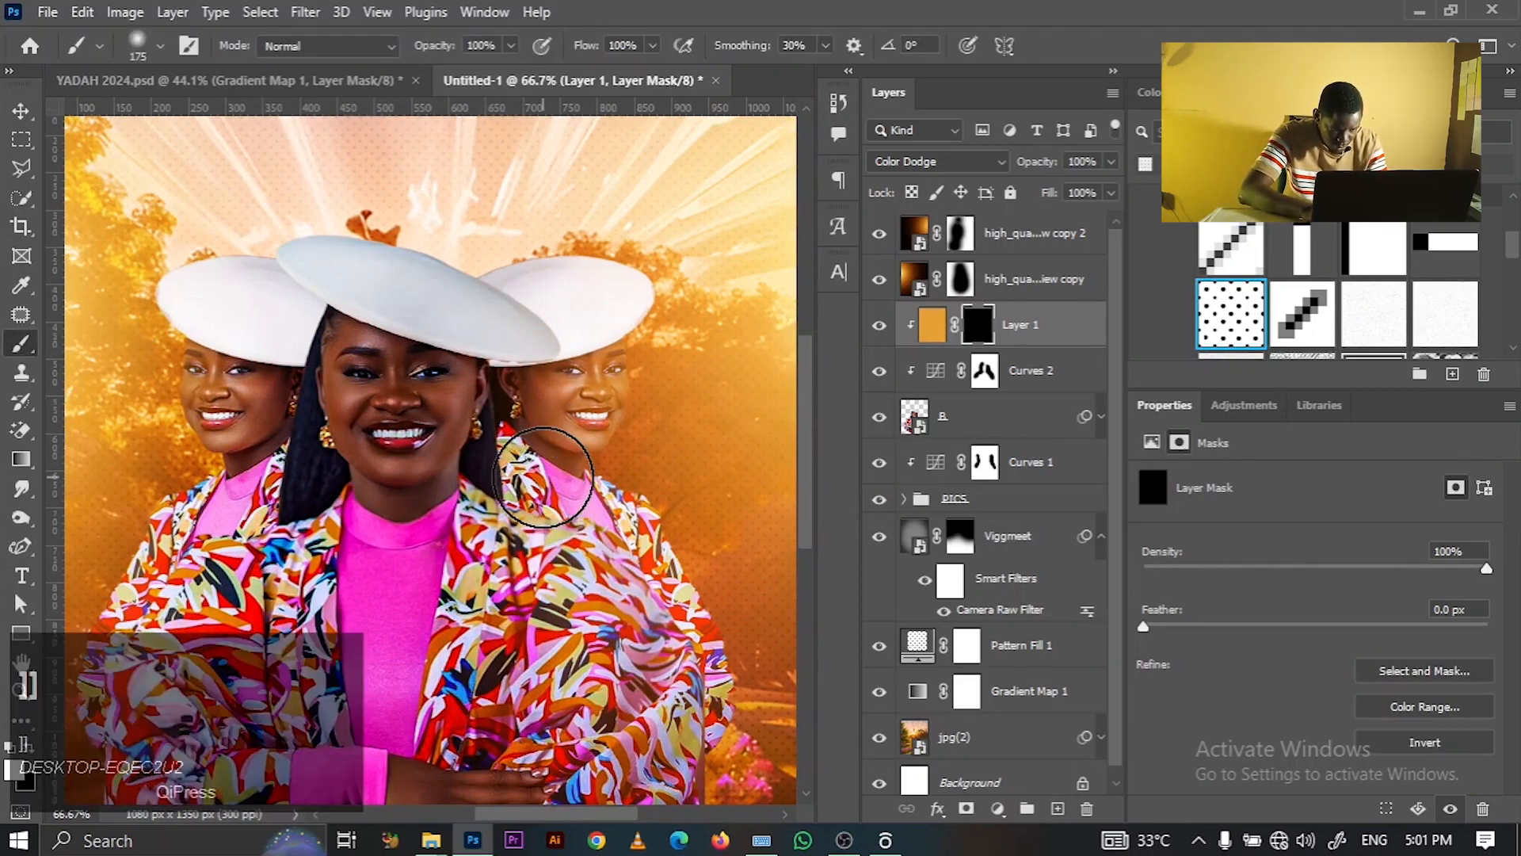
pyautogui.moveTo(497, 464); pyautogui.dragTo(485, 377)
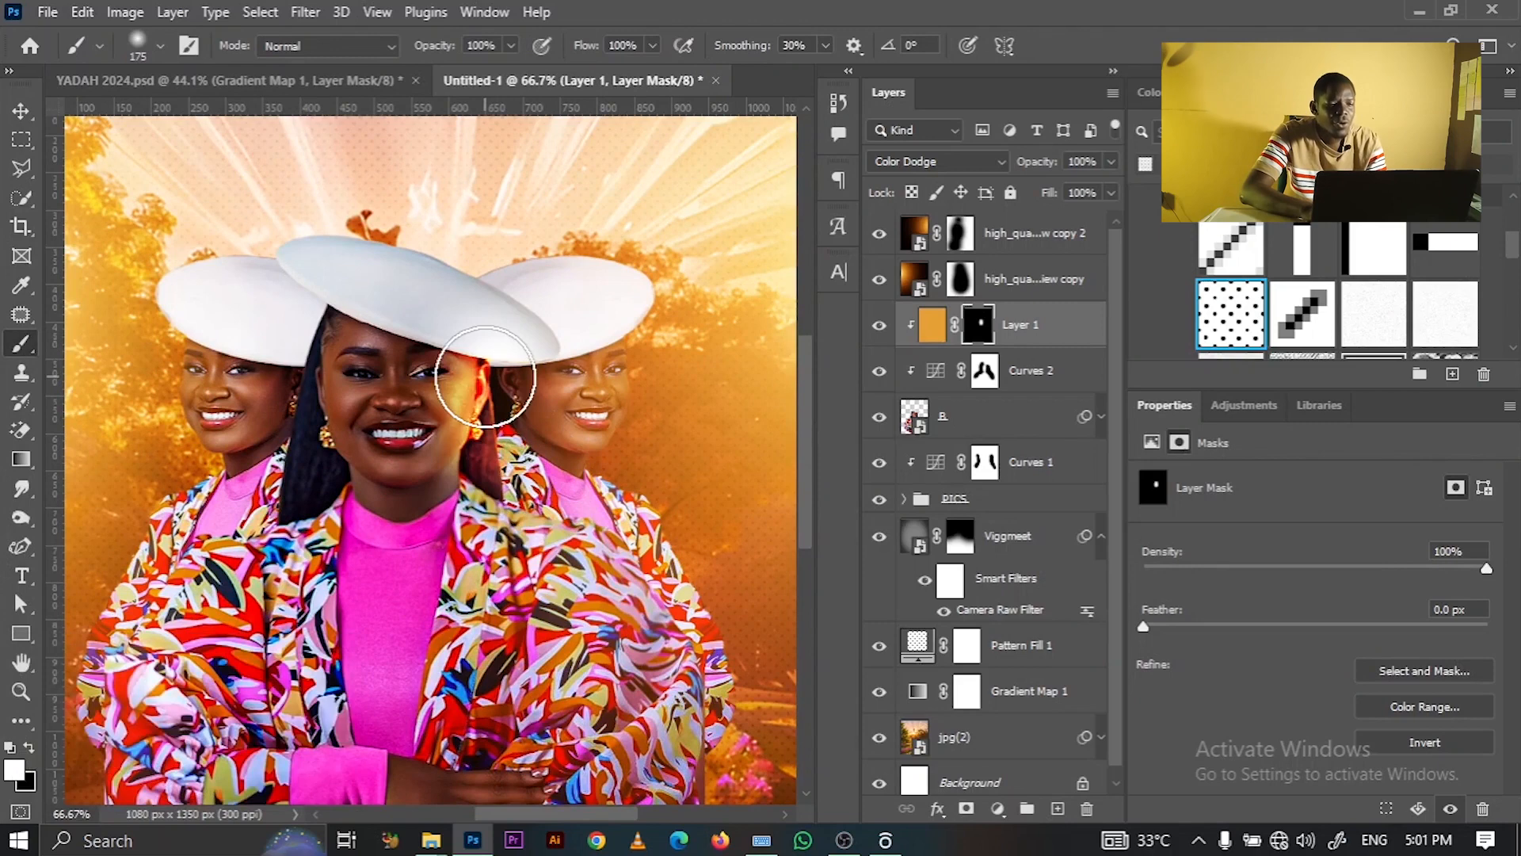
pyautogui.hotkey('ctrl', 'z')
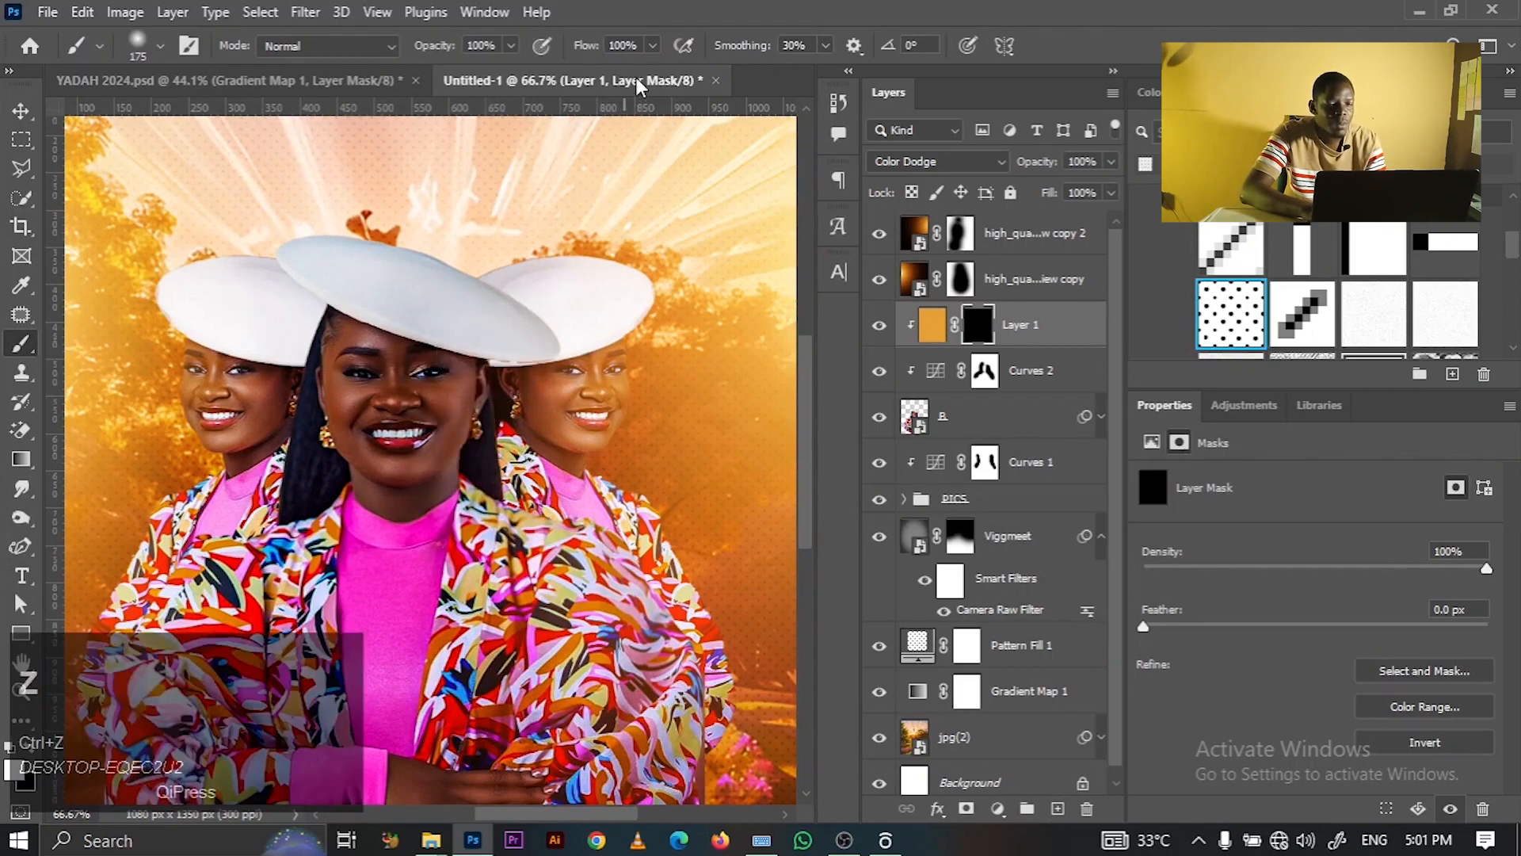
# - At 18% flow and brush size 90, paint glow over the right jacket and central woman's hair
pyautogui.click(651, 45)
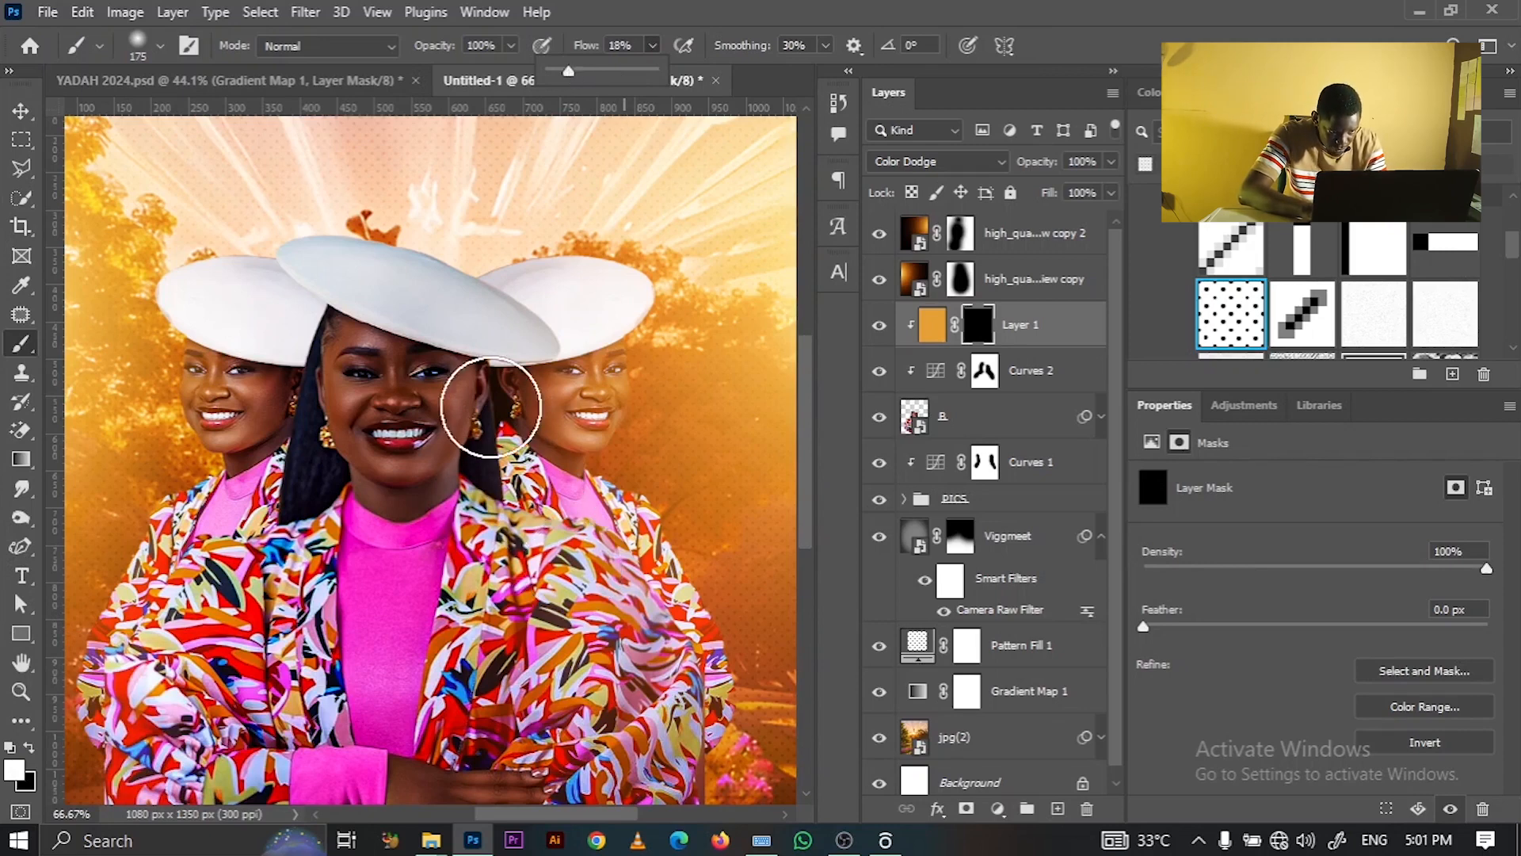
pyautogui.moveTo(508, 374)
pyautogui.mouseDown()
pyautogui.moveTo(509, 441)
pyautogui.moveTo(492, 393)
pyautogui.moveTo(491, 454)
pyautogui.moveTo(480, 341)
pyautogui.moveTo(476, 378)
pyautogui.mouseUp()
pyautogui.press('[')
pyautogui.press('[')
pyautogui.press('[')
pyautogui.press('[')
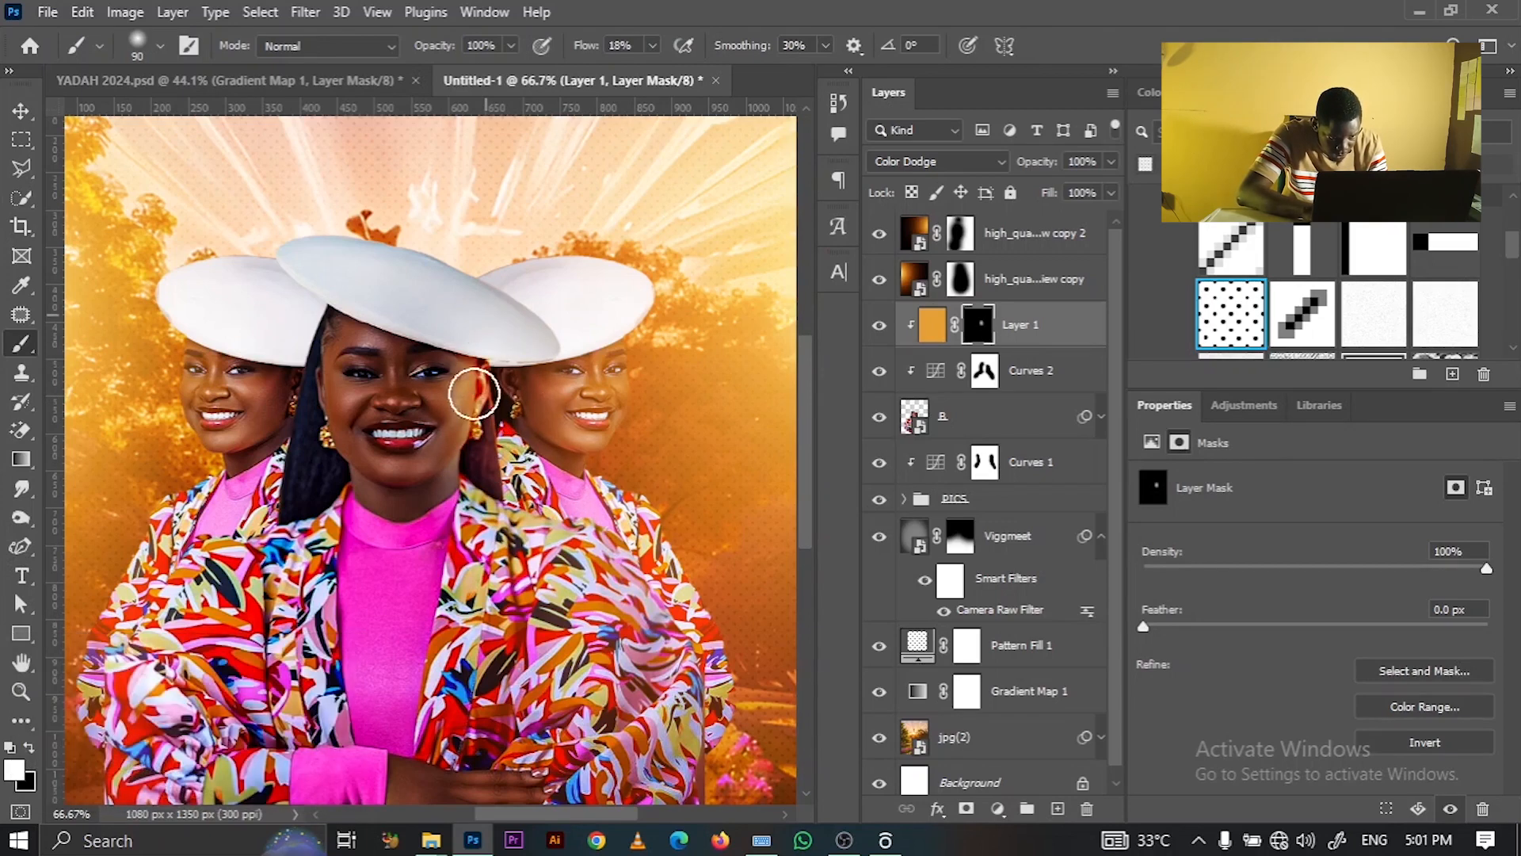
pyautogui.moveTo(490, 524)
pyautogui.mouseDown()
pyautogui.moveTo(606, 568)
pyautogui.moveTo(471, 466)
pyautogui.moveTo(622, 586)
pyautogui.moveTo(606, 550)
pyautogui.moveTo(700, 649)
pyautogui.moveTo(665, 613)
pyautogui.moveTo(729, 747)
pyautogui.moveTo(656, 596)
pyautogui.moveTo(611, 583)
pyautogui.mouseUp()
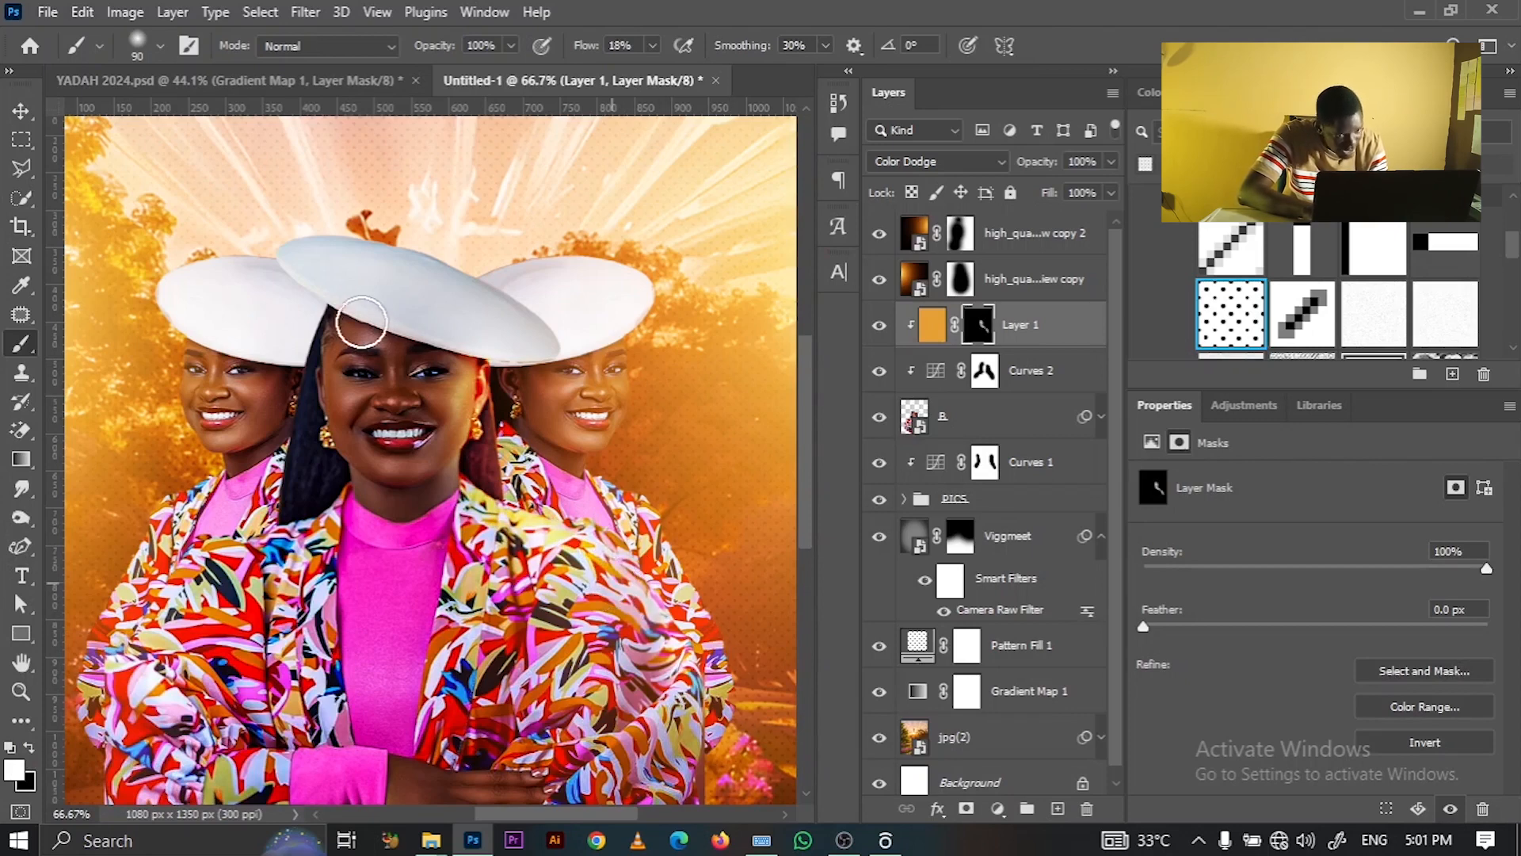
pyautogui.moveTo(327, 350)
pyautogui.mouseDown()
pyautogui.moveTo(322, 403)
pyautogui.moveTo(307, 339)
pyautogui.moveTo(334, 497)
pyautogui.moveTo(311, 401)
pyautogui.moveTo(340, 483)
pyautogui.moveTo(268, 533)
pyautogui.moveTo(345, 486)
pyautogui.moveTo(267, 598)
pyautogui.moveTo(335, 259)
pyautogui.moveTo(314, 357)
pyautogui.mouseUp()
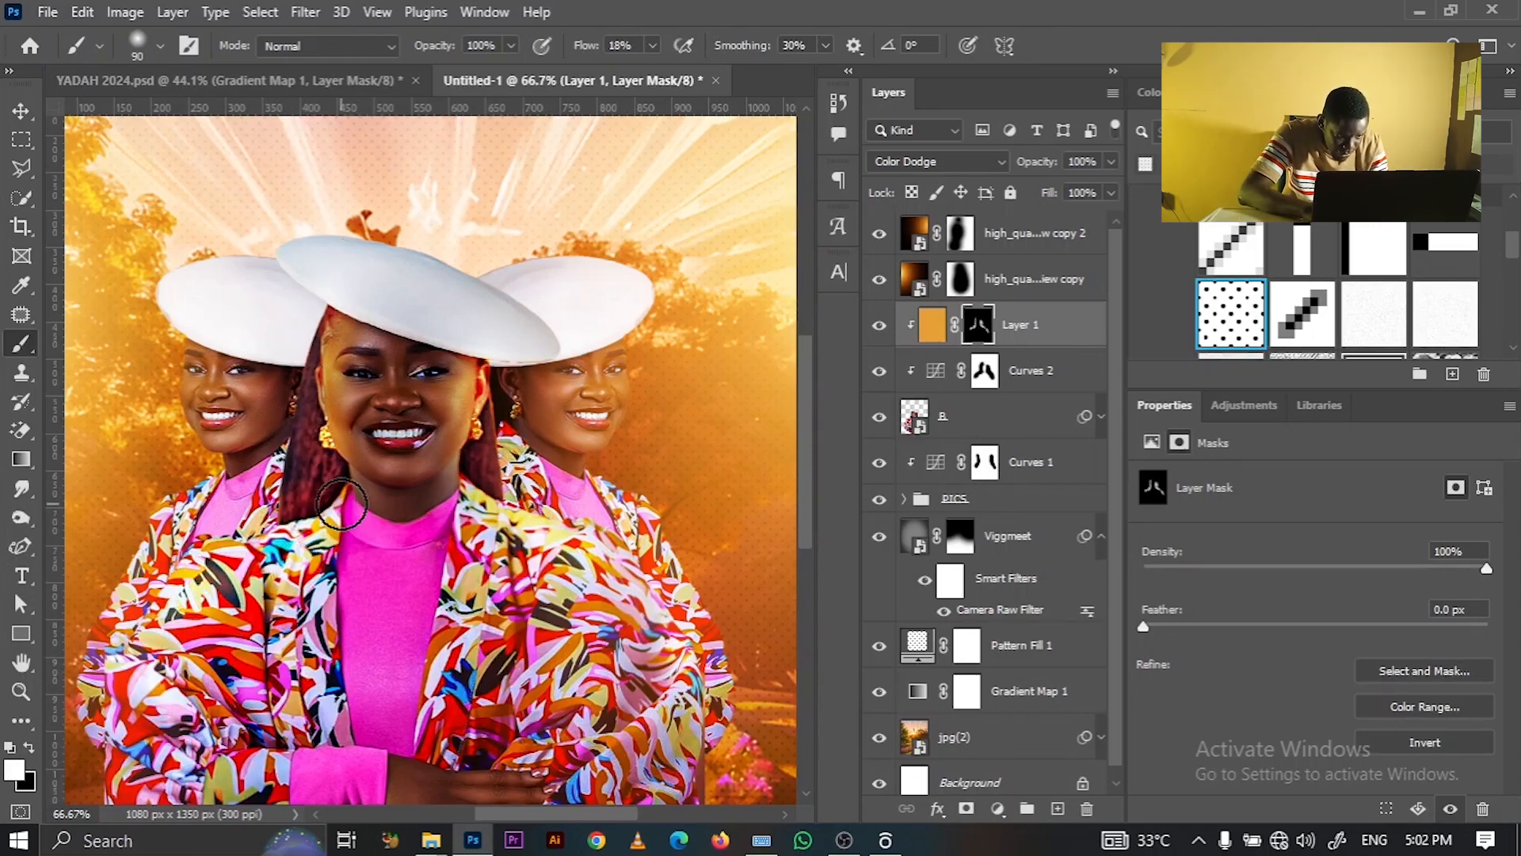
pyautogui.press('[')
pyautogui.press('[')
pyautogui.press('[')
pyautogui.press('[')
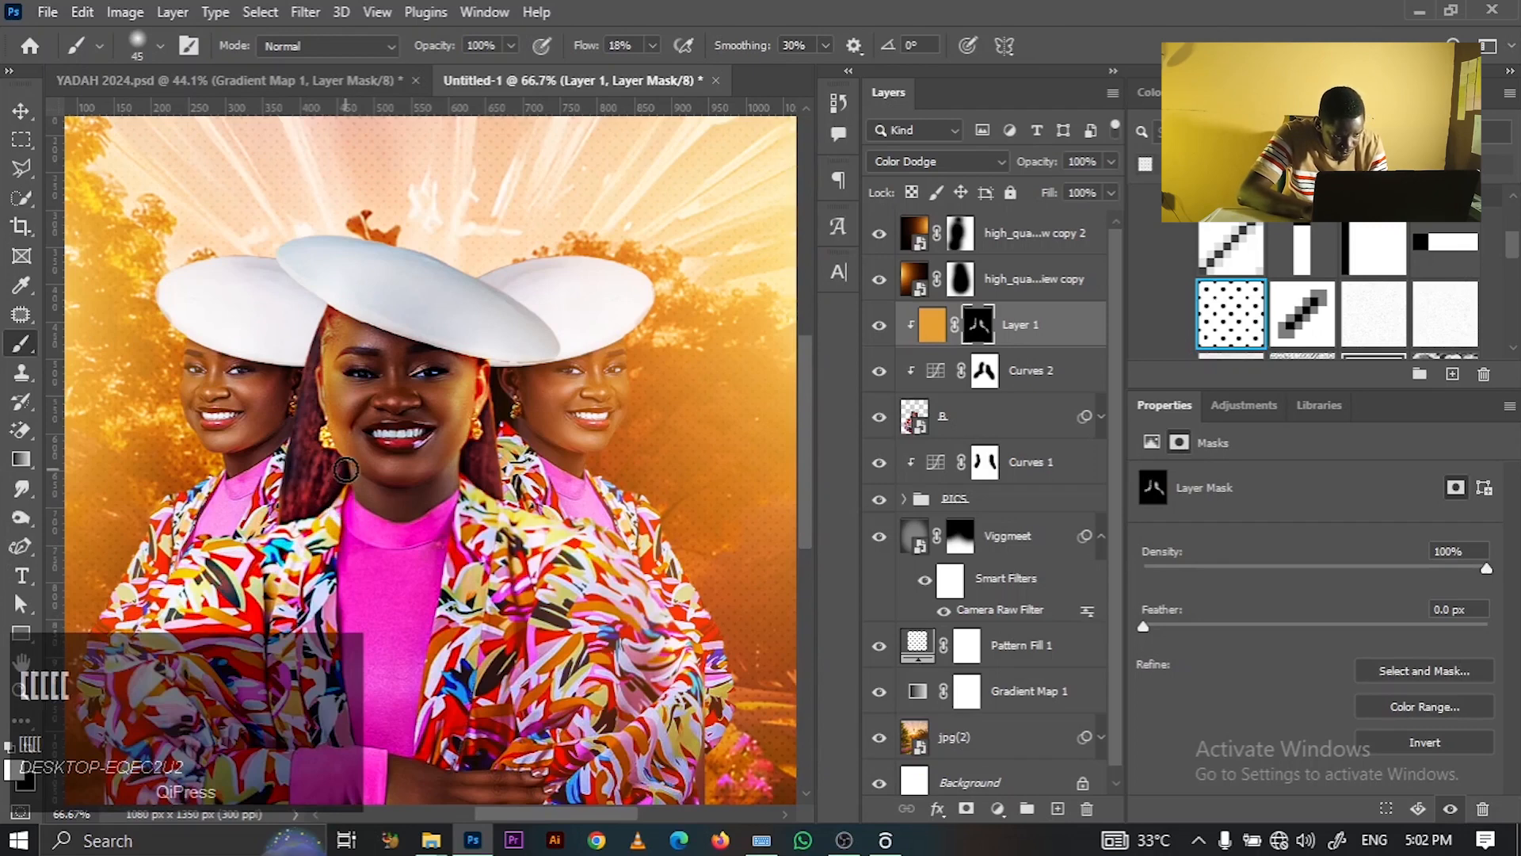
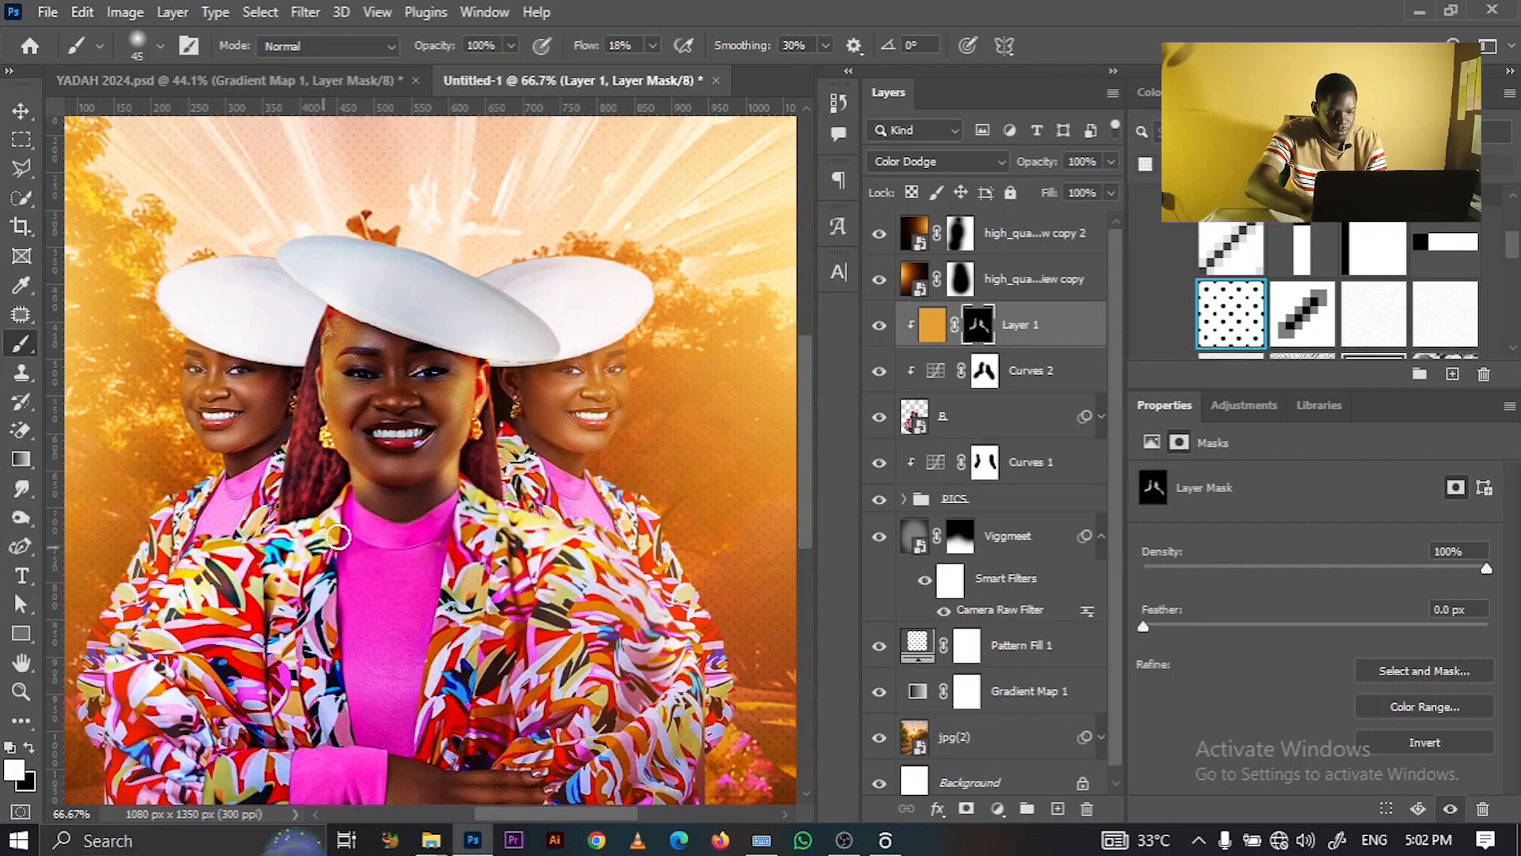
# - Fit the whole poster on screen and select the Curves 1 adjustment to show its RGB curve
pyautogui.hotkey('ctrl', '0')
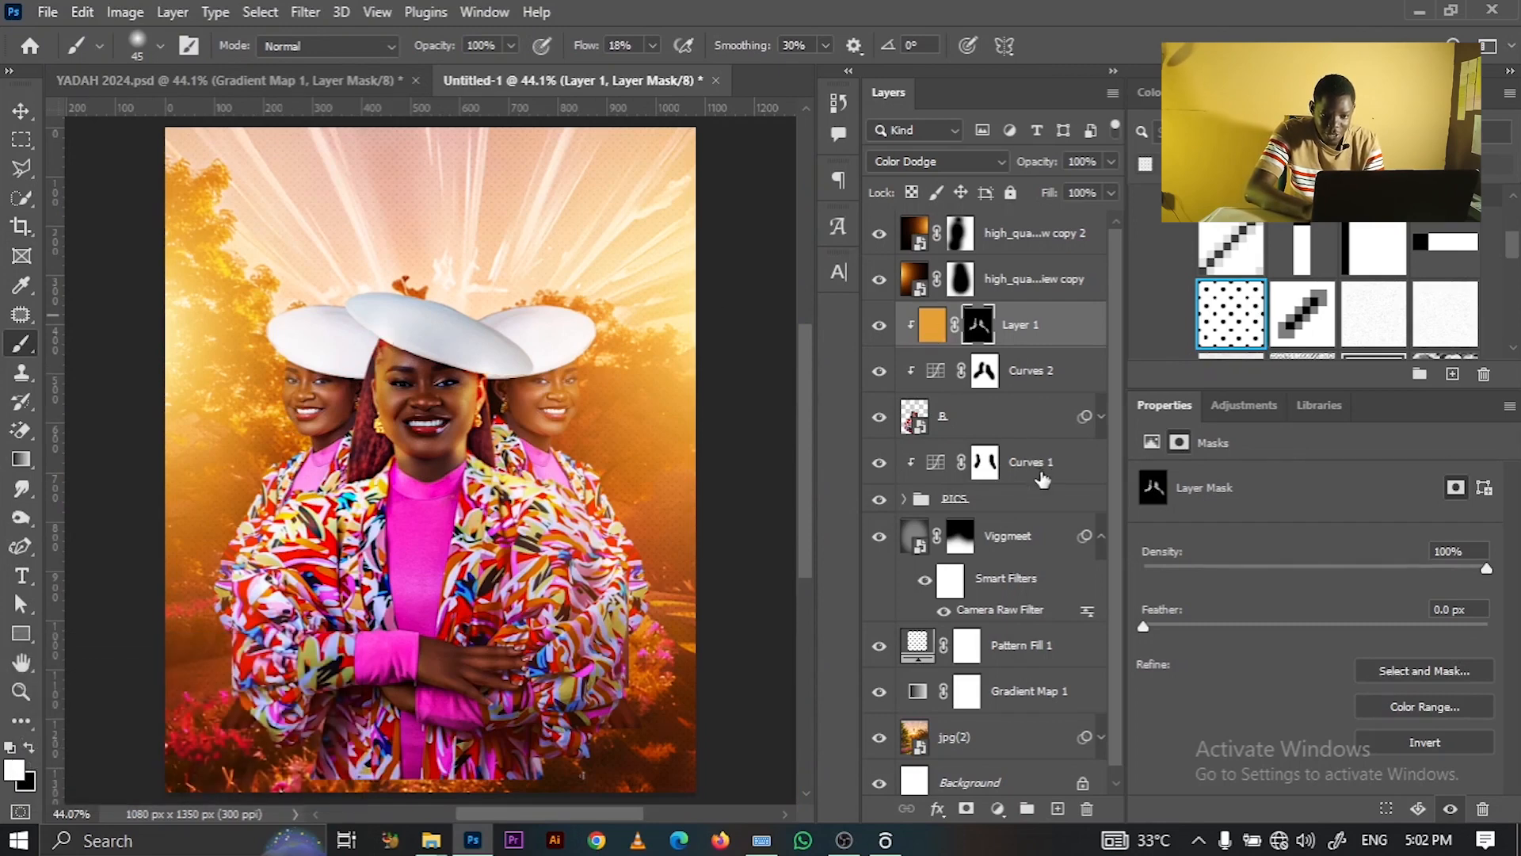
pyautogui.click(1039, 509)
pyautogui.click(1052, 480)
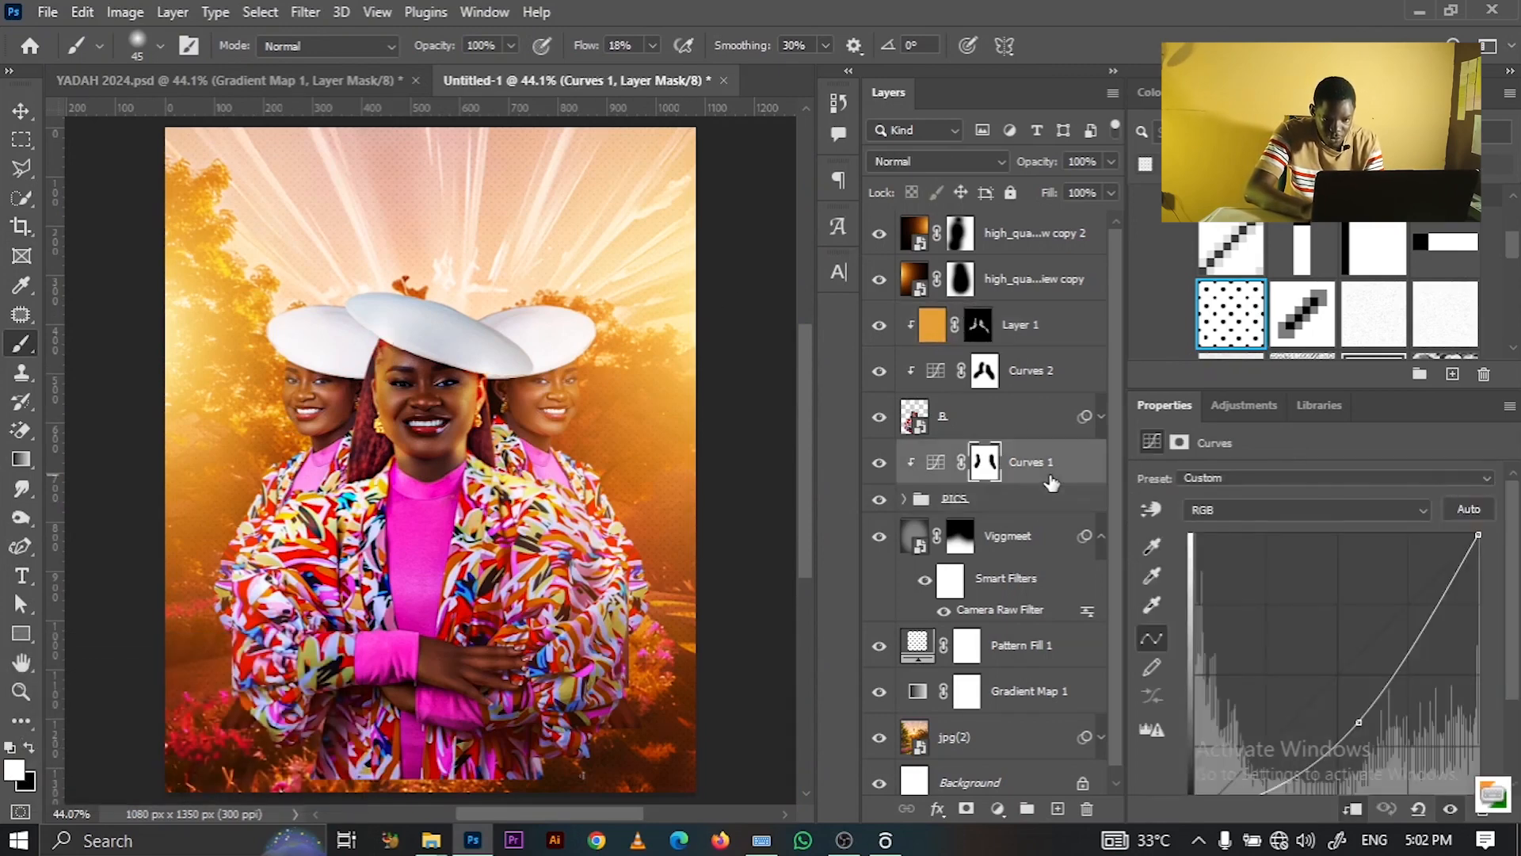
# - Add a new layer above Curves 1, fill it with orange, and clip it to the layer below
pyautogui.click(1056, 808)
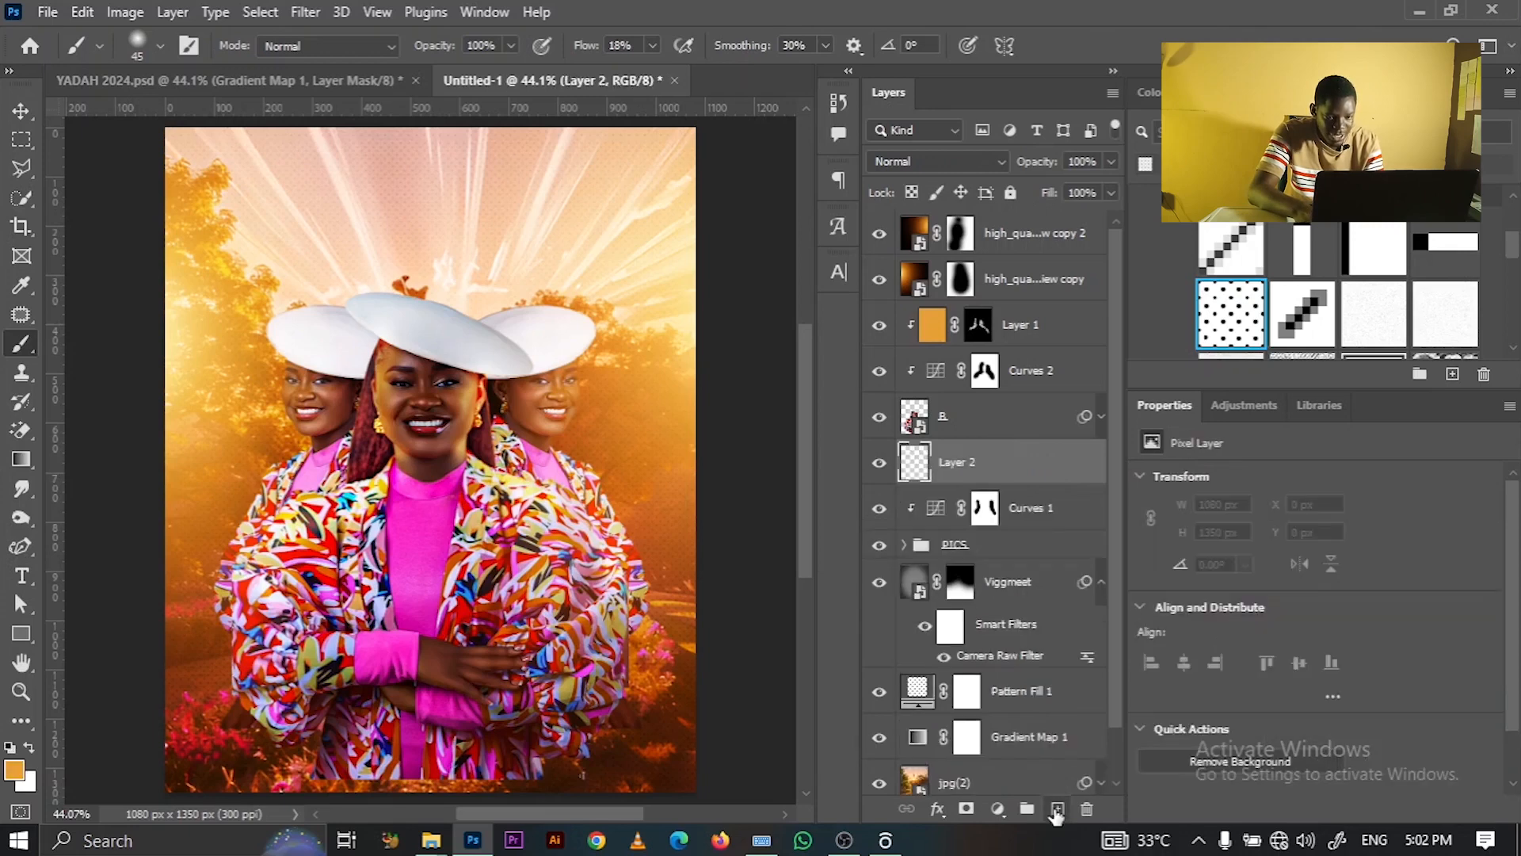
pyautogui.press('alt')
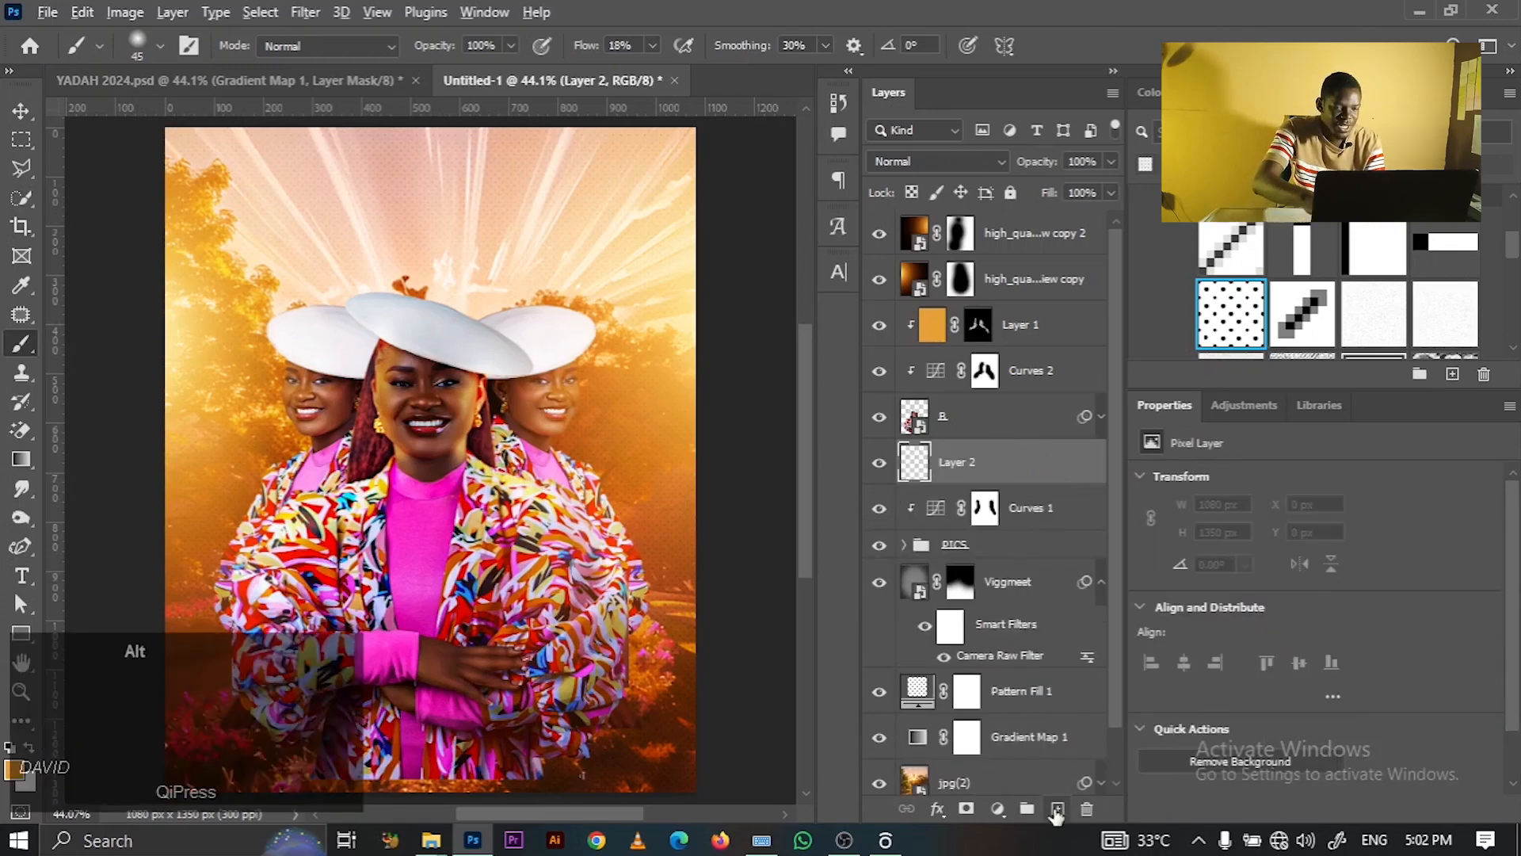
pyautogui.hotkey('alt', 'BackSpace')
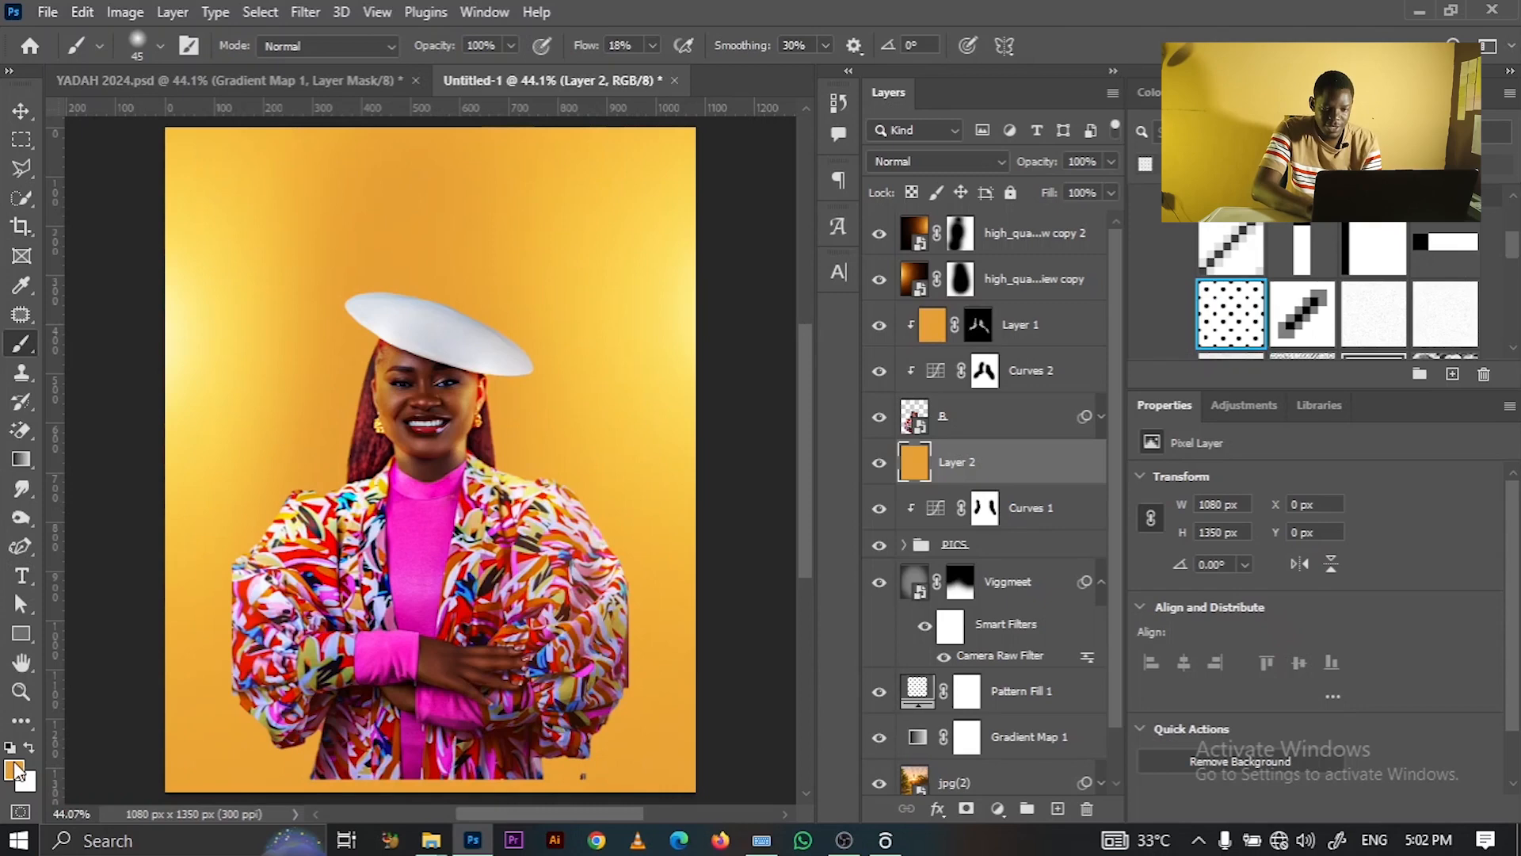
pyautogui.rightClick(1053, 467)
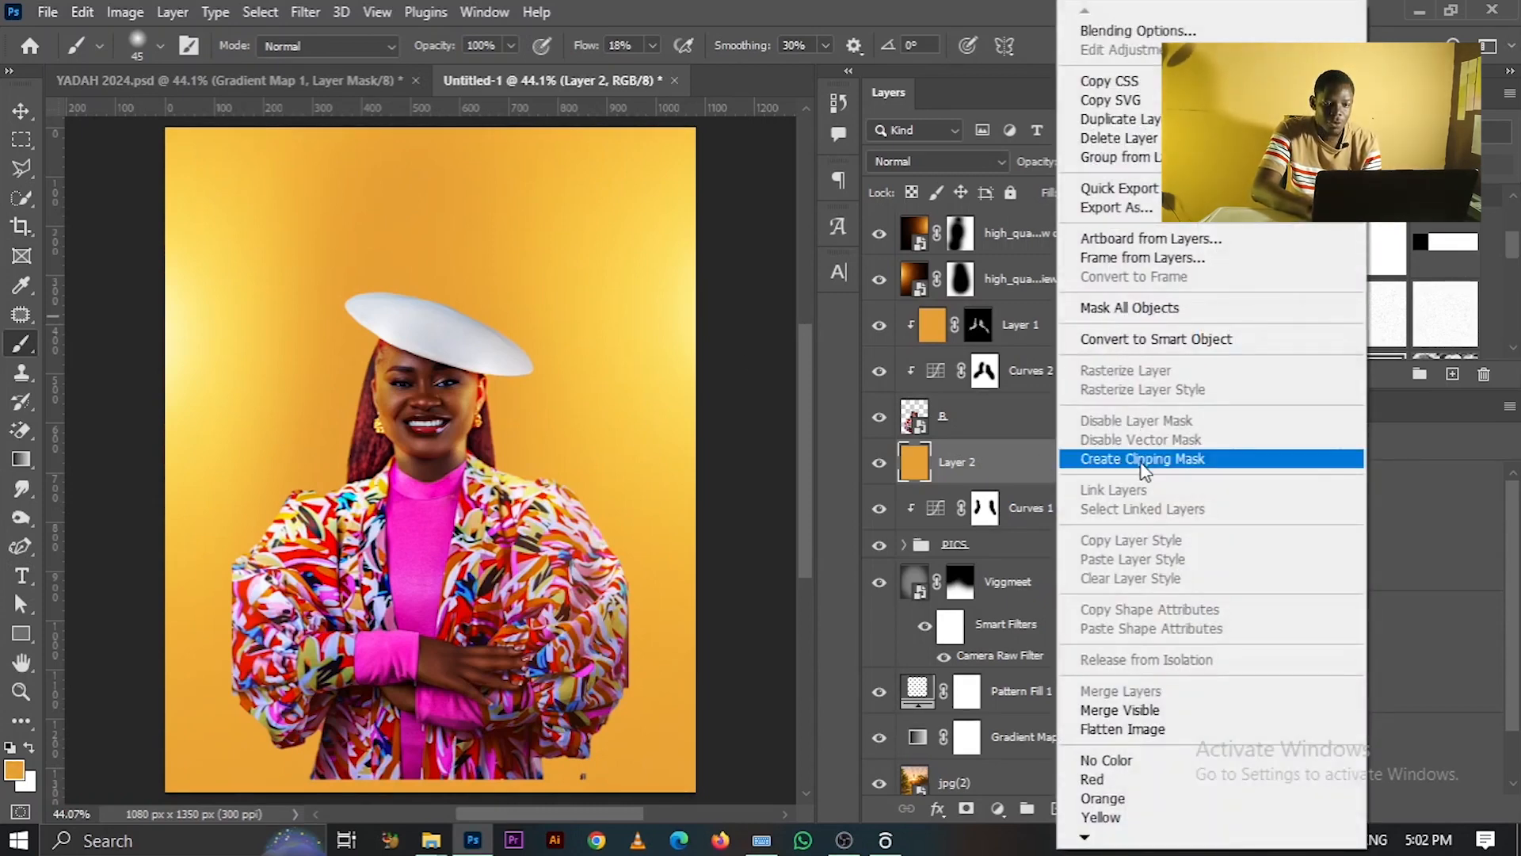
pyautogui.click(1144, 461)
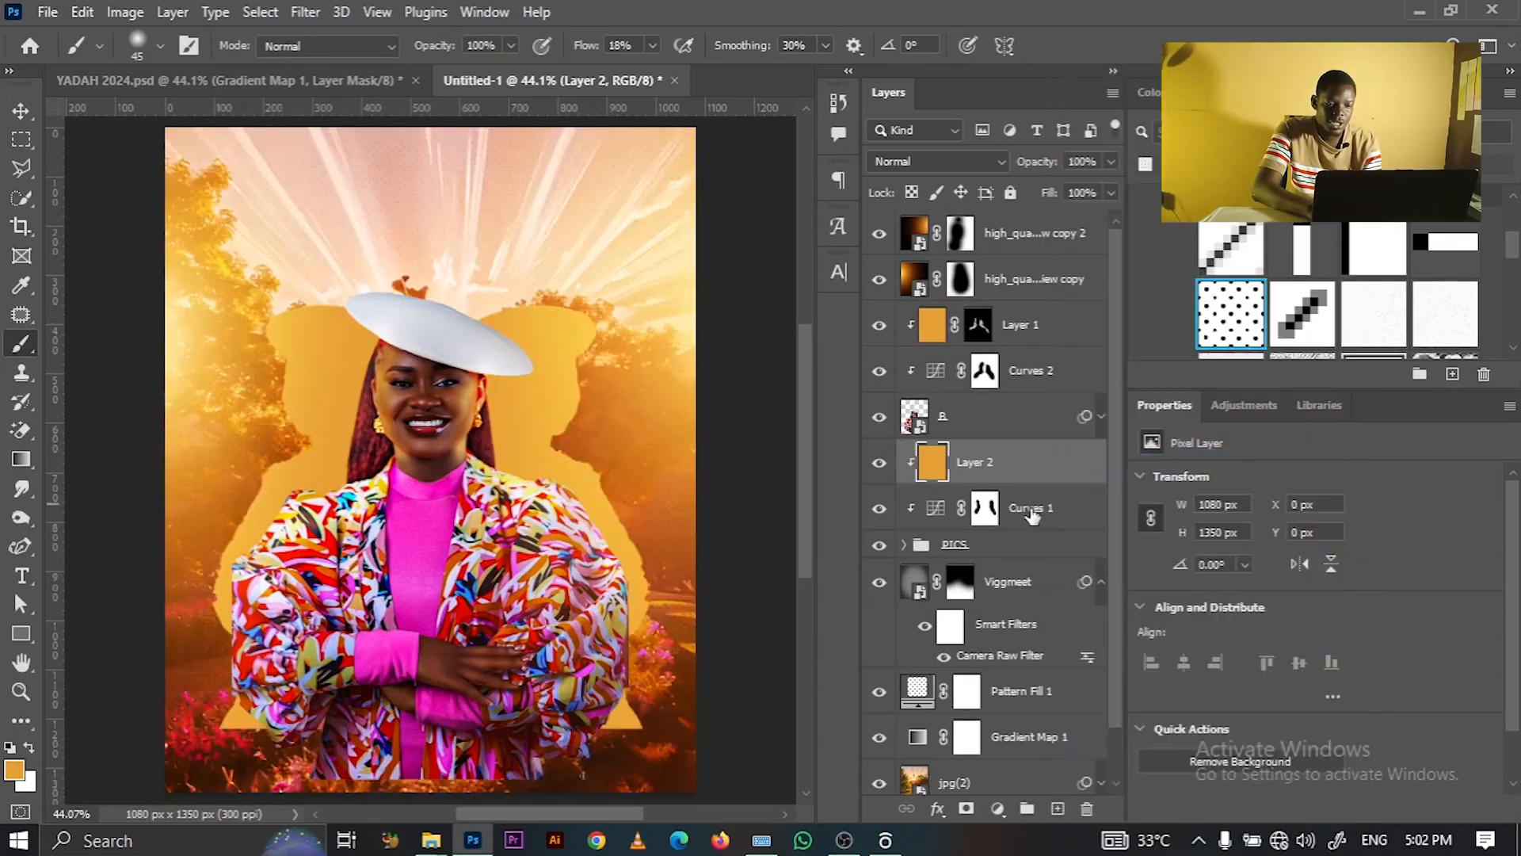
# - Set the orange layer's blend mode to Color Dodge and give it a layer mask
pyautogui.click(936, 162)
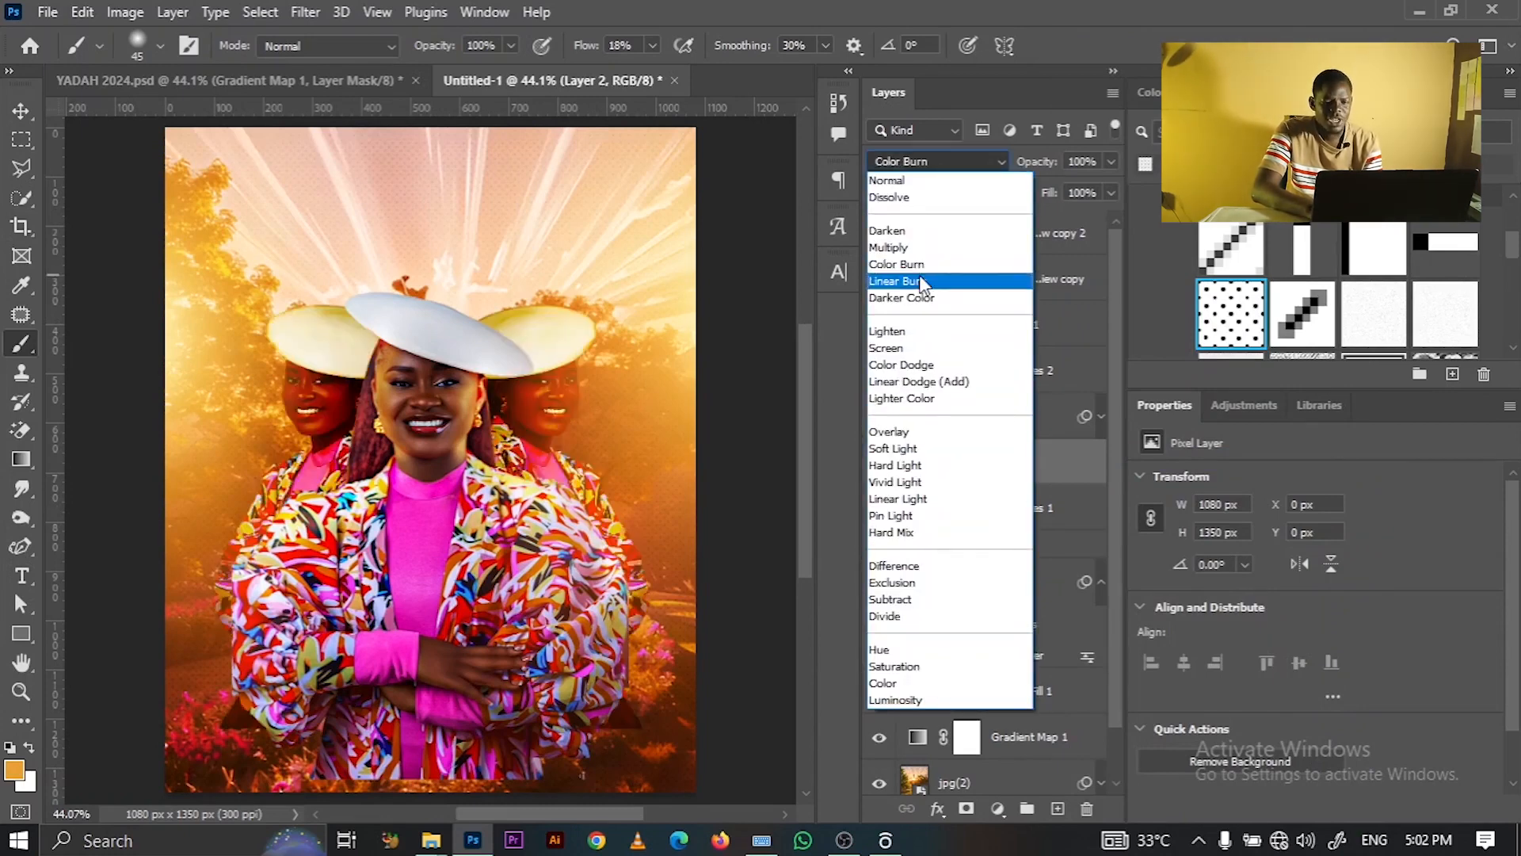
pyautogui.click(919, 368)
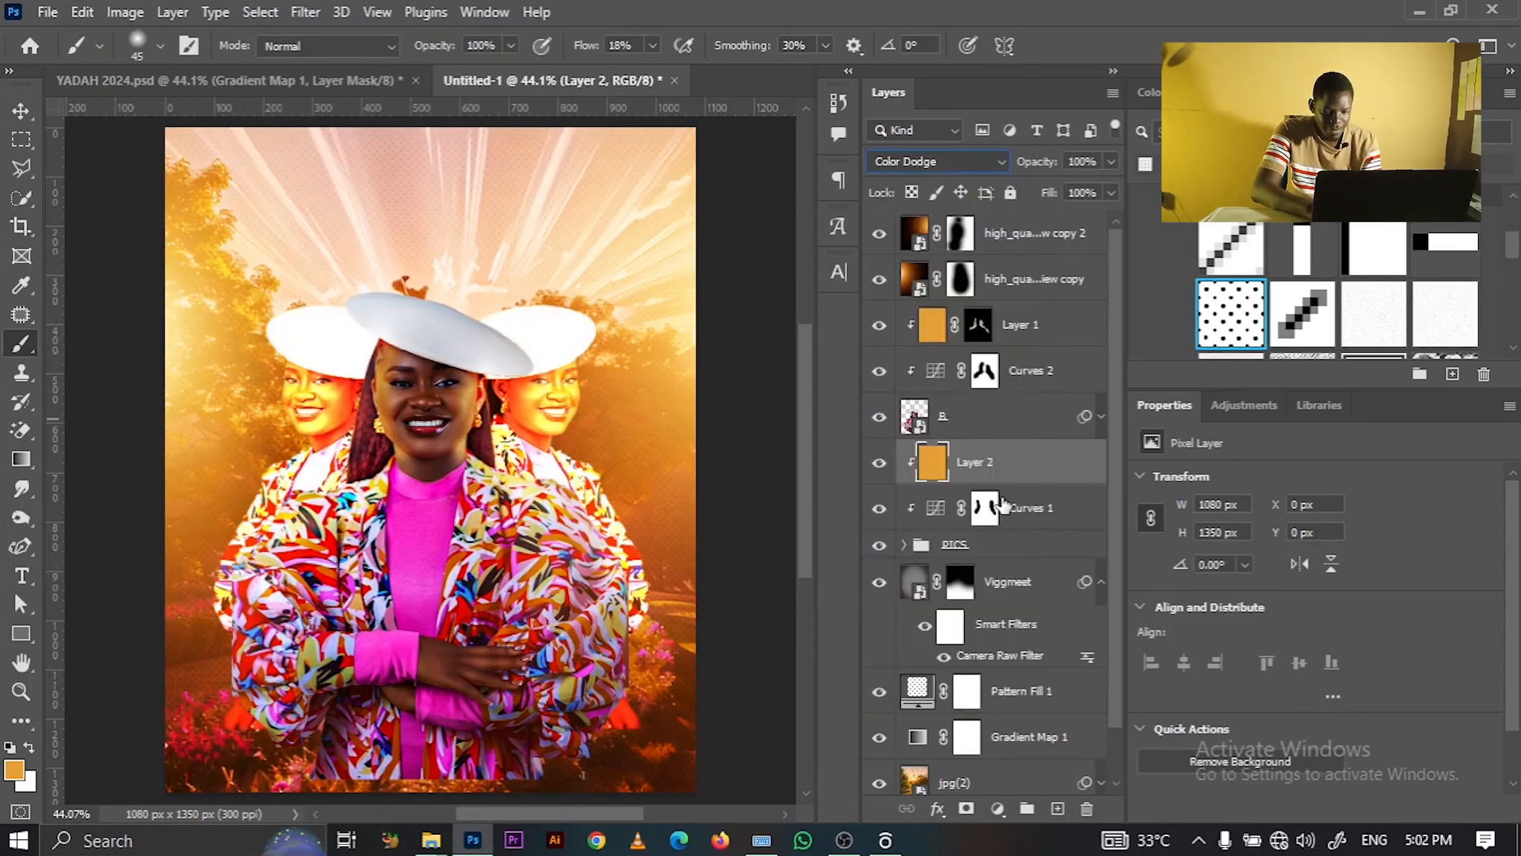
pyautogui.click(966, 810)
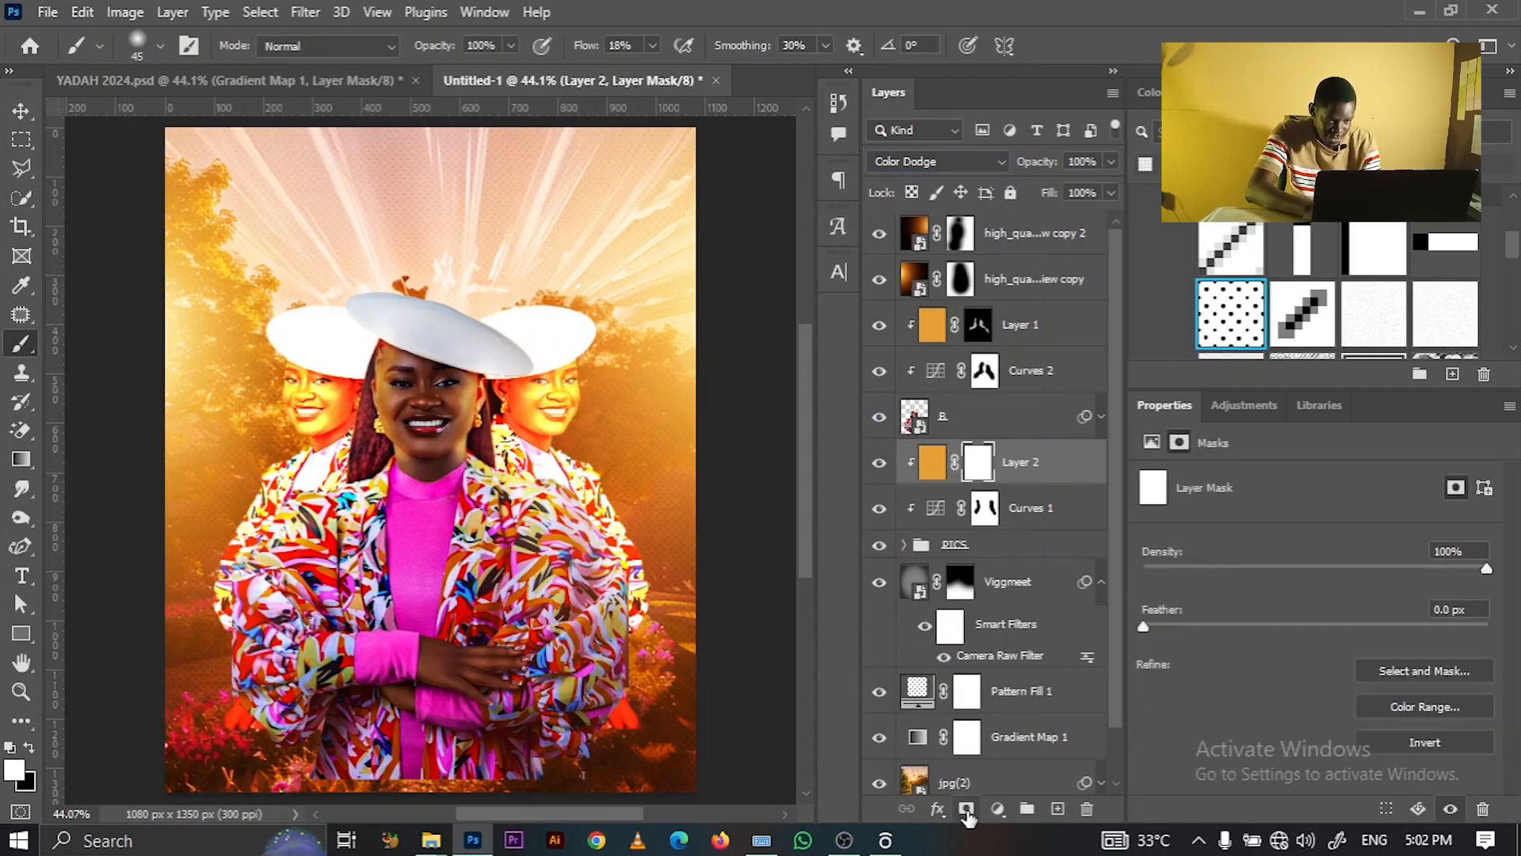
# - Invert the mask to black, then paint white glow on the left woman's cheek and forehead
pyautogui.hotkey('ctrl', 'i')
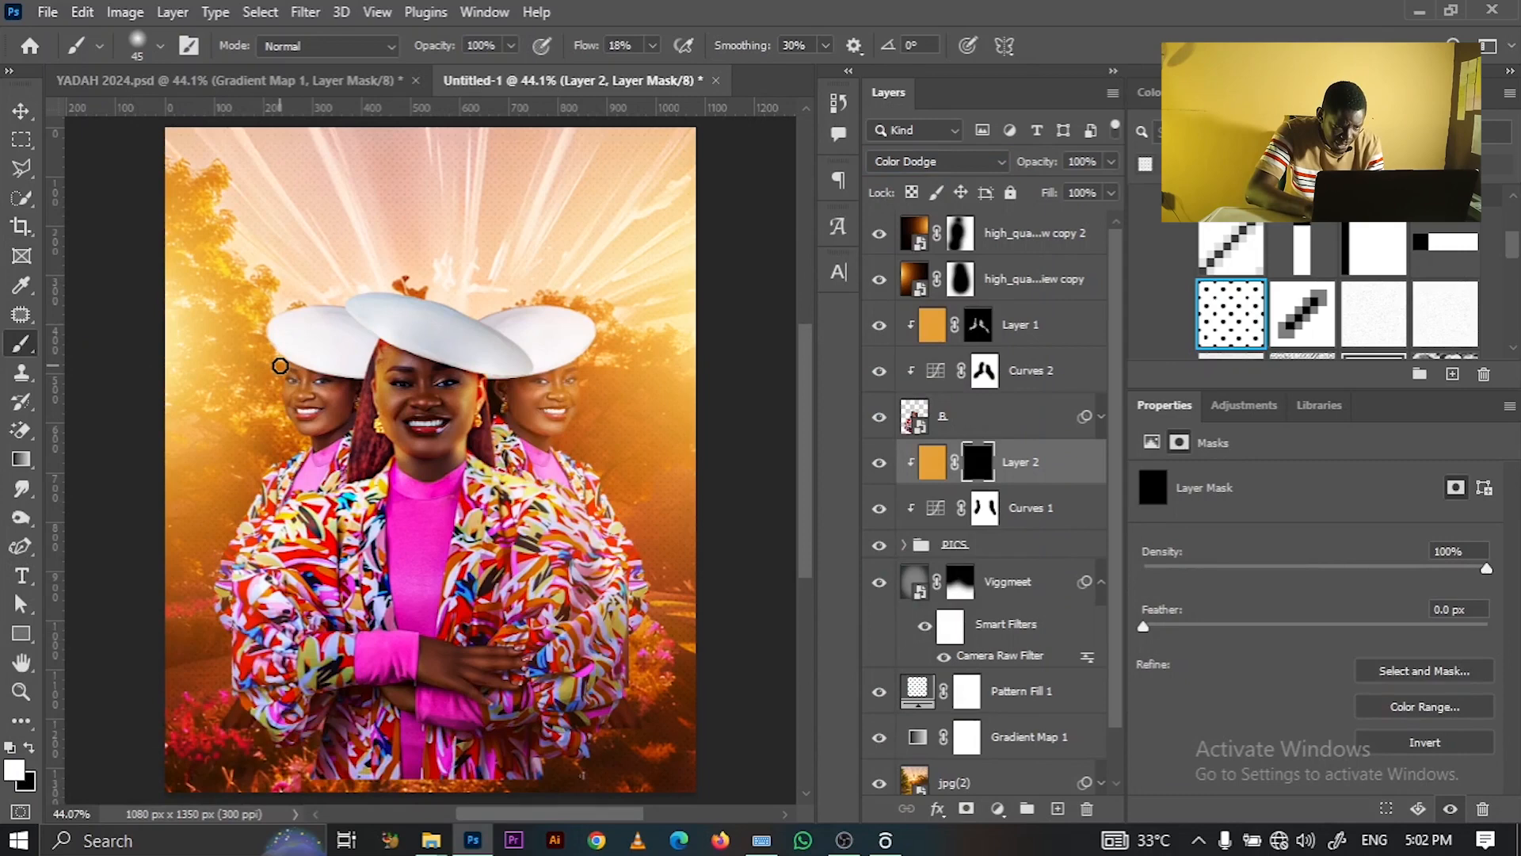
pyautogui.press('z')
pyautogui.moveTo(247, 366); pyautogui.dragTo(307, 425)
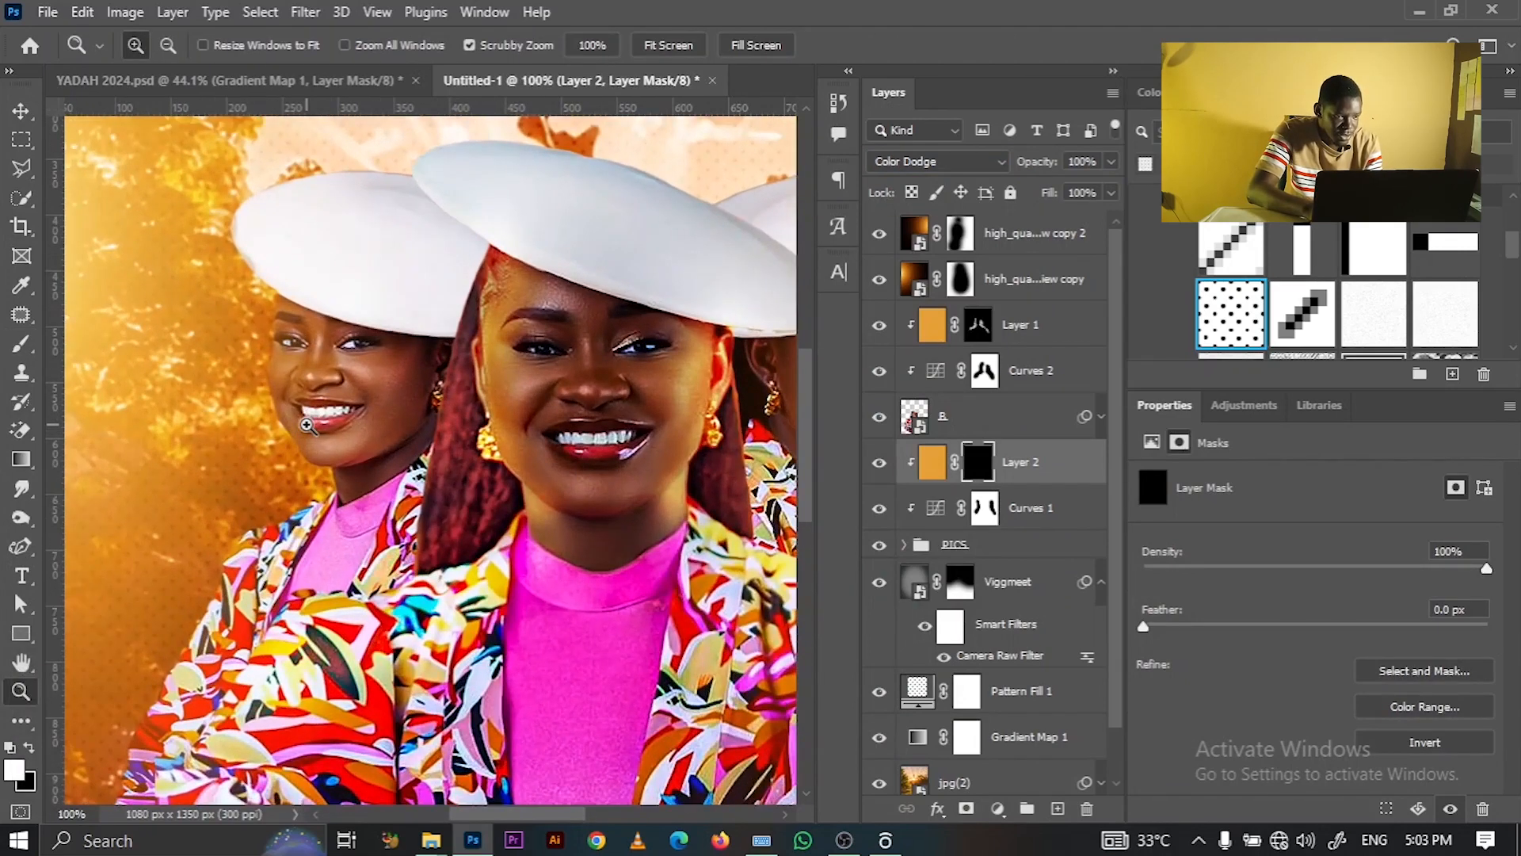
pyautogui.press(']')
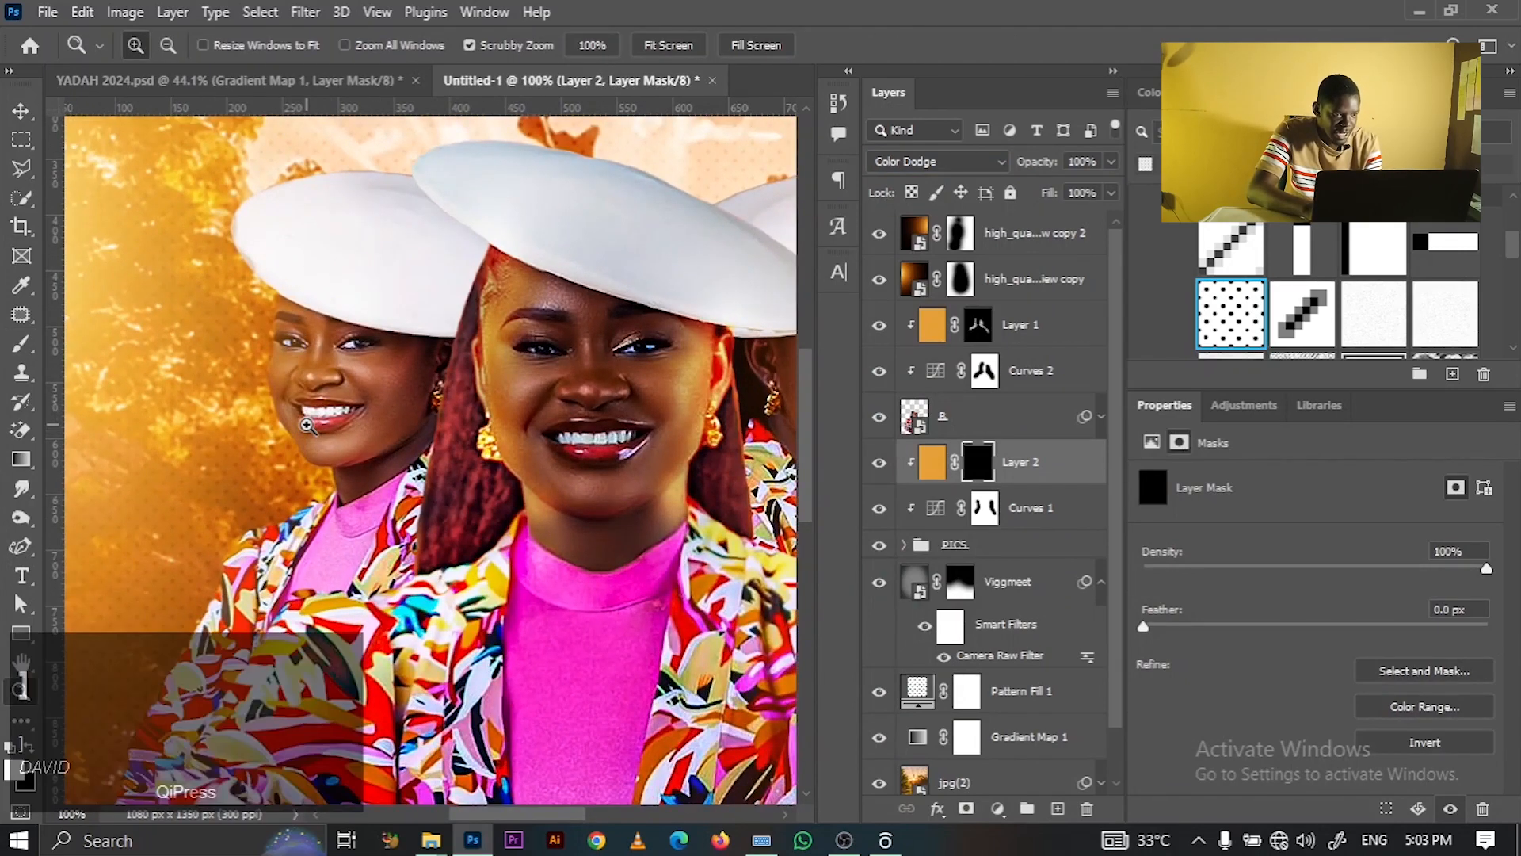
pyautogui.click(21, 344)
pyautogui.press(']')
pyautogui.press(']')
pyautogui.press(']')
pyautogui.press(']')
pyautogui.press(']')
pyautogui.press(']')
pyautogui.press(']')
pyautogui.press(']')
pyautogui.press(']')
pyautogui.moveTo(284, 390); pyautogui.dragTo(301, 464)
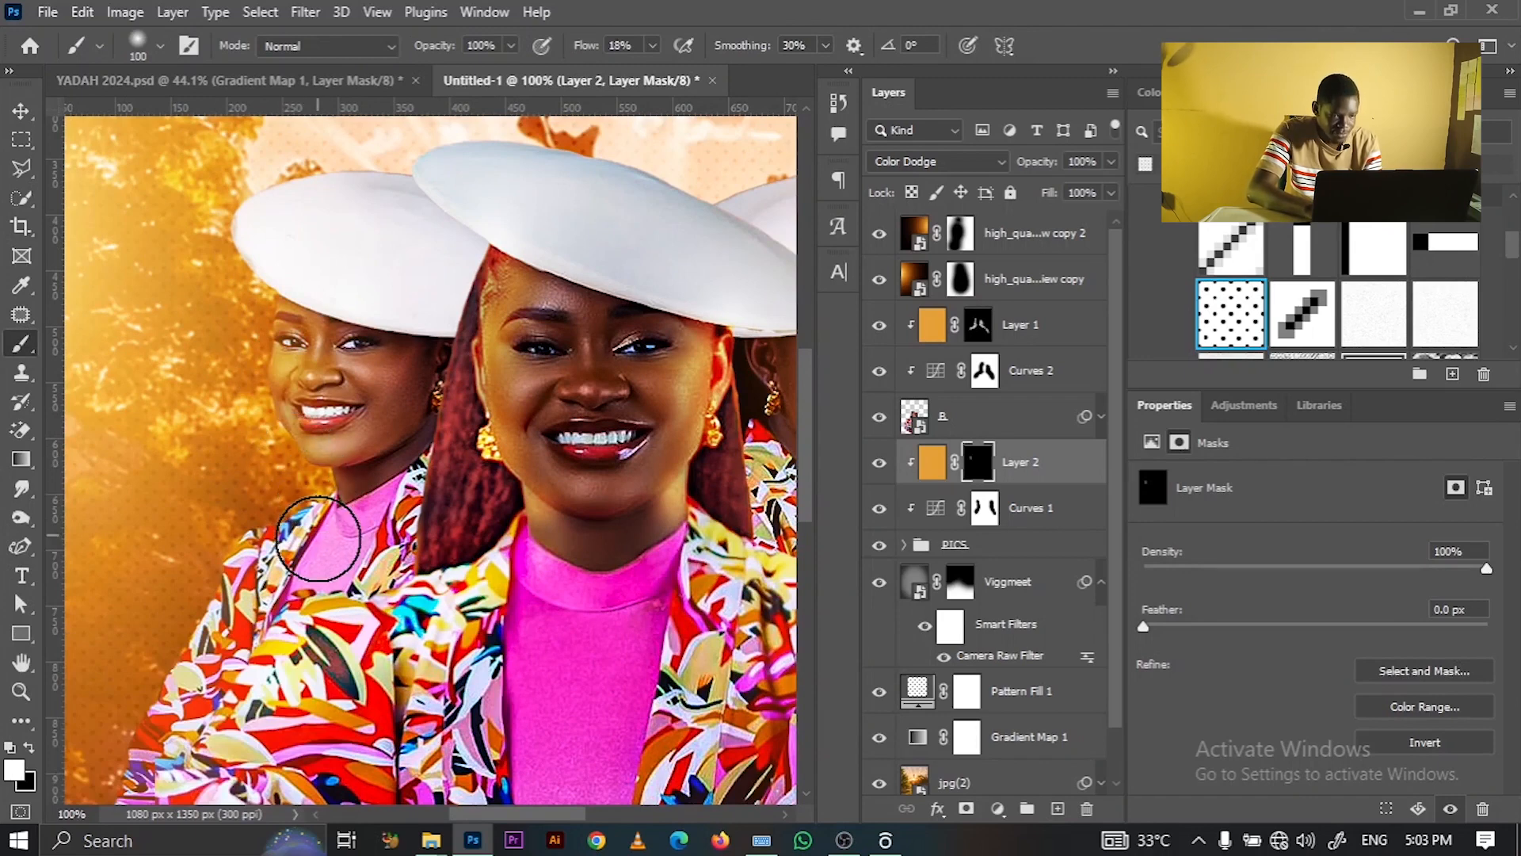
pyautogui.moveTo(302, 347)
pyautogui.mouseDown()
pyautogui.moveTo(298, 241)
pyautogui.moveTo(276, 176)
pyautogui.mouseUp()
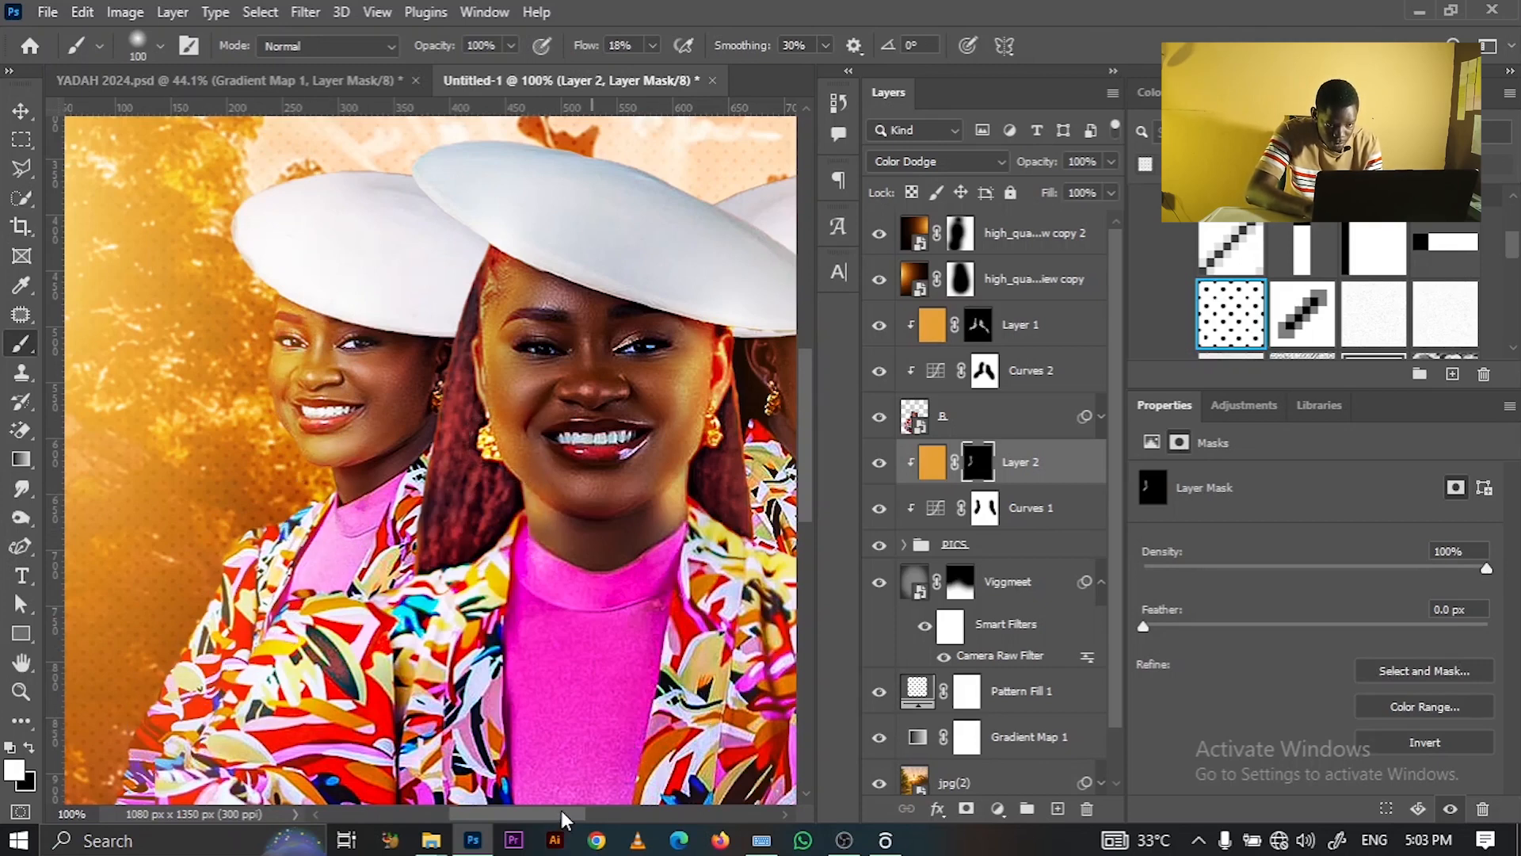
# - Paint glow along the right woman's cheek edge, then fit the poster and target the orange layer's pixels
pyautogui.moveTo(561, 810); pyautogui.dragTo(601, 808)
pyautogui.moveTo(761, 382)
pyautogui.mouseDown()
pyautogui.moveTo(749, 279)
pyautogui.moveTo(709, 285)
pyautogui.moveTo(686, 422)
pyautogui.moveTo(672, 308)
pyautogui.moveTo(638, 511)
pyautogui.moveTo(737, 587)
pyautogui.moveTo(620, 421)
pyautogui.moveTo(613, 339)
pyautogui.mouseUp()
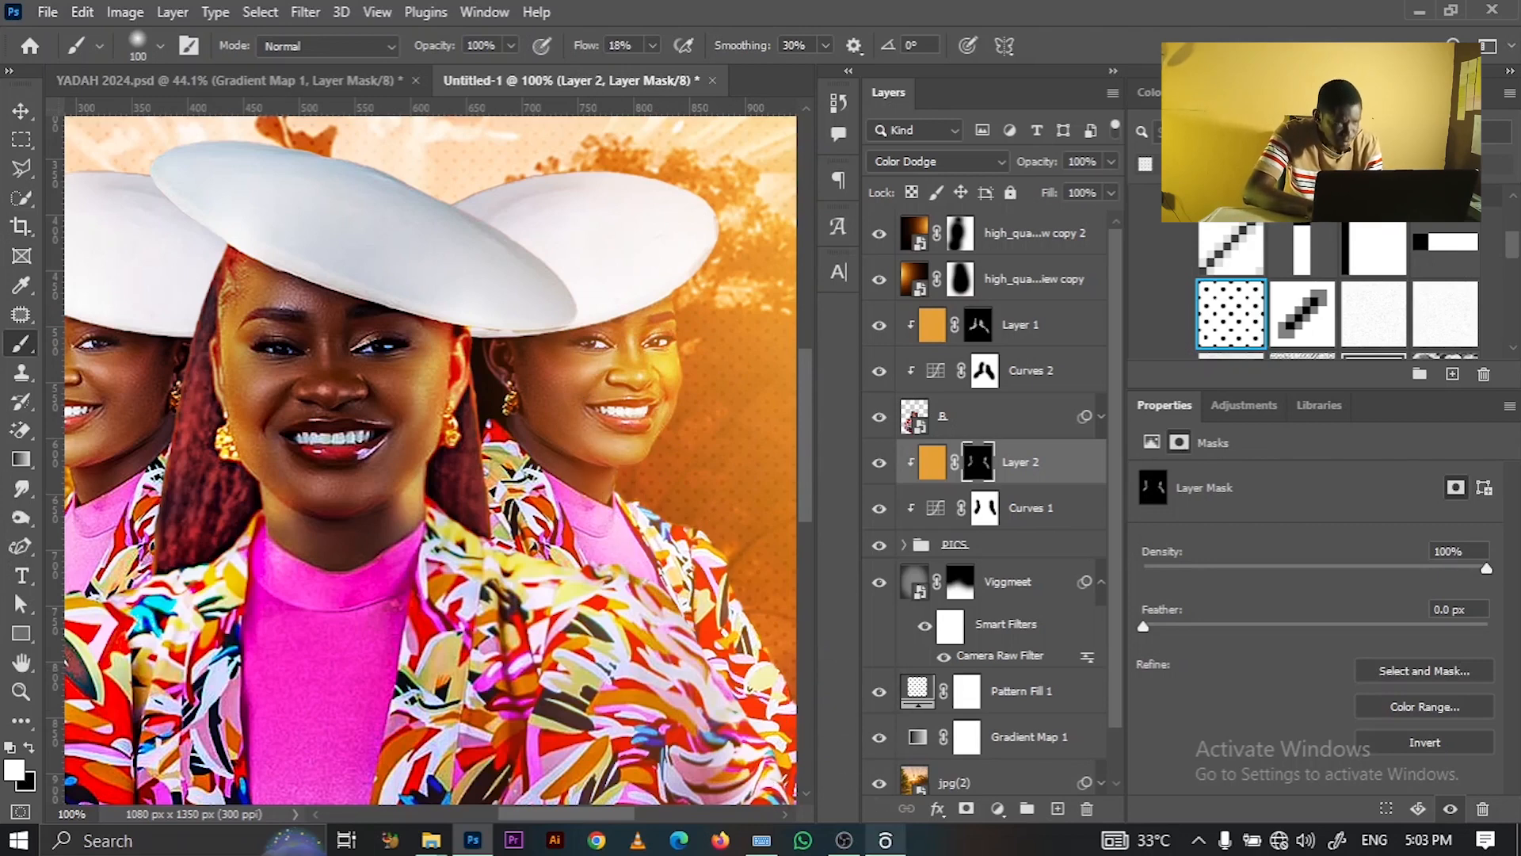
pyautogui.hotkey('ctrl', '0')
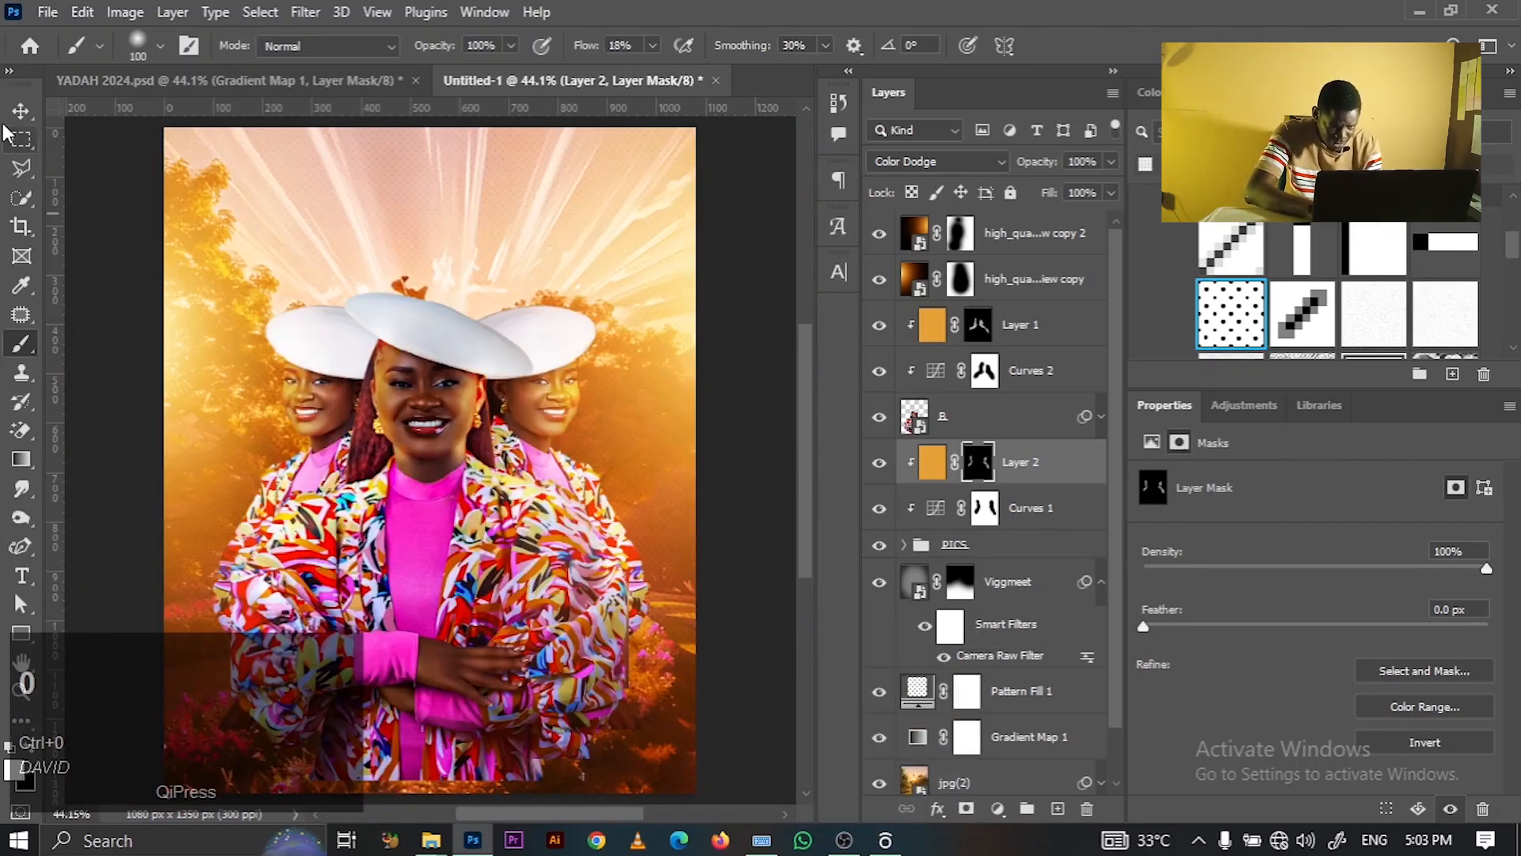
pyautogui.press('v')
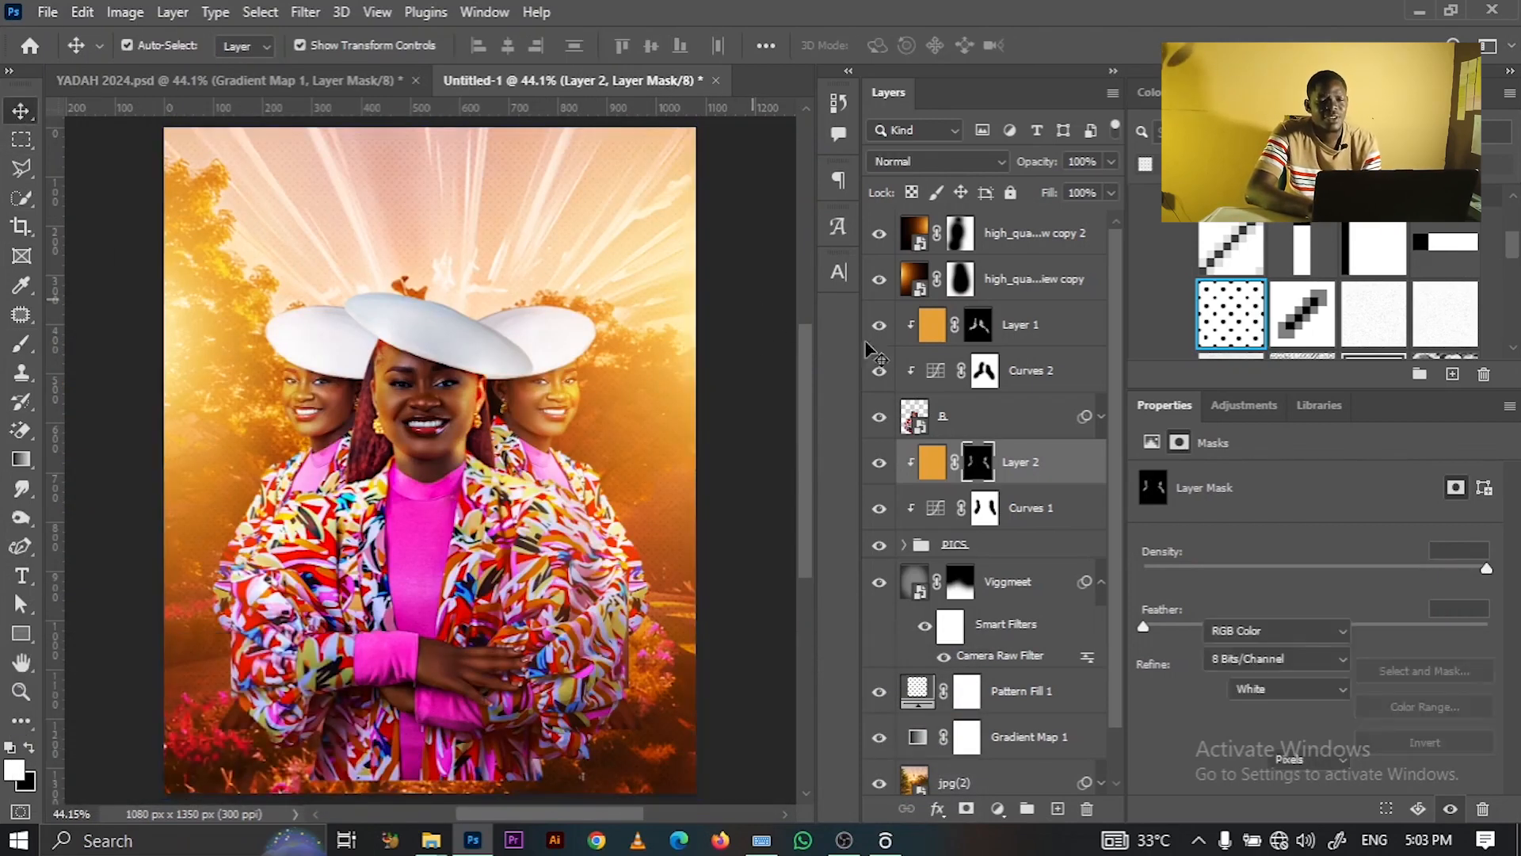
pyautogui.click(931, 462)
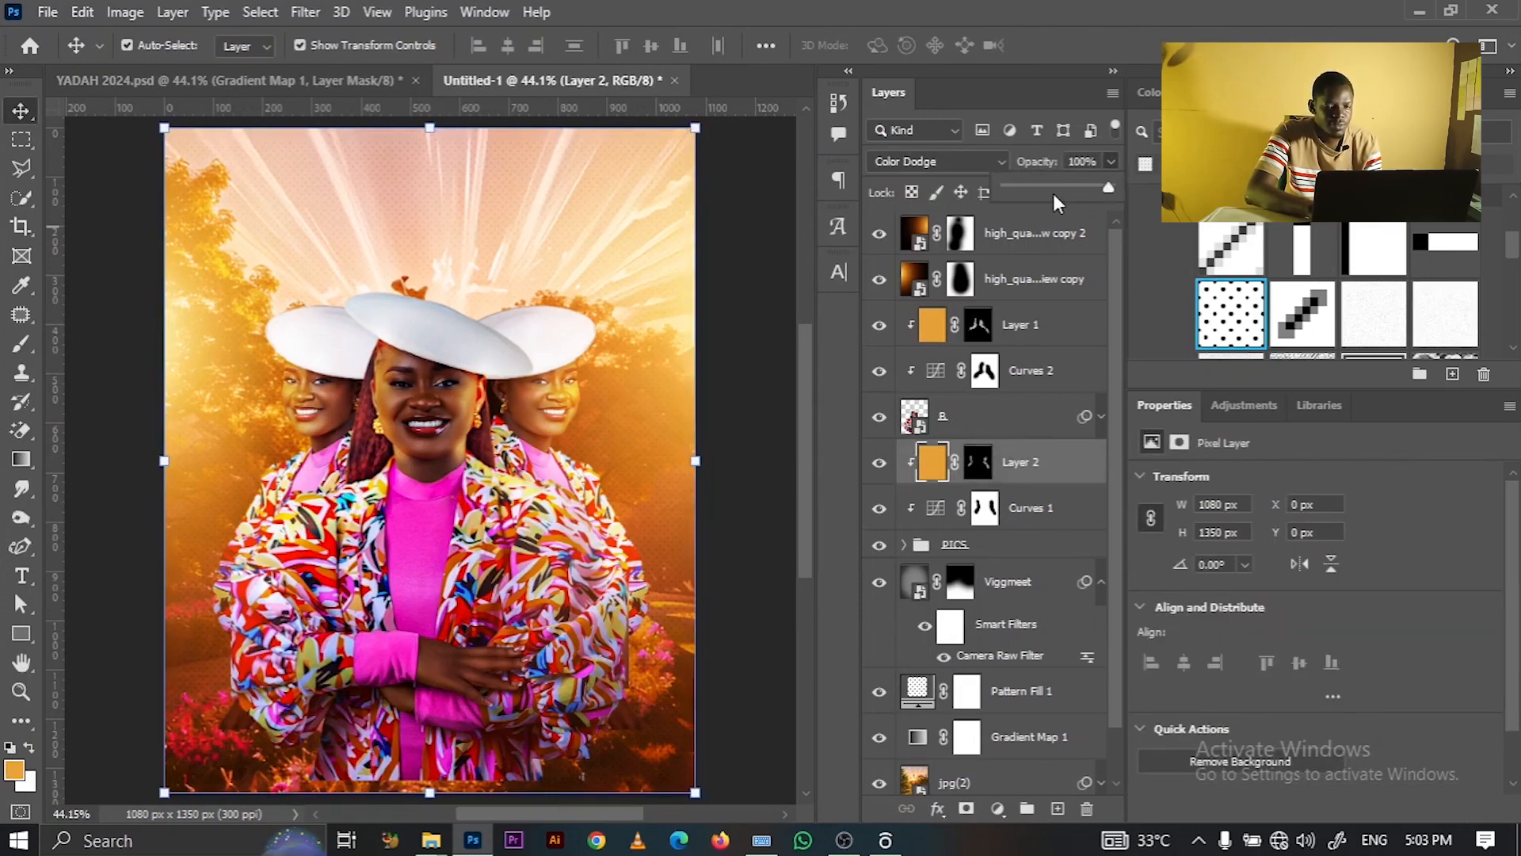
# - Lower the orange Color Dodge glow layer's opacity to 75%
pyautogui.moveTo(1053, 193); pyautogui.dragTo(1068, 188)
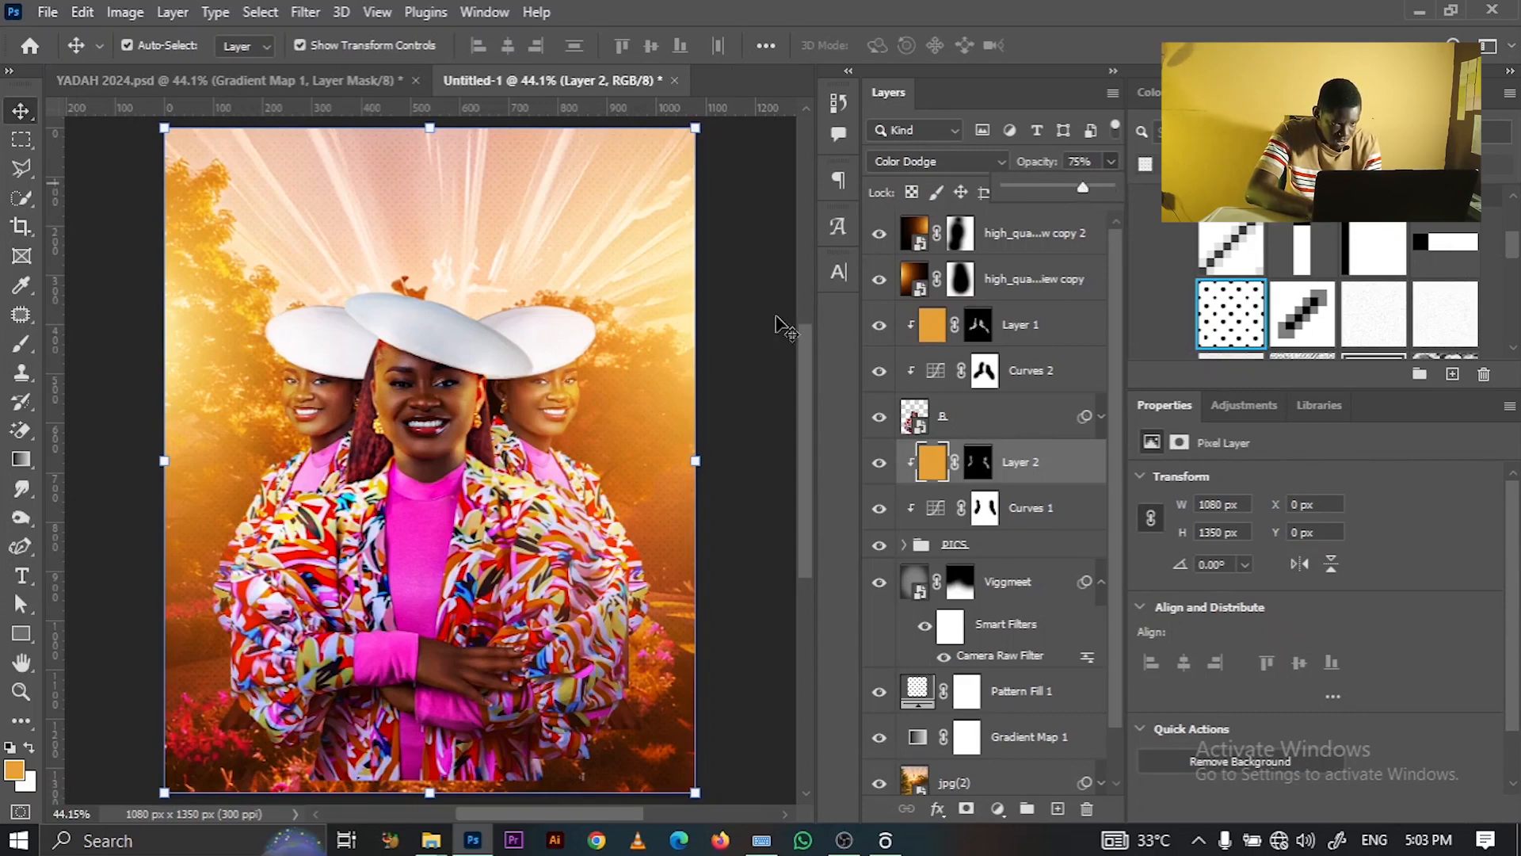
pyautogui.click(740, 323)
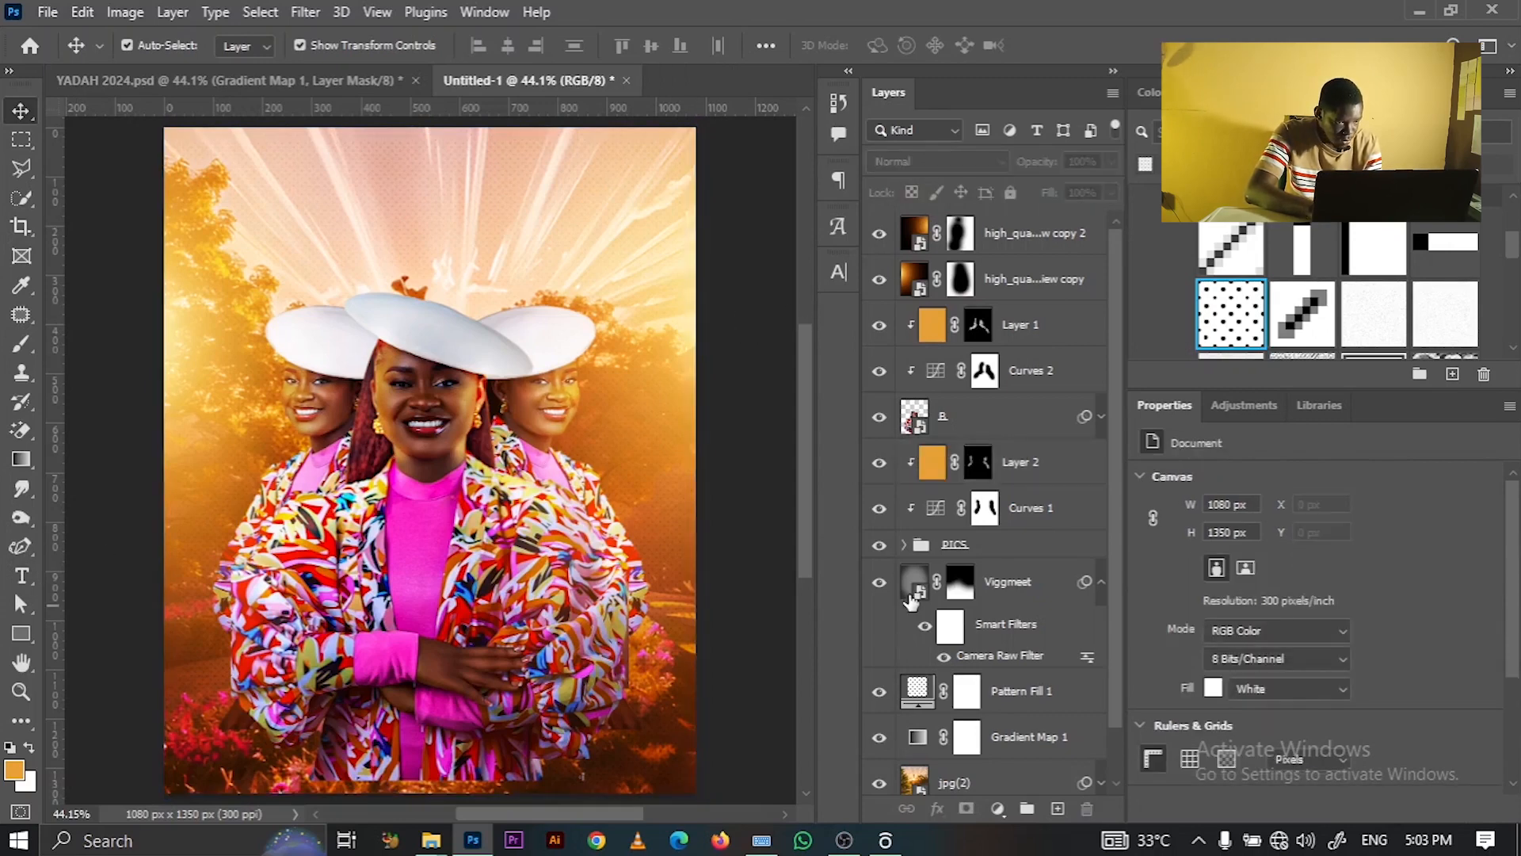
pyautogui.click(979, 466)
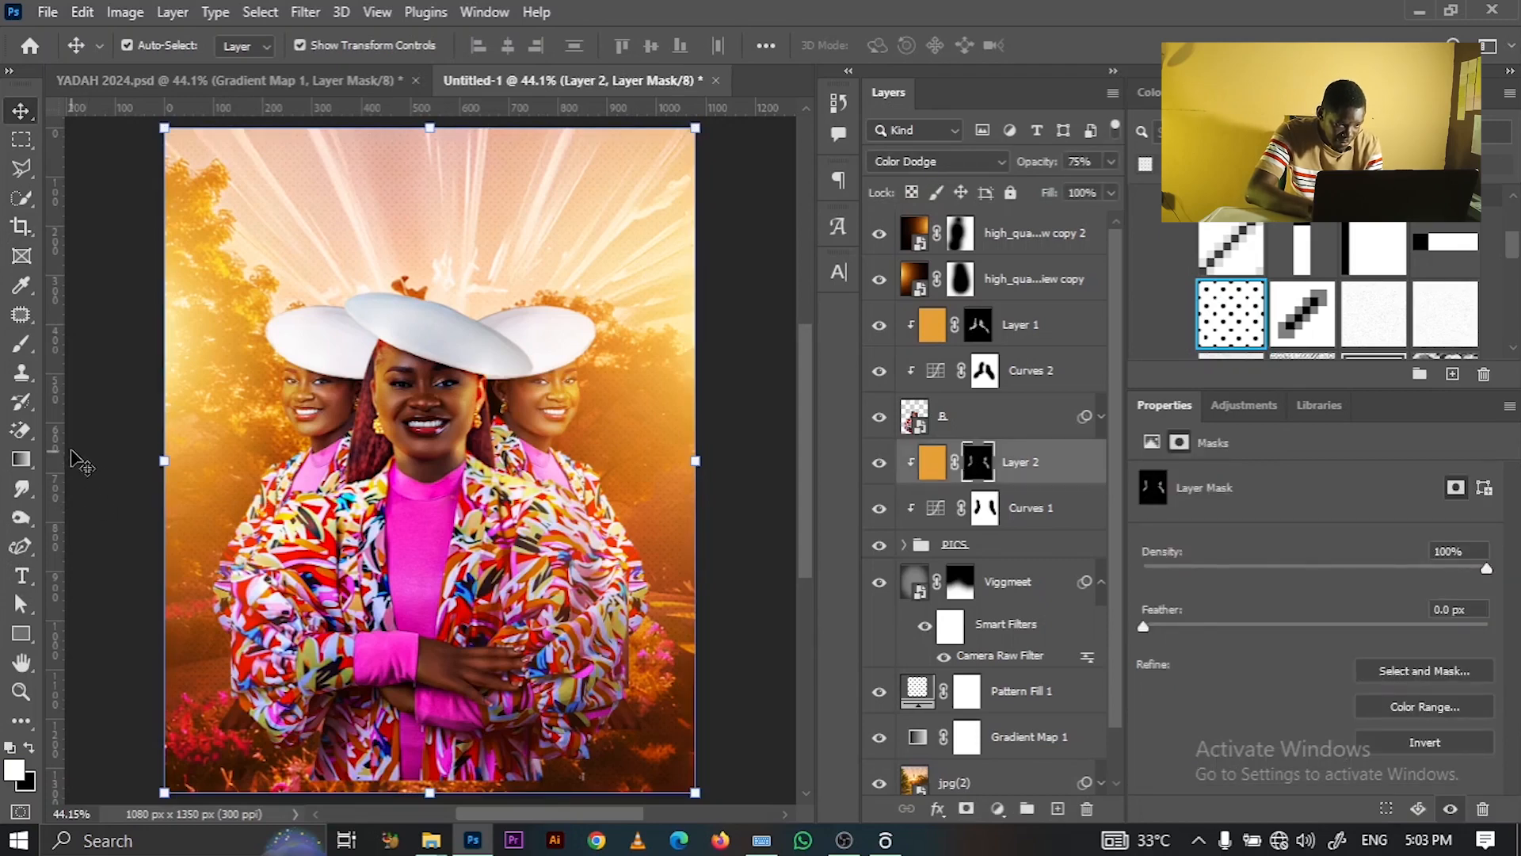
pyautogui.click(21, 343)
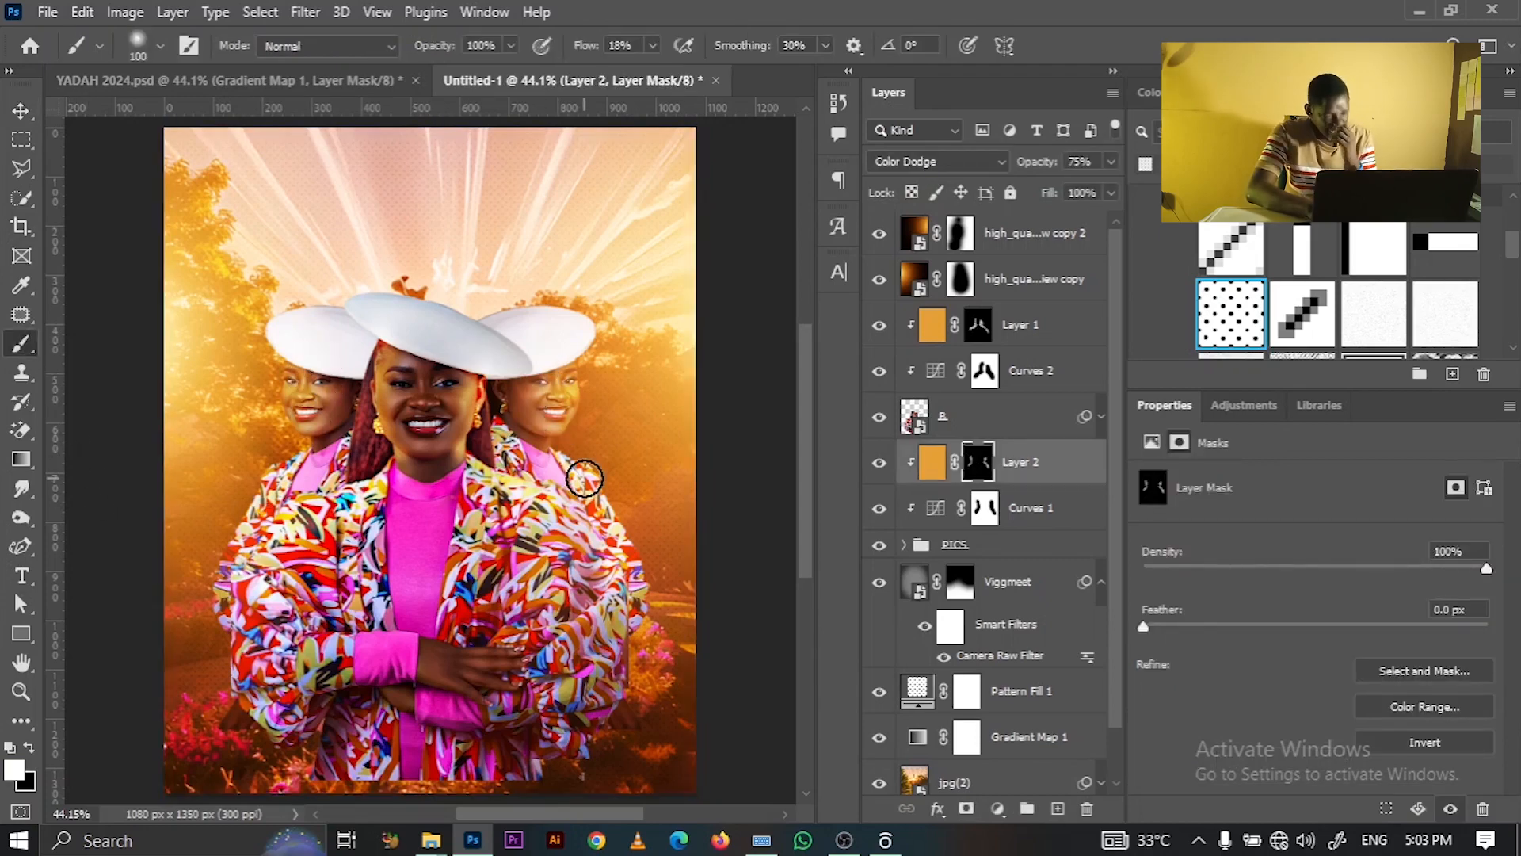
pyautogui.doubleClick(1085, 462)
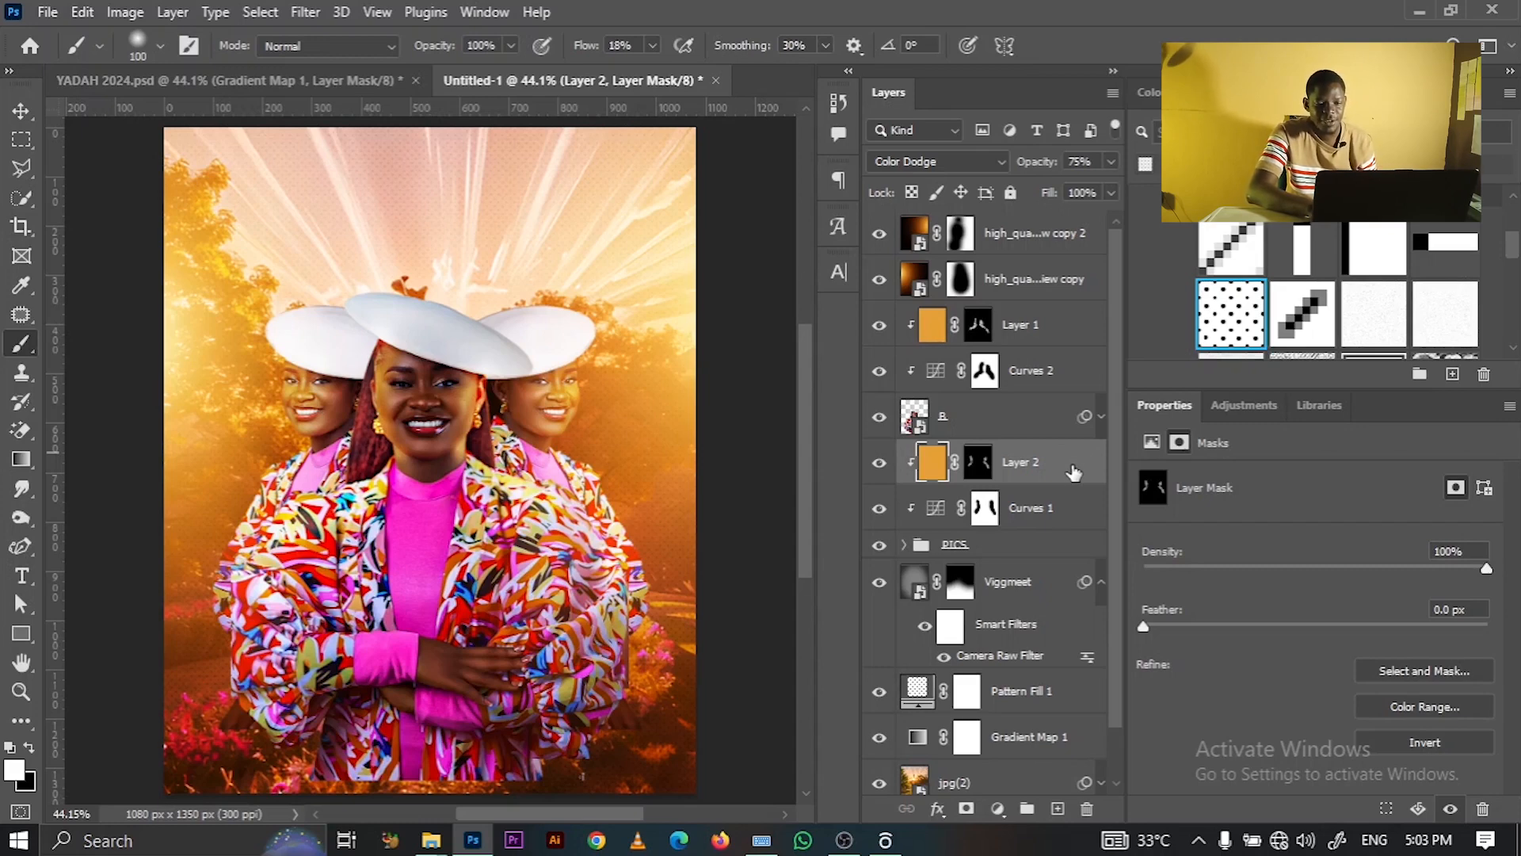
# - Split Layer 2's Underlying Layer Blend If sliders to 55/89 and 192/236 and apply
pyautogui.doubleClick(1073, 472)
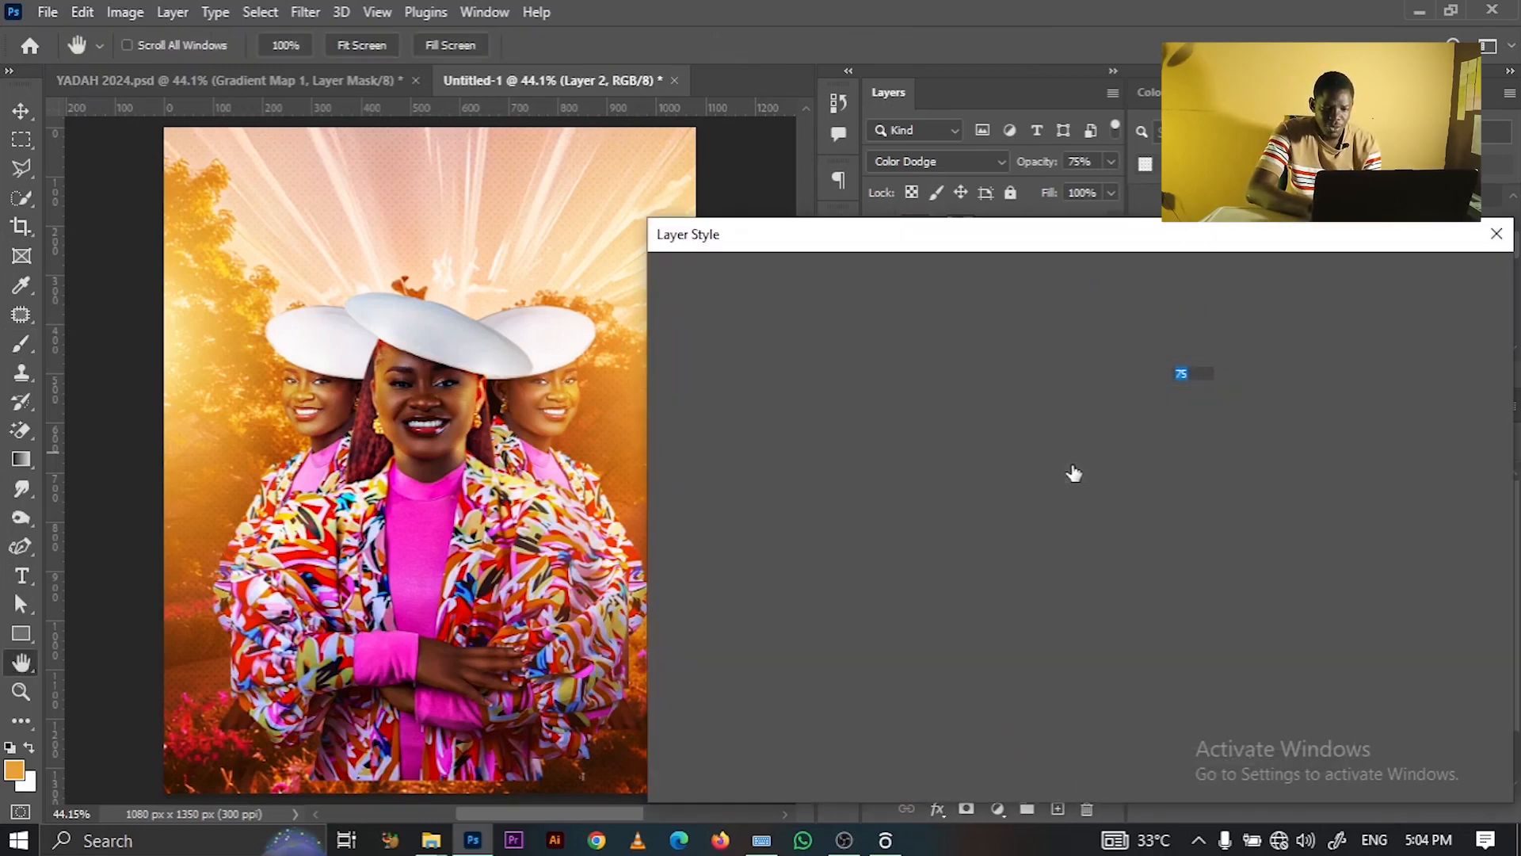
pyautogui.click(1272, 612)
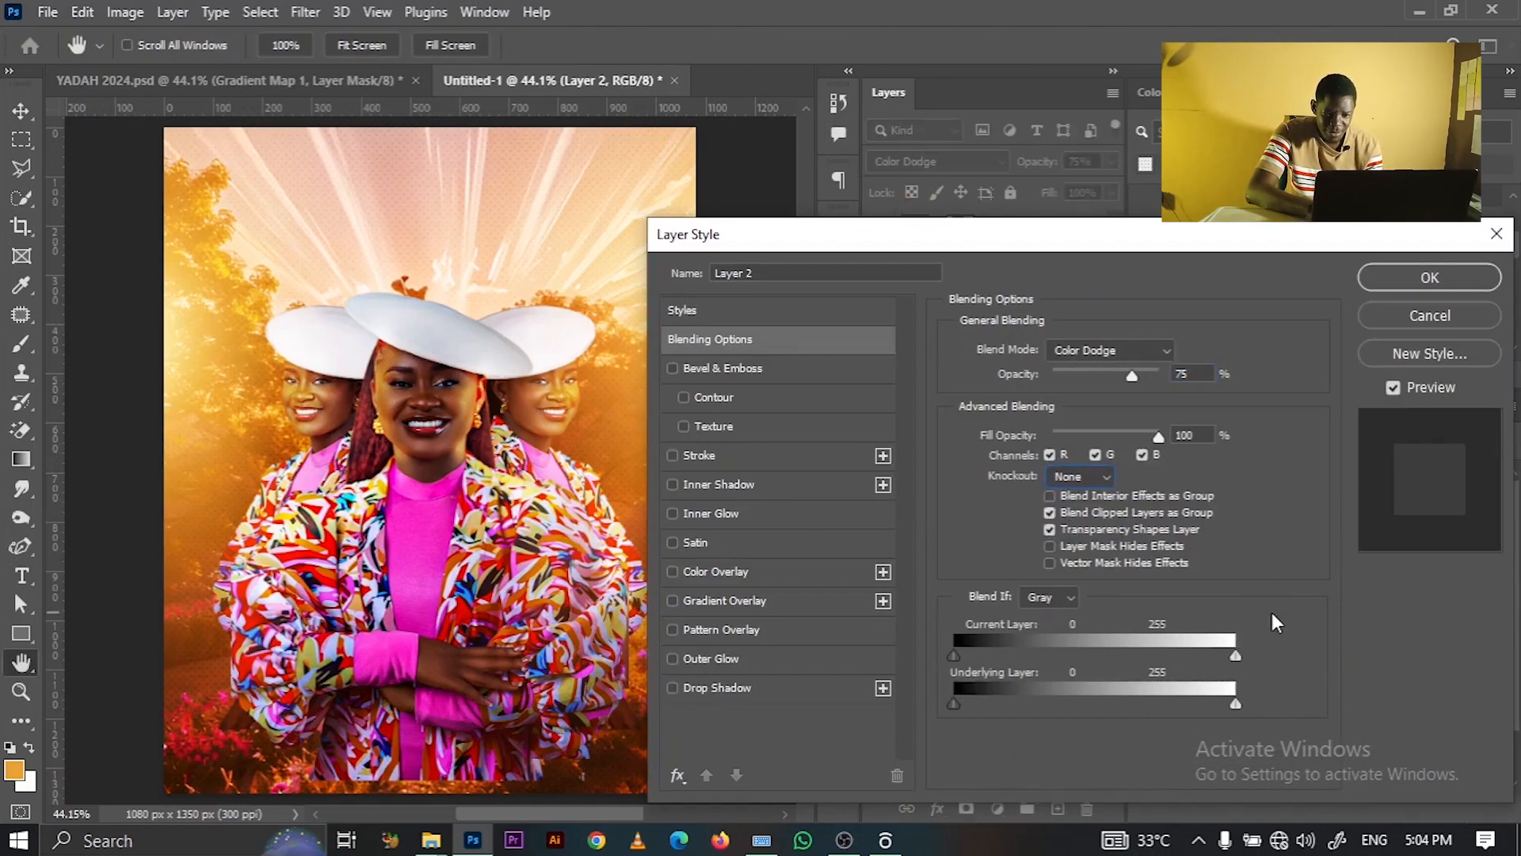
pyautogui.press('alt')
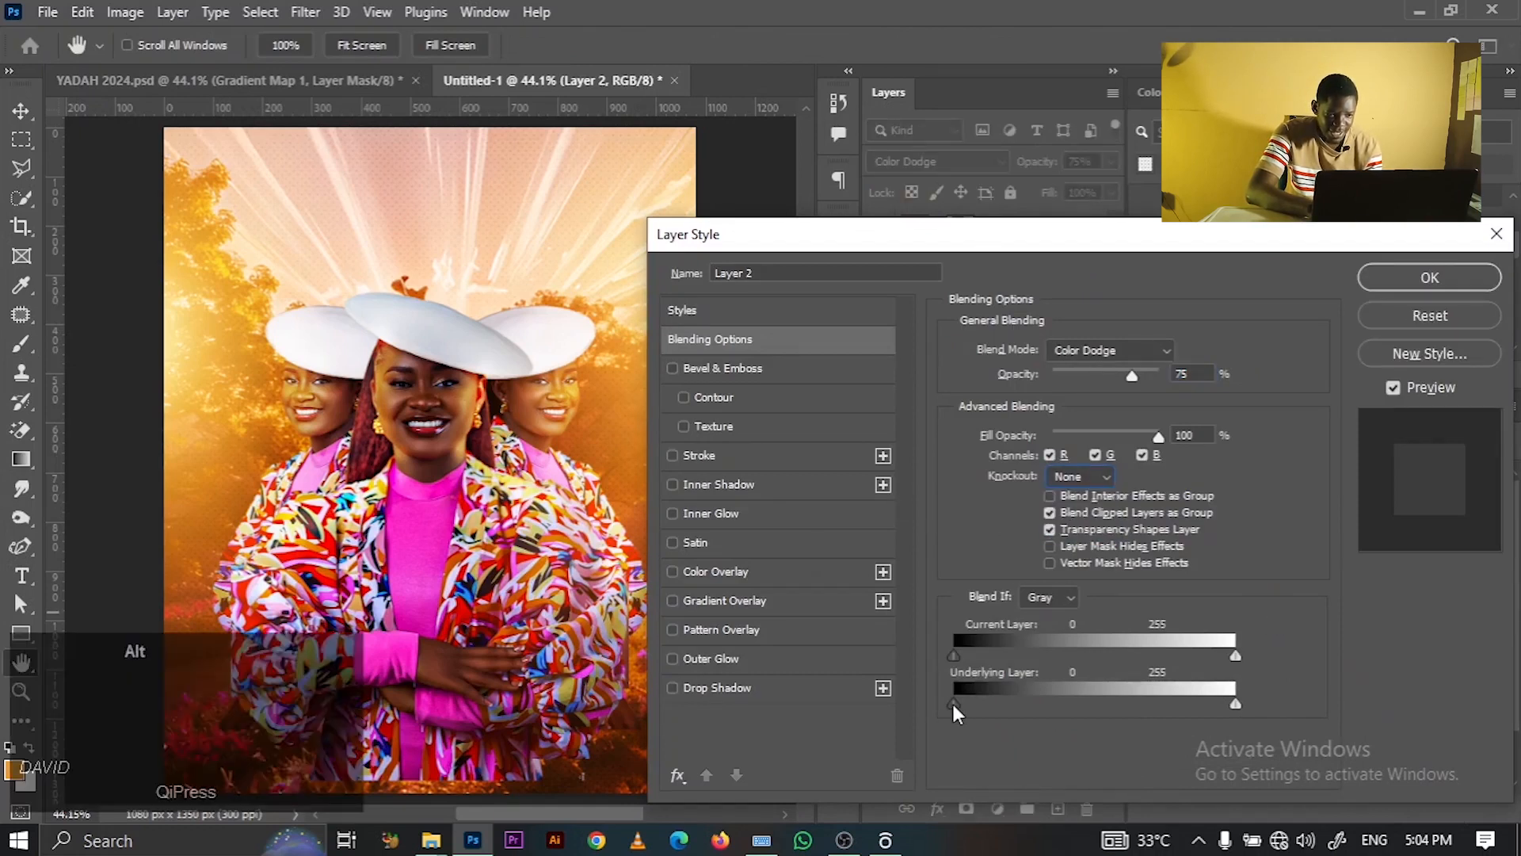
pyautogui.moveTo(957, 703); pyautogui.dragTo(1052, 701)
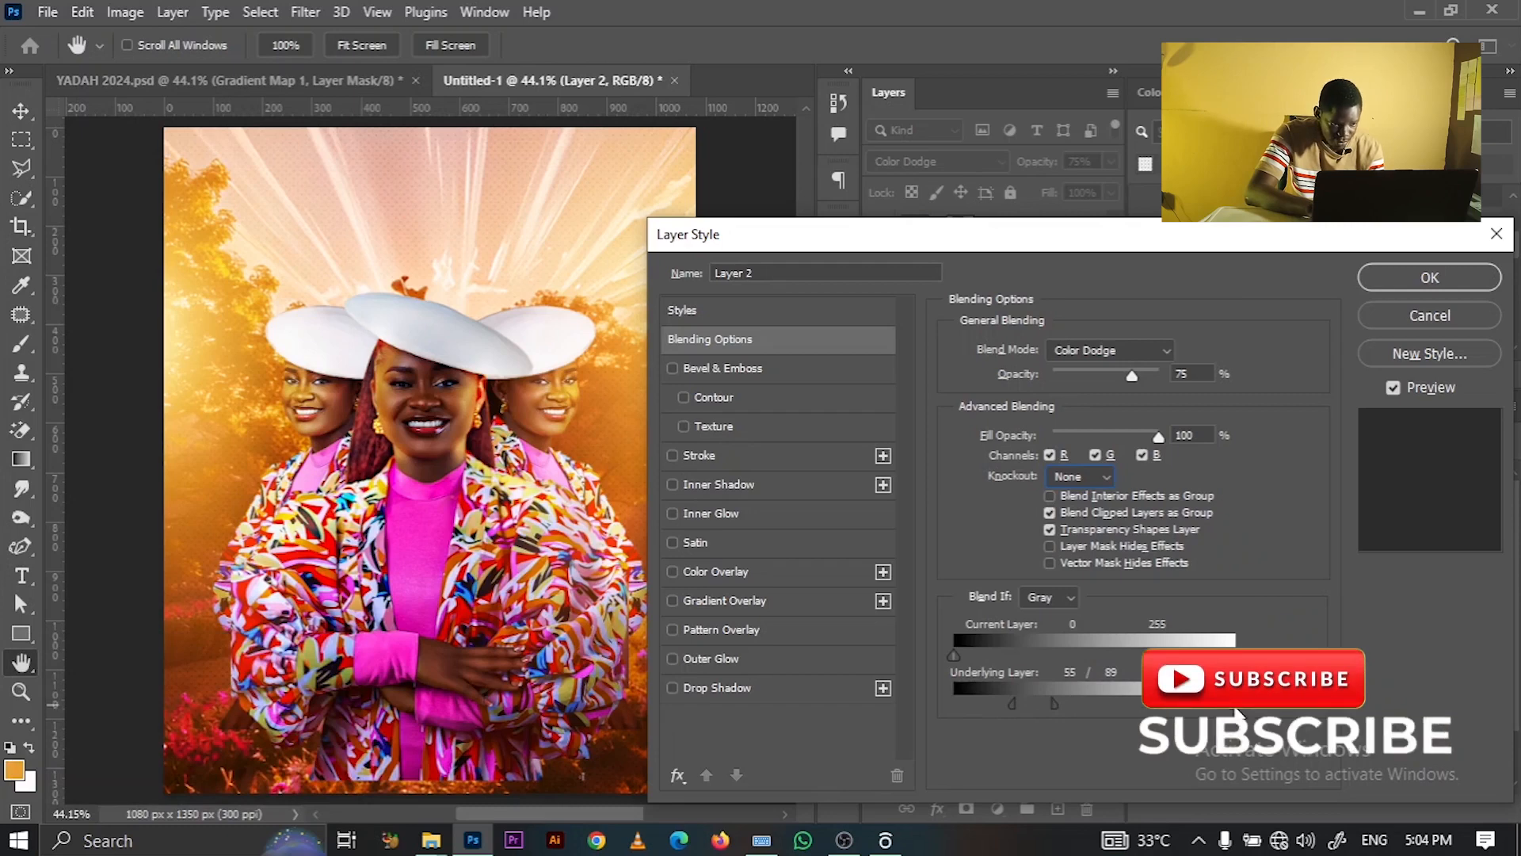
pyautogui.press('alt')
pyautogui.moveTo(1154, 704); pyautogui.dragTo(1111, 704)
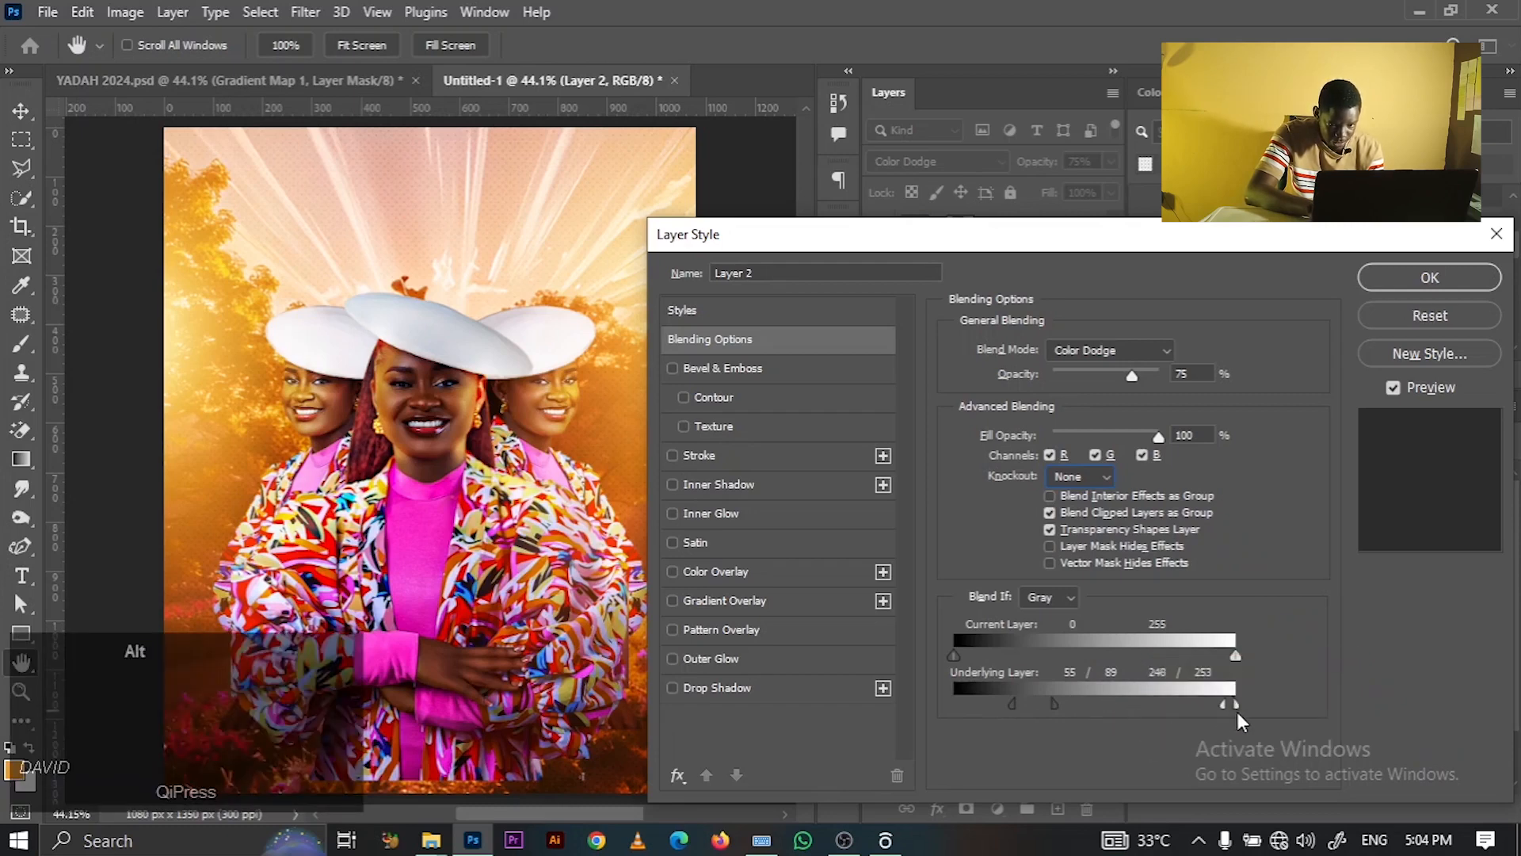
pyautogui.moveTo(1235, 715); pyautogui.dragTo(1216, 720)
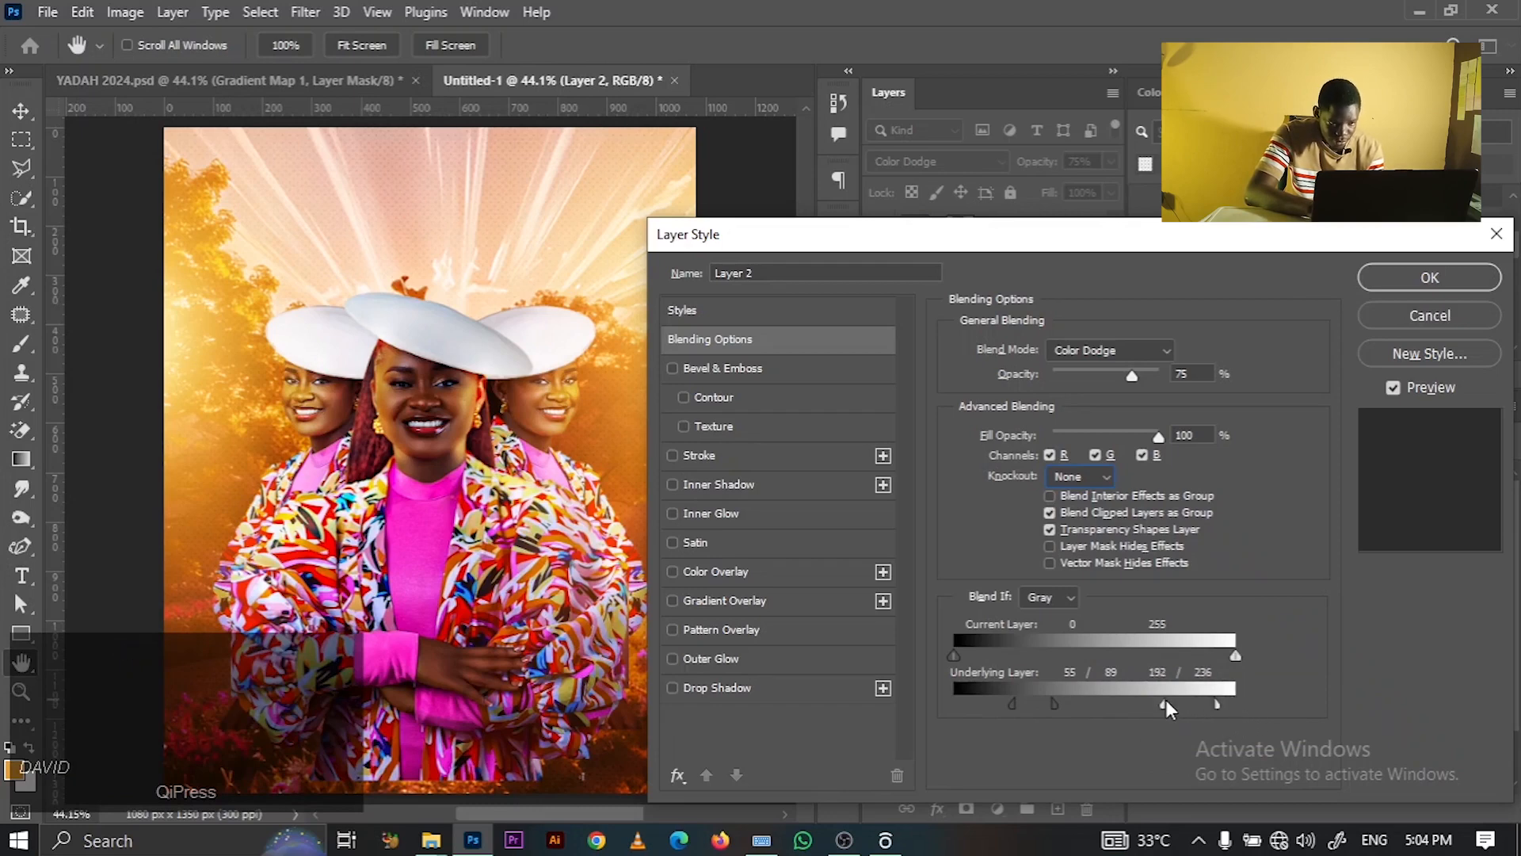
pyautogui.click(1430, 278)
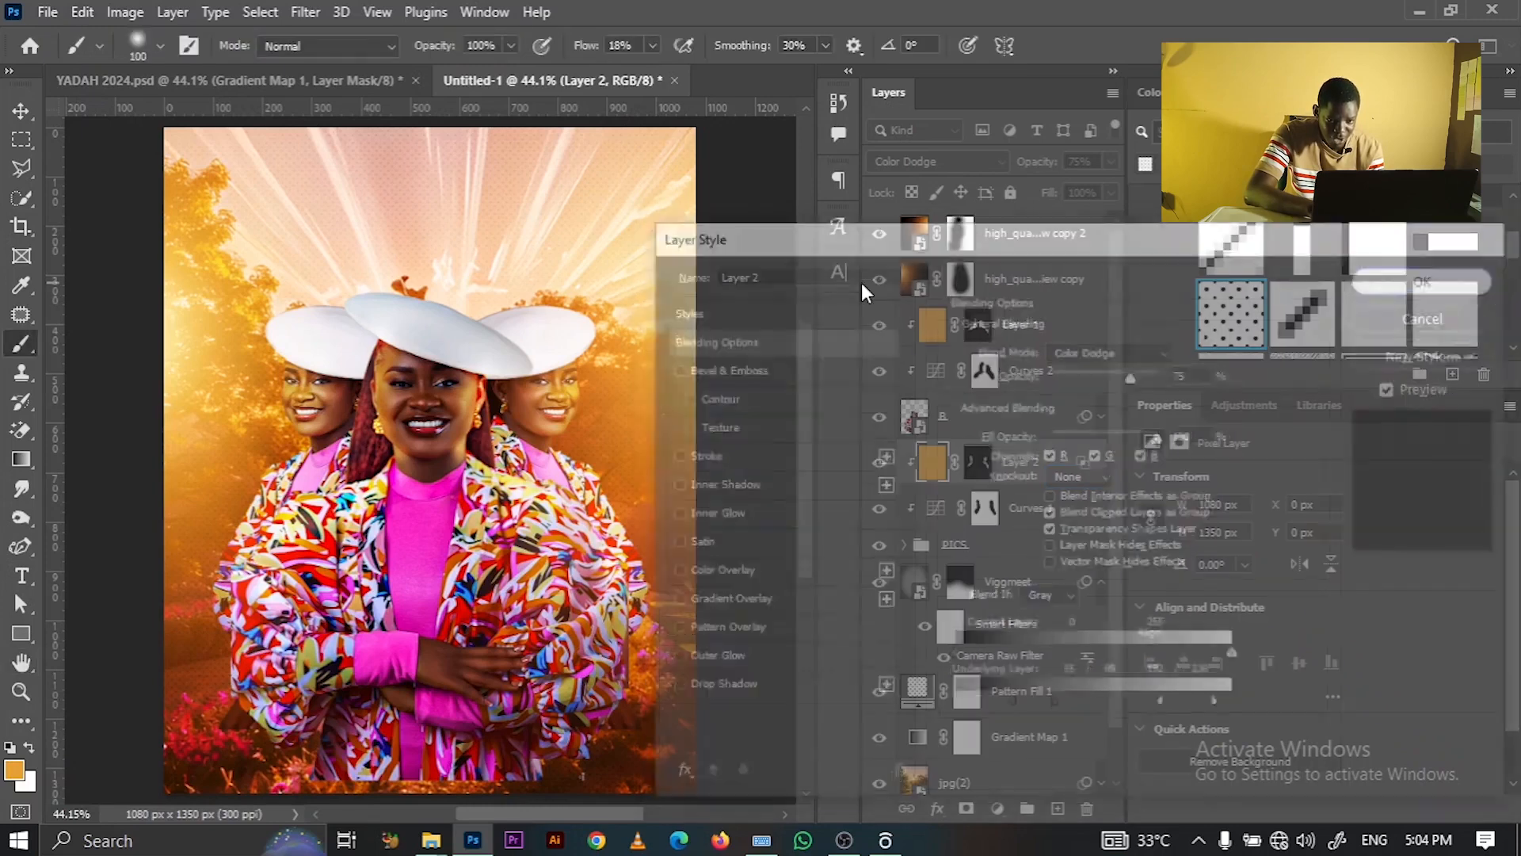
pyautogui.click(979, 339)
pyautogui.press('z')
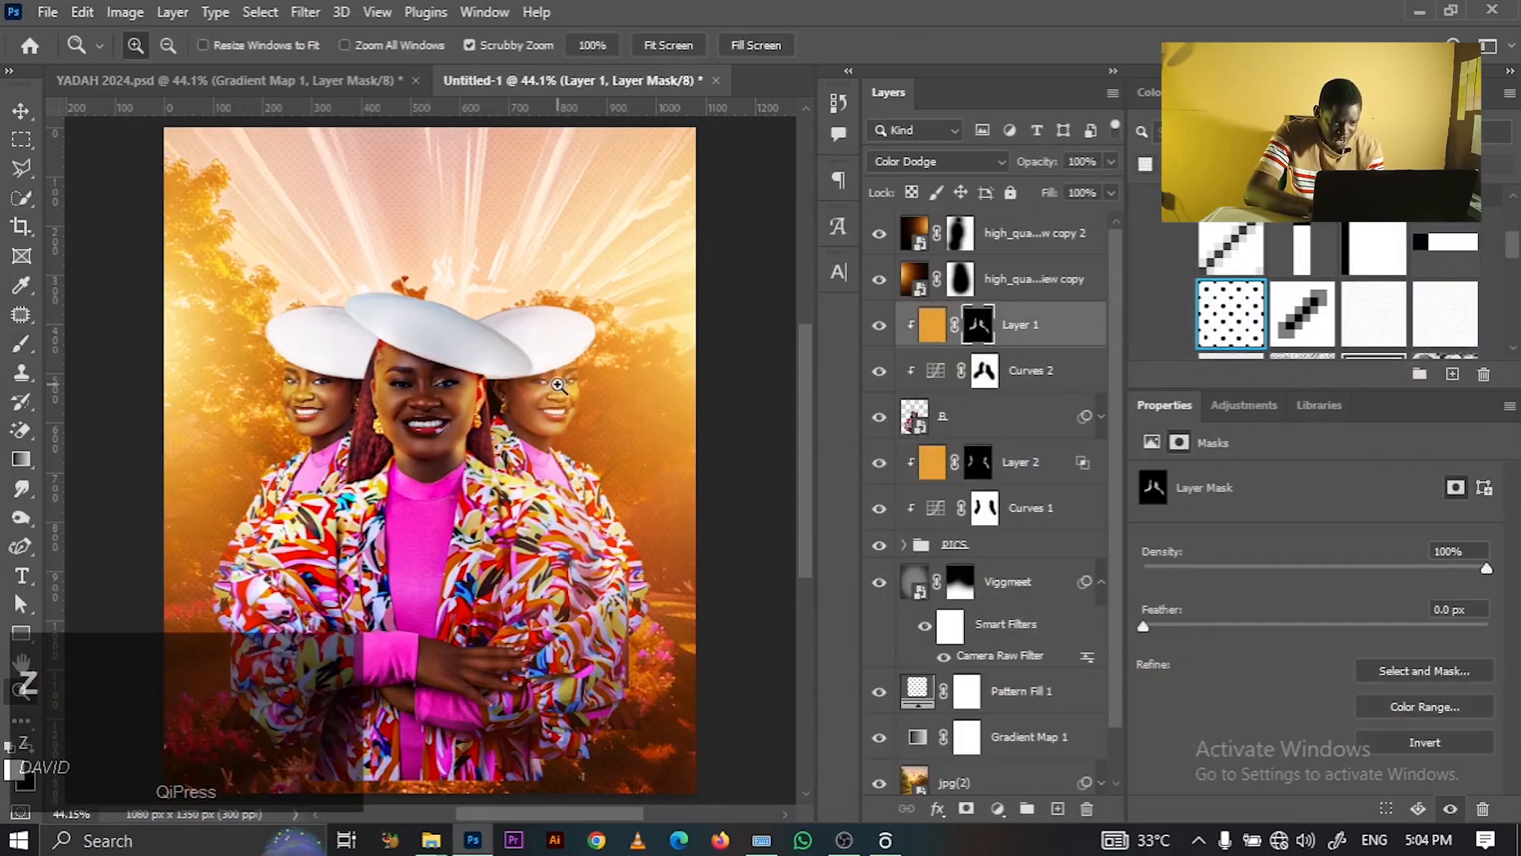
pyautogui.click(412, 394)
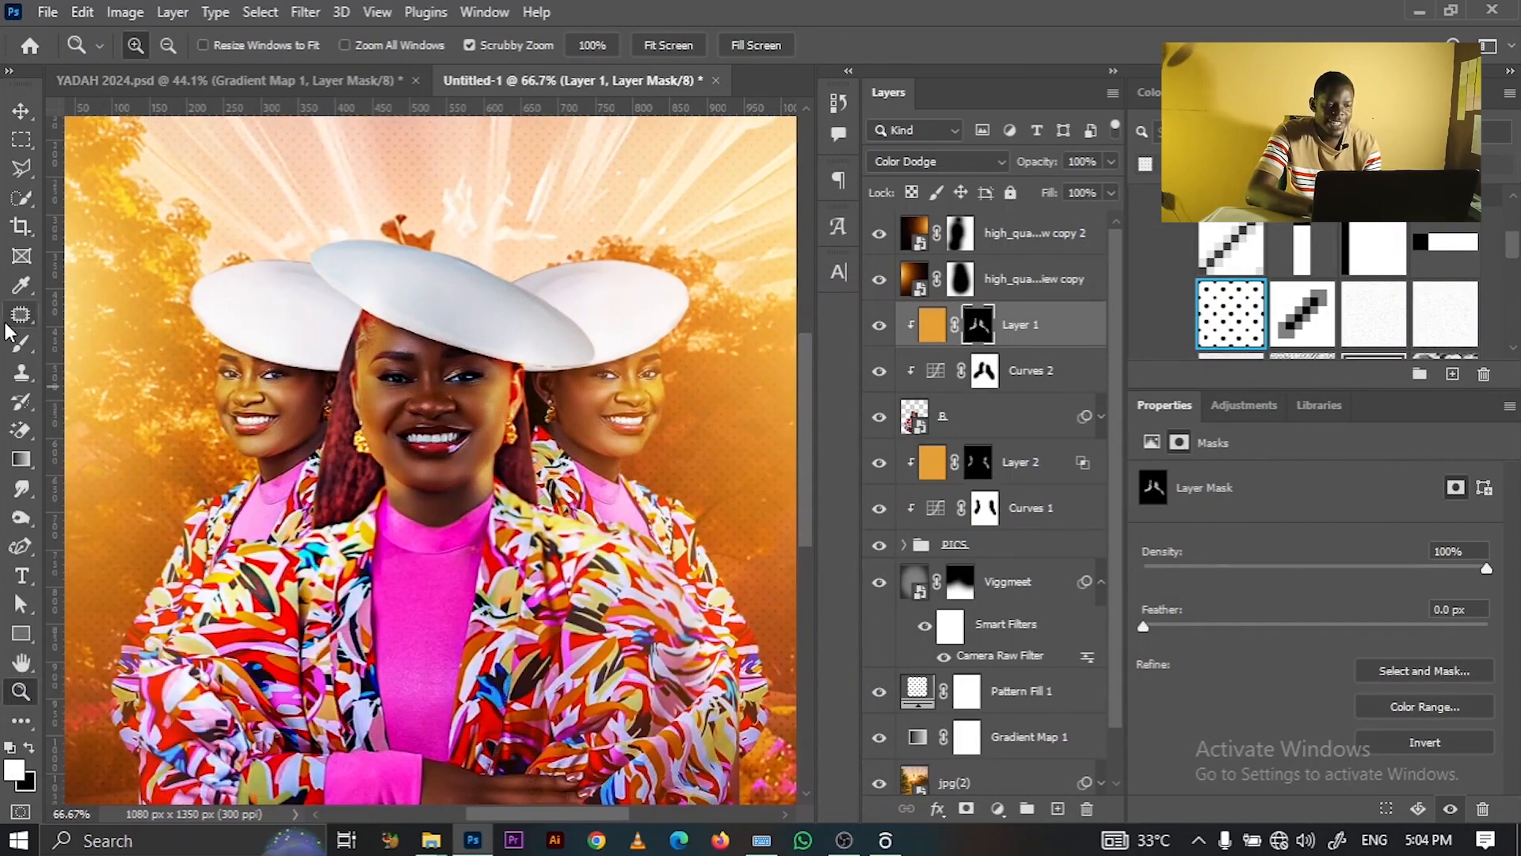
pyautogui.click(21, 343)
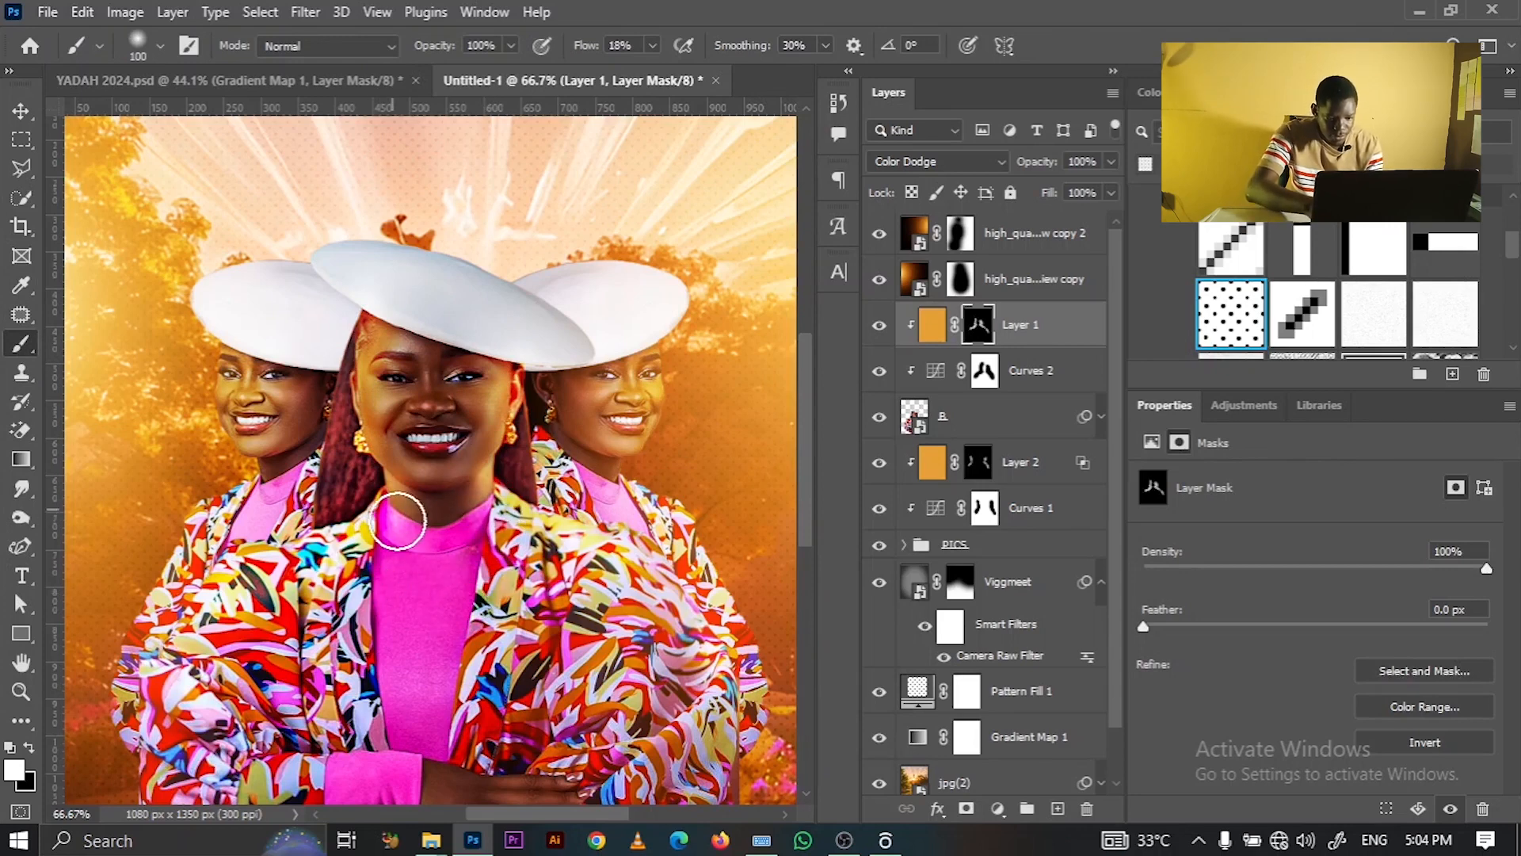
pyautogui.press('ctrl')
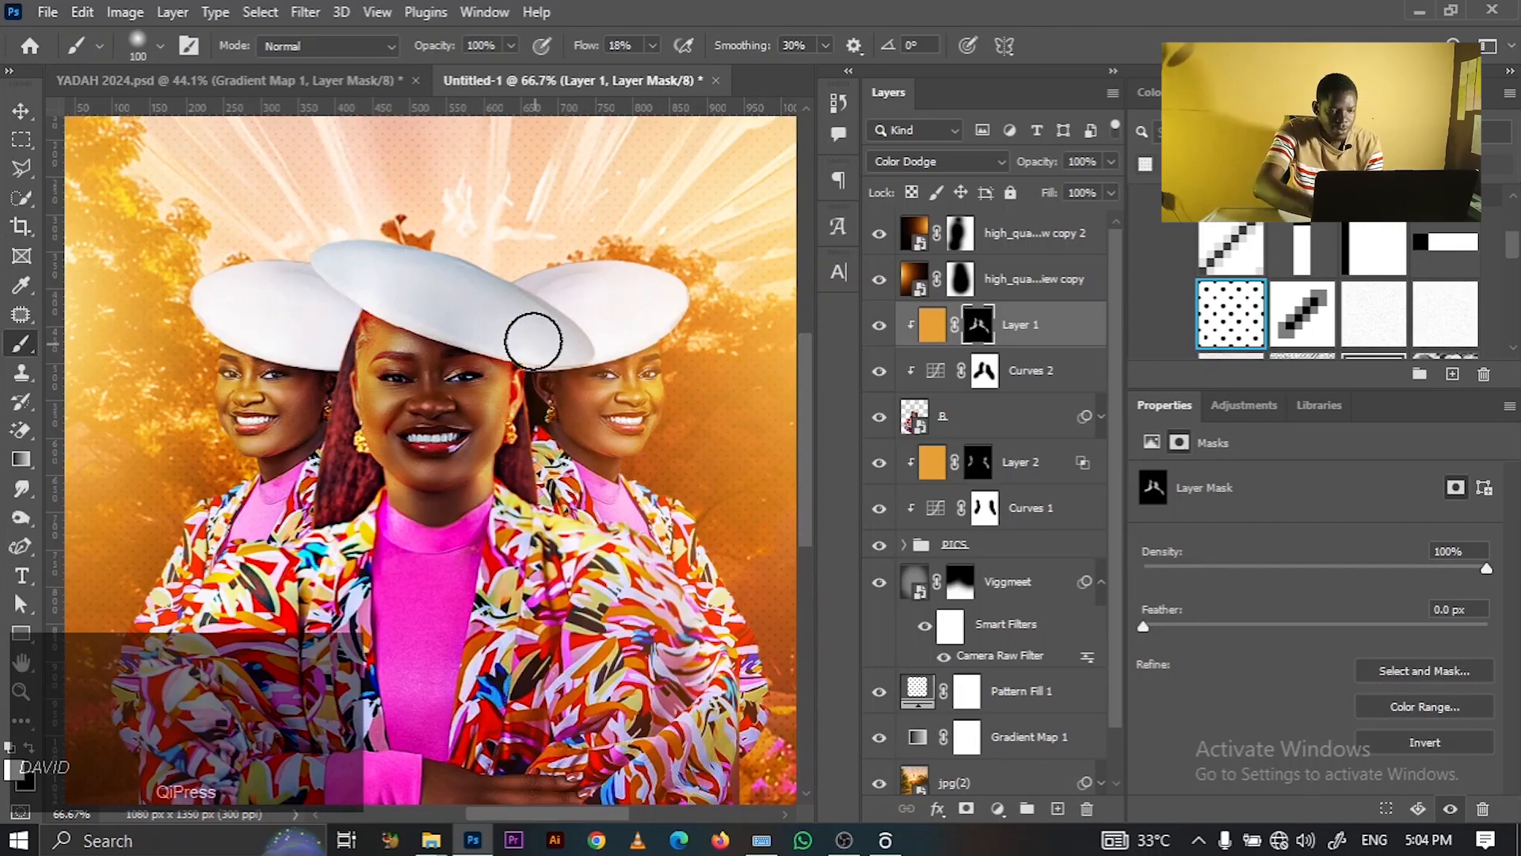
pyautogui.hotkey('ctrl', '0')
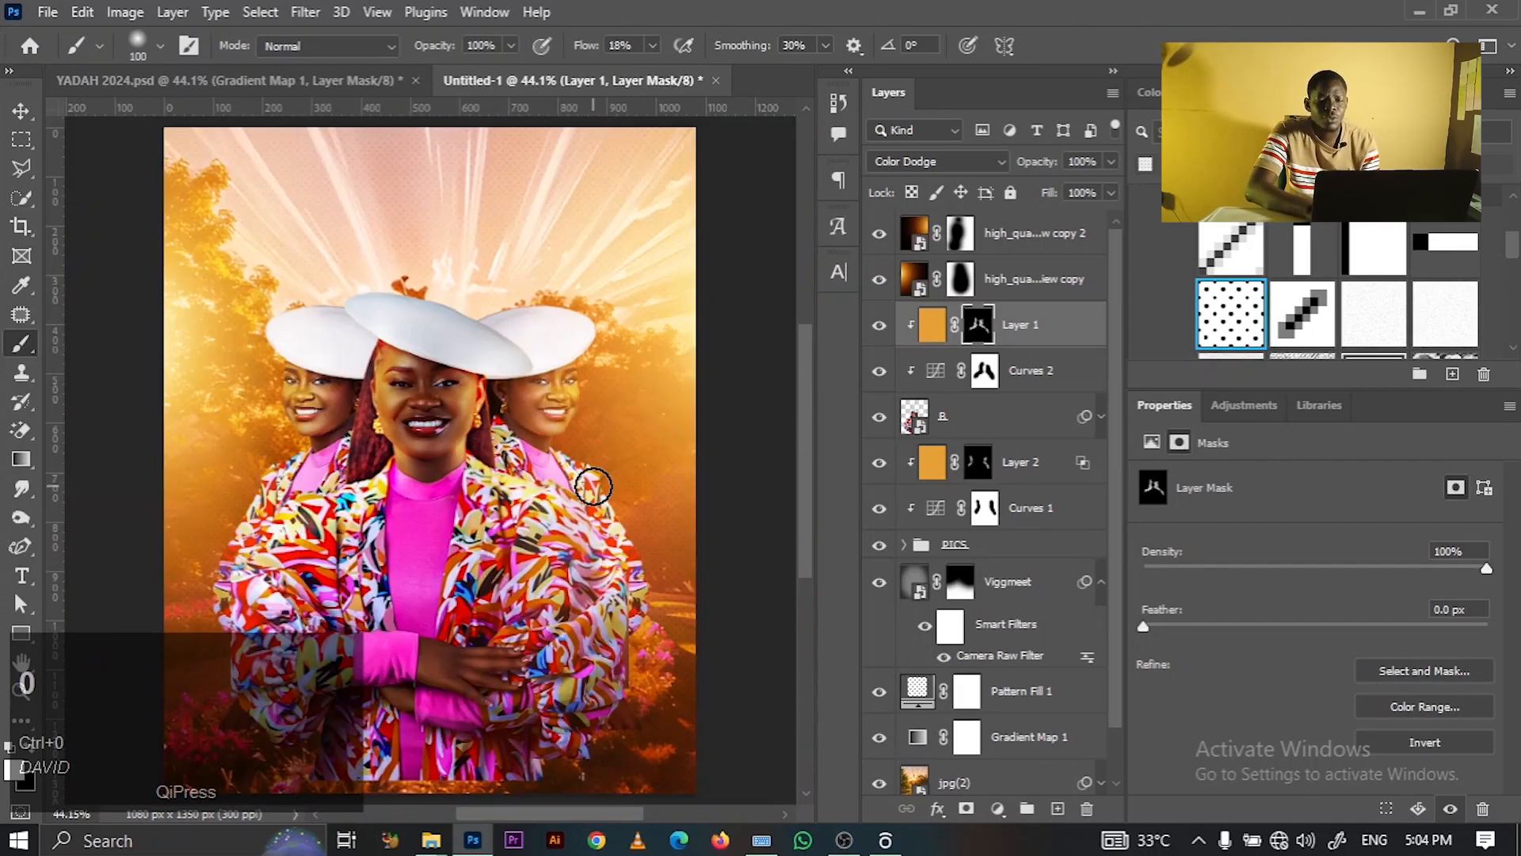
# - Feather Layer 1's Underlying Layer Blend If range to 0/81 and 178/255 and confirm
pyautogui.doubleClick(1080, 331)
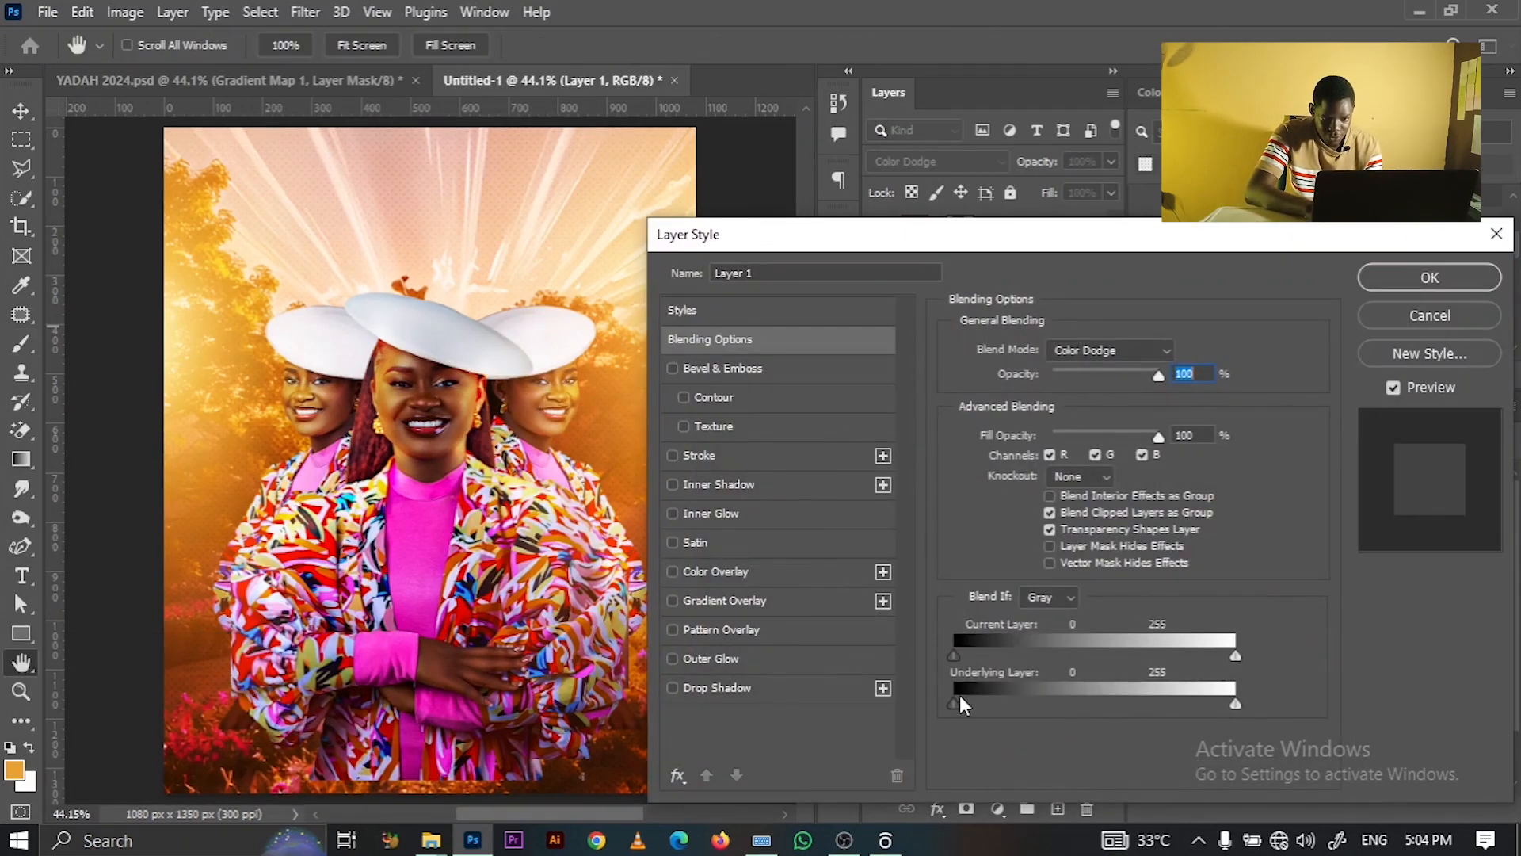
pyautogui.press('alt')
pyautogui.moveTo(1235, 704); pyautogui.dragTo(1149, 703)
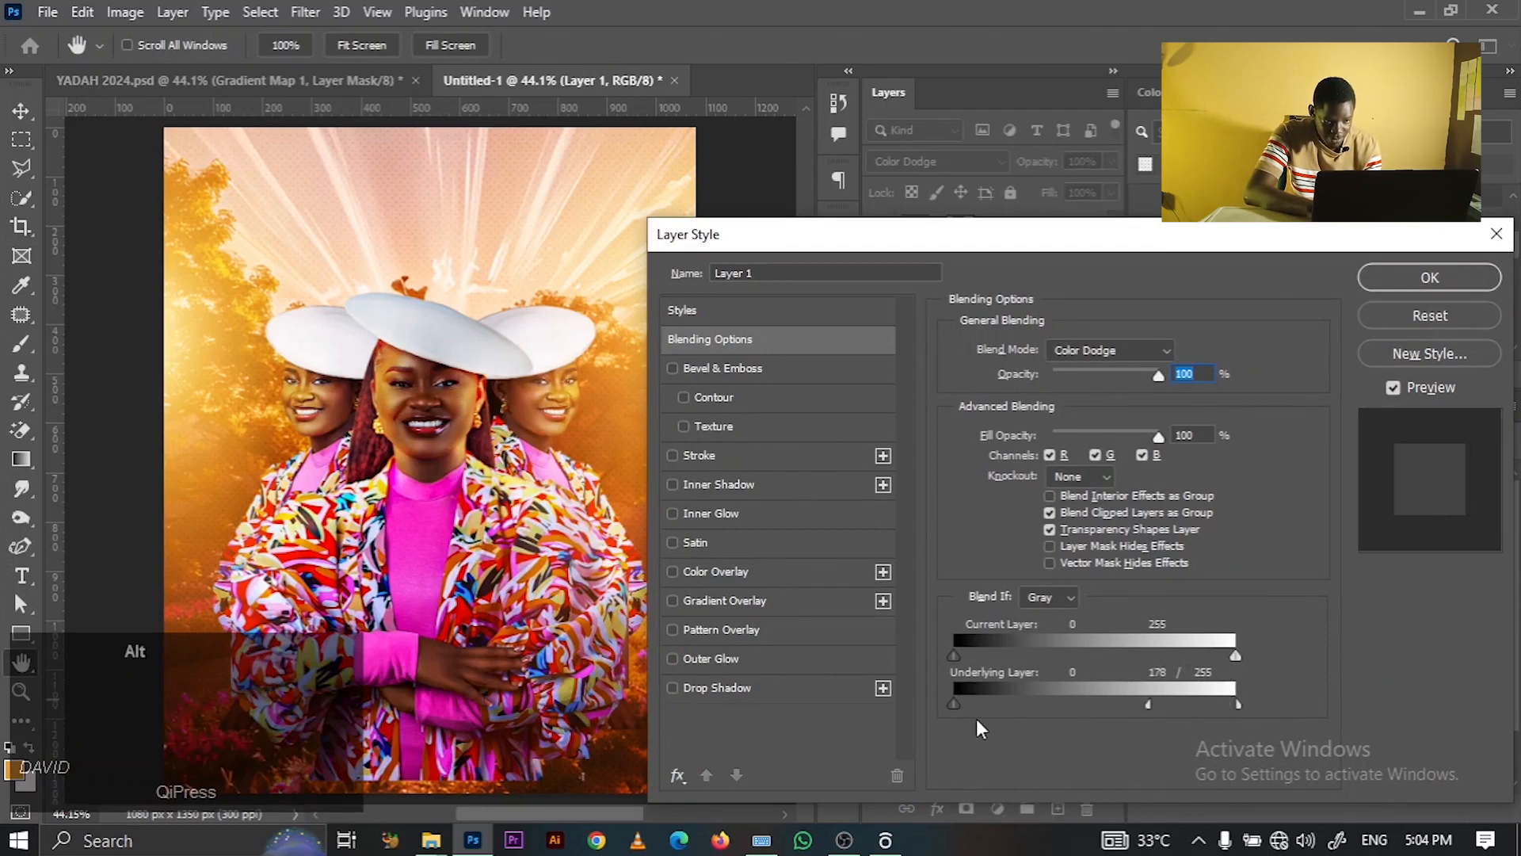
pyautogui.moveTo(956, 703); pyautogui.dragTo(1043, 700)
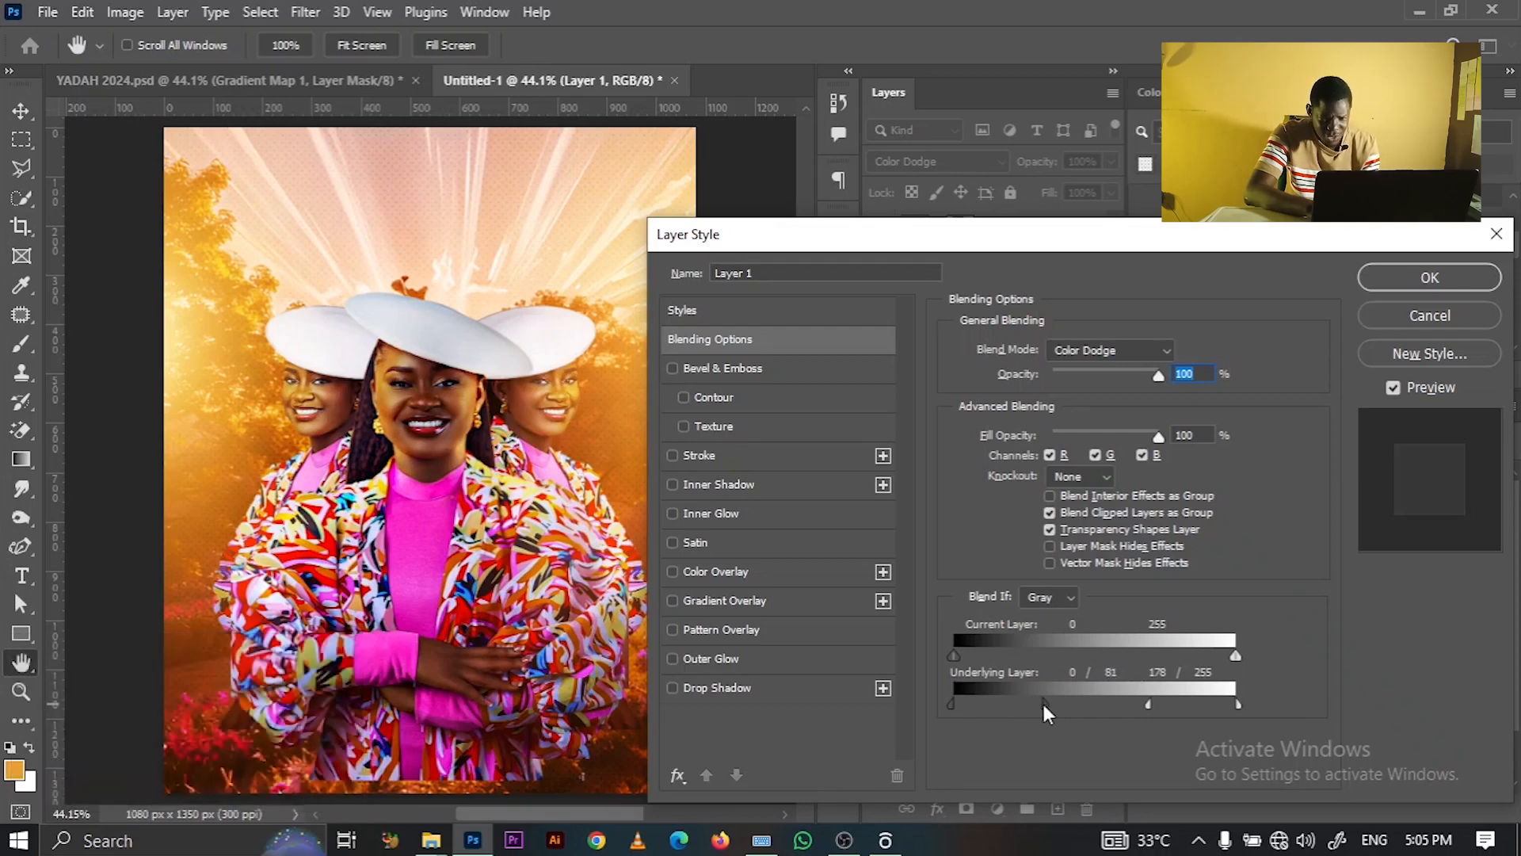
pyautogui.click(1466, 279)
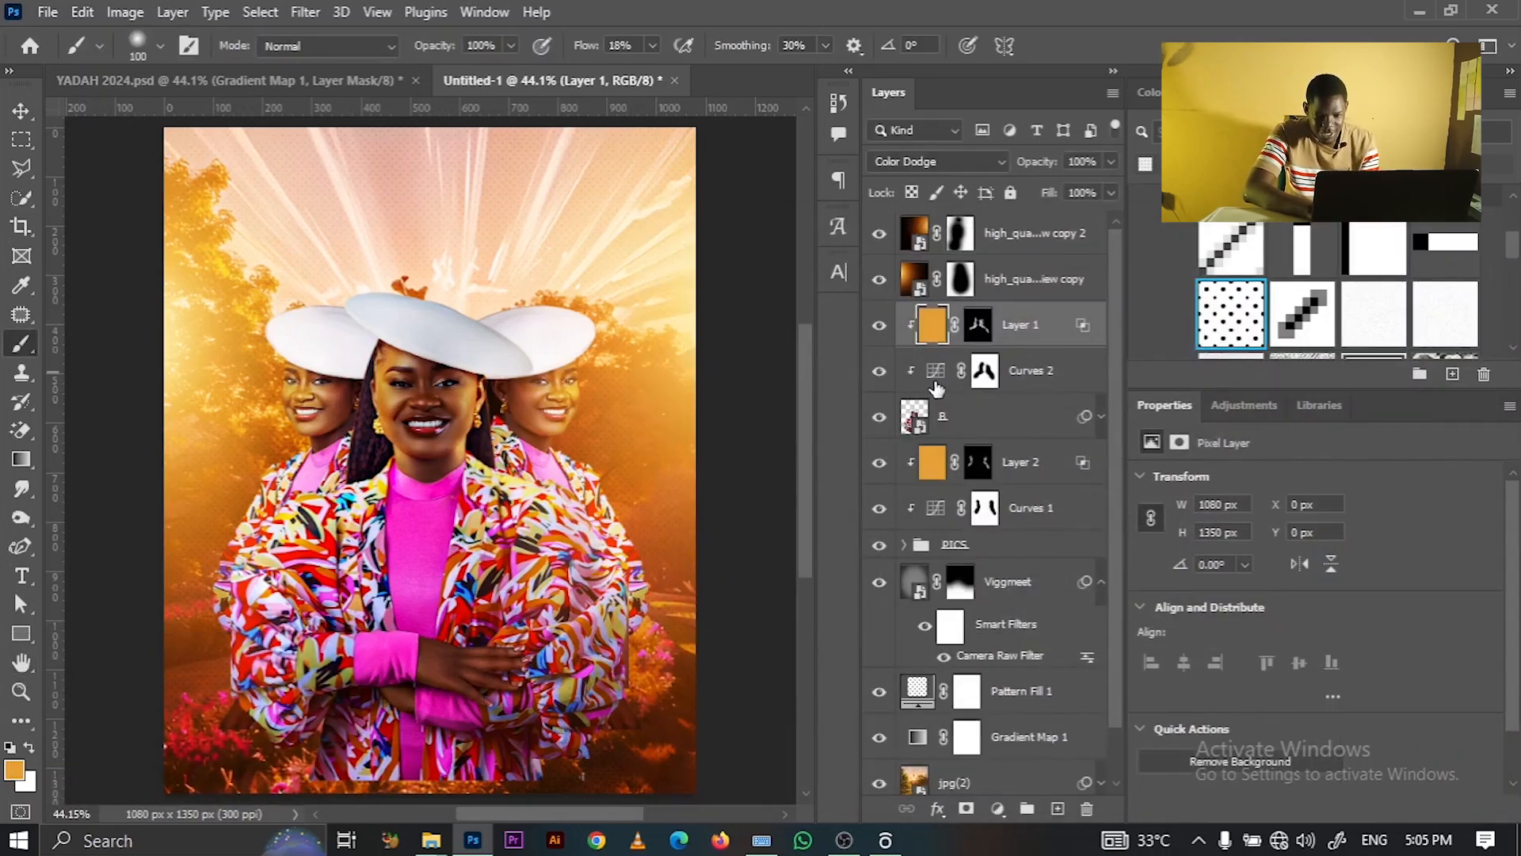
# - Nudge the Curves 2 point up to brighten the figure slightly
pyautogui.click(935, 379)
pyautogui.moveTo(1345, 711)
pyautogui.mouseDown()
pyautogui.moveTo(1330, 689)
pyautogui.moveTo(1329, 707)
pyautogui.mouseUp()
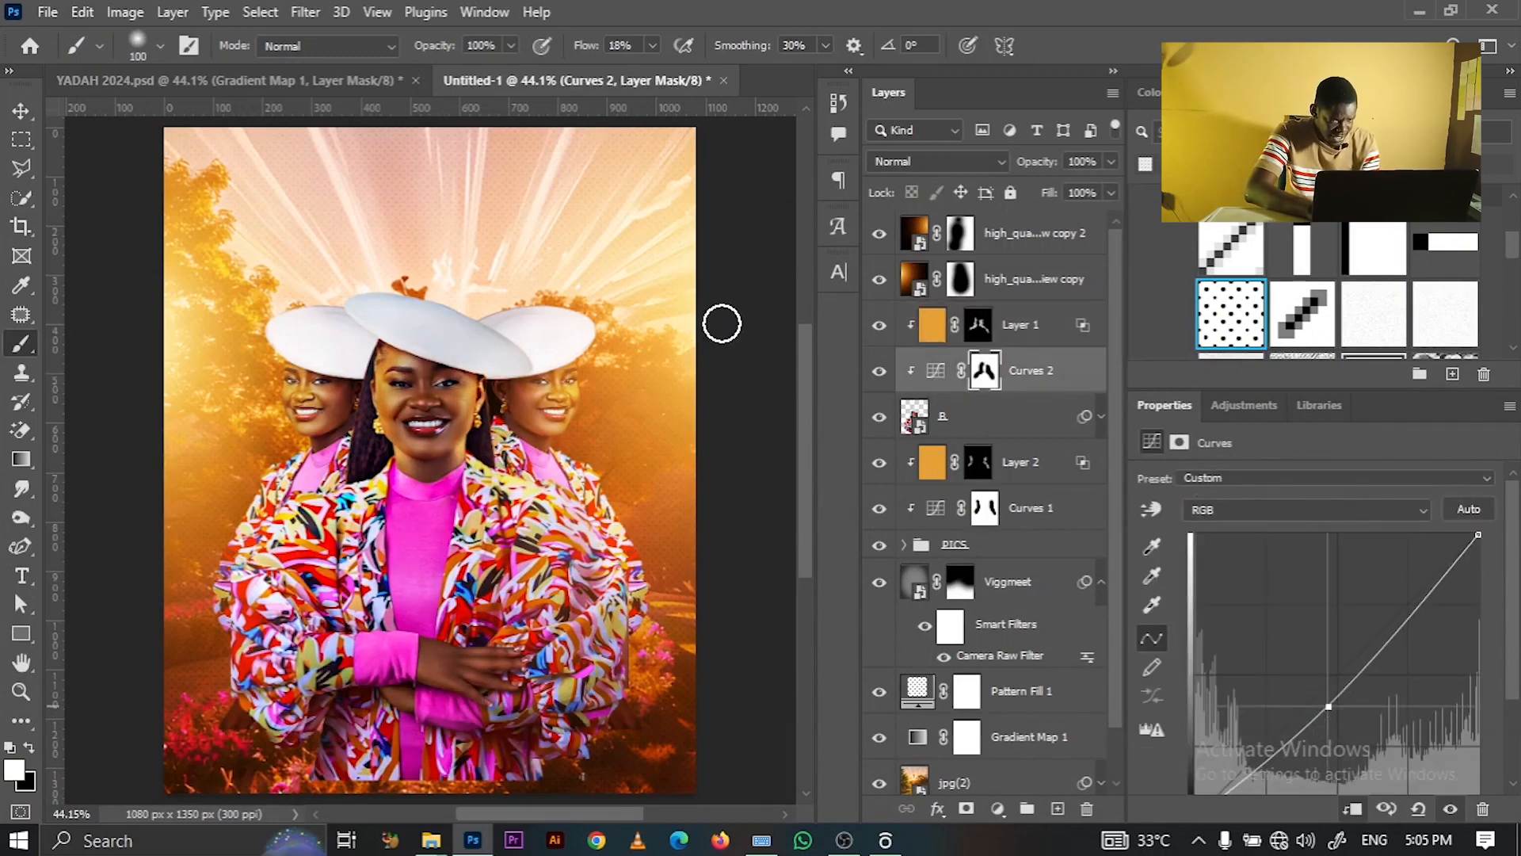
pyautogui.click(21, 110)
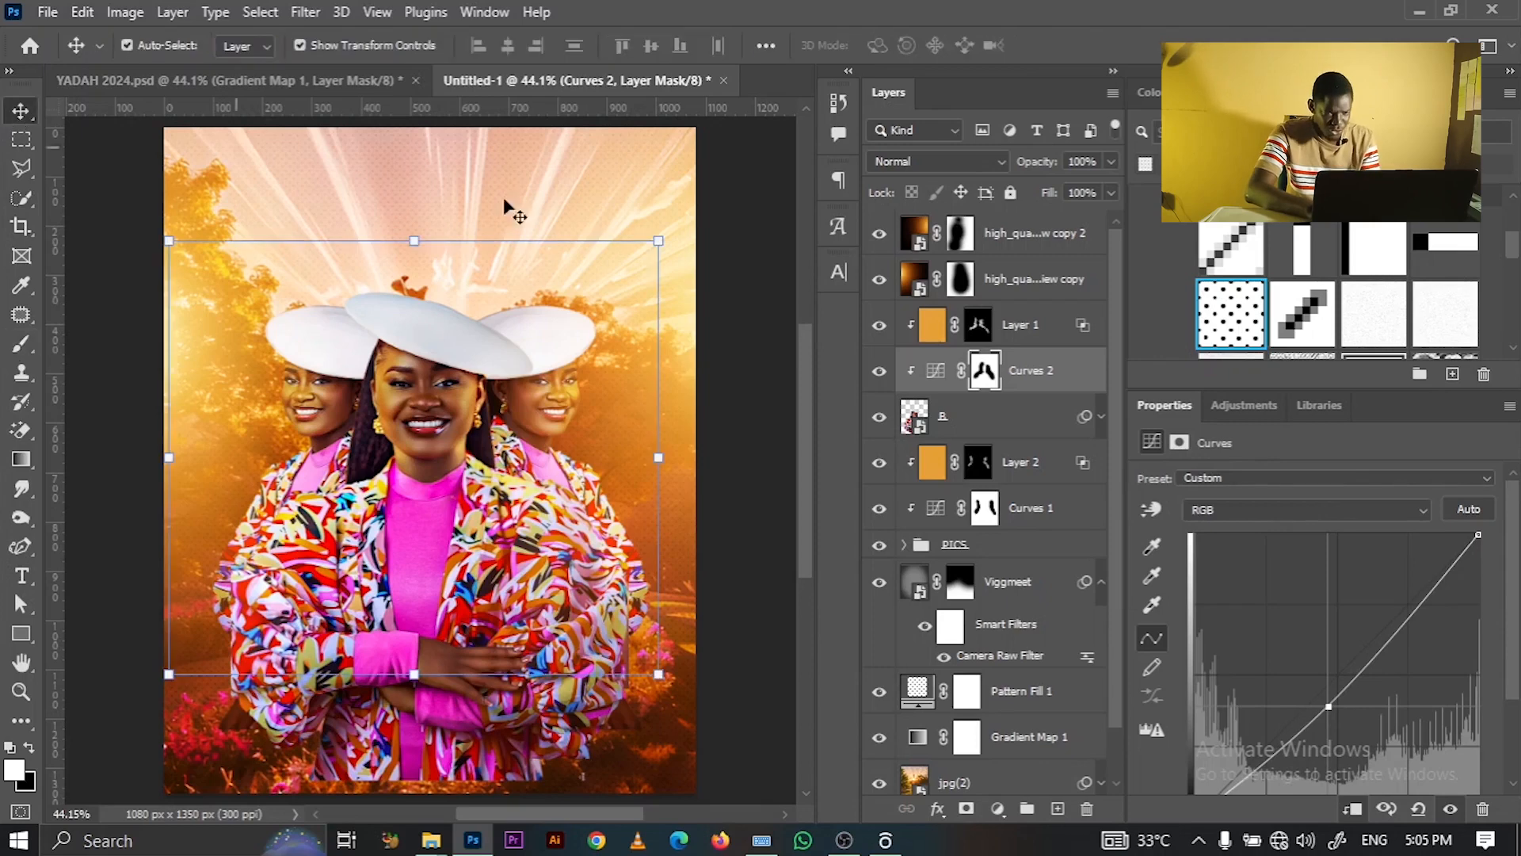
pyautogui.click(721, 238)
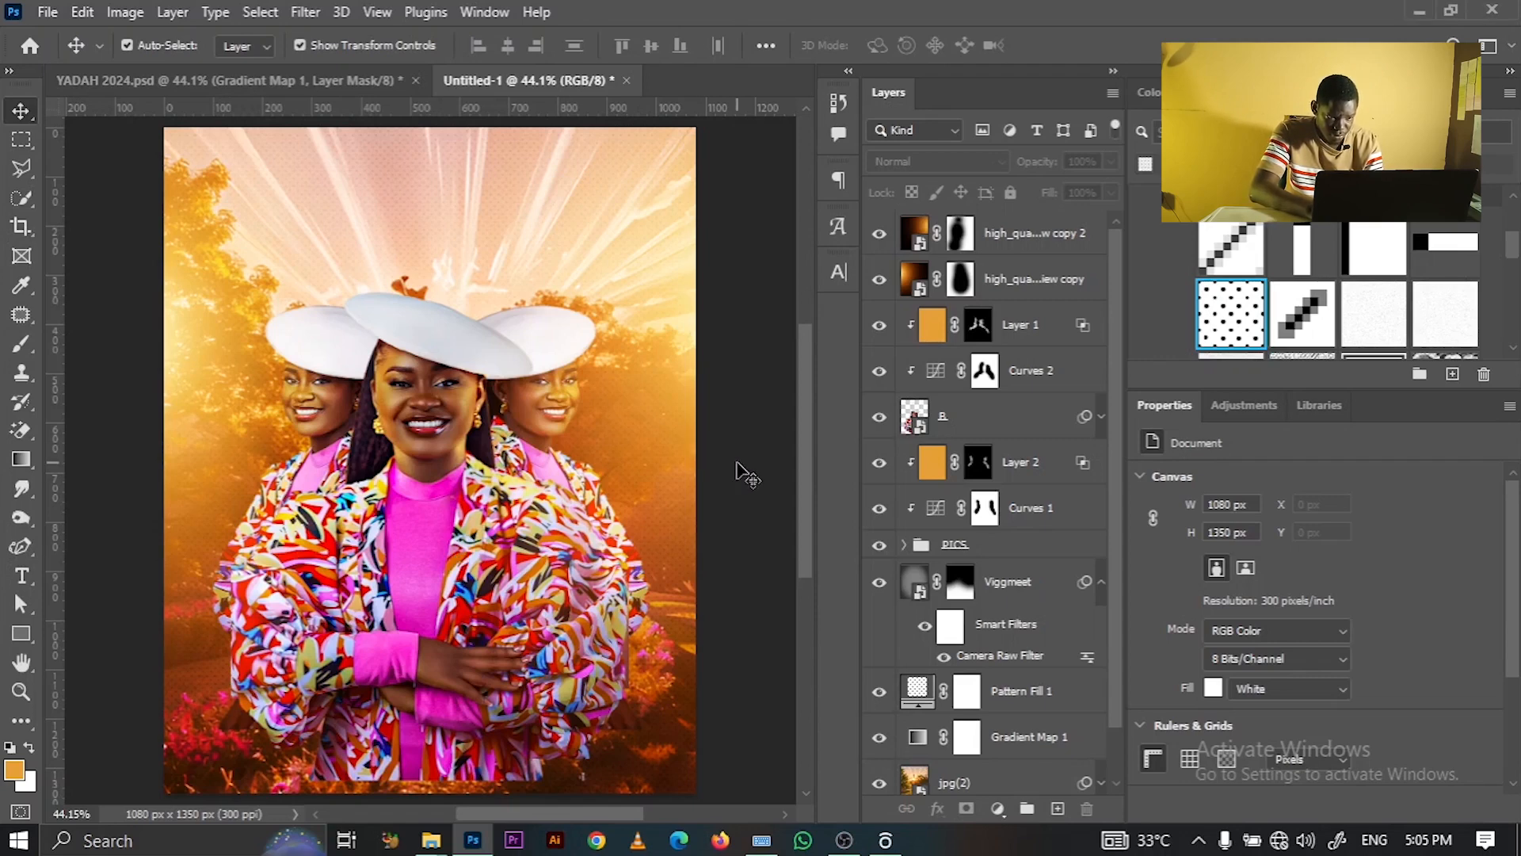
# - Apply Lock All to both Layer 1 and Layer 2
pyautogui.click(480, 398)
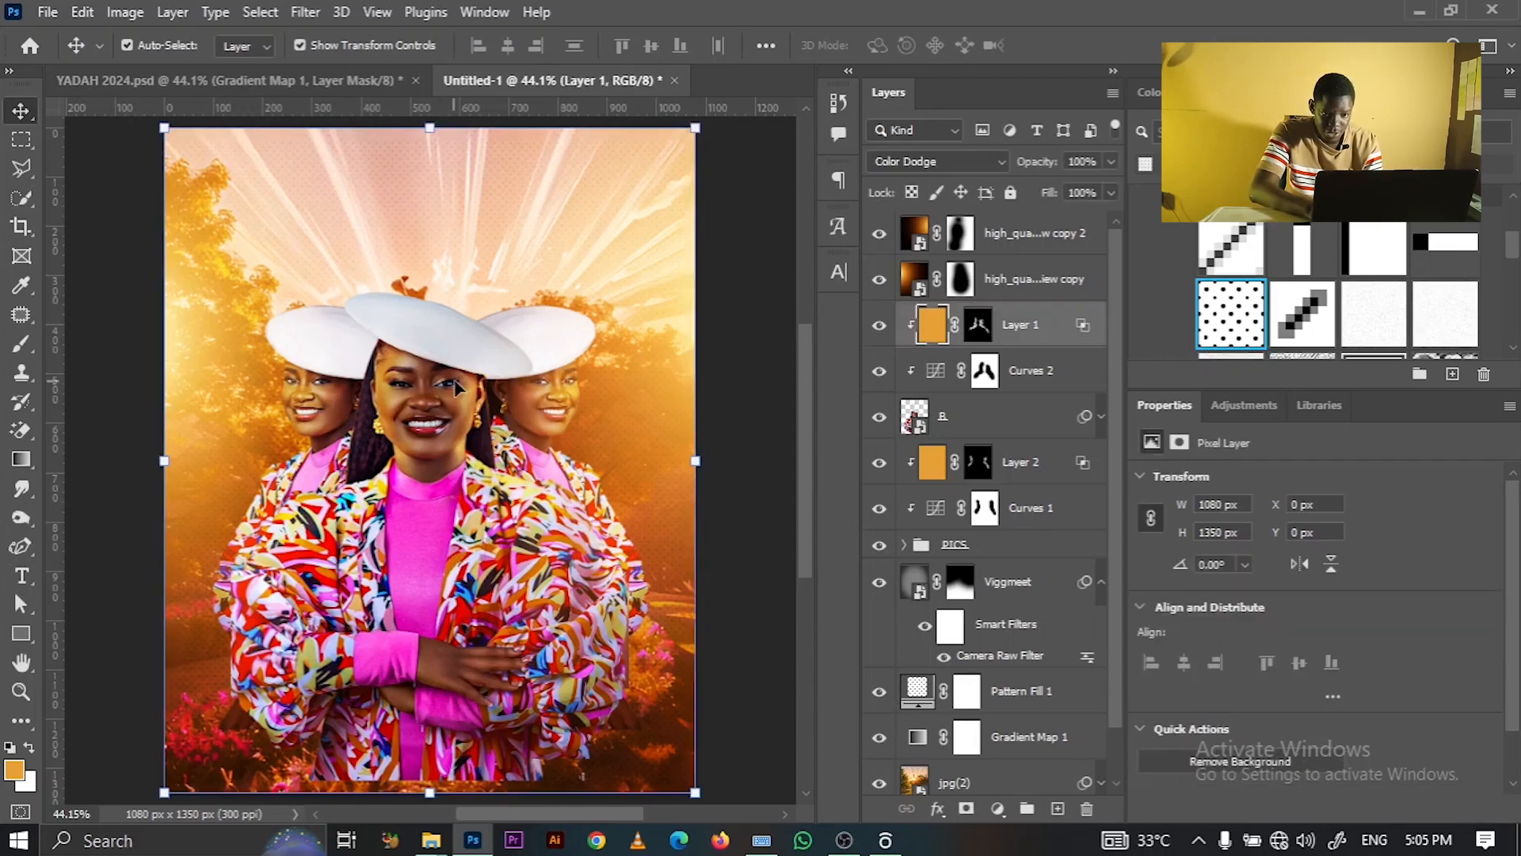
pyautogui.click(1010, 194)
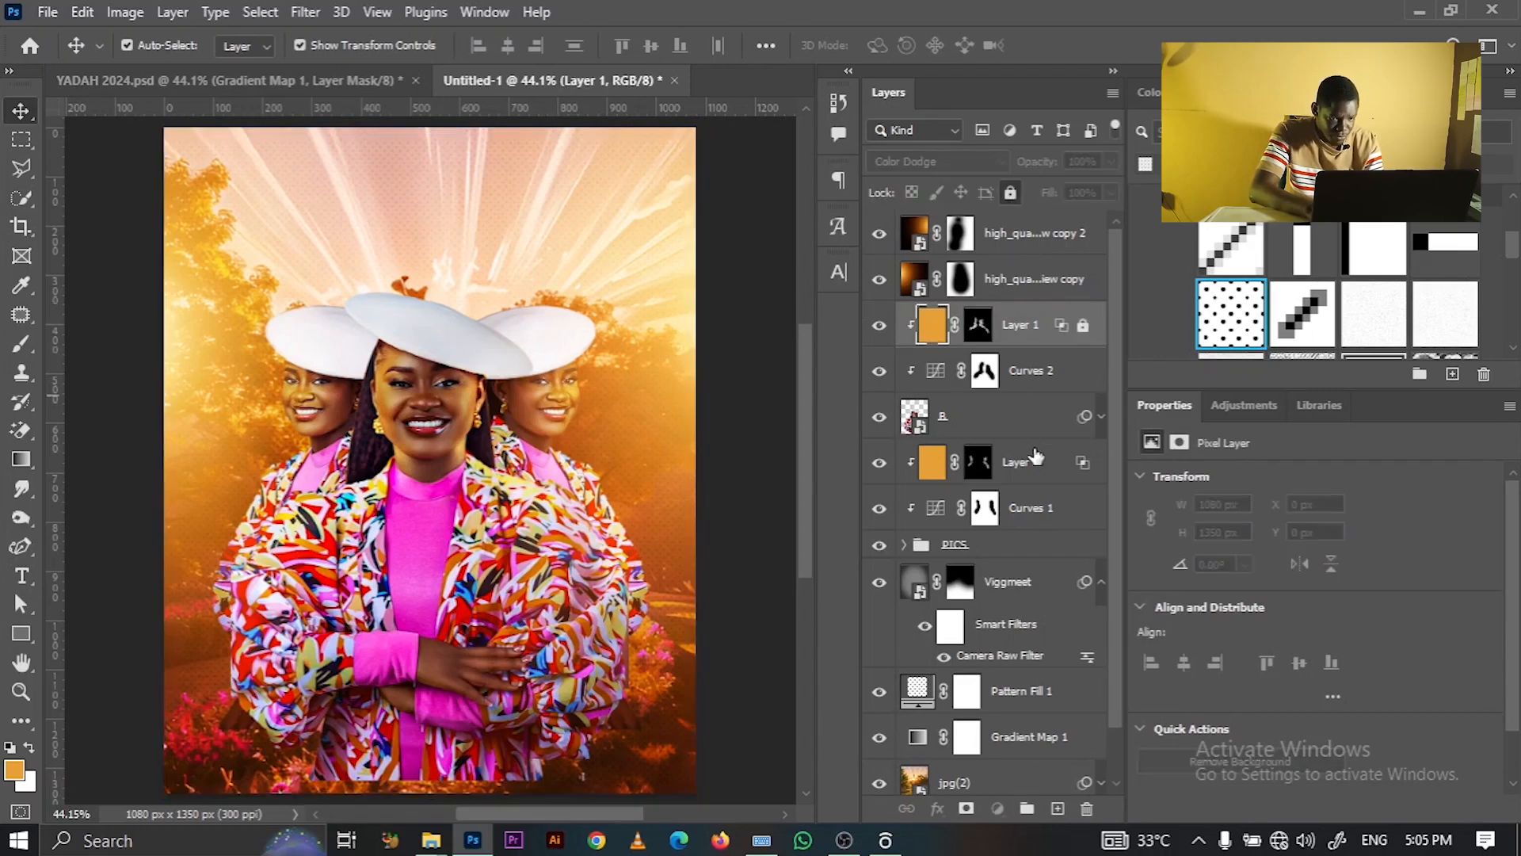
pyautogui.click(1033, 460)
pyautogui.click(1011, 194)
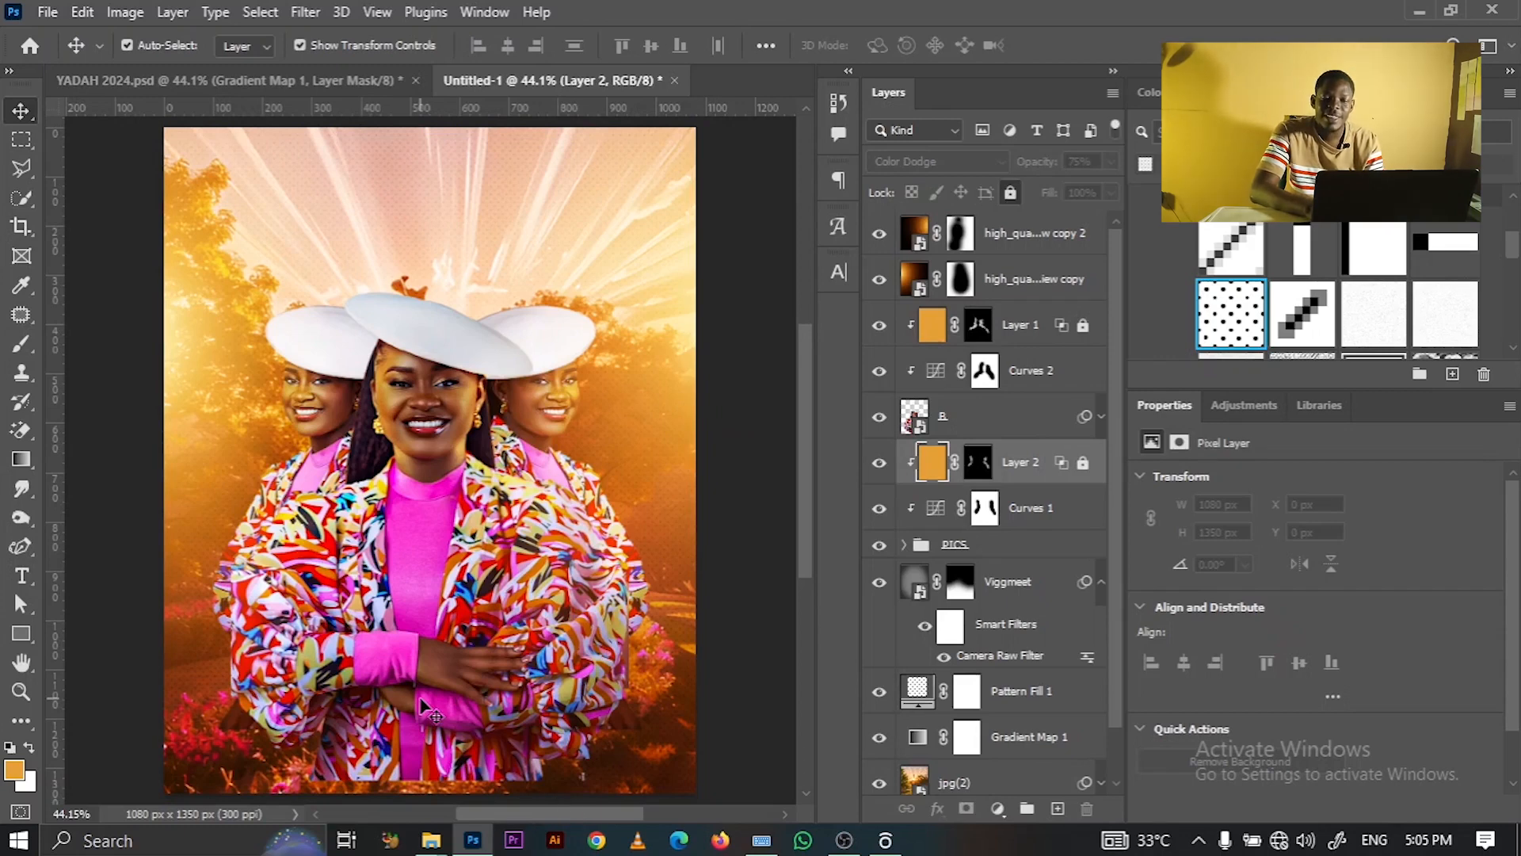
pyautogui.click(1034, 402)
# - Add a new Gradient Fill layer above Layer 1
pyautogui.click(1030, 347)
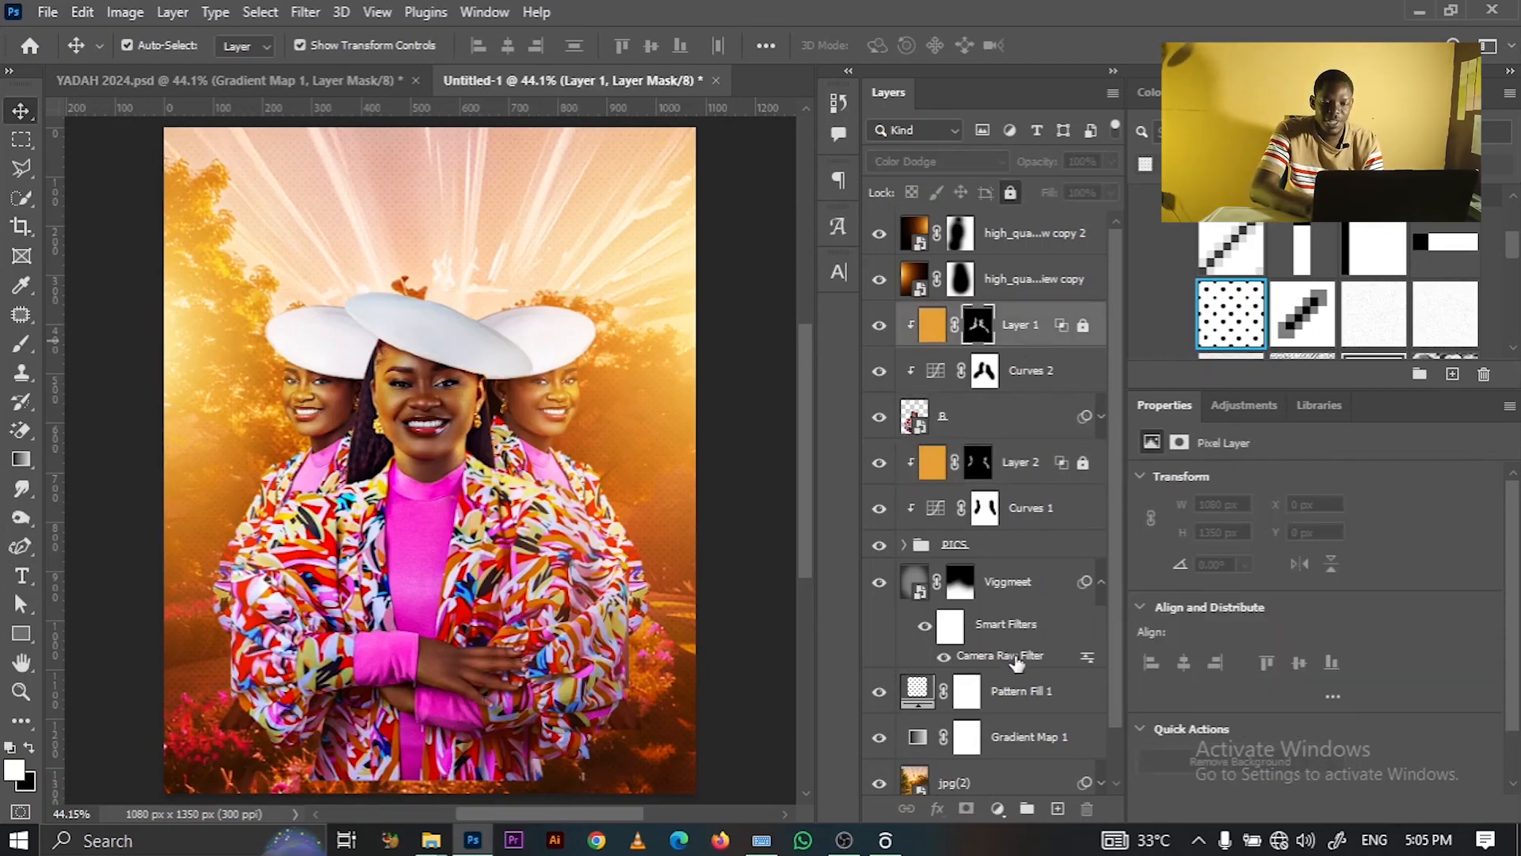
pyautogui.click(1058, 808)
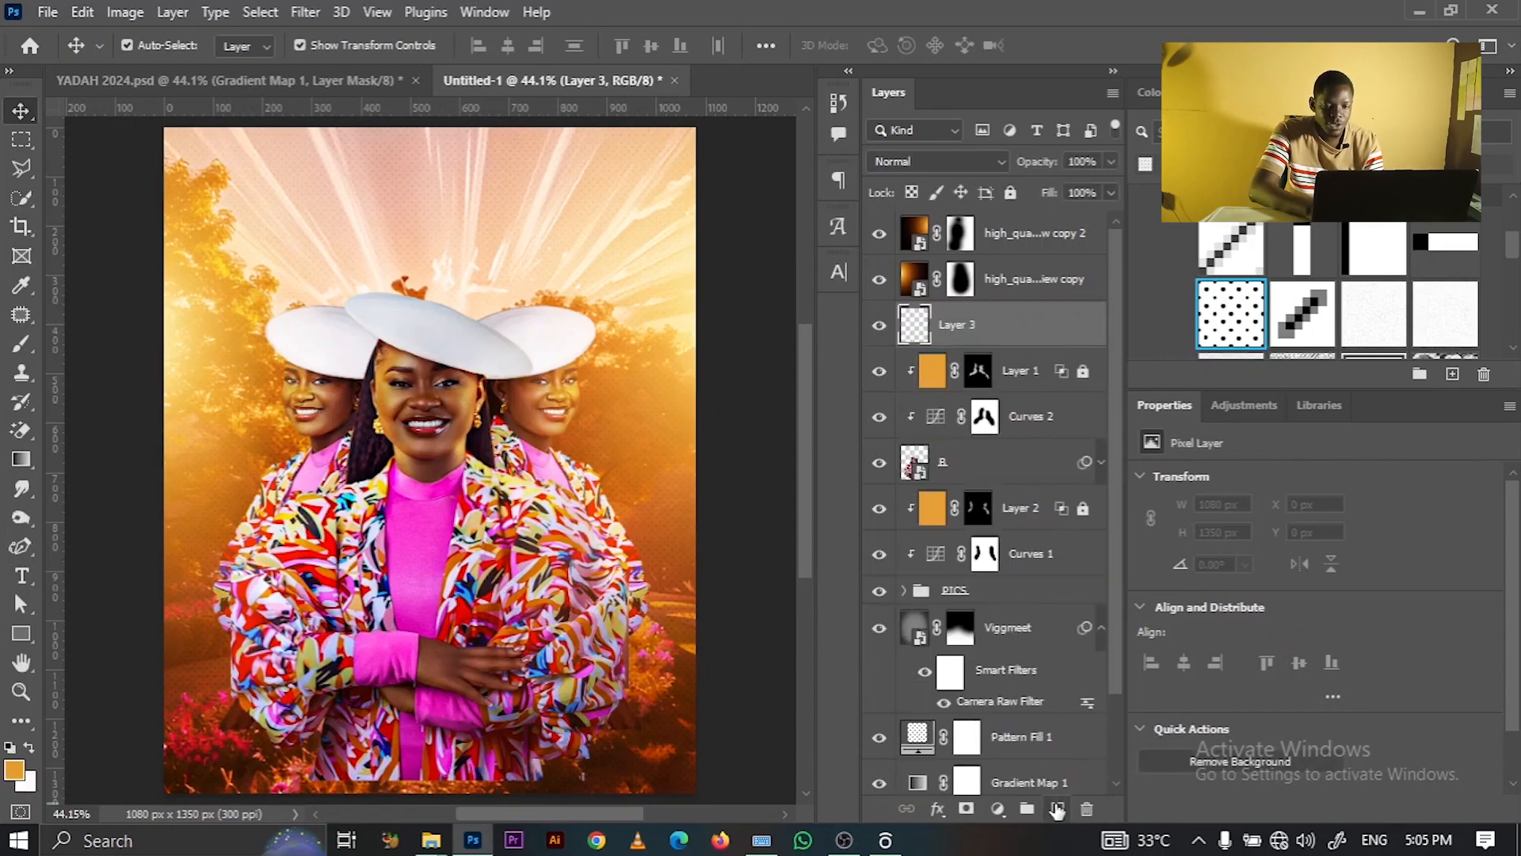
pyautogui.click(997, 808)
pyautogui.click(1103, 442)
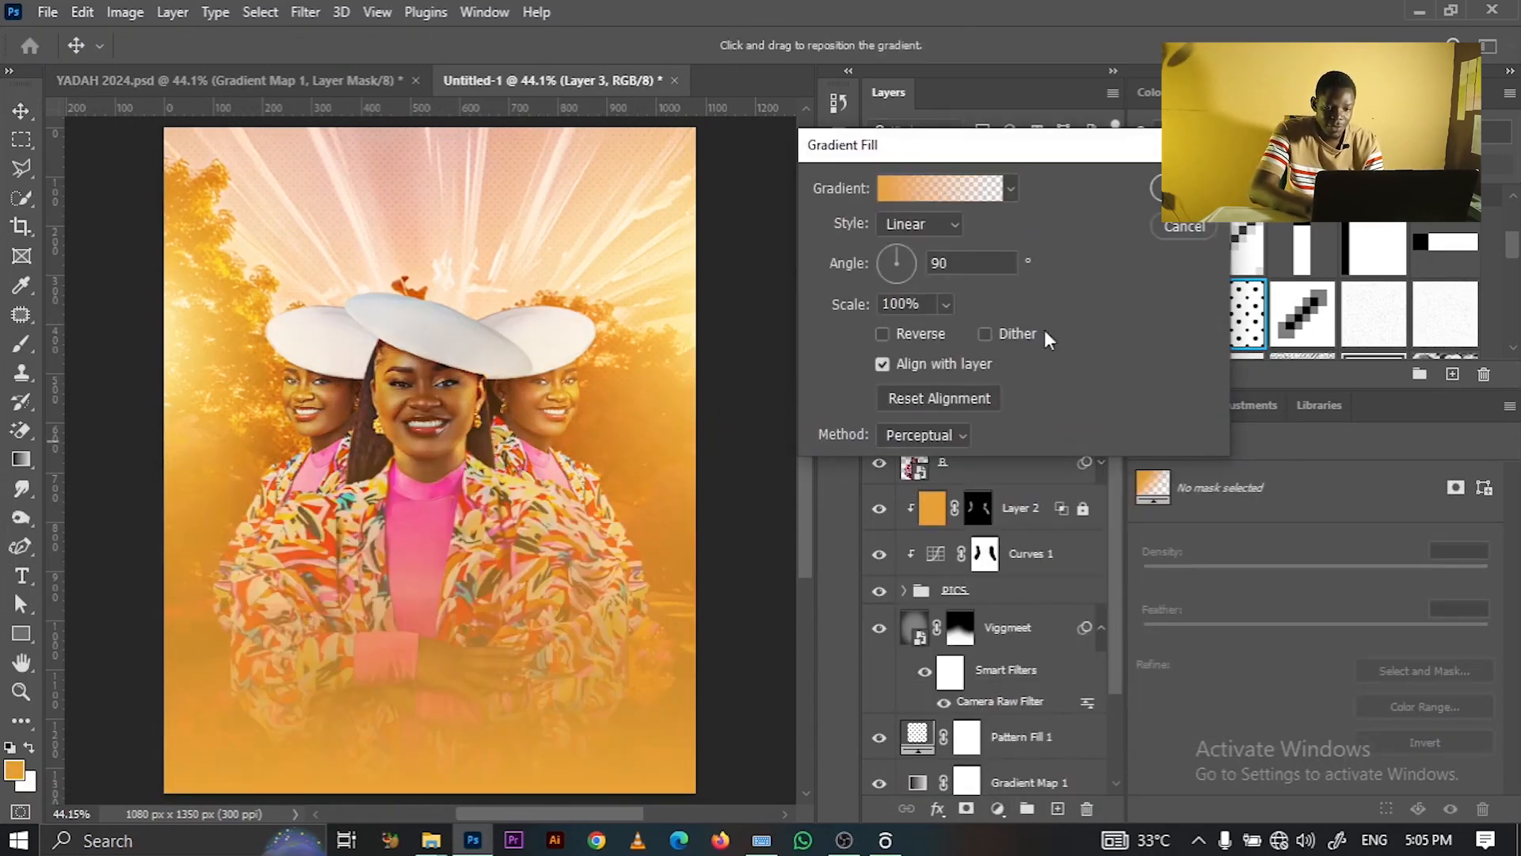
# - Change the gradient's left colour stop to dark maroon #4b171c
pyautogui.click(903, 189)
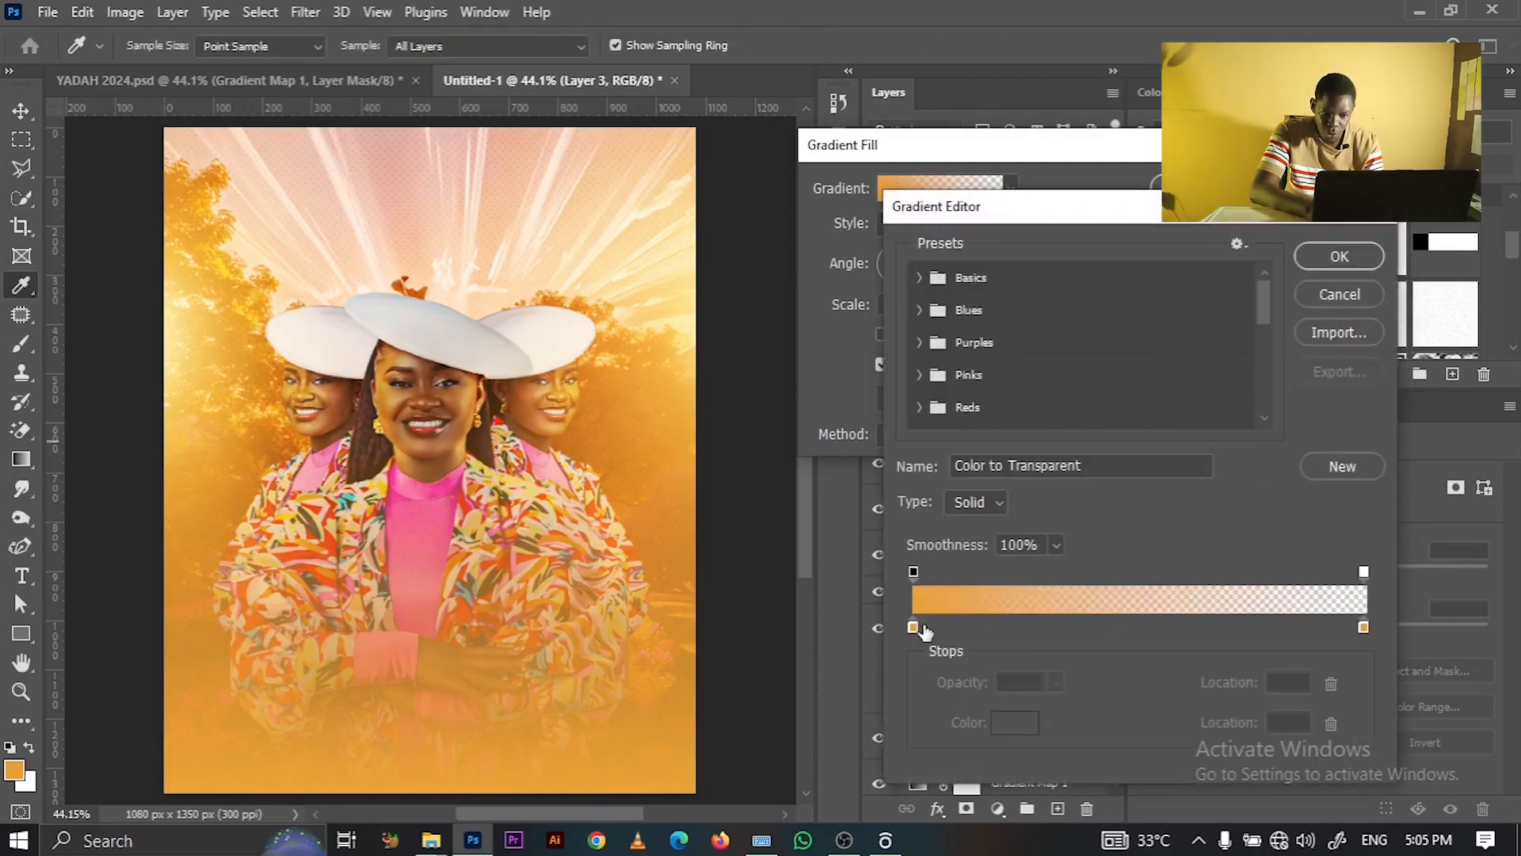
pyautogui.click(912, 627)
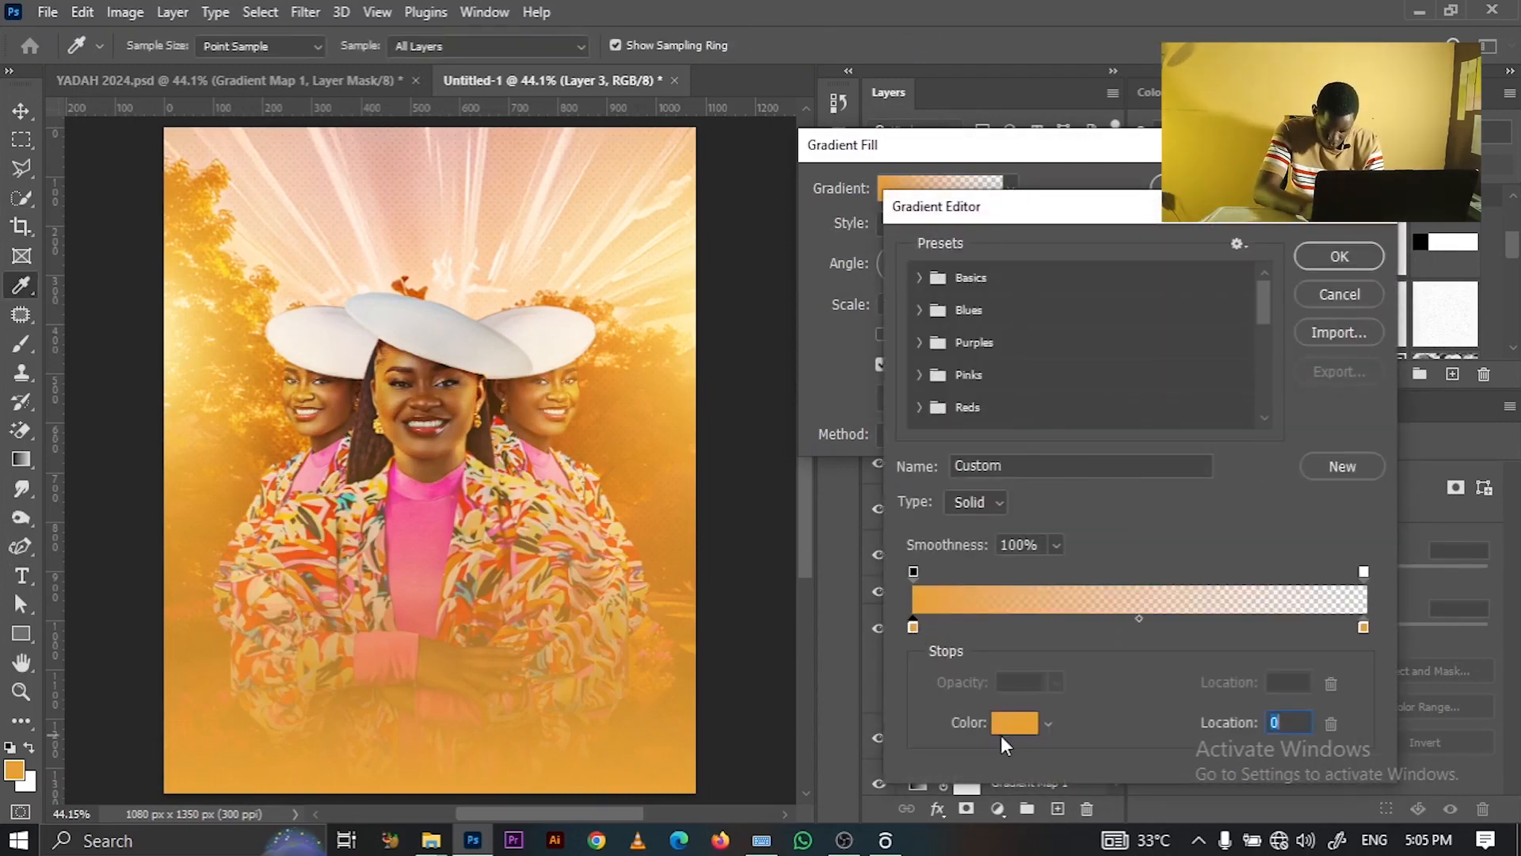
pyautogui.click(1001, 735)
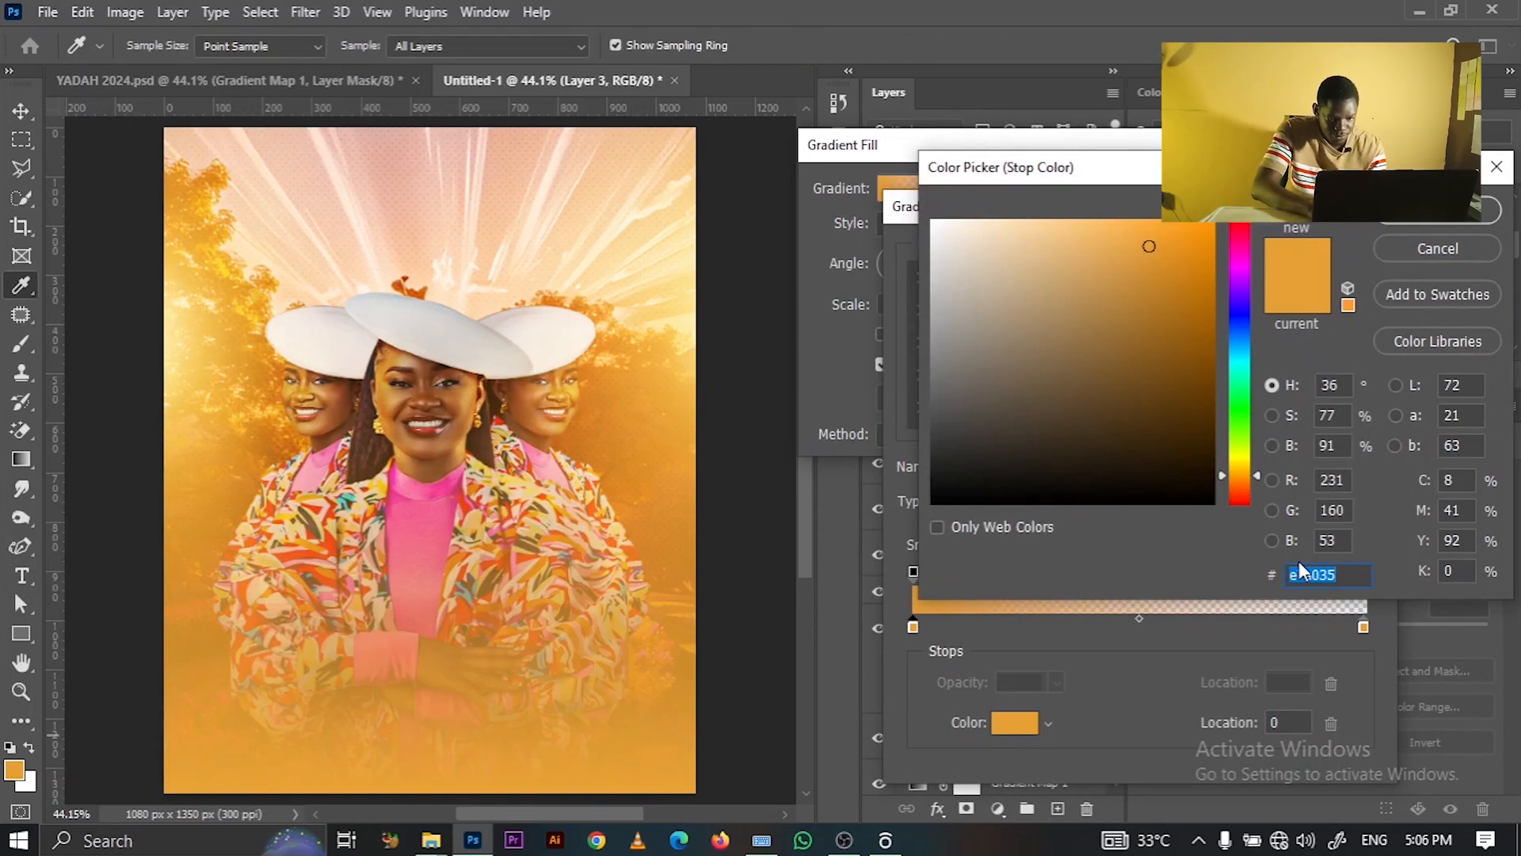
pyautogui.write('4')
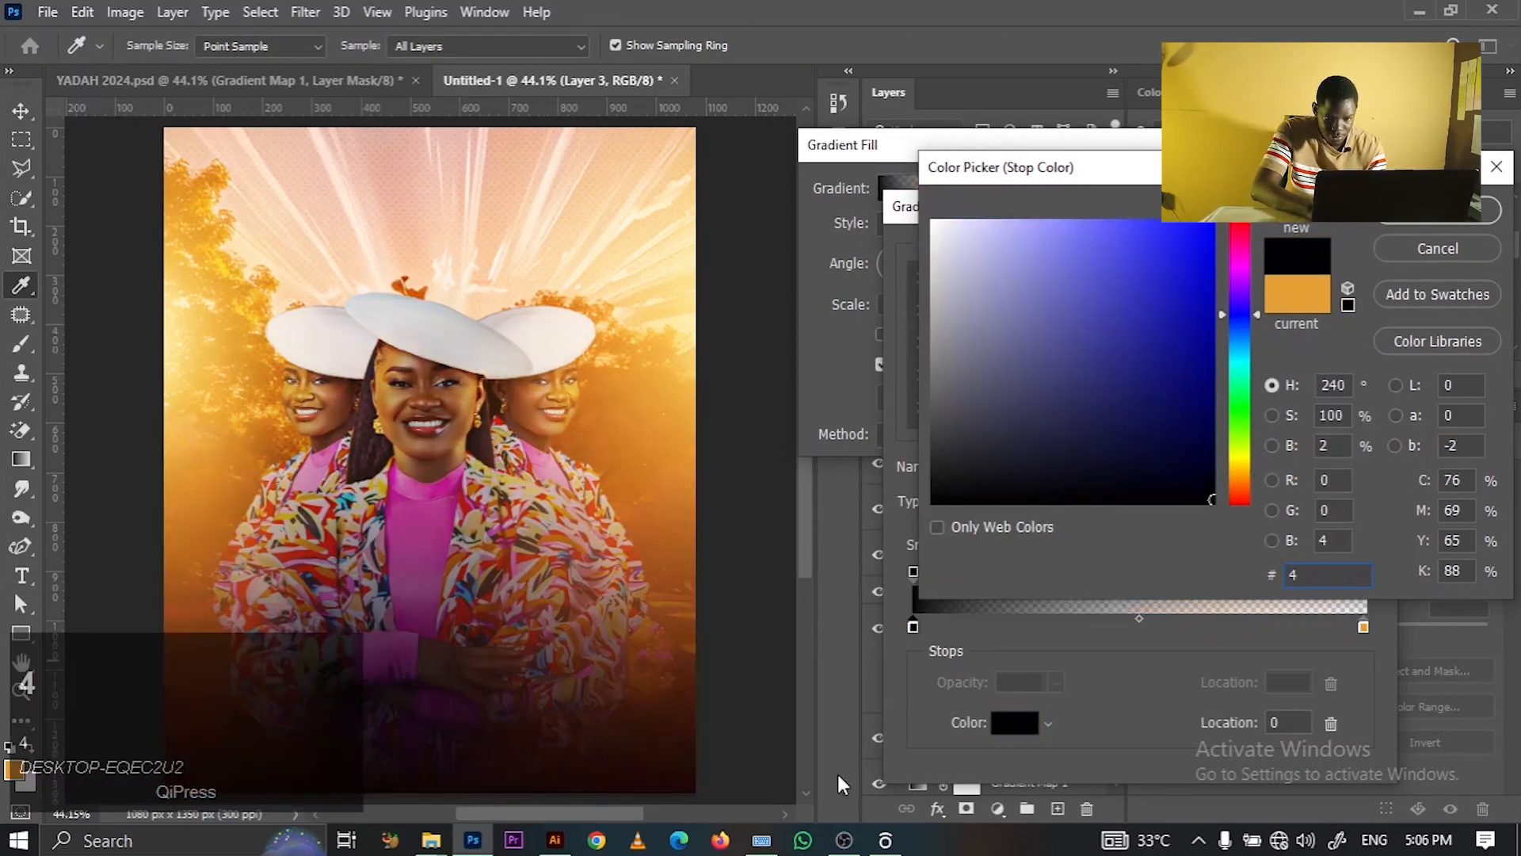
pyautogui.click(762, 840)
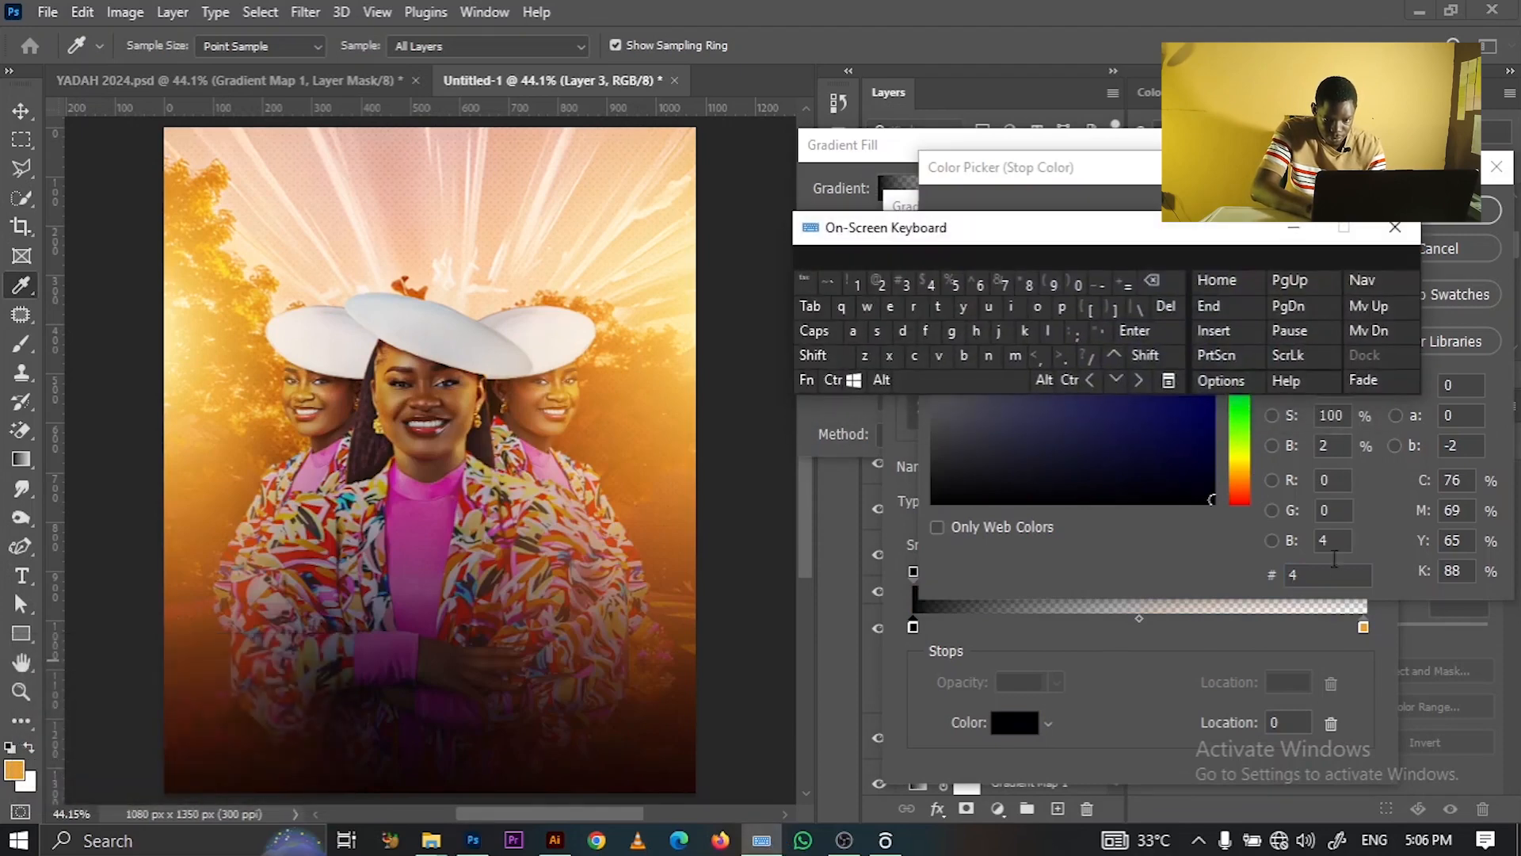
pyautogui.click(1323, 571)
pyautogui.doubleClick(1331, 581)
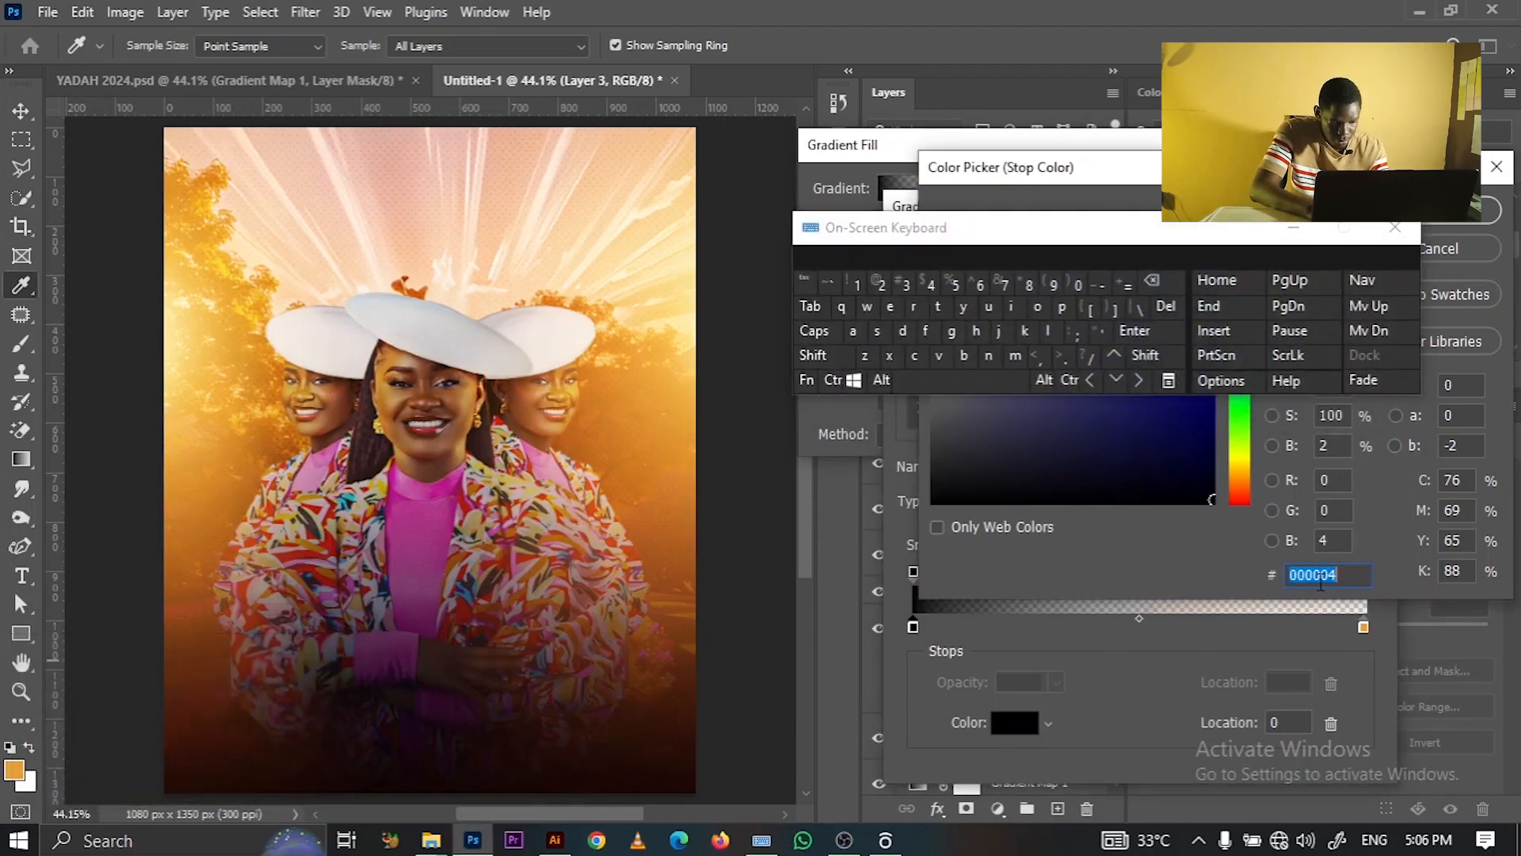
pyautogui.hotkey('shift', '4')
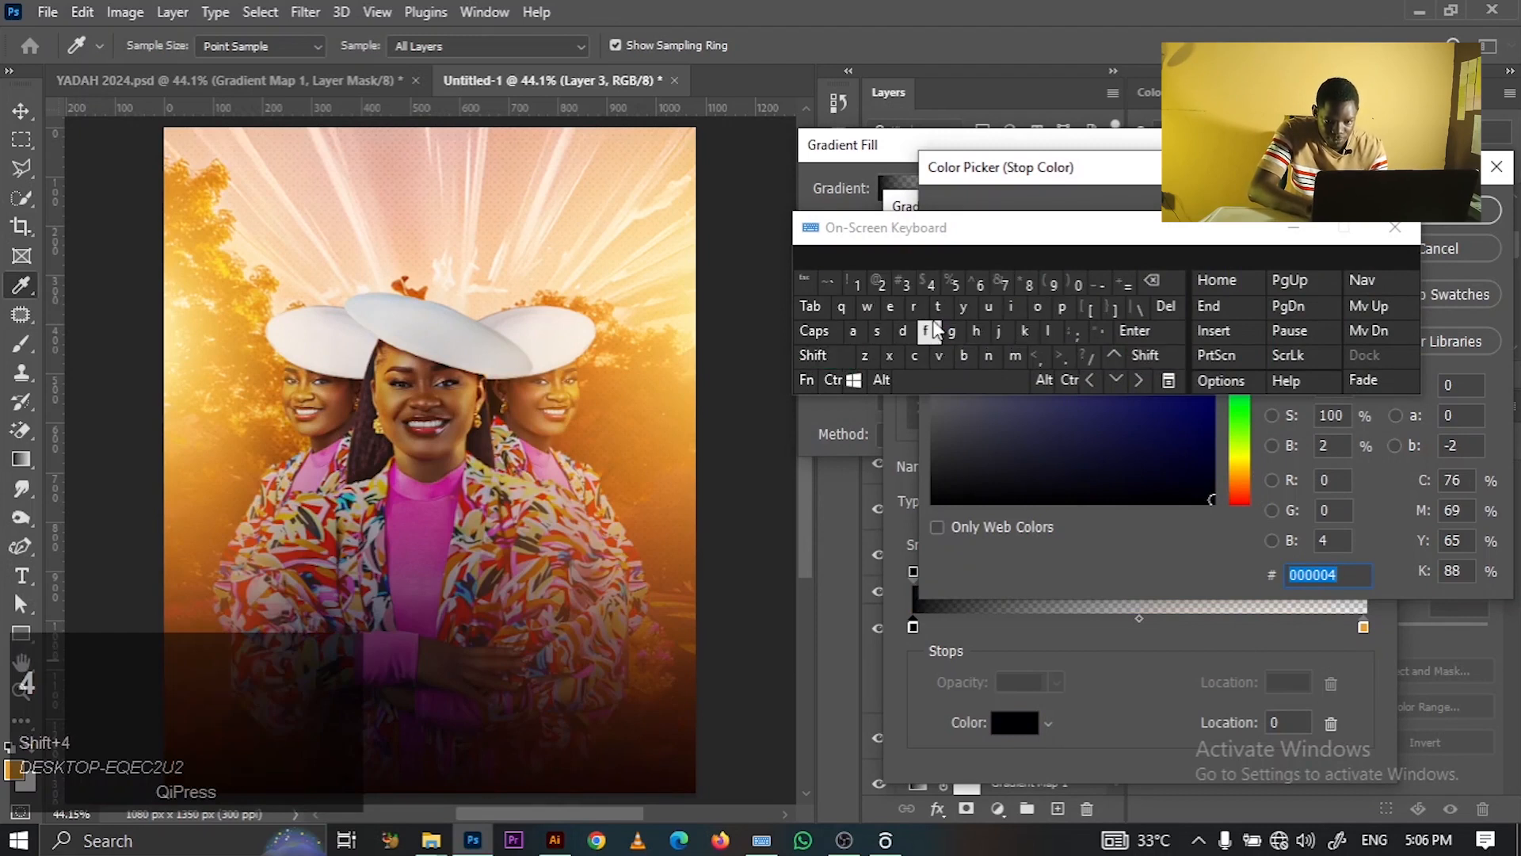
pyautogui.click(931, 284)
pyautogui.click(962, 356)
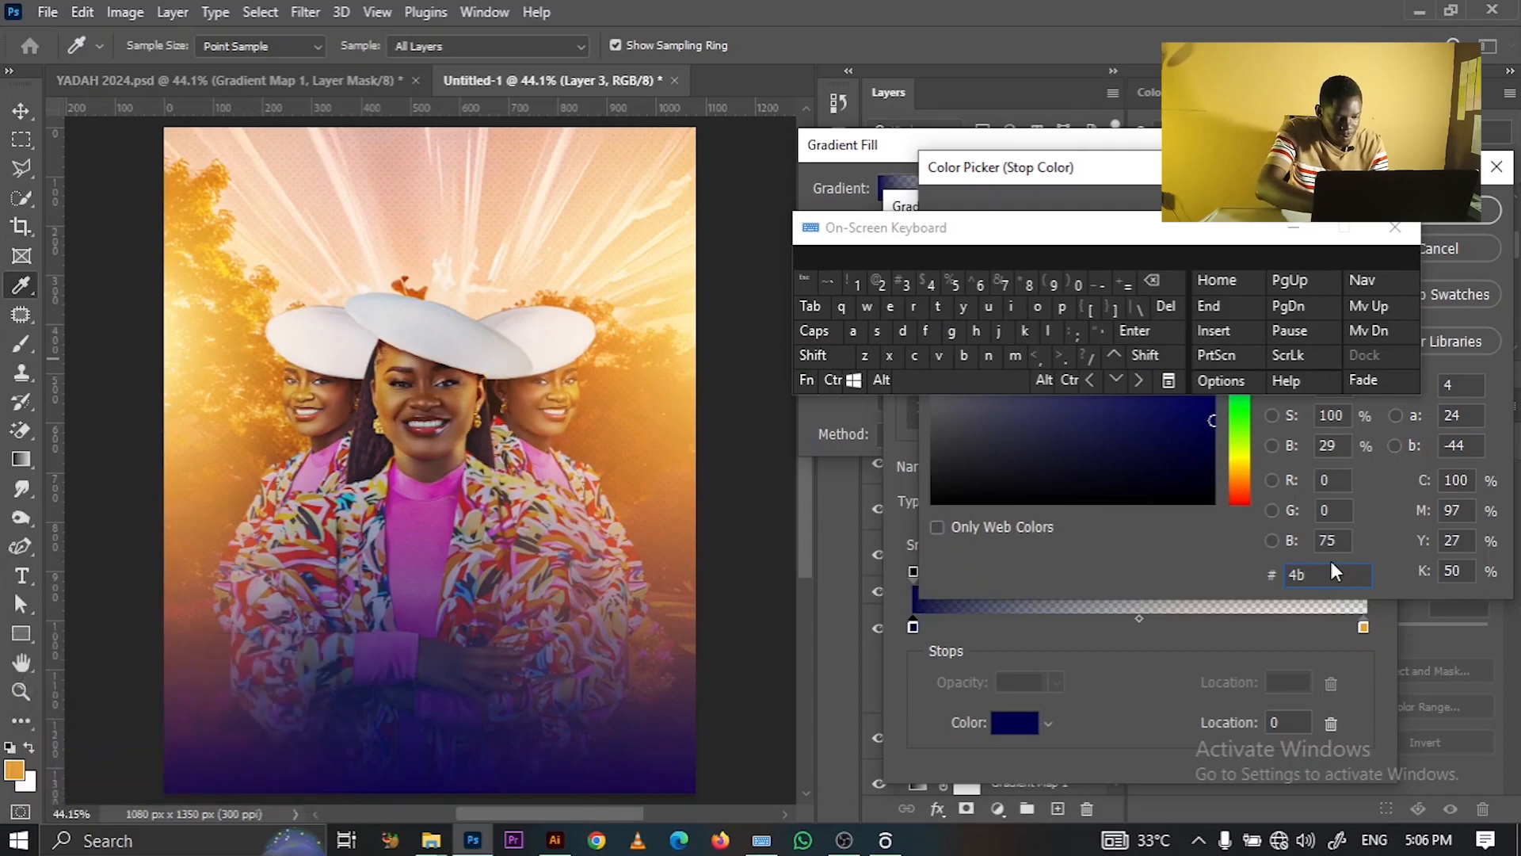
pyautogui.write('171c')
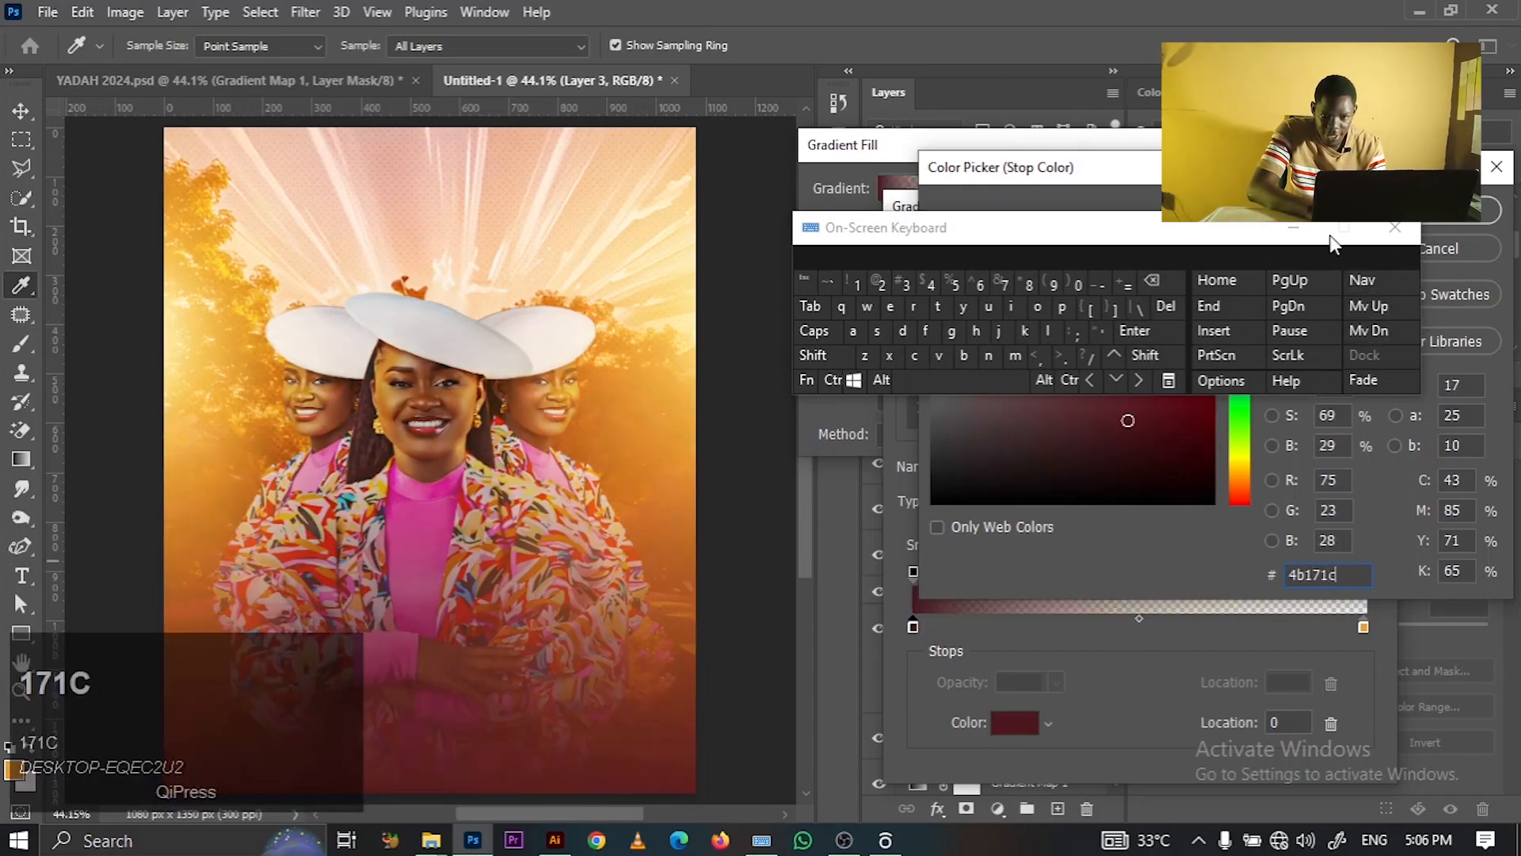
pyautogui.press('Return')
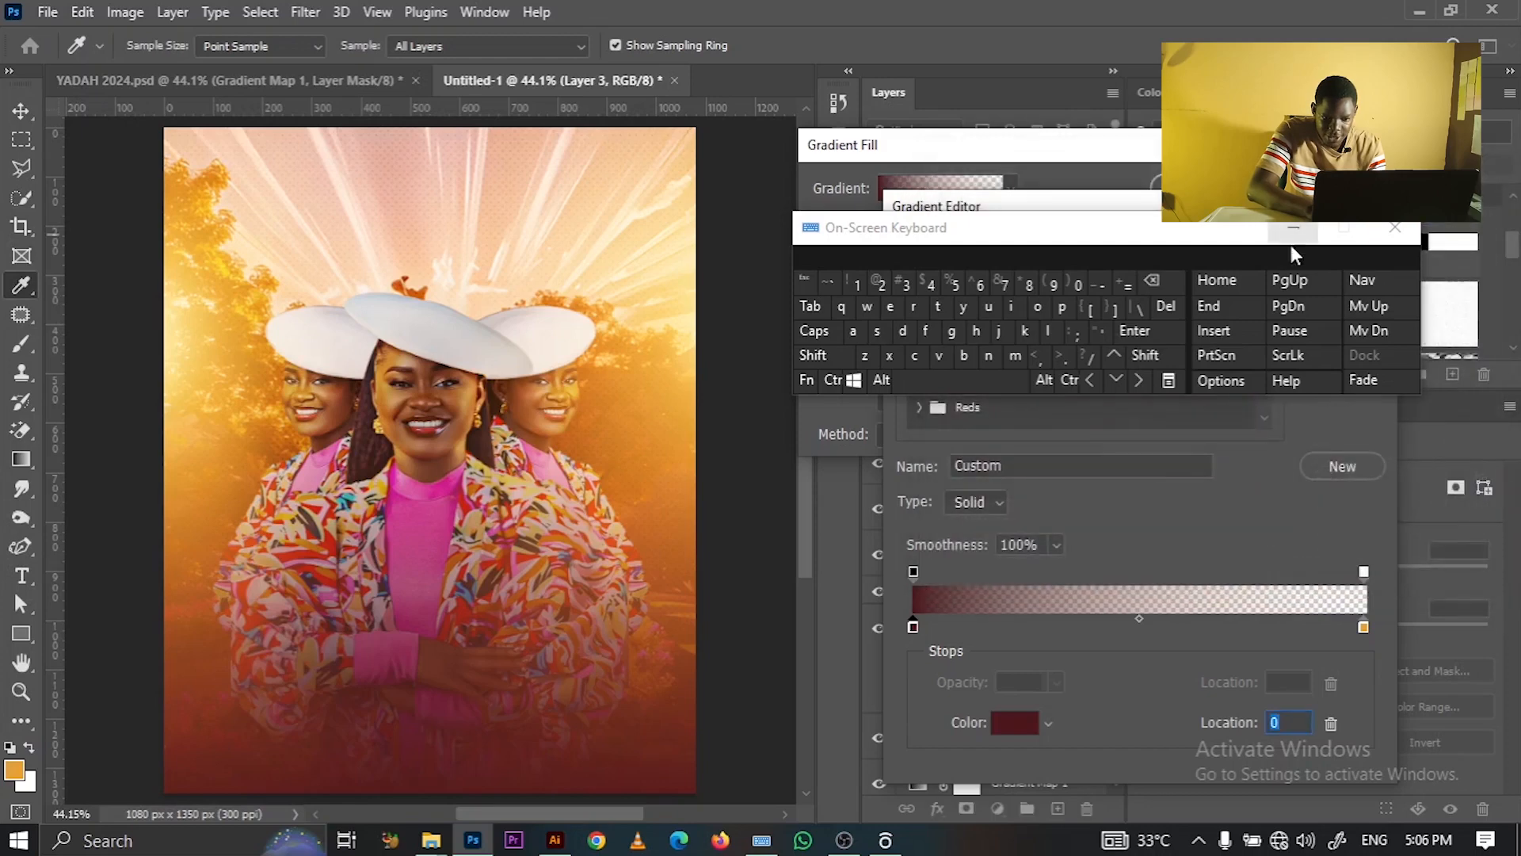
# - Set the right colour stop to #4b171c as well and accept the edited gradient
pyautogui.click(1363, 626)
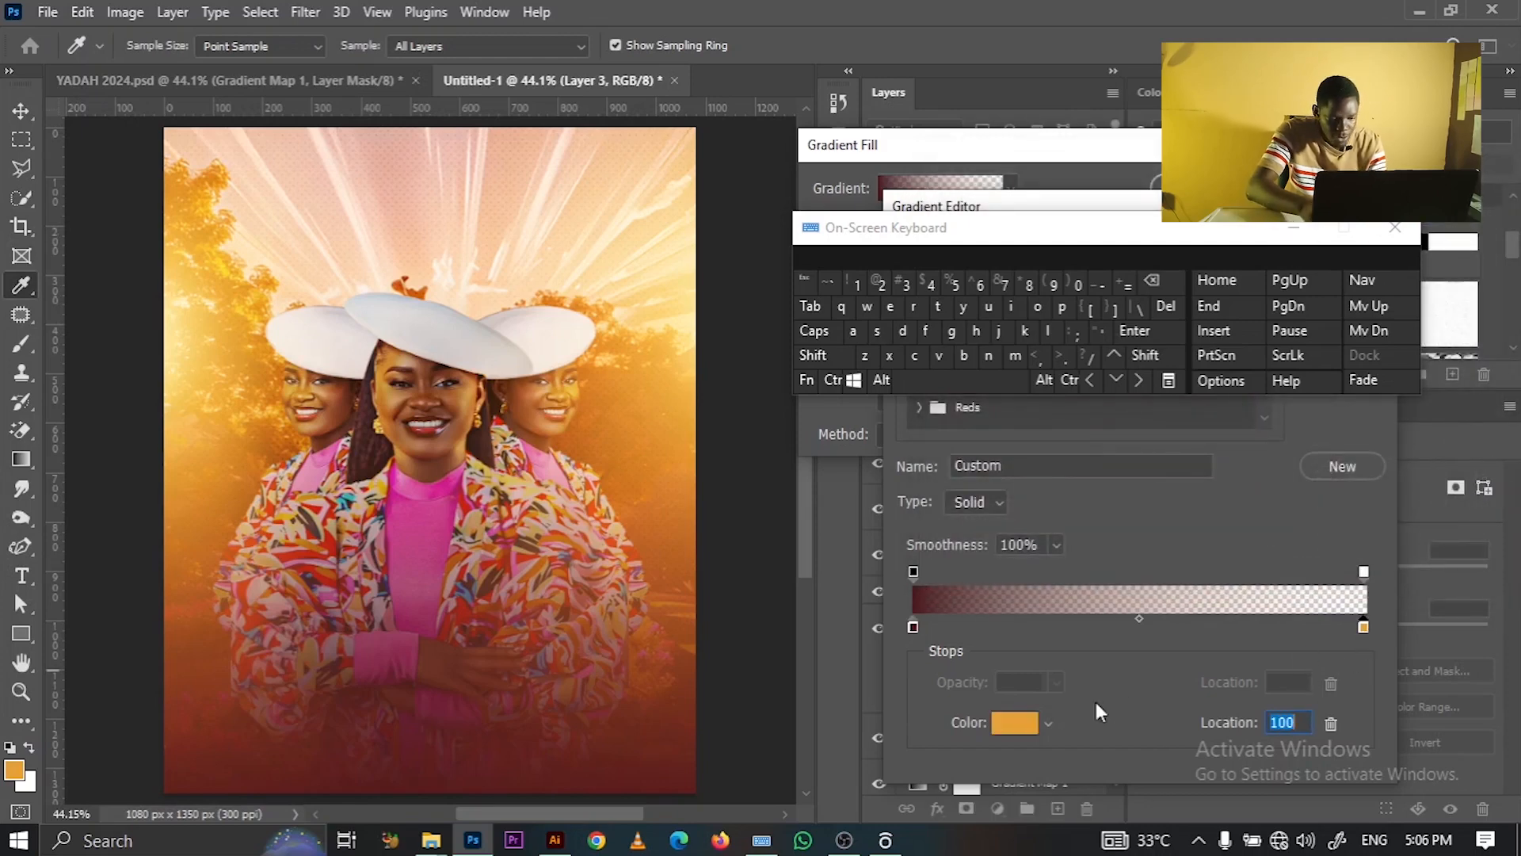
pyautogui.click(1030, 731)
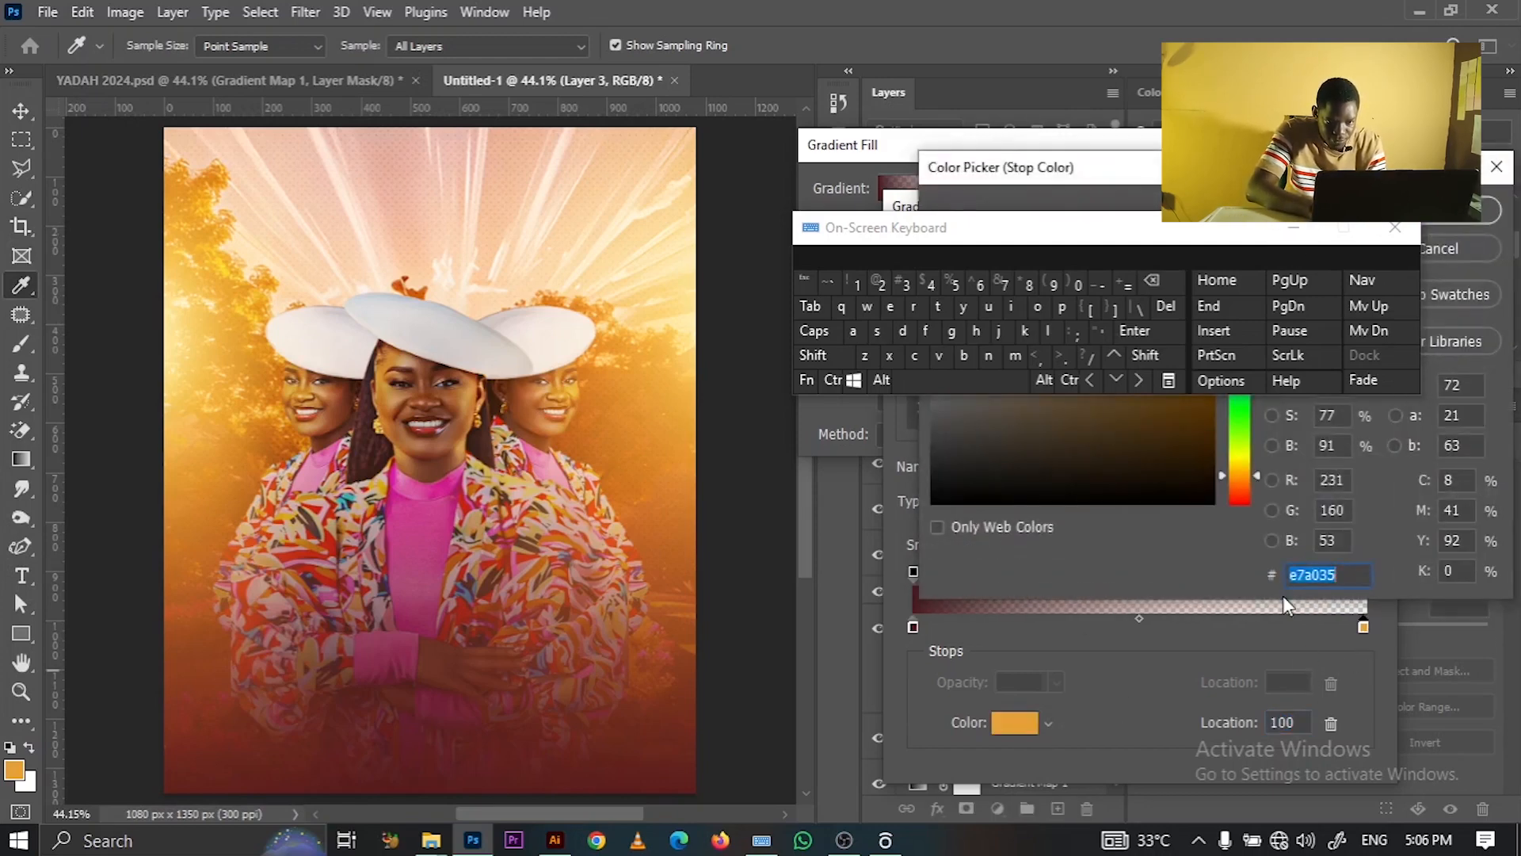
pyautogui.write('4')
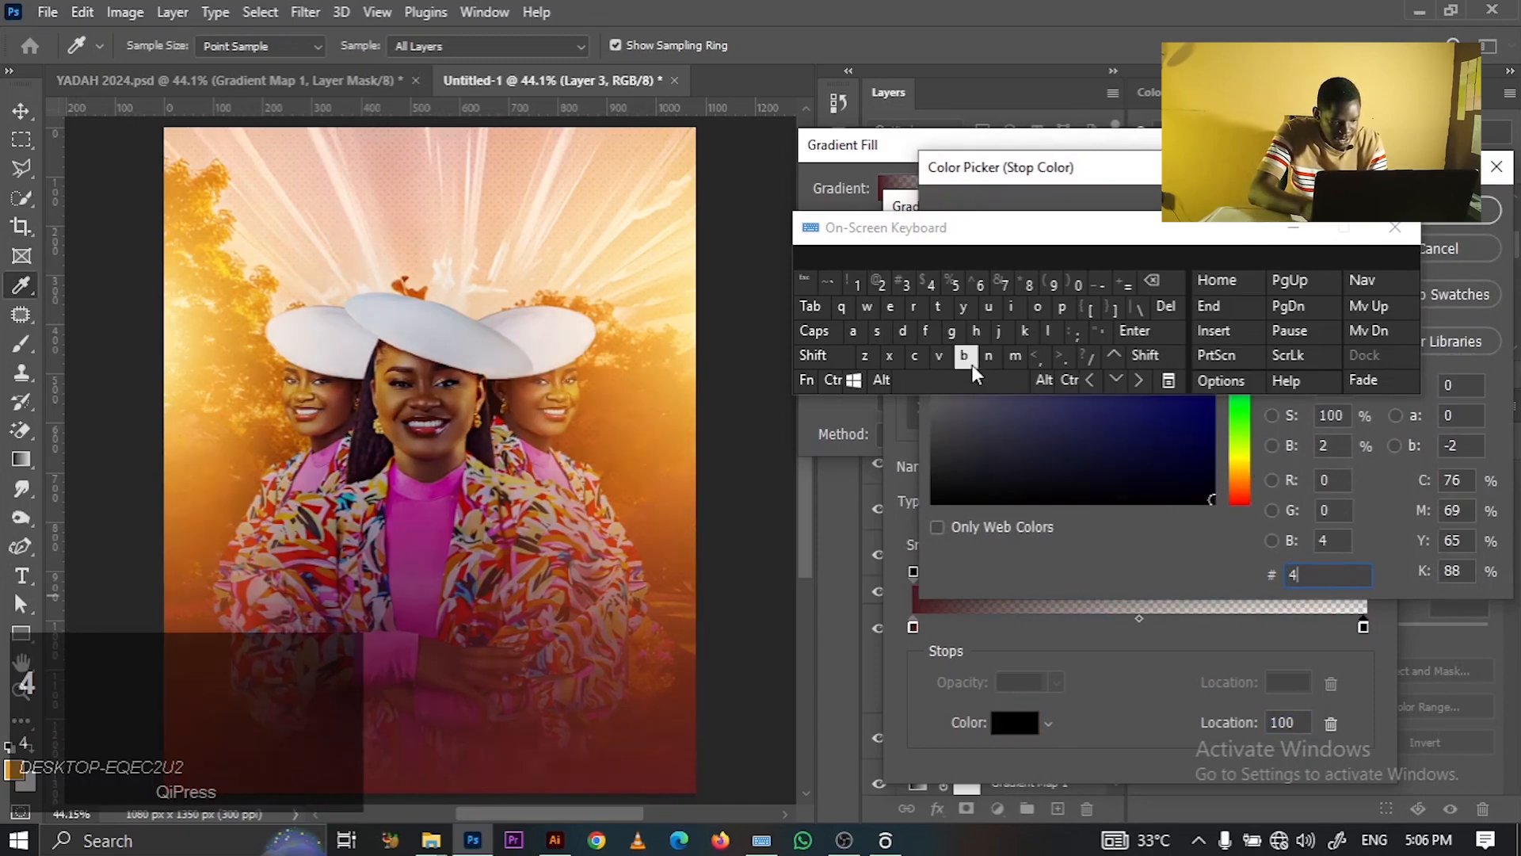
pyautogui.click(964, 355)
pyautogui.write('1')
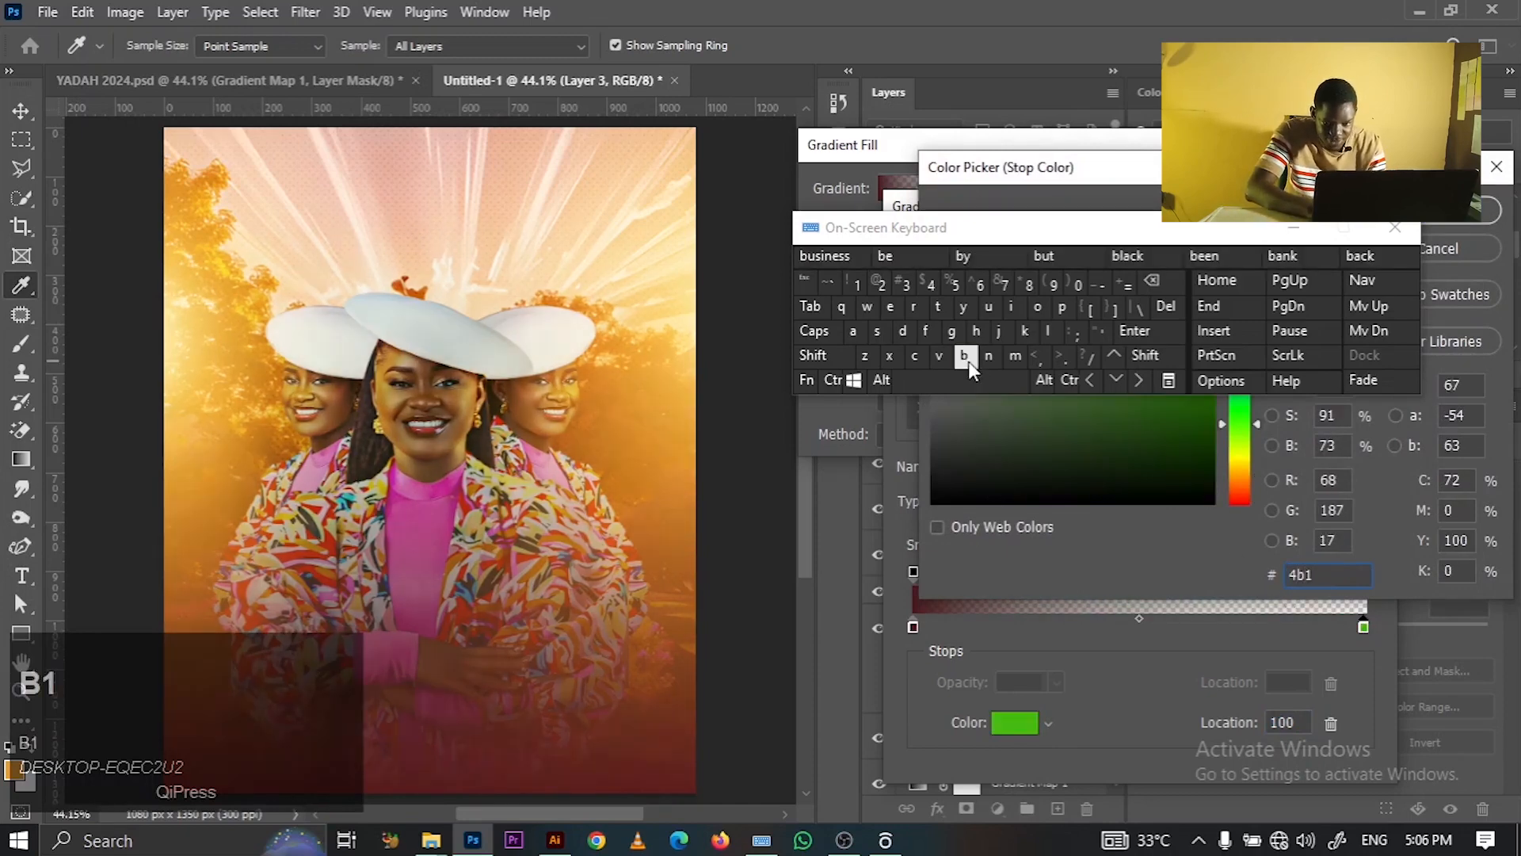
pyautogui.write('71c')
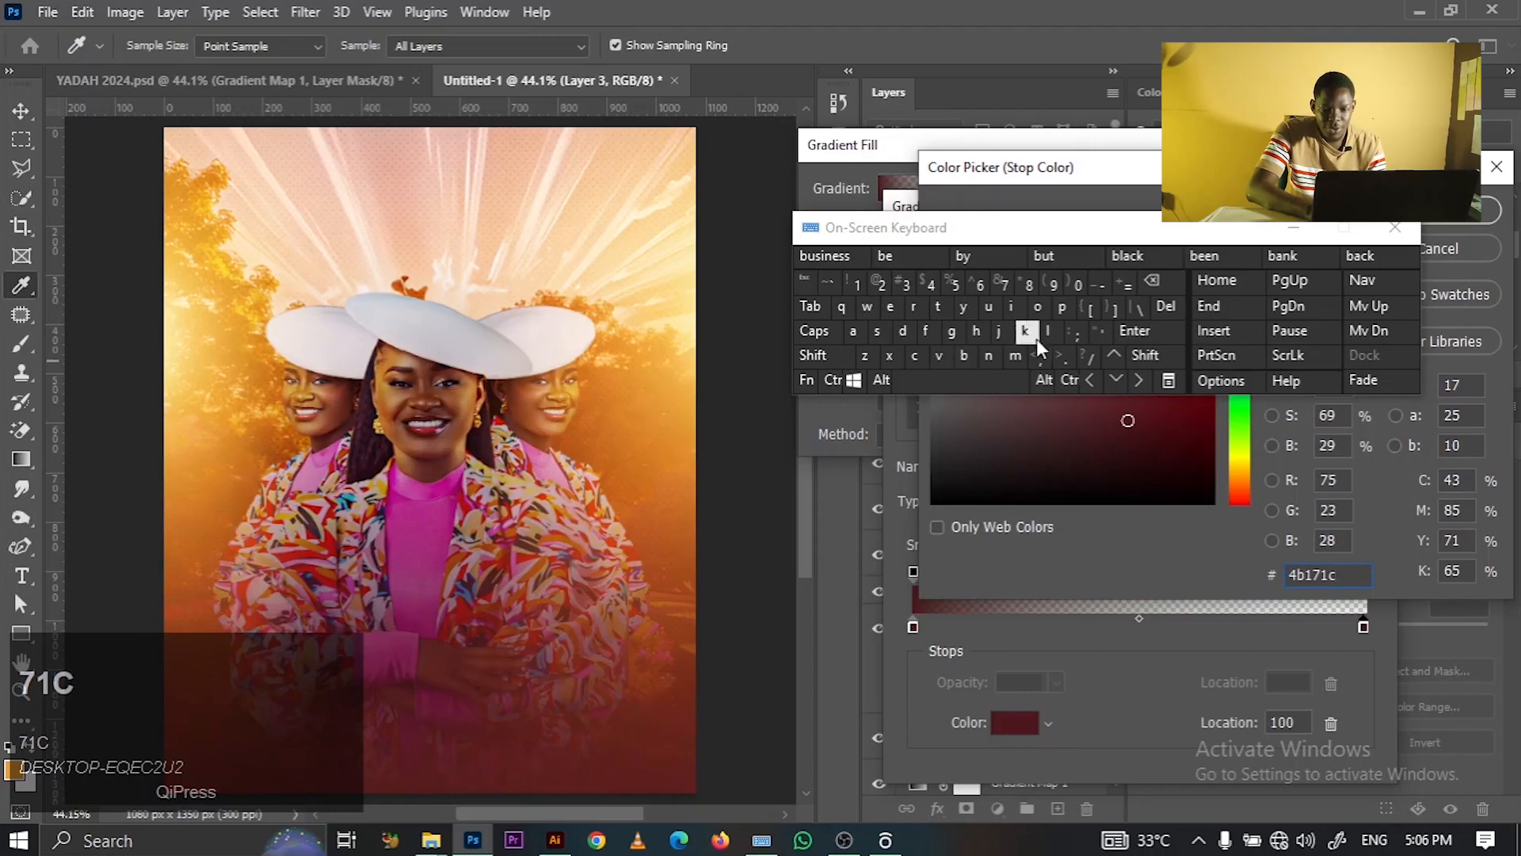
pyautogui.click(1299, 225)
pyautogui.click(1414, 217)
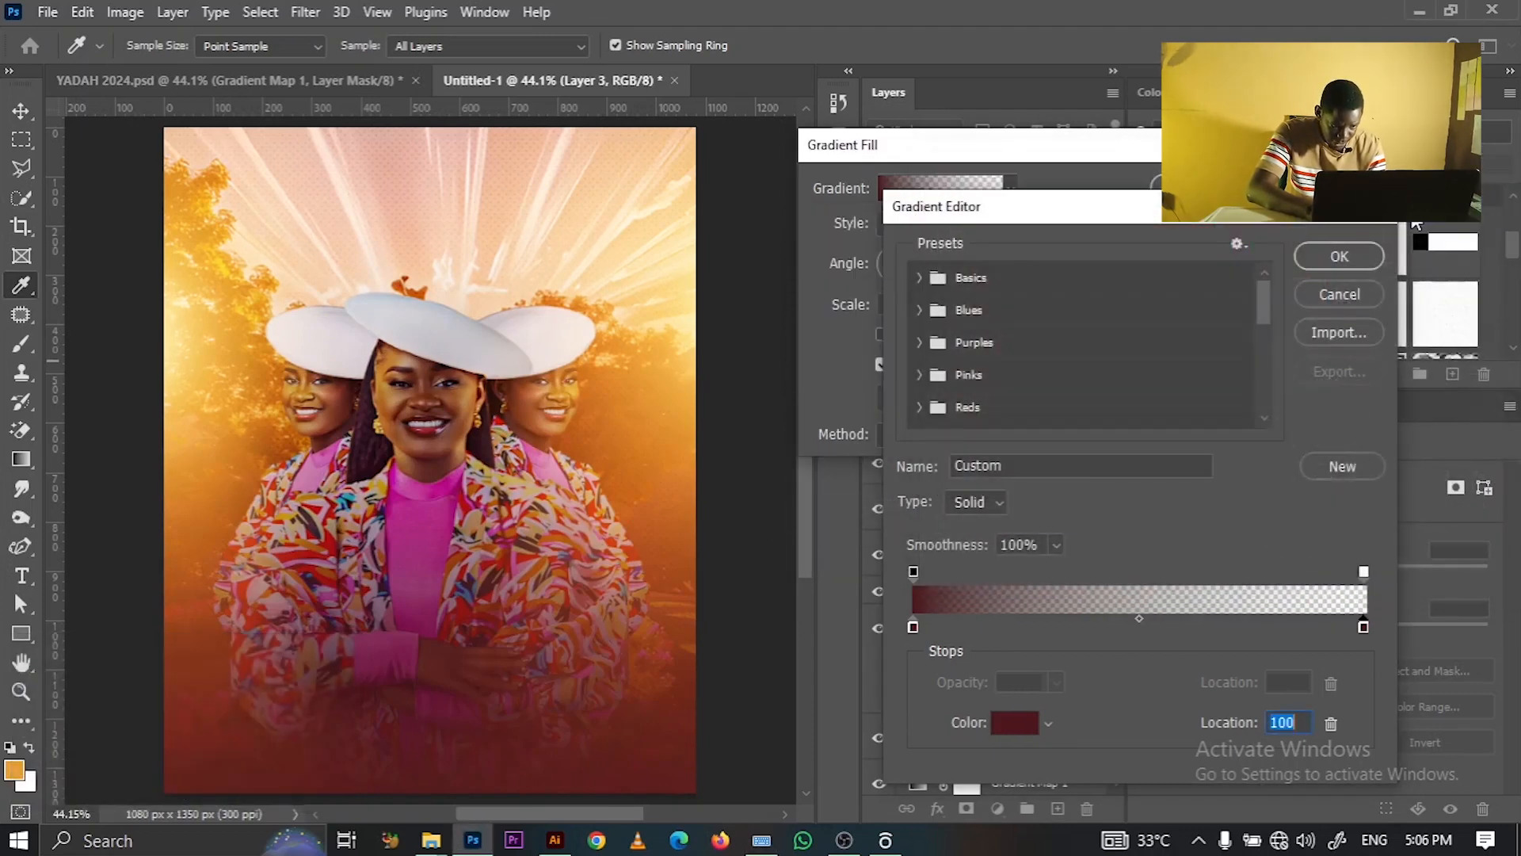
pyautogui.click(1348, 257)
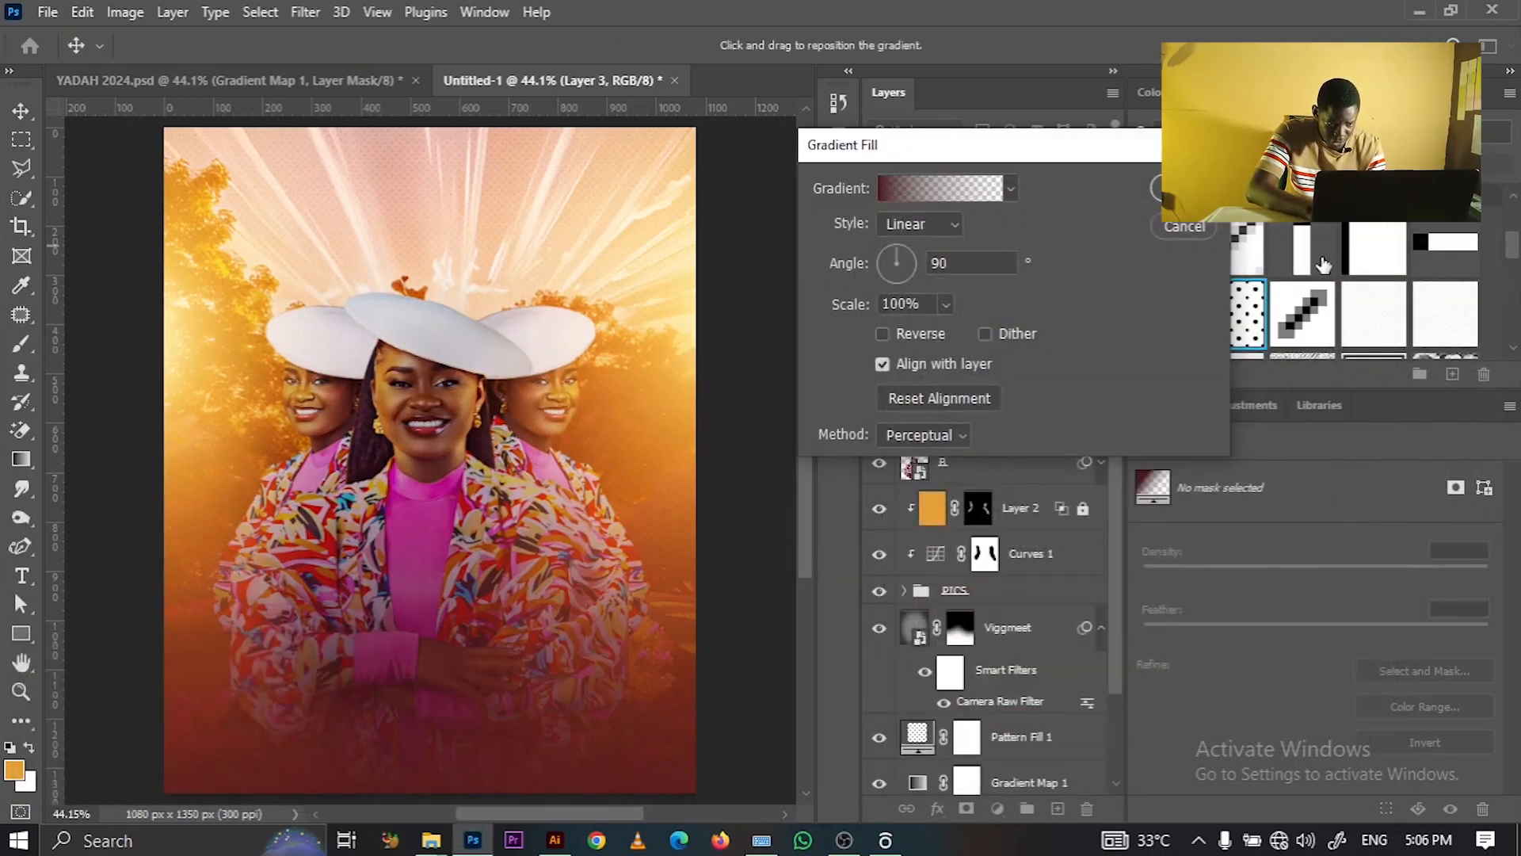
# - Commit the gradient fill, duplicate Viggmeet, and move the copy above Gradient Fill 1
pyautogui.click(1183, 189)
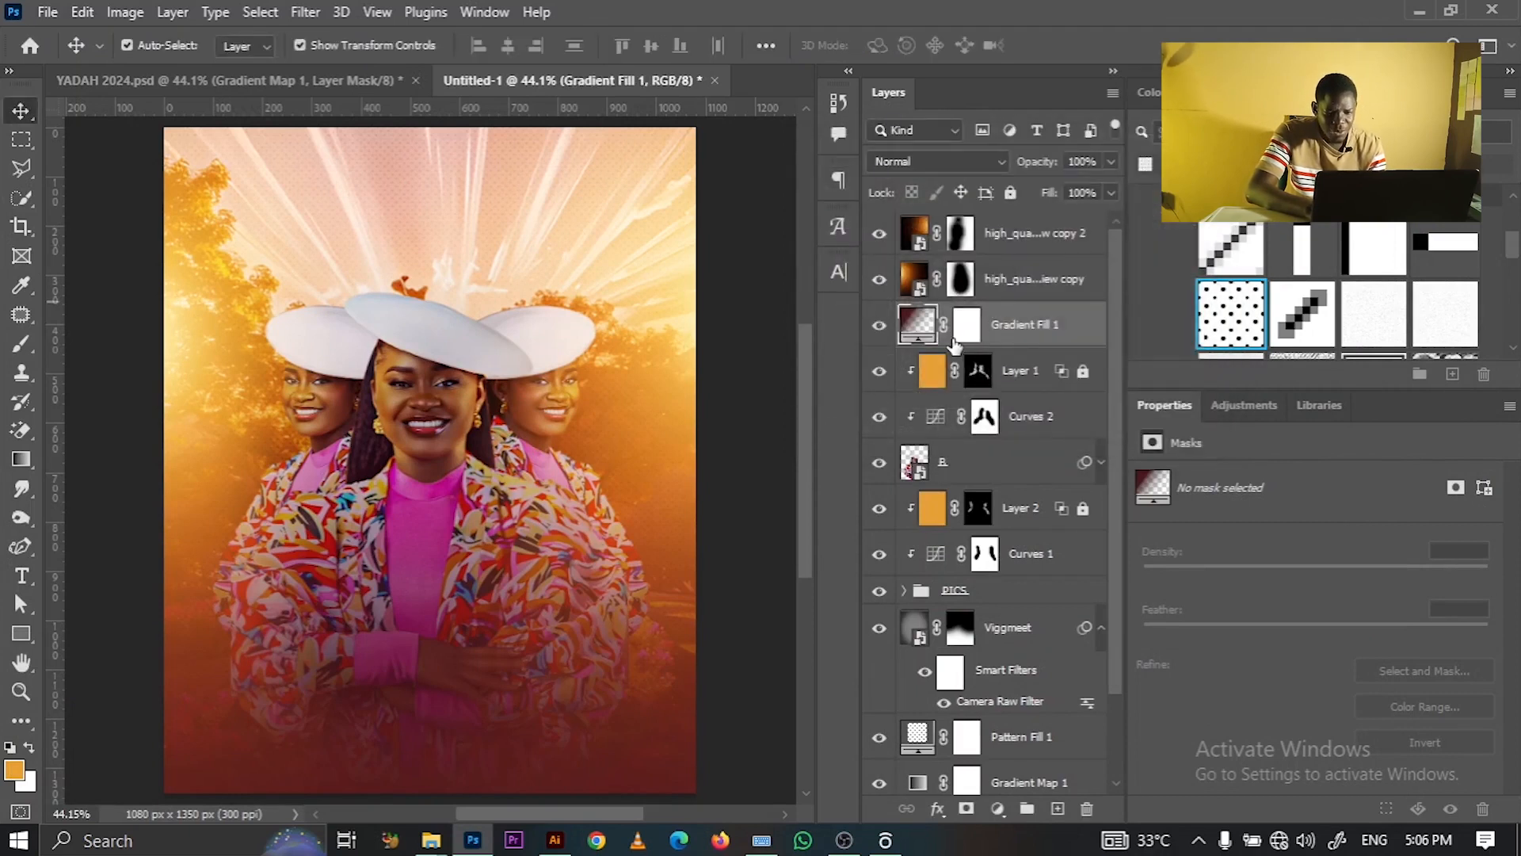
pyautogui.click(1010, 633)
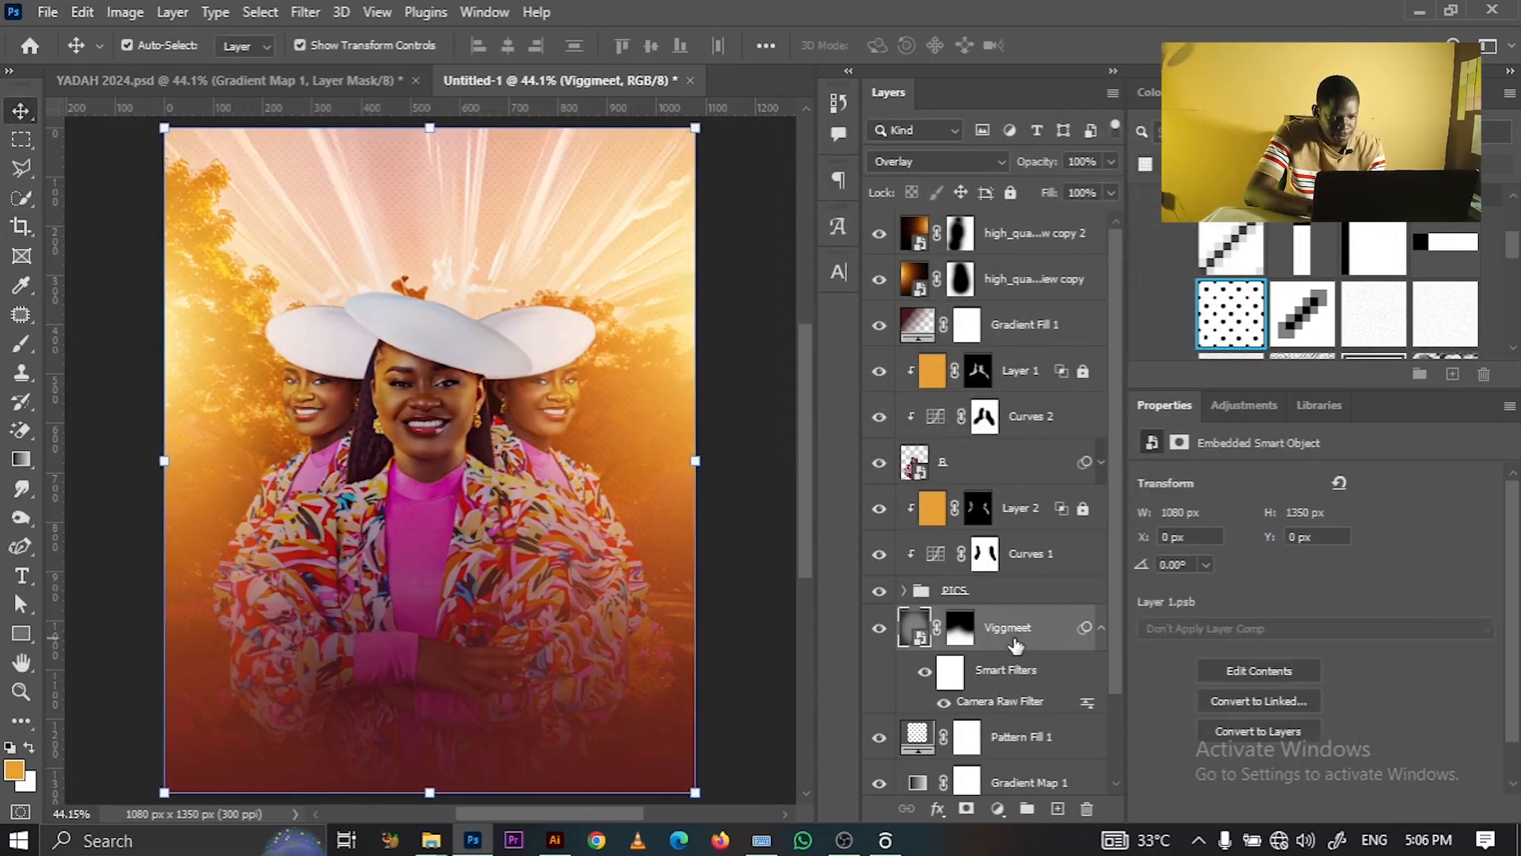
pyautogui.press('ctrl')
pyautogui.hotkey('ctrl', 'j')
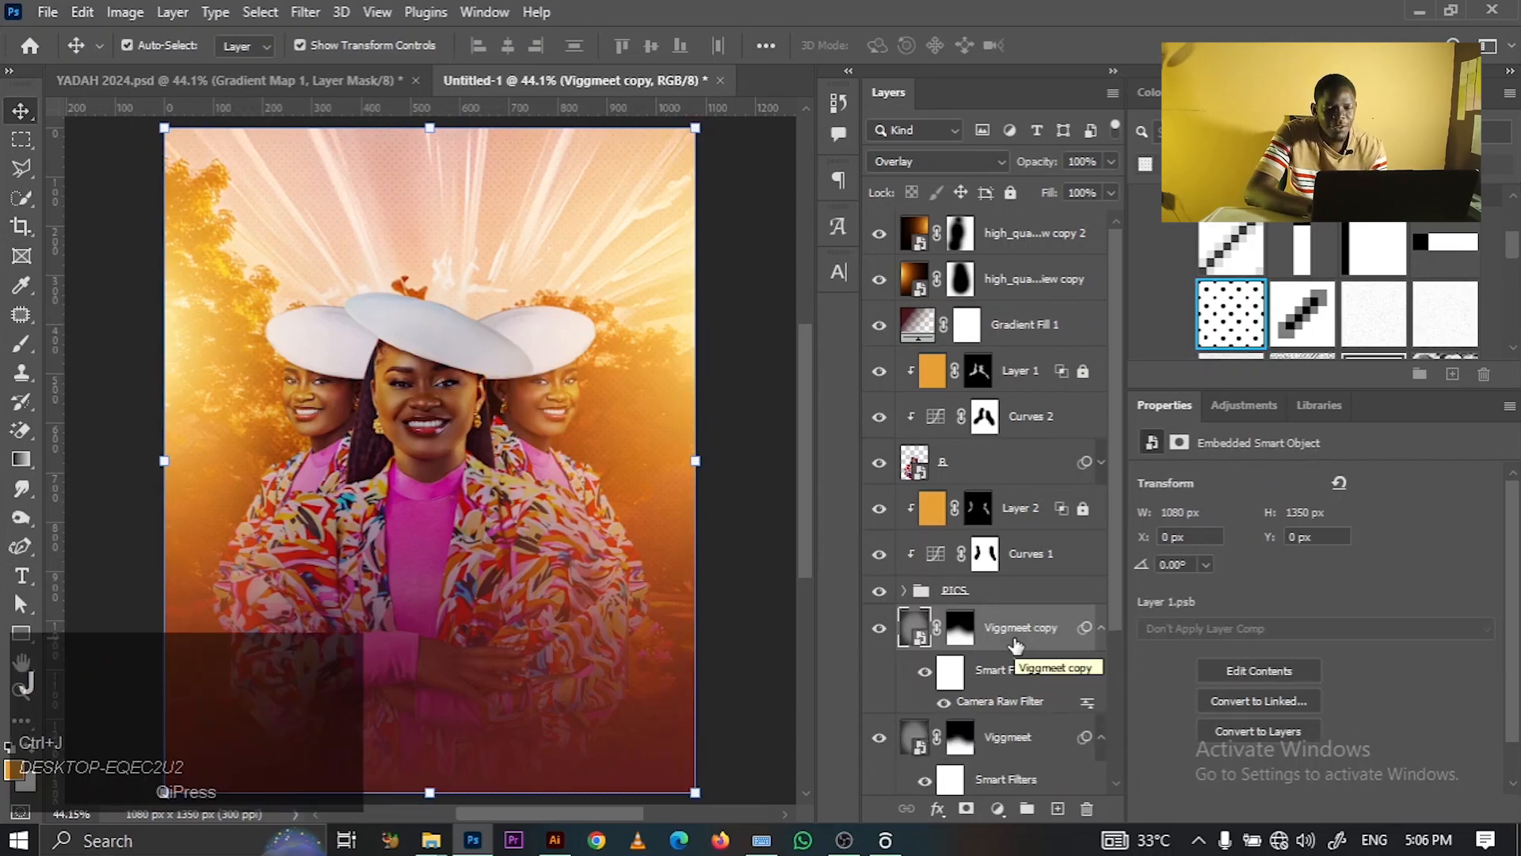
pyautogui.moveTo(1015, 644); pyautogui.dragTo(980, 314)
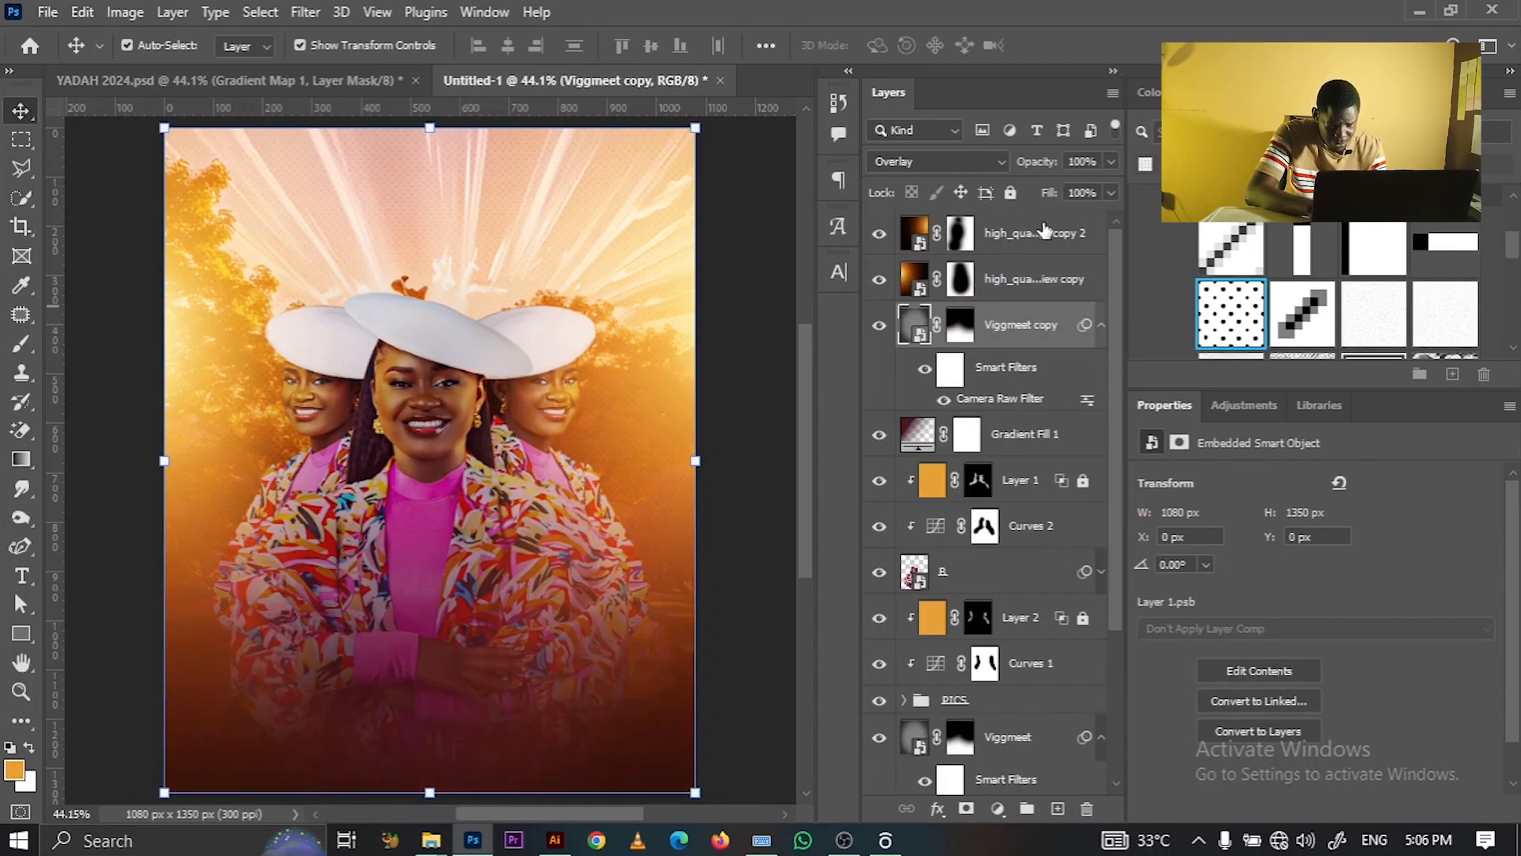
pyautogui.click(911, 435)
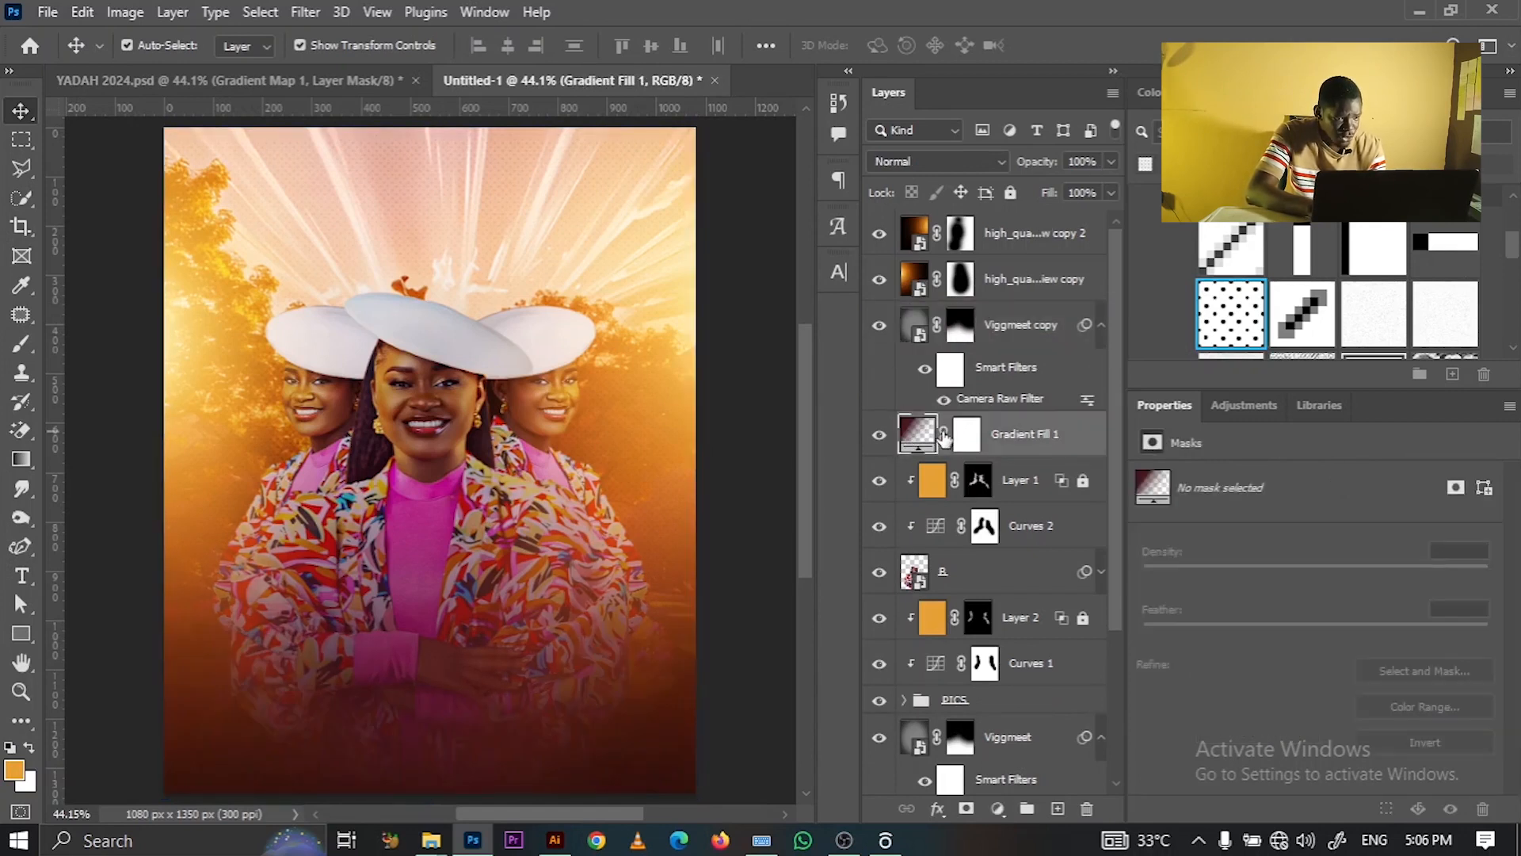
# - With a black brush at 42% flow, paint Gradient Fill 1's mask over the central faces
pyautogui.click(965, 436)
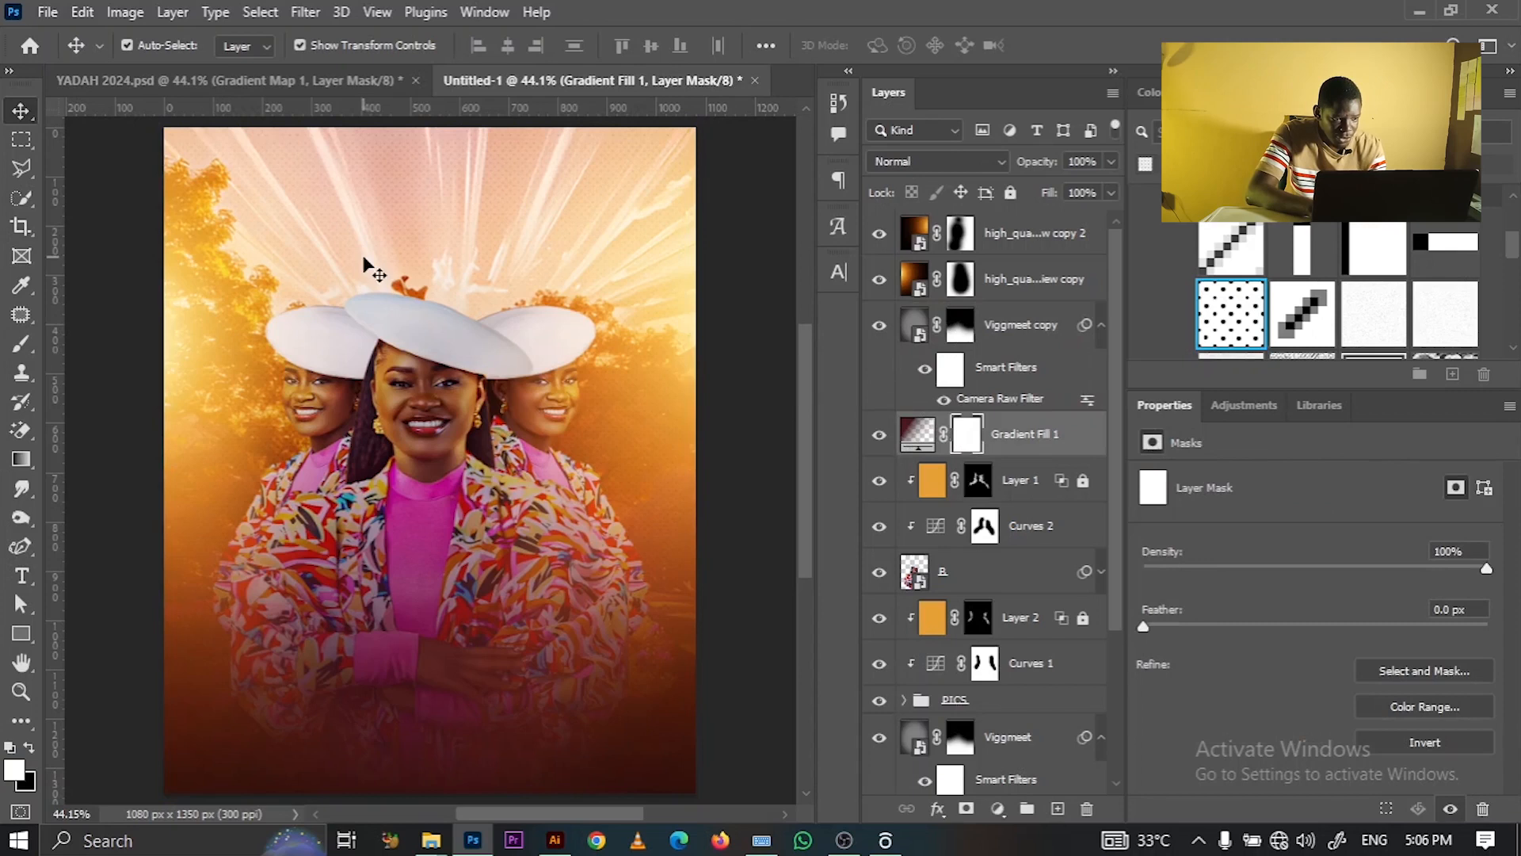
pyautogui.click(22, 346)
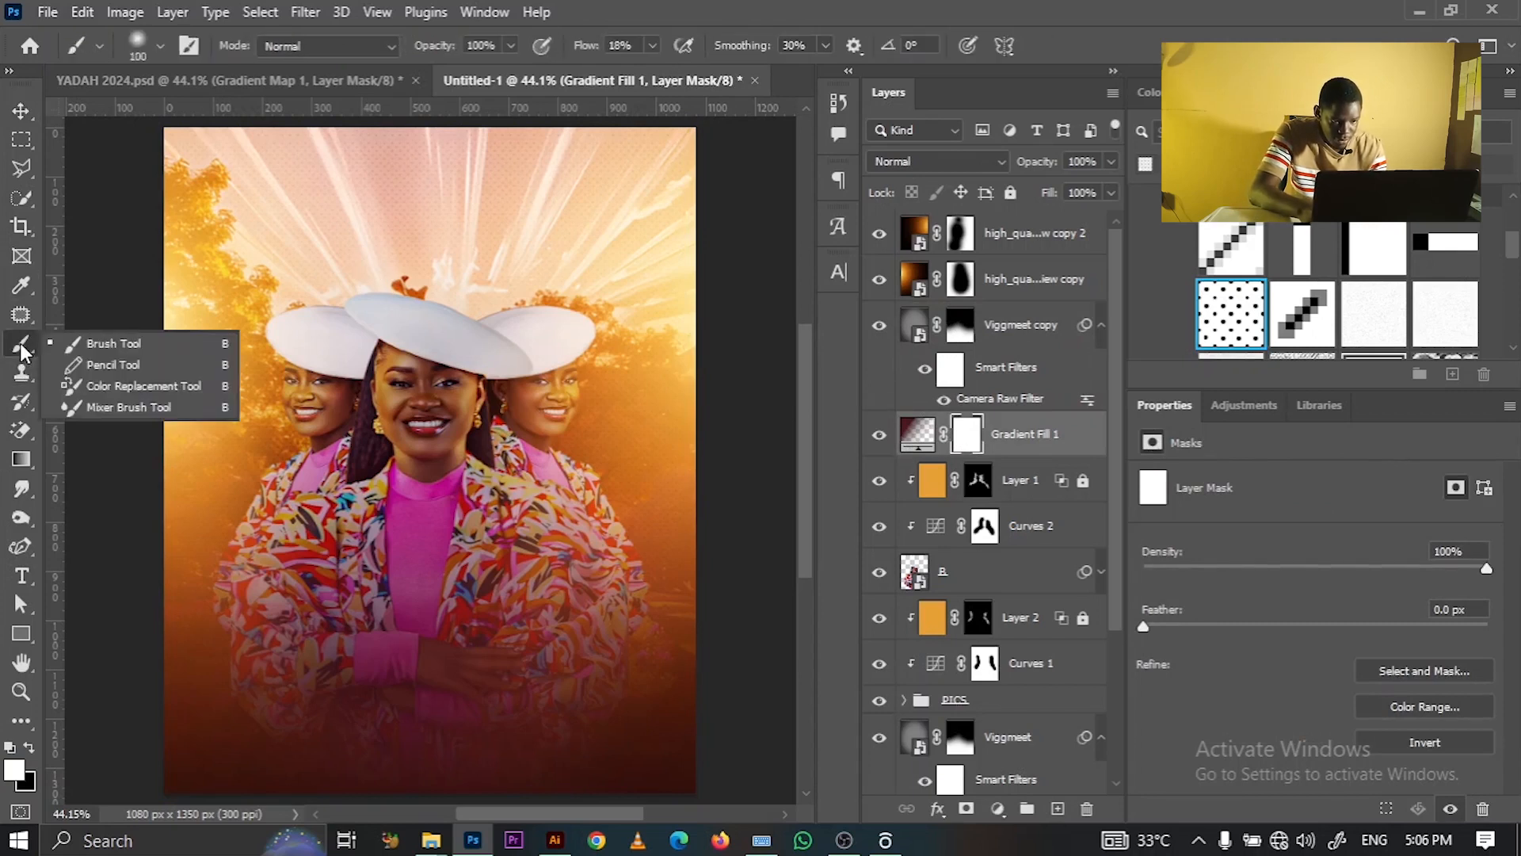
pyautogui.press(']')
pyautogui.press(']')
pyautogui.press(']')
pyautogui.press(']')
pyautogui.press(']')
pyautogui.press(']')
pyautogui.press(']')
pyautogui.press(']')
pyautogui.press(']')
pyautogui.press(']')
pyautogui.press(']')
pyautogui.press(']')
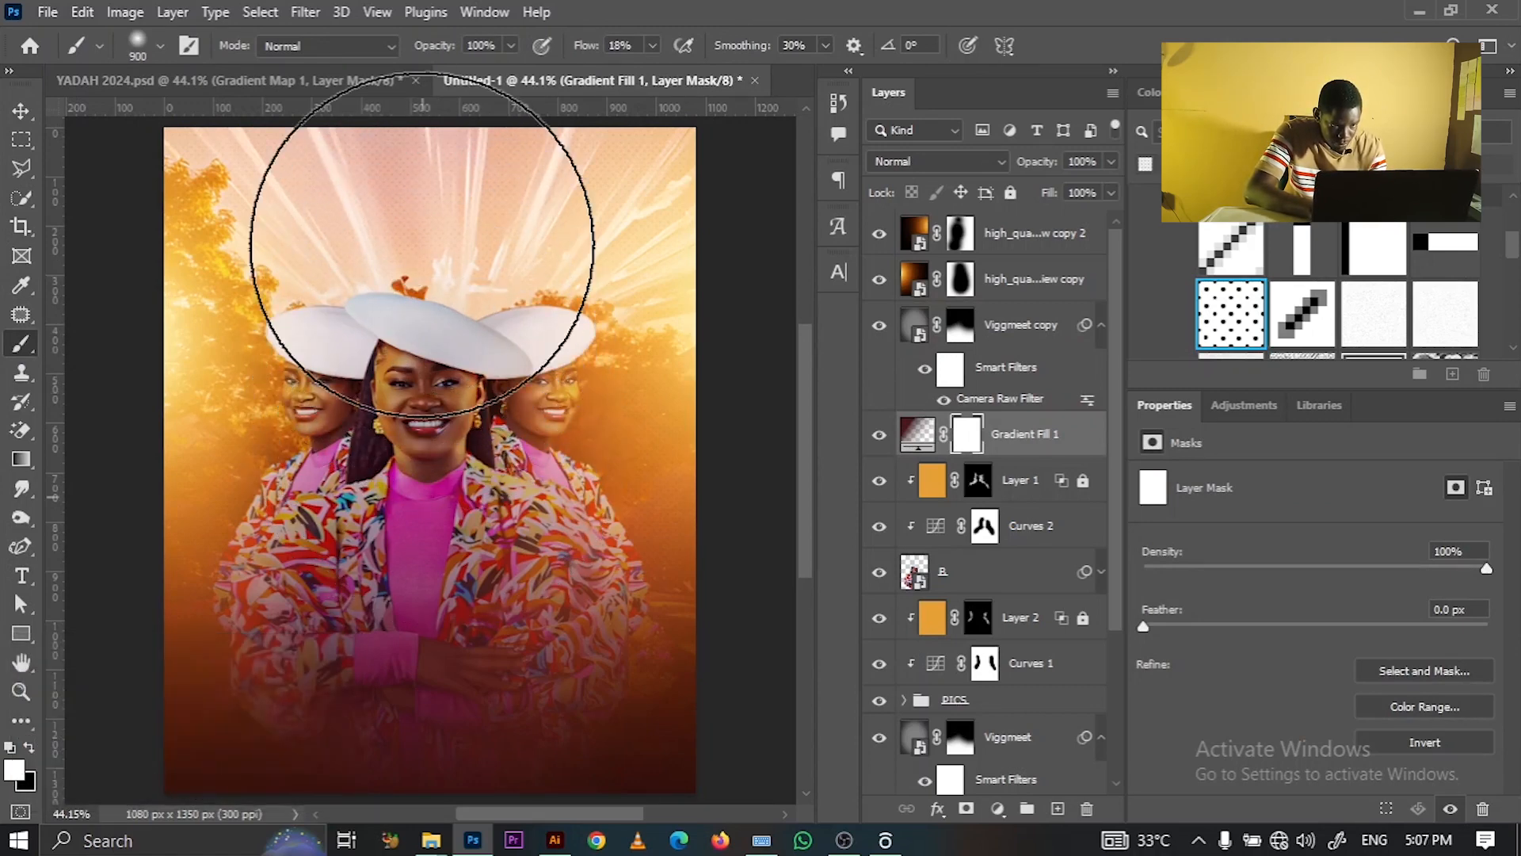
pyautogui.press('c')
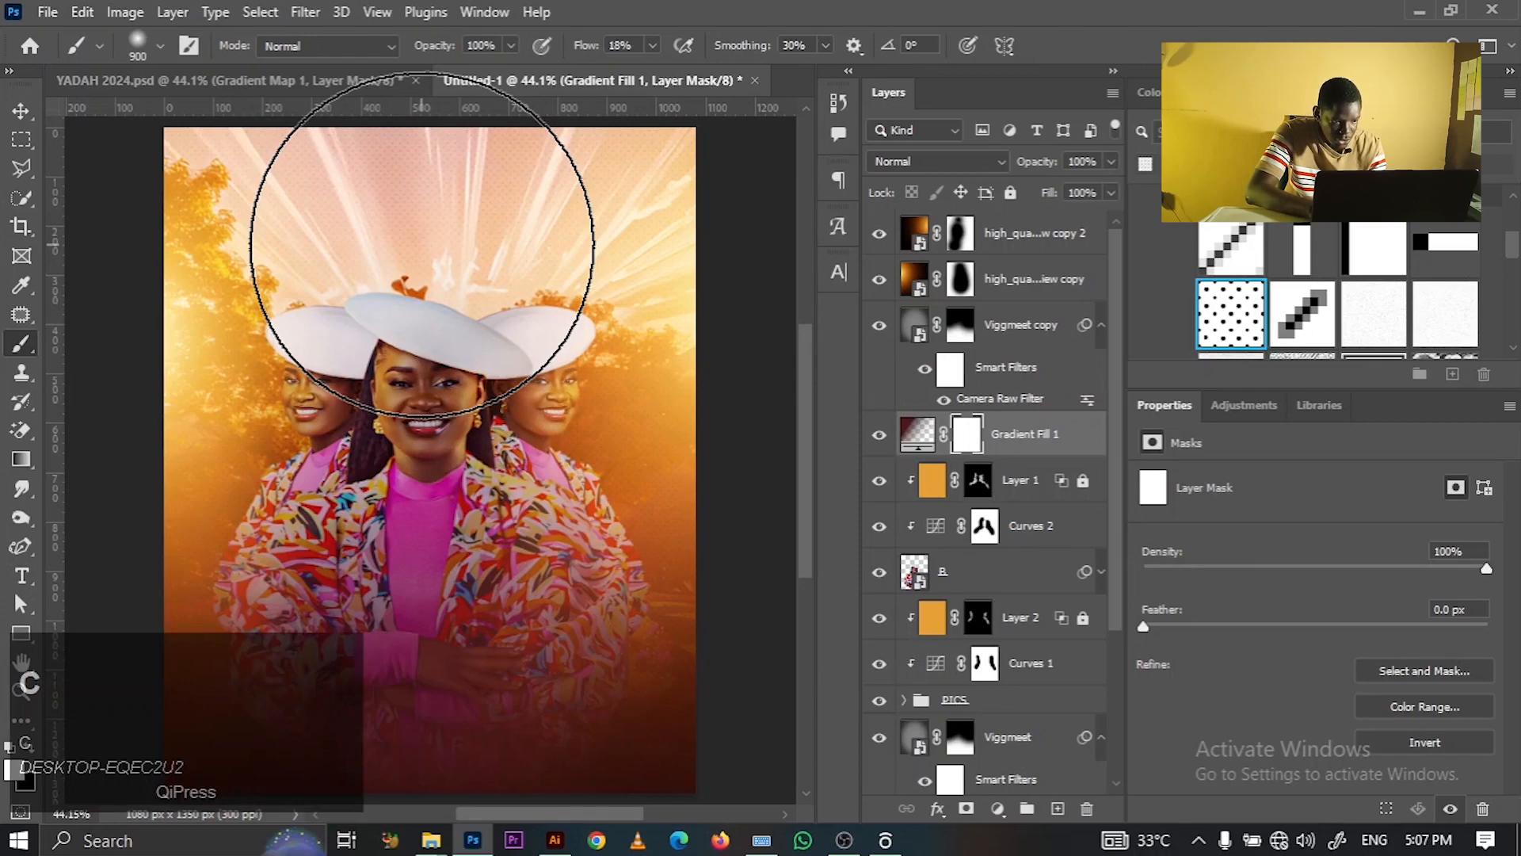
pyautogui.press('x')
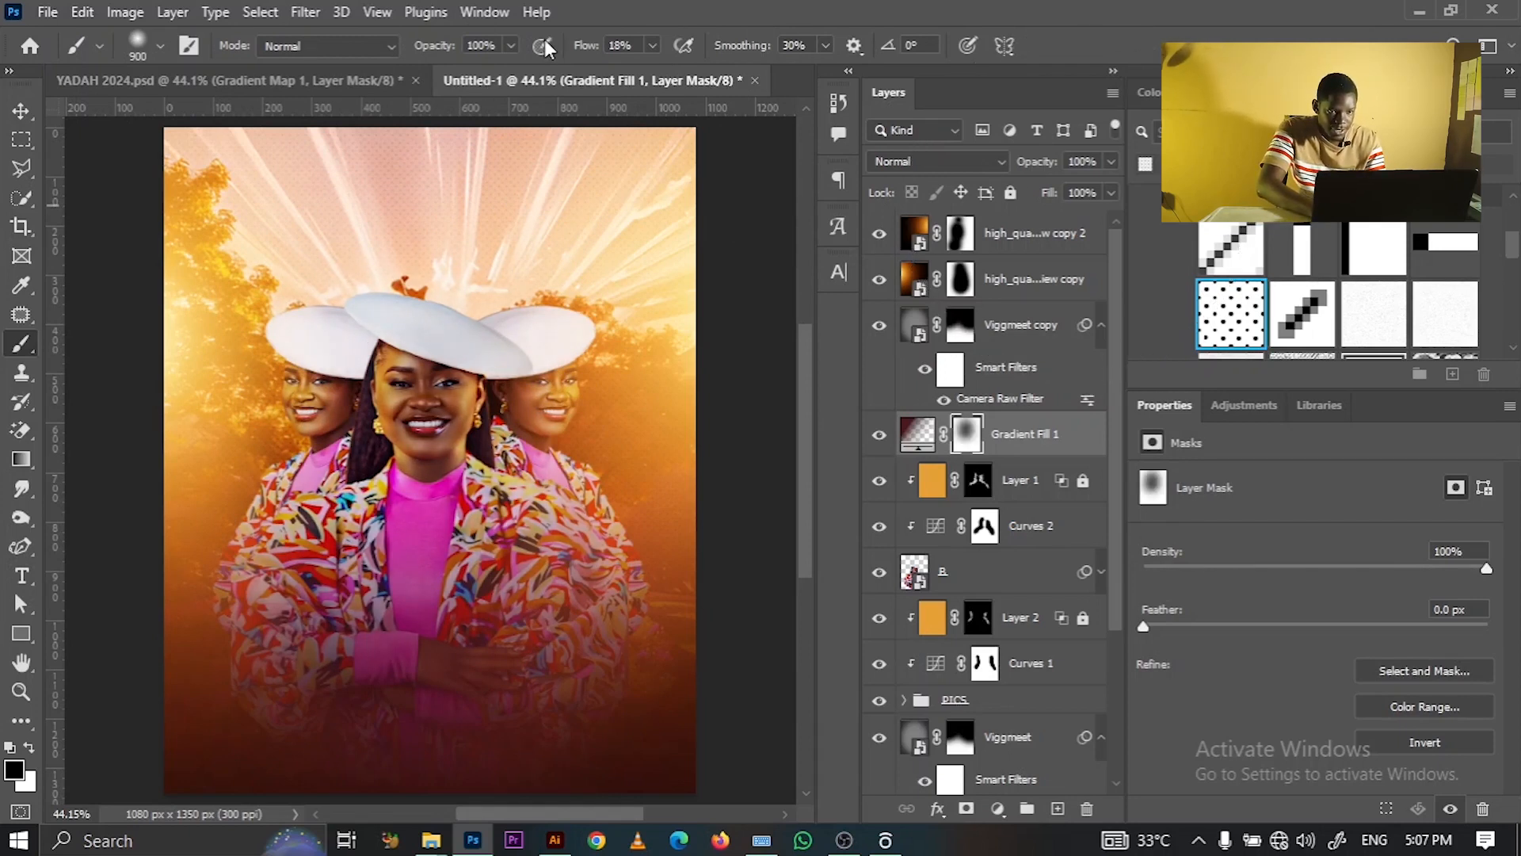
pyautogui.moveTo(592, 49); pyautogui.dragTo(620, 48)
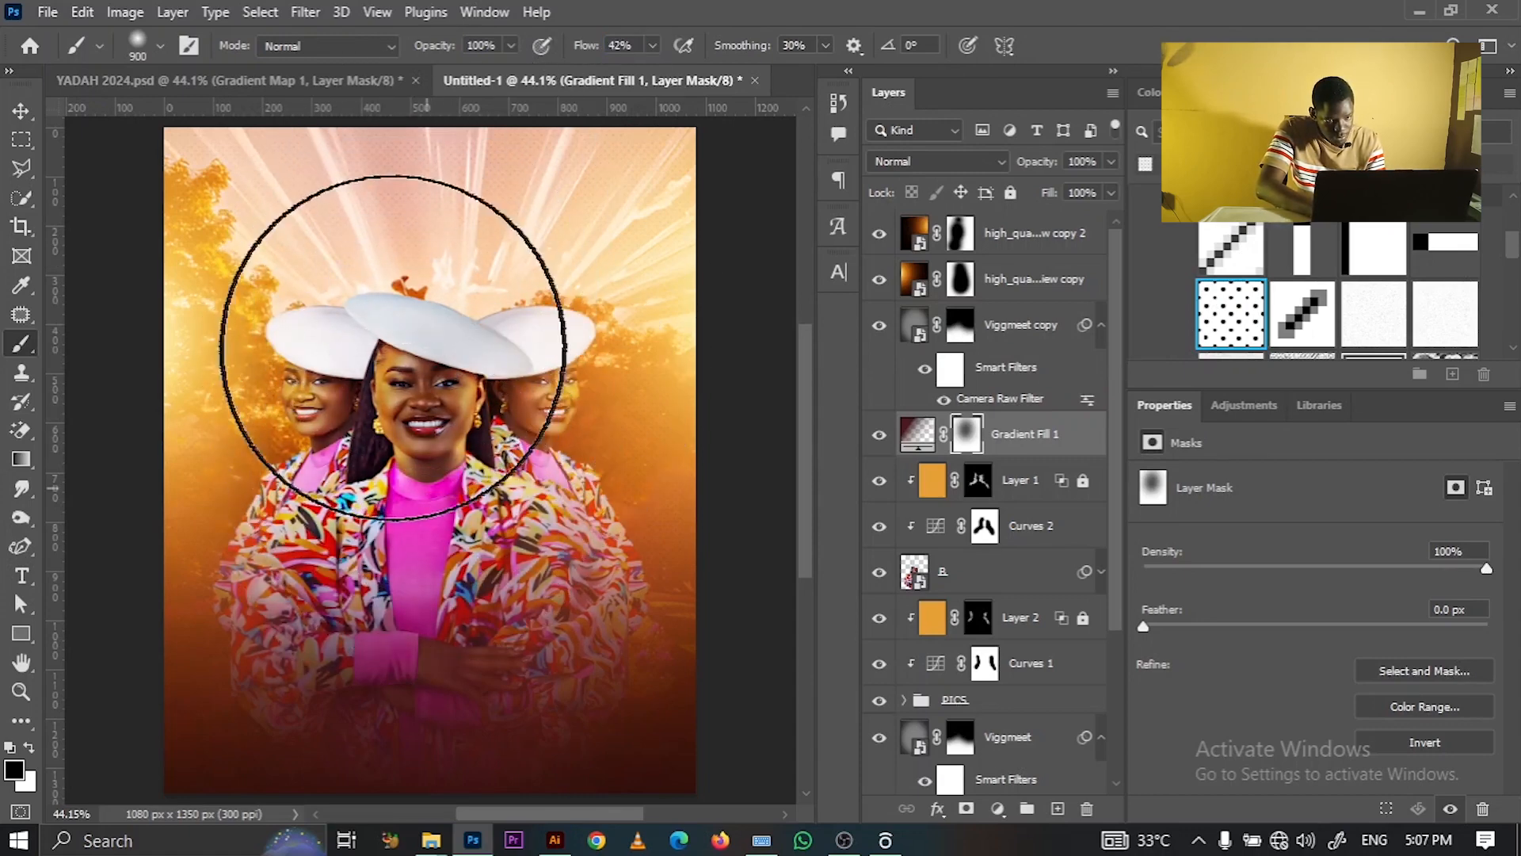
pyautogui.moveTo(377, 287)
pyautogui.mouseDown()
pyautogui.moveTo(373, 435)
pyautogui.moveTo(408, 340)
pyautogui.moveTo(373, 272)
pyautogui.moveTo(481, 345)
pyautogui.mouseUp()
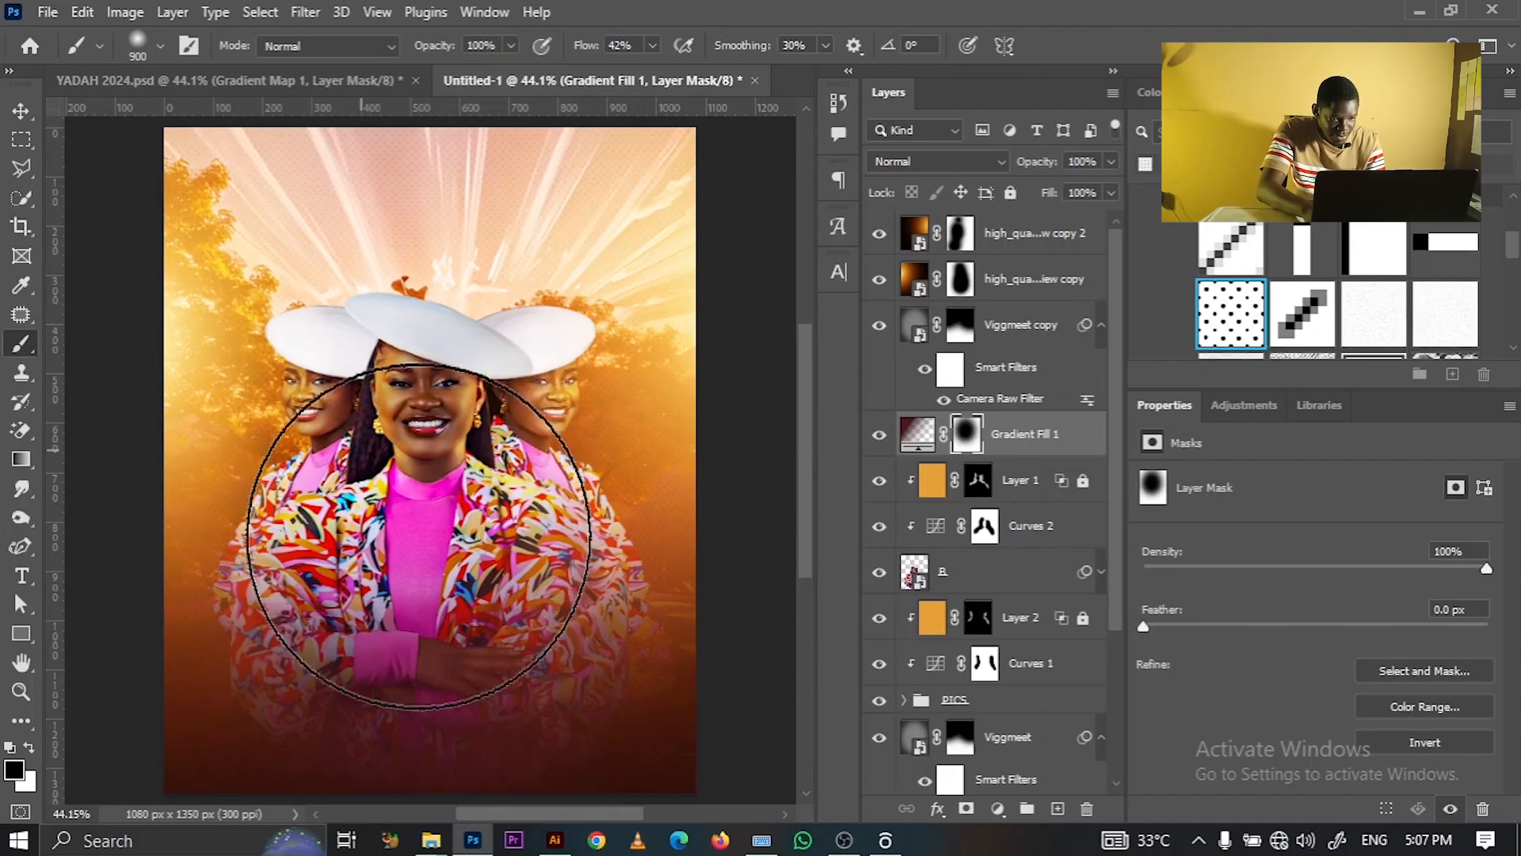
pyautogui.press('[')
pyautogui.press('[')
pyautogui.press('[')
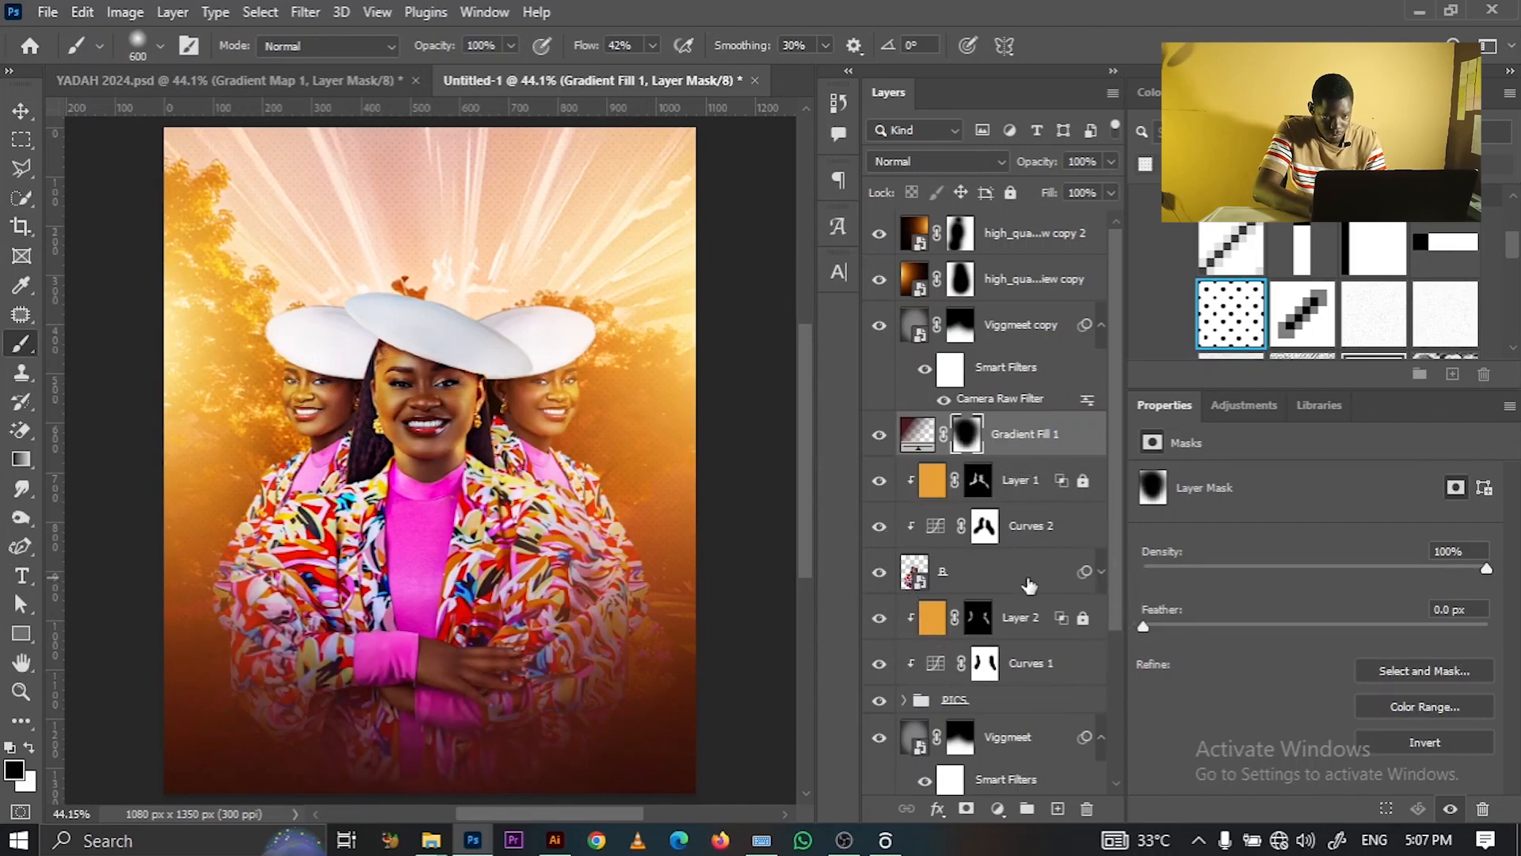
# - Duplicate Viggmeet copy as Viggmeet copy 2, test an inversion and undo it, then reopen its Camera Raw filter
pyautogui.click(1002, 329)
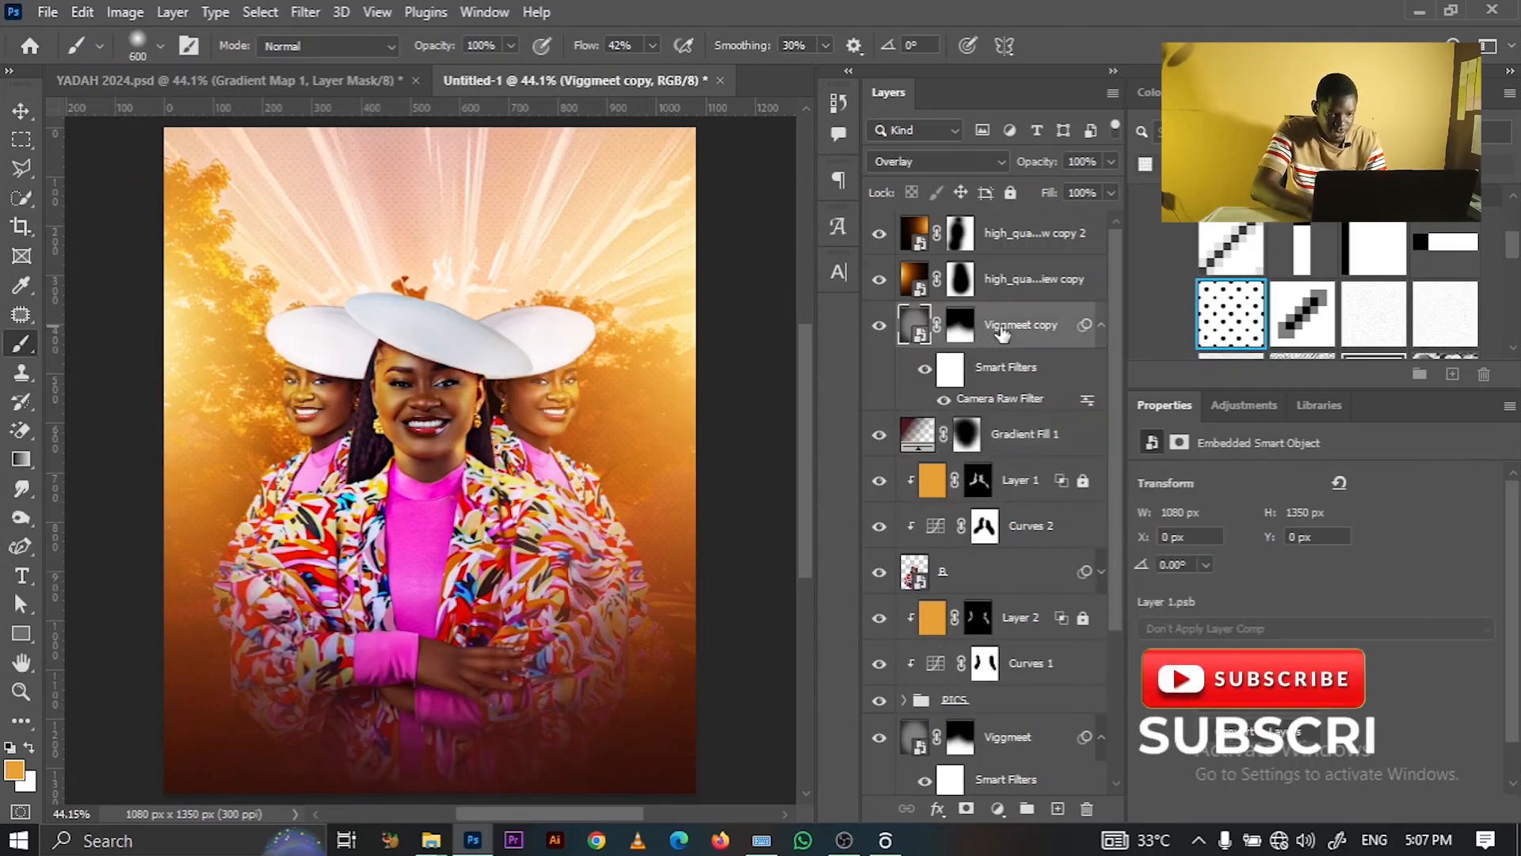
pyautogui.hotkey('ctrl', 'j')
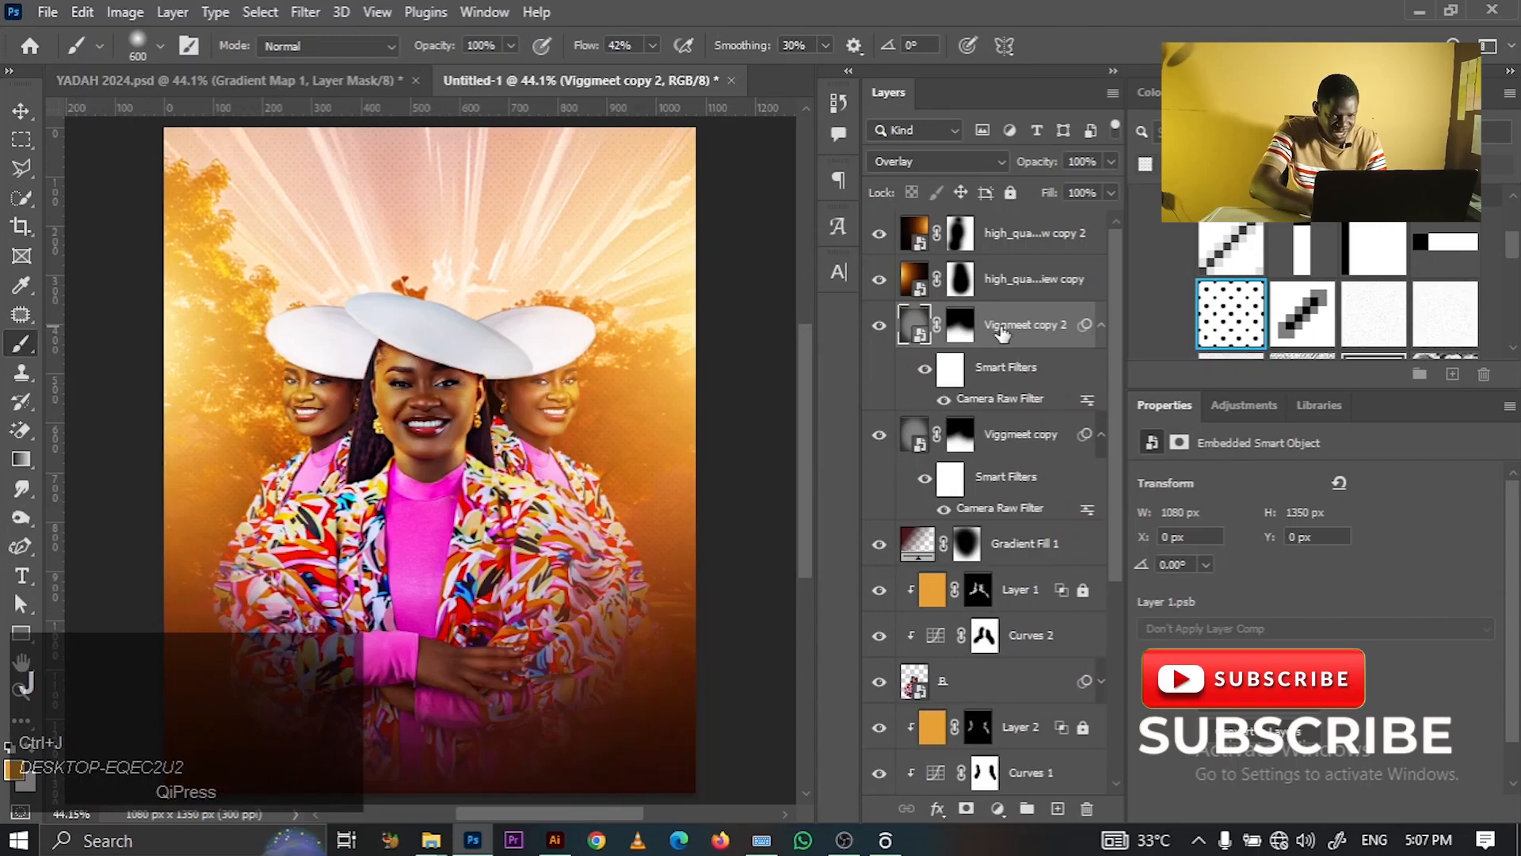
pyautogui.hotkey('ctrl', 'i')
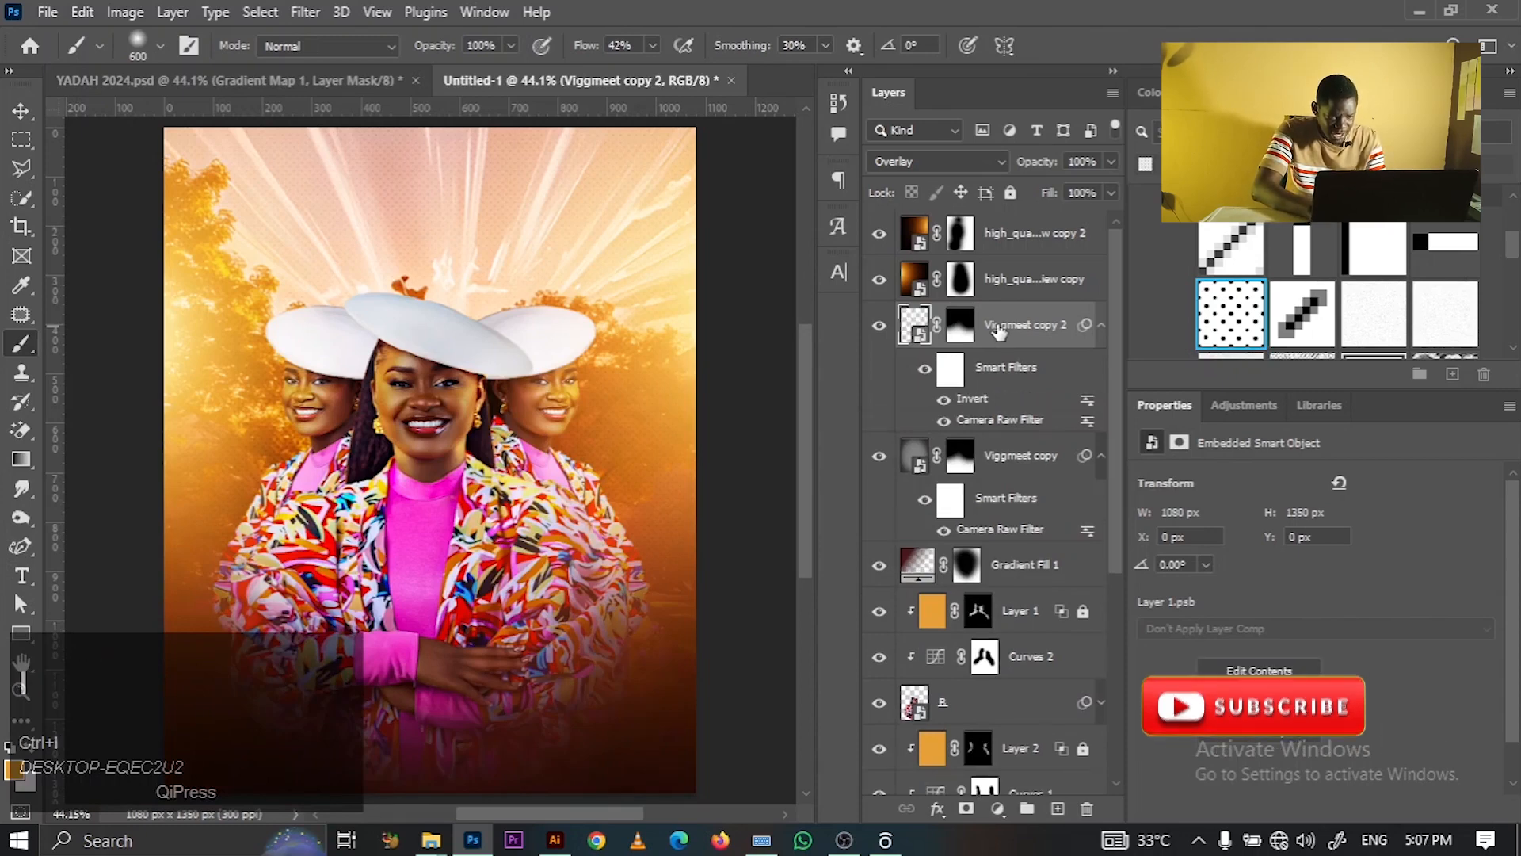
pyautogui.hotkey('ctrl', 'z')
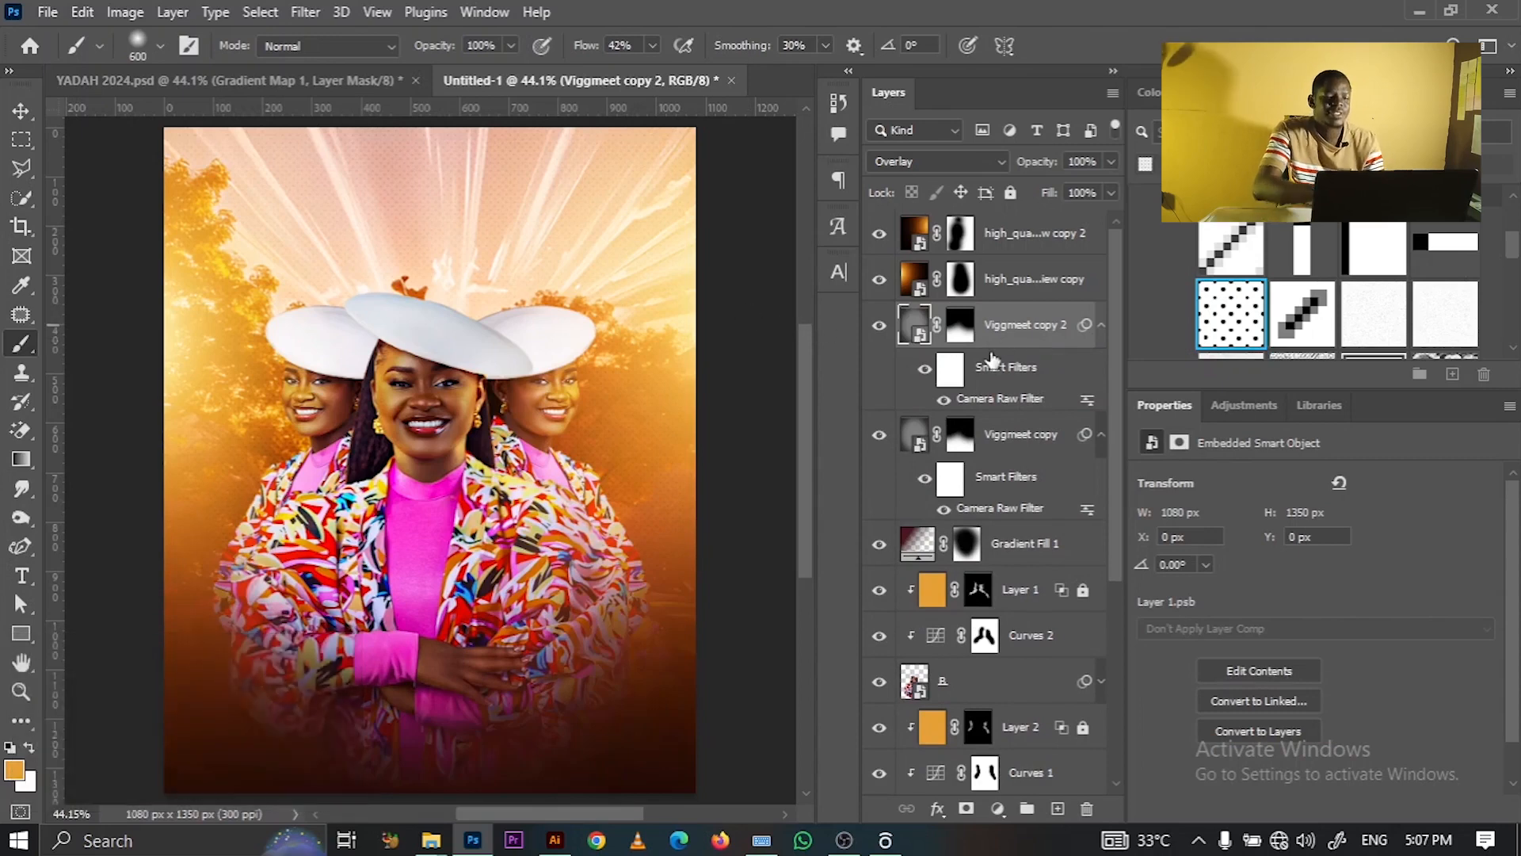
pyautogui.doubleClick(1002, 399)
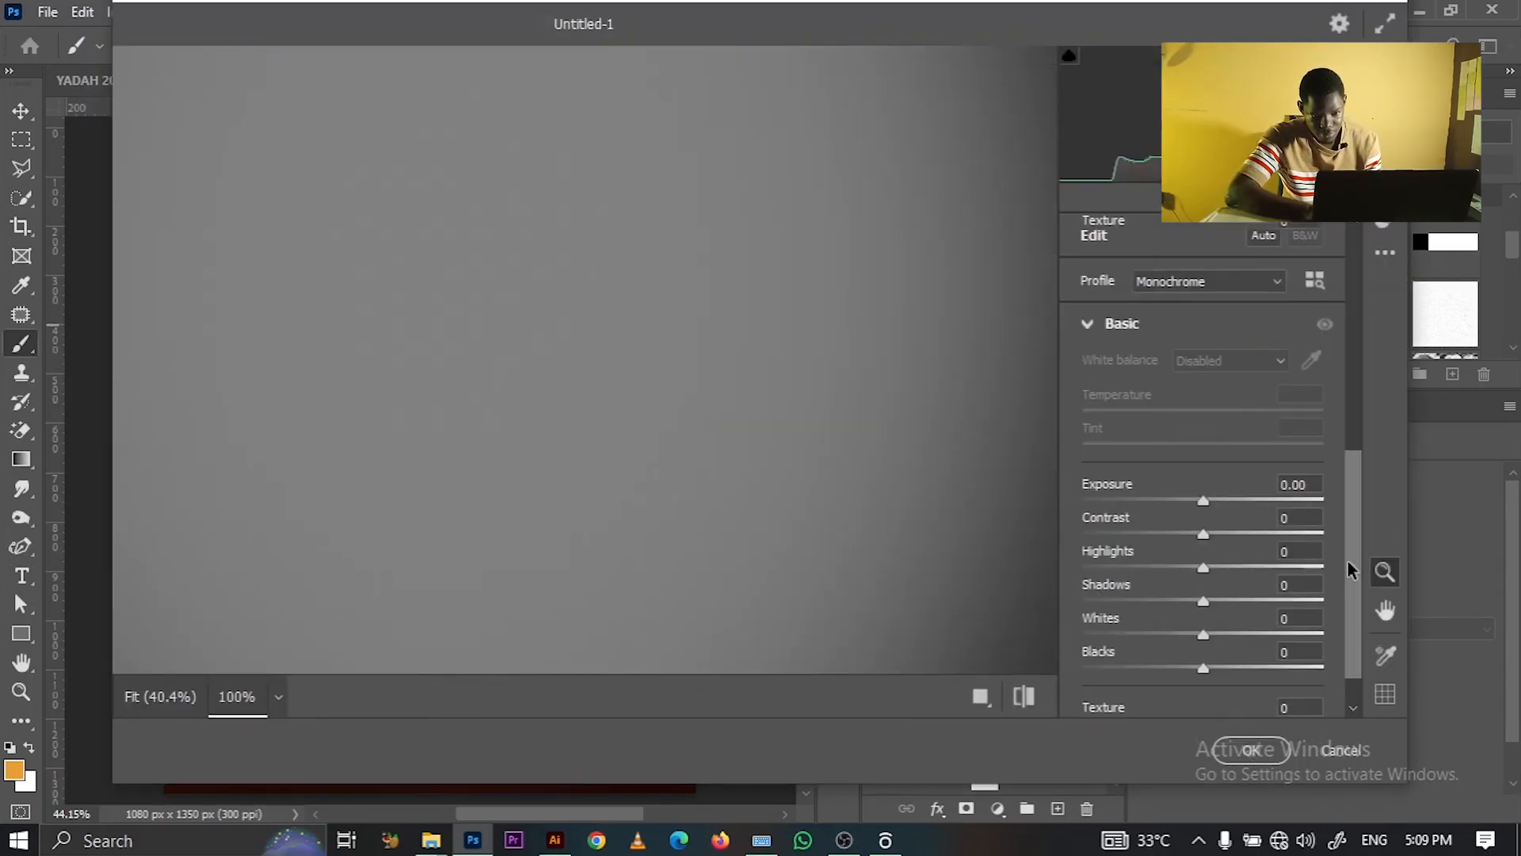
# - In Viggmeet copy 2's Camera Raw Effects, set Vignetting to -79 and apply
pyautogui.scroll(-5, 1355, 590)
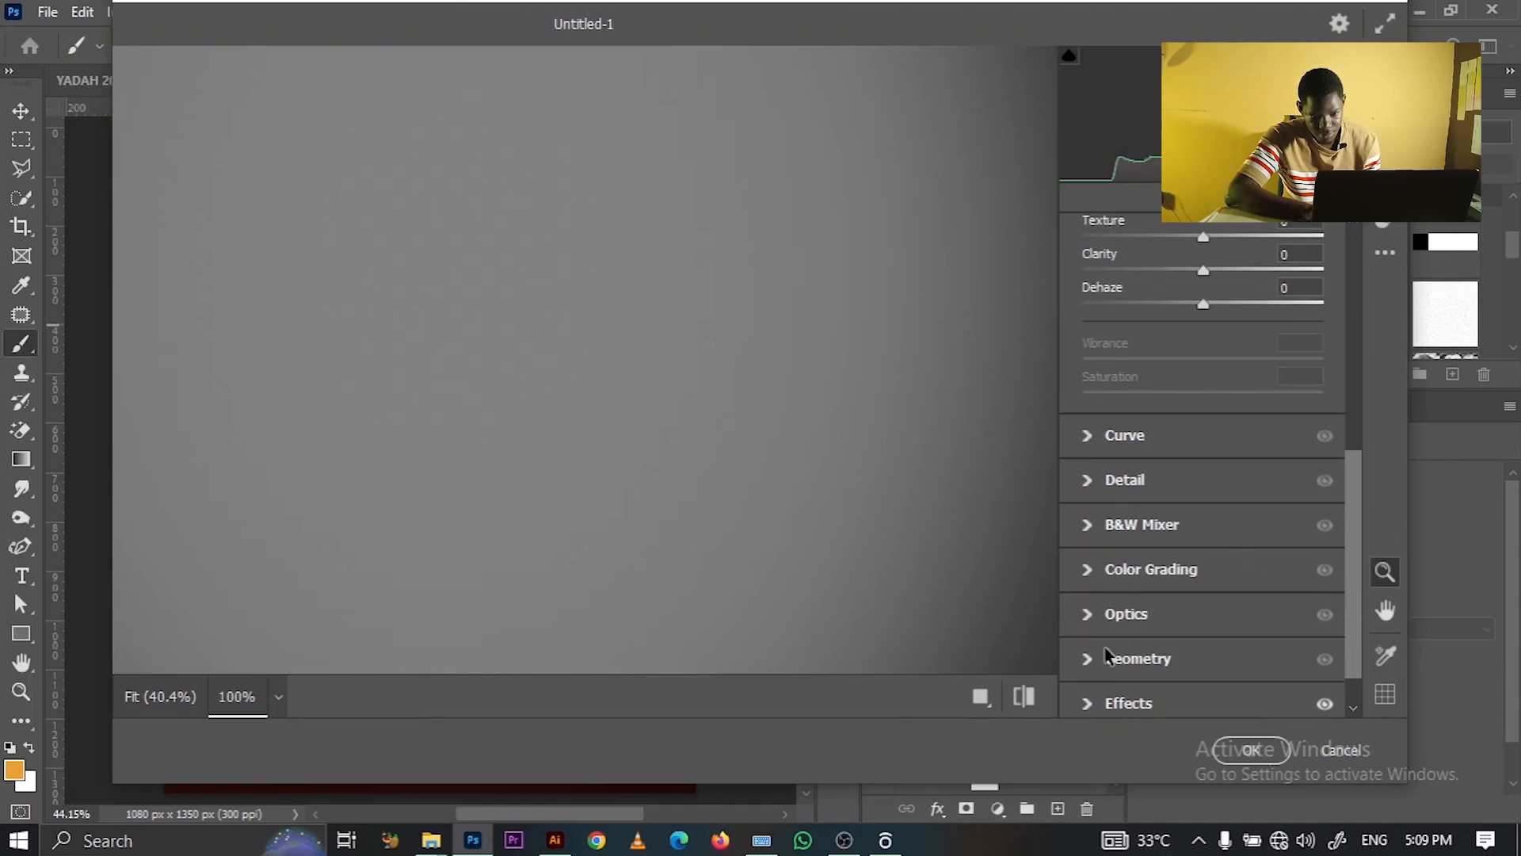
pyautogui.click(1088, 701)
pyautogui.click(1090, 693)
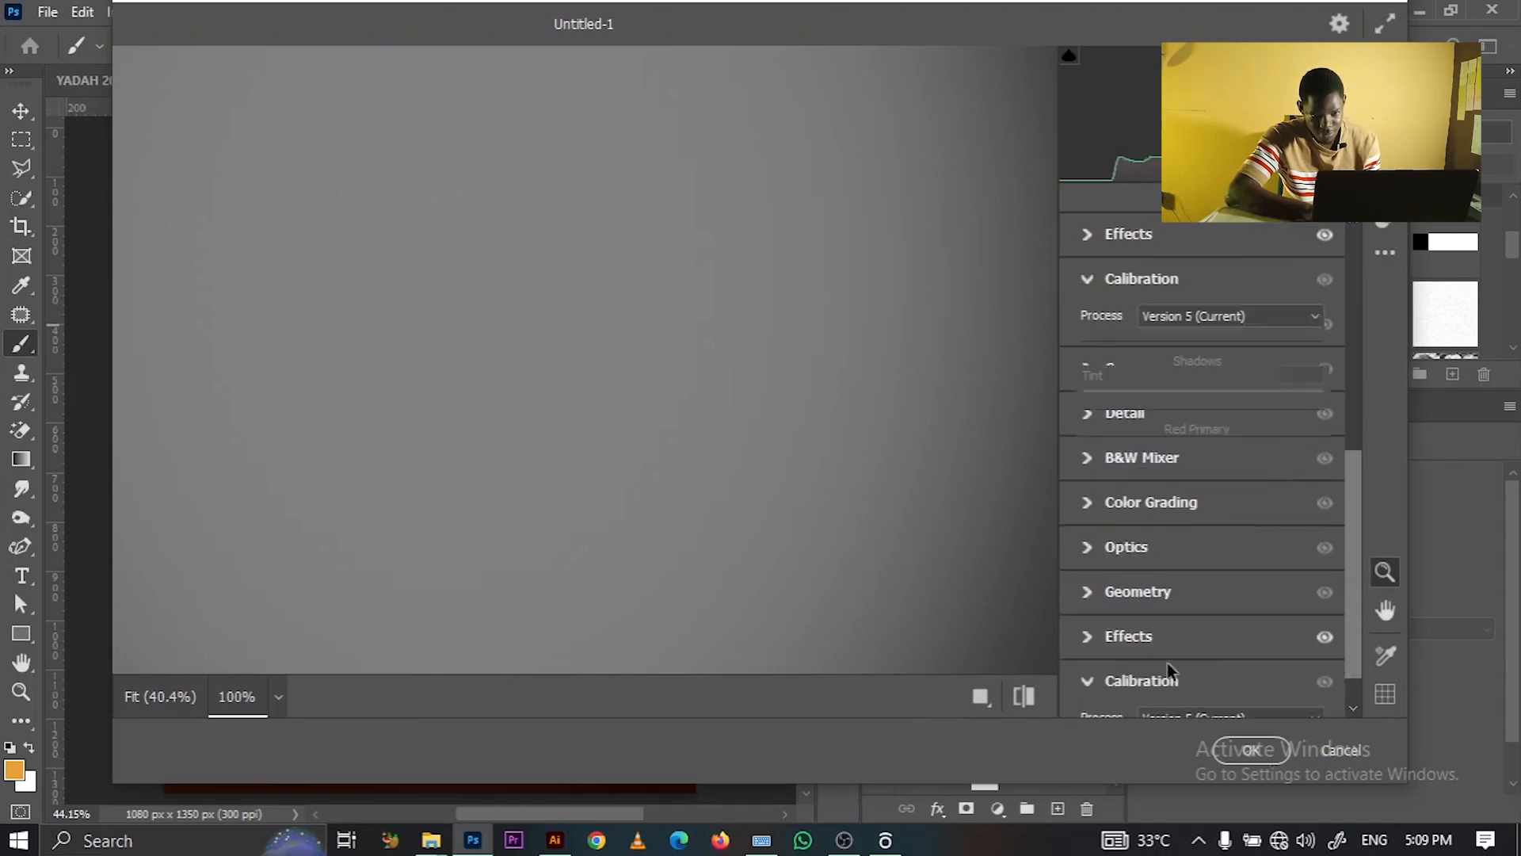
pyautogui.click(1091, 285)
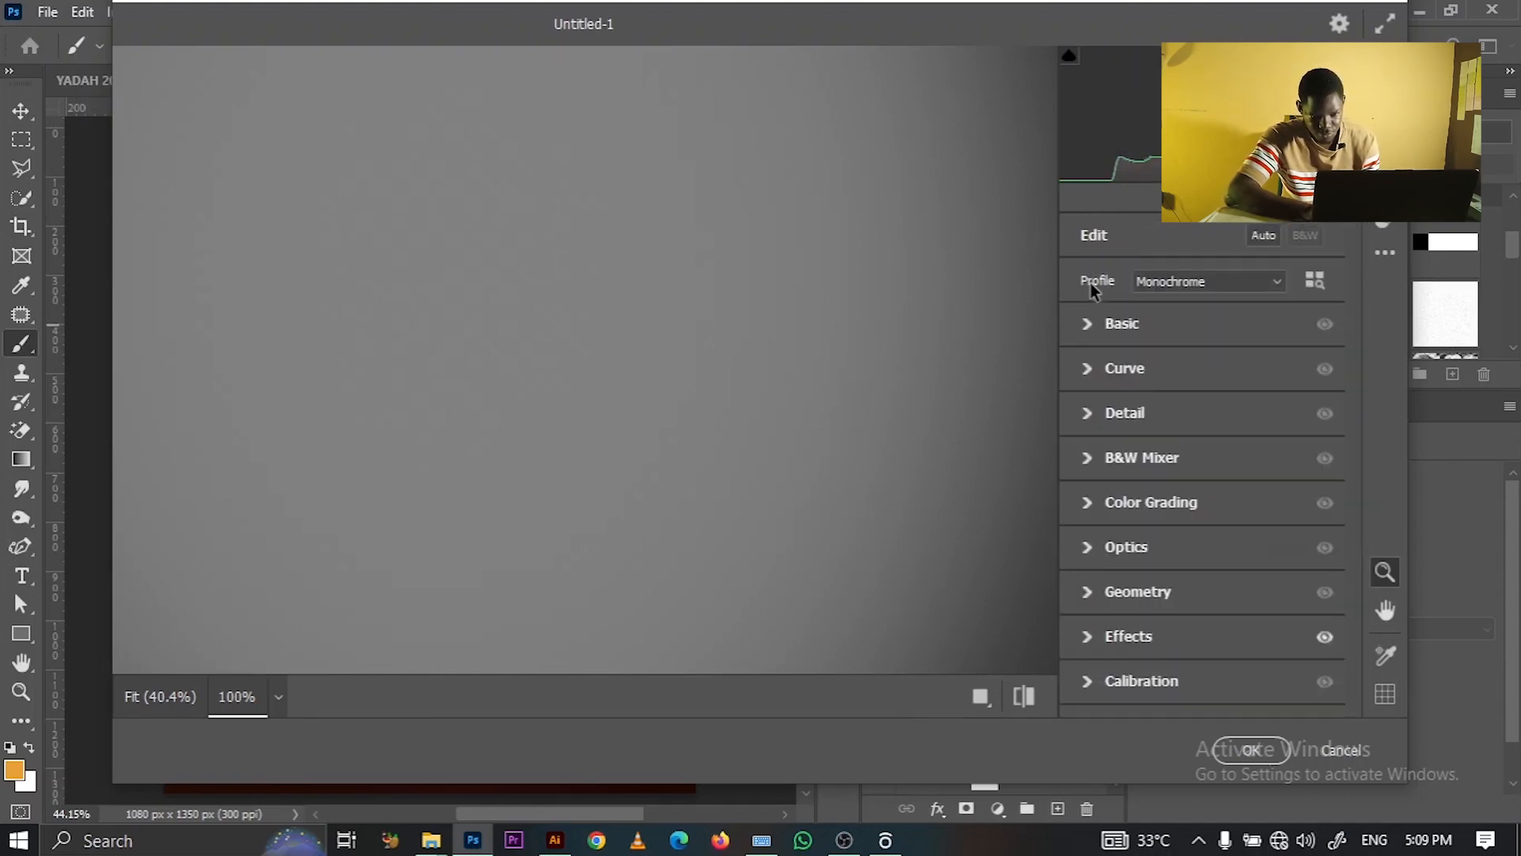
pyautogui.click(1090, 637)
pyautogui.moveTo(1133, 652); pyautogui.dragTo(1108, 652)
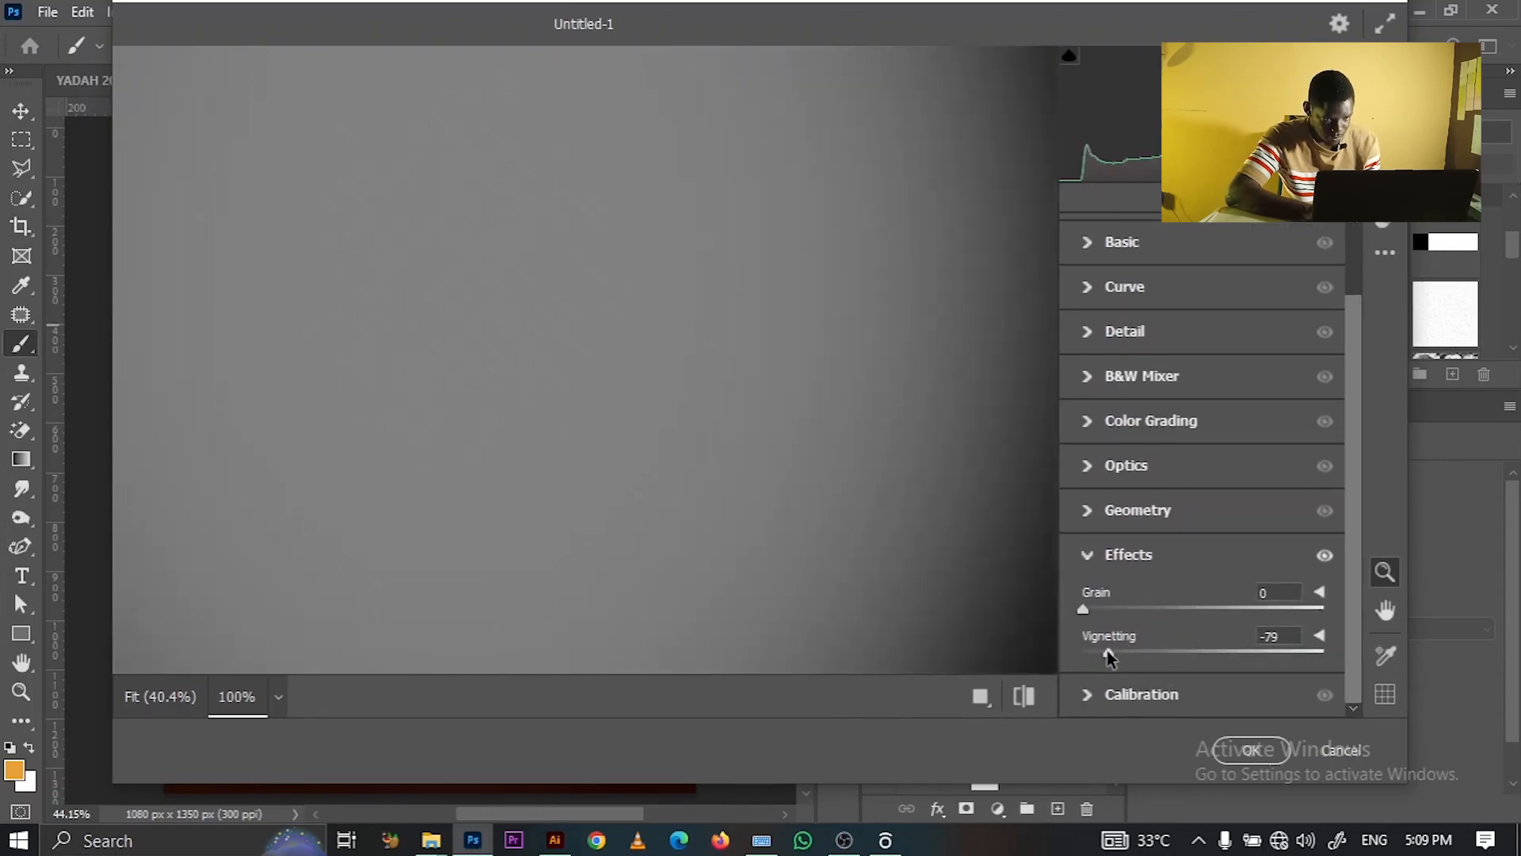
pyautogui.click(1248, 751)
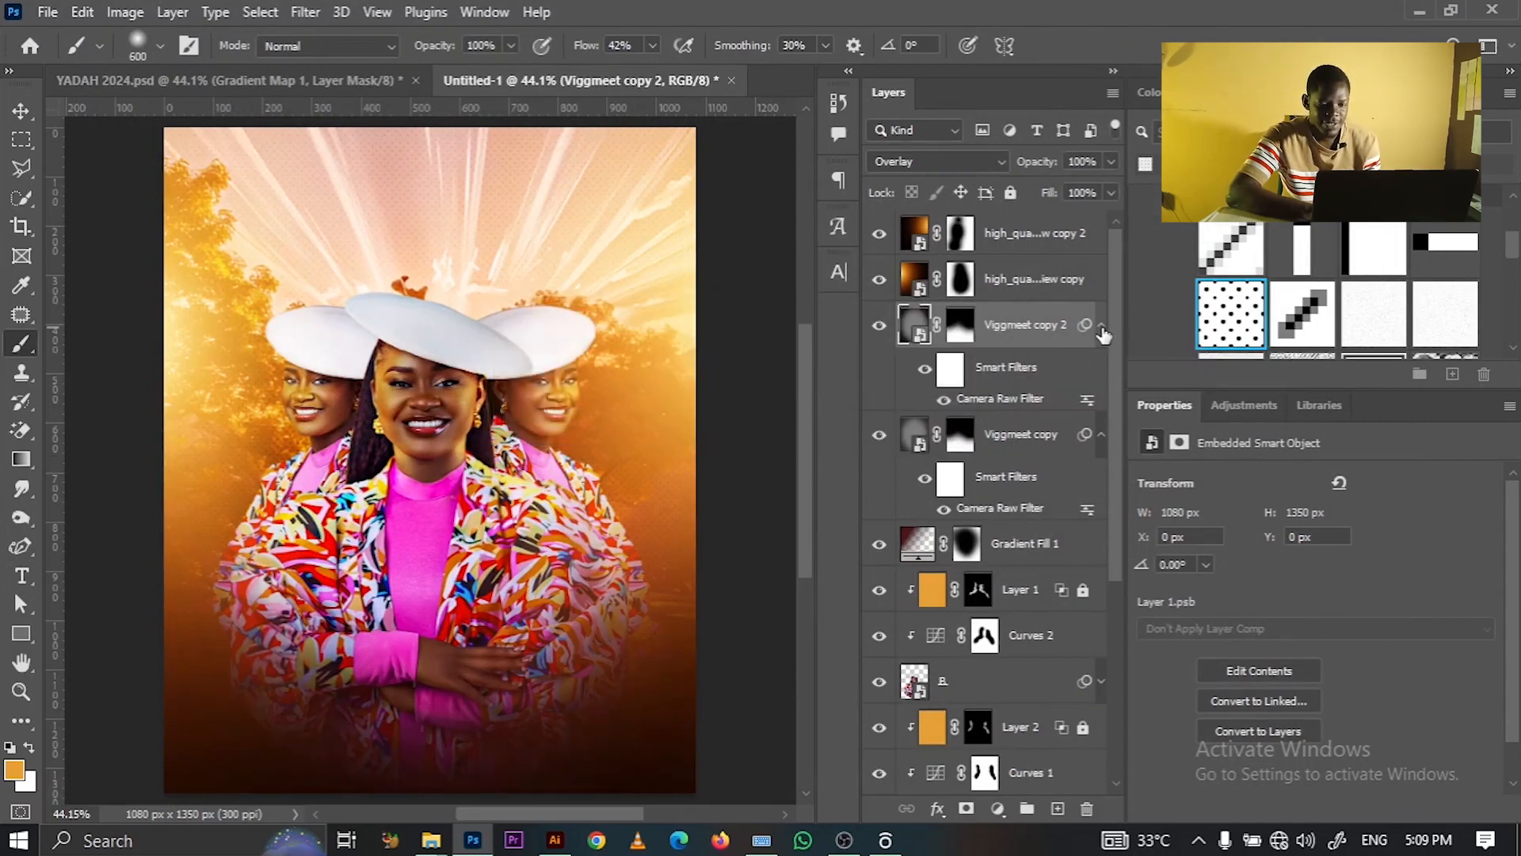
# - Collapse the smart filter lists, hide Viggmeet copy, and select Curves 2 then Curves 1 with the Move tool
pyautogui.click(1101, 326)
pyautogui.click(1026, 377)
pyautogui.click(877, 370)
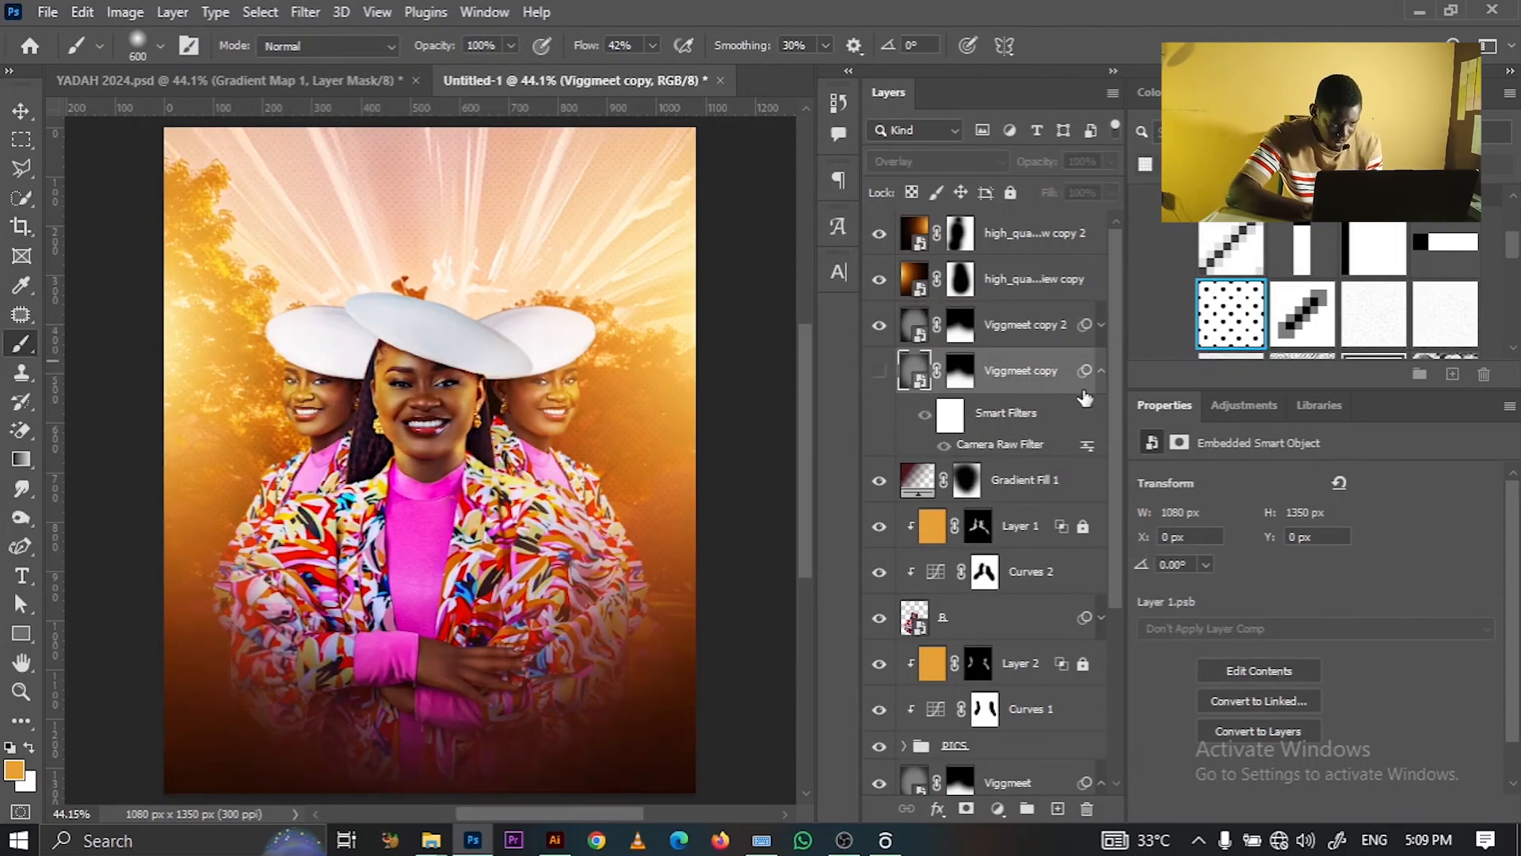
pyautogui.click(1101, 370)
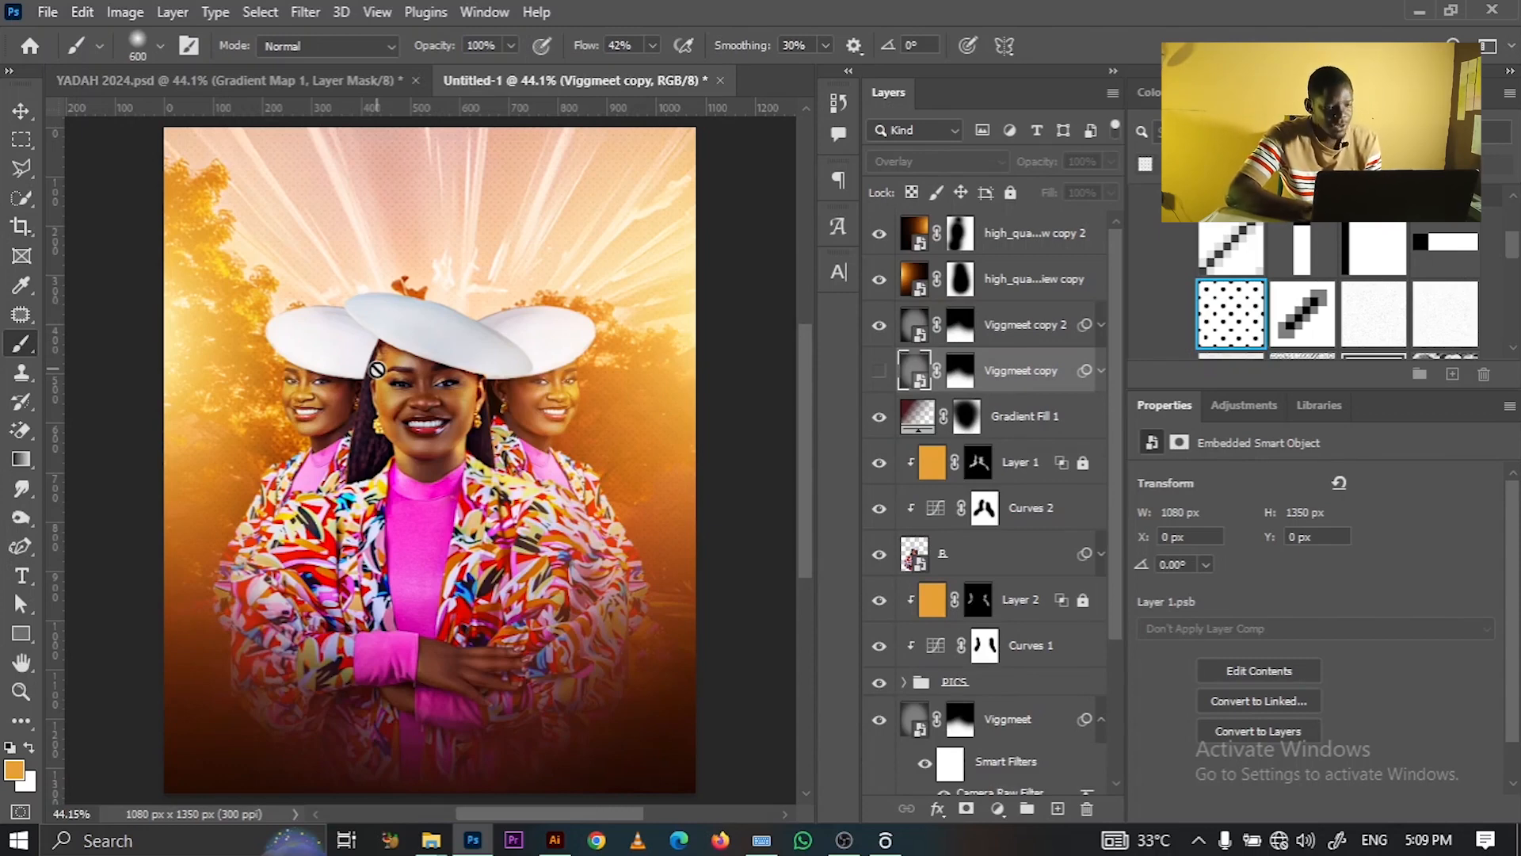
pyautogui.press('v')
pyautogui.click(982, 508)
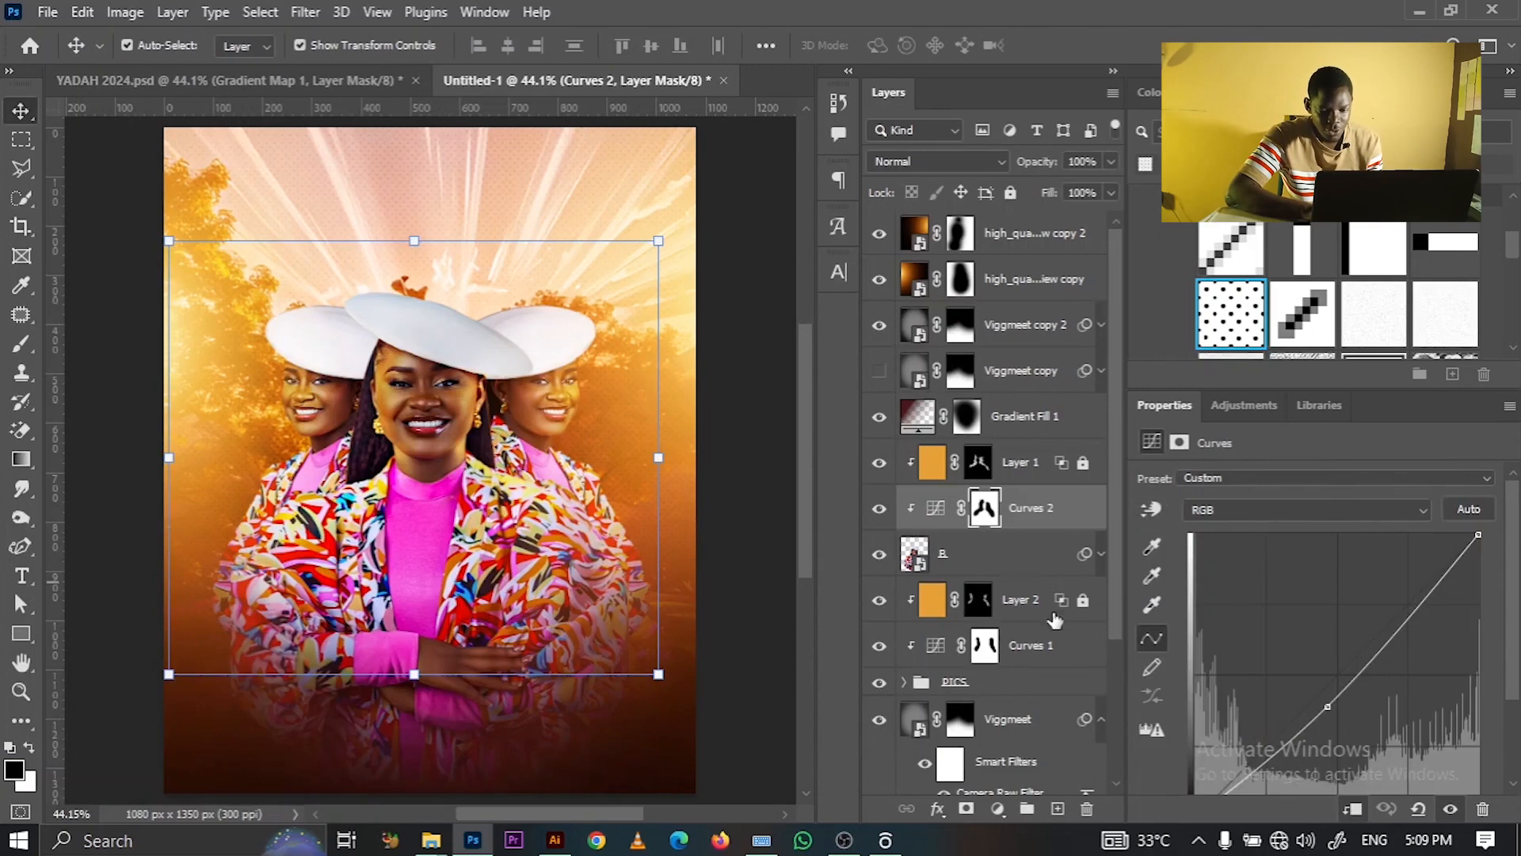
pyautogui.click(1026, 659)
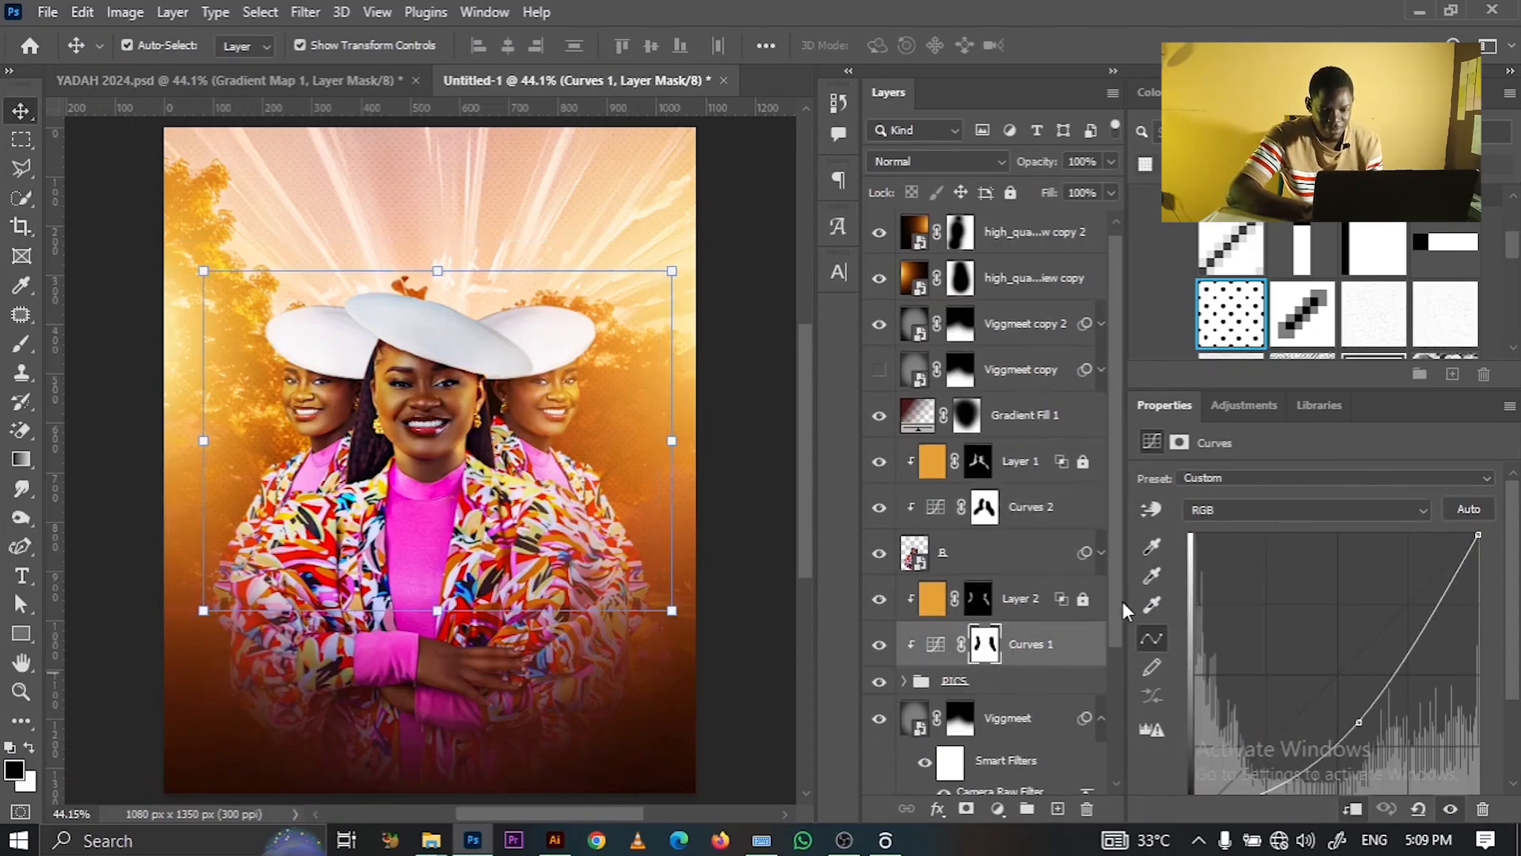
pyautogui.moveTo(1120, 586); pyautogui.dragTo(1116, 699)
# - Copy Gradient Map 1 below Curves 1 and set the copy's opacity to 30%
pyautogui.click(1008, 717)
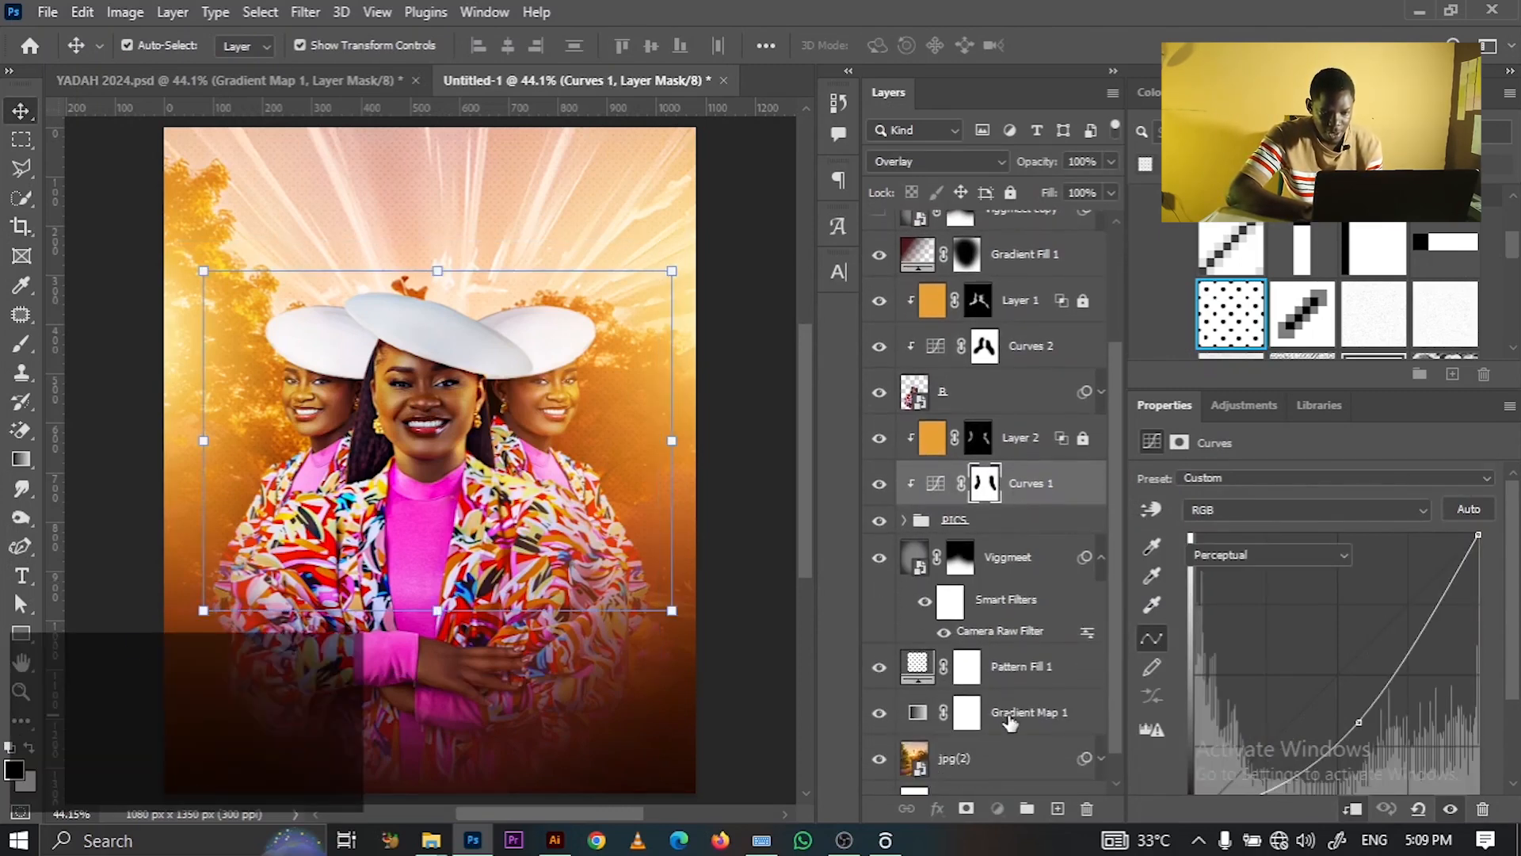
pyautogui.moveTo(1008, 719); pyautogui.dragTo(1022, 527)
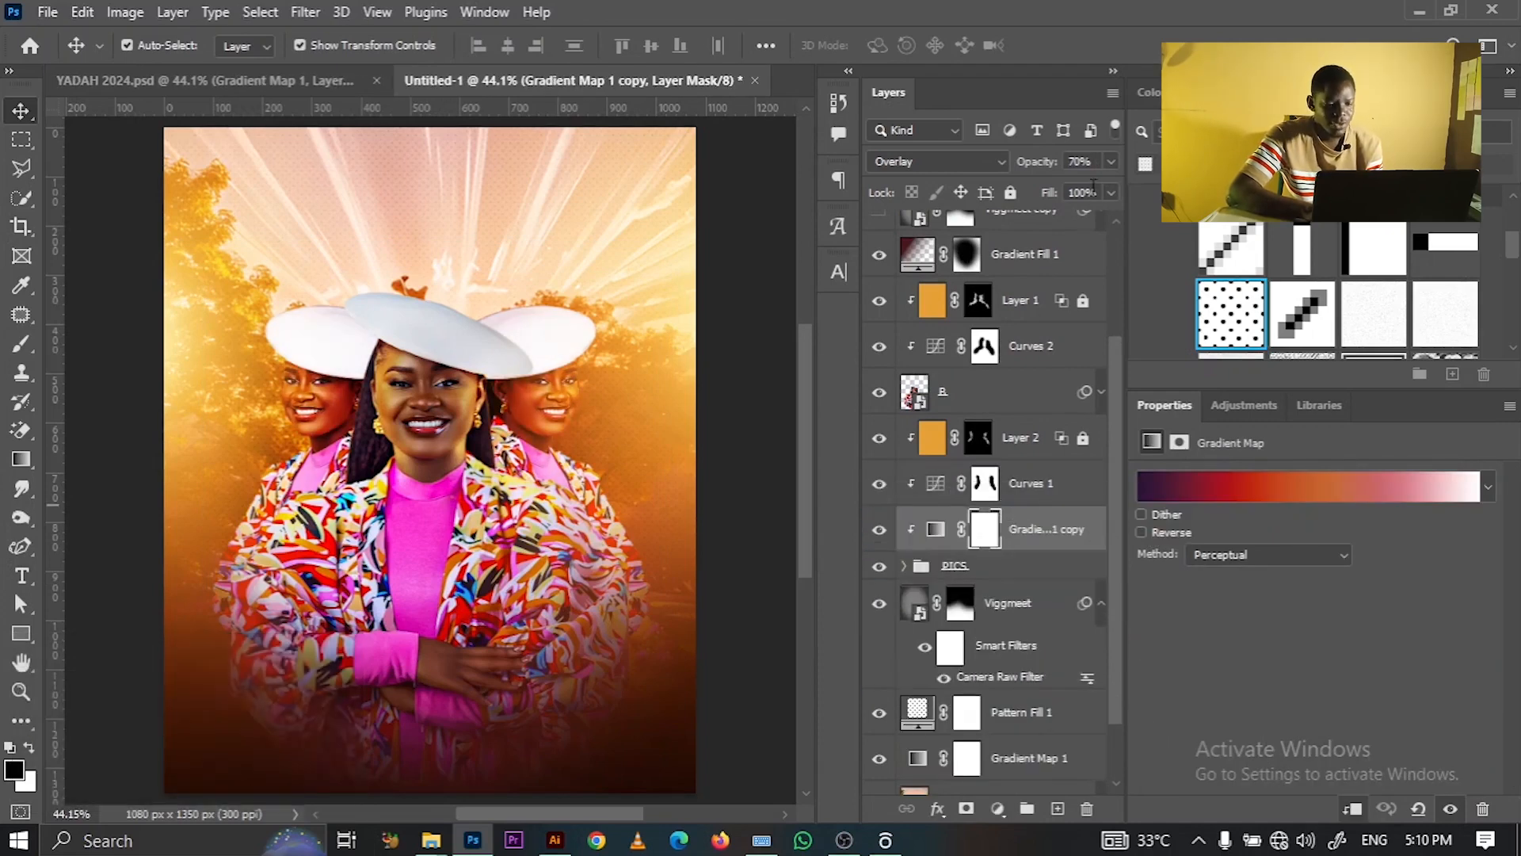
pyautogui.click(1112, 162)
pyautogui.moveTo(1074, 186); pyautogui.dragTo(1028, 193)
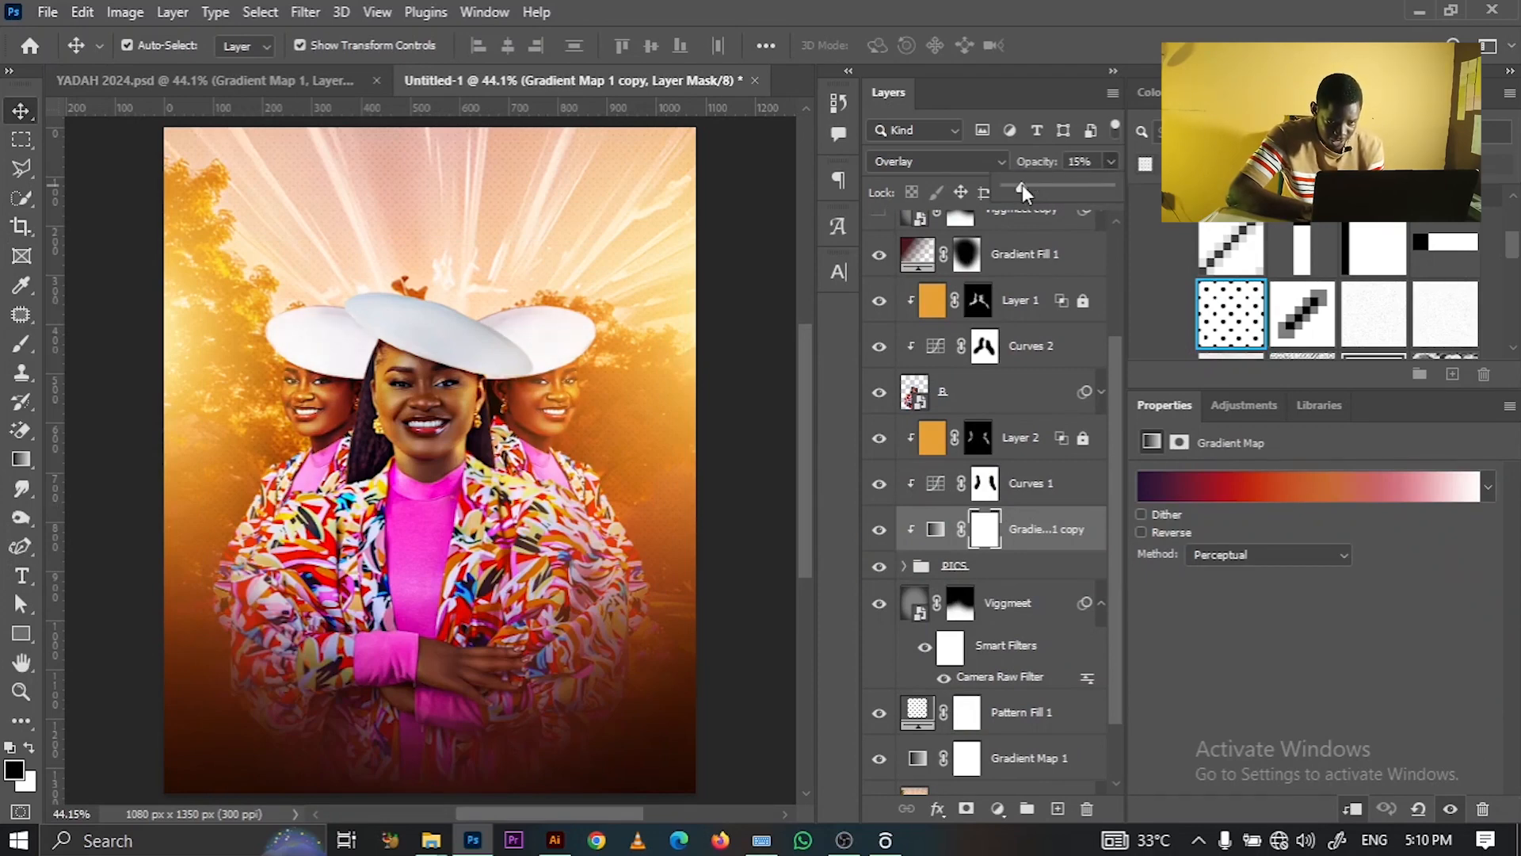
pyautogui.moveTo(1044, 190); pyautogui.dragTo(1034, 189)
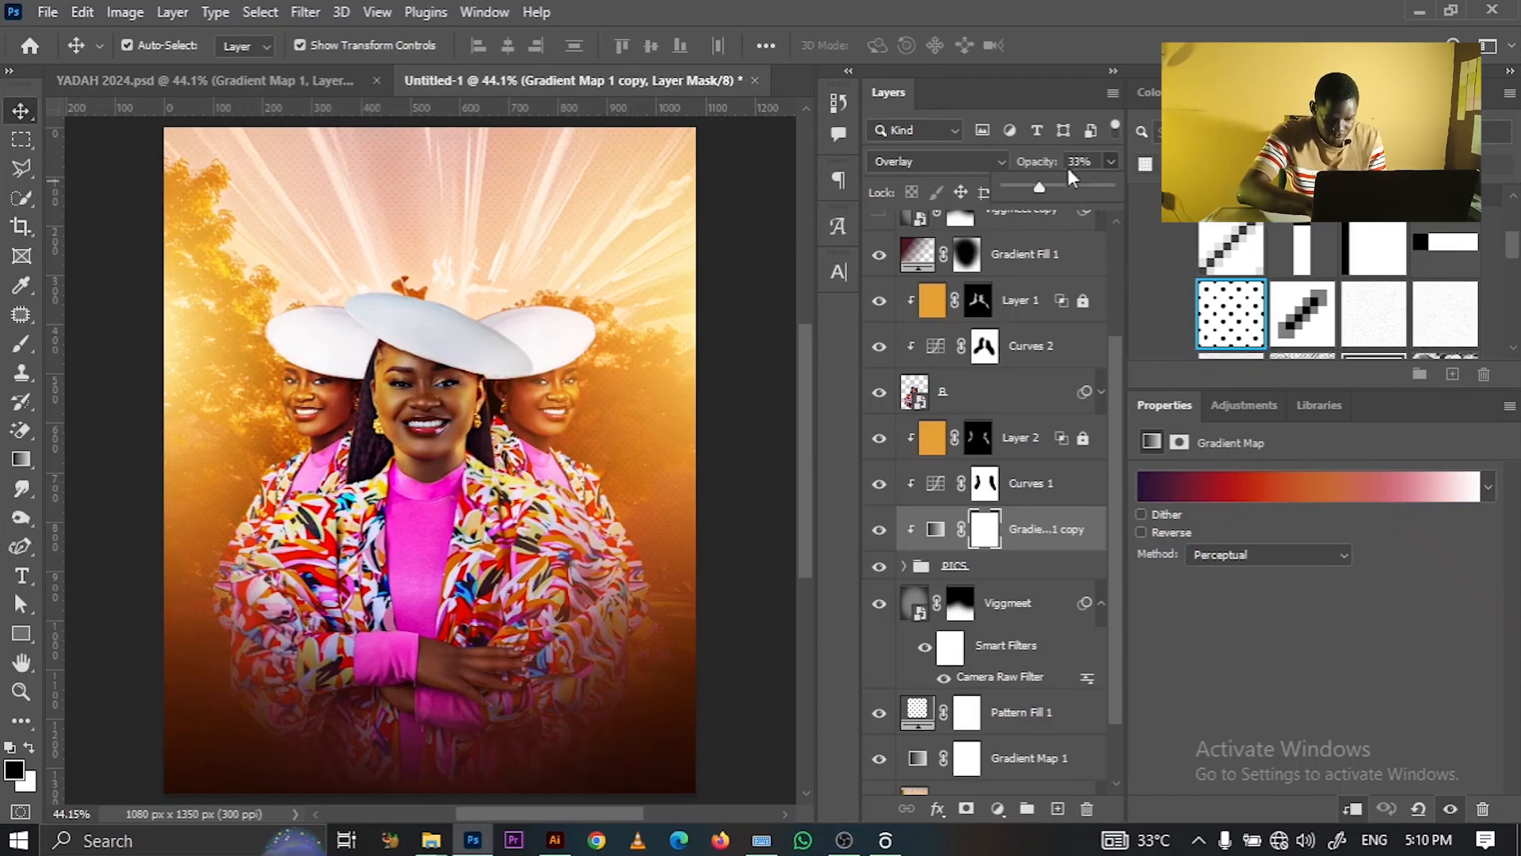
pyautogui.click(1100, 159)
pyautogui.press('BackSpace')
pyautogui.write('30')
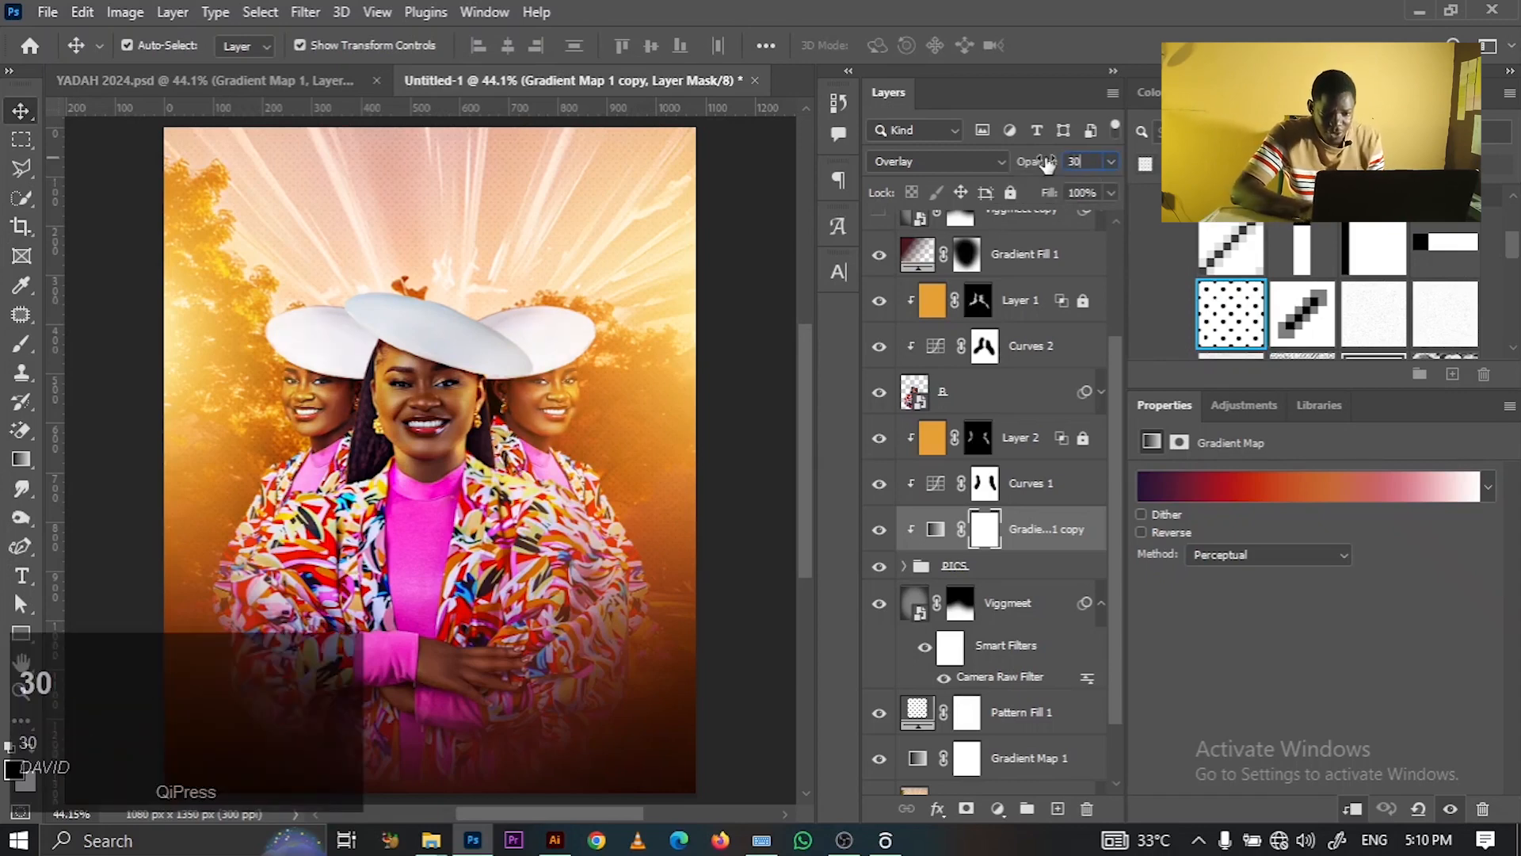
pyautogui.press('Return')
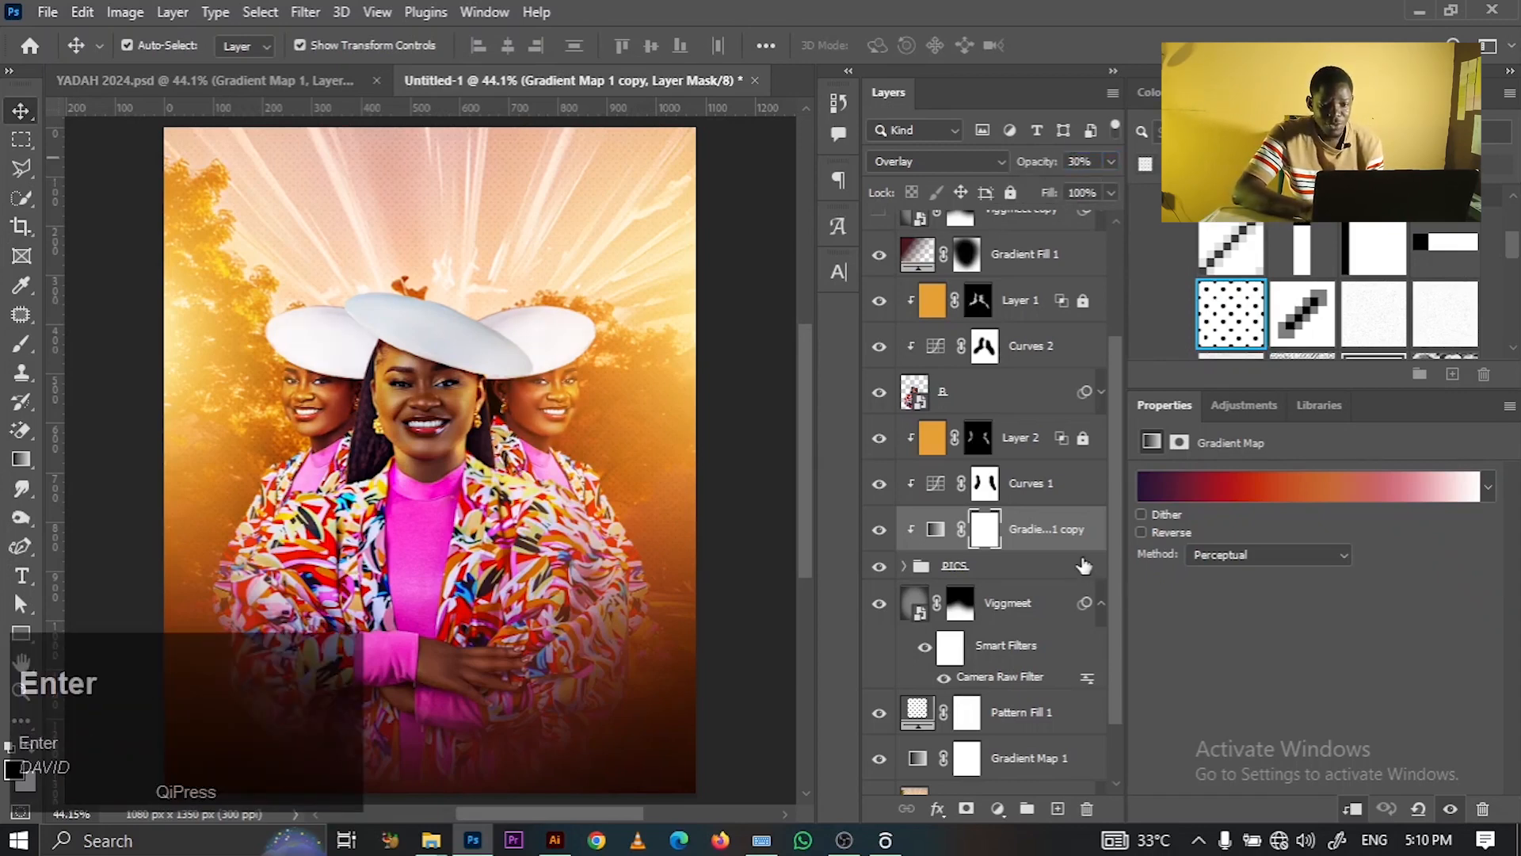
# - Duplicate the gradient map copy as Gradient Map 1 copy 2 above Curves 2
pyautogui.press('alt')
pyautogui.moveTo(1071, 545); pyautogui.dragTo(1057, 381)
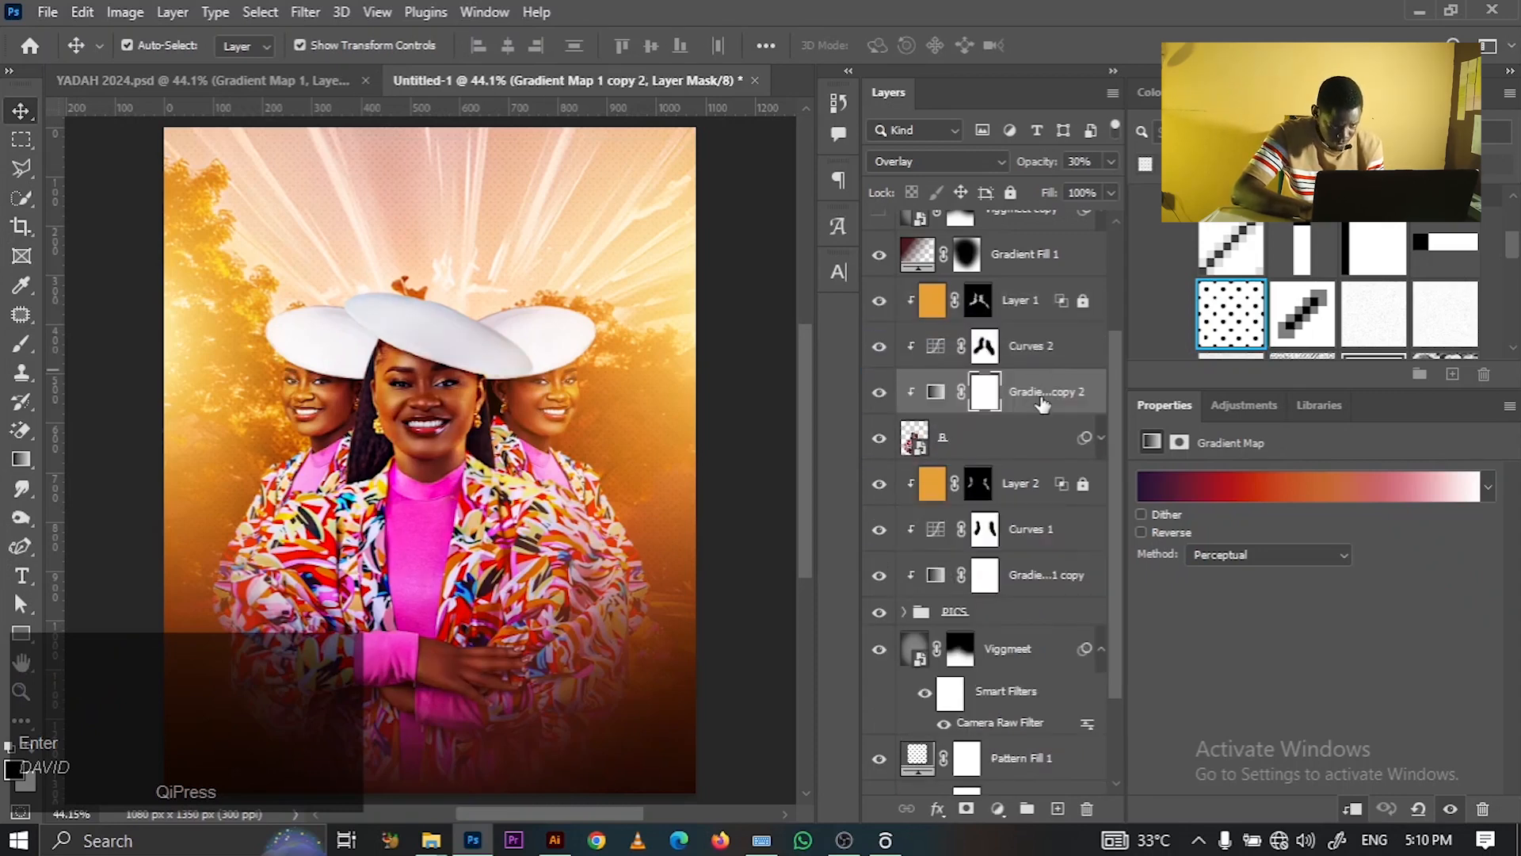
pyautogui.rightClick(1044, 405)
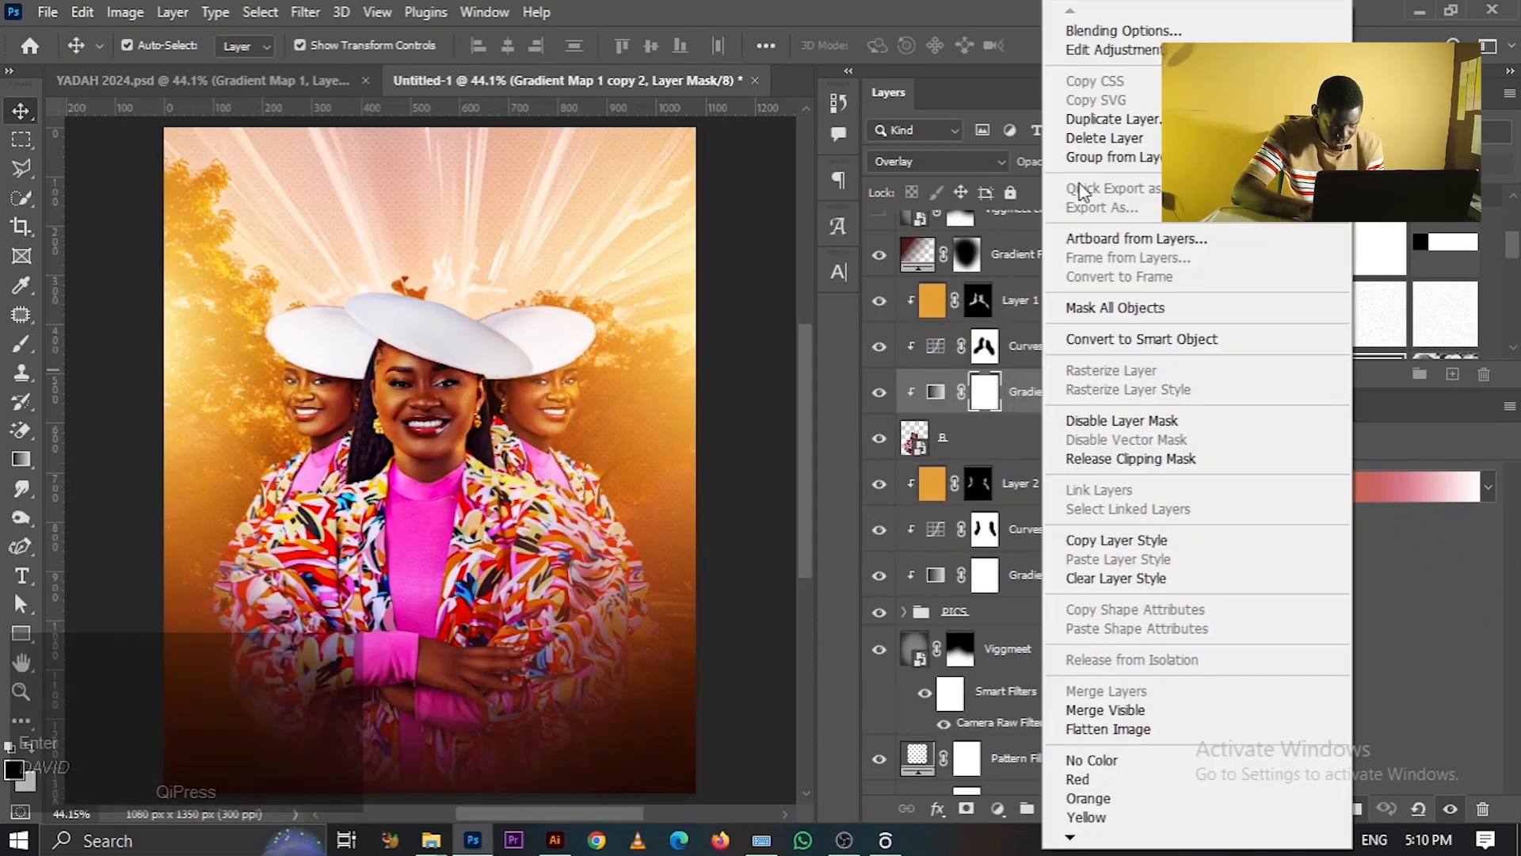
pyautogui.click(815, 407)
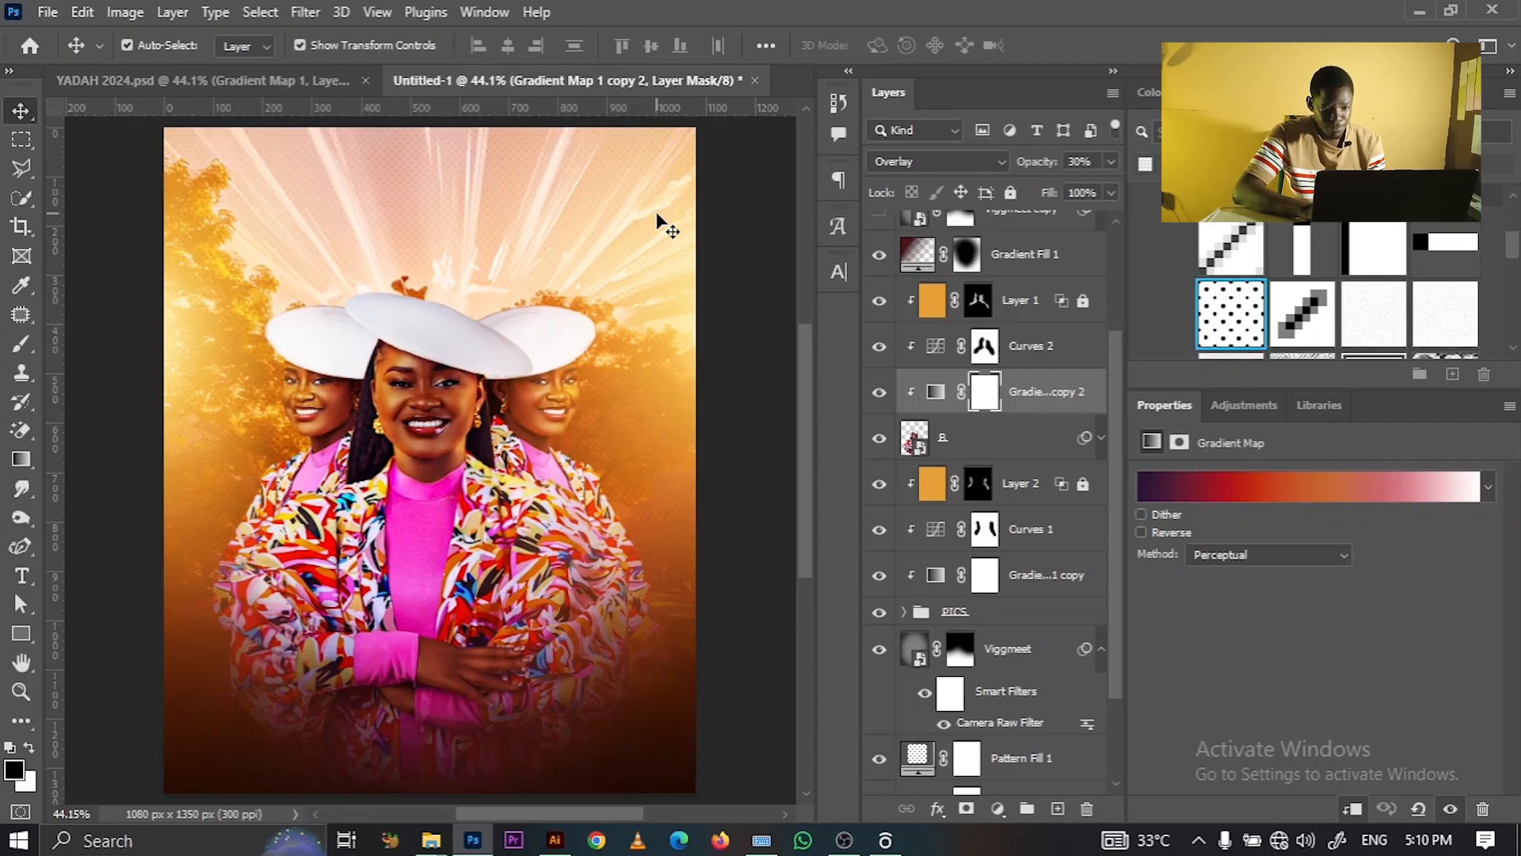
pyautogui.moveTo(1117, 382); pyautogui.dragTo(1113, 349)
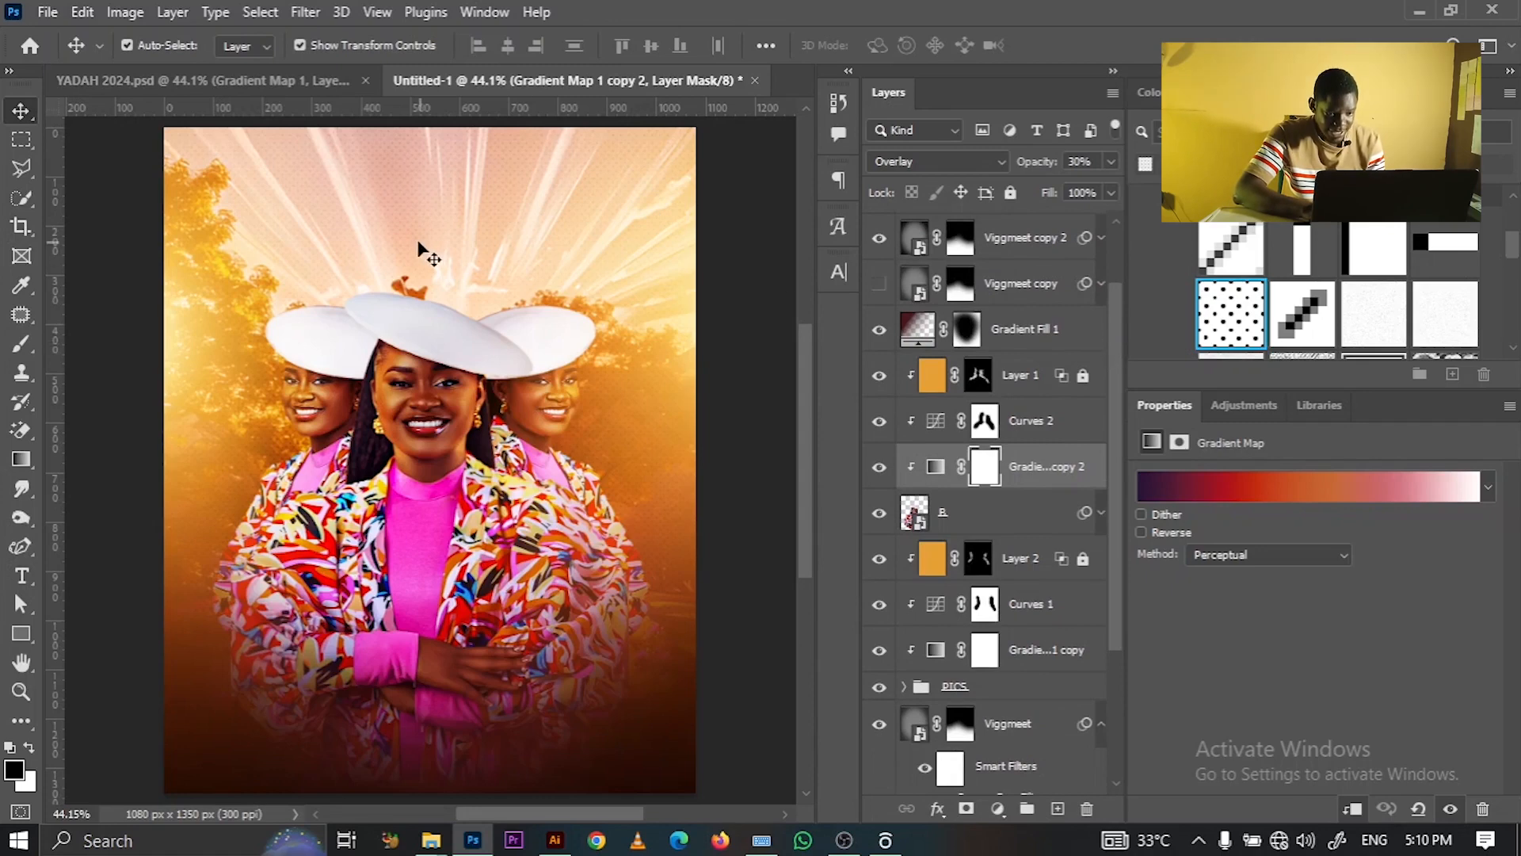
# - Switch to Illustrator, dismiss the crash recovery warning, and start a new document
pyautogui.click(554, 840)
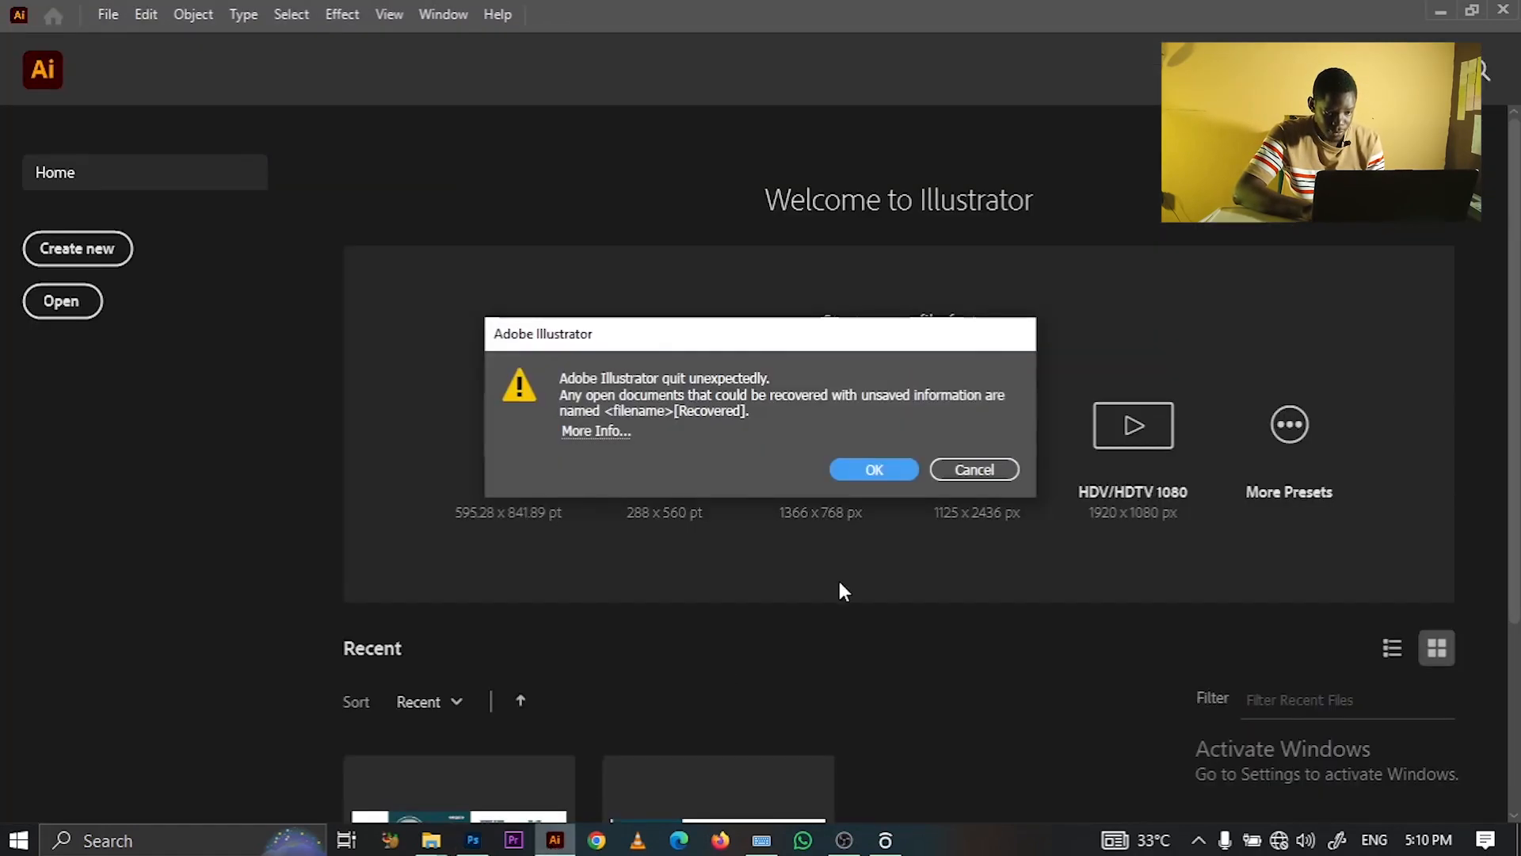
pyautogui.click(868, 469)
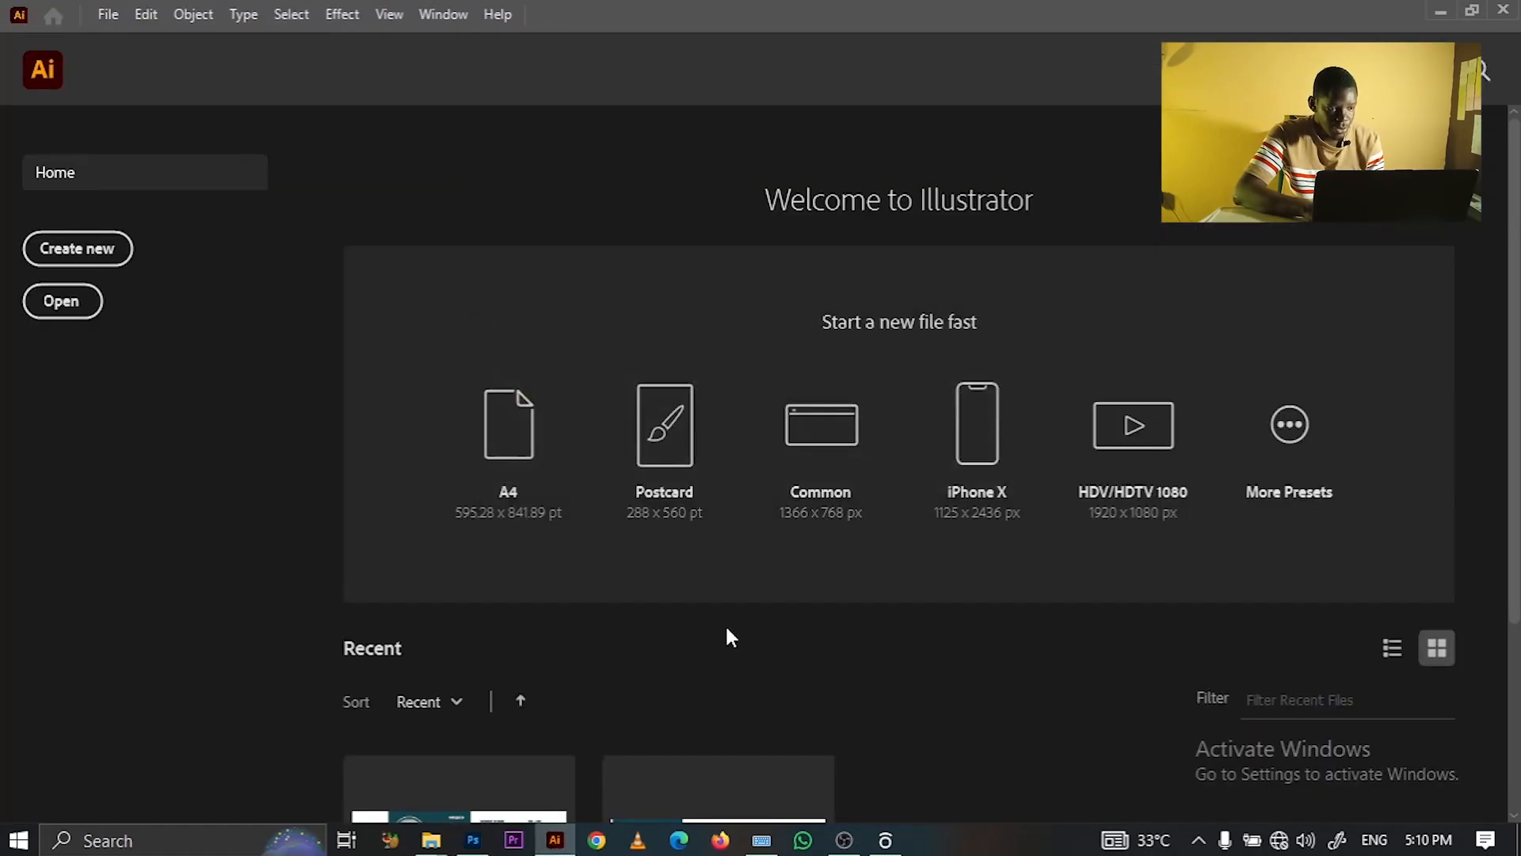
pyautogui.click(109, 248)
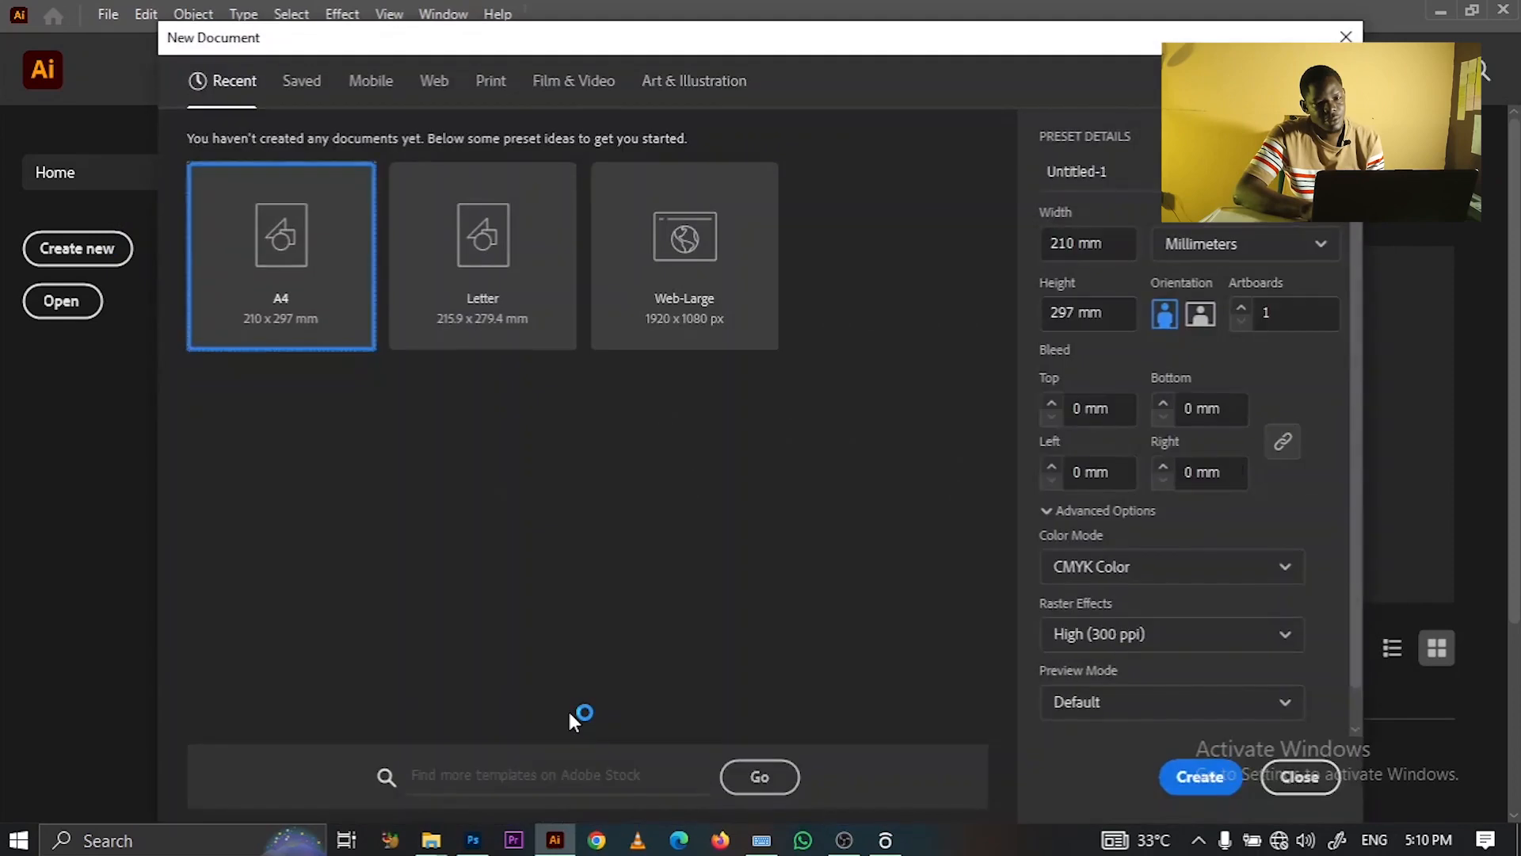
pyautogui.click(1344, 37)
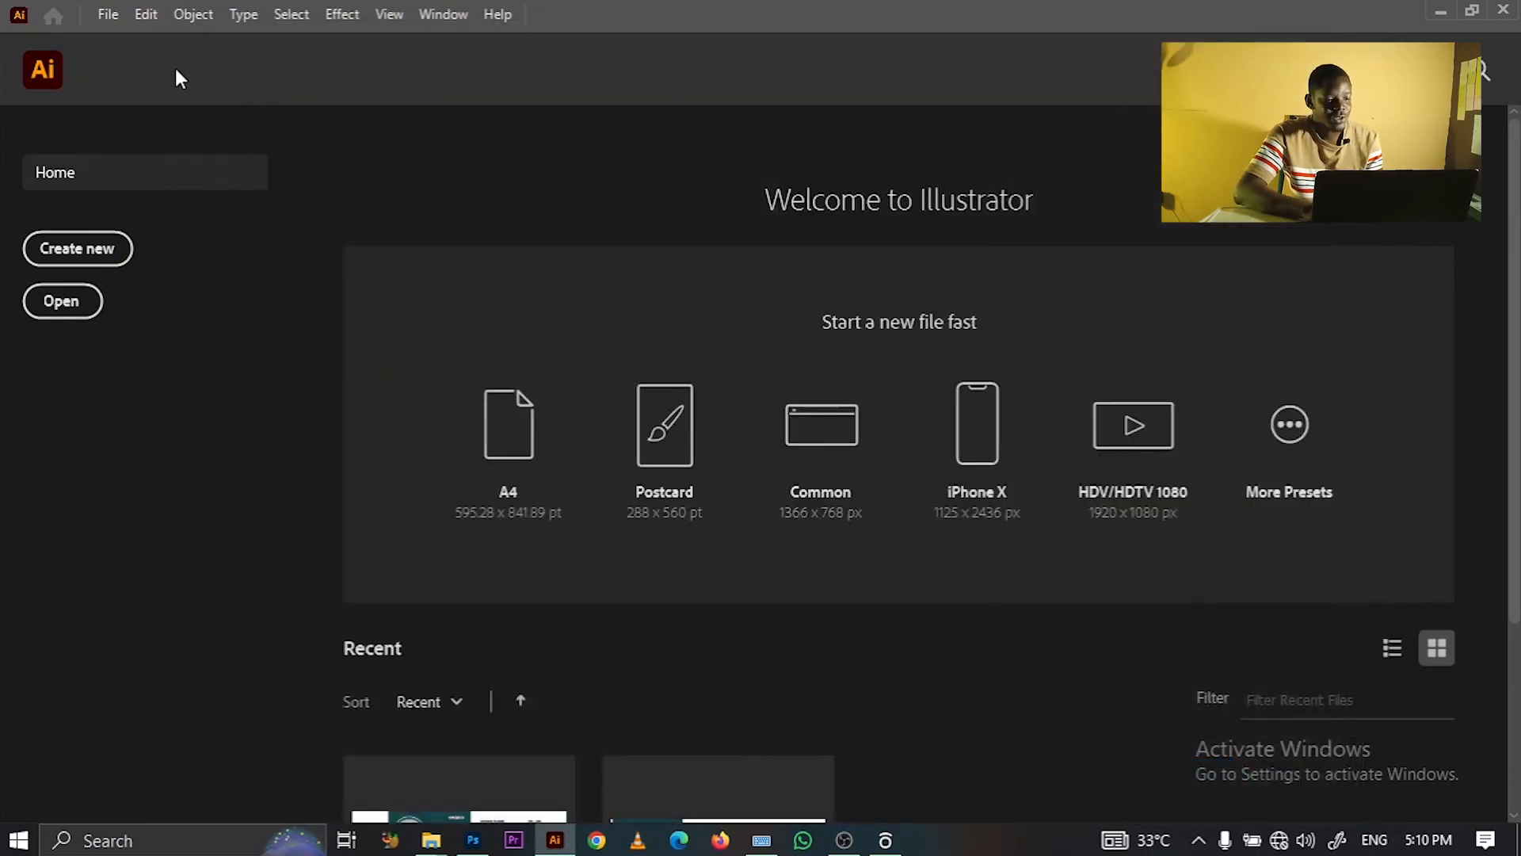
pyautogui.click(110, 251)
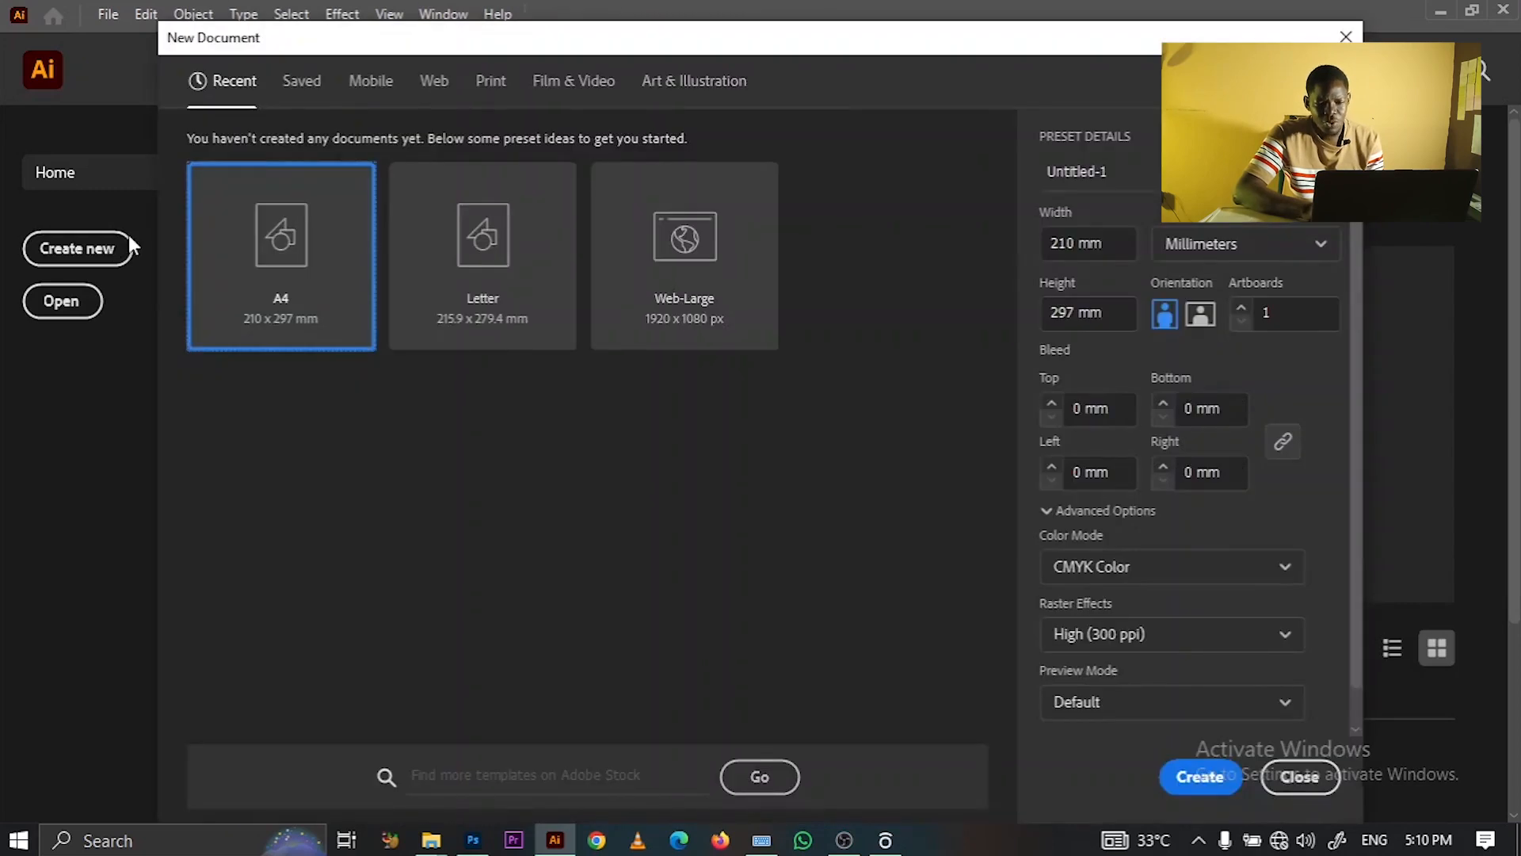
# - Create a 1080 × 1350 px document in RGB colour mode
pyautogui.click(1249, 250)
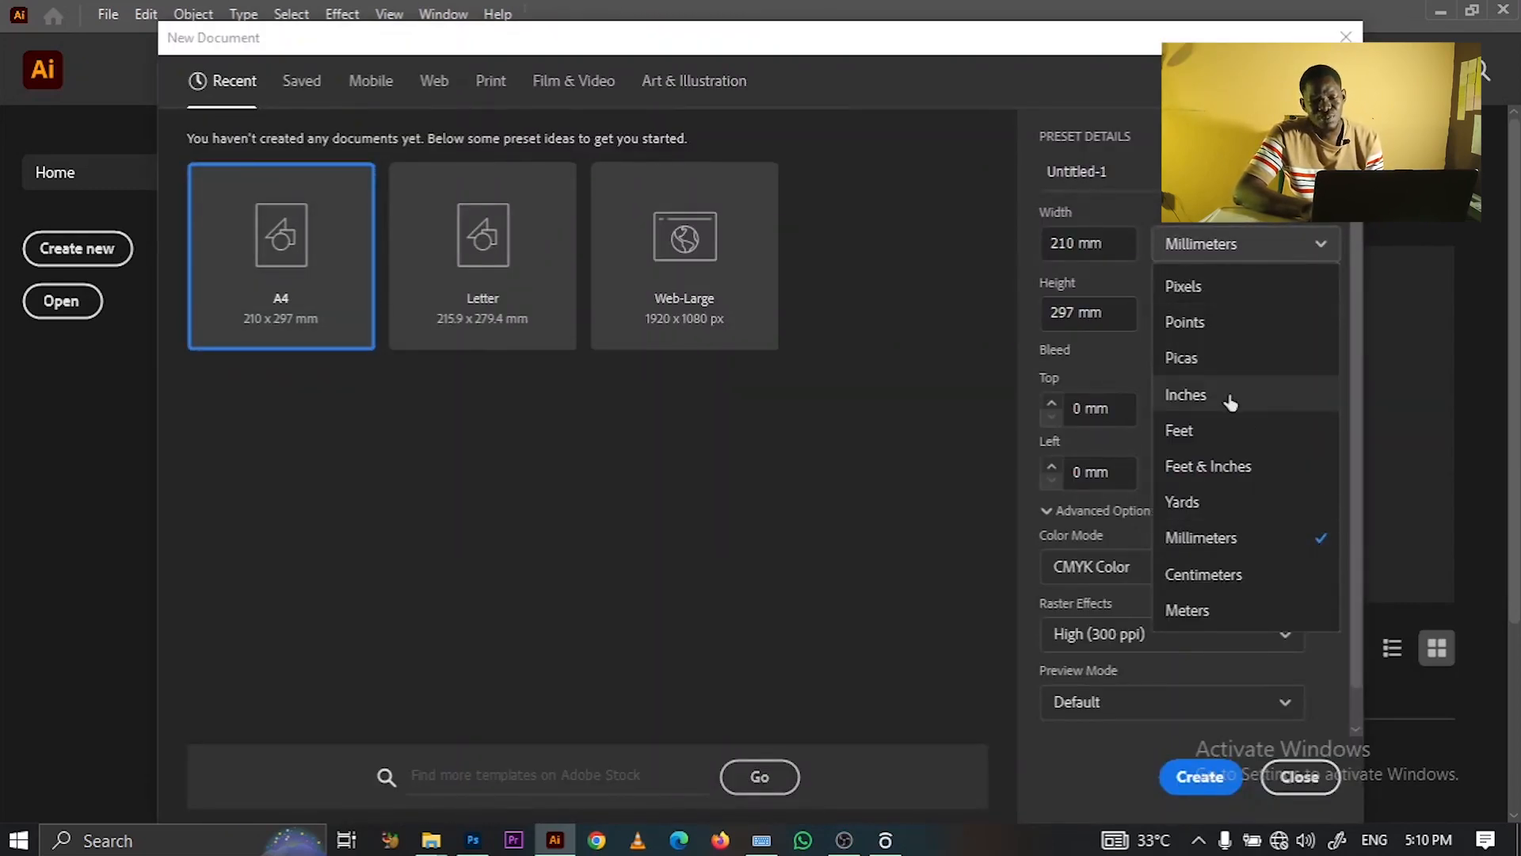
pyautogui.click(1224, 287)
pyautogui.click(1121, 238)
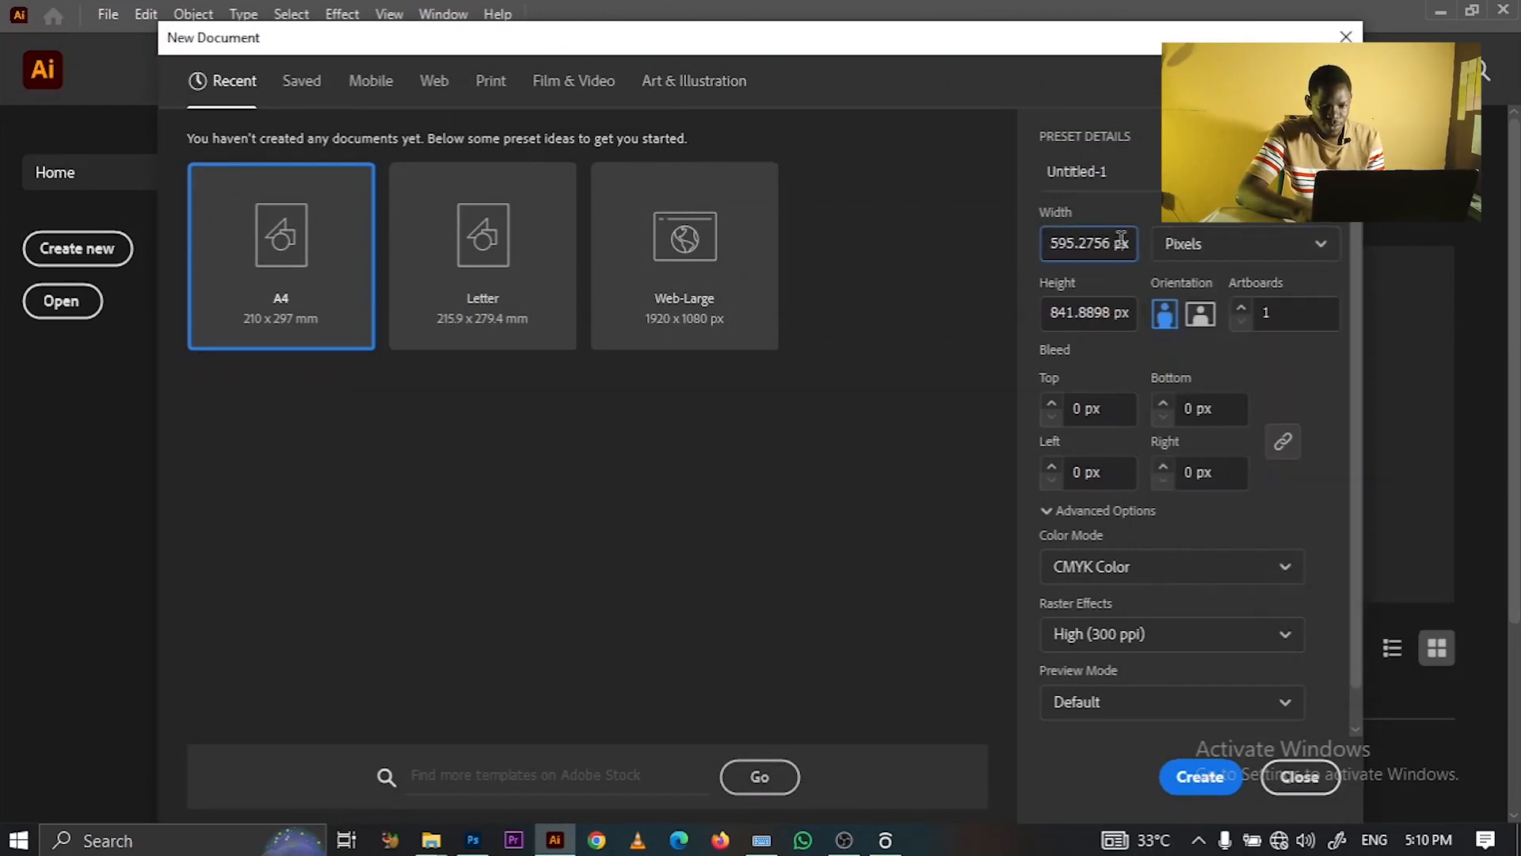
pyautogui.hotkey('ctrl', 'a')
pyautogui.press('BackSpace')
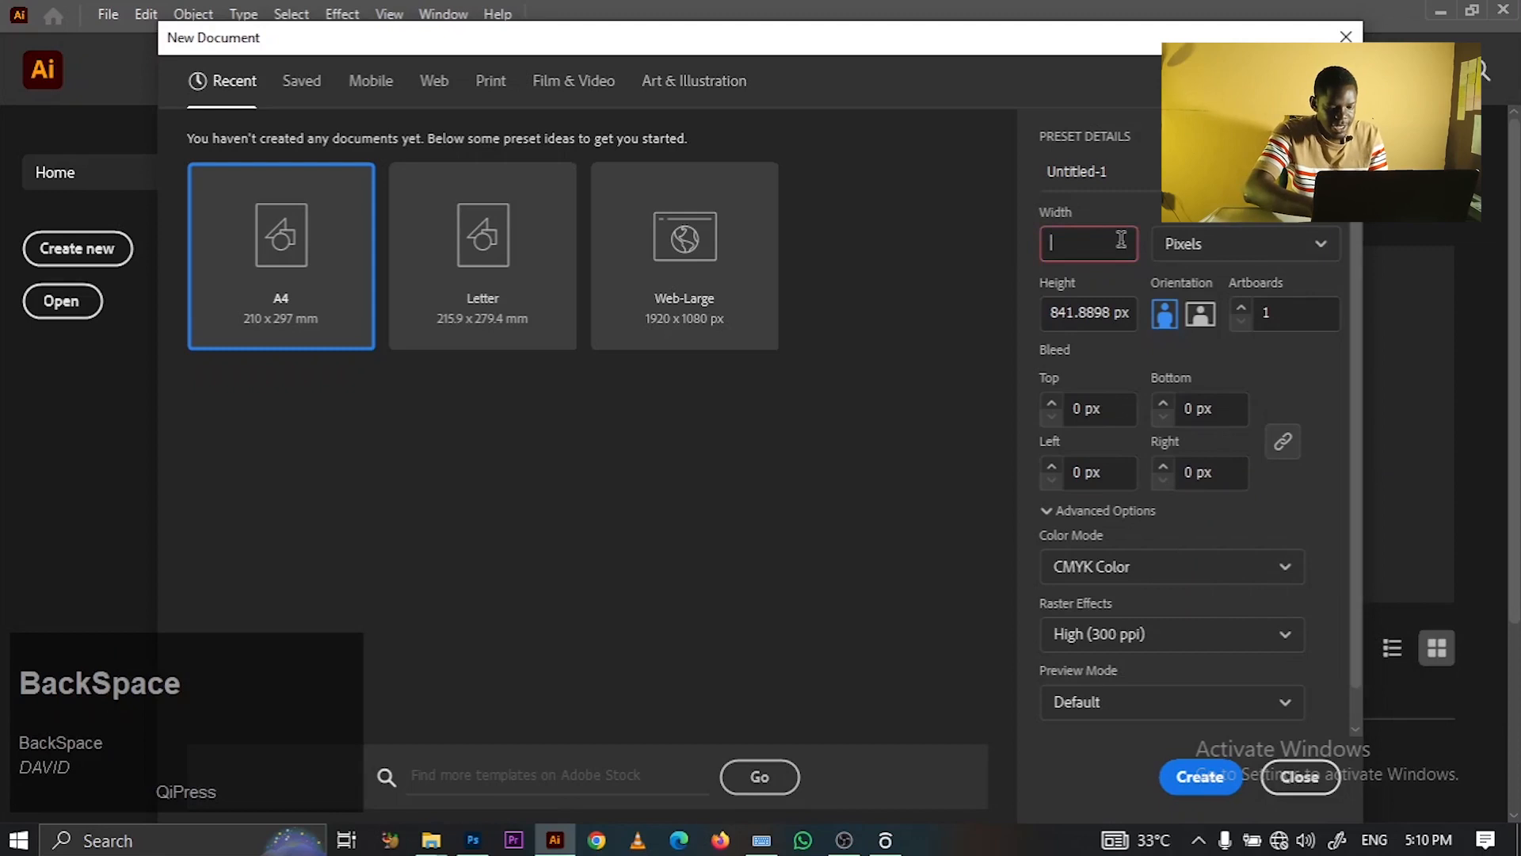
pyautogui.write('1080')
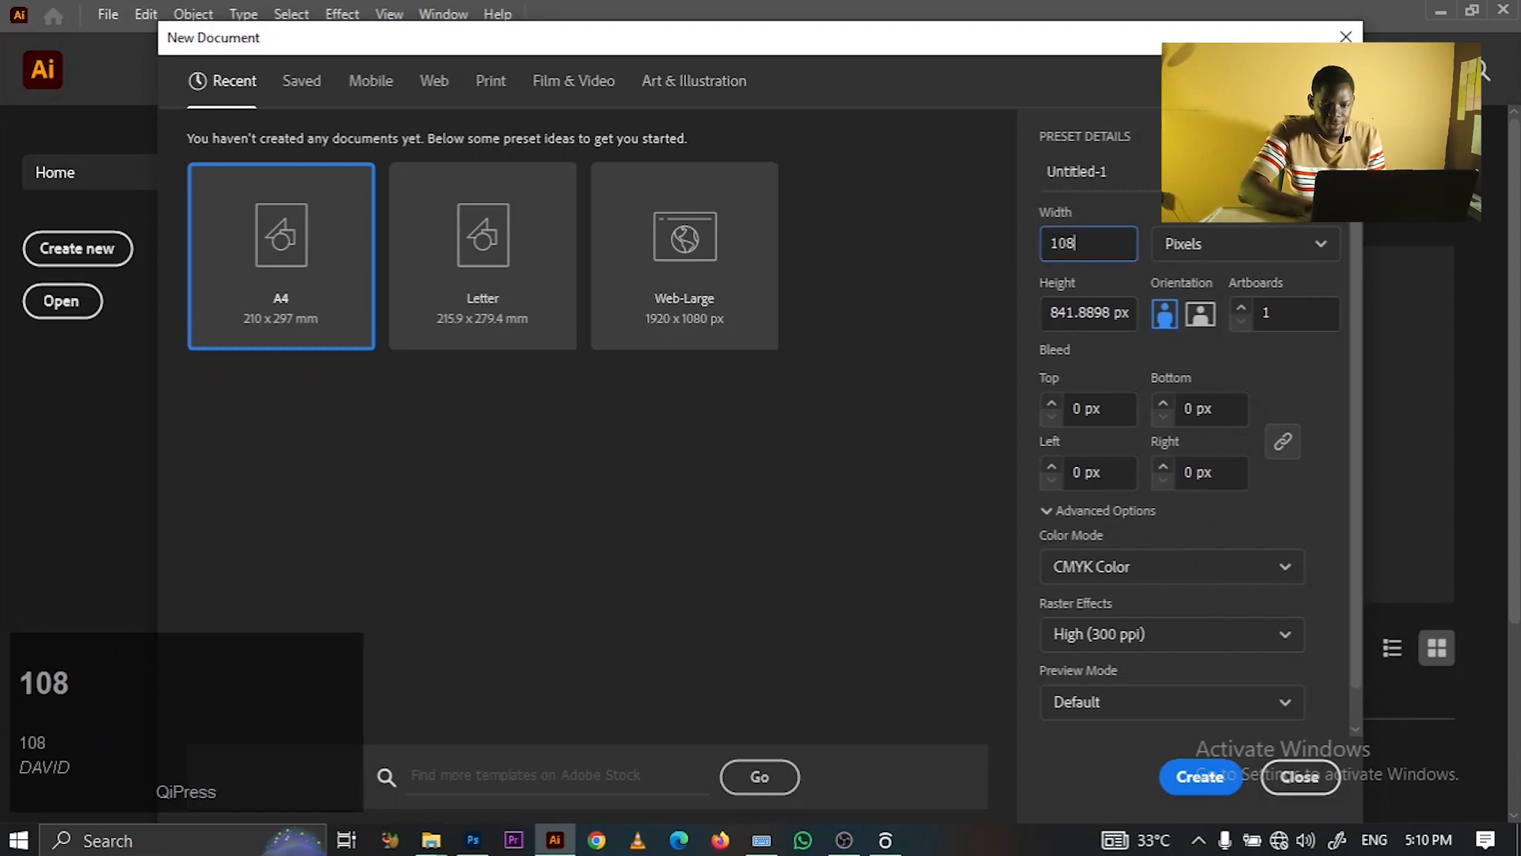
pyautogui.click(1093, 314)
pyautogui.hotkey('ctrl', 'a')
pyautogui.press('BackSpace')
pyautogui.write('1350')
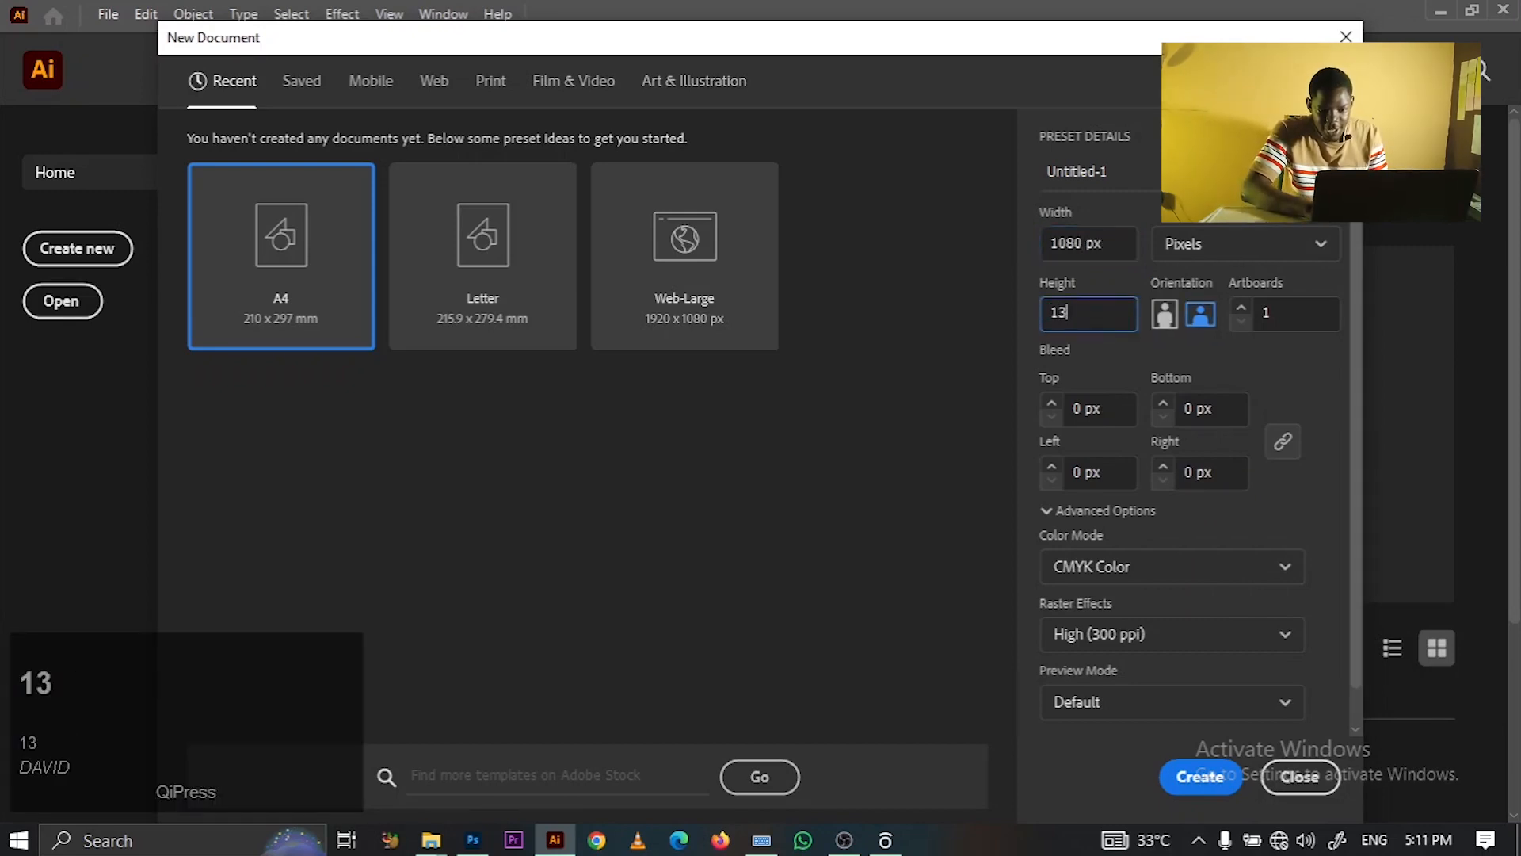
pyautogui.click(1252, 557)
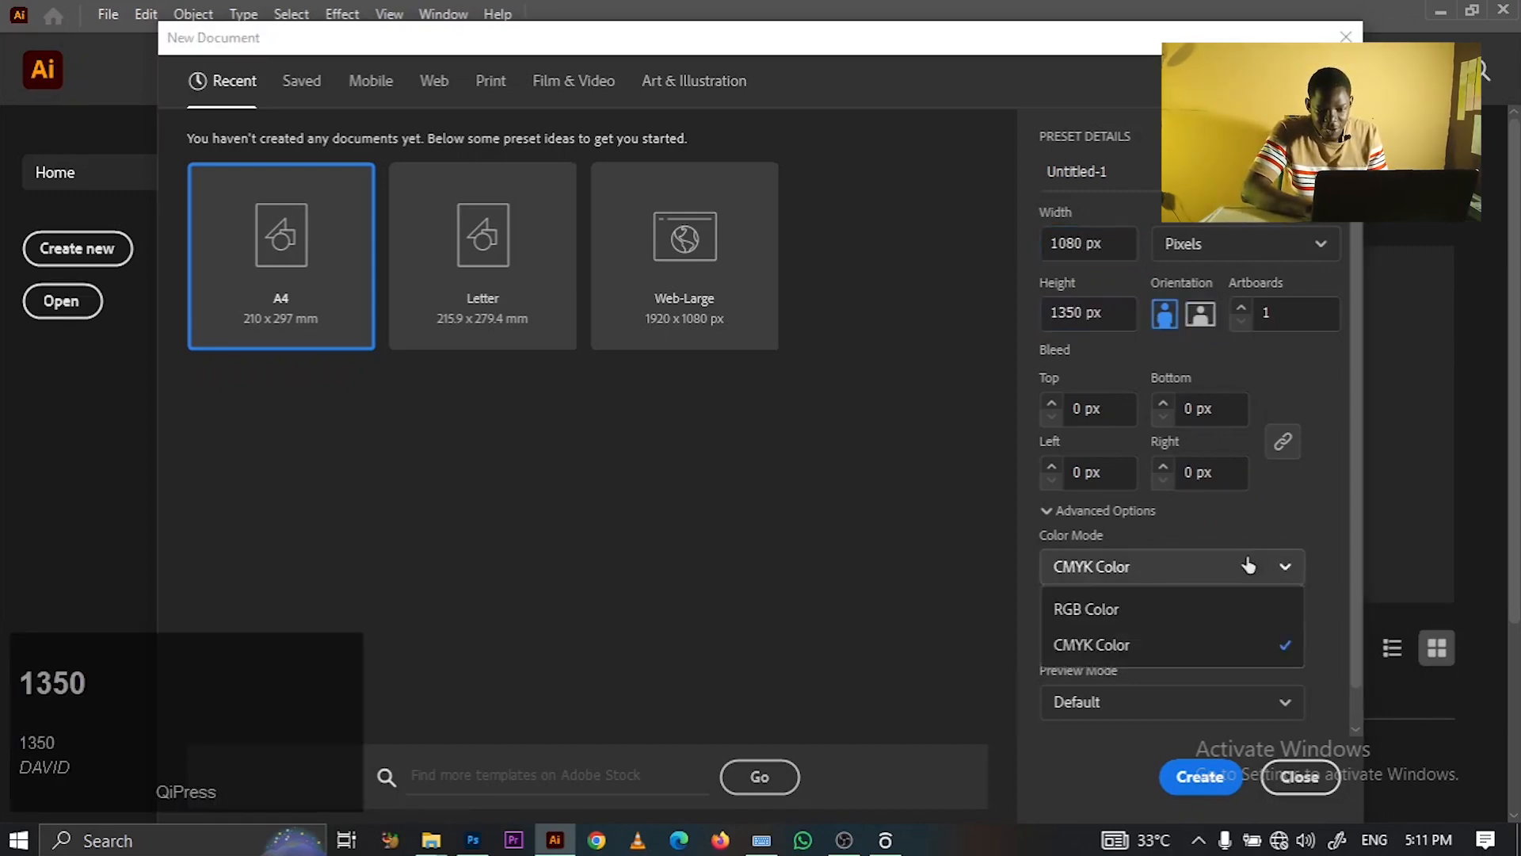
pyautogui.click(1129, 610)
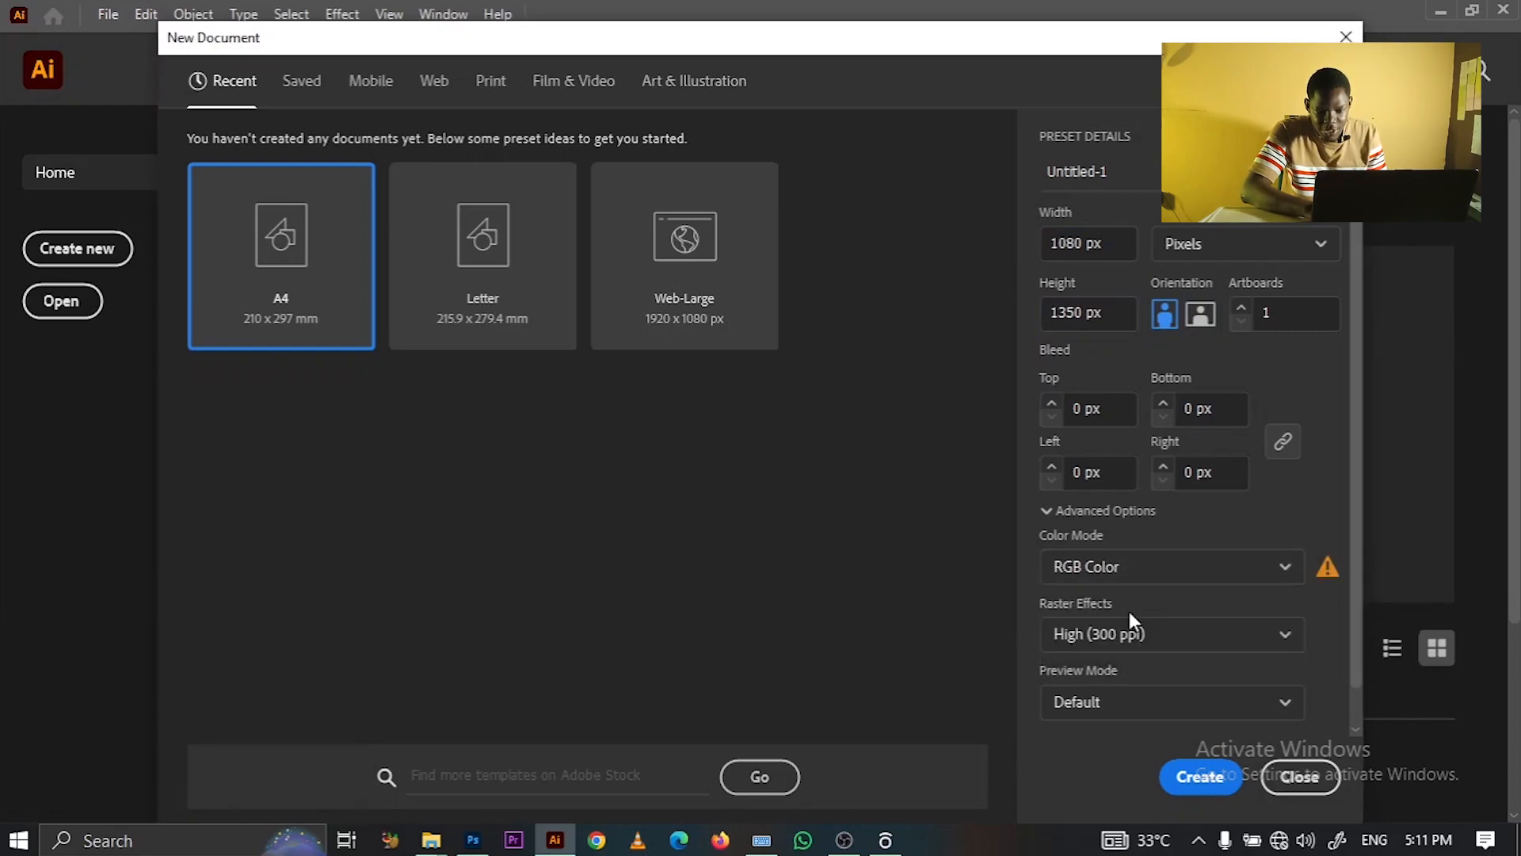
pyautogui.click(1192, 789)
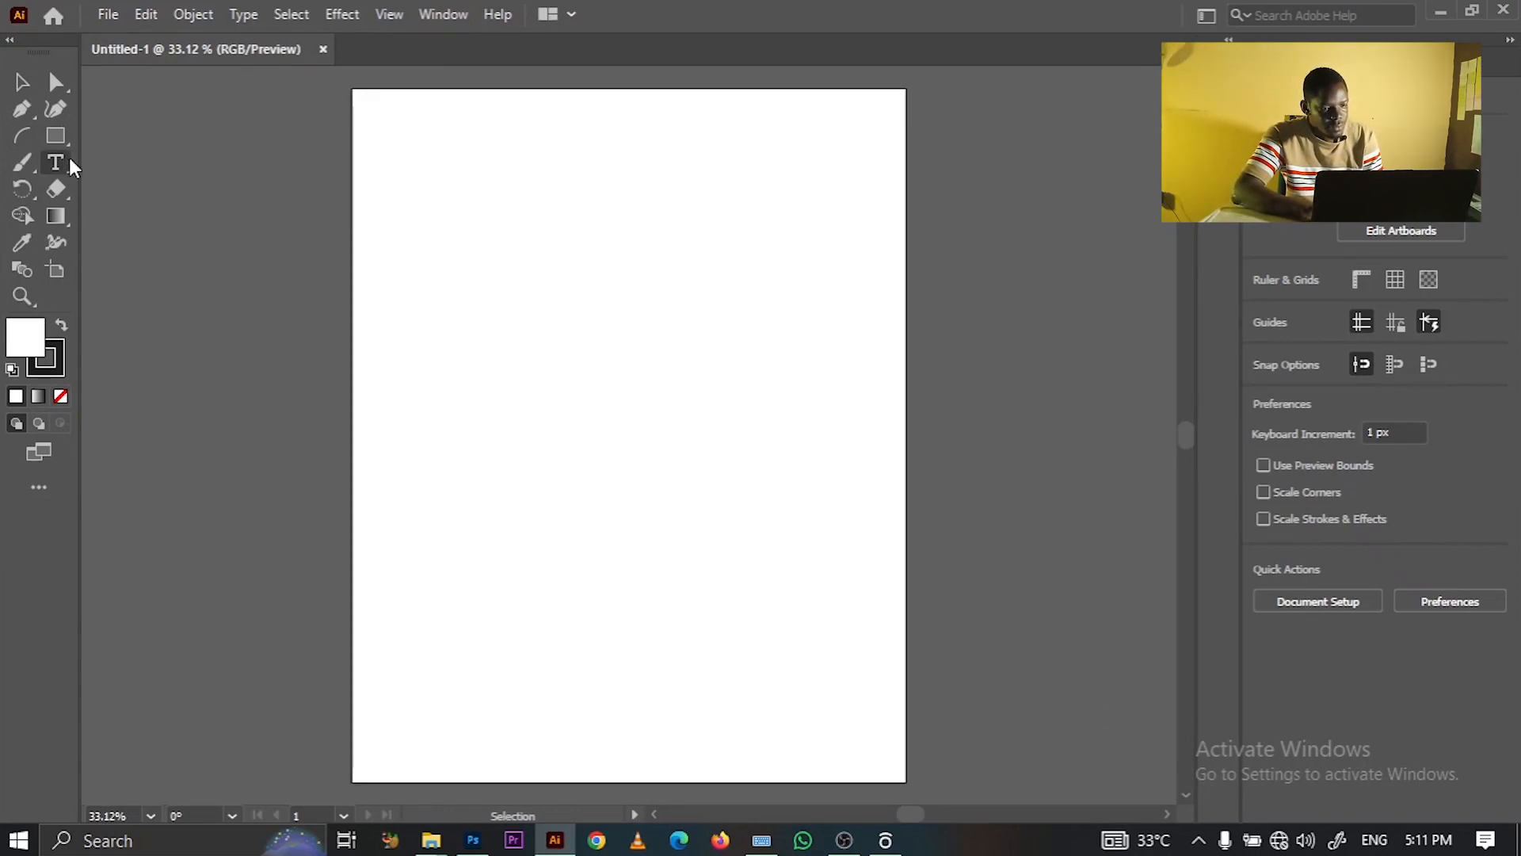
# - Type the word 'Happy' in a text object near the top of the artboard
pyautogui.click(539, 269)
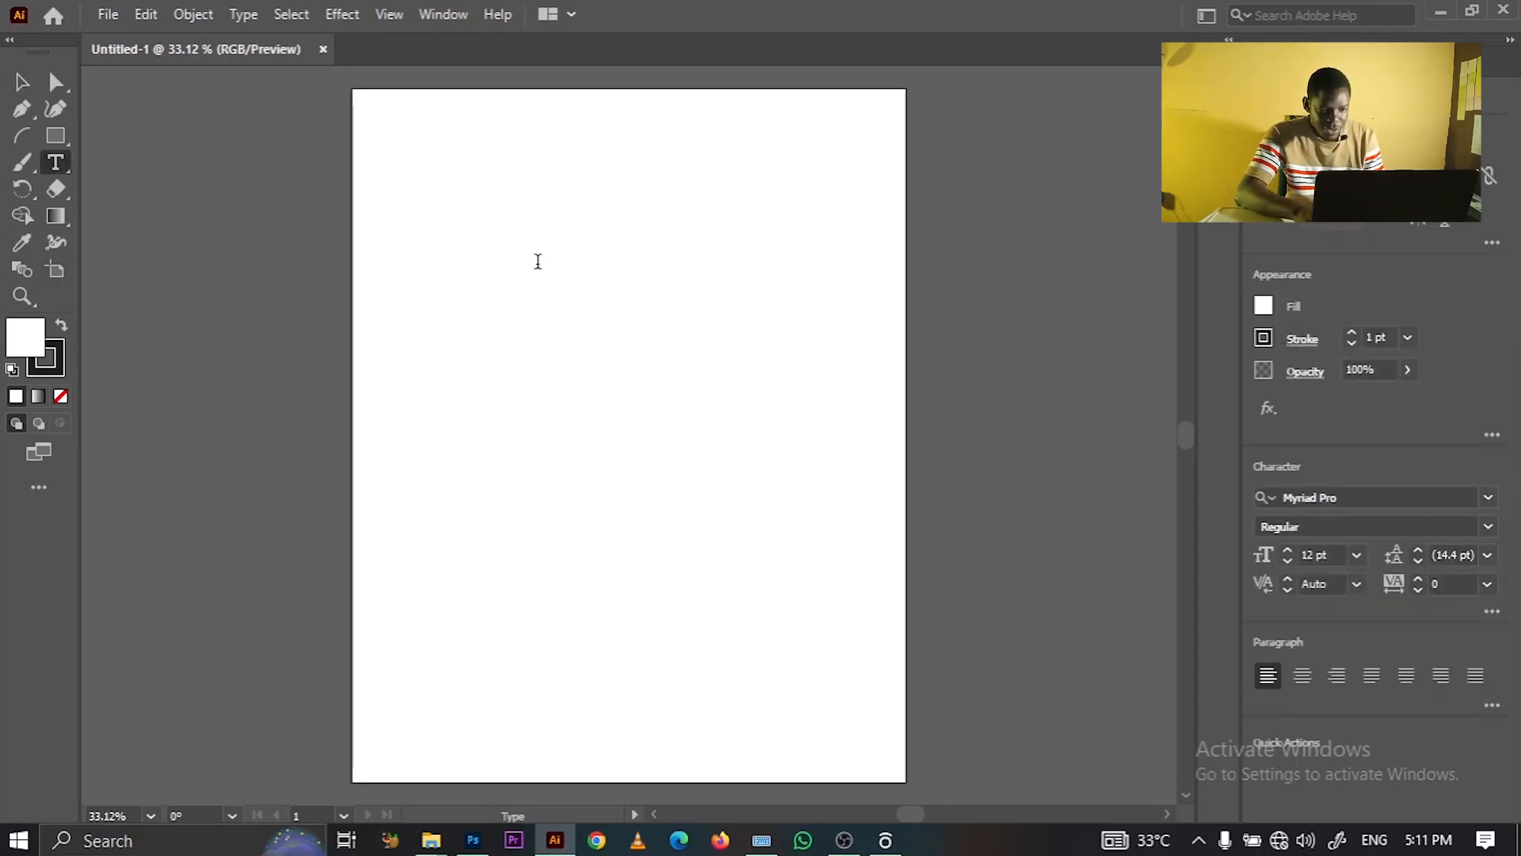
pyautogui.click(538, 261)
pyautogui.press('BackSpace')
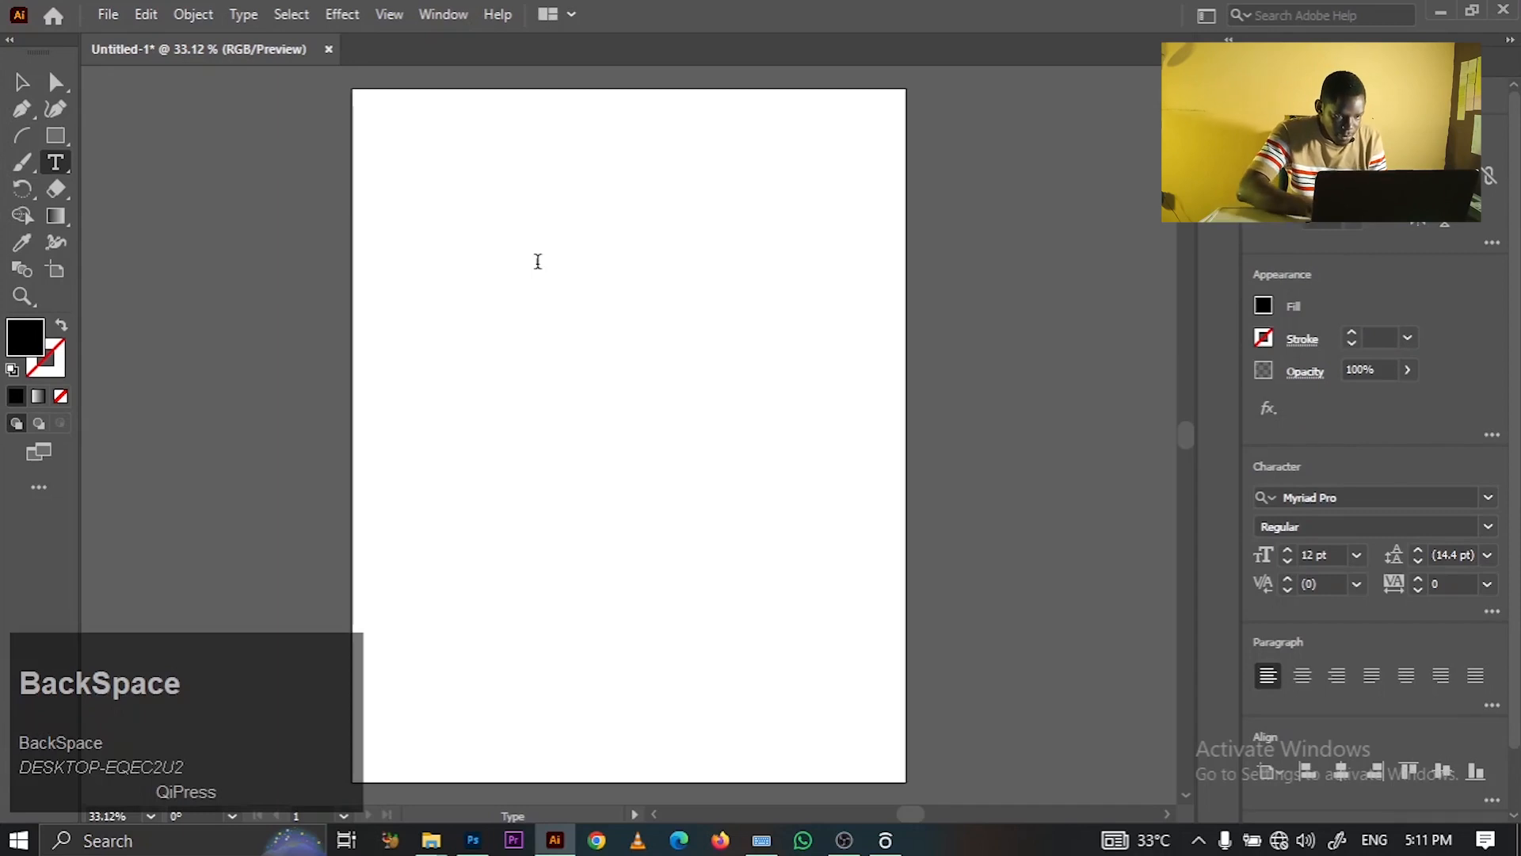
pyautogui.write('APPY')
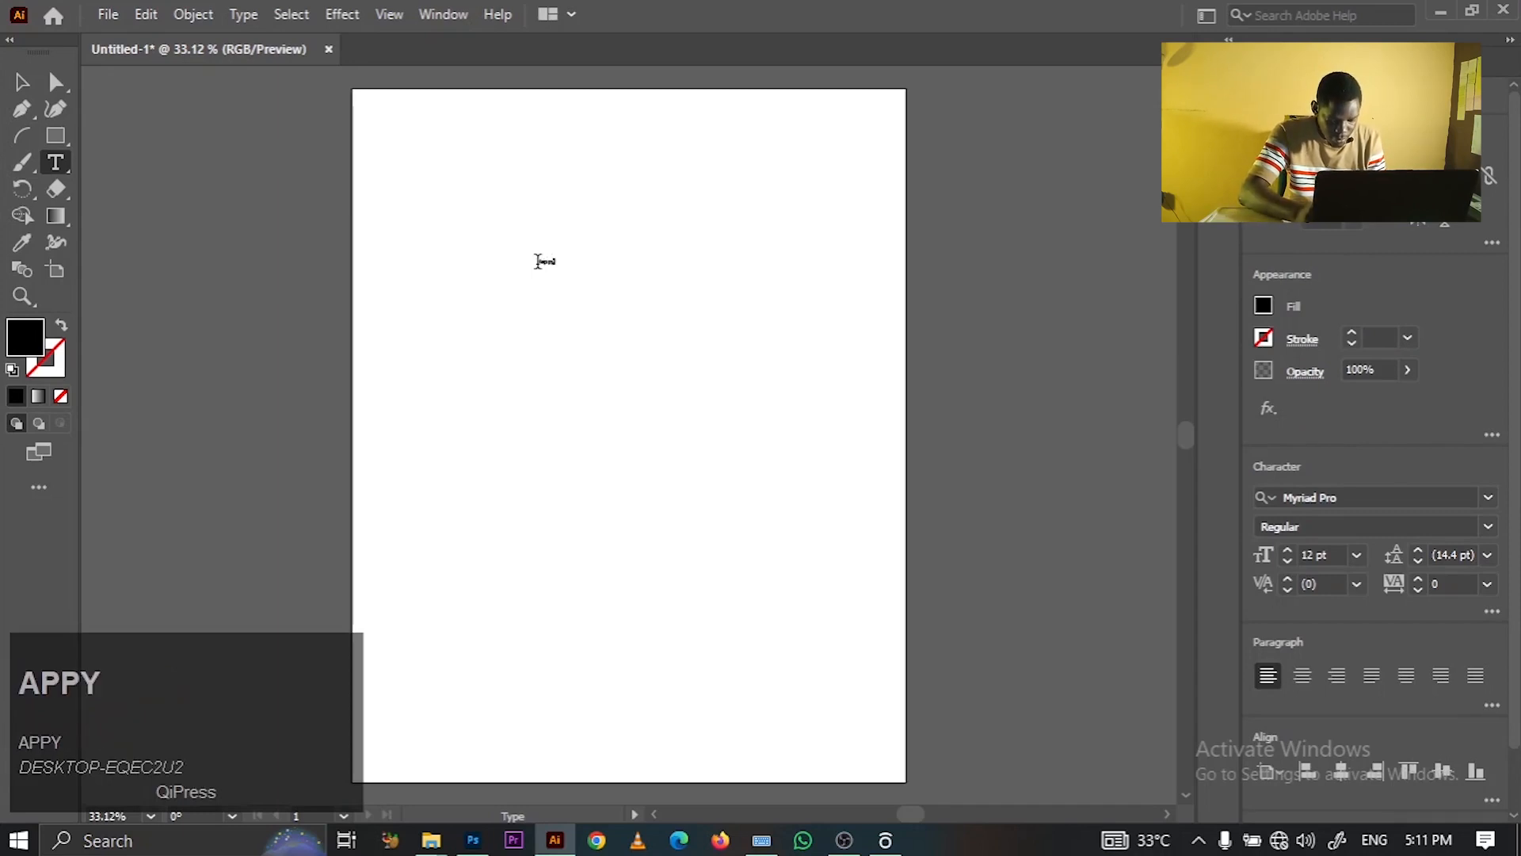
pyautogui.press('Return')
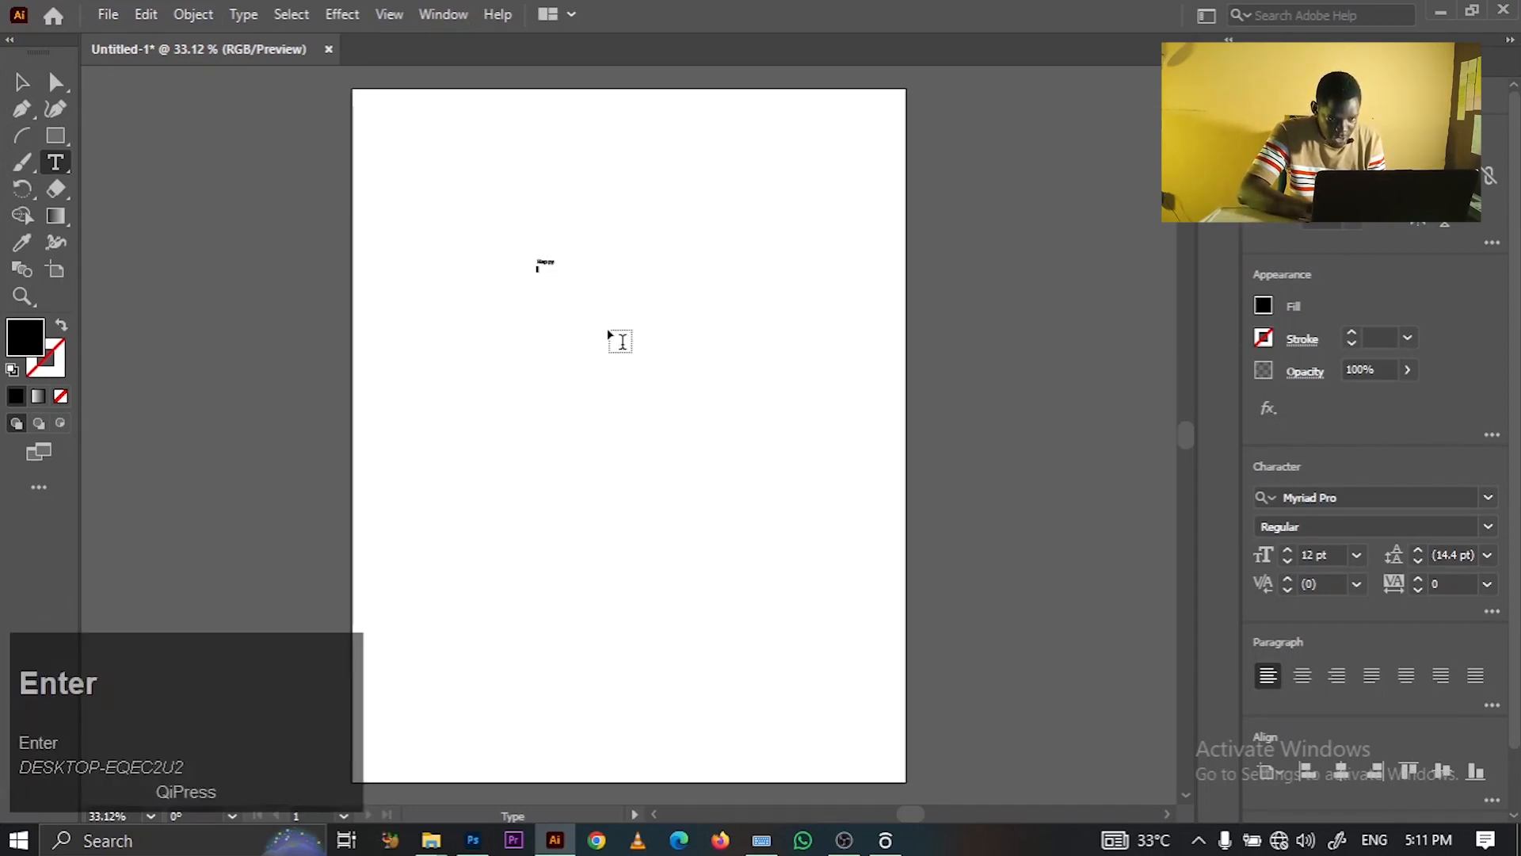
pyautogui.click(761, 840)
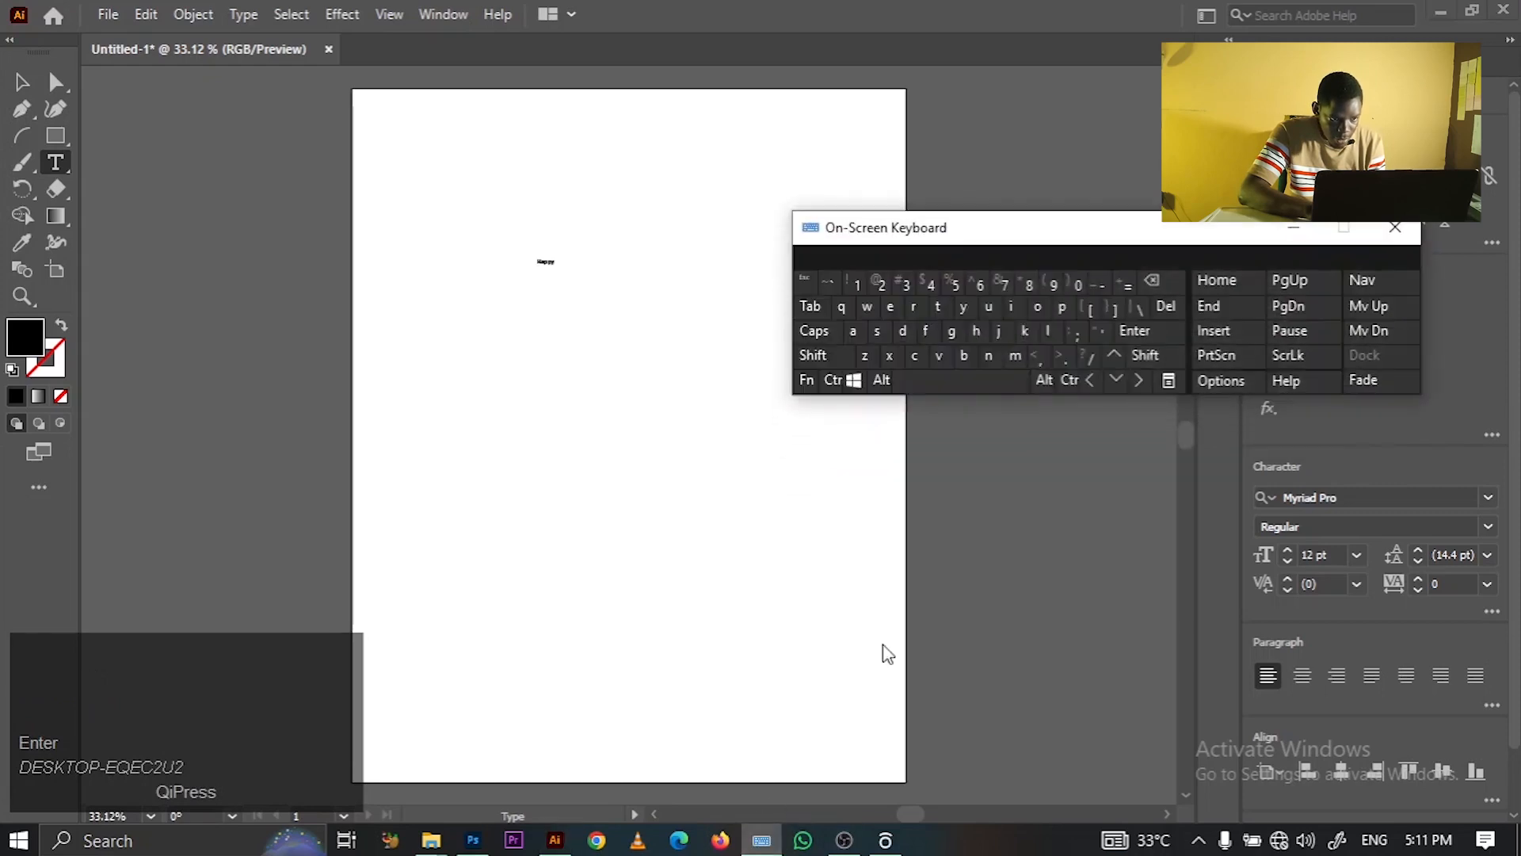
pyautogui.click(967, 356)
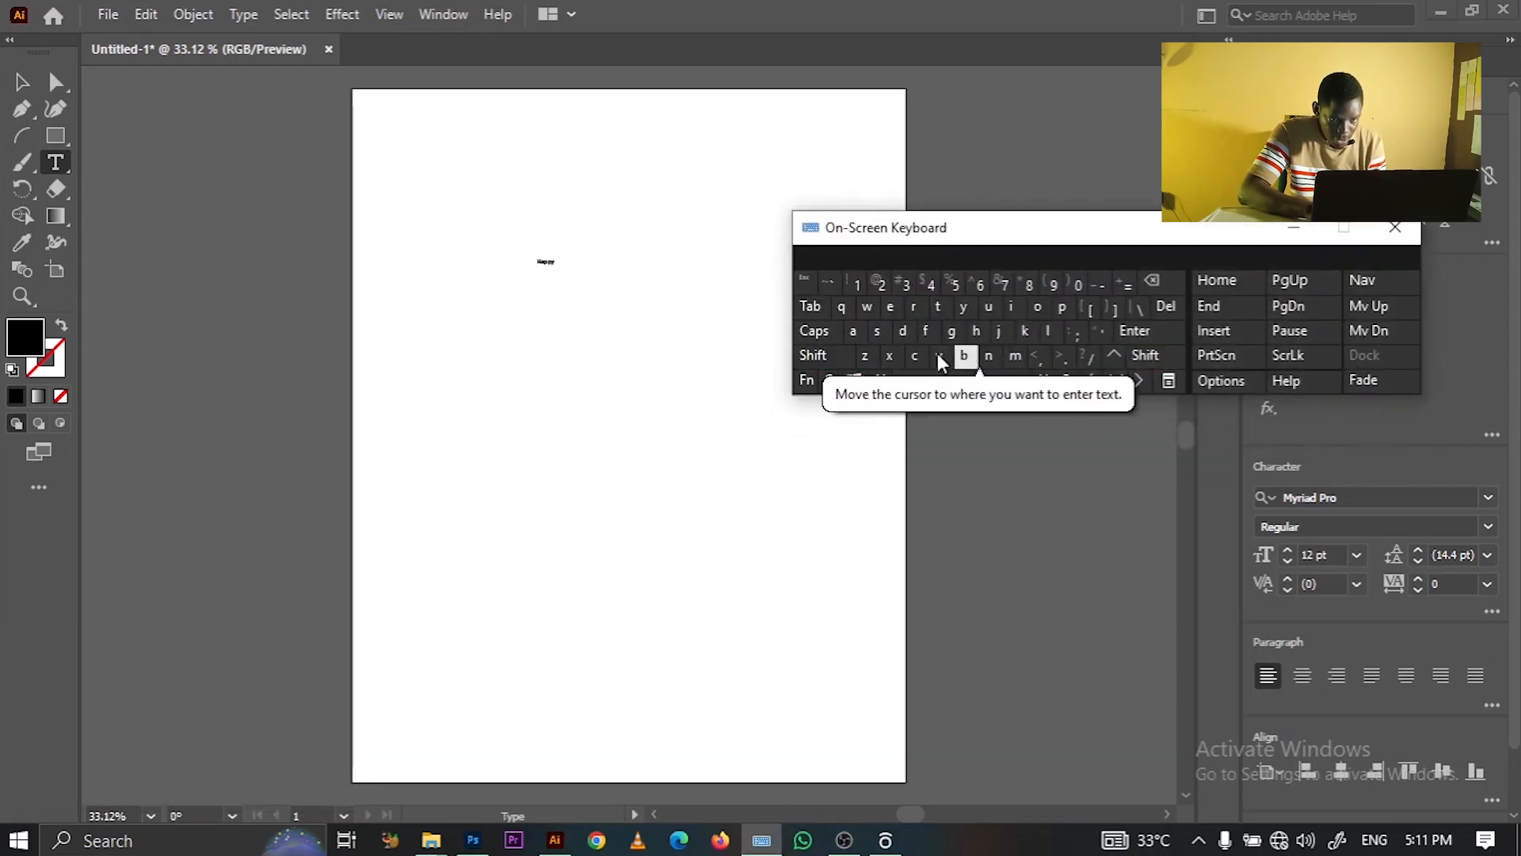
pyautogui.click(1007, 317)
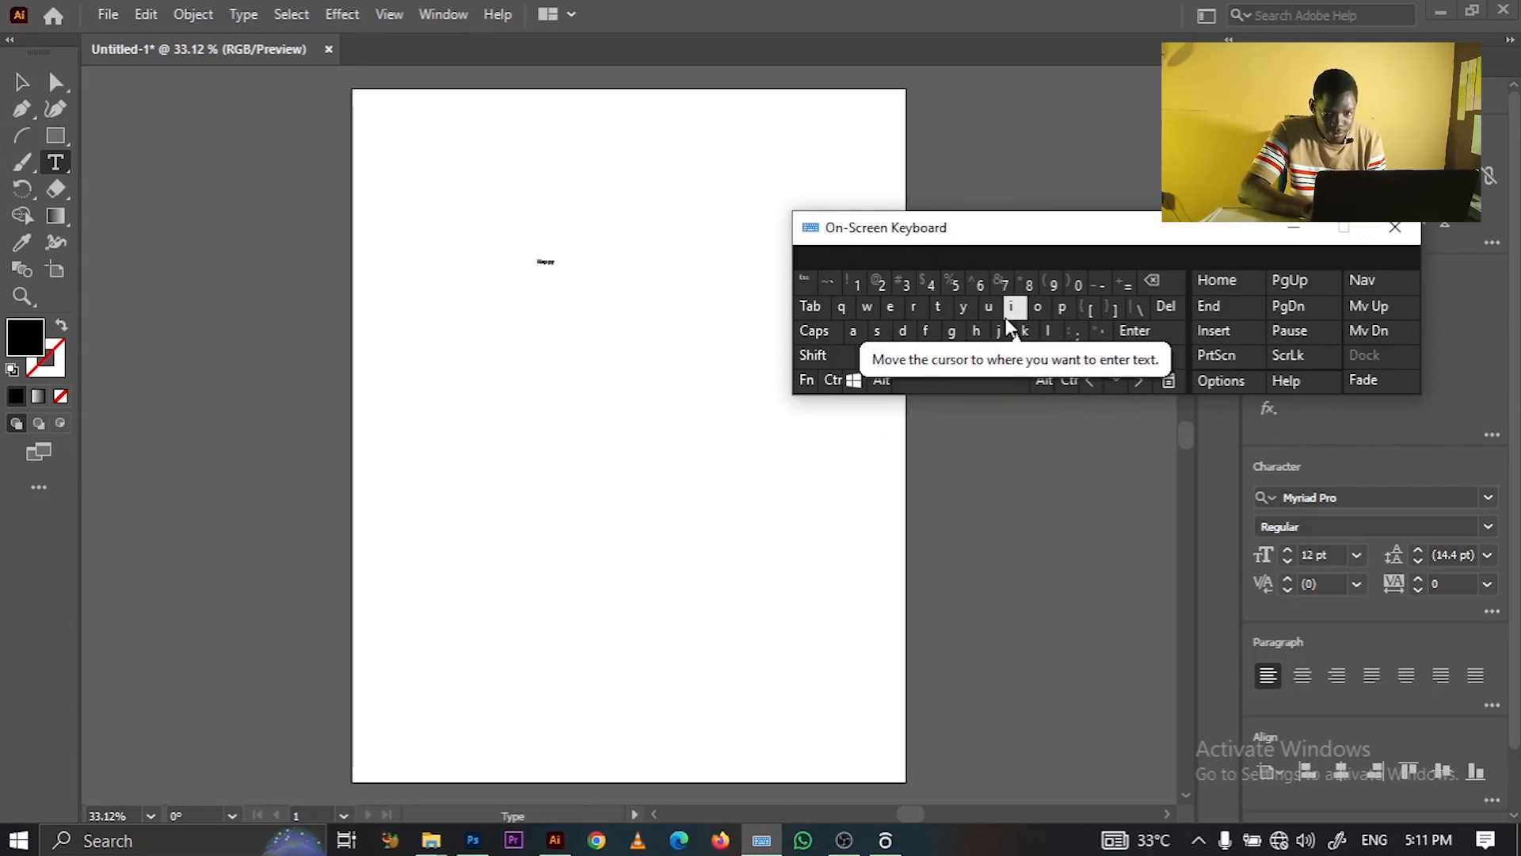
pyautogui.click(1293, 230)
pyautogui.press('Escape')
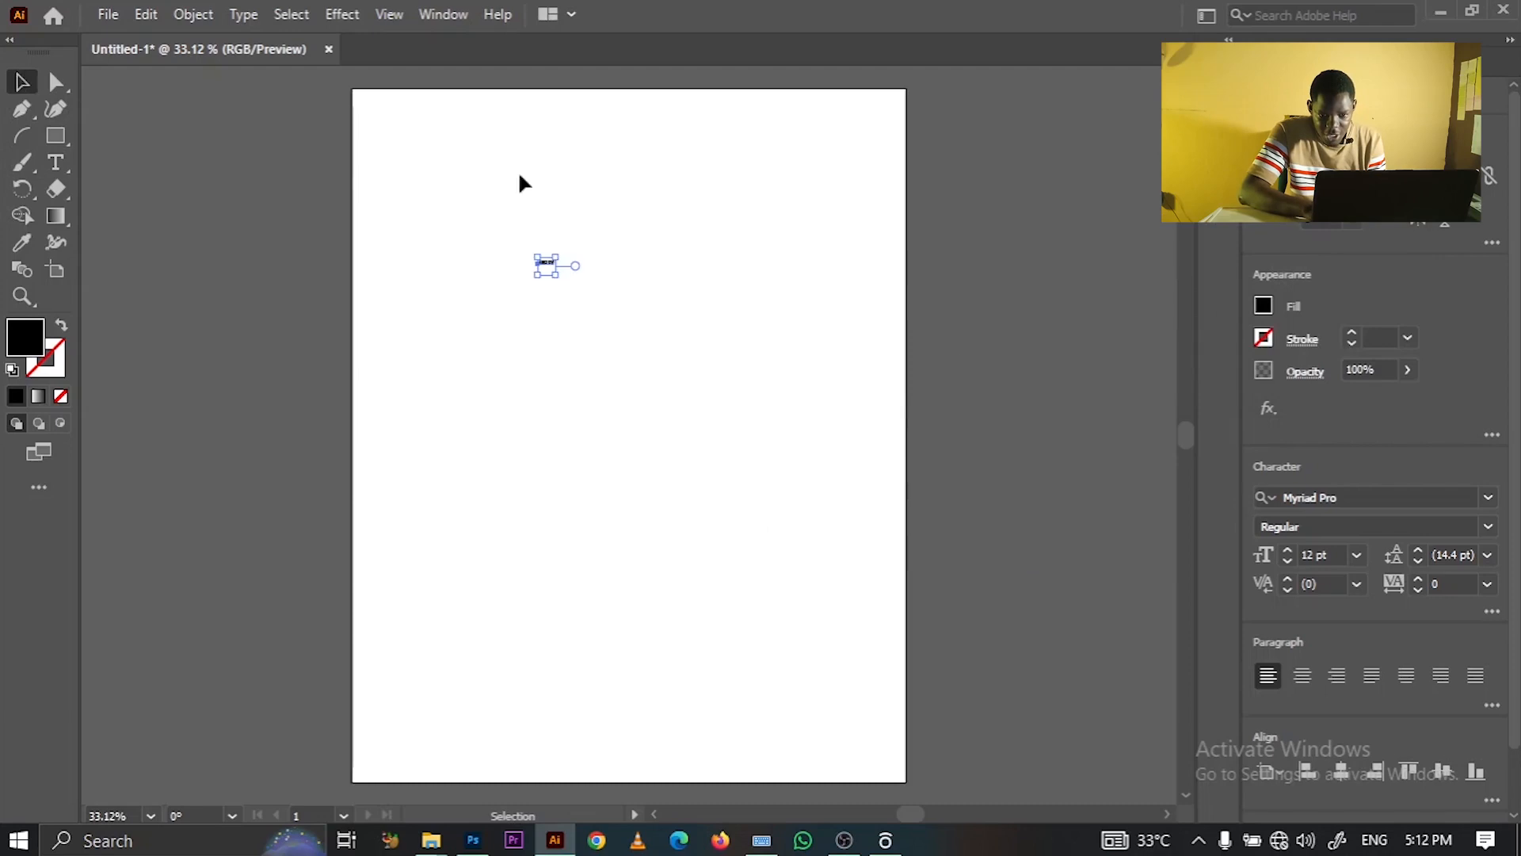
# - Set Happy to 72 pt, scale it to about 186 pt, and move it lower right
pyautogui.moveTo(1286, 553); pyautogui.dragTo(1283, 553)
pyautogui.click(1356, 555)
pyautogui.click(1373, 533)
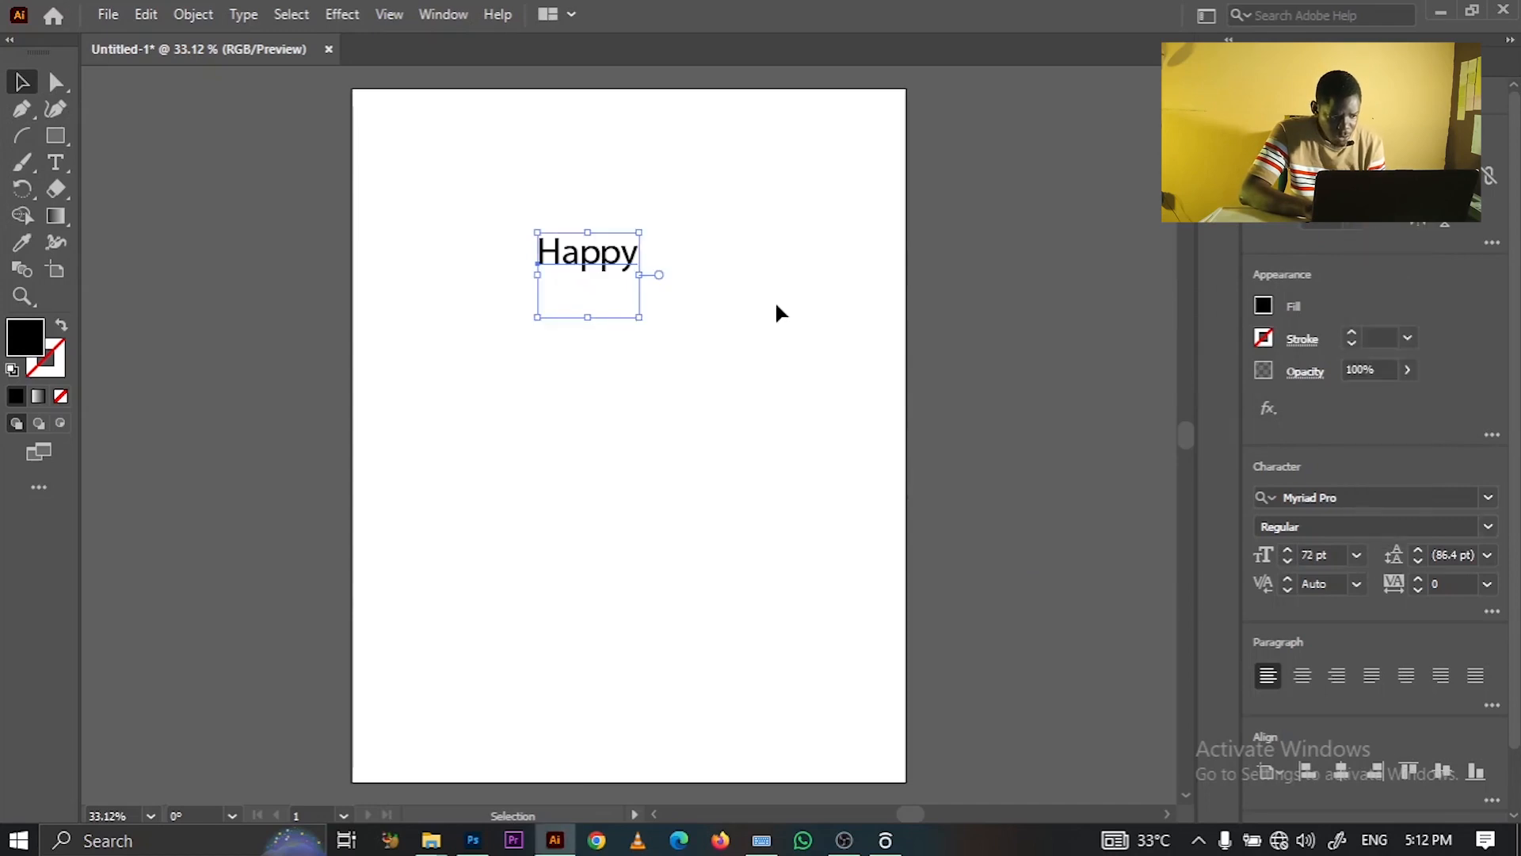
pyautogui.hotkey('shift', 'alt')
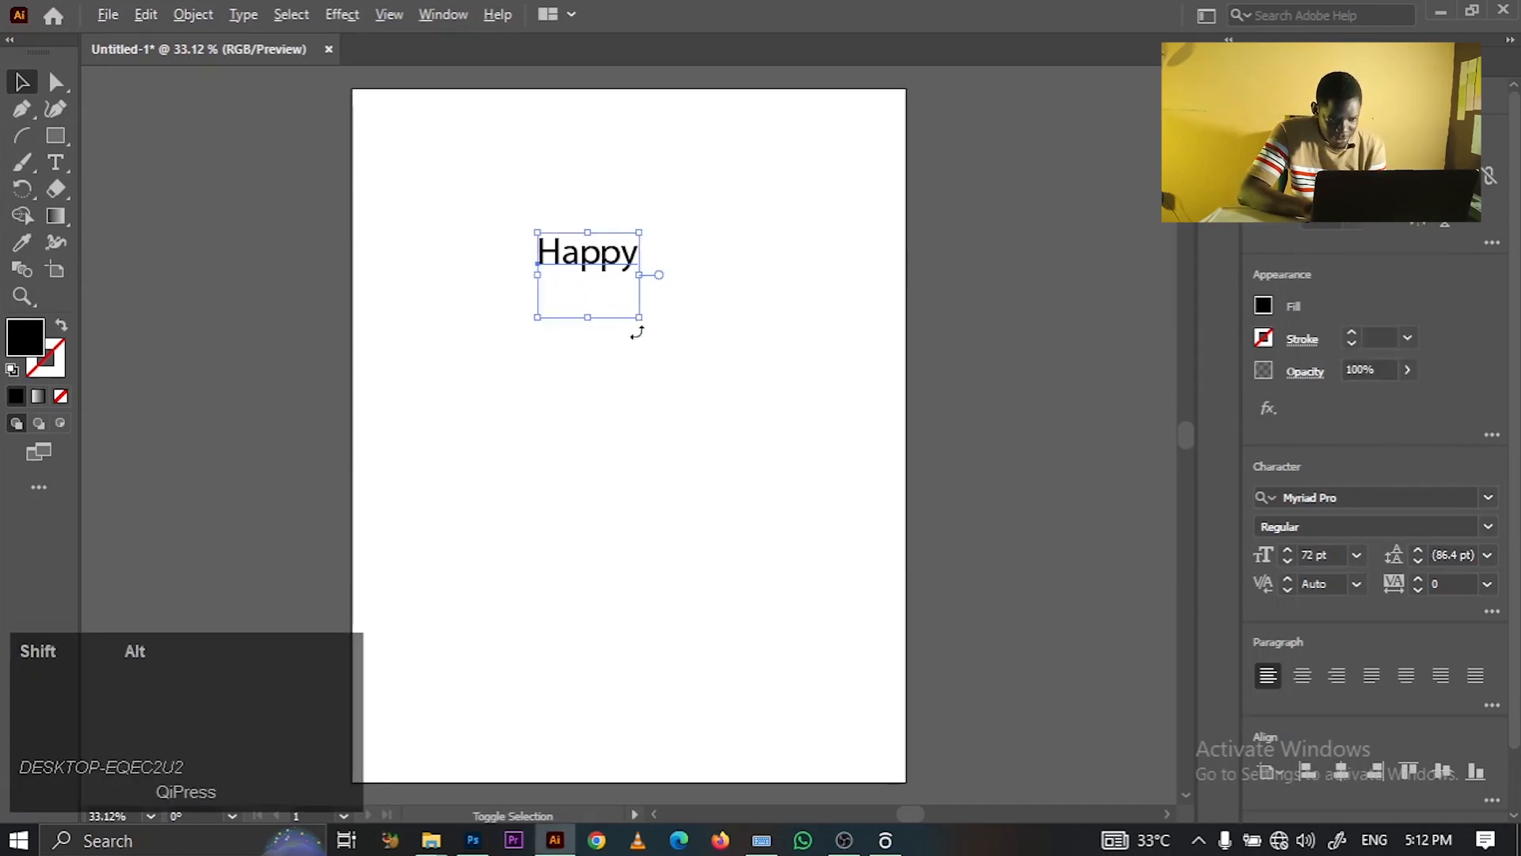
pyautogui.moveTo(639, 318); pyautogui.dragTo(764, 383)
pyautogui.moveTo(622, 226); pyautogui.dragTo(650, 305)
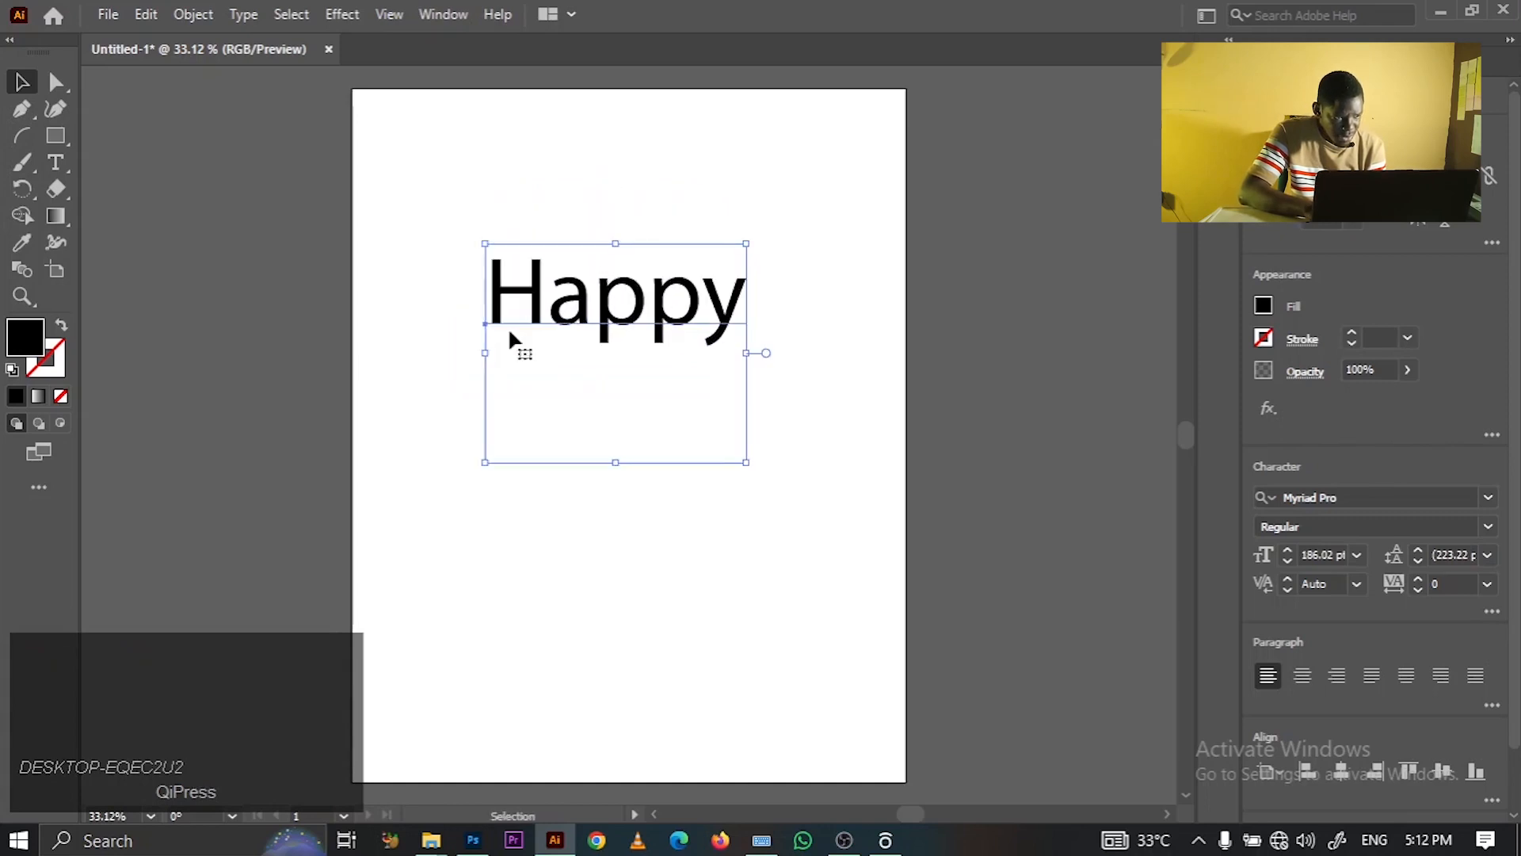
# - Start a new empty line after Happy
pyautogui.click(55, 163)
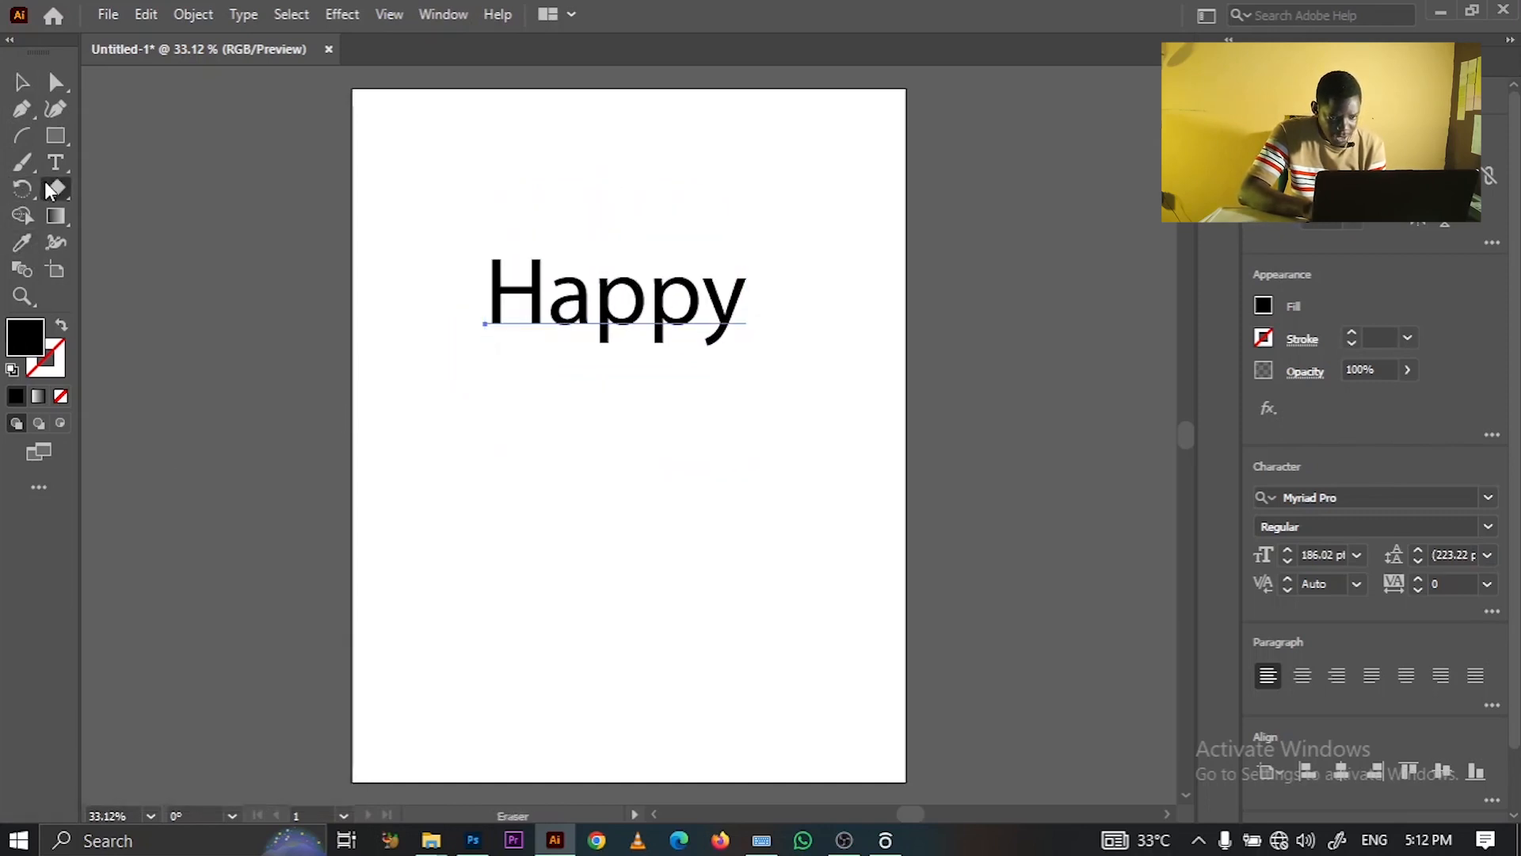
pyautogui.click(735, 304)
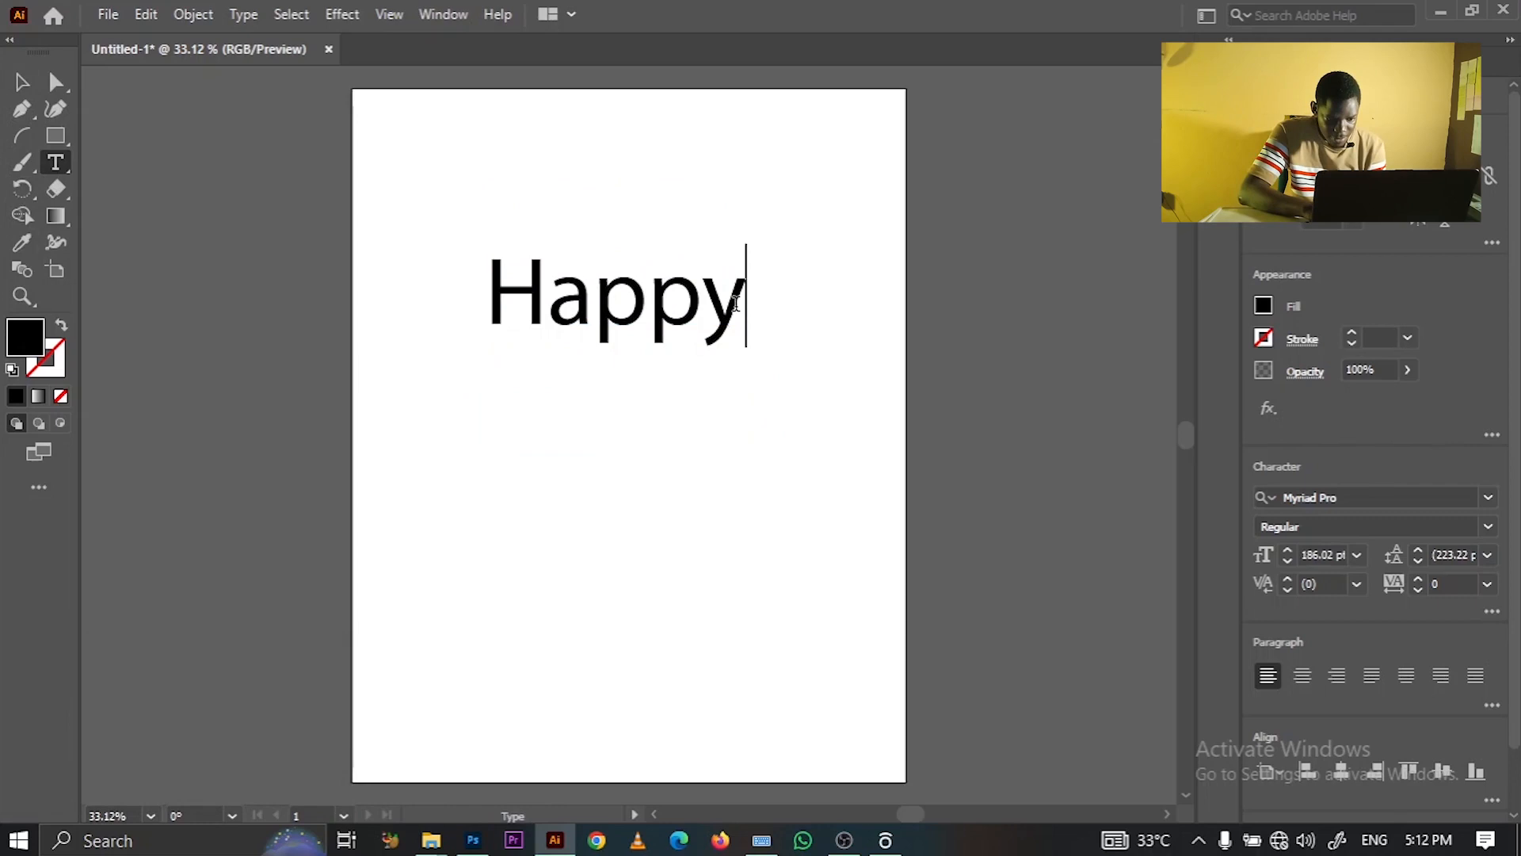
pyautogui.press('Return')
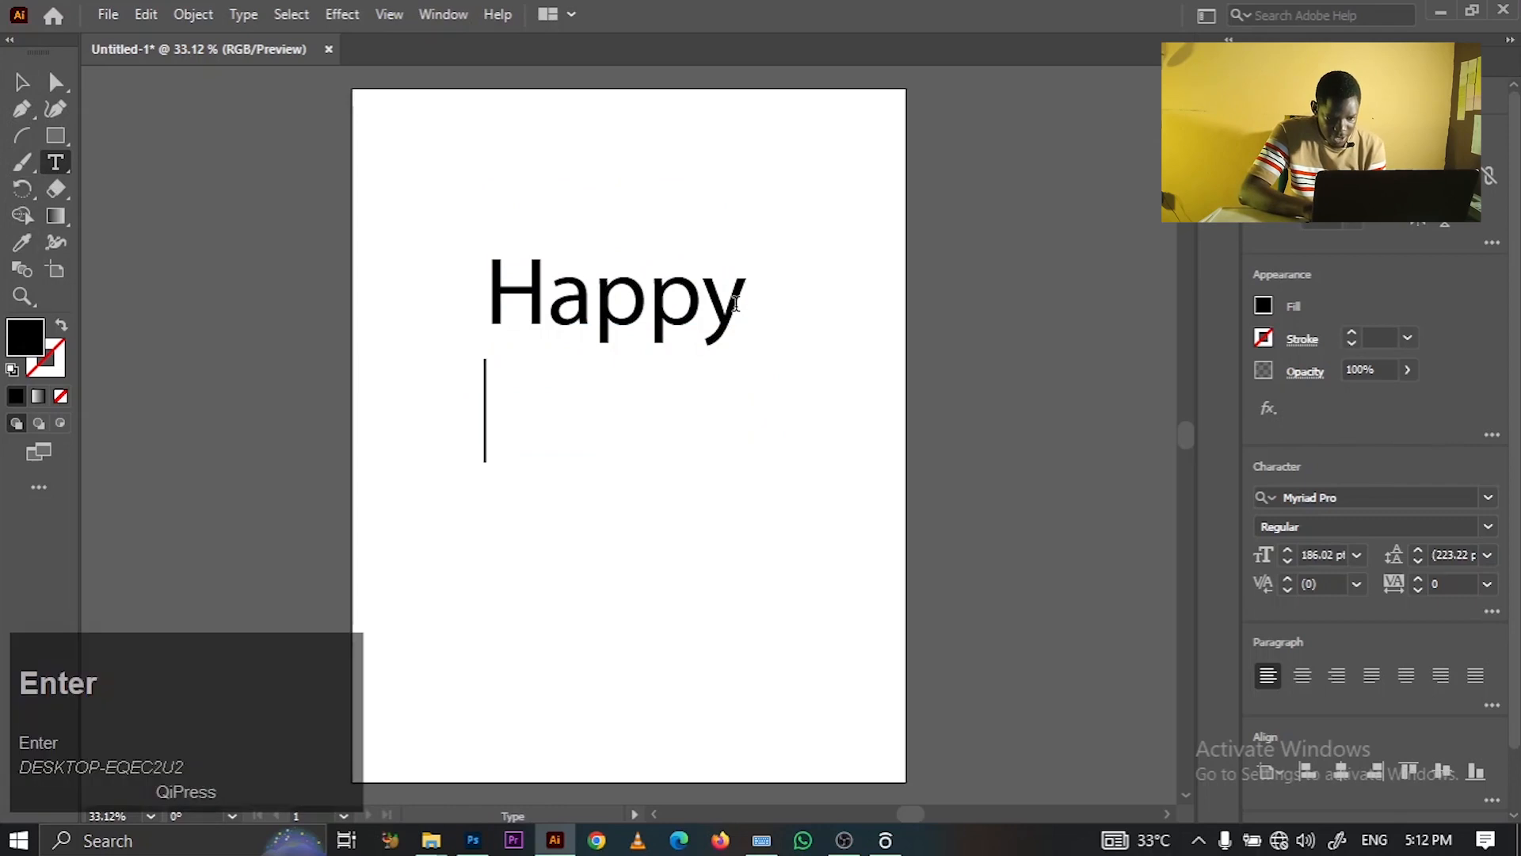
# - Type 'Birthday' on the line below Happy, correcting typos
pyautogui.click(761, 839)
pyautogui.click(969, 337)
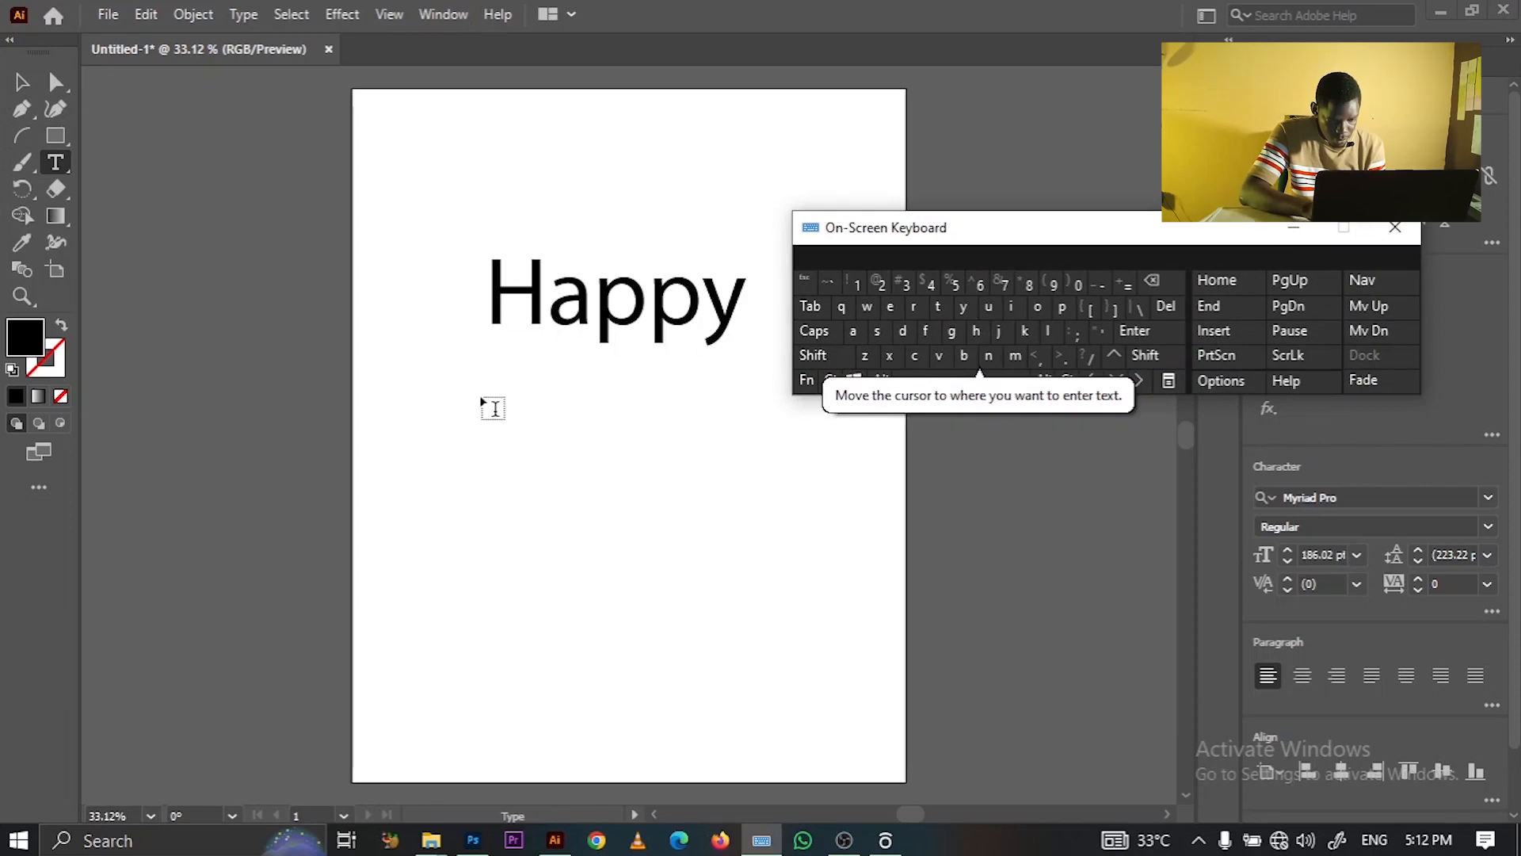
pyautogui.click(649, 305)
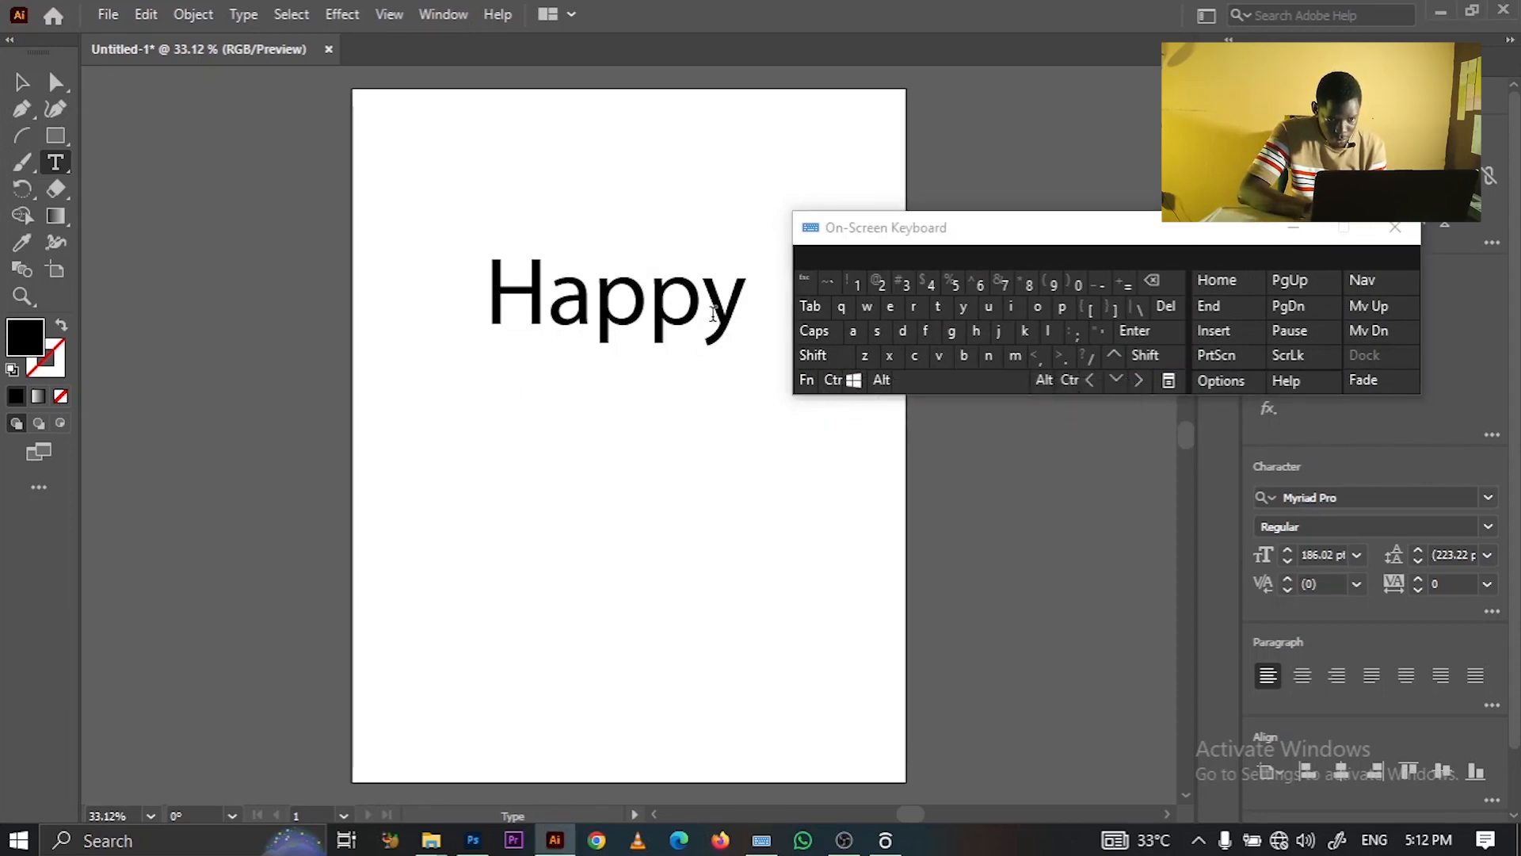
pyautogui.click(743, 315)
pyautogui.press('Return')
pyautogui.press('shift')
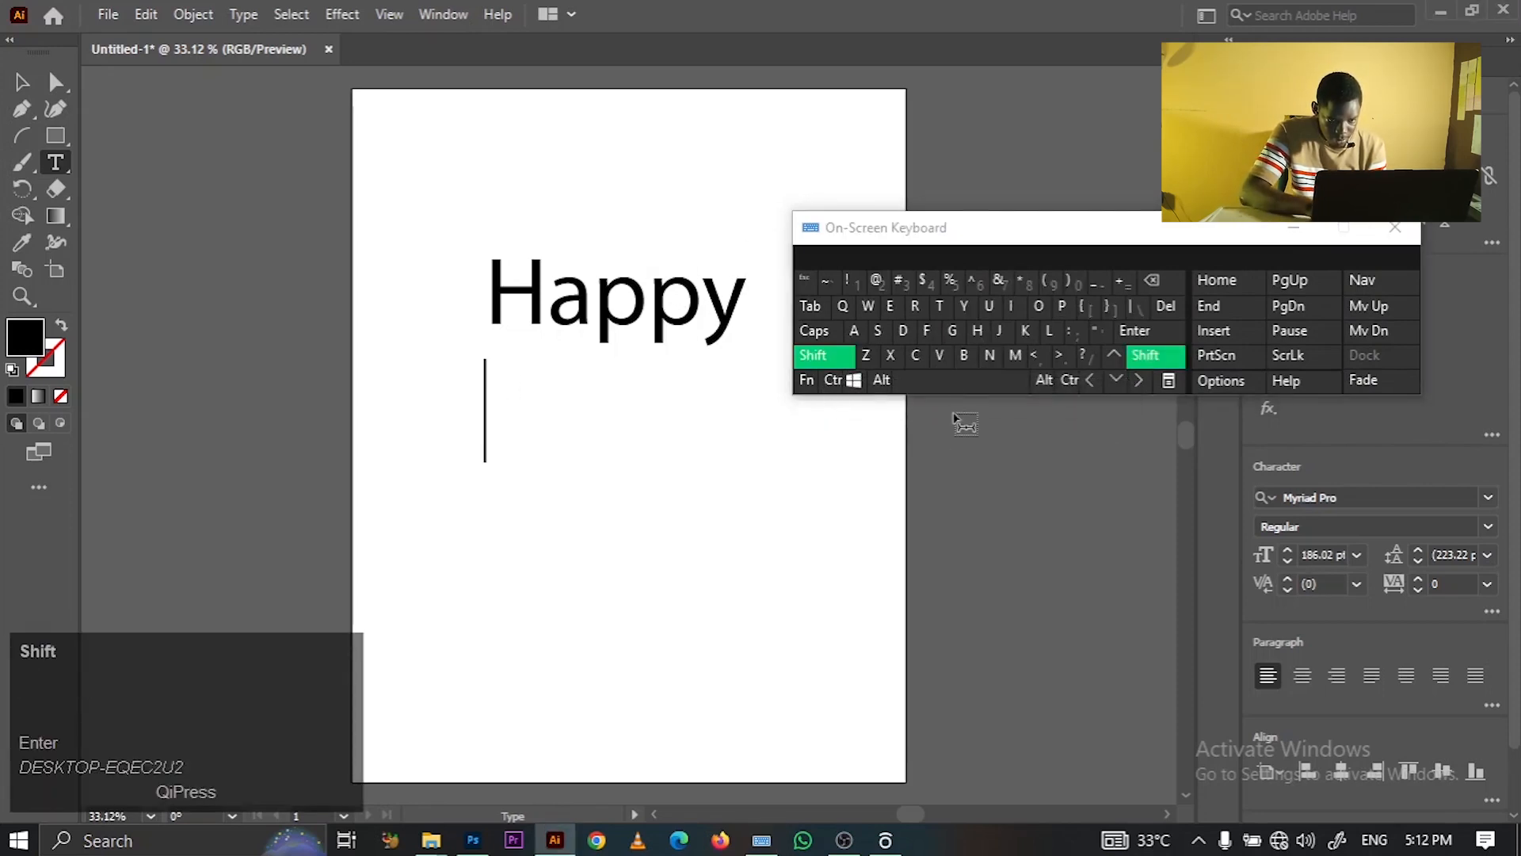
pyautogui.click(968, 344)
pyautogui.press('BackSpace')
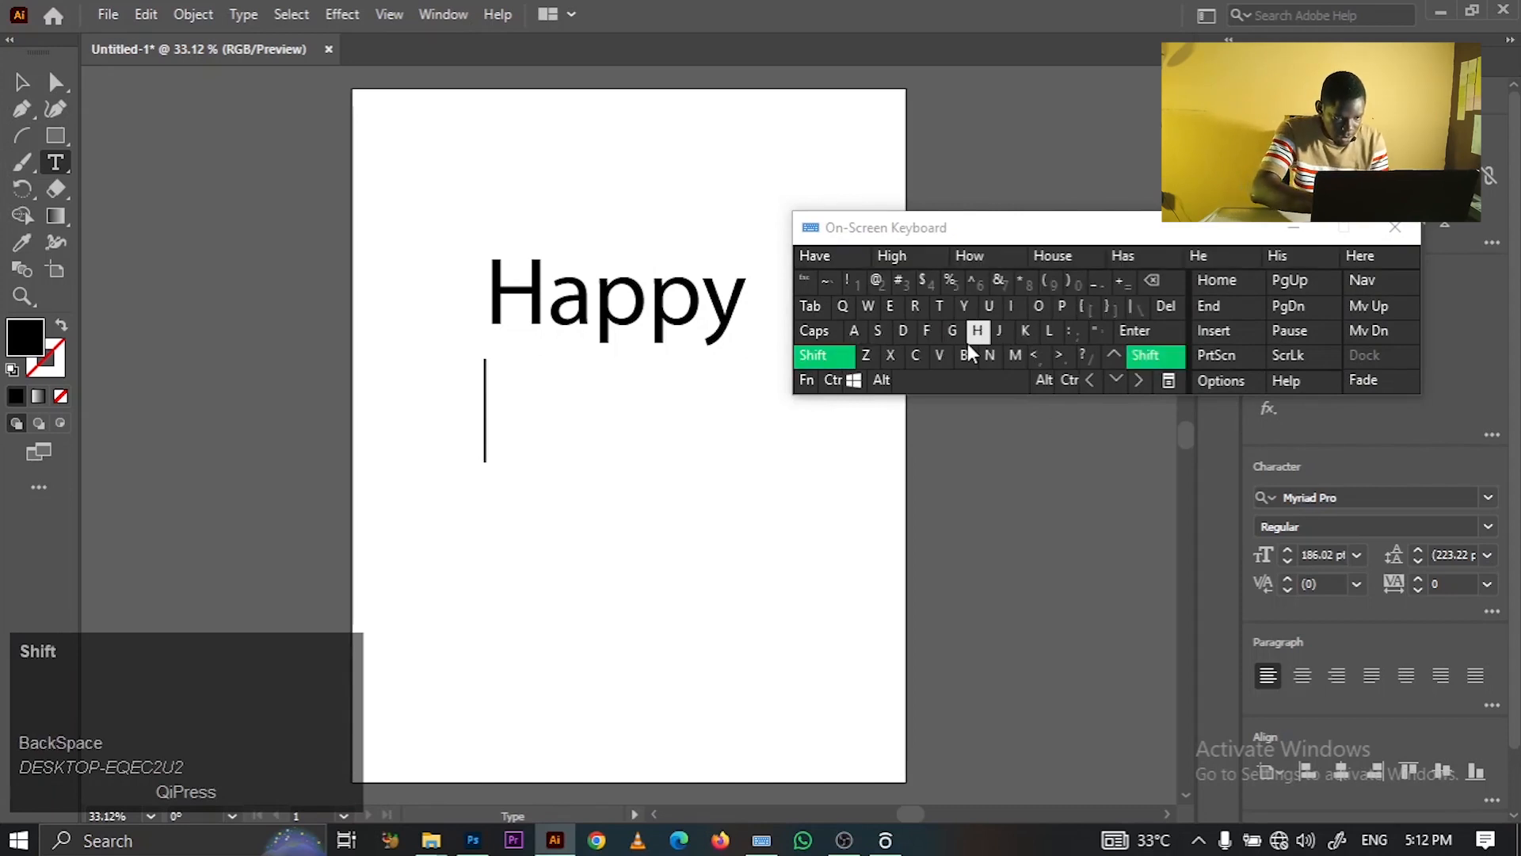
pyautogui.click(968, 351)
pyautogui.write('i')
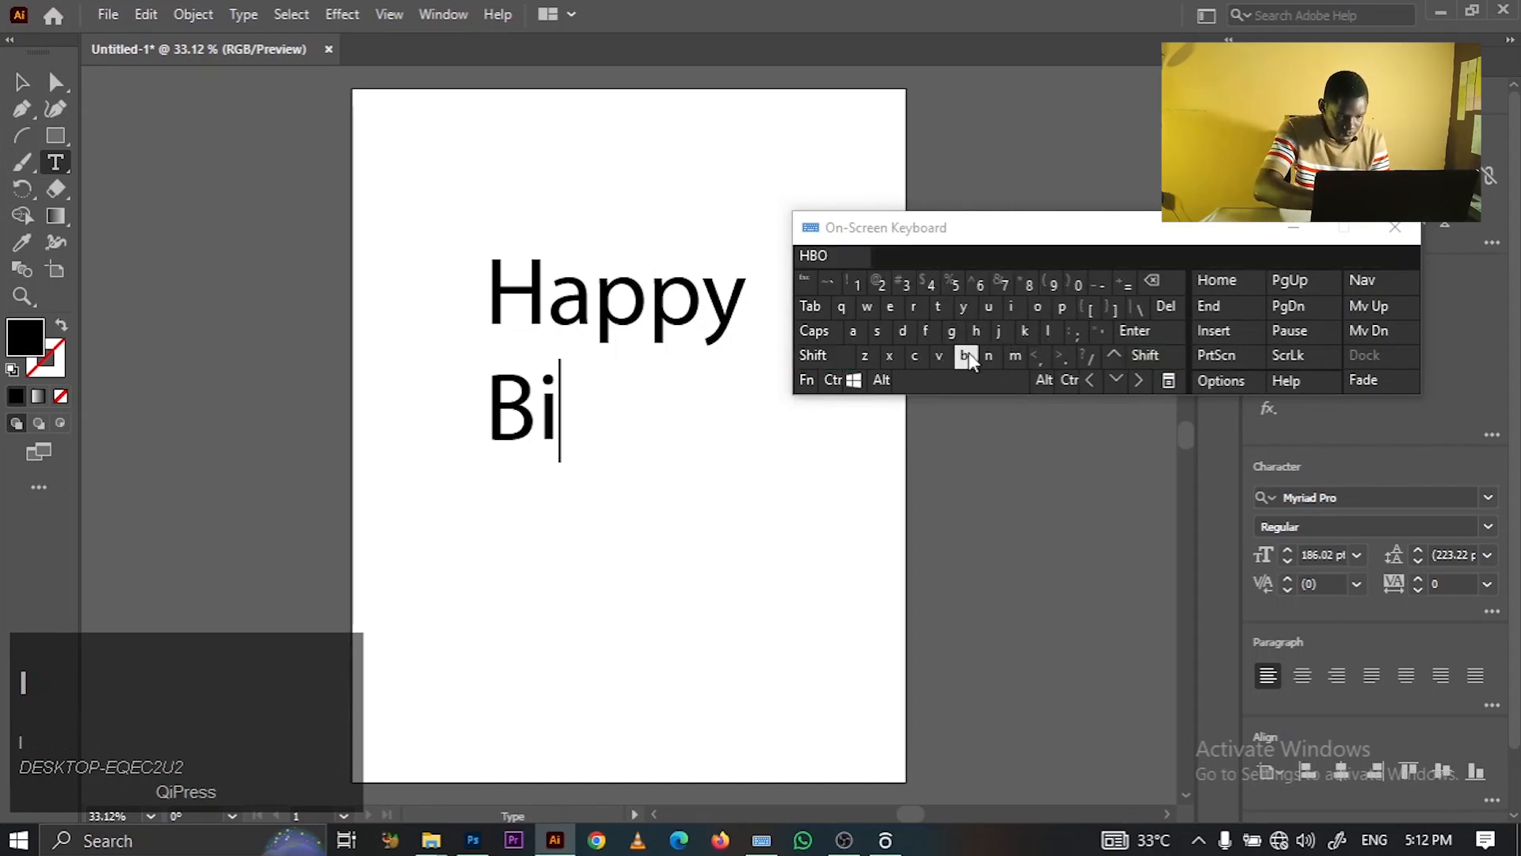
pyautogui.write('rthdau')
pyautogui.press('BackSpace')
pyautogui.write('y')
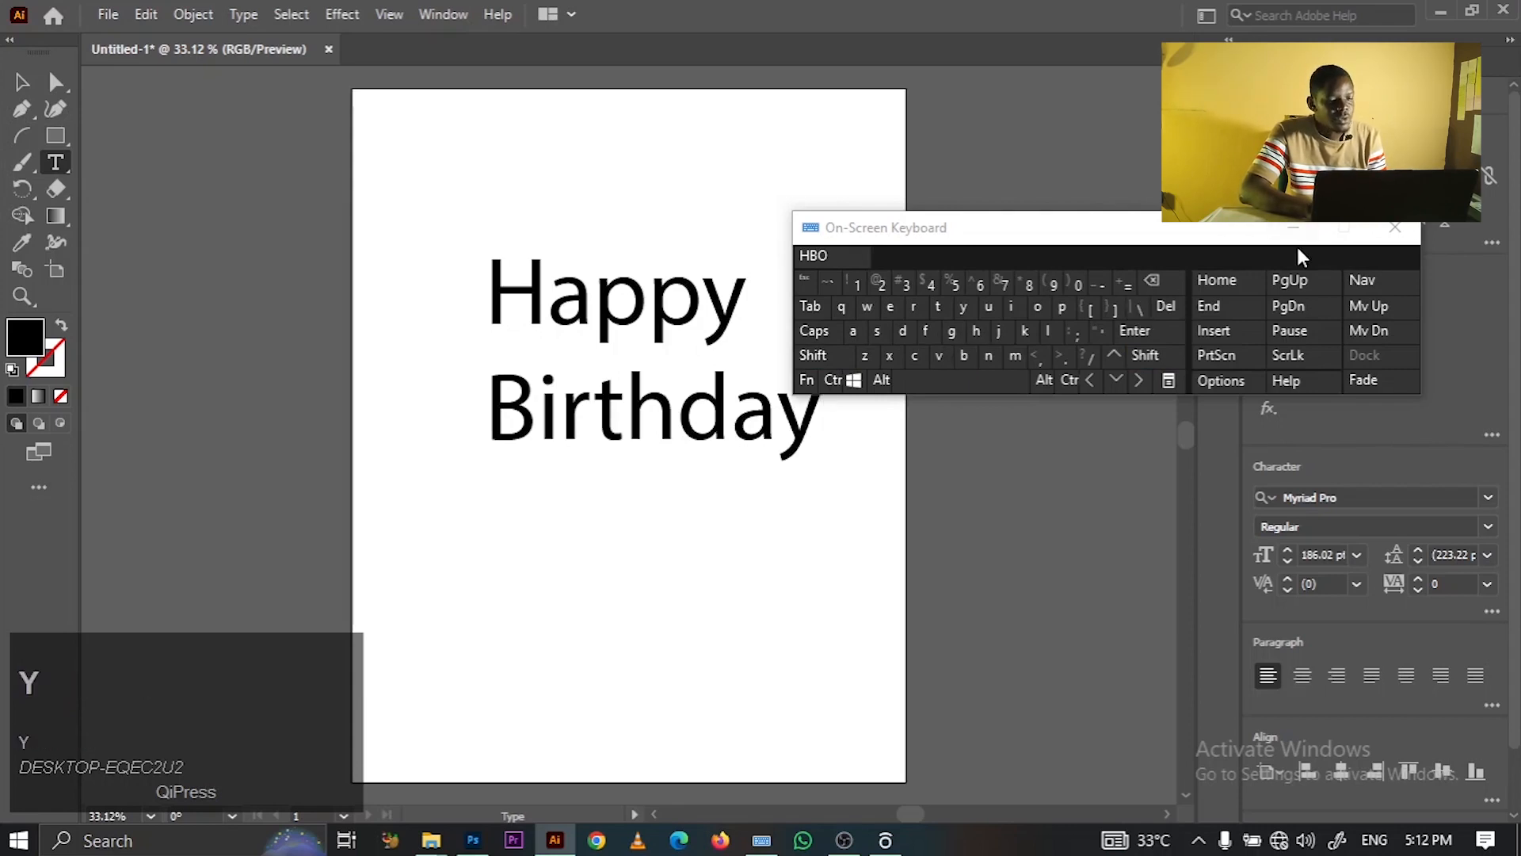
pyautogui.click(1394, 227)
# - Tidy the end of Birthday, retyping its final y, and finish text editing
pyautogui.press('ctrl')
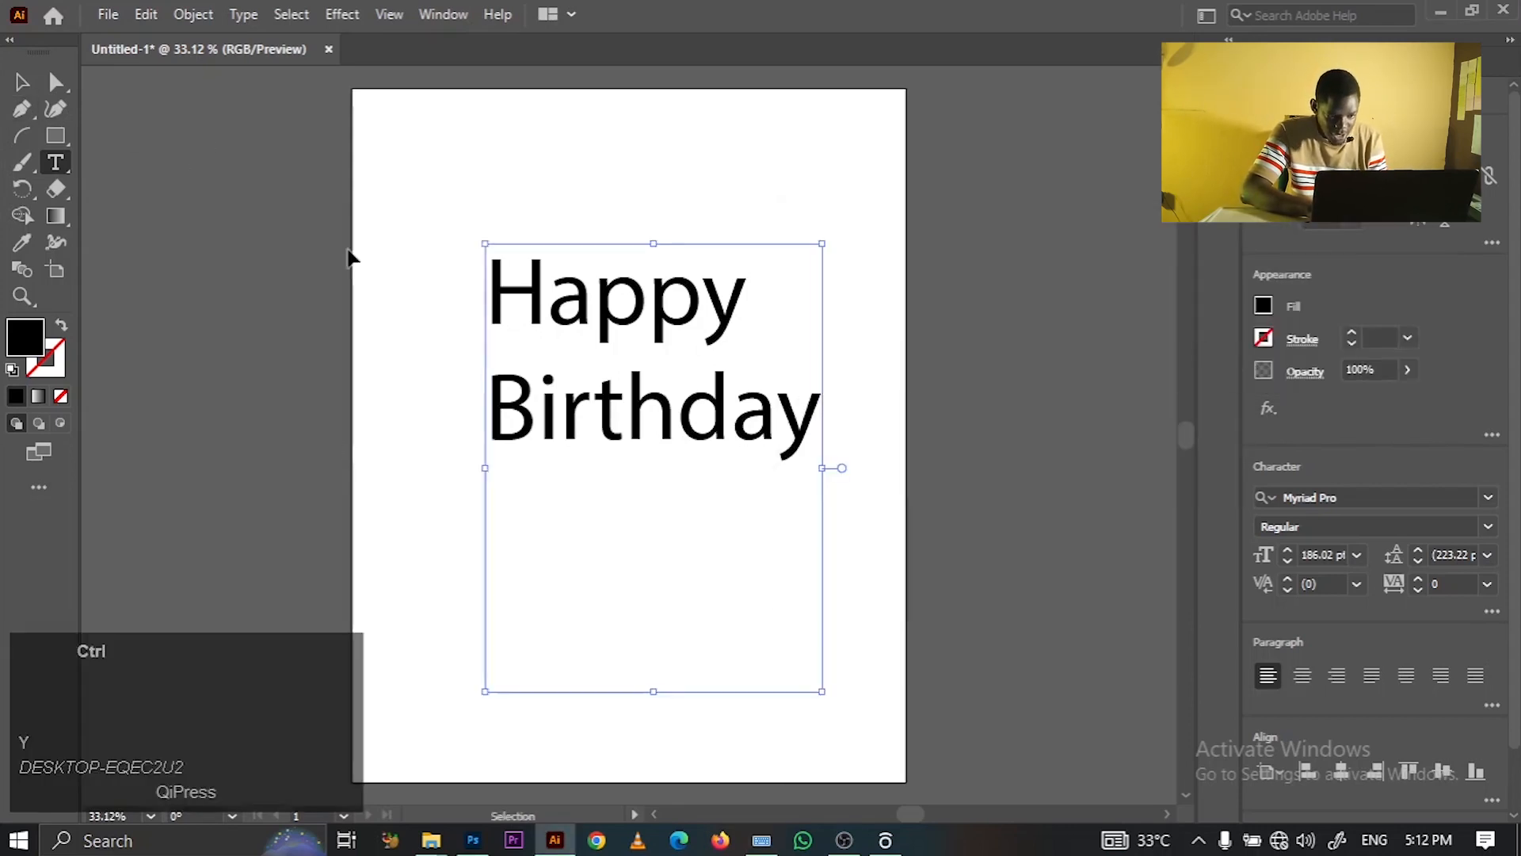
pyautogui.hotkey('ctrl', 'a')
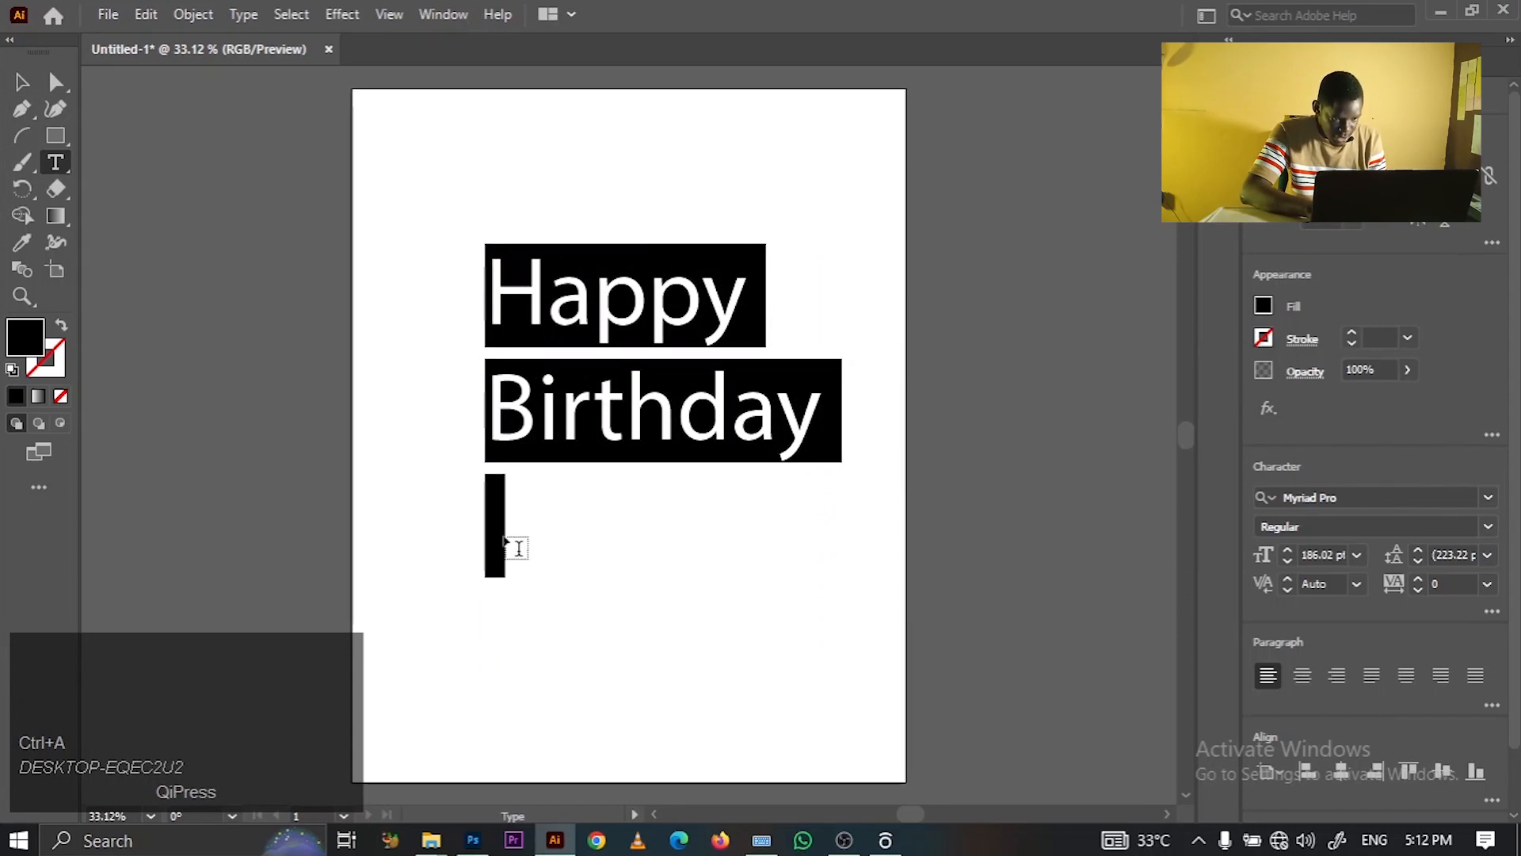
pyautogui.click(625, 370)
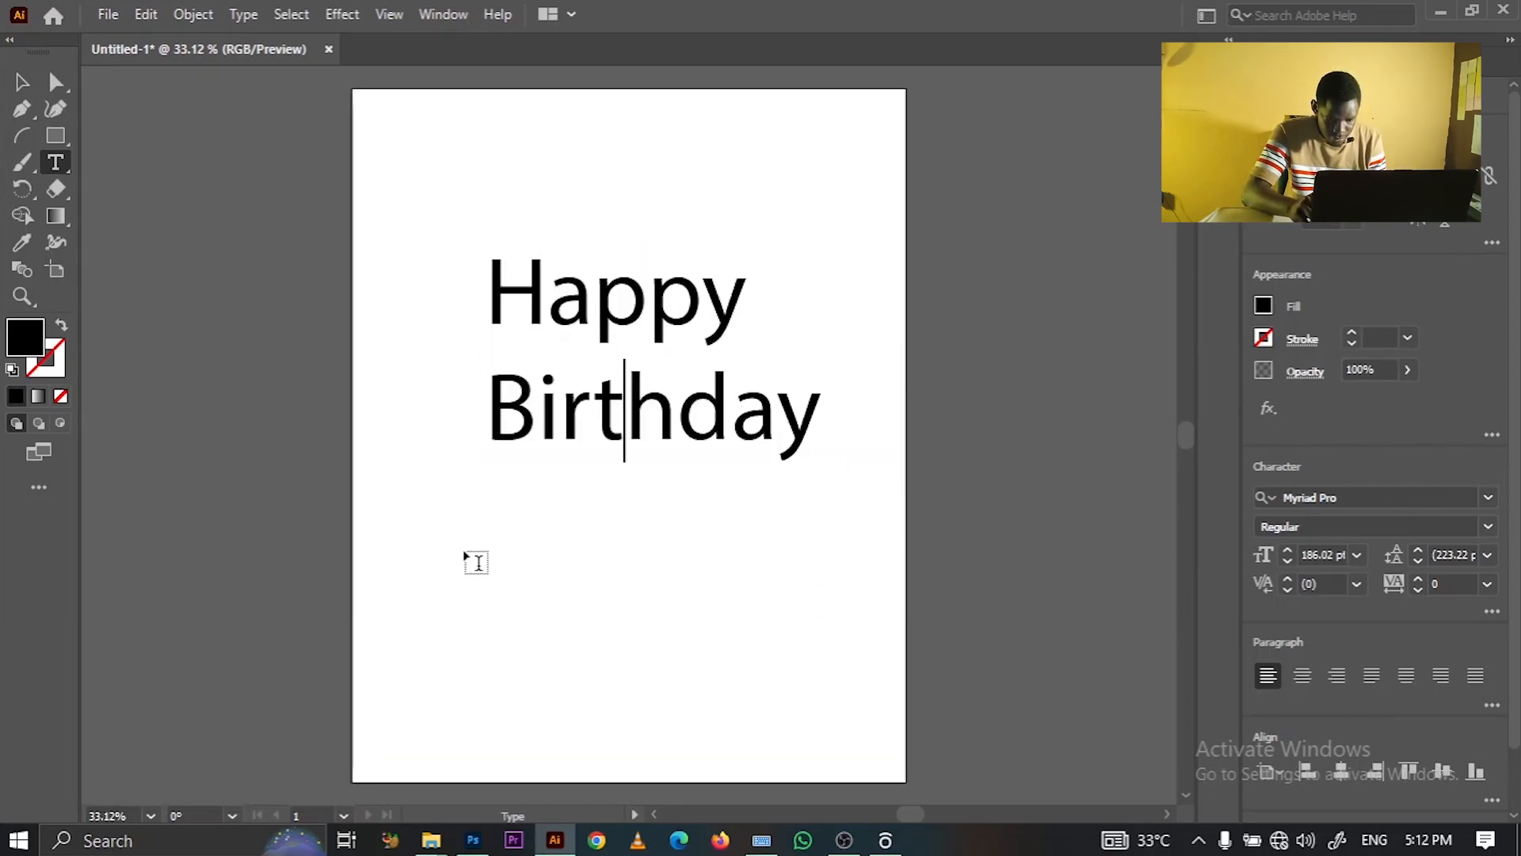
pyautogui.click(795, 429)
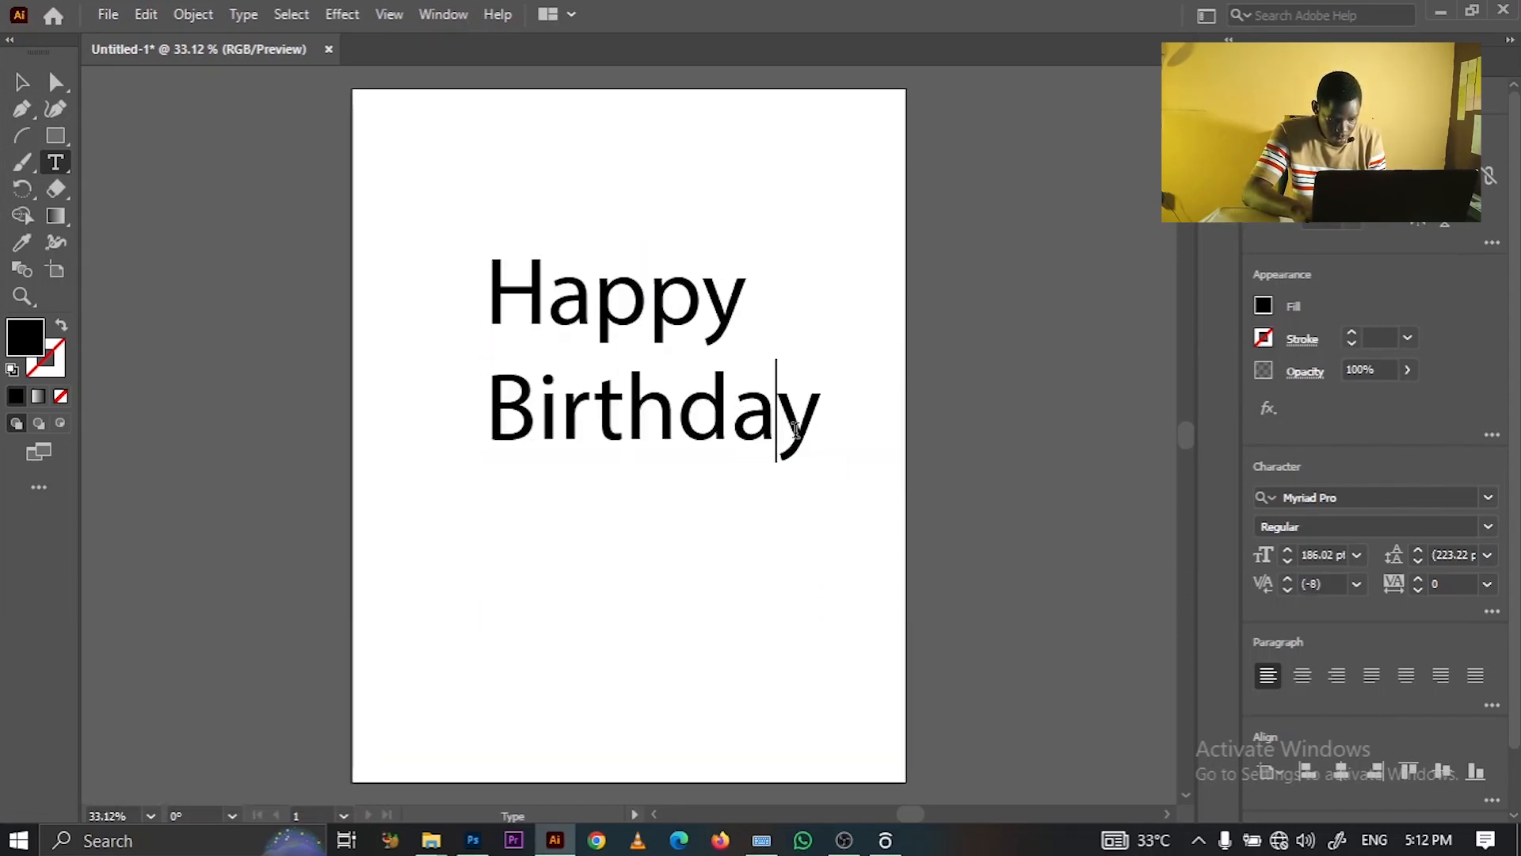
pyautogui.press('Right')
pyautogui.press('Return')
pyautogui.press('BackSpace')
pyautogui.press('BackSpace')
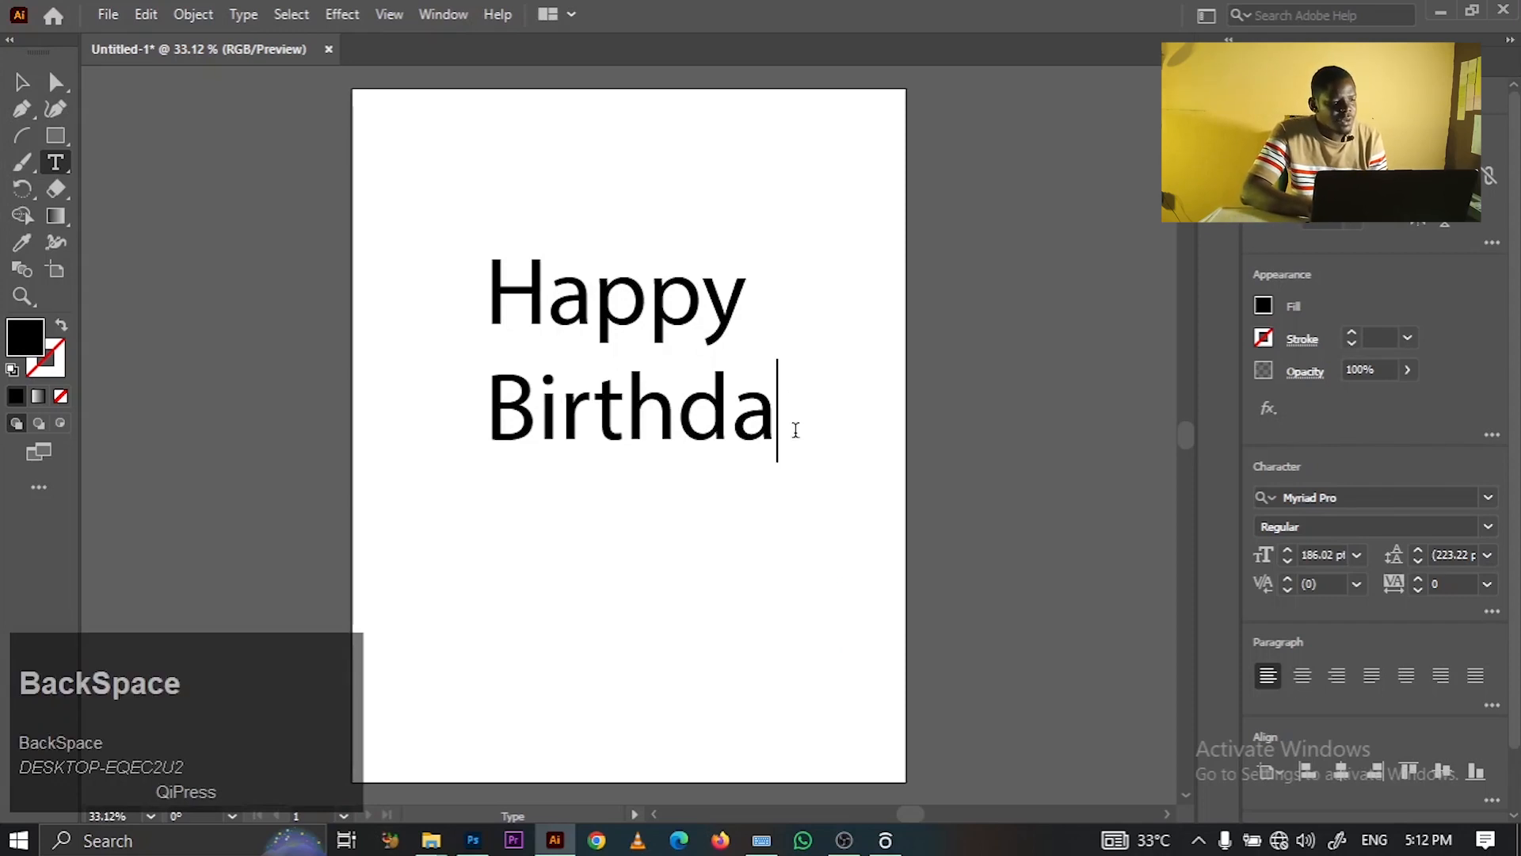
pyautogui.write('y')
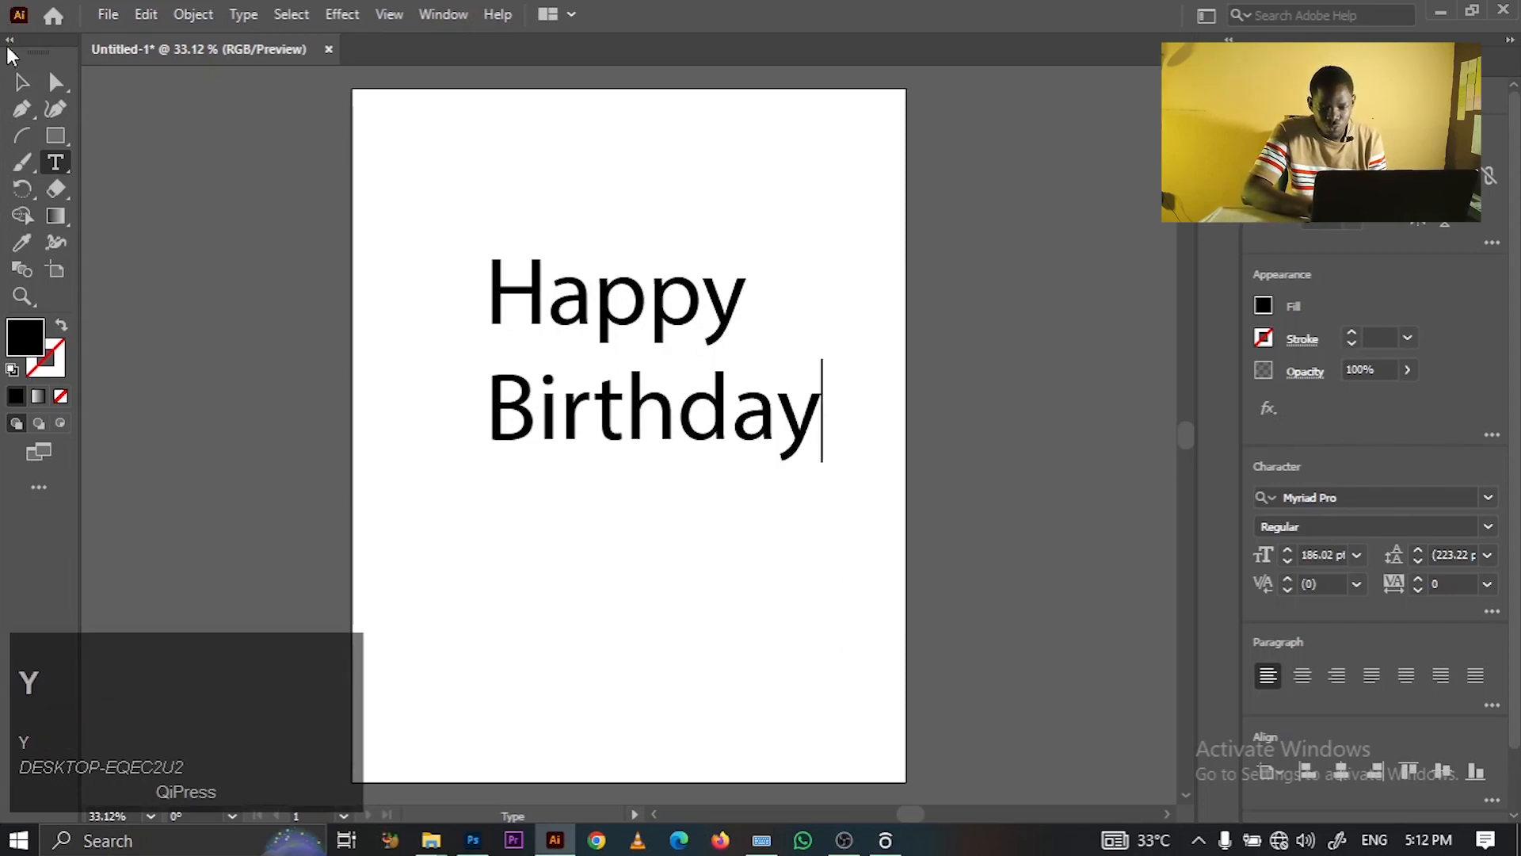
pyautogui.click(21, 82)
# - Set the text in The Augusta font and centre-align its lines
pyautogui.click(1361, 493)
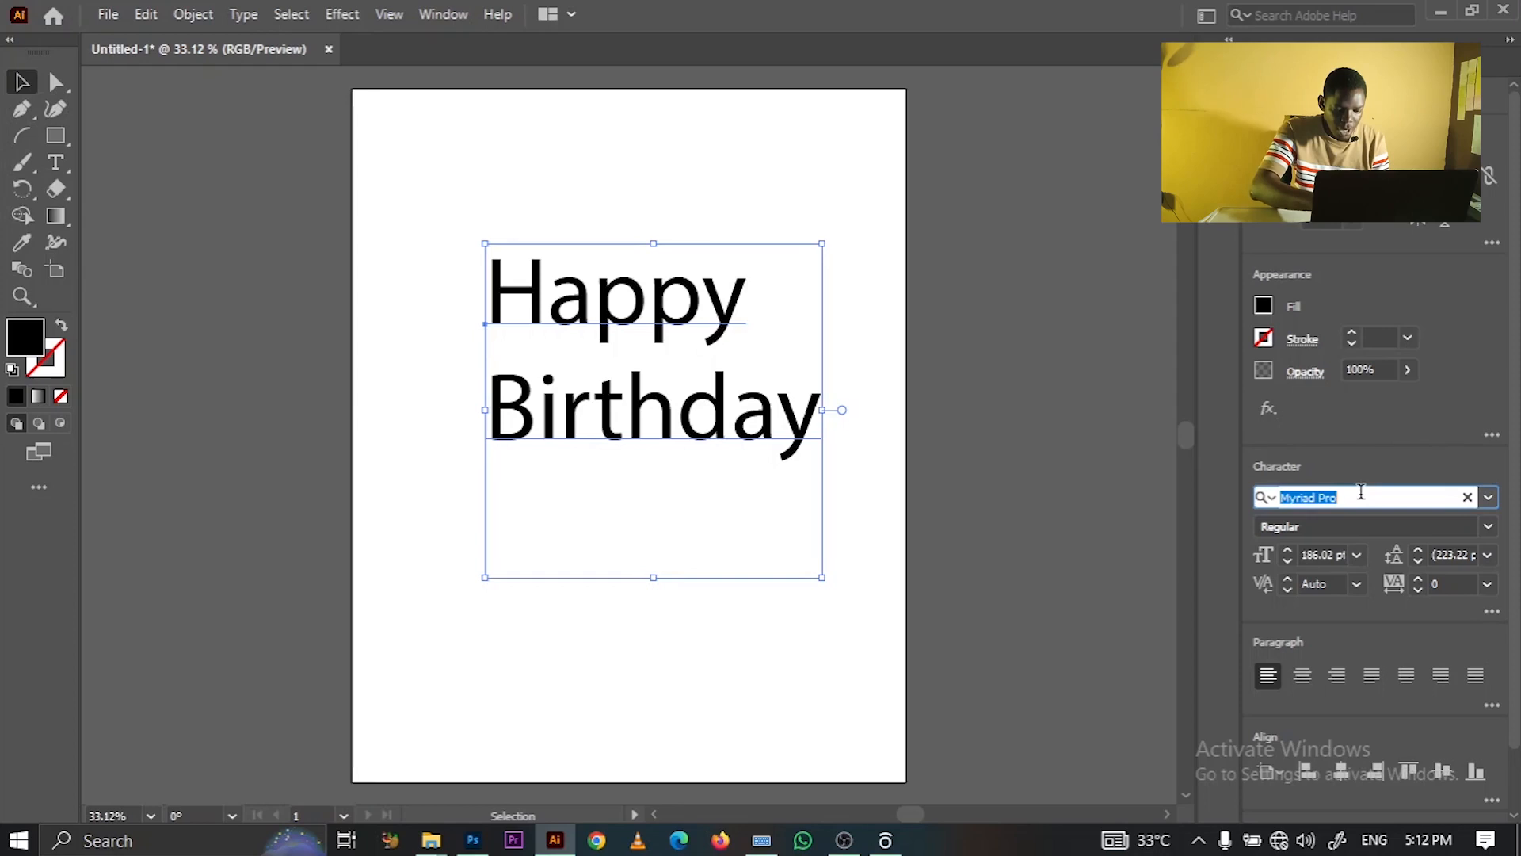
pyautogui.press('shift')
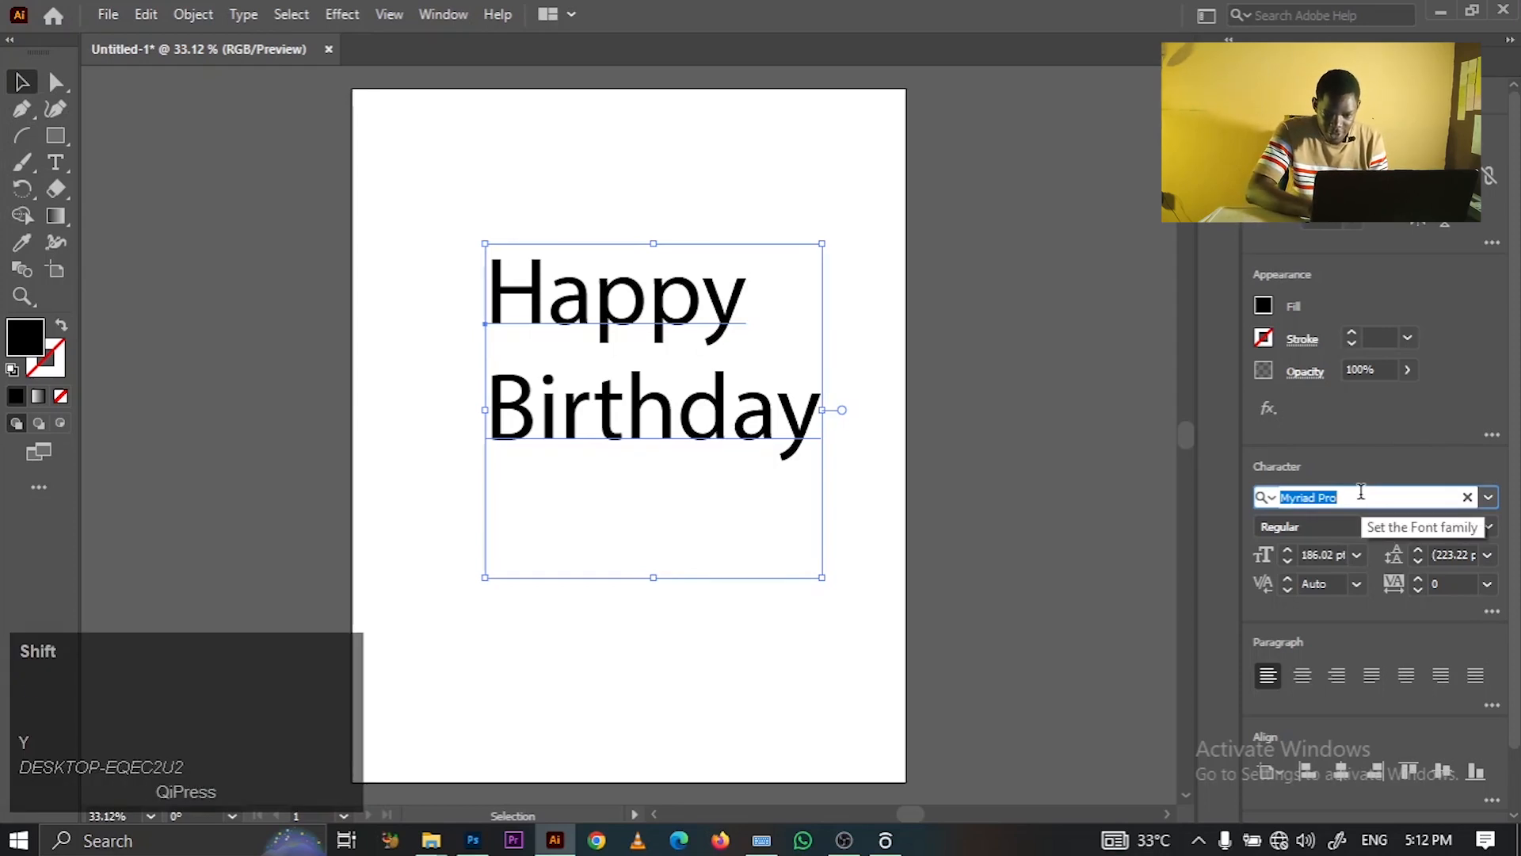
pyautogui.write('The')
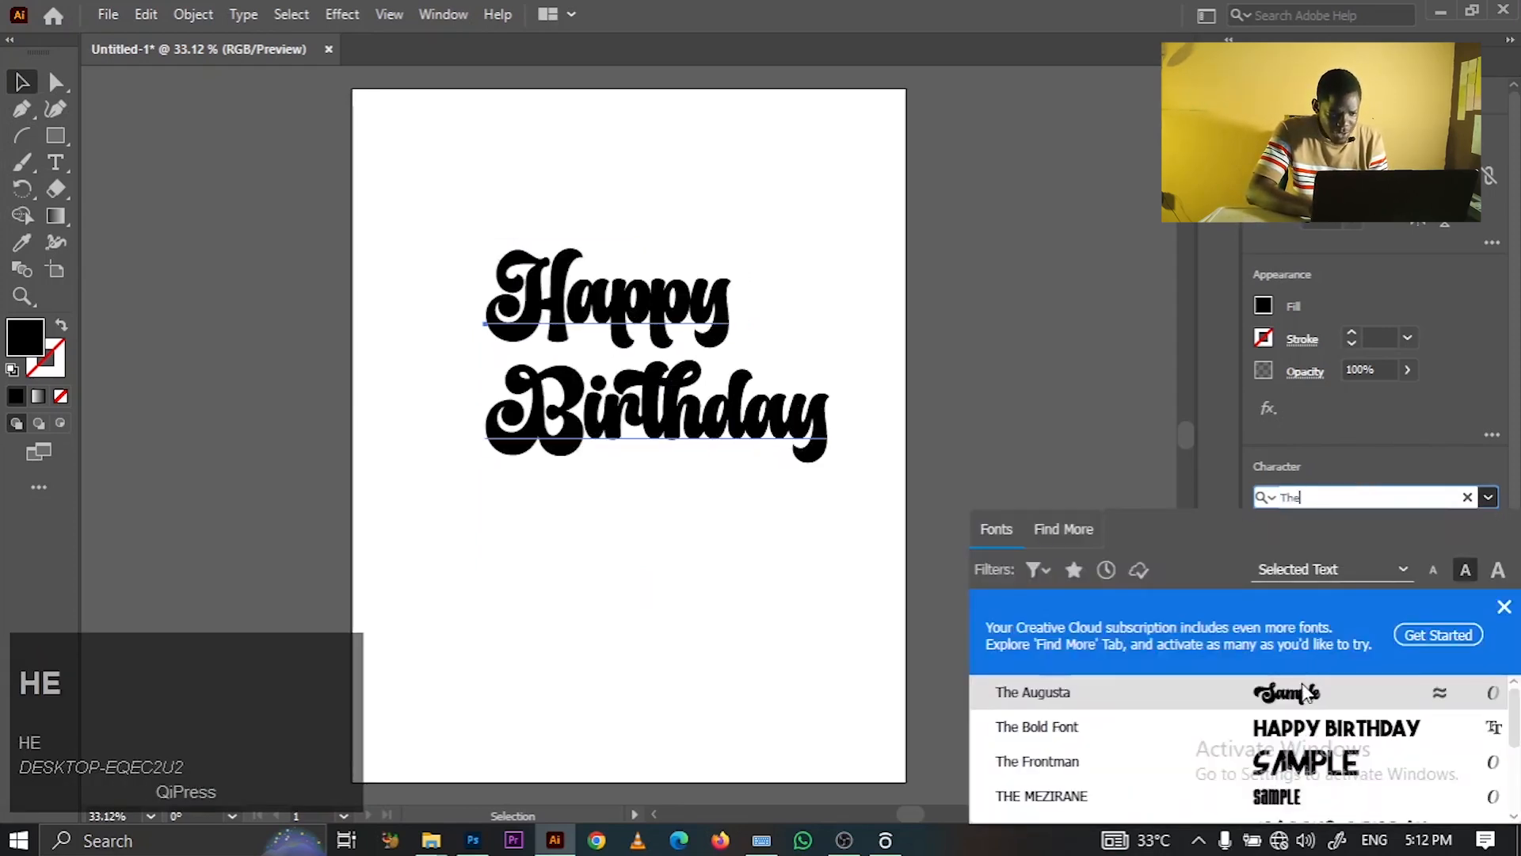
pyautogui.click(1300, 694)
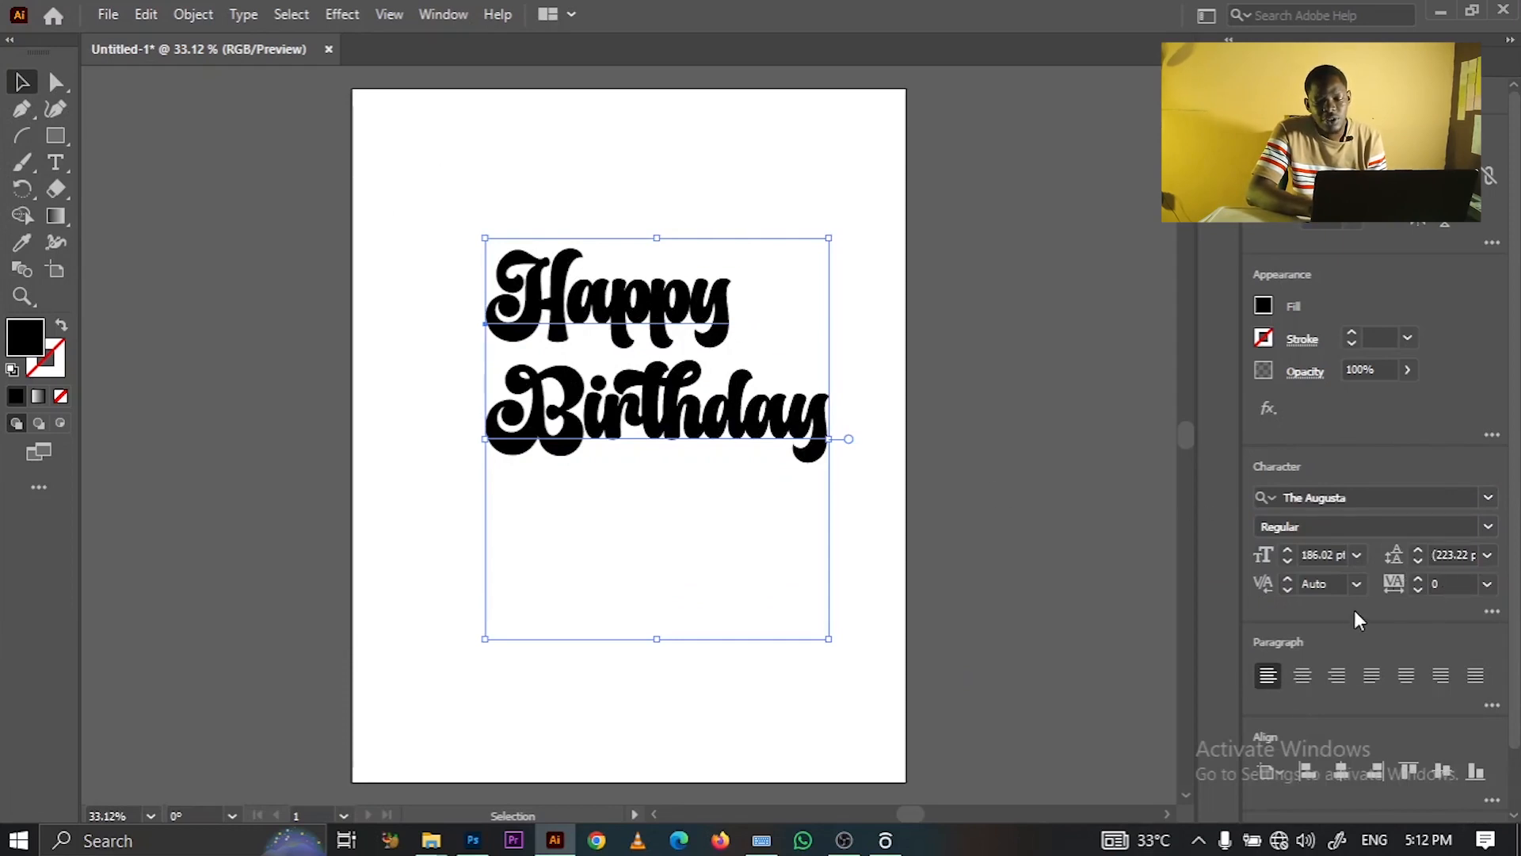
pyautogui.click(1302, 675)
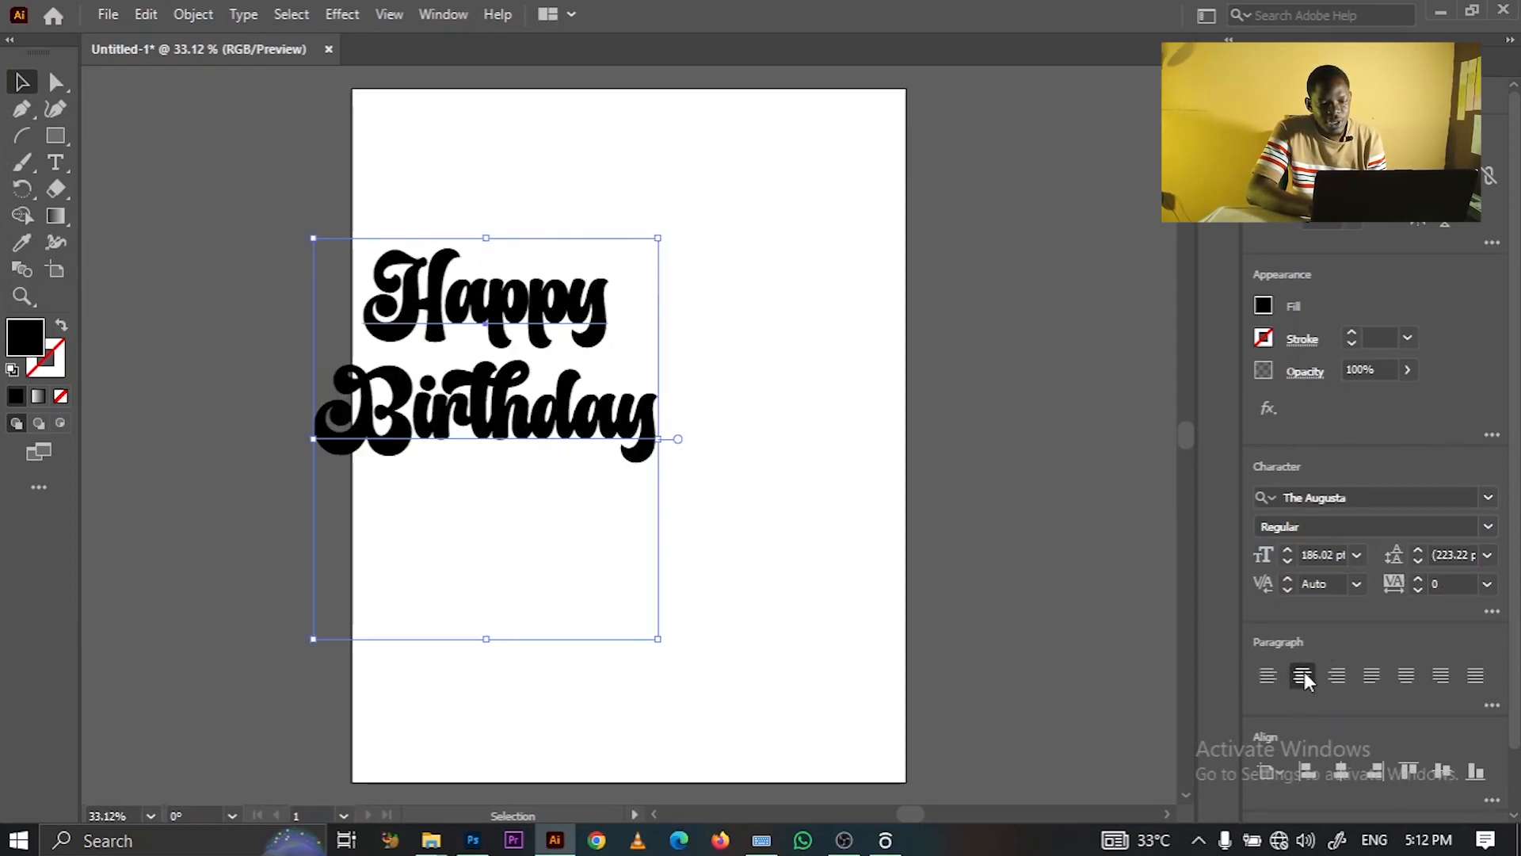
pyautogui.moveTo(466, 324); pyautogui.dragTo(511, 329)
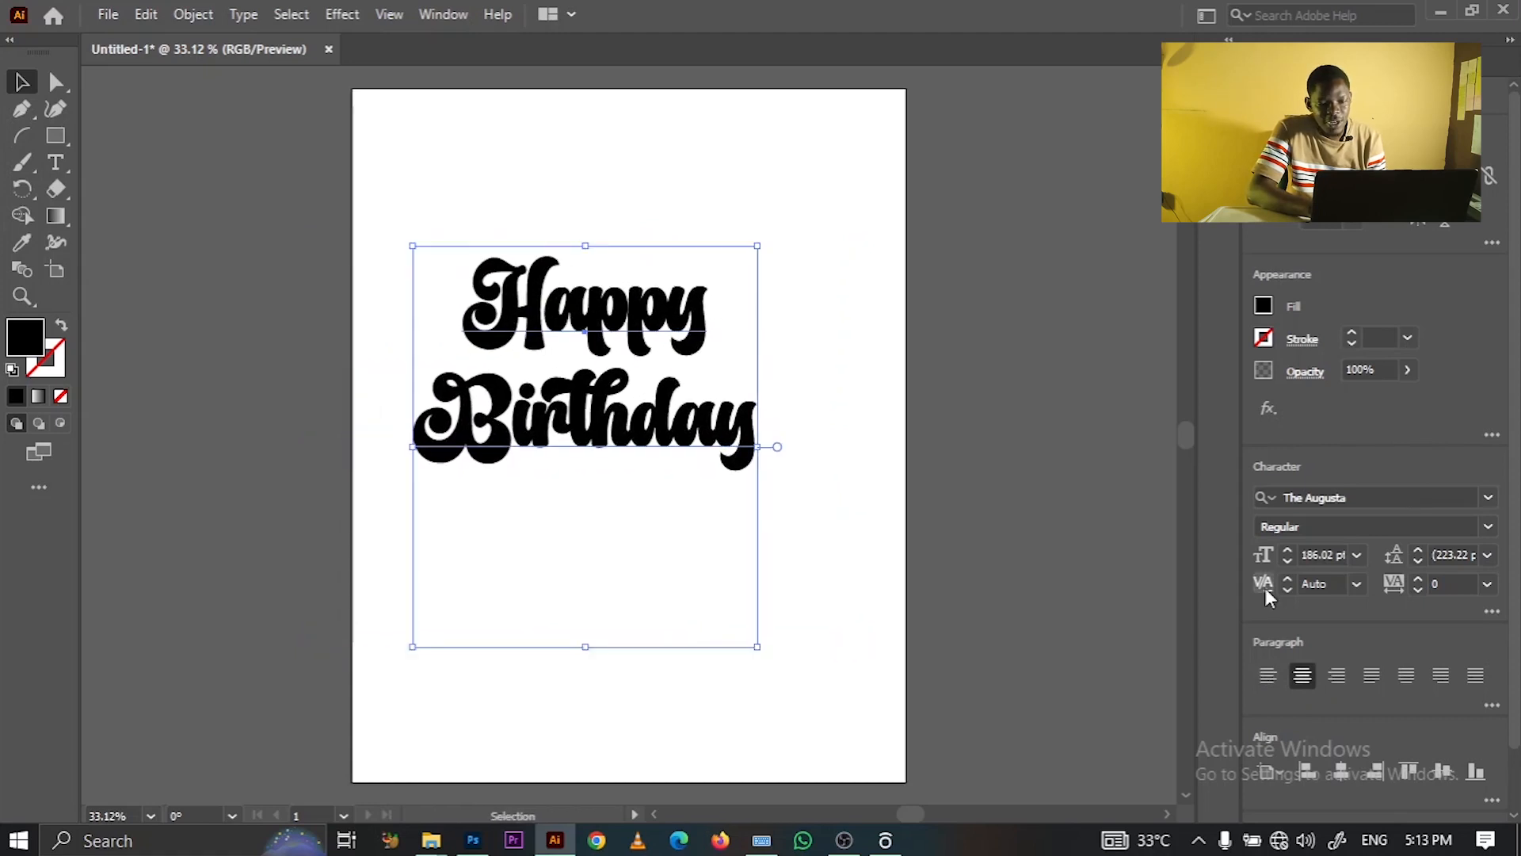
# - Reset letter spacing to 0 and set the leading to 195 pt
pyautogui.click(1417, 591)
pyautogui.click(1417, 591)
pyautogui.click(1486, 584)
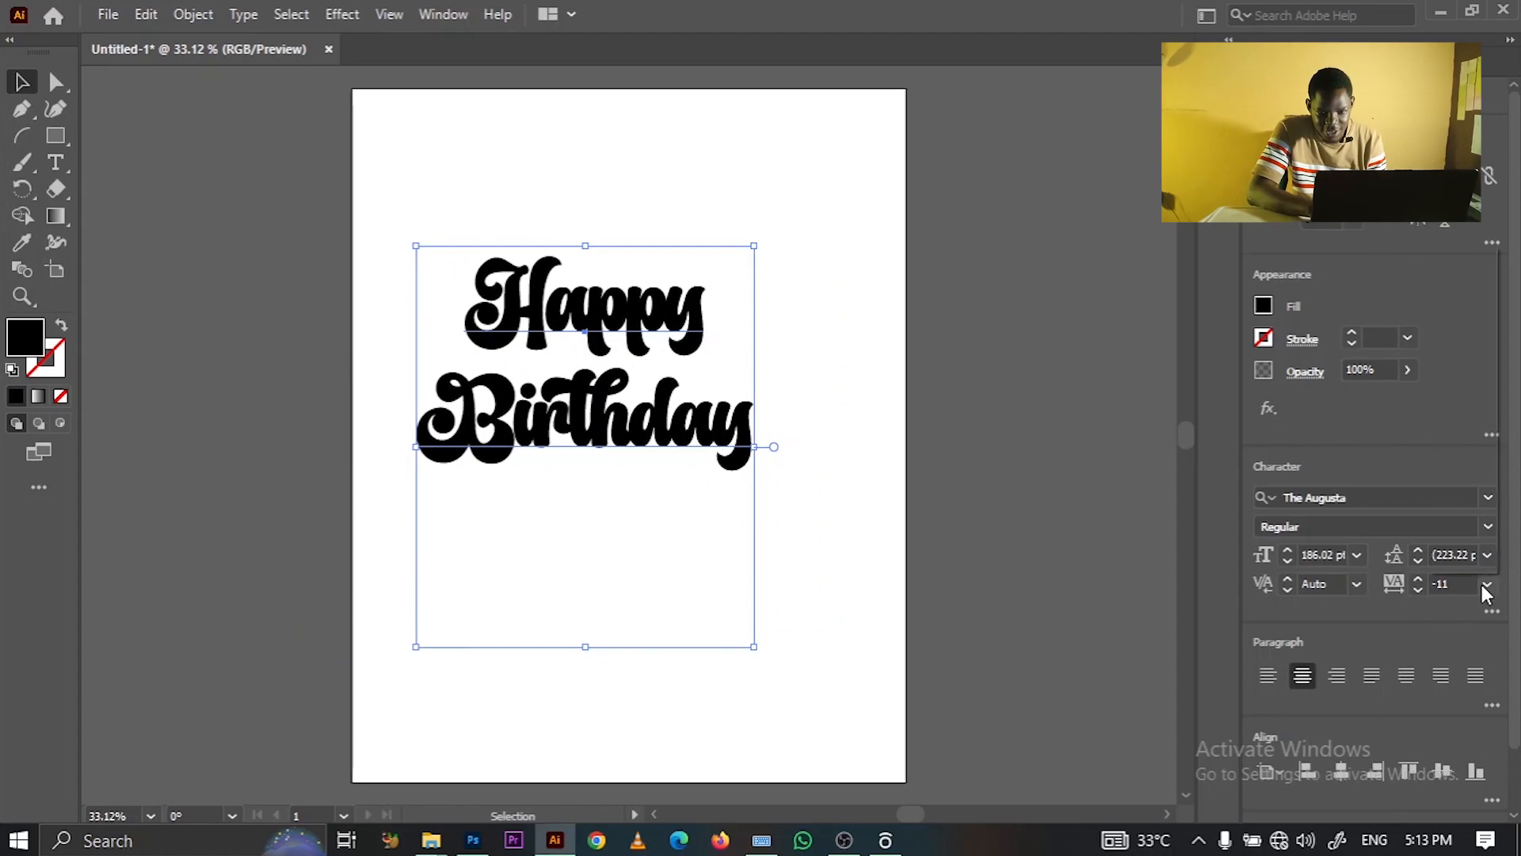
pyautogui.click(1452, 387)
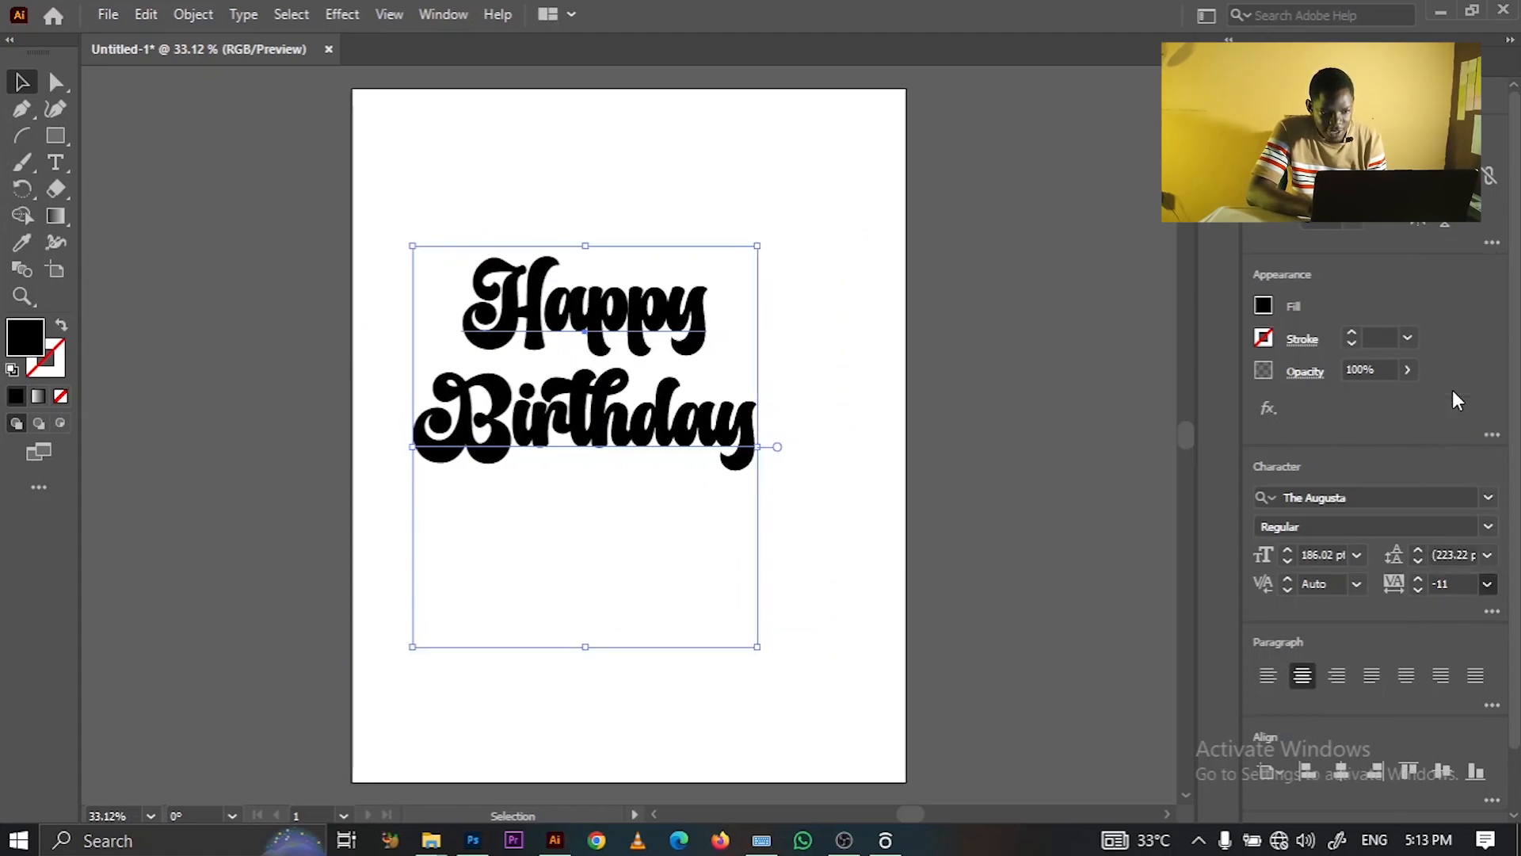
pyautogui.moveTo(1423, 562); pyautogui.dragTo(1423, 562)
# - Centre the Happy Birthday text horizontally and vertically on the artboard
pyautogui.click(829, 247)
pyautogui.click(599, 382)
pyautogui.press('ctrl')
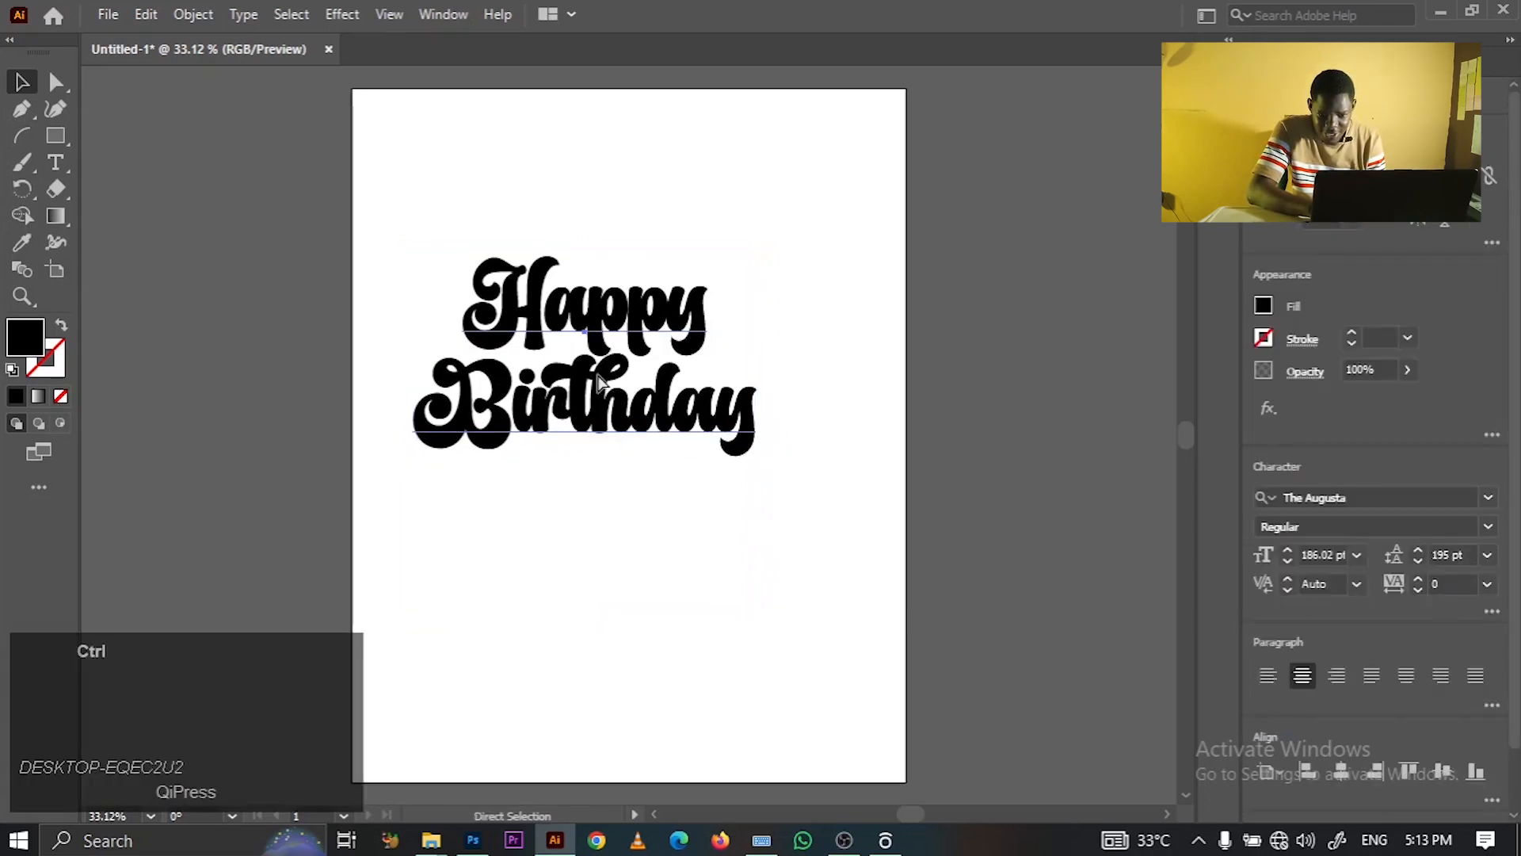
pyautogui.click(1339, 772)
pyautogui.click(1441, 774)
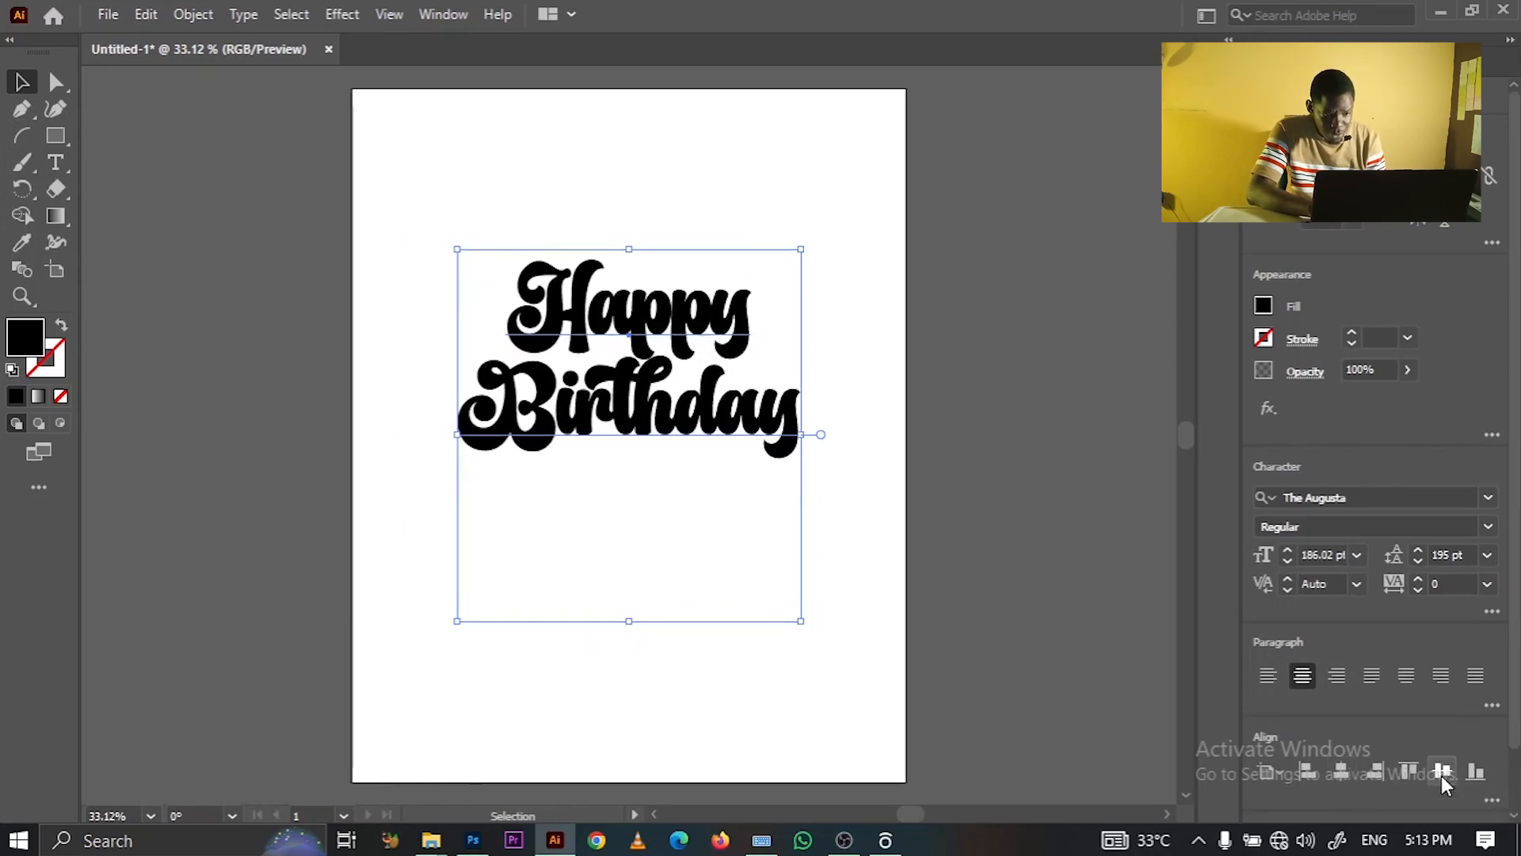
pyautogui.click(1024, 464)
pyautogui.click(701, 376)
pyautogui.press('alt')
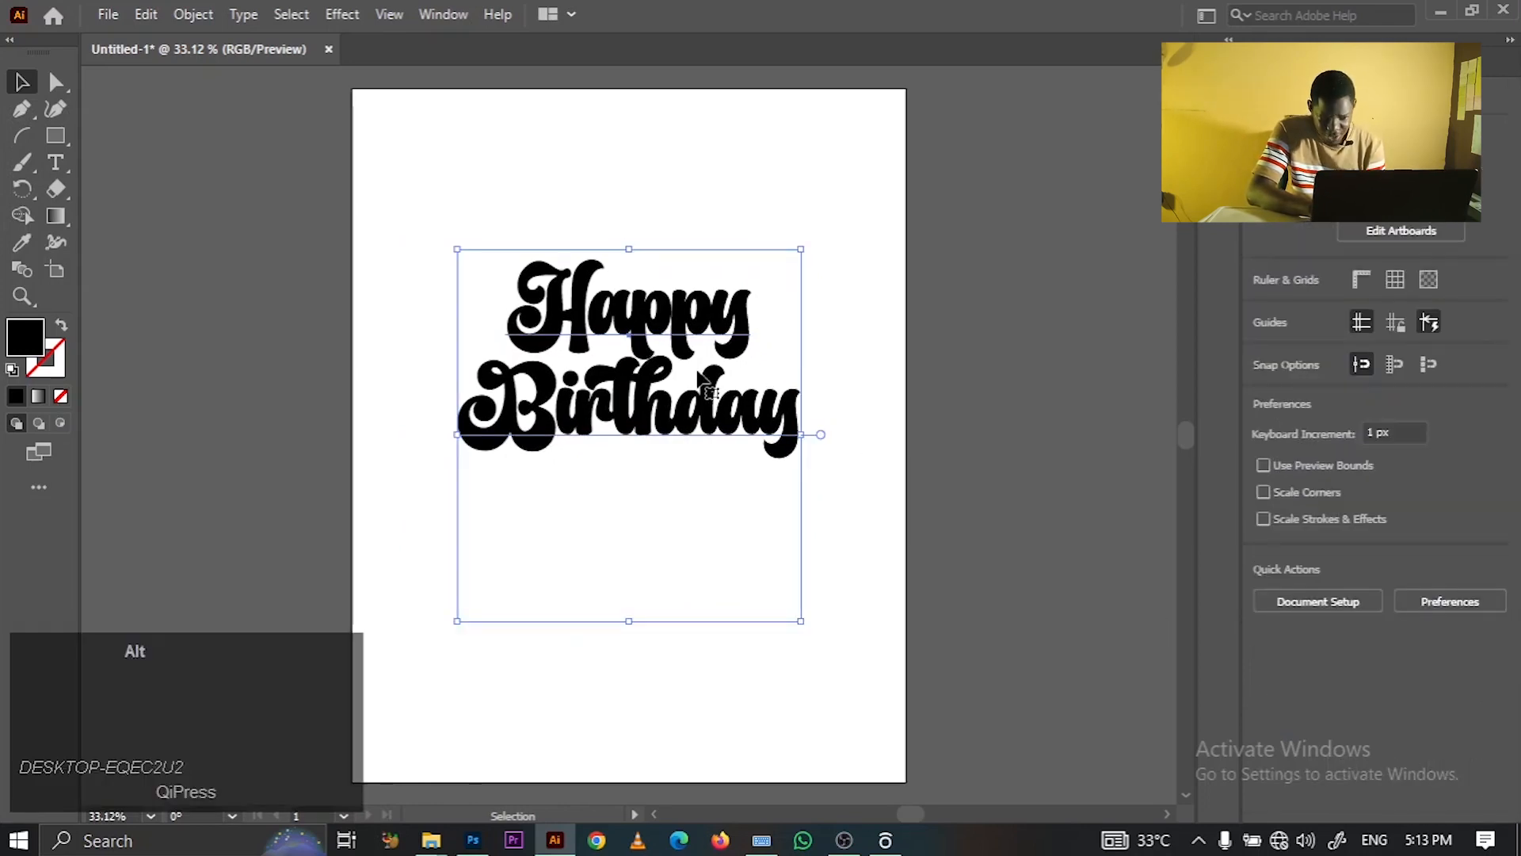
# - Make offset copies of Happy Birthday, move one to the bottom, and select the two upper copies
pyautogui.moveTo(701, 376); pyautogui.dragTo(677, 661)
pyautogui.moveTo(831, 515); pyautogui.dragTo(779, 424)
pyautogui.click(520, 166)
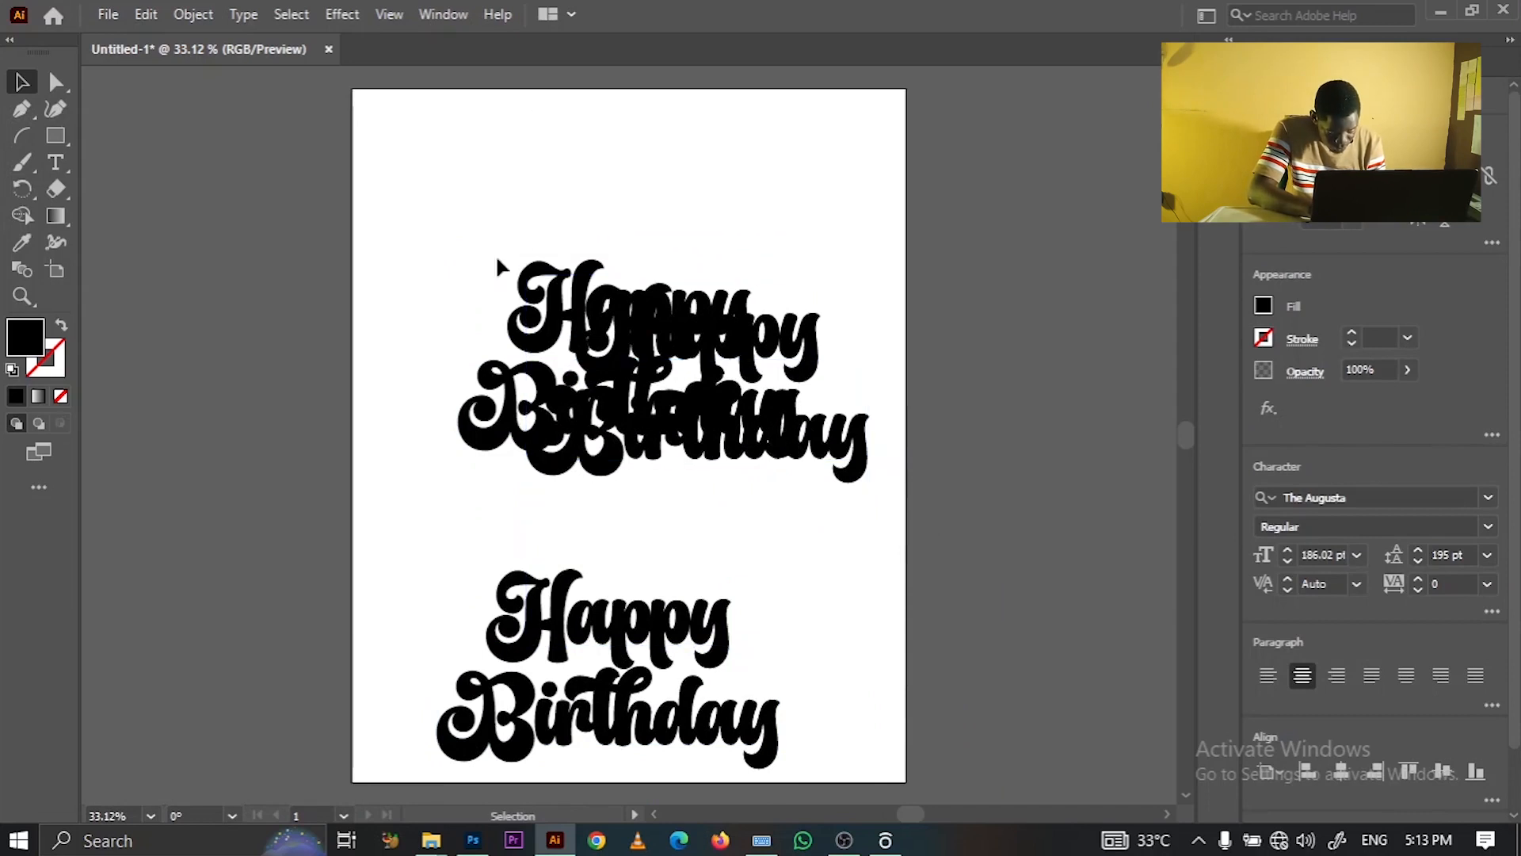
pyautogui.moveTo(537, 211); pyautogui.dragTo(401, 262)
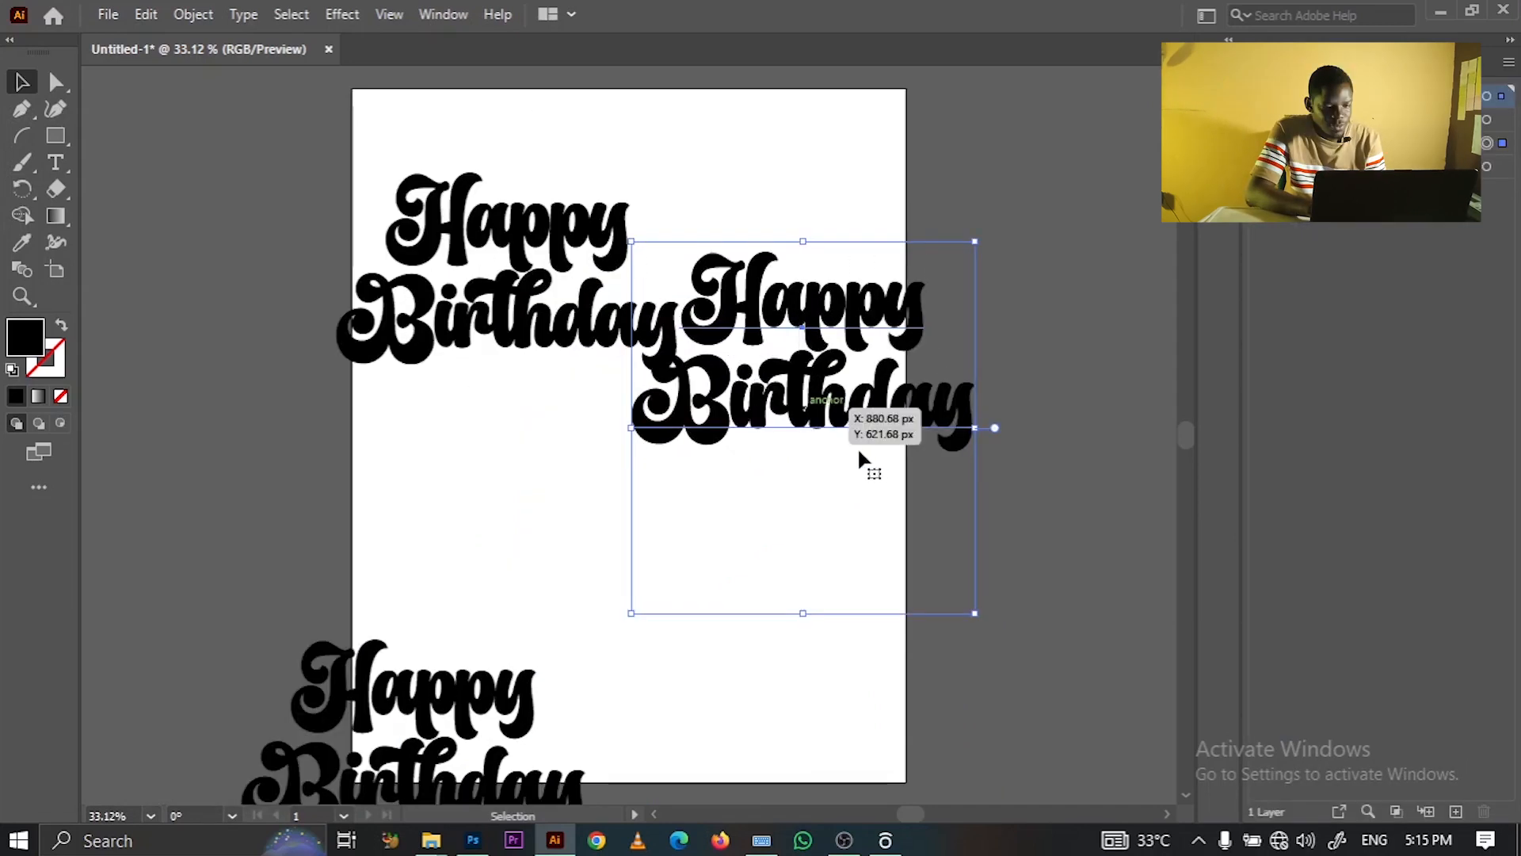
pyautogui.moveTo(865, 425); pyautogui.dragTo(864, 448)
pyautogui.hotkey('ctrl', 'z')
pyautogui.hotkey('ctrl', 'z')
pyautogui.hotkey('ctrl', 'z')
pyautogui.hotkey('ctrl', 'z')
pyautogui.hotkey('ctrl', 'z')
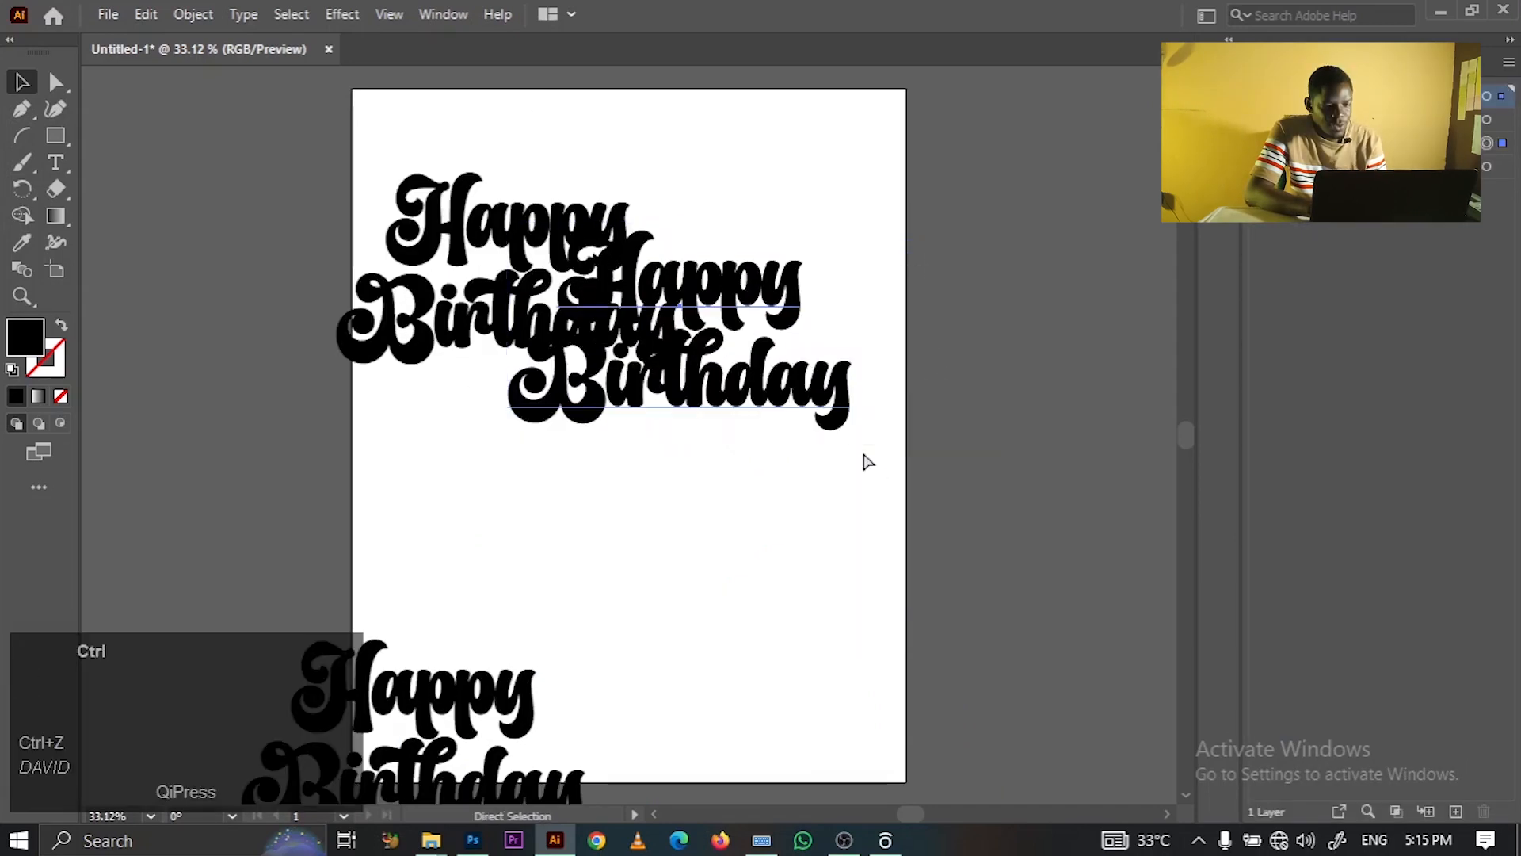
pyautogui.click(415, 166)
pyautogui.moveTo(383, 176); pyautogui.dragTo(901, 539)
# - Set Blend Options to Specified Distance spacing of 1 px
pyautogui.click(204, 15)
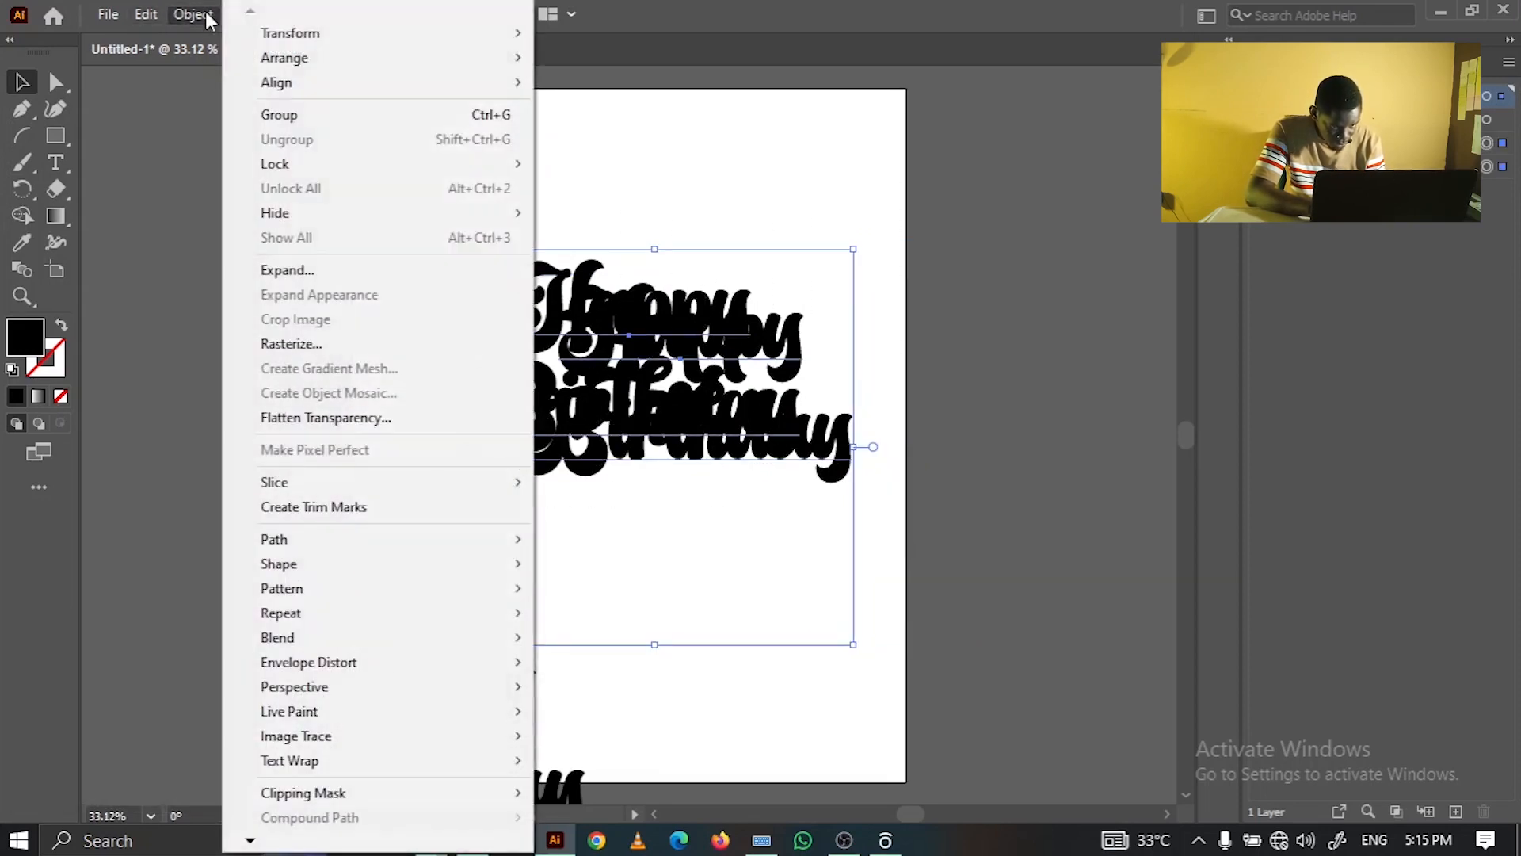
pyautogui.moveTo(400, 638)
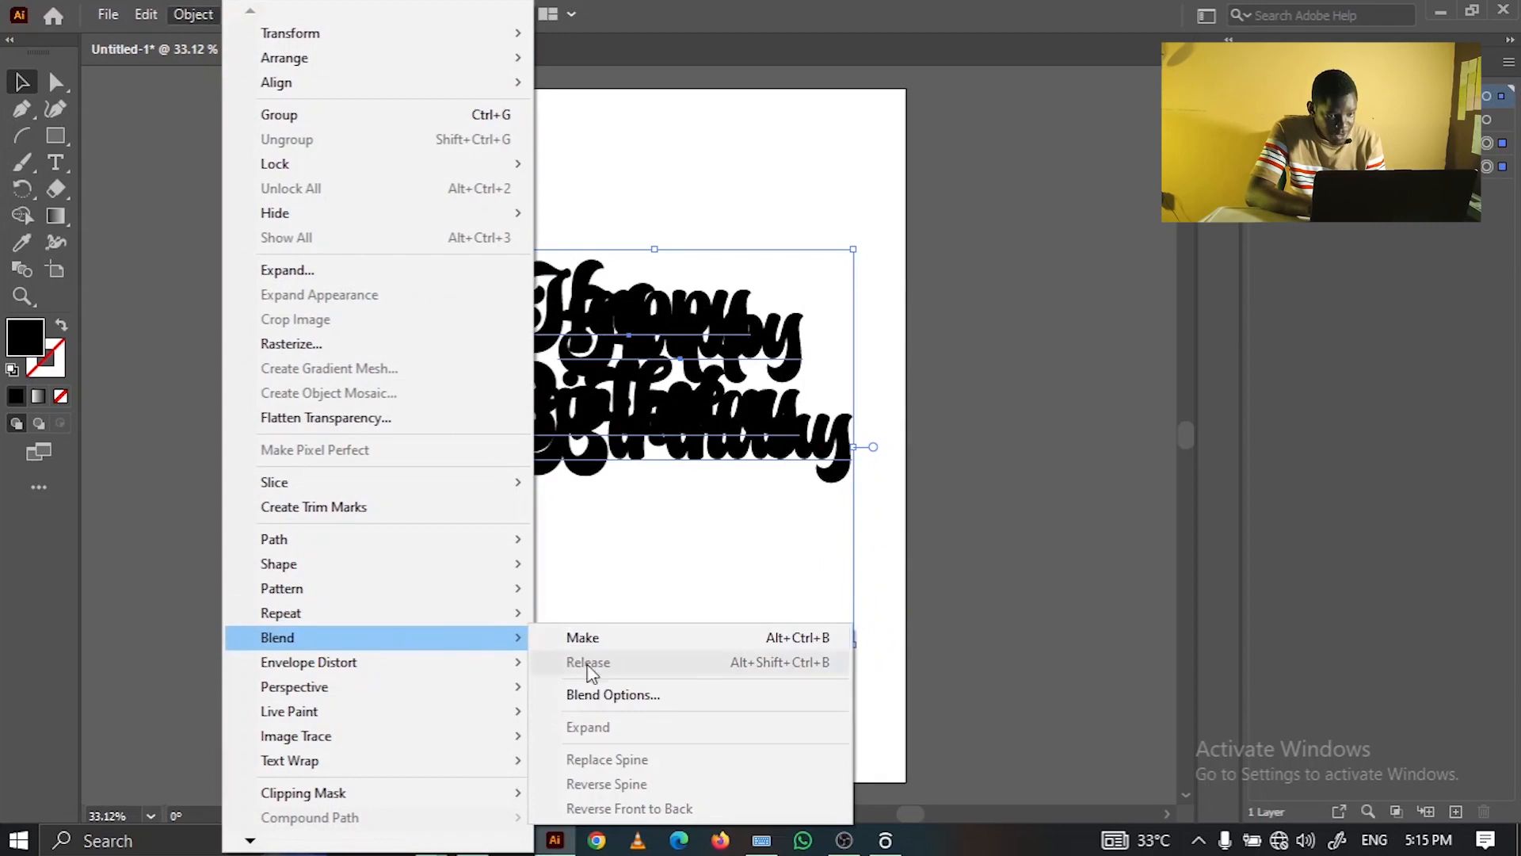
pyautogui.click(610, 695)
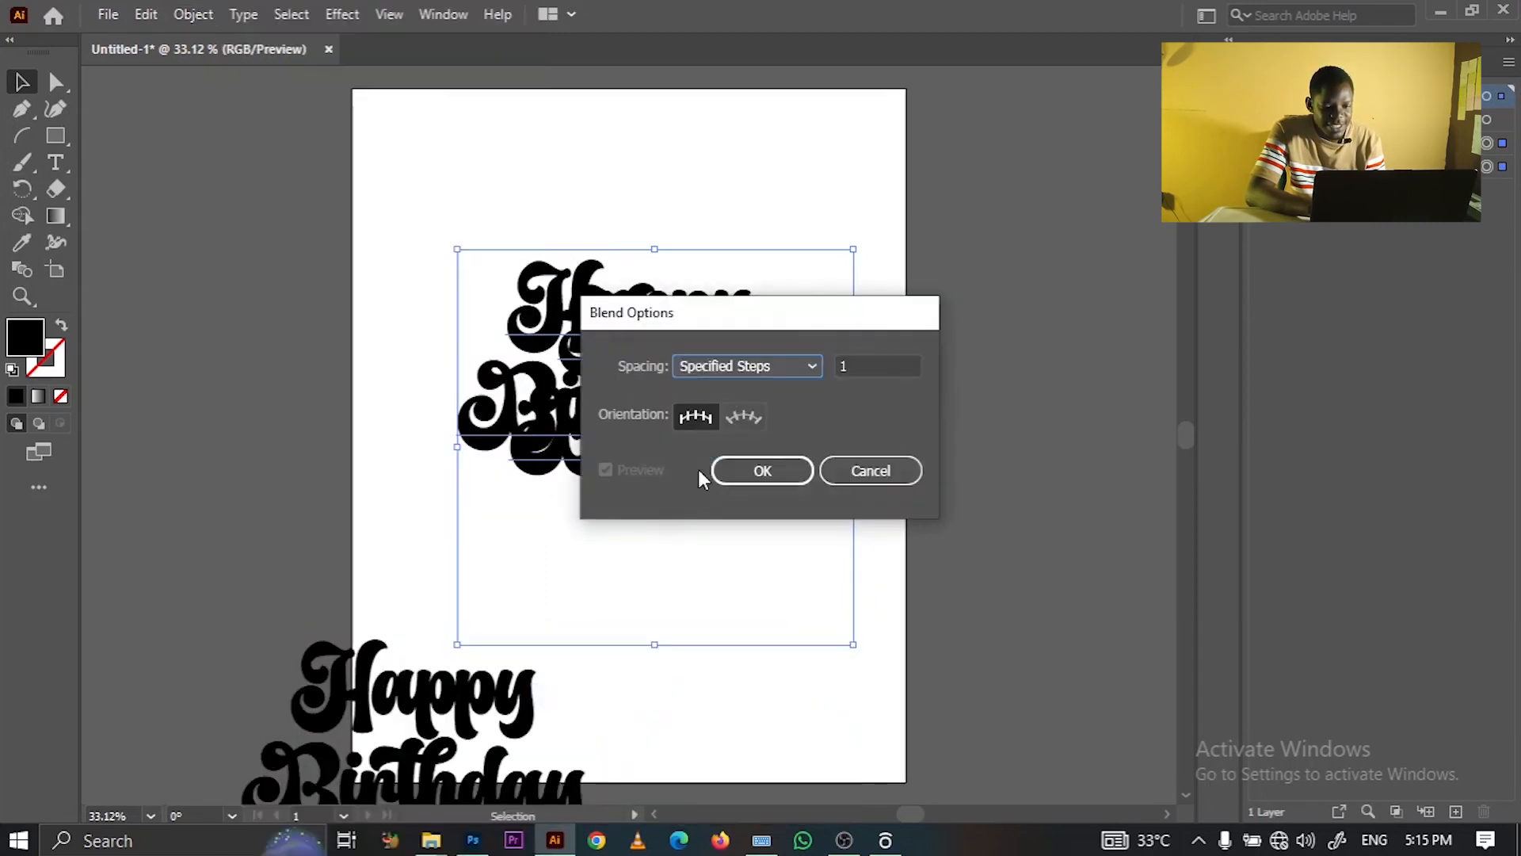
pyautogui.click(744, 367)
pyautogui.click(743, 434)
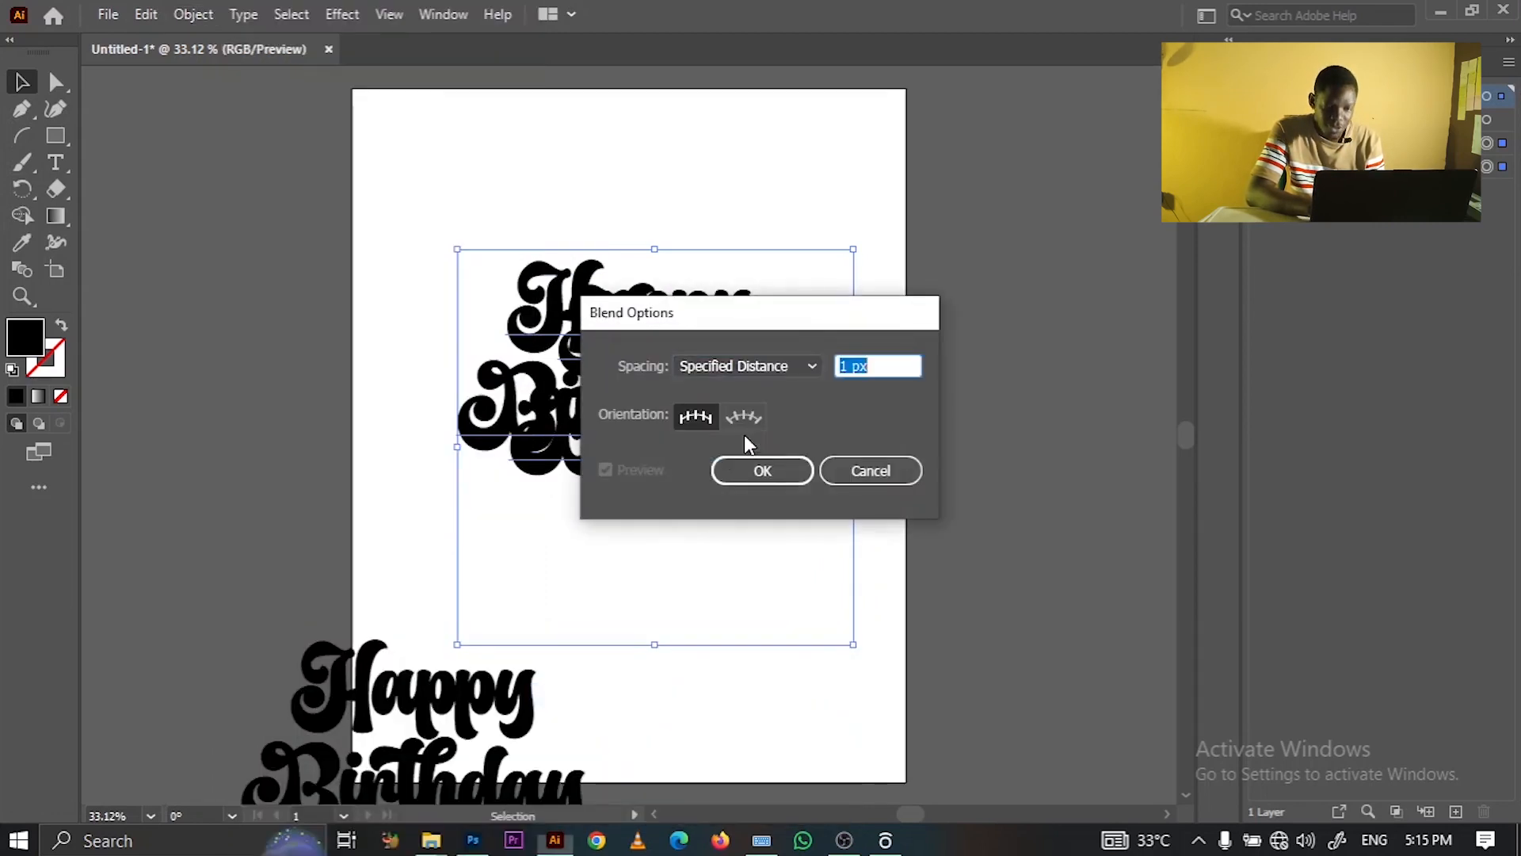
pyautogui.click(792, 469)
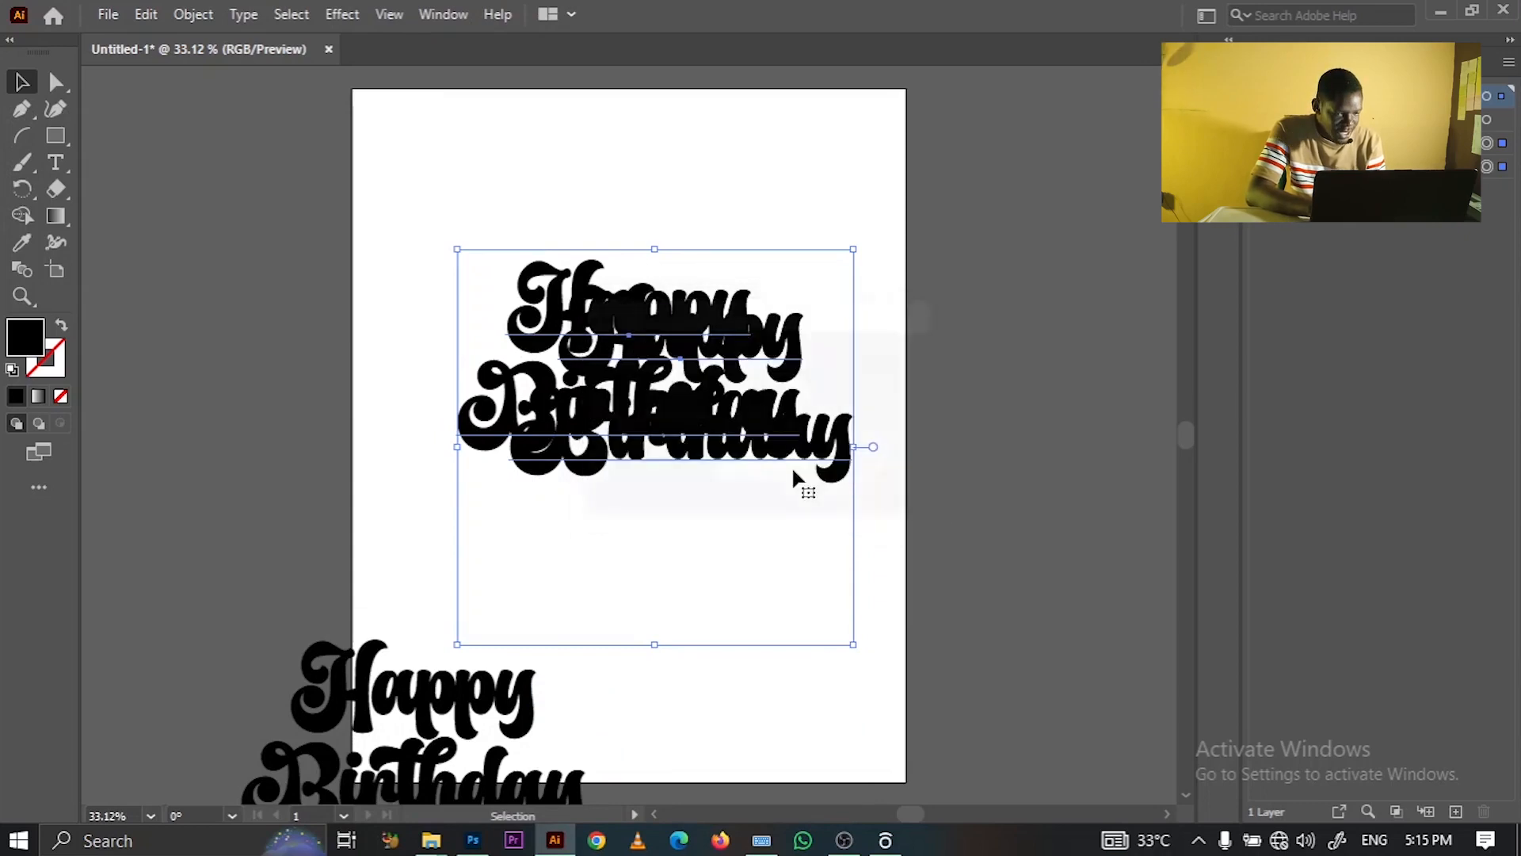
# - Make a blend from the two stacked Happy Birthday copies
pyautogui.click(190, 14)
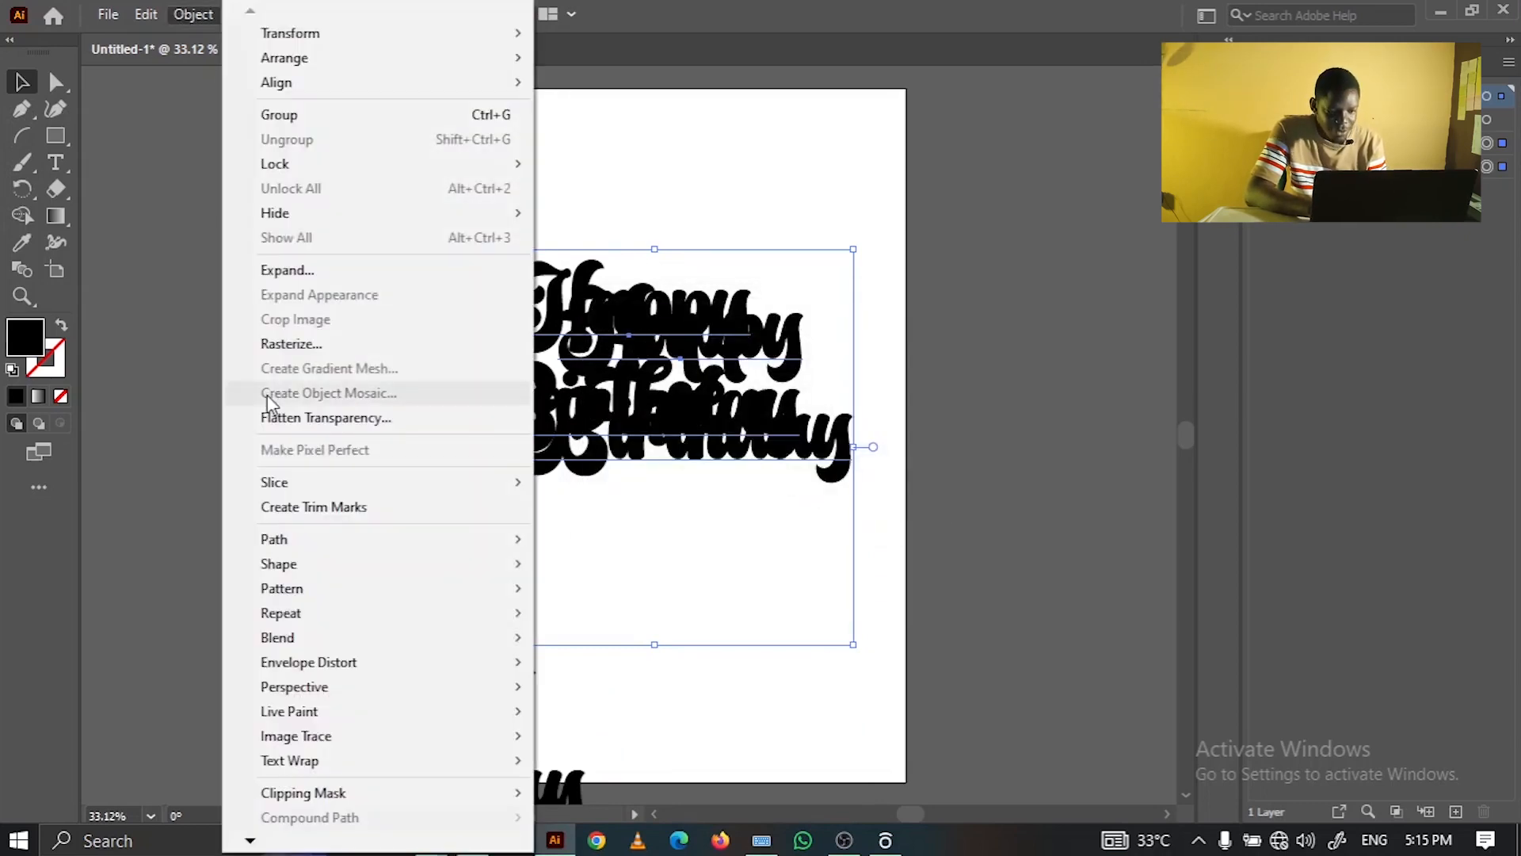
pyautogui.moveTo(313, 642)
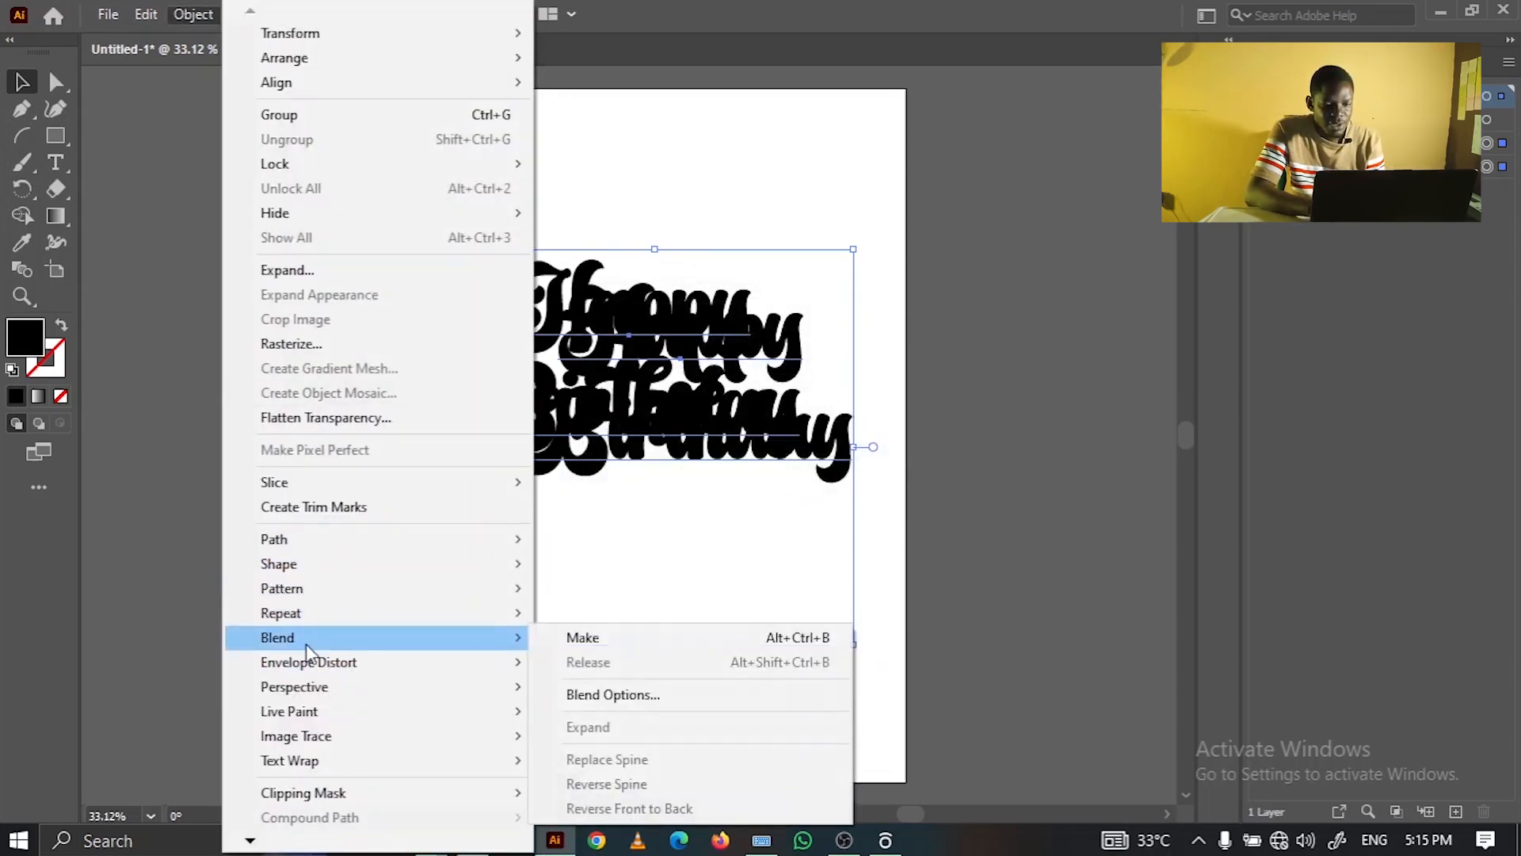
pyautogui.click(631, 638)
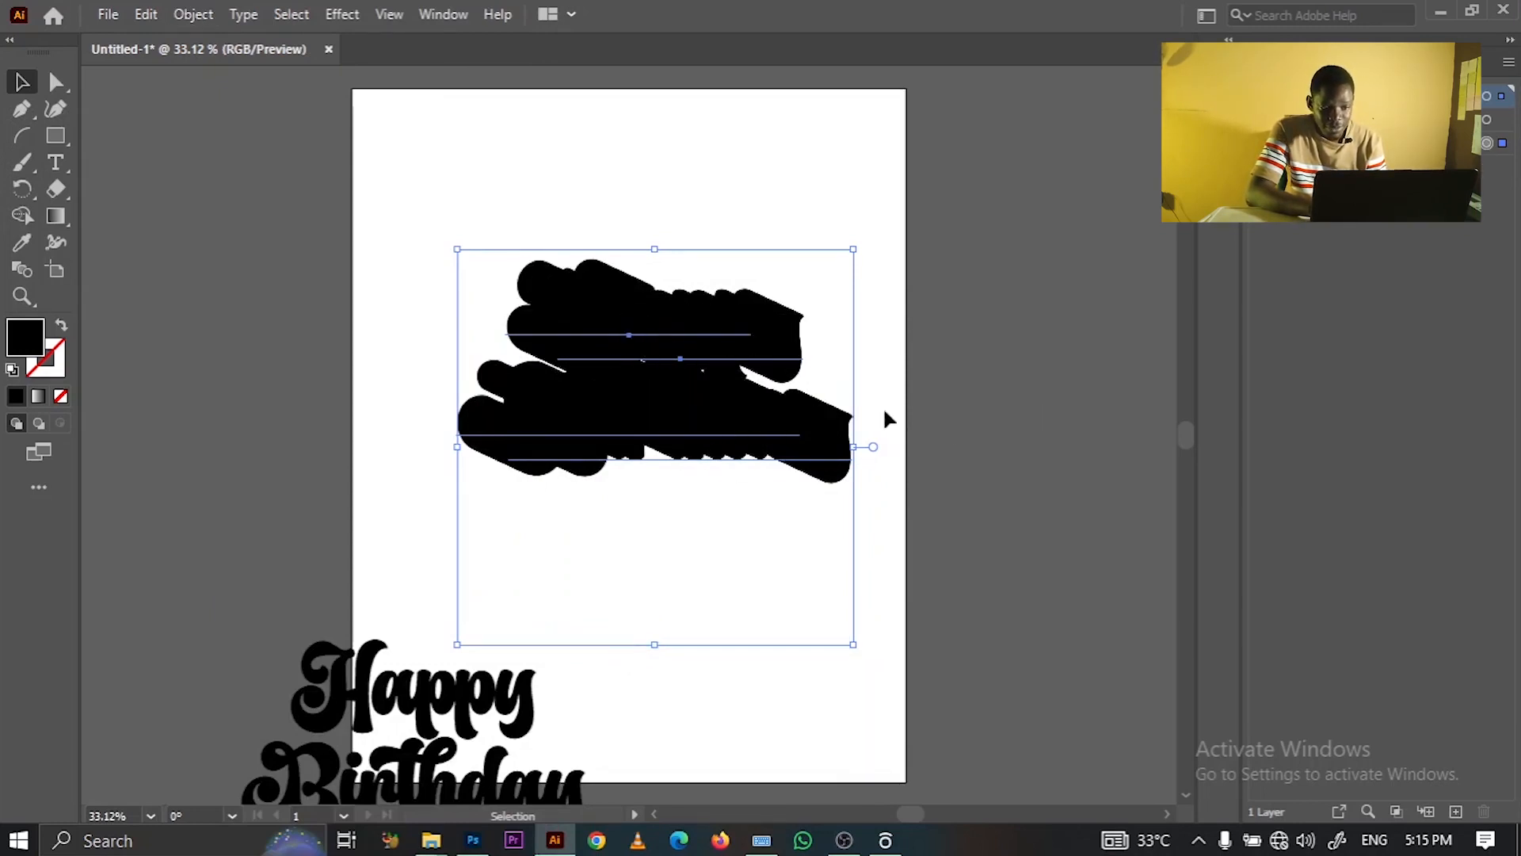
pyautogui.click(992, 350)
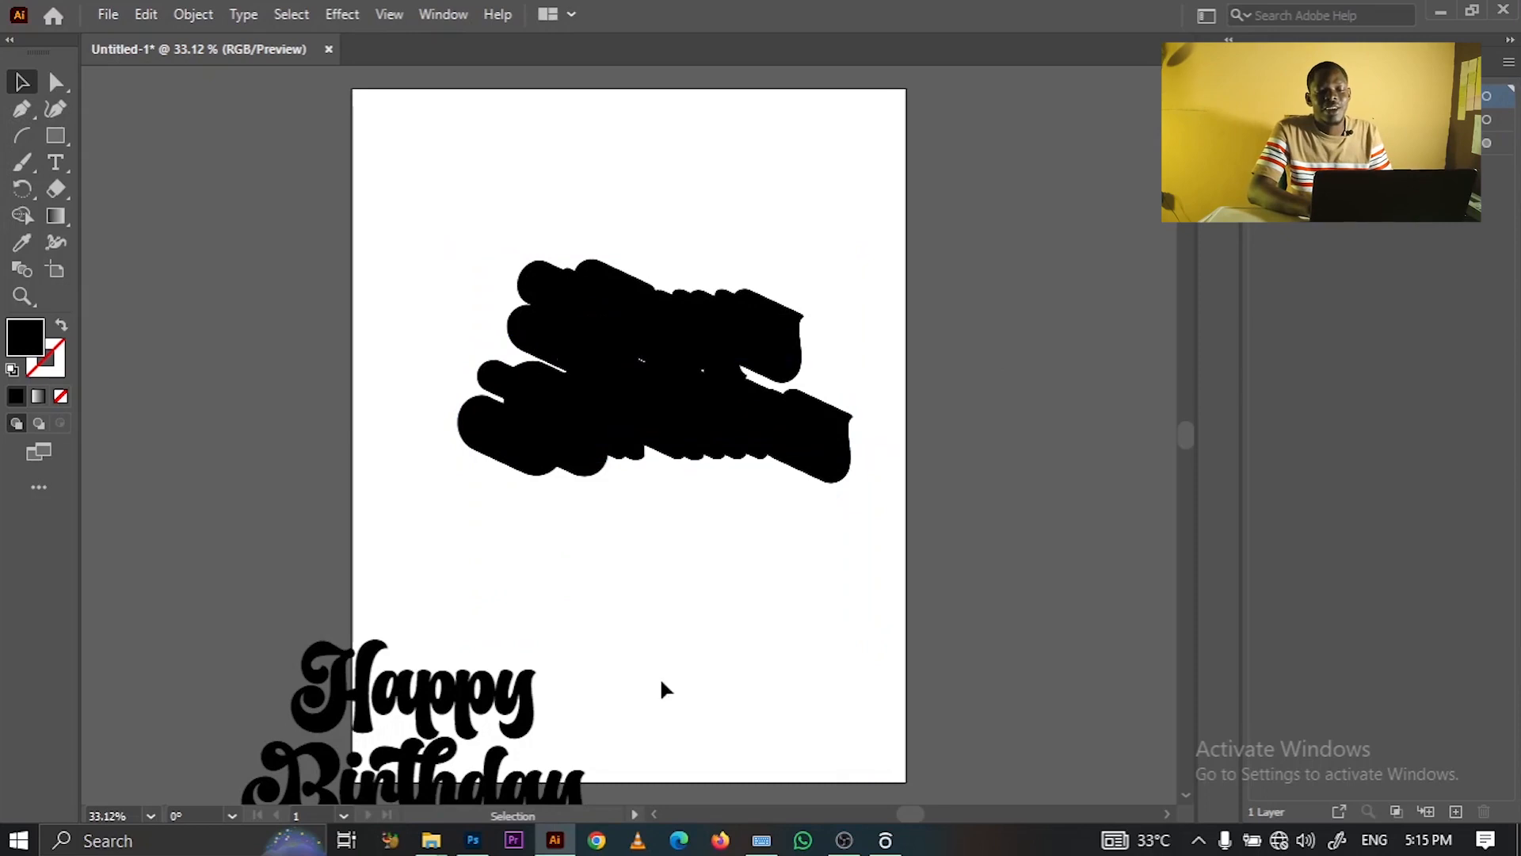
pyautogui.click(592, 371)
# - Drag the flat Happy Birthday lettering onto the artboard and return to Photoshop
pyautogui.click(958, 204)
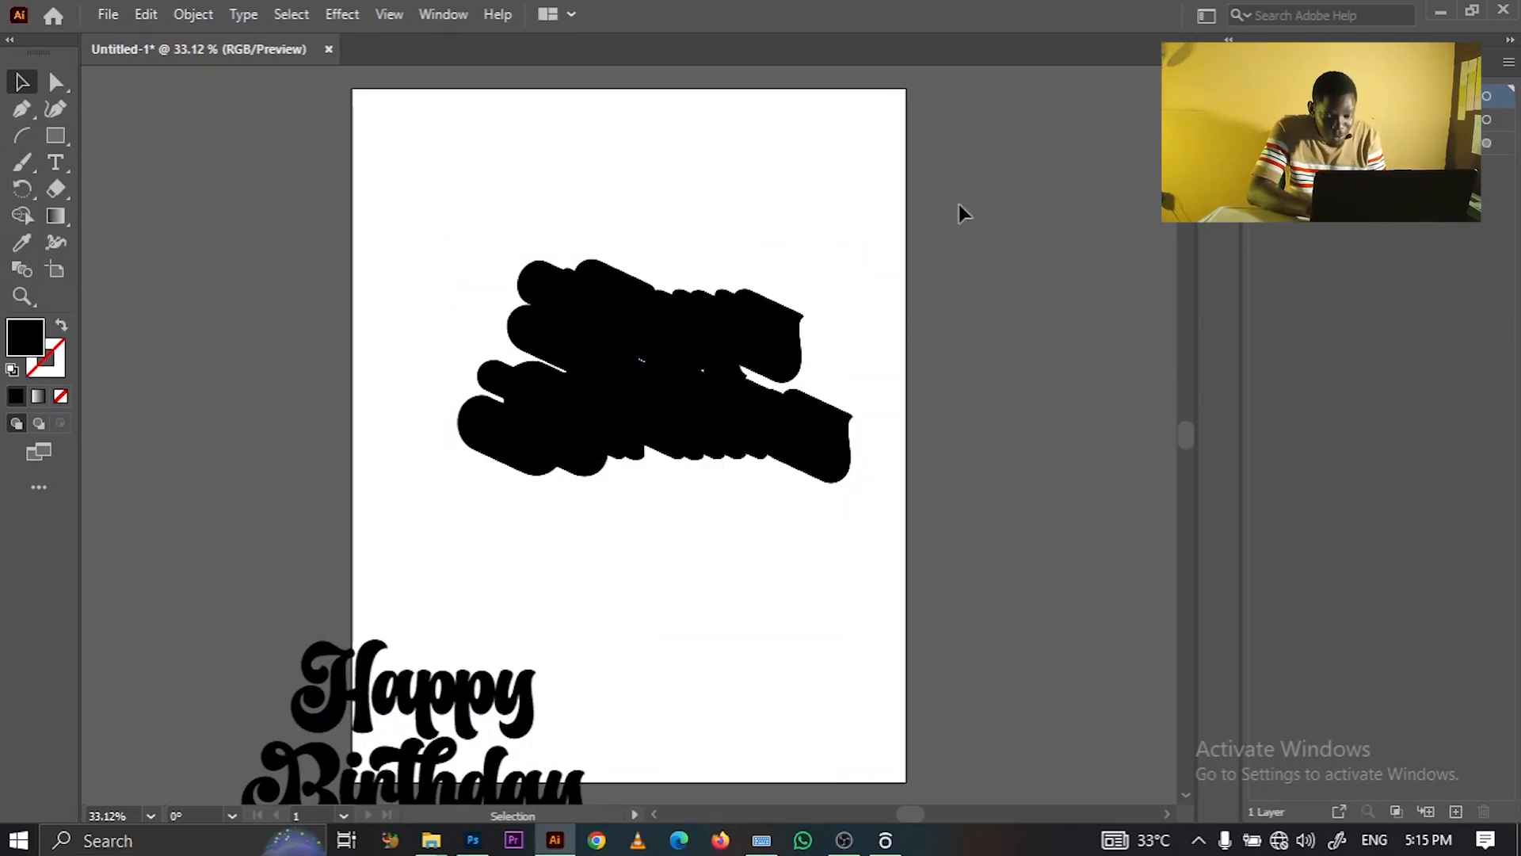
pyautogui.moveTo(525, 717); pyautogui.dragTo(886, 476)
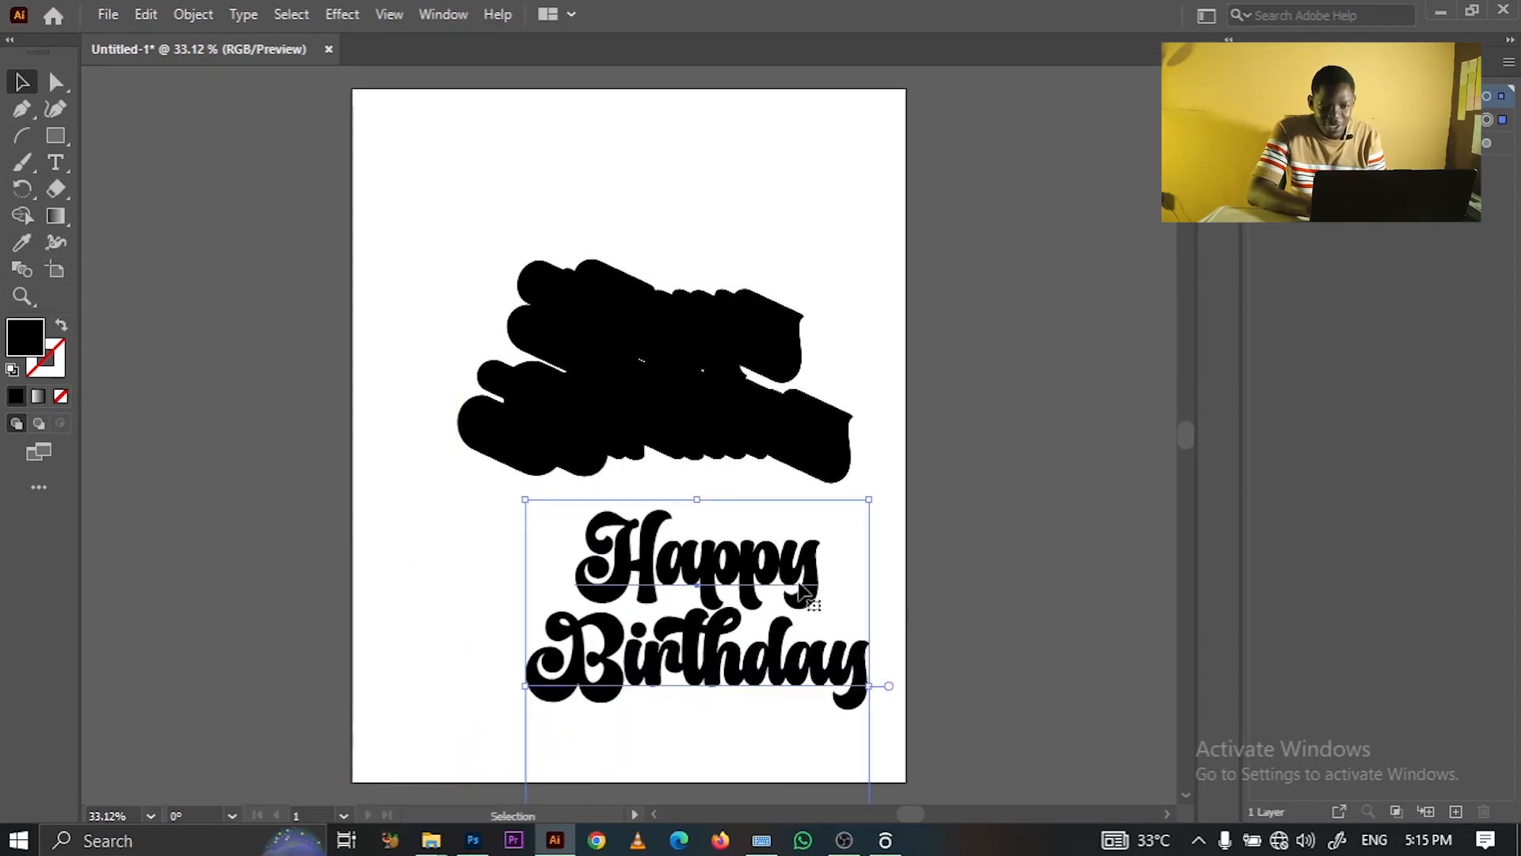
pyautogui.click(784, 434)
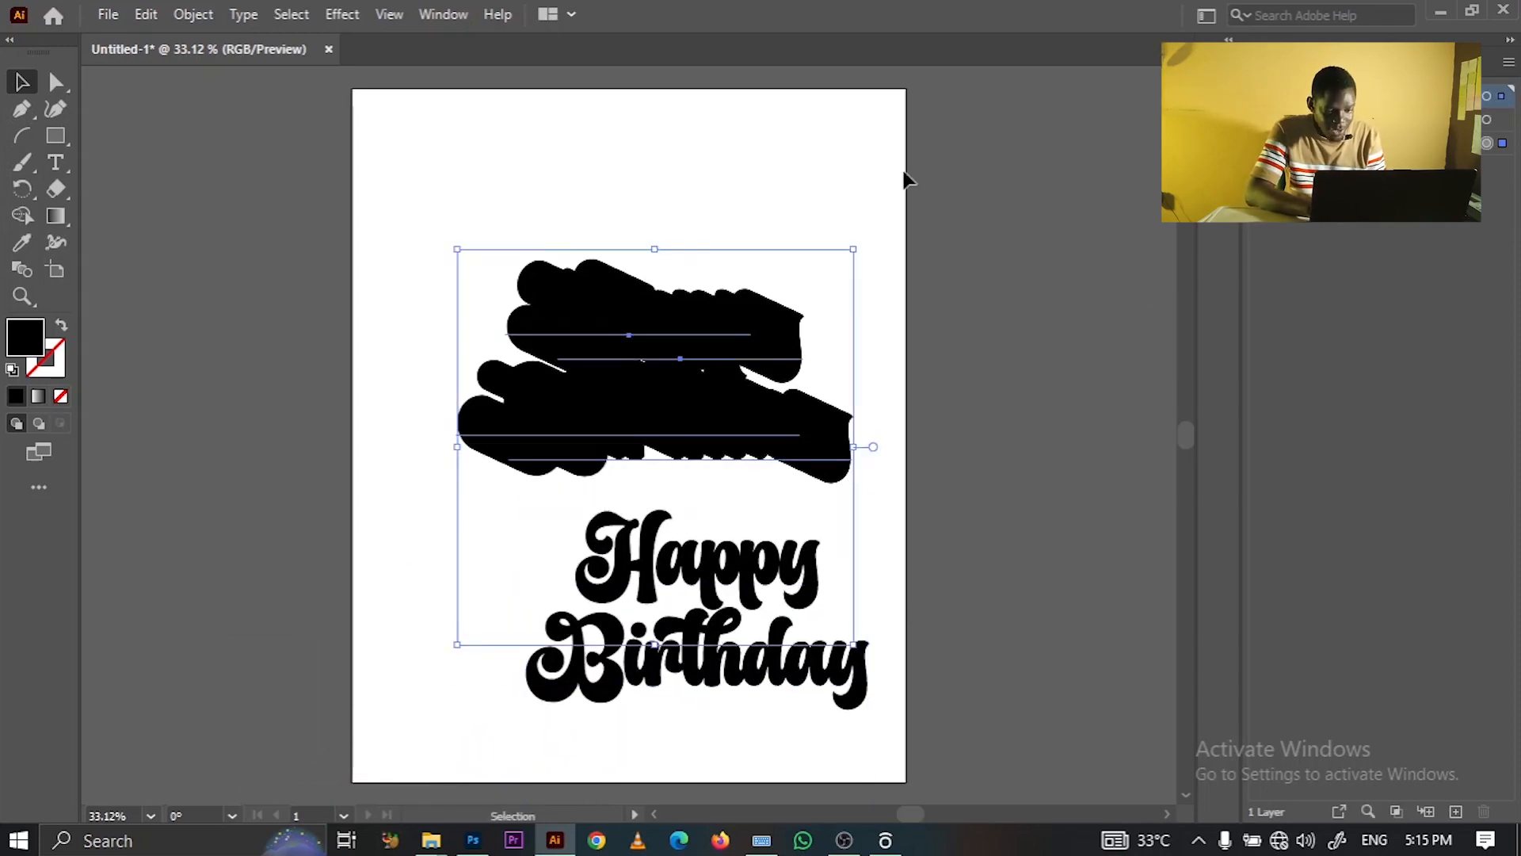
pyautogui.click(473, 840)
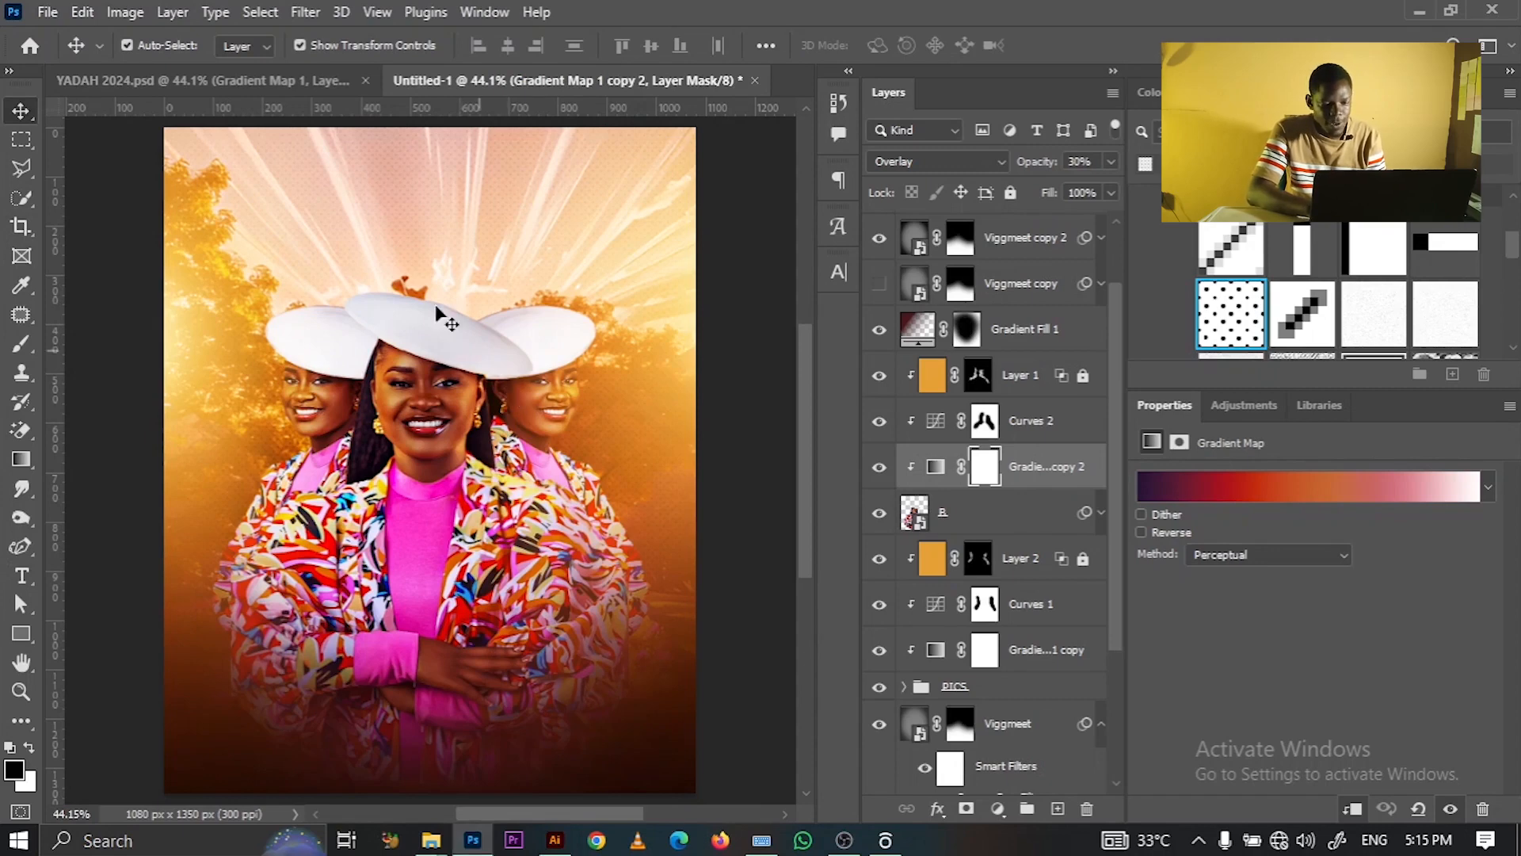
# - Sample the pink of the woman's top and copy its hex code ff3ed0 for reuse in Illustrator
pyautogui.moveTo(561, 843)
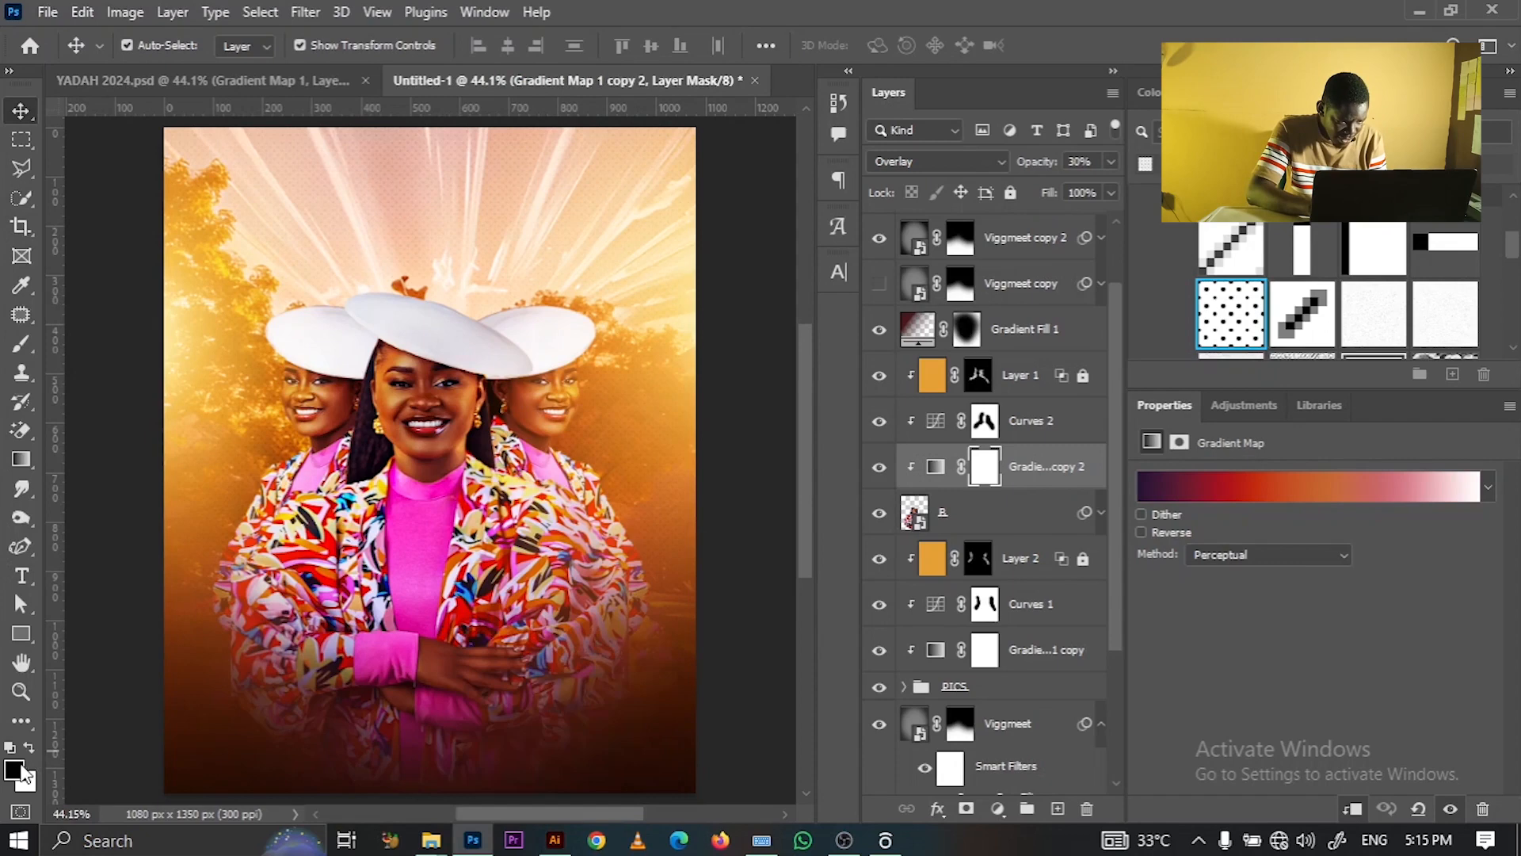
pyautogui.click(14, 770)
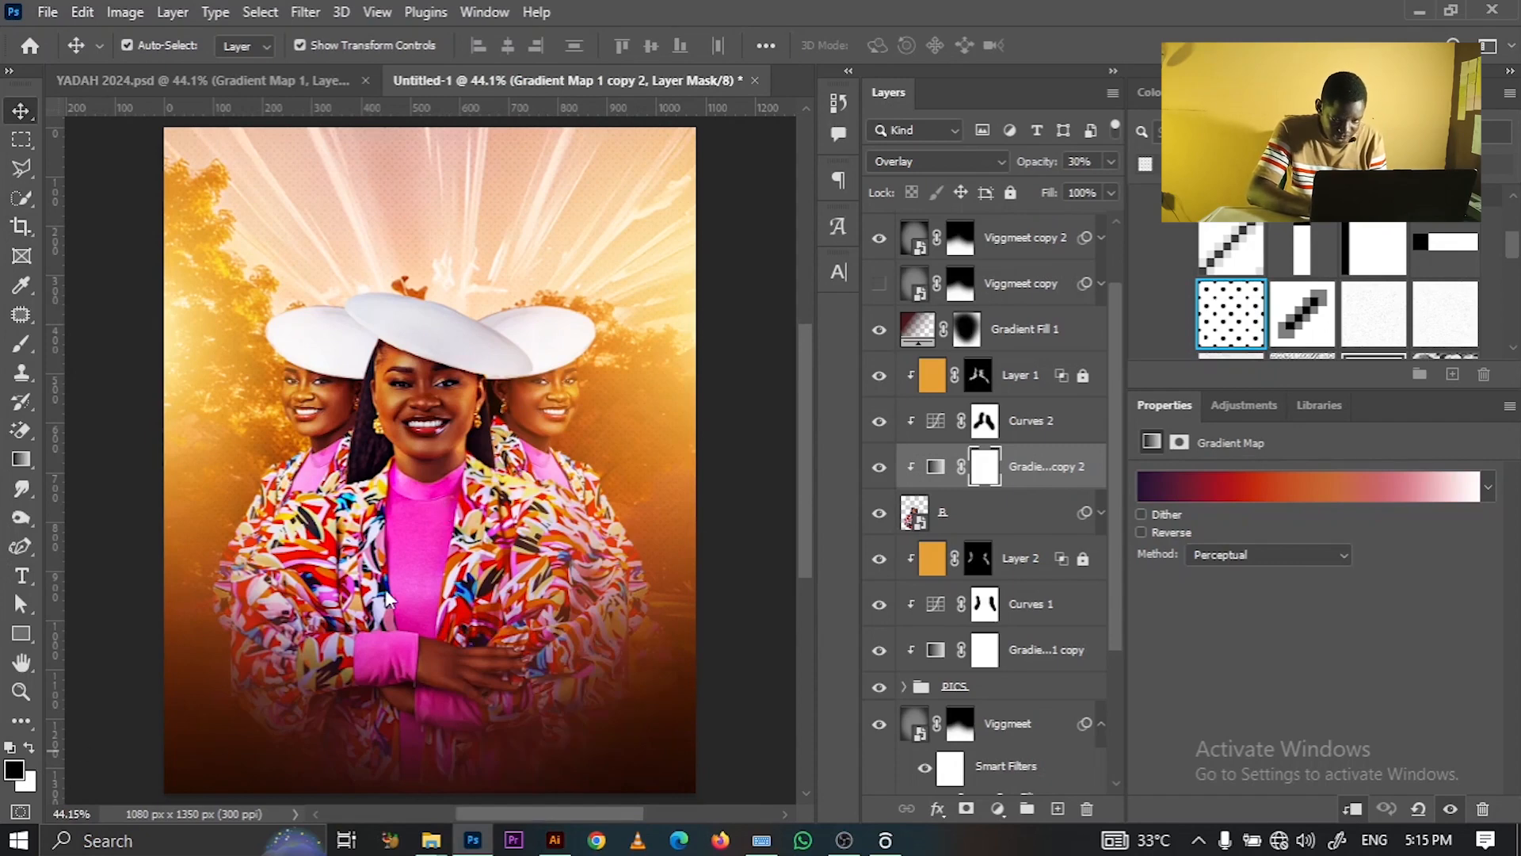
pyautogui.click(1047, 325)
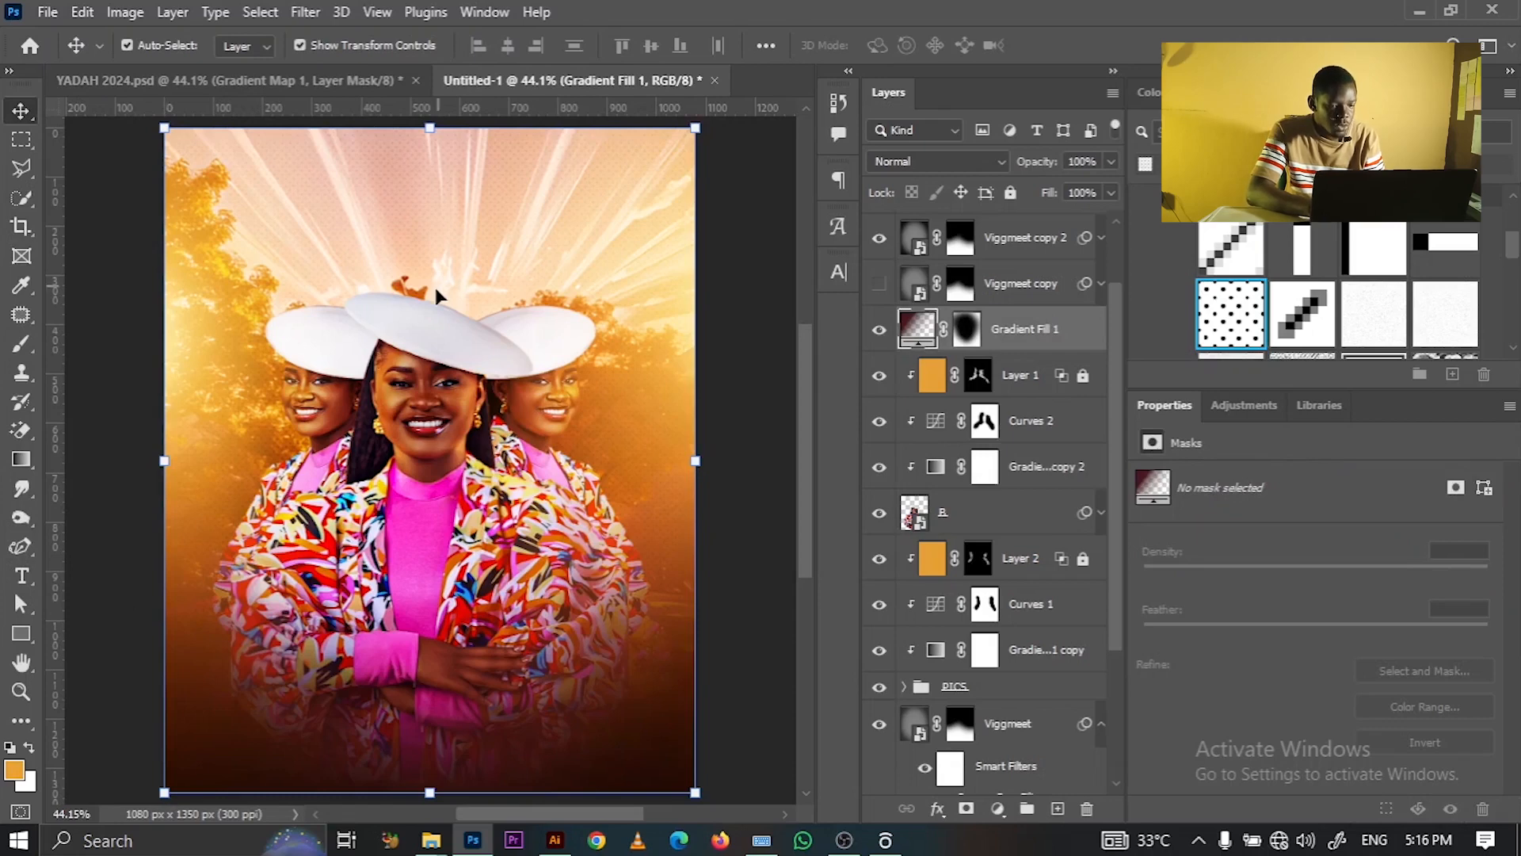
pyautogui.click(14, 776)
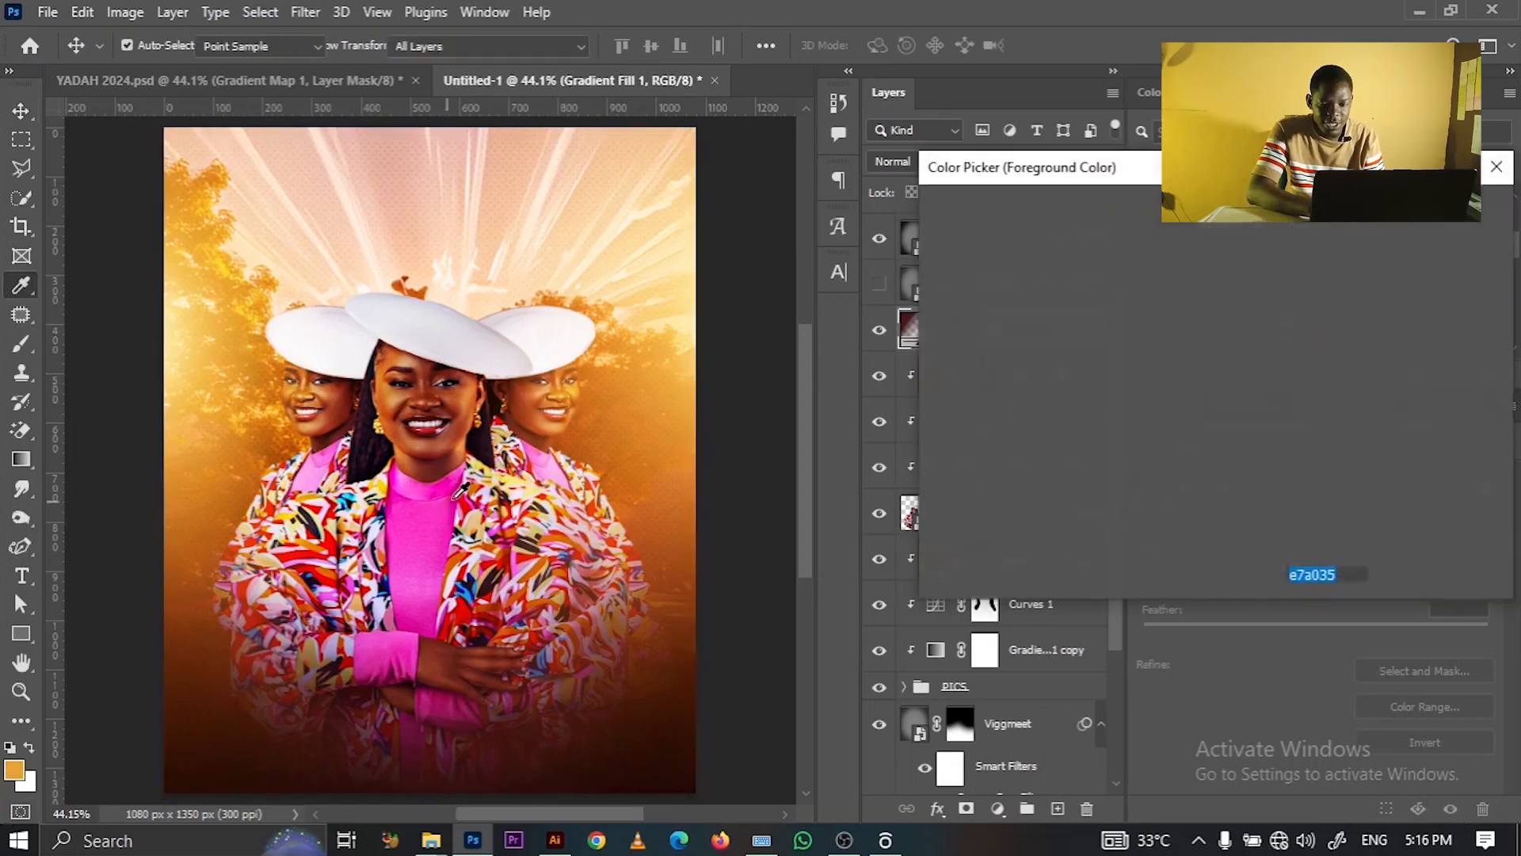
pyautogui.click(421, 533)
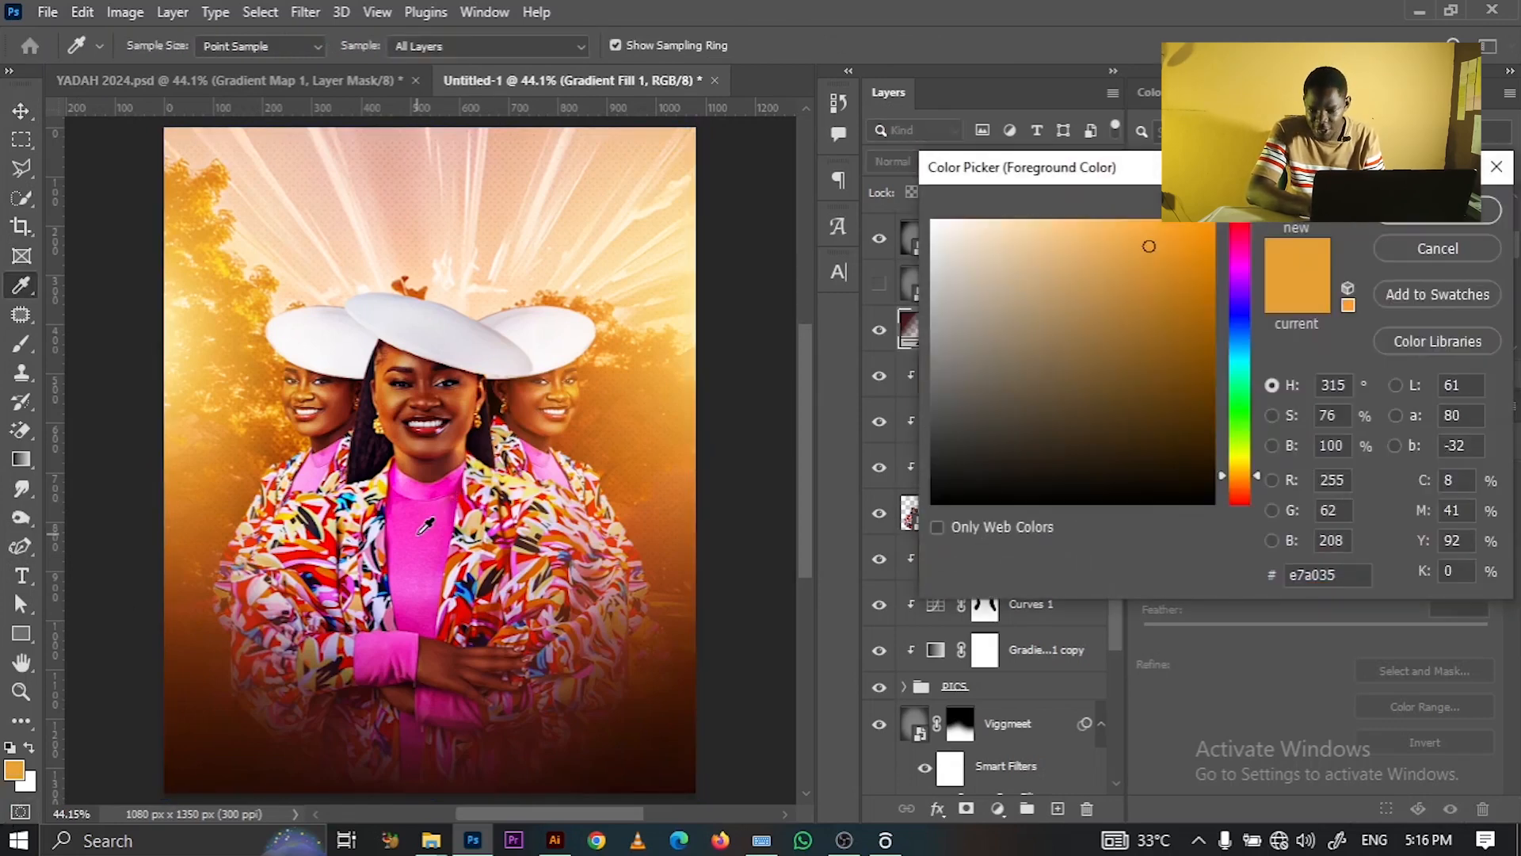
pyautogui.rightClick(1313, 572)
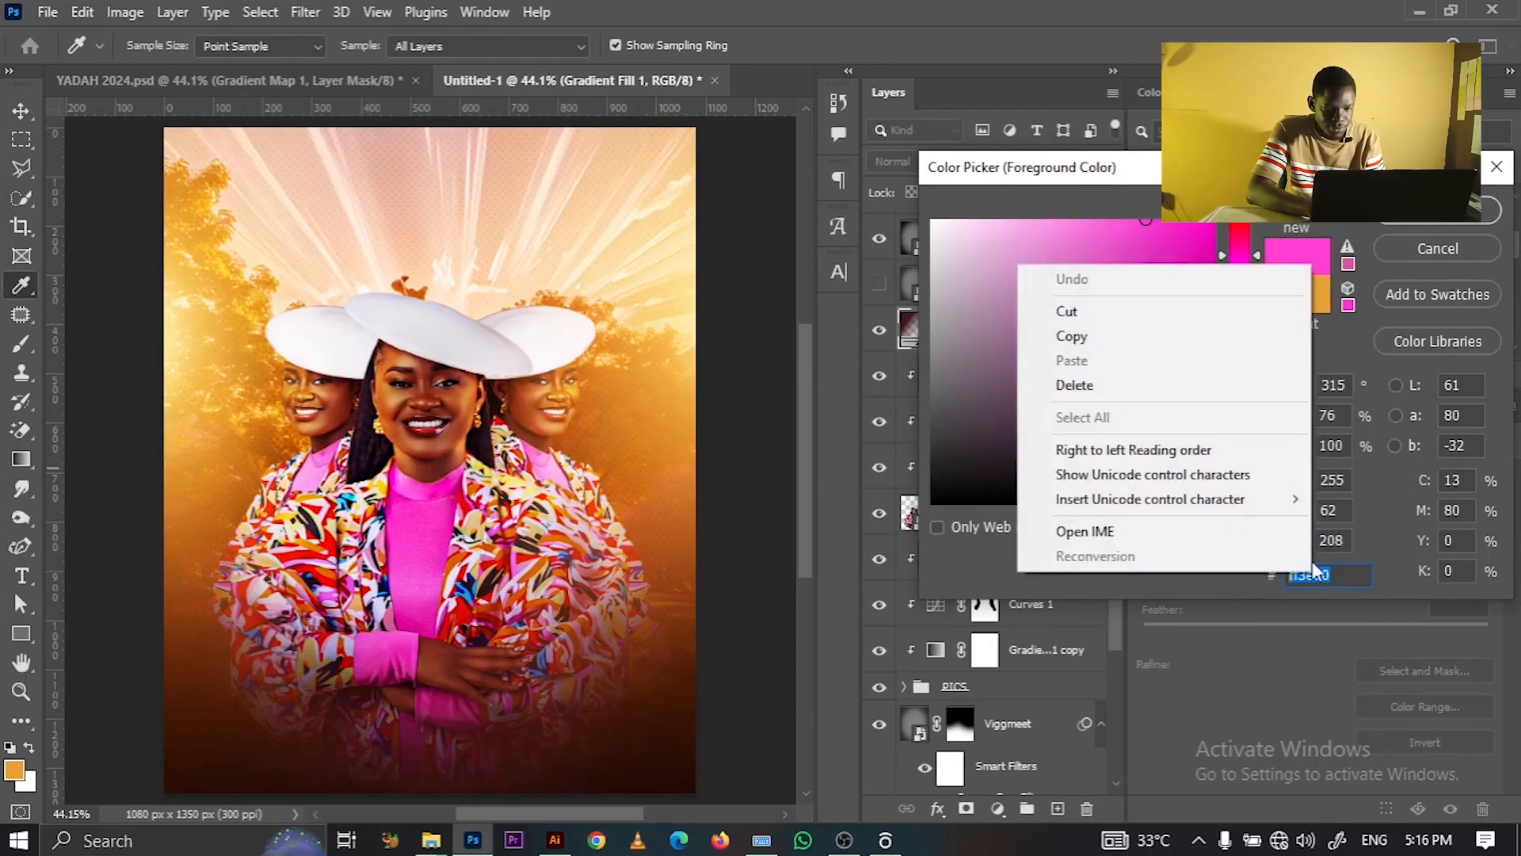
pyautogui.click(1154, 341)
pyautogui.click(1392, 229)
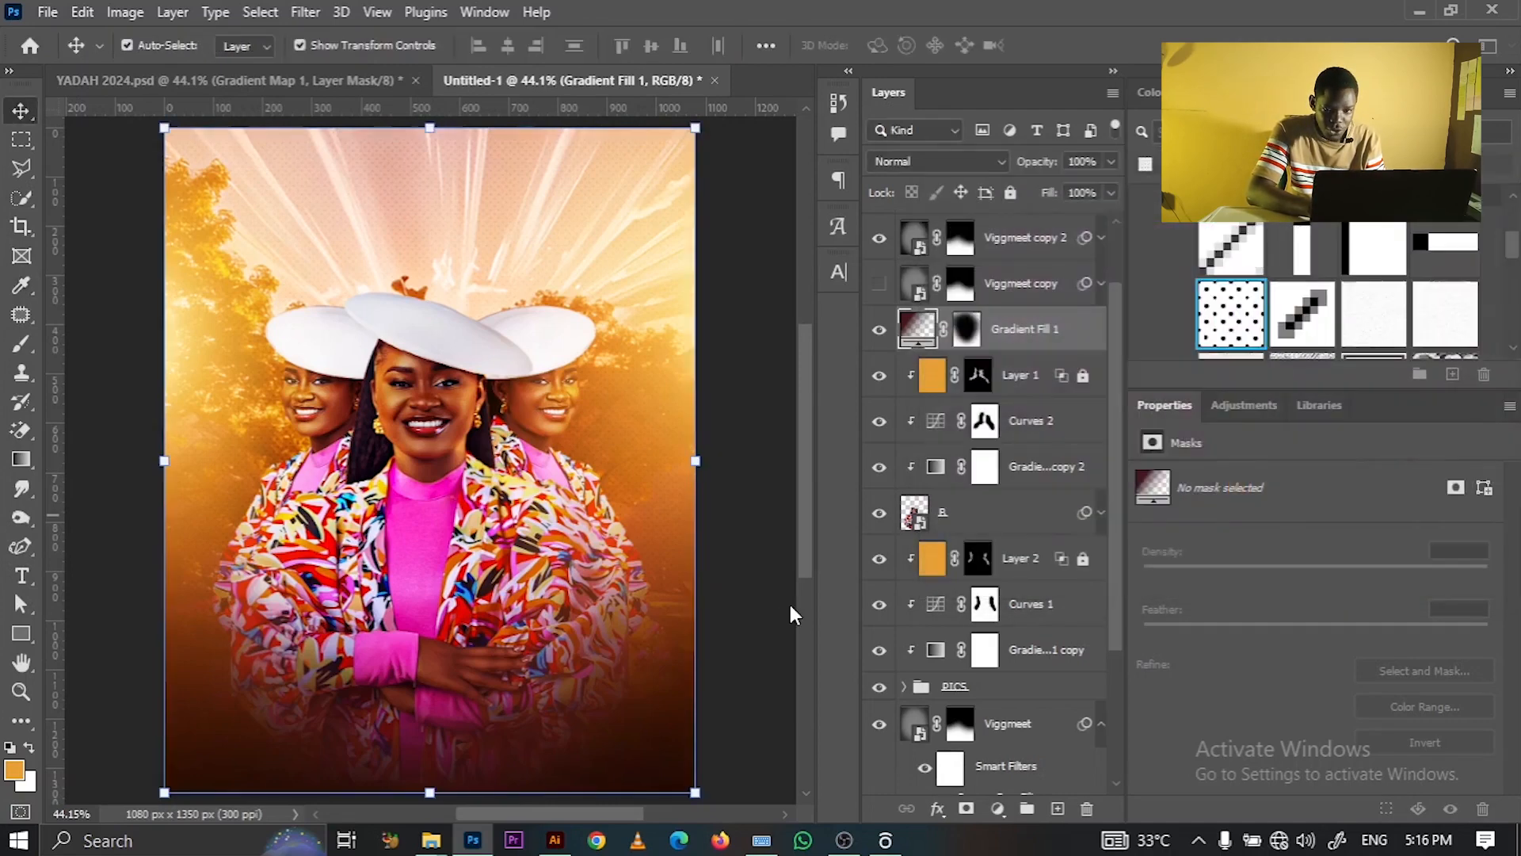
pyautogui.click(554, 840)
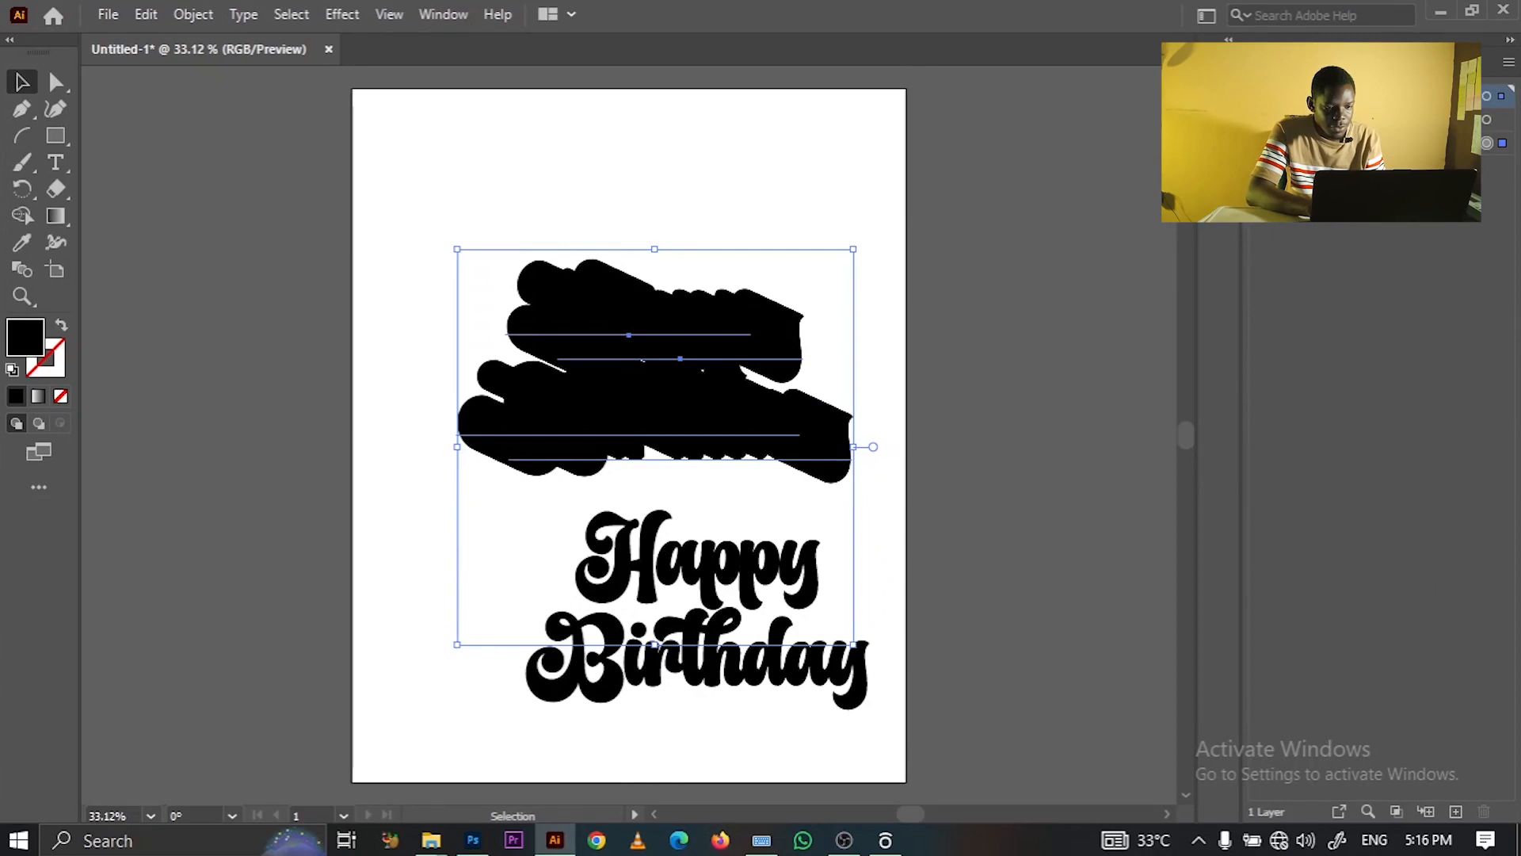
# - Fill the stepped Happy Birthday blend with pink ff3ed0, then darken it to dark purple 49073c
pyautogui.doubleClick(17, 339)
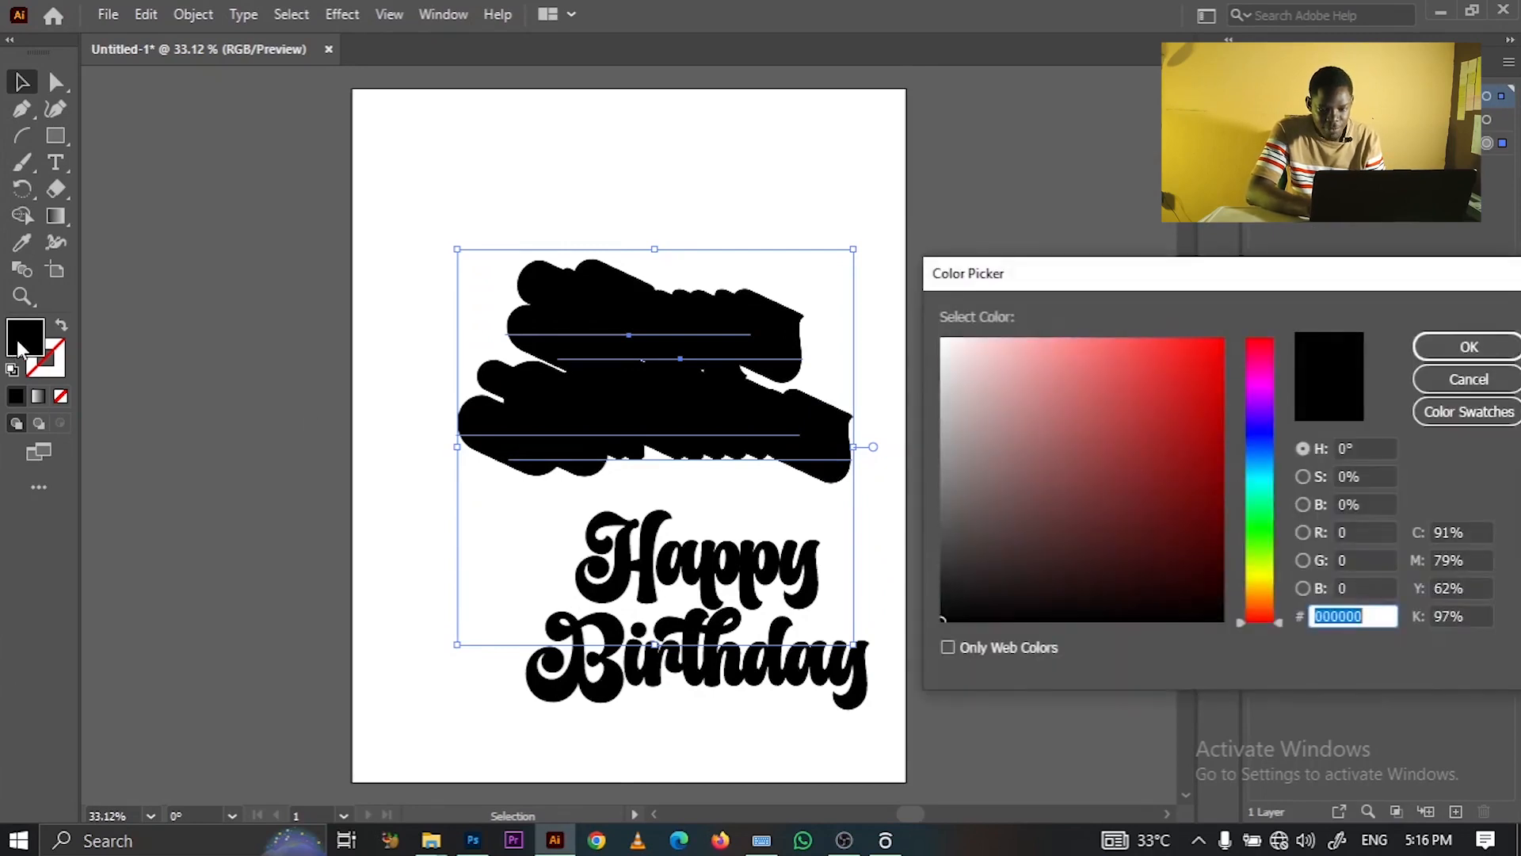
pyautogui.hotkey('ctrl', 'v')
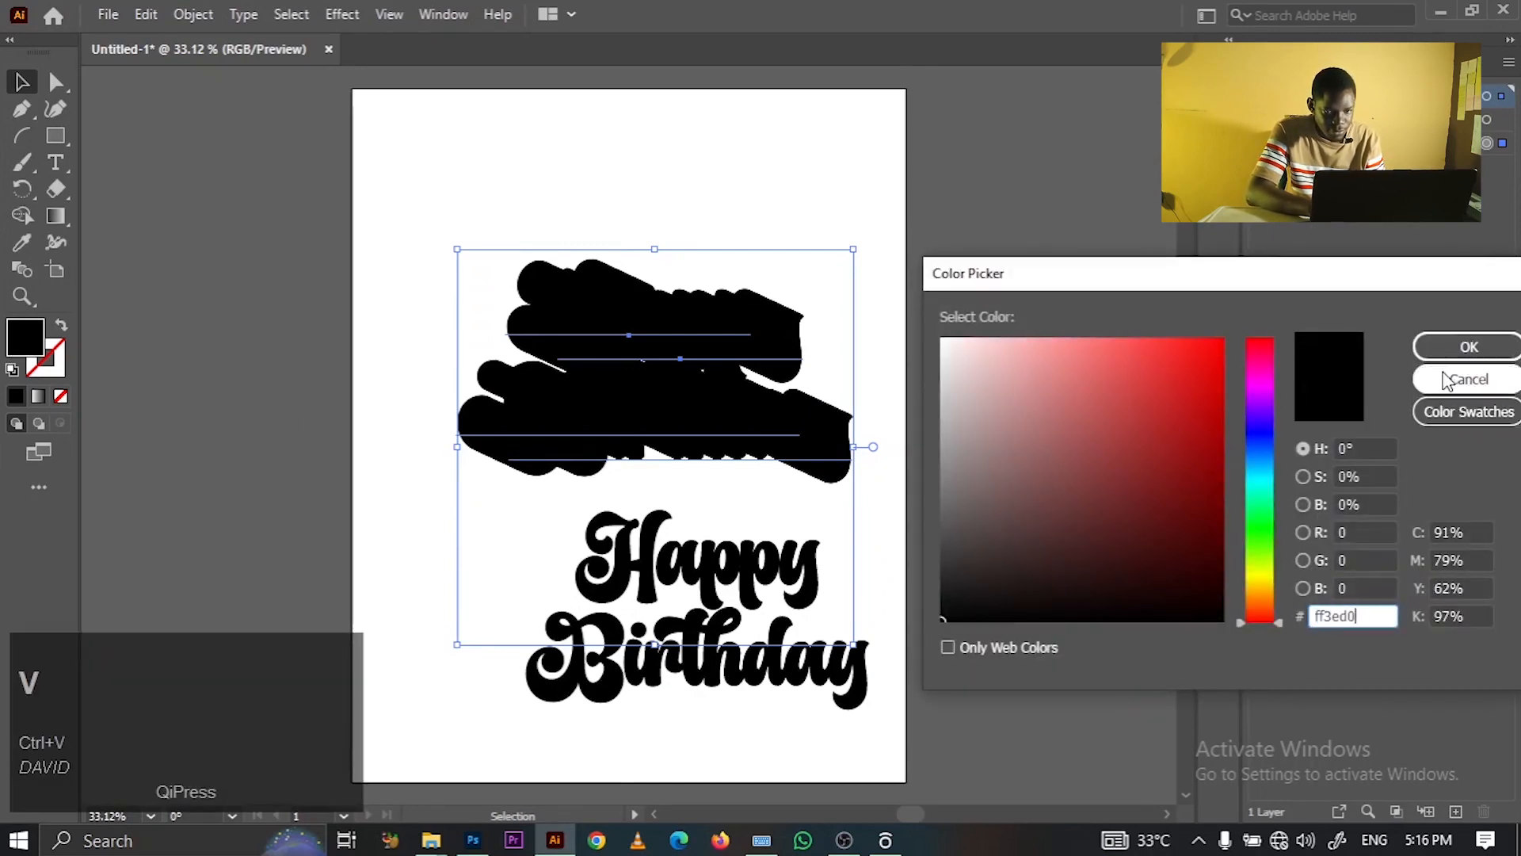
pyautogui.click(1430, 349)
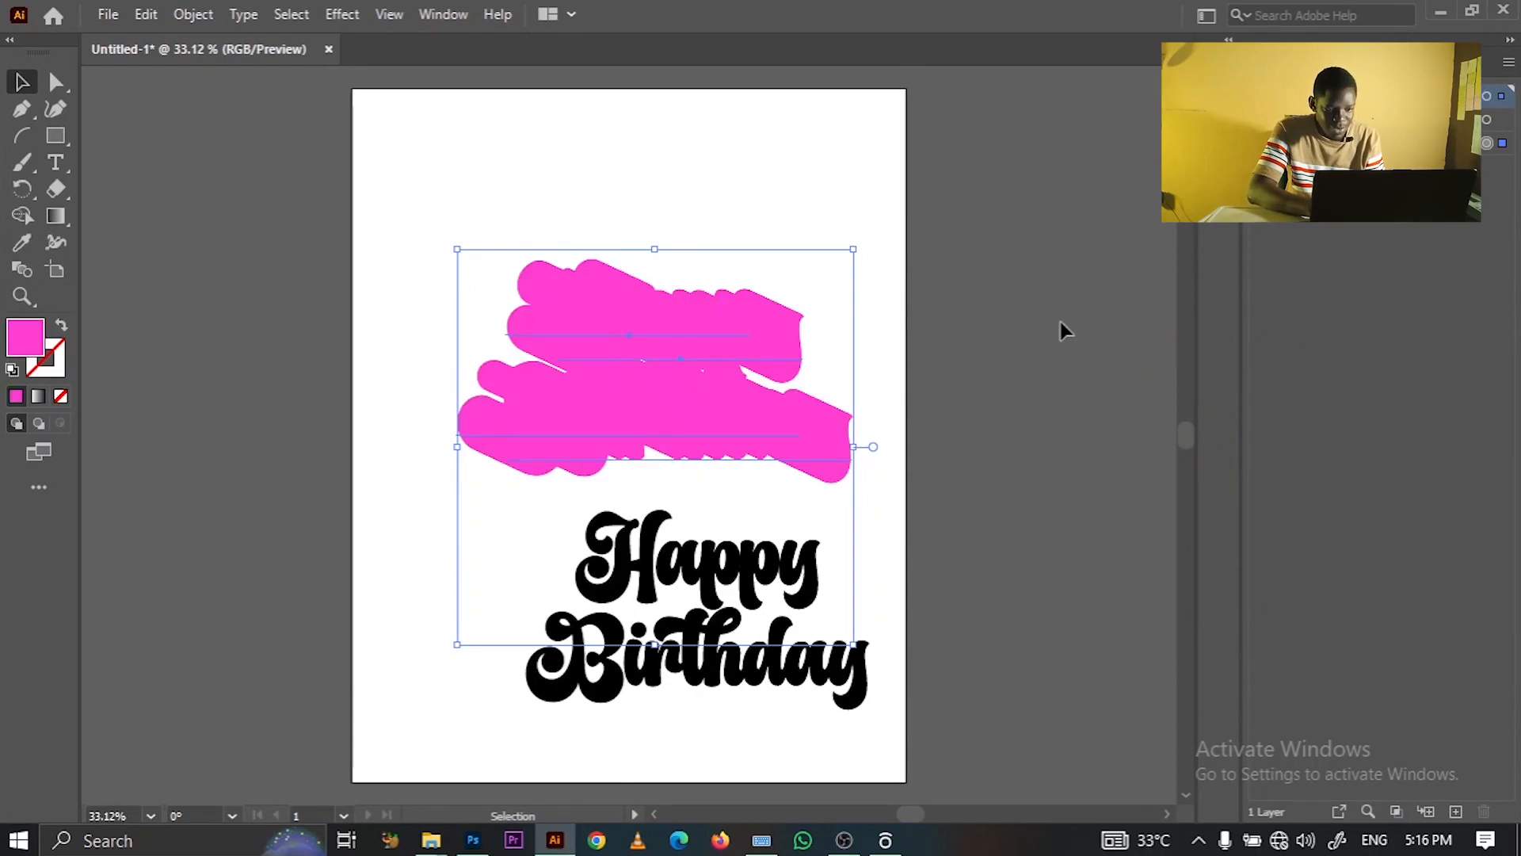
pyautogui.doubleClick(33, 331)
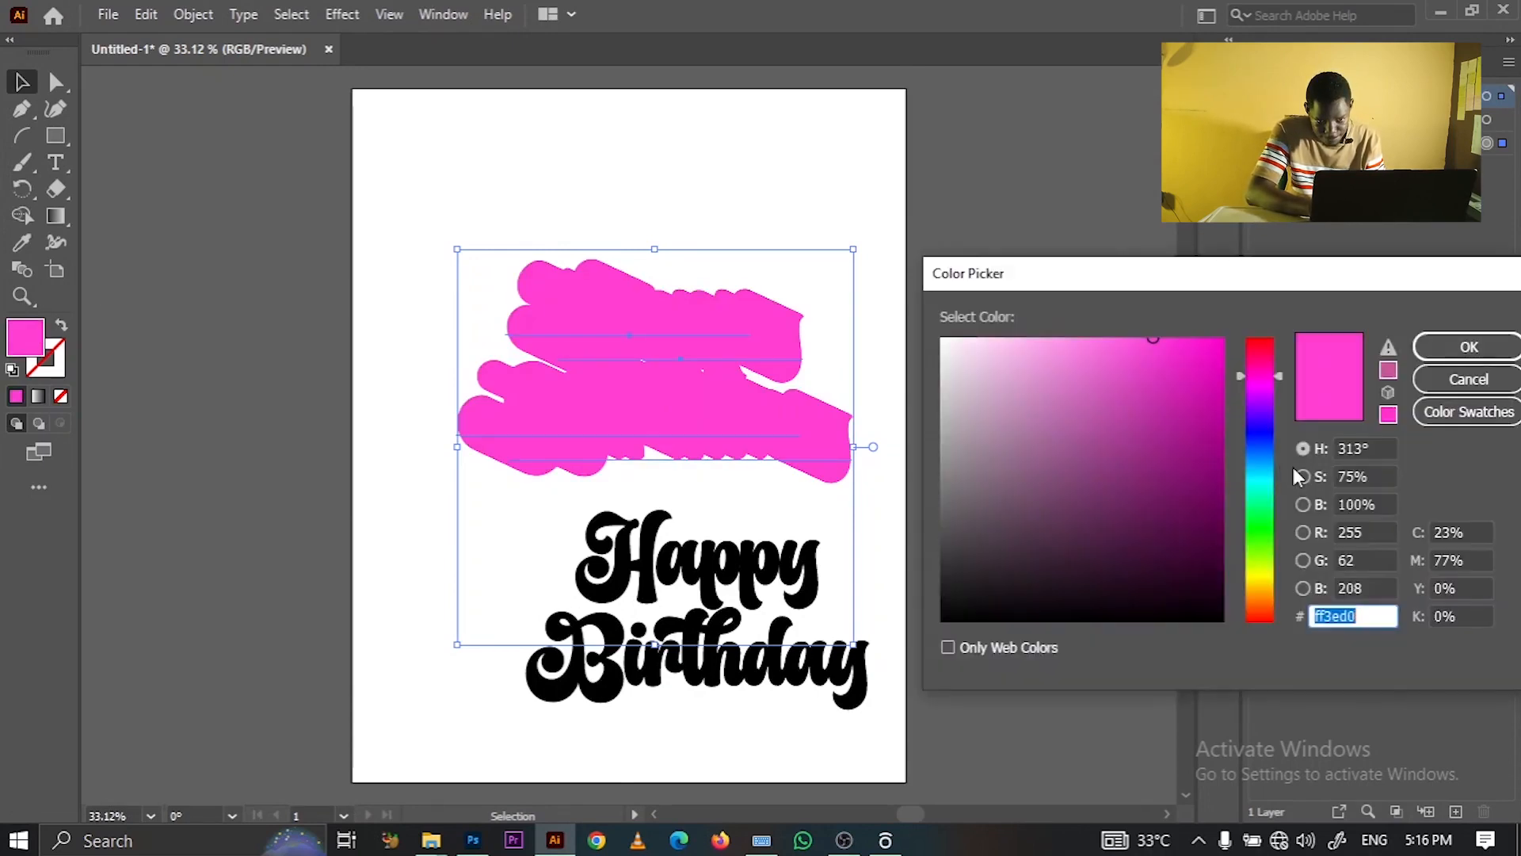
pyautogui.moveTo(1149, 356); pyautogui.dragTo(1195, 536)
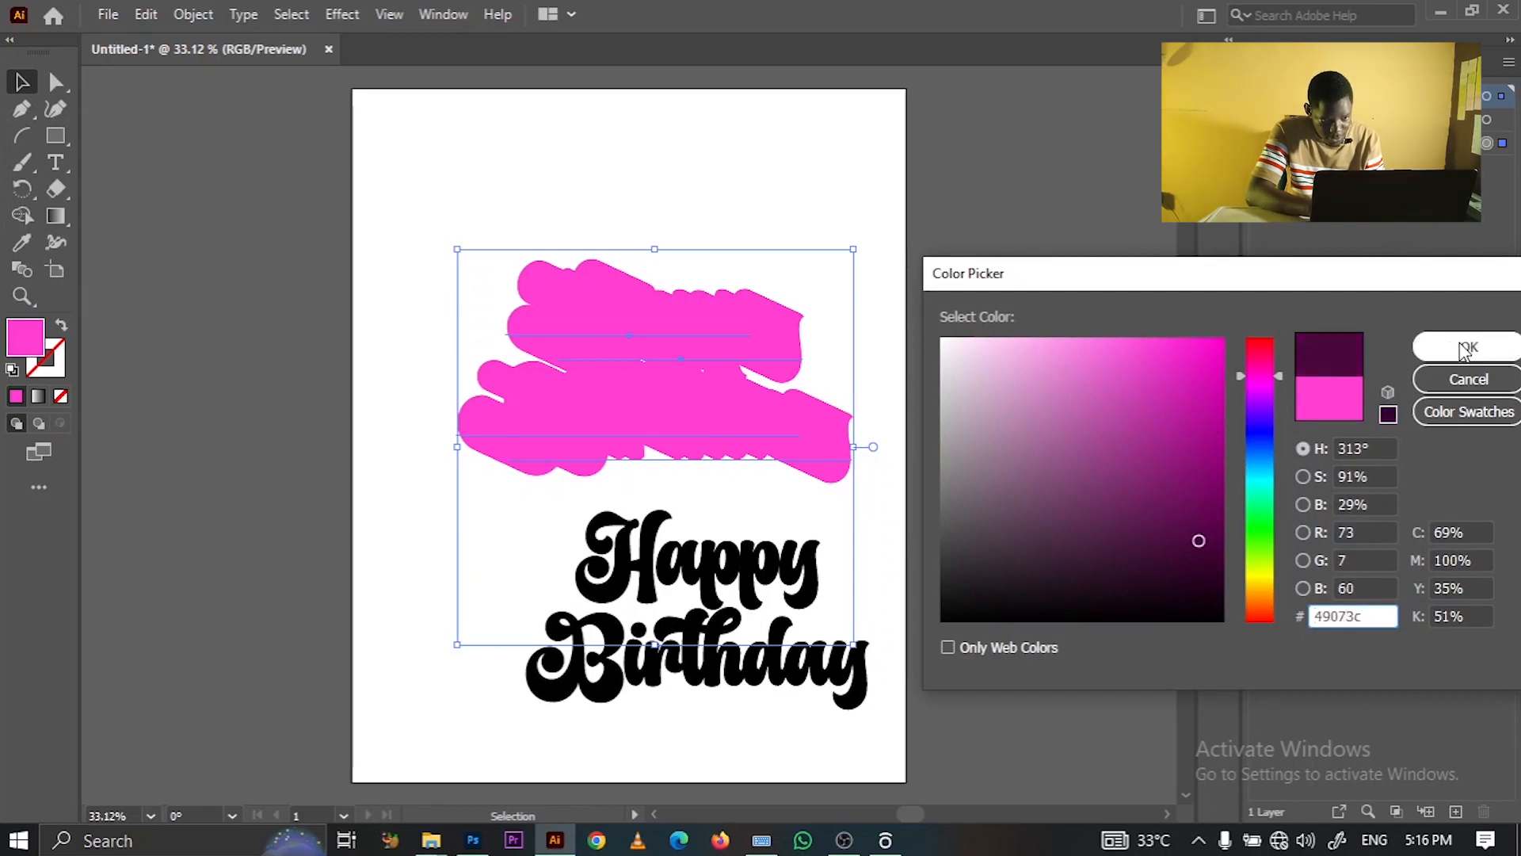
pyautogui.click(1469, 346)
pyautogui.click(946, 434)
pyautogui.click(765, 630)
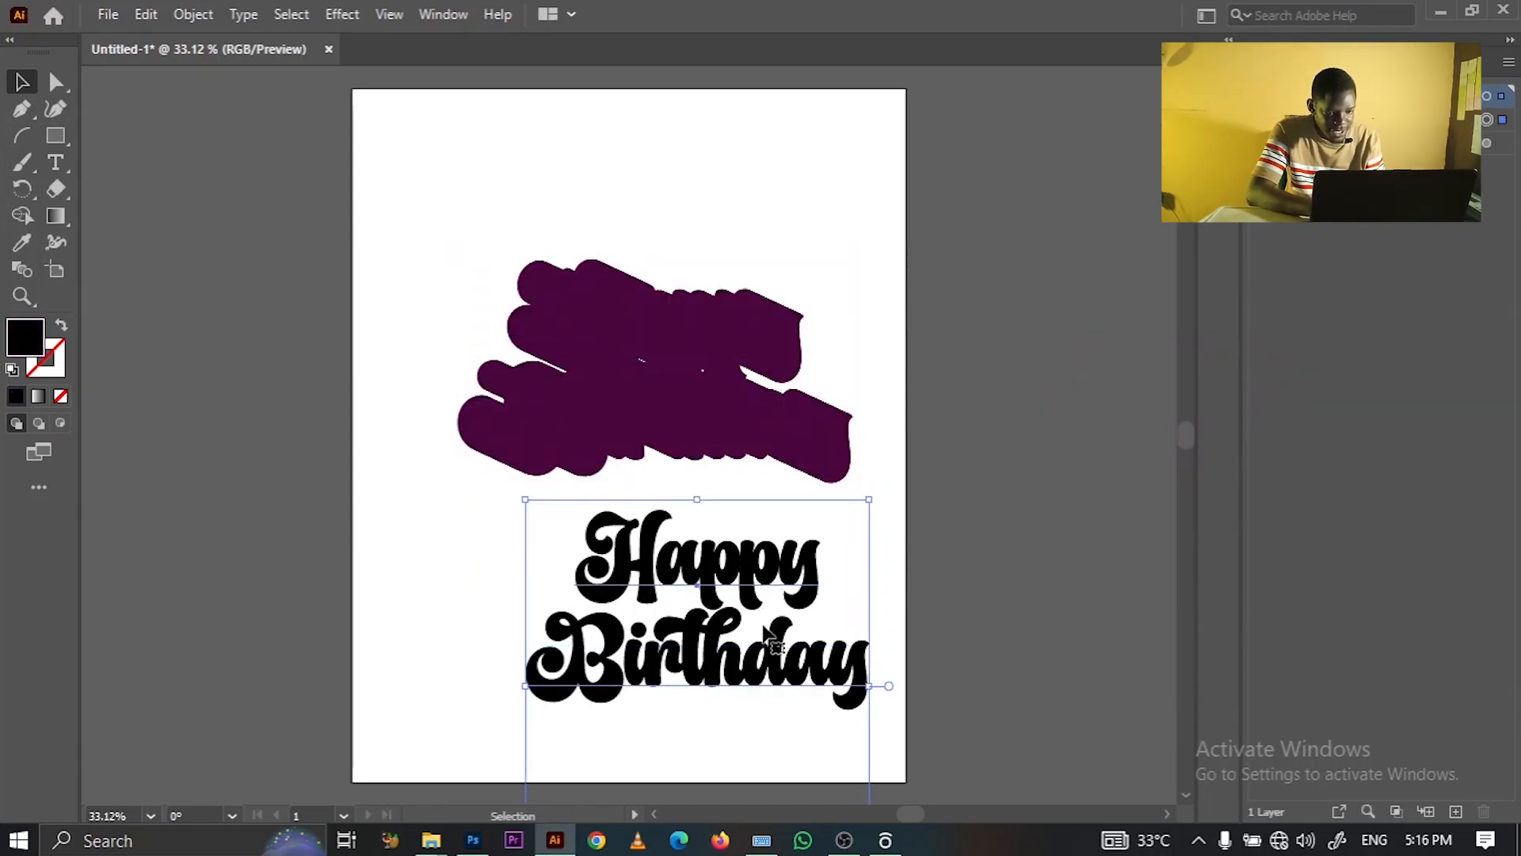
# - Fill the flat Happy Birthday lettering with the pasted pink ff3ed0
pyautogui.doubleClick(31, 338)
pyautogui.hotkey('ctrl', 'v')
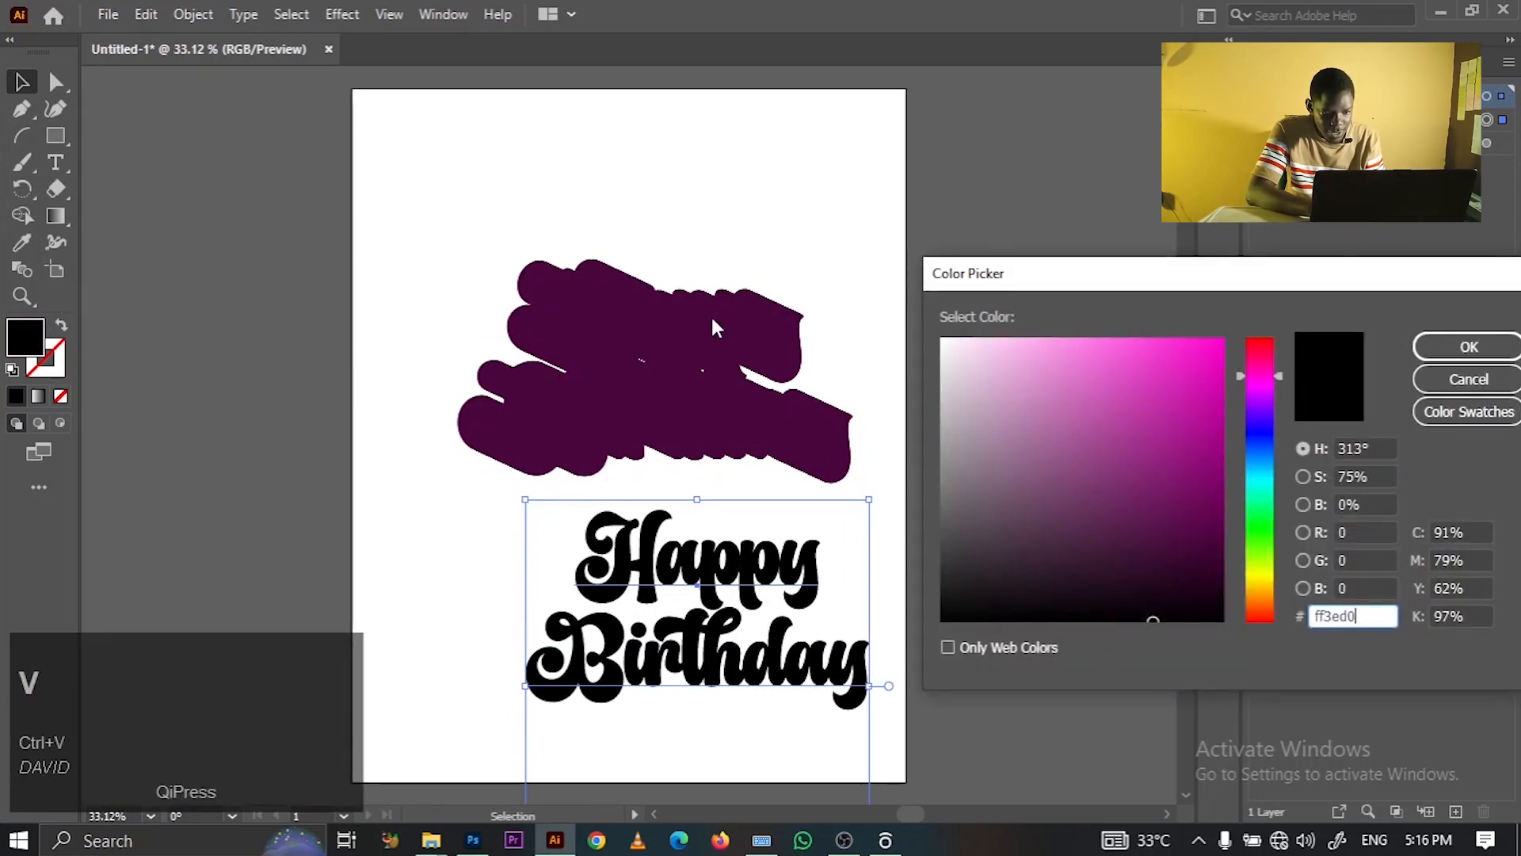
pyautogui.click(1456, 342)
pyautogui.click(1064, 393)
# - Set the pink lettering onto its purple shadow, nudge it up, and move the combined artwork bottom-left
pyautogui.moveTo(734, 683); pyautogui.dragTo(667, 438)
pyautogui.click(953, 316)
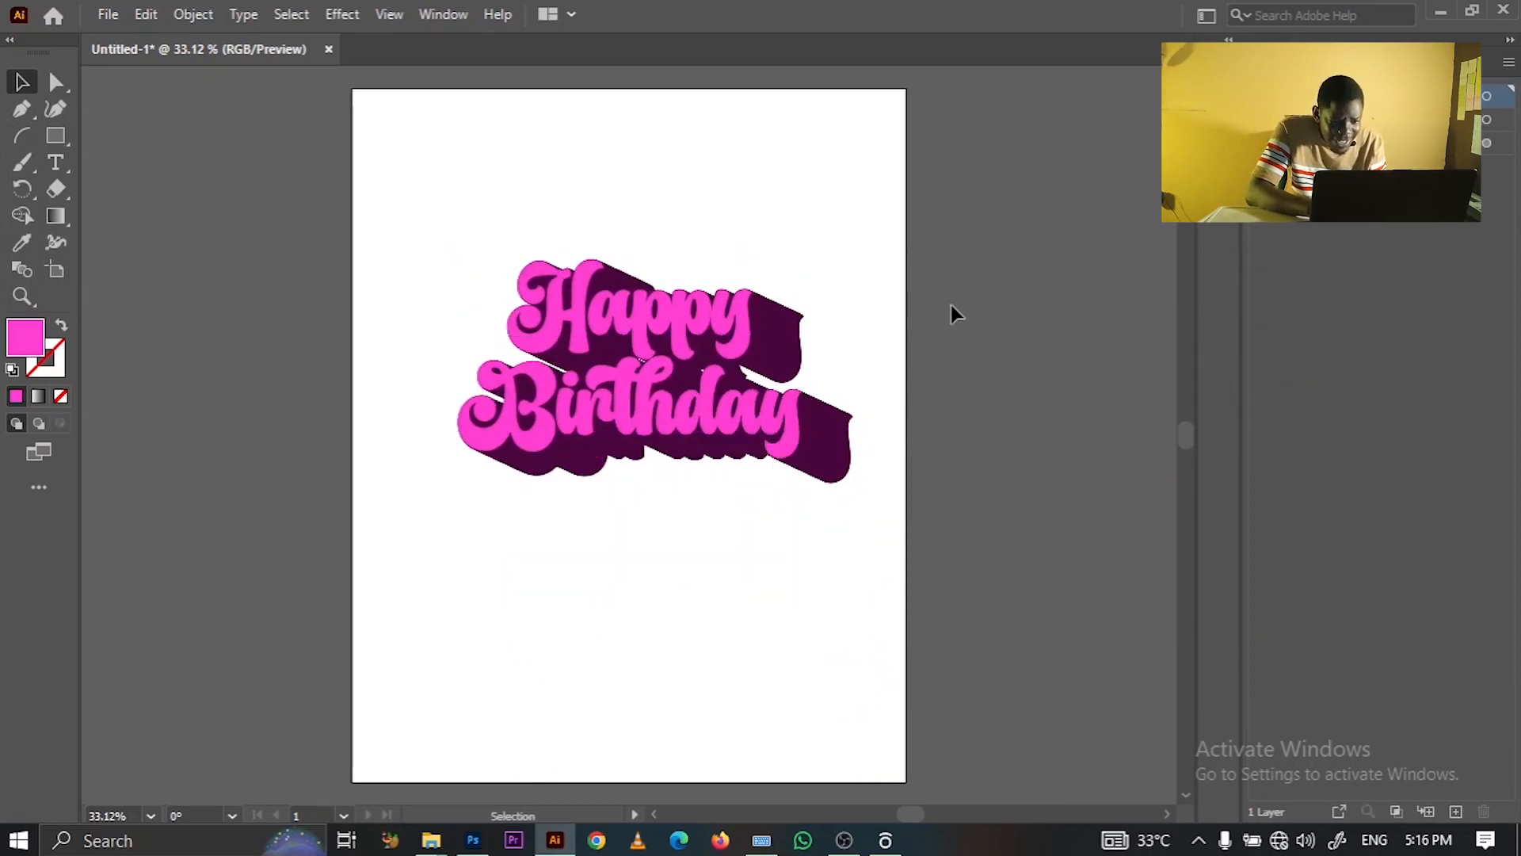
pyautogui.click(705, 413)
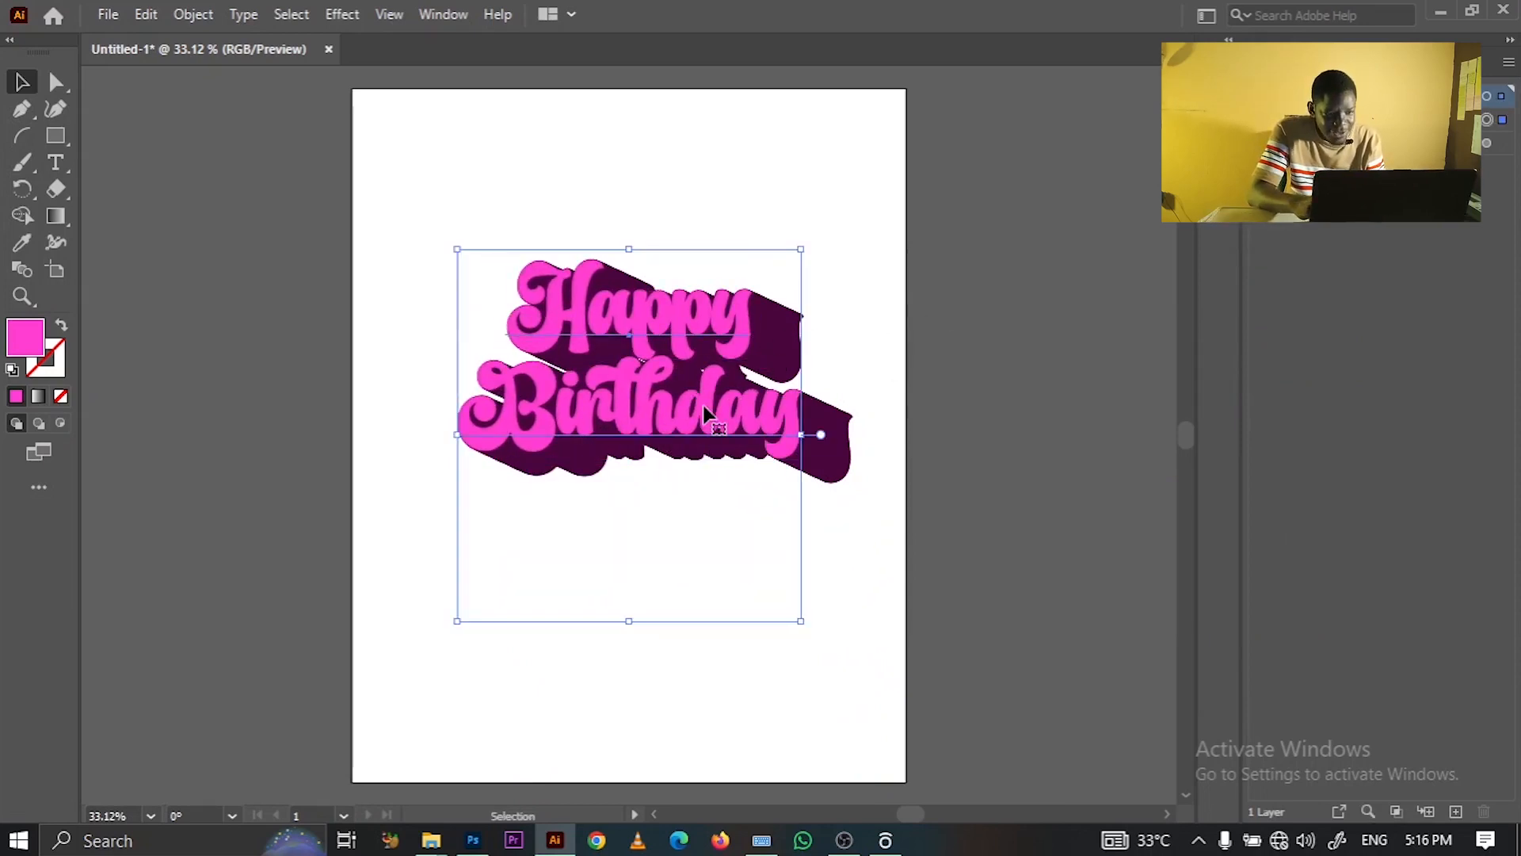
pyautogui.press('Up')
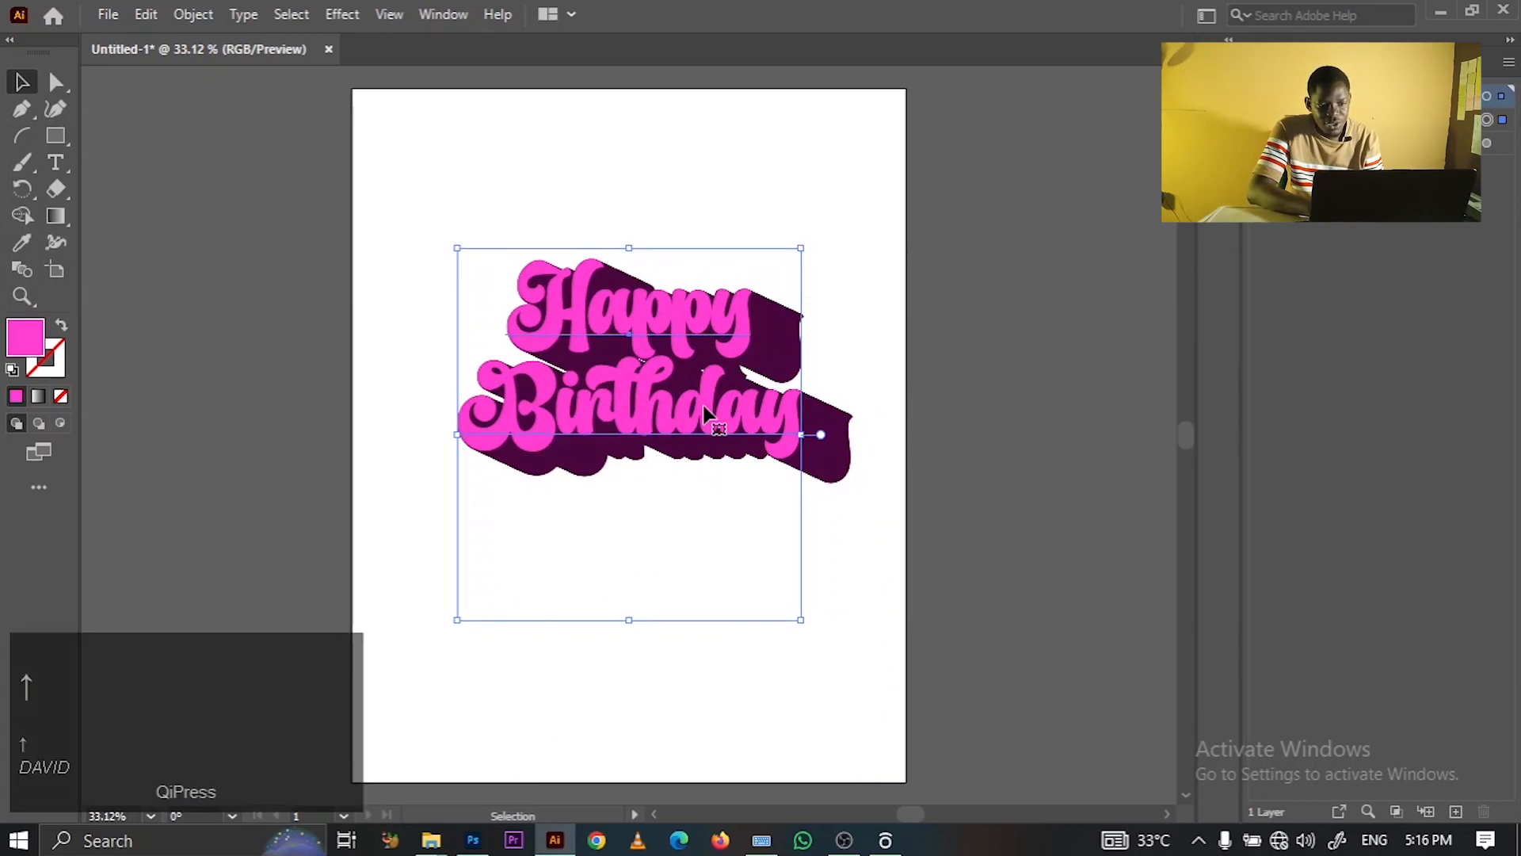
pyautogui.click(996, 360)
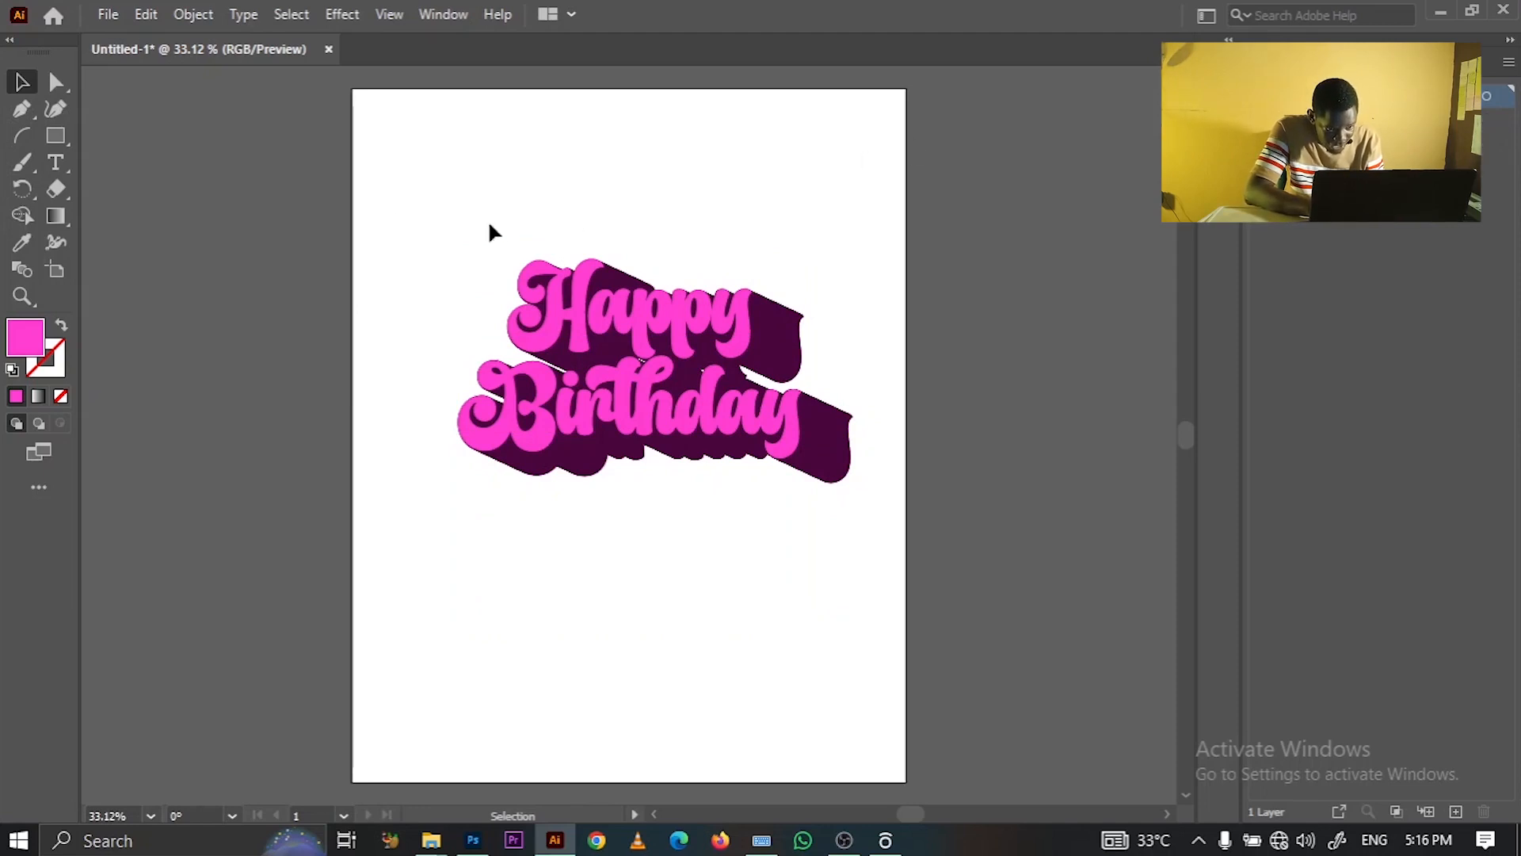
pyautogui.moveTo(412, 228); pyautogui.dragTo(967, 539)
pyautogui.moveTo(751, 426); pyautogui.dragTo(477, 252)
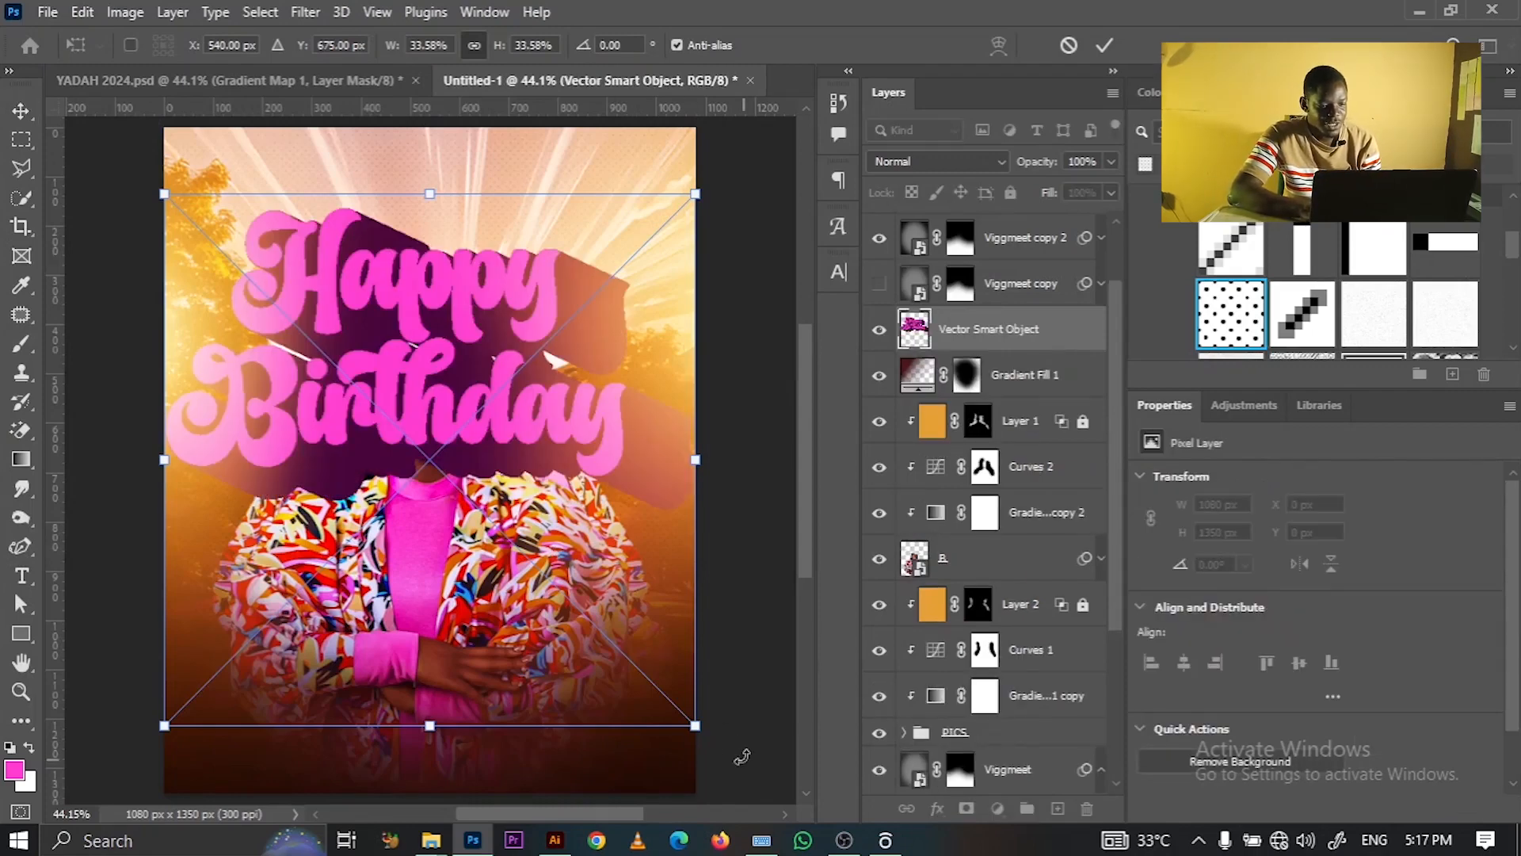
# - Scale the pasted Happy Birthday artwork down to 716 × 406 px and move it above the faces
pyautogui.moveTo(663, 695); pyautogui.dragTo(550, 579)
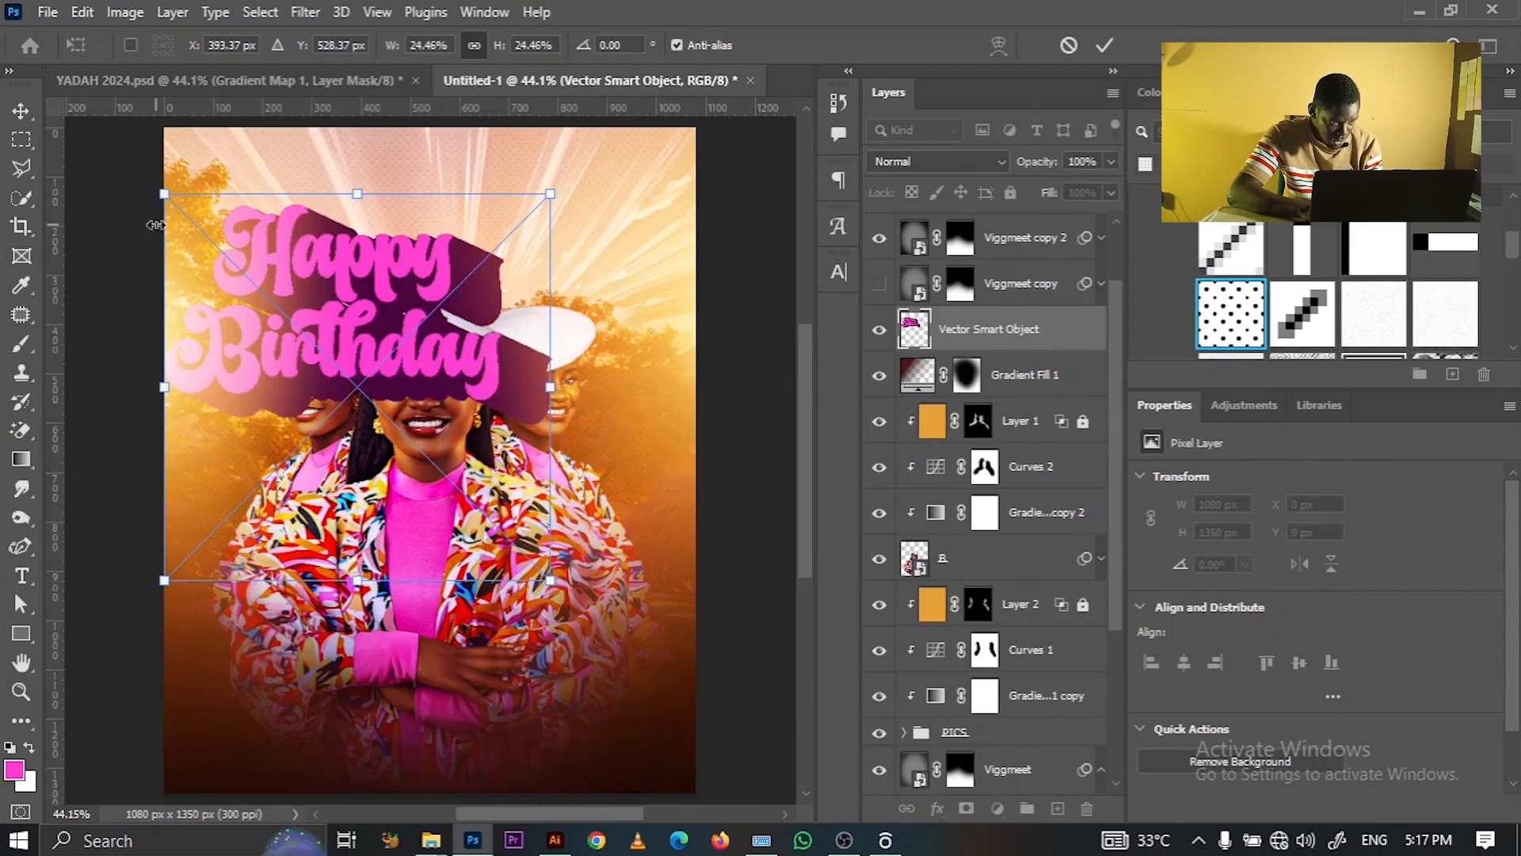
pyautogui.moveTo(158, 202); pyautogui.dragTo(199, 229)
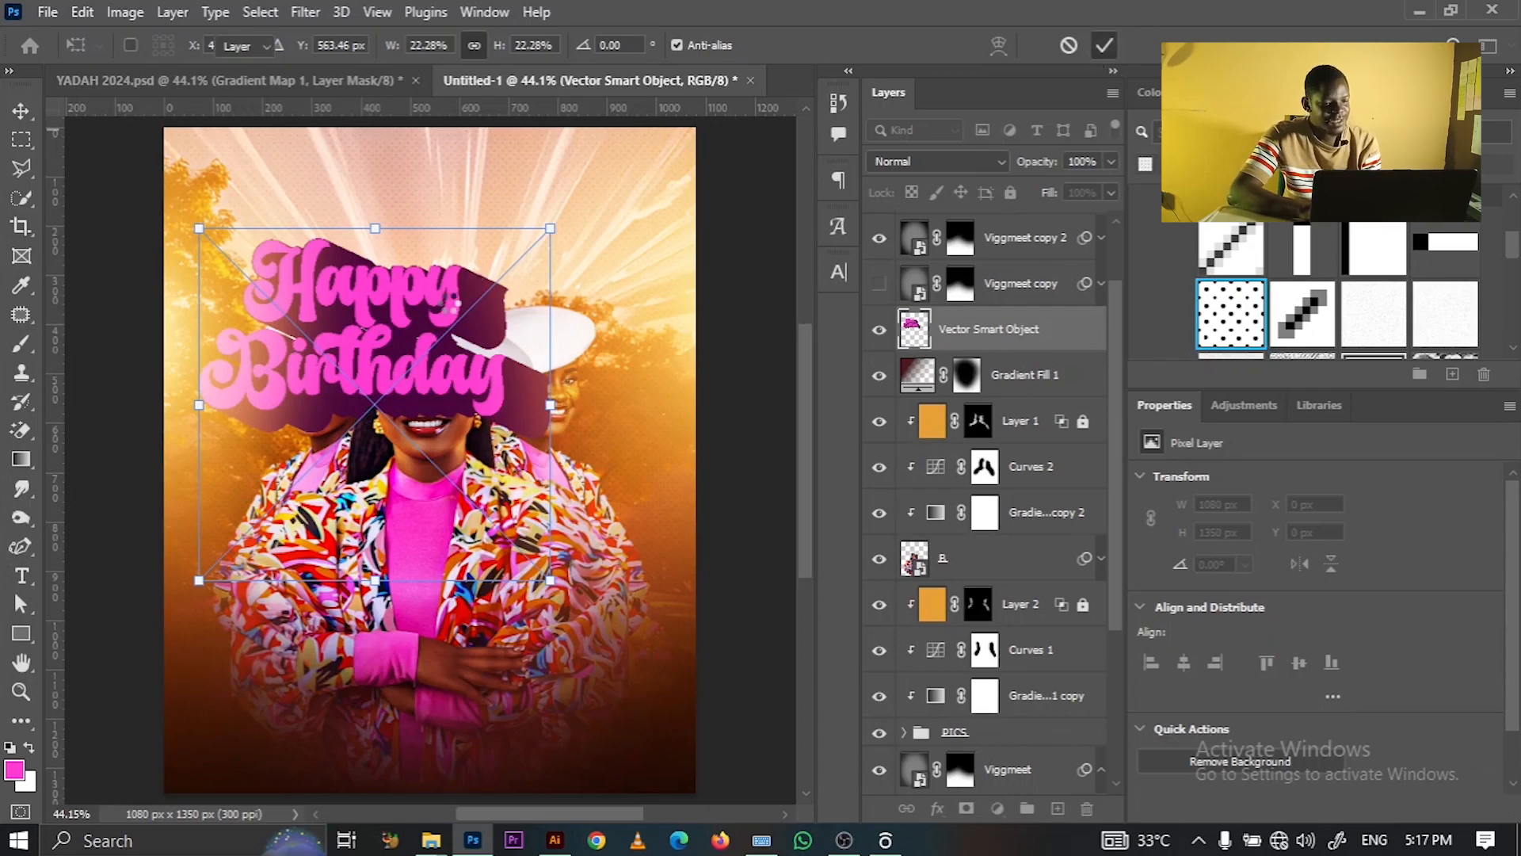
pyautogui.press('Return')
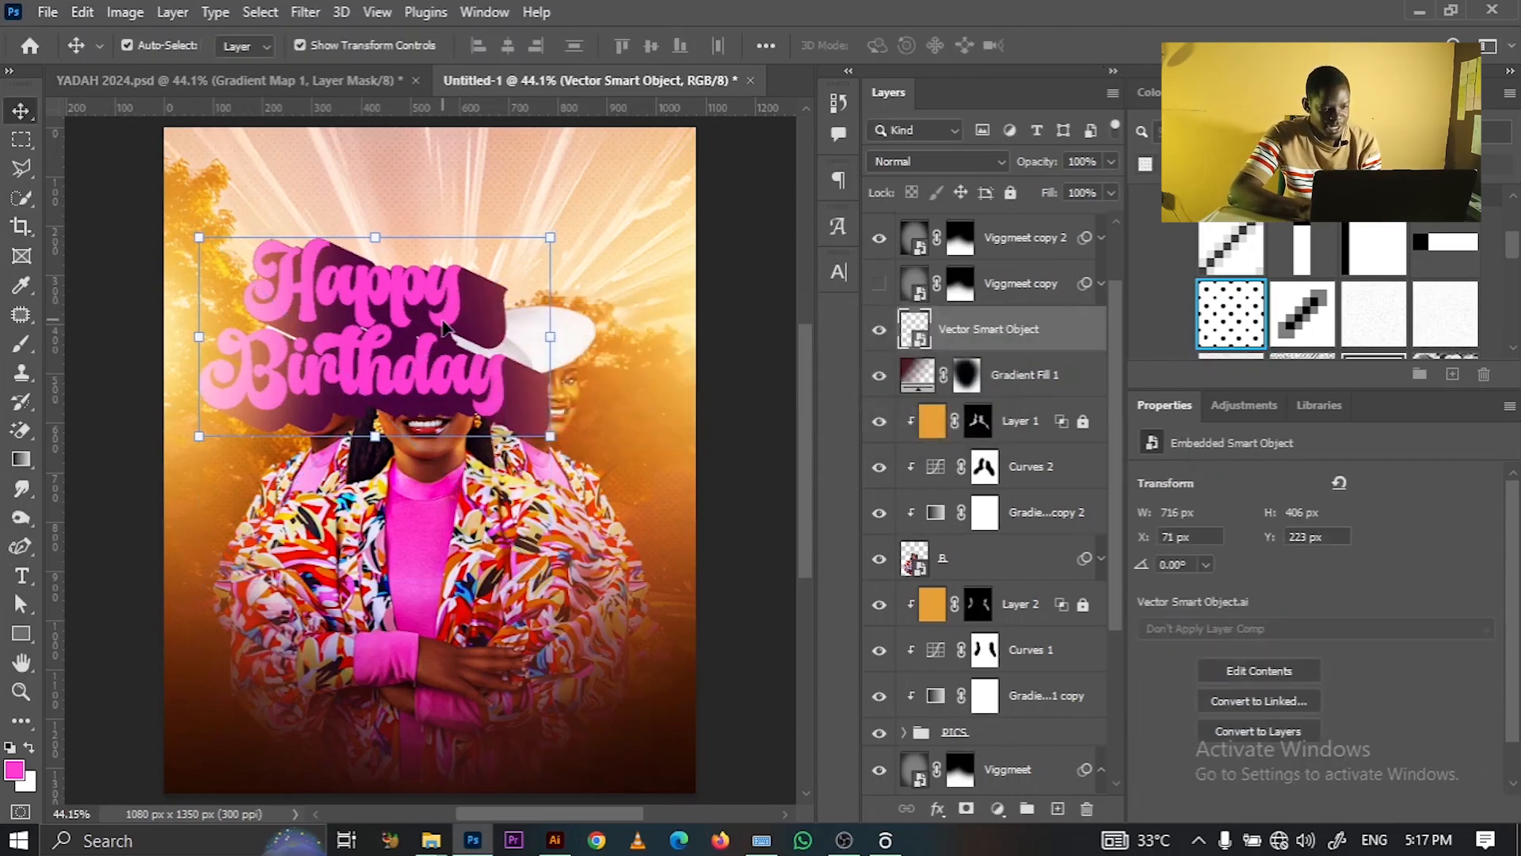
pyautogui.moveTo(485, 248); pyautogui.dragTo(515, 179)
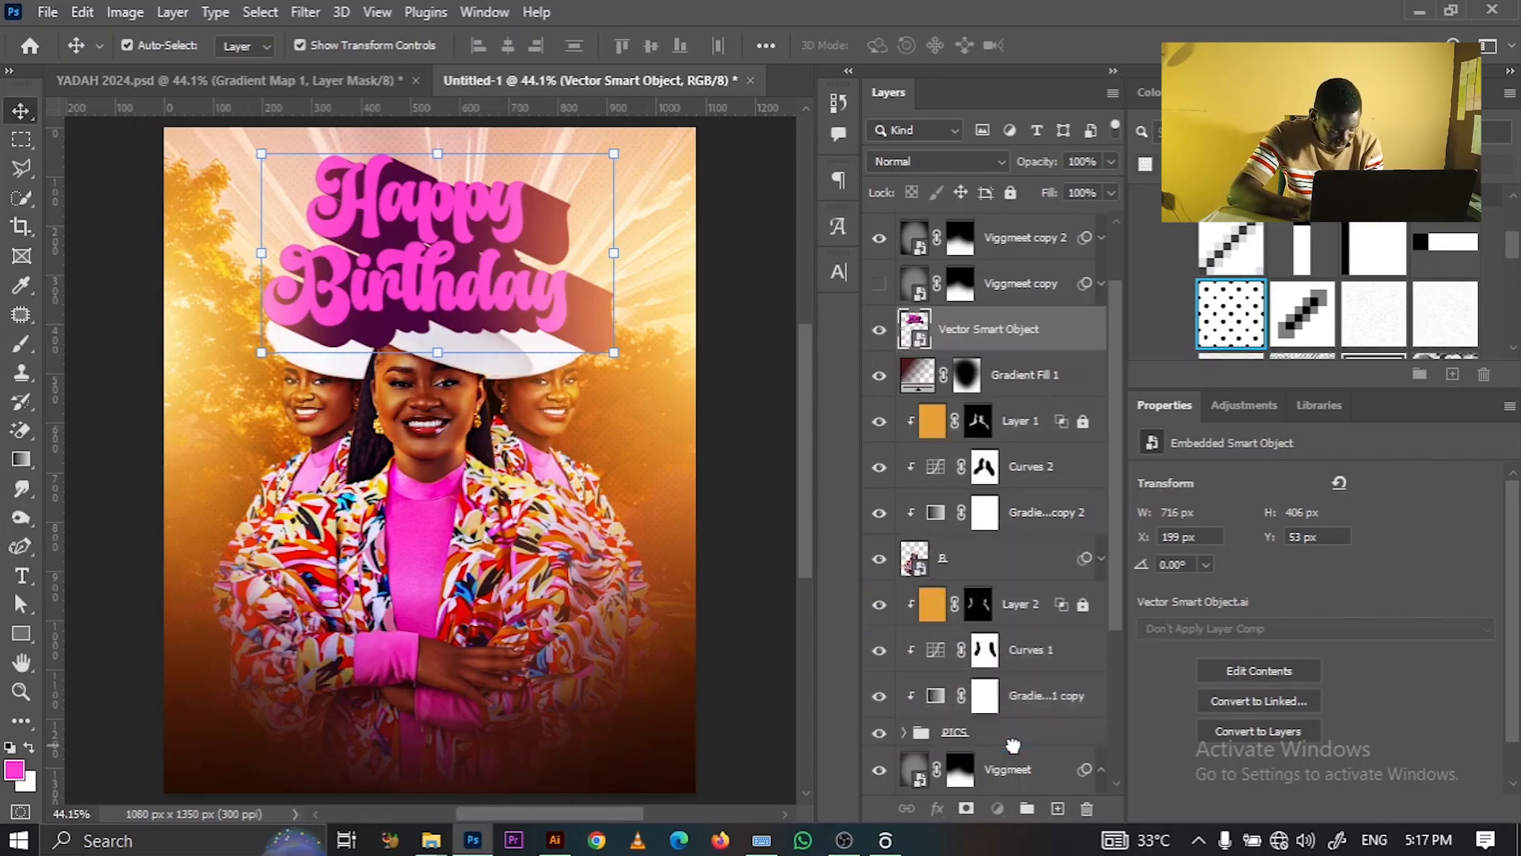
# - Move the Happy Birthday layer behind the women's hats and nudge it slightly upward
pyautogui.moveTo(1013, 745); pyautogui.dragTo(1013, 745)
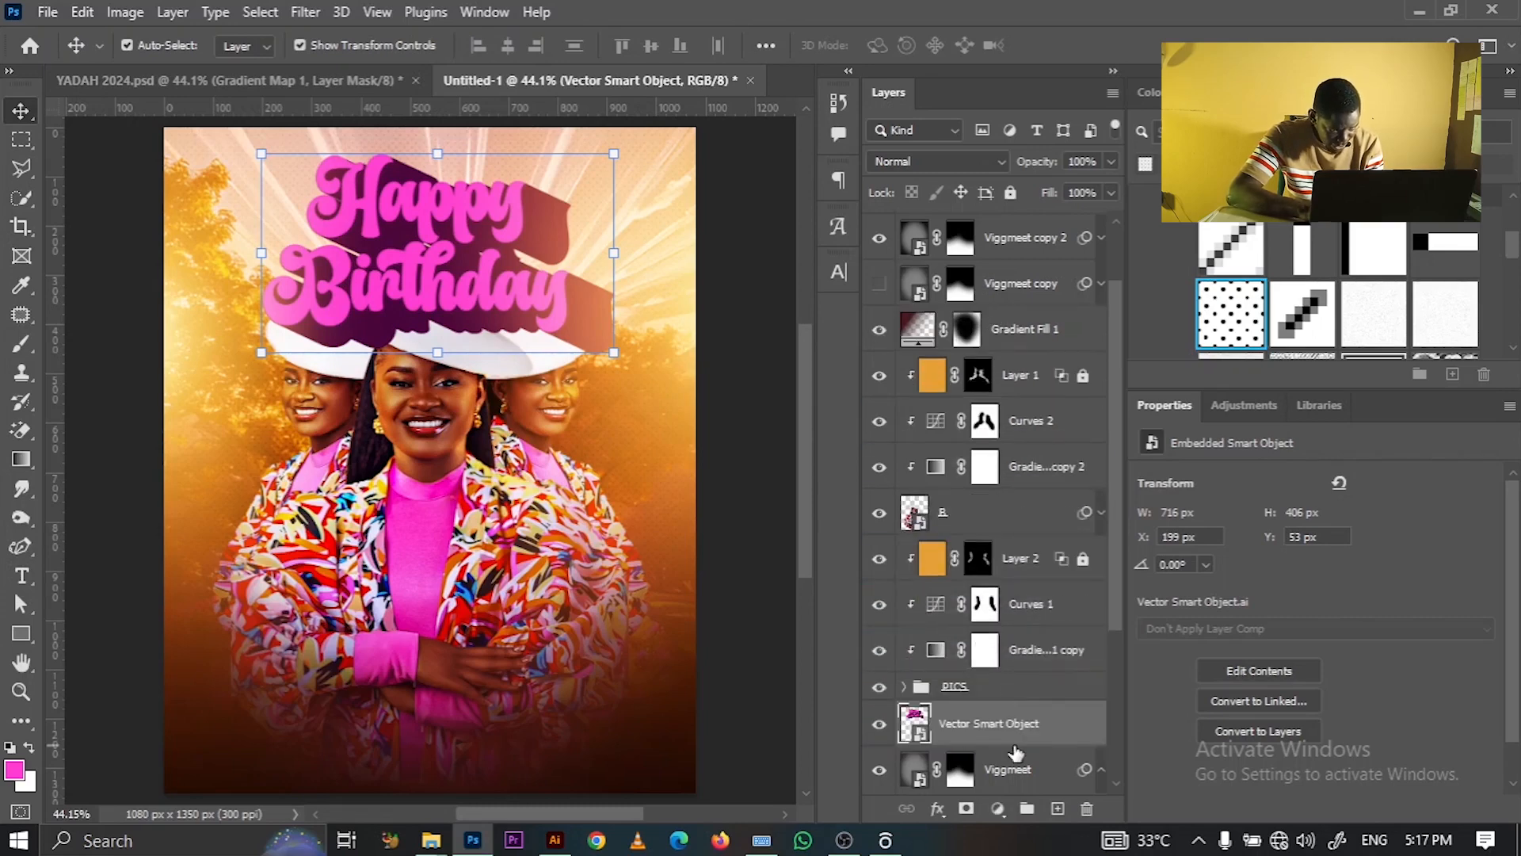
pyautogui.click(722, 326)
pyautogui.click(477, 264)
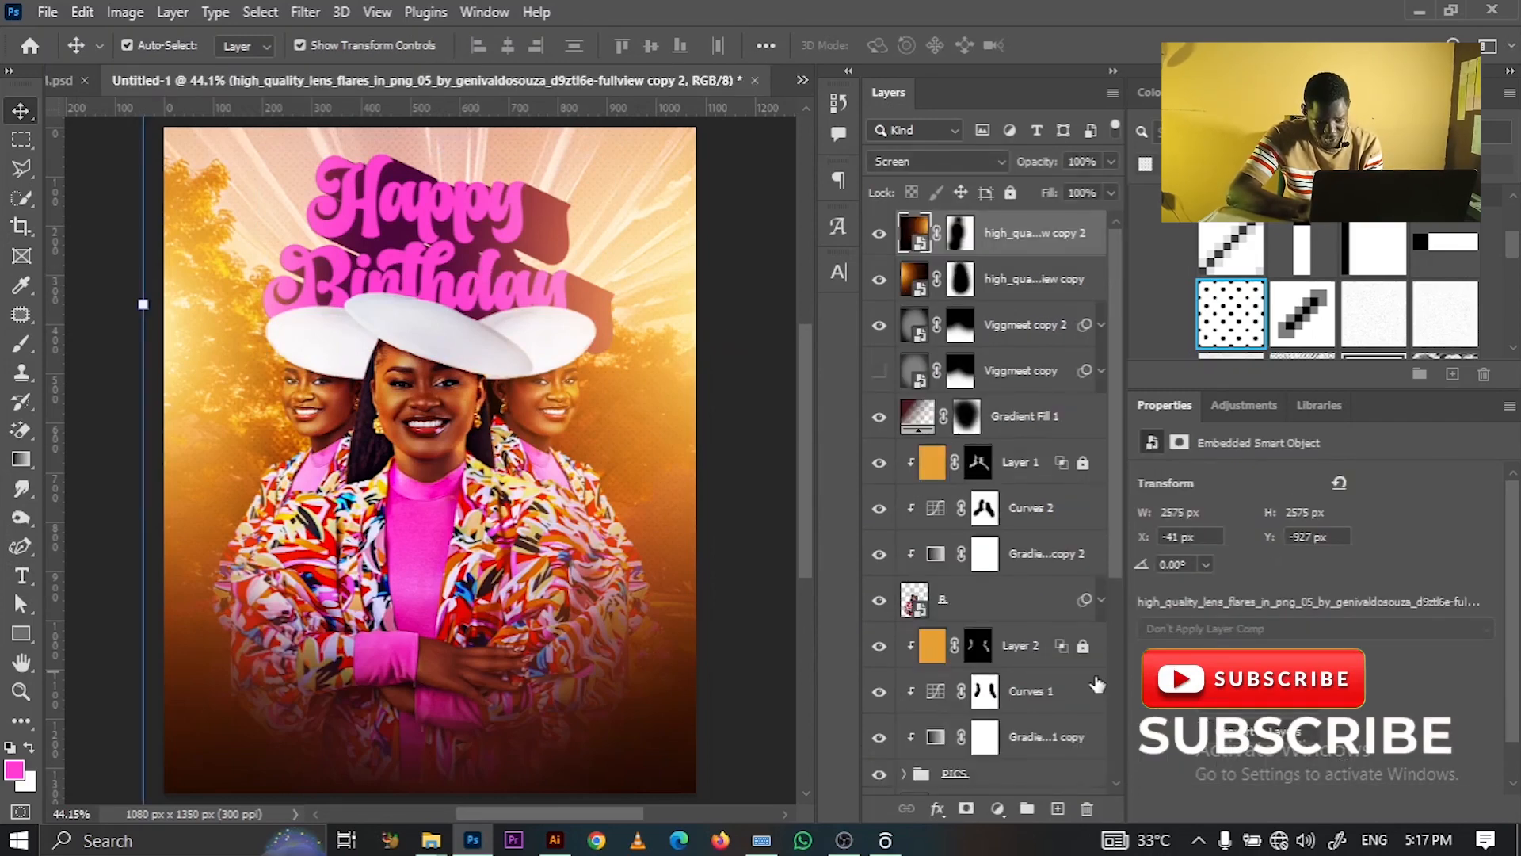
pyautogui.scroll(-5, 1109, 586)
pyautogui.click(1062, 657)
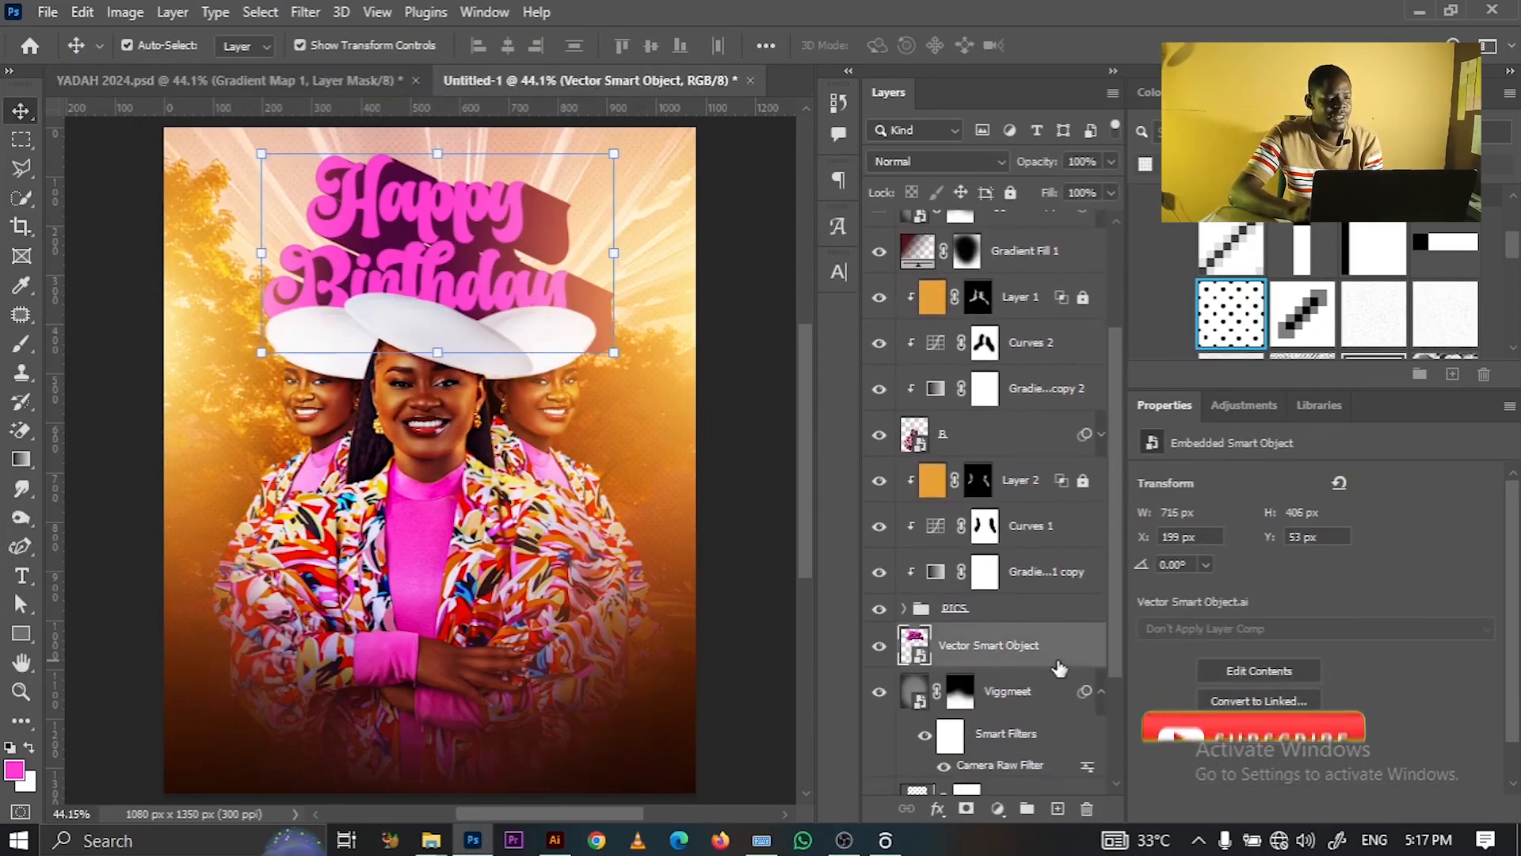
pyautogui.press('Down')
pyautogui.press('Down')
pyautogui.press('Down')
pyautogui.press('Down')
pyautogui.press('Down')
pyautogui.press('Down')
pyautogui.press('Down')
pyautogui.press('Down')
pyautogui.press('Down')
pyautogui.press('Down')
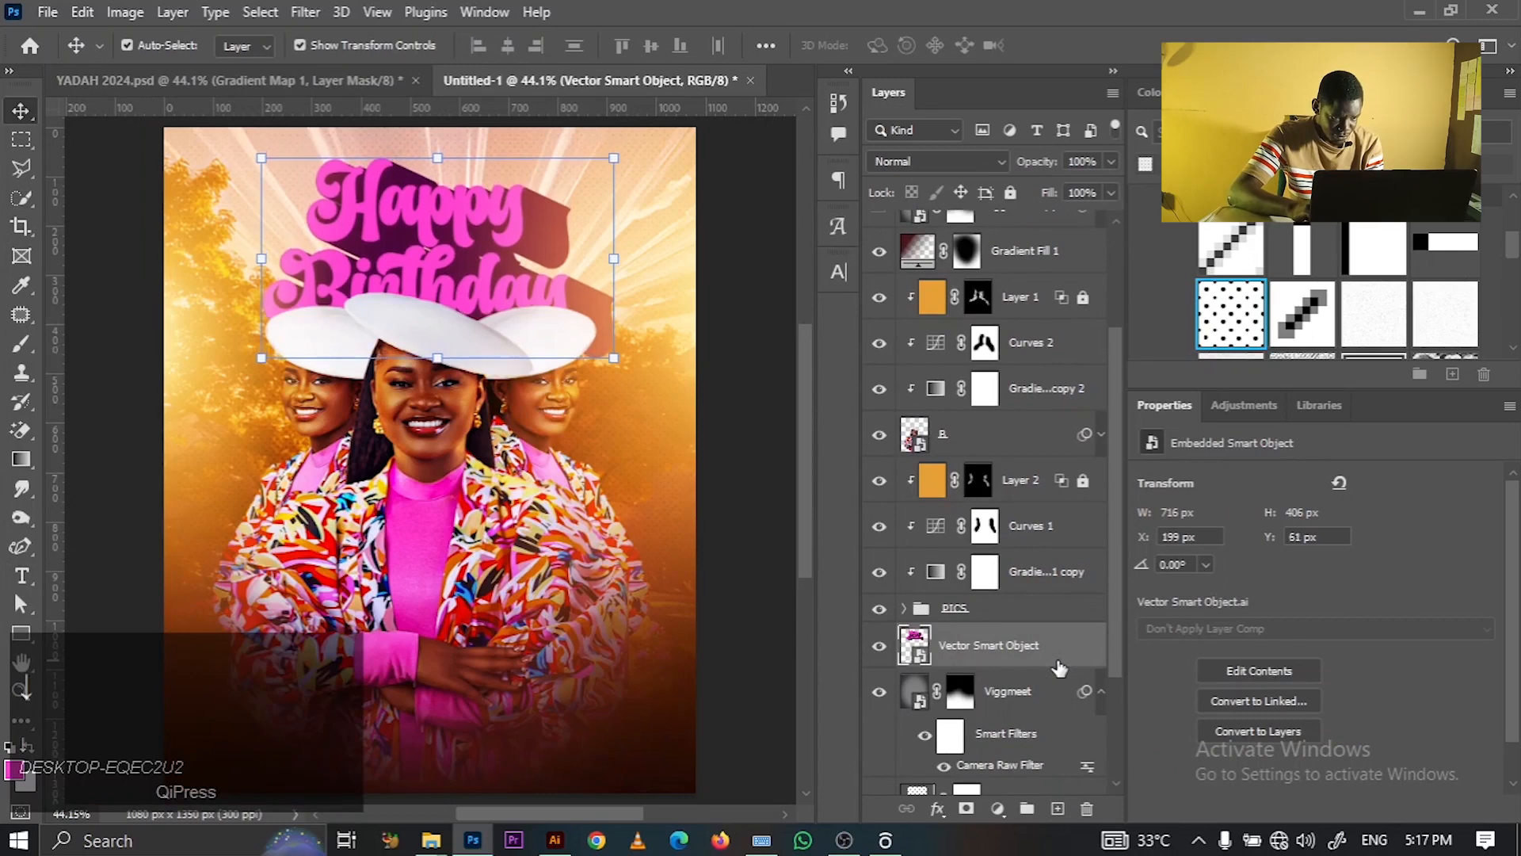
pyautogui.press('Up')
pyautogui.press('Up')
pyautogui.press('Up')
pyautogui.press('Up')
pyautogui.press('Up')
pyautogui.press('Up')
pyautogui.press('Up')
pyautogui.press('Up')
pyautogui.press('Up')
pyautogui.press('Up')
pyautogui.press('Up')
pyautogui.press('Up')
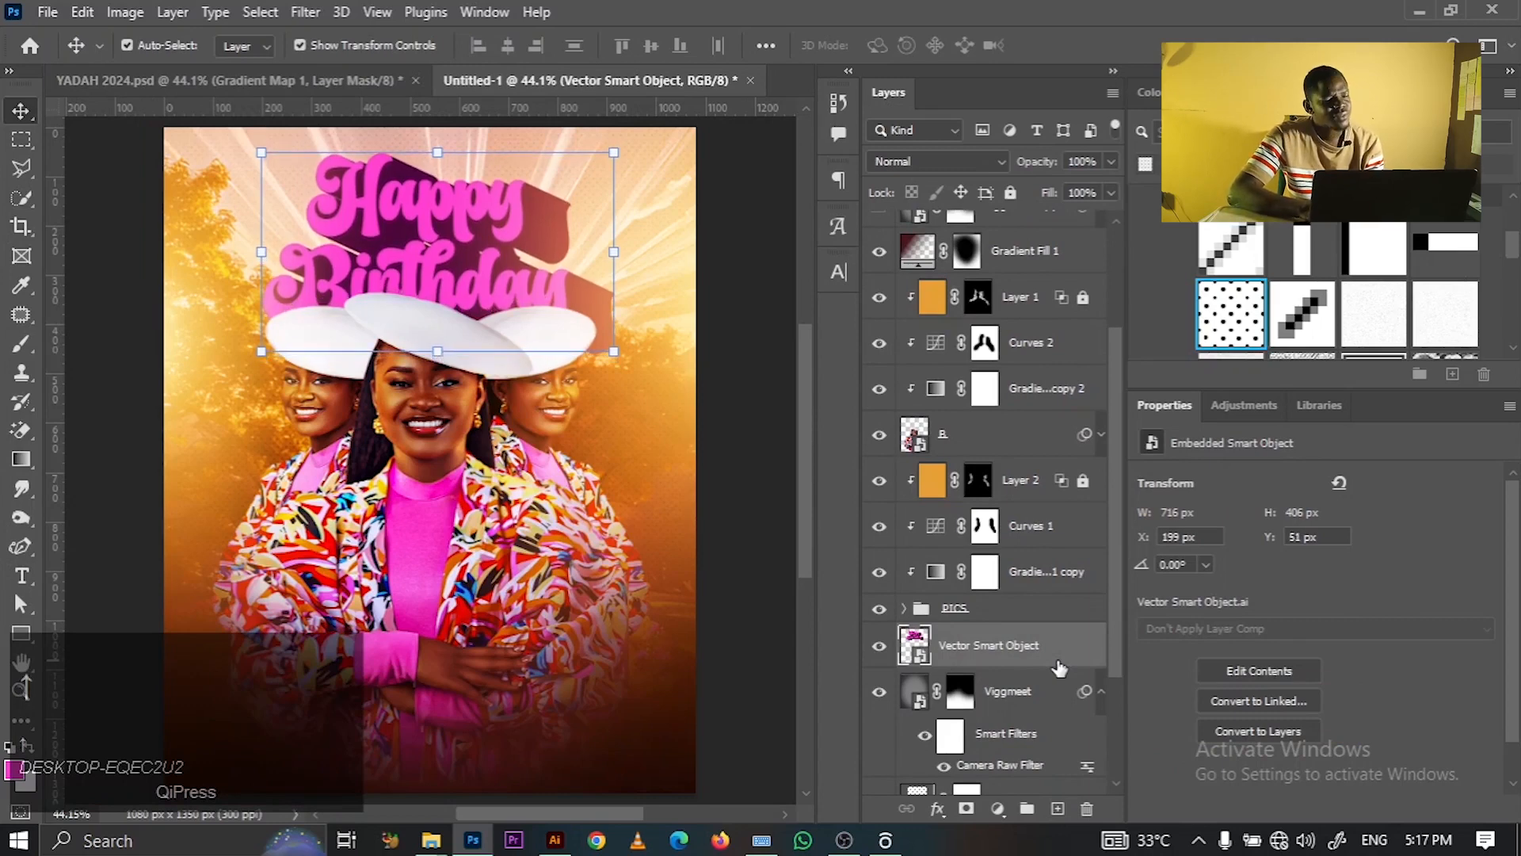
pyautogui.click(757, 348)
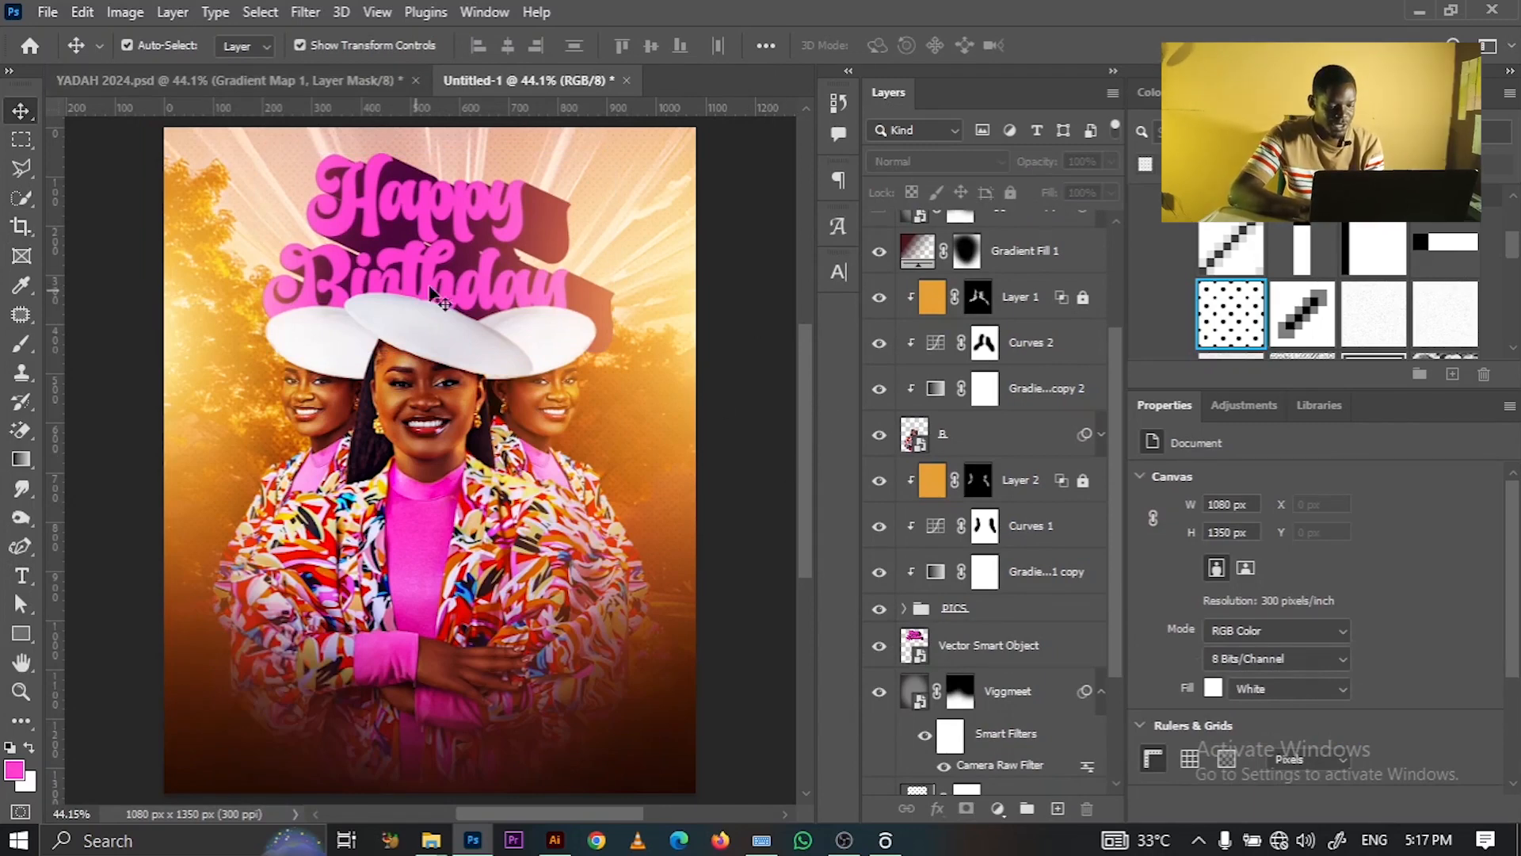
pyautogui.click(441, 251)
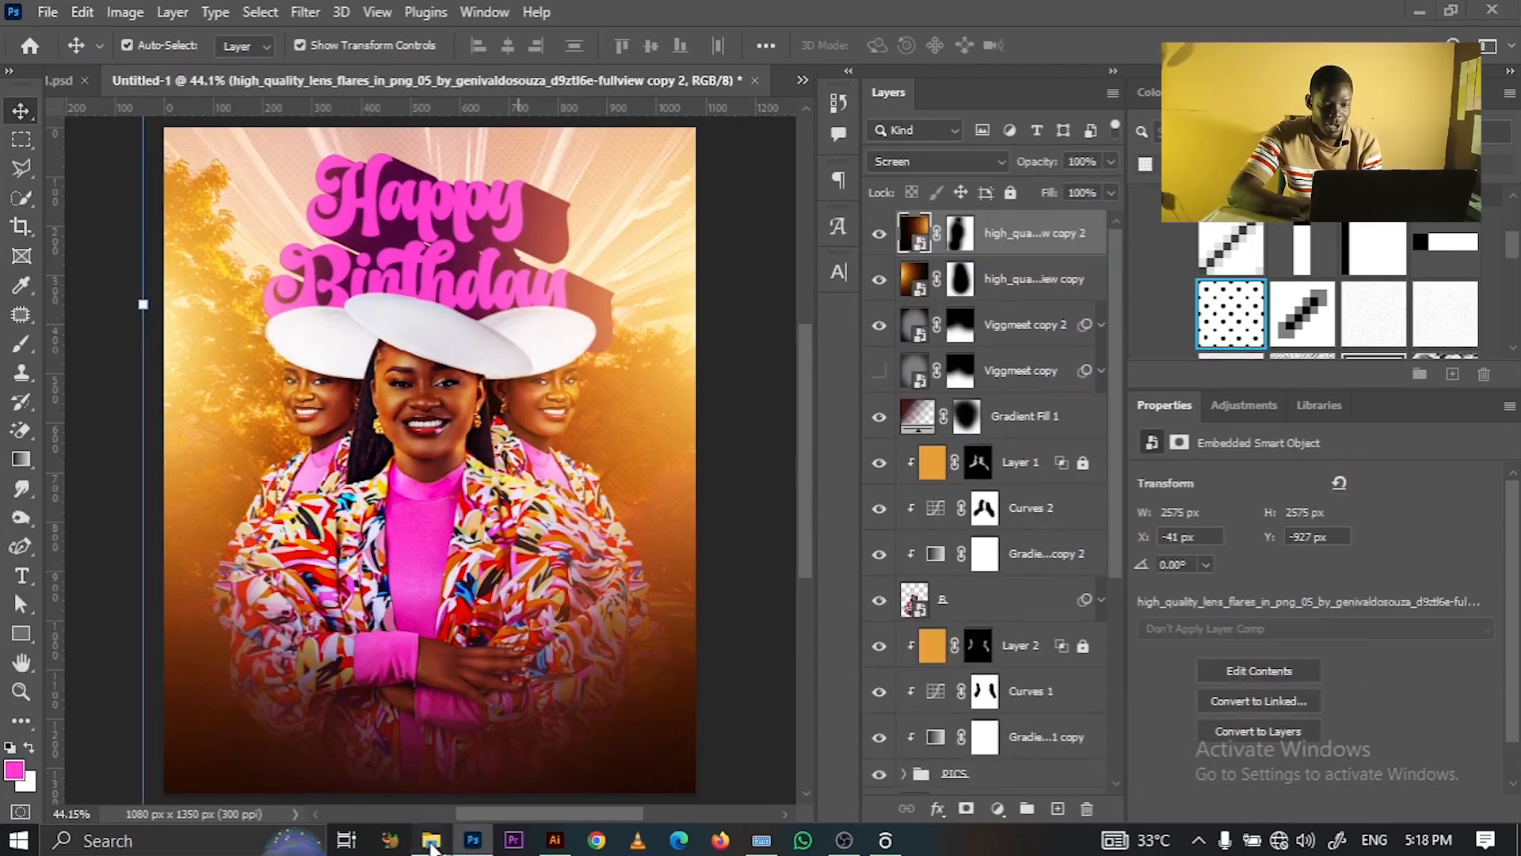
# - Place Birds.png from the YADAH folder, scaled to about 71%, at the poster's top-right corner
pyautogui.moveTo(431, 841)
pyautogui.click(626, 767)
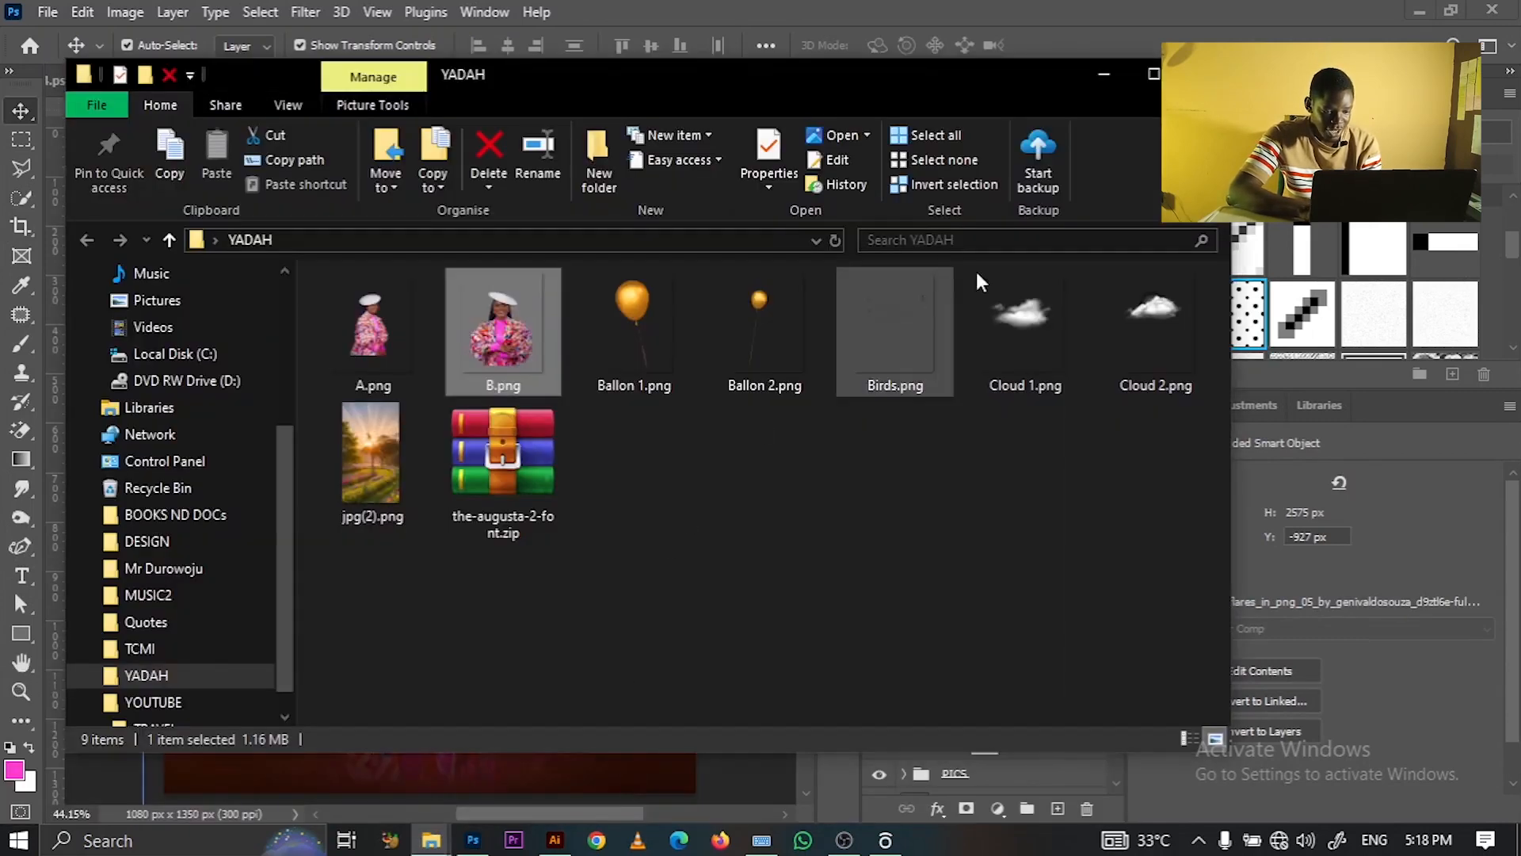
pyautogui.click(879, 388)
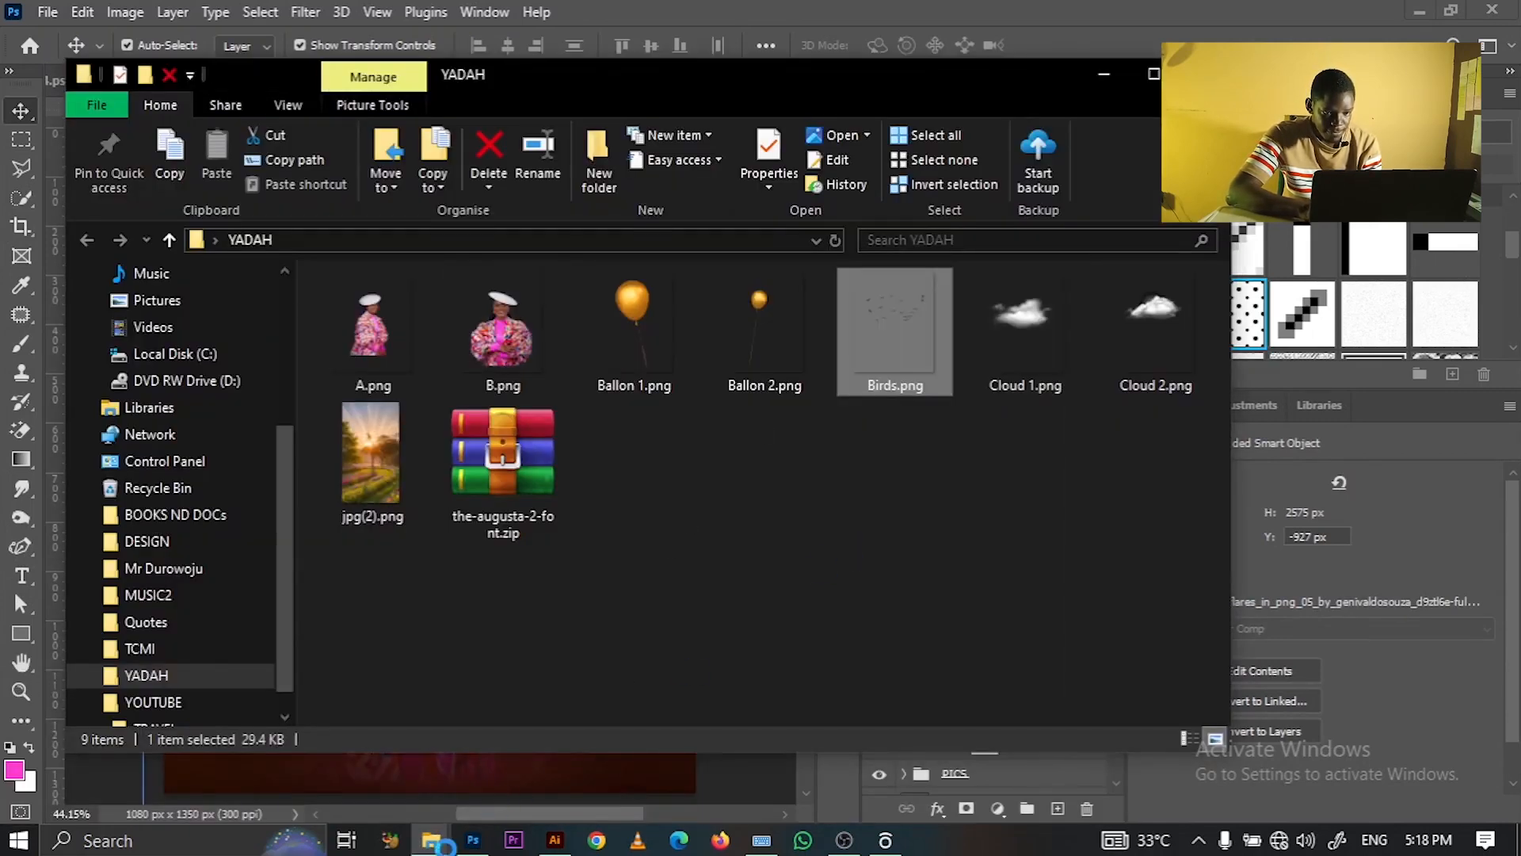
pyautogui.moveTo(887, 358); pyautogui.dragTo(485, 431)
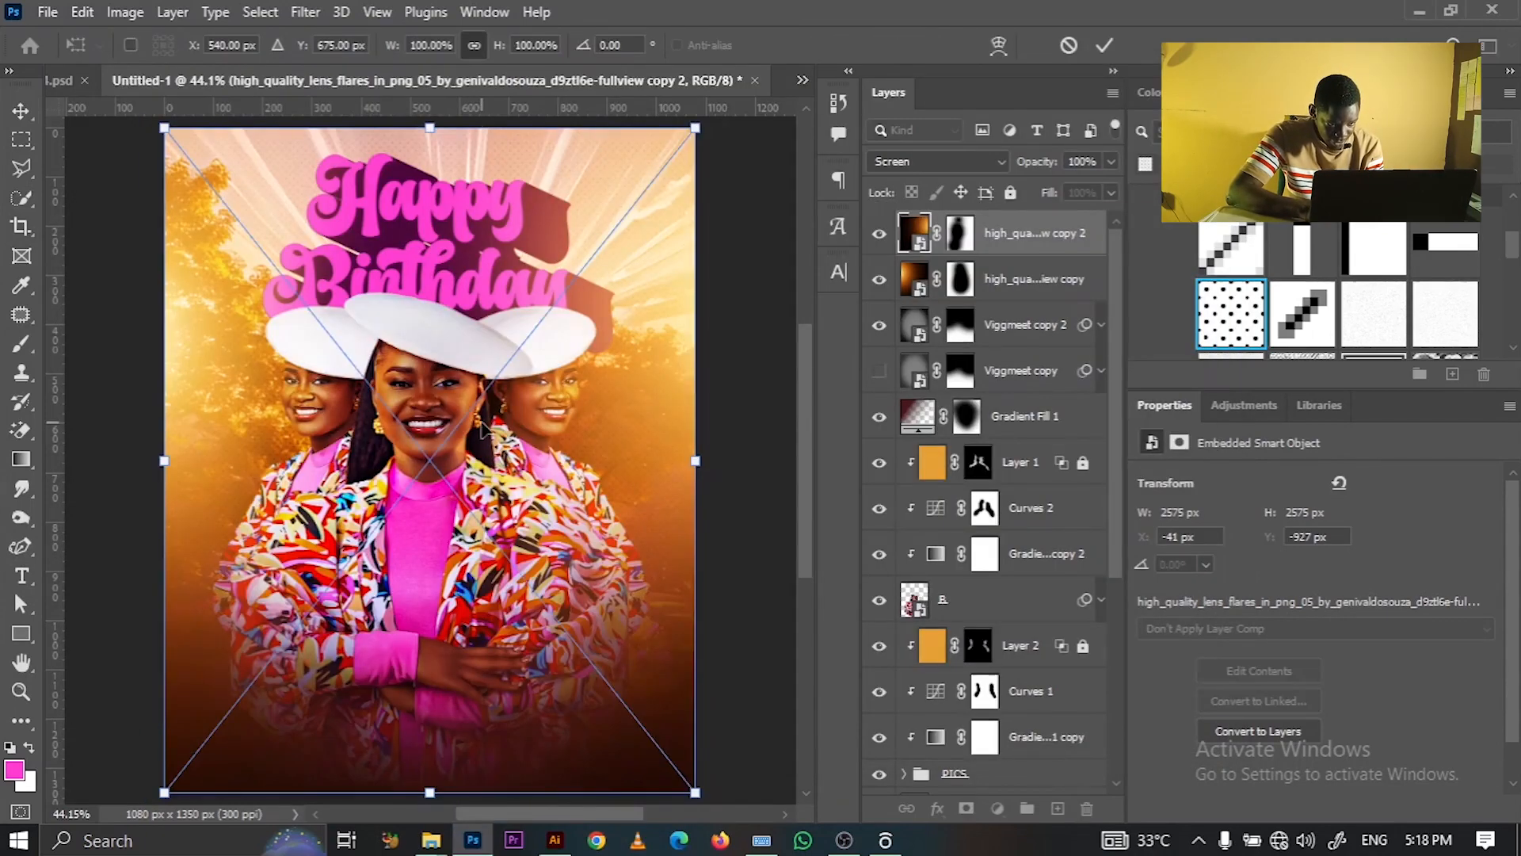
pyautogui.moveTo(547, 643); pyautogui.dragTo(586, 515)
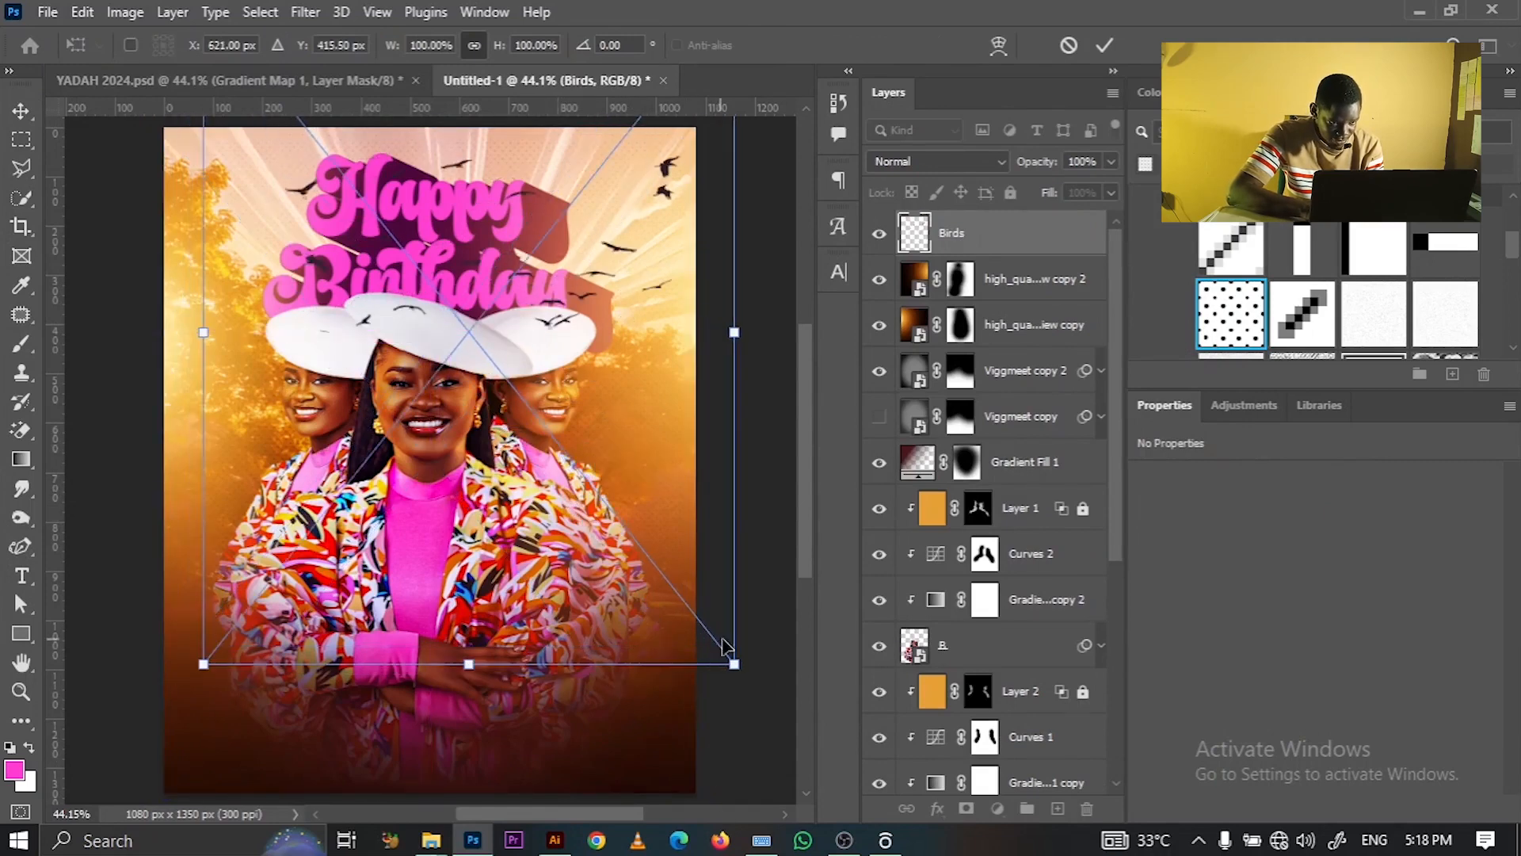
pyautogui.moveTo(734, 664); pyautogui.dragTo(582, 473)
pyautogui.moveTo(429, 186); pyautogui.dragTo(565, 254)
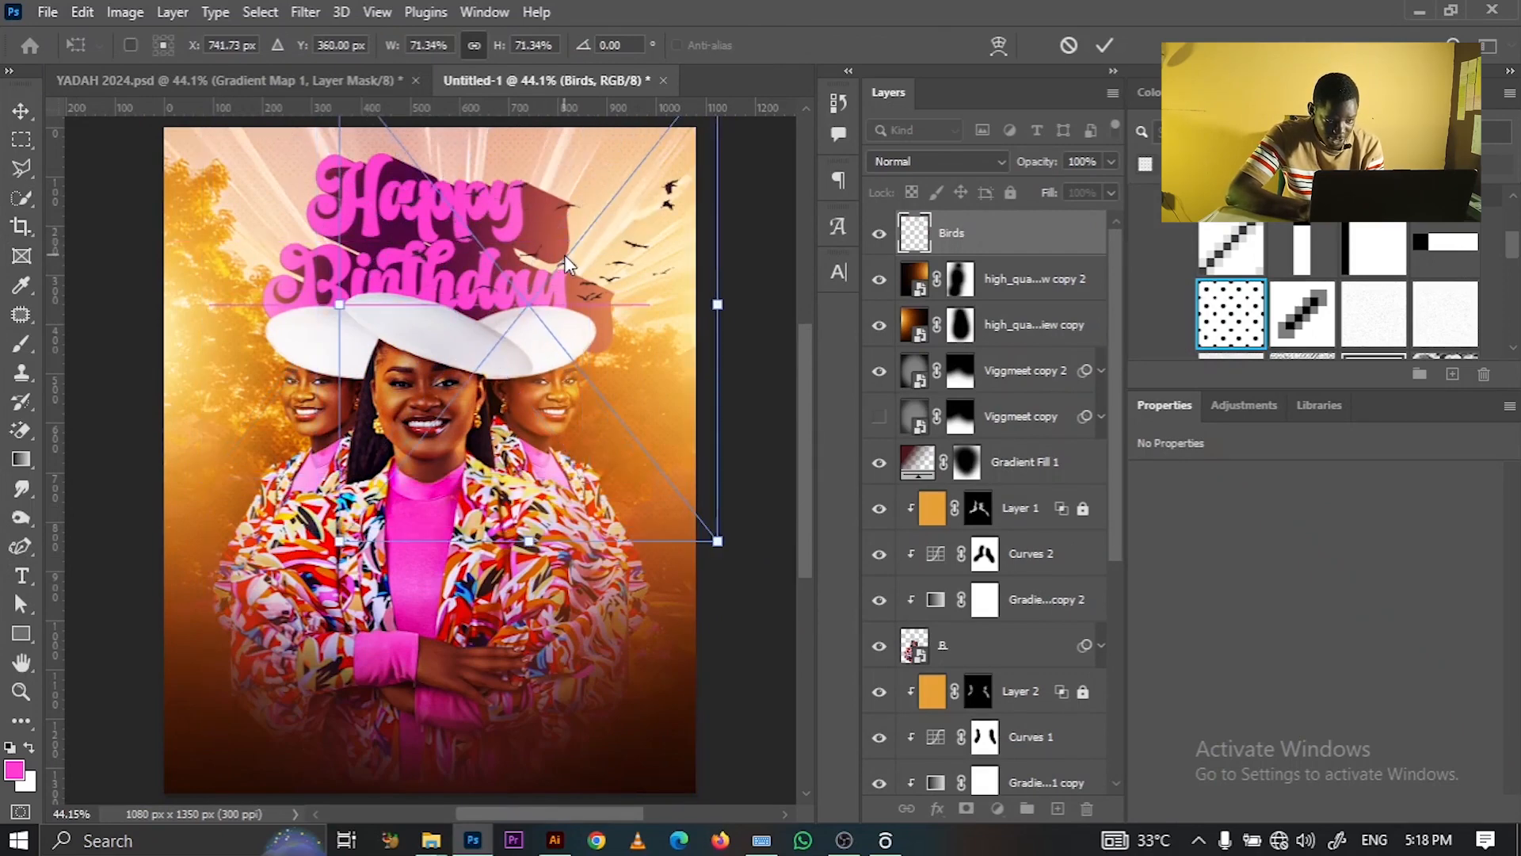
pyautogui.click(1101, 45)
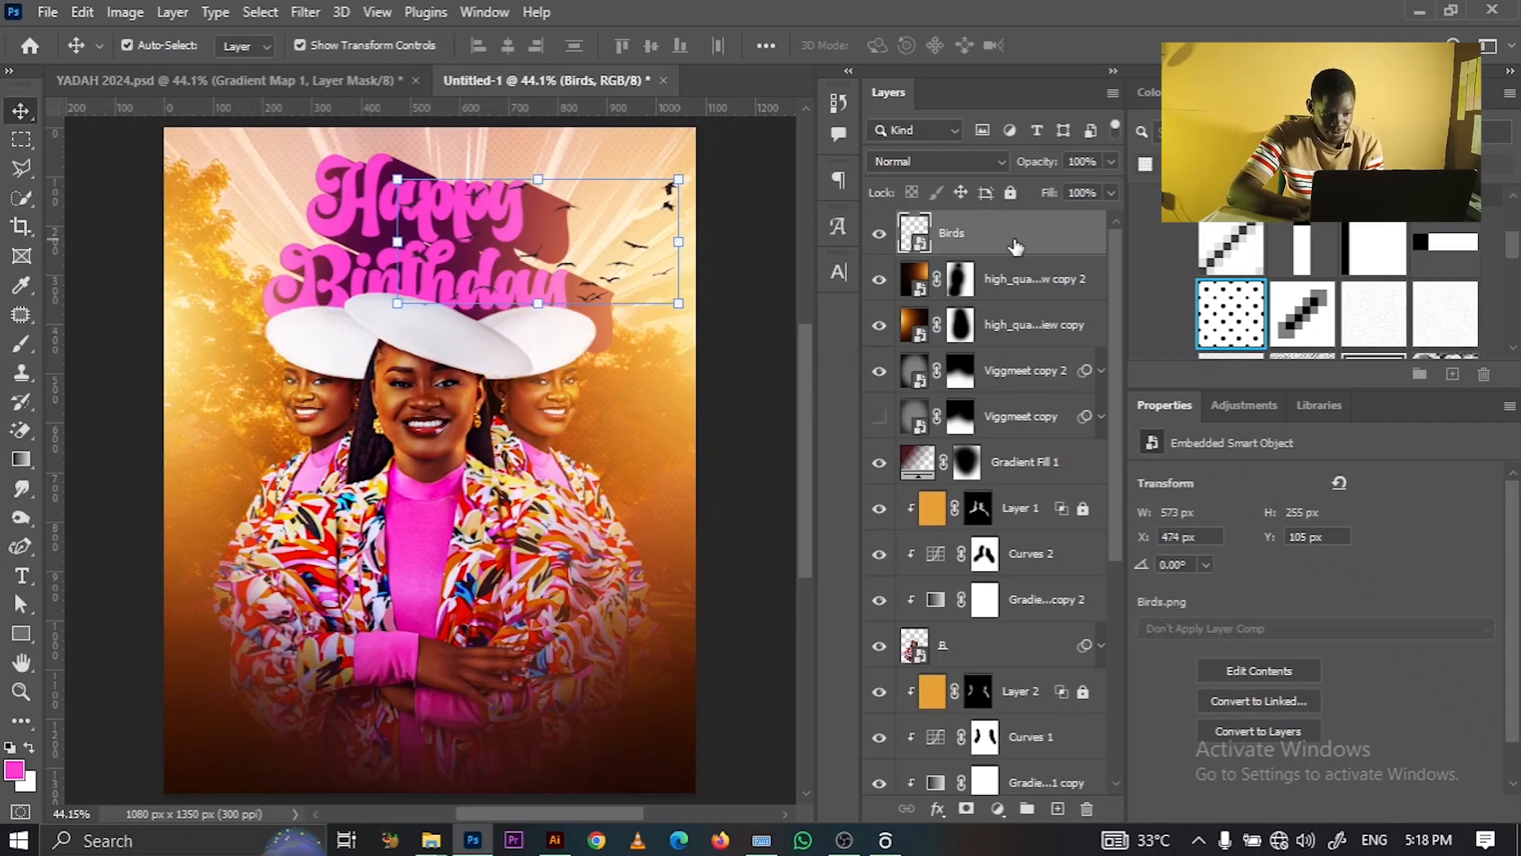
# - Tint the Birds layer dark brown with a Color Overlay sampled as #200a05
pyautogui.doubleClick(1014, 240)
pyautogui.click(740, 572)
pyautogui.click(1178, 351)
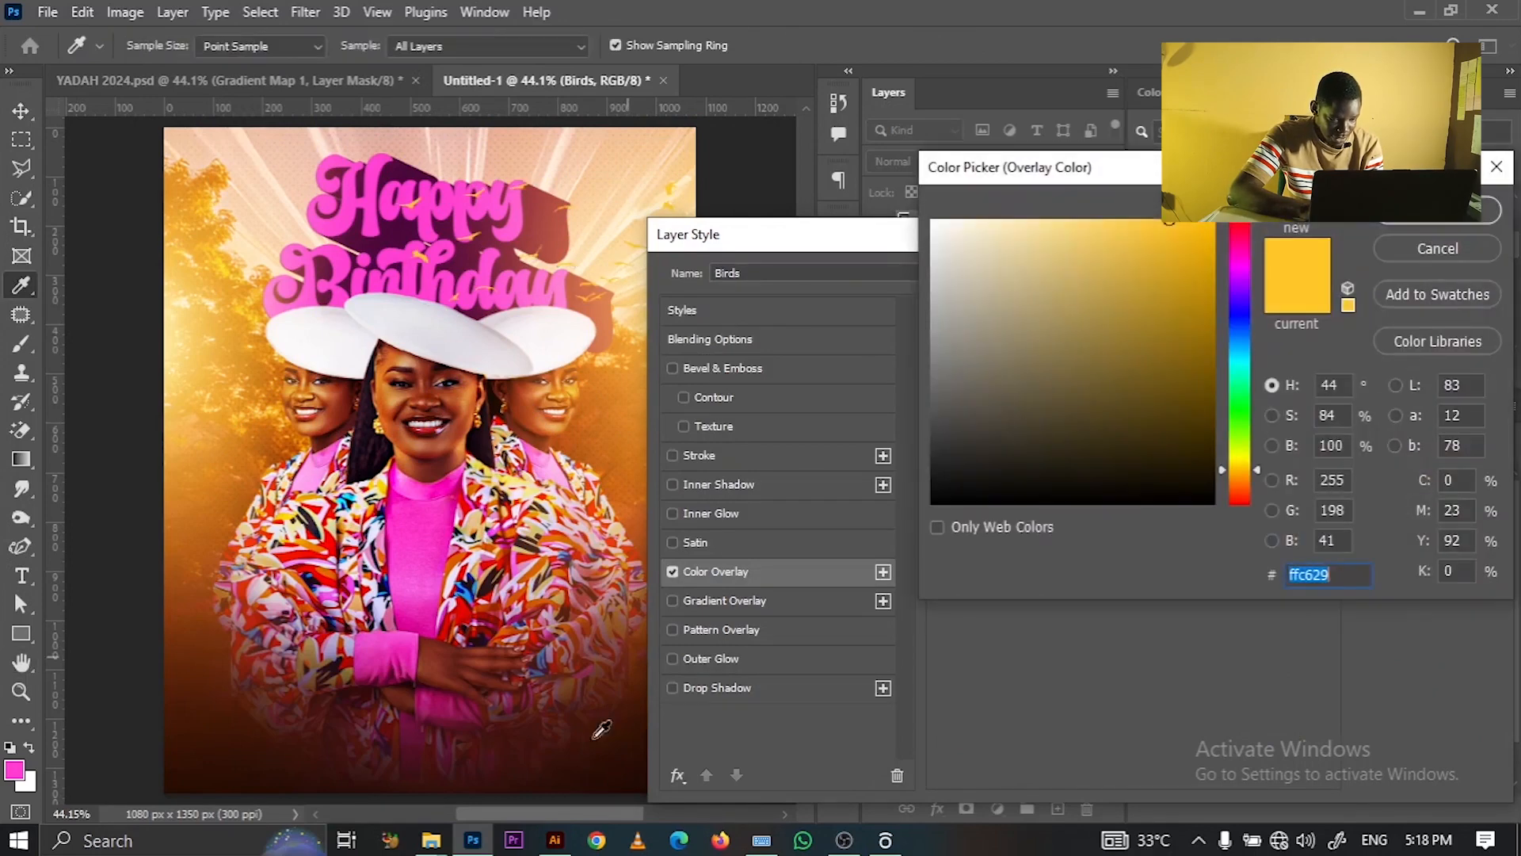
pyautogui.click(632, 784)
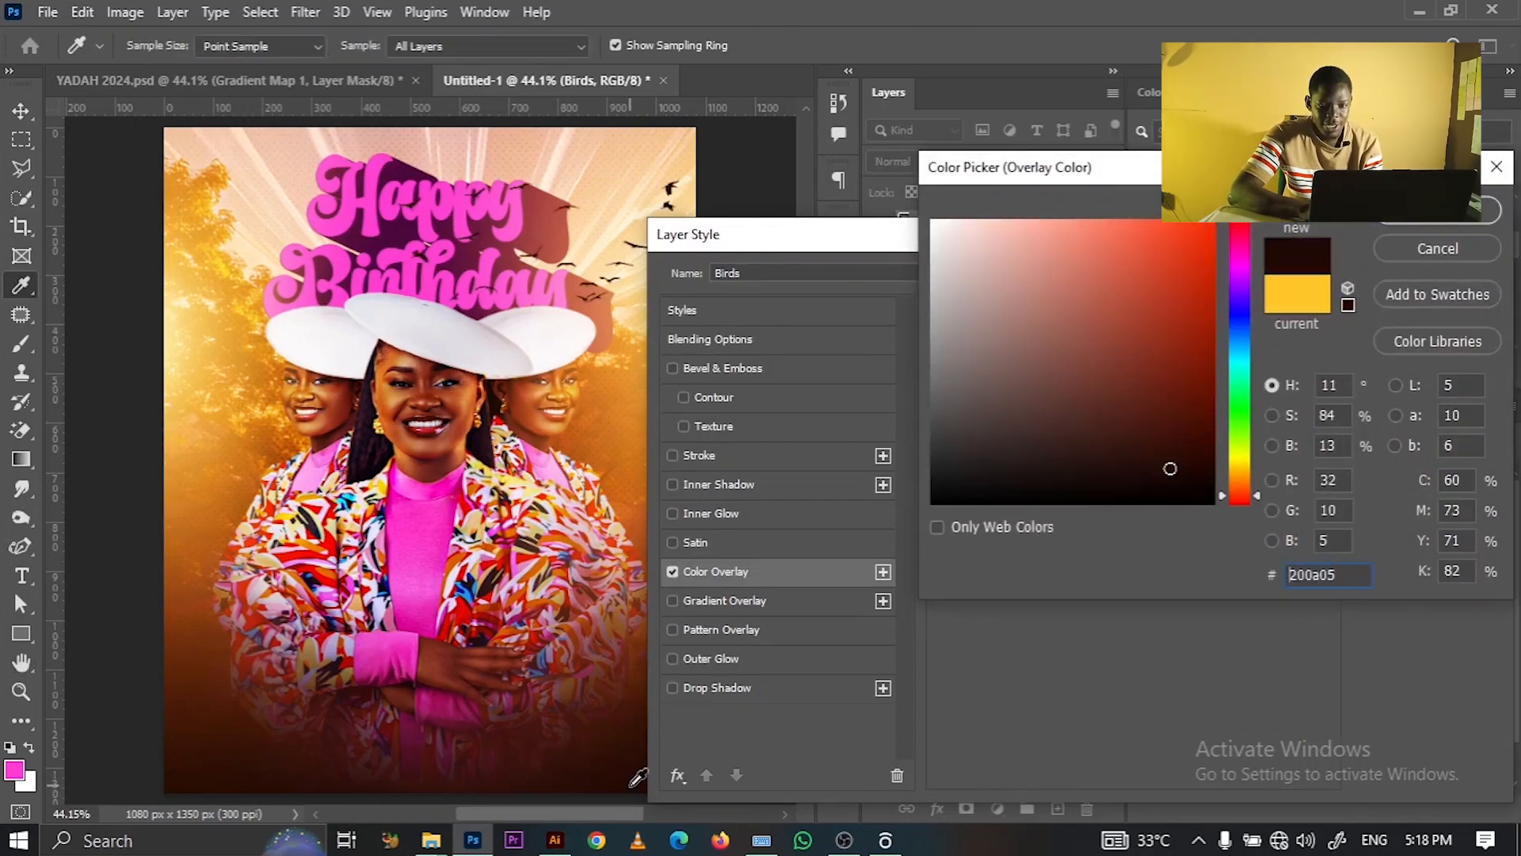
pyautogui.click(1437, 210)
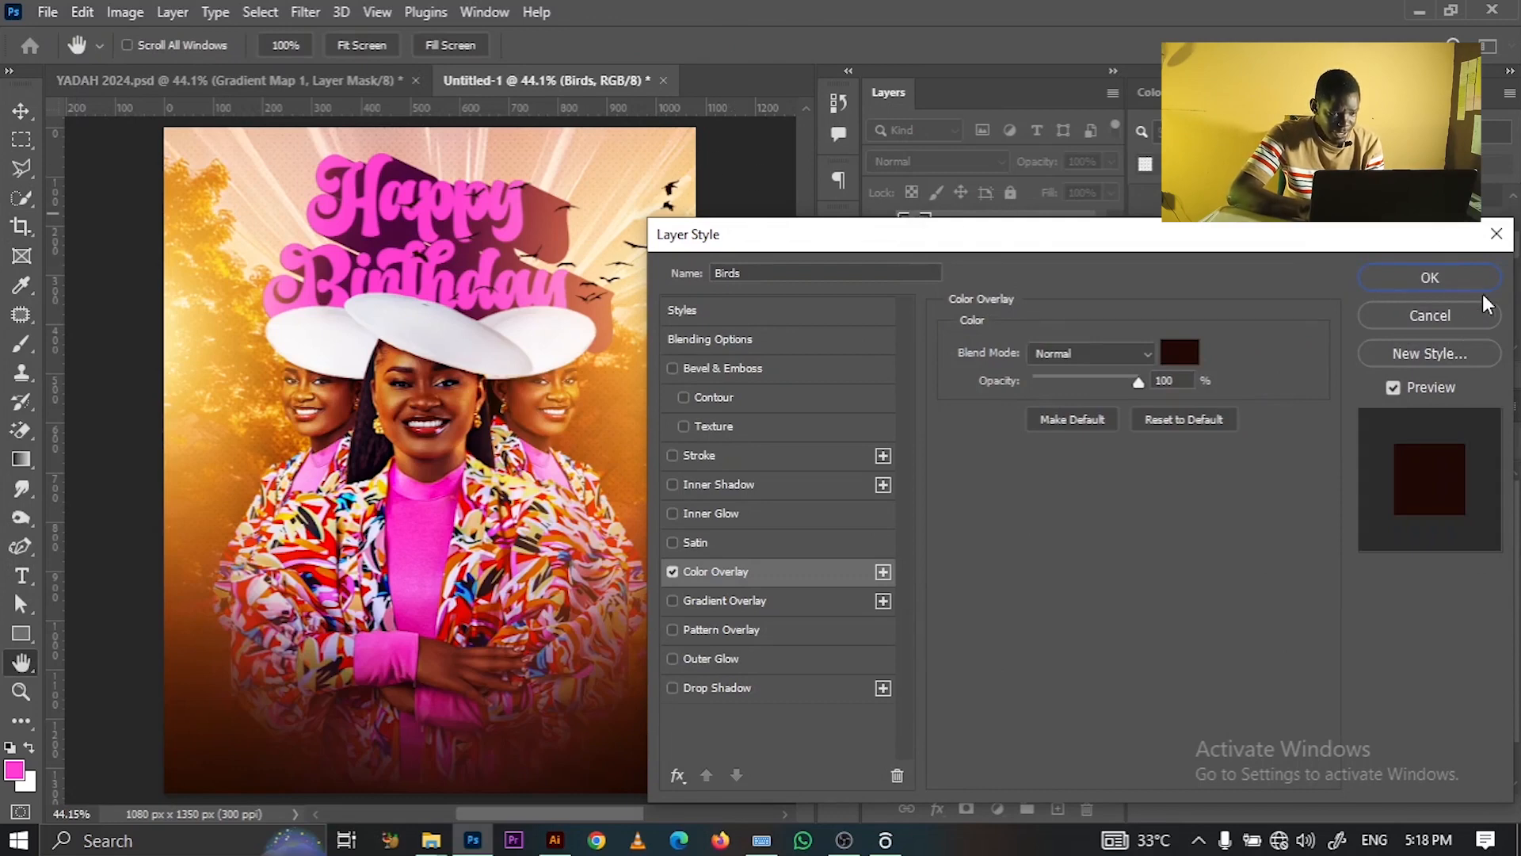
pyautogui.click(1430, 277)
pyautogui.click(733, 309)
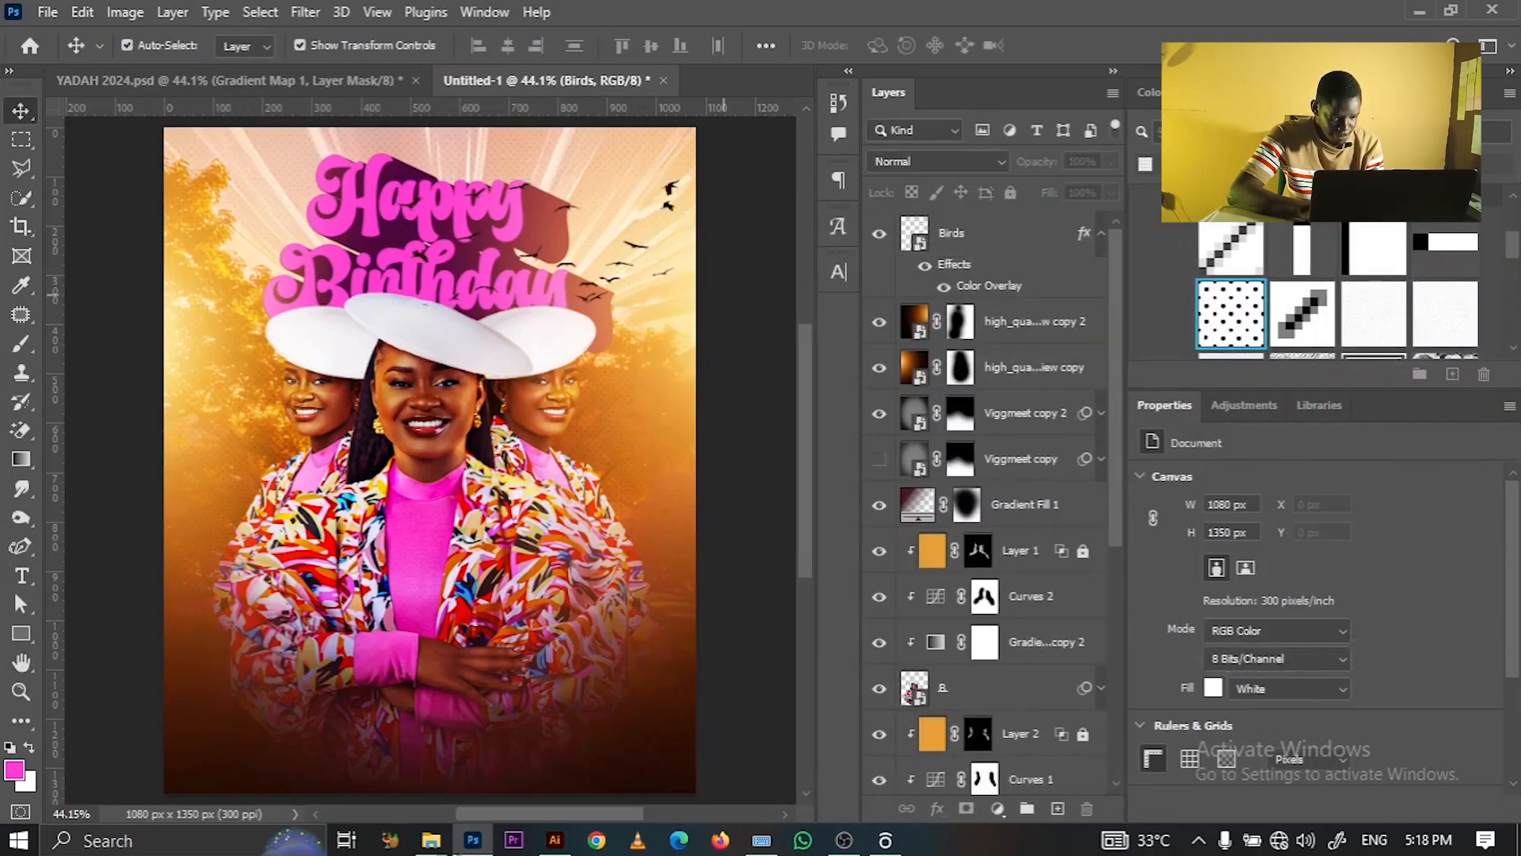
# - Place Cloud 1.png from the YADAH folder onto the poster
pyautogui.moveTo(425, 846)
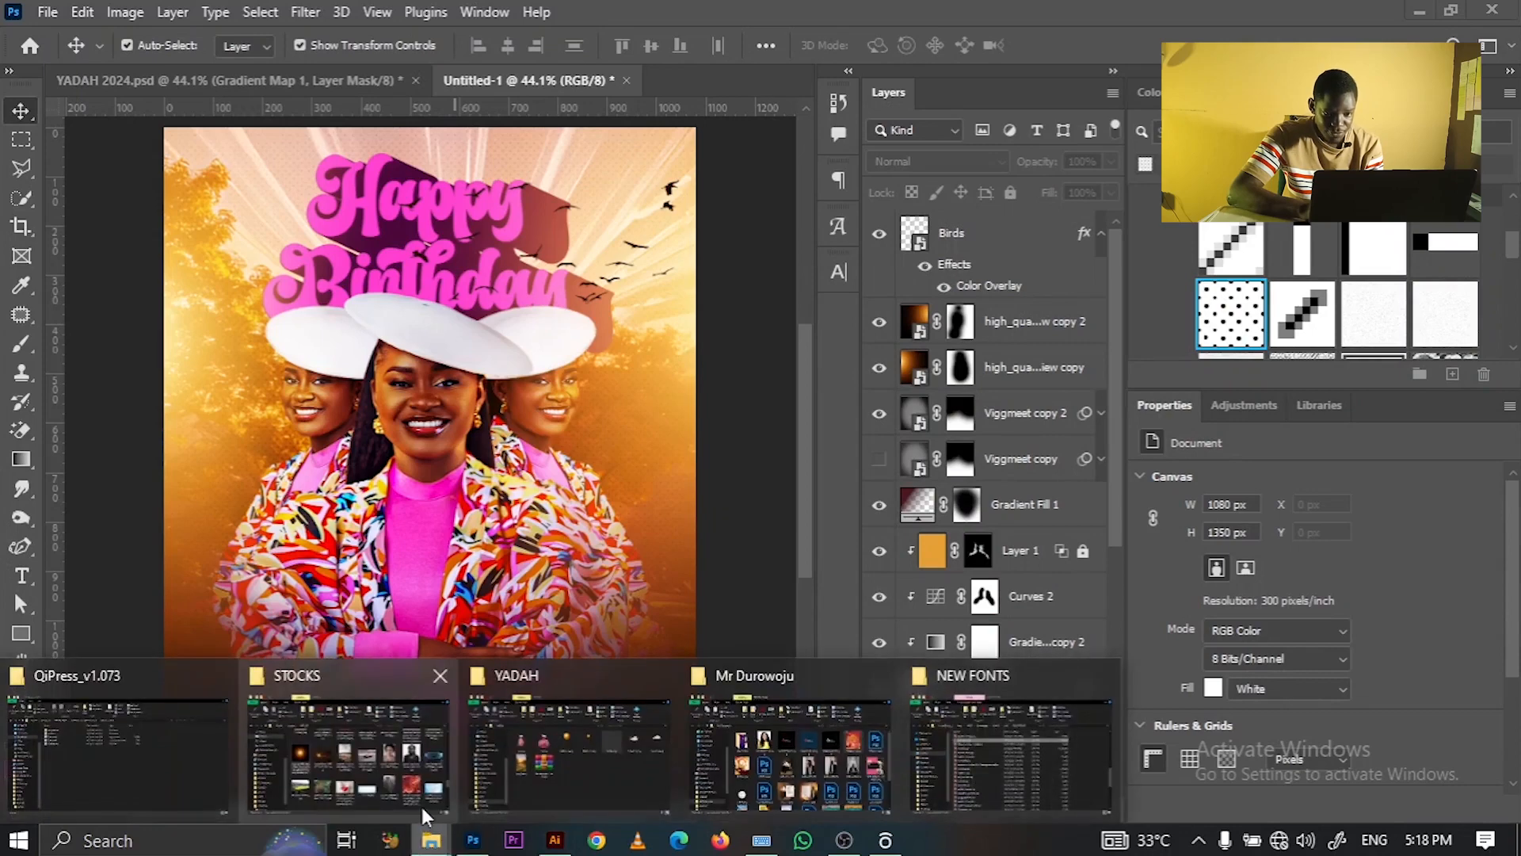
pyautogui.click(628, 735)
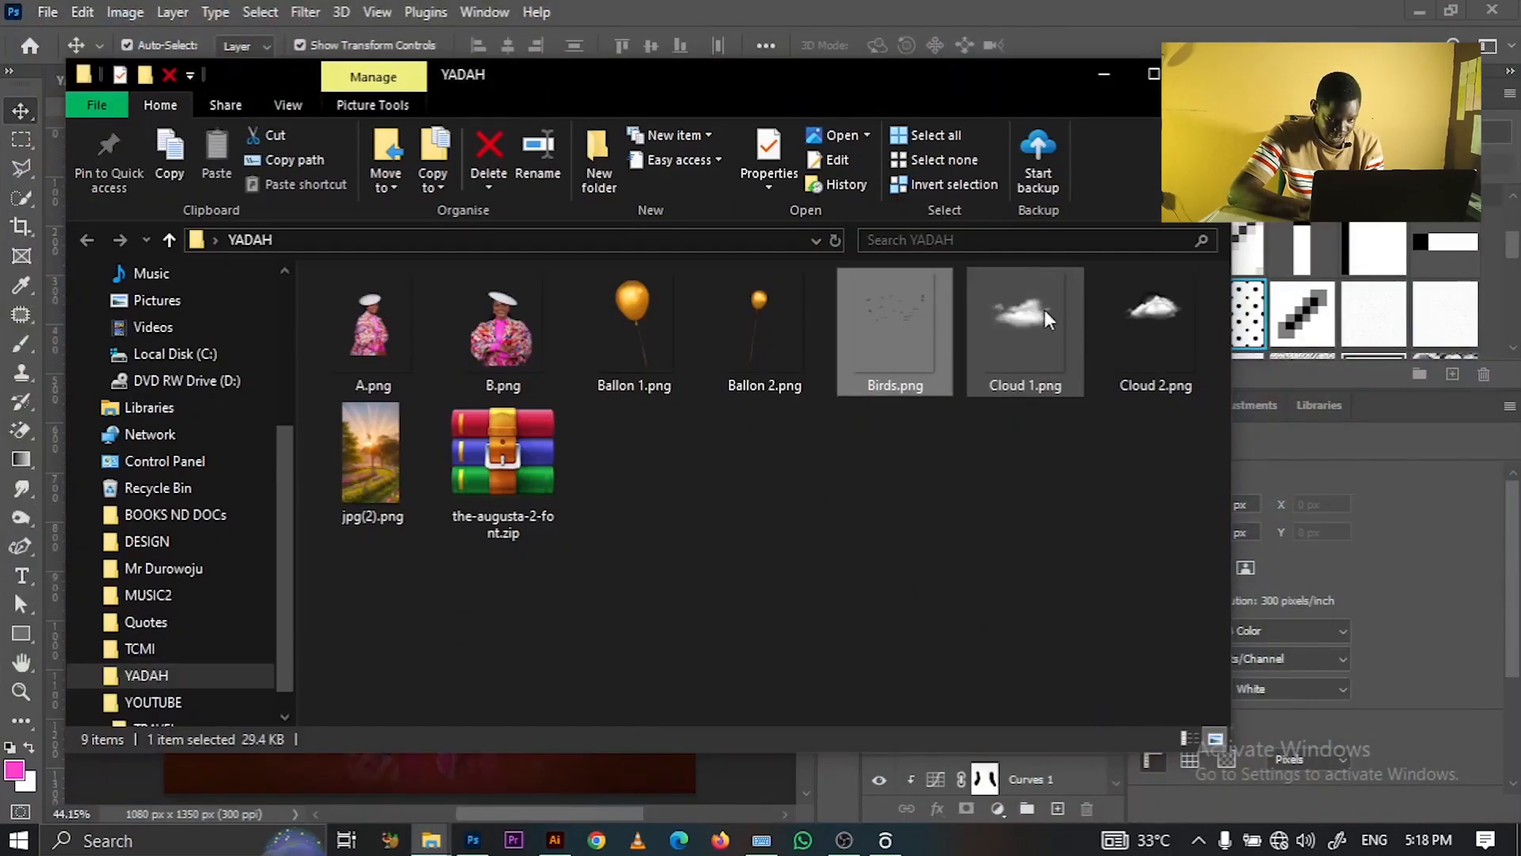
pyautogui.moveTo(1036, 316); pyautogui.dragTo(427, 443)
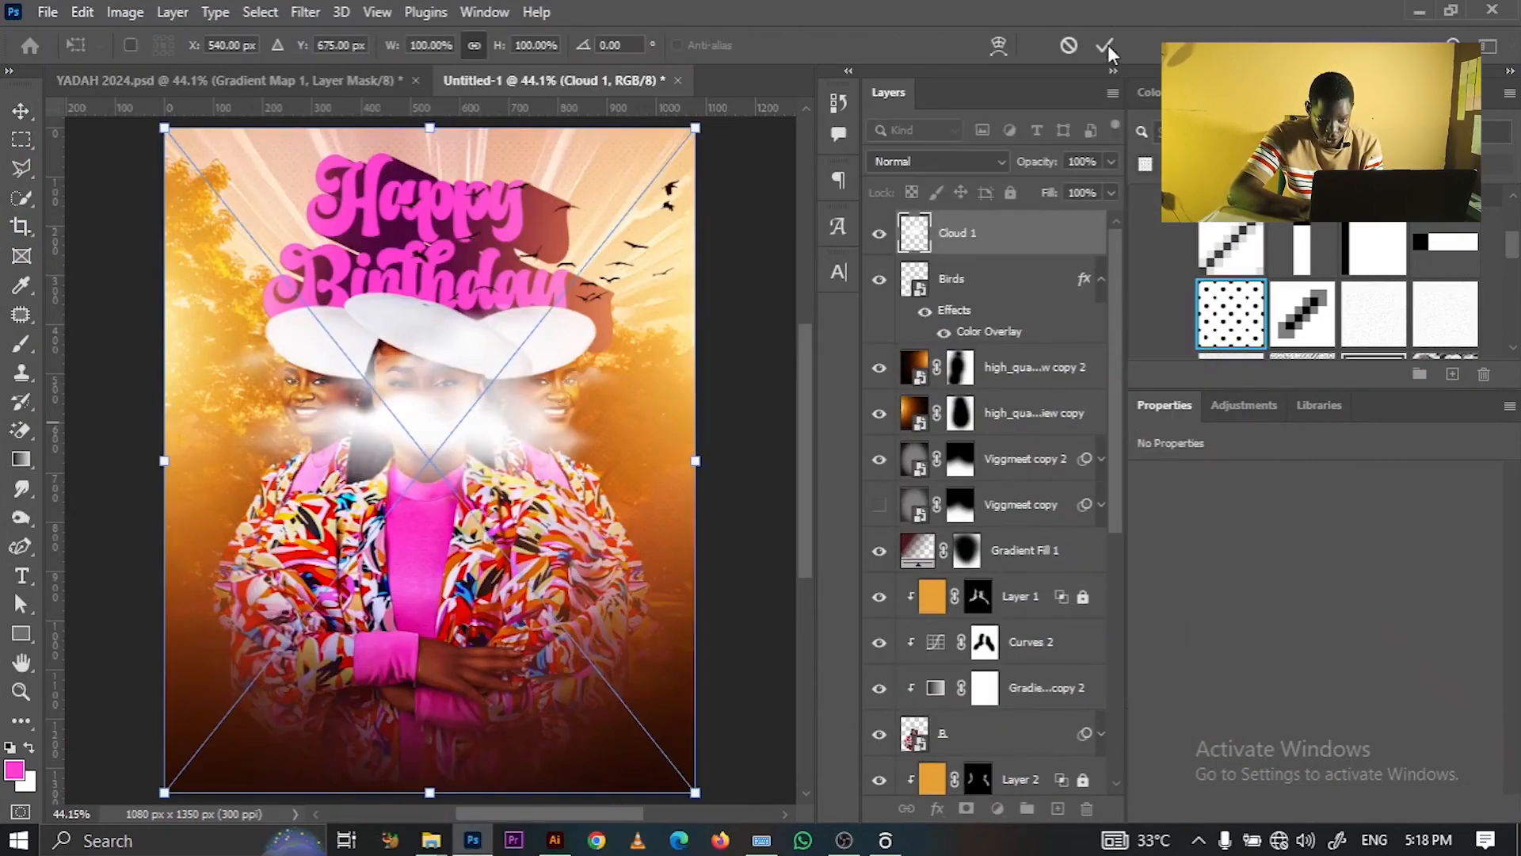
pyautogui.click(1106, 46)
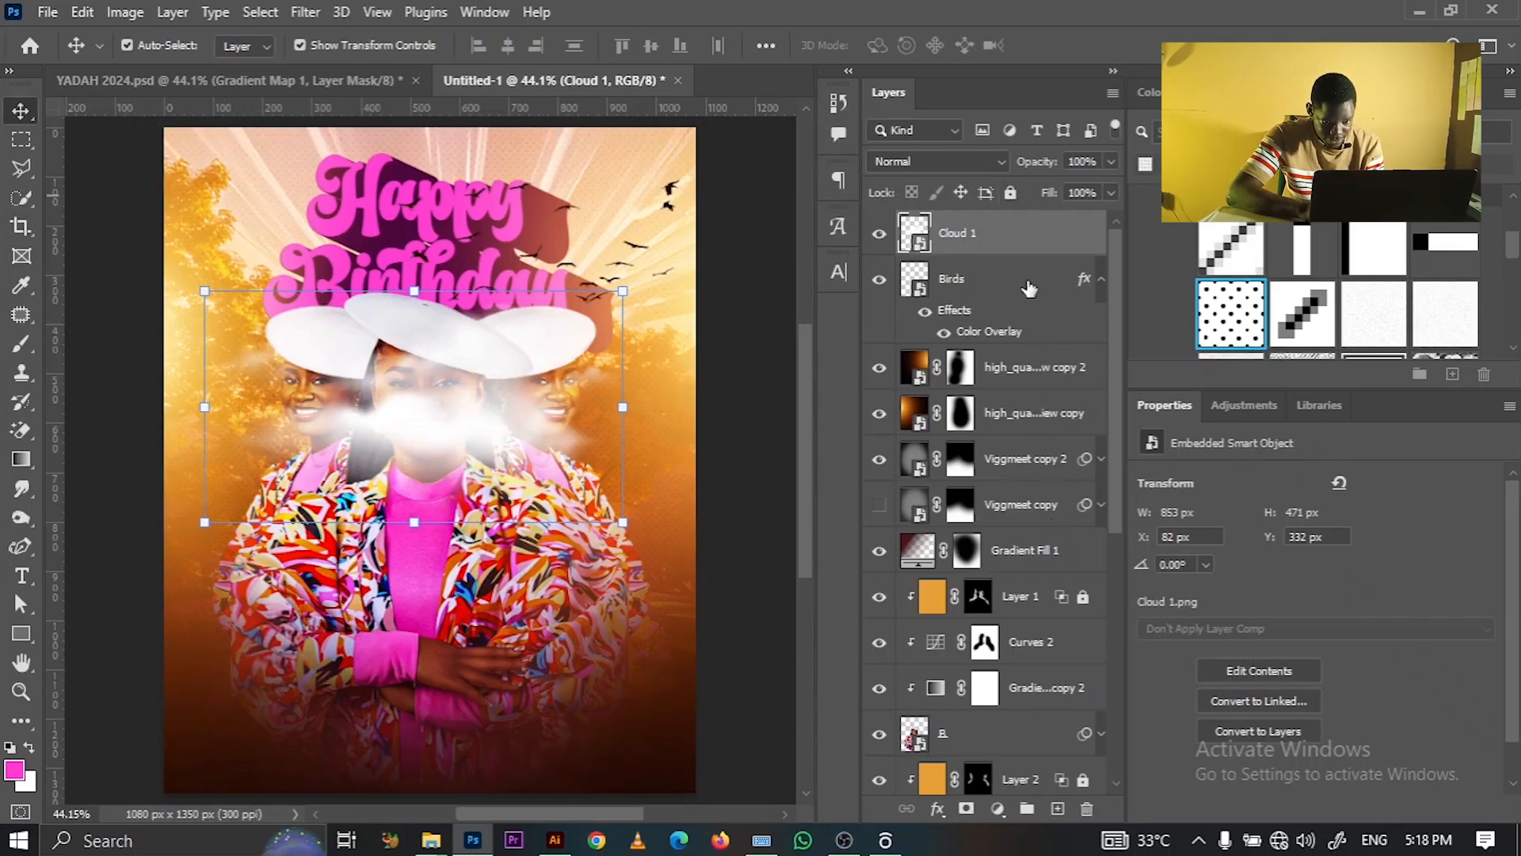
# - Move the Cloud 1 layer below the PICS group and shift the cloud toward the left edge
pyautogui.moveTo(1012, 246); pyautogui.dragTo(1012, 525)
pyautogui.scroll(-5, 1115, 452)
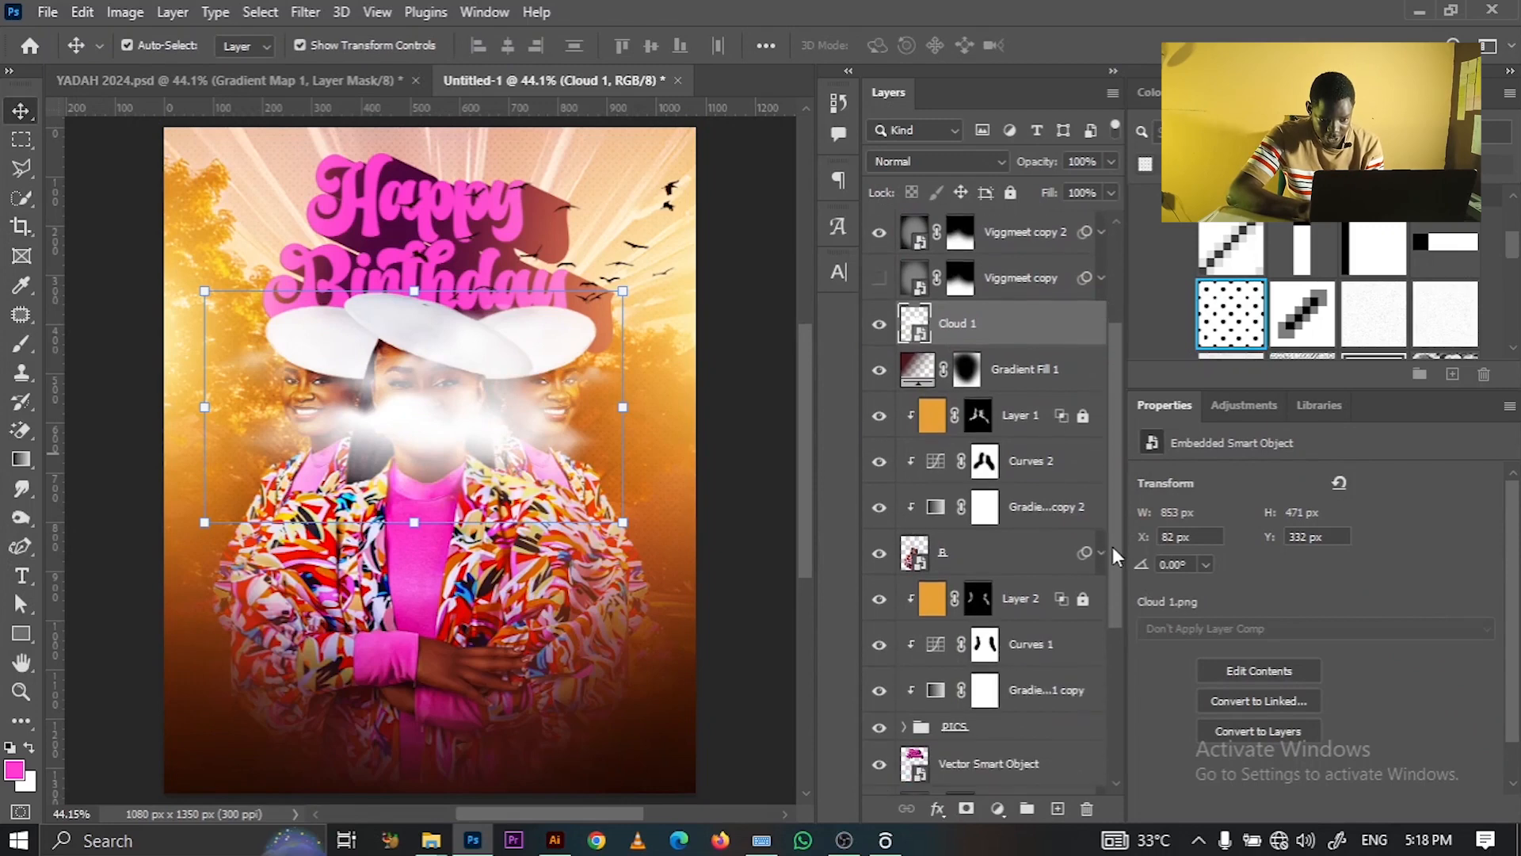
pyautogui.moveTo(1030, 329); pyautogui.dragTo(1030, 729)
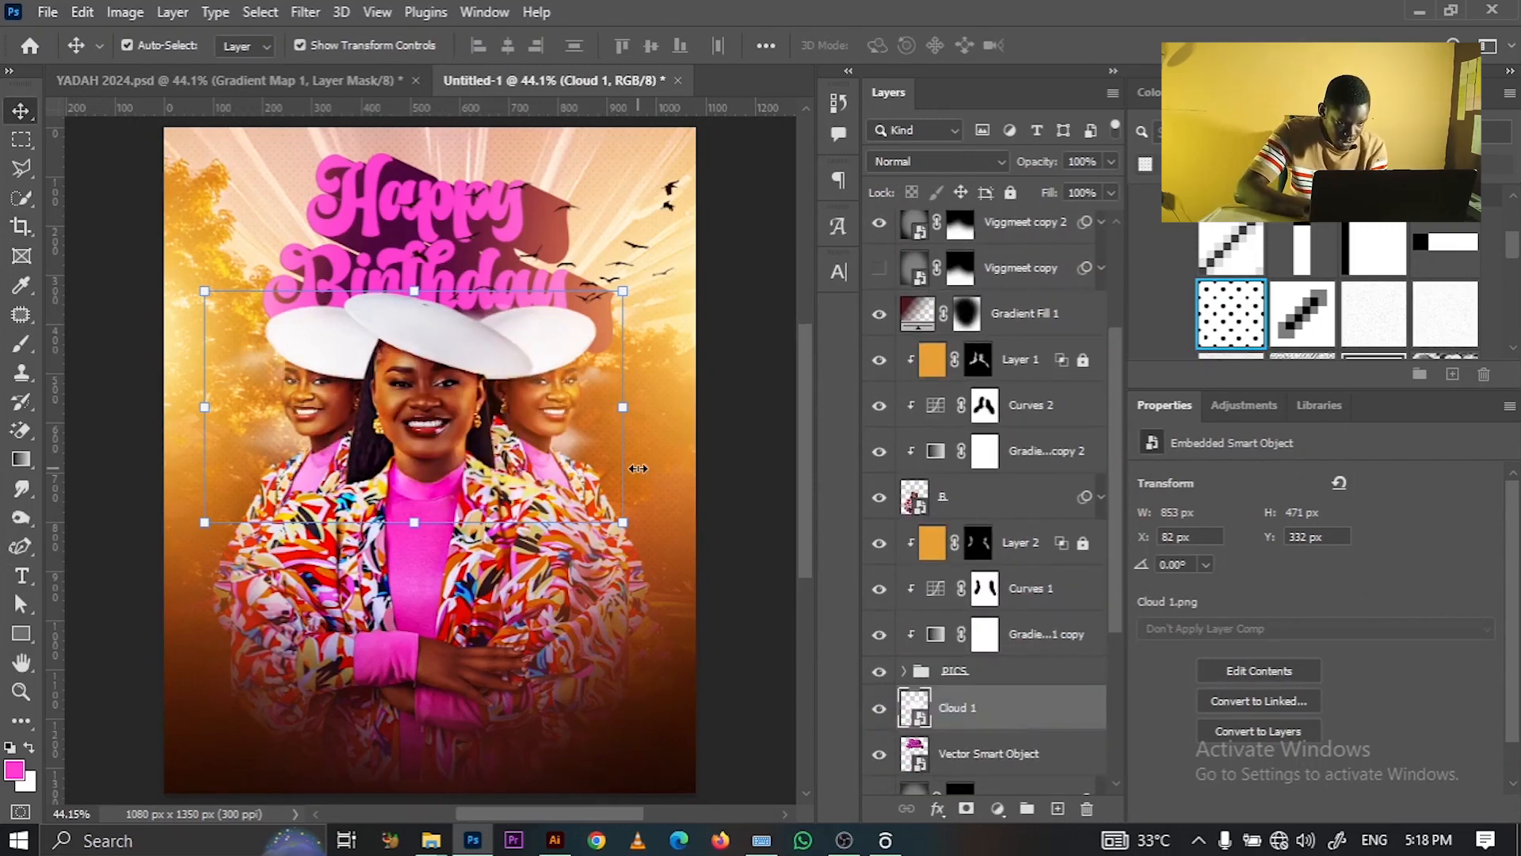
pyautogui.hotkey('ctrl', 't')
pyautogui.moveTo(572, 439); pyautogui.dragTo(455, 431)
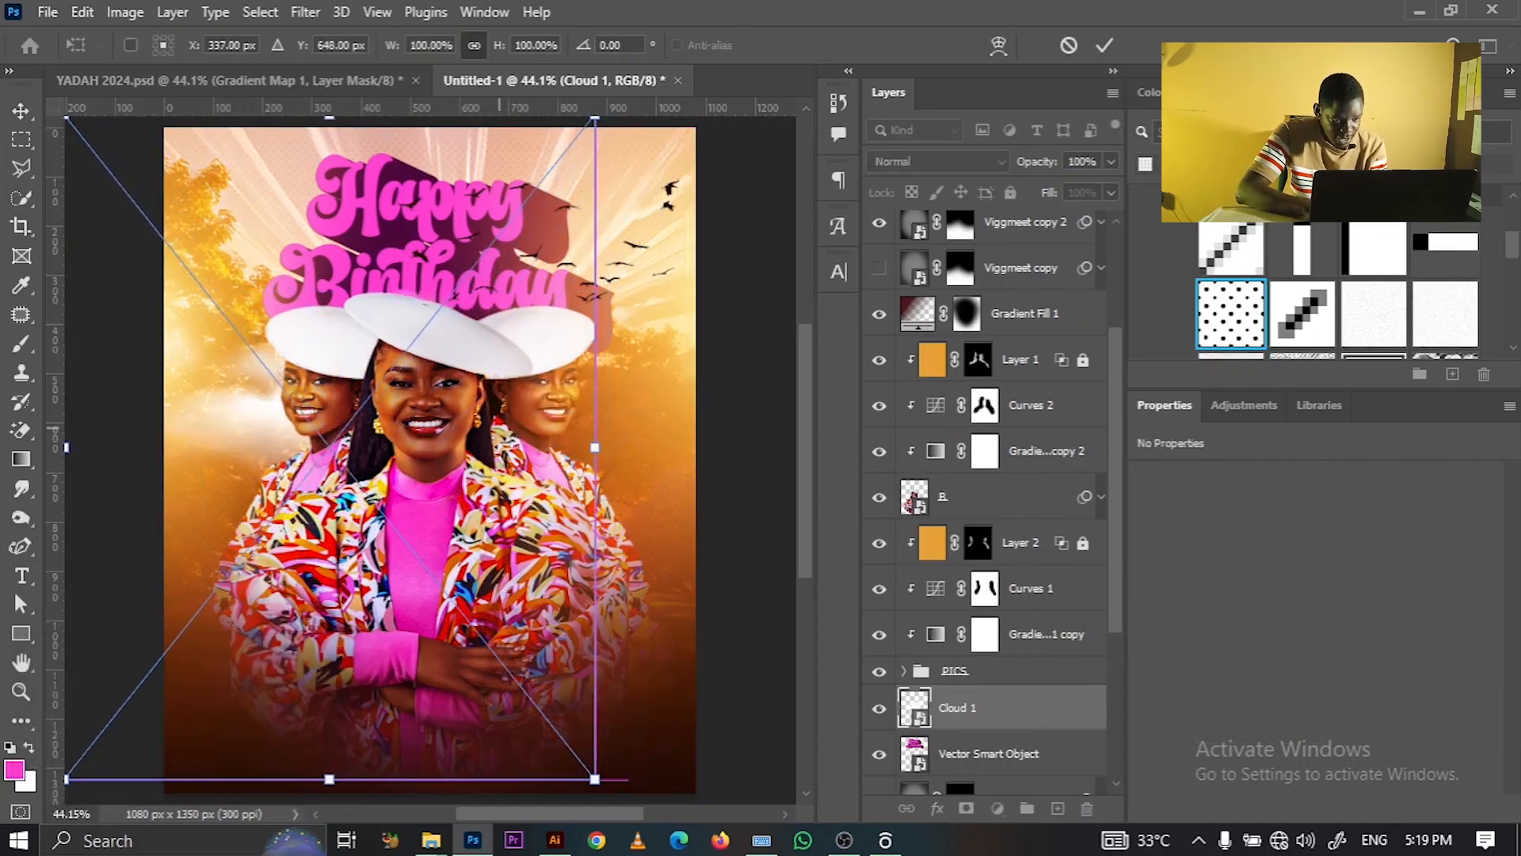
pyautogui.click(1105, 45)
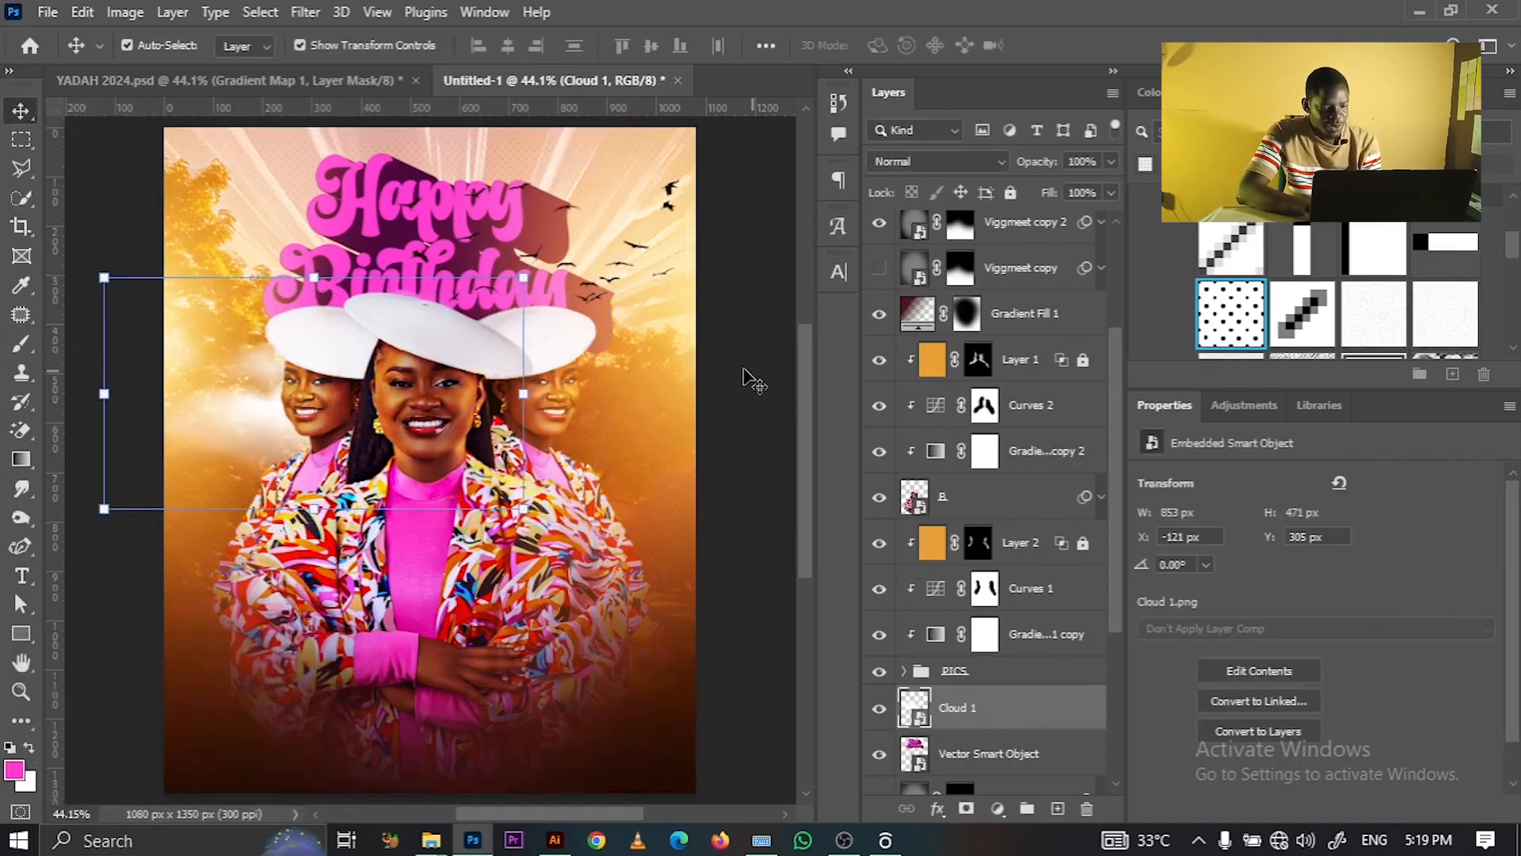
pyautogui.click(600, 786)
# - Place Cloud 2.png, scaled to about 40%, beside the word Birthday
pyautogui.moveTo(439, 846)
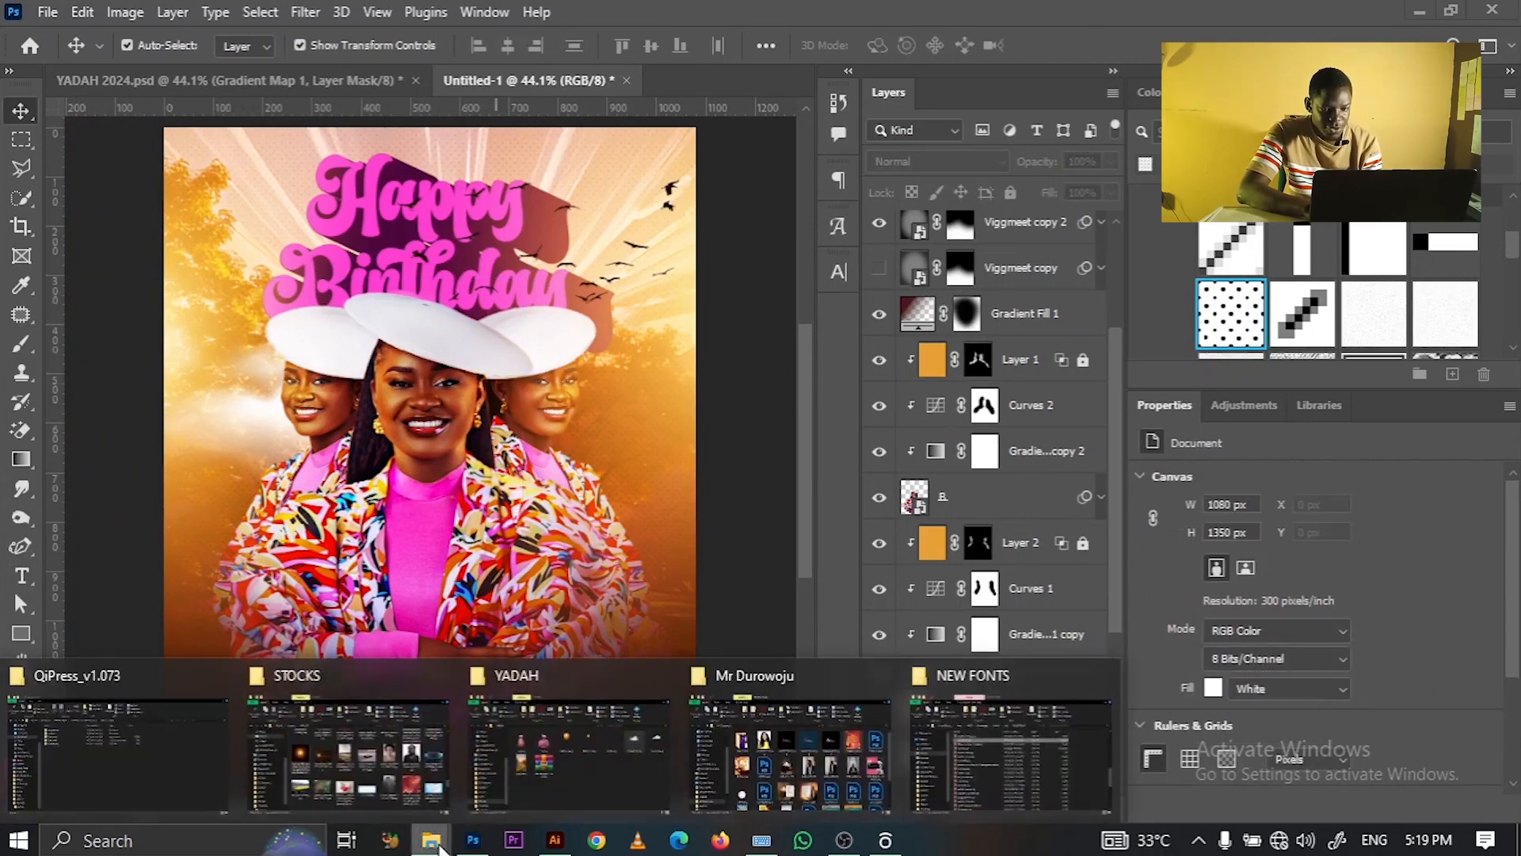
pyautogui.click(656, 767)
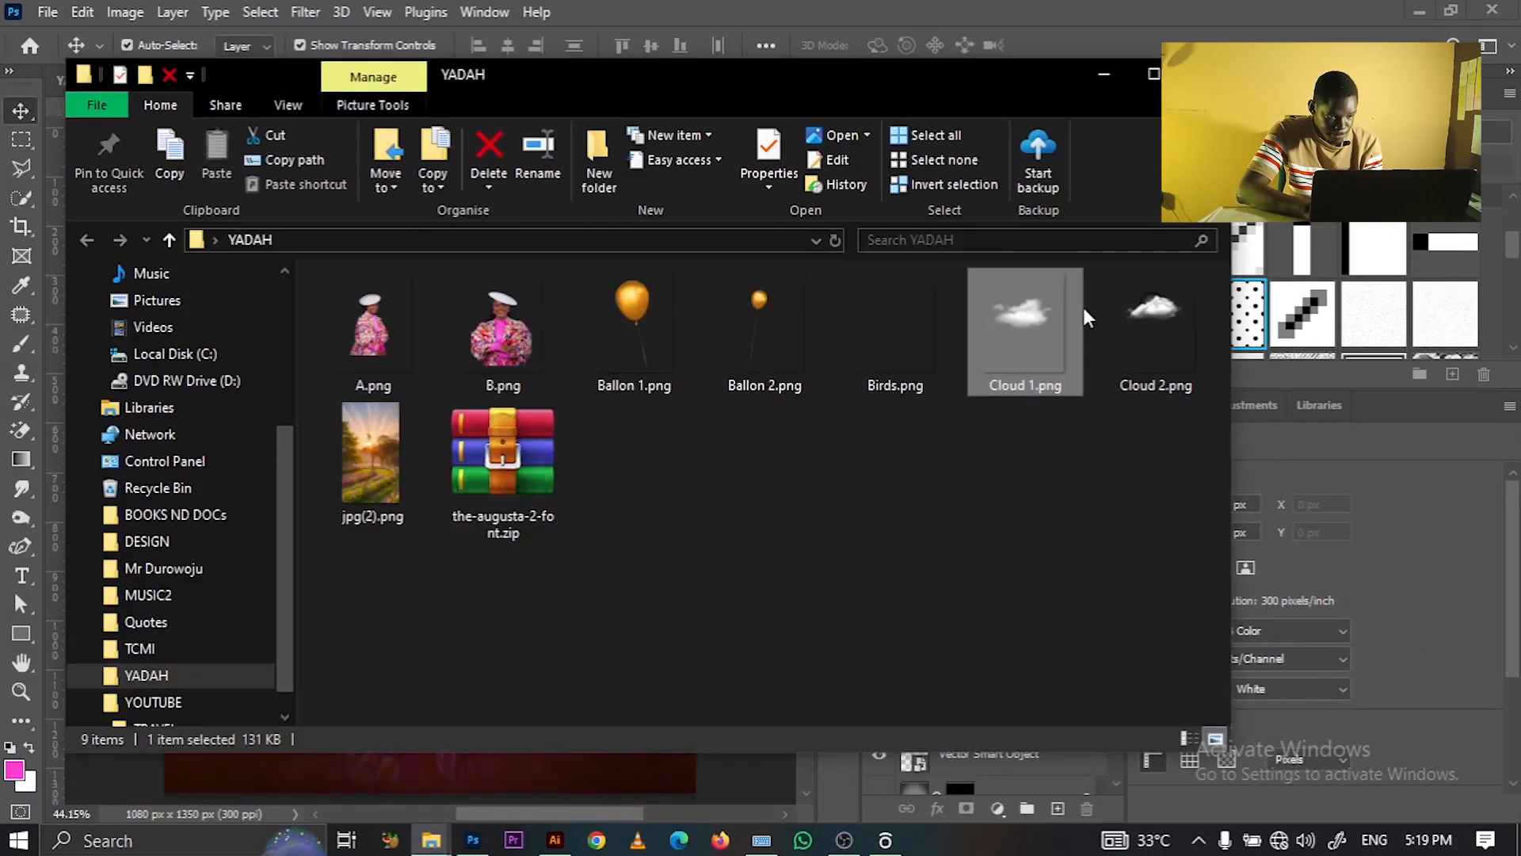
pyautogui.click(1141, 317)
pyautogui.click(473, 839)
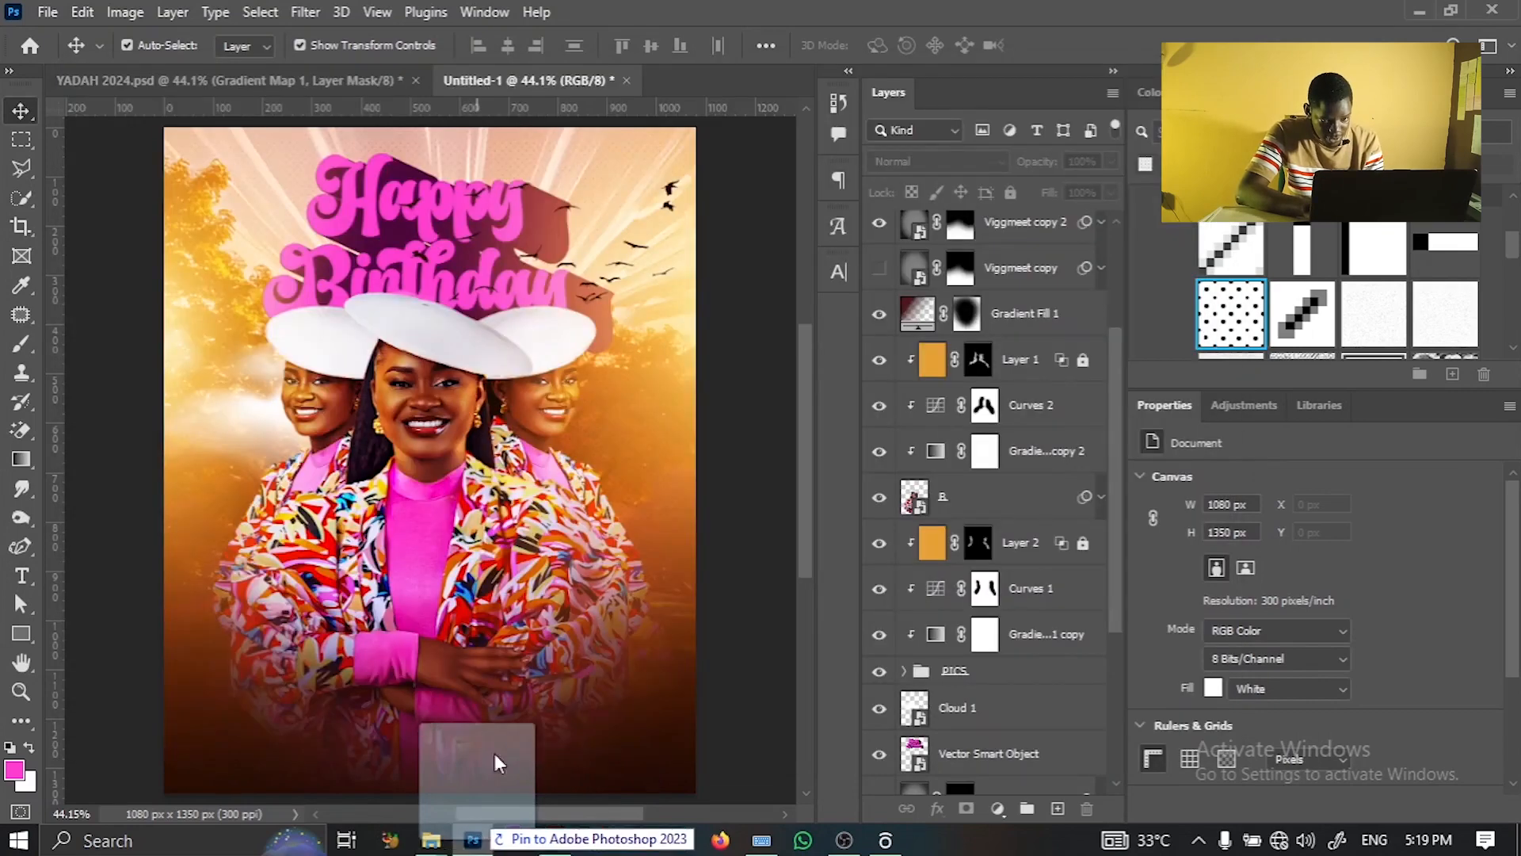
pyautogui.moveTo(573, 300); pyautogui.dragTo(567, 288)
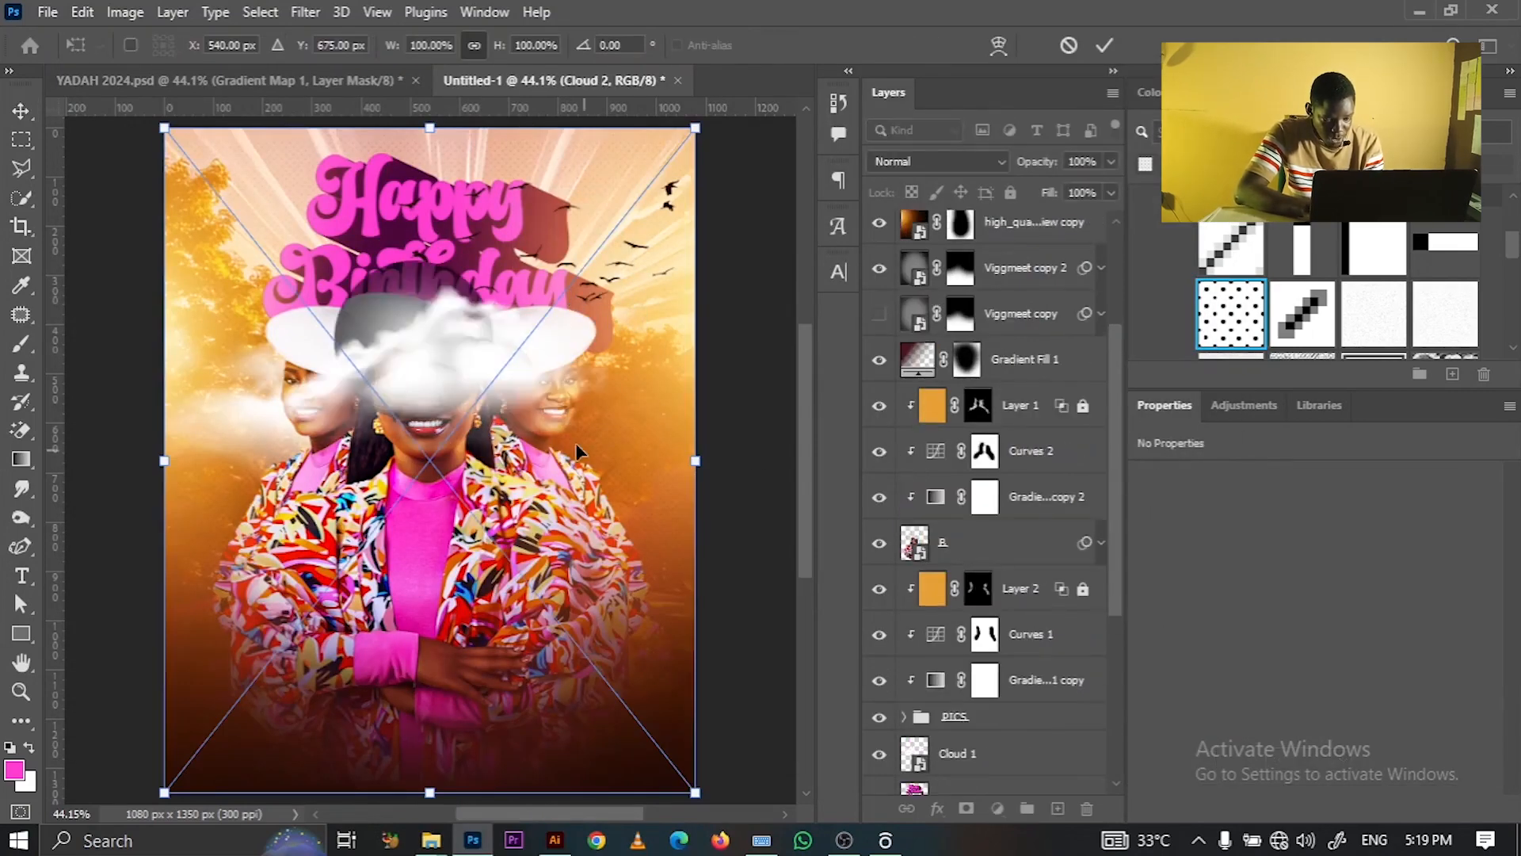
pyautogui.moveTo(496, 368); pyautogui.dragTo(563, 319)
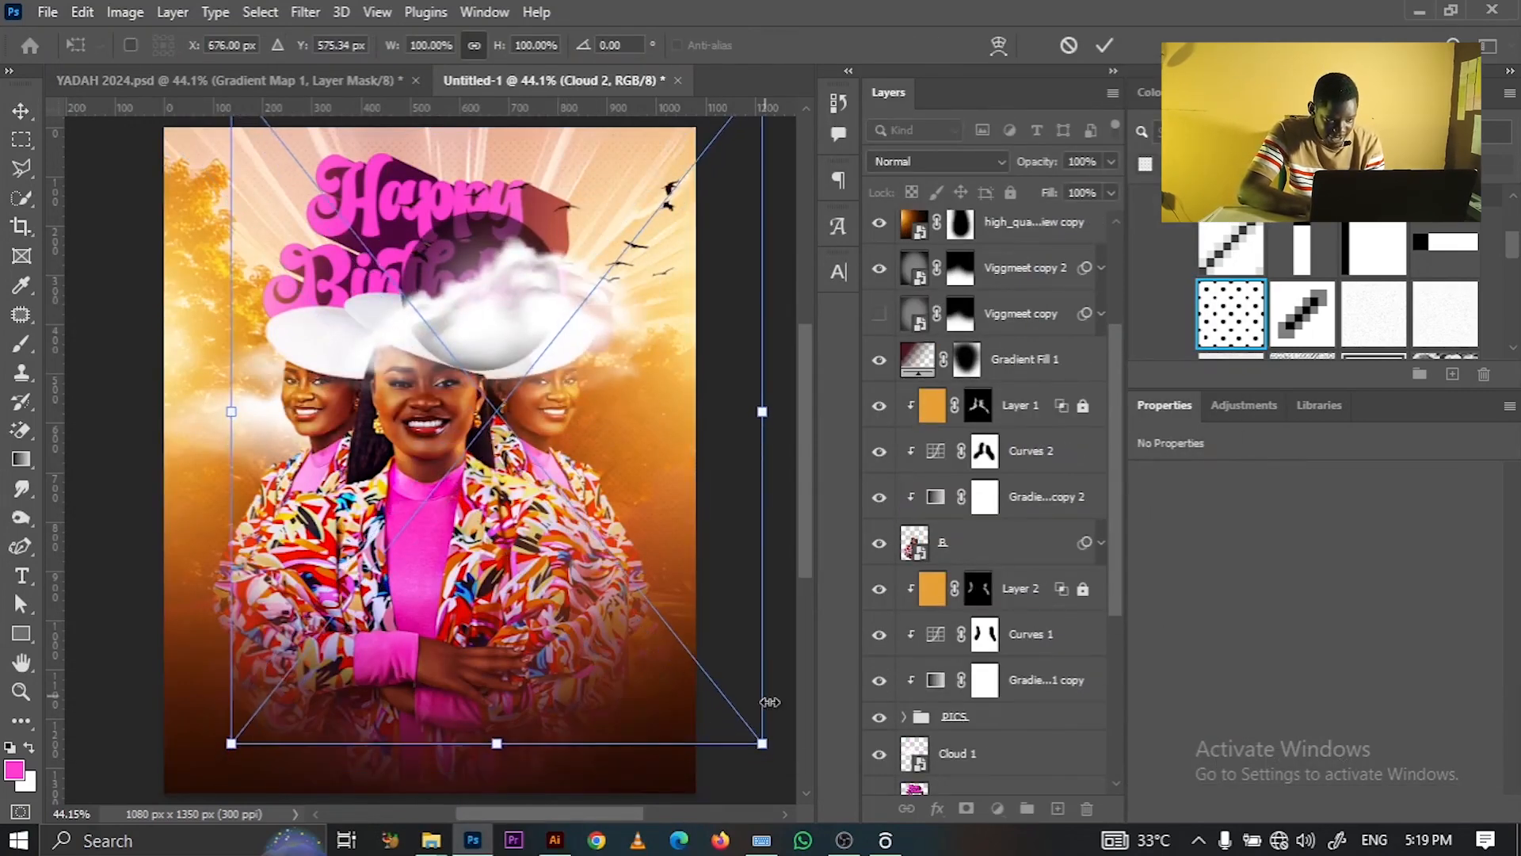
pyautogui.moveTo(773, 745); pyautogui.dragTo(557, 479)
pyautogui.moveTo(376, 247); pyautogui.dragTo(539, 315)
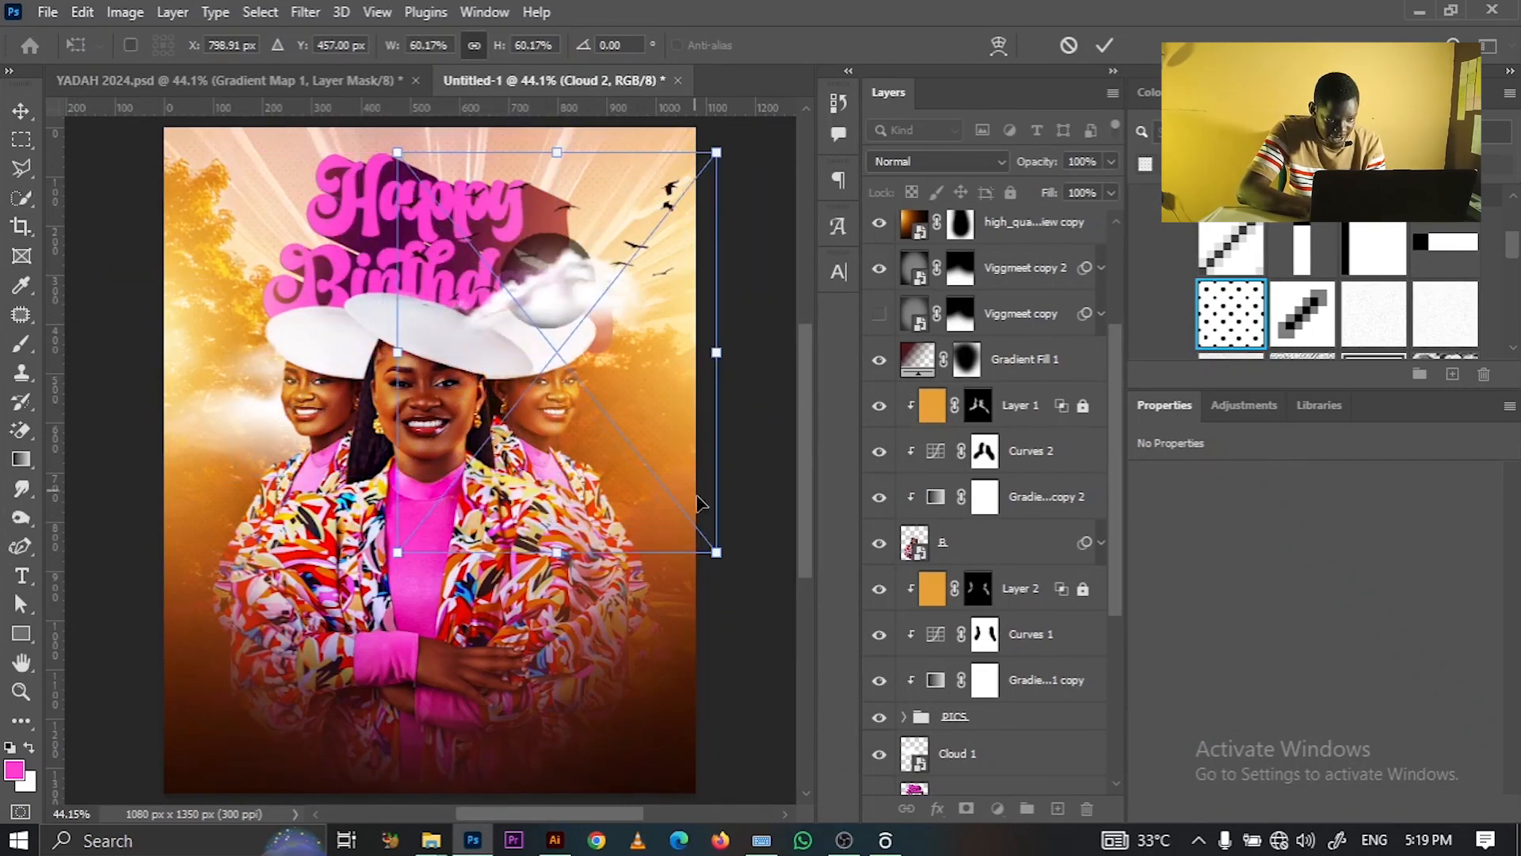
pyautogui.moveTo(716, 553); pyautogui.dragTo(606, 414)
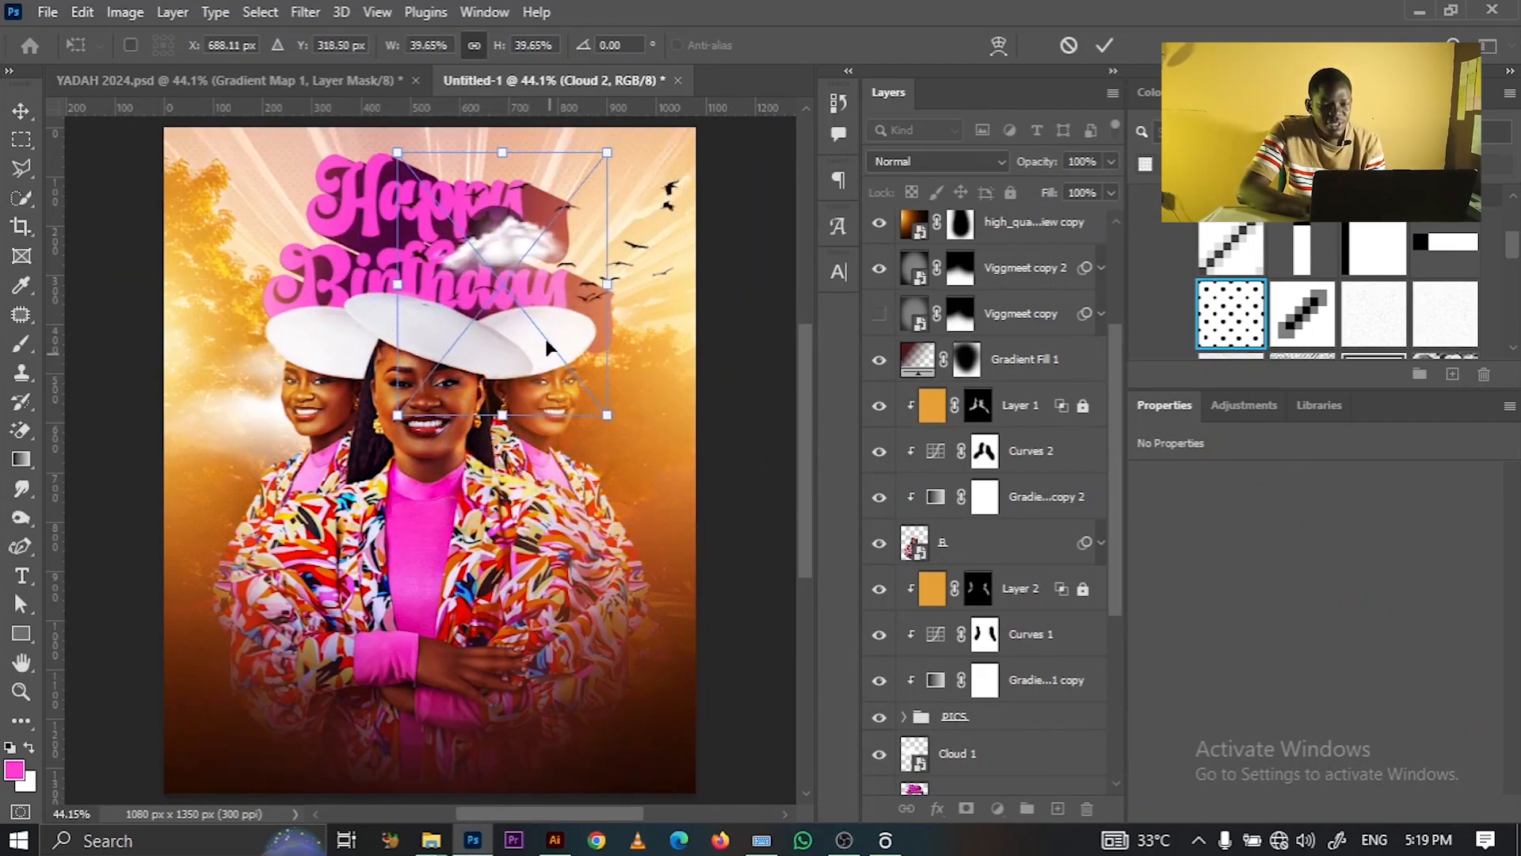
pyautogui.moveTo(544, 277); pyautogui.dragTo(620, 312)
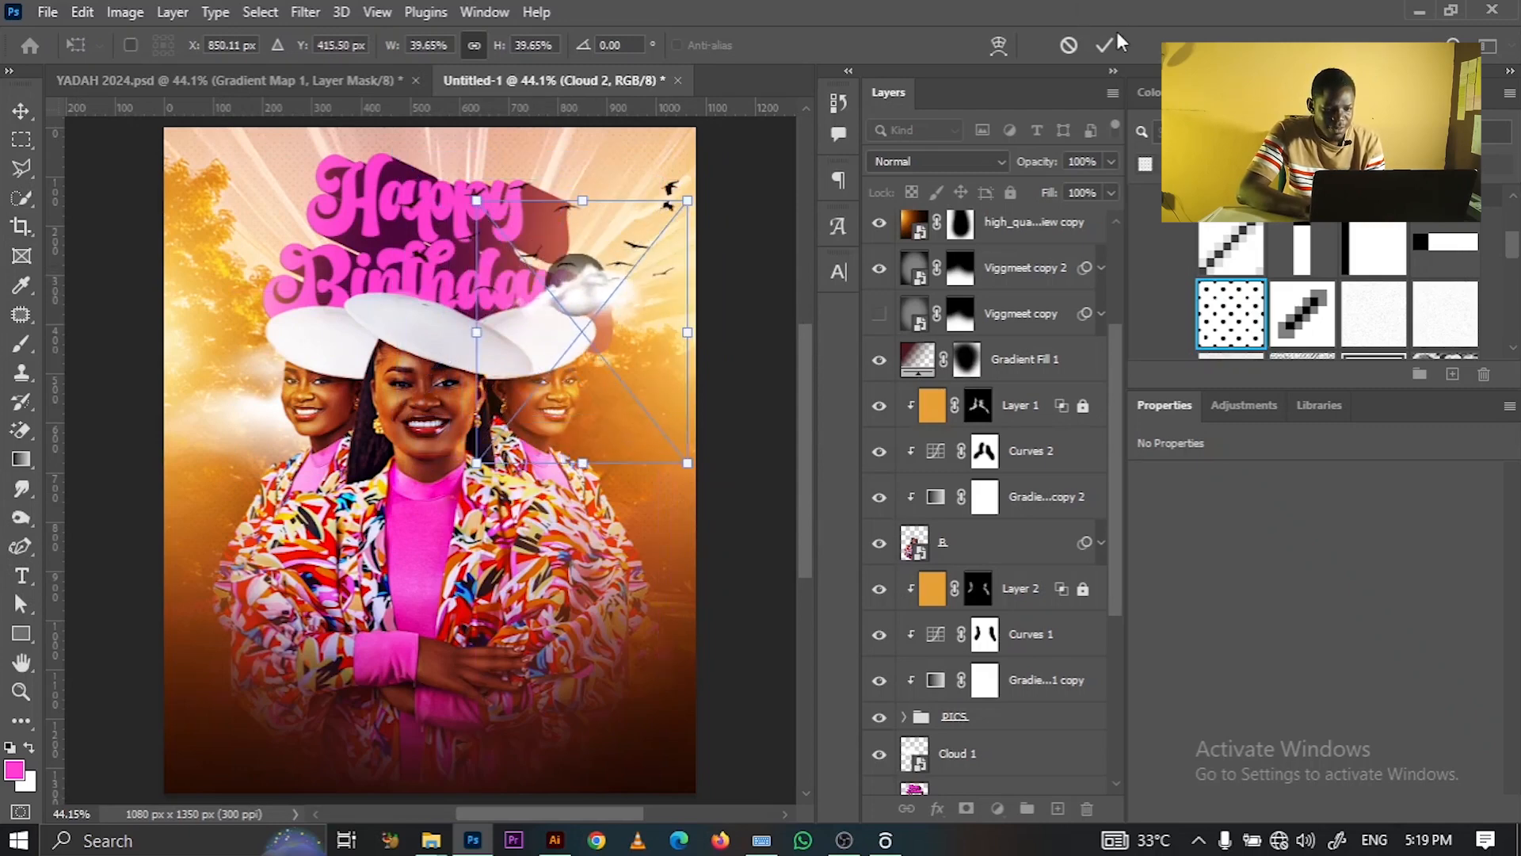
pyautogui.press('Return')
# - Set the Cloud 2 layer's blend mode to Screen
pyautogui.click(938, 160)
pyautogui.click(938, 160)
pyautogui.click(938, 160)
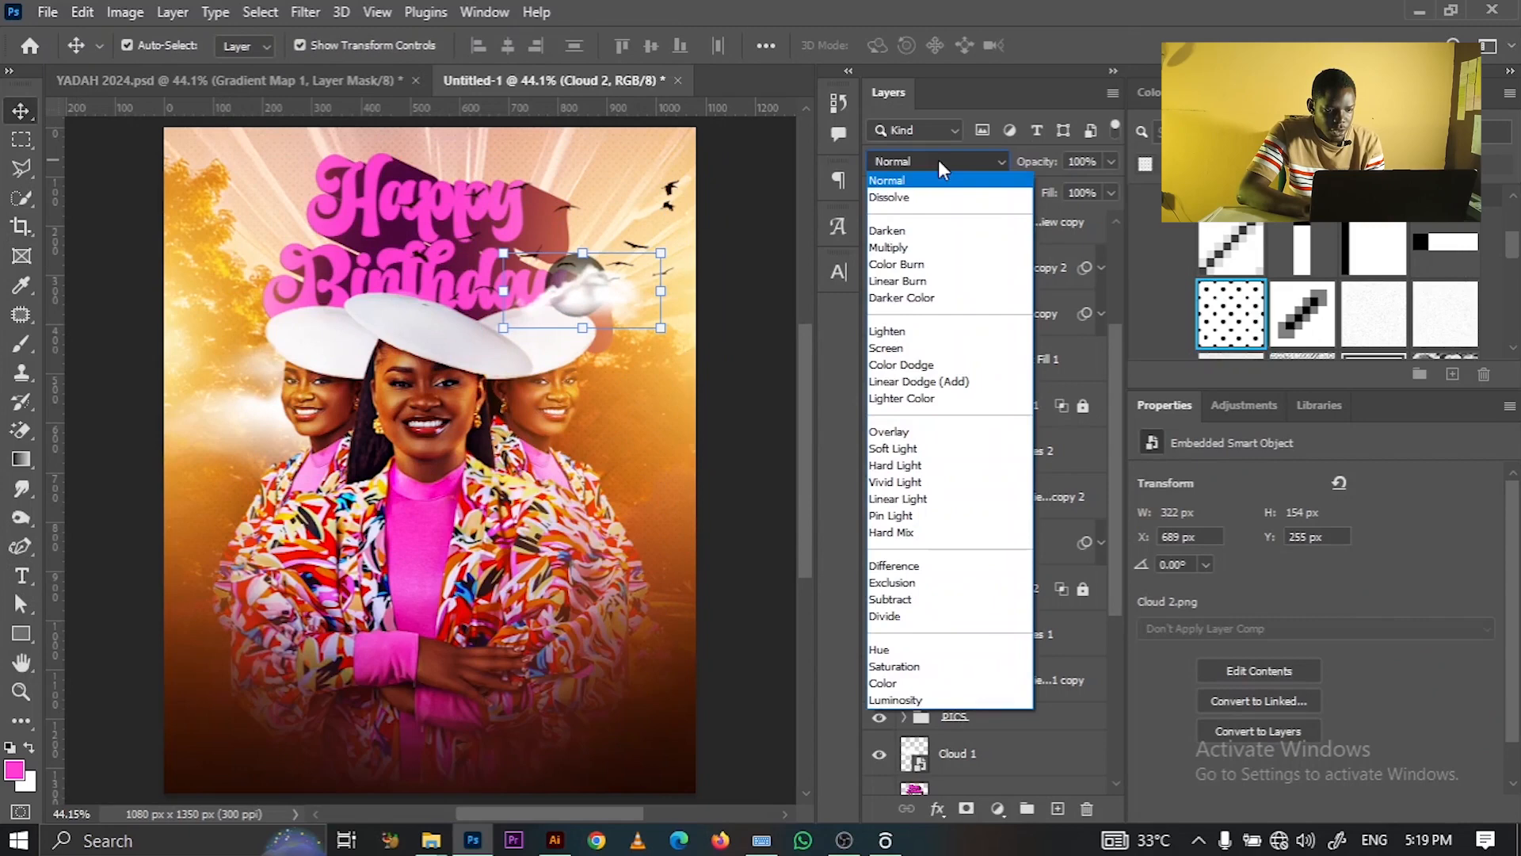
pyautogui.click(902, 348)
pyautogui.click(772, 329)
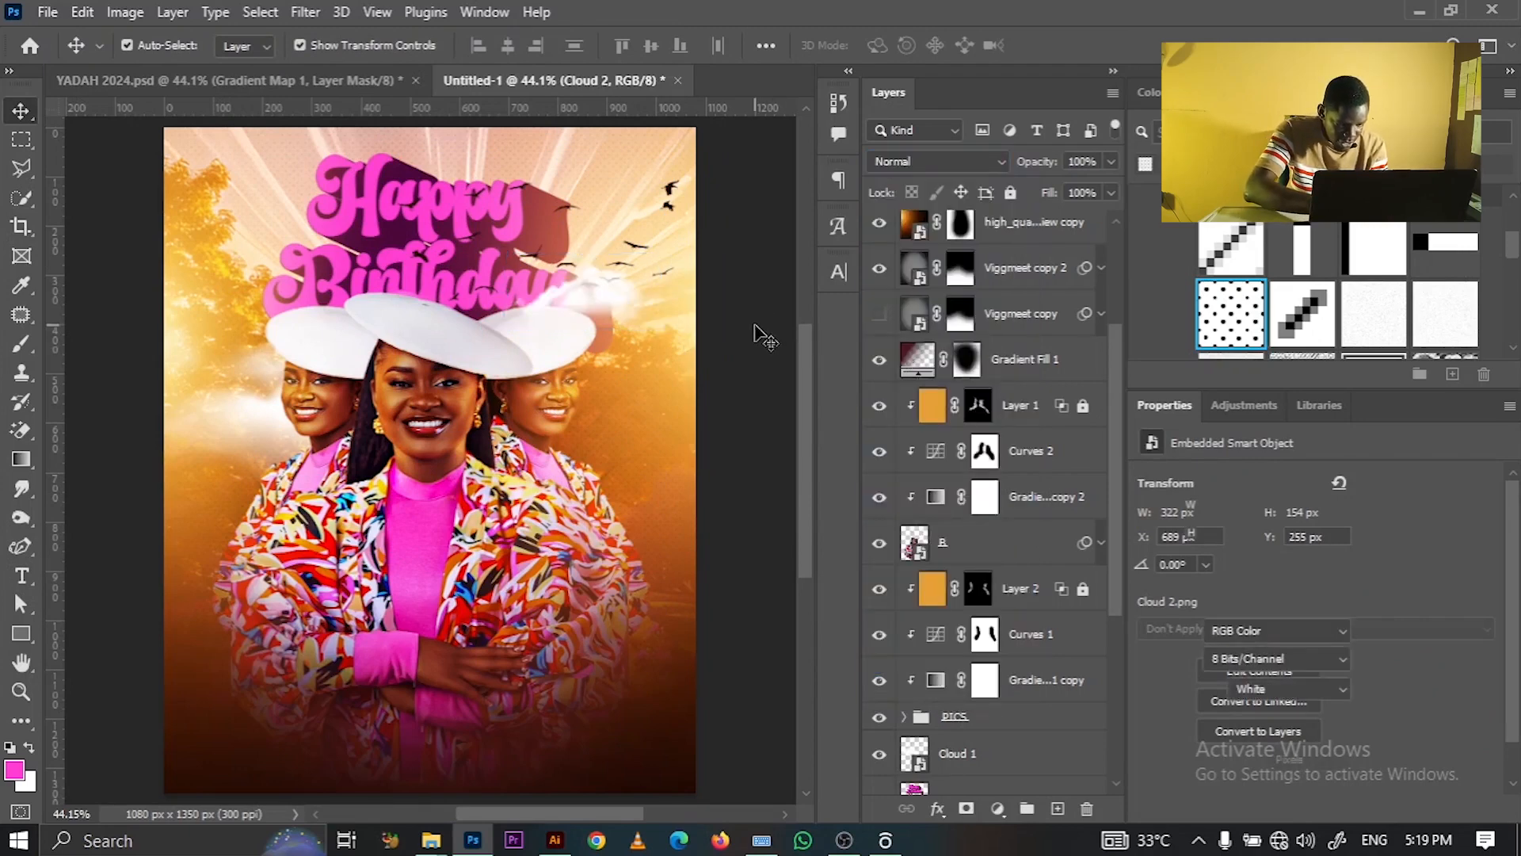
pyautogui.click(583, 297)
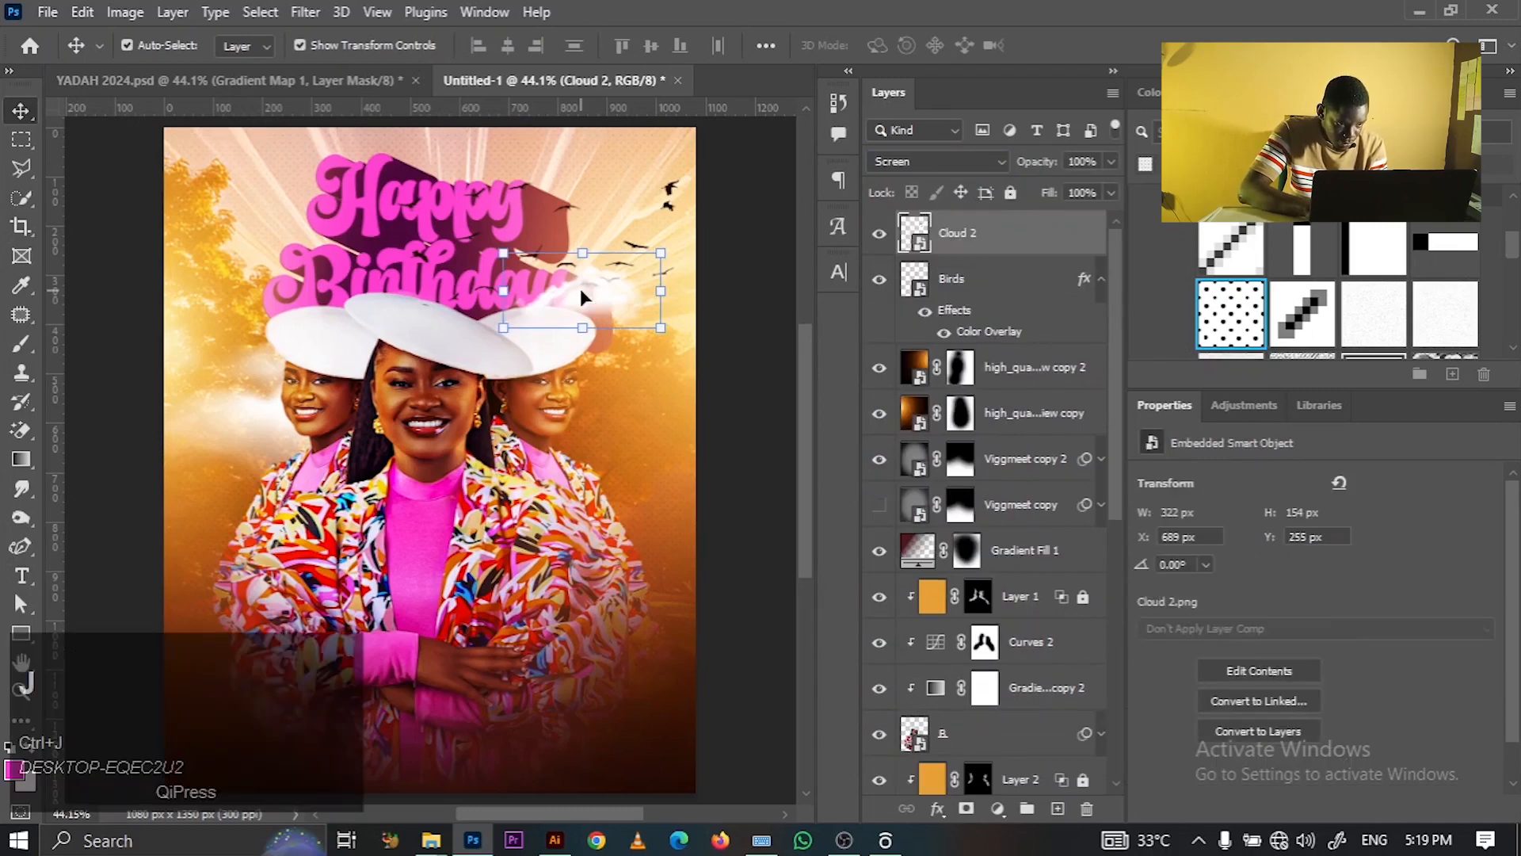
# - Duplicate the cloud and place the copy, resized to about 52%, at the poster's upper left
pyautogui.hotkey('ctrl', 'j')
pyautogui.moveTo(580, 288); pyautogui.dragTo(408, 400)
pyautogui.moveTo(215, 169); pyautogui.dragTo(136, 93)
pyautogui.moveTo(318, 250); pyautogui.dragTo(321, 266)
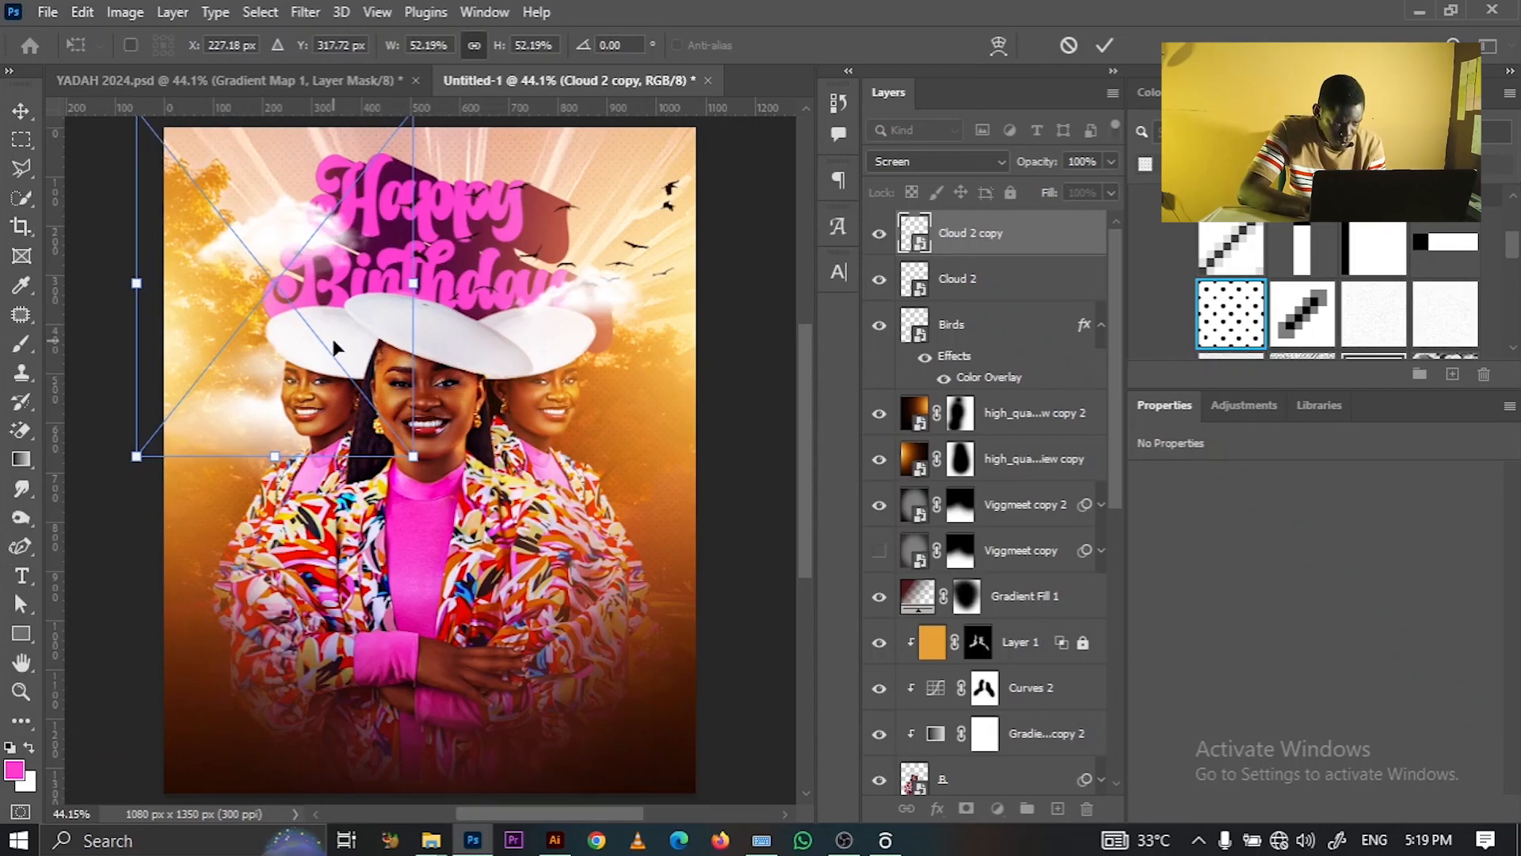
pyautogui.click(1105, 45)
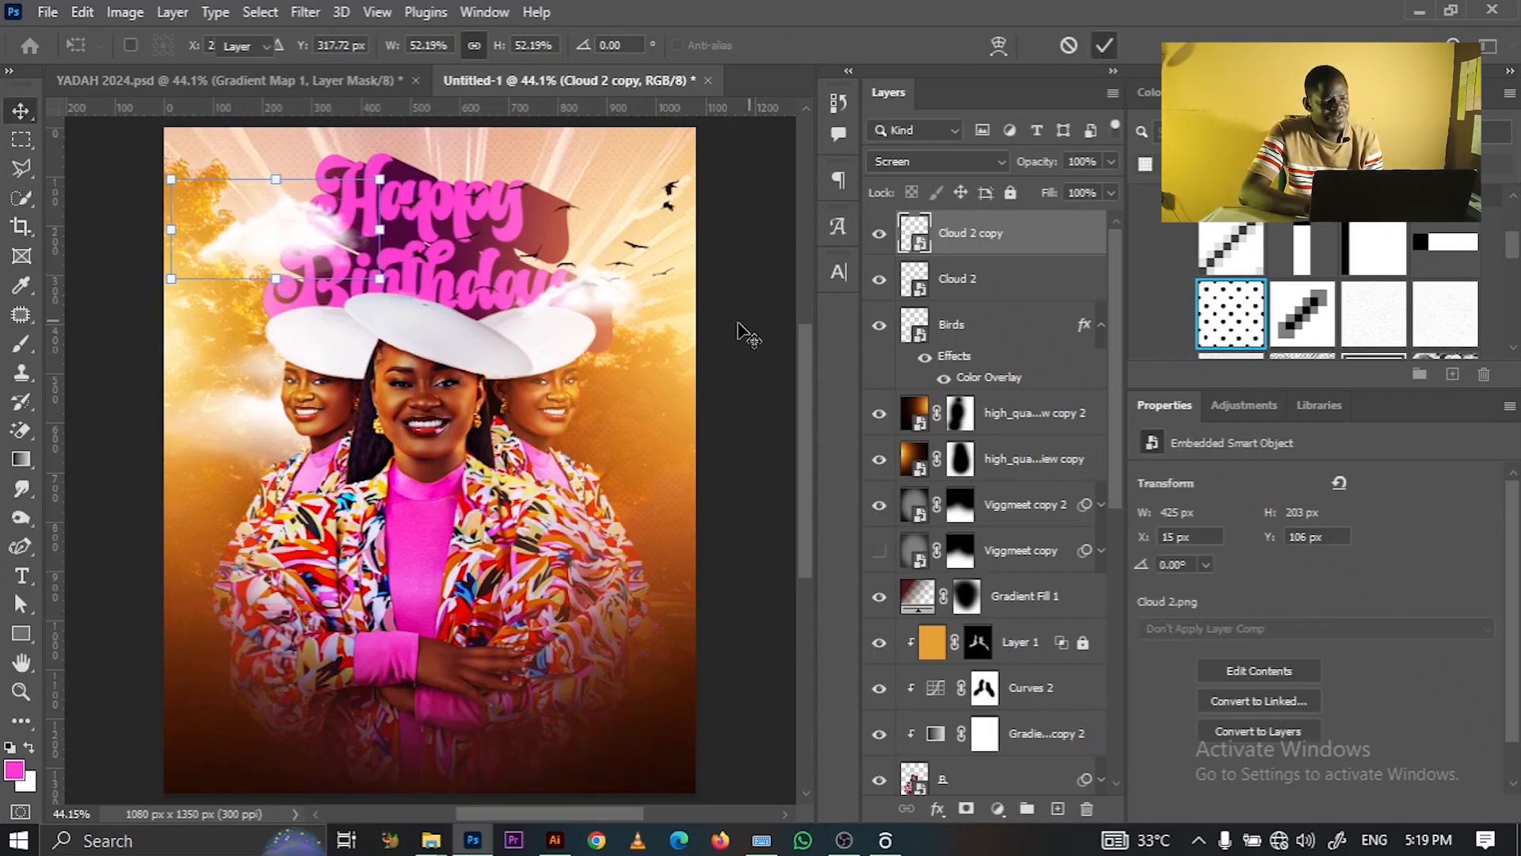
pyautogui.click(739, 328)
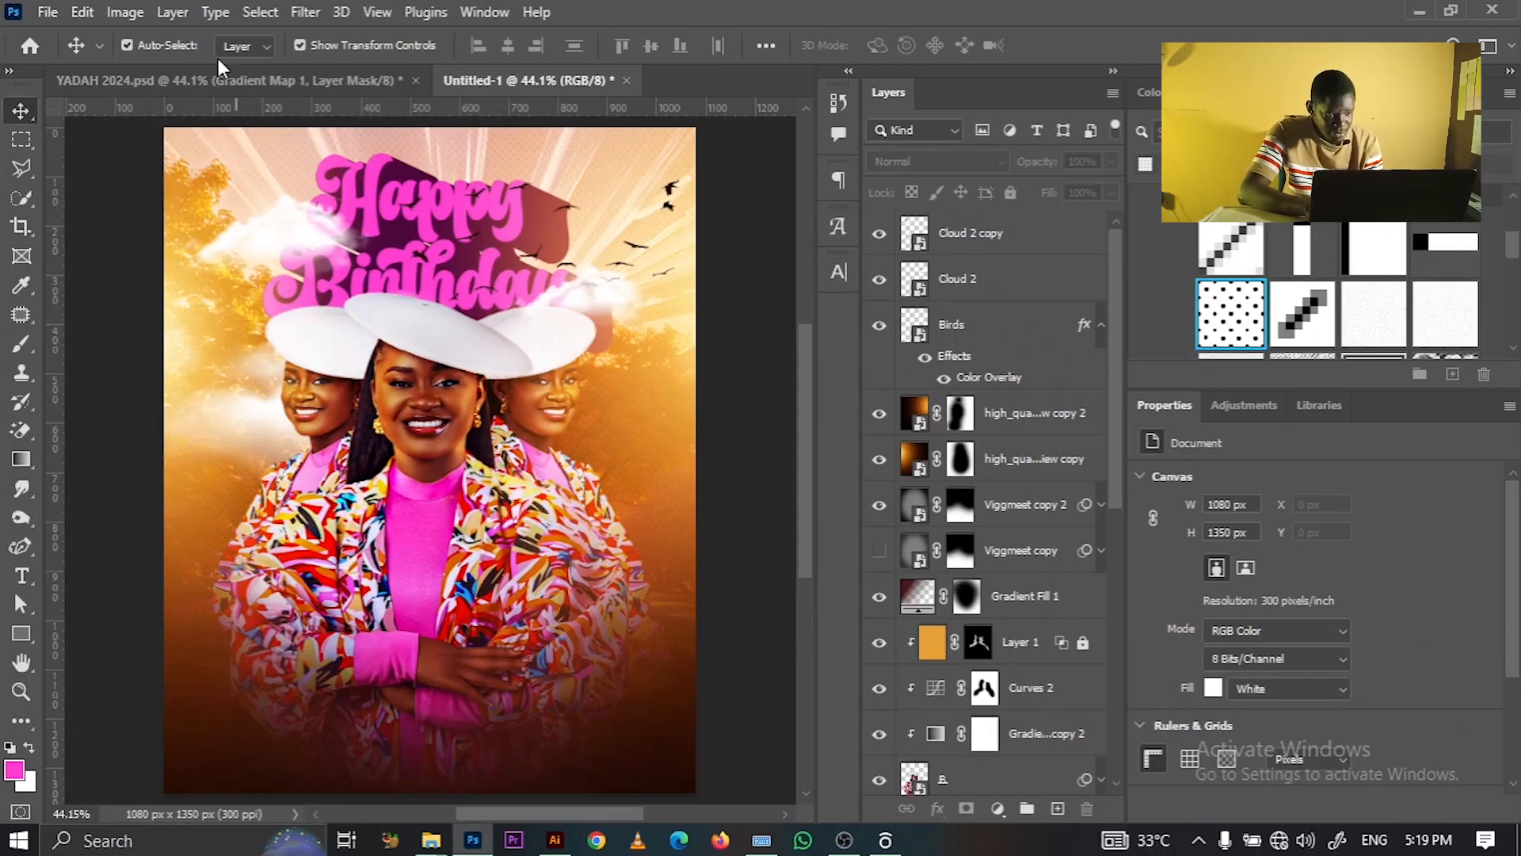
pyautogui.click(223, 82)
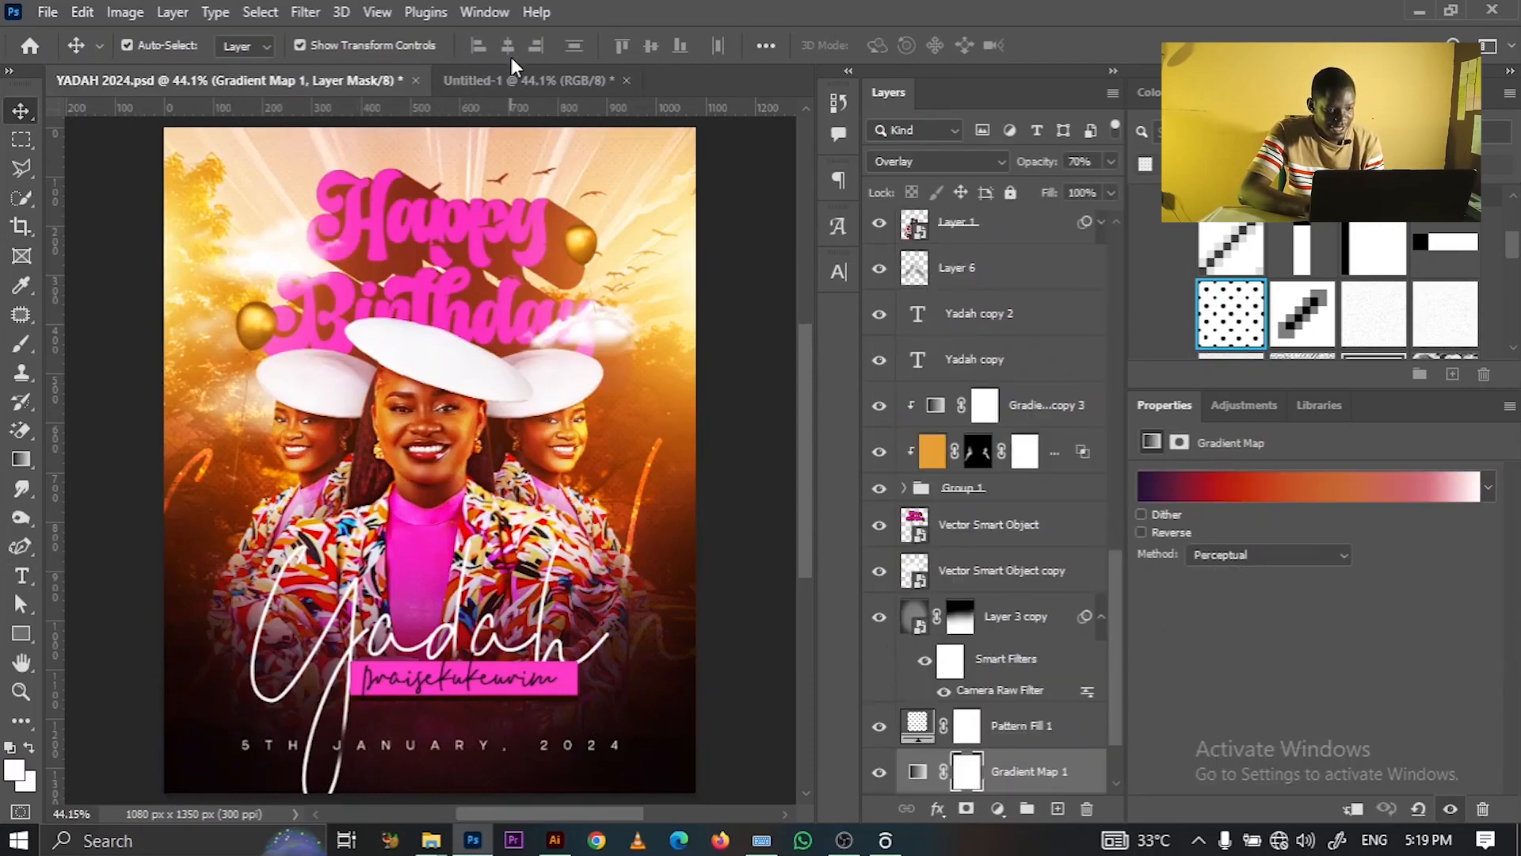
pyautogui.click(512, 78)
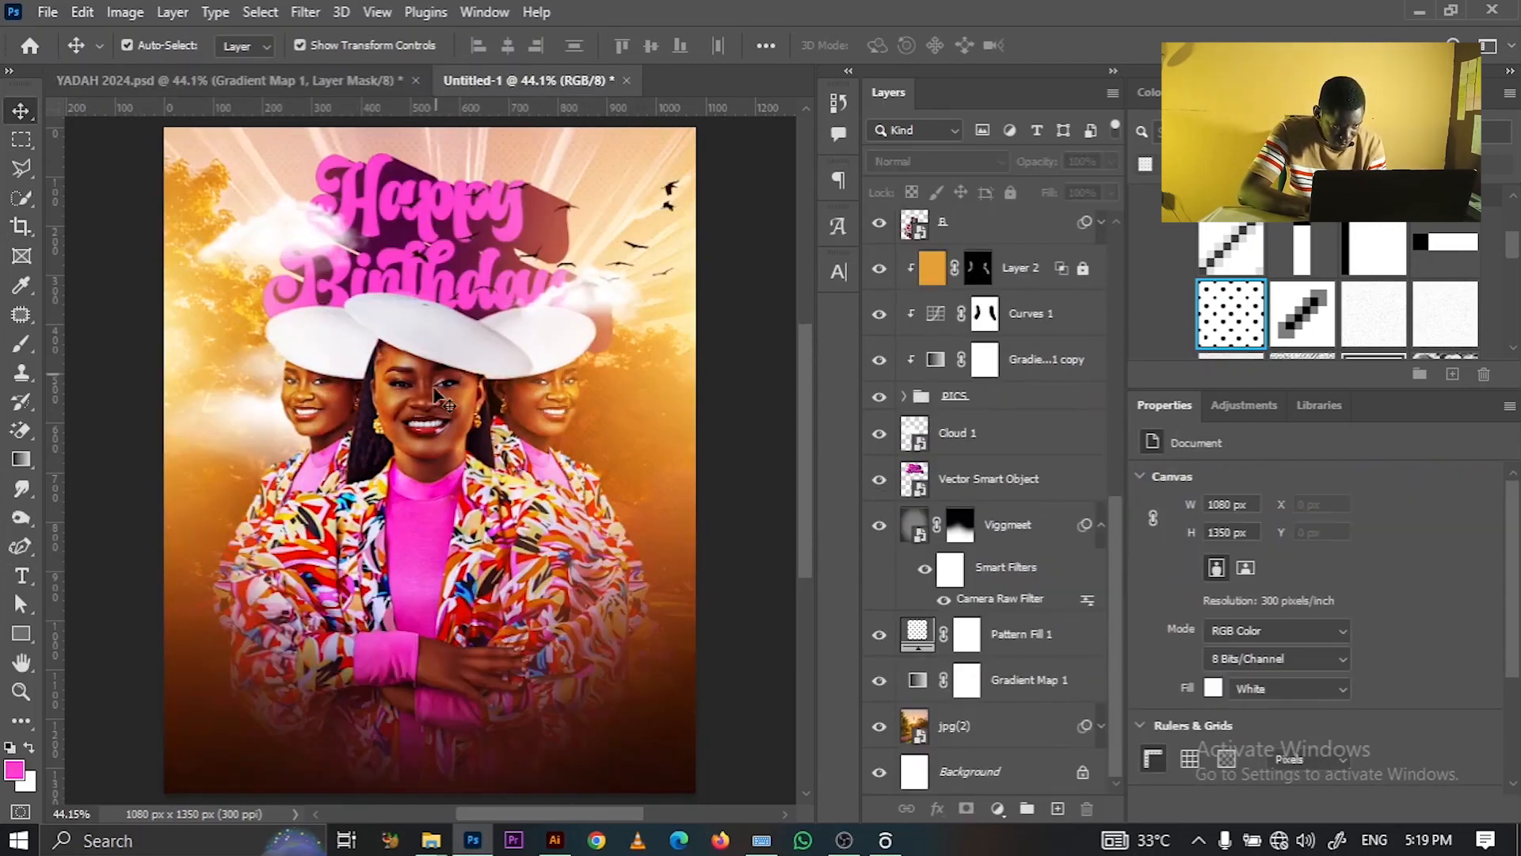
pyautogui.click(503, 551)
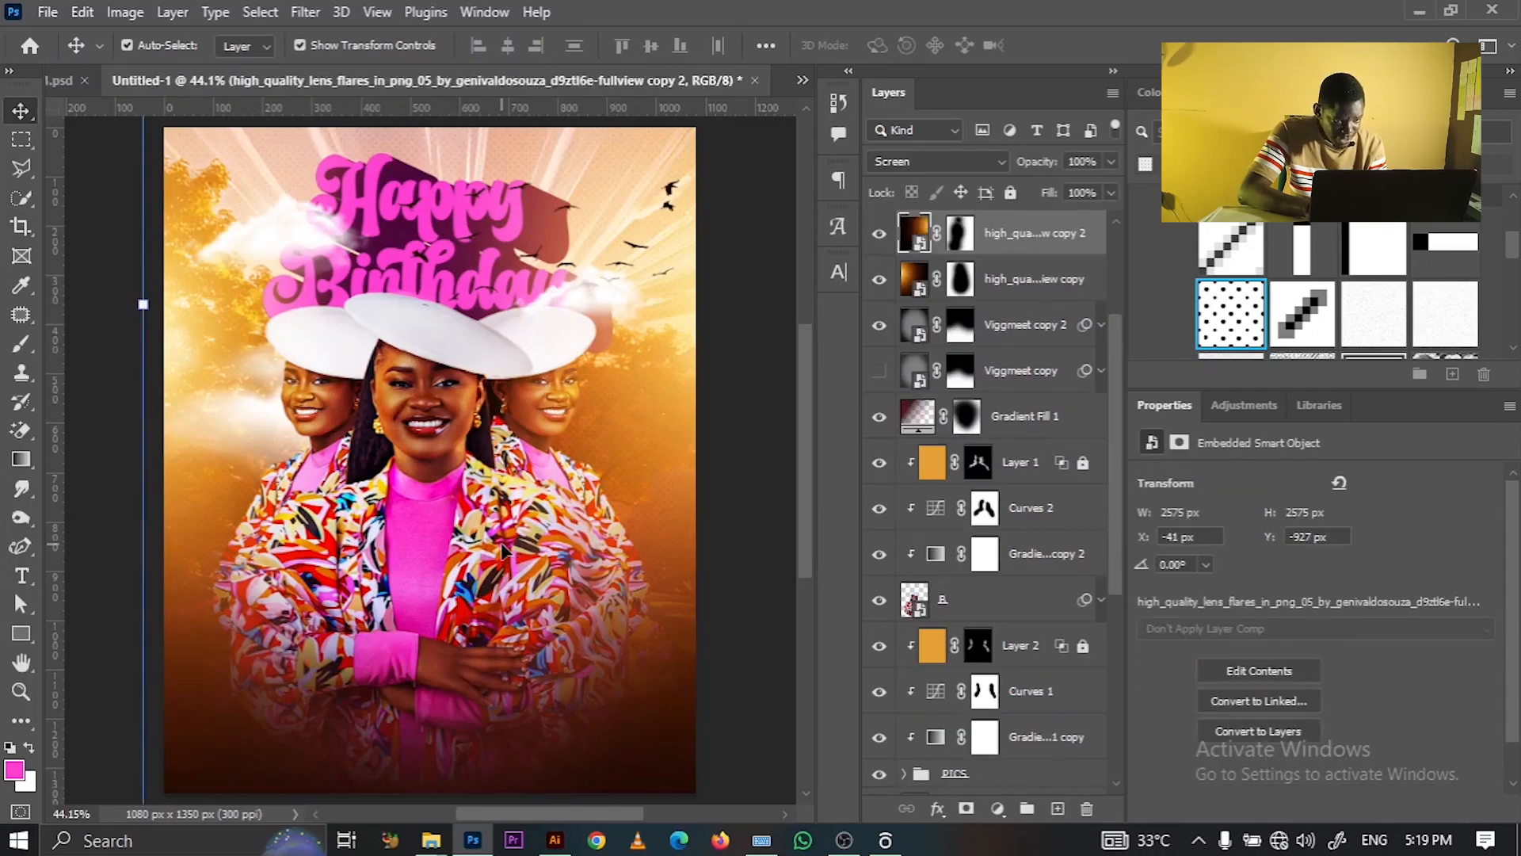
# - Lock the top lens-flare layer and add a horizontal text layer reading 'Yadah'
pyautogui.hotkey('ctrl', '/')
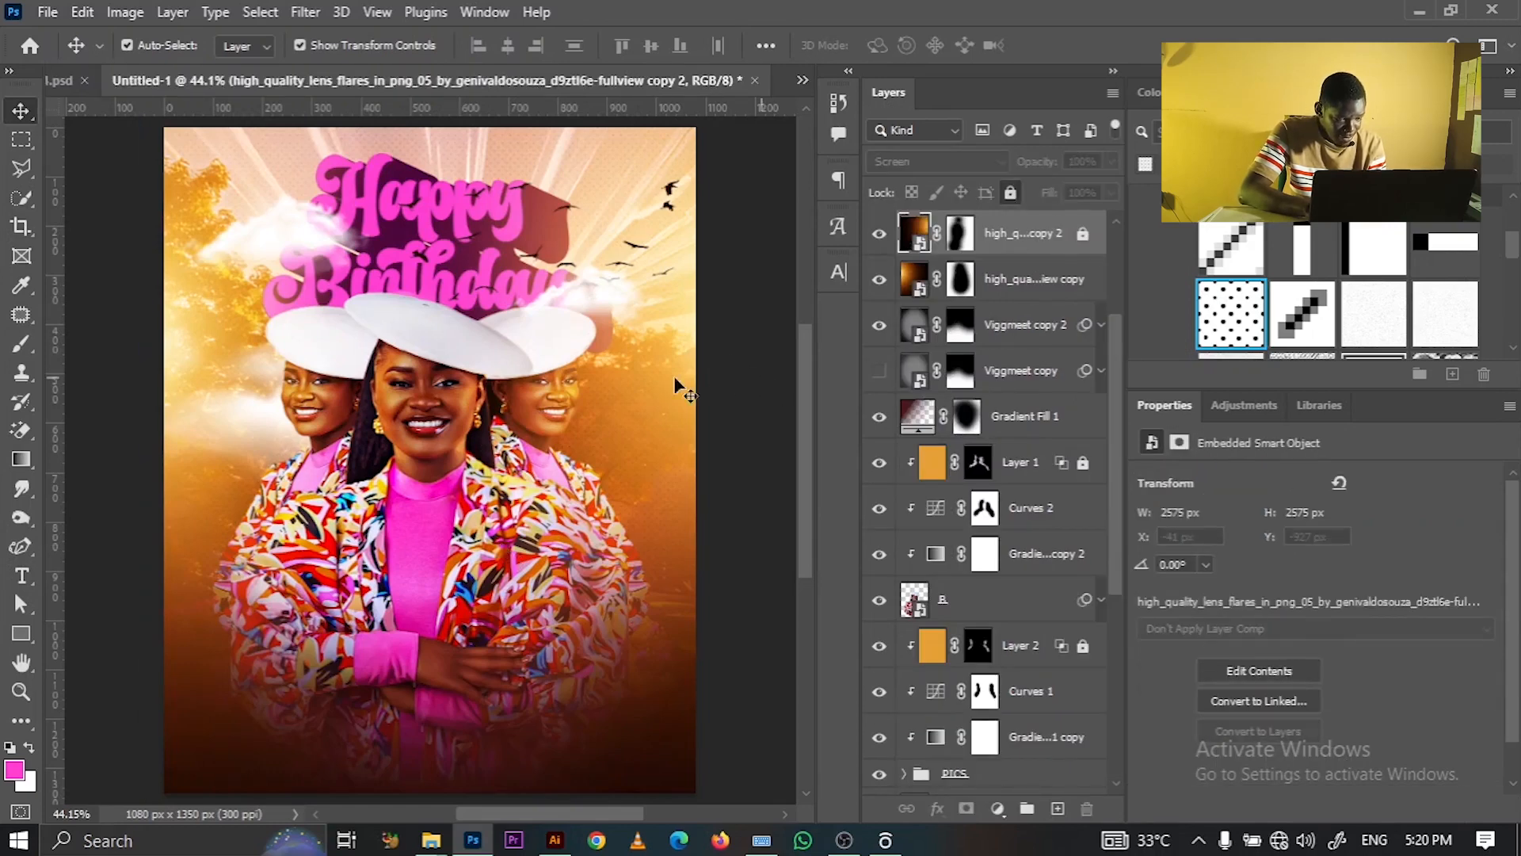
pyautogui.click(22, 577)
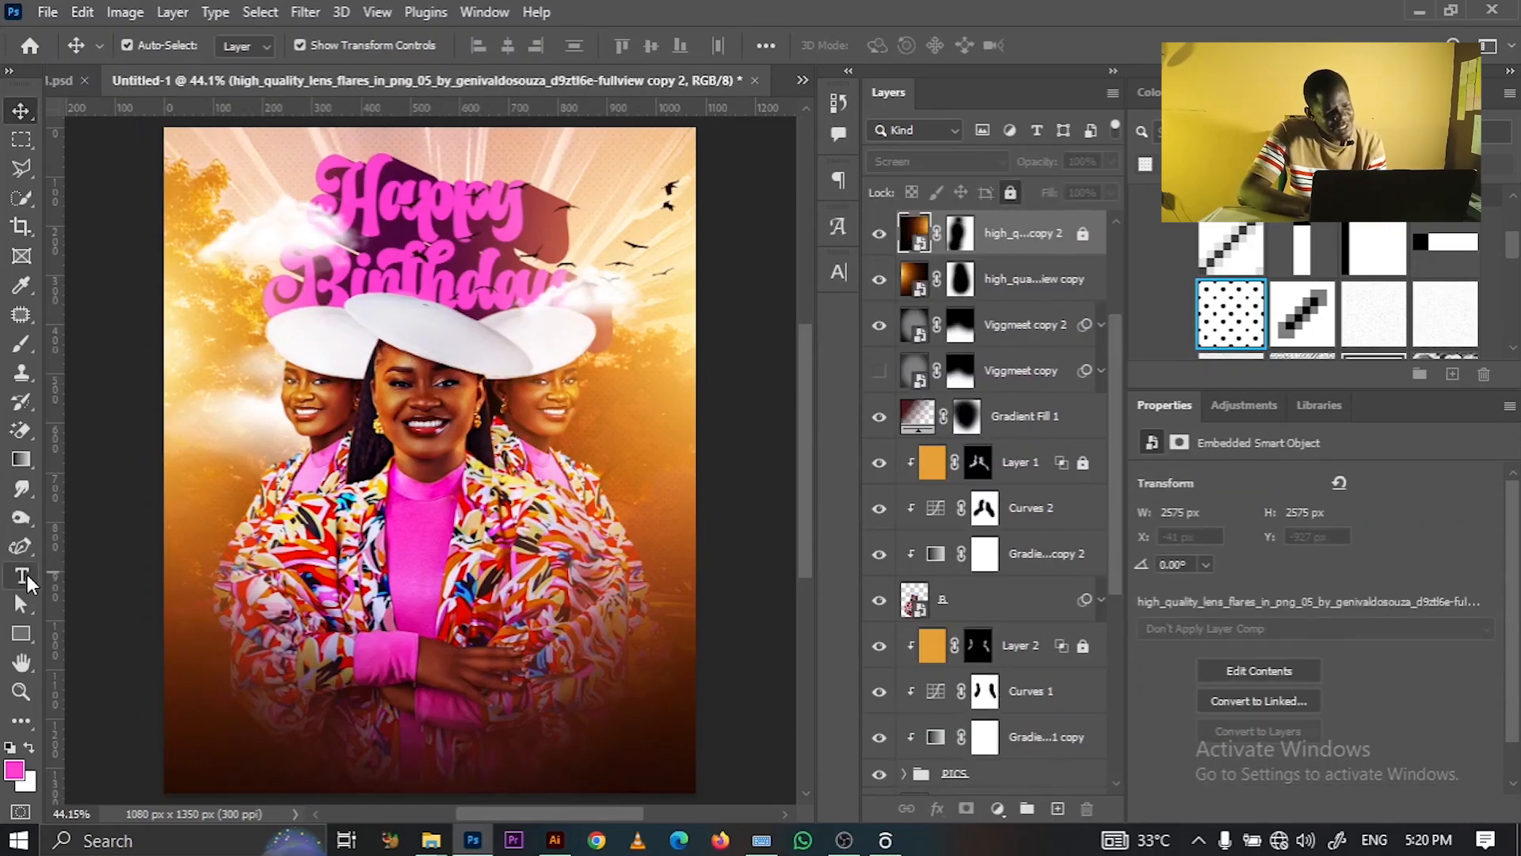
pyautogui.click(437, 579)
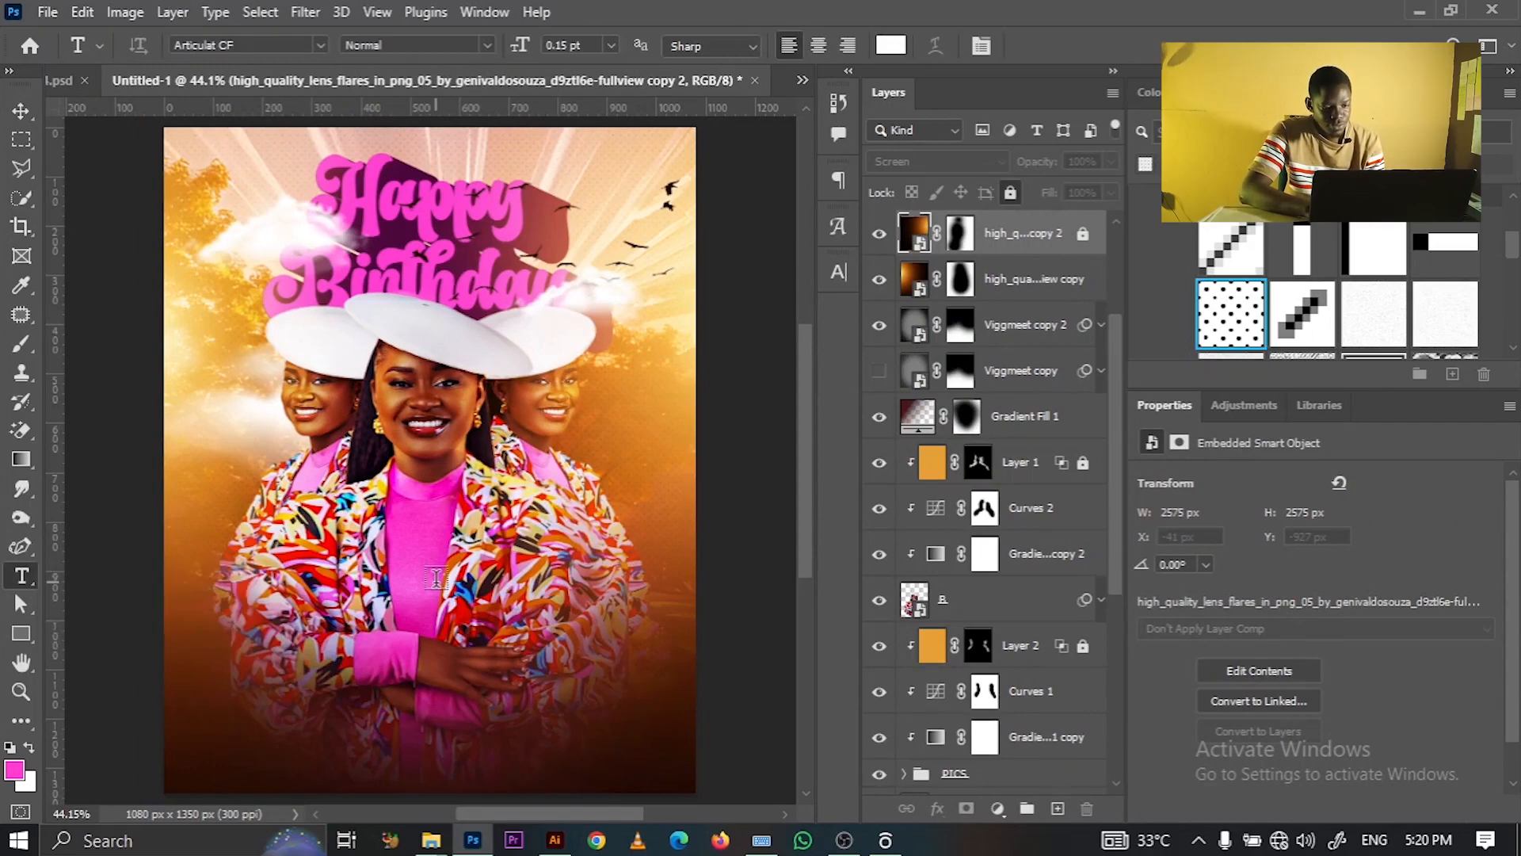
pyautogui.click(436, 579)
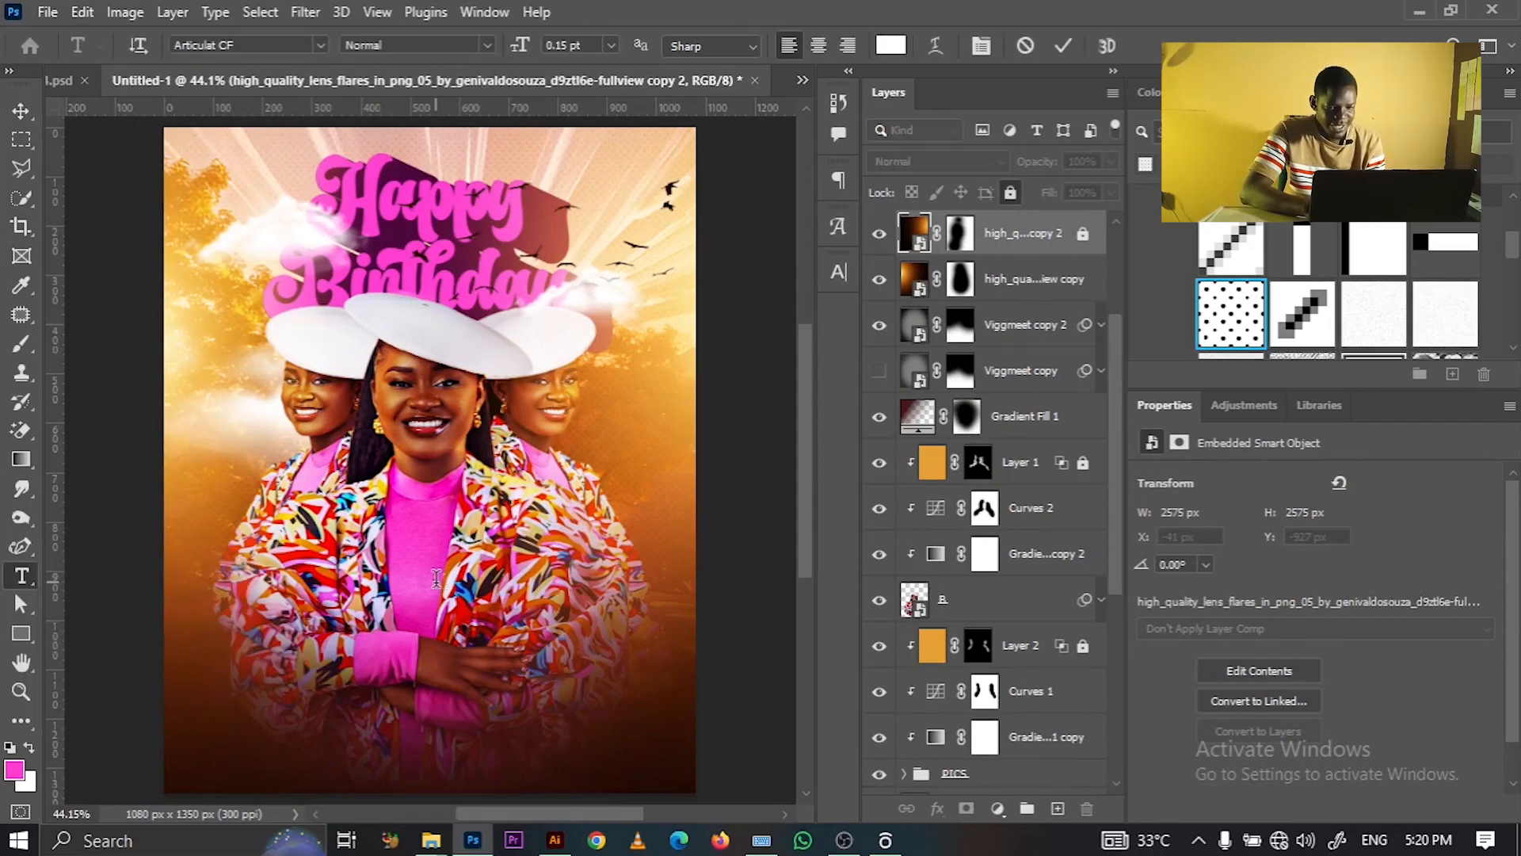
pyautogui.write('Yadah')
pyautogui.click(614, 452)
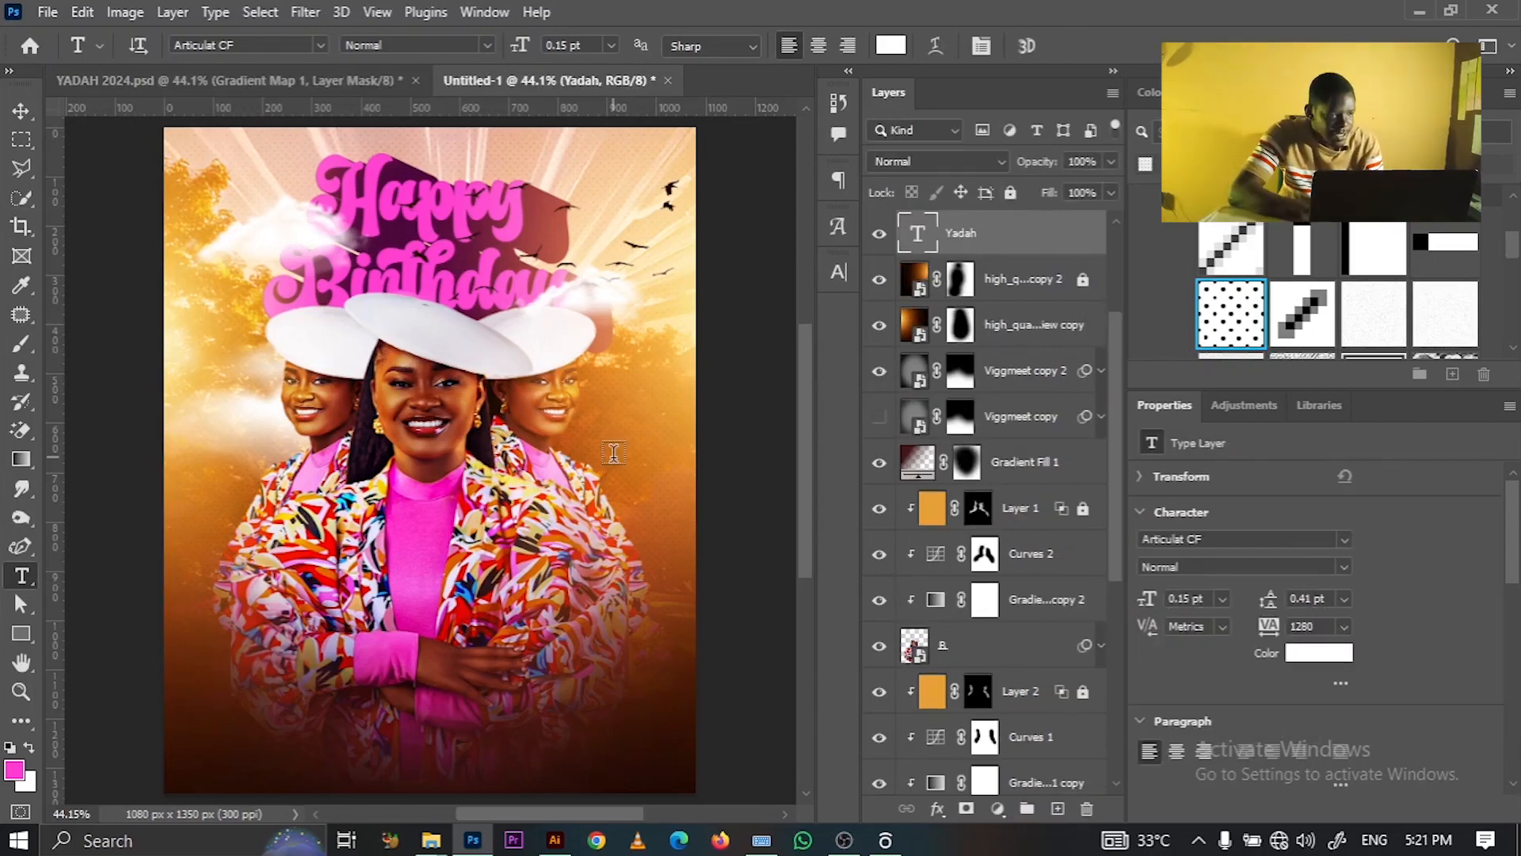
# - Set the YADAH text to 72 pt with tracking 0 and center it across the woman's midsection
pyautogui.click(21, 110)
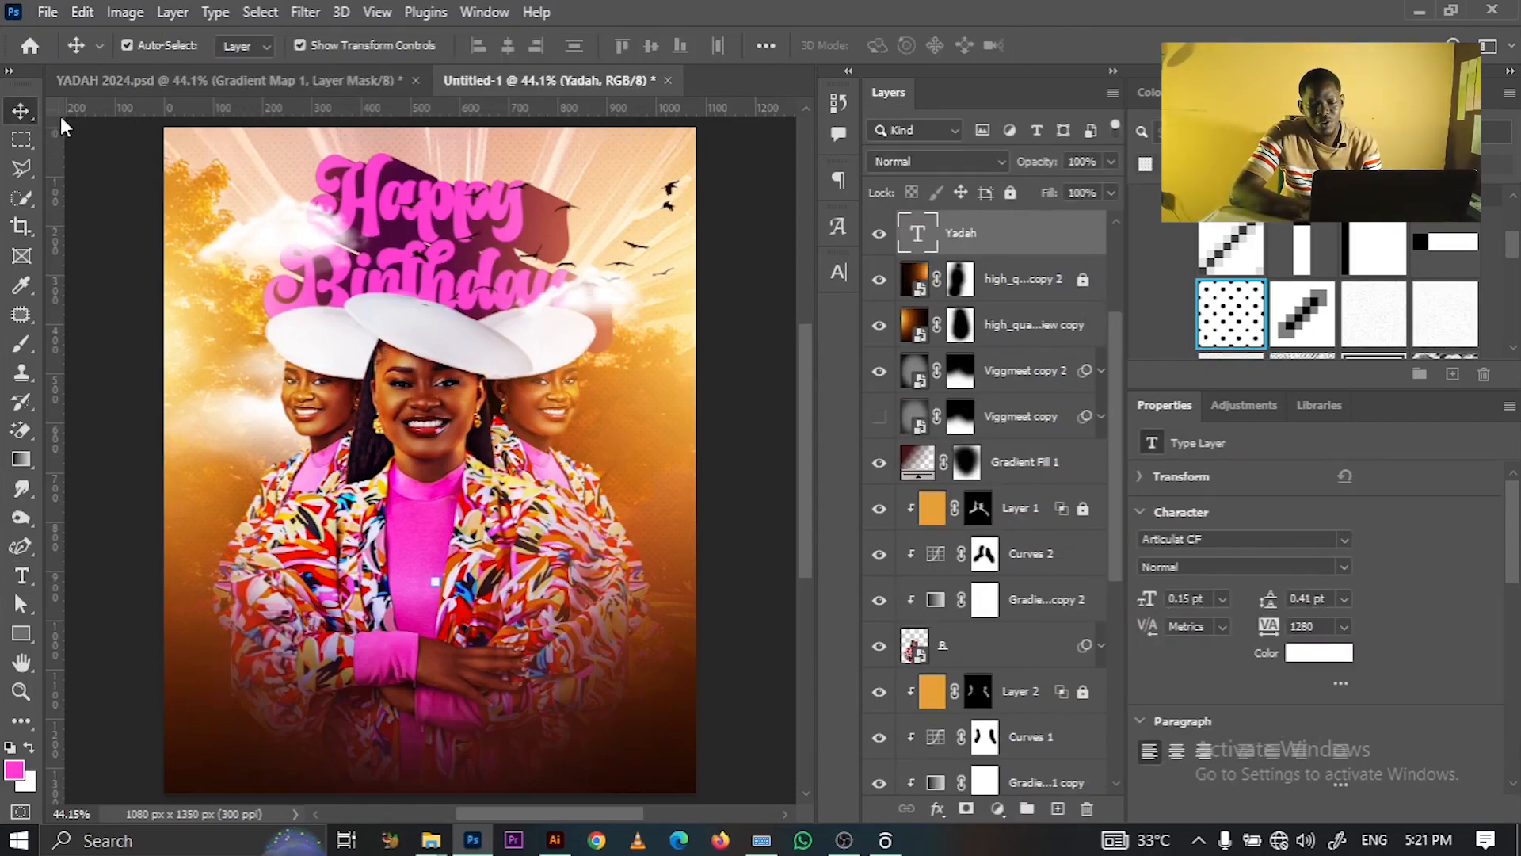
pyautogui.click(1228, 595)
pyautogui.click(1228, 586)
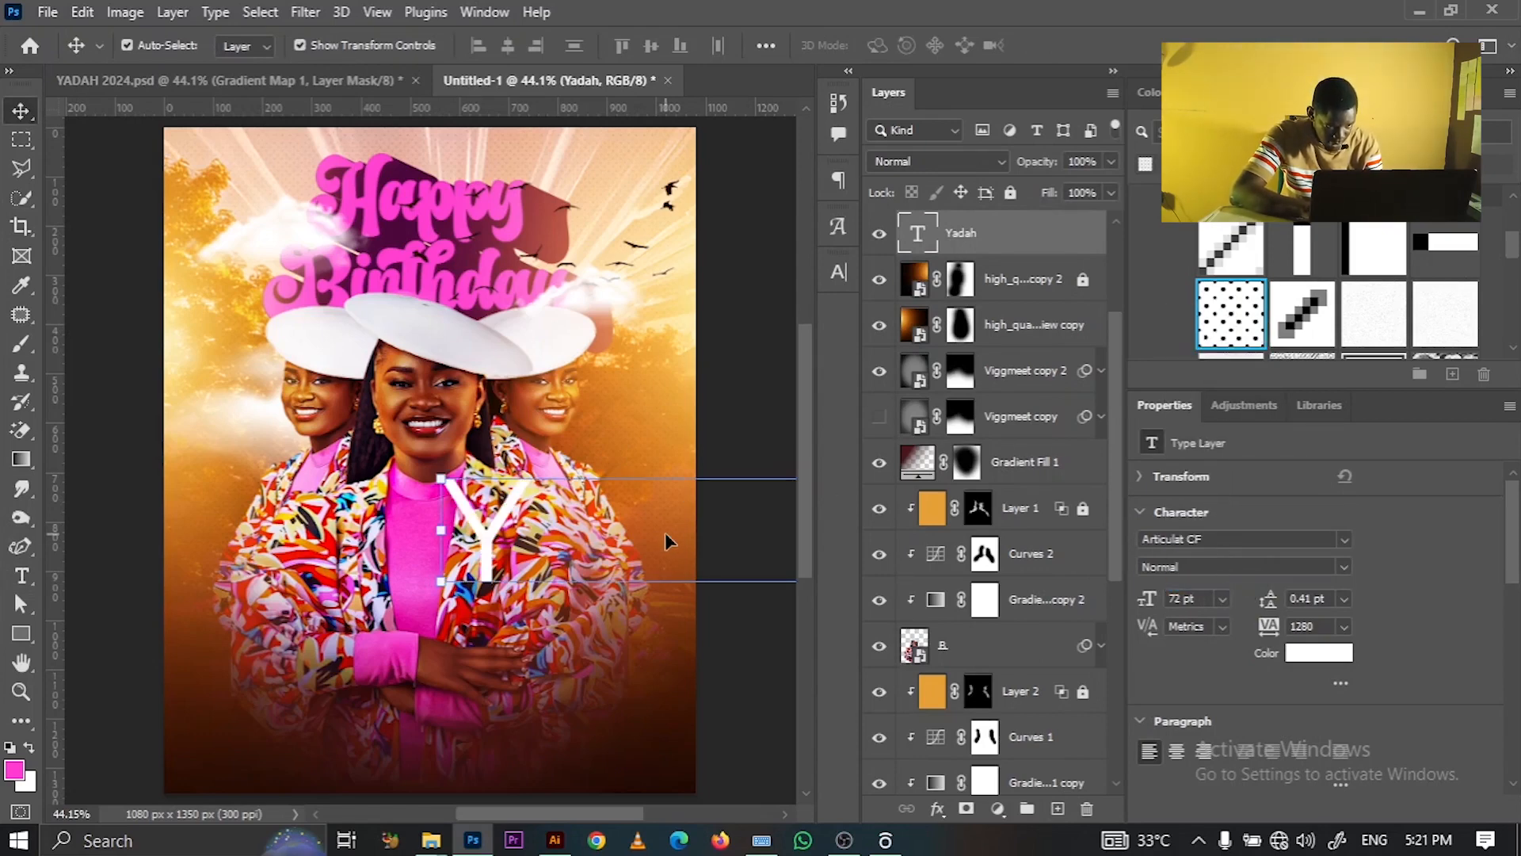
pyautogui.moveTo(495, 529); pyautogui.dragTo(378, 537)
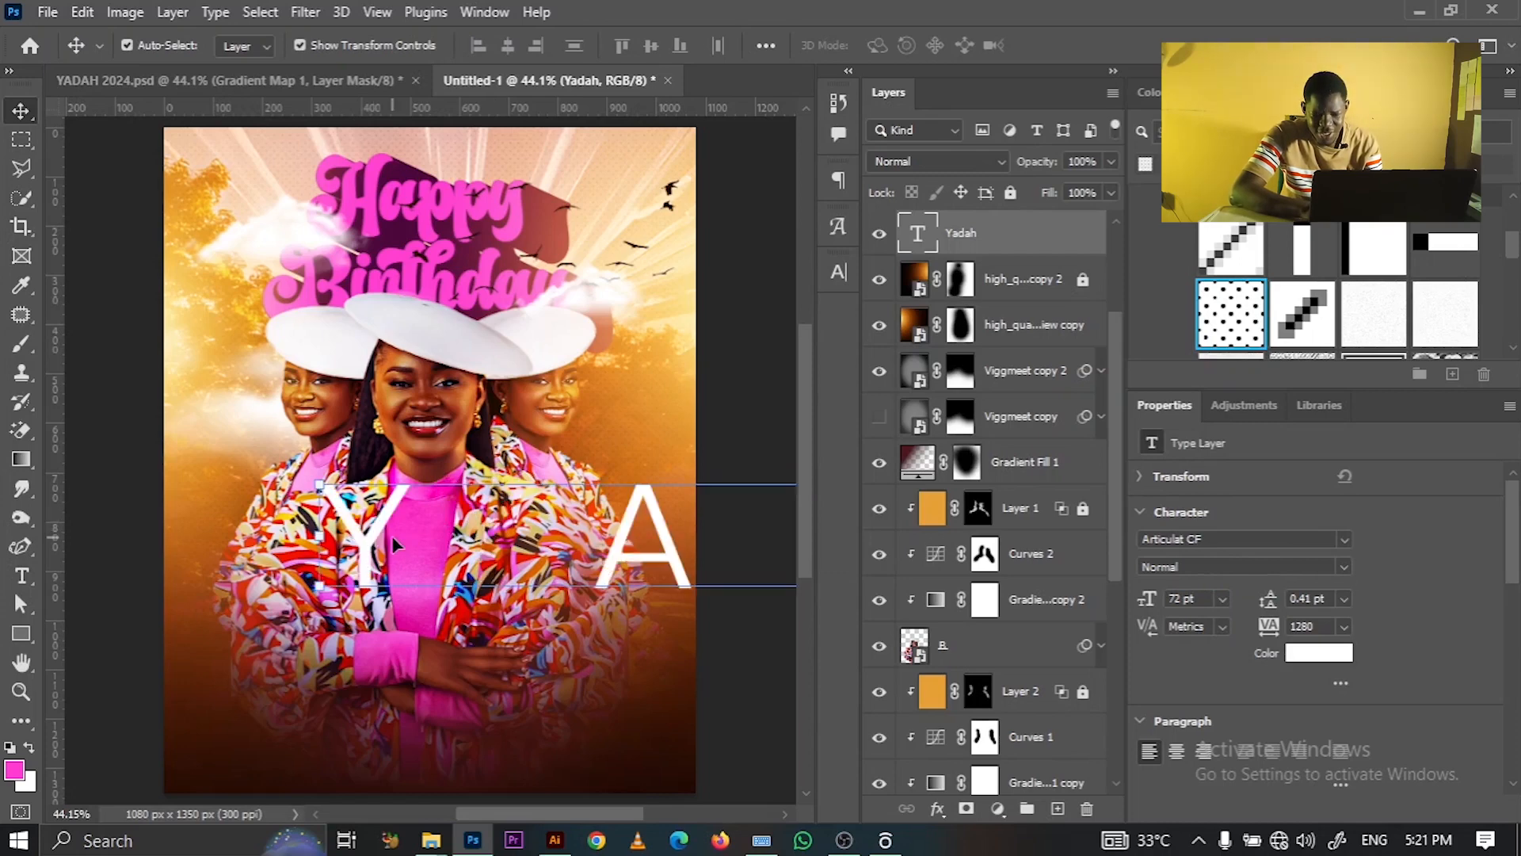
pyautogui.click(1347, 626)
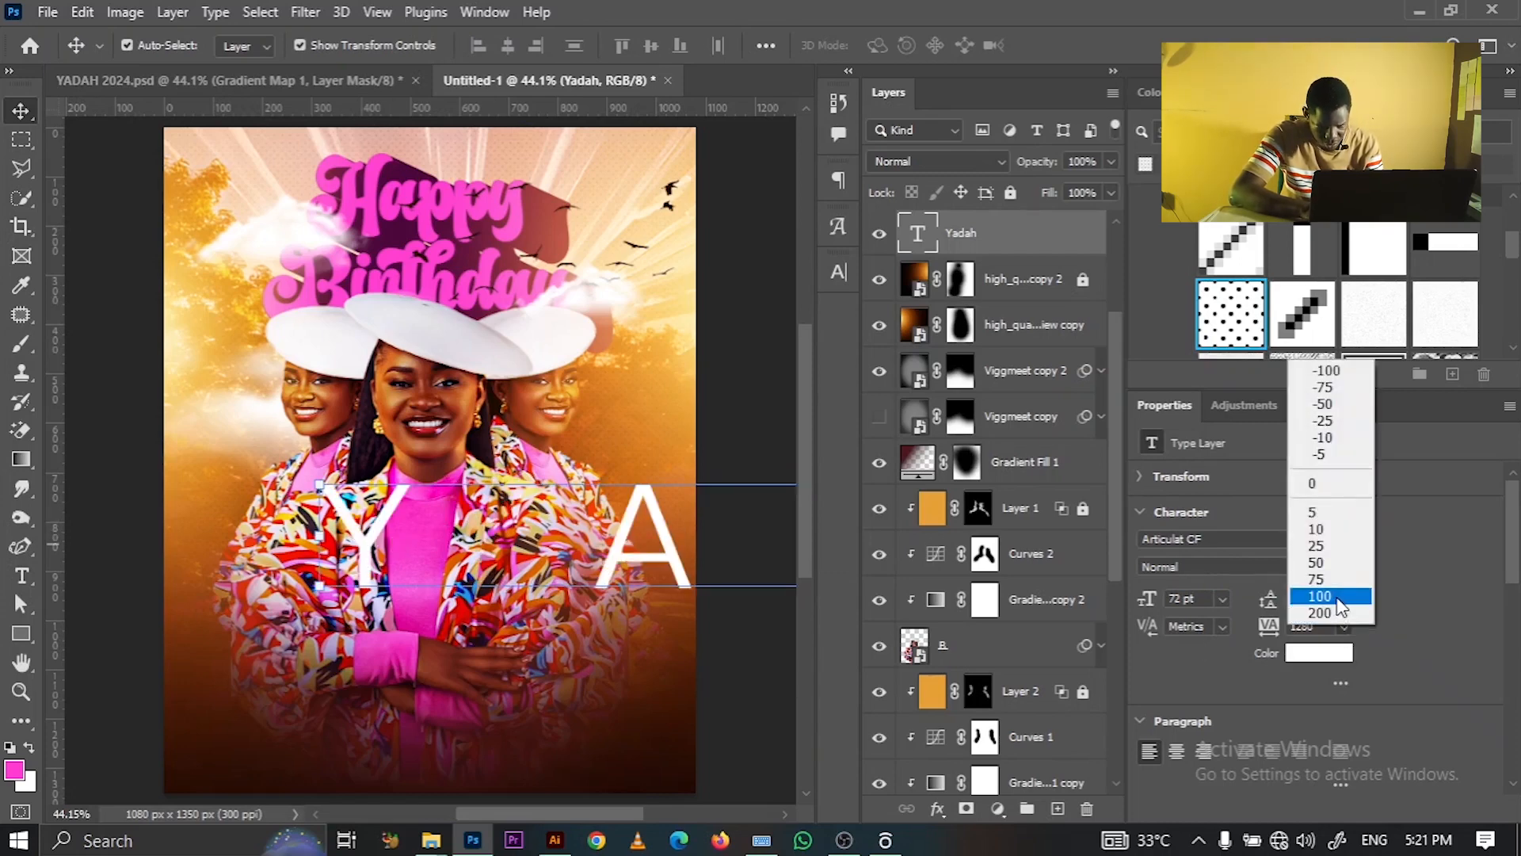
pyautogui.click(1315, 482)
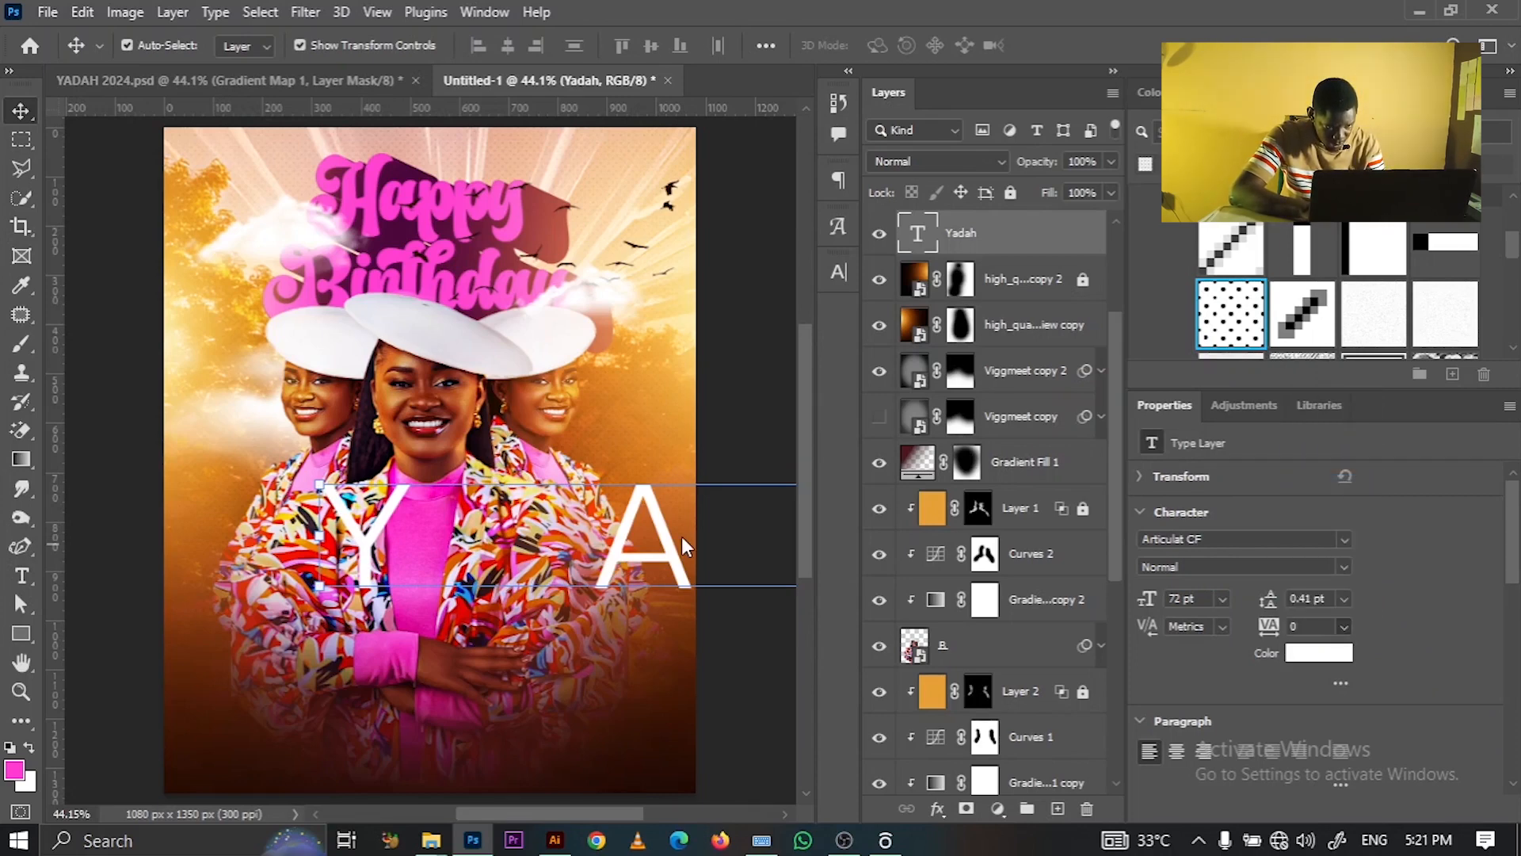
pyautogui.moveTo(645, 560); pyautogui.dragTo(537, 566)
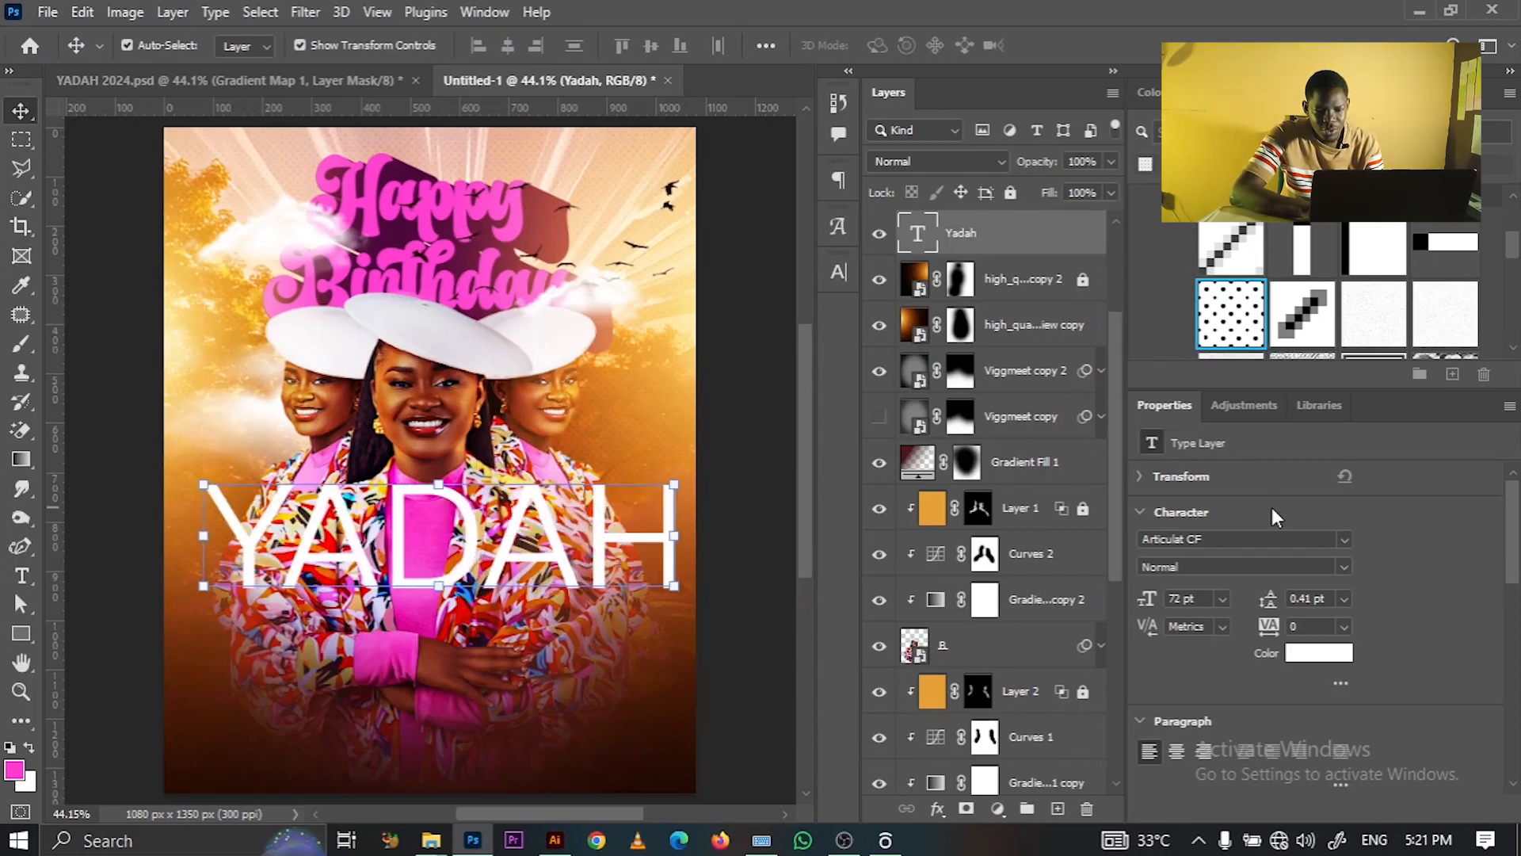
pyautogui.click(1234, 541)
# - Set the name in the Just Do It script font at 24 pt with All Caps turned off
pyautogui.write('just')
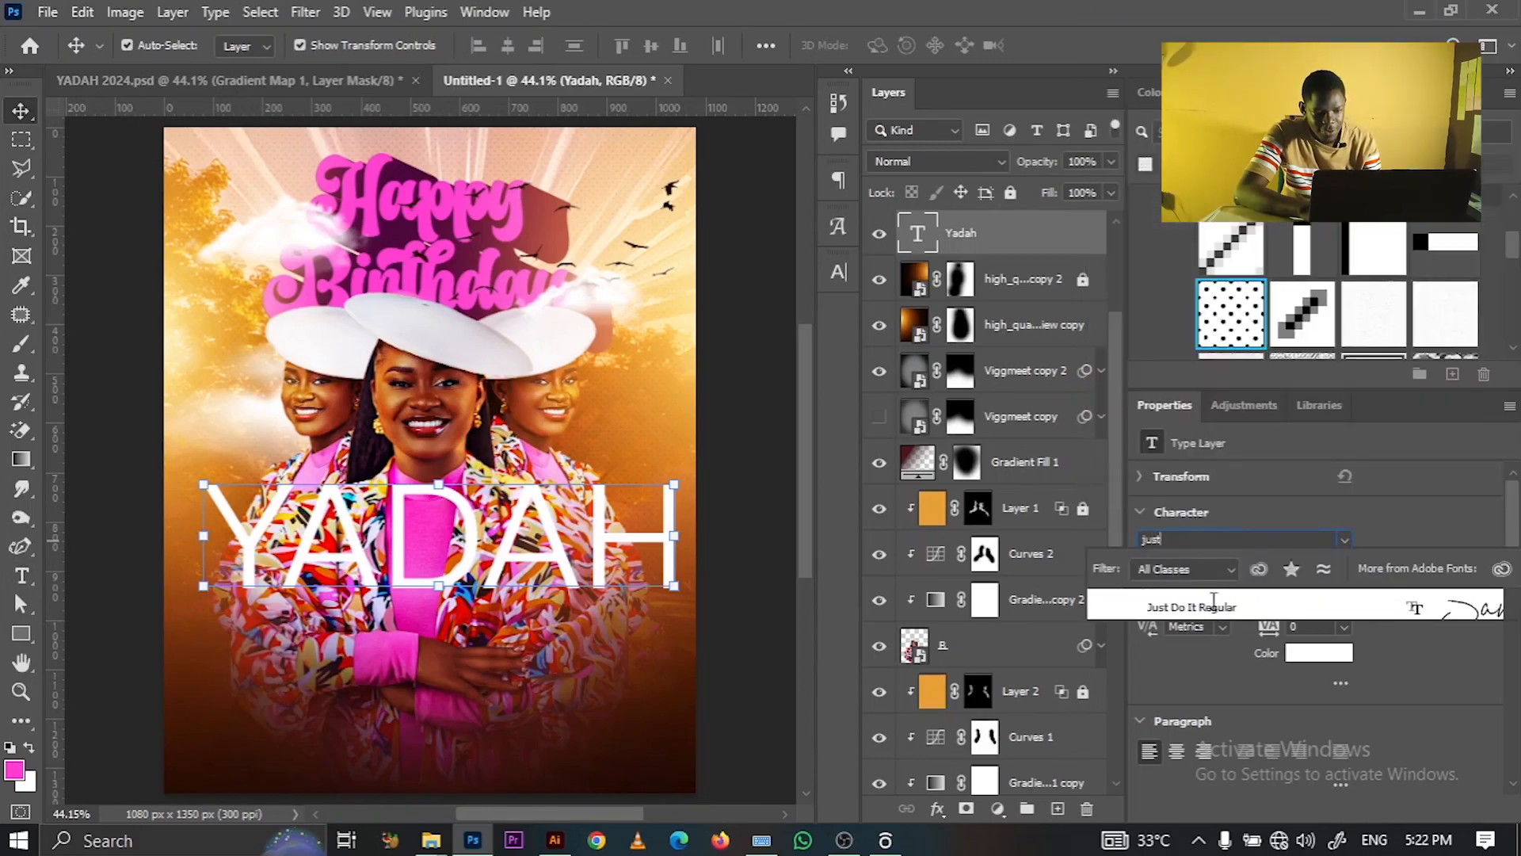
pyautogui.click(1212, 605)
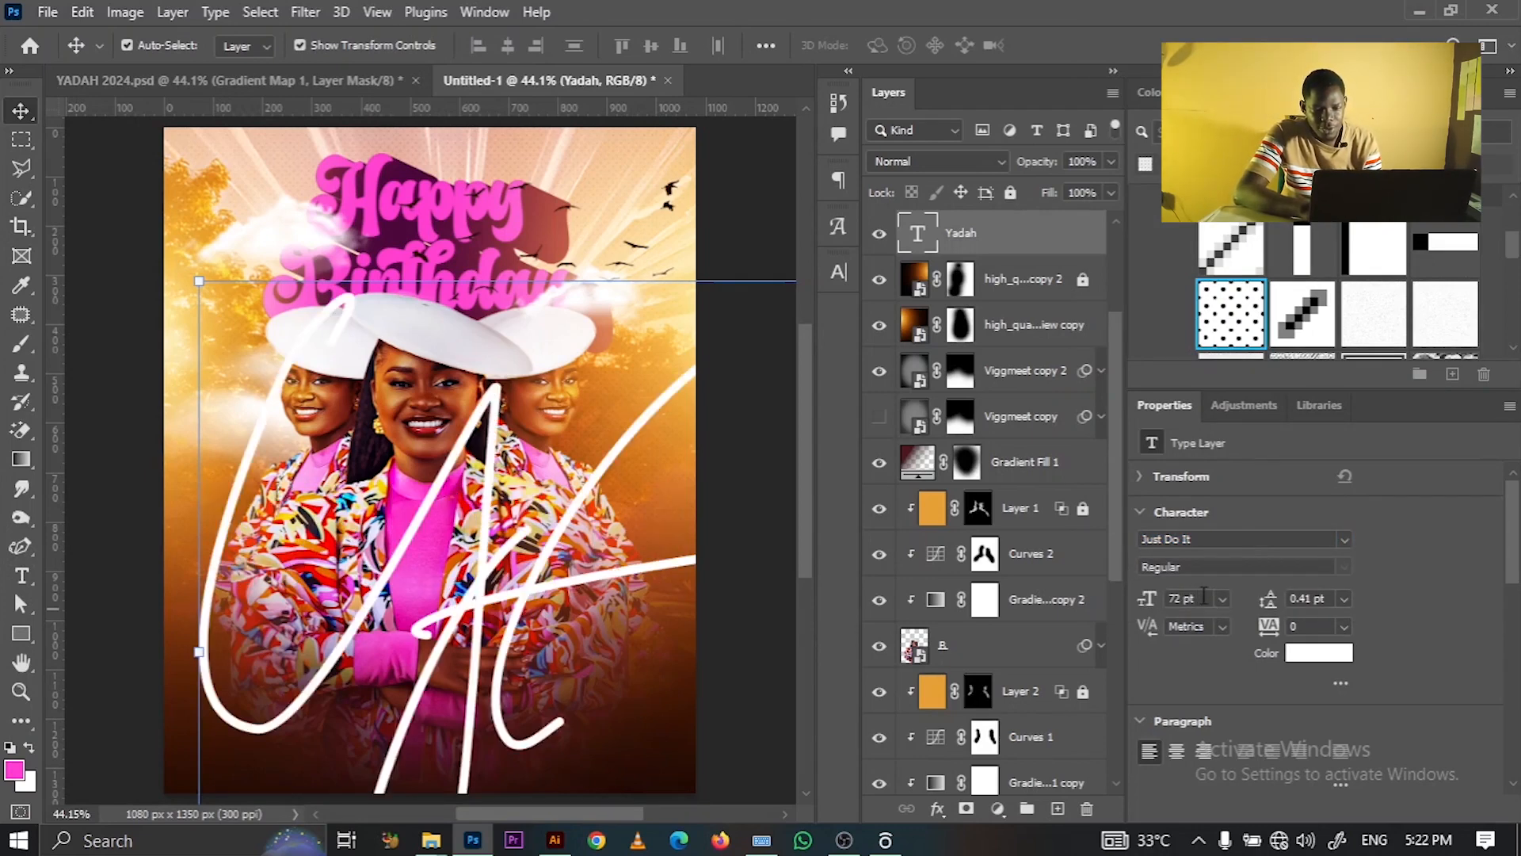
pyautogui.click(1223, 600)
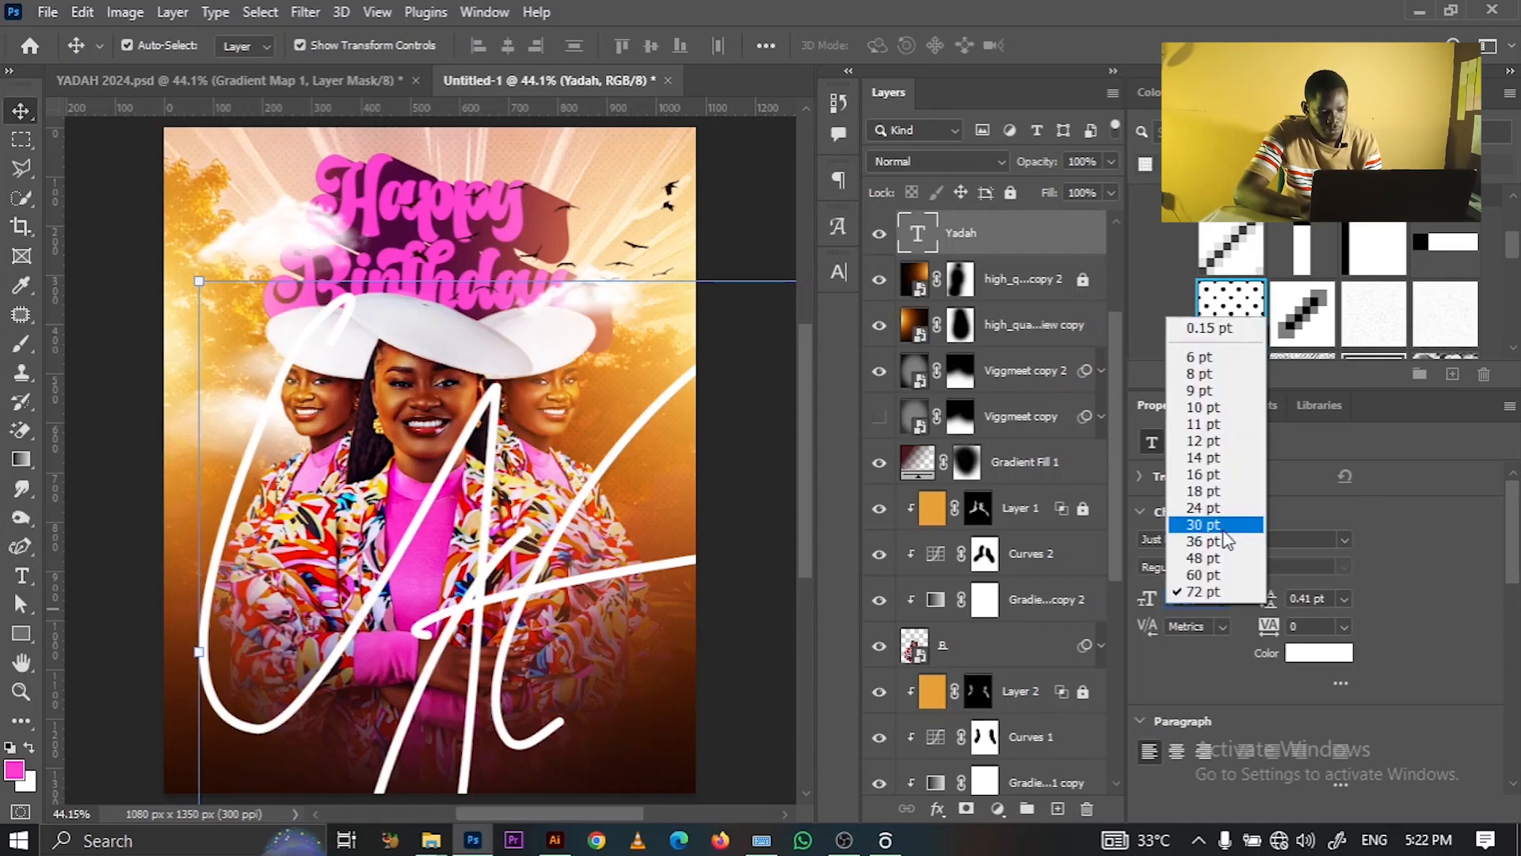
pyautogui.click(1212, 508)
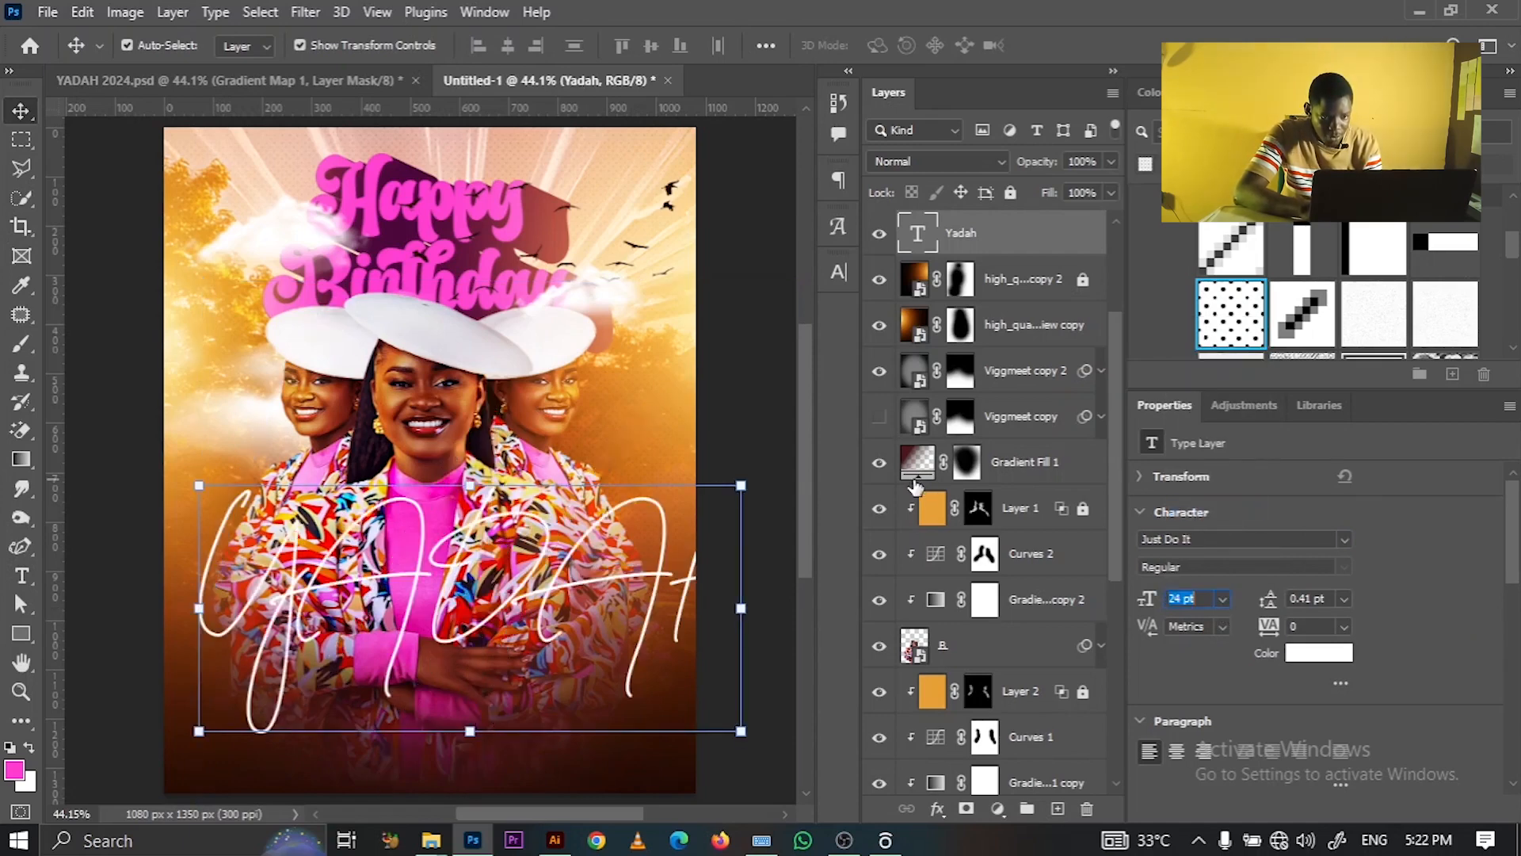
pyautogui.click(836, 272)
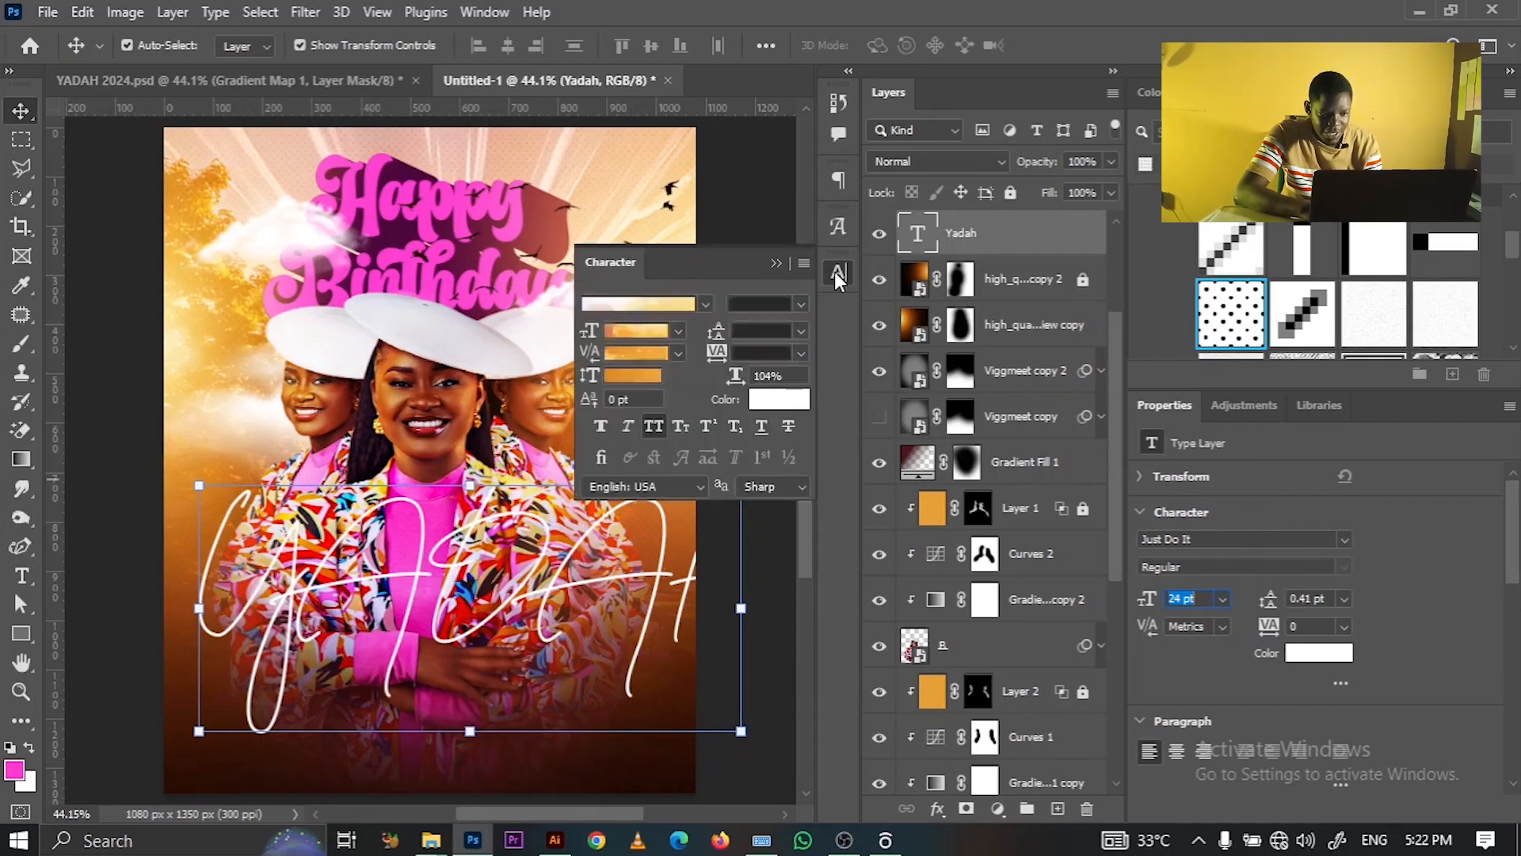
pyautogui.click(663, 425)
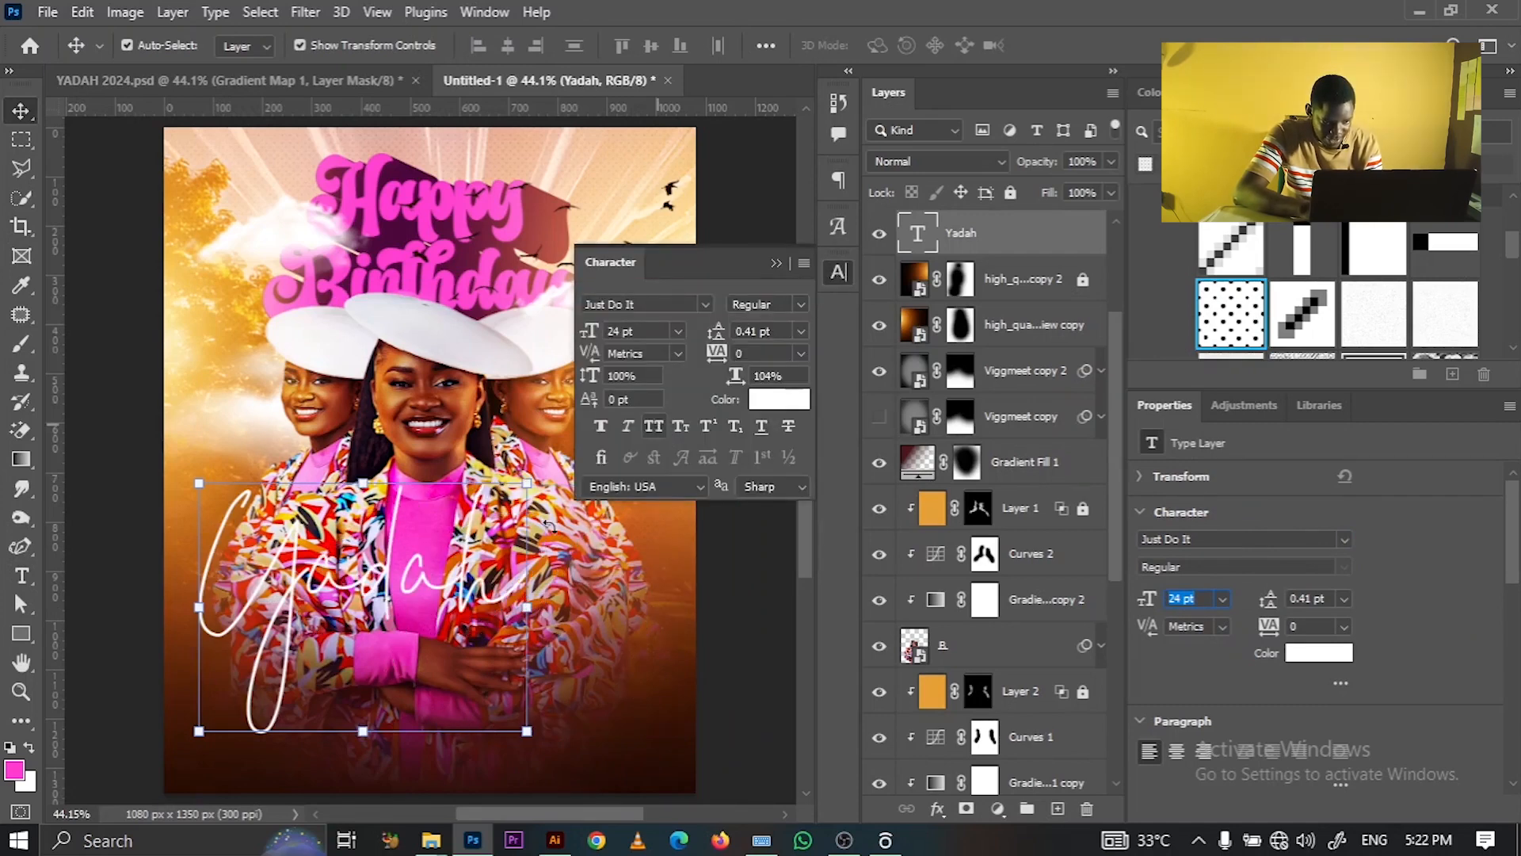
# - Move Yadah right and down and enlarge it to 25 pt
pyautogui.moveTo(396, 592); pyautogui.dragTo(461, 616)
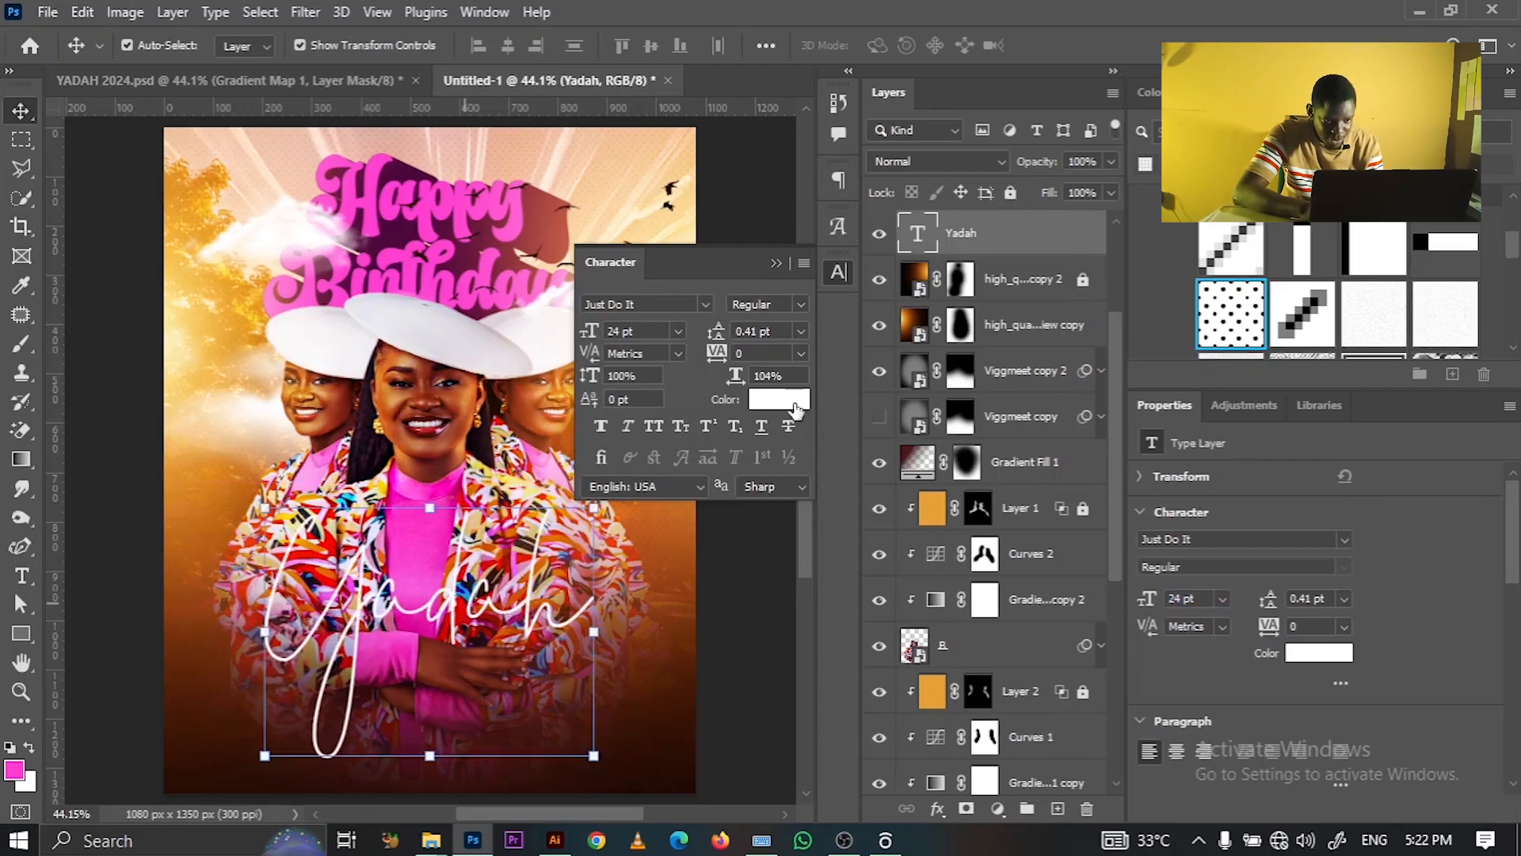
pyautogui.click(801, 332)
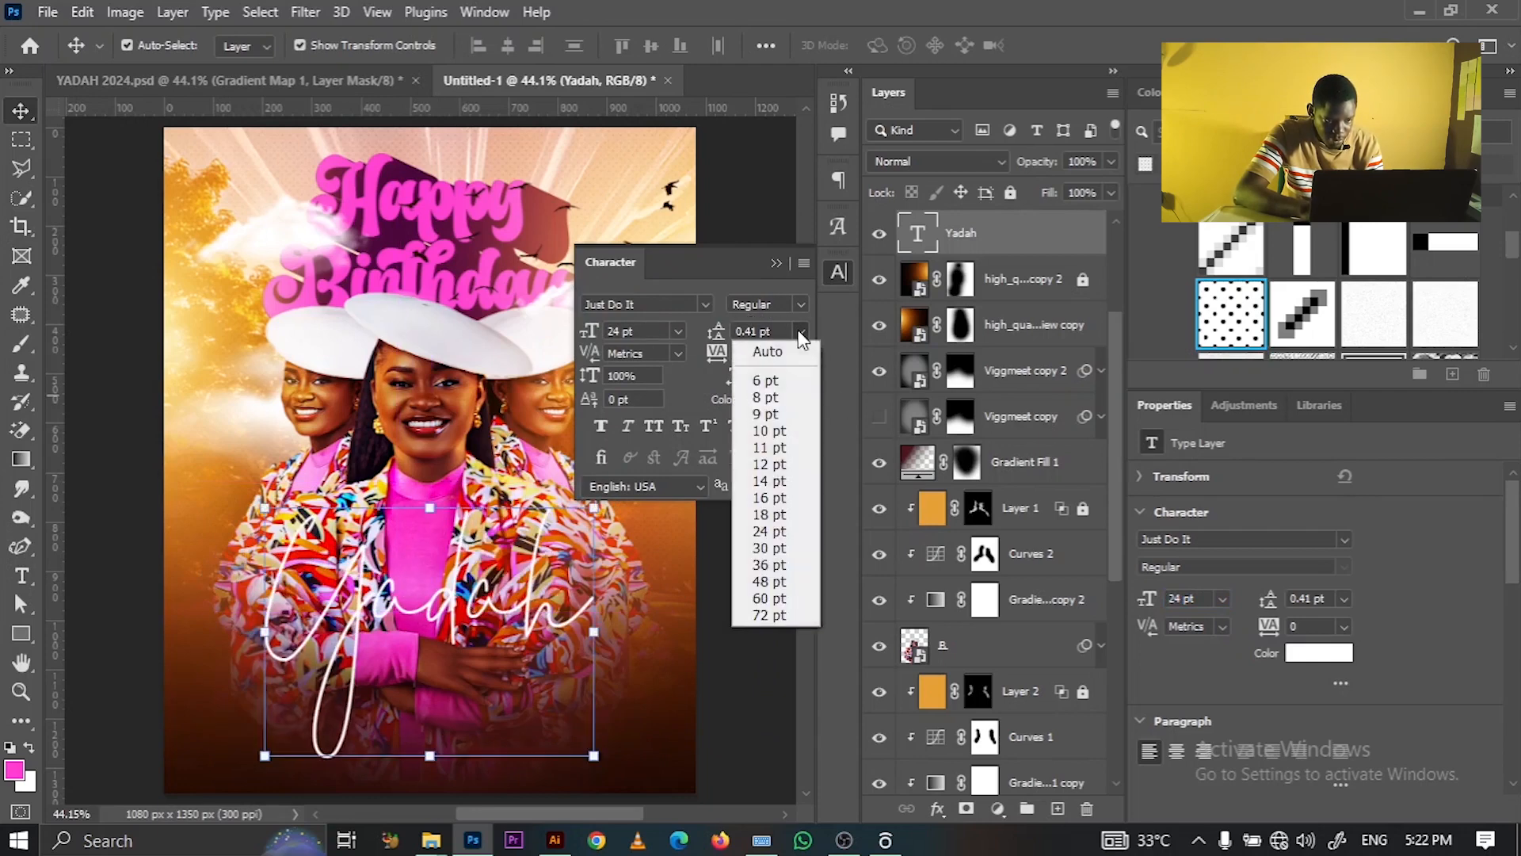
pyautogui.click(643, 331)
pyautogui.press('BackSpace')
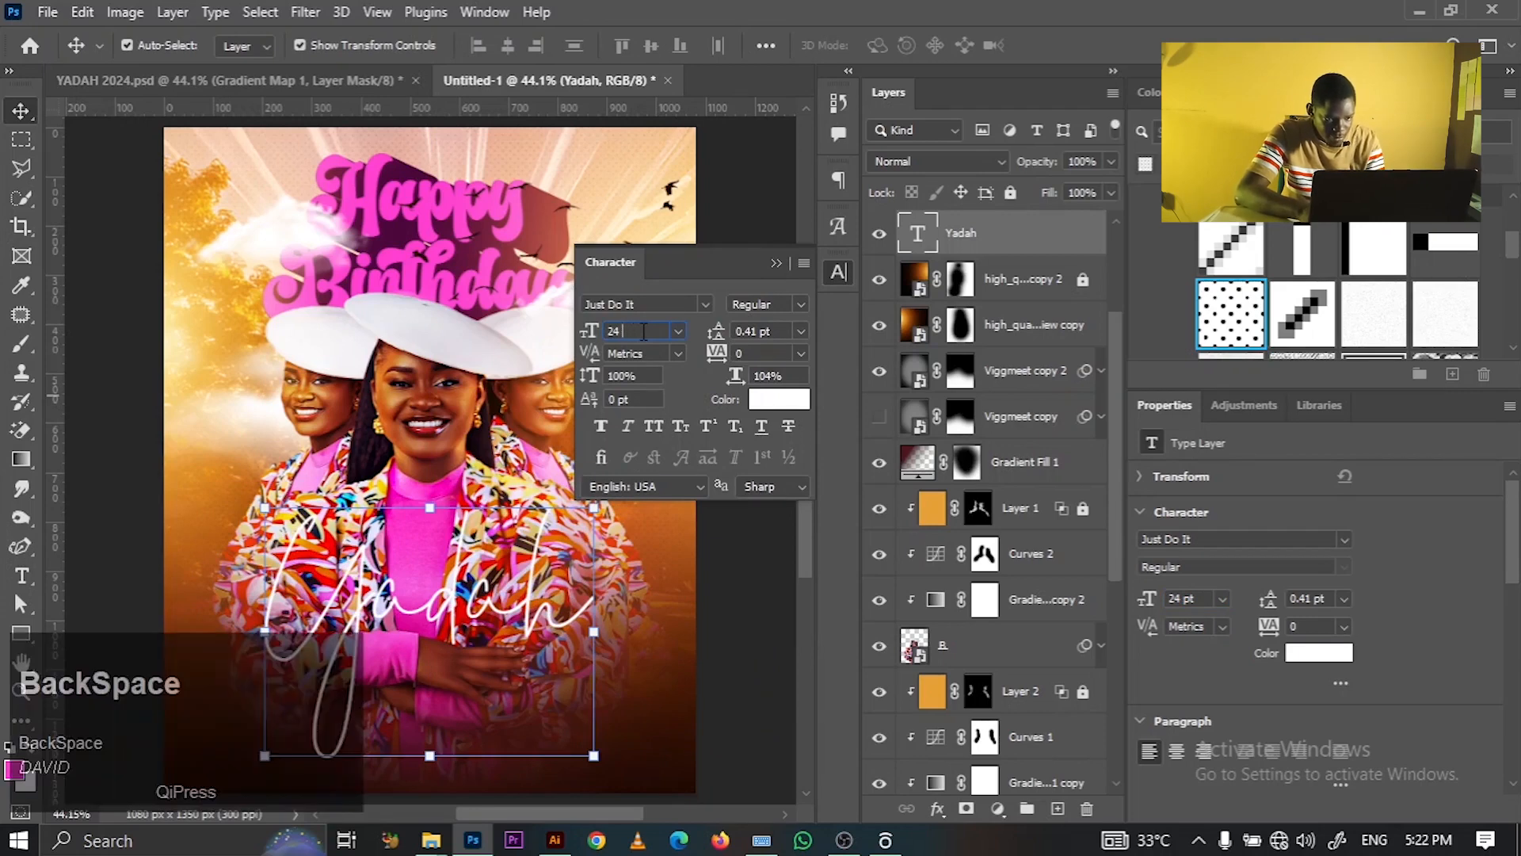
pyautogui.press('BackSpace')
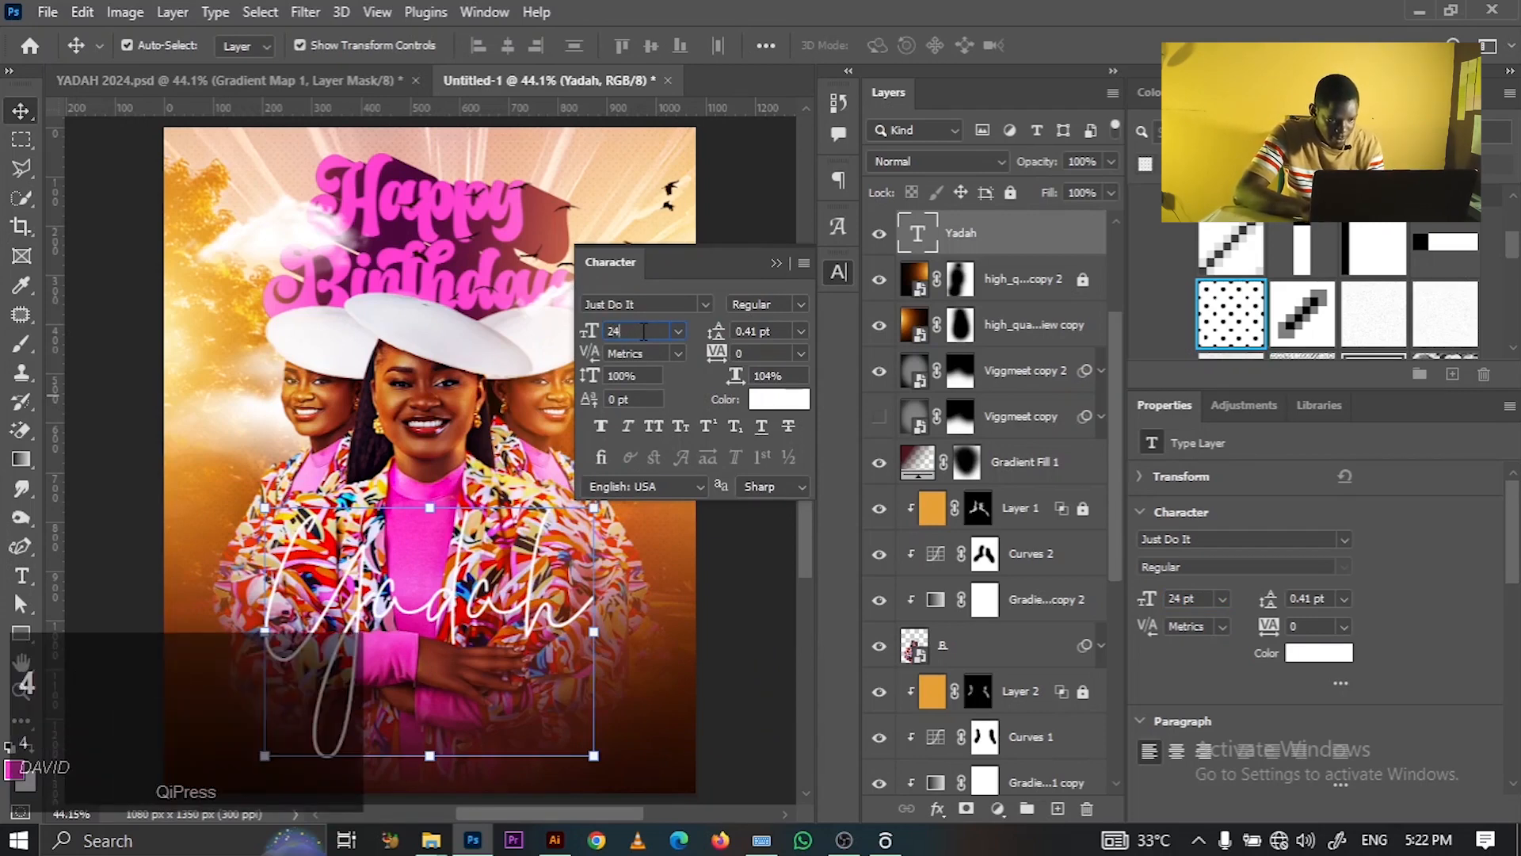
pyautogui.write('5')
pyautogui.press('Return')
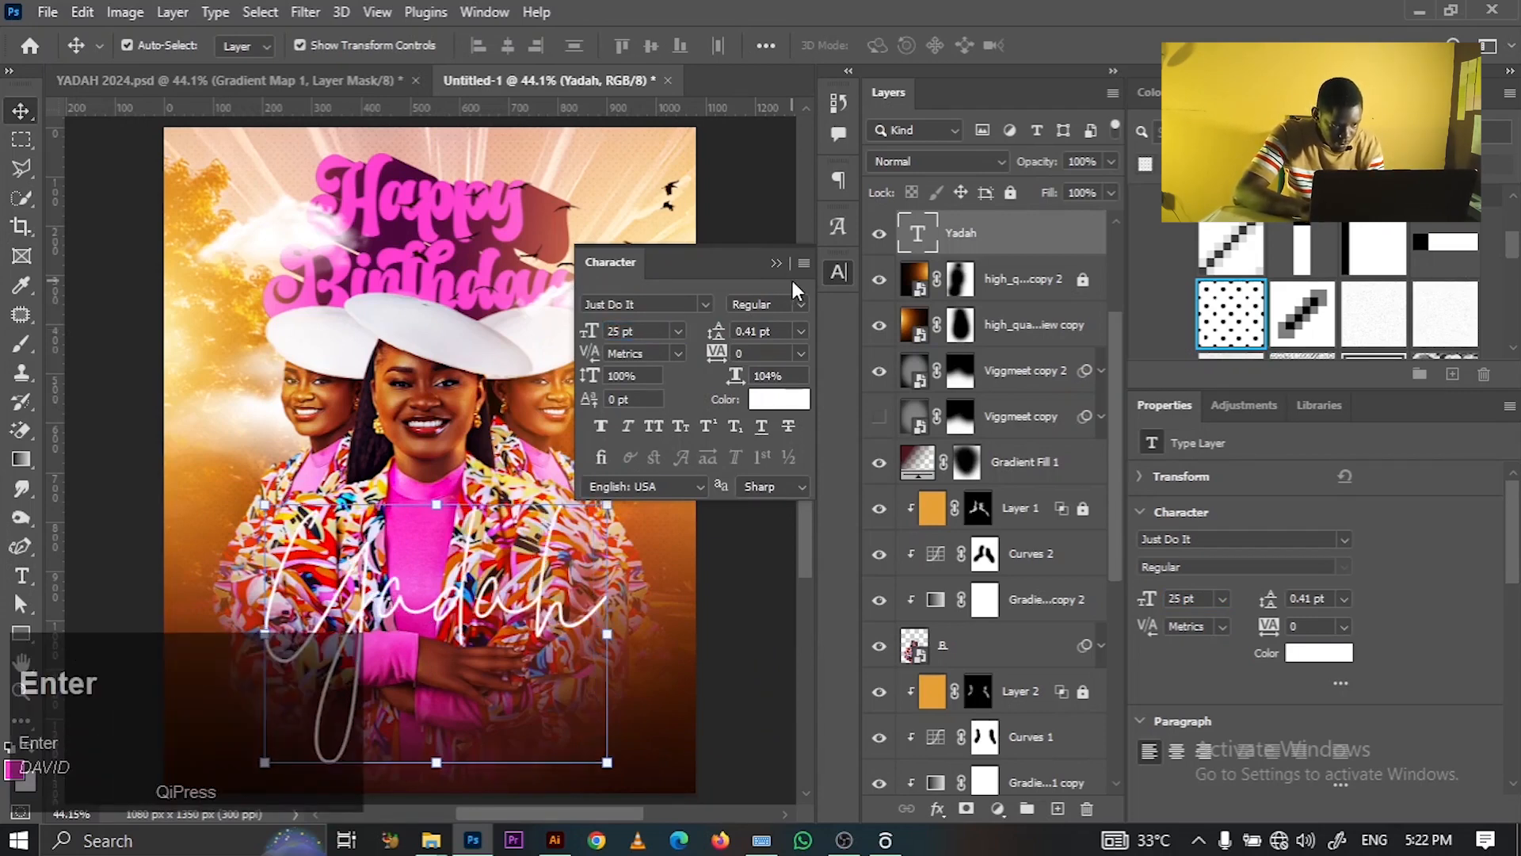
# - Collapse the Character panel and nudge the Yadah text slightly lower on the poster
pyautogui.click(778, 263)
pyautogui.moveTo(515, 601); pyautogui.dragTo(504, 607)
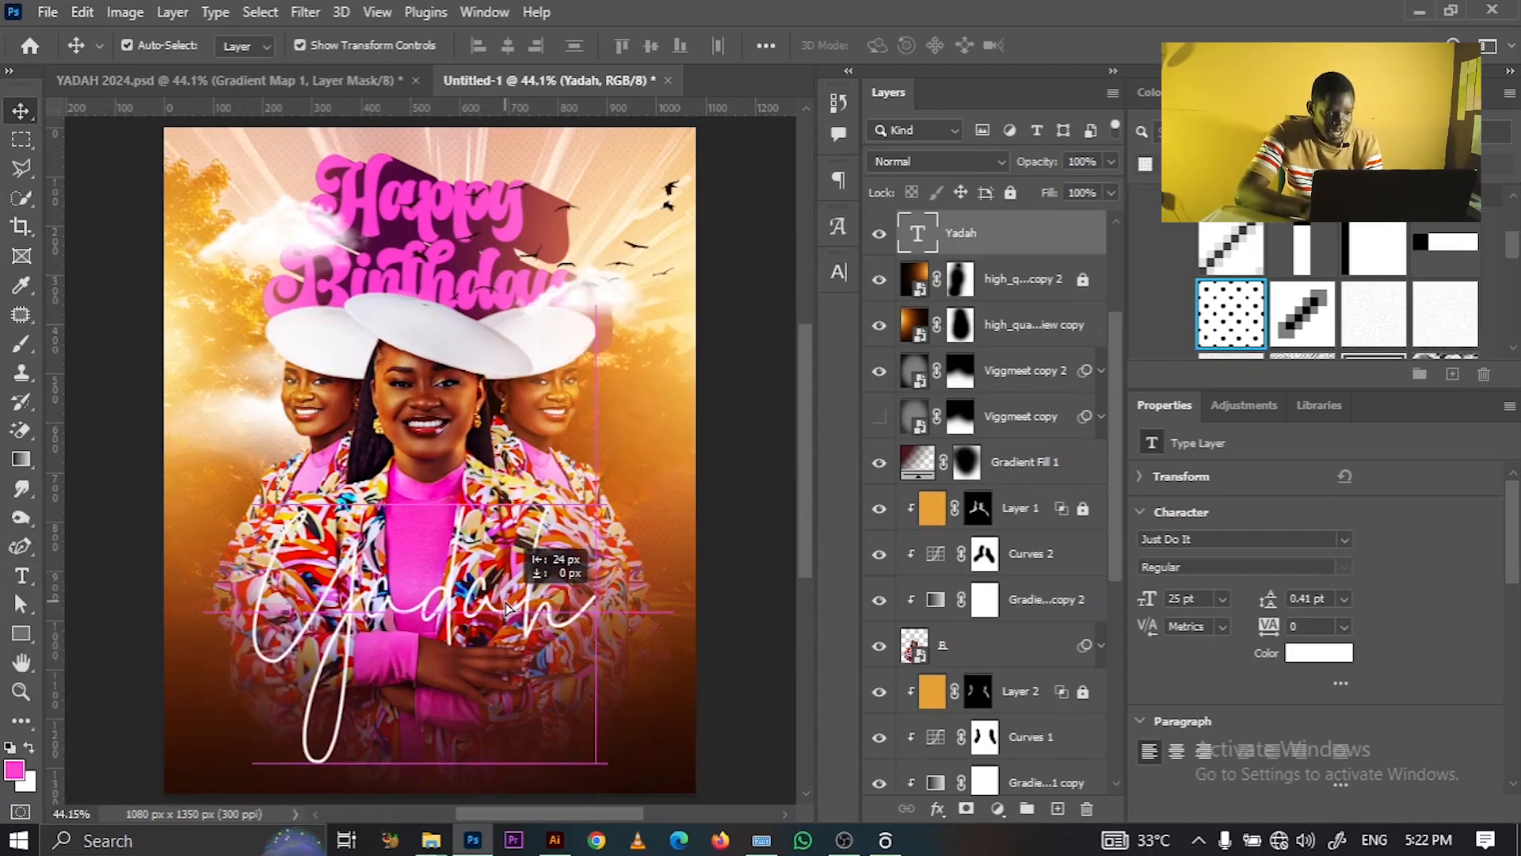
pyautogui.click(743, 432)
pyautogui.moveTo(509, 602); pyautogui.dragTo(505, 608)
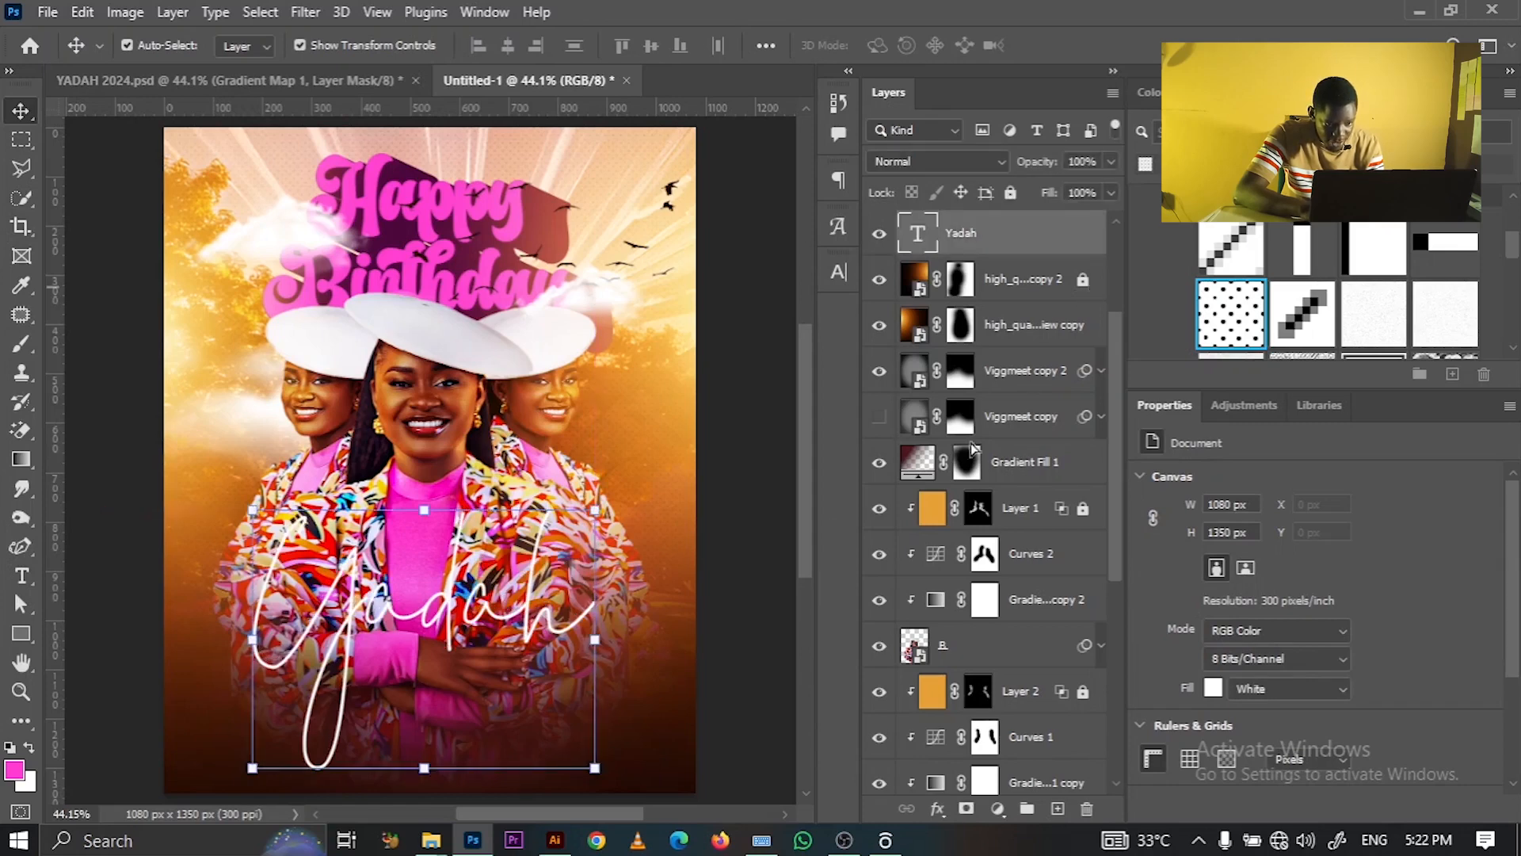
# - Make the Viggmeet copy layer visible
pyautogui.click(879, 417)
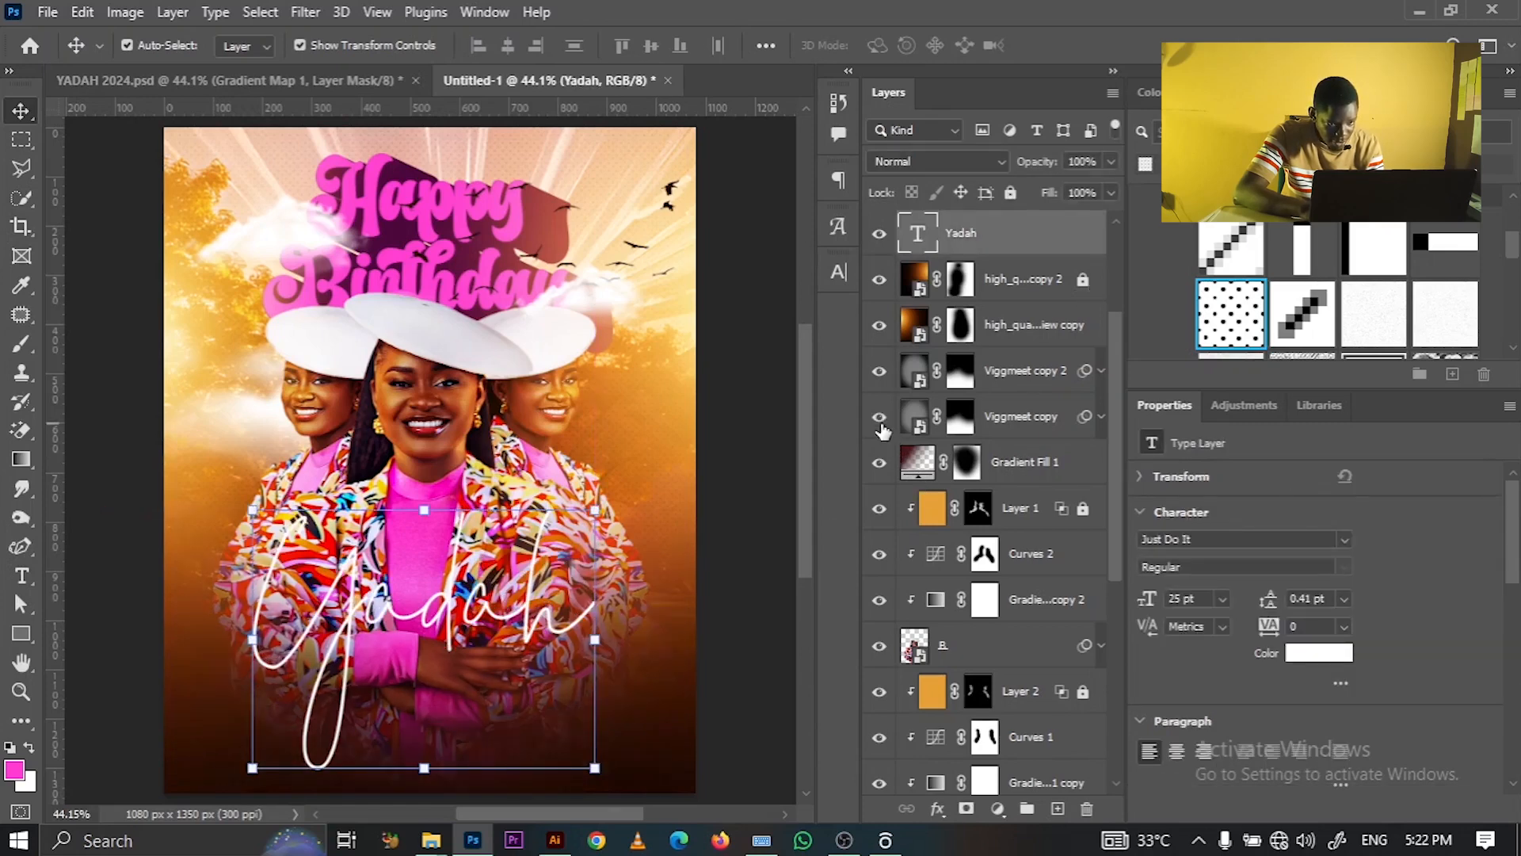
pyautogui.click(1002, 420)
pyautogui.click(748, 388)
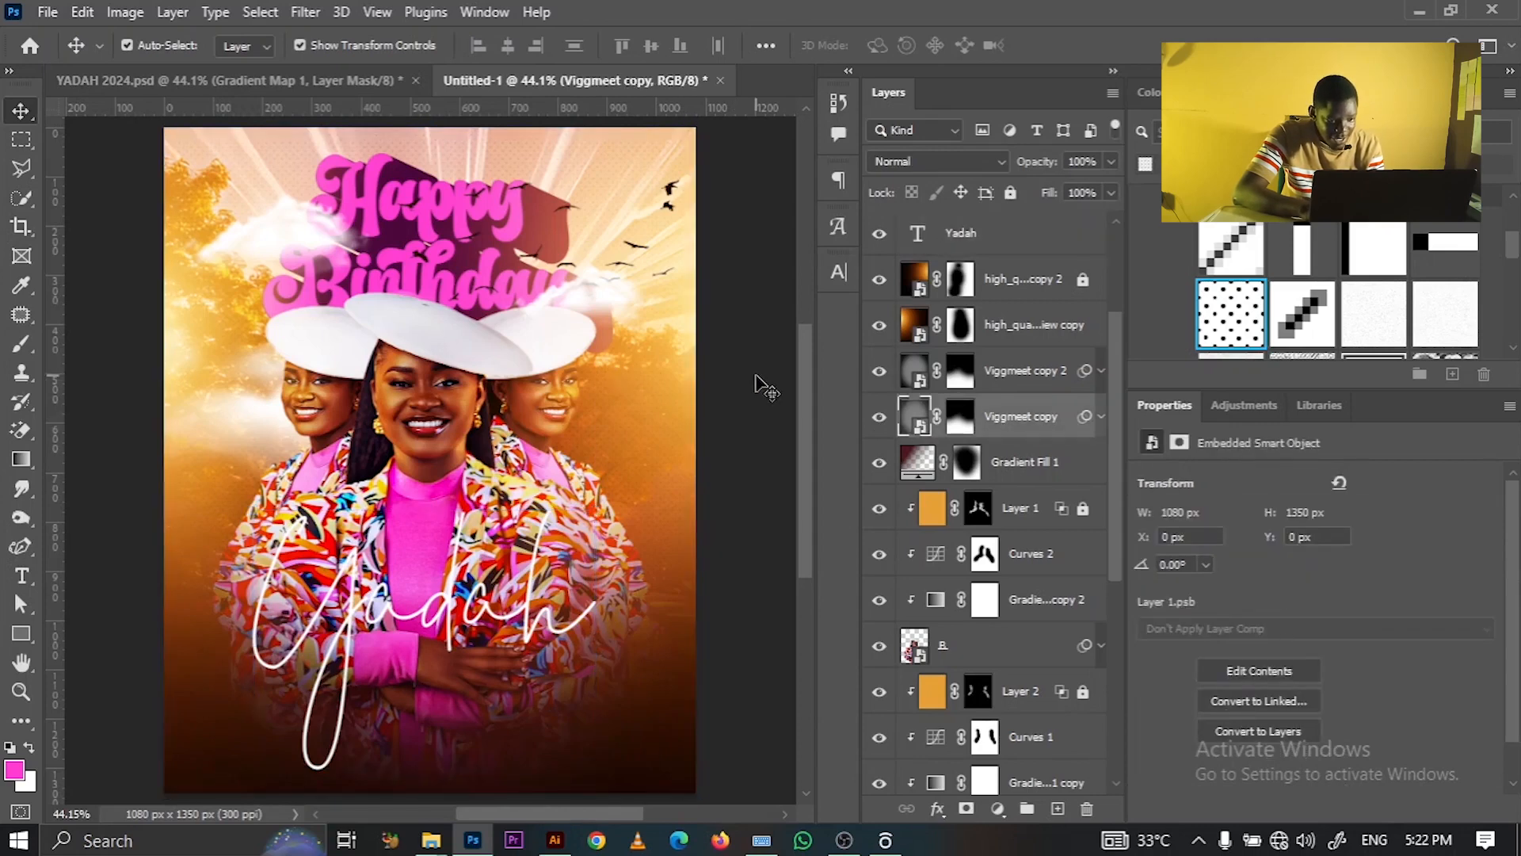
# - Add a Brightness/Contrast adjustment above the Yadah layer with Contrast raised to 27
pyautogui.click(966, 244)
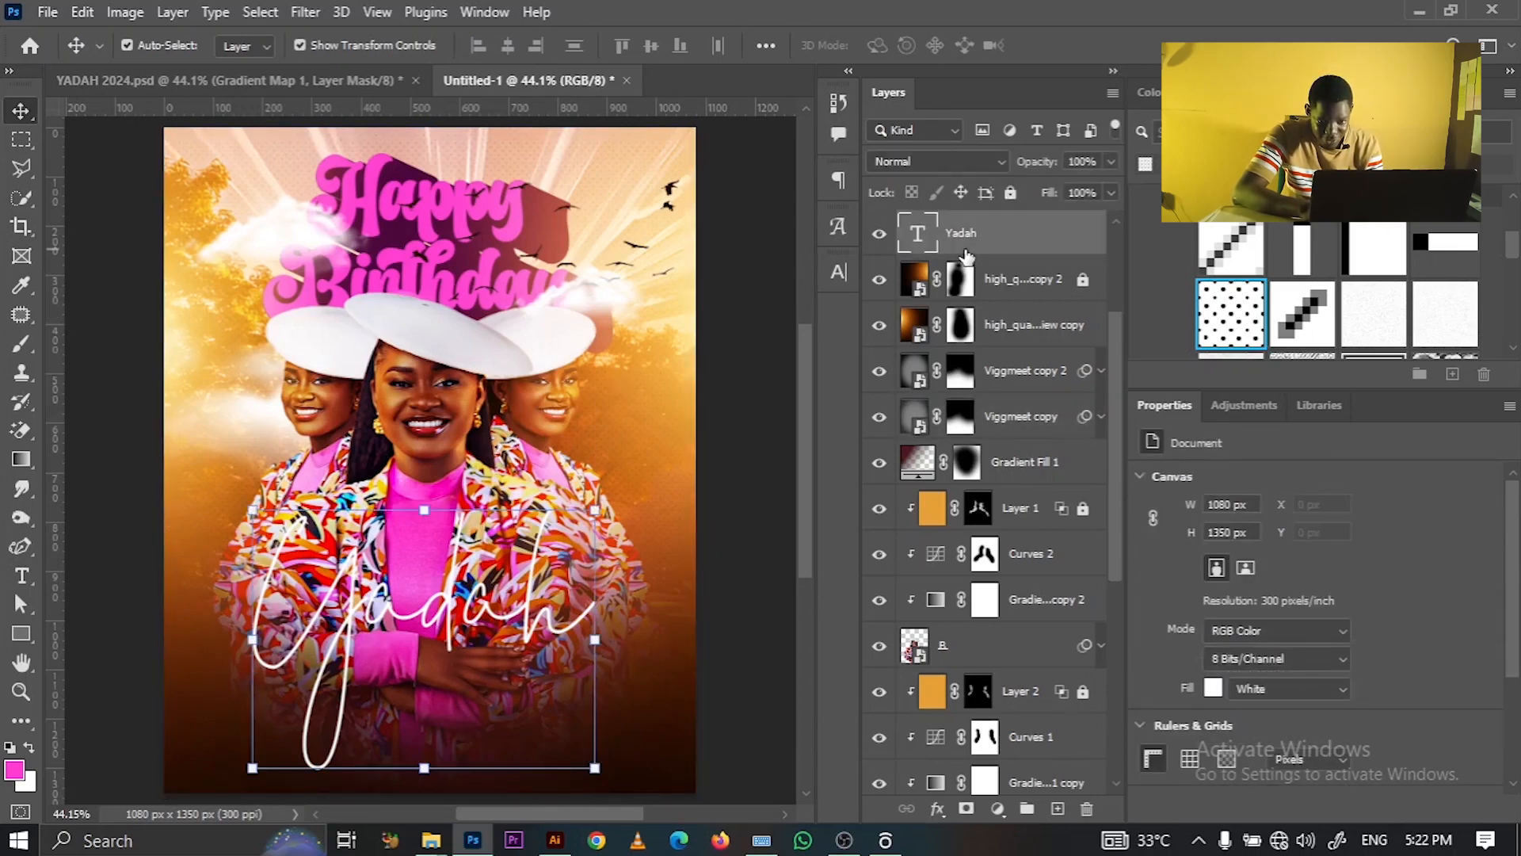
pyautogui.click(1215, 404)
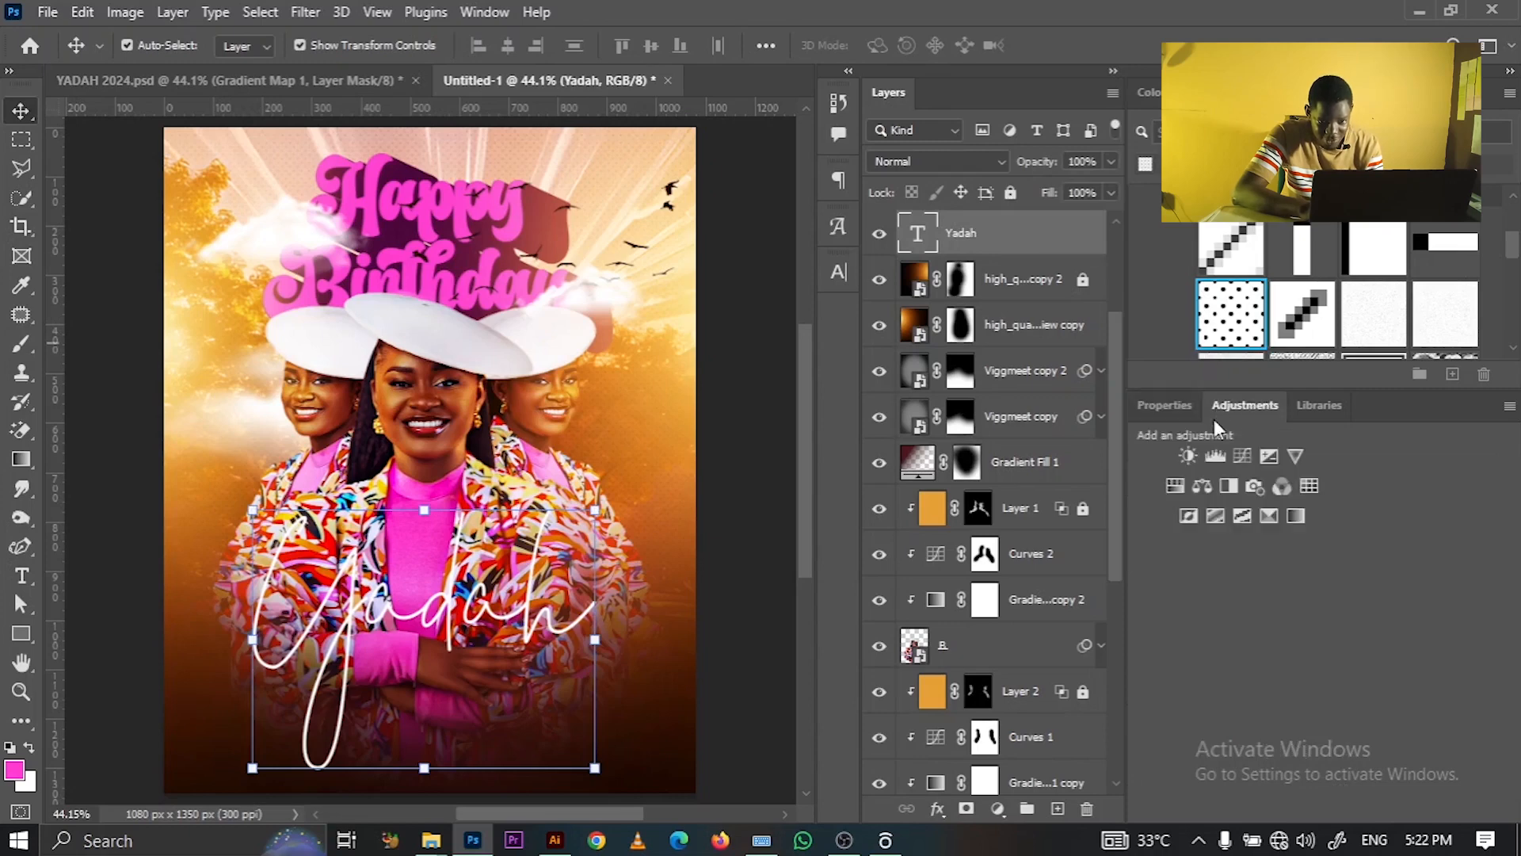
pyautogui.click(1189, 455)
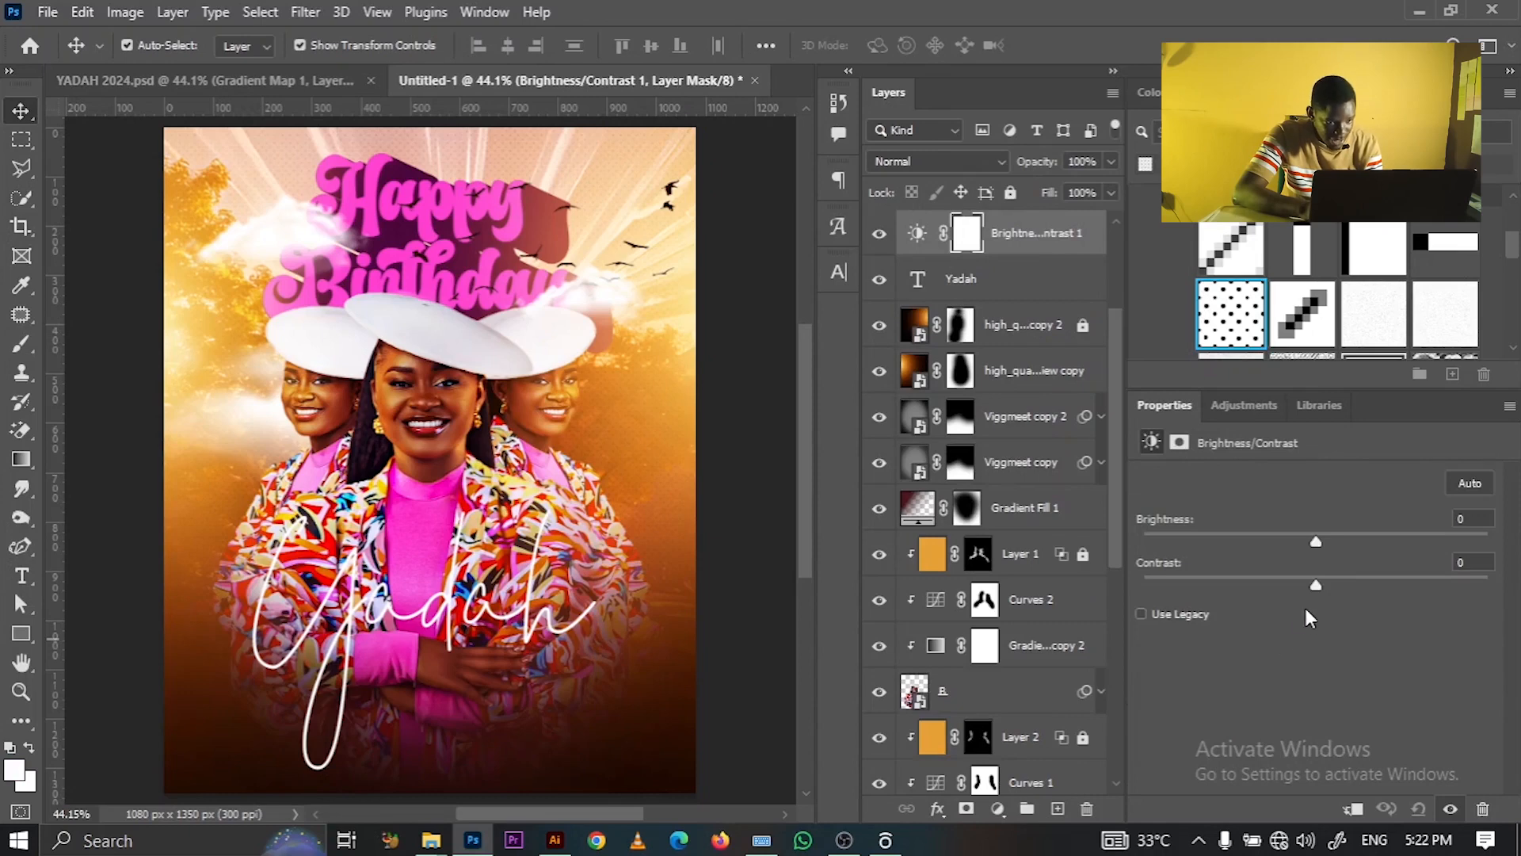
pyautogui.moveTo(1317, 588); pyautogui.dragTo(1362, 583)
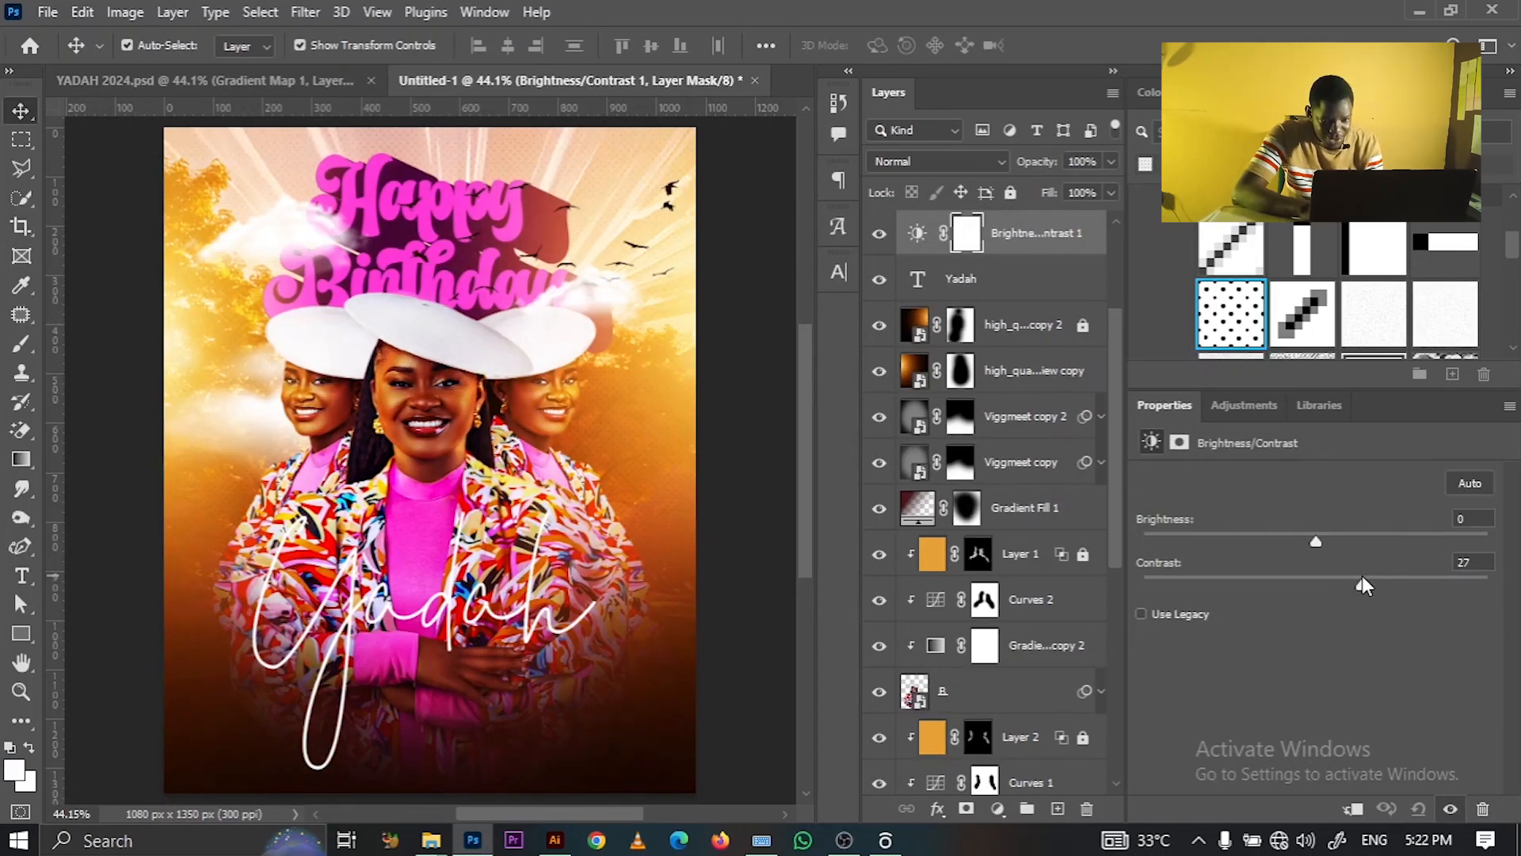
# - Set the first lens flare layer's opacity to 80%
pyautogui.click(1034, 361)
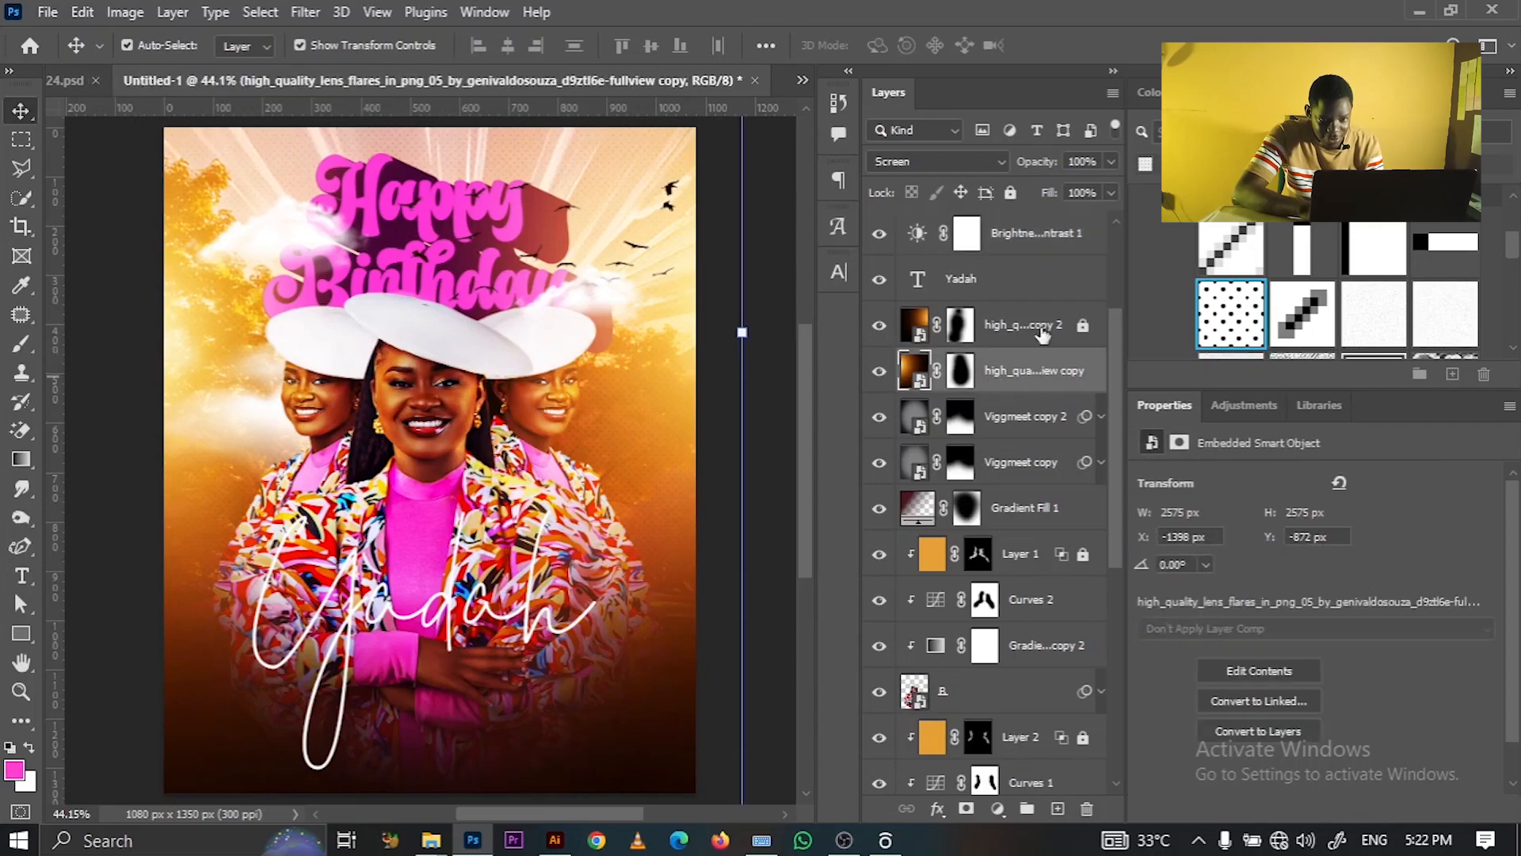
pyautogui.click(1110, 161)
pyautogui.moveTo(1076, 185); pyautogui.dragTo(1083, 194)
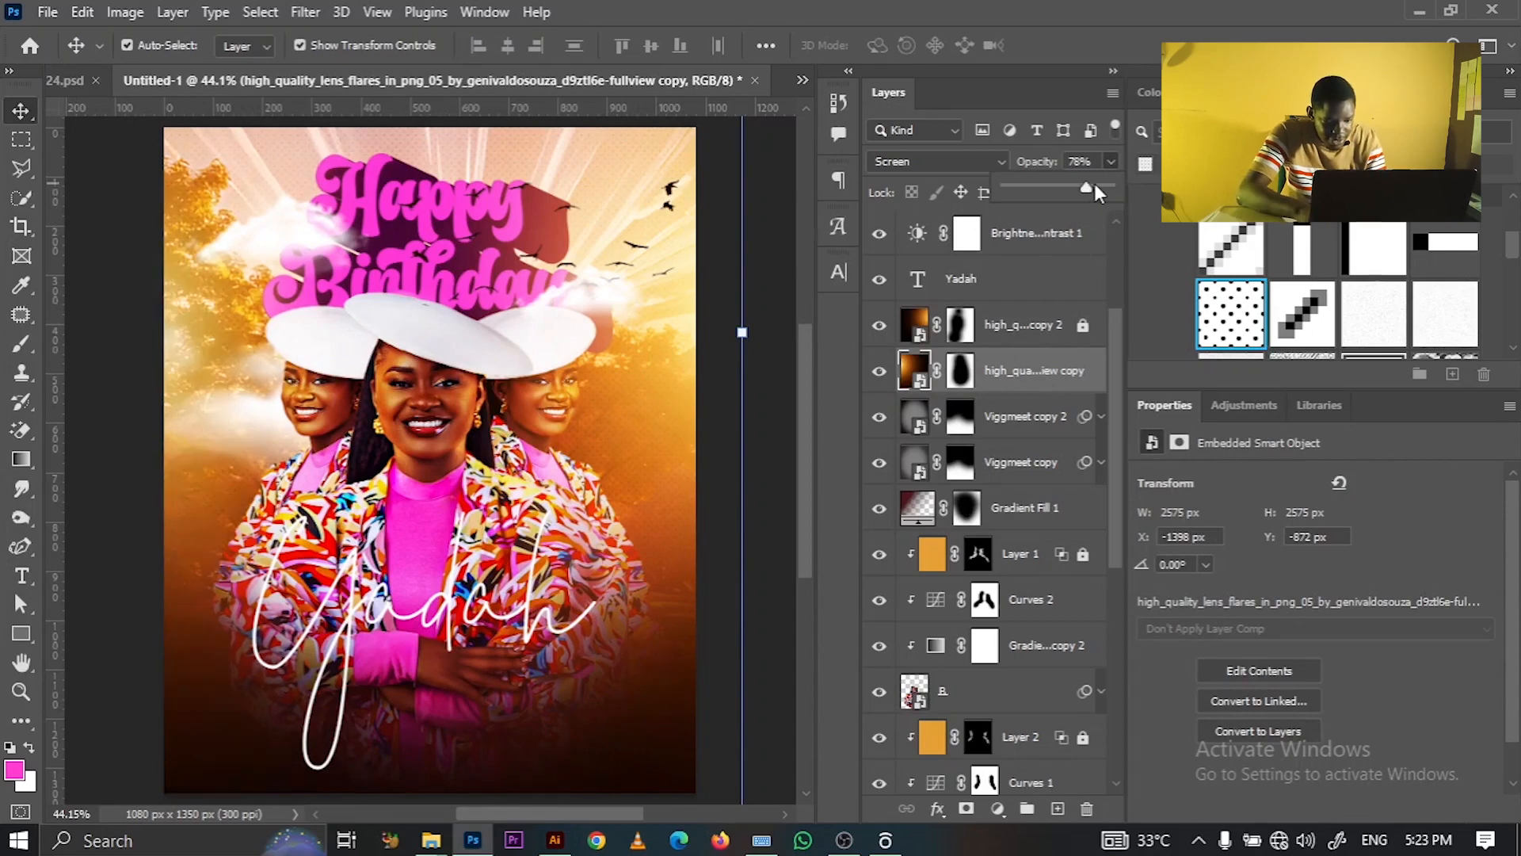
pyautogui.click(986, 174)
pyautogui.press('BackSpace')
pyautogui.write('80')
pyautogui.press('Return')
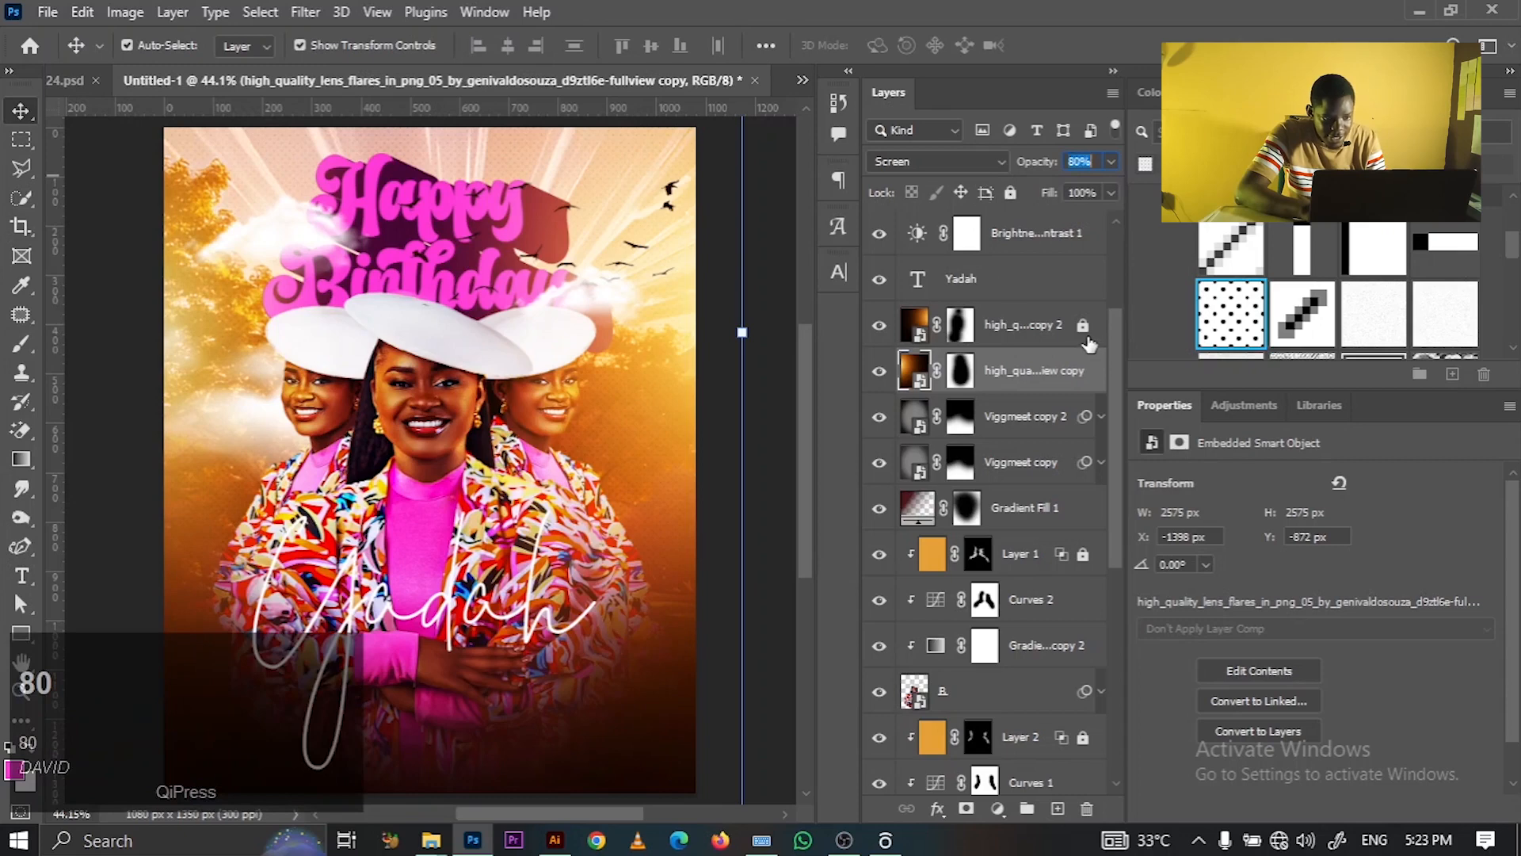
# - Set the second lens flare layer's opacity to 80% as well
pyautogui.click(1085, 340)
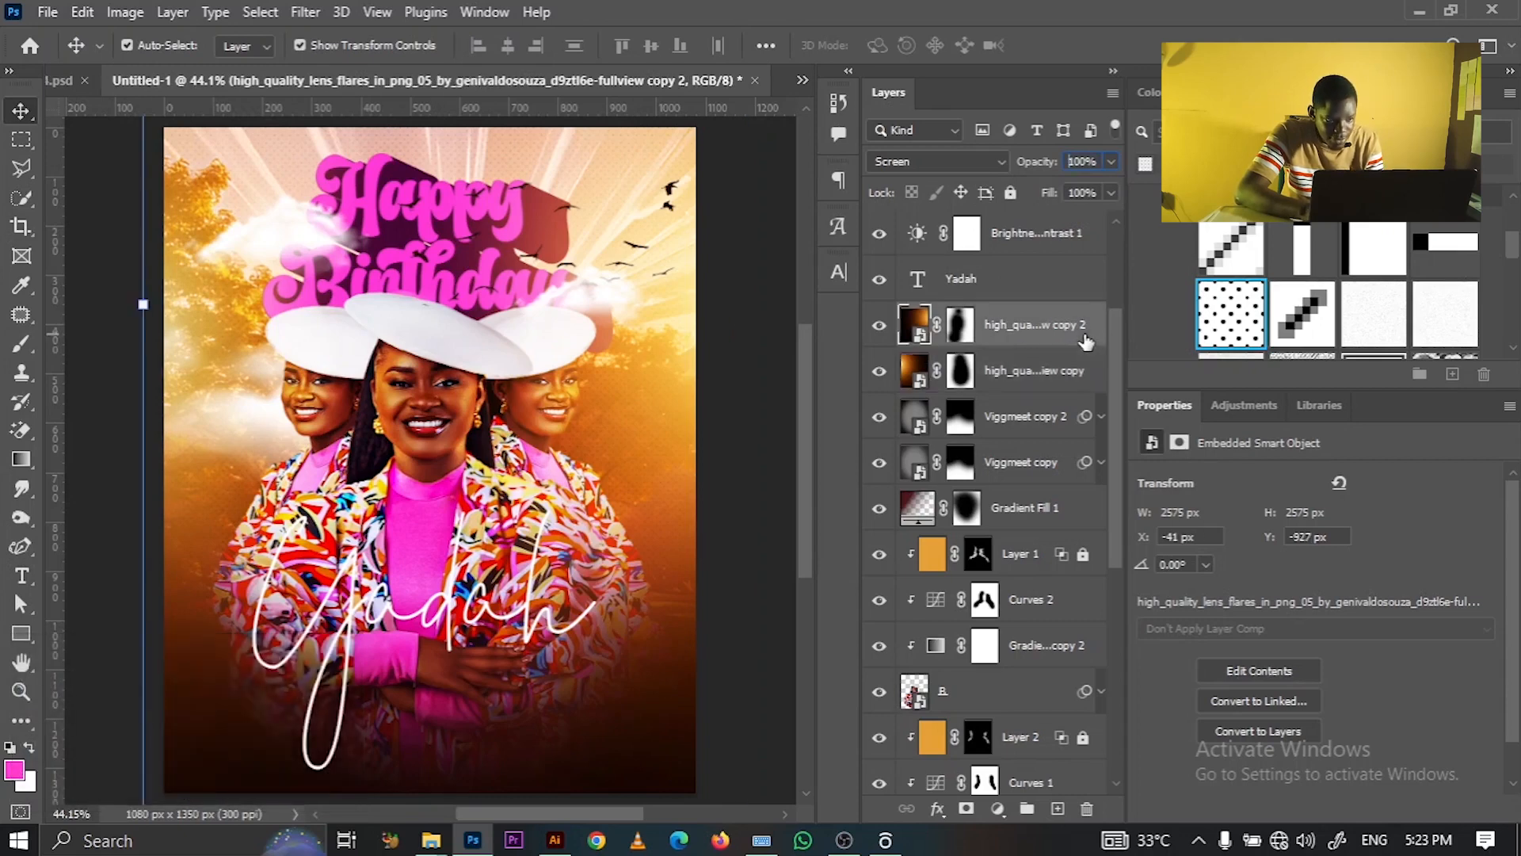
pyautogui.click(1094, 163)
pyautogui.press('BackSpace')
pyautogui.write('8')
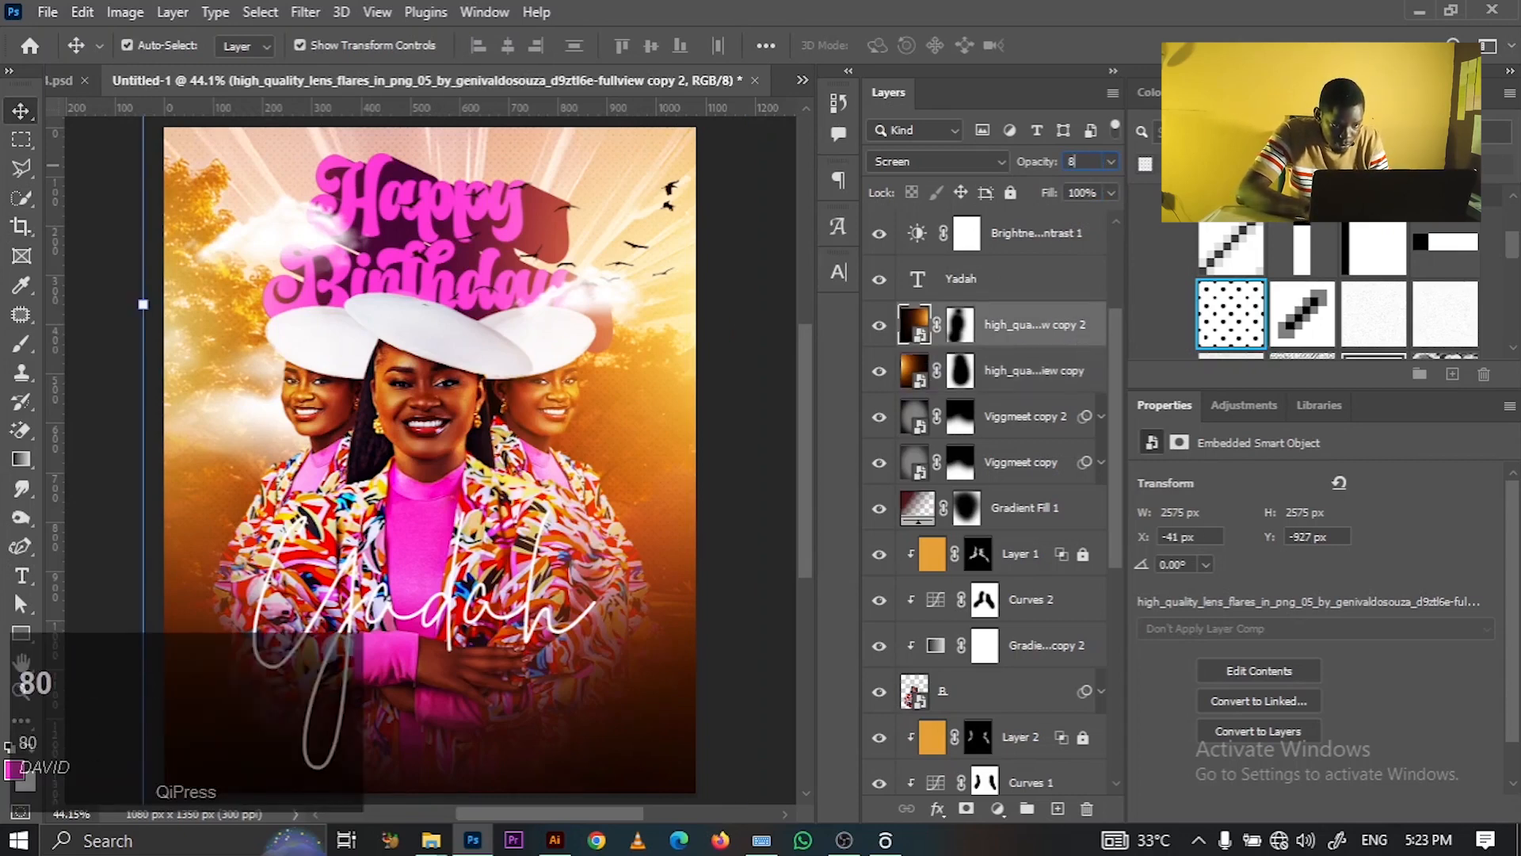
pyautogui.write('0')
pyautogui.press('Return')
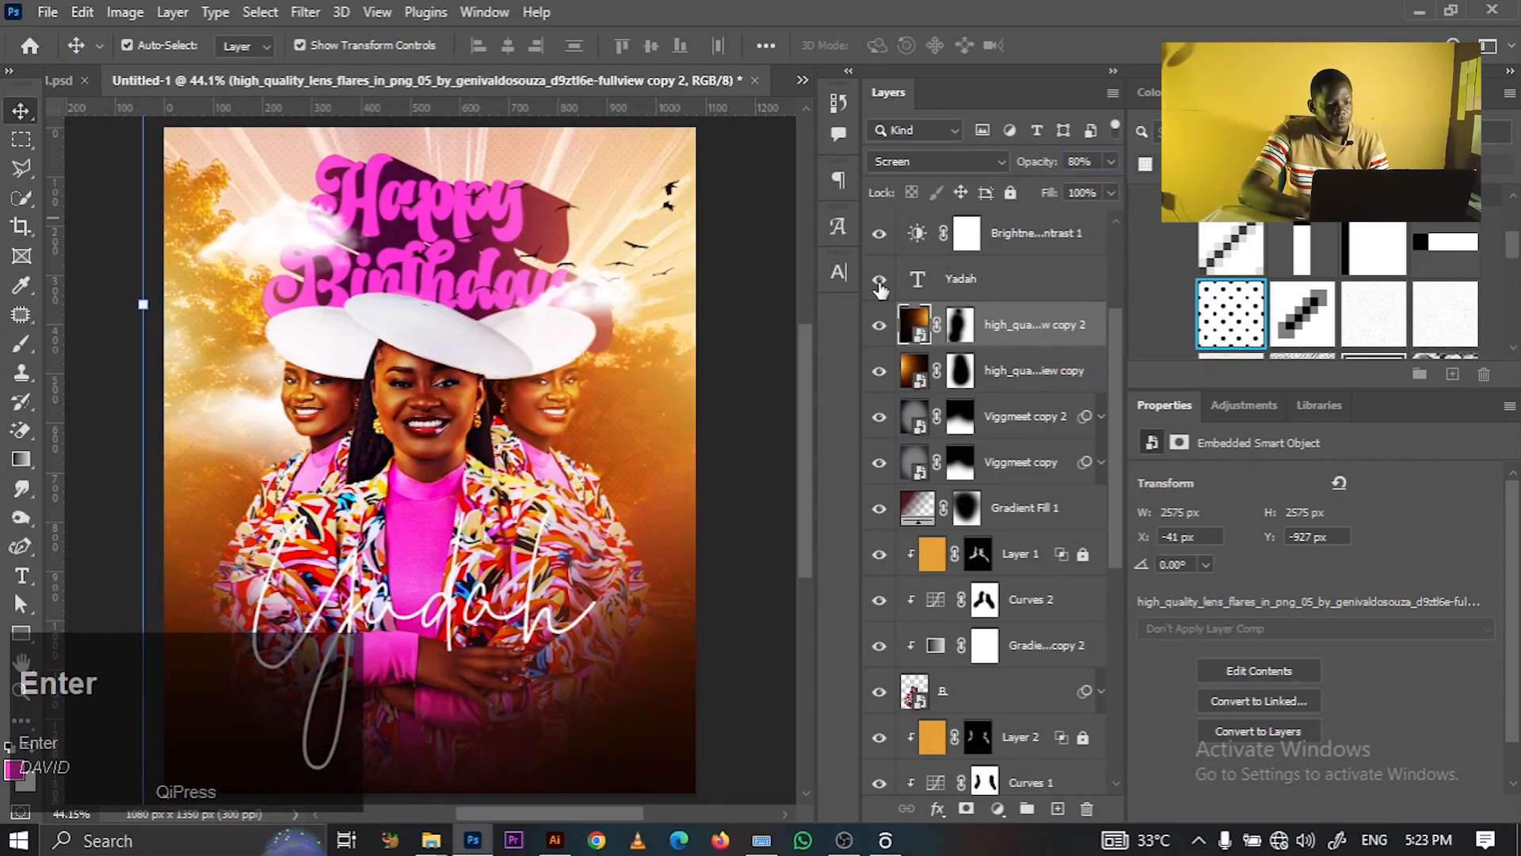
pyautogui.click(749, 293)
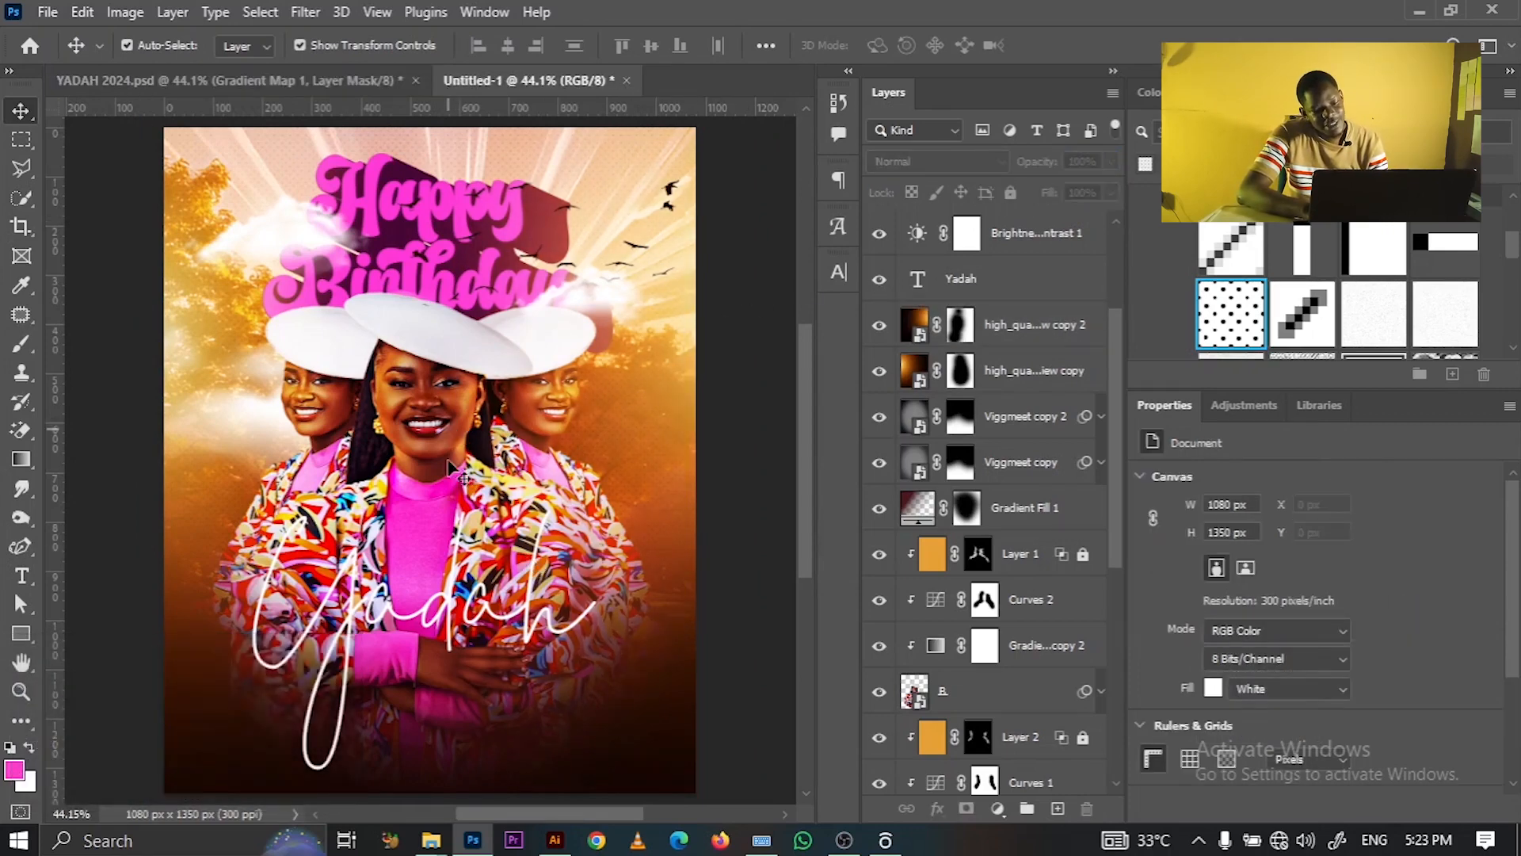
# - Duplicate the Yadah text layer with Ctrl+J and fully lock the original Yadah layer
pyautogui.click(502, 619)
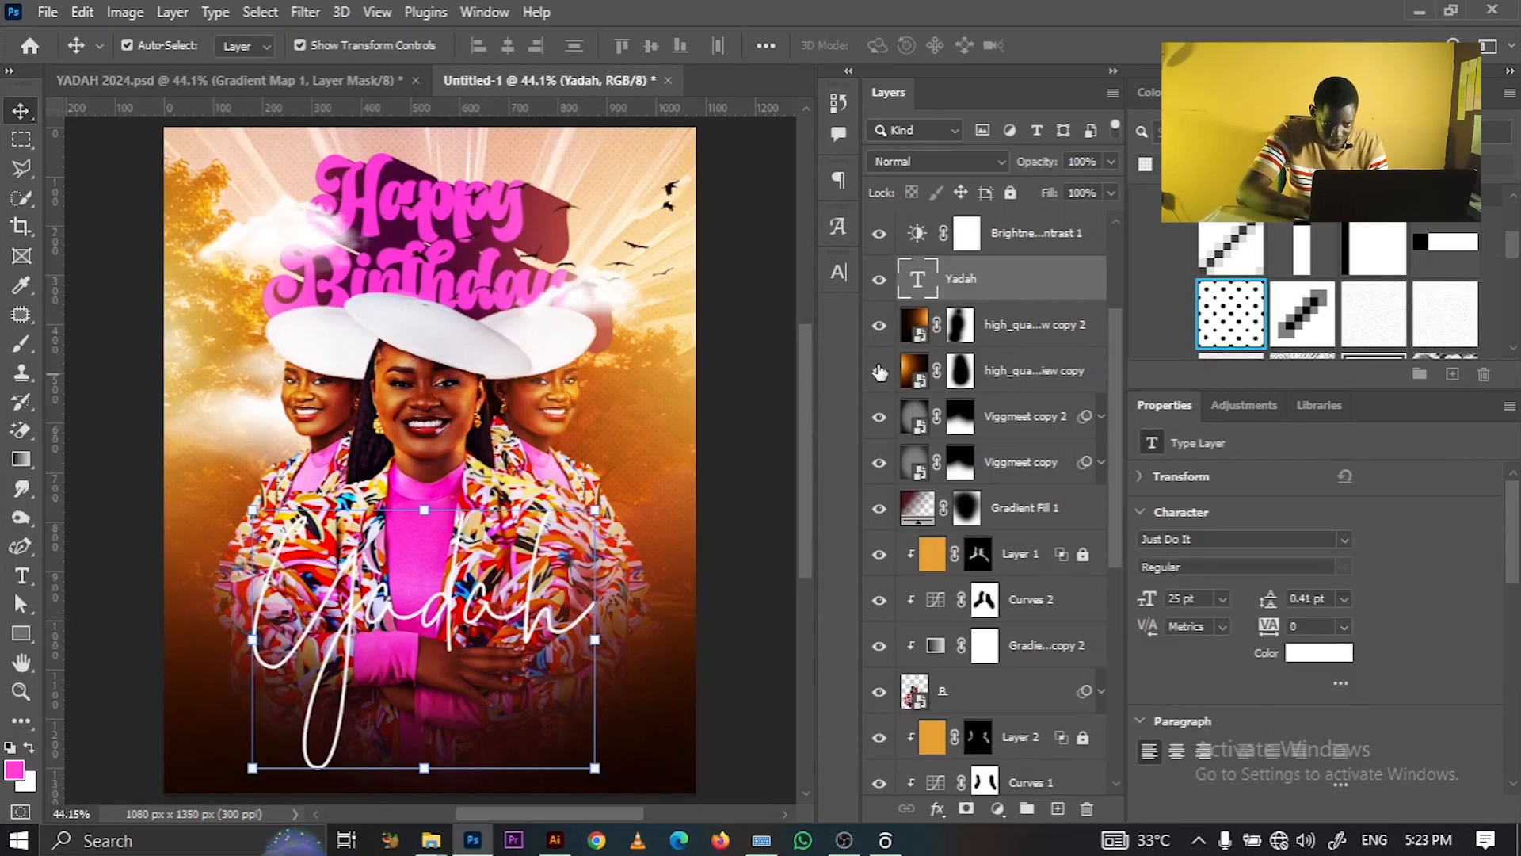
pyautogui.hotkey('ctrl', 'j')
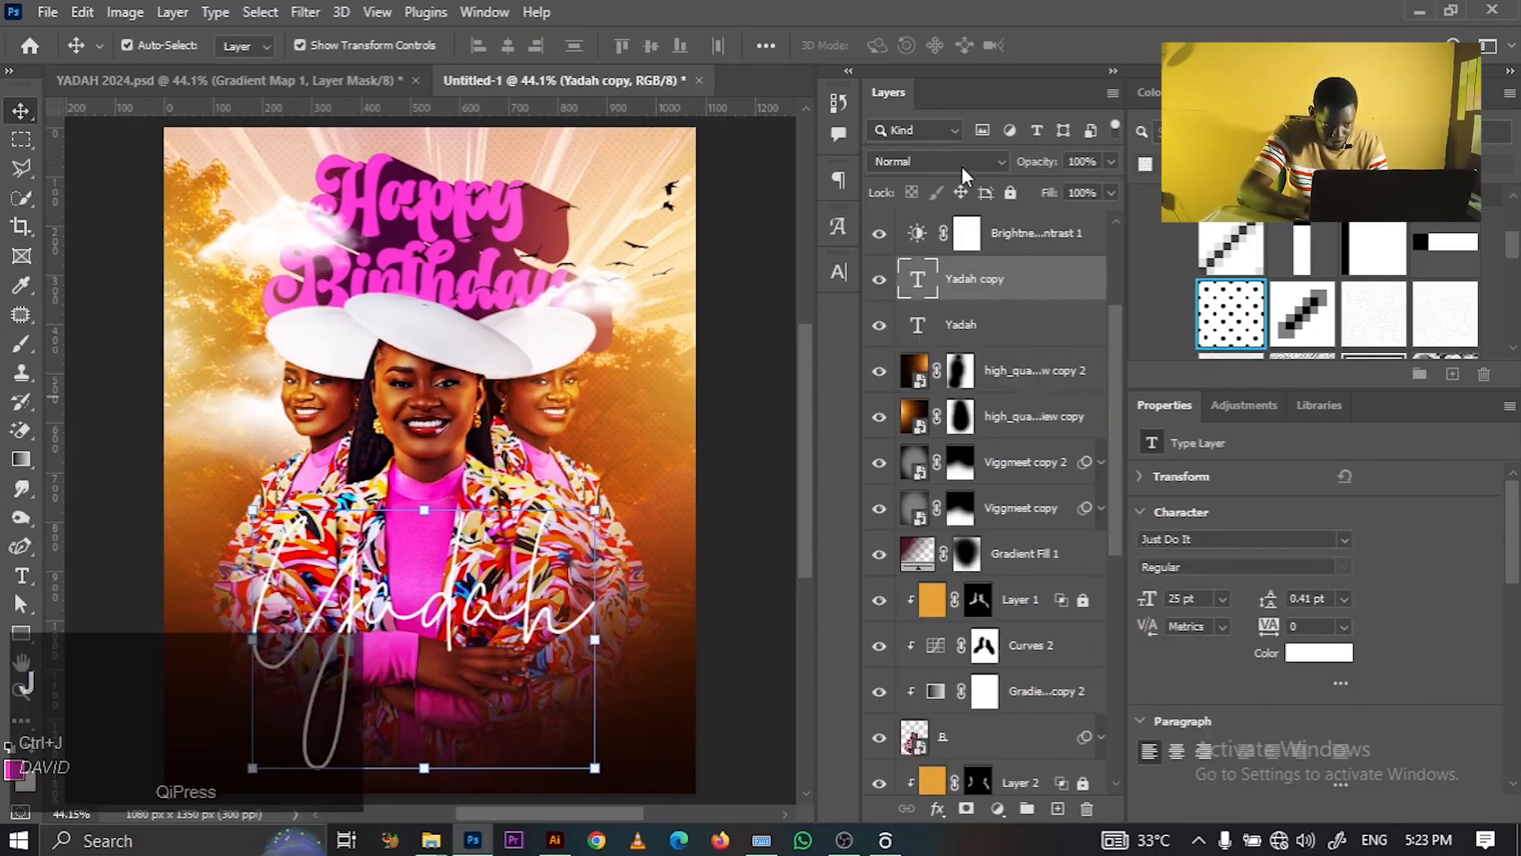
pyautogui.click(962, 163)
pyautogui.click(1071, 328)
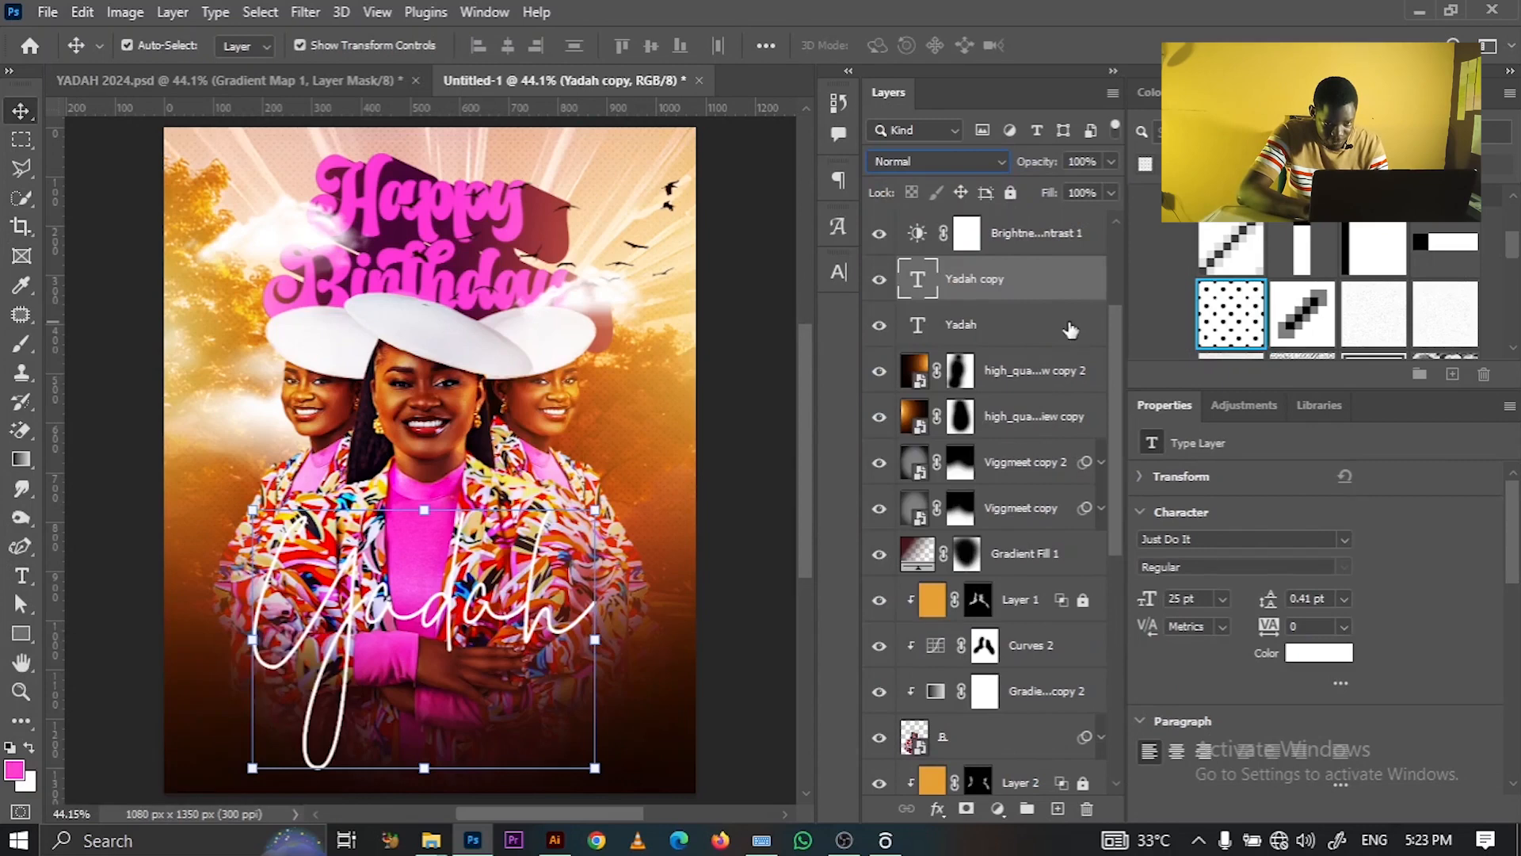
pyautogui.click(1070, 327)
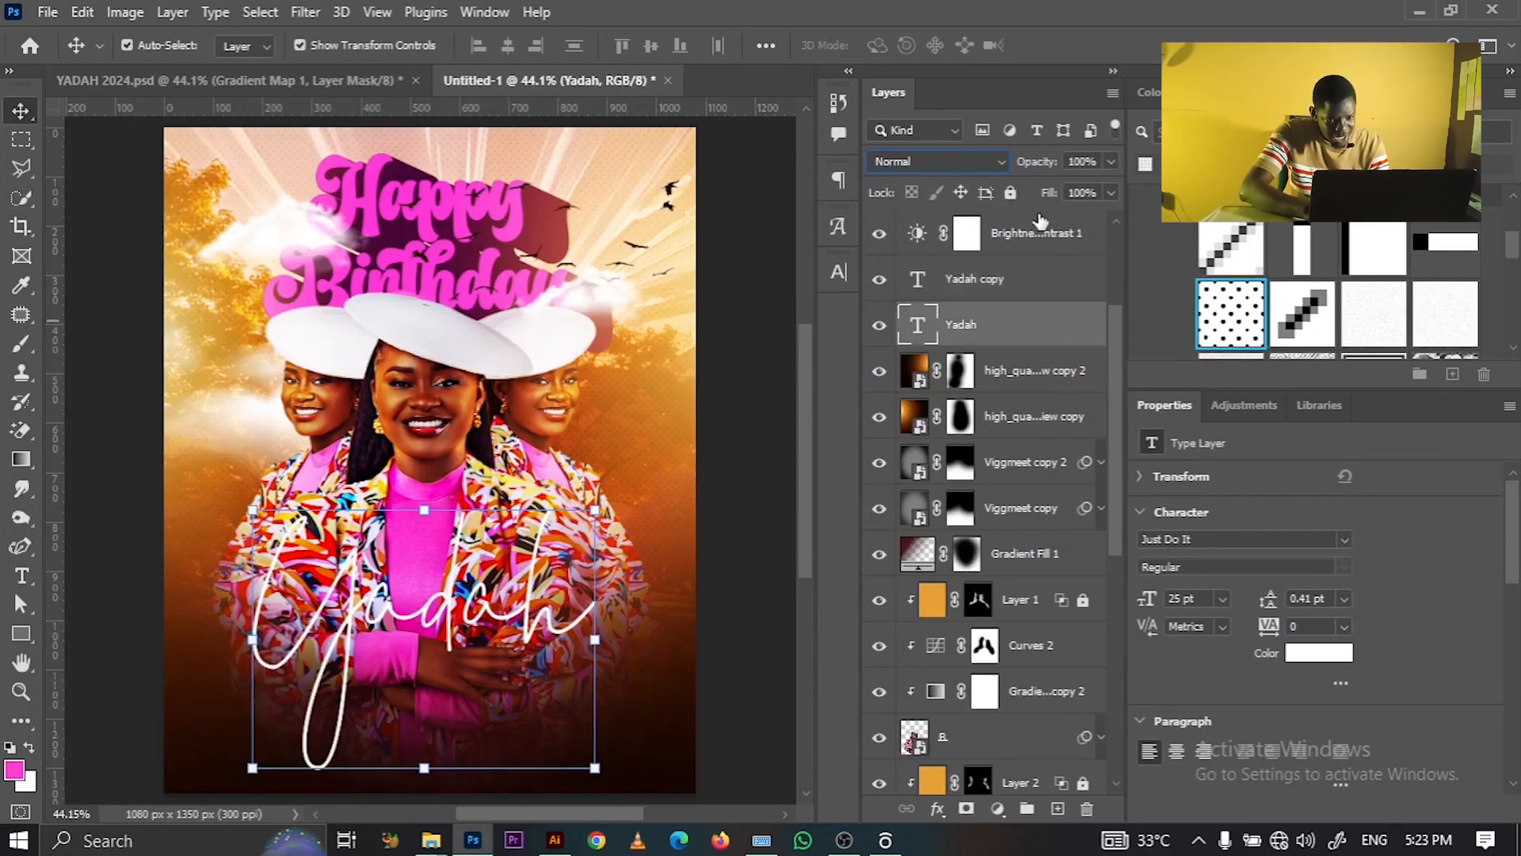
pyautogui.click(1008, 193)
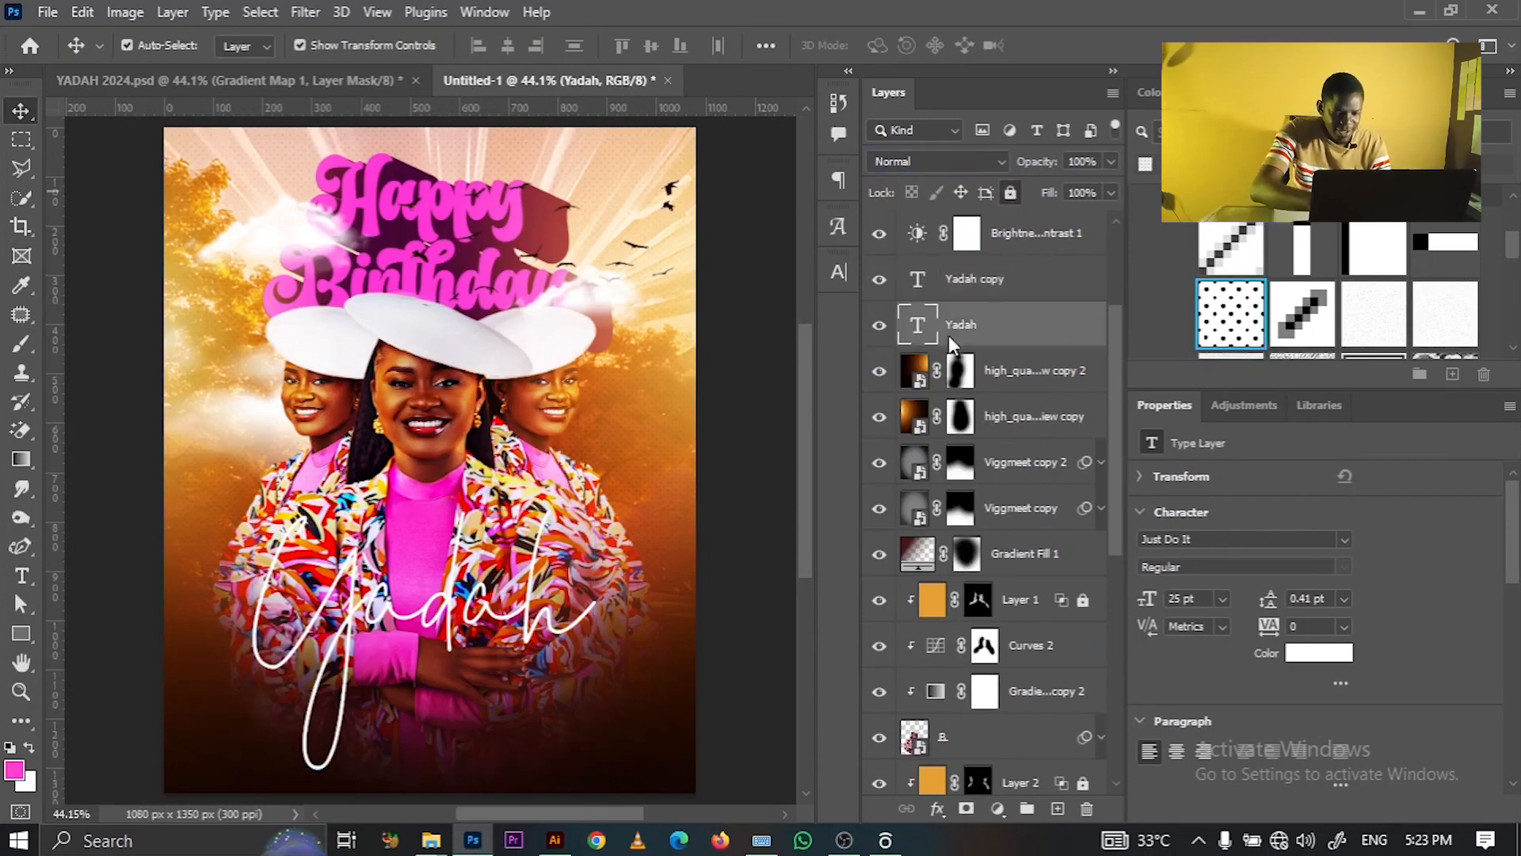
# - Duplicate Yadah copy into Yadah copy 2, hide Yadah copy, and move copy 2 down about 115 px
pyautogui.click(1014, 292)
pyautogui.hotkey('ctrl', 'j')
pyautogui.click(879, 331)
pyautogui.moveTo(469, 600); pyautogui.dragTo(462, 685)
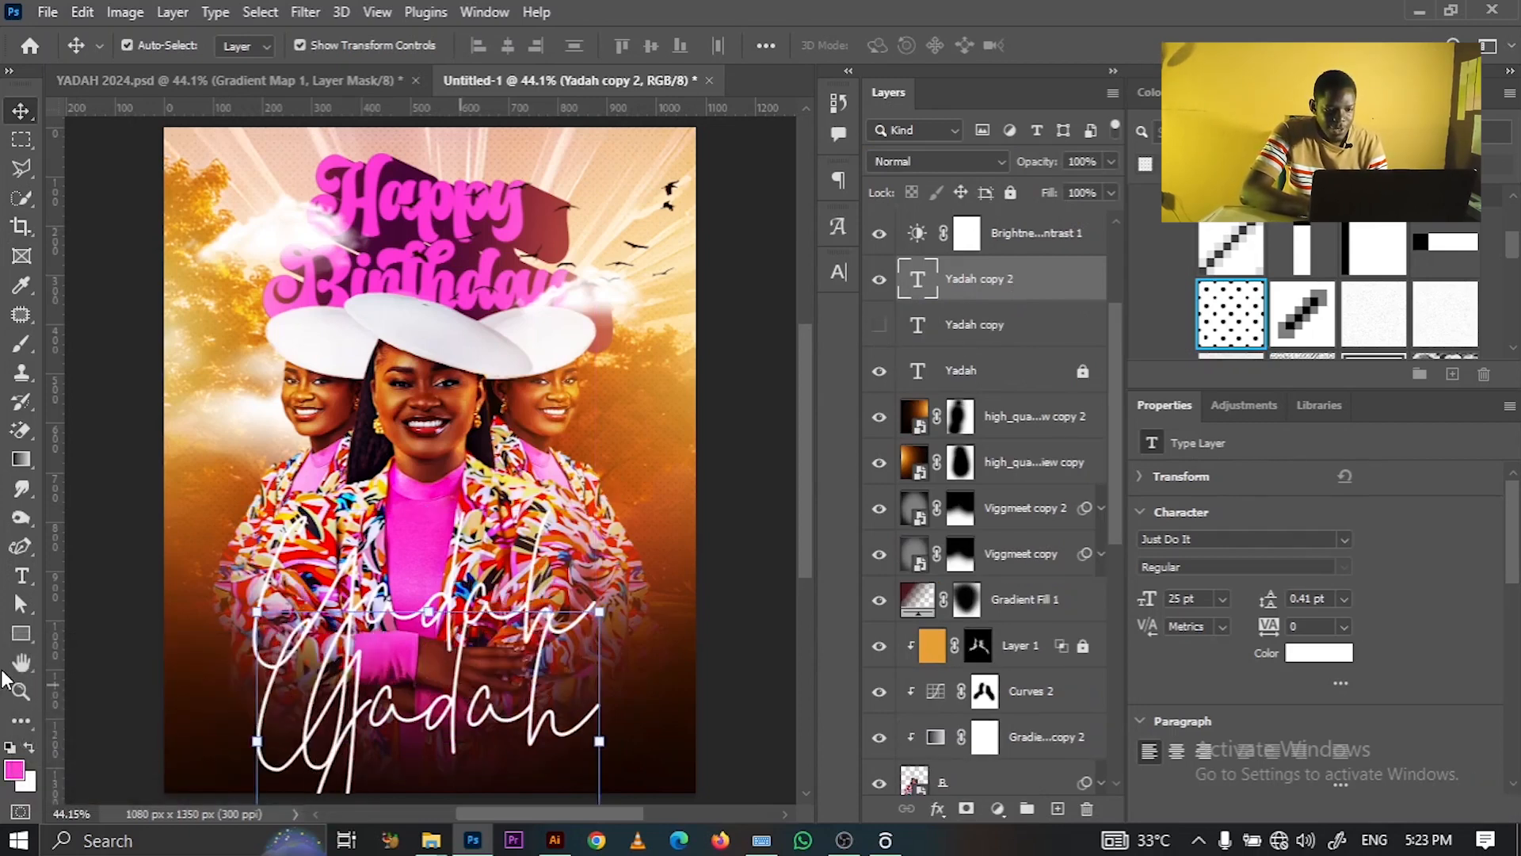
# - Search 'artic' in the Character font field to choose Articulat CF for Yadah copy 2
pyautogui.click(833, 270)
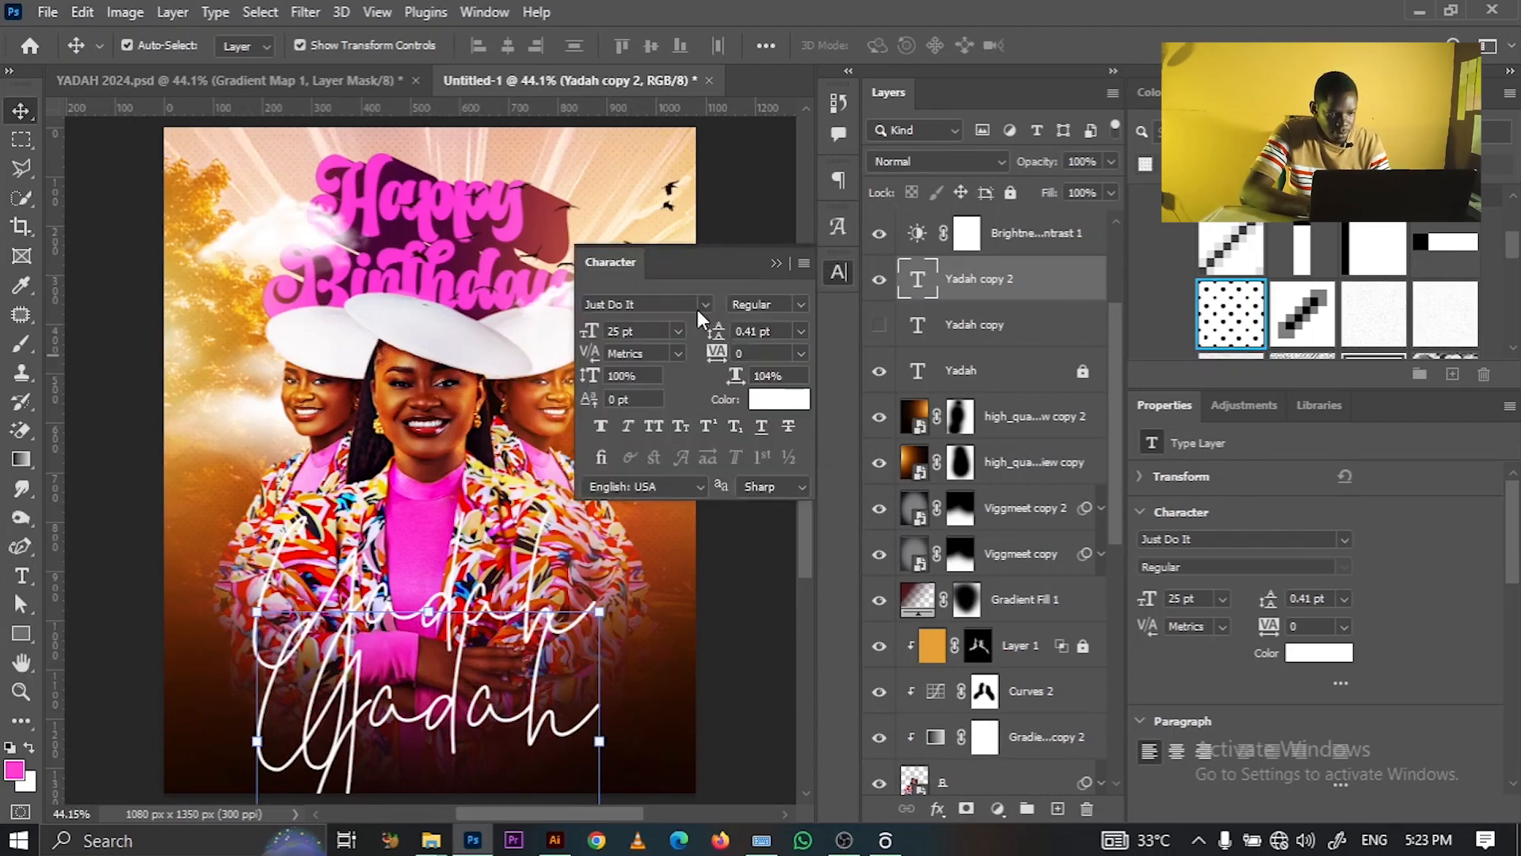
pyautogui.click(678, 308)
pyautogui.write('a')
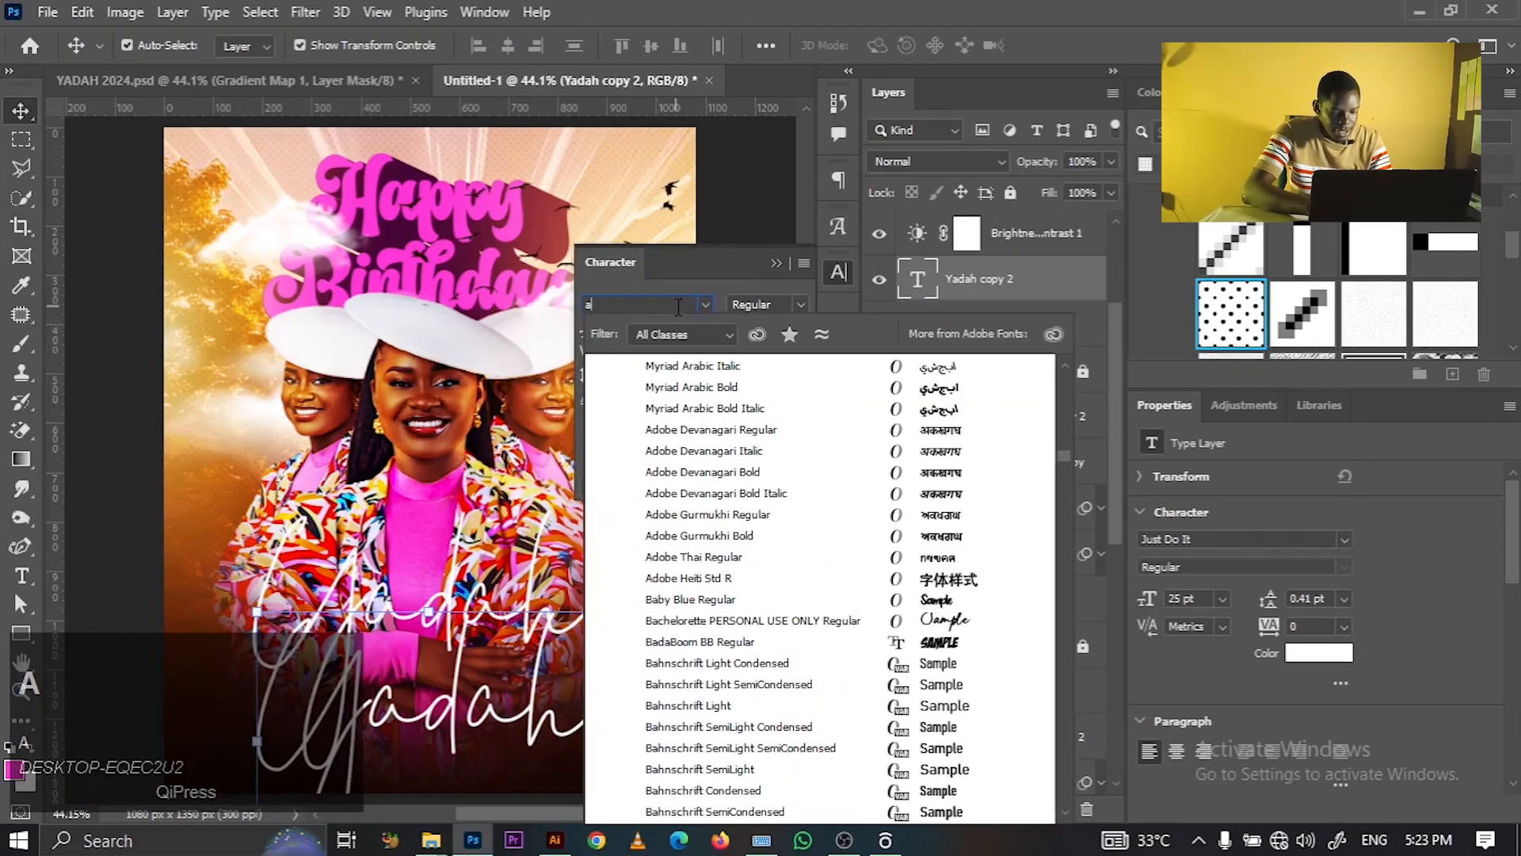
pyautogui.write('rticulat CF')
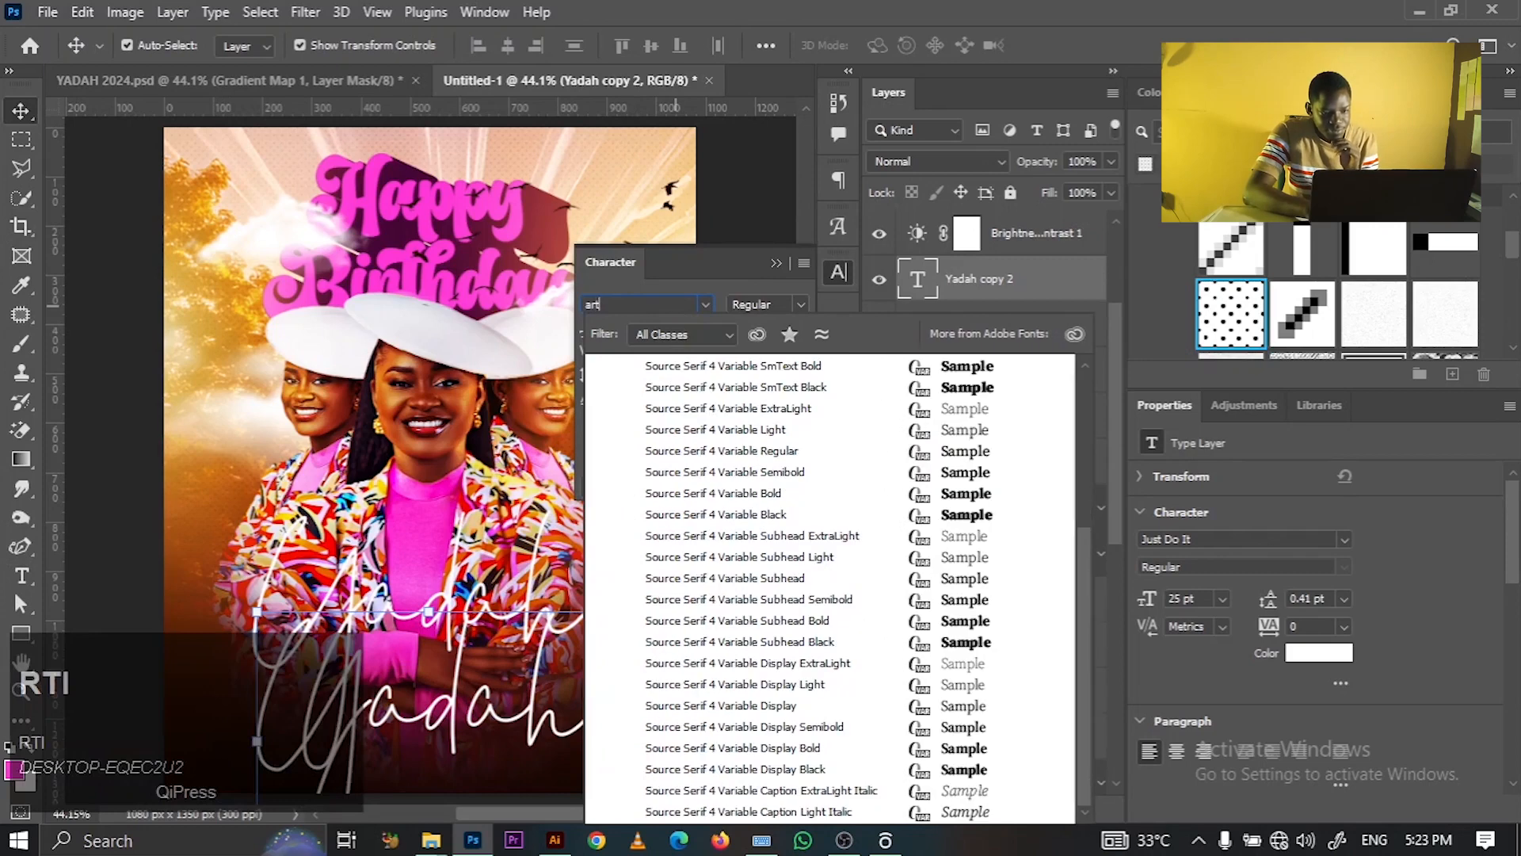
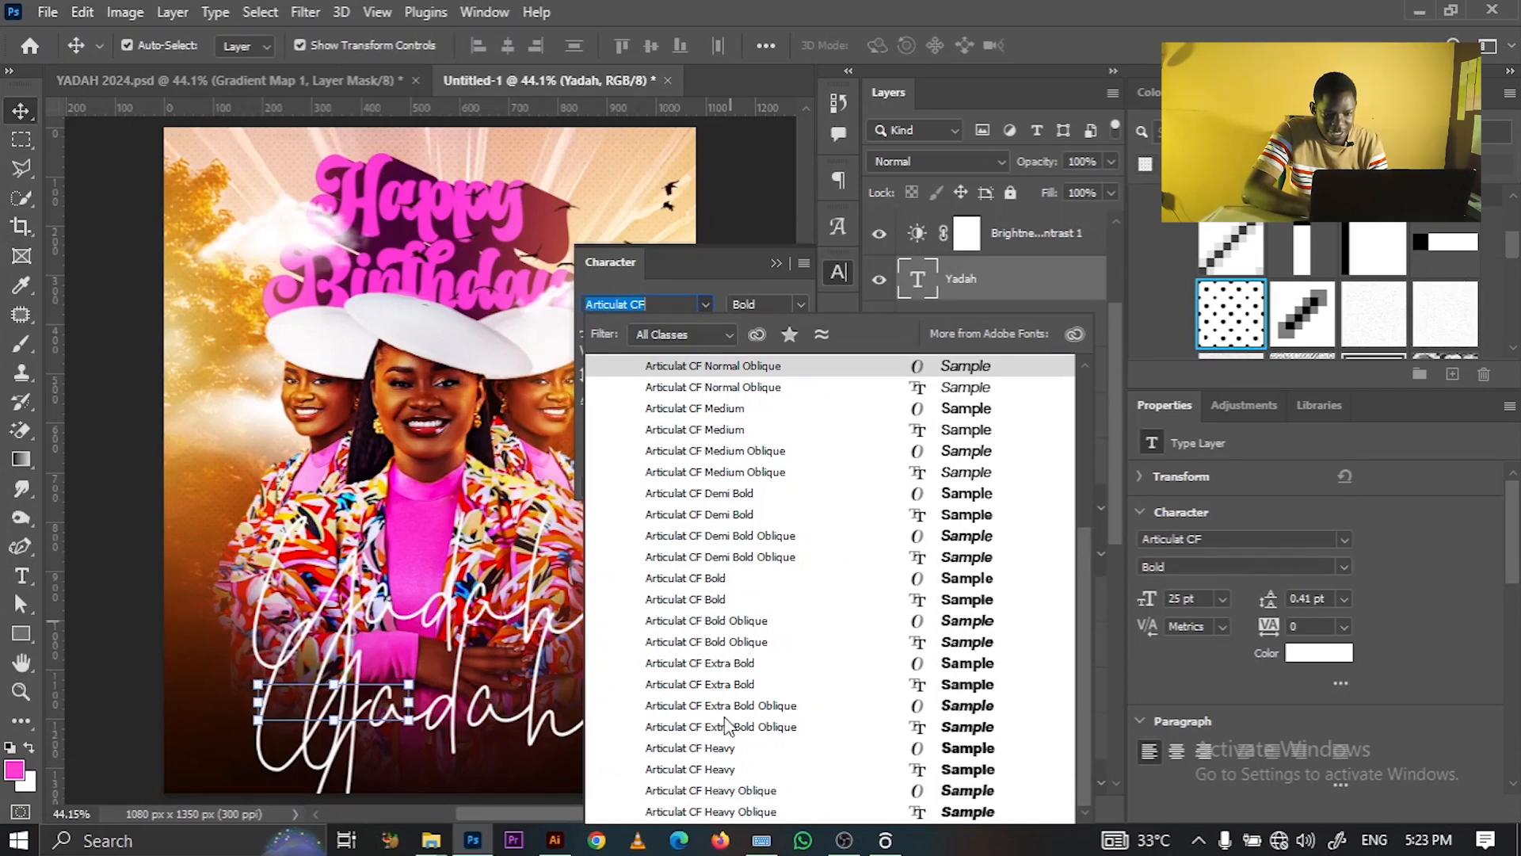
# - Set the Yadah label to Articulat CF Normal at 5 pt
pyautogui.click(726, 368)
pyautogui.click(780, 309)
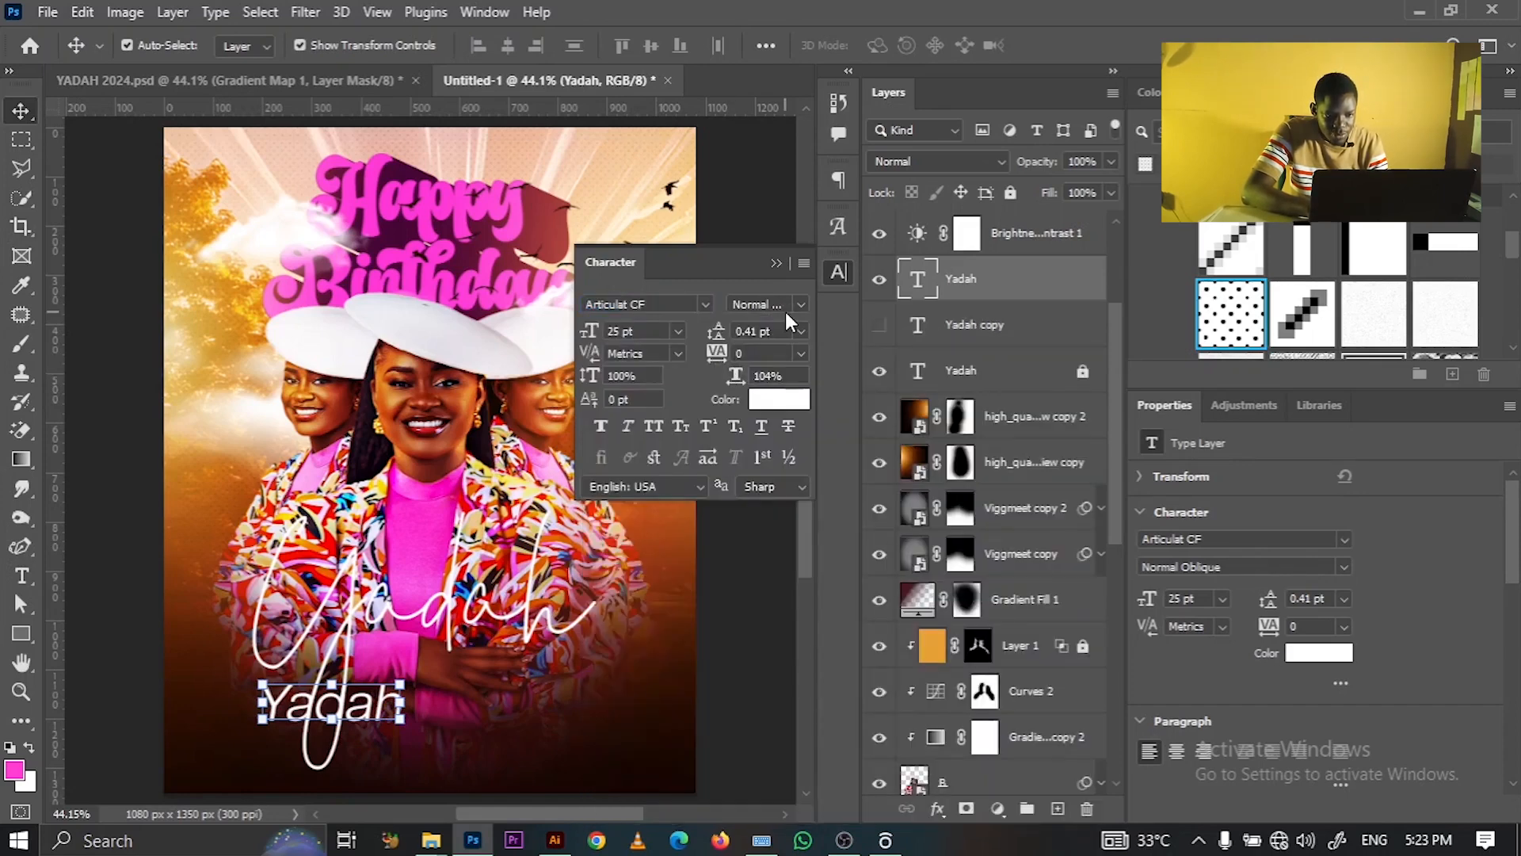
pyautogui.click(794, 307)
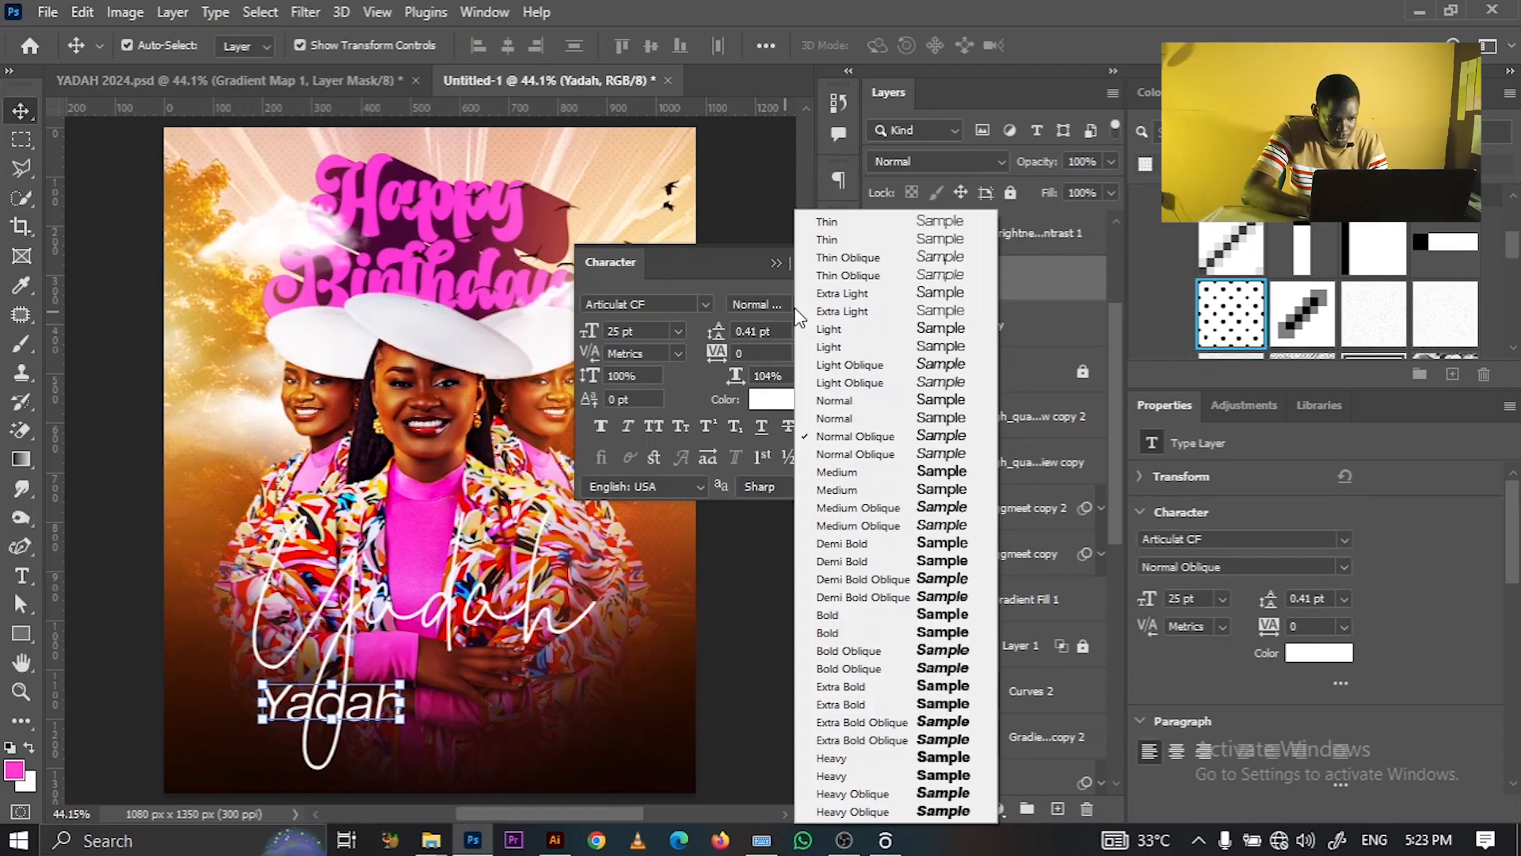
pyautogui.click(843, 414)
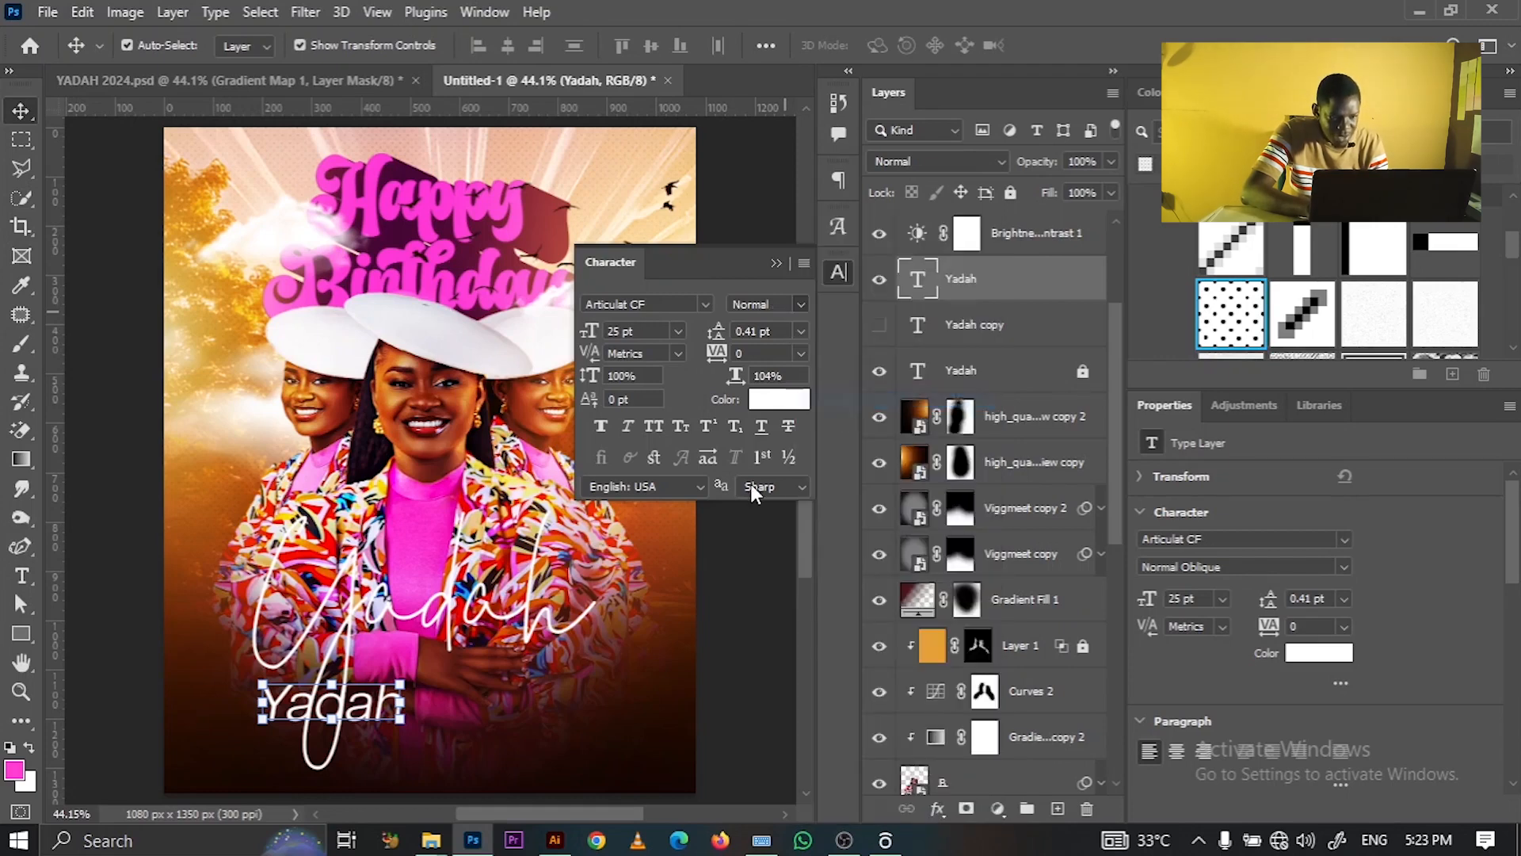
pyautogui.click(662, 336)
pyautogui.press('BackSpace')
pyautogui.write('5')
pyautogui.press('Return')
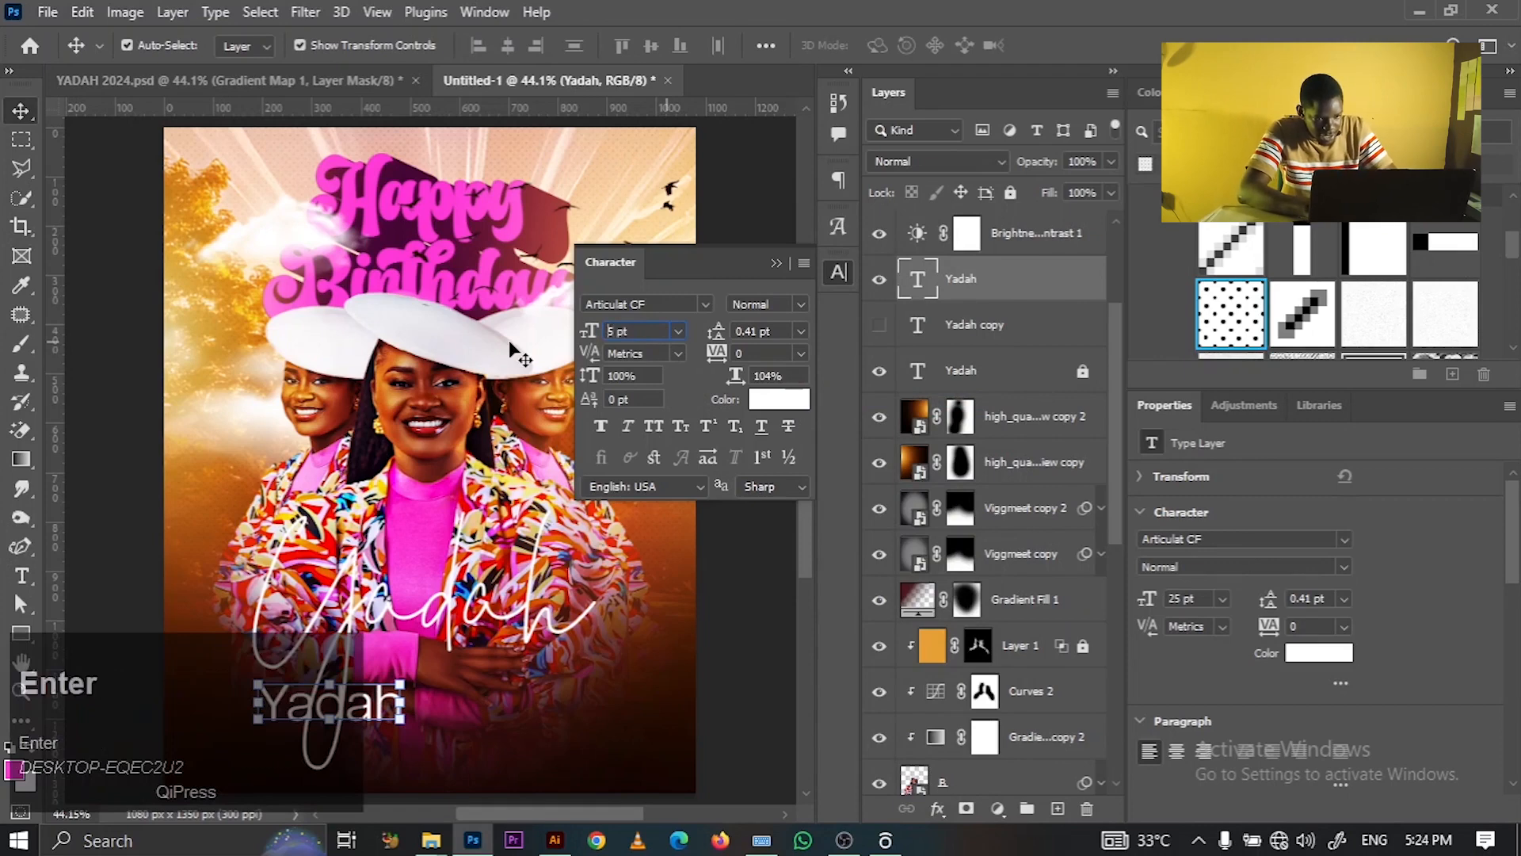
# - Lock the second portrait photo layer (high_q copy) with Lock all
pyautogui.click(701, 653)
pyautogui.click(991, 463)
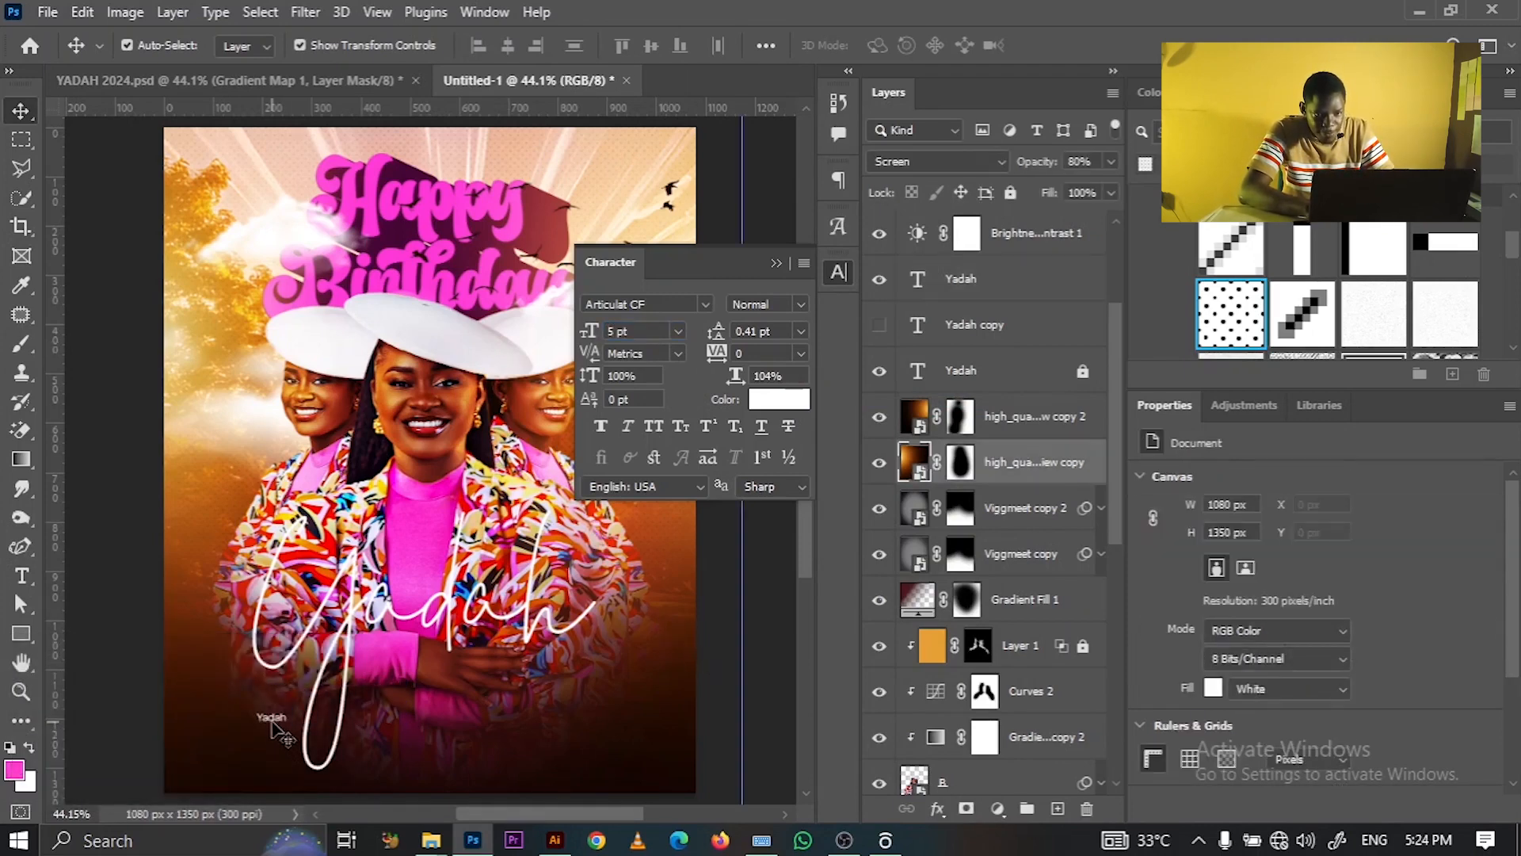
pyautogui.click(1012, 192)
# - Give the Yadah label 1200 tracking
pyautogui.click(985, 296)
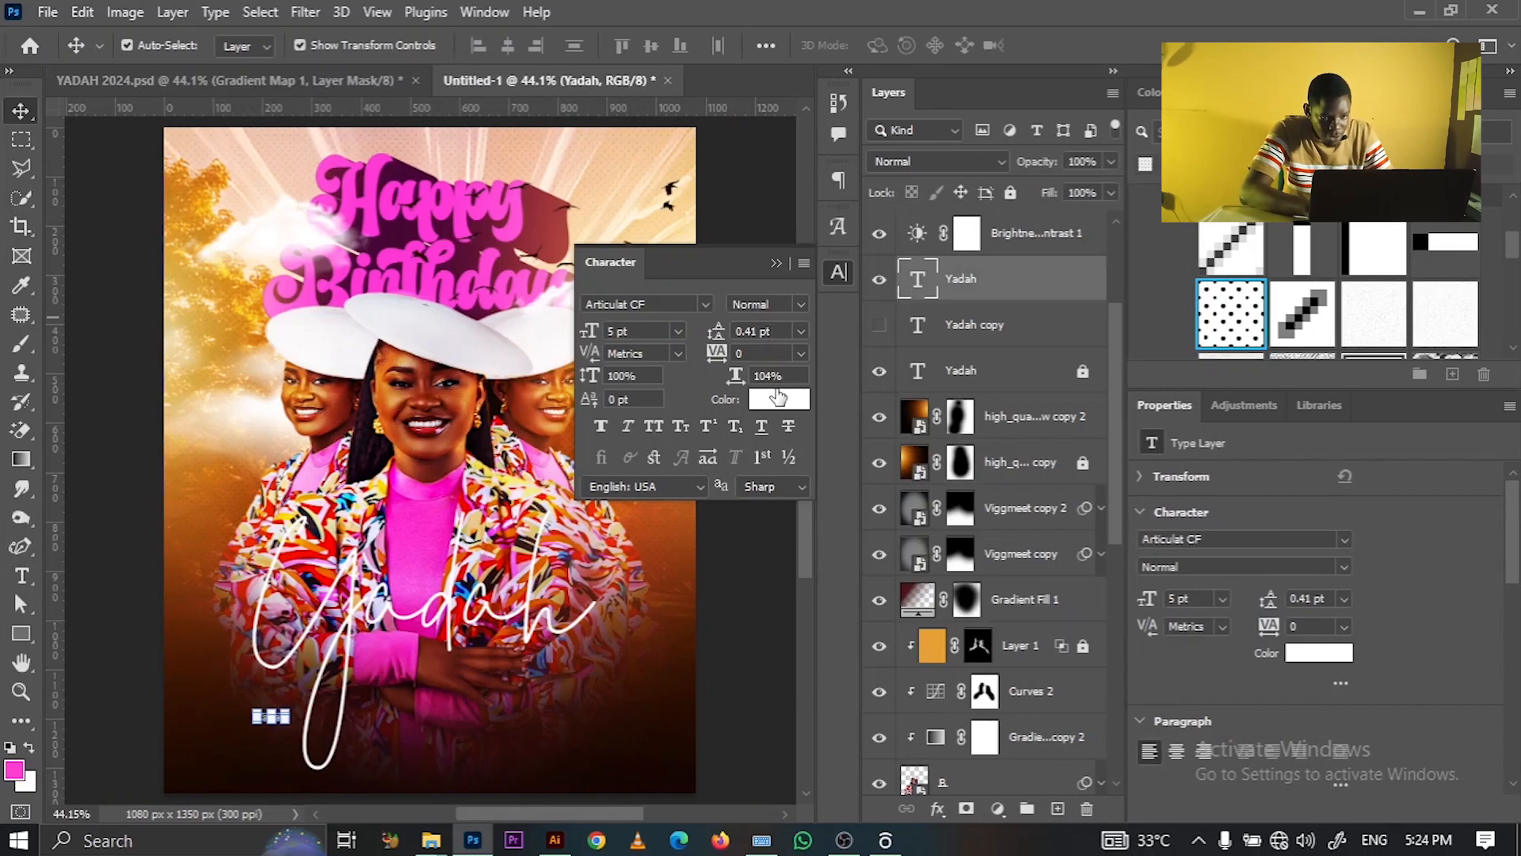
pyautogui.click(760, 353)
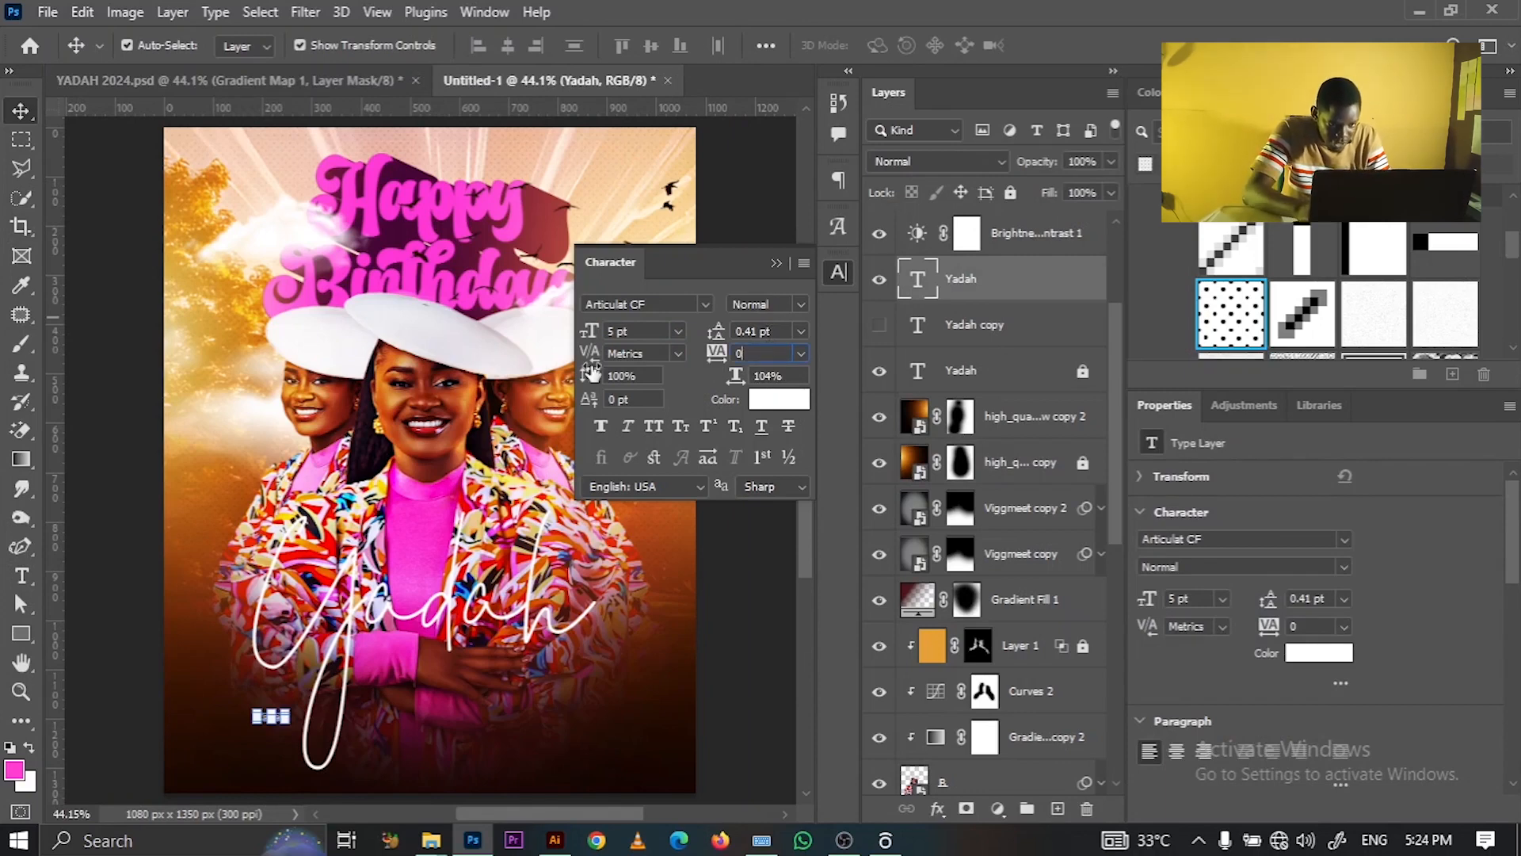
pyautogui.write('1200')
pyautogui.press('Return')
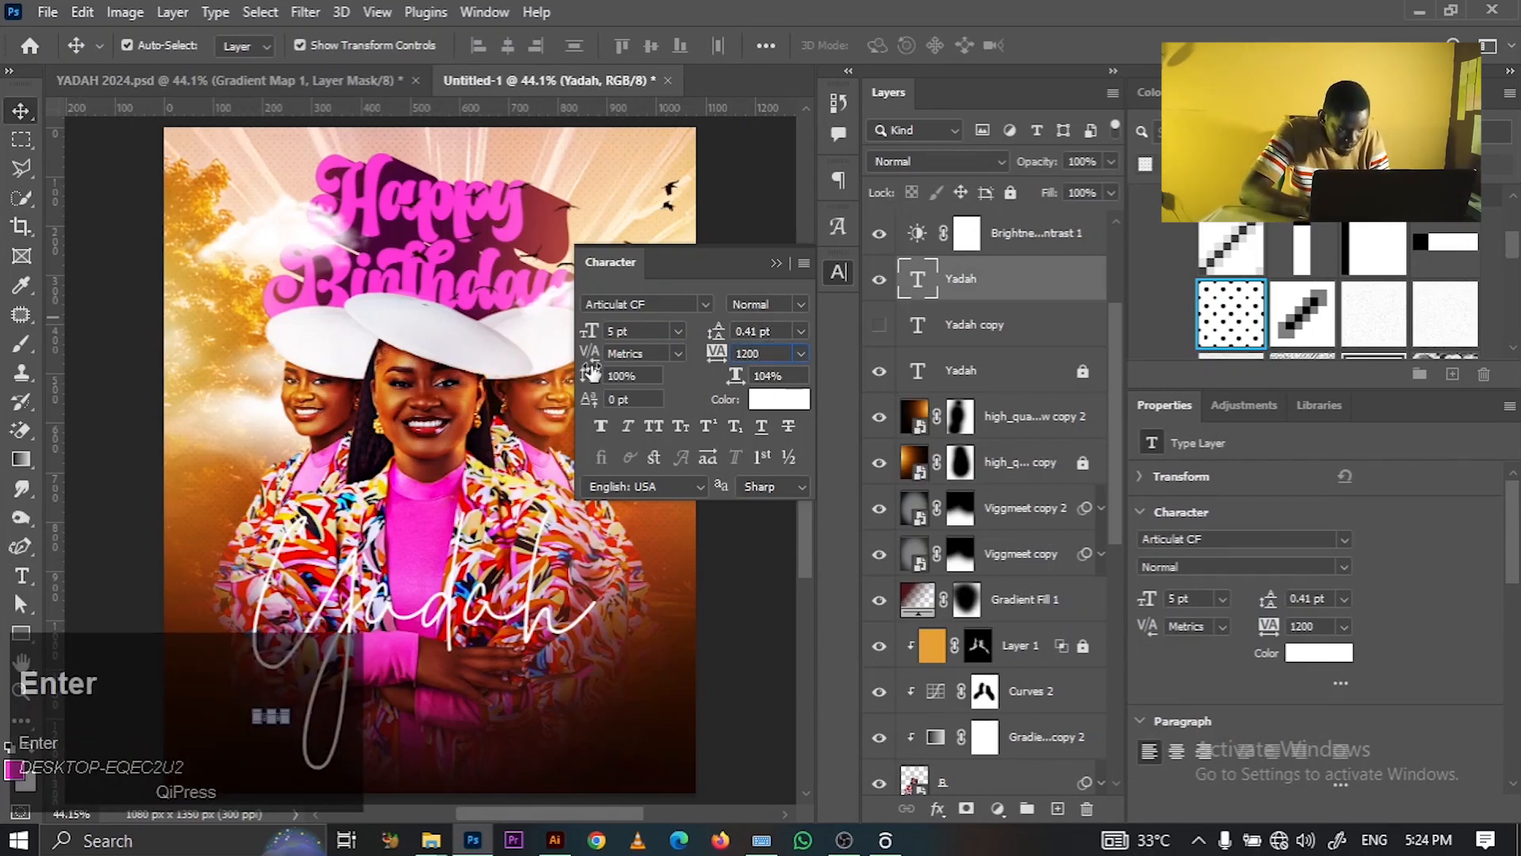
pyautogui.click(187, 707)
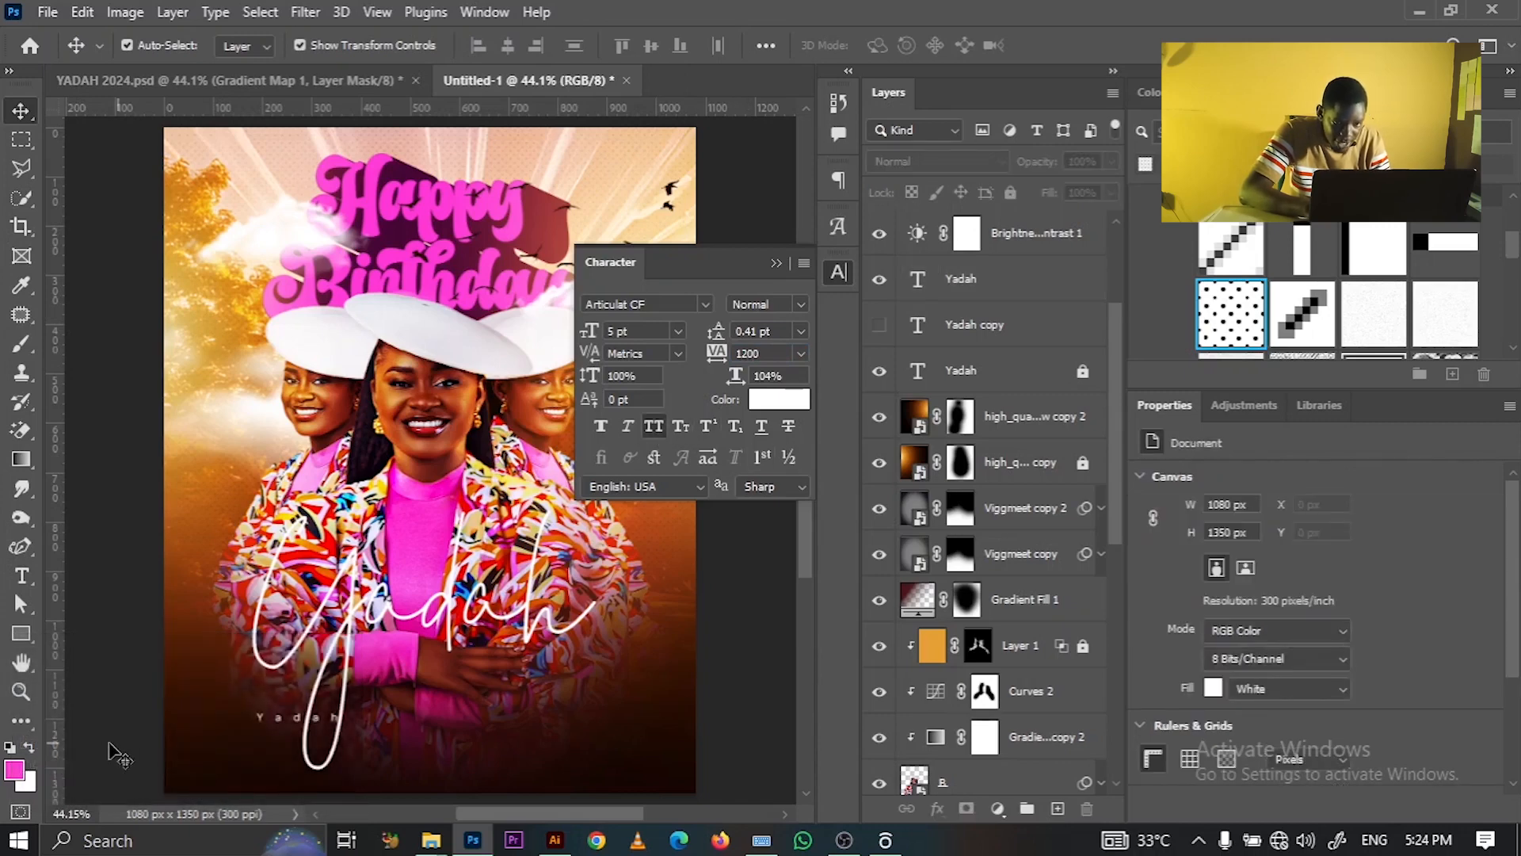
pyautogui.click(1026, 250)
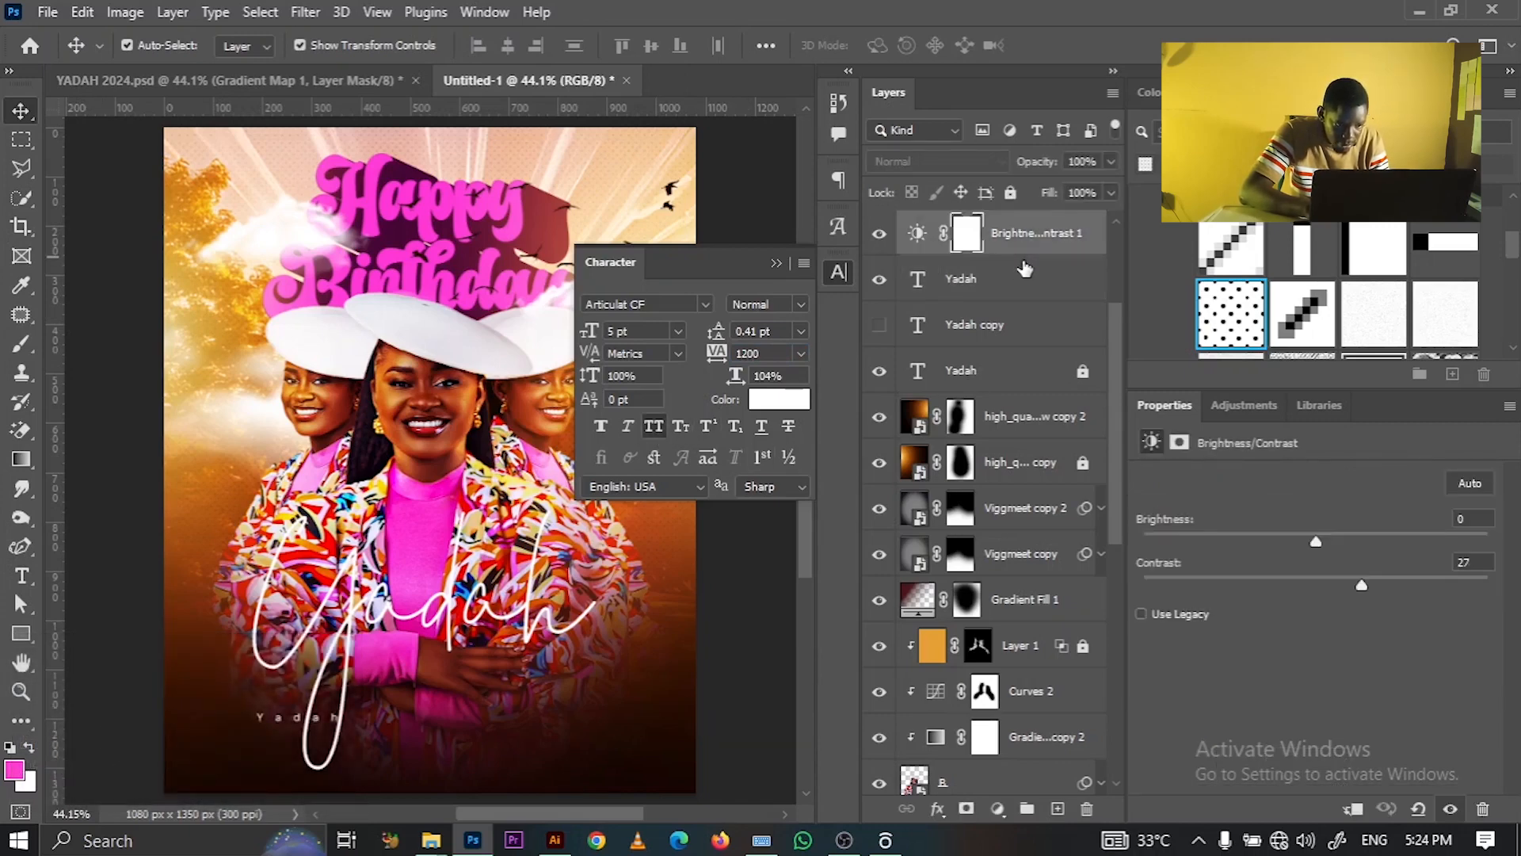
pyautogui.click(1024, 277)
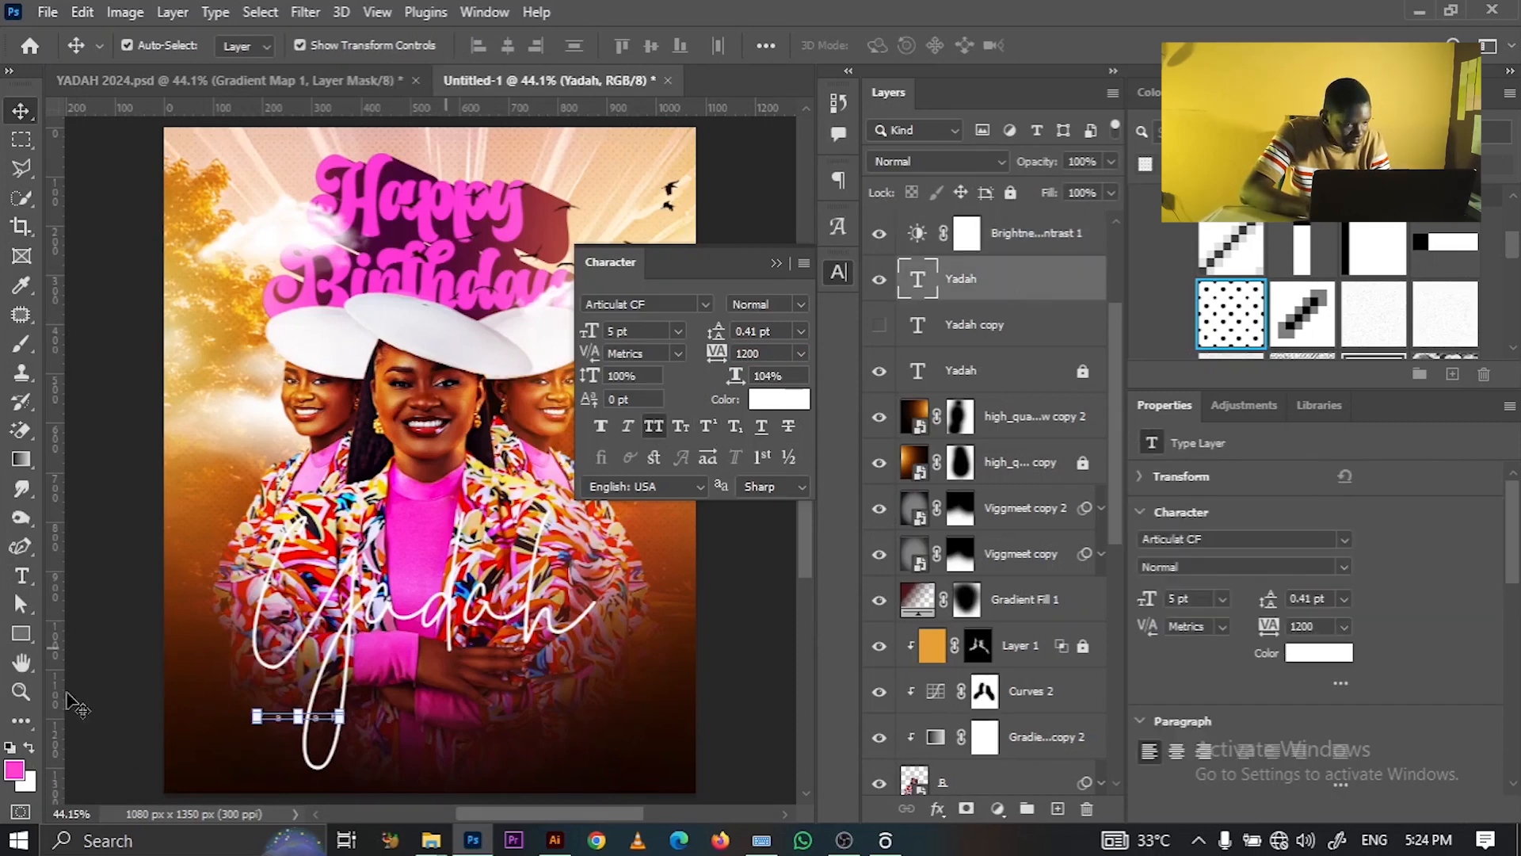
pyautogui.click(82, 699)
# - Replace the small label's text with '5TH'
pyautogui.click(21, 576)
pyautogui.click(271, 715)
pyautogui.hotkey('ctrl', 'a')
pyautogui.press('BackSpace')
pyautogui.write('5TH')
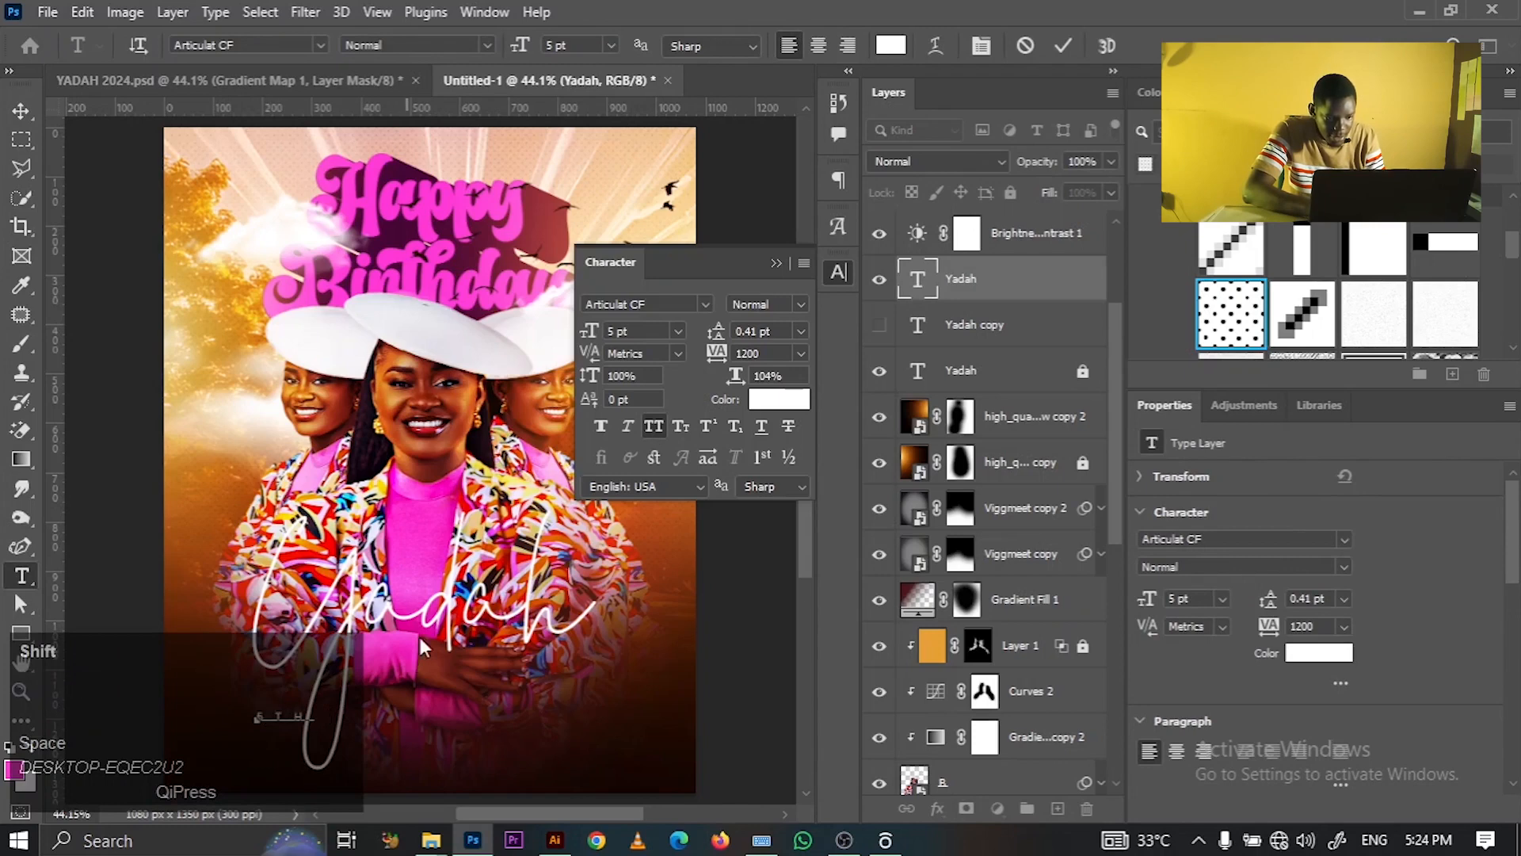
# - Complete the label as '5TH JANUARY, 2024' in capitals using the on-screen keyboard, and commit
pyautogui.click(762, 840)
pyautogui.hotkey('alt', 'shift', 'Tab')
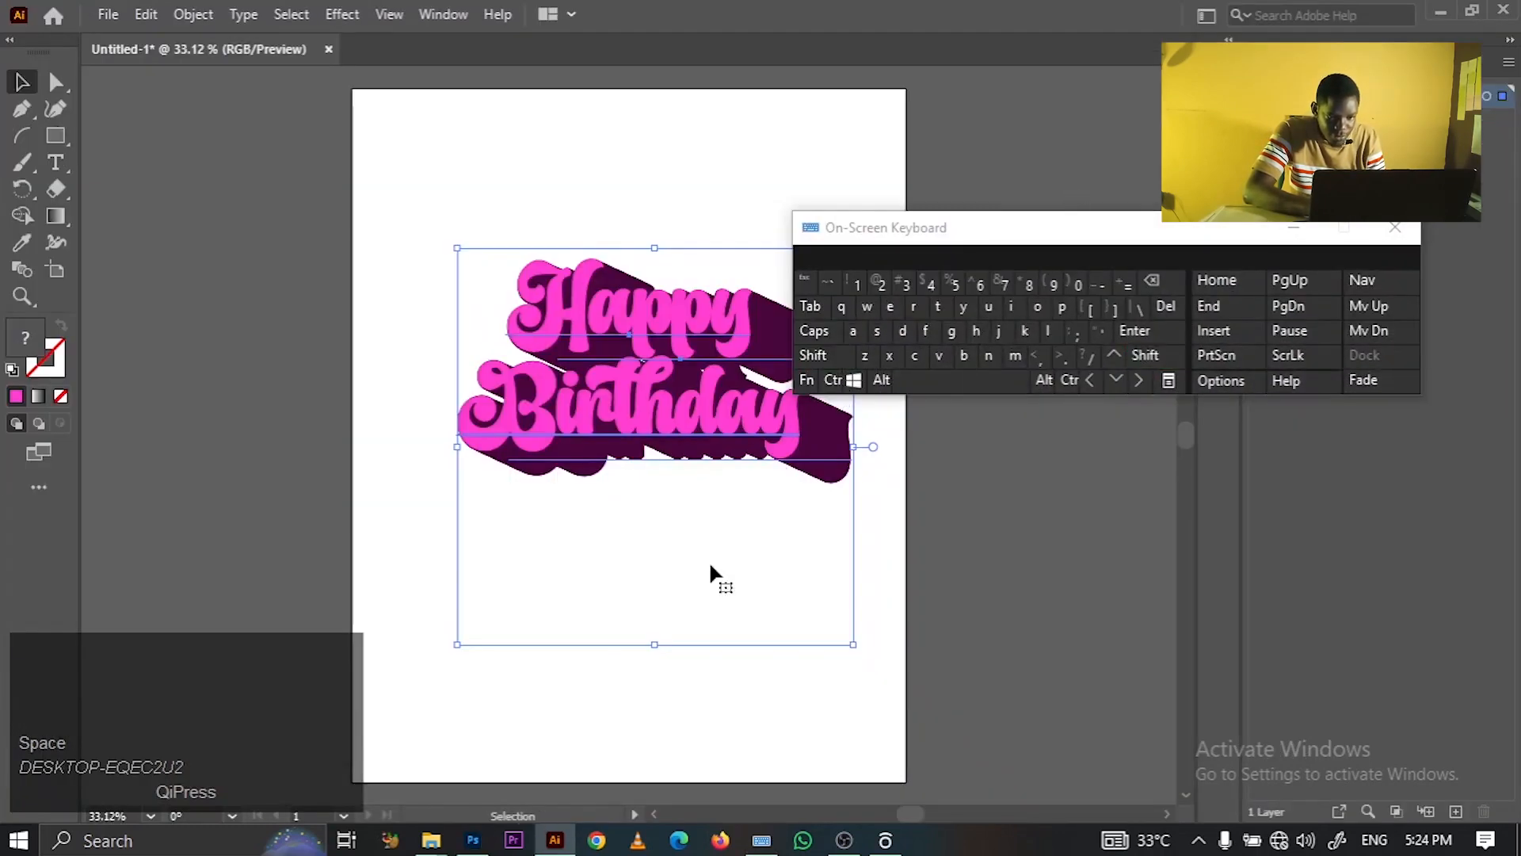
pyautogui.click(477, 848)
pyautogui.click(816, 355)
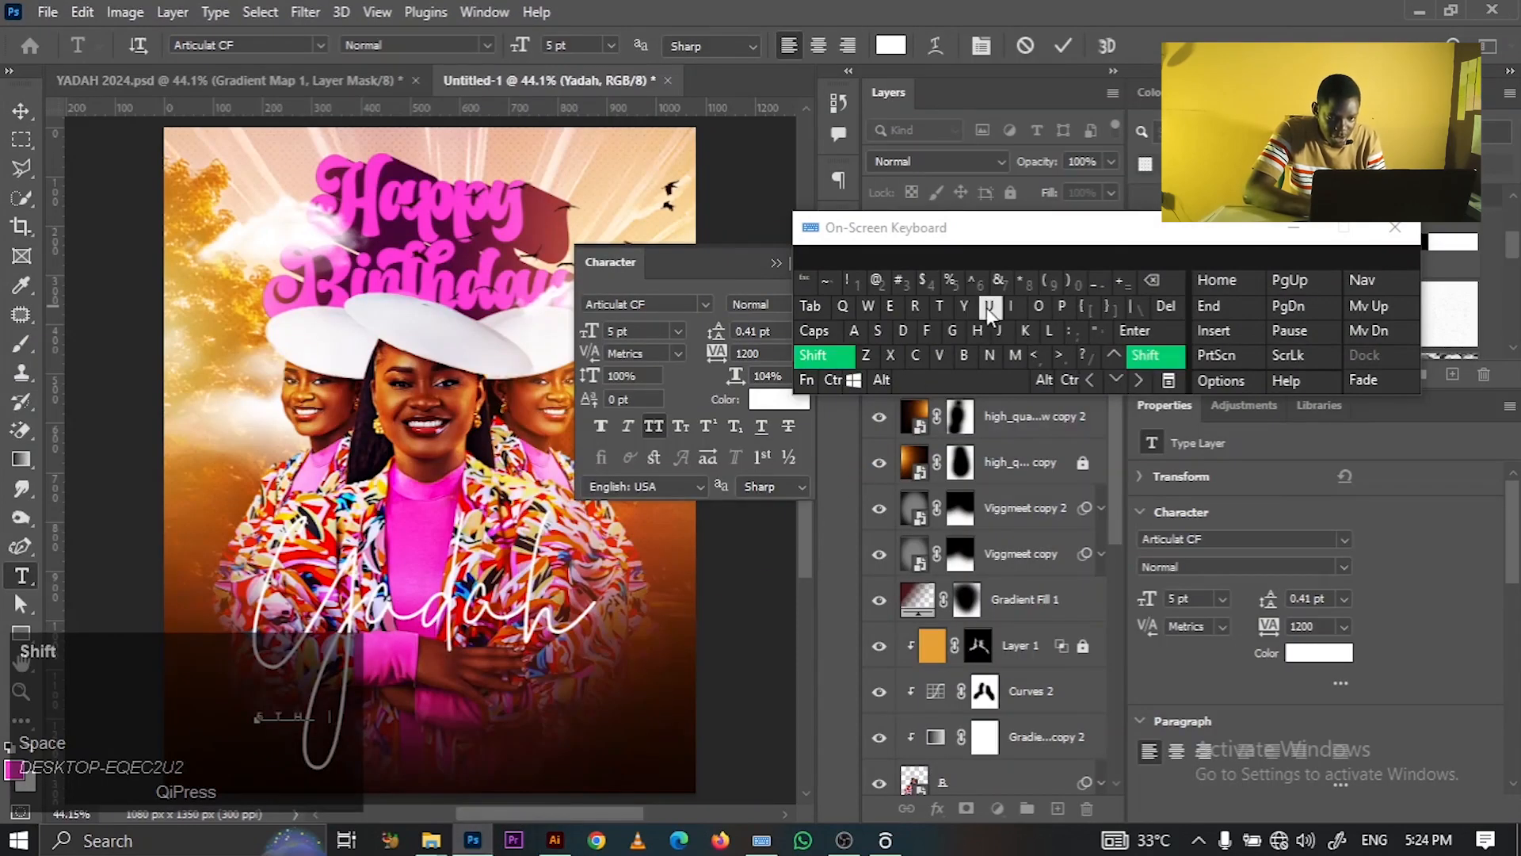
pyautogui.click(1002, 331)
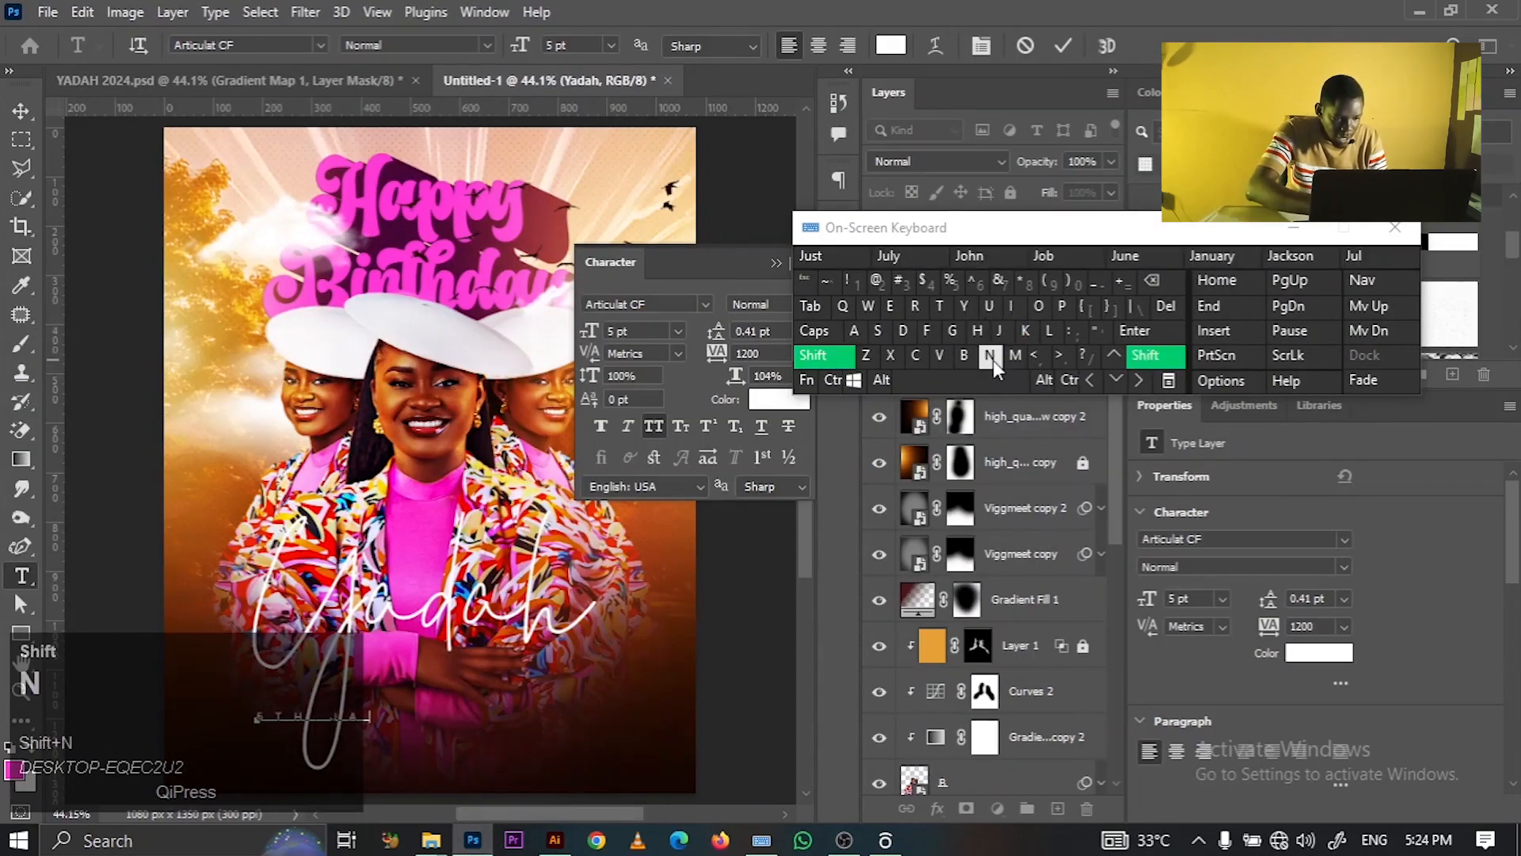
pyautogui.click(992, 358)
pyautogui.write('UA')
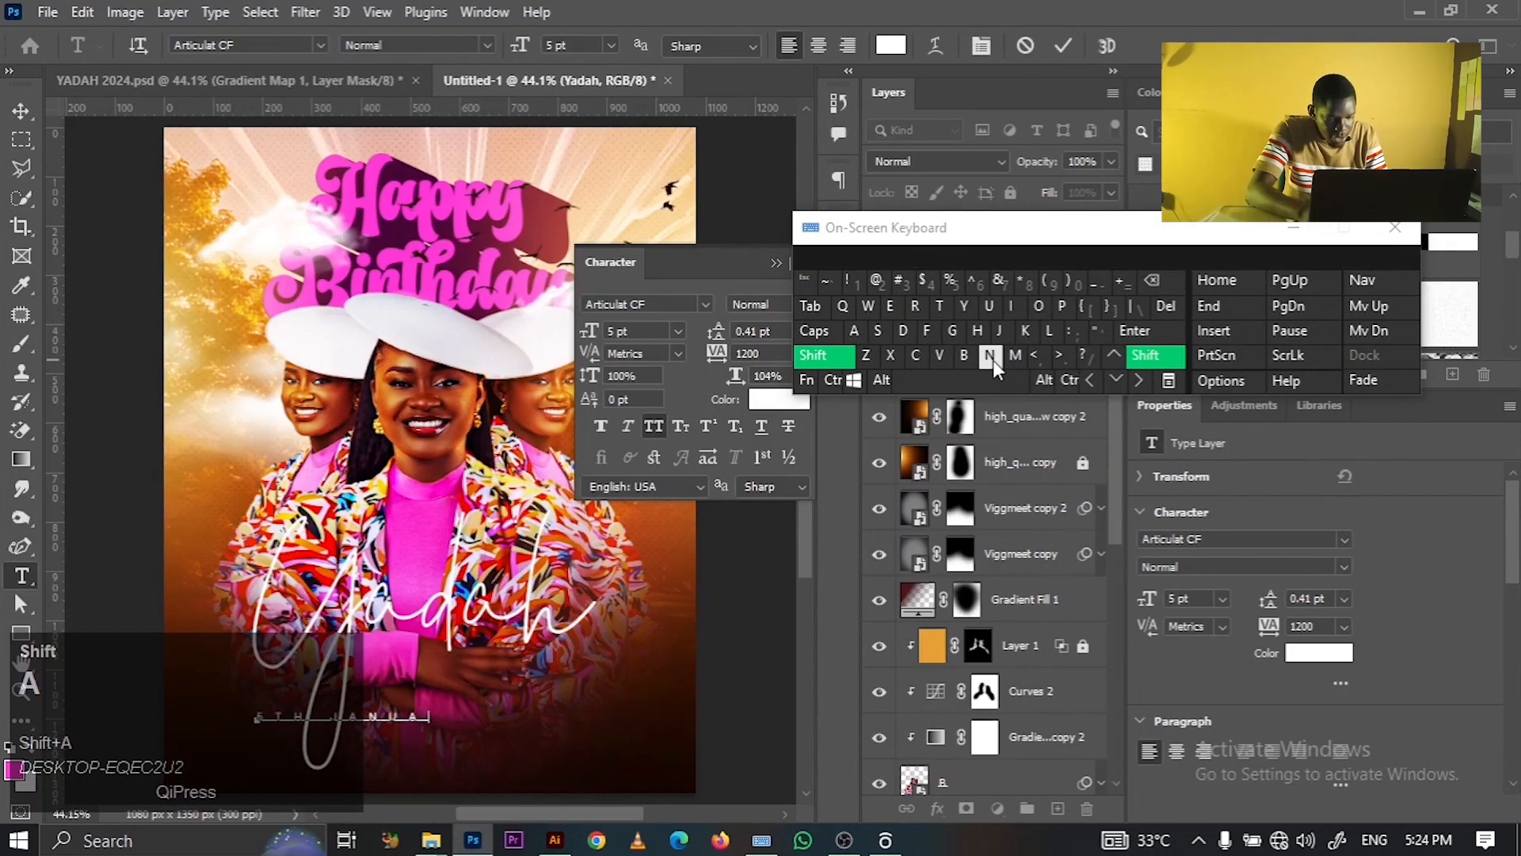
pyautogui.write('RY ')
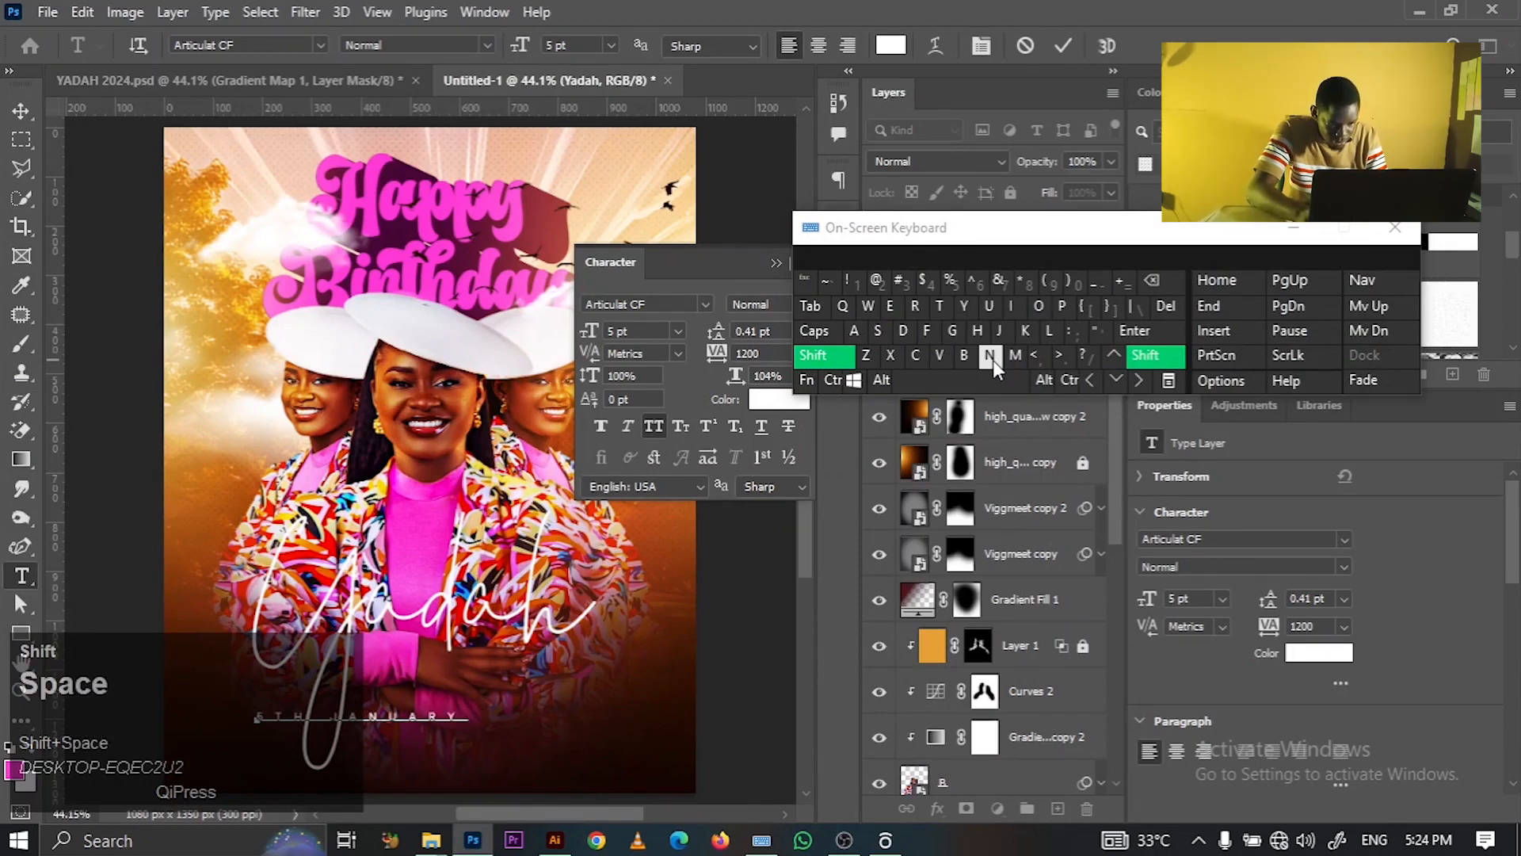
pyautogui.write('@)@')
pyautogui.press('BackSpace')
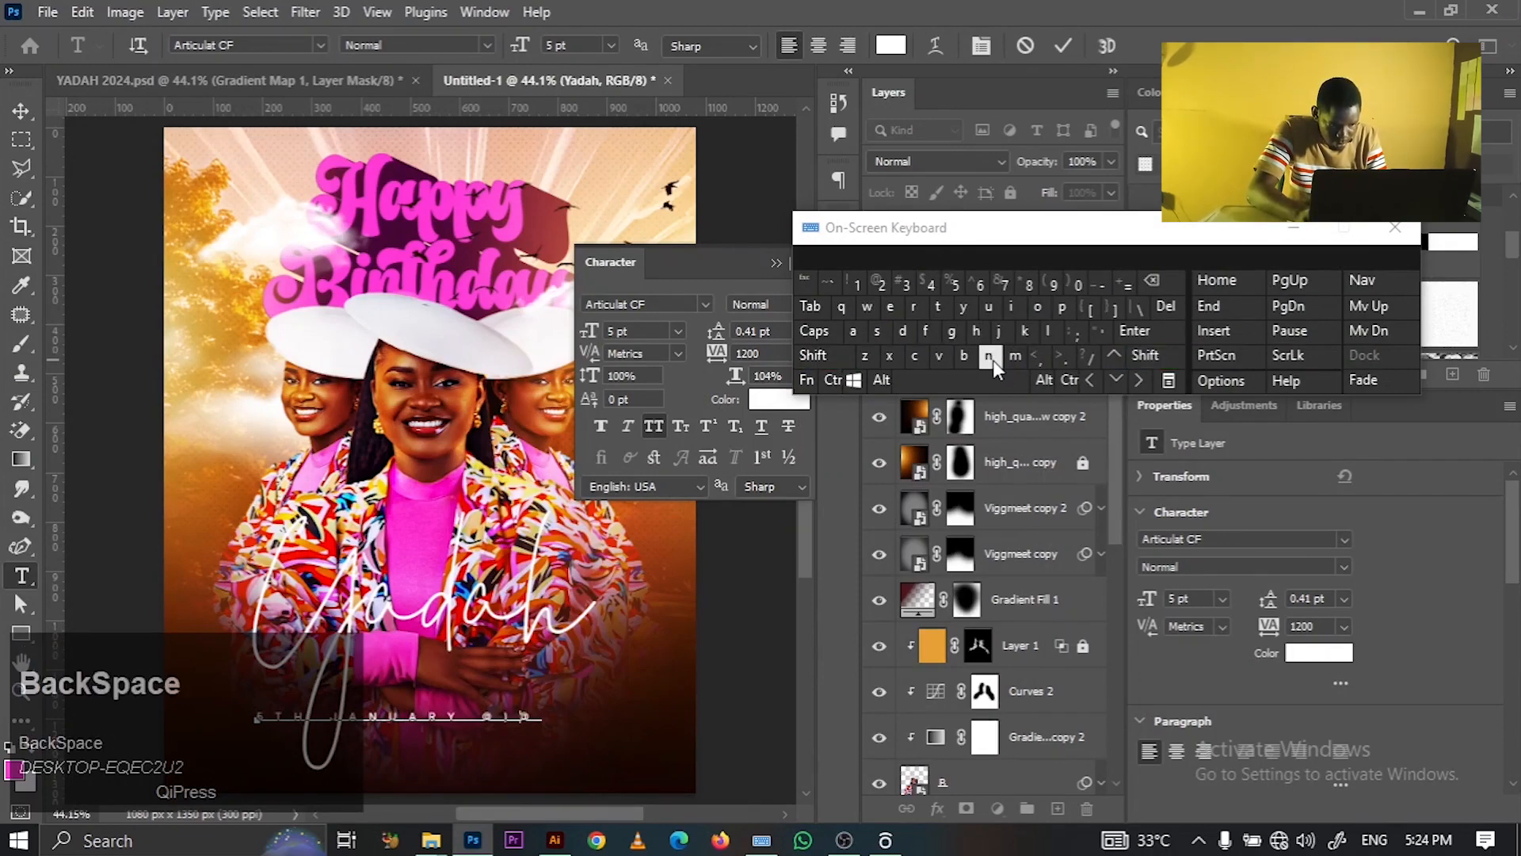
pyautogui.press('BackSpace')
pyautogui.press('BackSpace')
pyautogui.press('BackSpace')
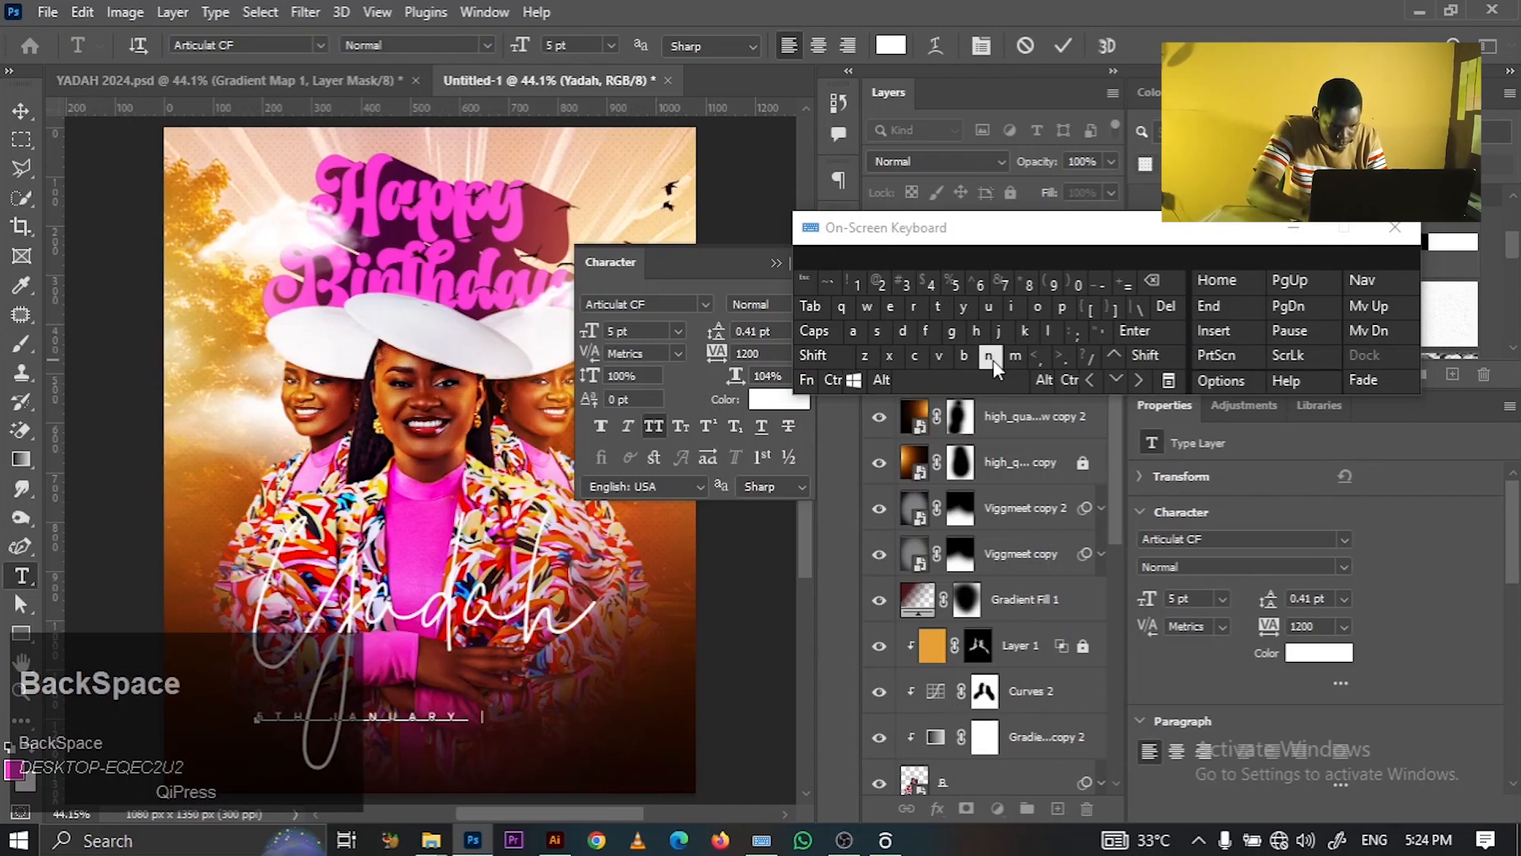
pyautogui.write('2024')
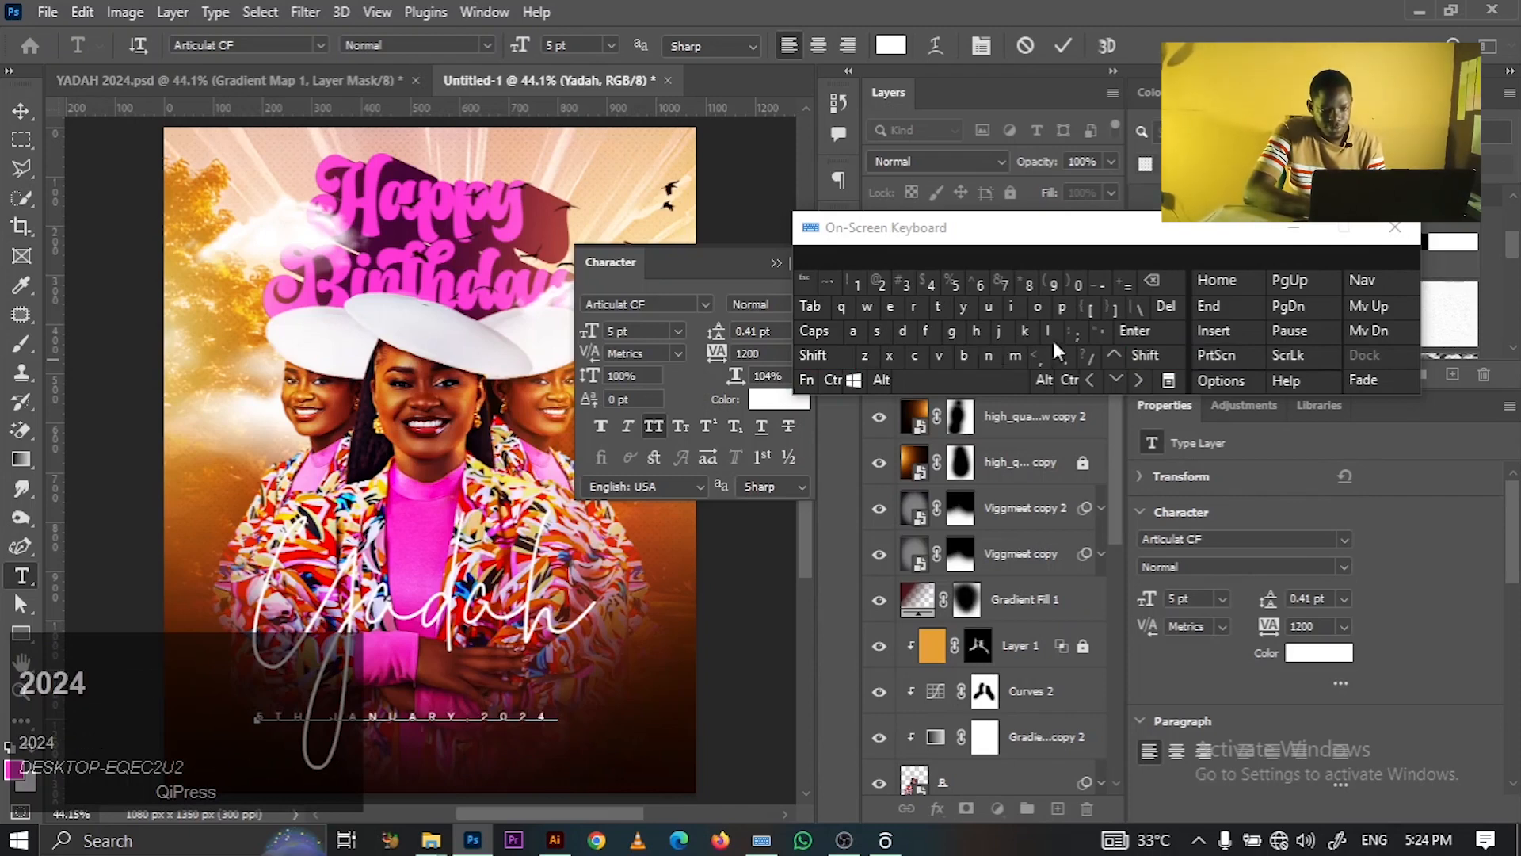
pyautogui.click(1293, 228)
pyautogui.click(1068, 50)
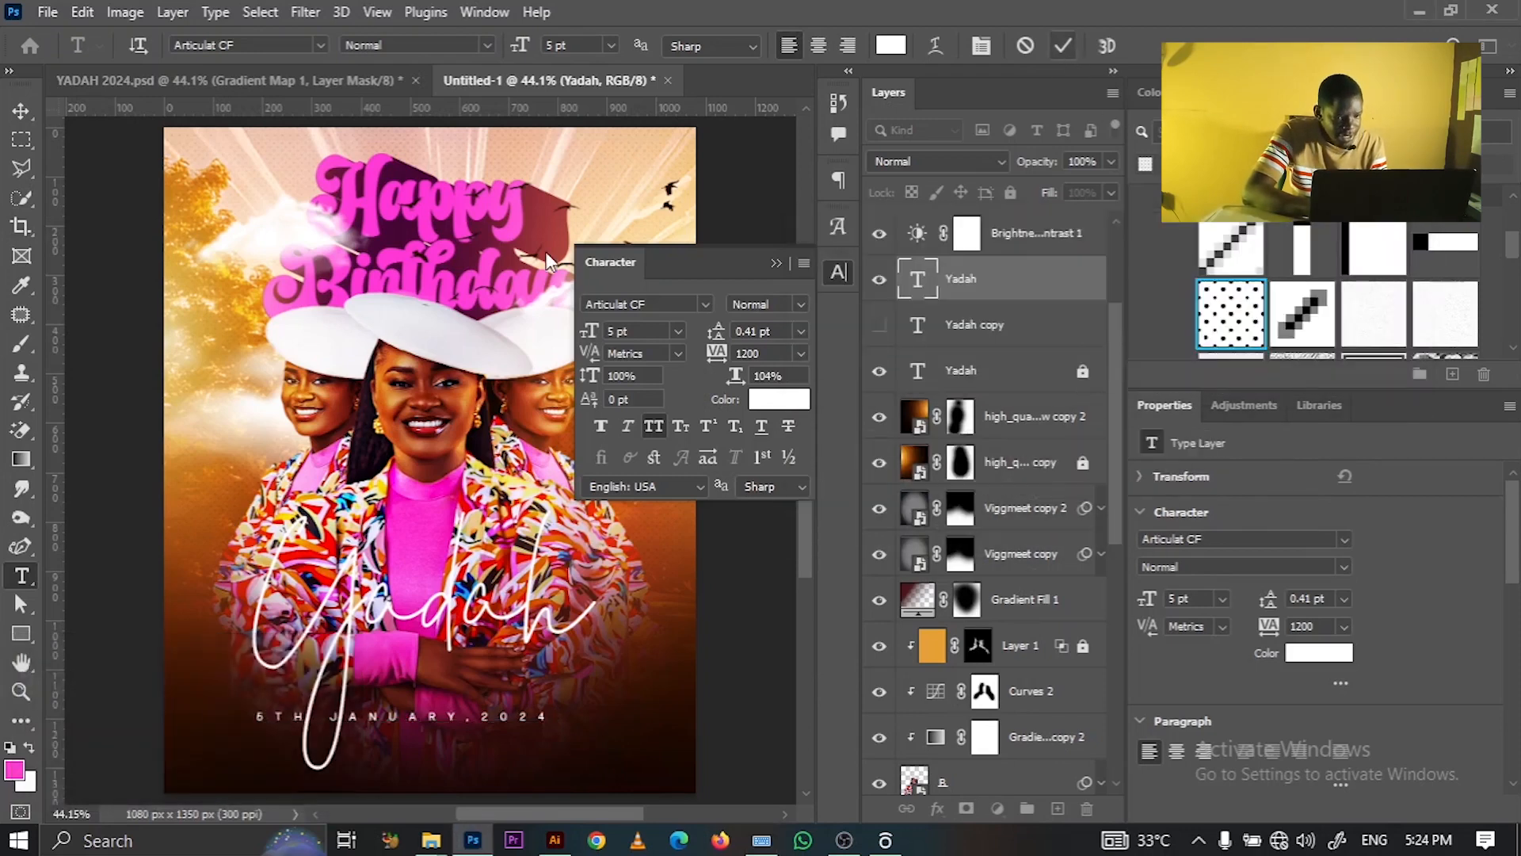
# - Widen the date's tracking to 1620
pyautogui.click(32, 110)
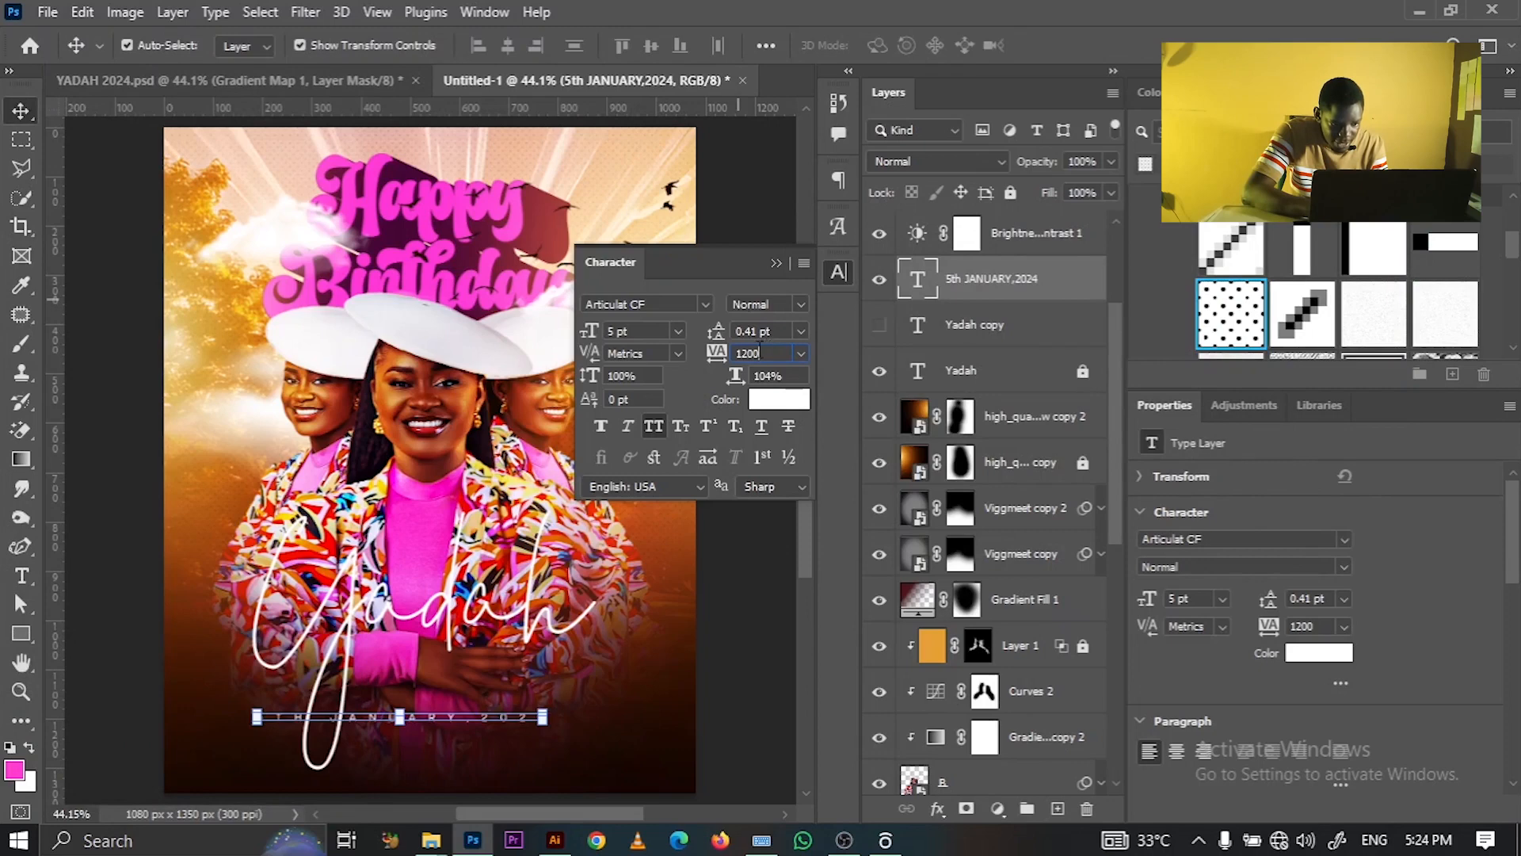
pyautogui.moveTo(724, 357); pyautogui.dragTo(741, 349)
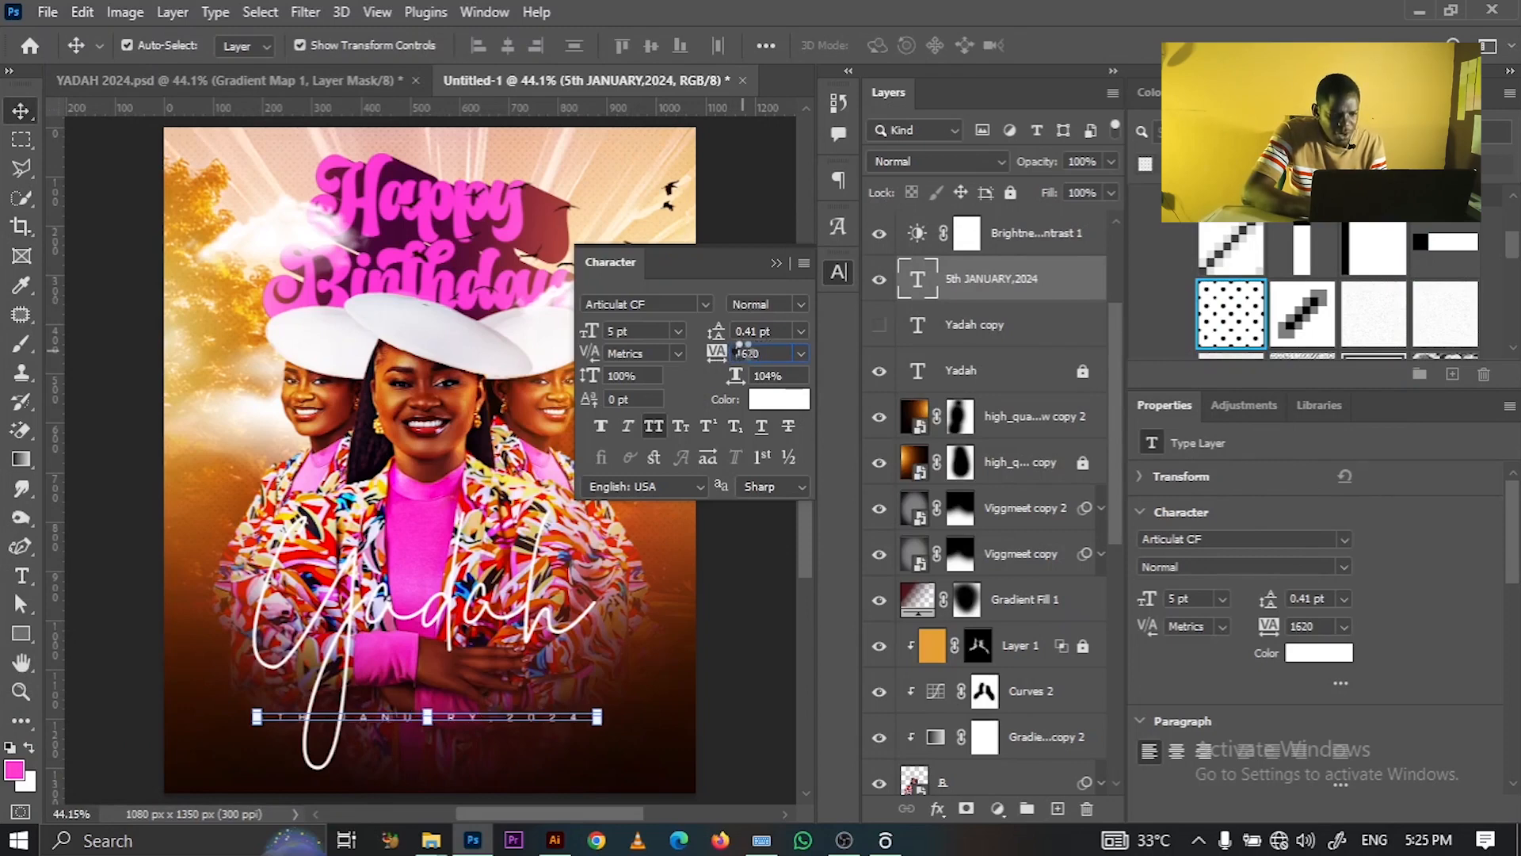
pyautogui.click(788, 278)
# - Centre the date horizontally on the canvas, then deselect
pyautogui.press('ctrl')
pyautogui.hotkey('ctrl', 'a')
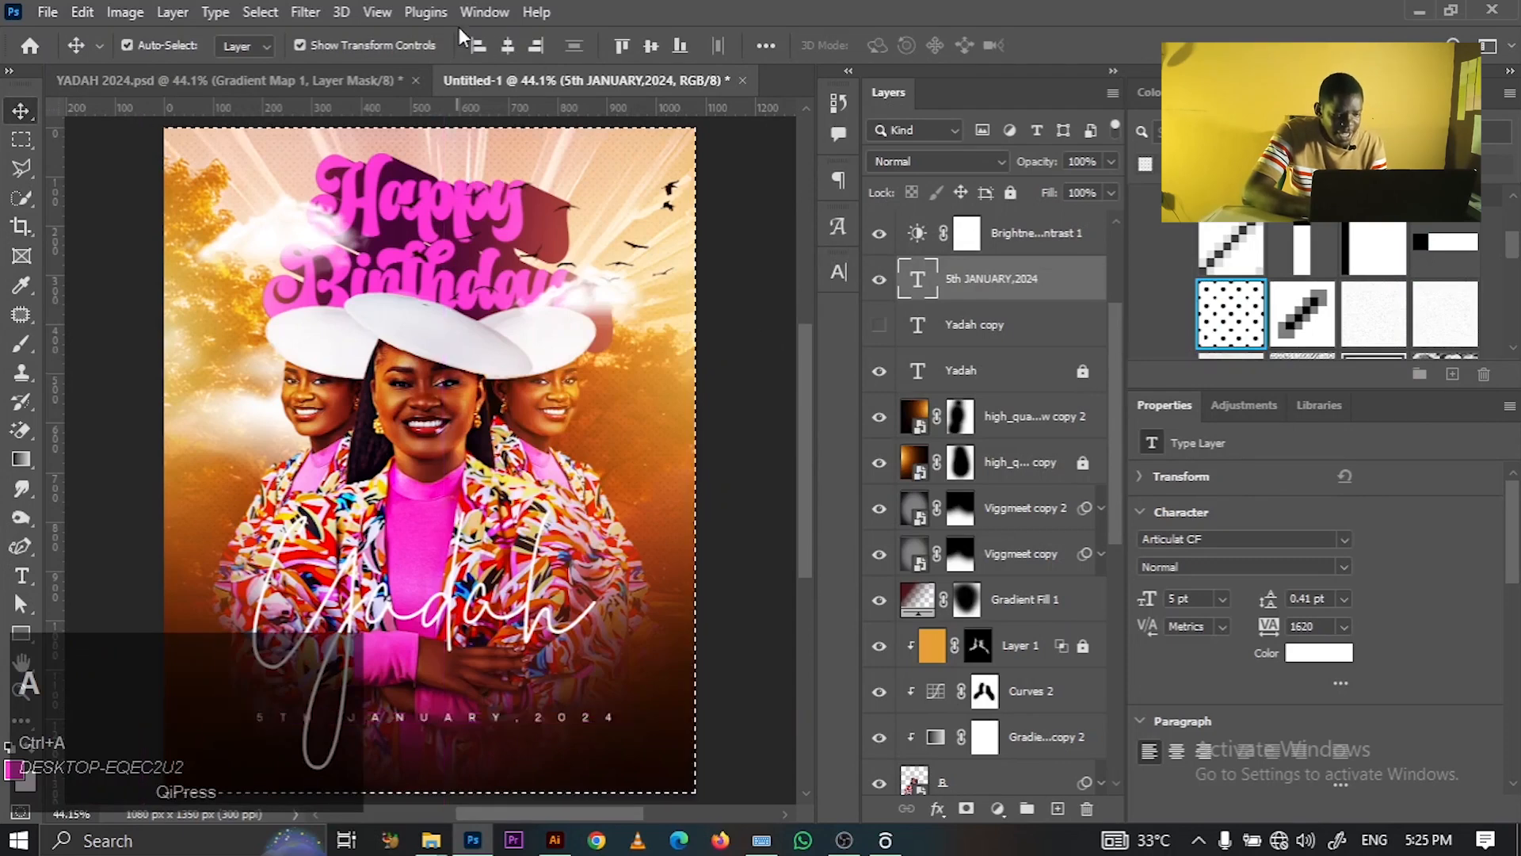
pyautogui.click(506, 45)
pyautogui.hotkey('ctrl', 'd')
pyautogui.click(727, 321)
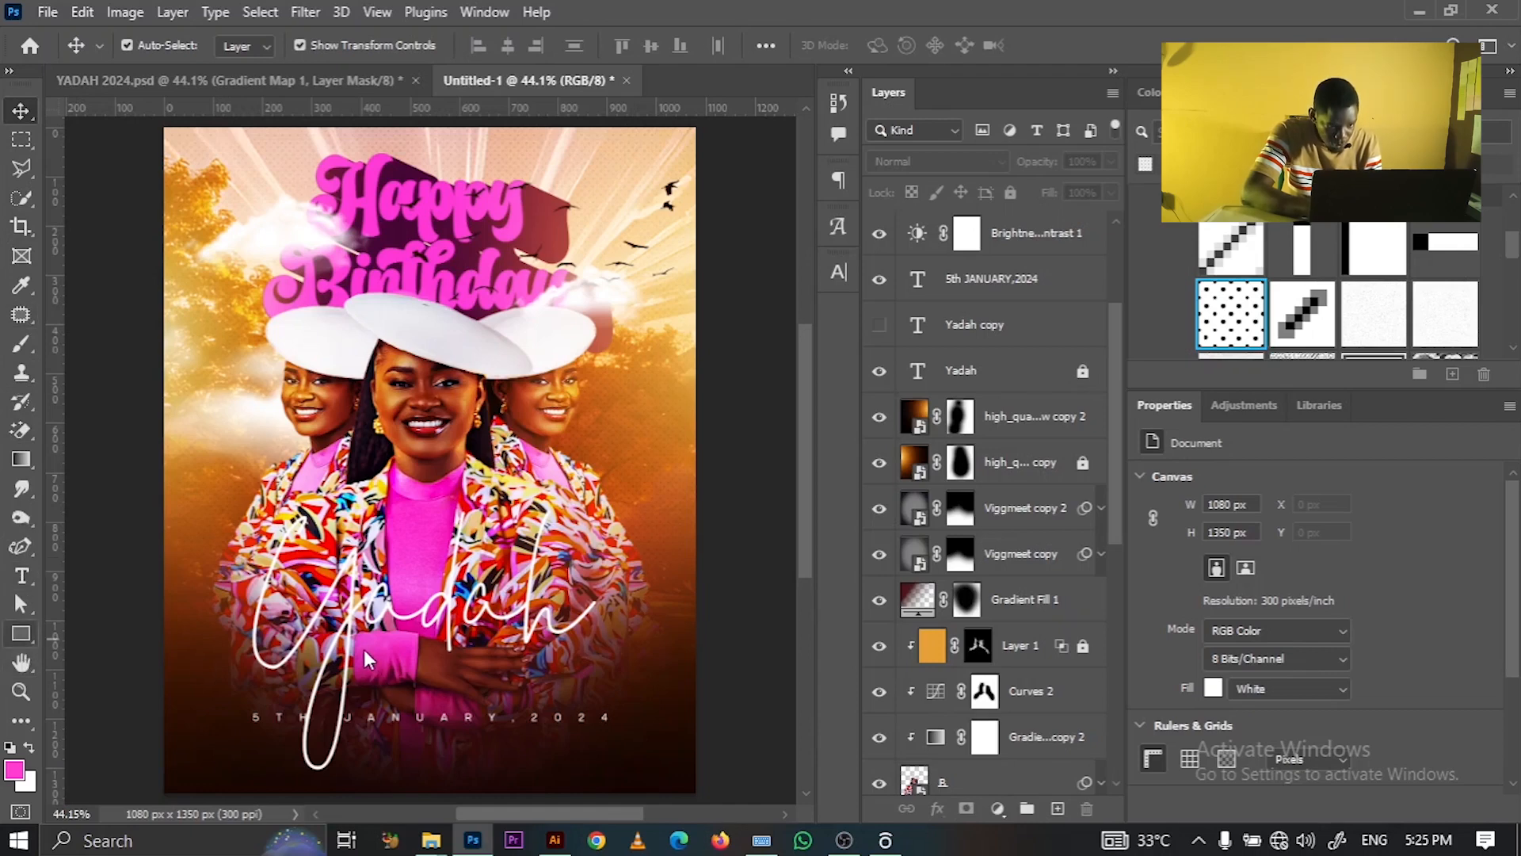
# - Draw a pink rectangle above the date and resize it to 463×72 px
pyautogui.click(21, 634)
pyautogui.click(95, 631)
pyautogui.moveTo(360, 642); pyautogui.dragTo(598, 667)
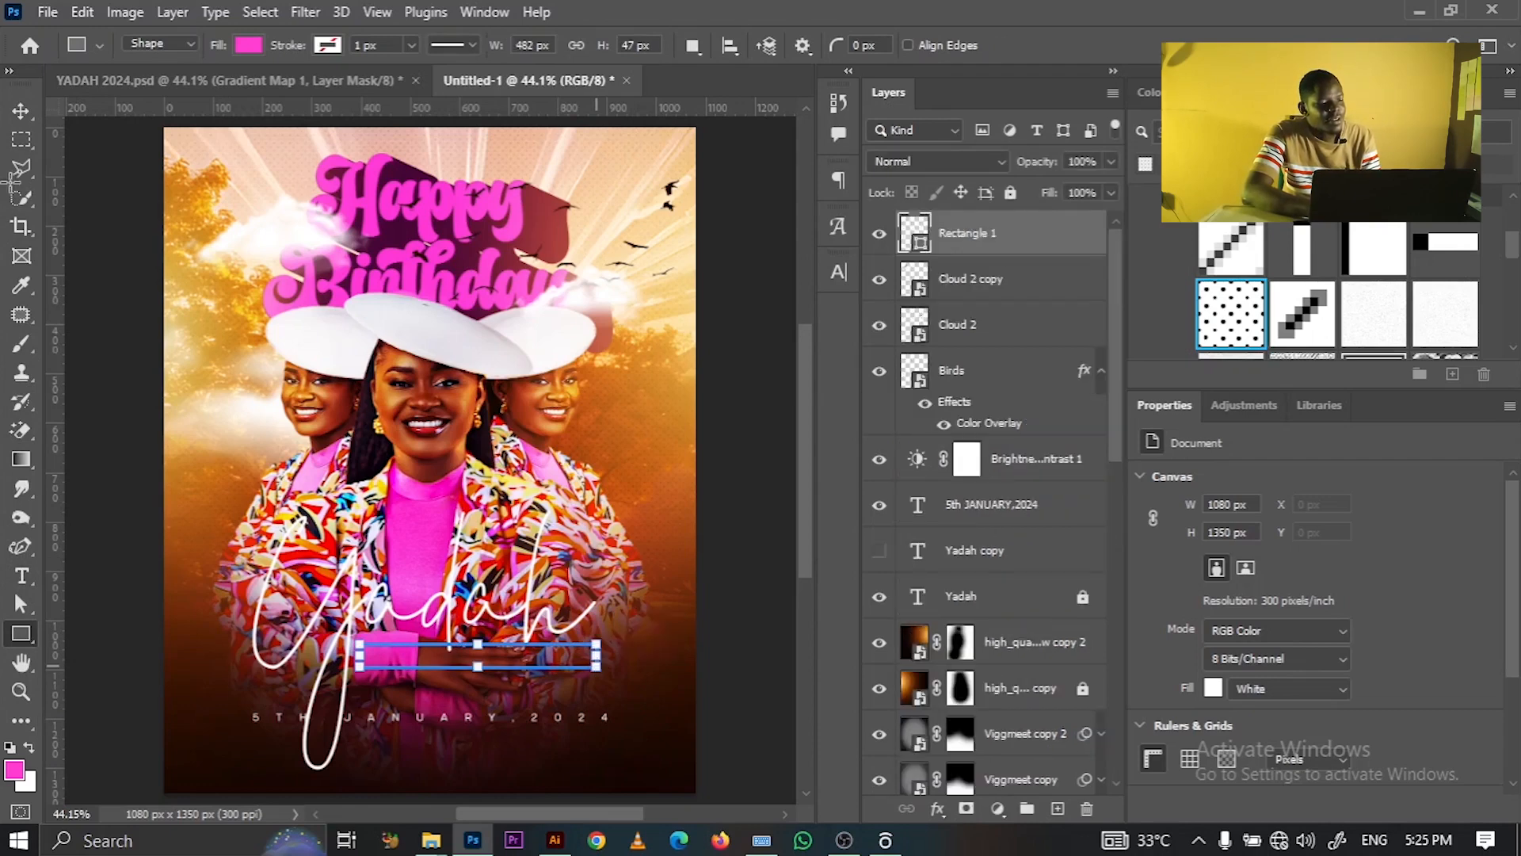
pyautogui.click(22, 115)
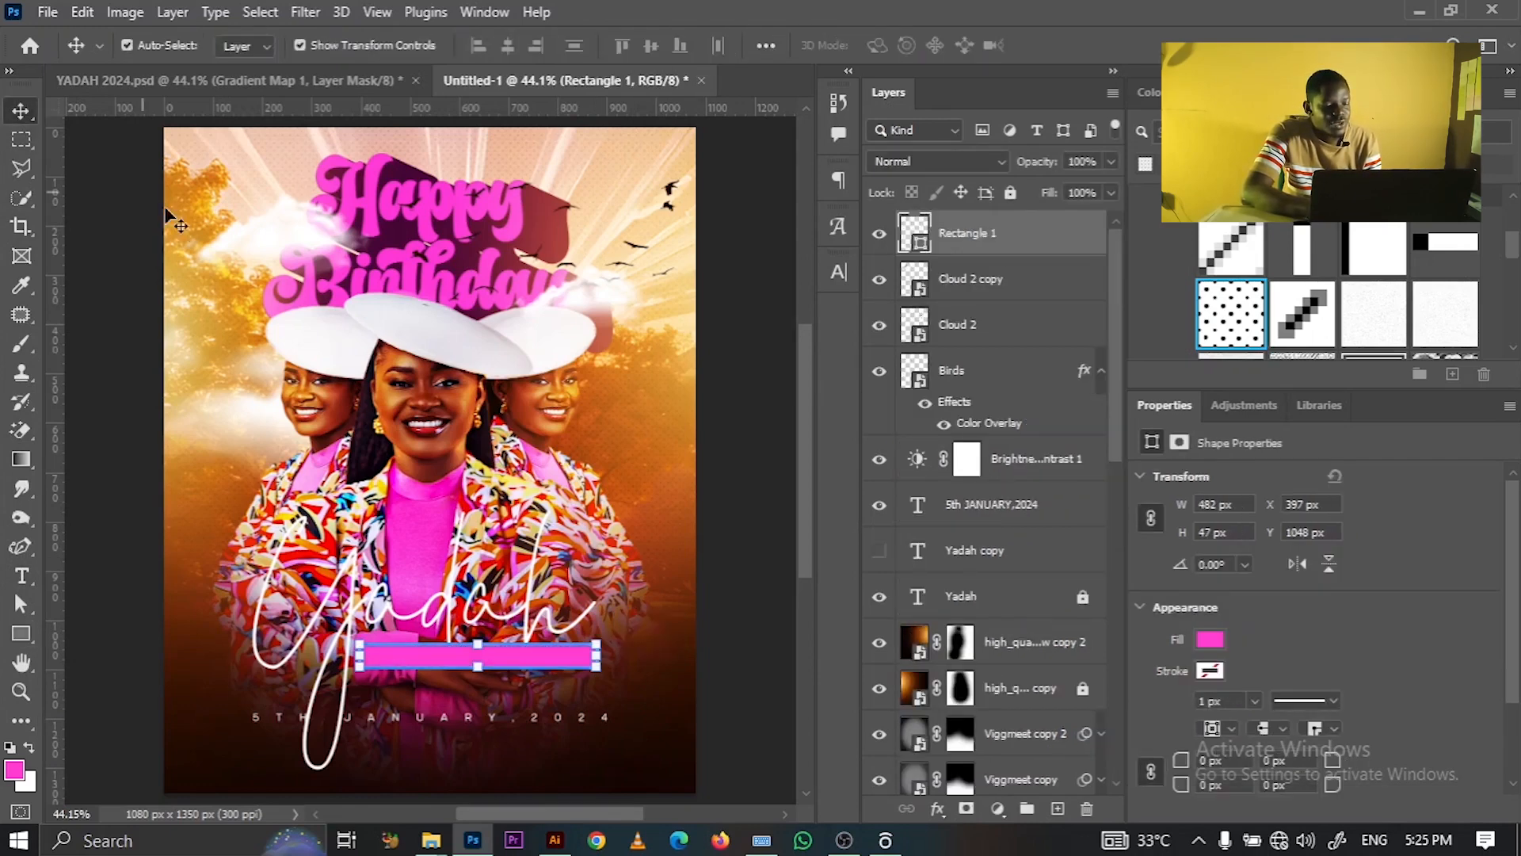
pyautogui.click(725, 538)
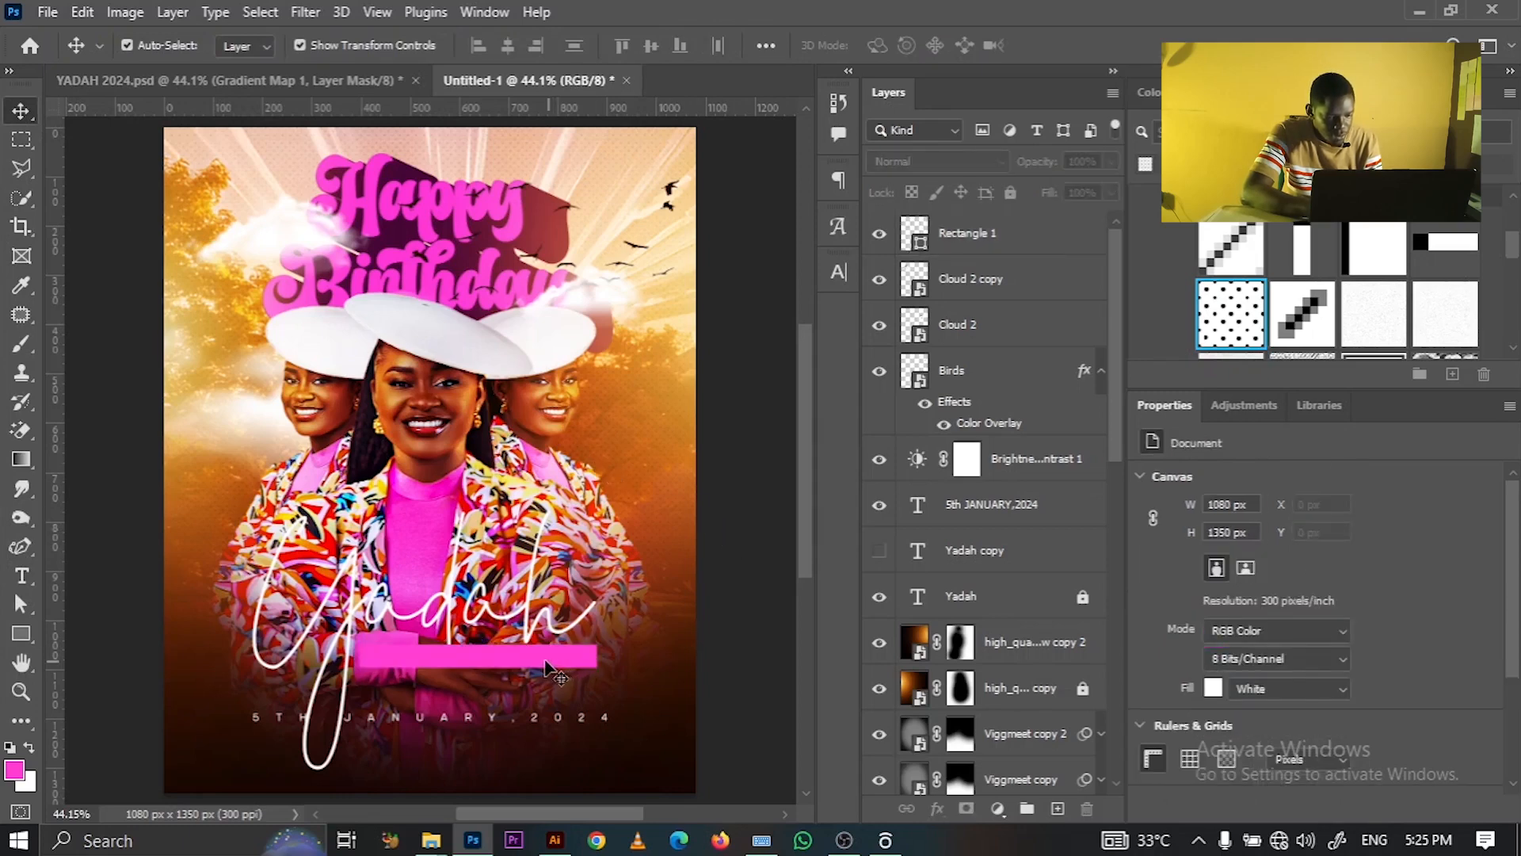
pyautogui.moveTo(541, 668); pyautogui.dragTo(538, 664)
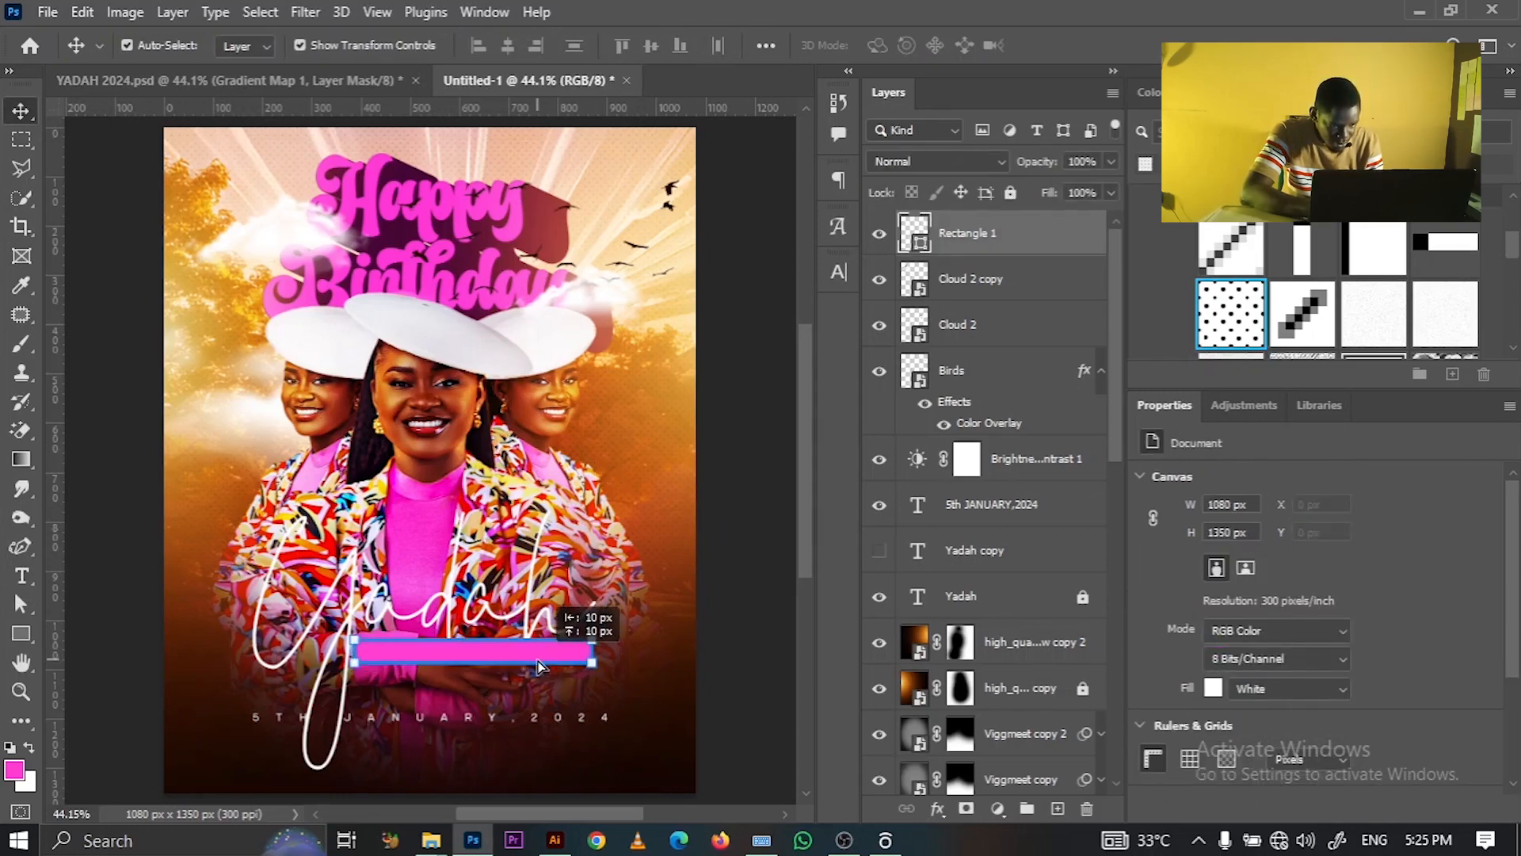
pyautogui.press('u')
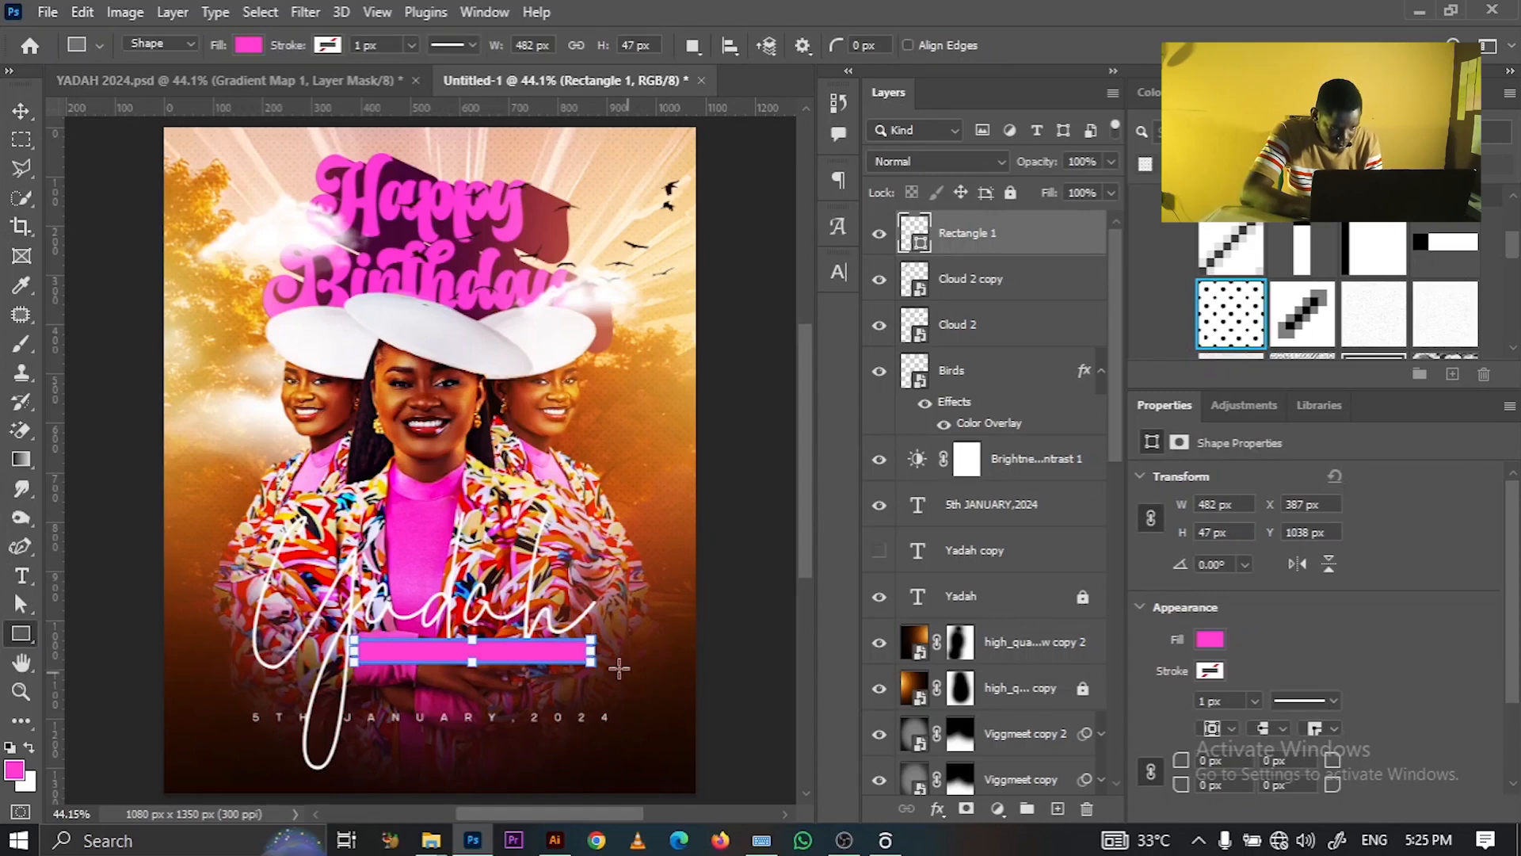
pyautogui.moveTo(600, 654); pyautogui.dragTo(583, 656)
pyautogui.moveTo(468, 671); pyautogui.dragTo(468, 686)
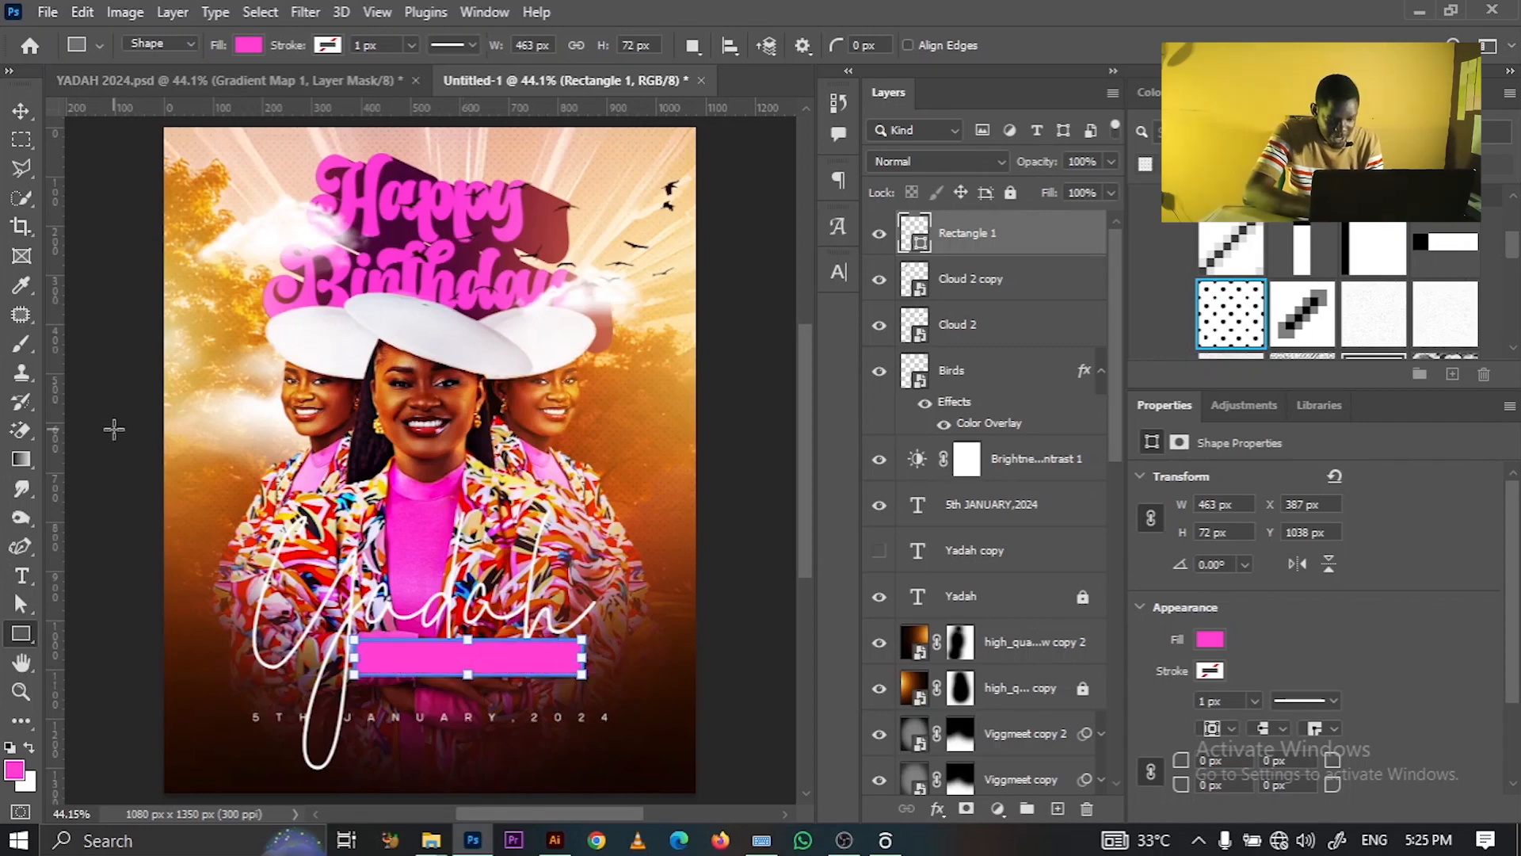
pyautogui.click(17, 117)
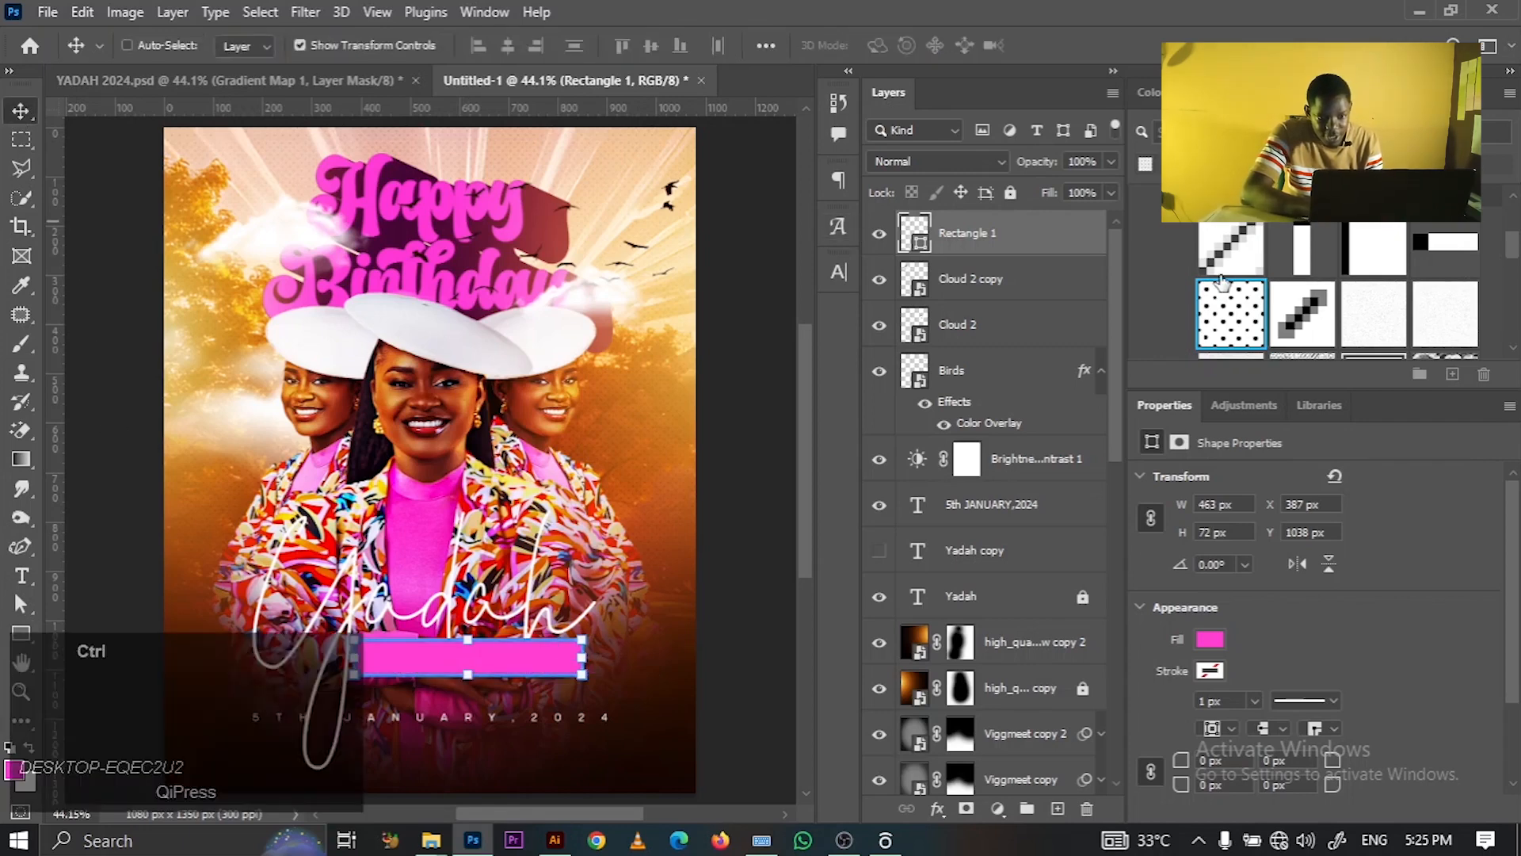
# - Duplicate the bar, give Rectangle 1 a dark #150602 fill, and nudge it down
pyautogui.hotkey('ctrl', 'j')
pyautogui.click(986, 303)
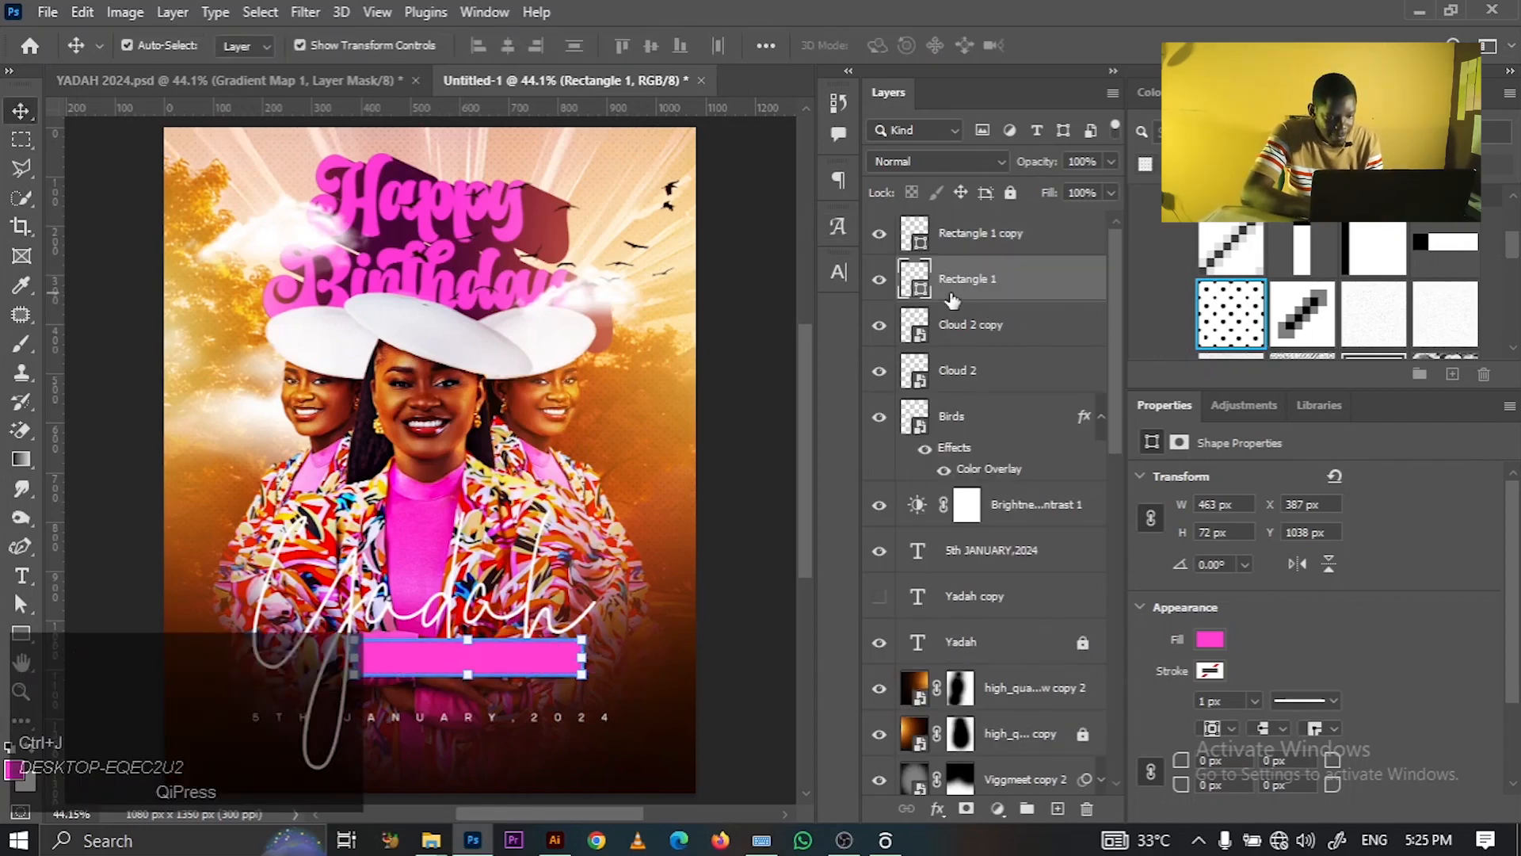
pyautogui.doubleClick(919, 292)
pyautogui.click(675, 786)
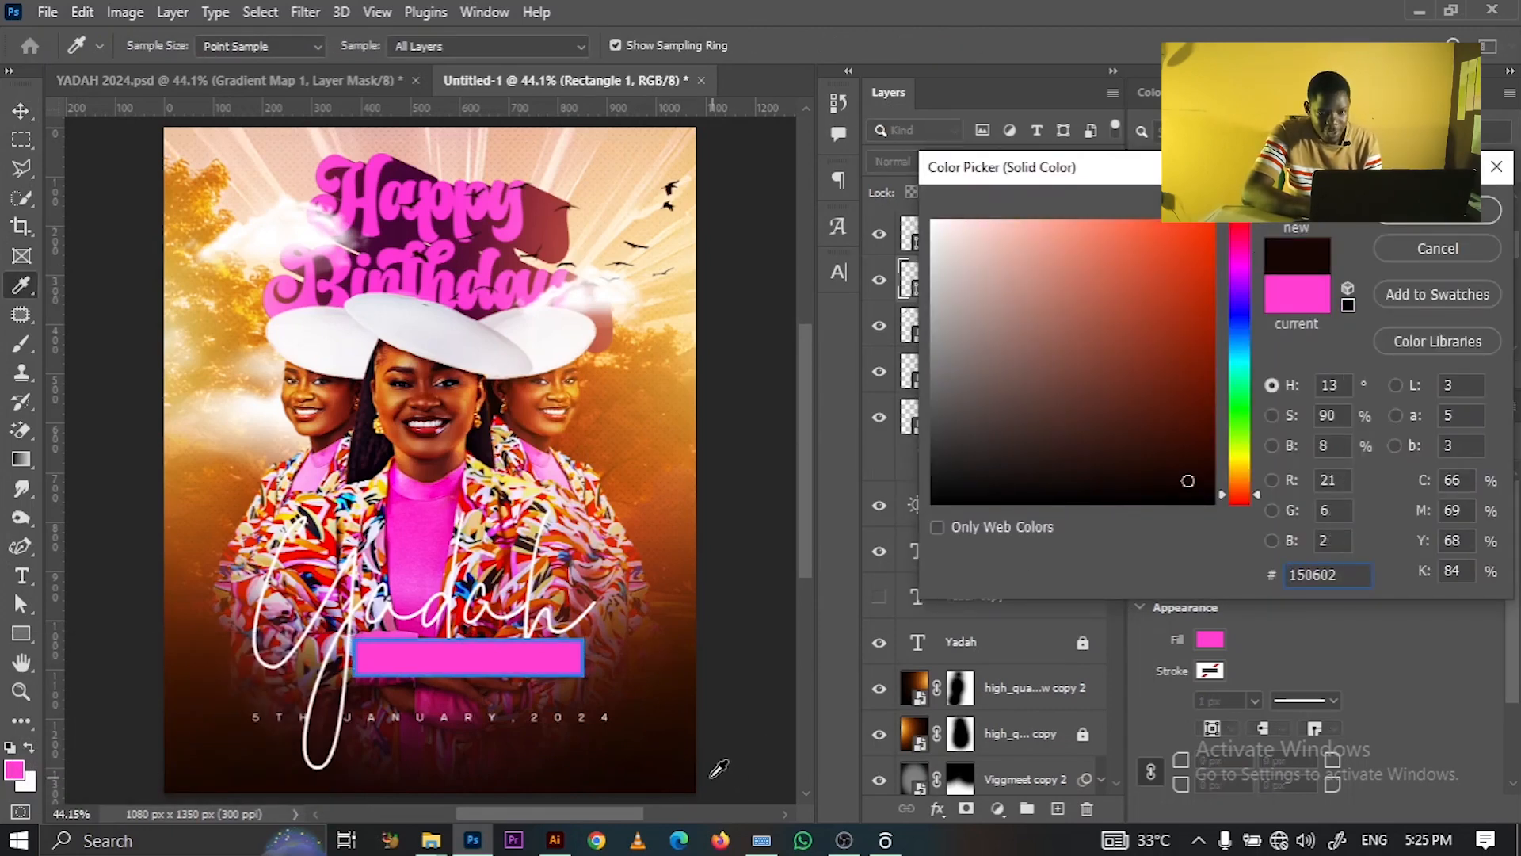
pyautogui.click(1419, 217)
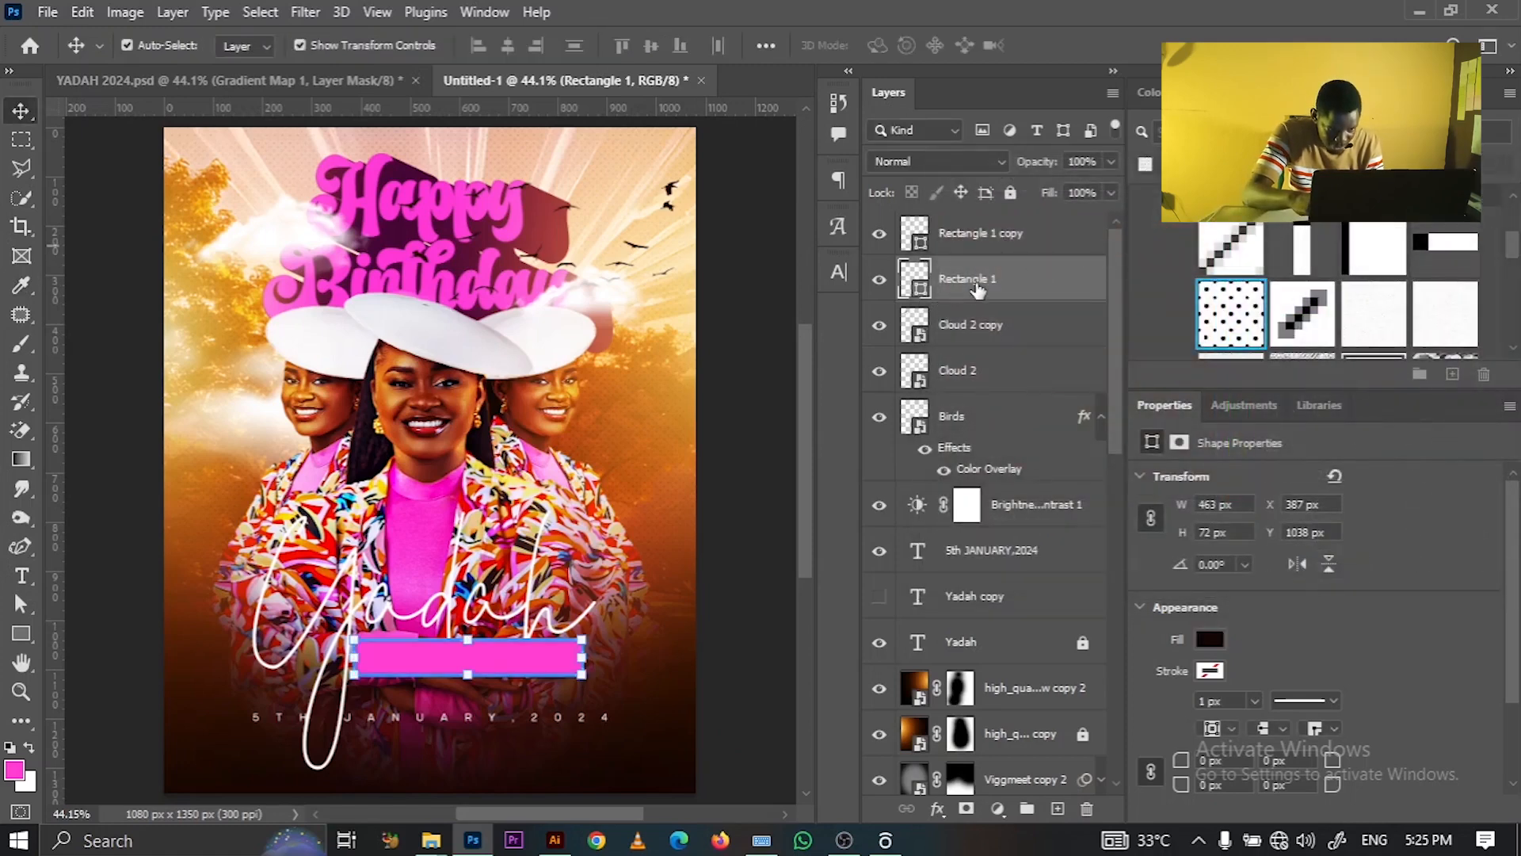
pyautogui.press('Down')
pyautogui.press('Down')
pyautogui.press('Down')
pyautogui.press('Down')
pyautogui.press('Down')
pyautogui.press('Down')
pyautogui.press('Down')
pyautogui.press('Down')
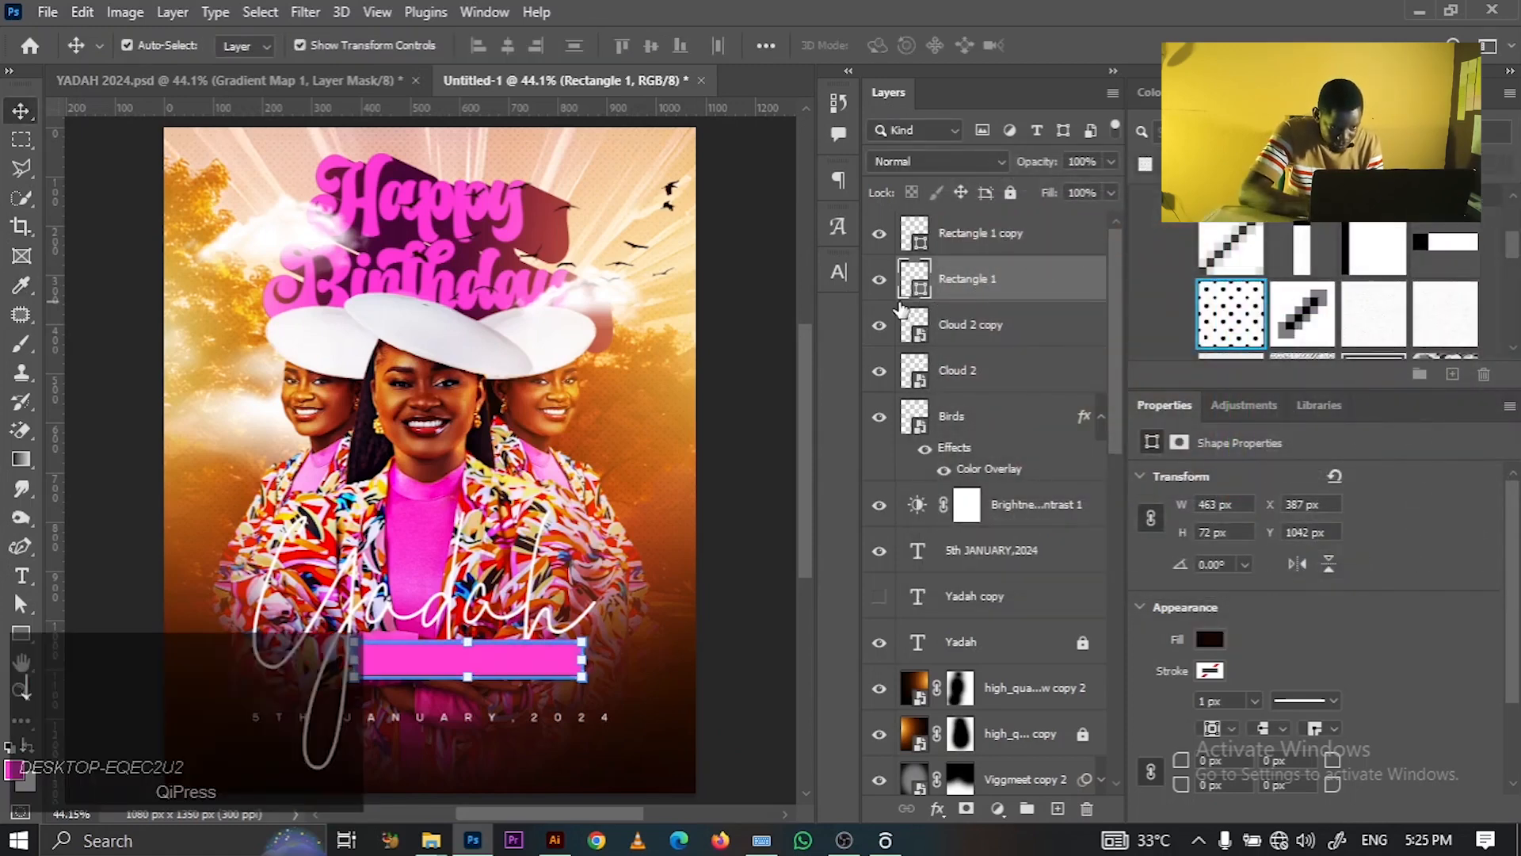
pyautogui.press('Down')
pyautogui.press('Down')
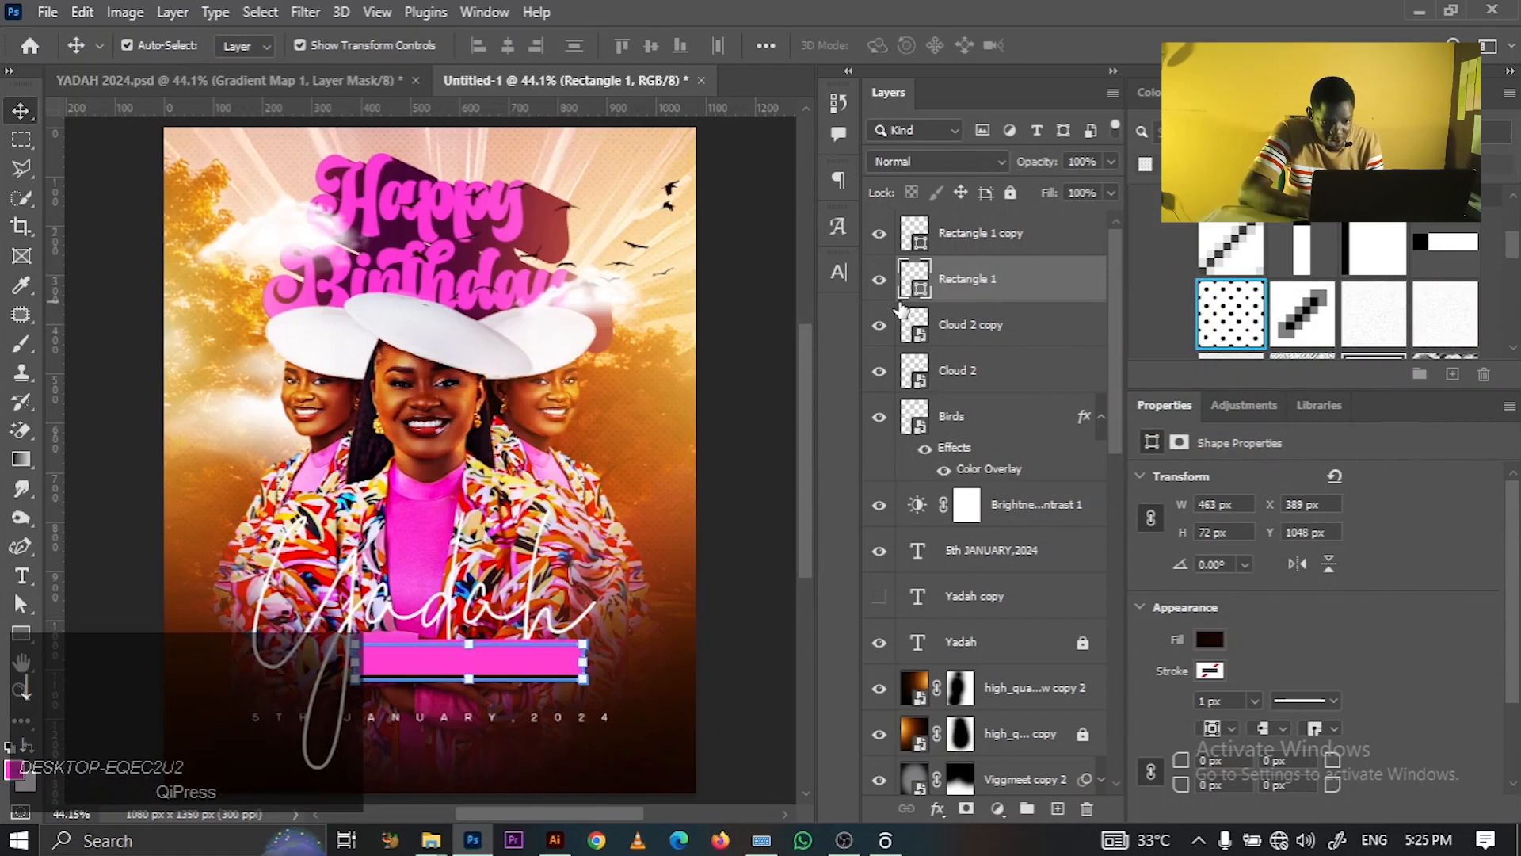
# - Make the Yadah copy text layer visible and select it
pyautogui.click(737, 388)
pyautogui.click(881, 597)
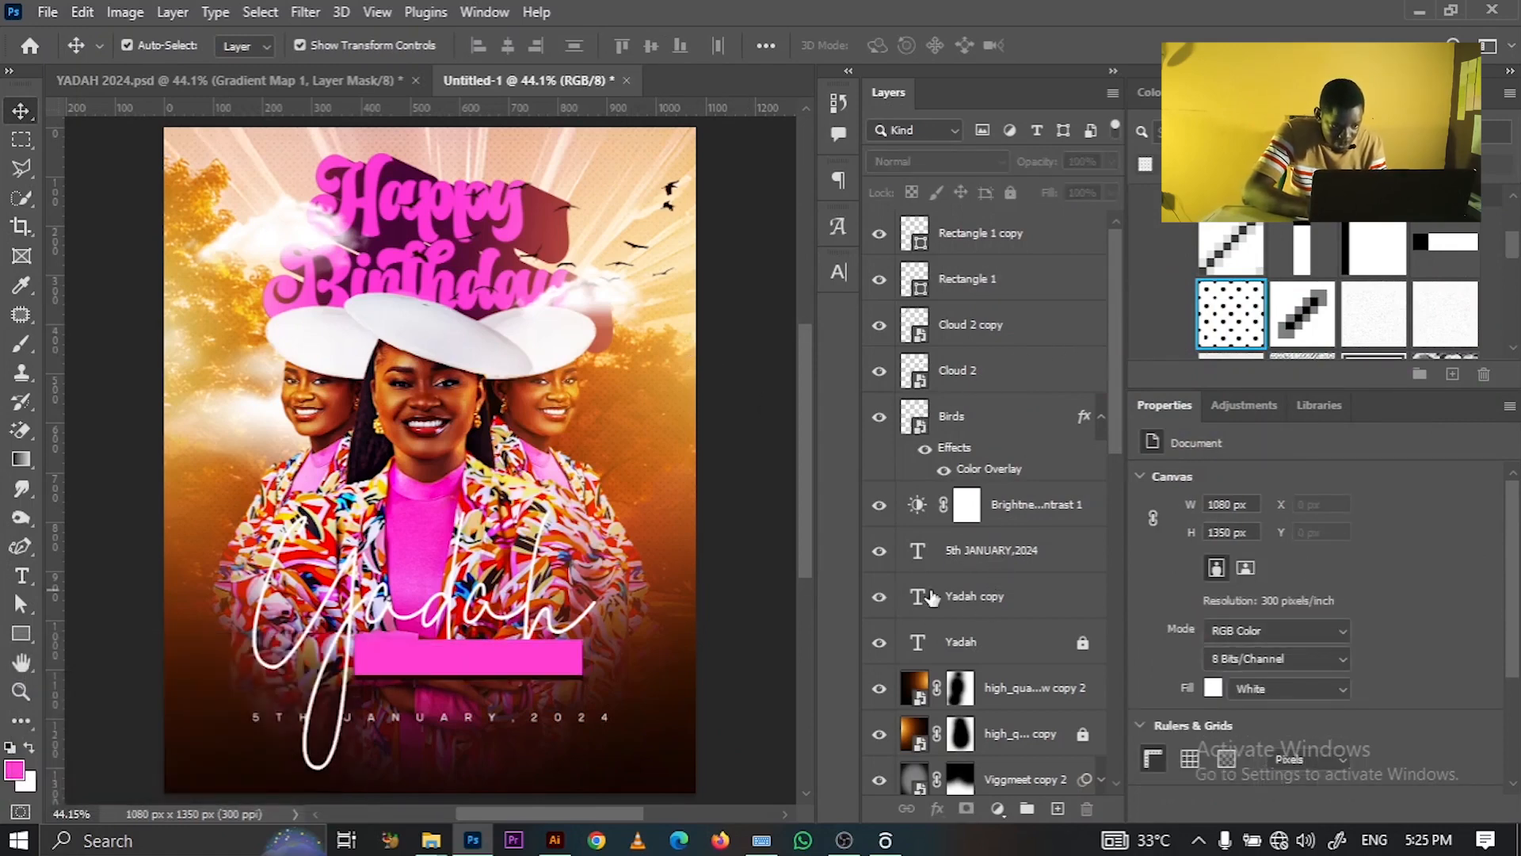
pyautogui.click(976, 602)
# - Scale Yadah copy down to about 21% onto the pink bar
pyautogui.press('ctrl')
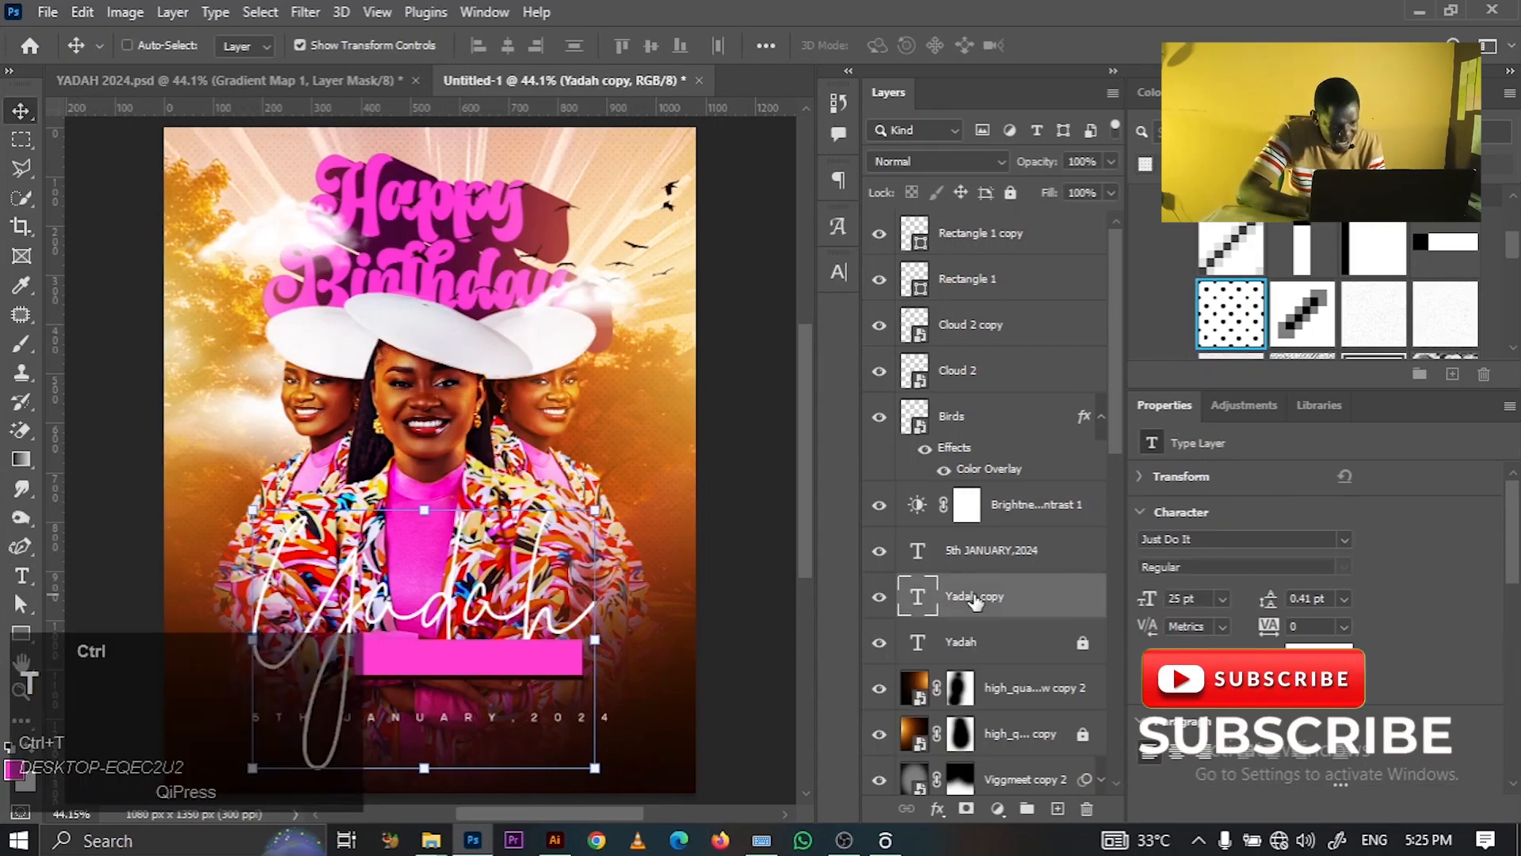
pyautogui.hotkey('ctrl', 't')
pyautogui.moveTo(596, 768); pyautogui.dragTo(452, 672)
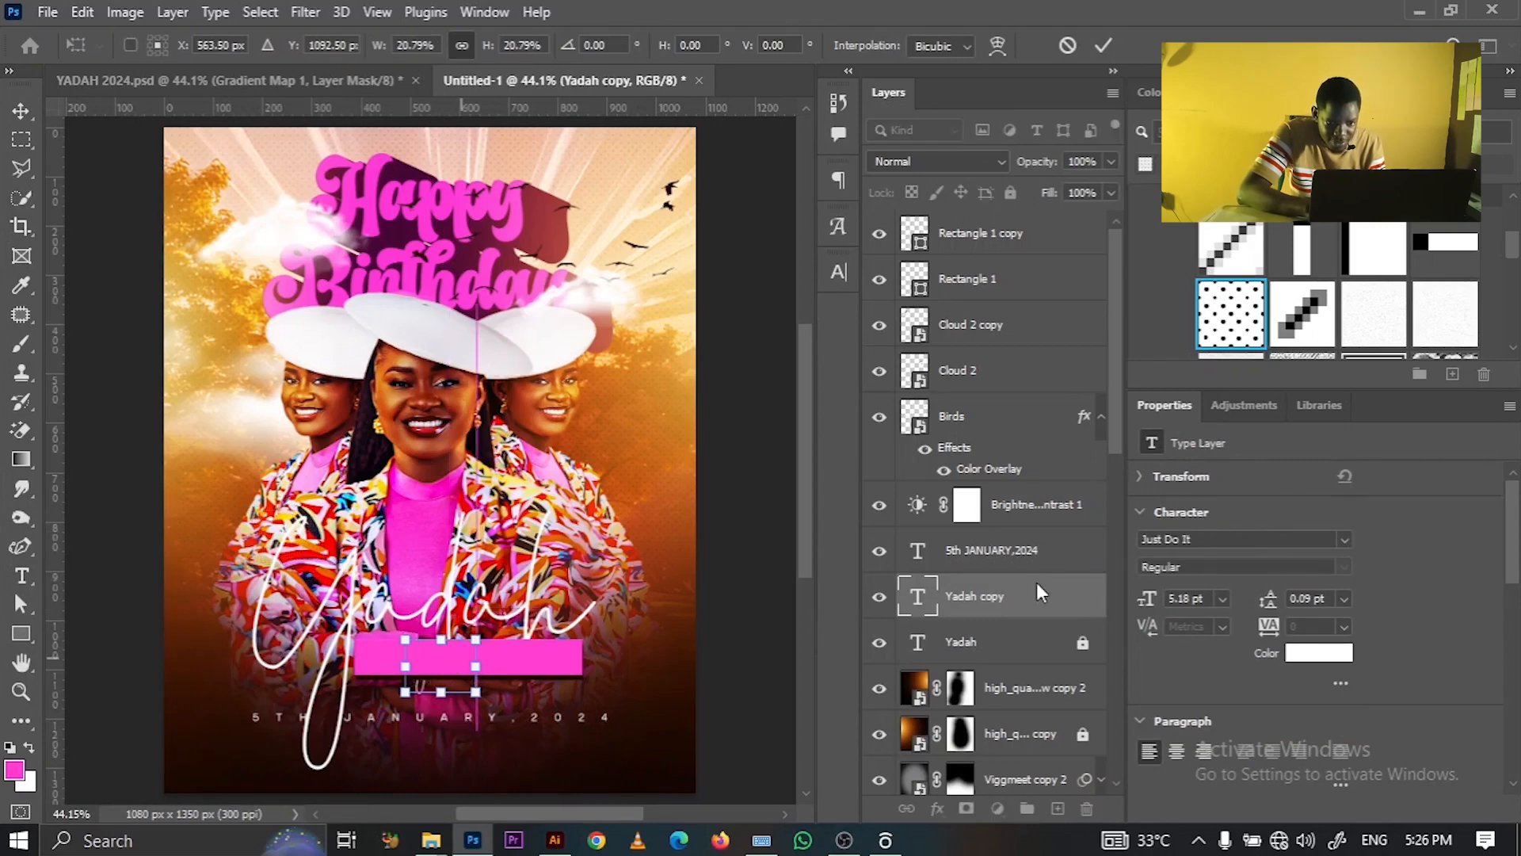
# - Move Yadah copy to the top of the layers, place Brightness/Contrast 1 above it, and lock it
pyautogui.moveTo(1036, 592); pyautogui.dragTo(978, 233)
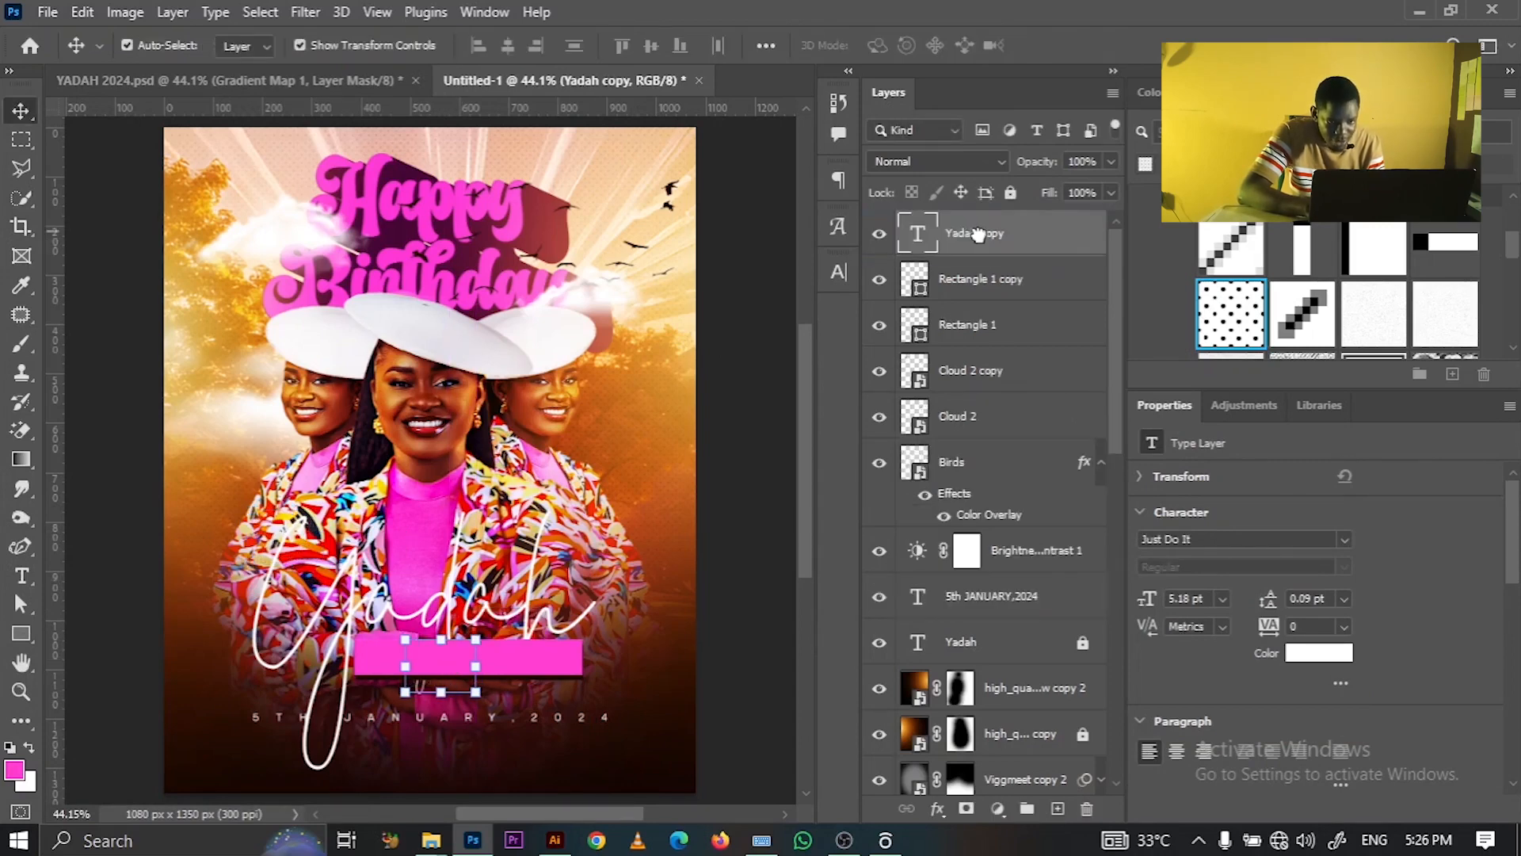
pyautogui.click(1046, 553)
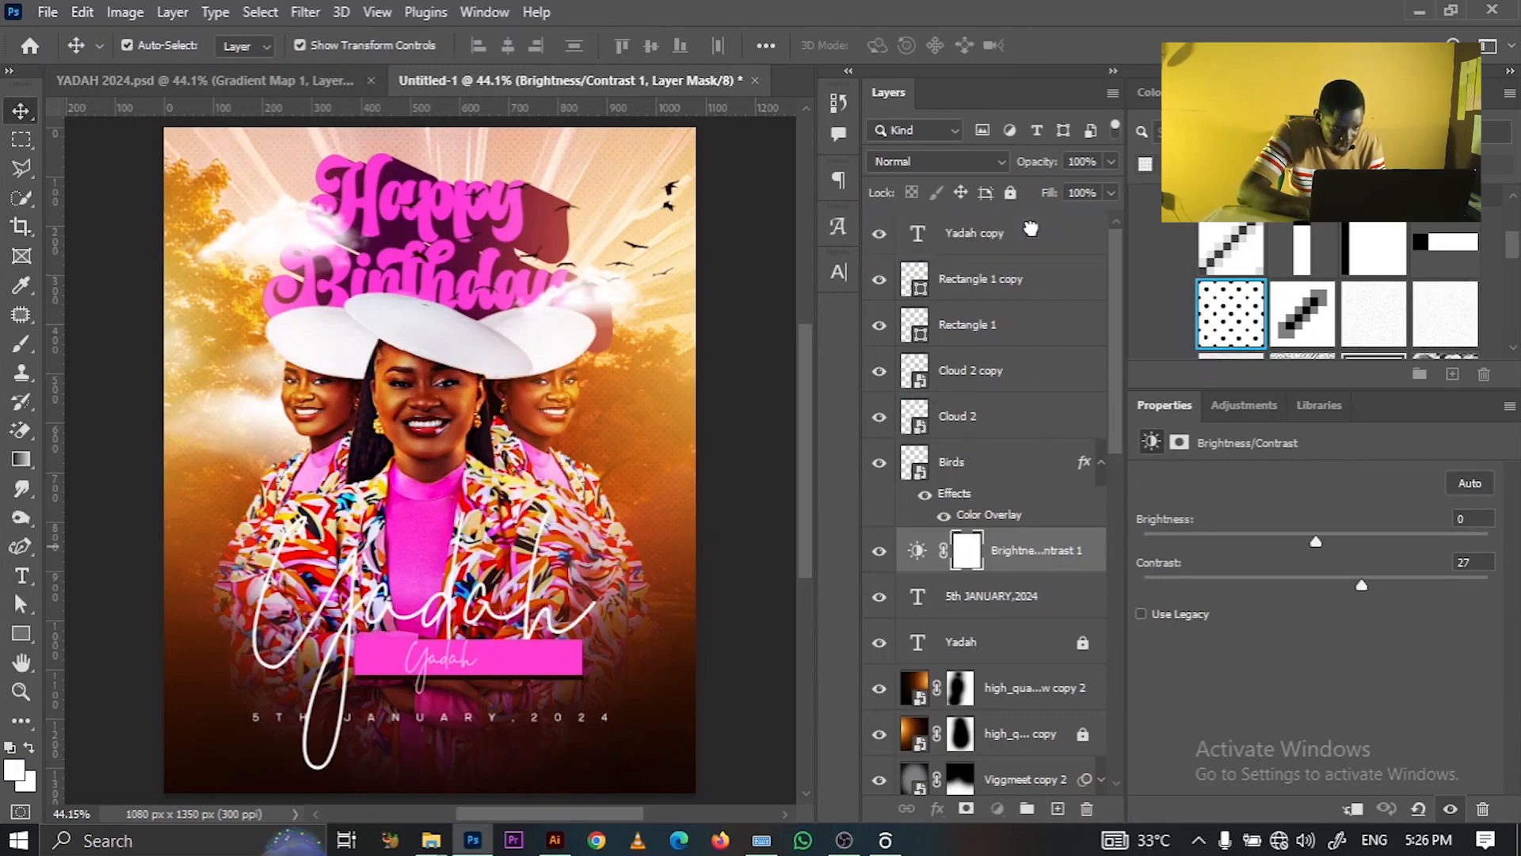
pyautogui.moveTo(1030, 229); pyautogui.dragTo(1031, 229)
pyautogui.click(1011, 193)
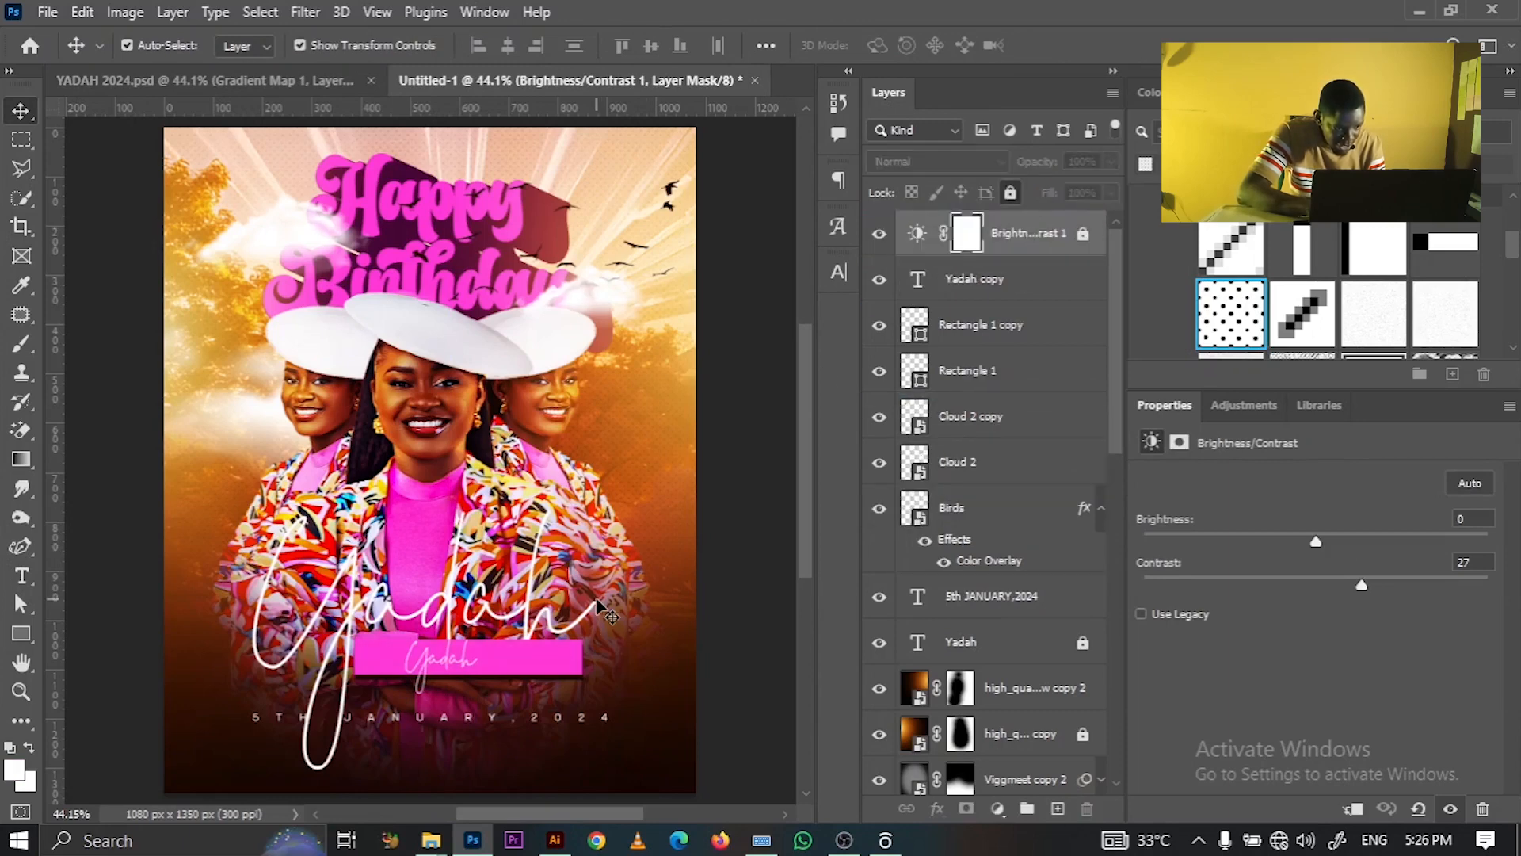
pyautogui.click(442, 670)
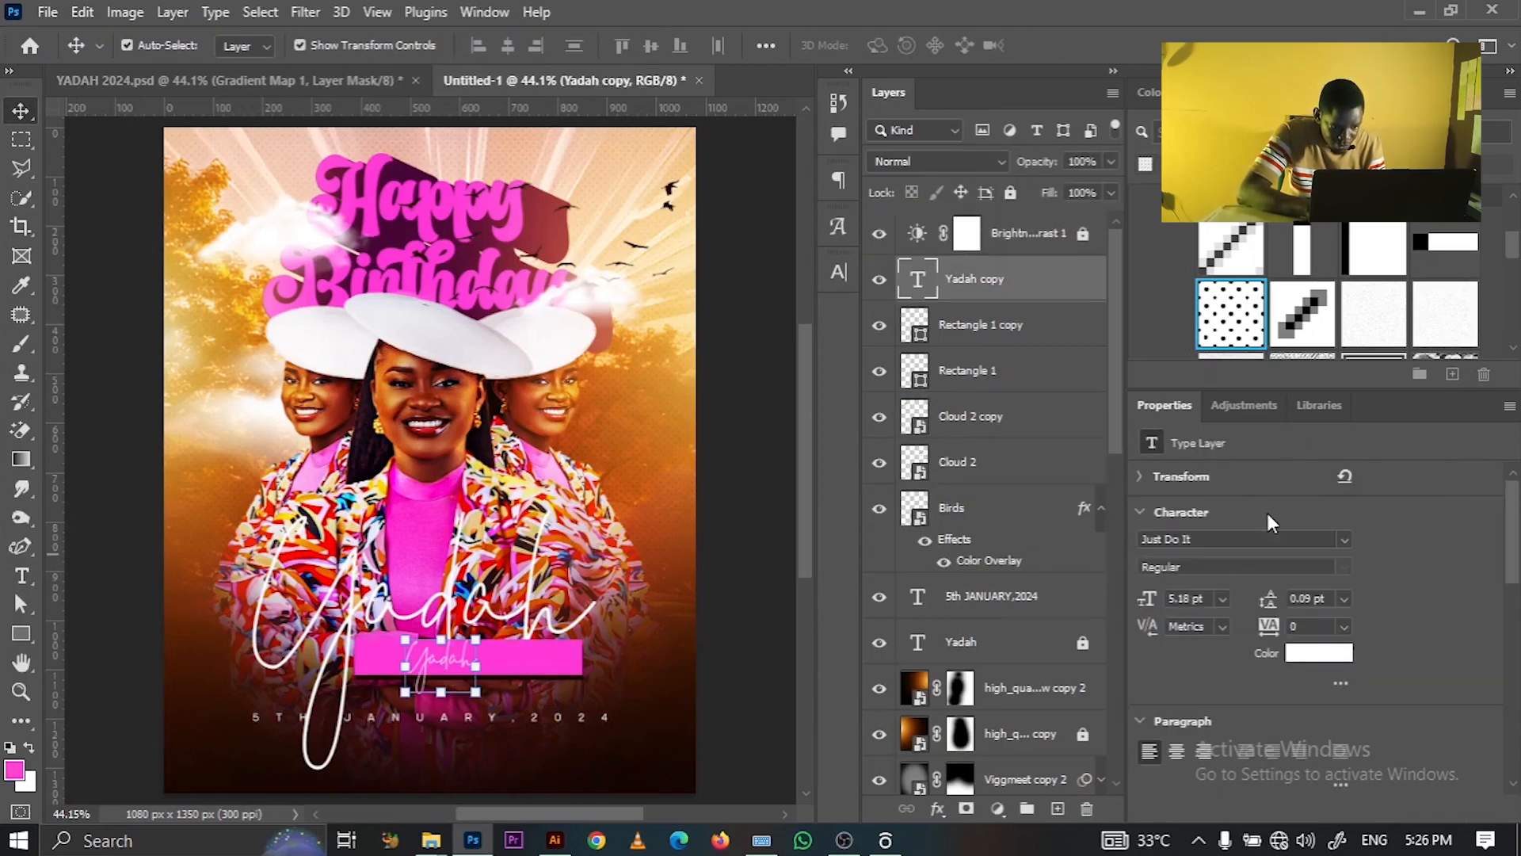
# - Colour the small Yadah text dark brown #160602 and make it faux bold
pyautogui.click(1308, 656)
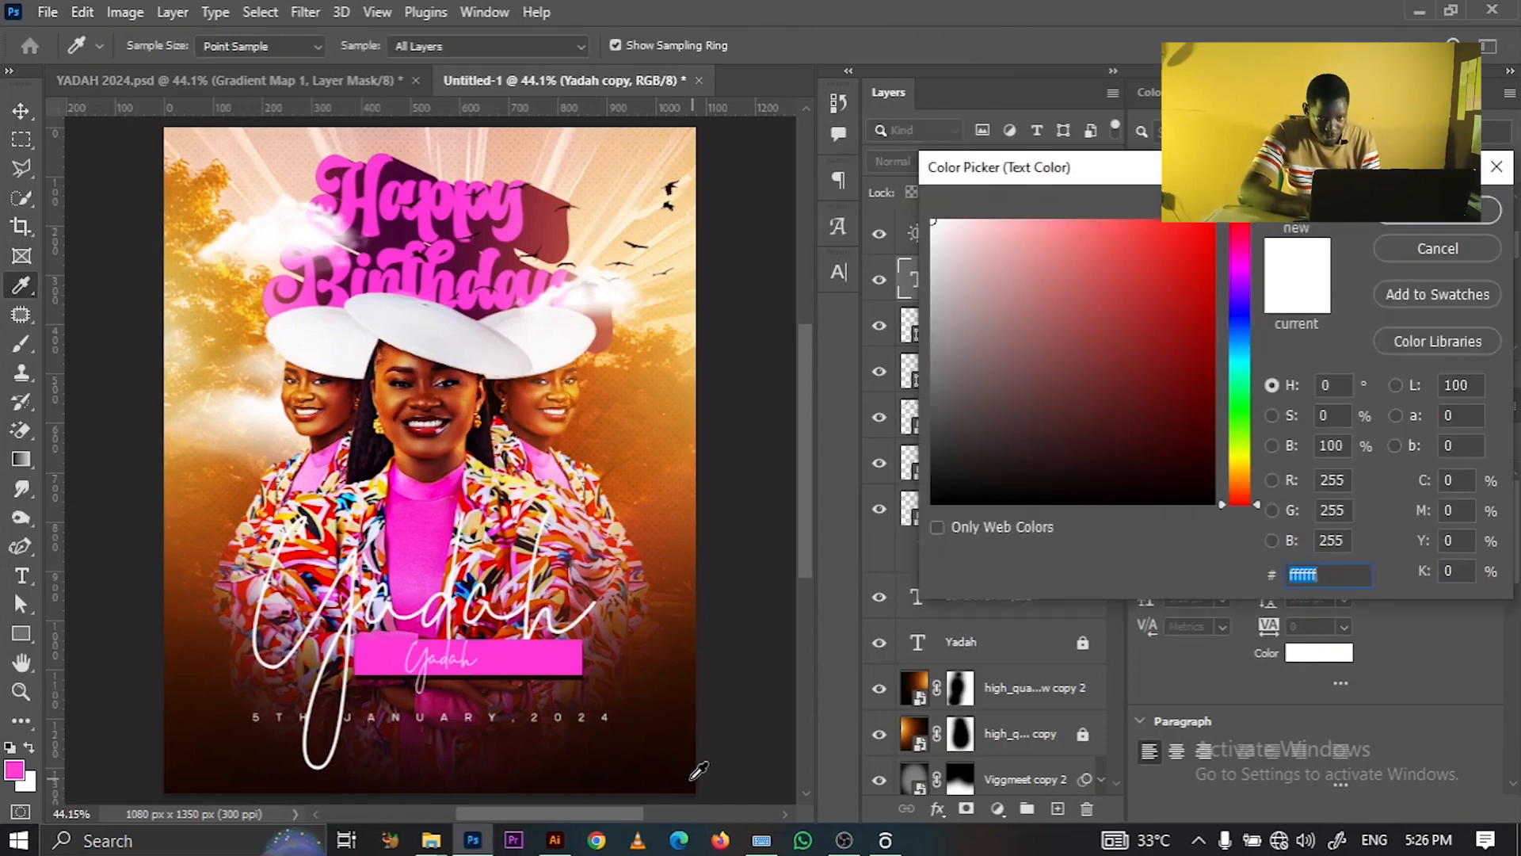
pyautogui.click(1189, 479)
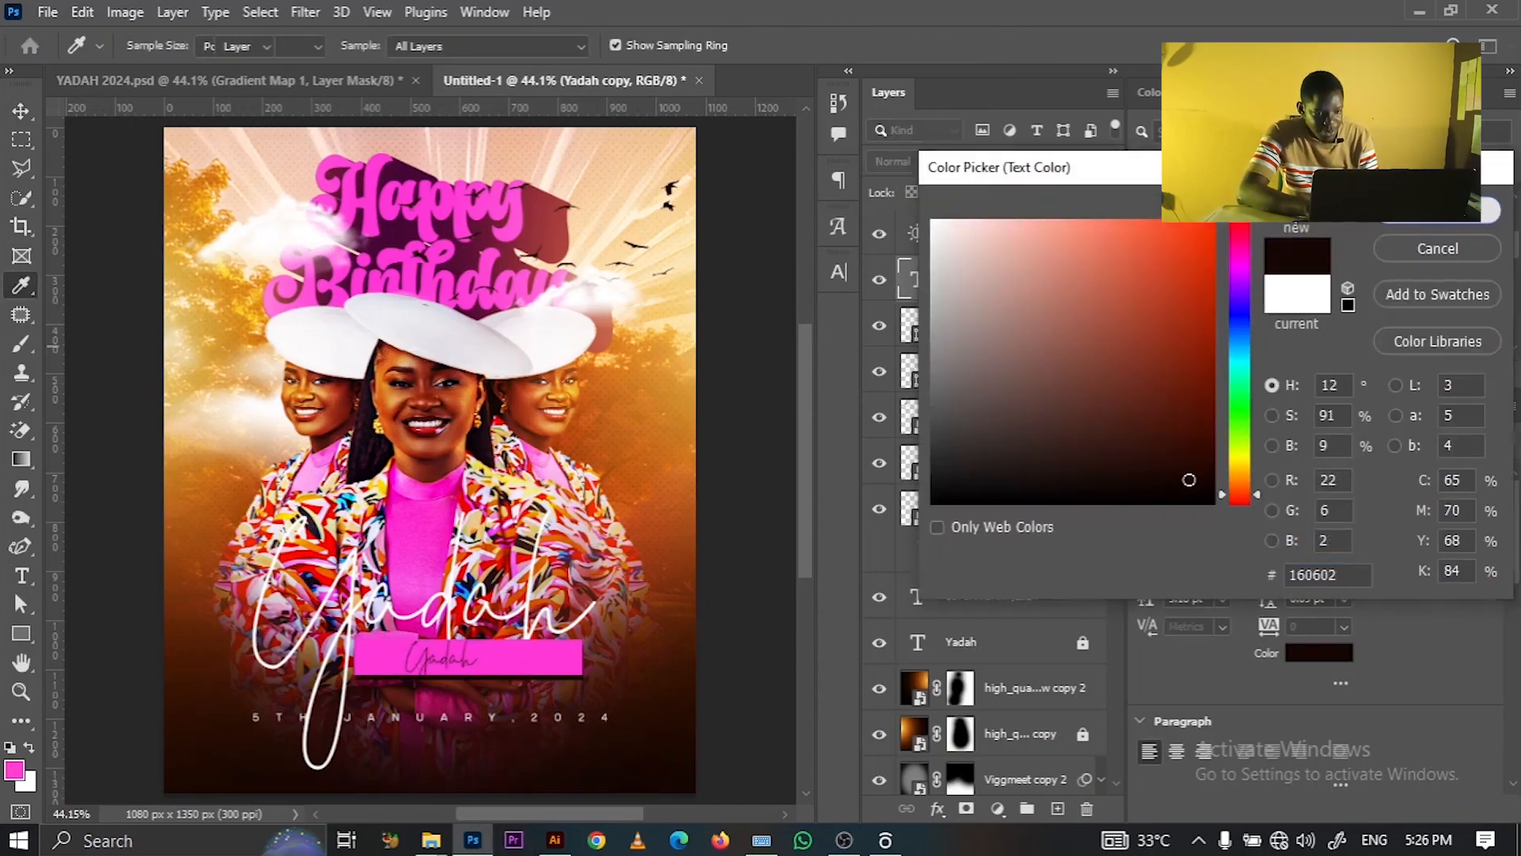
pyautogui.press('Return')
pyautogui.click(838, 272)
pyautogui.click(743, 352)
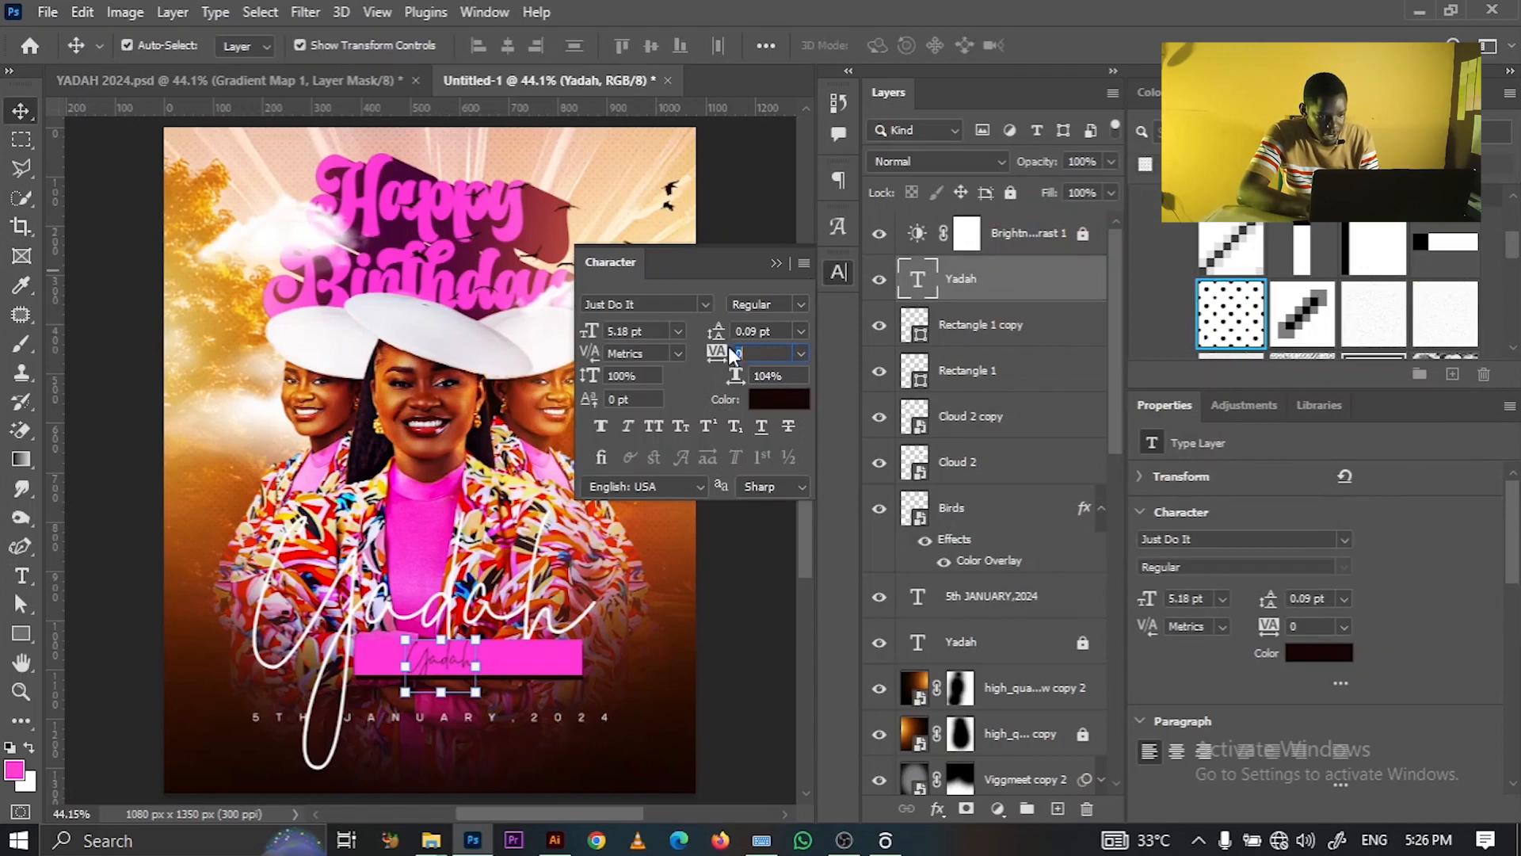
pyautogui.click(603, 426)
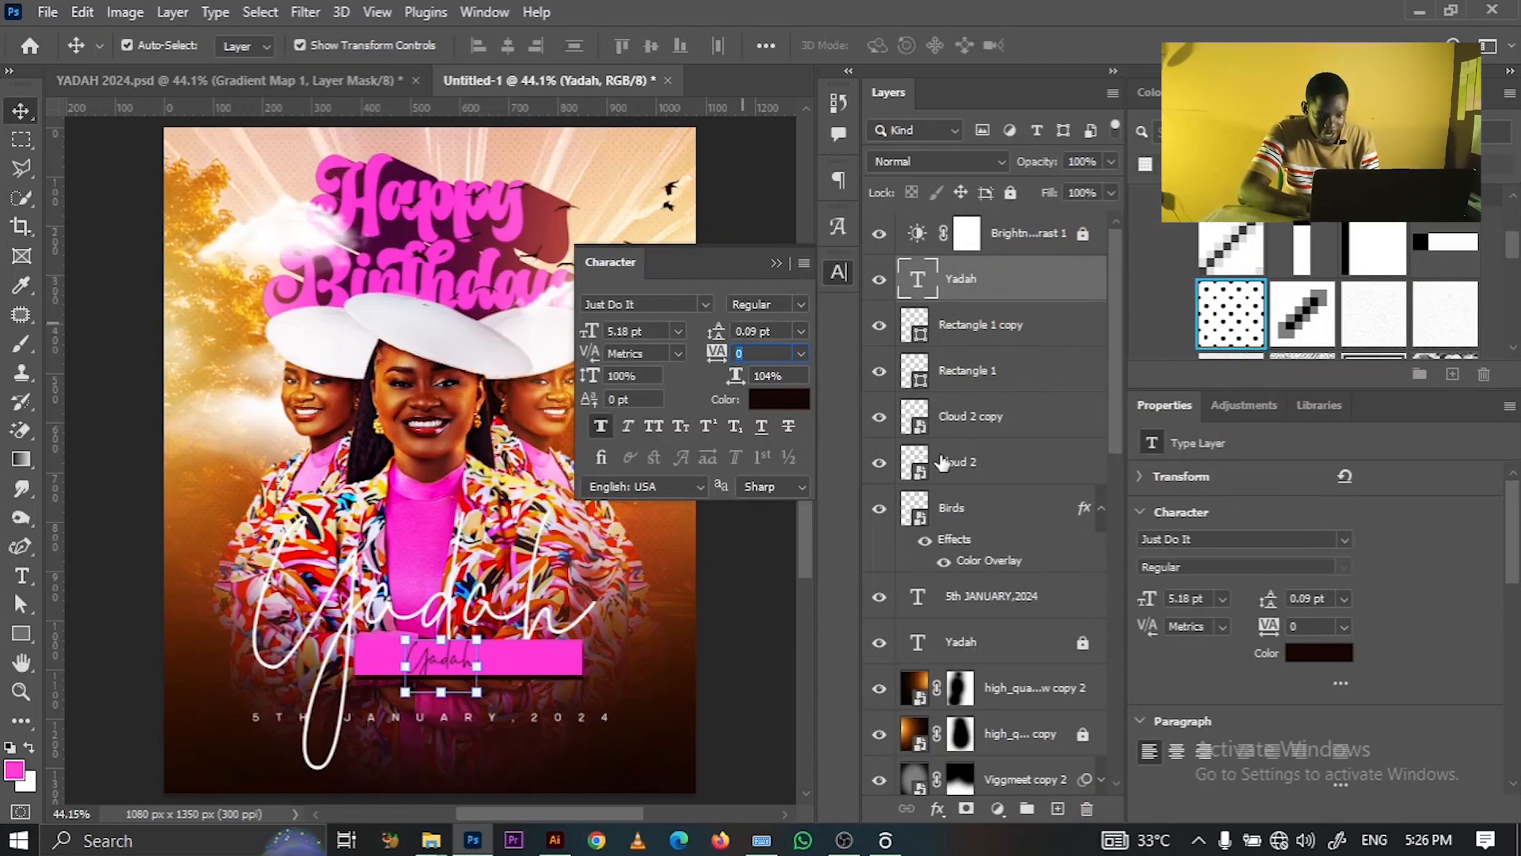
pyautogui.click(776, 263)
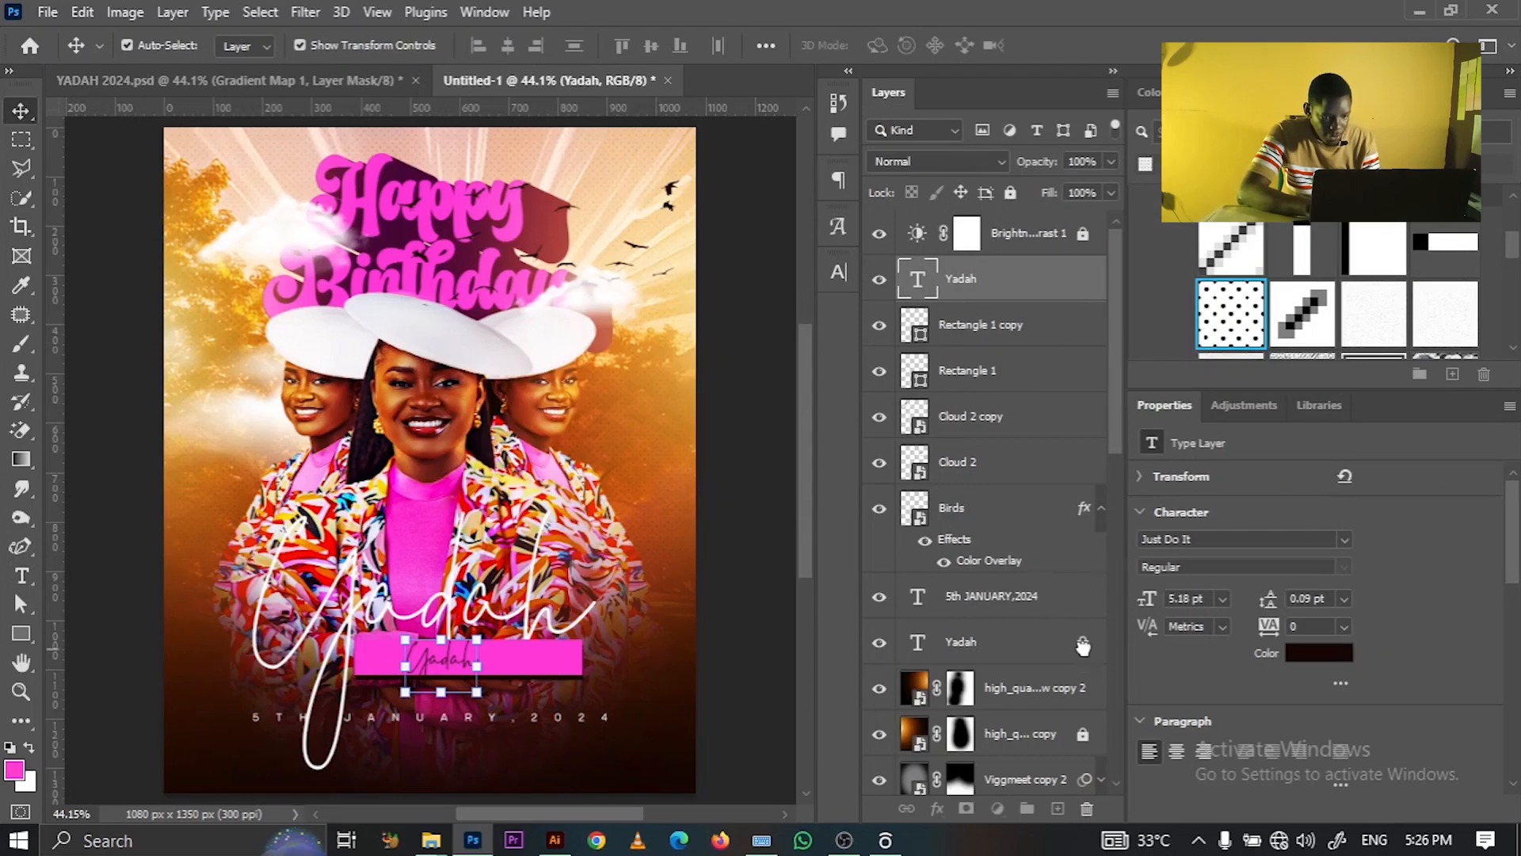
# - Make the large Yadah script faux bold as well
pyautogui.click(1066, 651)
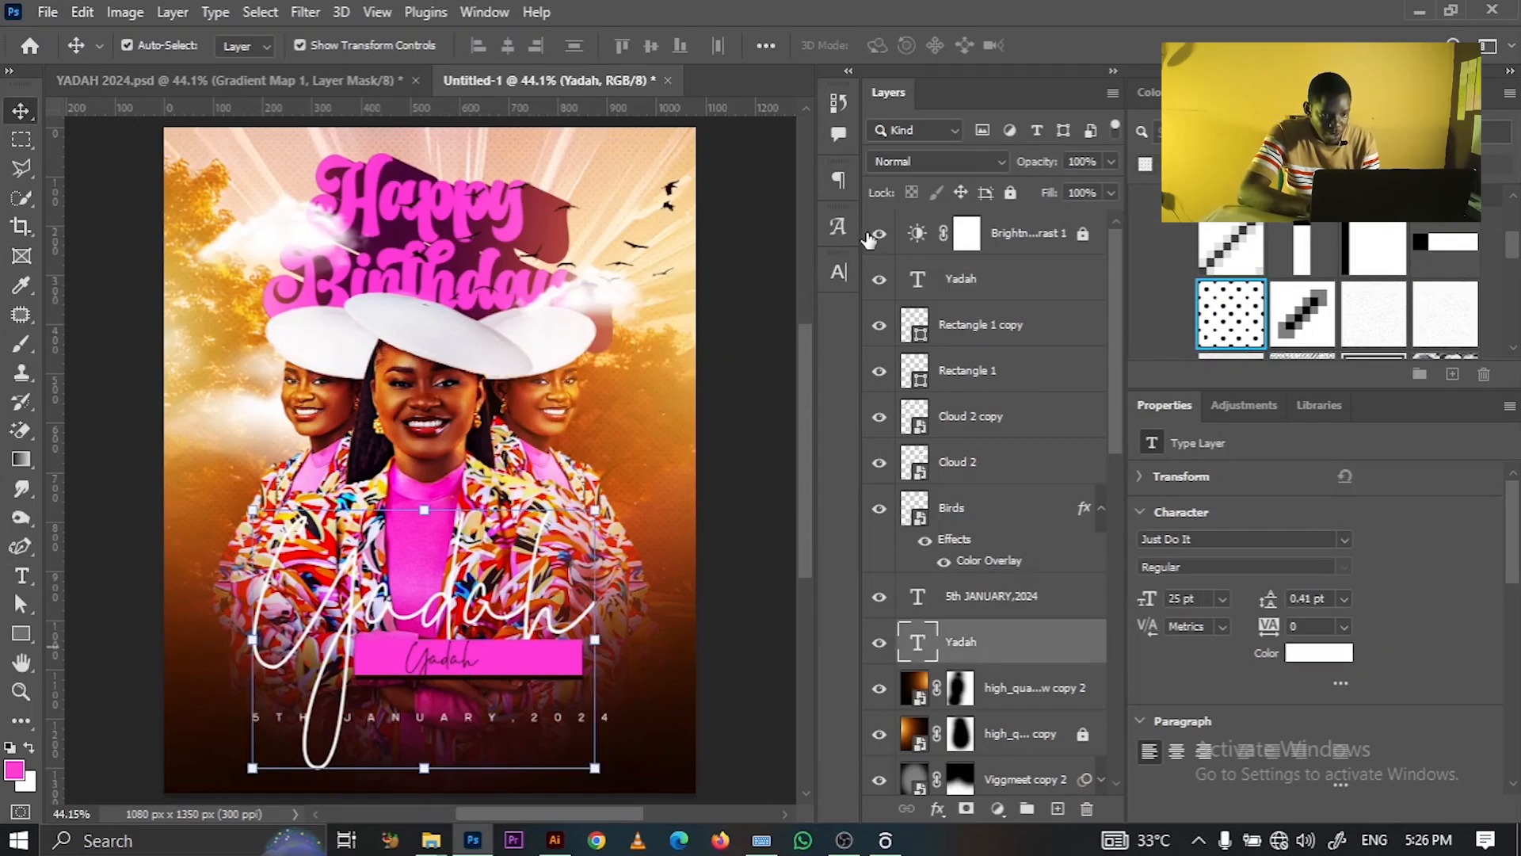
pyautogui.click(835, 270)
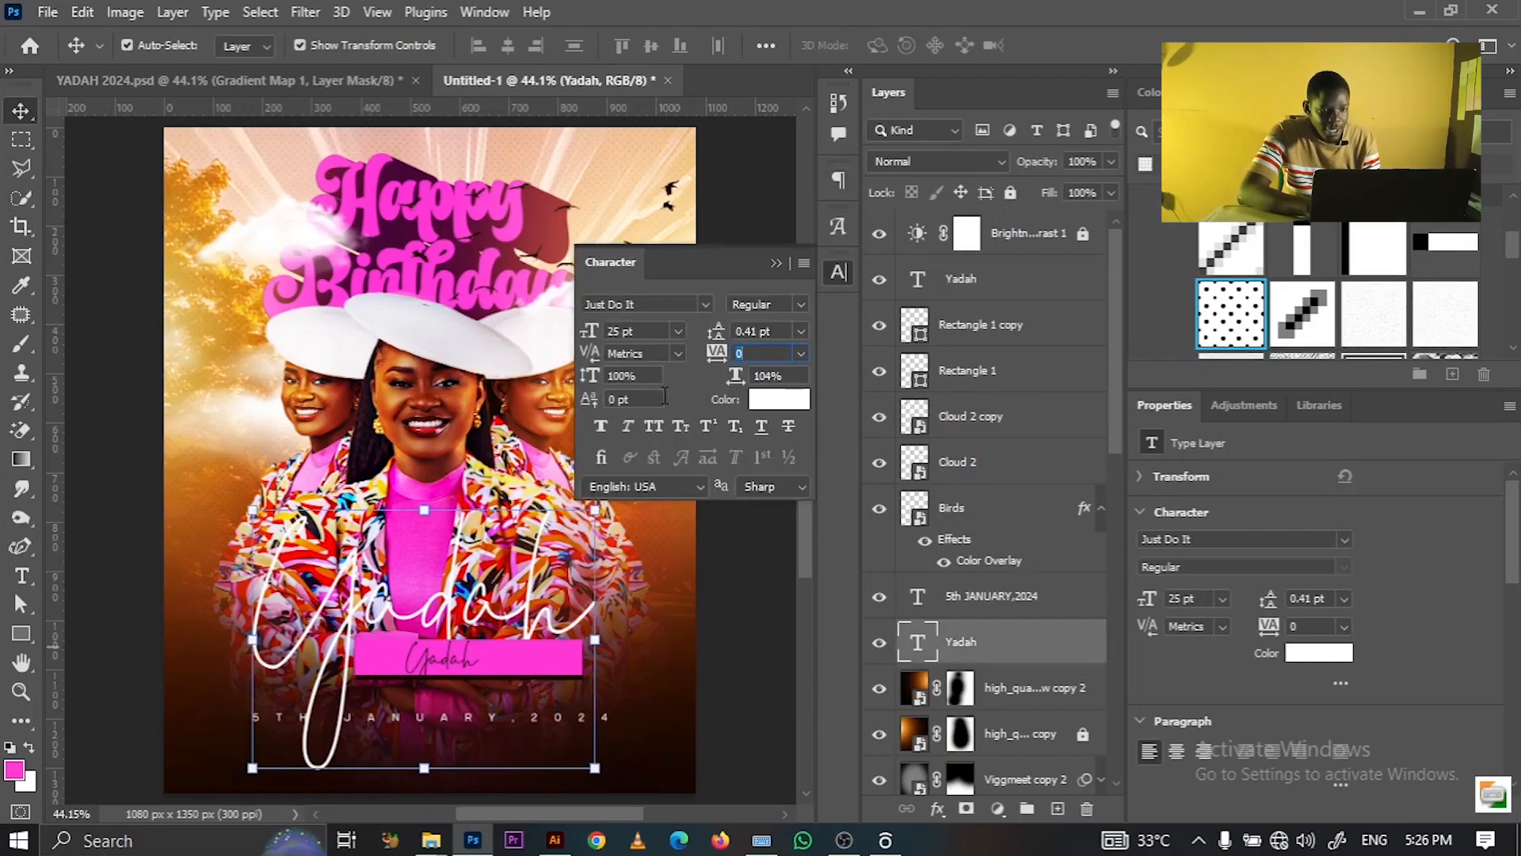
pyautogui.click(605, 421)
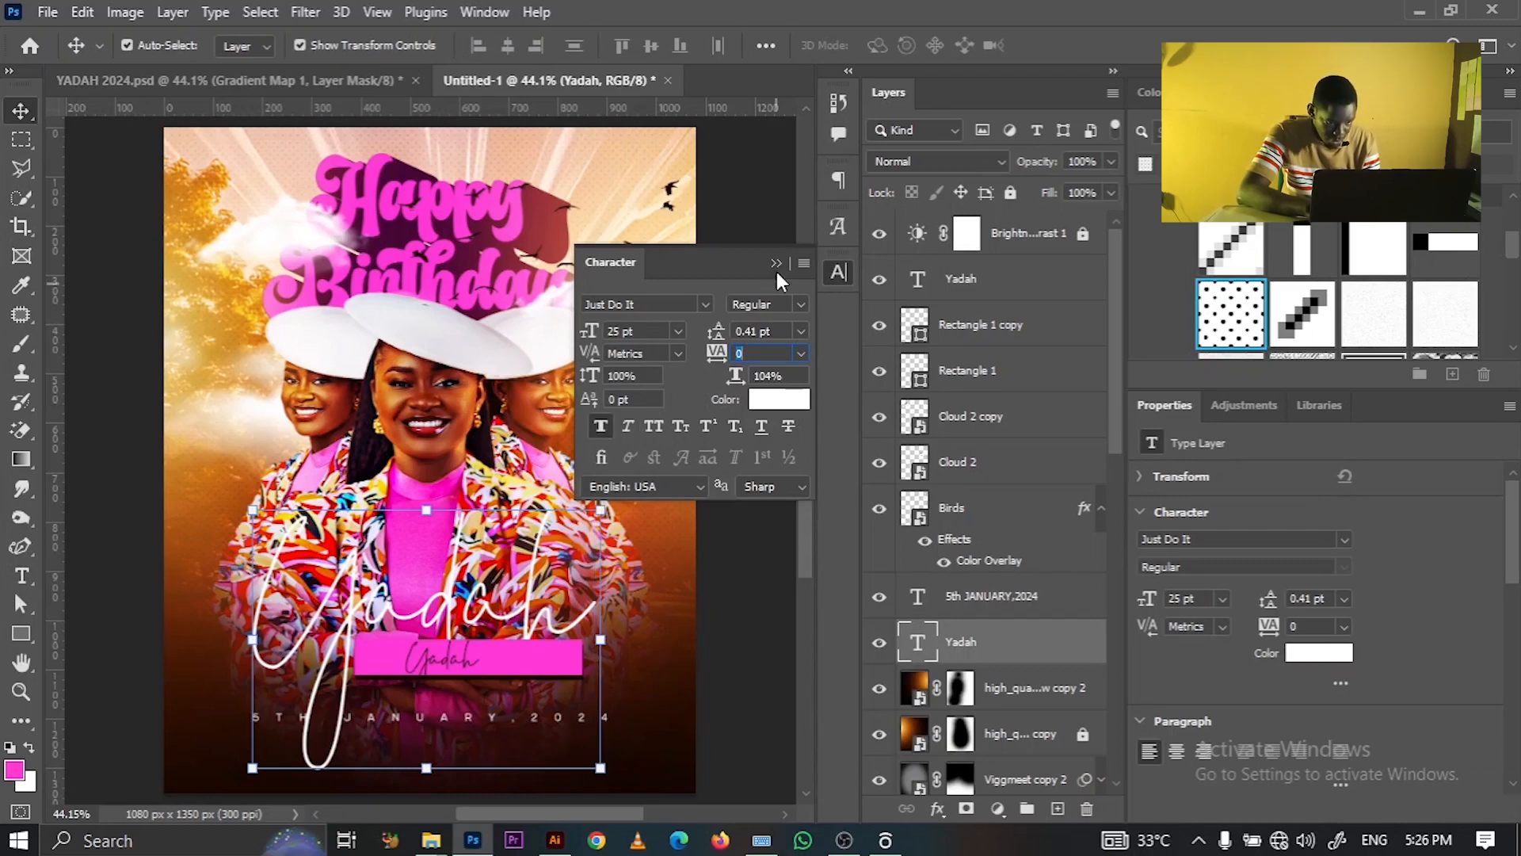
pyautogui.click(776, 264)
pyautogui.click(992, 285)
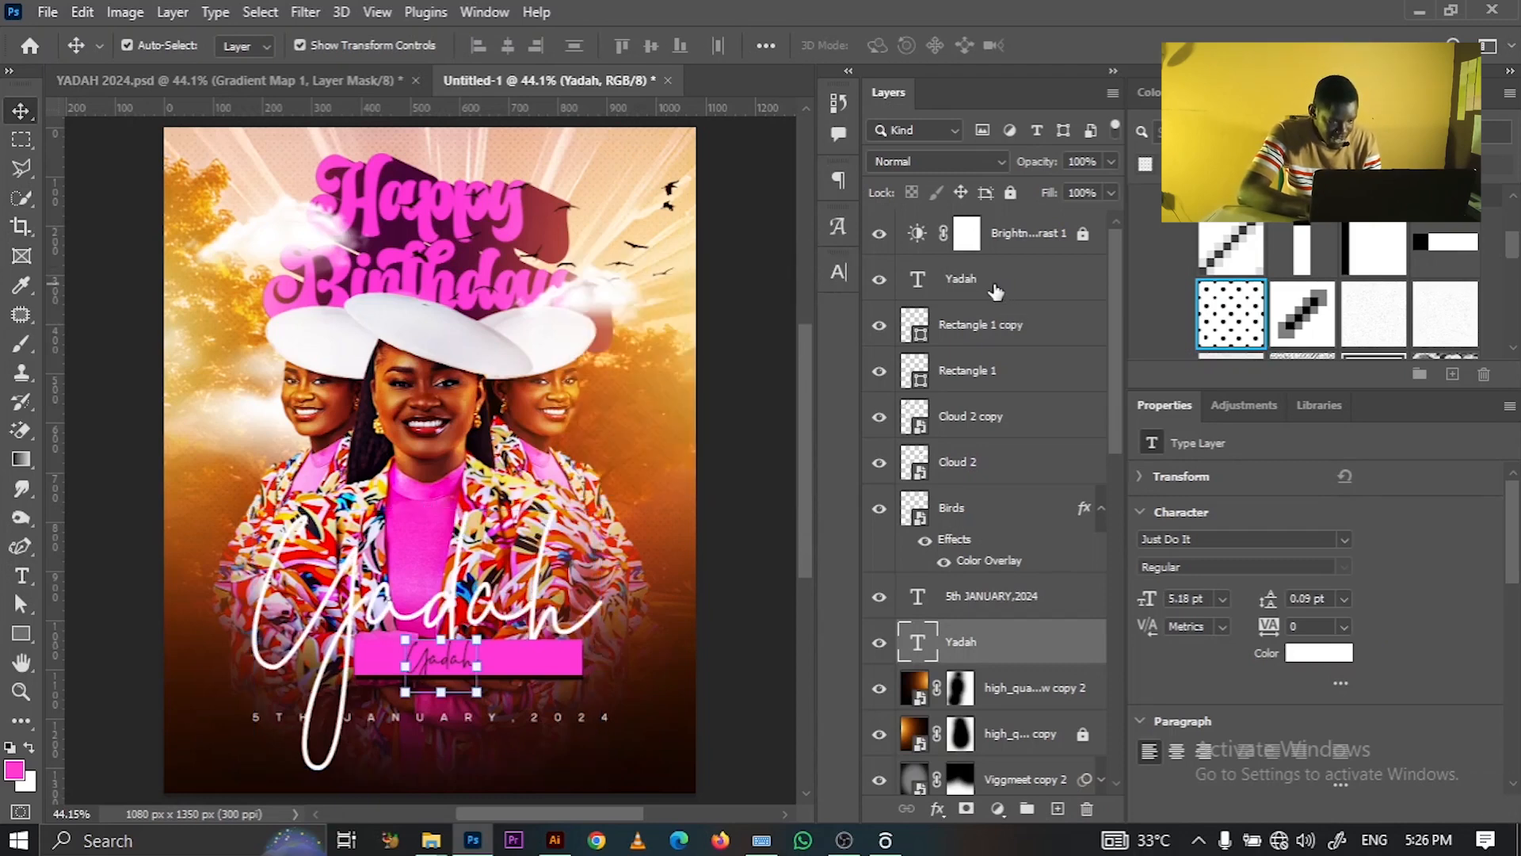
pyautogui.click(21, 576)
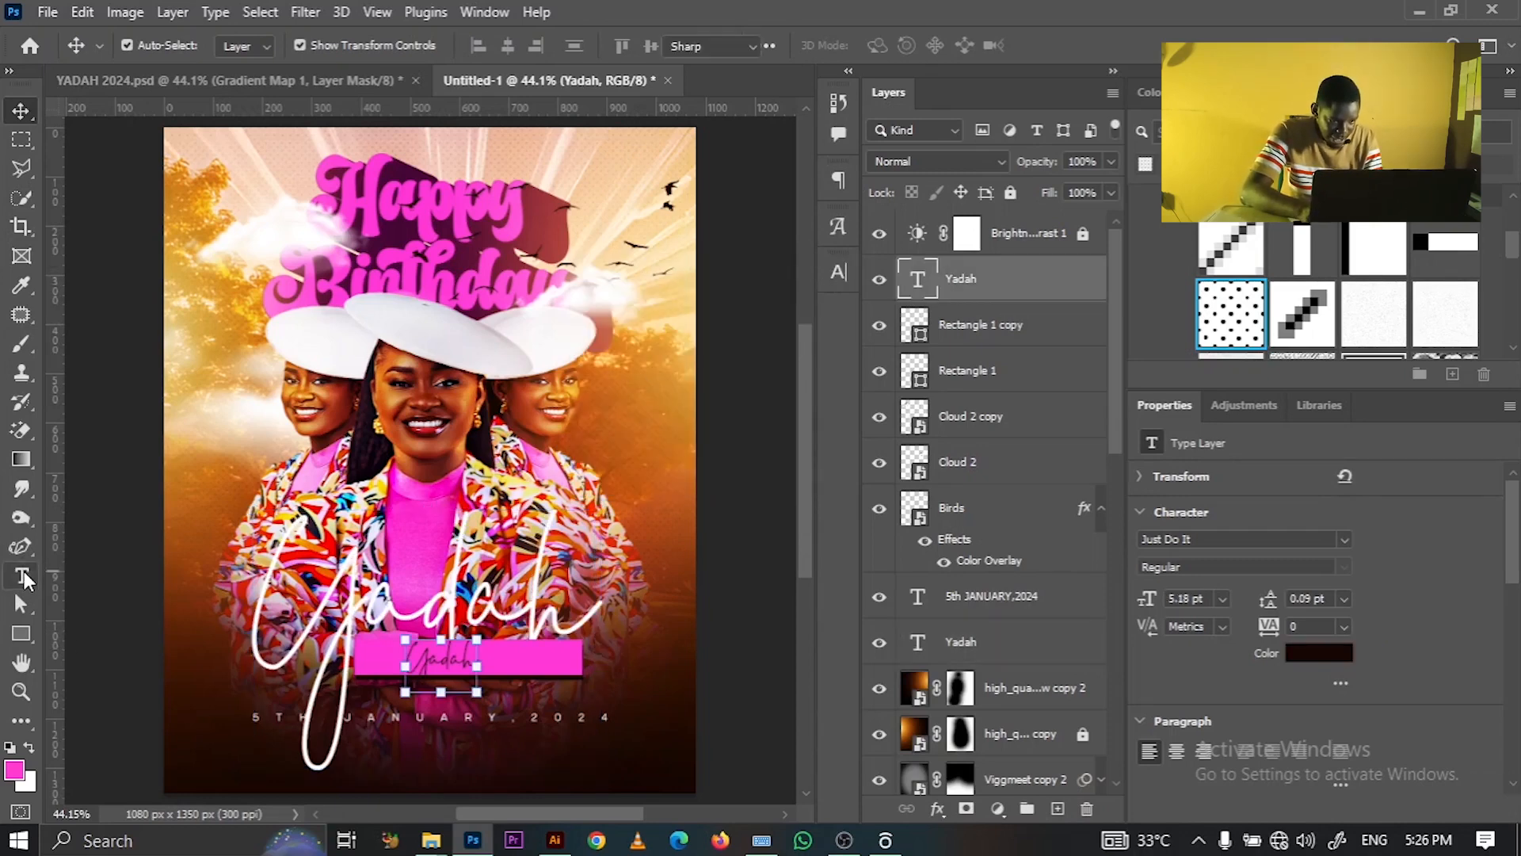
# - Replace the pink-bar text with the celebrant's full name, shift it left, and duplicate the layer
pyautogui.click(425, 651)
pyautogui.hotkey('ctrl', 'a')
pyautogui.press('BackSpace')
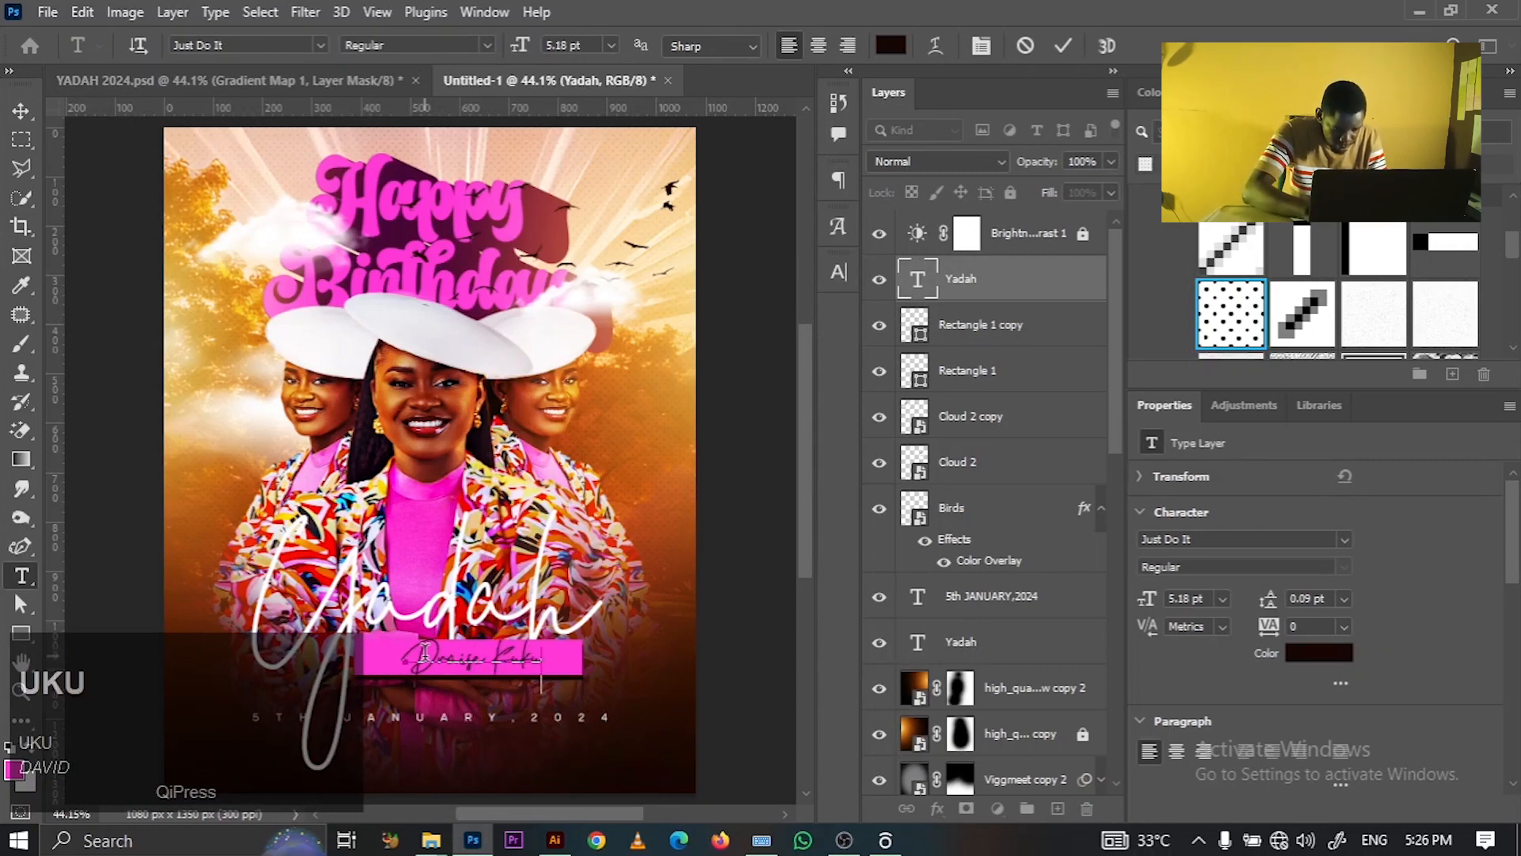
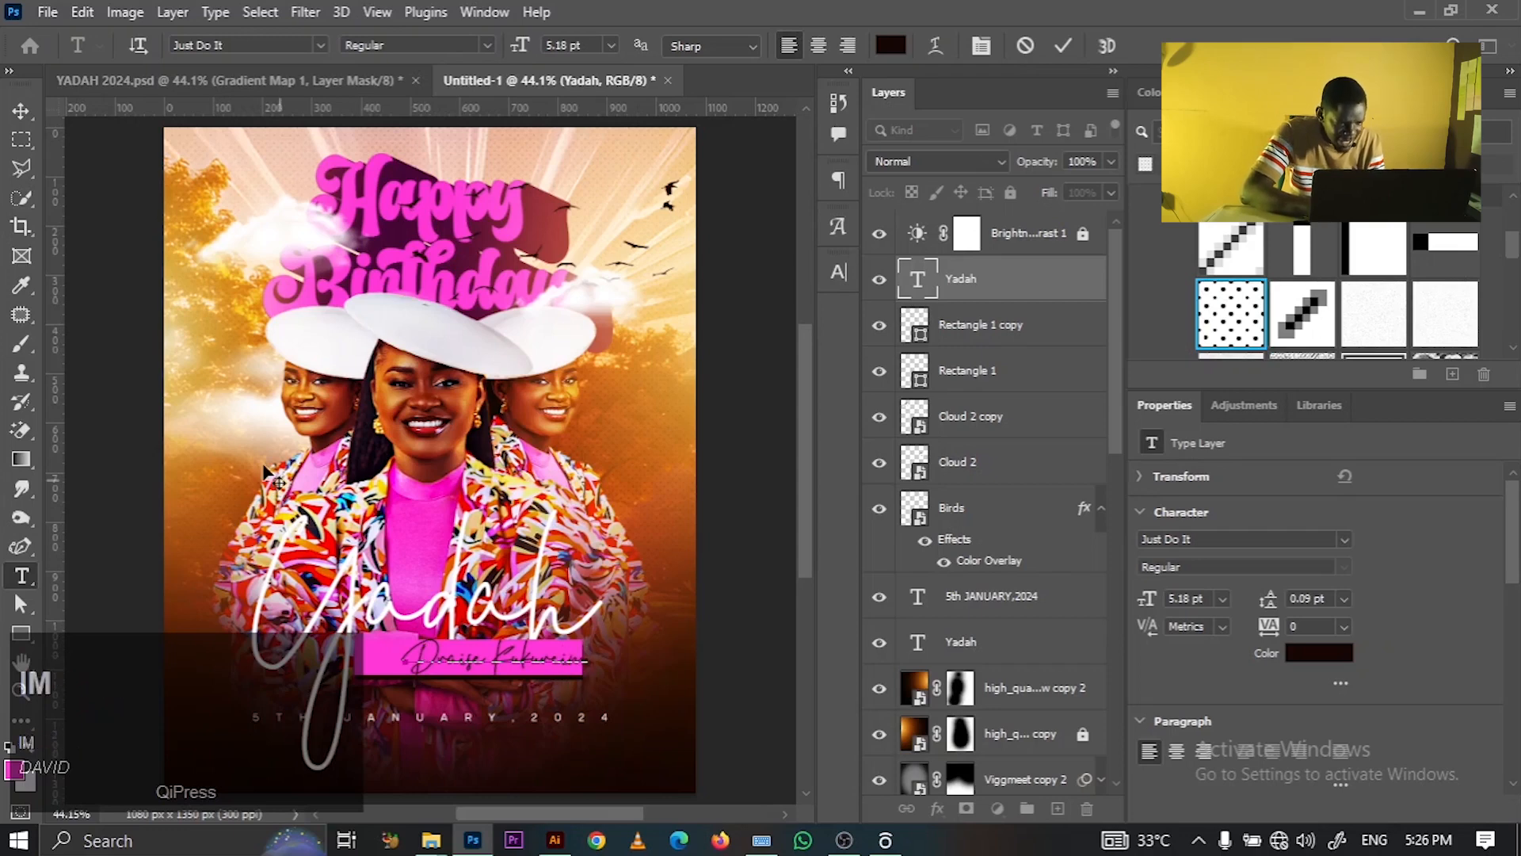
pyautogui.click(22, 112)
pyautogui.moveTo(543, 673); pyautogui.dragTo(507, 670)
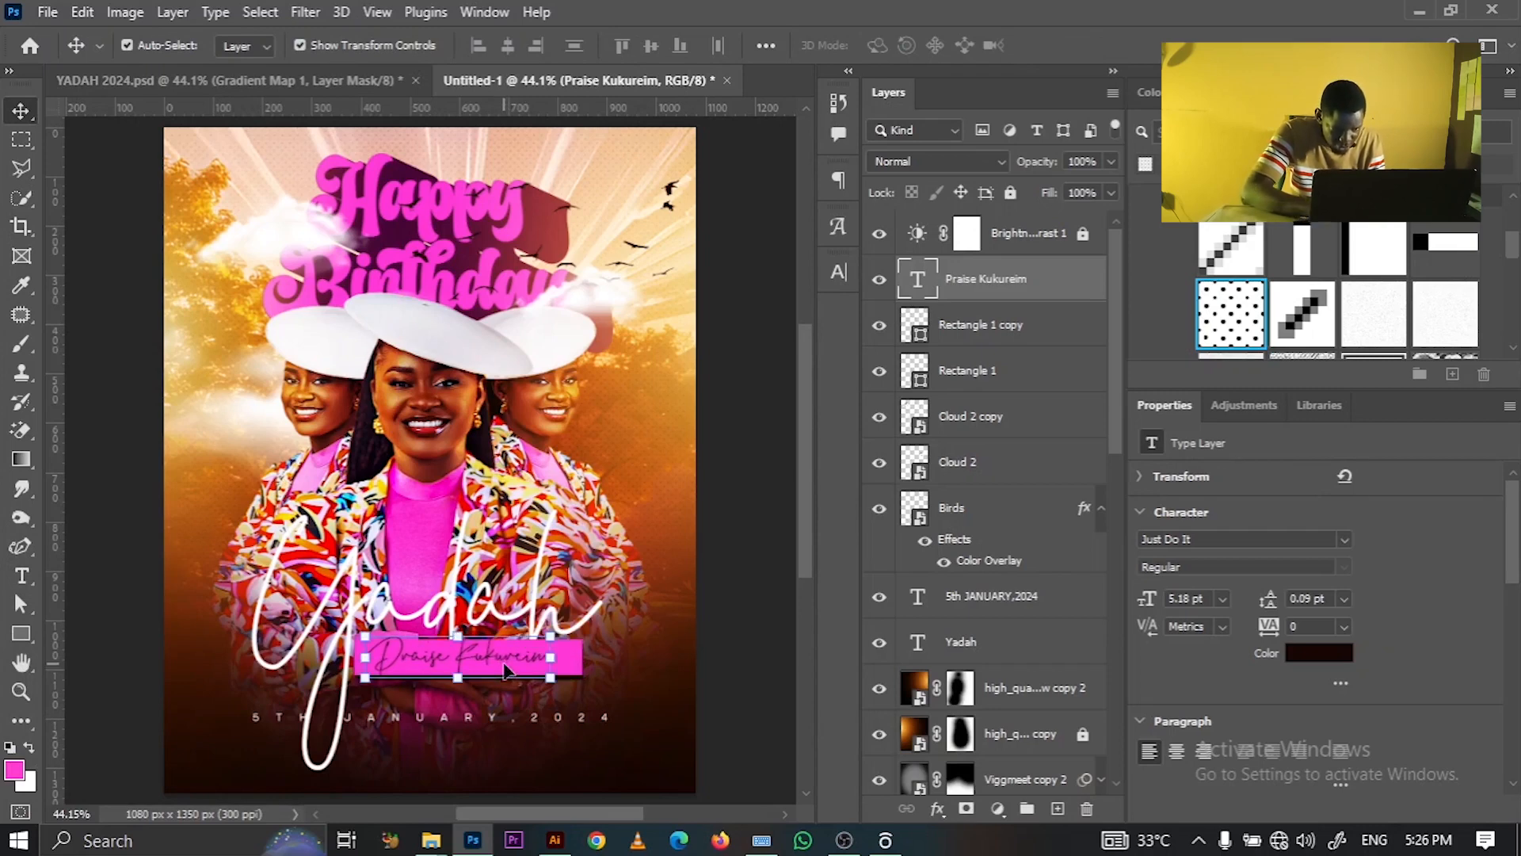
pyautogui.hotkey('ctrl', 'j')
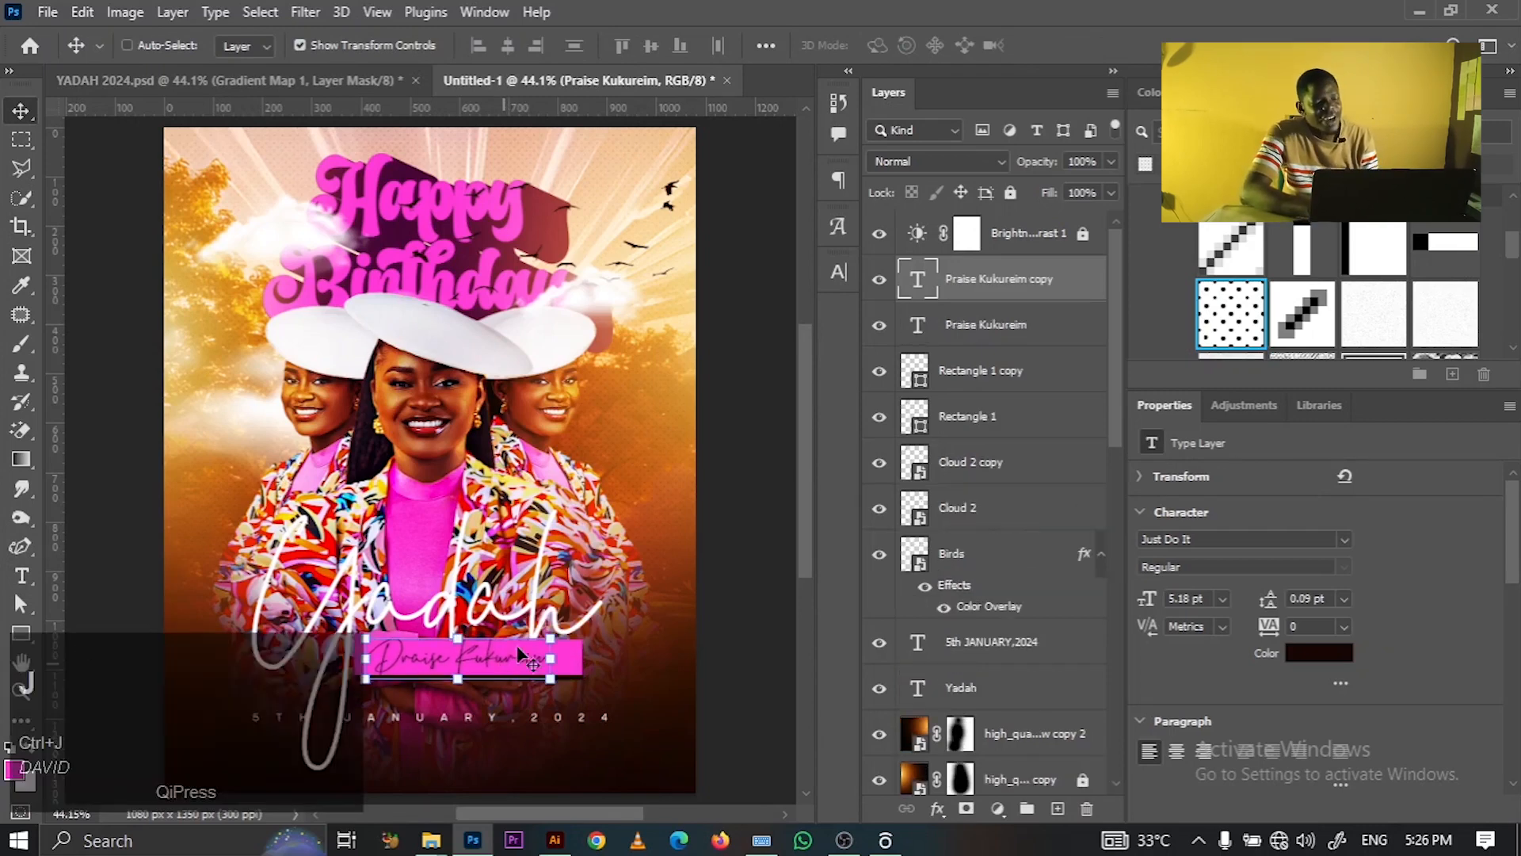
pyautogui.keyDown('ctrl'); pyautogui.click(708, 547); pyautogui.keyUp('ctrl')
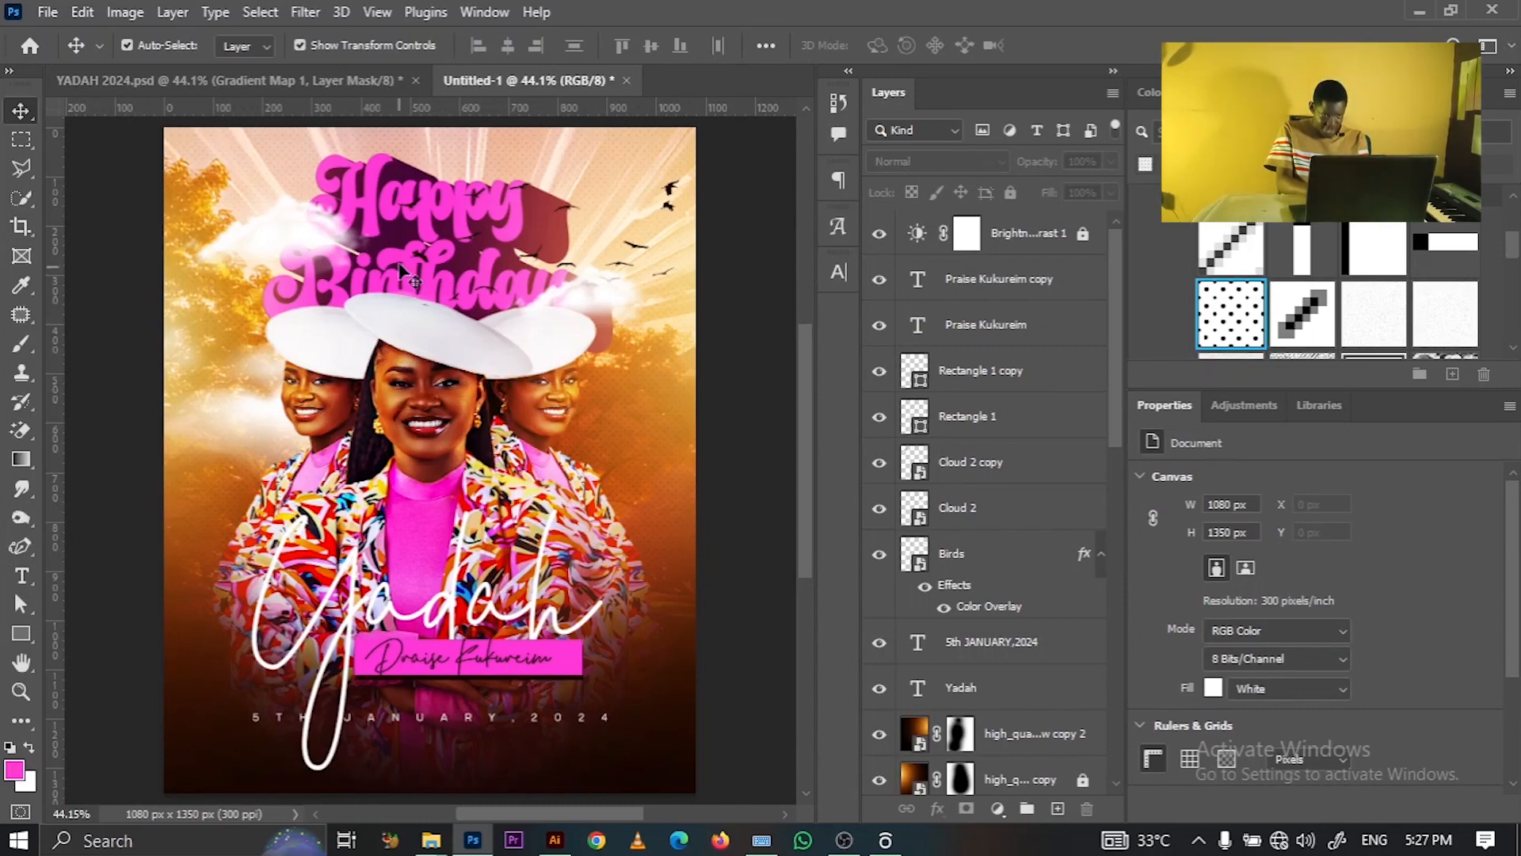
# - Glance at the YADAH 2024.psd reference document, then return to the Untitled-1 poster
pyautogui.click(429, 386)
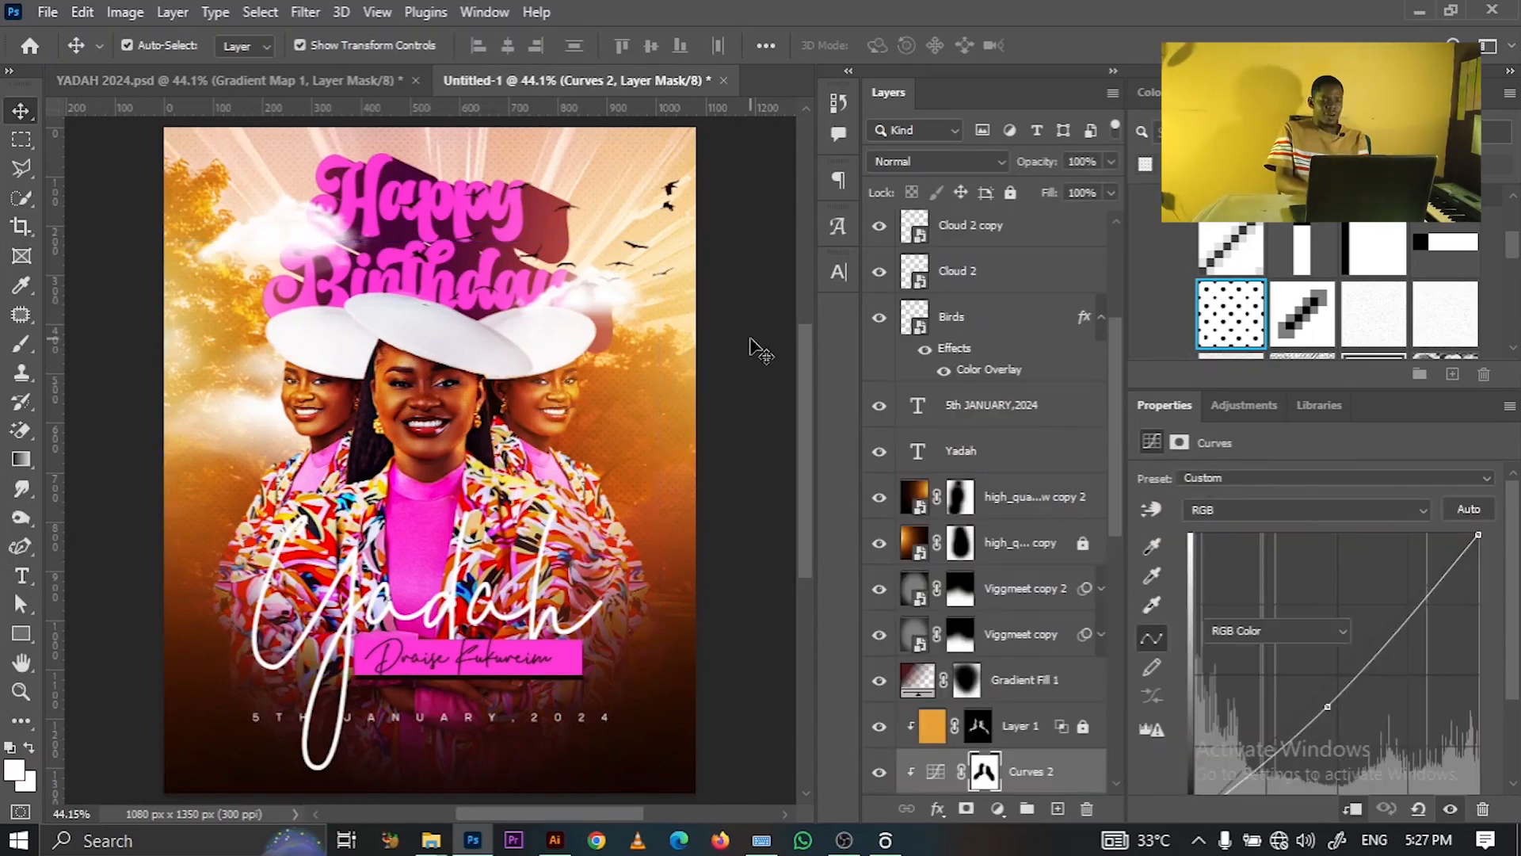
pyautogui.click(438, 120)
pyautogui.click(260, 91)
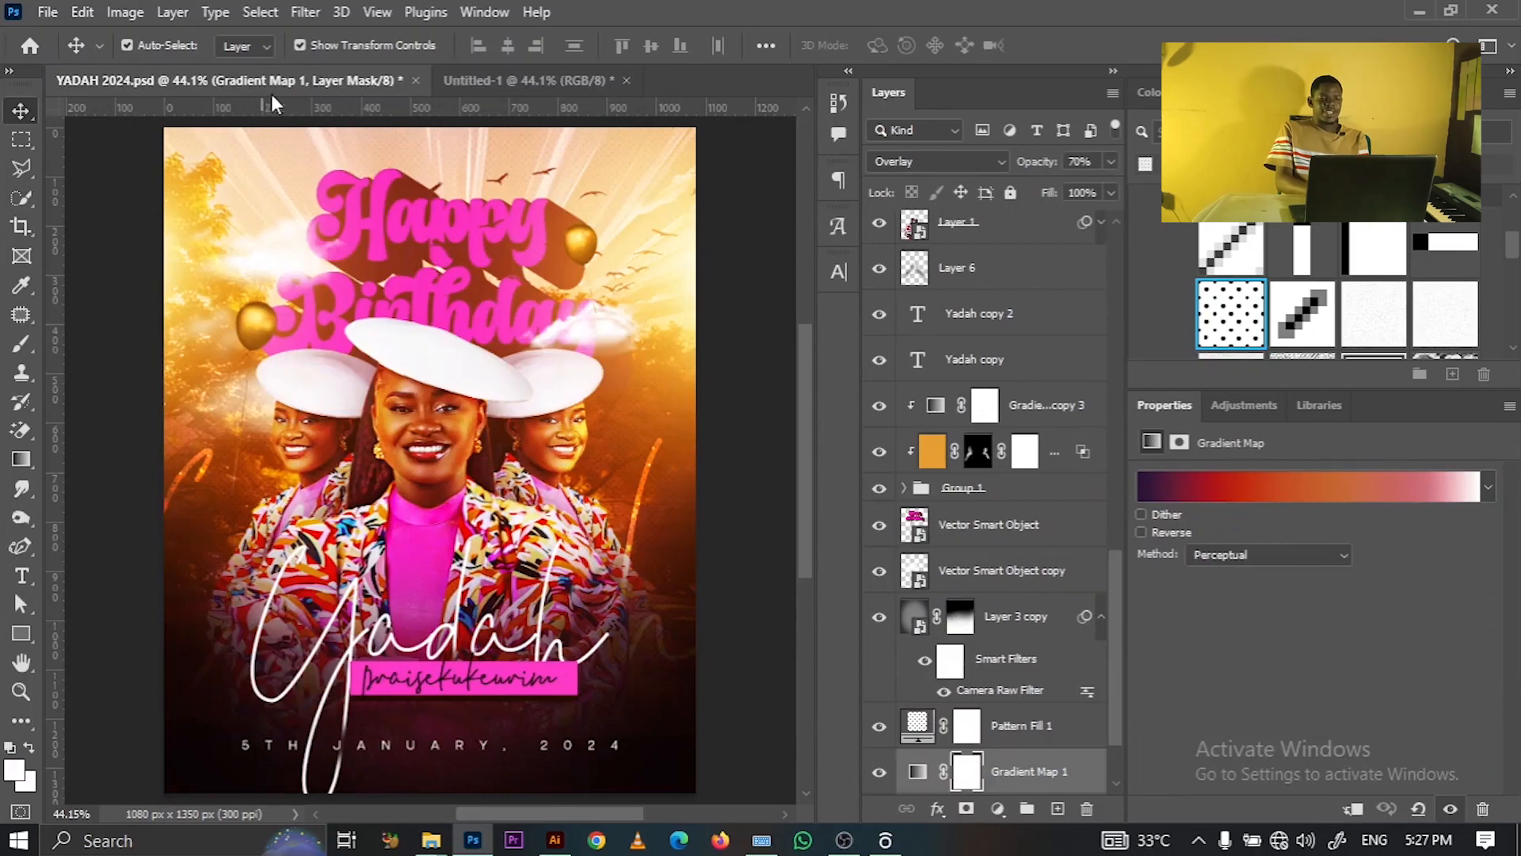
pyautogui.click(529, 82)
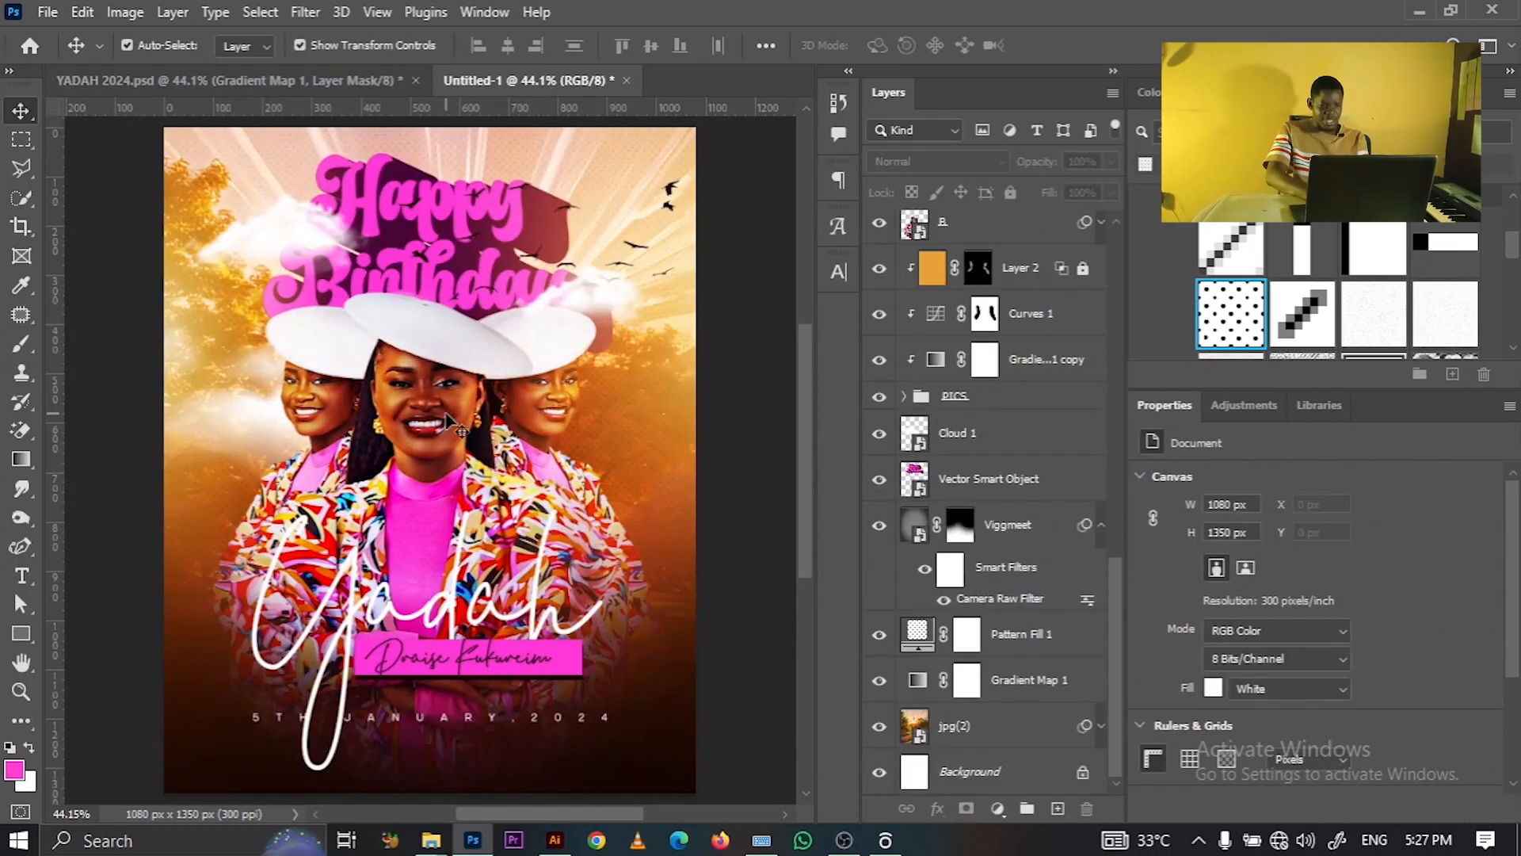
# - Place Ballon 1.png into the poster and scale it to about 15.75% beside the title
pyautogui.moveTo(431, 840)
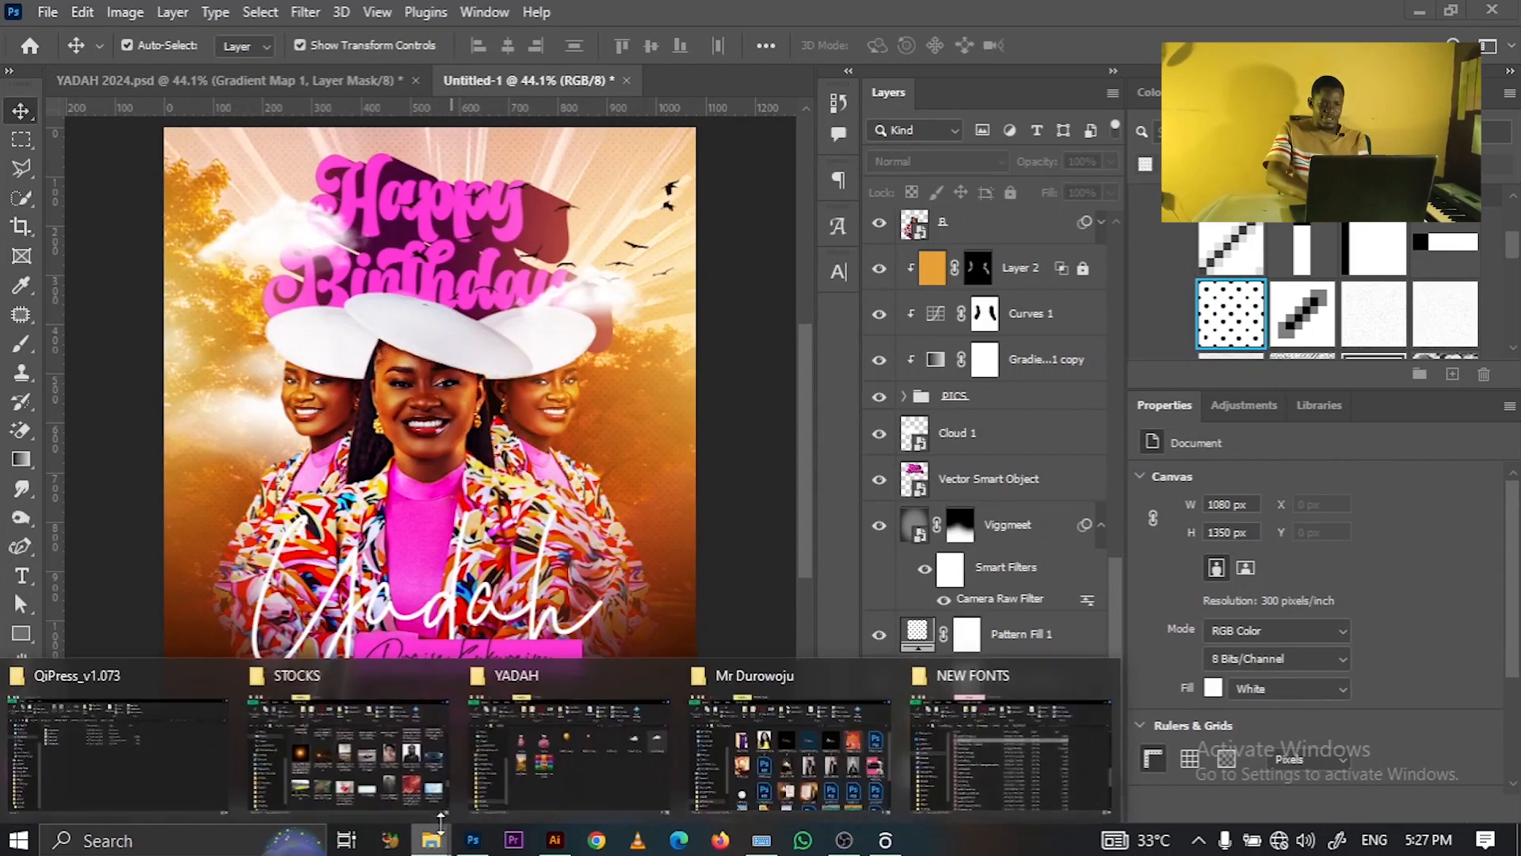
pyautogui.click(575, 753)
pyautogui.moveTo(637, 337); pyautogui.dragTo(618, 190)
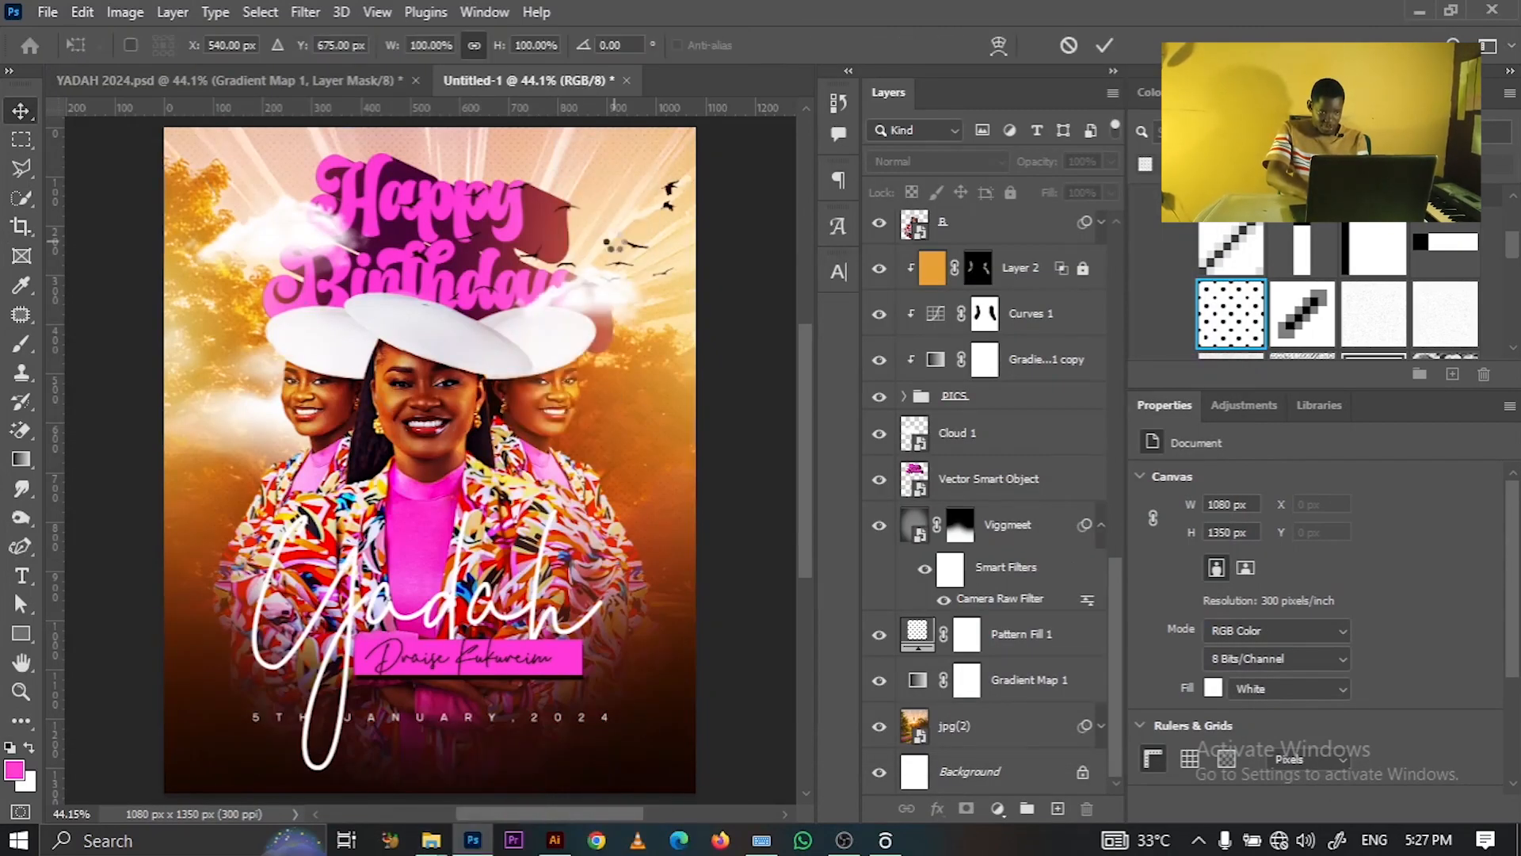
pyautogui.moveTo(695, 792); pyautogui.dragTo(618, 252)
# - Place Ballon 2.png, scale it to about 30%, and position it on the left beside the hat
pyautogui.click(1103, 45)
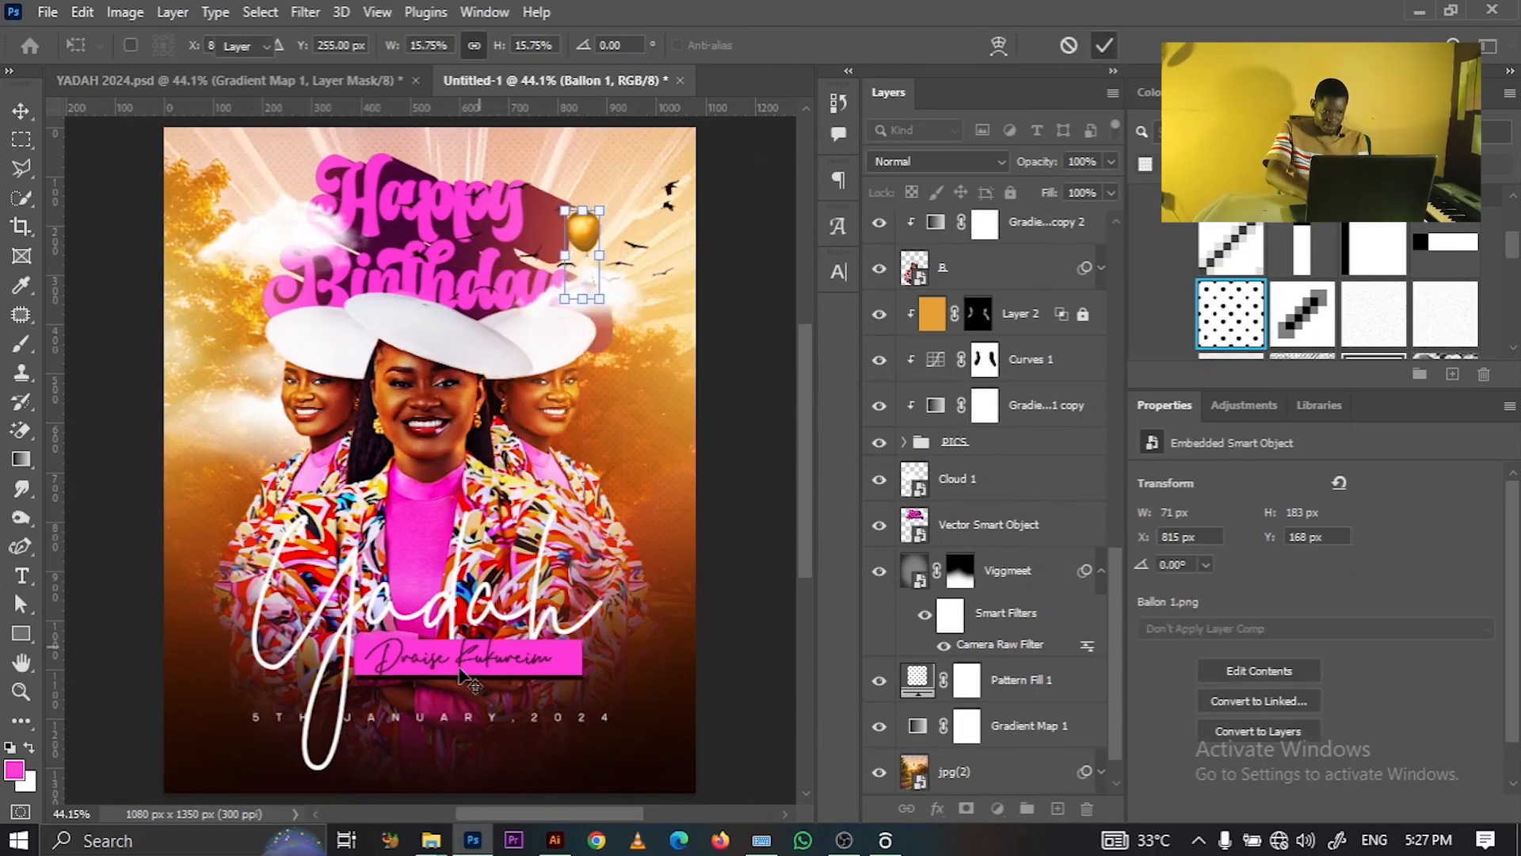
pyautogui.moveTo(431, 840)
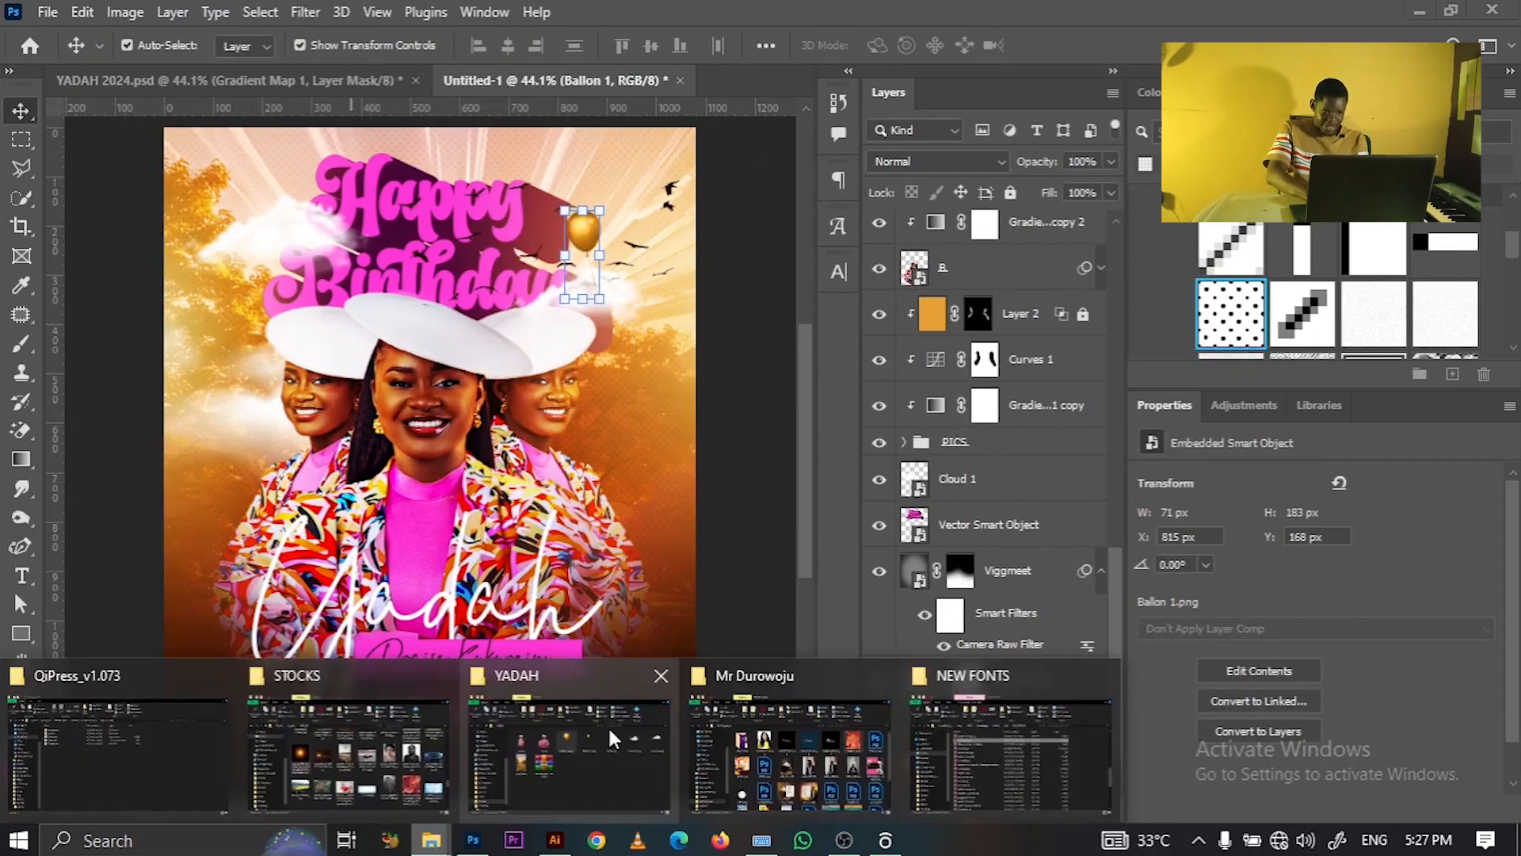
pyautogui.click(760, 749)
pyautogui.moveTo(754, 349); pyautogui.dragTo(278, 349)
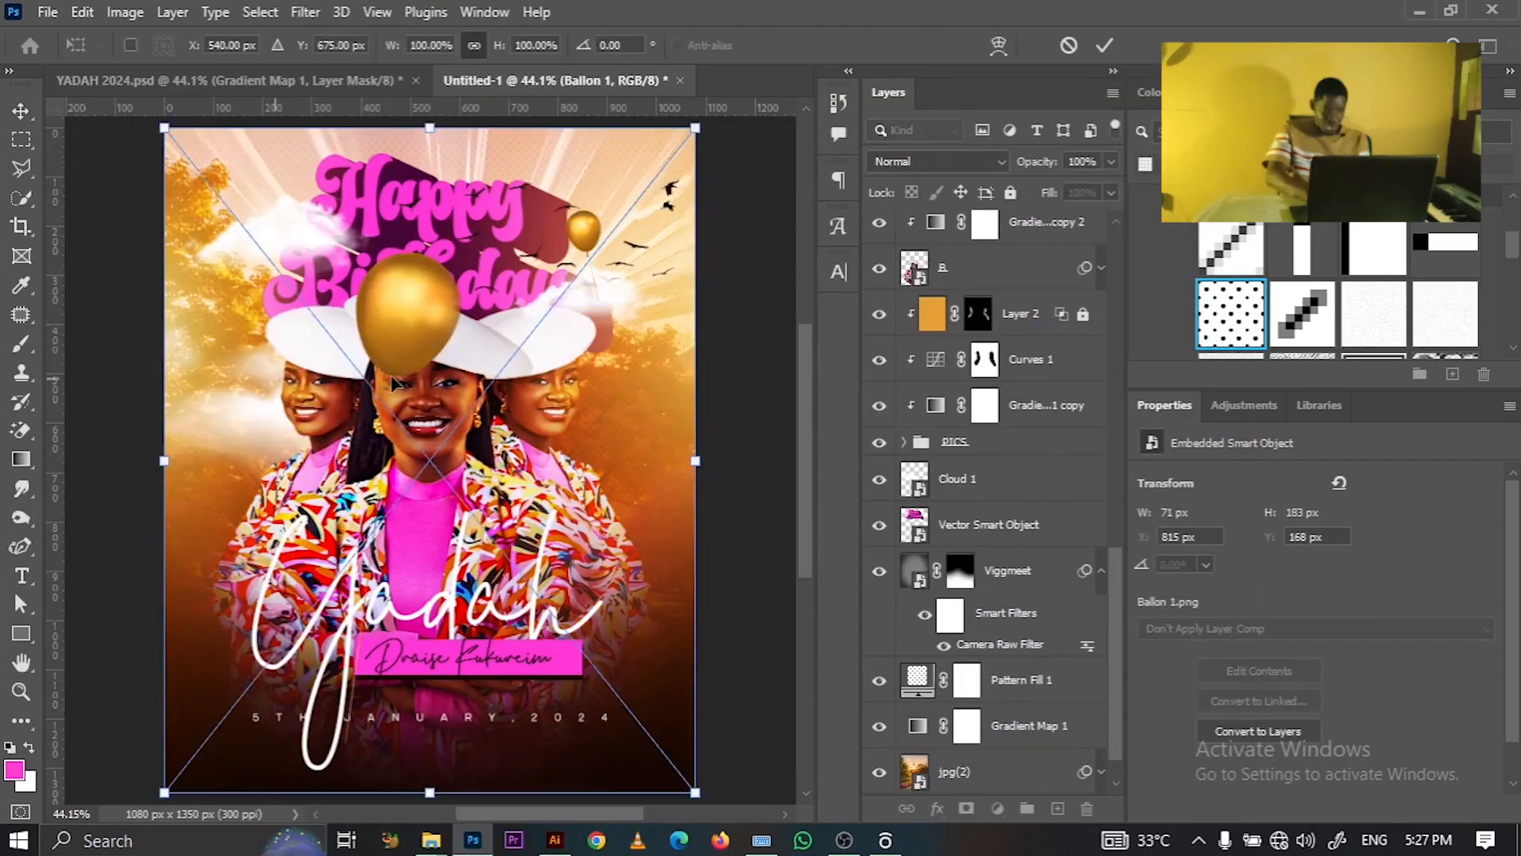
pyautogui.moveTo(689, 791); pyautogui.dragTo(321, 325)
pyautogui.moveTo(229, 213); pyautogui.dragTo(262, 366)
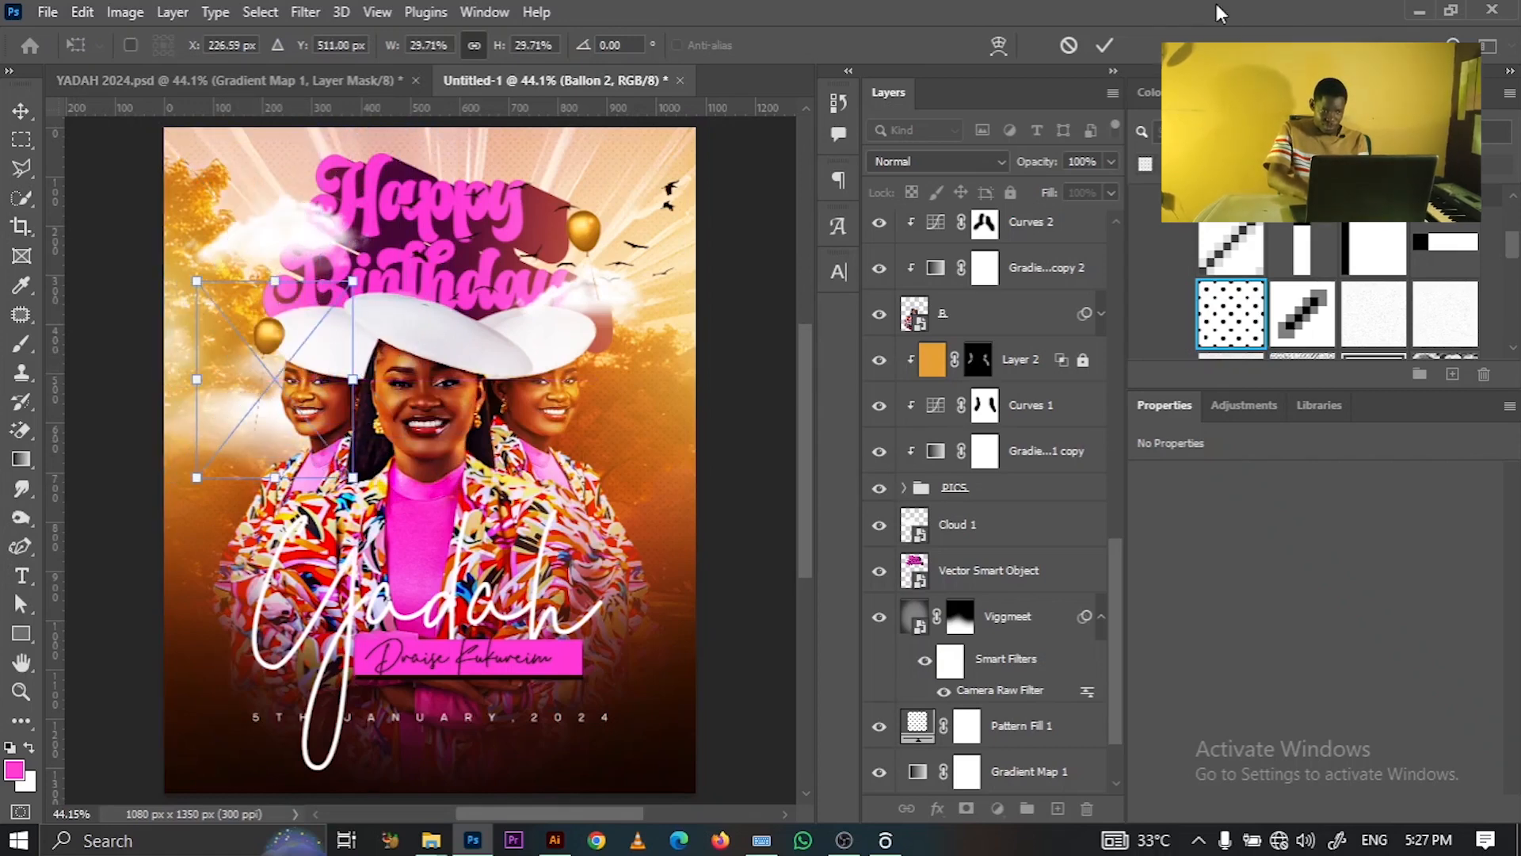
pyautogui.click(1103, 45)
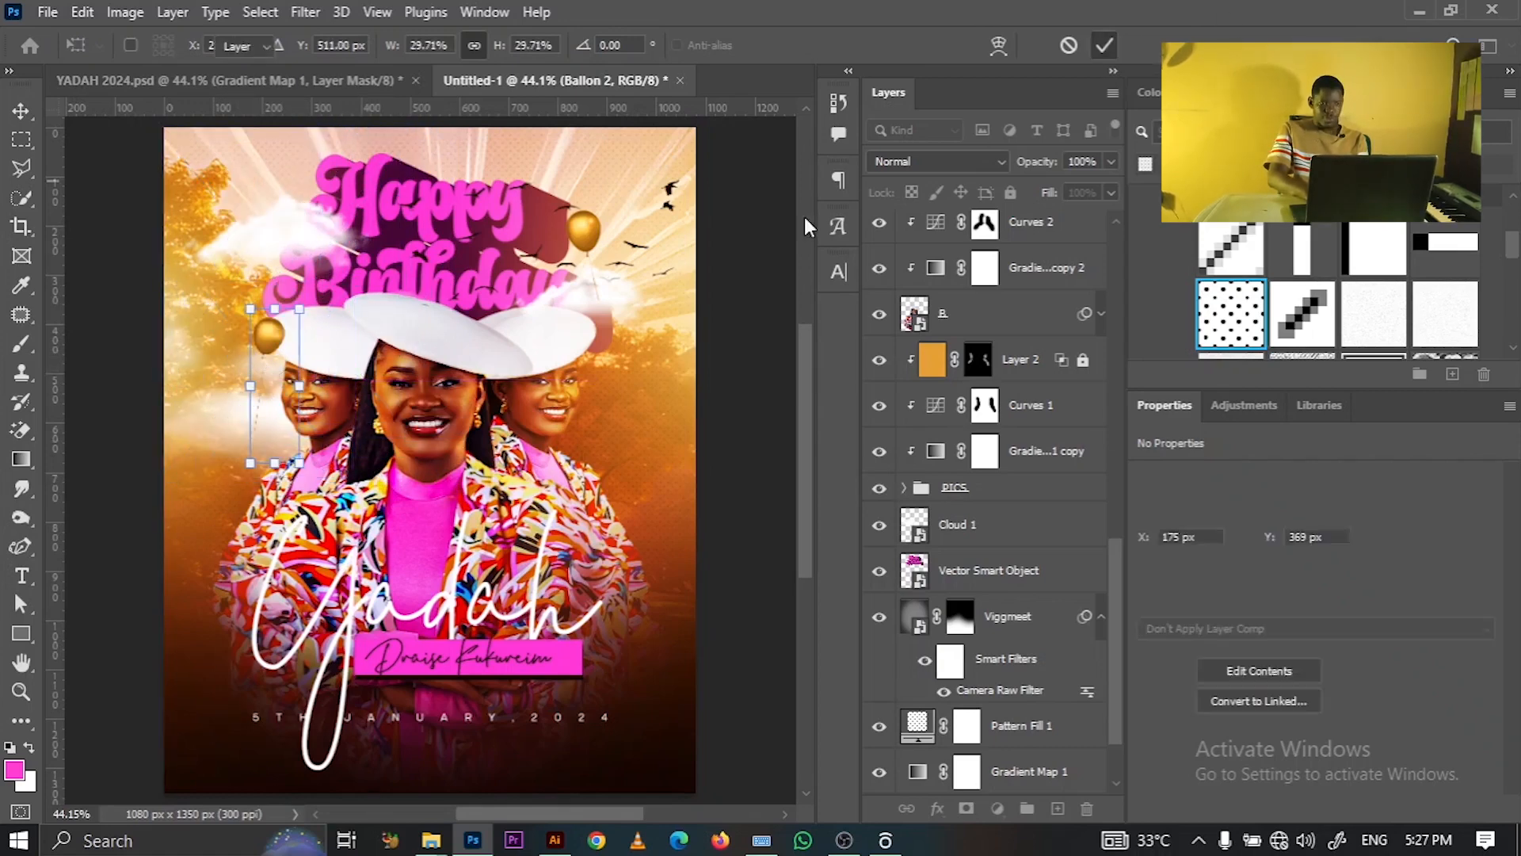
pyautogui.click(745, 294)
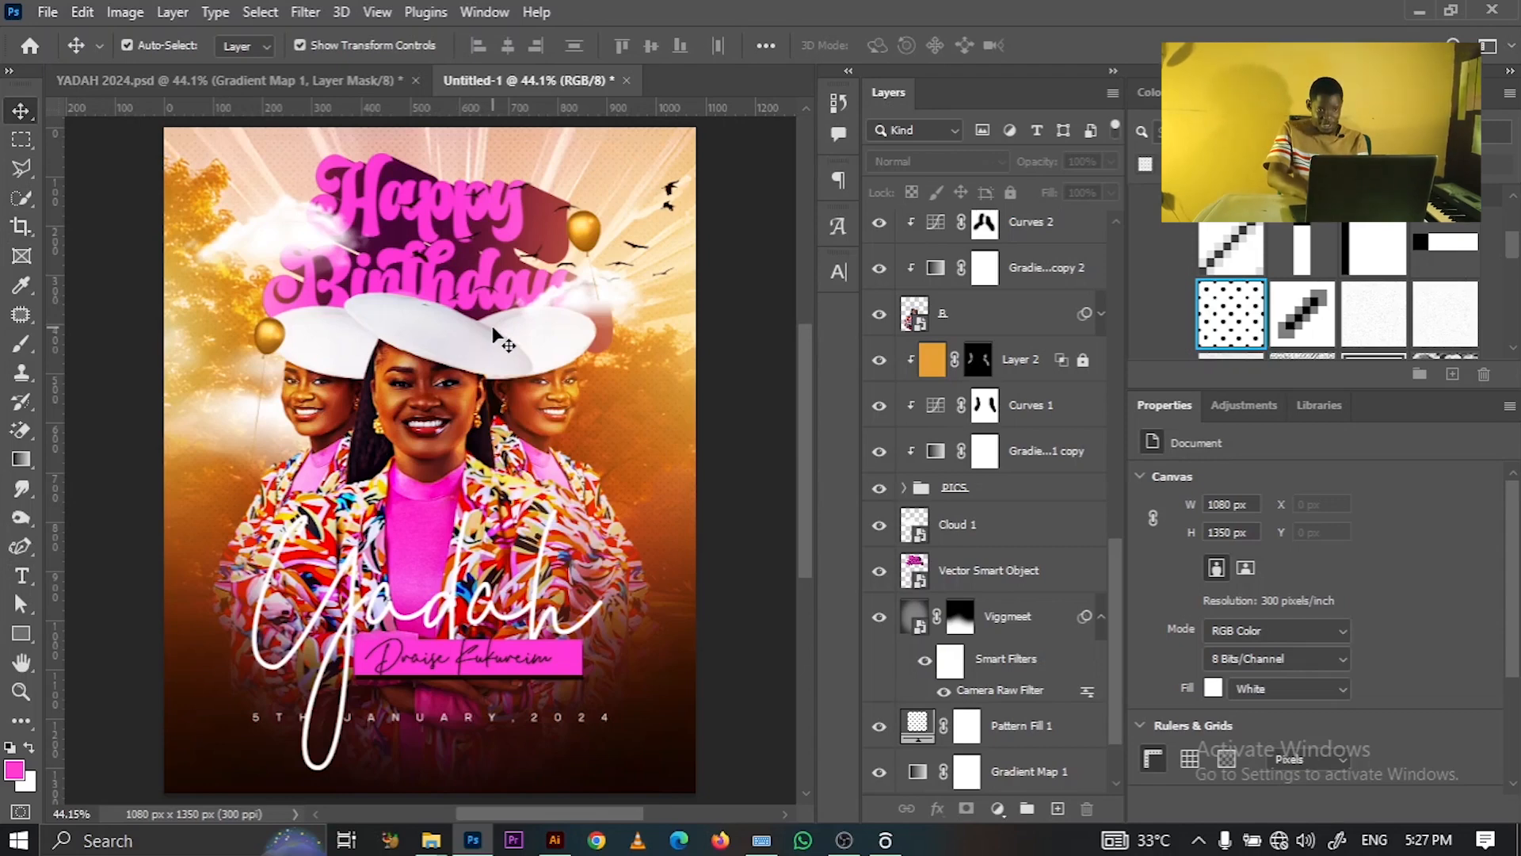
# - Nudge the flock of birds slightly left
pyautogui.click(669, 226)
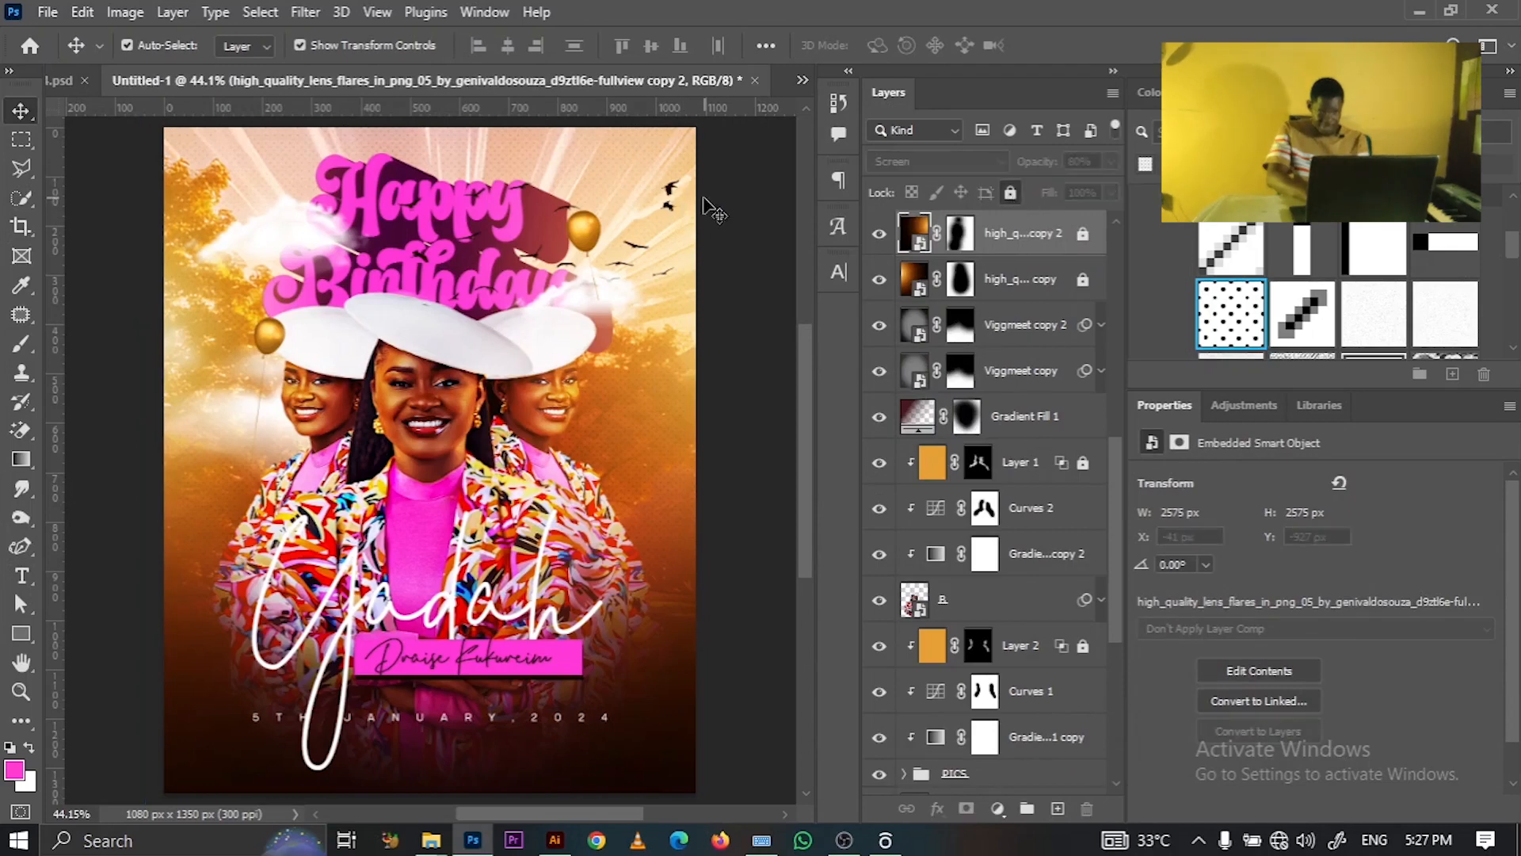
pyautogui.click(671, 193)
pyautogui.hotkey('ctrl', 't')
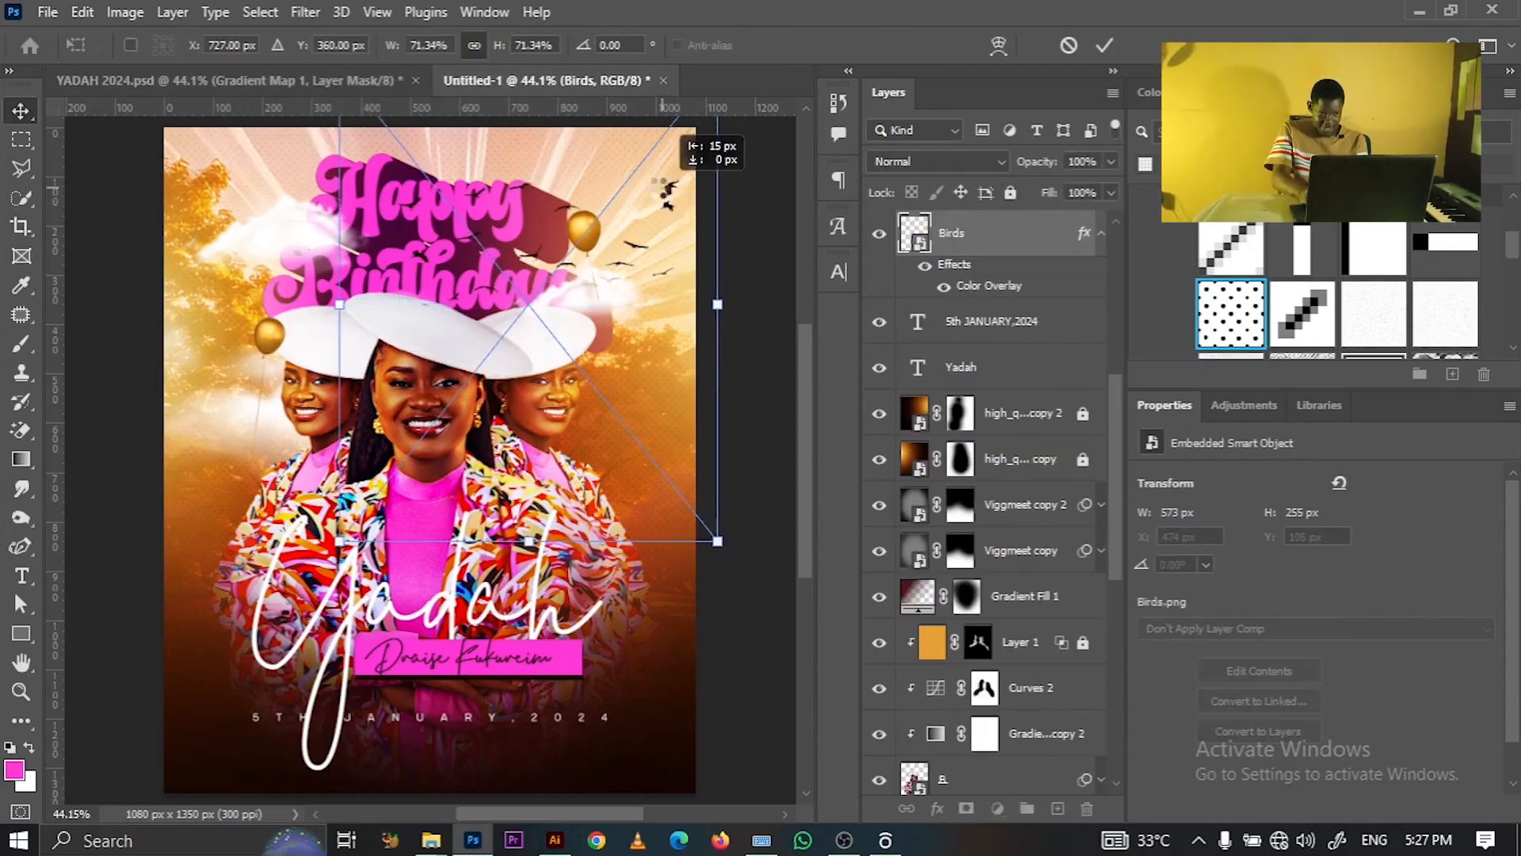
pyautogui.press('Left')
pyautogui.press('Left')
pyautogui.press('Left')
pyautogui.press('Left')
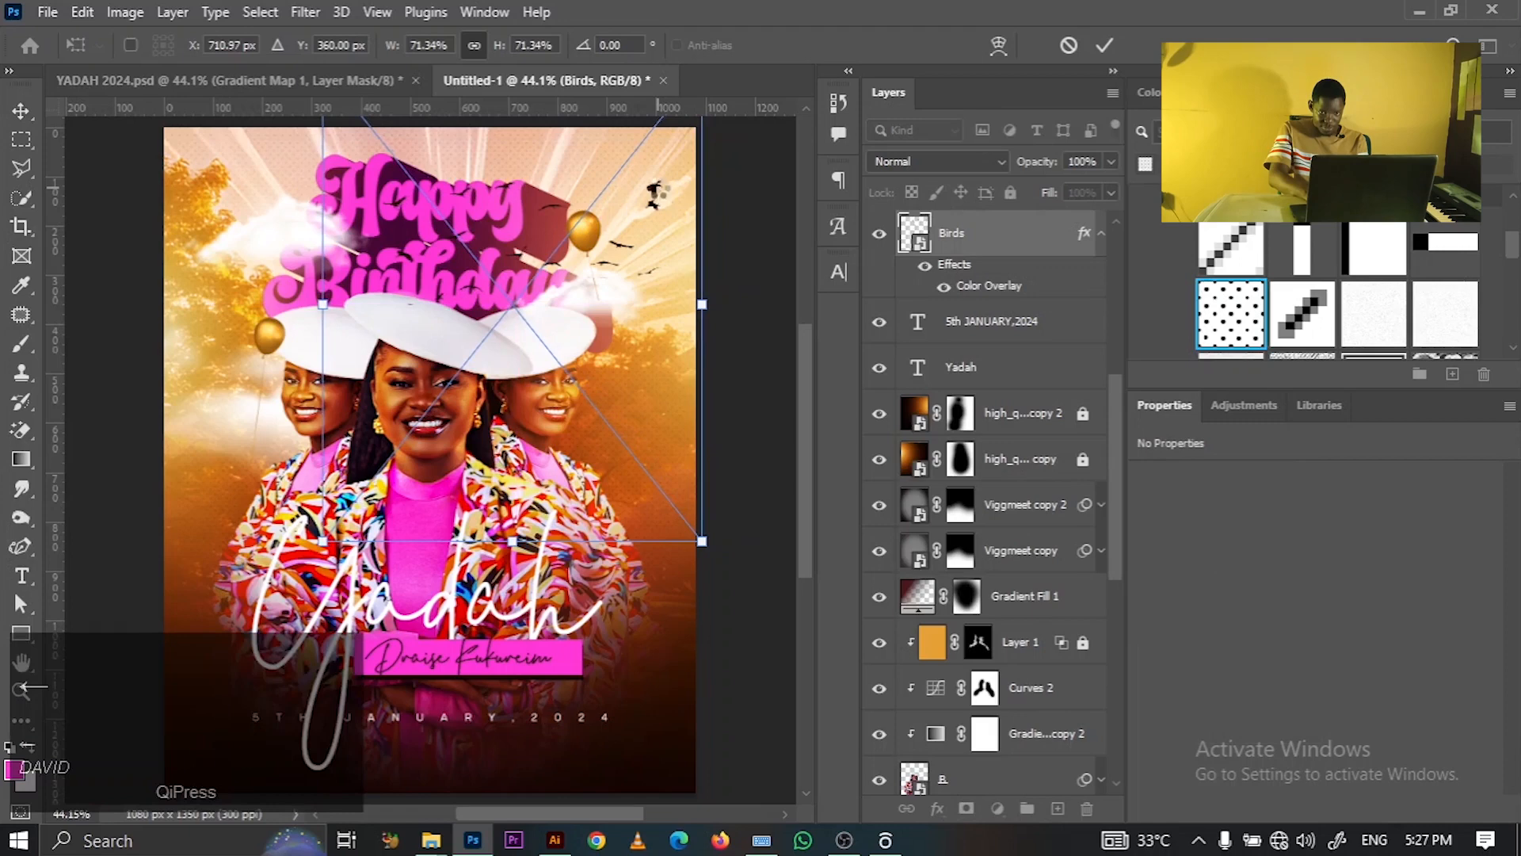
pyautogui.click(1104, 46)
pyautogui.click(747, 429)
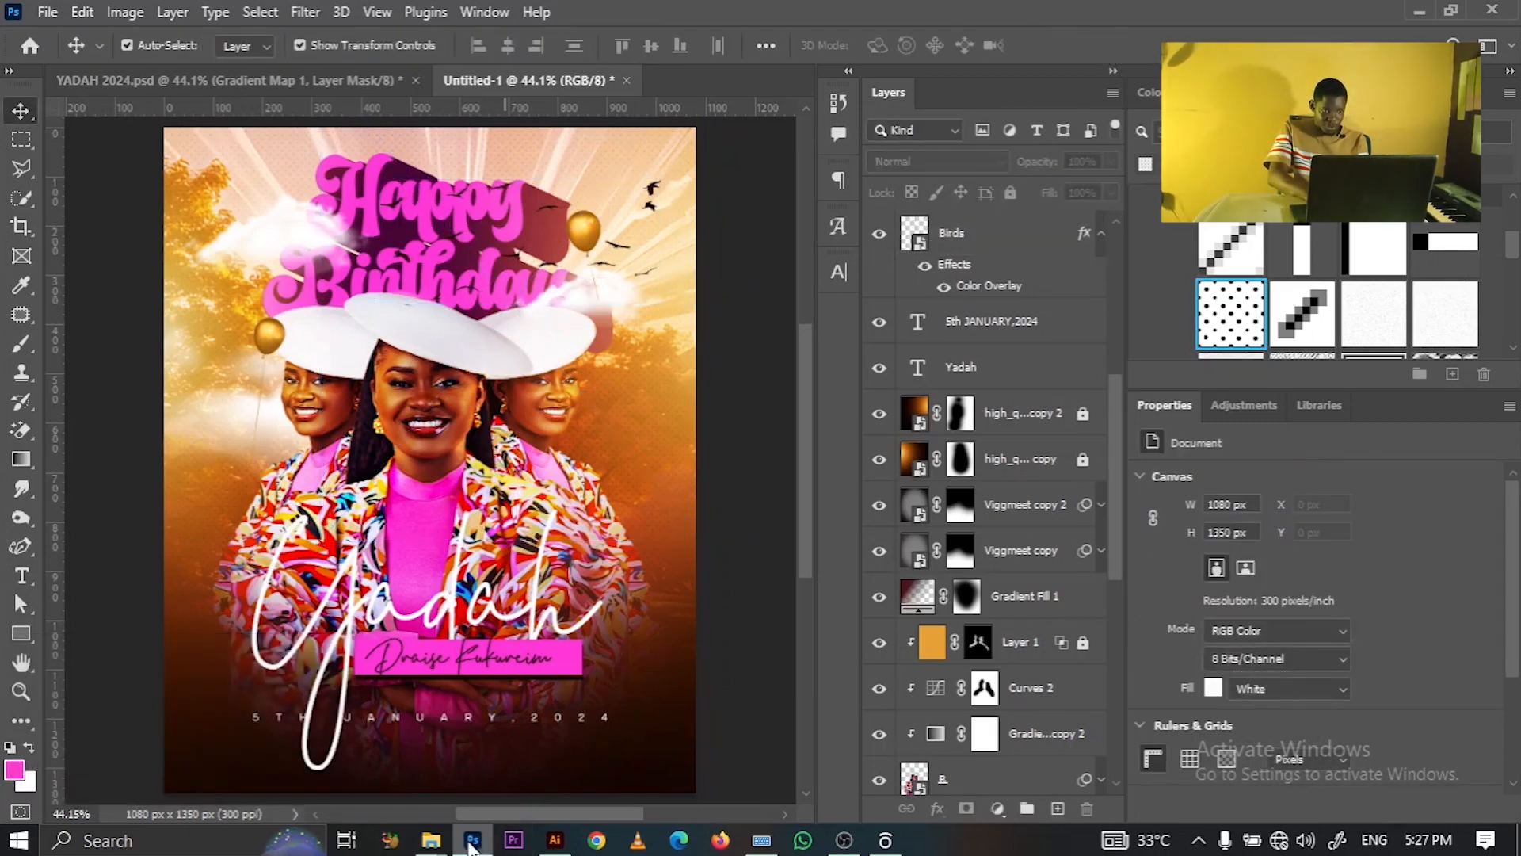
# - Duplicate the large Yadah script, move the copy down the layer stack, and enlarge it
pyautogui.click(507, 618)
pyautogui.hotkey('ctrl', 'j')
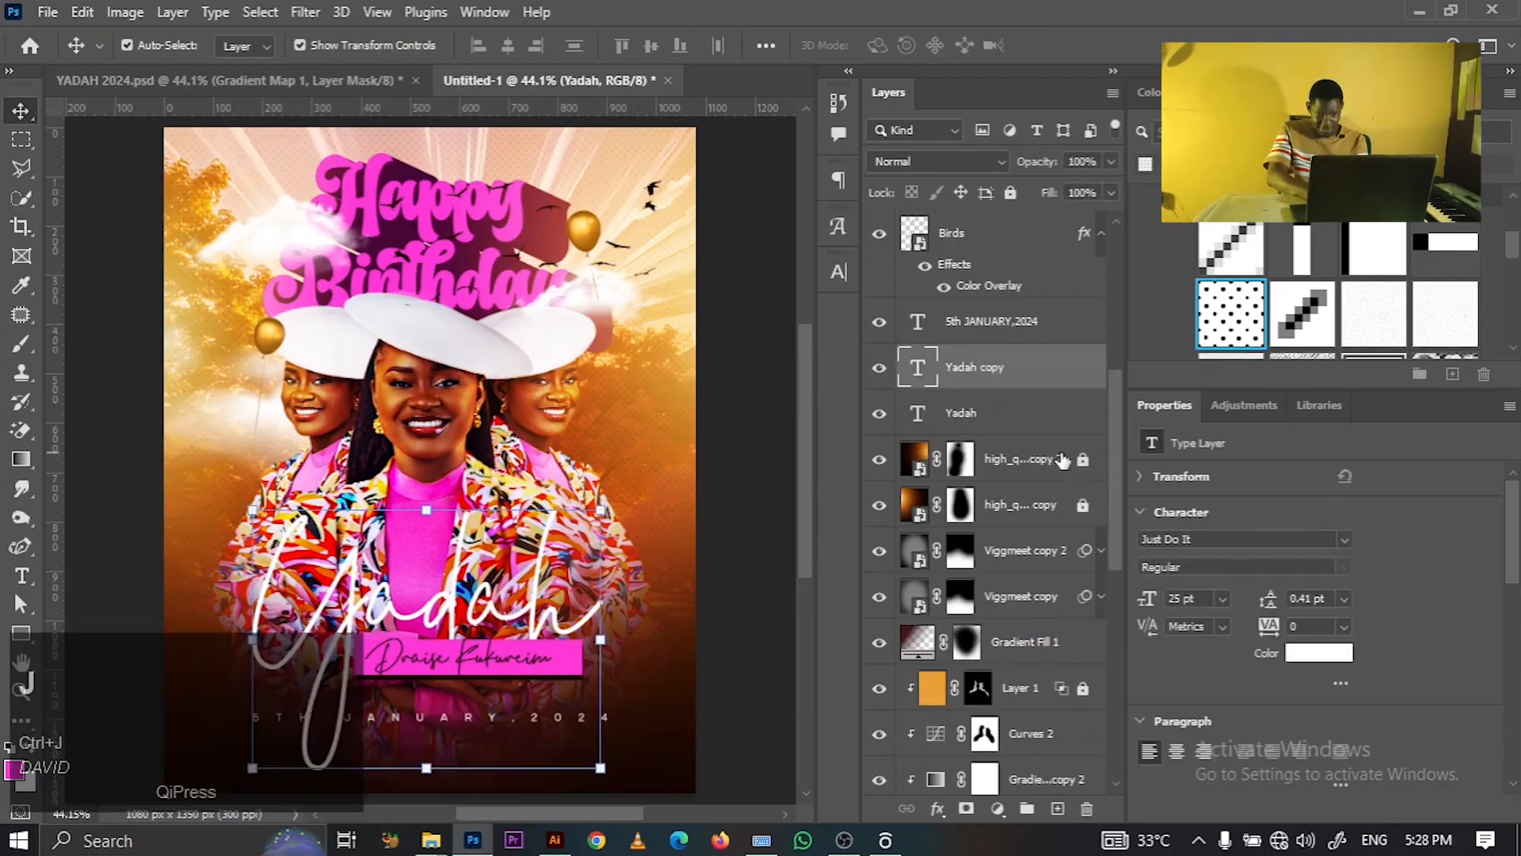
pyautogui.moveTo(1038, 389); pyautogui.dragTo(1066, 663)
pyautogui.moveTo(1113, 569); pyautogui.dragTo(1110, 635)
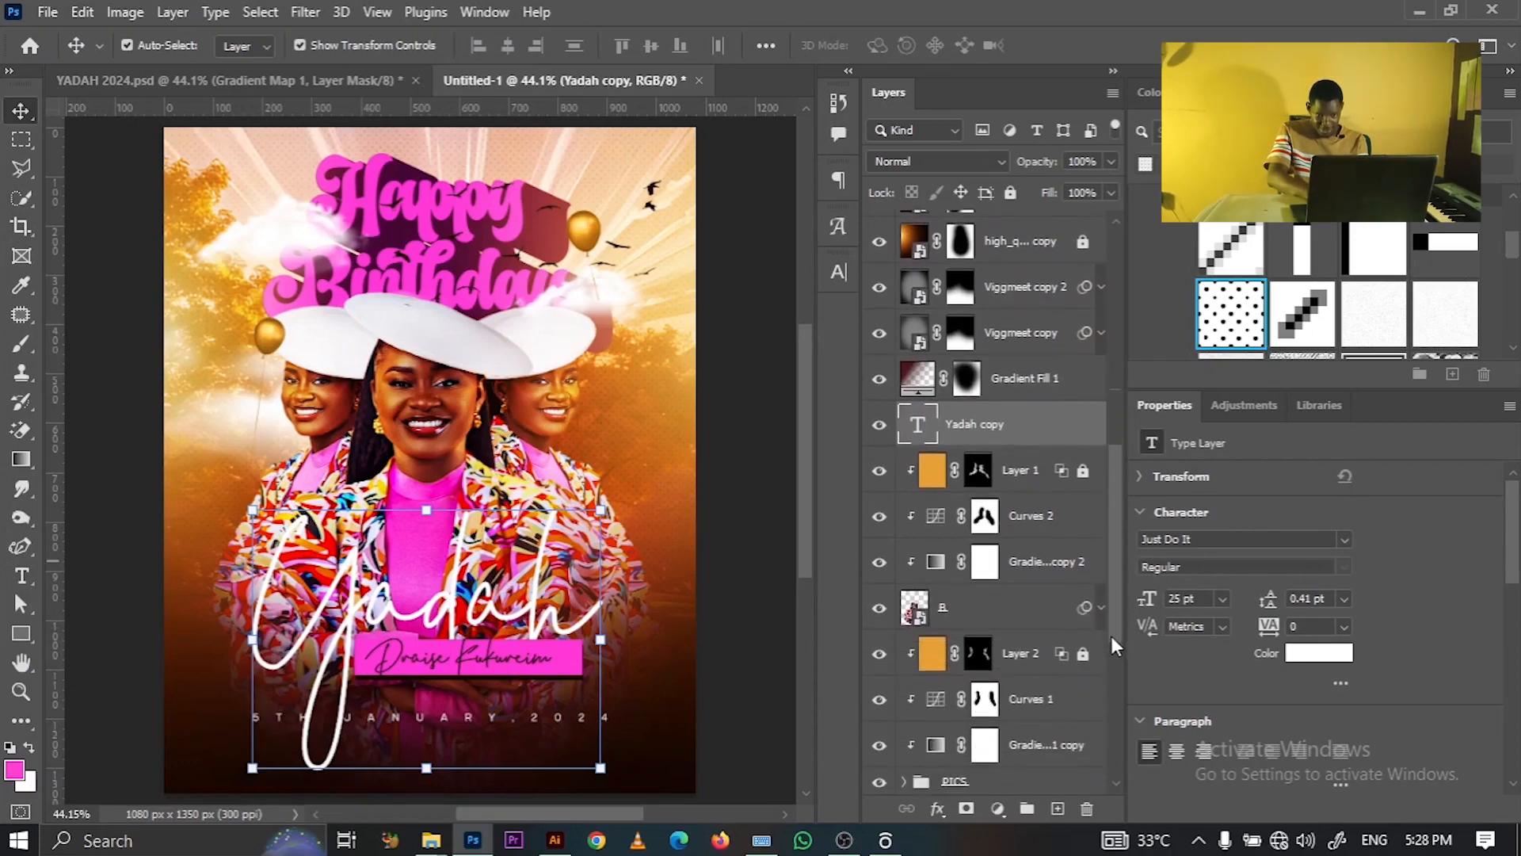
pyautogui.moveTo(1018, 450); pyautogui.dragTo(1012, 772)
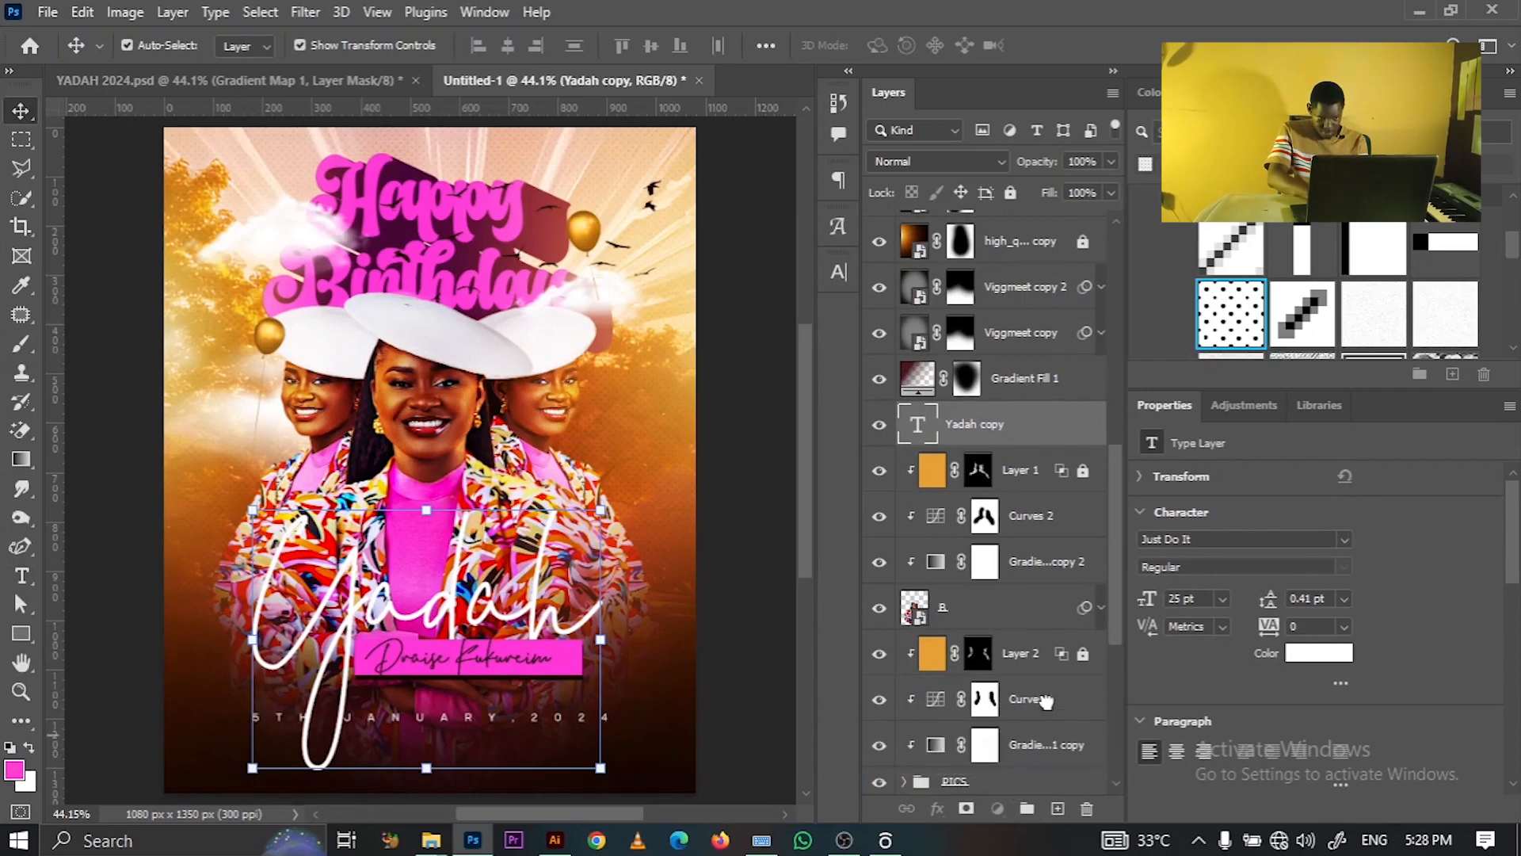
pyautogui.moveTo(1116, 601); pyautogui.dragTo(1115, 640)
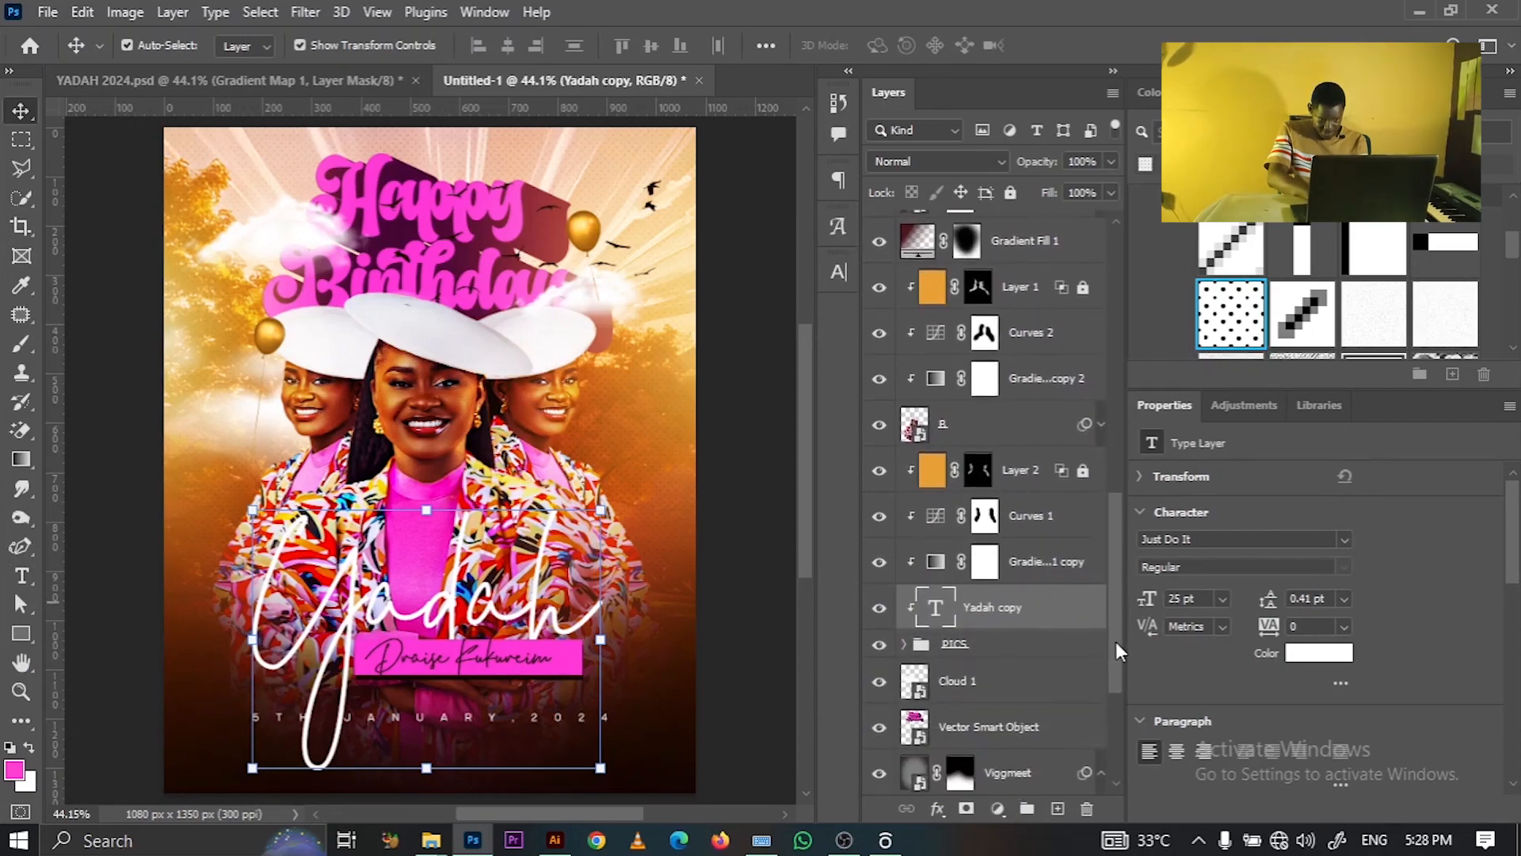
pyautogui.moveTo(1032, 609); pyautogui.dragTo(1034, 651)
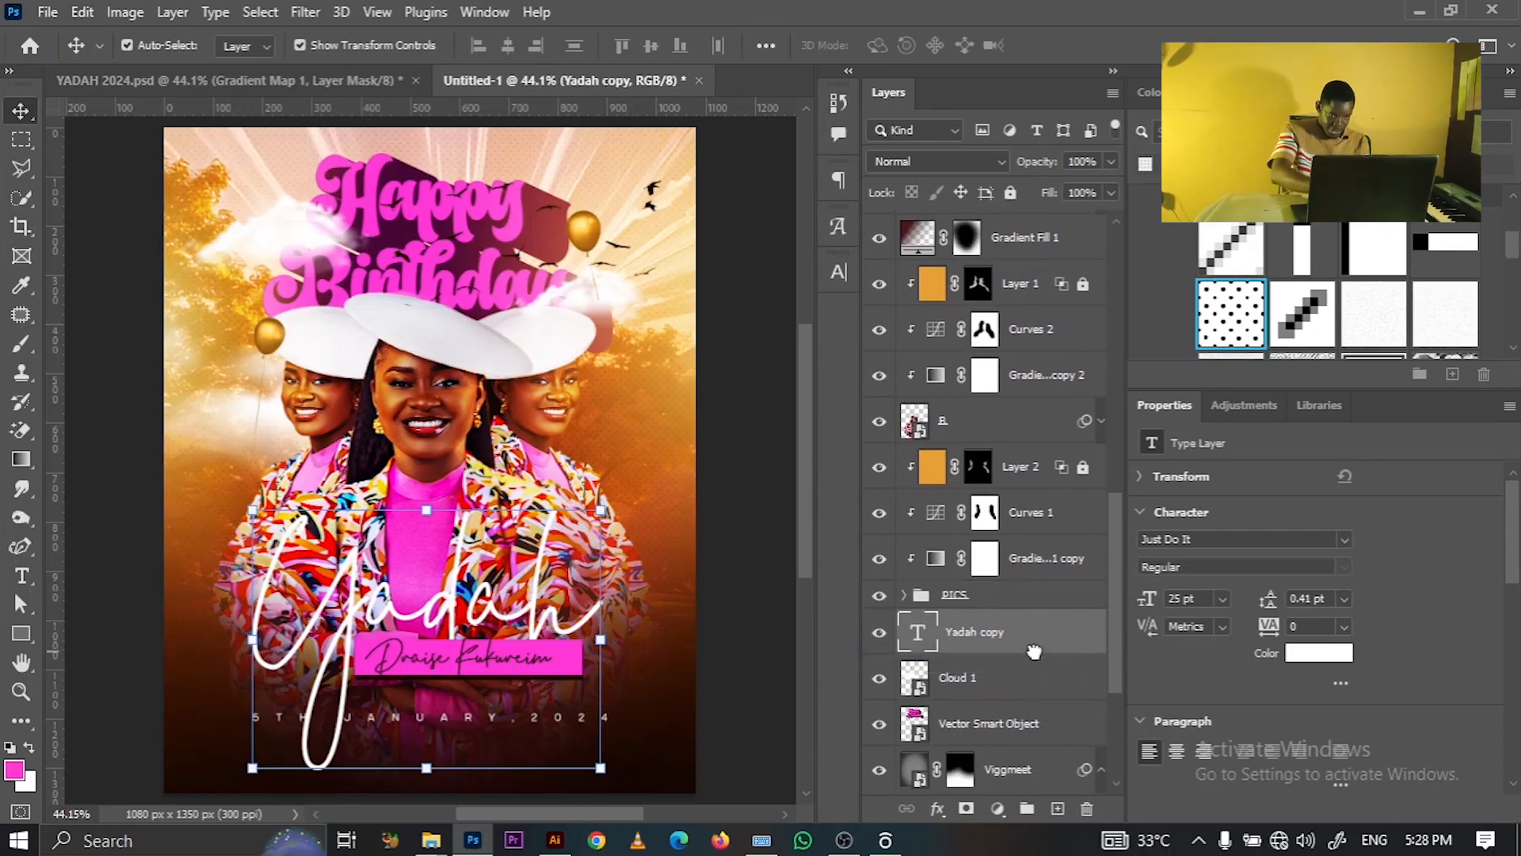
pyautogui.hotkey('ctrl', 't')
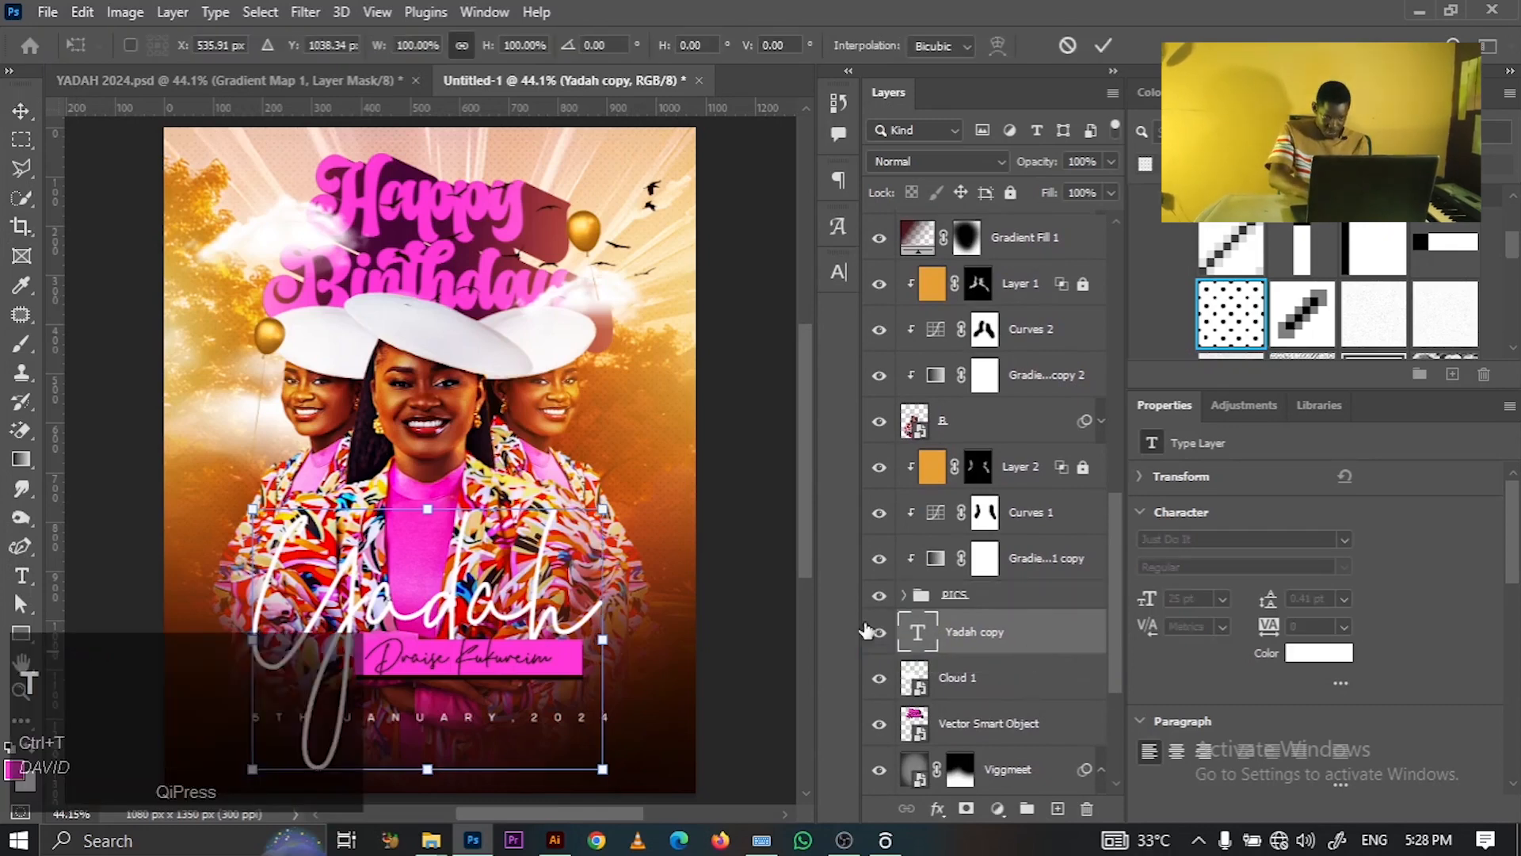
pyautogui.moveTo(603, 508); pyautogui.dragTo(765, 448)
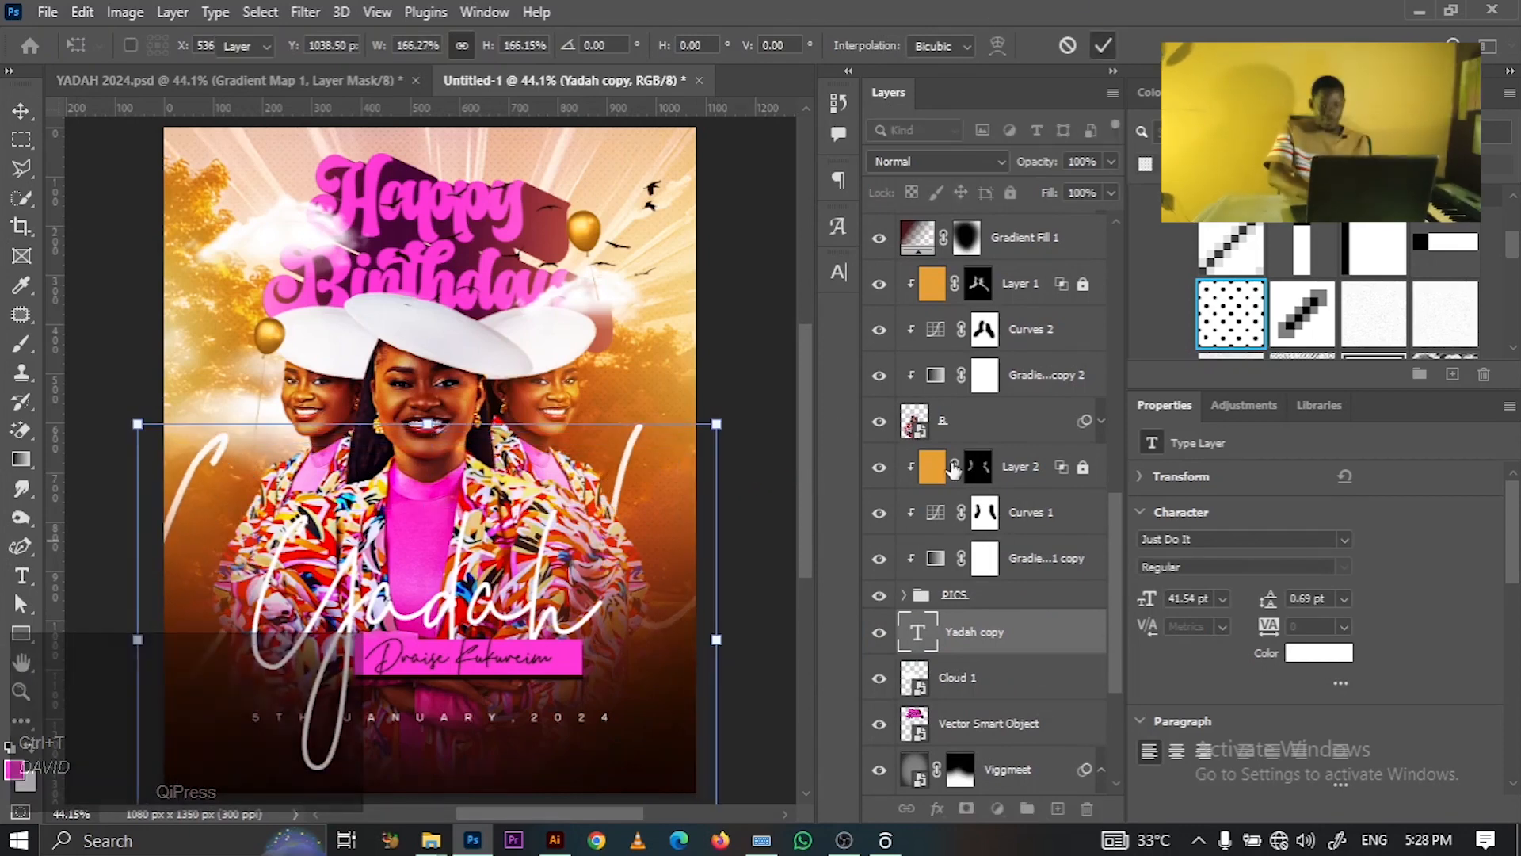
pyautogui.press('Return')
# - Set Yadah copy to Overlay, duplicate it twice, and set copies 3, 2 and copy to Overlay
pyautogui.click(927, 160)
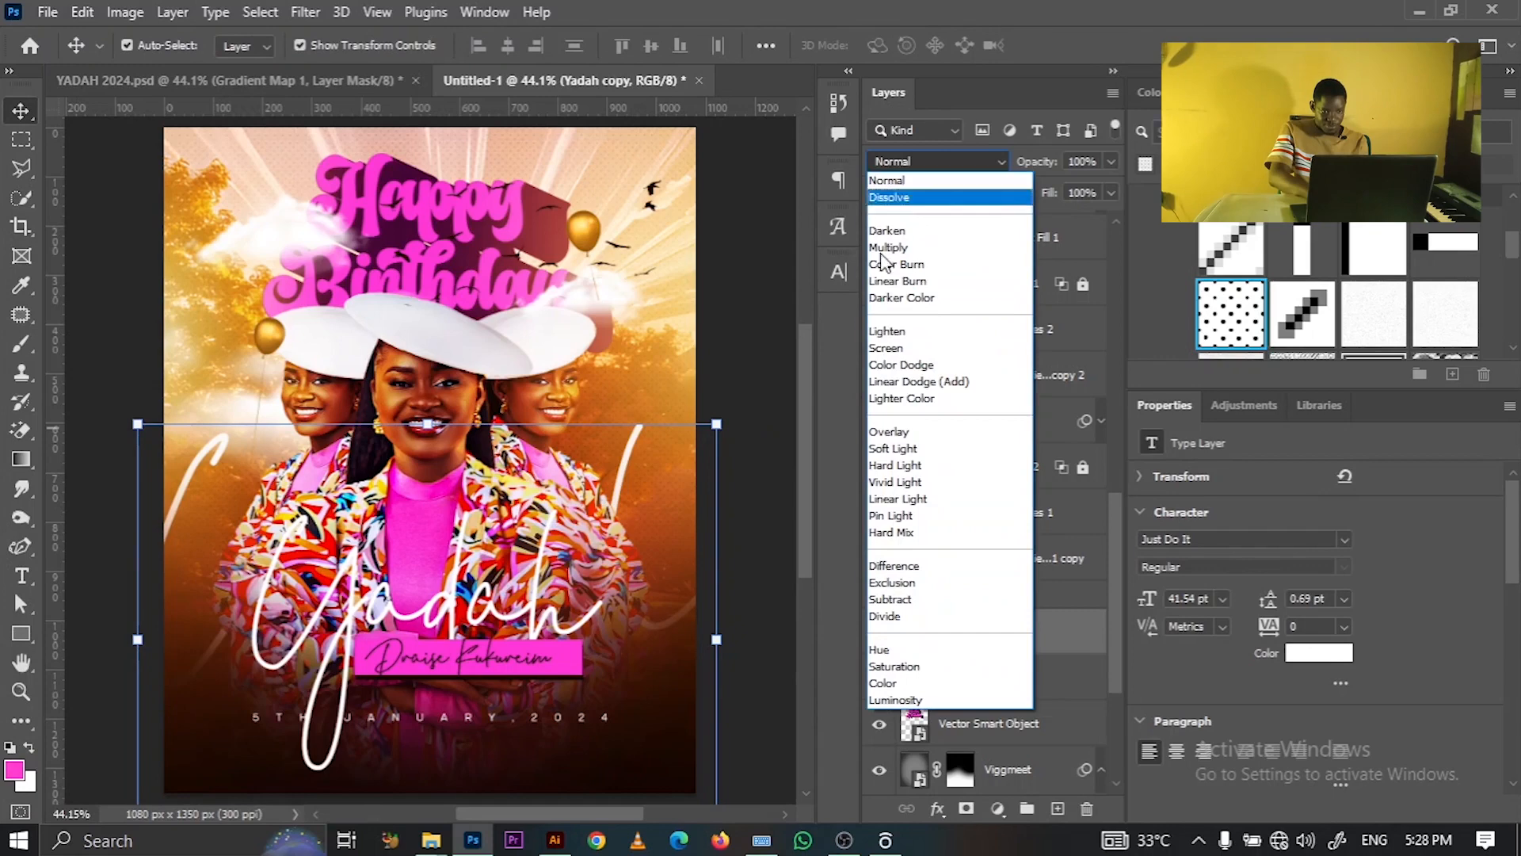
pyautogui.click(883, 437)
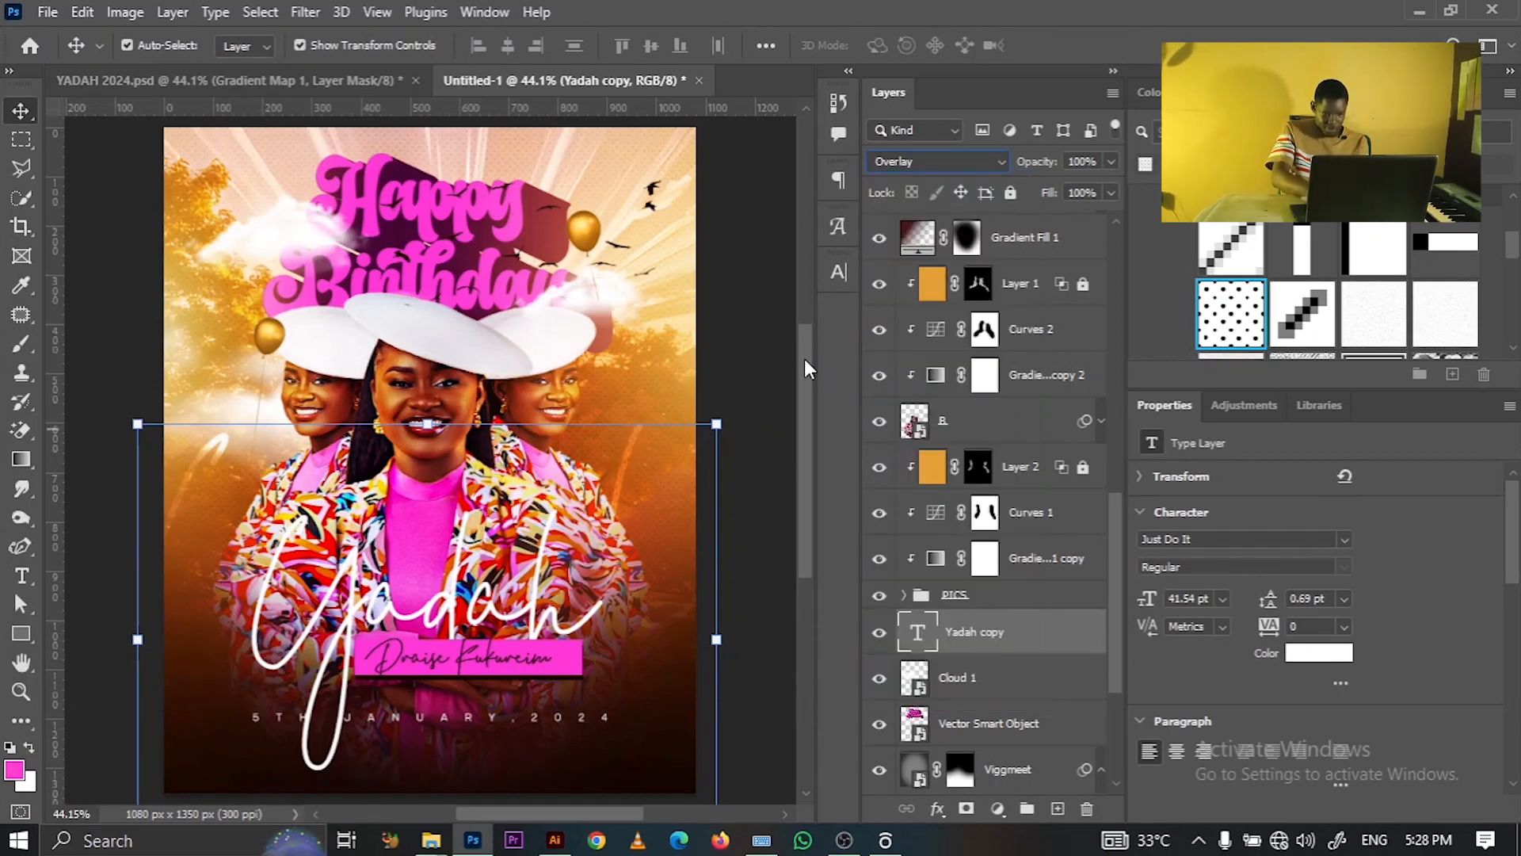
pyautogui.hotkey('shift', '+')
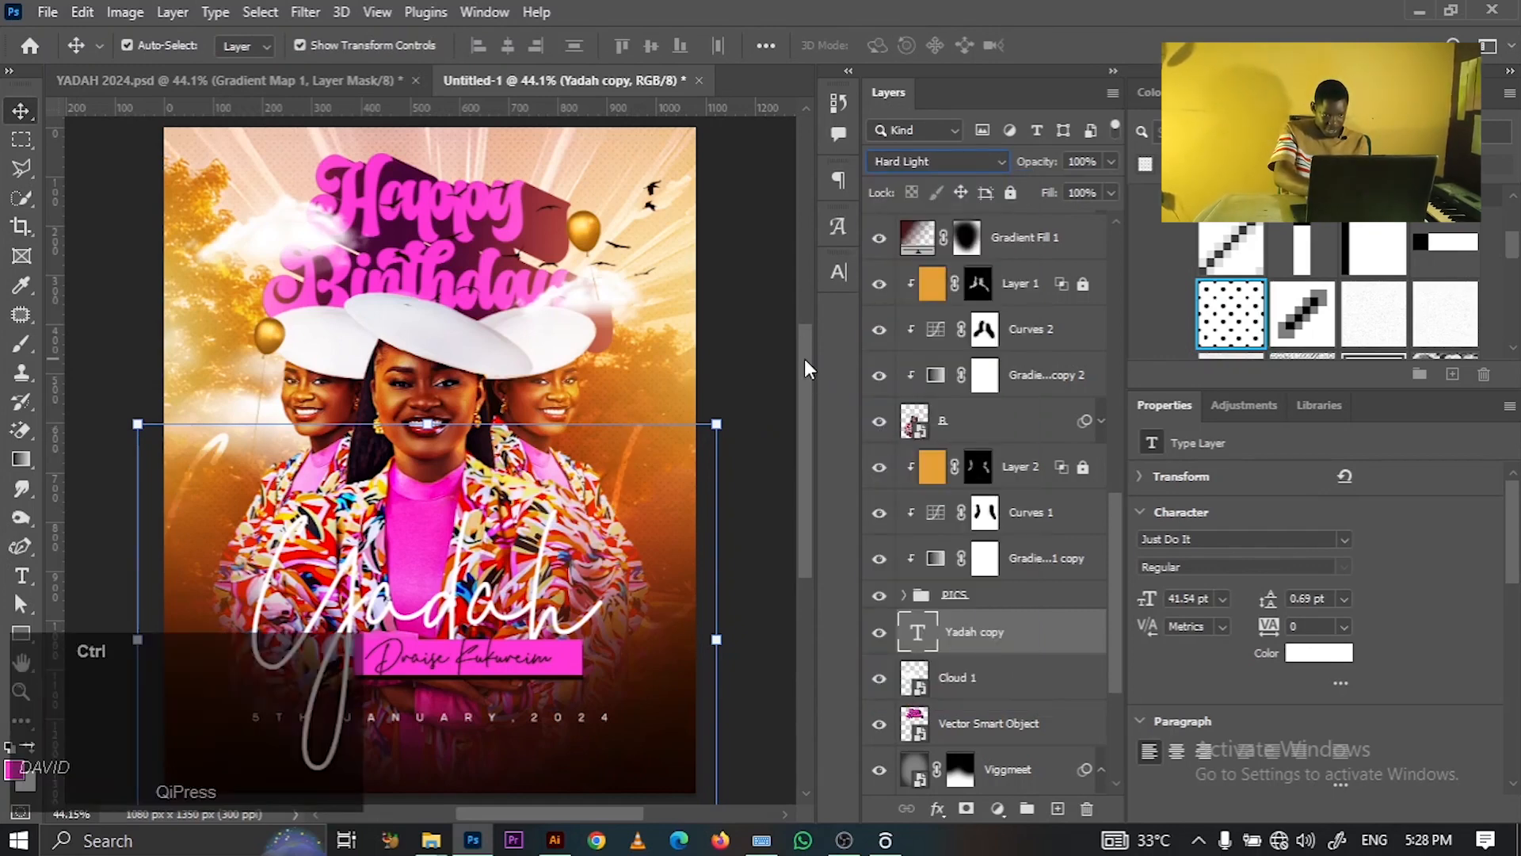
pyautogui.hotkey('ctrl', 'j')
pyautogui.hotkey('ctrl', 'j')
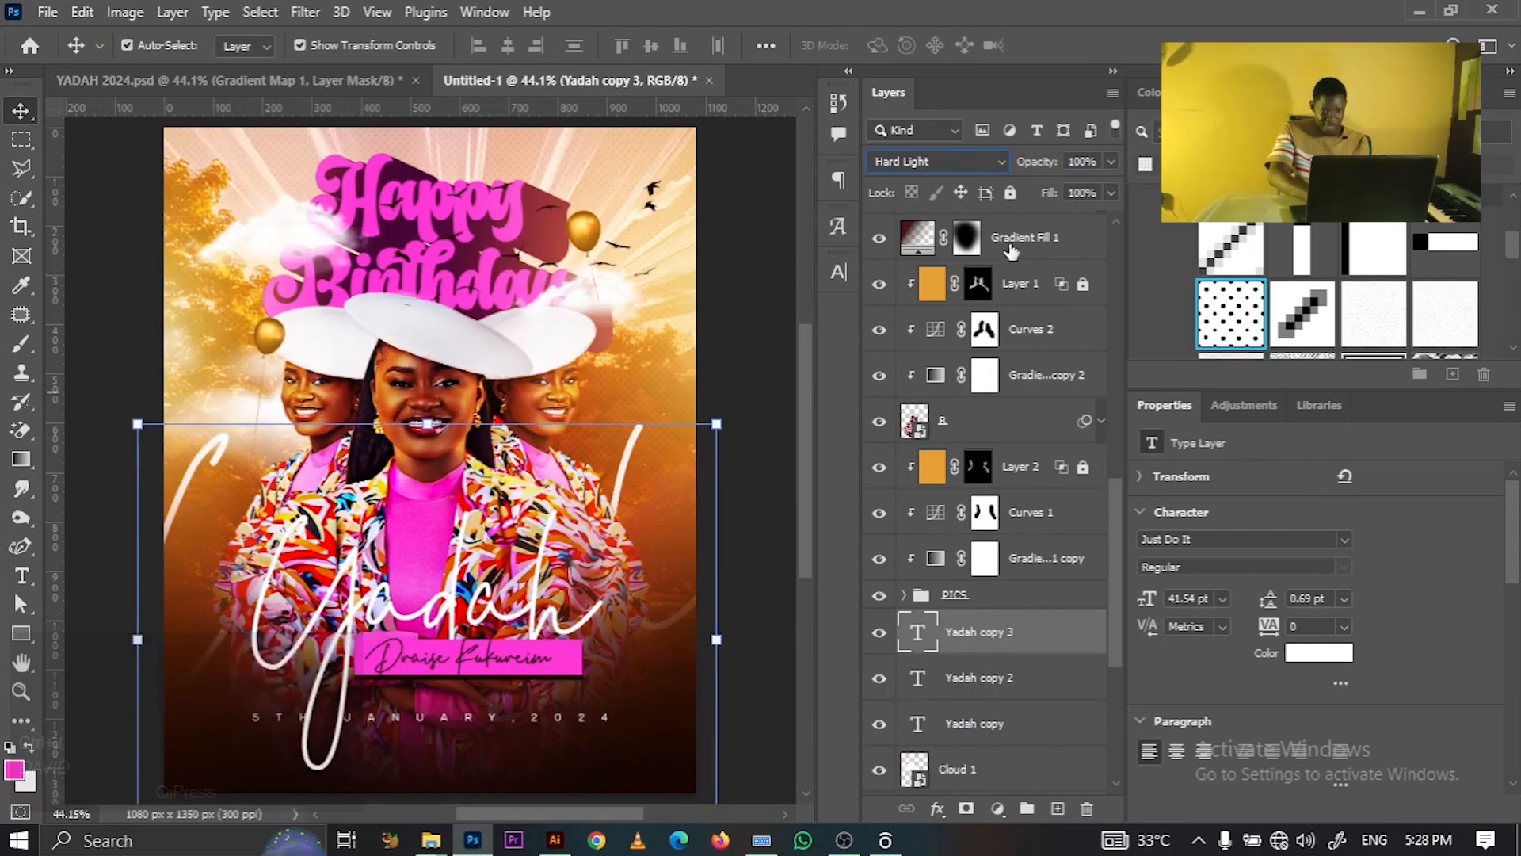
pyautogui.click(912, 158)
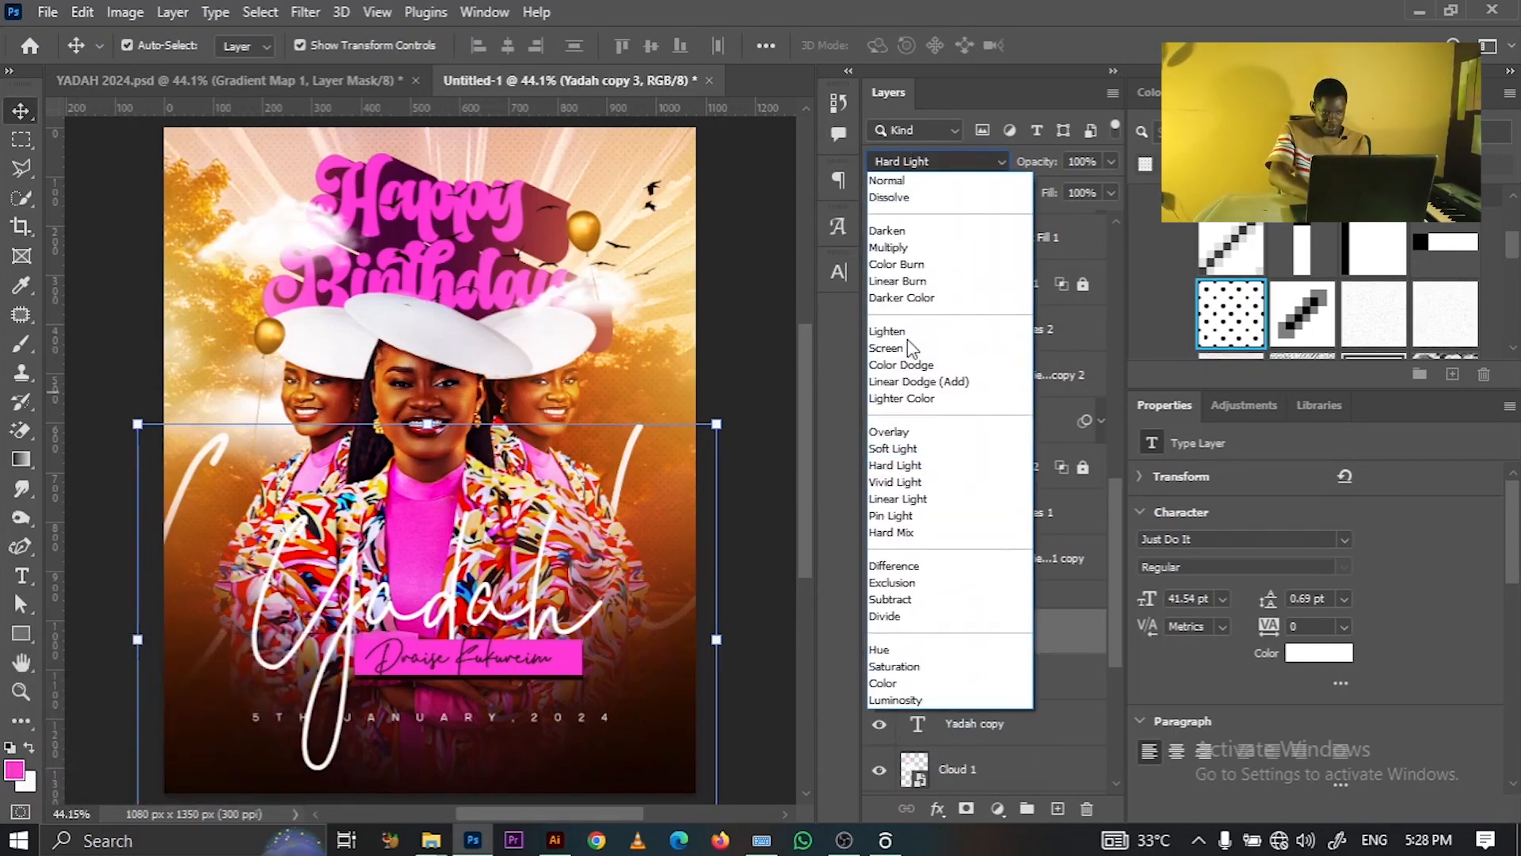
pyautogui.click(909, 431)
pyautogui.click(976, 700)
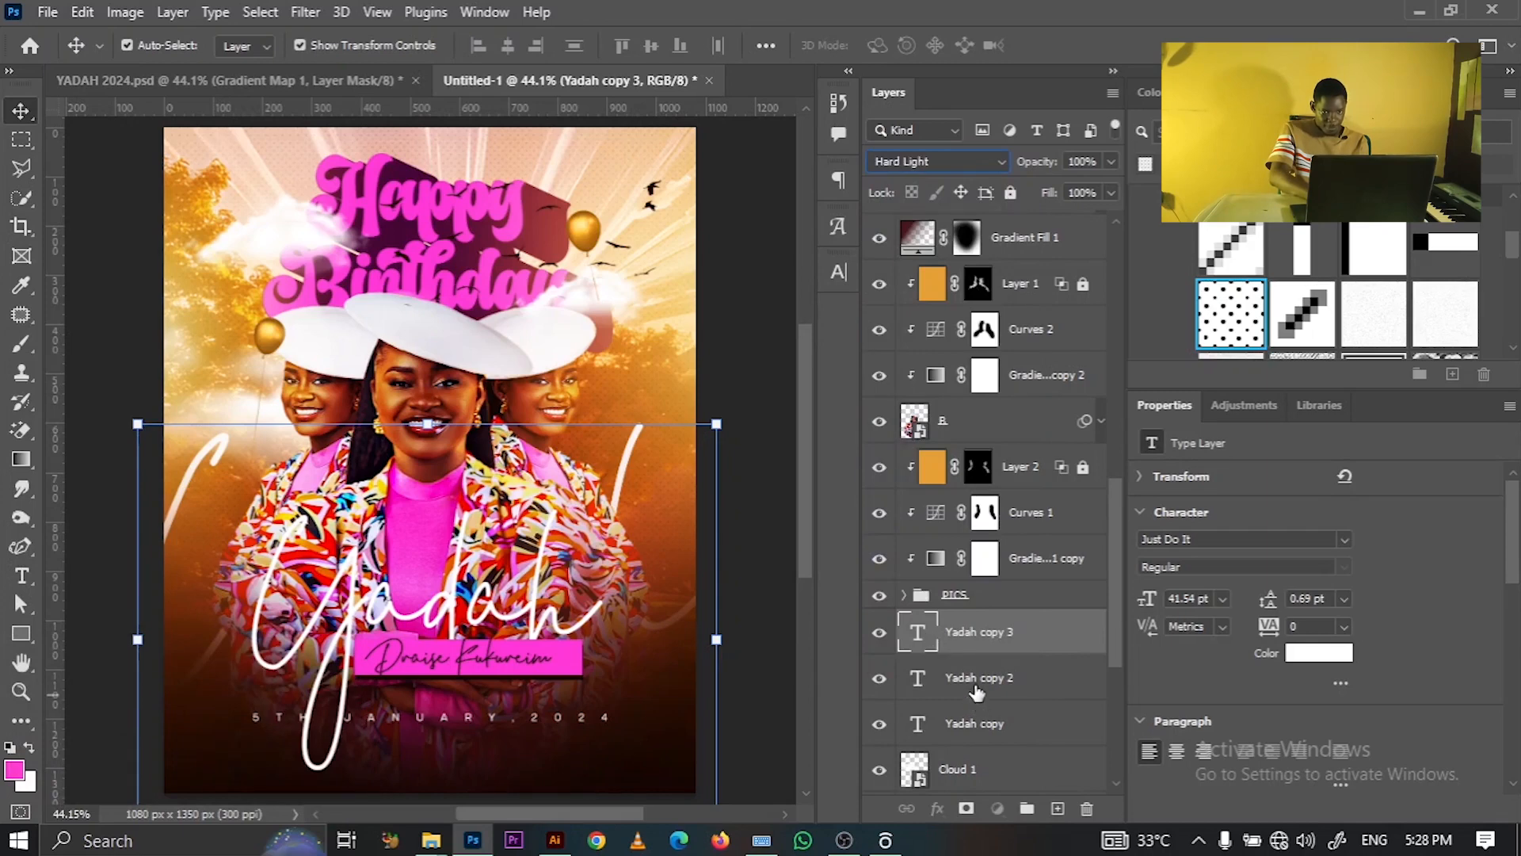
pyautogui.click(931, 161)
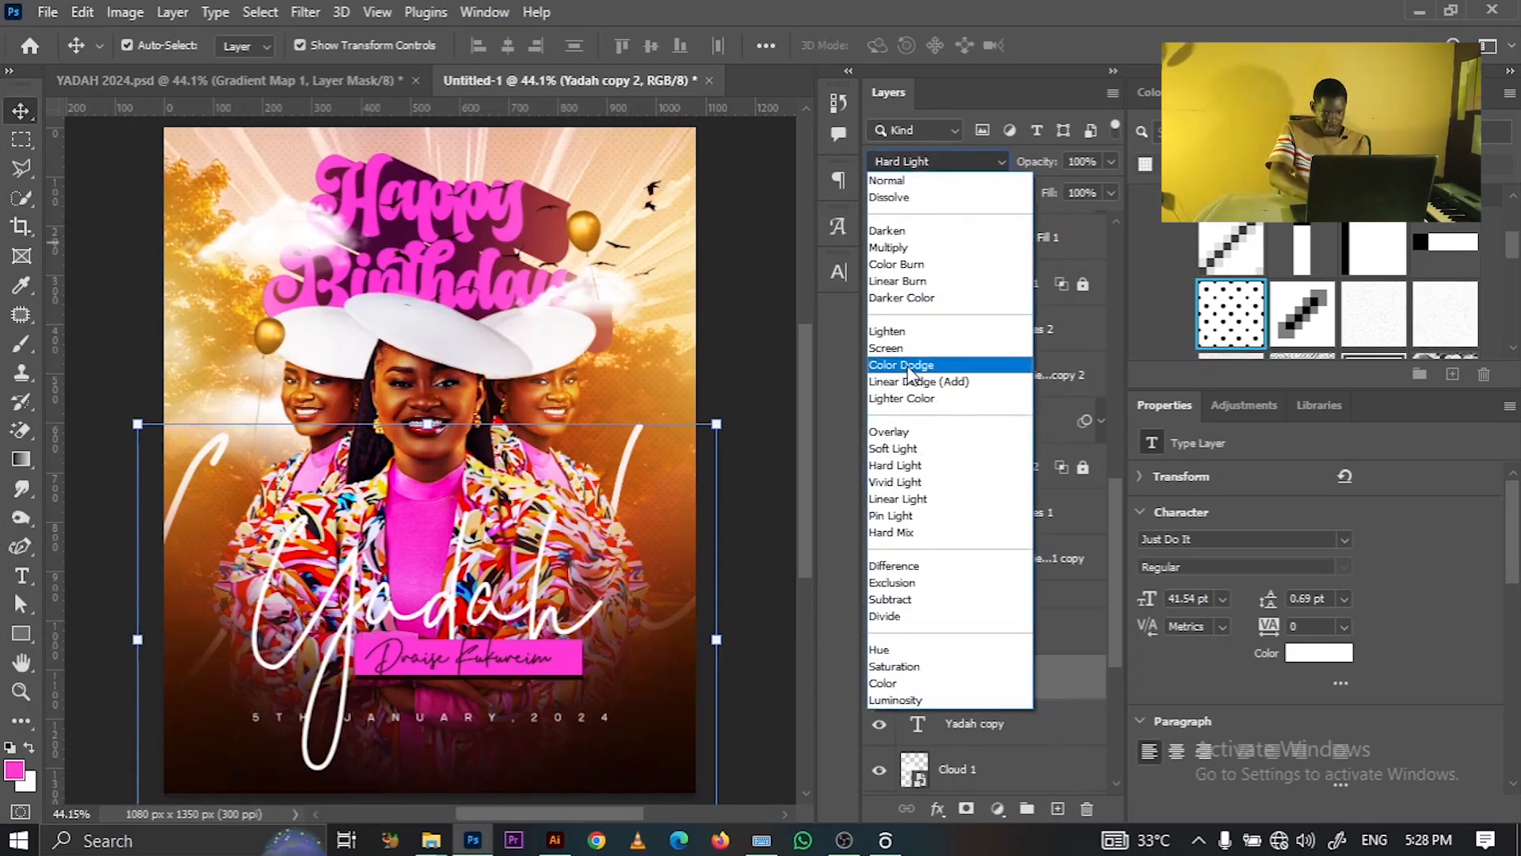
pyautogui.click(909, 431)
pyautogui.click(991, 728)
pyautogui.click(910, 167)
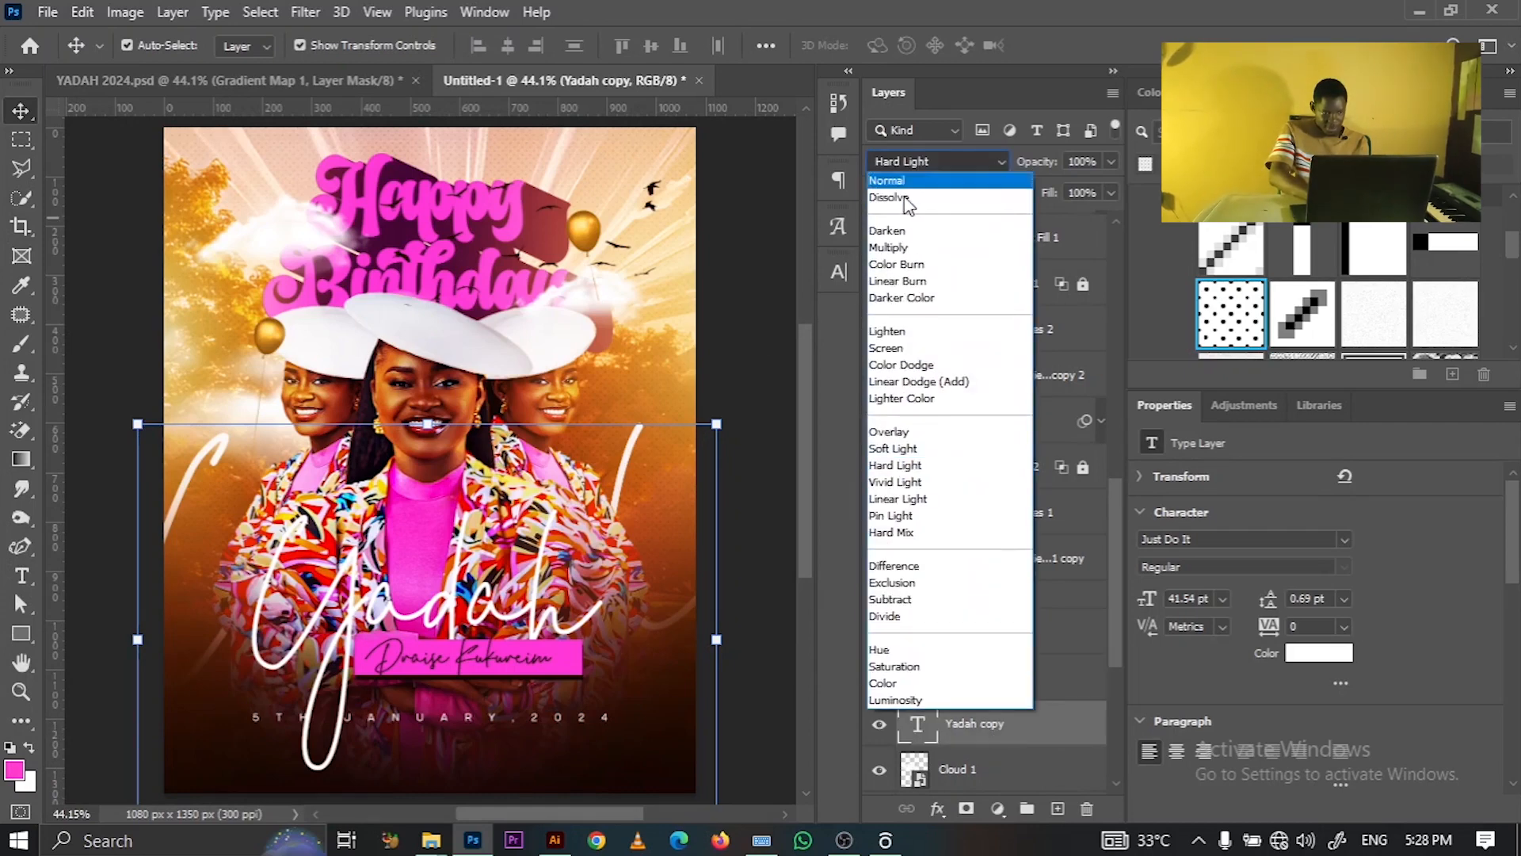
pyautogui.click(906, 430)
# - Nudge the Curves 2 curve point slightly upward to brighten the adjustment
pyautogui.click(733, 346)
pyautogui.click(985, 328)
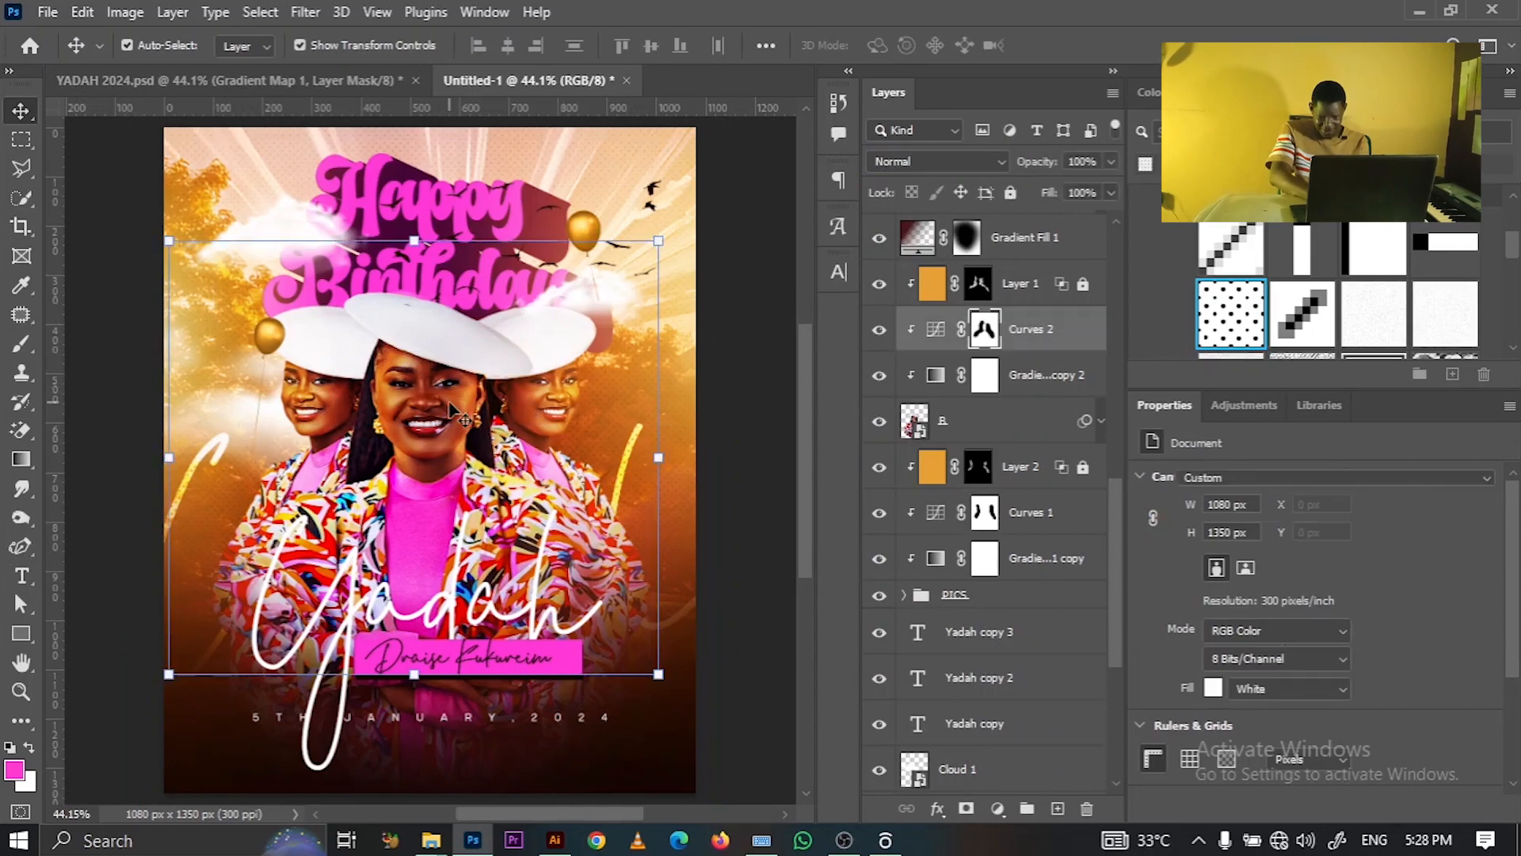
pyautogui.moveTo(1327, 706); pyautogui.dragTo(1321, 699)
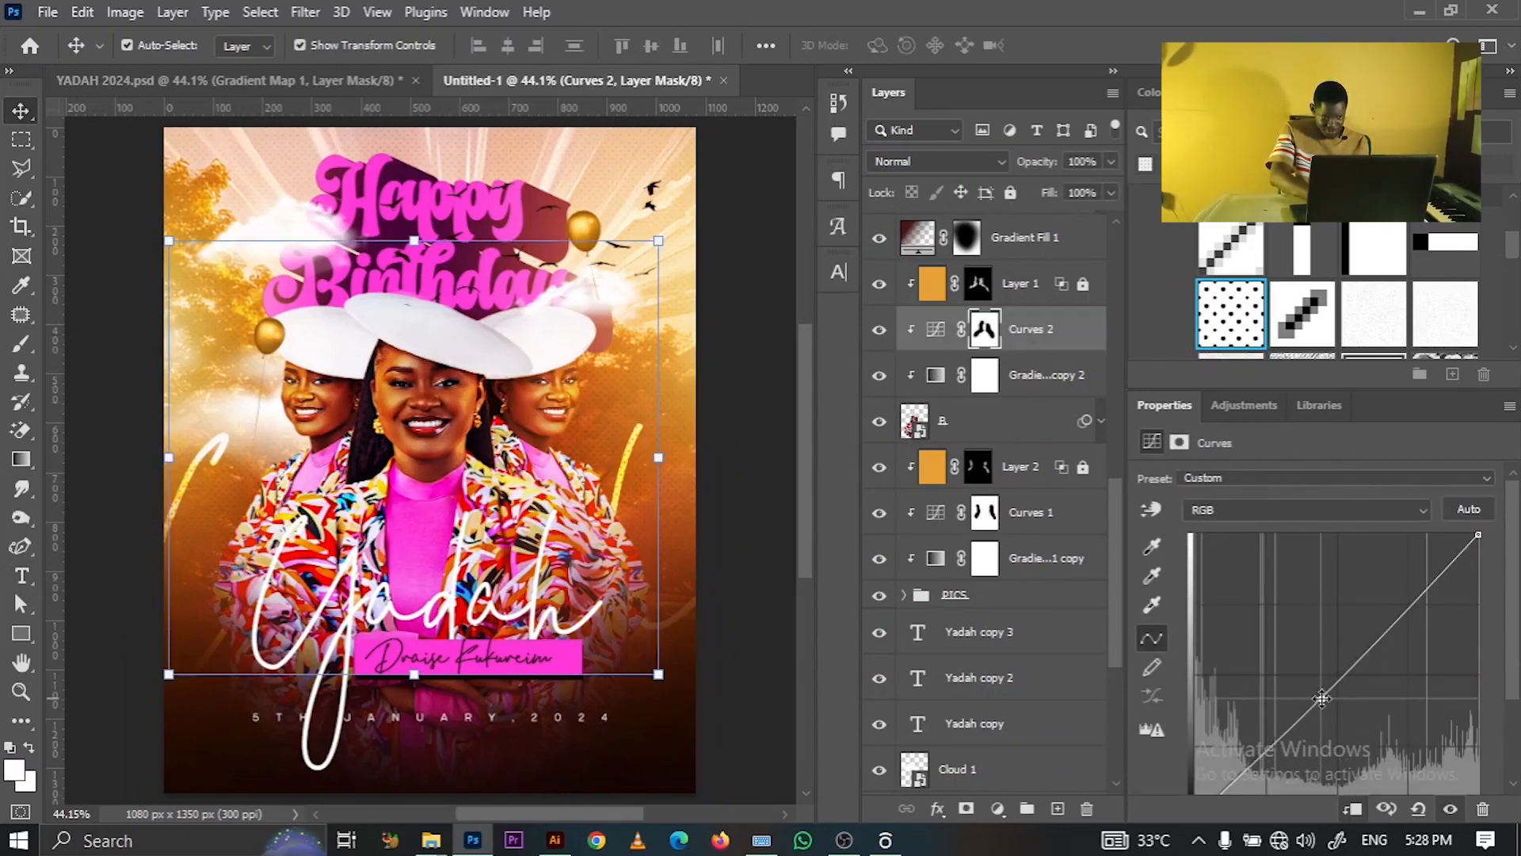
pyautogui.click(780, 342)
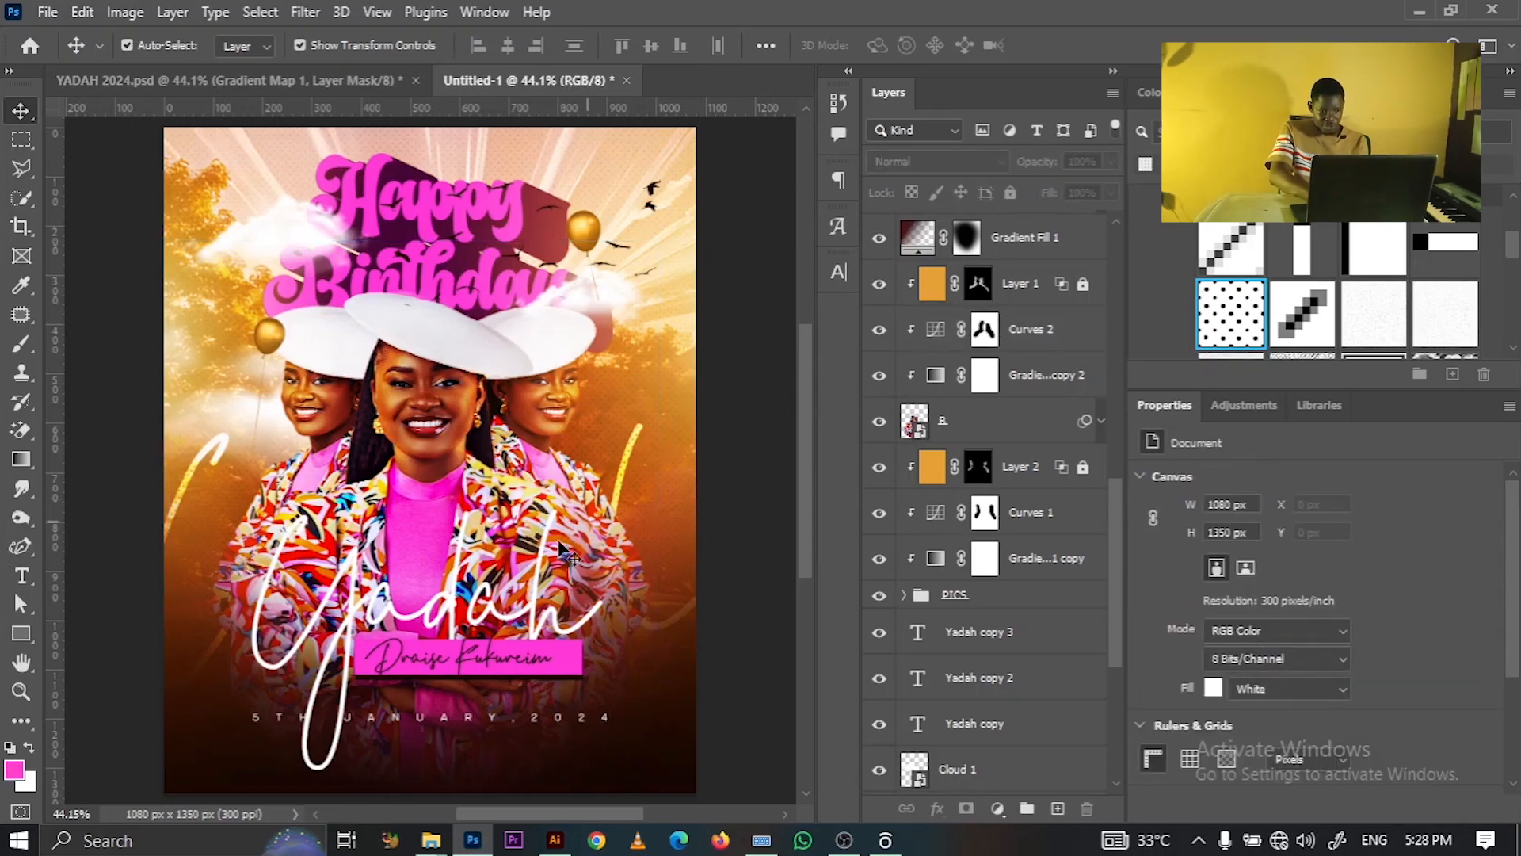
# - Repaint Gradient Fill 1's layer mask along the poster's bottom with a 600 px brush
pyautogui.click(543, 567)
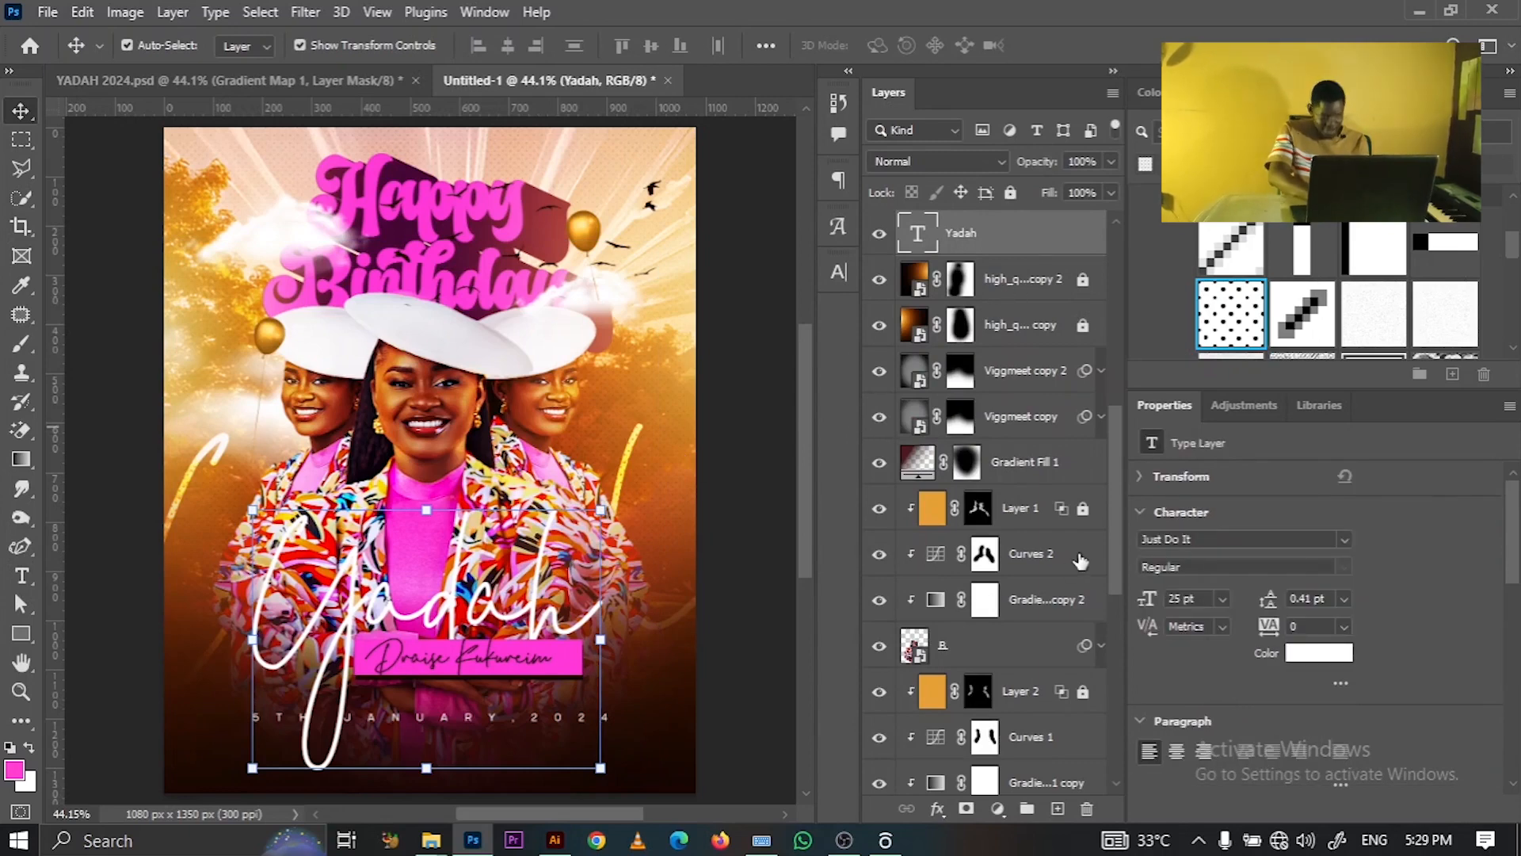
pyautogui.click(968, 467)
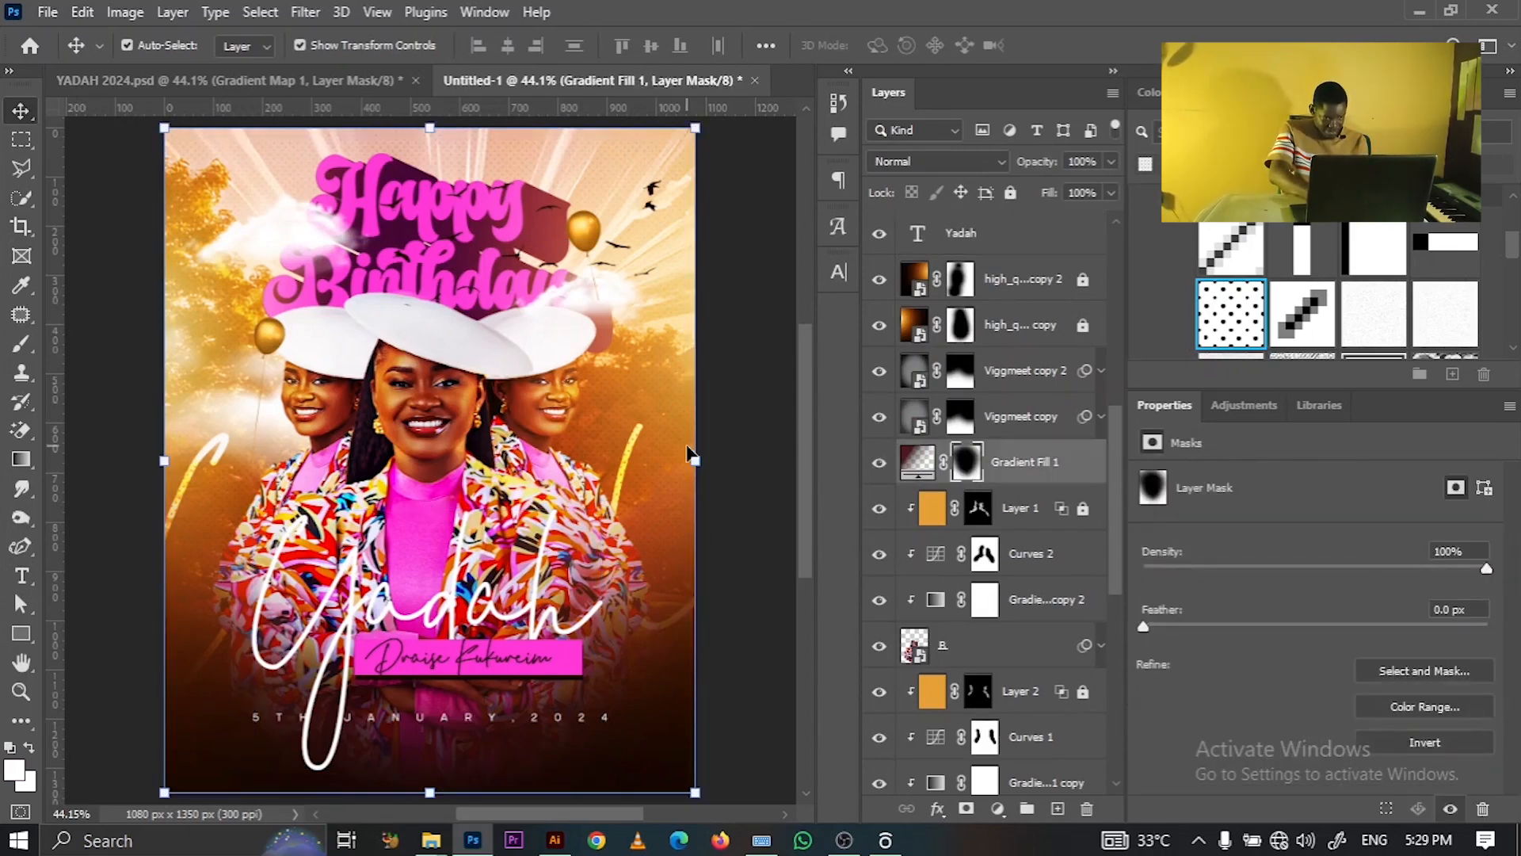
pyautogui.click(21, 343)
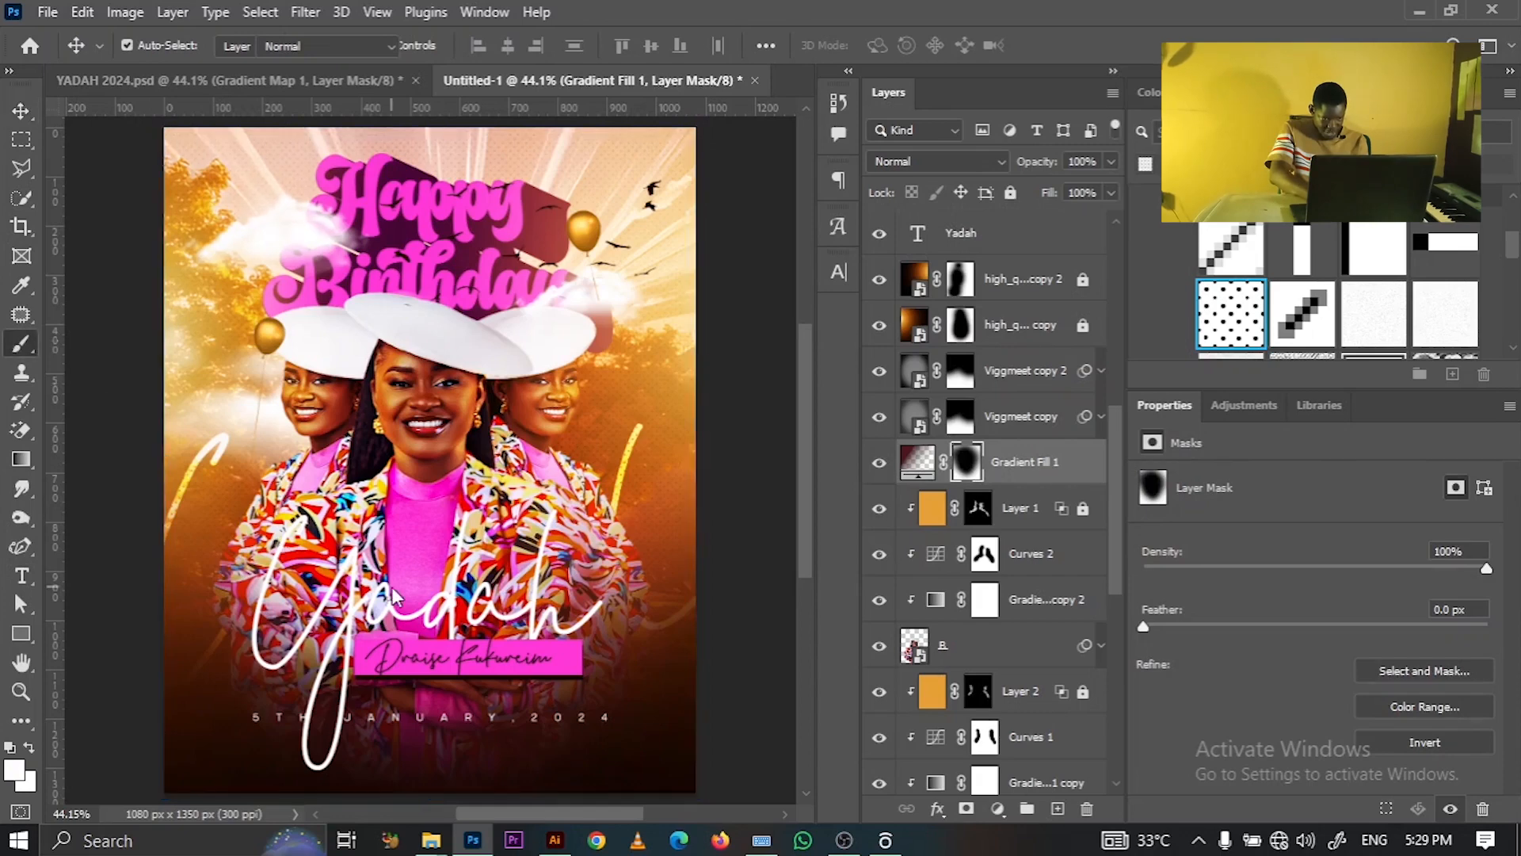
pyautogui.moveTo(326, 740); pyautogui.dragTo(545, 707)
pyautogui.press('x')
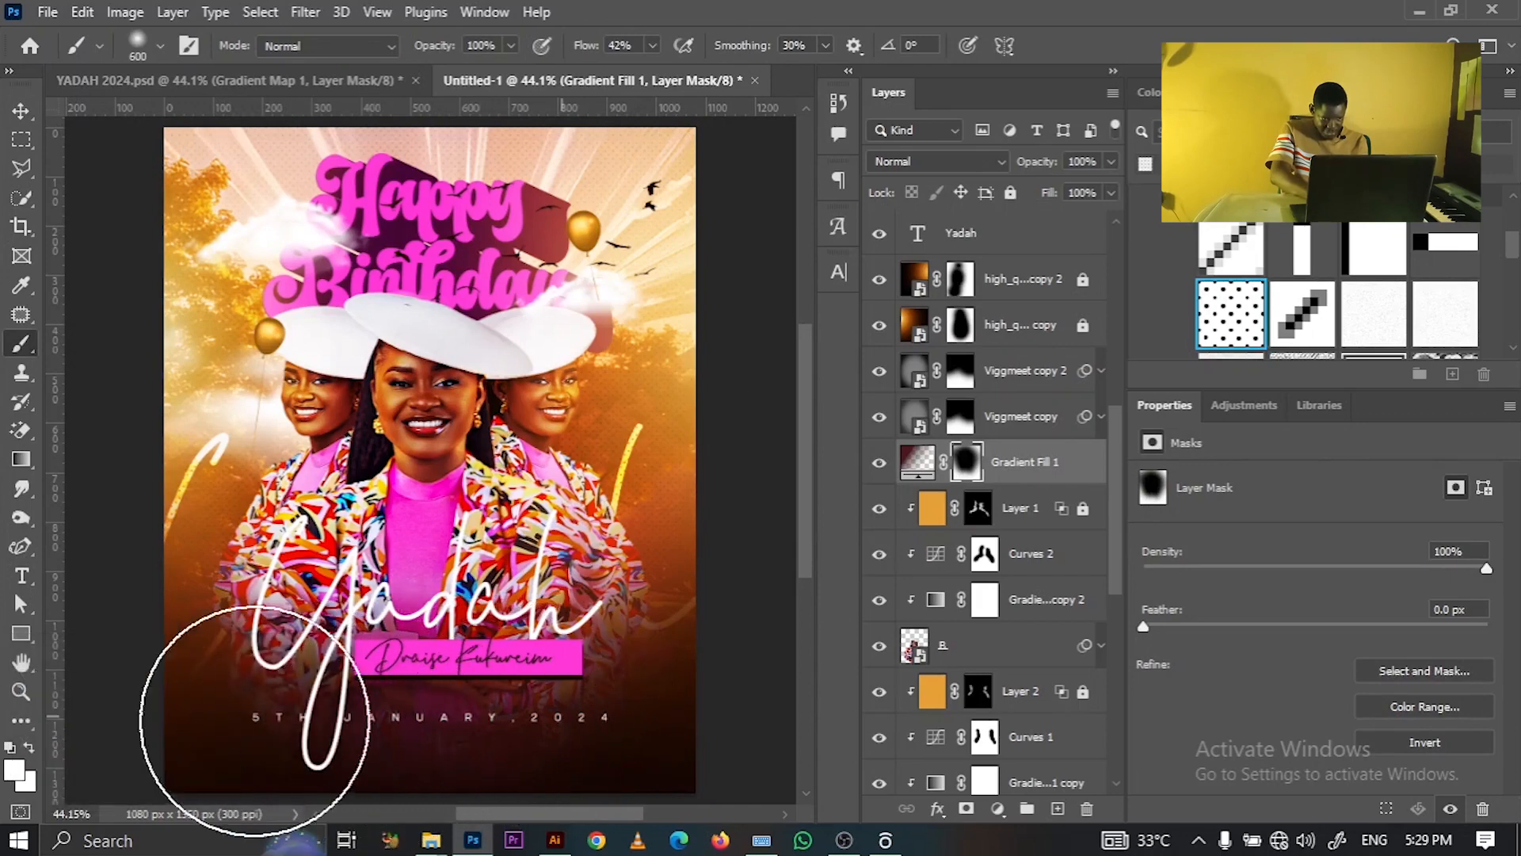
pyautogui.moveTo(658, 747)
pyautogui.mouseDown()
pyautogui.moveTo(80, 785)
pyautogui.moveTo(564, 784)
pyautogui.mouseUp()
pyautogui.click(22, 110)
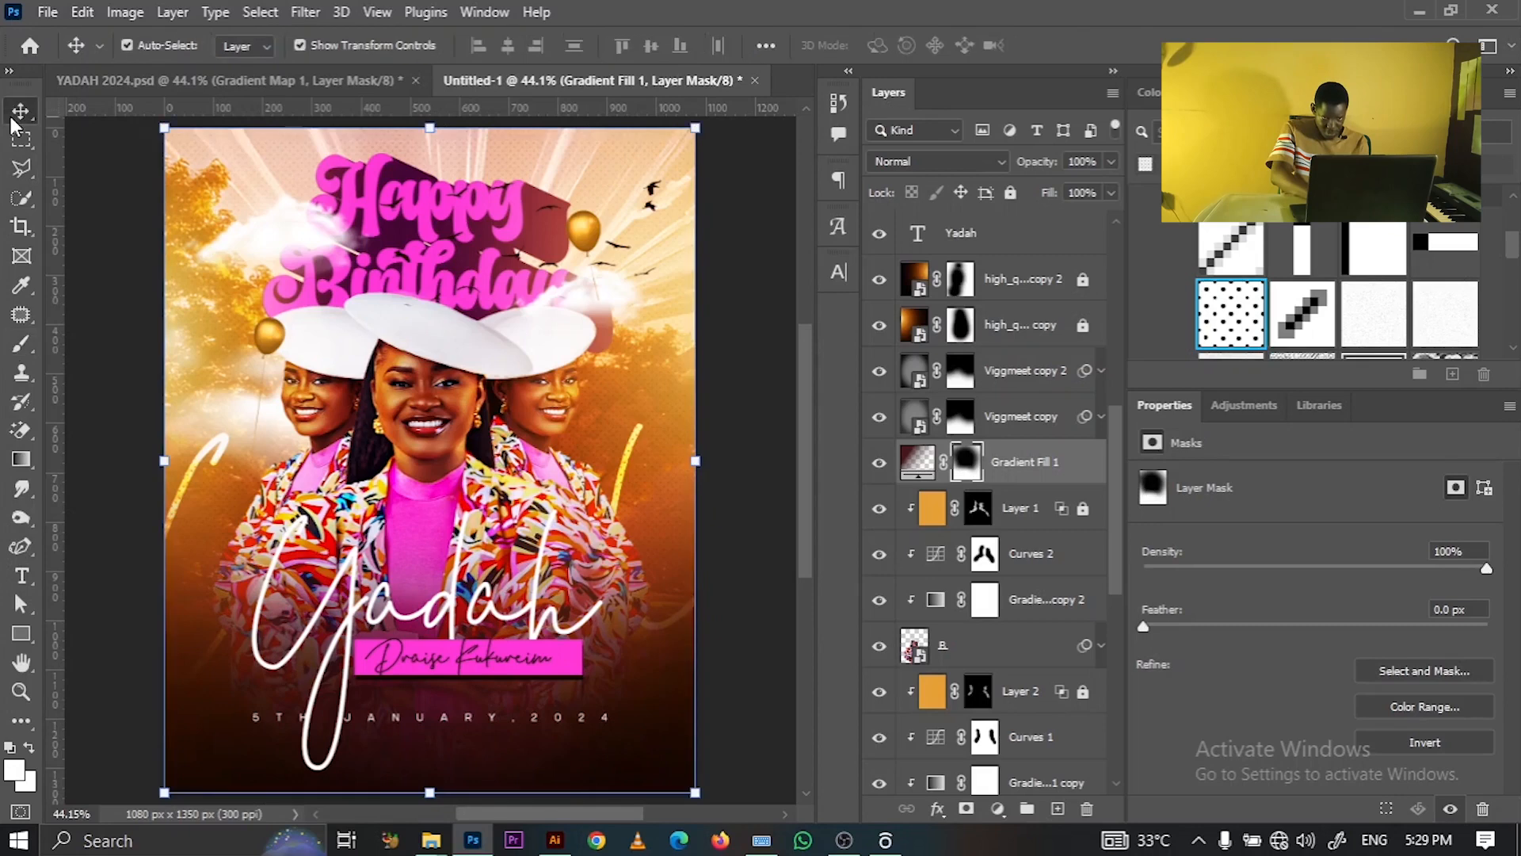
# - Turn off Faux Bold on the Yadah title, then compare it against YADAH 2024.psd
pyautogui.click(478, 602)
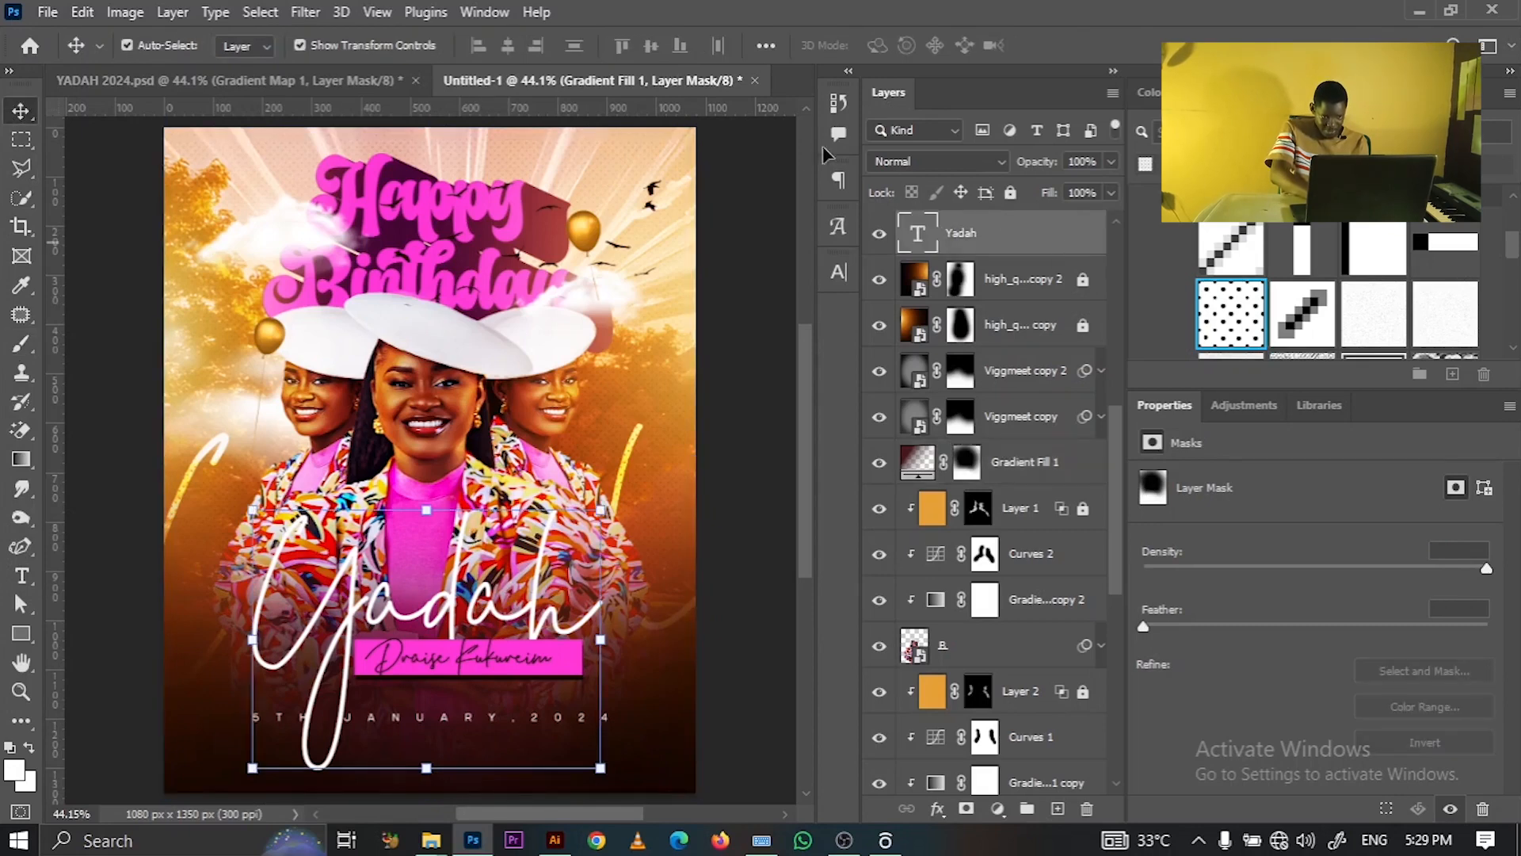
pyautogui.click(836, 269)
pyautogui.click(602, 427)
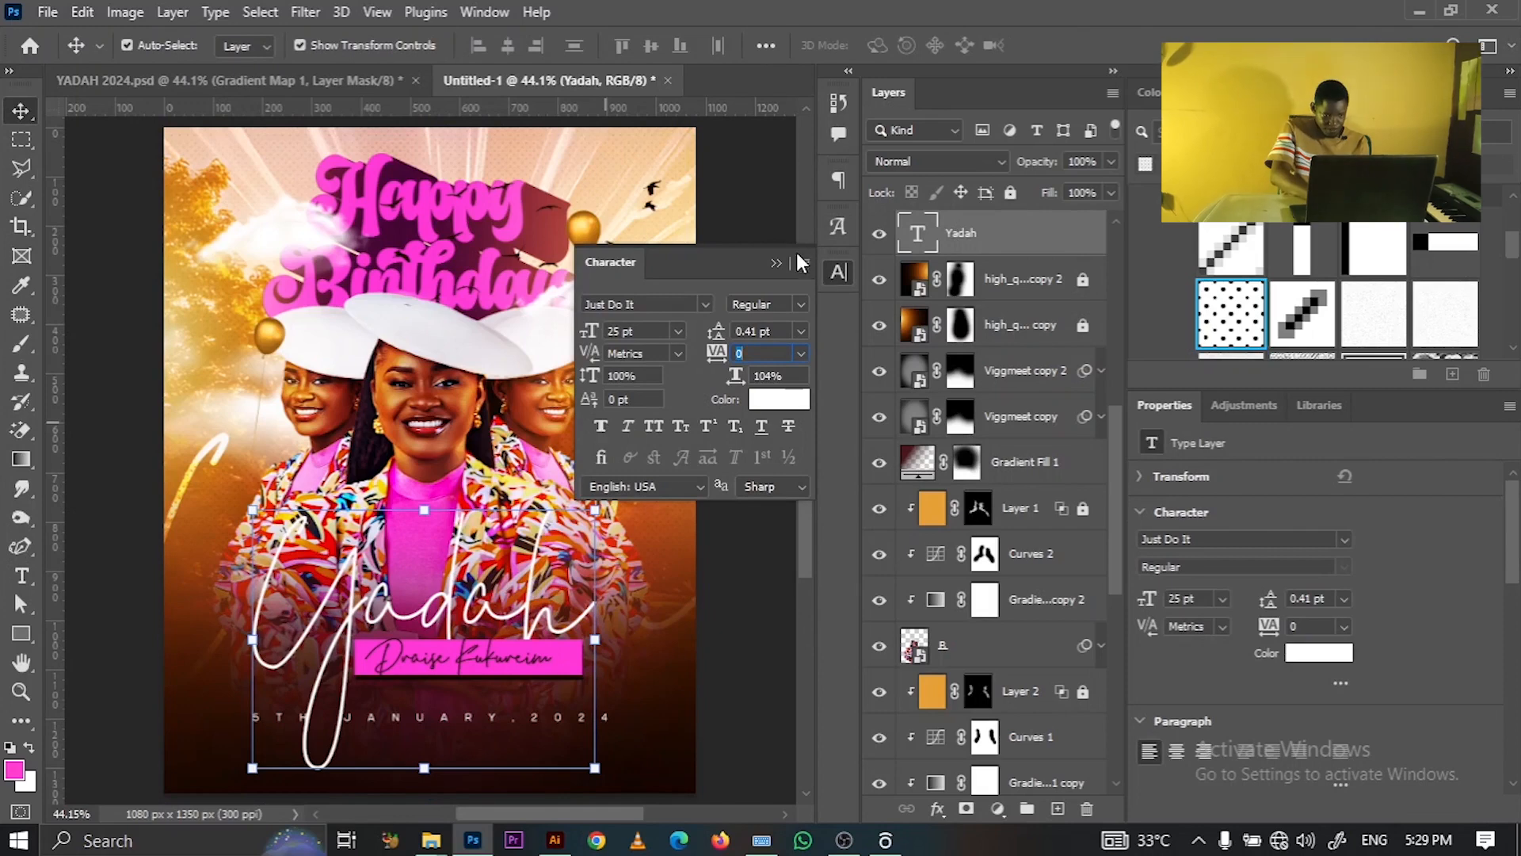
pyautogui.click(775, 264)
pyautogui.click(768, 266)
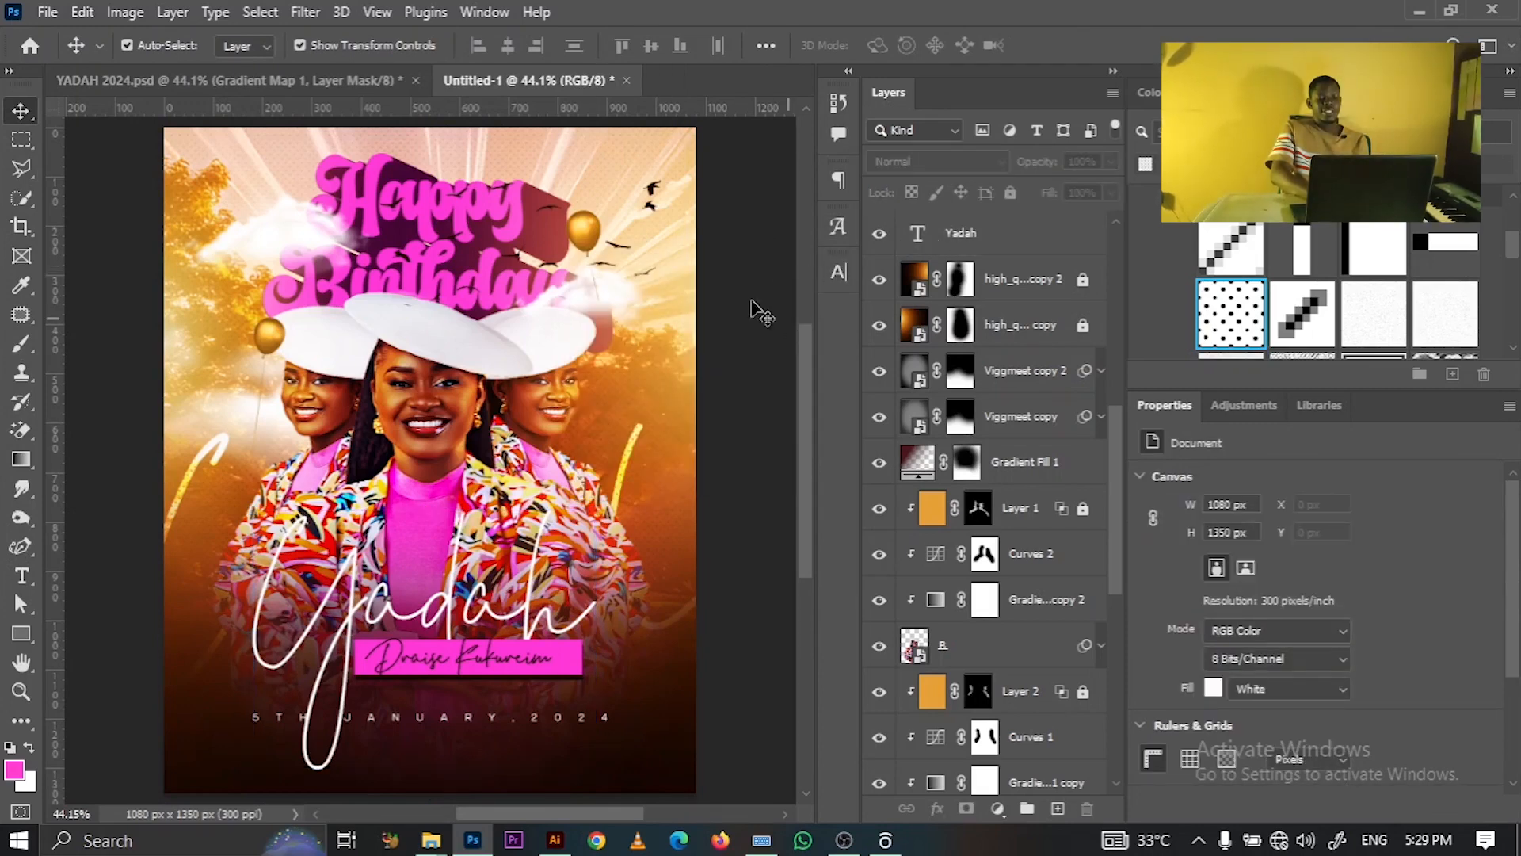
pyautogui.click(207, 91)
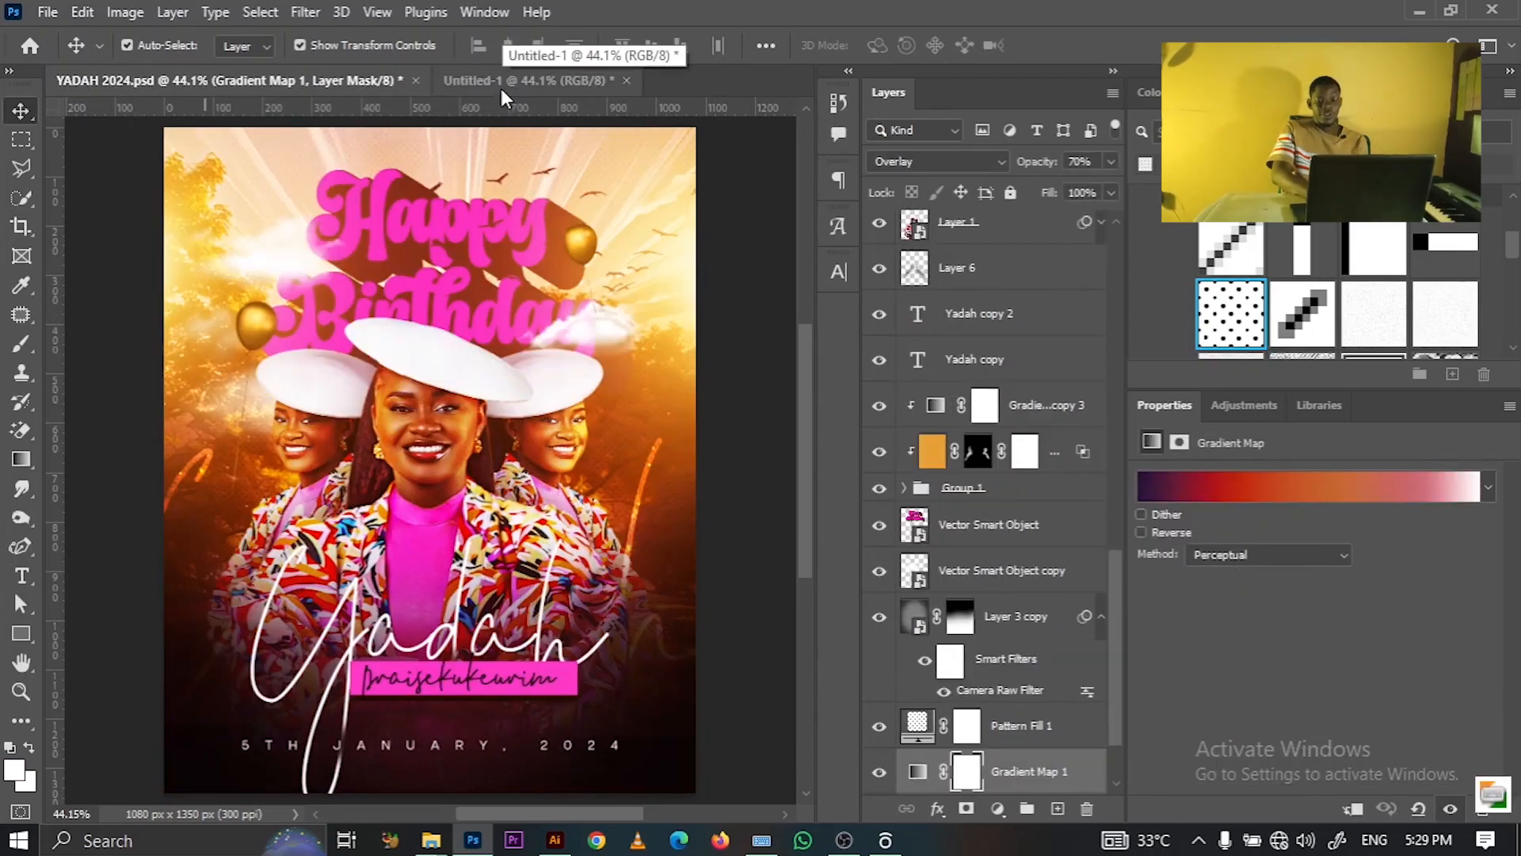
pyautogui.click(500, 84)
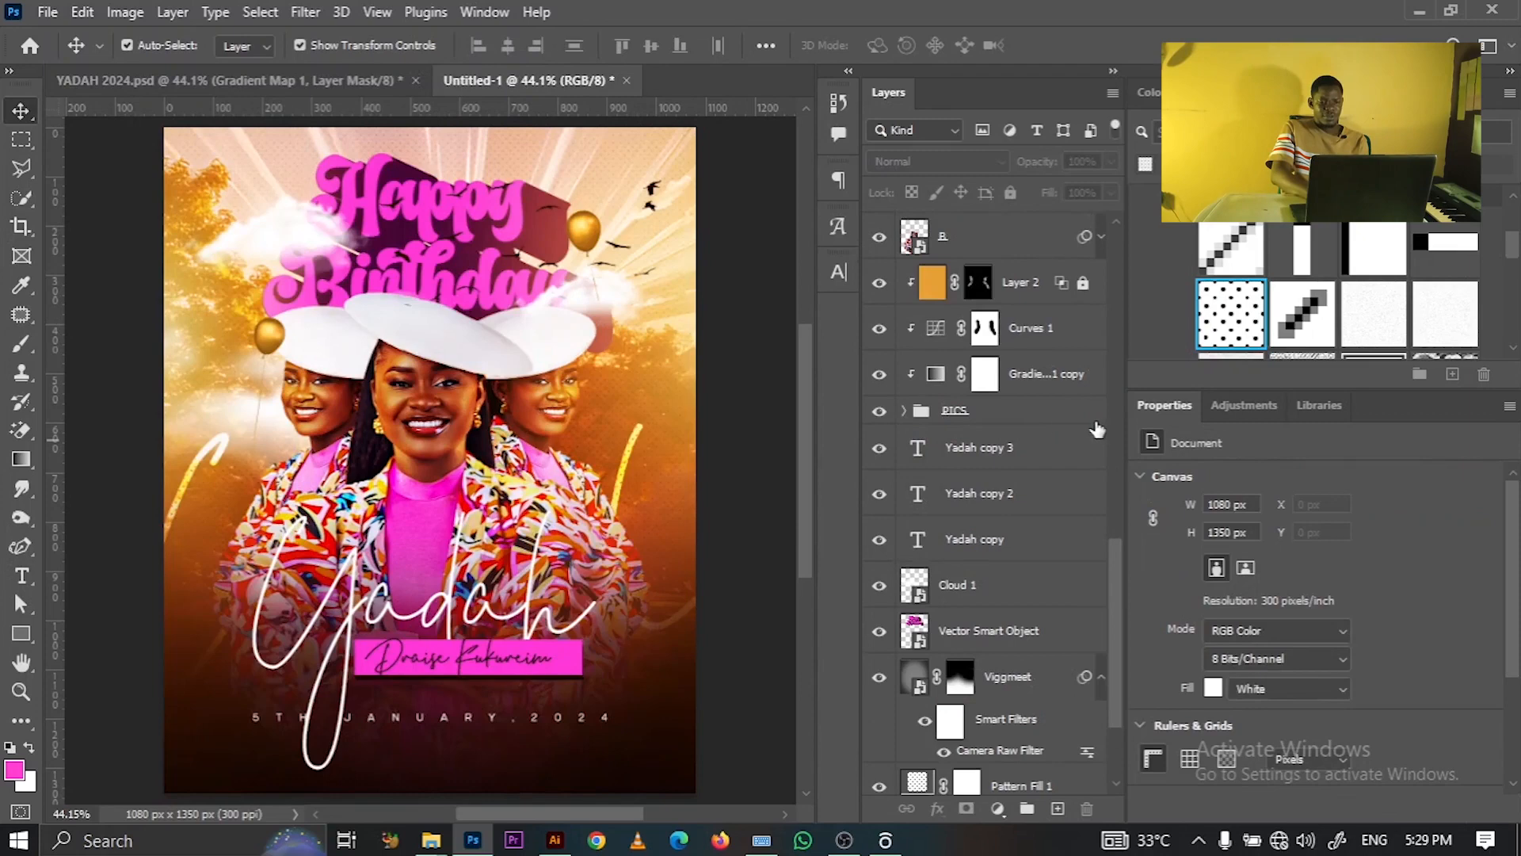
# - Select Layer 2, Curves 1, both gradient copies, PICS, B and Curves 2 together
pyautogui.click(989, 410)
pyautogui.press('ctrl')
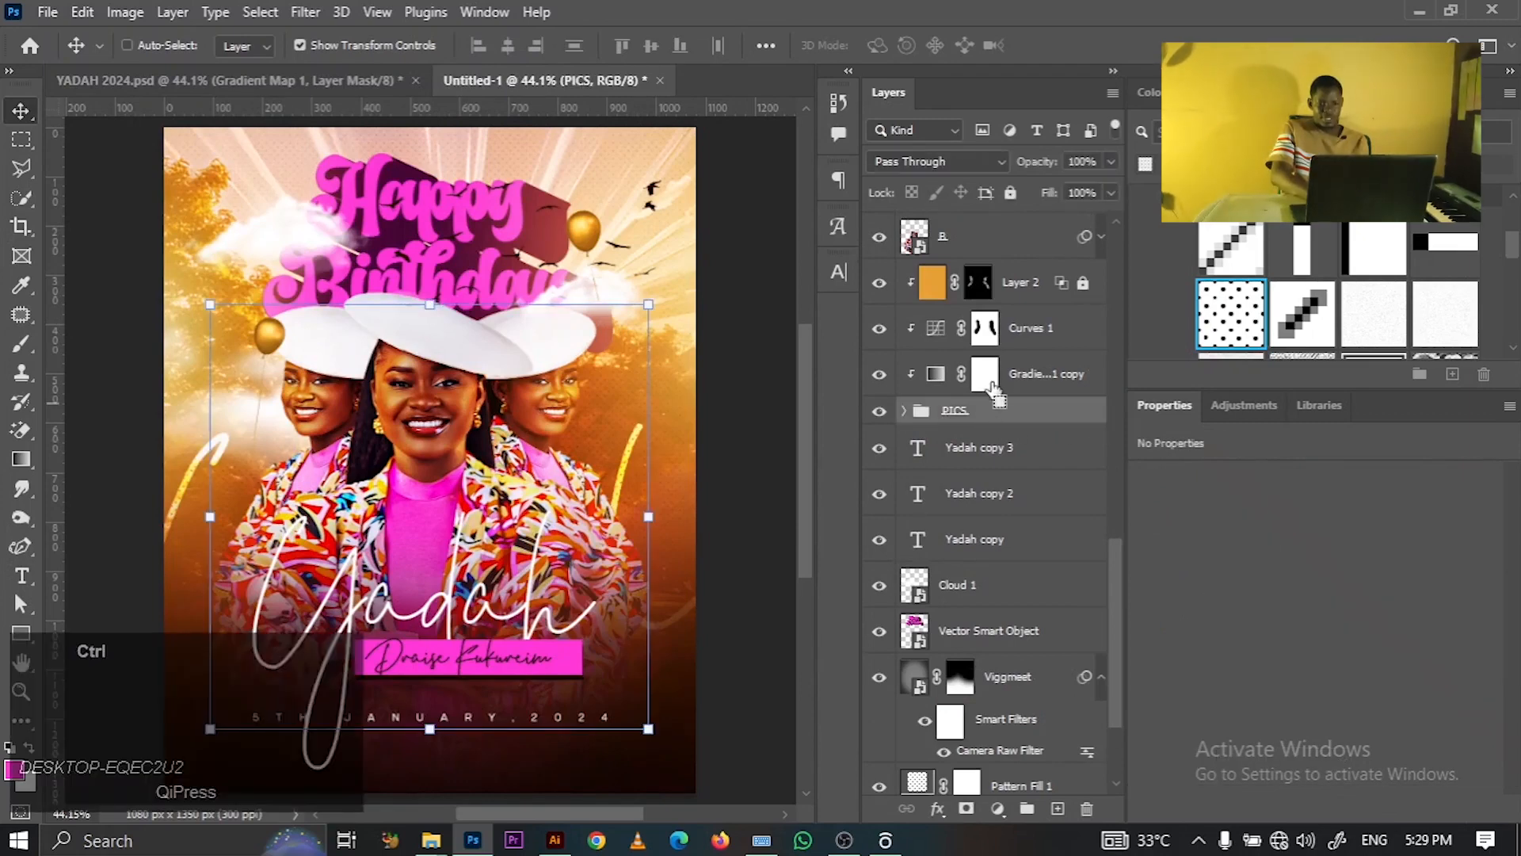
pyautogui.moveTo(1114, 577); pyautogui.dragTo(1101, 515)
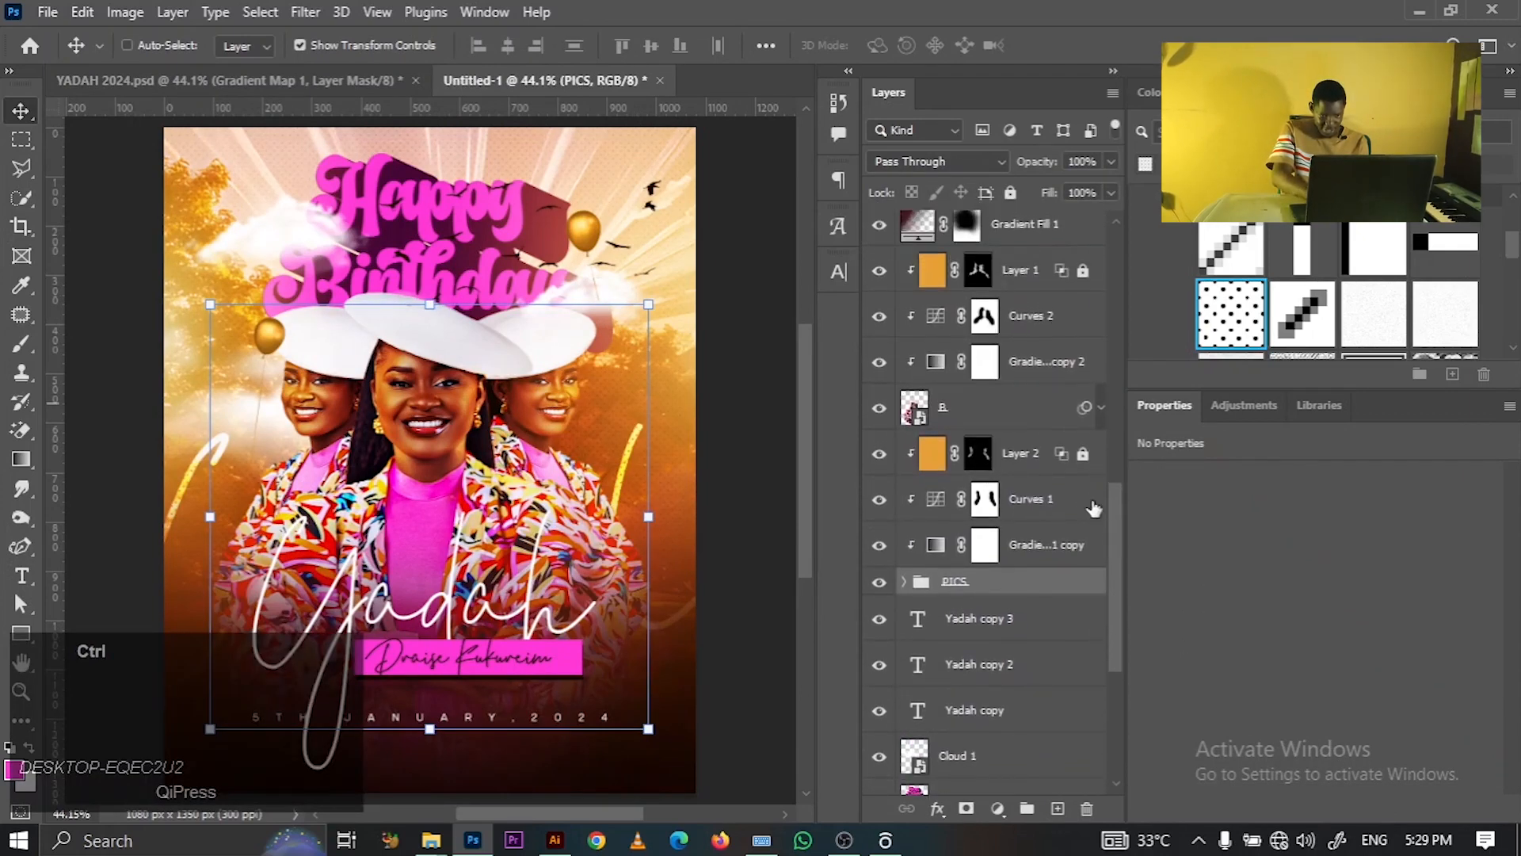
pyautogui.keyDown('ctrl'); pyautogui.click(999, 428); pyautogui.keyUp('ctrl')
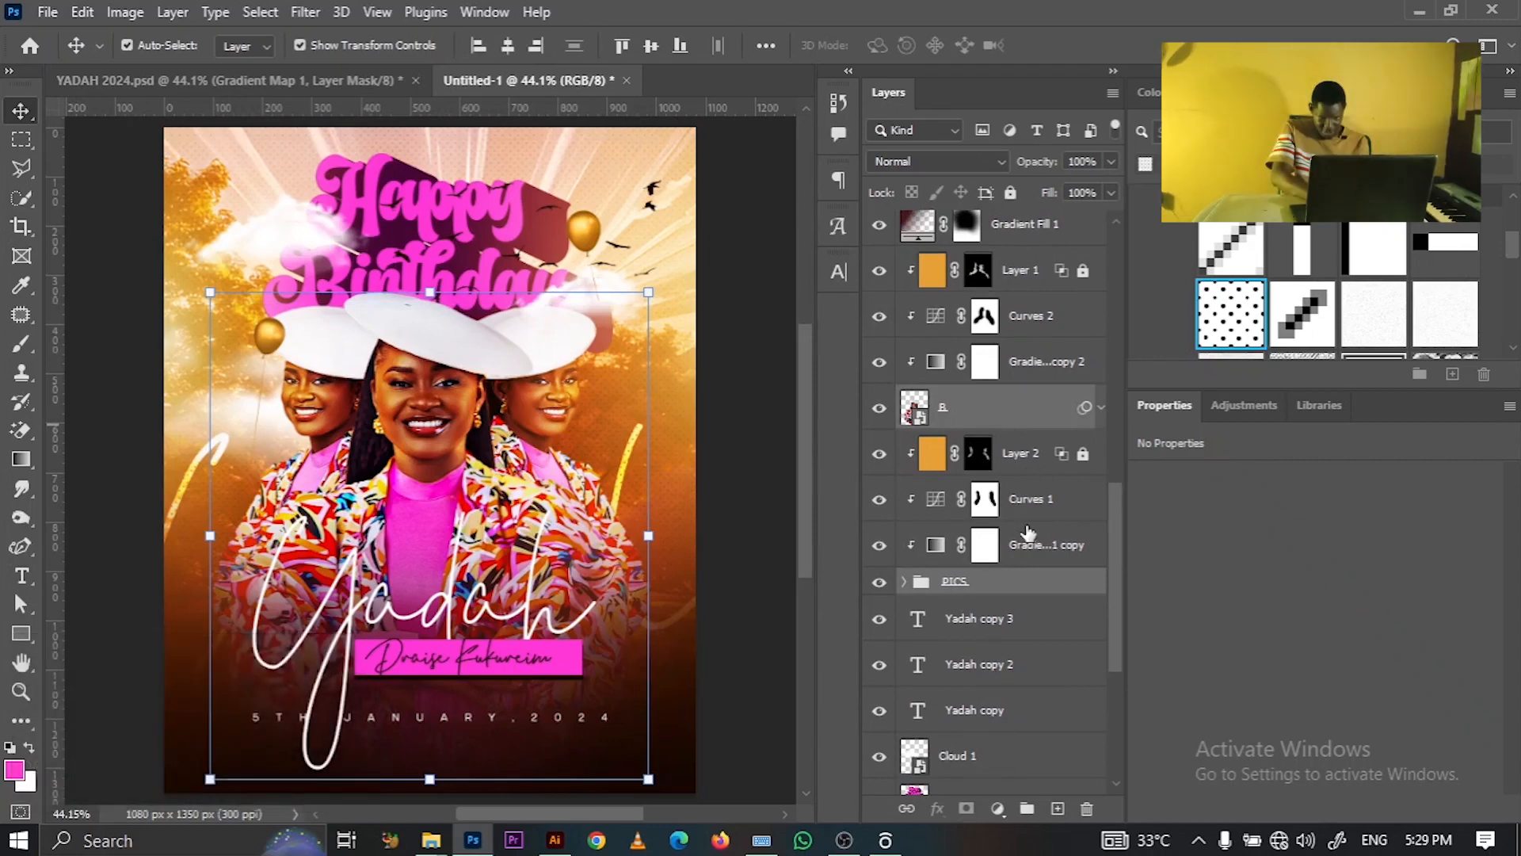
pyautogui.click(1028, 422)
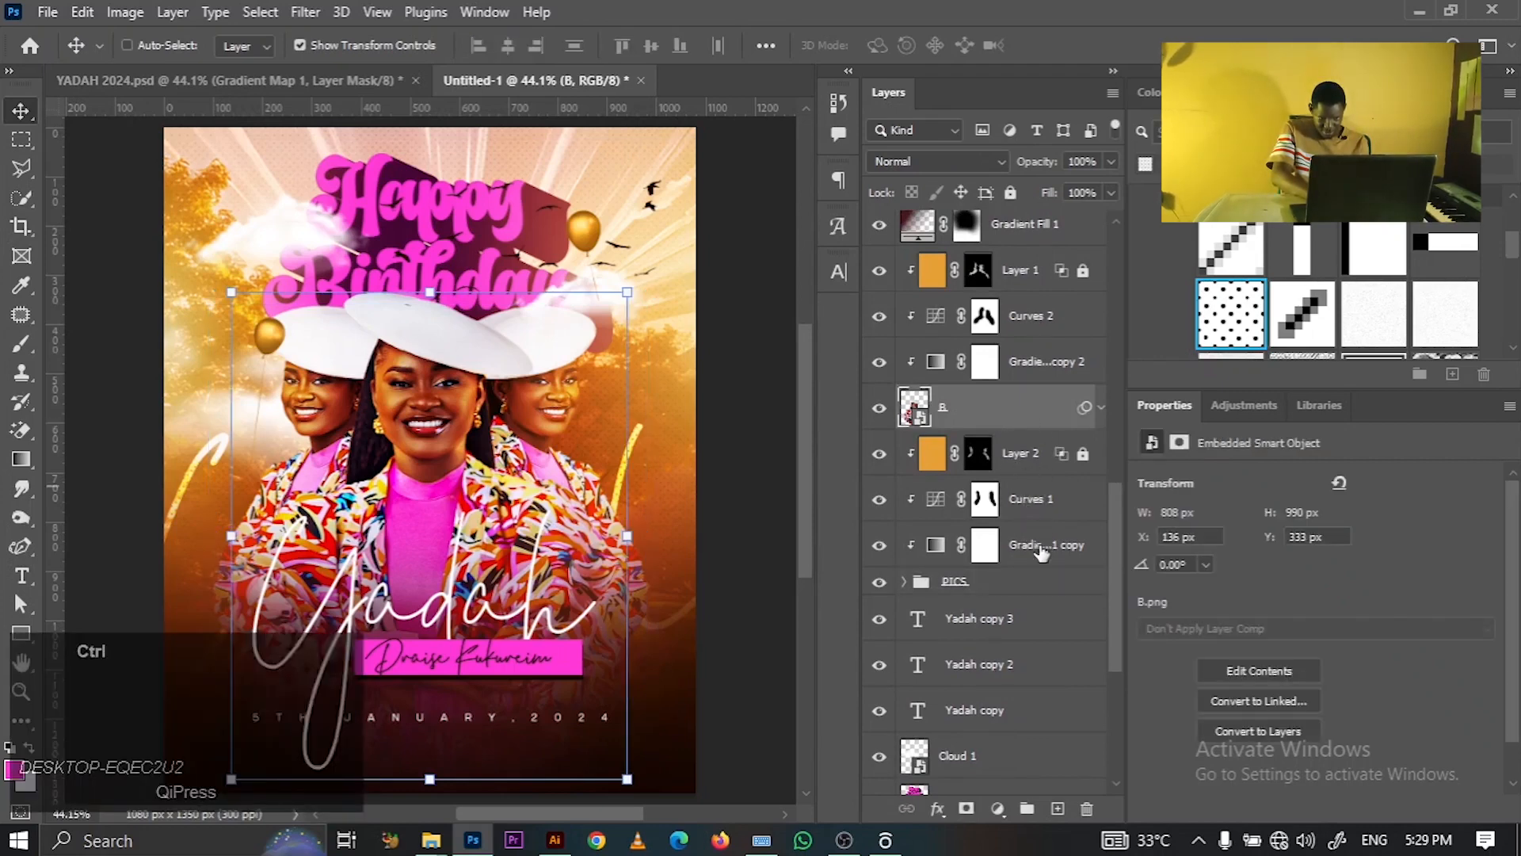
pyautogui.keyDown('ctrl'); pyautogui.click(1042, 552); pyautogui.keyUp('ctrl')
pyautogui.keyDown('ctrl'); pyautogui.click(1050, 502); pyautogui.keyUp('ctrl')
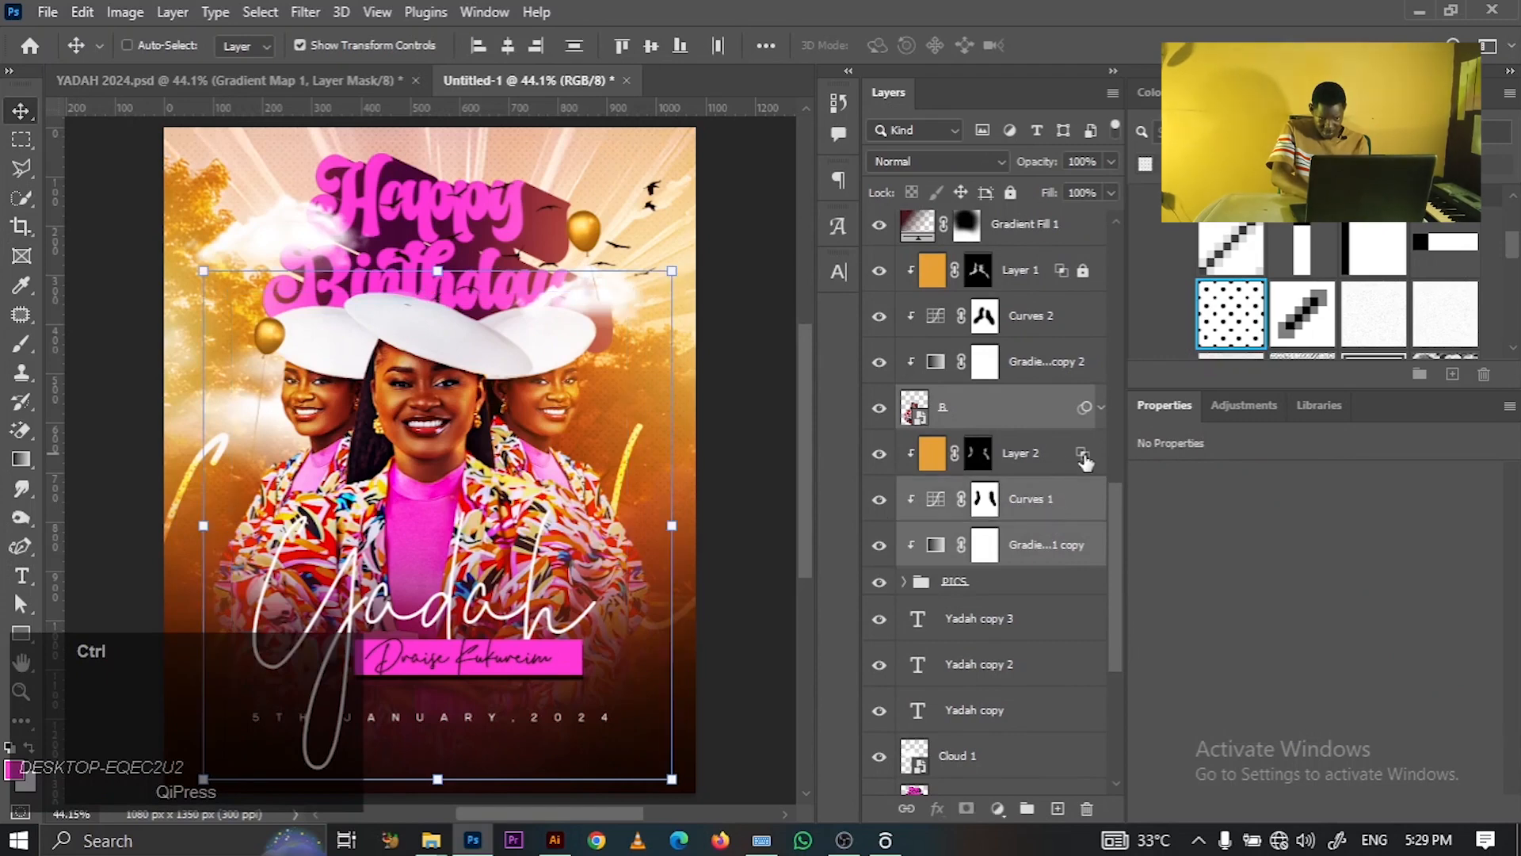
pyautogui.click(1022, 450)
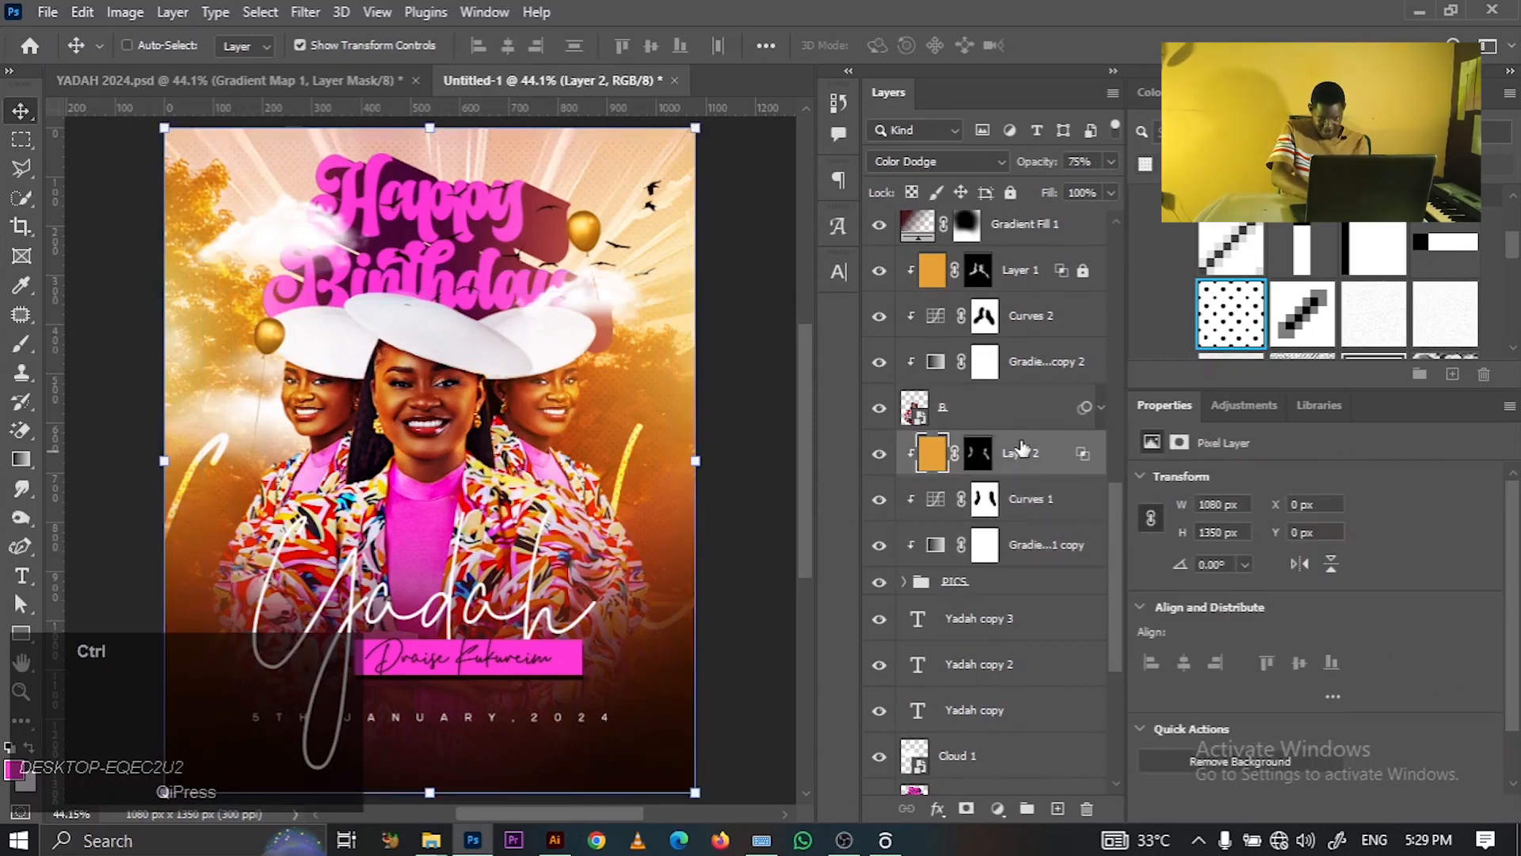
pyautogui.keyDown('ctrl'); pyautogui.click(1012, 507); pyautogui.keyUp('ctrl')
pyautogui.keyDown('ctrl'); pyautogui.click(1014, 555); pyautogui.keyUp('ctrl')
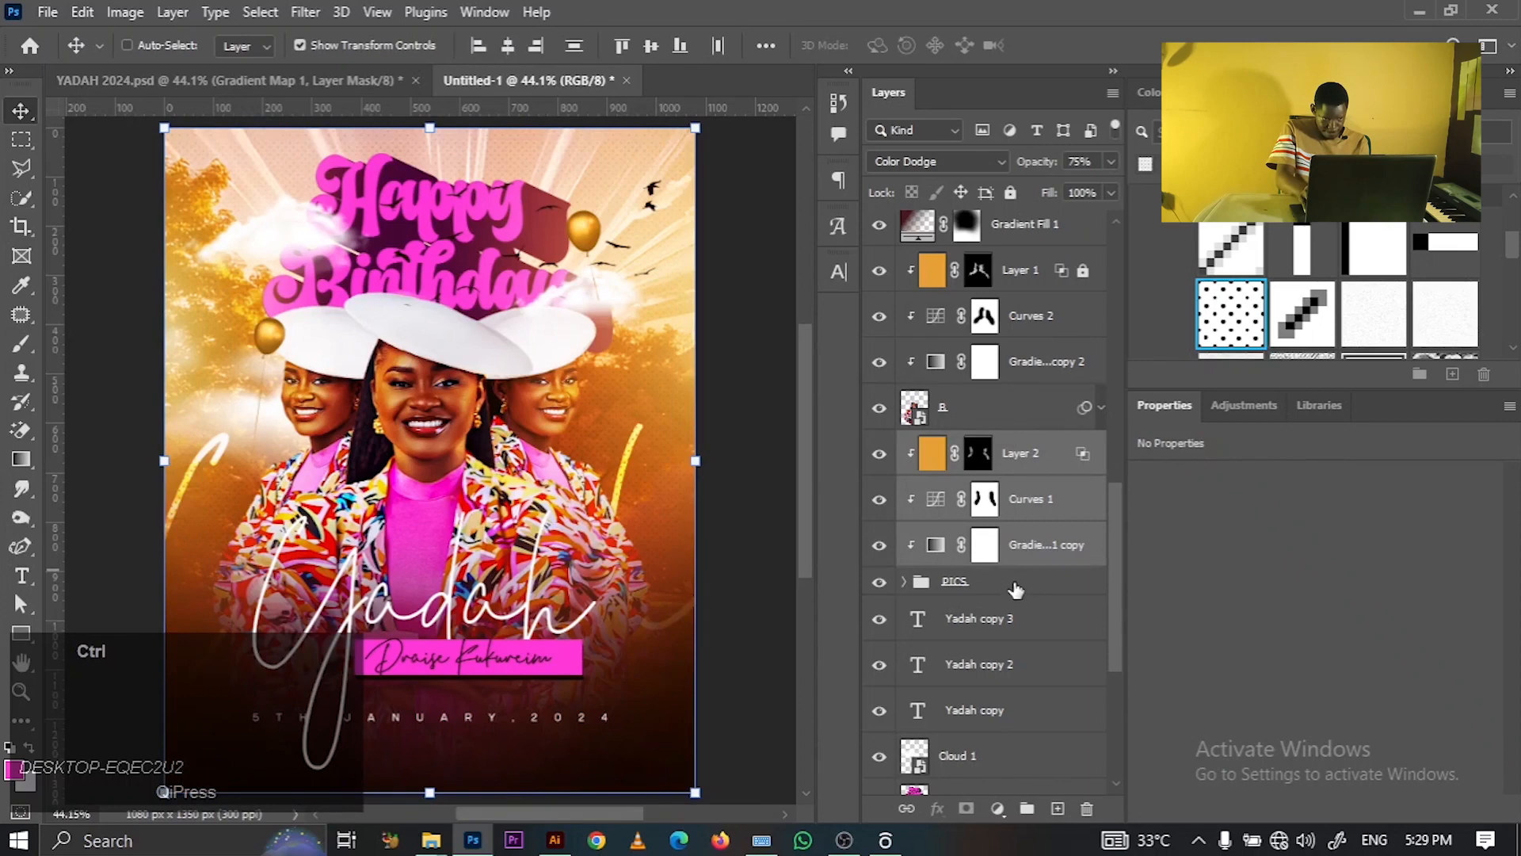
pyautogui.keyDown('ctrl'); pyautogui.click(1015, 588); pyautogui.keyUp('ctrl')
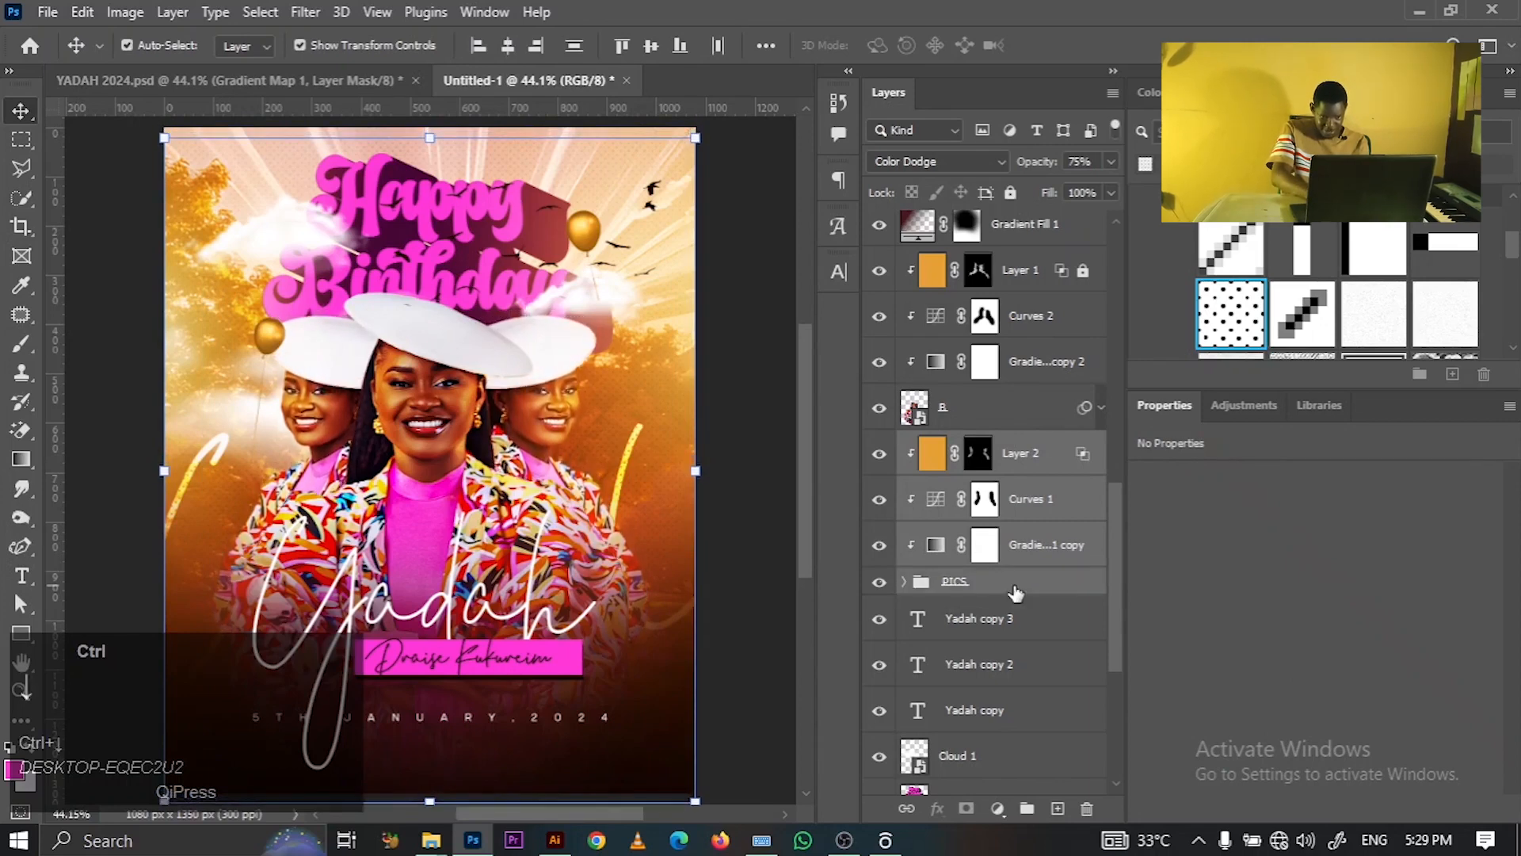
pyautogui.click(994, 412)
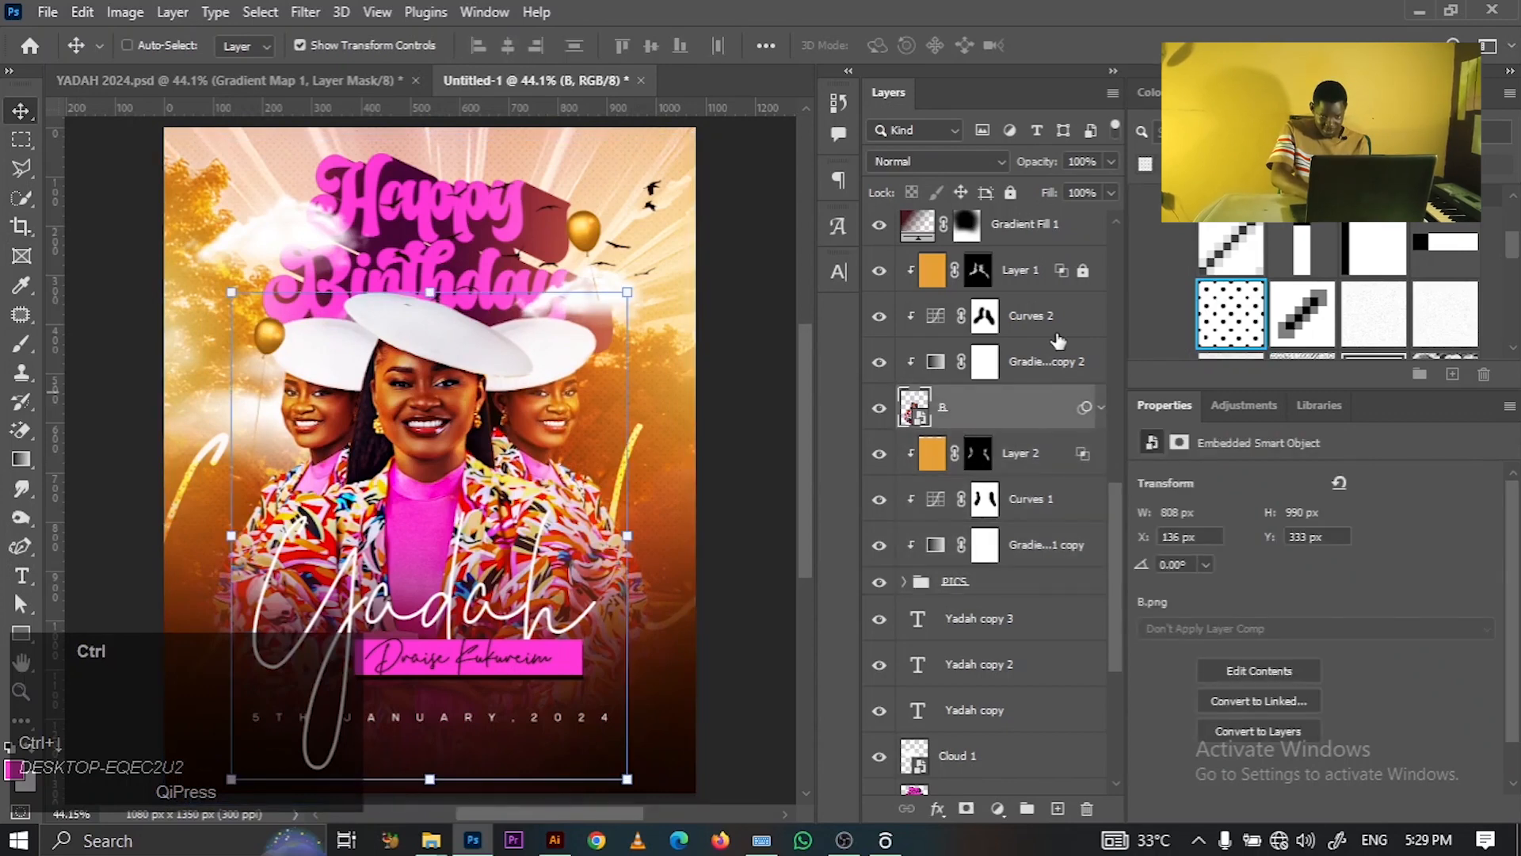
pyautogui.keyDown('ctrl'); pyautogui.click(1054, 353); pyautogui.keyUp('ctrl')
pyautogui.keyDown('ctrl'); pyautogui.click(1052, 329); pyautogui.keyUp('ctrl')
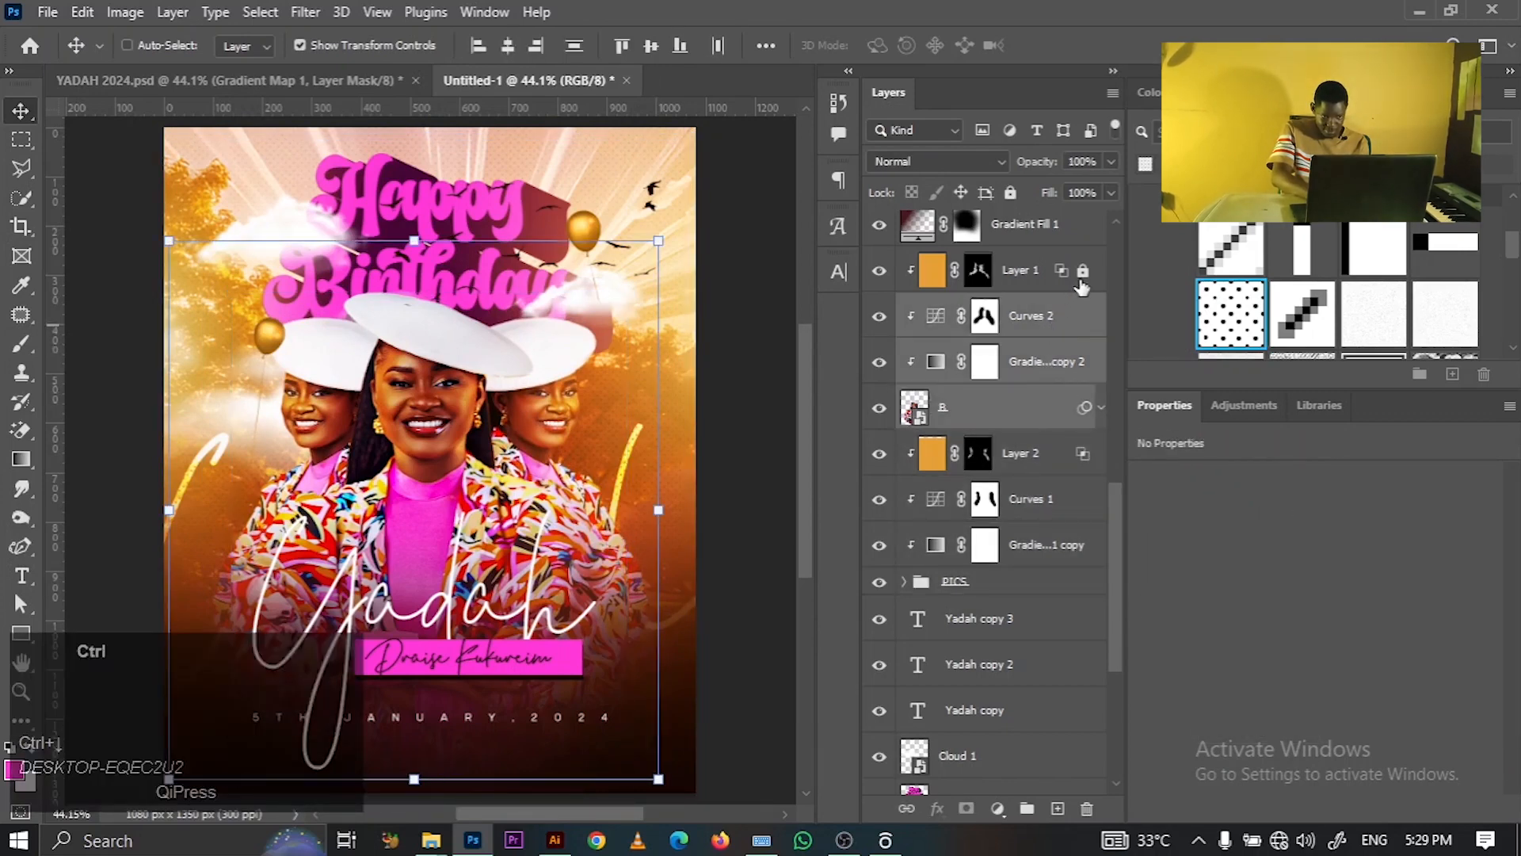
# - Unlock Layer 1, add it to the selection, and nudge everything down twice with Shift+Down
pyautogui.keyDown('ctrl'); pyautogui.click(1081, 279); pyautogui.keyUp('ctrl')
pyautogui.keyDown('ctrl'); pyautogui.click(1060, 285); pyautogui.keyUp('ctrl')
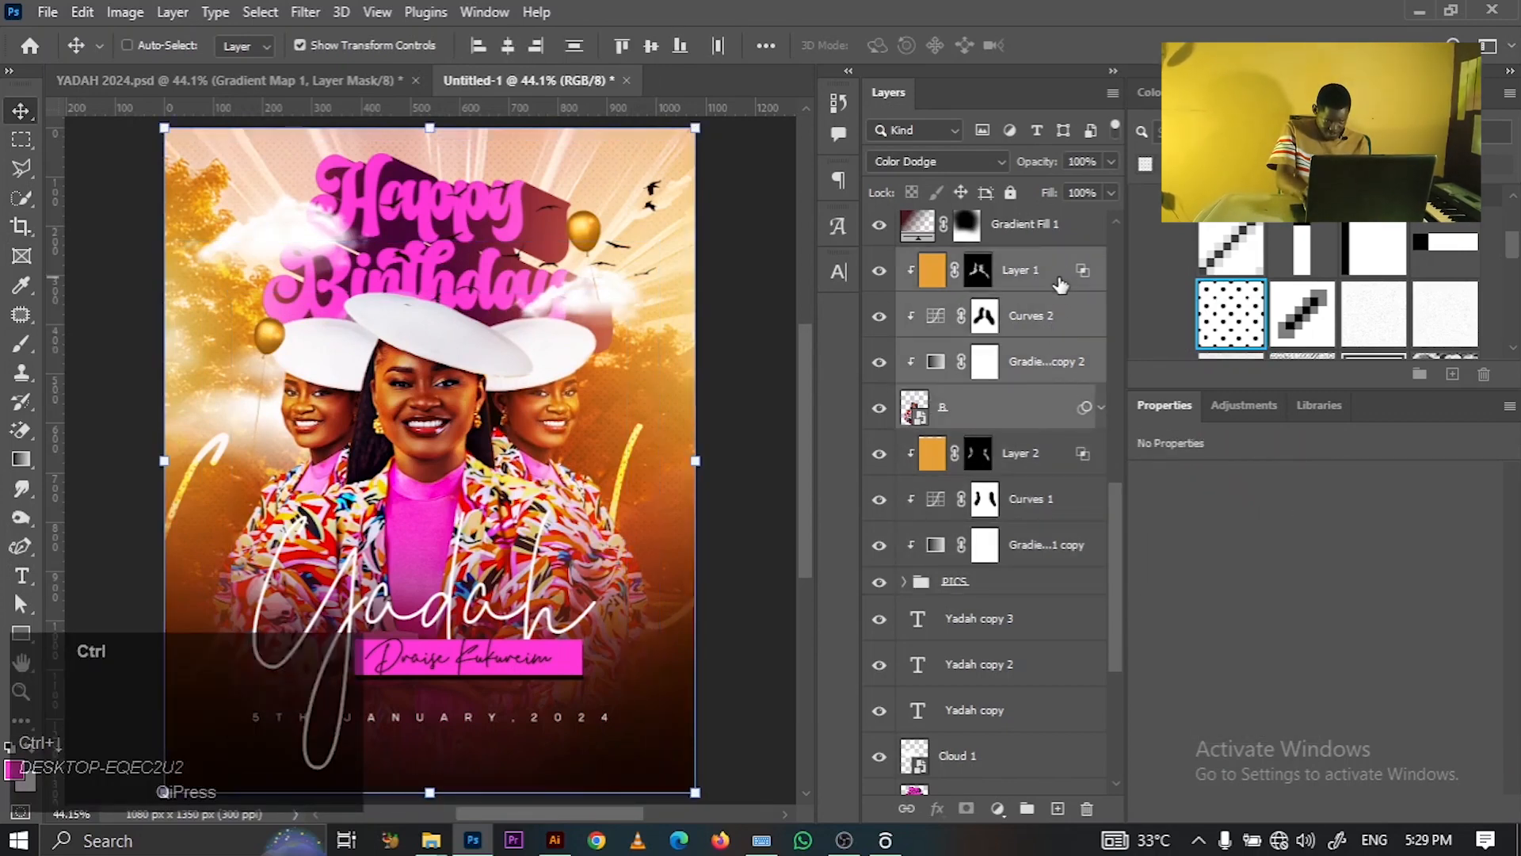
pyautogui.hotkey('shift', 'Down')
pyautogui.hotkey('shift', 'Down')
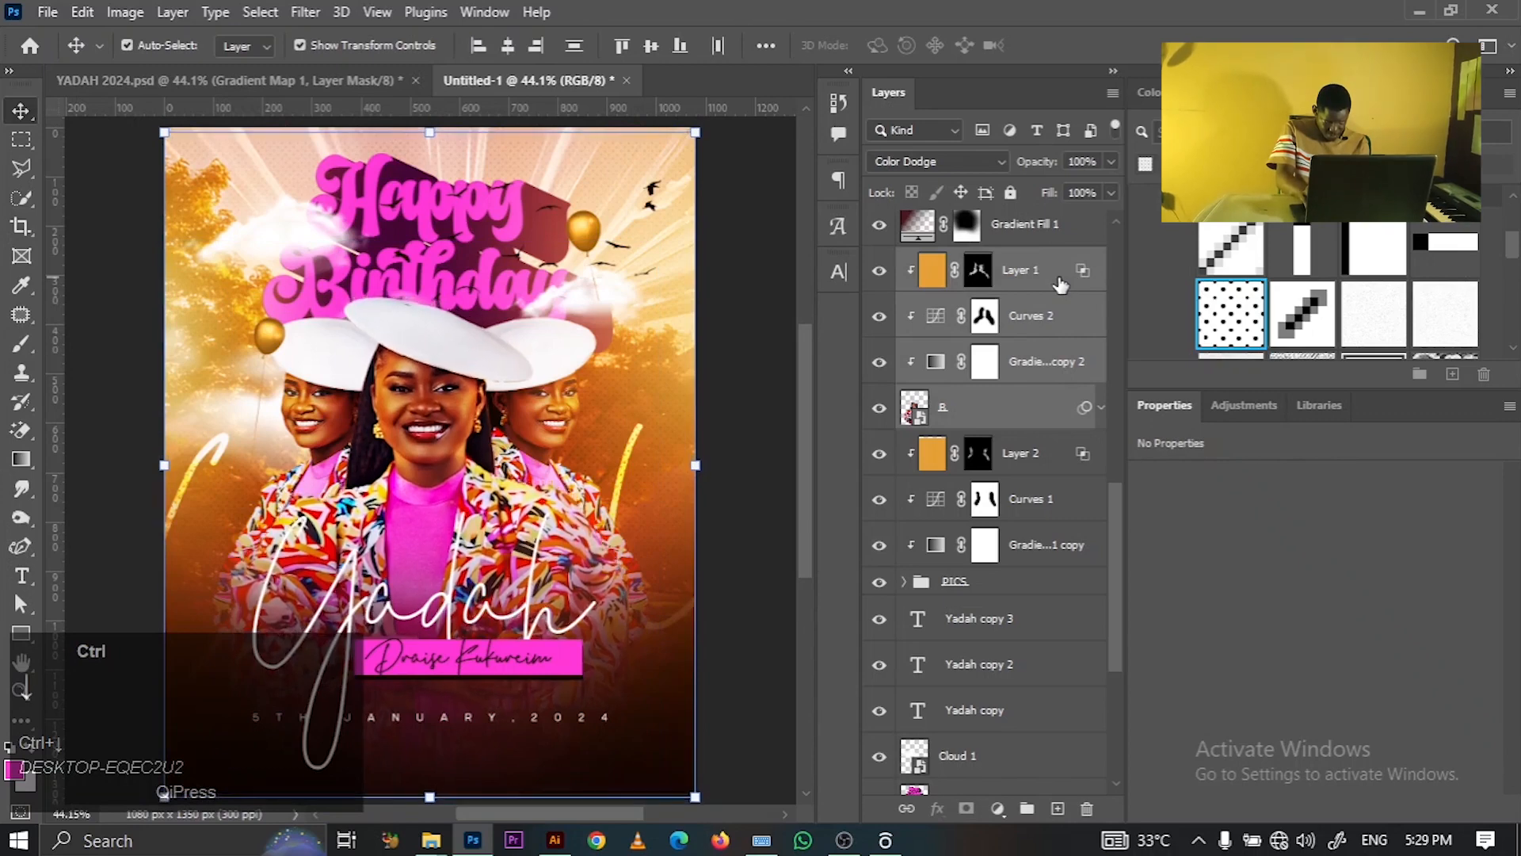
pyautogui.hotkey('shift', 'Down')
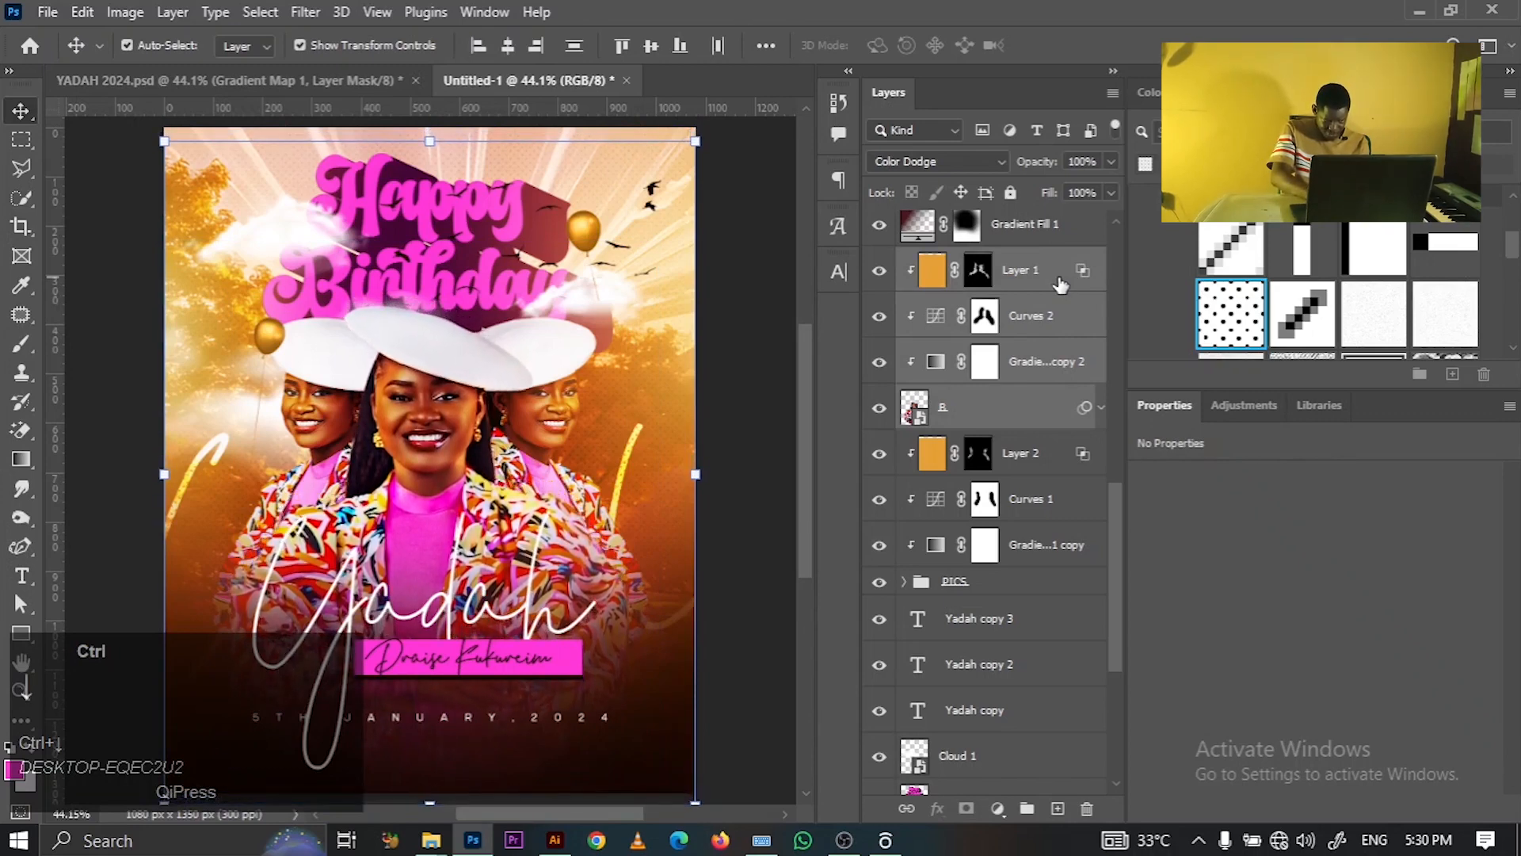
pyautogui.click(770, 327)
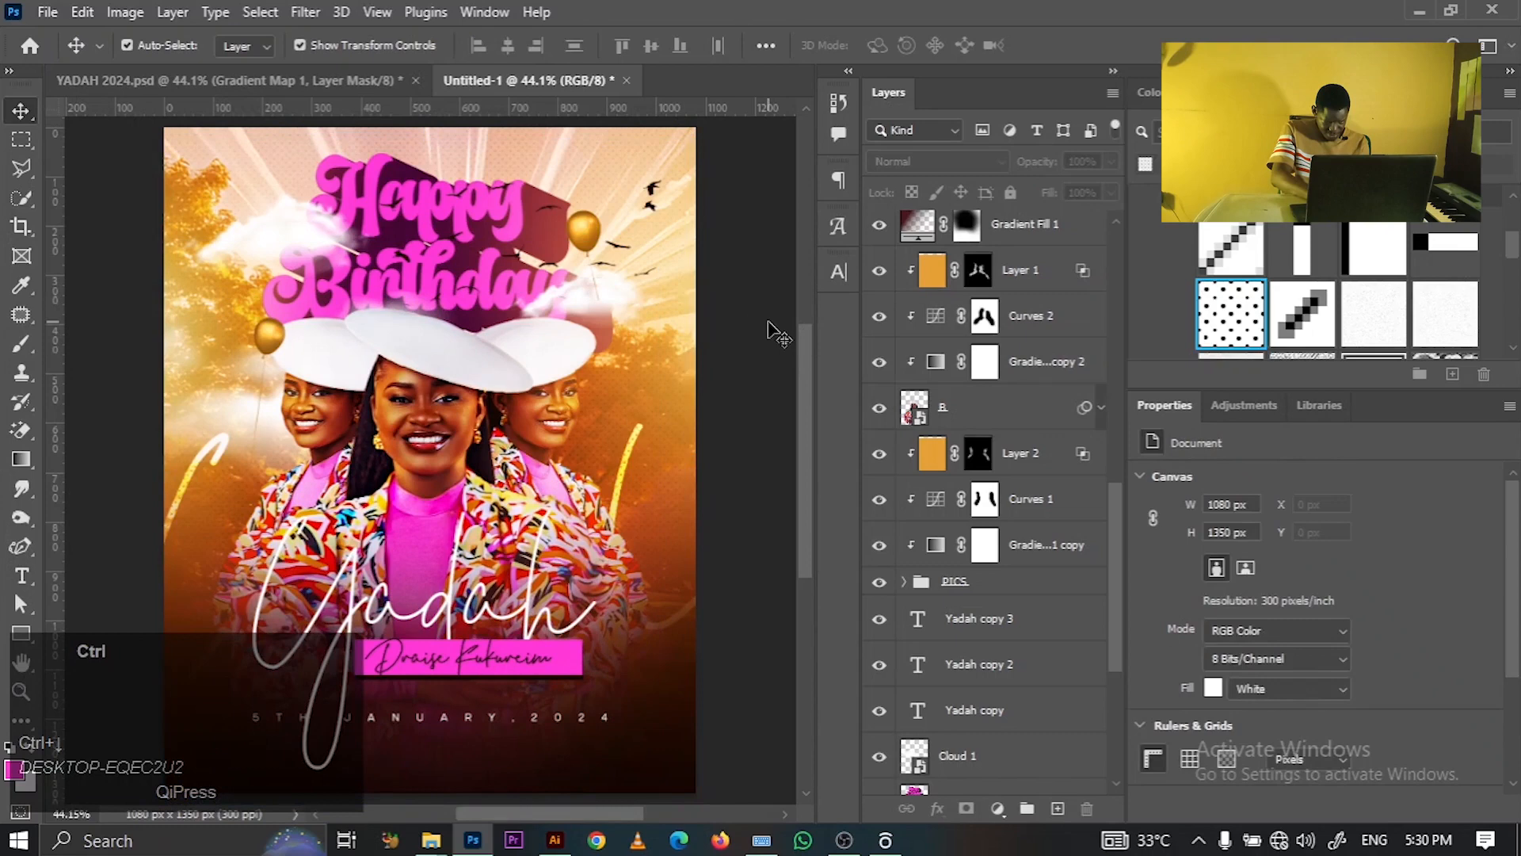
pyautogui.click(462, 261)
# - Move Brightness/Contrast 1 to the top and stamp all visible layers into Layer 3
pyautogui.moveTo(1120, 536); pyautogui.dragTo(1115, 247)
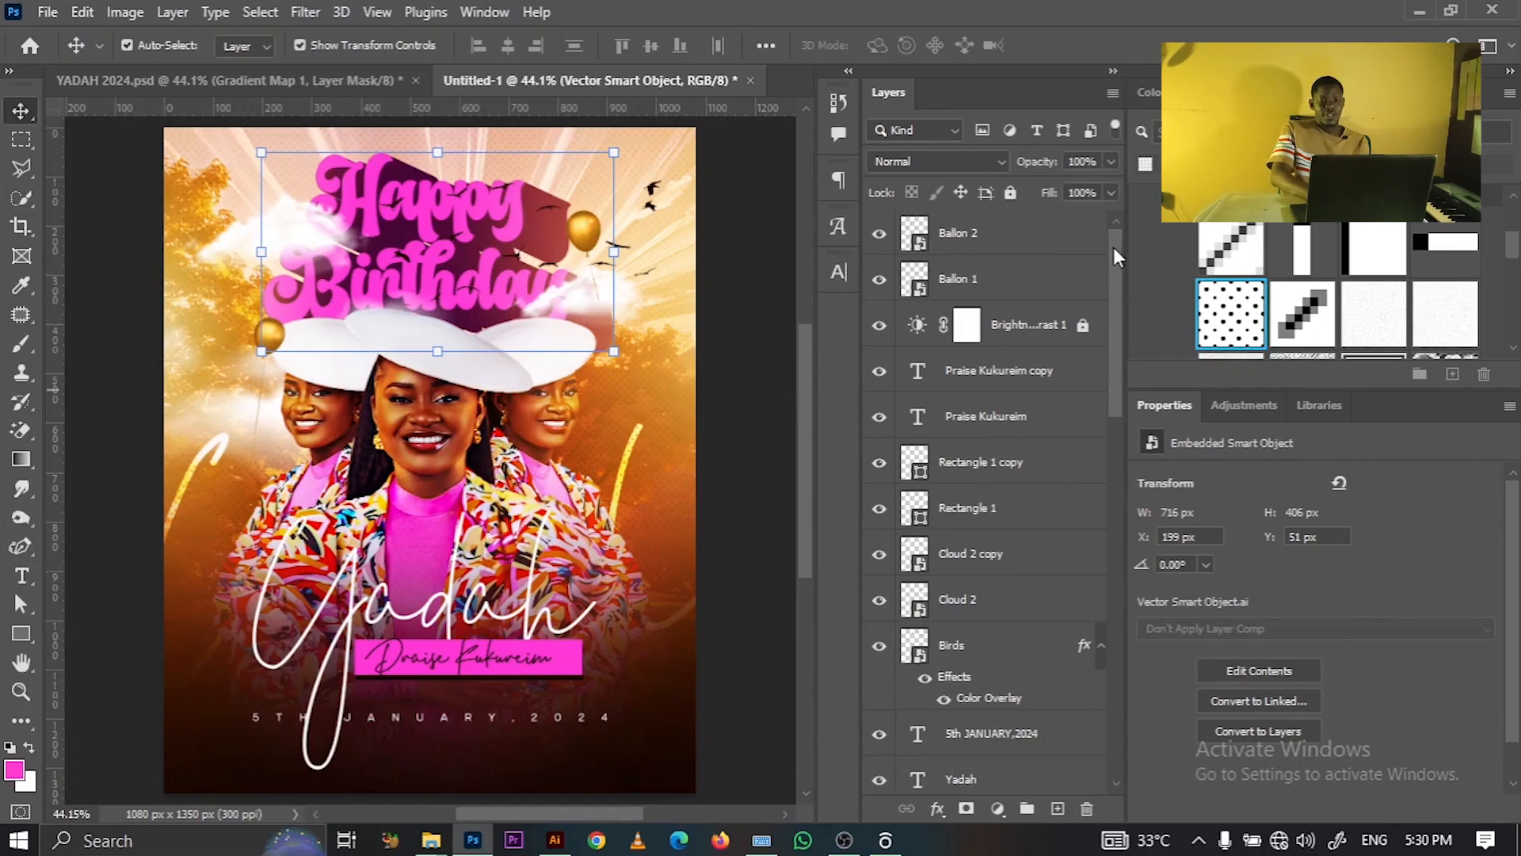
pyautogui.moveTo(1038, 326); pyautogui.dragTo(1018, 231)
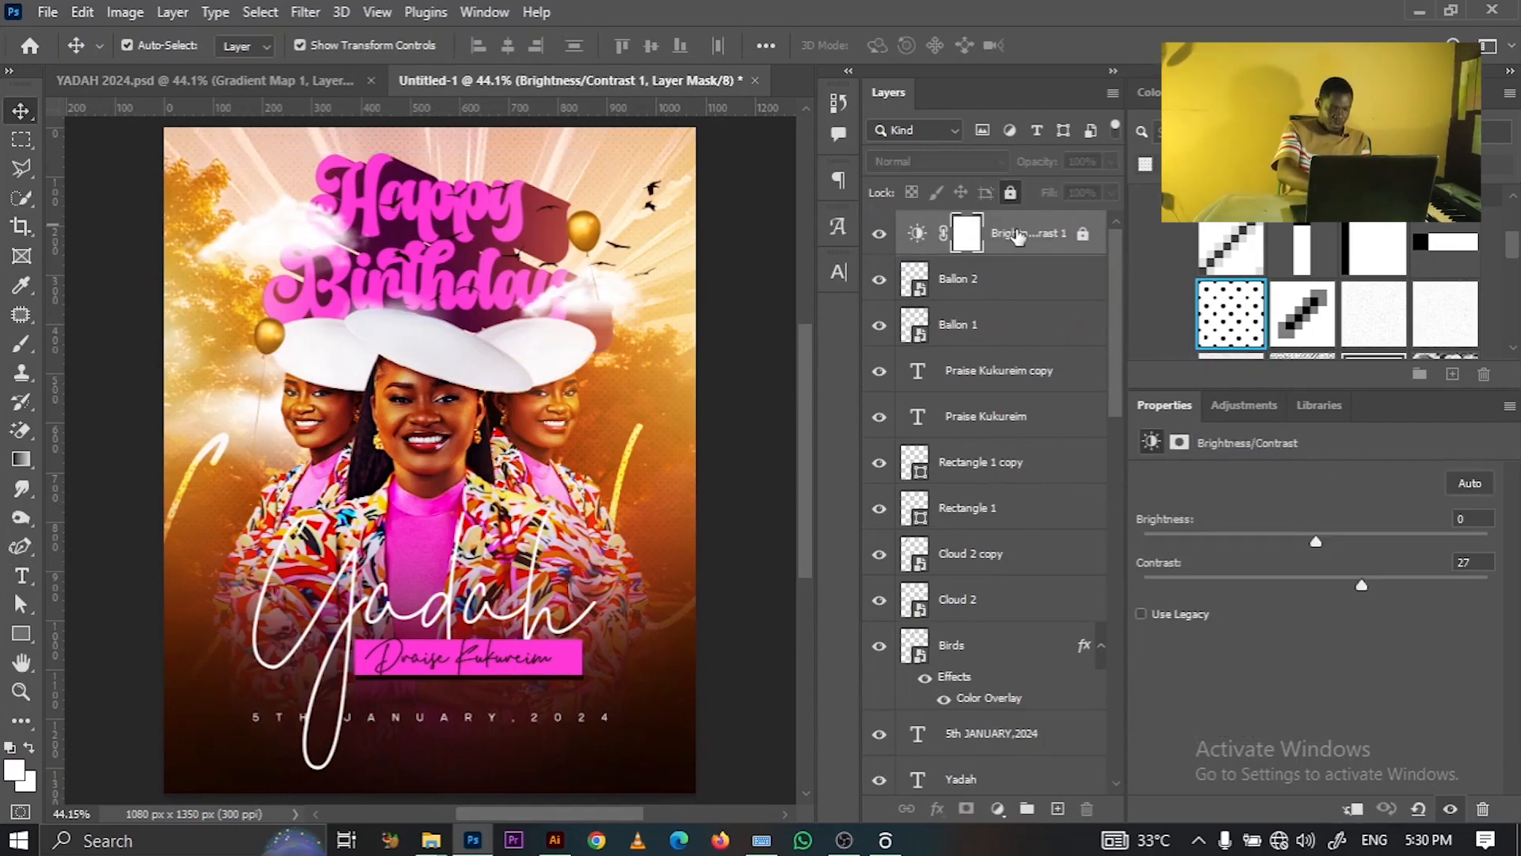
pyautogui.press('ctrl')
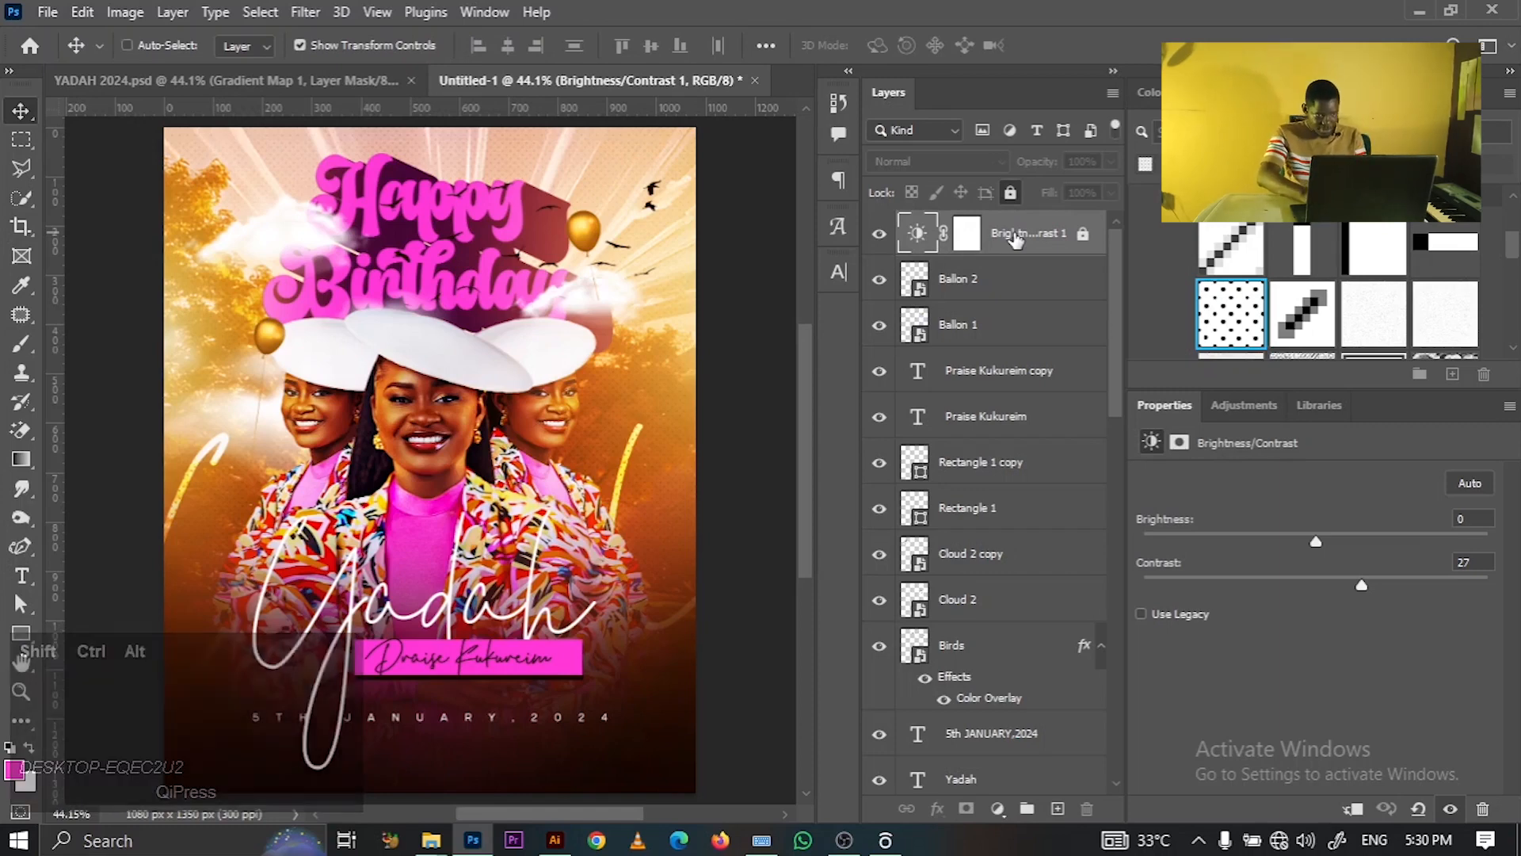
pyautogui.hotkey('ctrl', 'shift', 'alt', 'e')
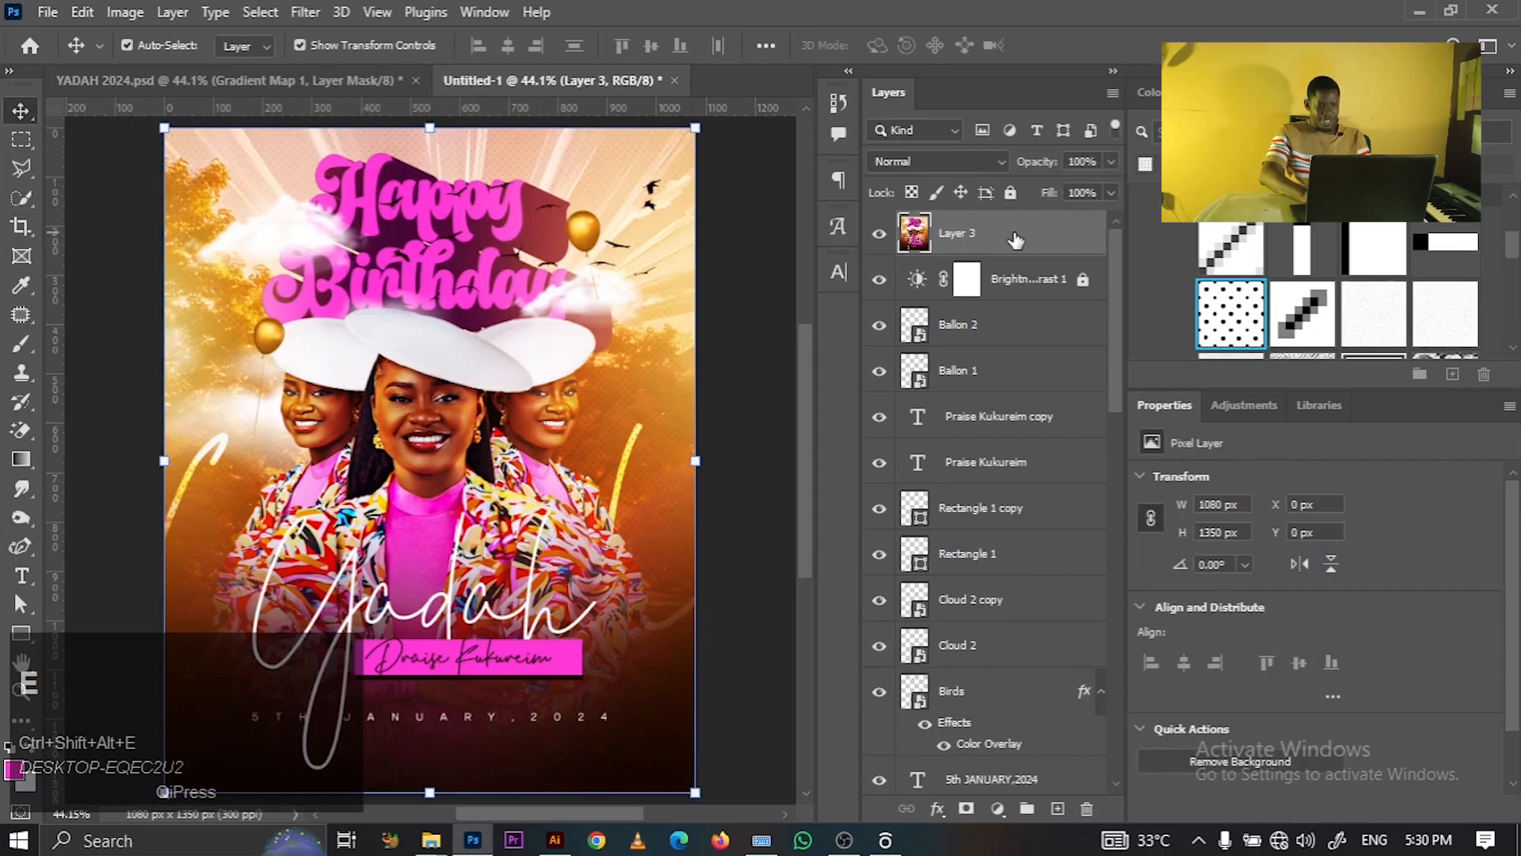
# - Convert the stamped Layer 3 into a smart object and reselect it for filtering
pyautogui.rightClick(1016, 240)
pyautogui.click(1106, 342)
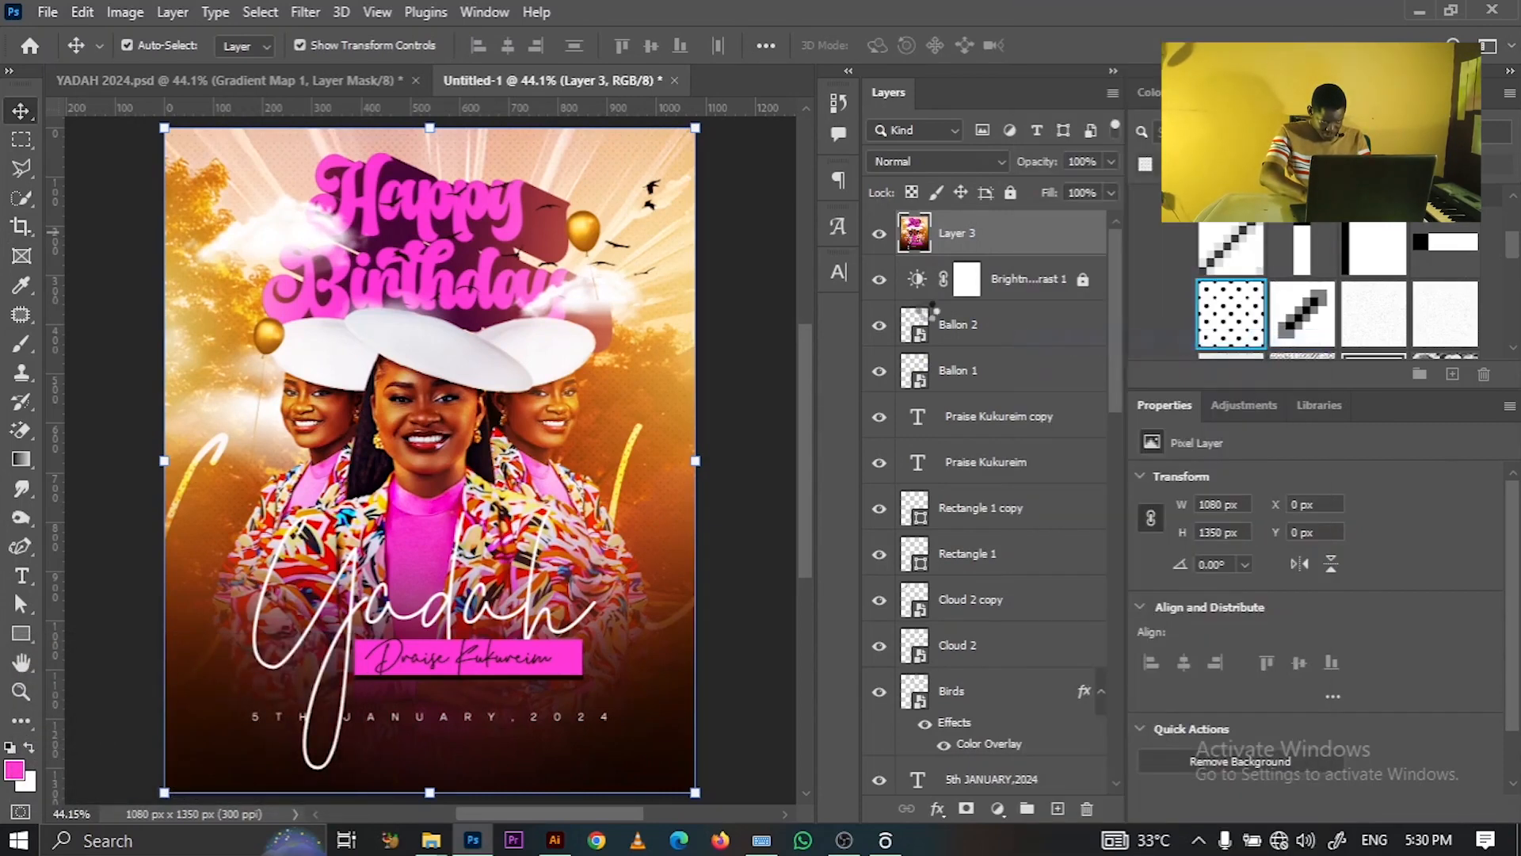
pyautogui.click(767, 256)
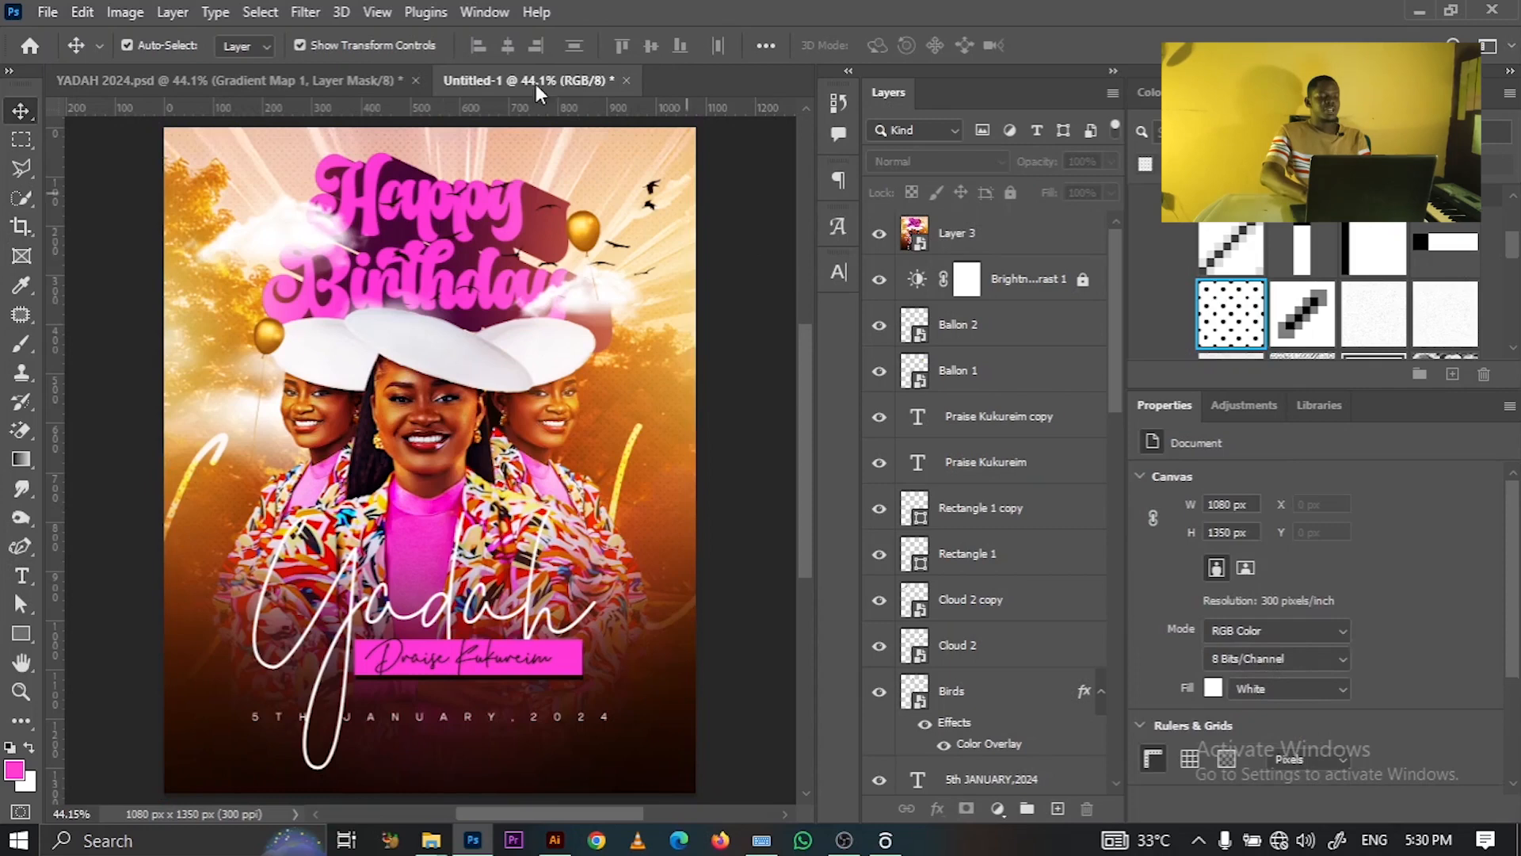
pyautogui.click(307, 13)
pyautogui.click(1002, 244)
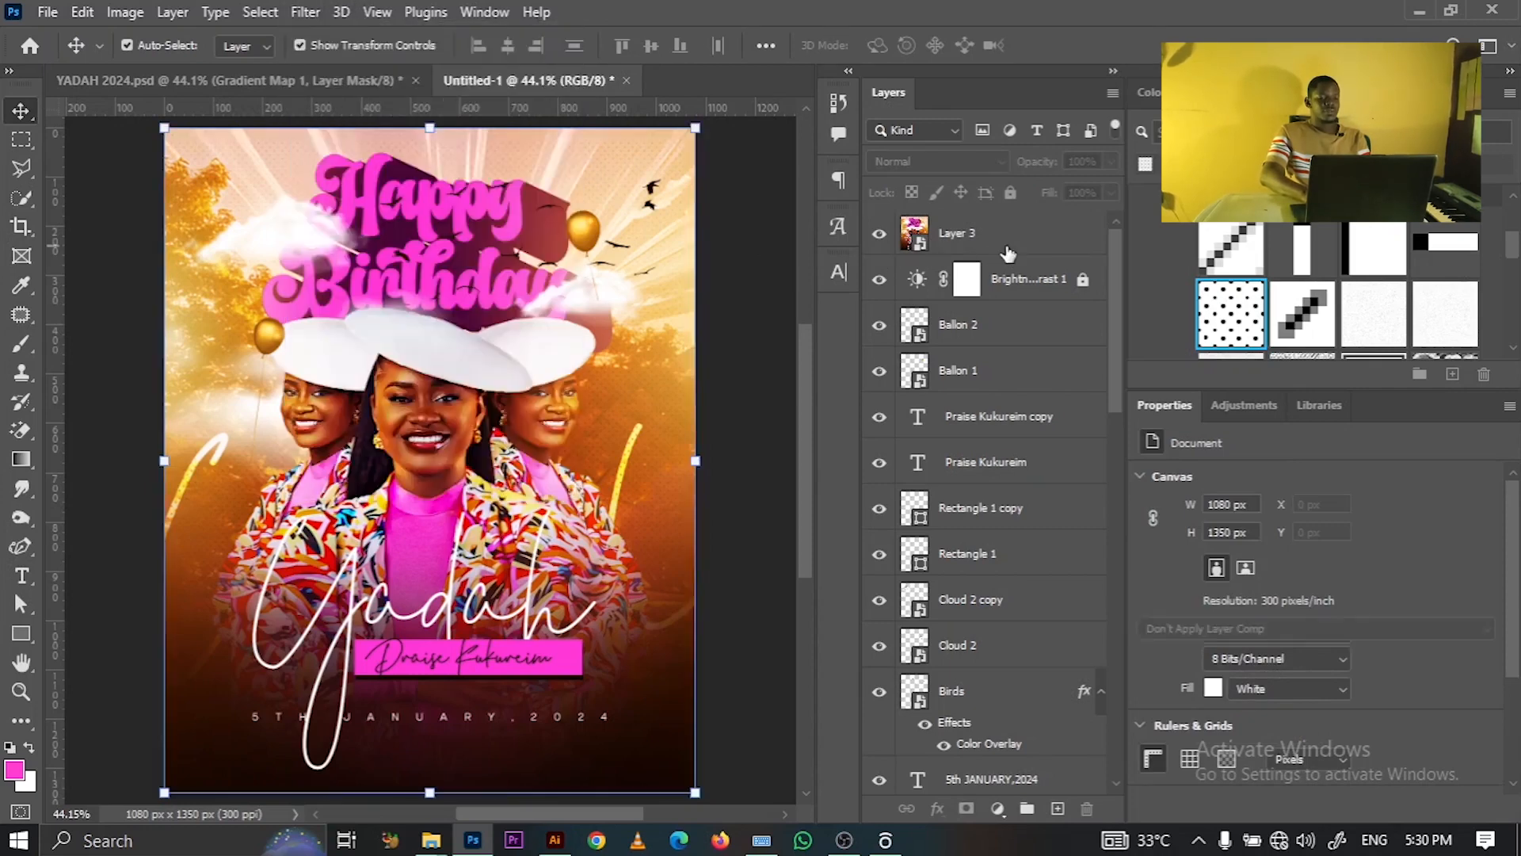
pyautogui.click(320, 8)
pyautogui.moveTo(295, 14)
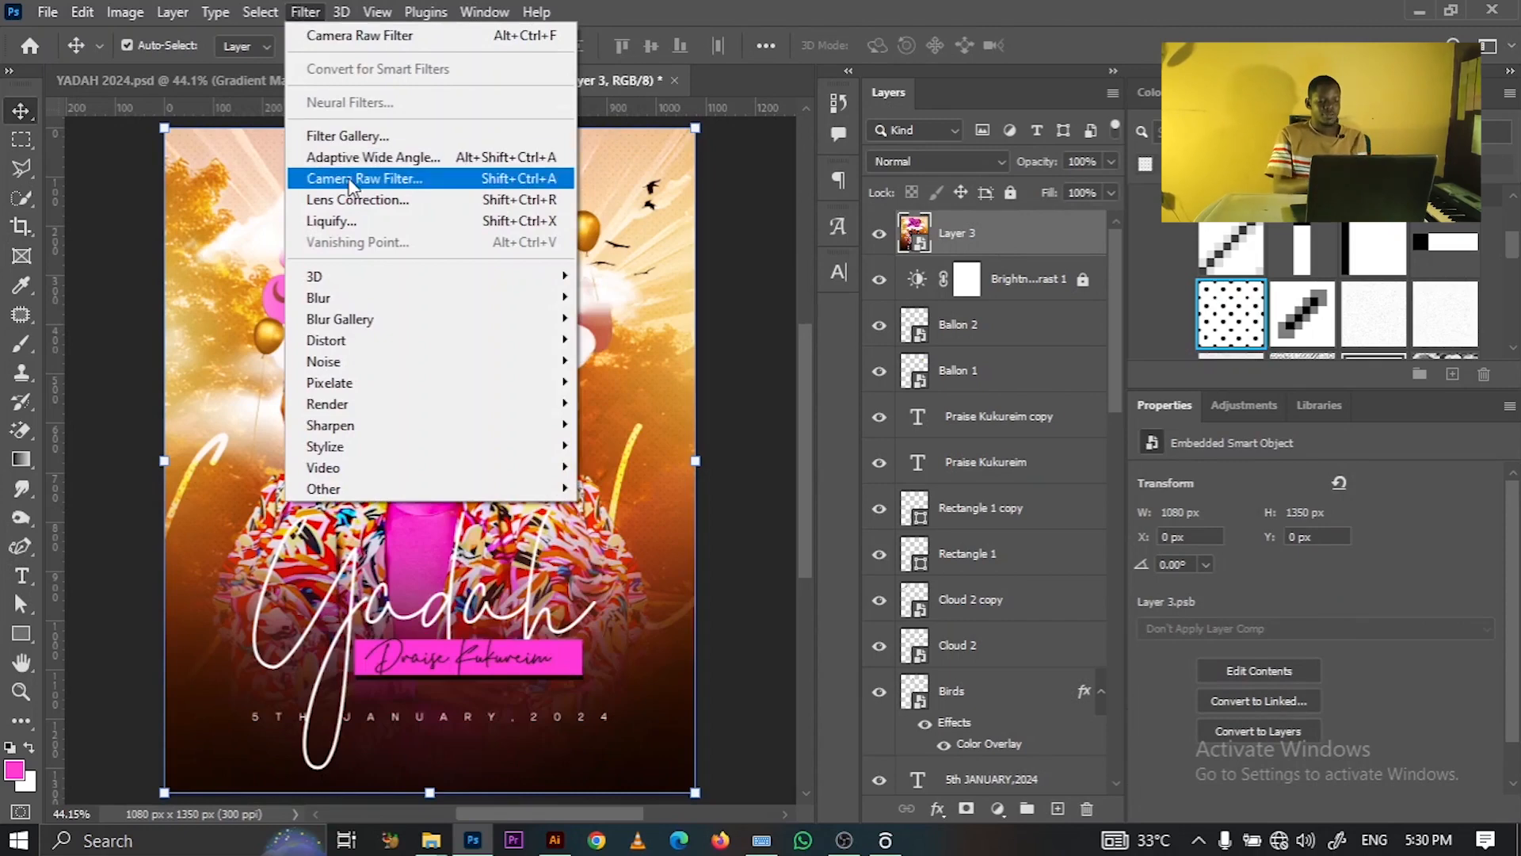
# - Grade Layer 3 in Camera Raw: Contrast +17, Texture +8, Clarity +12, Vignetting -5
pyautogui.click(350, 179)
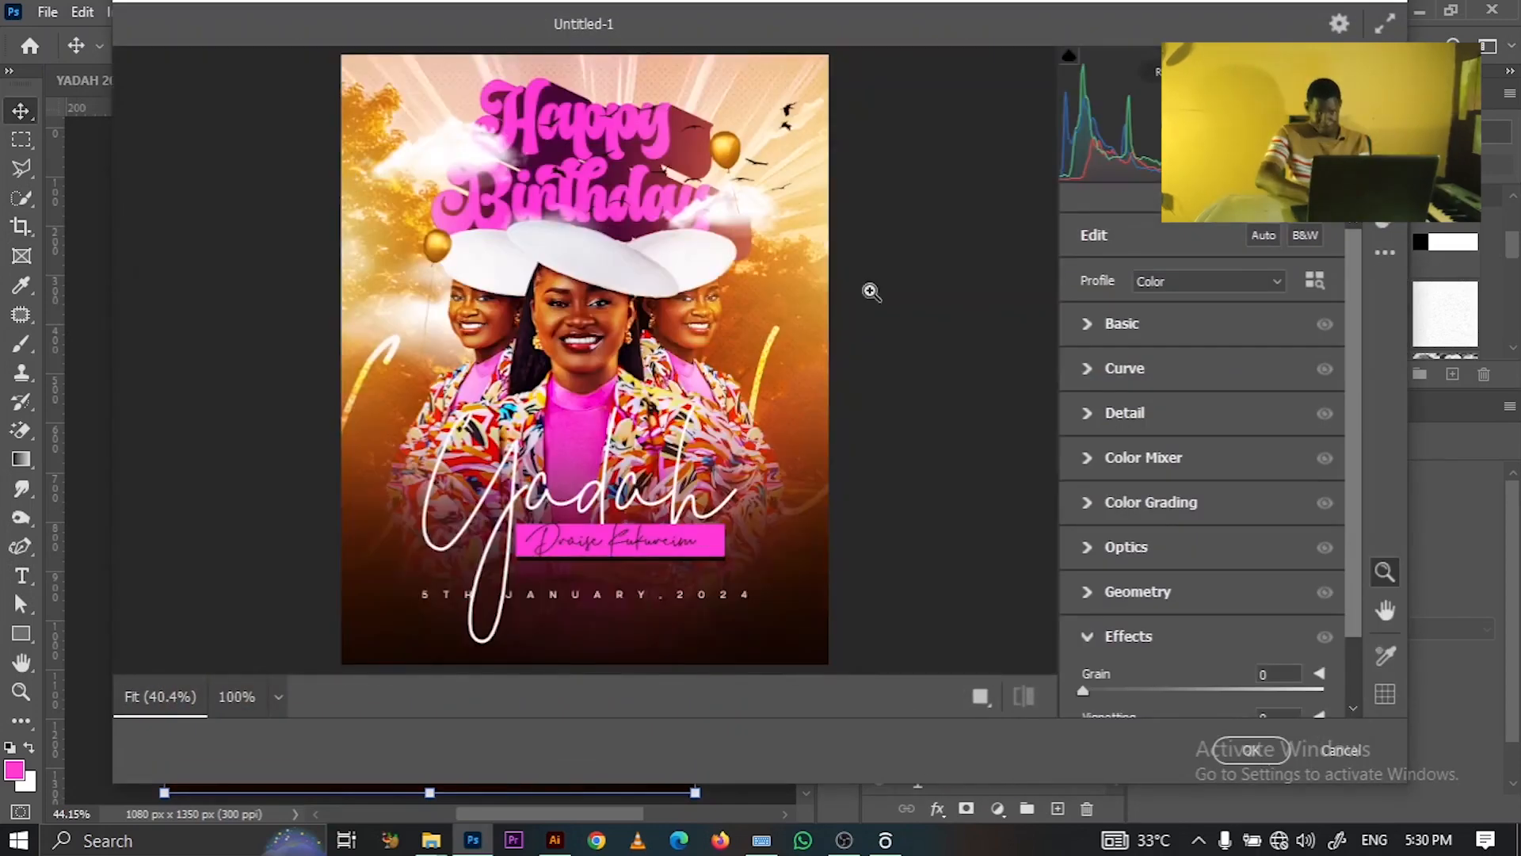
pyautogui.click(1086, 327)
pyautogui.moveTo(1227, 446)
pyautogui.mouseDown()
pyautogui.moveTo(1241, 449)
pyautogui.moveTo(1224, 451)
pyautogui.mouseUp()
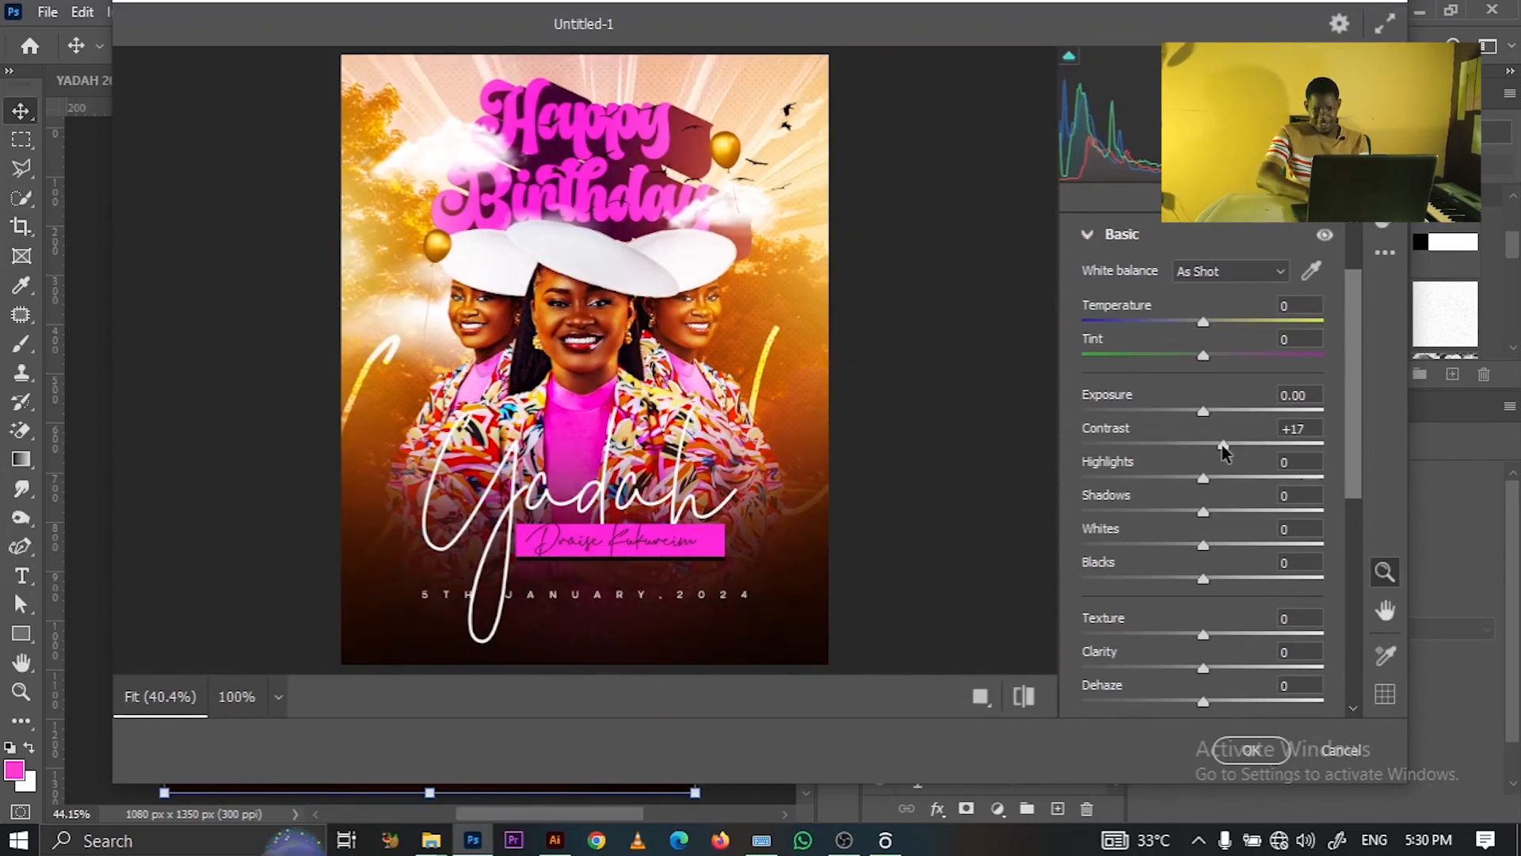
pyautogui.moveTo(1246, 637); pyautogui.dragTo(1210, 640)
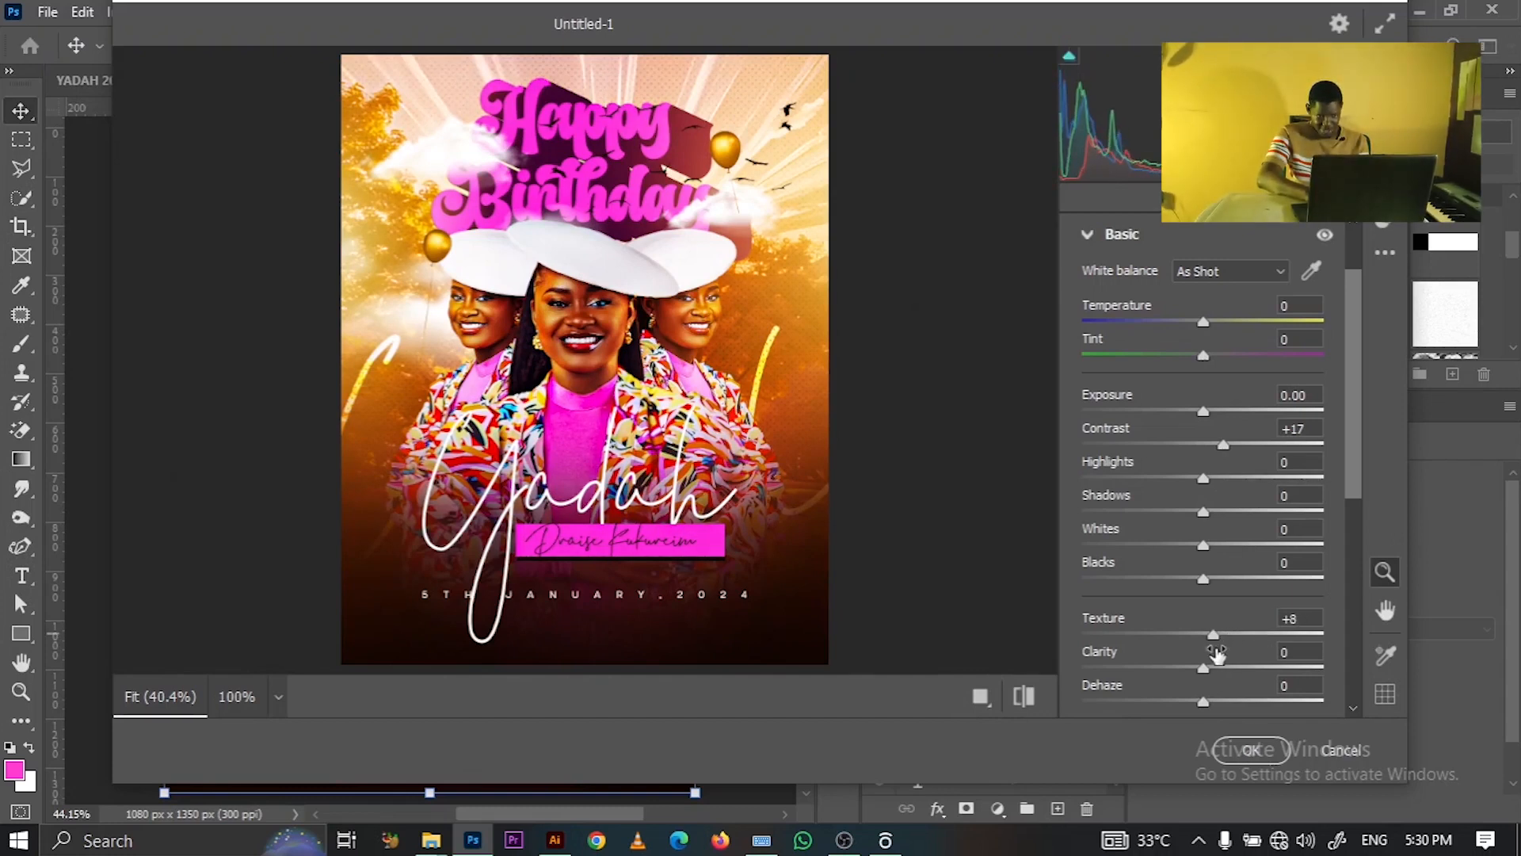
pyautogui.click(1217, 667)
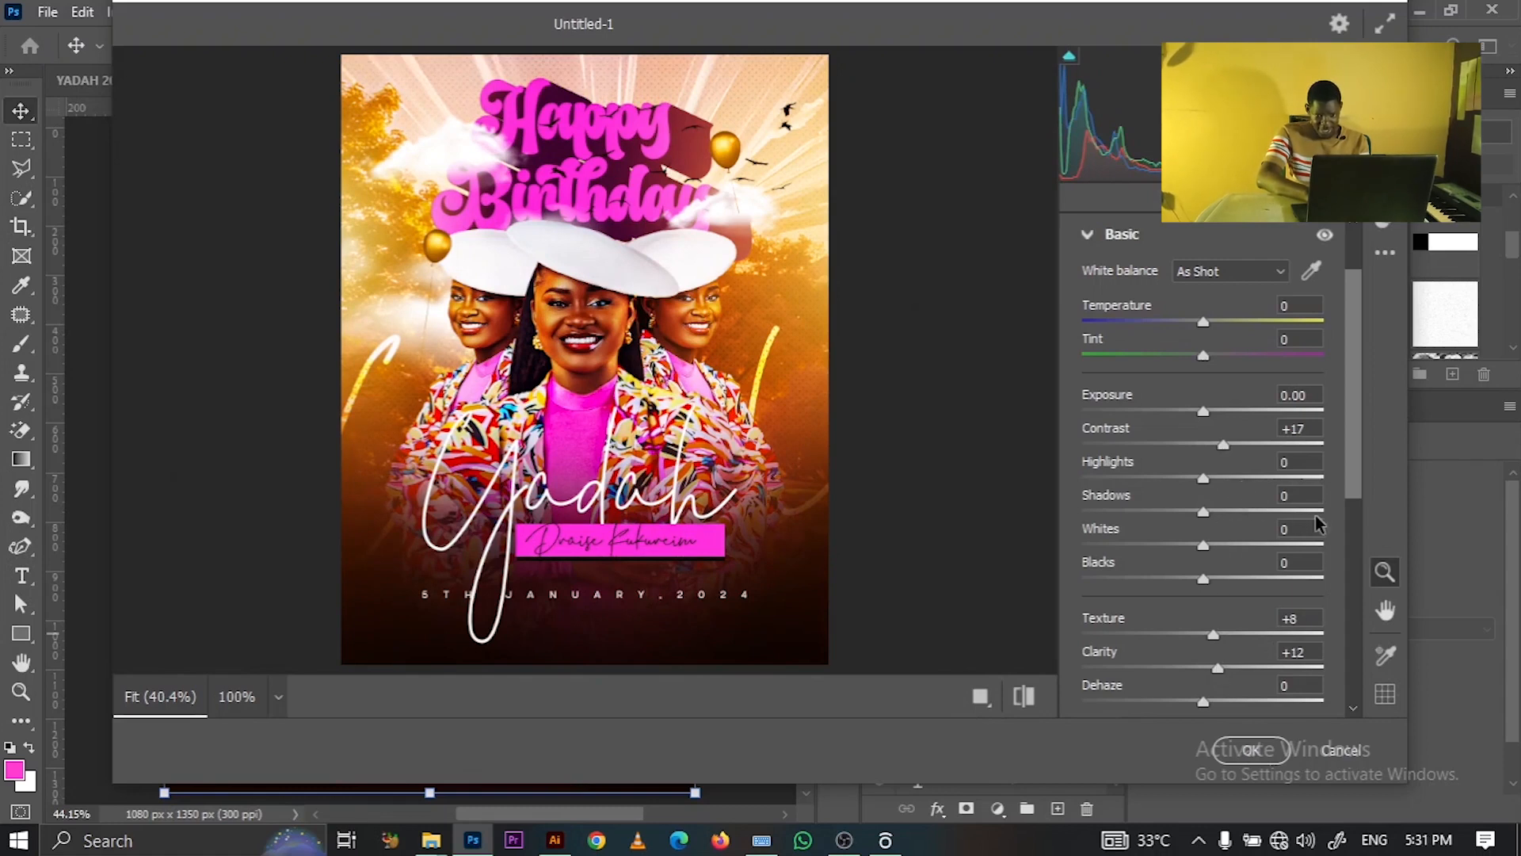
pyautogui.scroll(-5, 1345, 546)
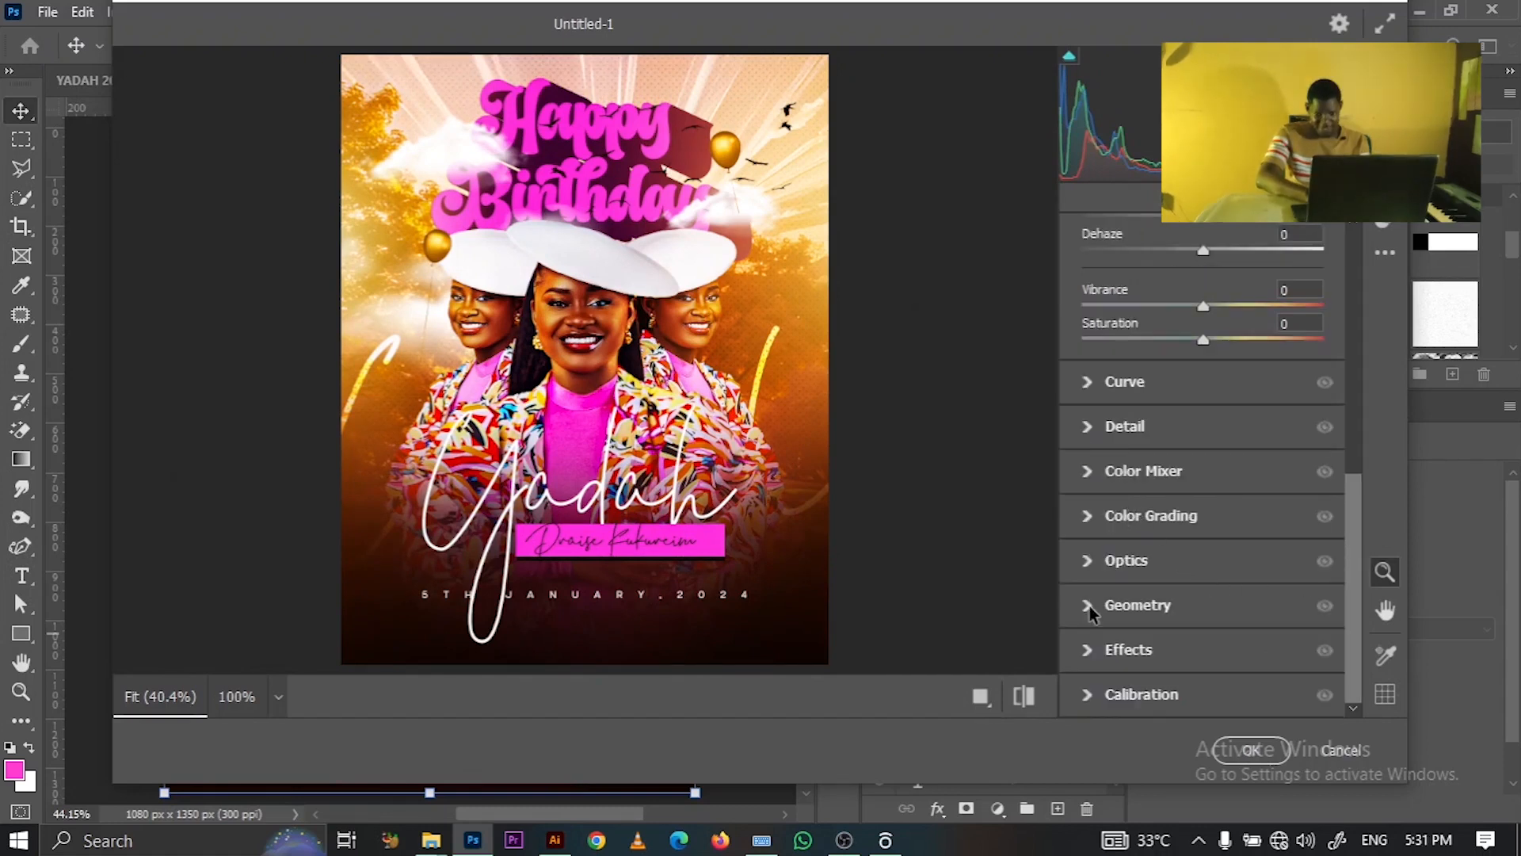
pyautogui.click(1091, 648)
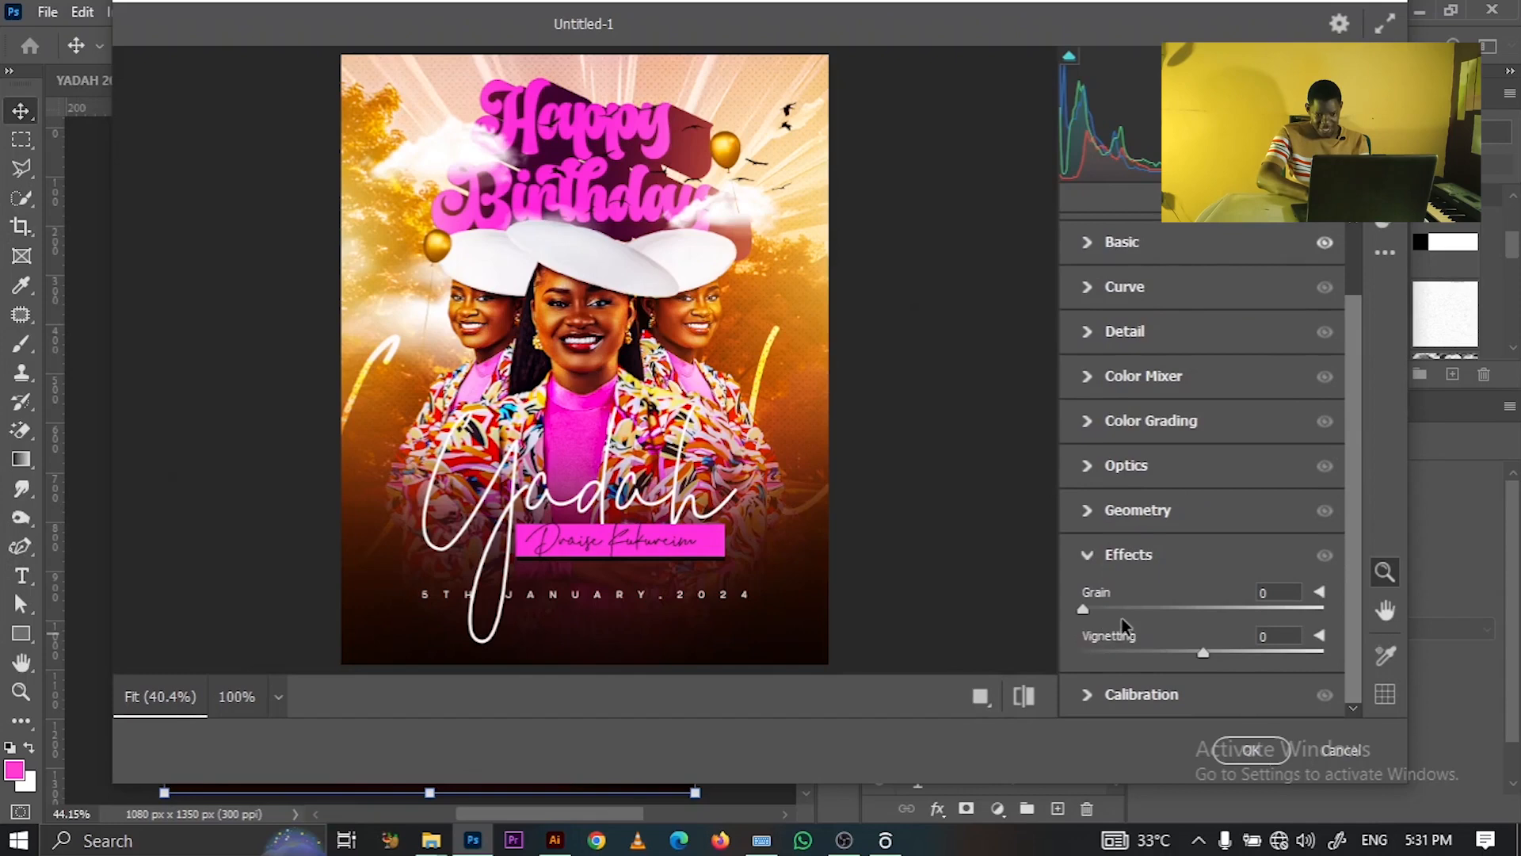
pyautogui.click(1192, 654)
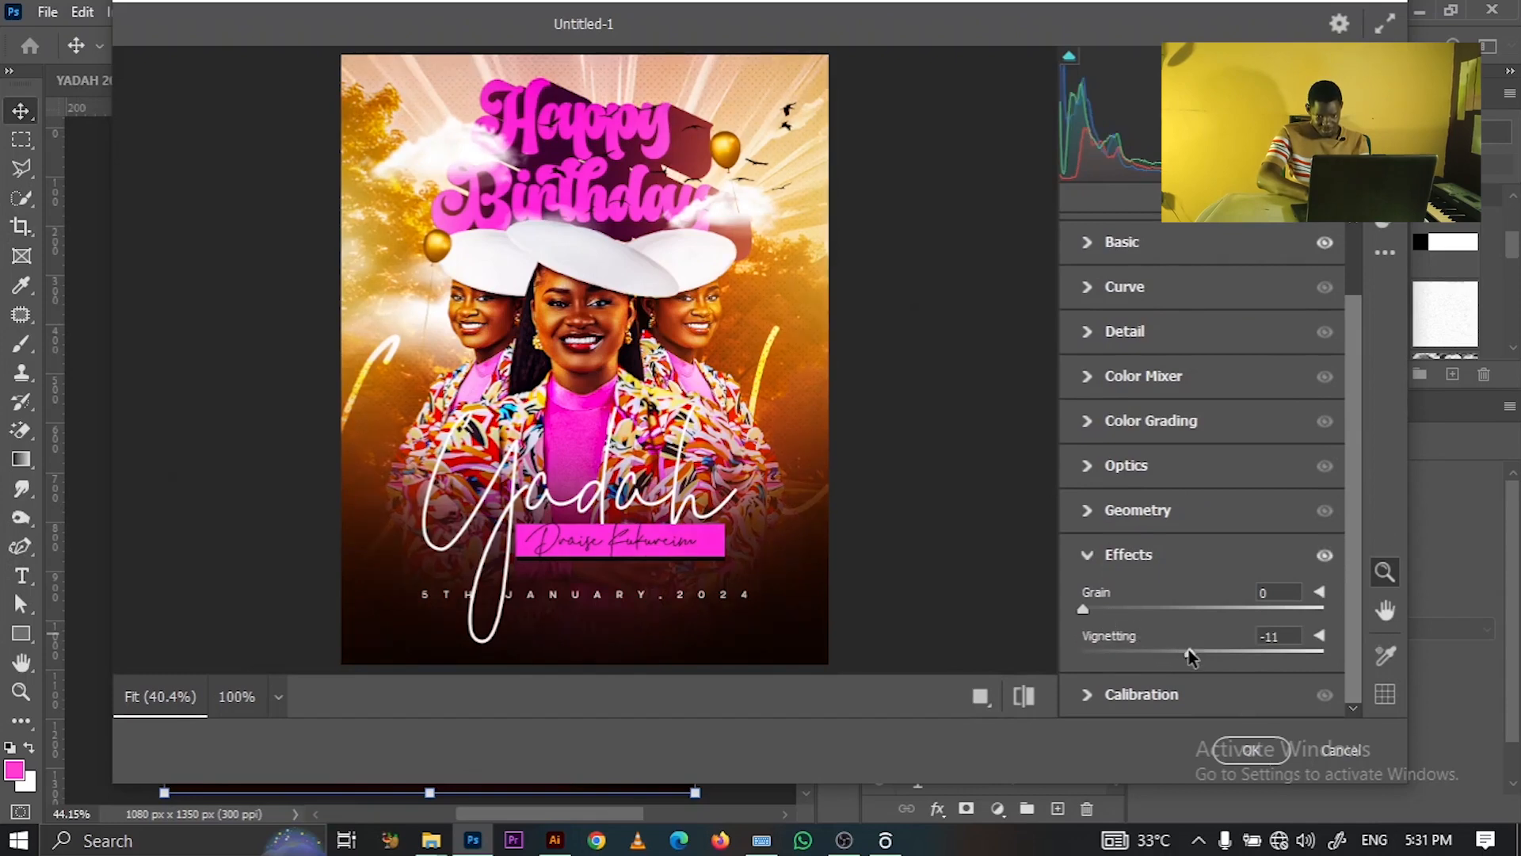
pyautogui.doubleClick(1276, 634)
pyautogui.write('-5')
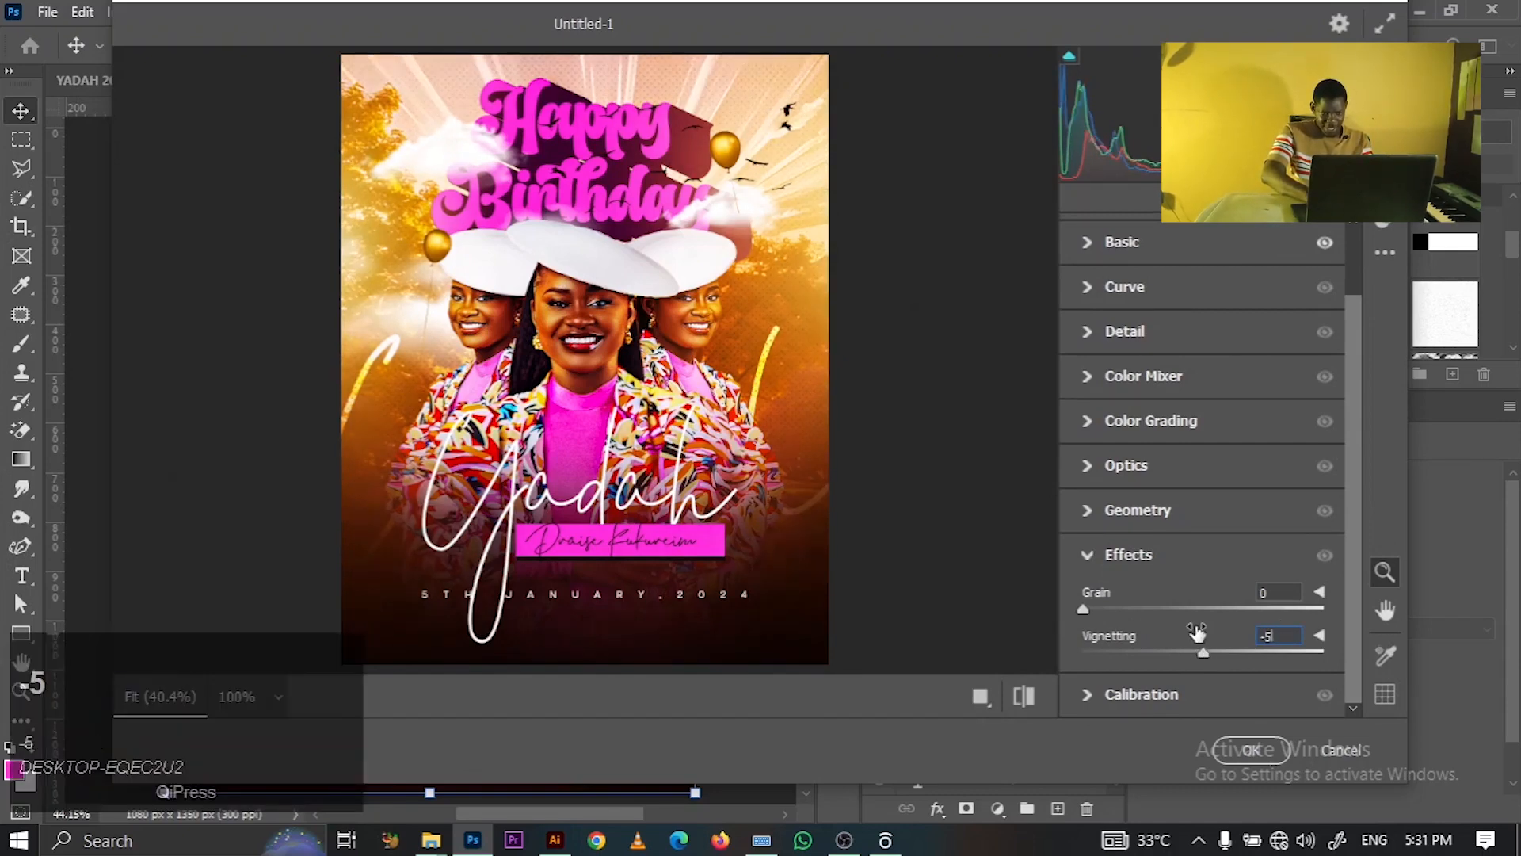
pyautogui.click(1250, 749)
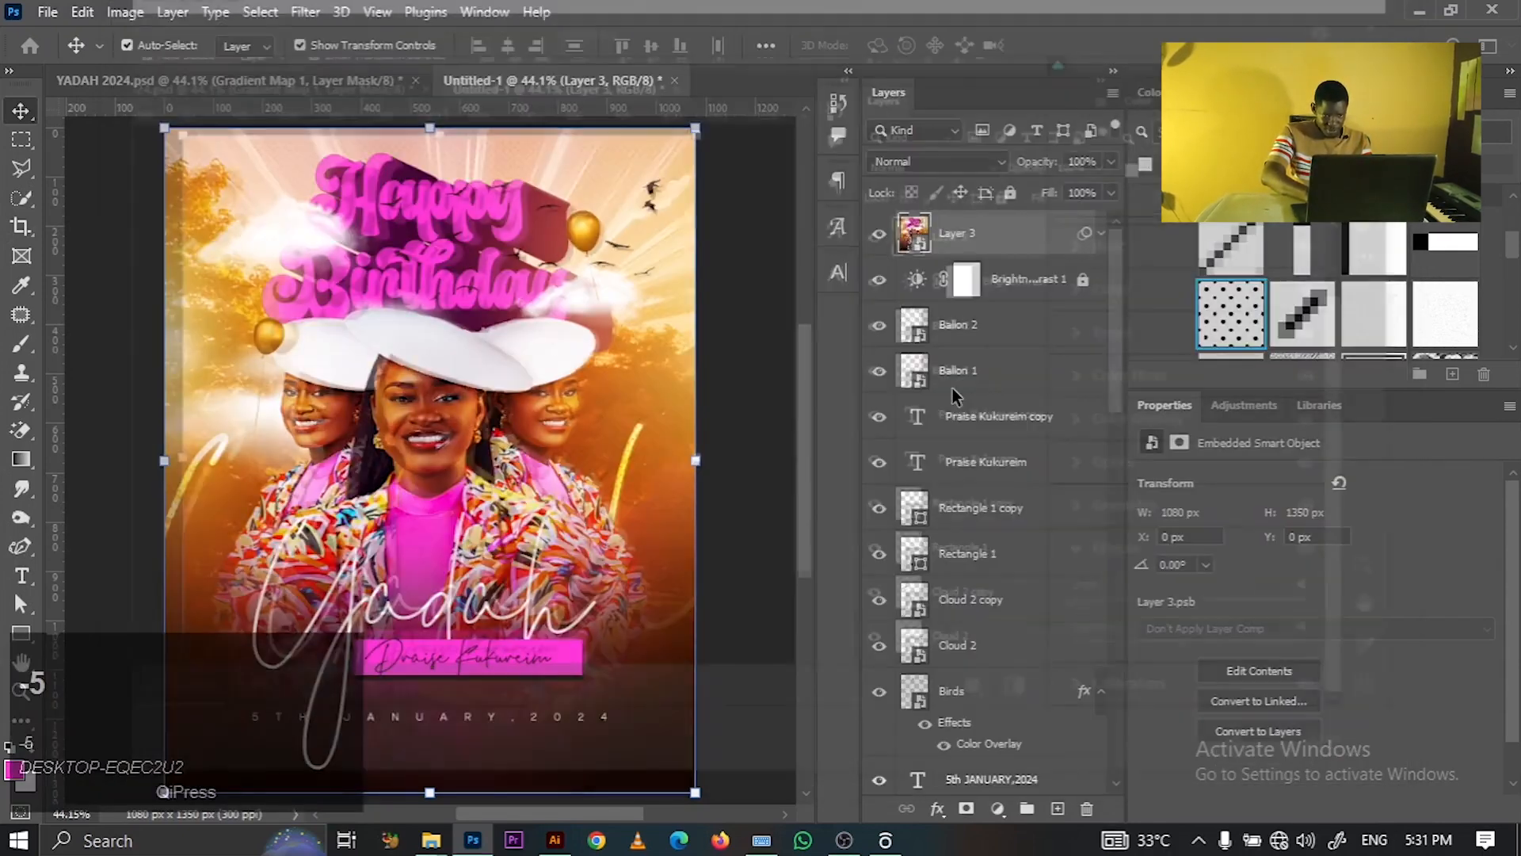